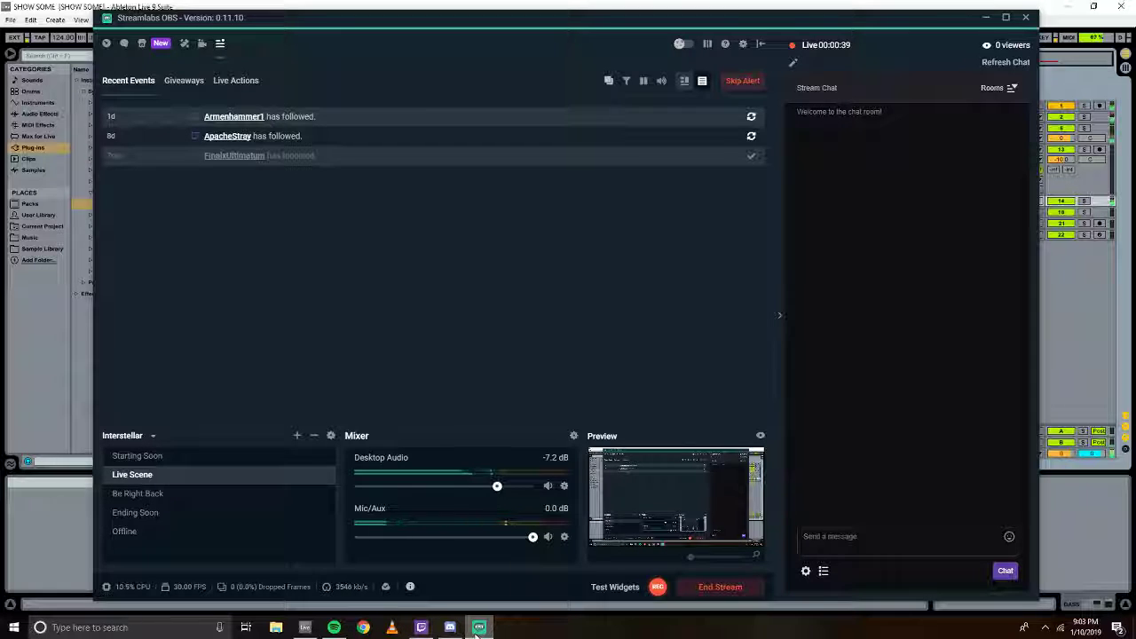
# Switch to Ableton Live and play the arrangement from the beginning with looping turned off.
pyautogui.click(478, 627)
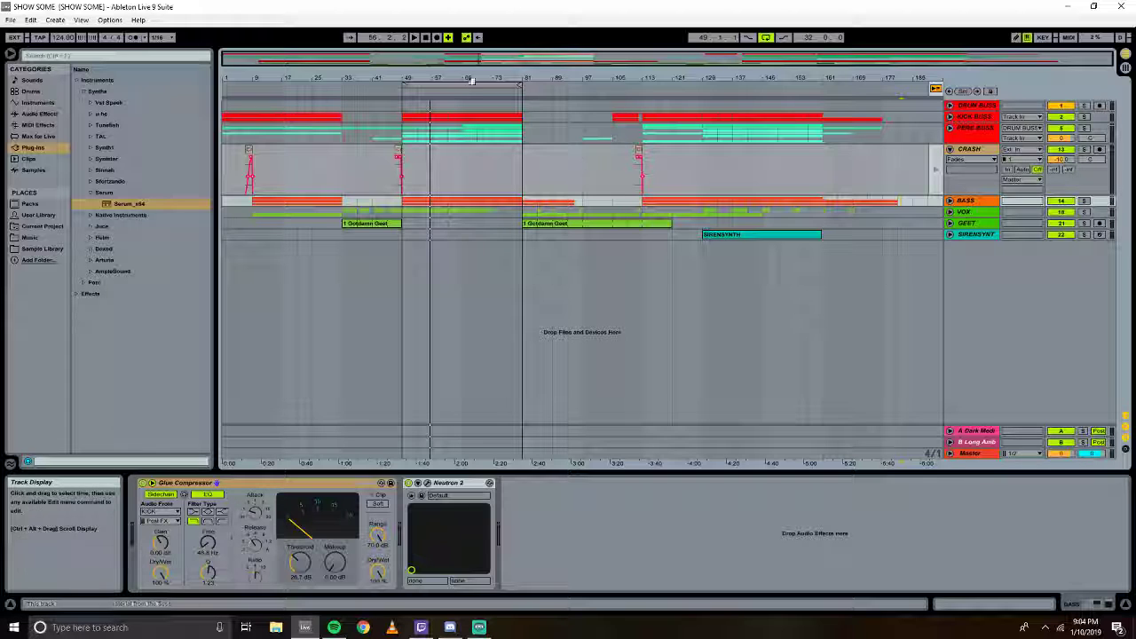
pyautogui.click(425, 39)
pyautogui.press('space')
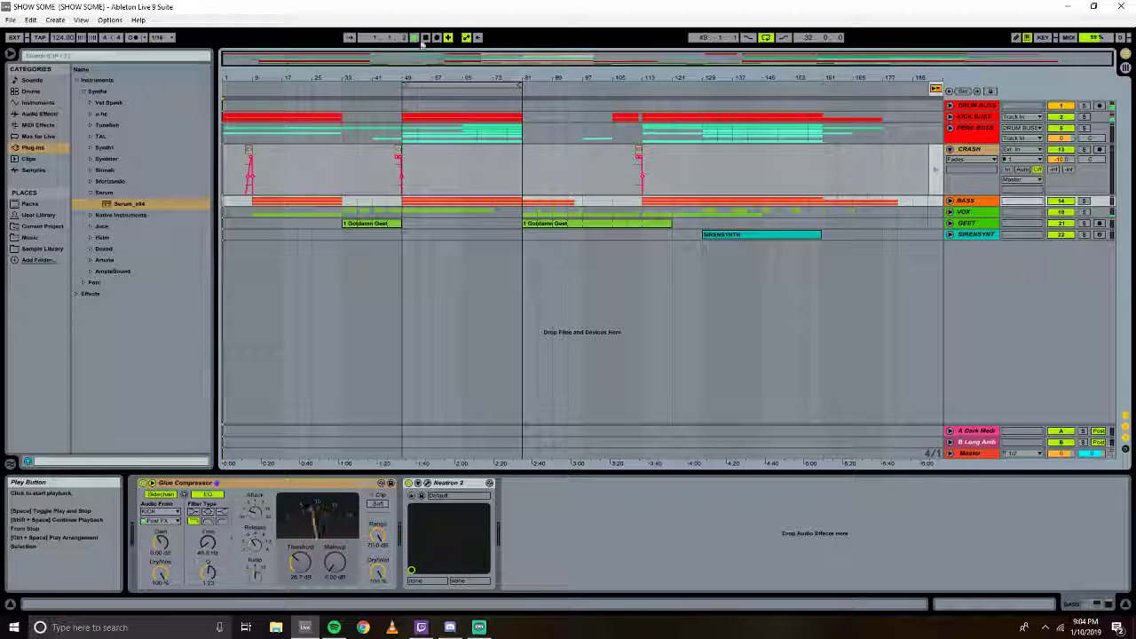
pyautogui.click(766, 37)
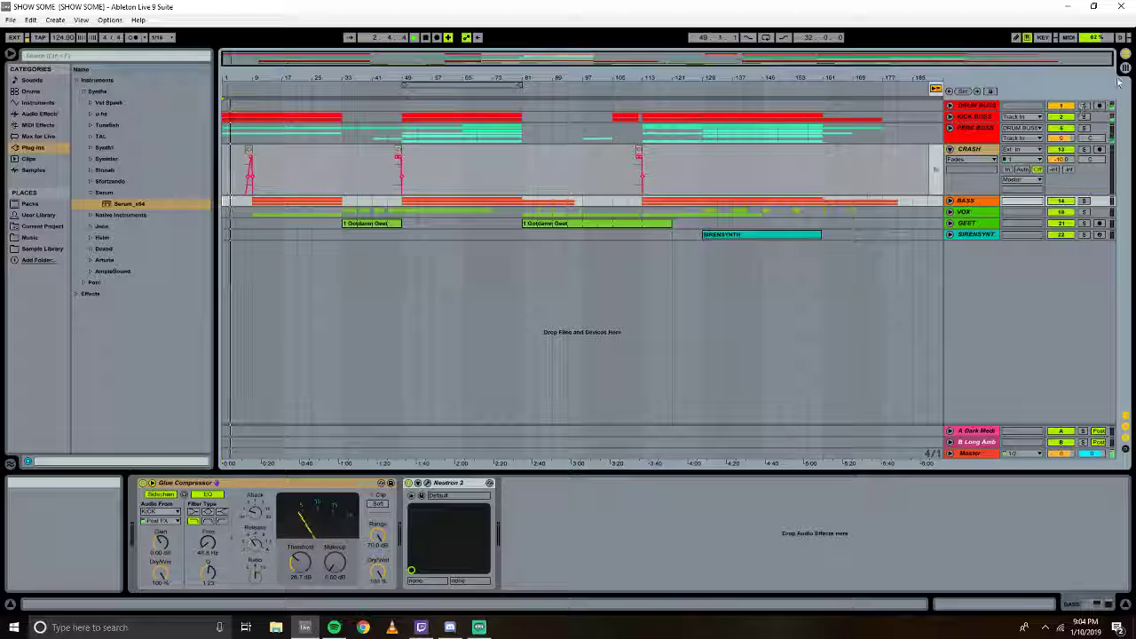
# Open Ozone 8 on the Master track and A/B the mix against the reference track Steve_Darko_-_Thumbs (1).mp3, then return to the modules.
pyautogui.click(443, 452)
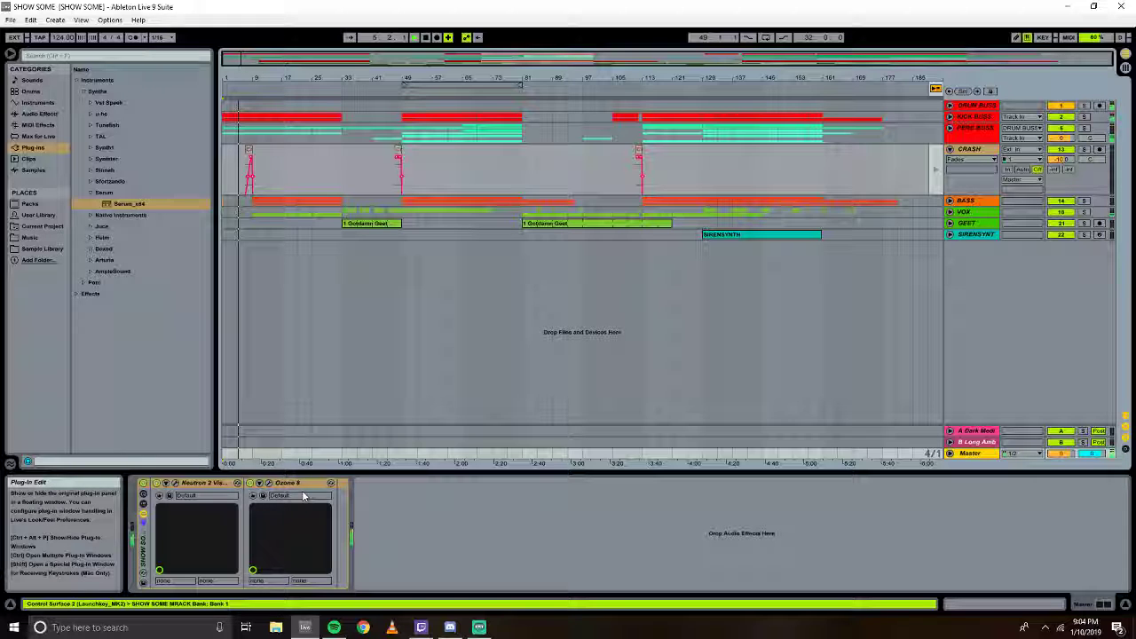
pyautogui.hotkey('ctrl', 'alt', 'p')
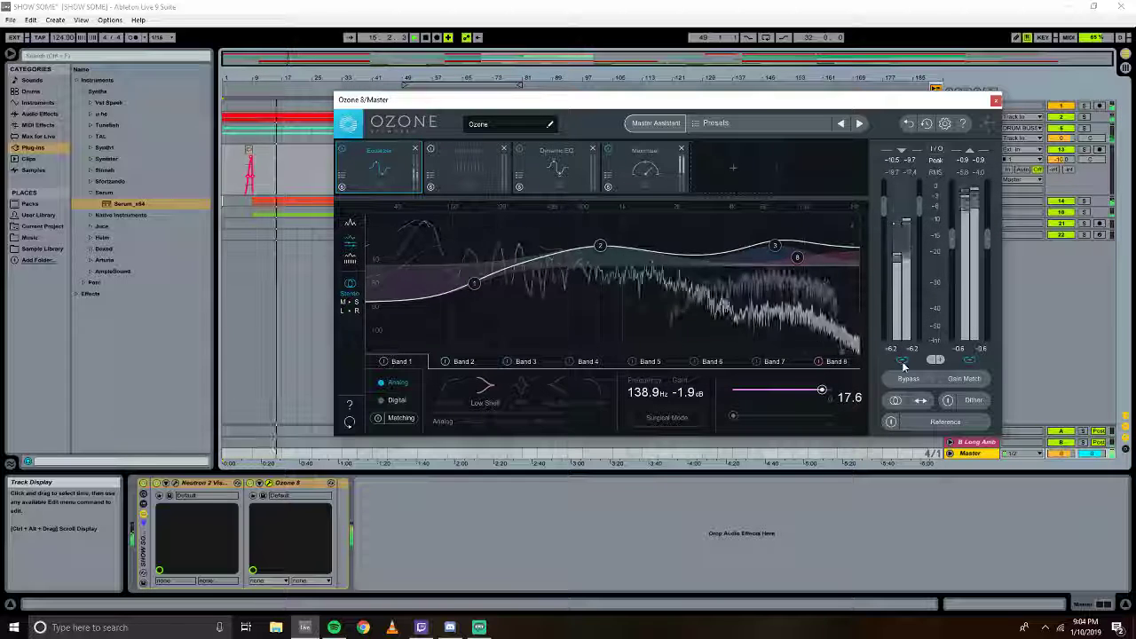
pyautogui.click(909, 426)
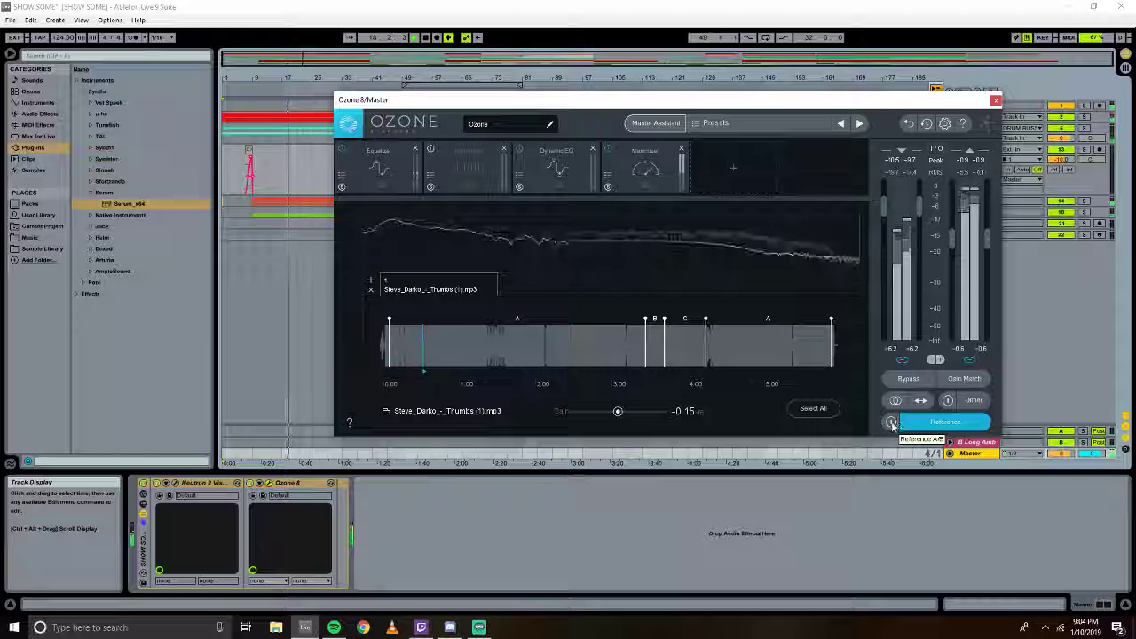
pyautogui.click(891, 423)
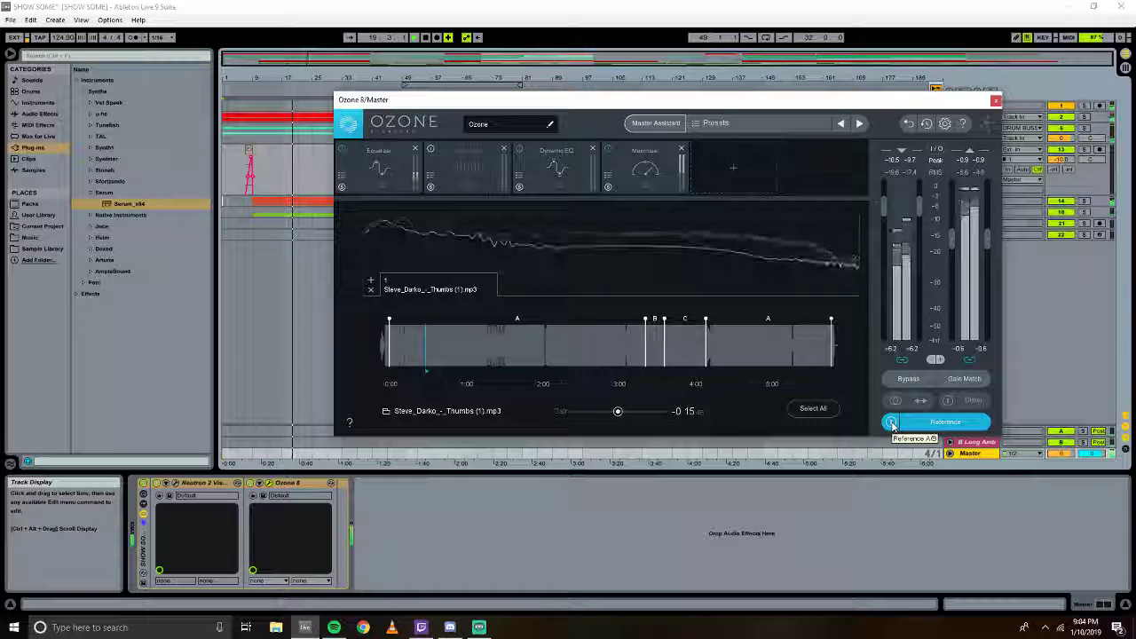
pyautogui.click(891, 423)
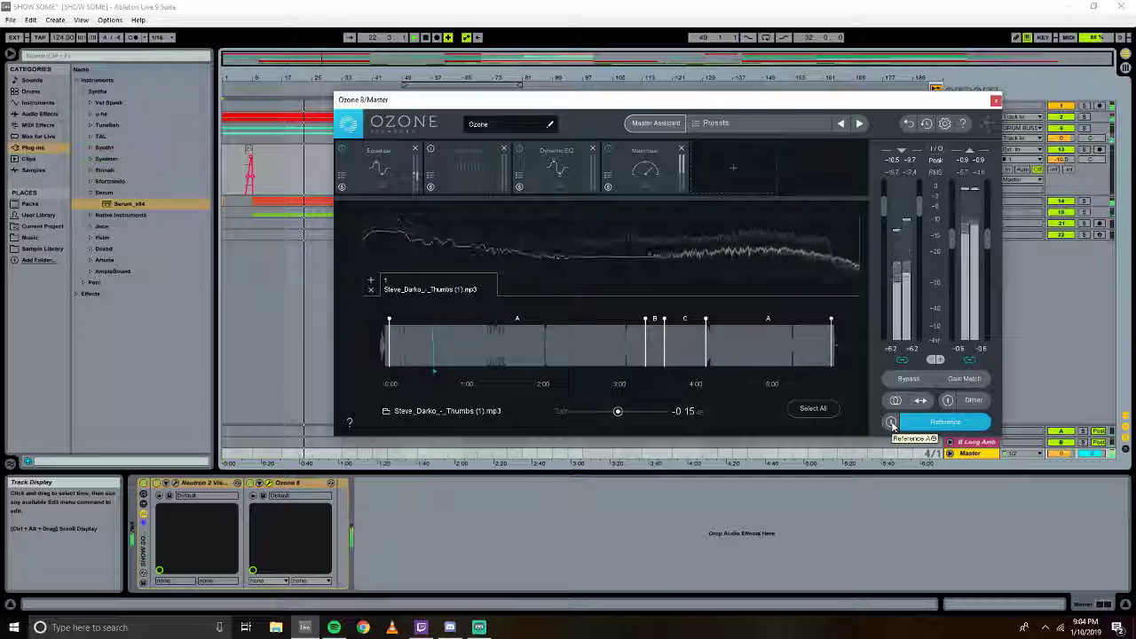
pyautogui.click(934, 422)
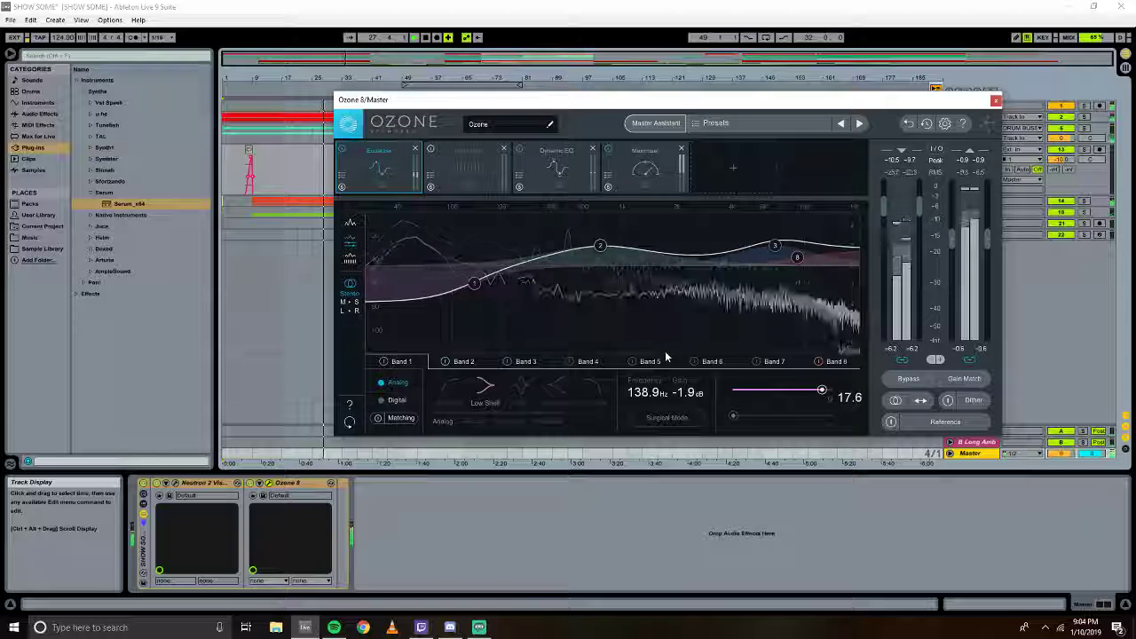
# Review the settings of the mastering modules after the Equalizer, including the Maximizer, finishing on the Dynamic EQ.
pyautogui.click(457, 150)
pyautogui.click(579, 160)
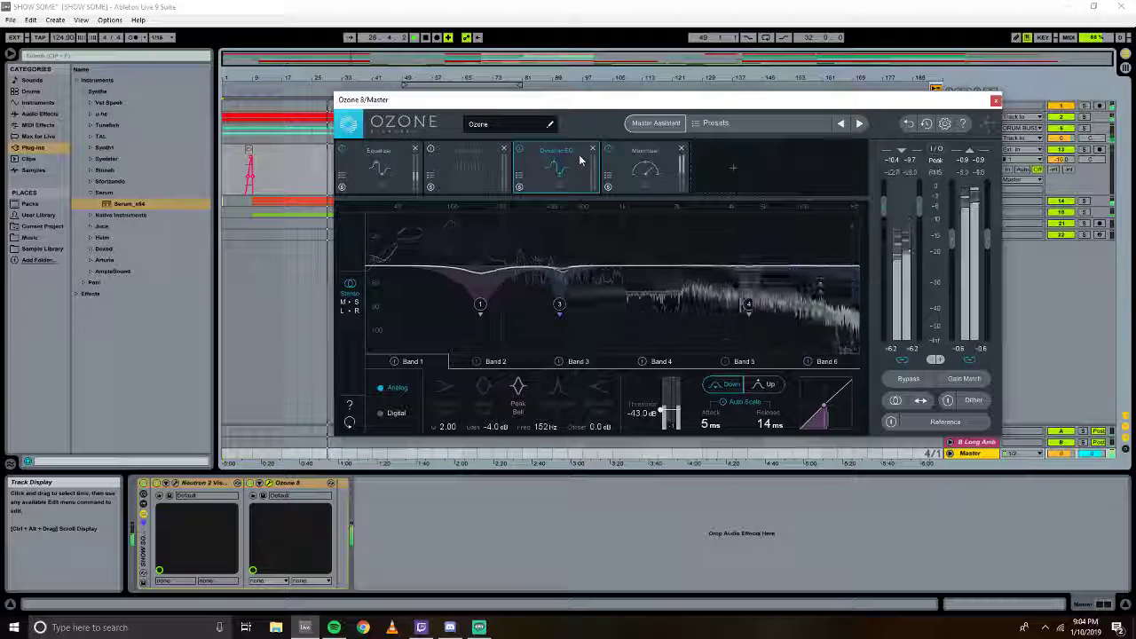
pyautogui.click(610, 176)
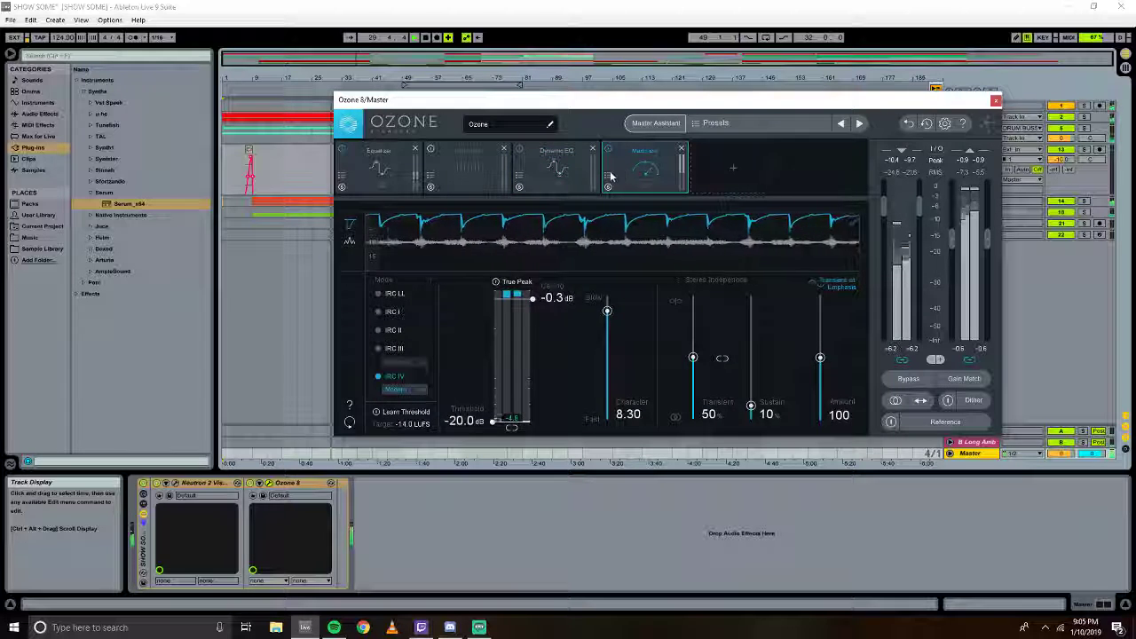
pyautogui.click(551, 171)
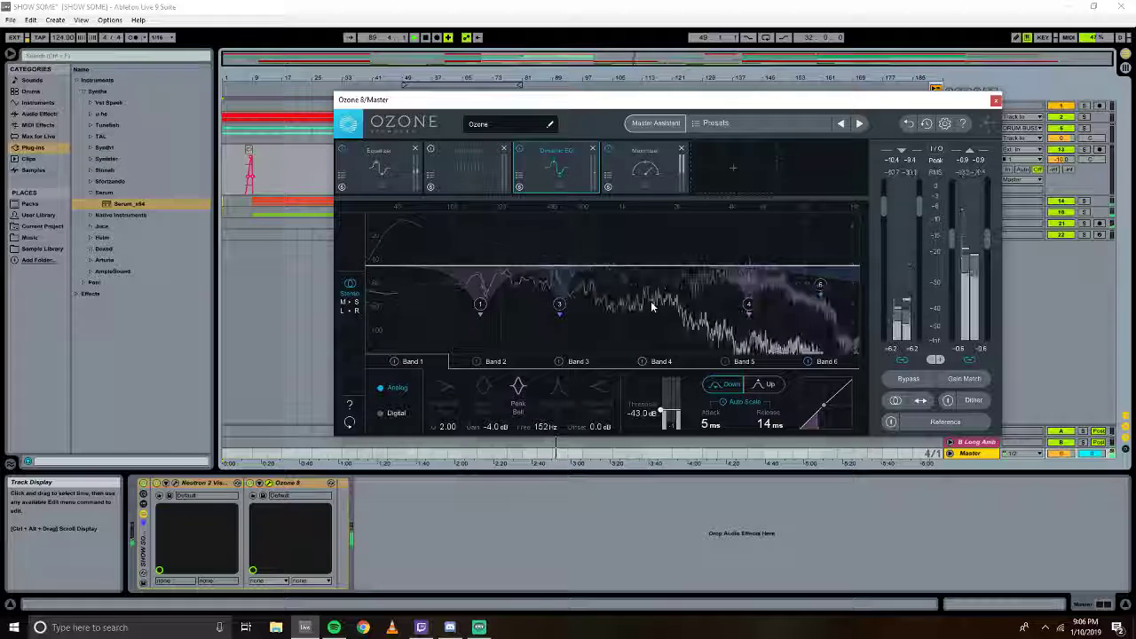
# Unfold the PERC BUSS group in the arrangement and close the Ozone 8 window covering the tracks.
pyautogui.moveTo(717, 100); pyautogui.dragTo(713, 253)
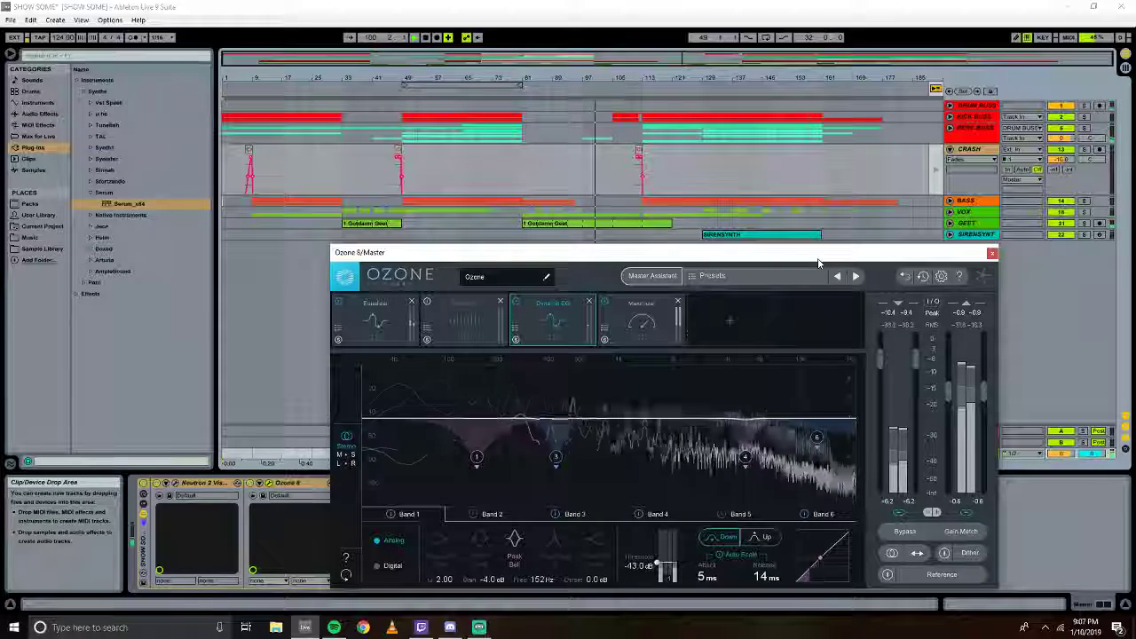
pyautogui.click(951, 131)
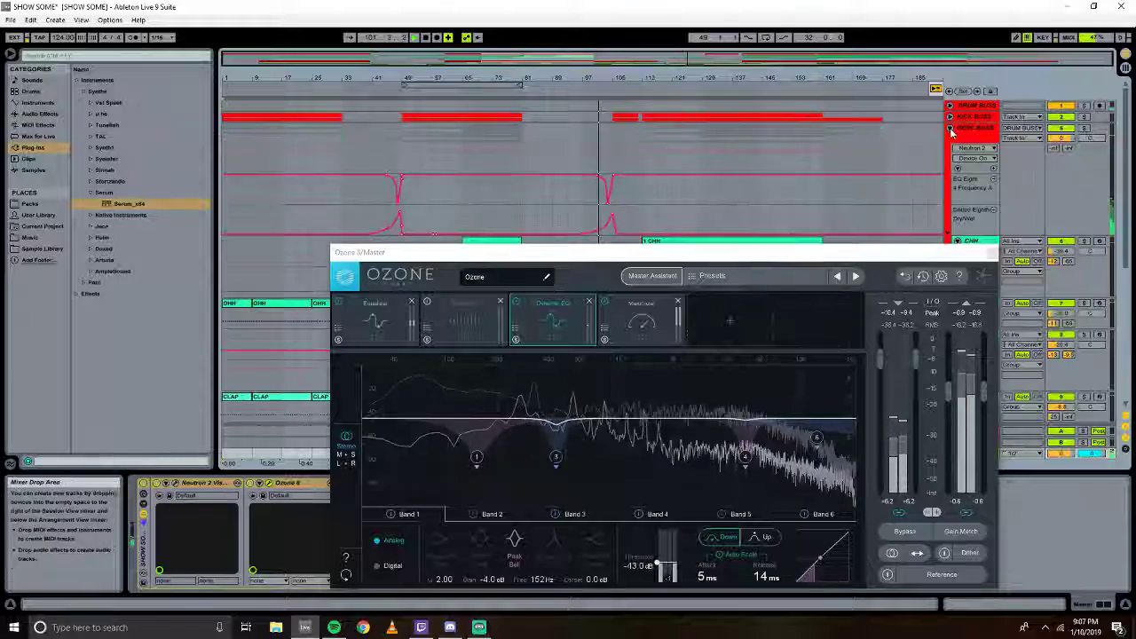
pyautogui.scroll(-5, 912, 184)
pyautogui.scroll(-2, 912, 183)
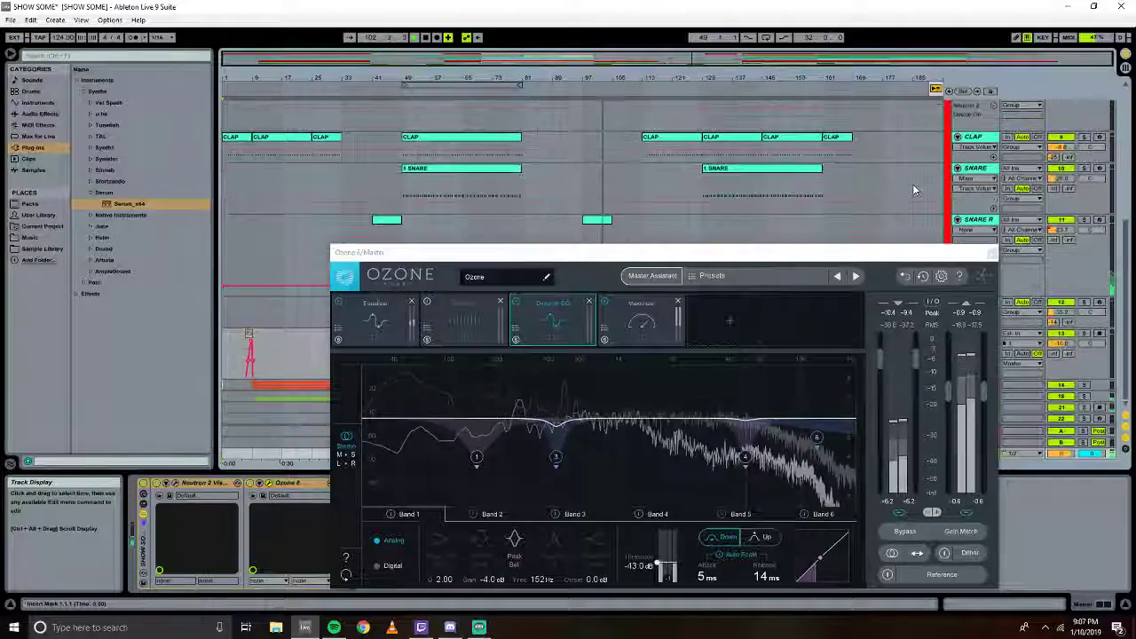
pyautogui.click(991, 254)
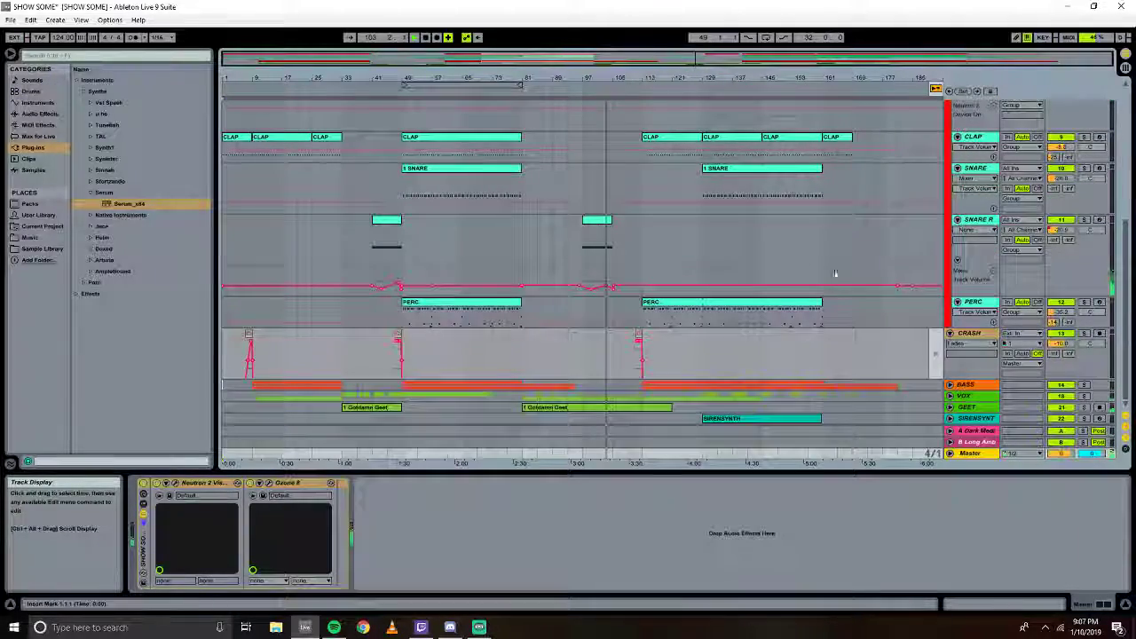
# Unfold the BASS and VOX groups and the GEET and SIRENSYNTH tracks to expose their clips and automation.
pyautogui.click(949, 384)
pyautogui.scroll(-2, 912, 354)
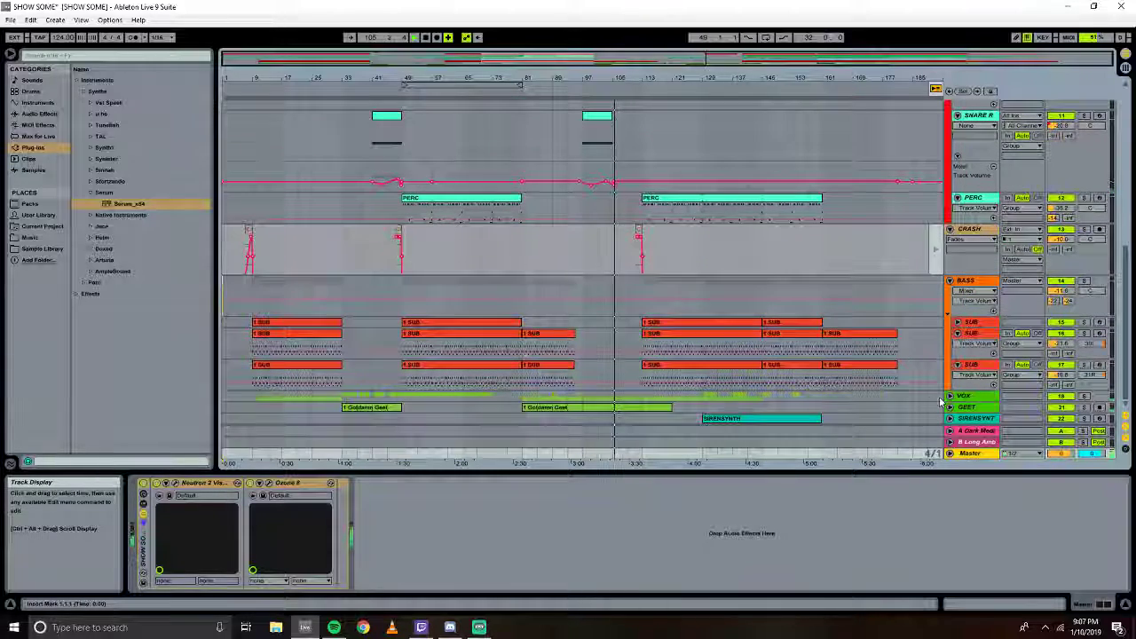
pyautogui.click(948, 395)
pyautogui.scroll(-3, 944, 354)
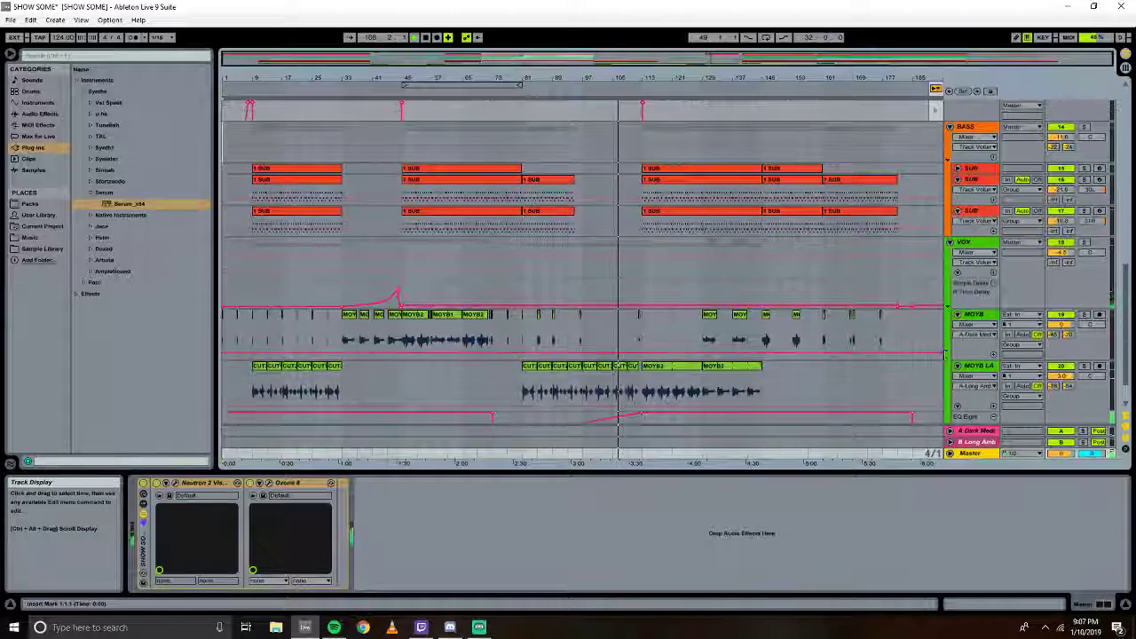
pyautogui.scroll(-2, 944, 355)
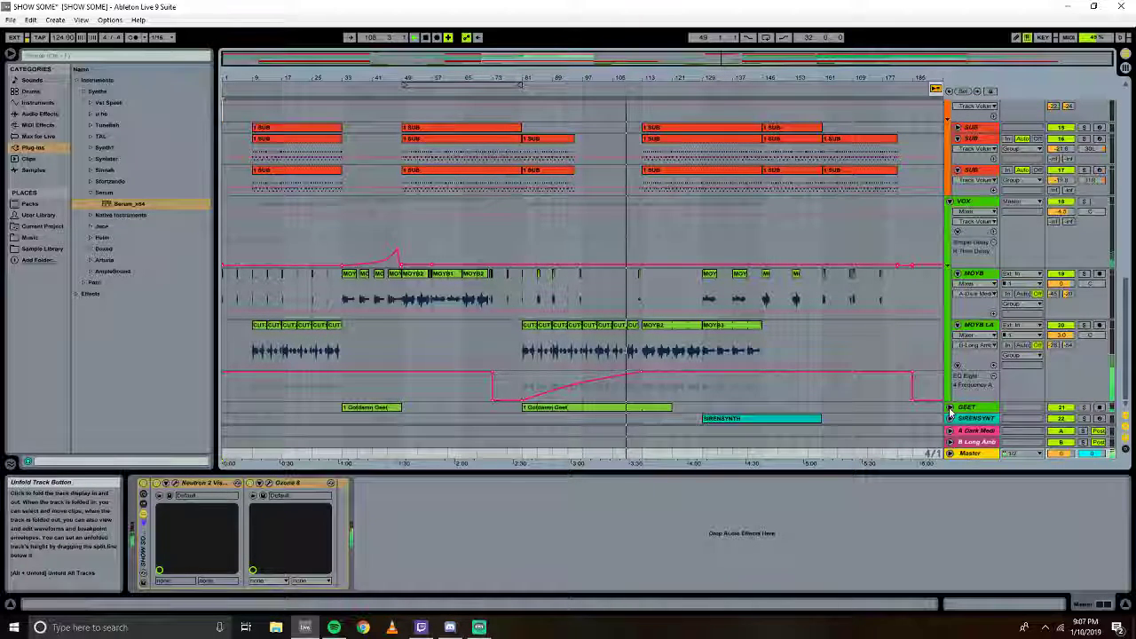
pyautogui.click(948, 409)
pyautogui.scroll(-3, 950, 417)
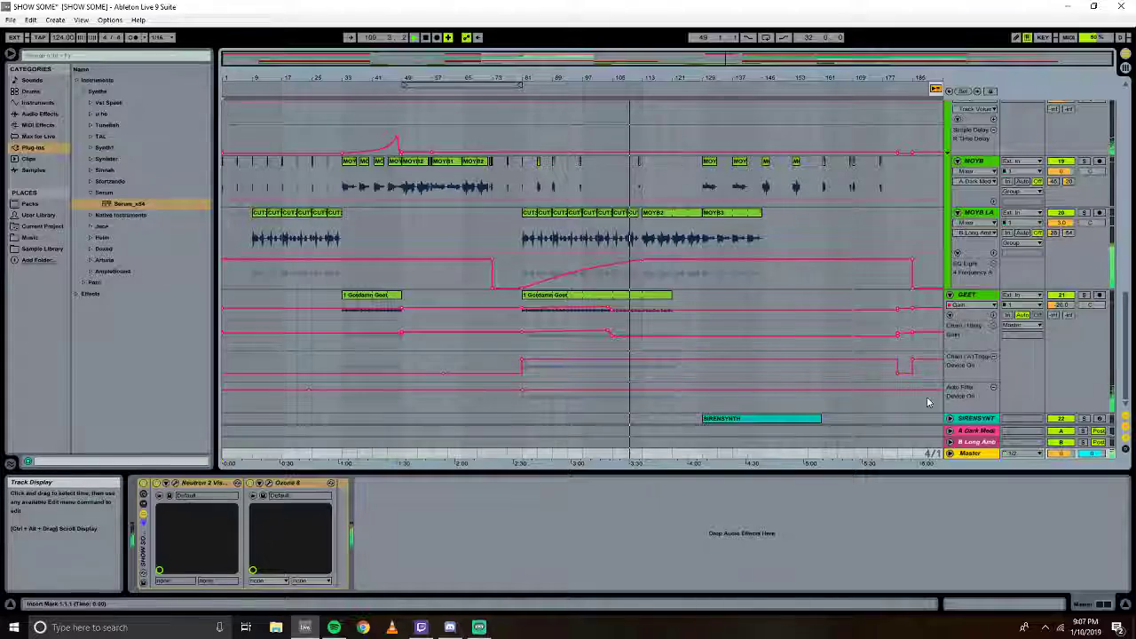
pyautogui.scroll(-2, 862, 357)
# Examine the clips and automation of the unfolded percussion, bass, vocal, GEET and SIRENSYNTH tracks while the song plays.
pyautogui.scroll(5, 913, 381)
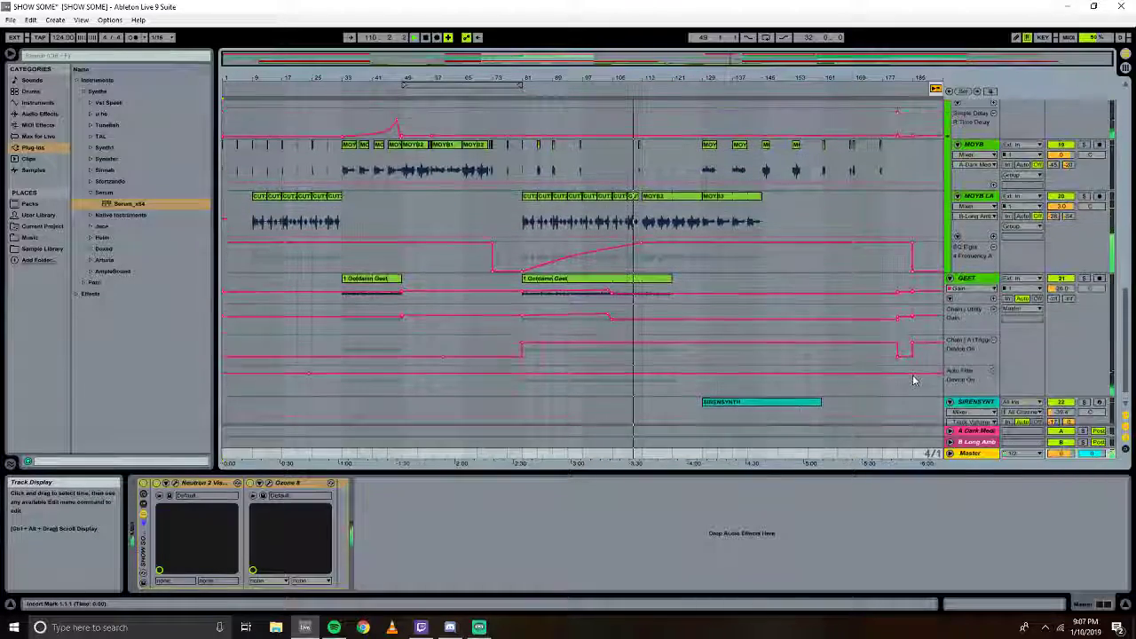
pyautogui.scroll(15, 913, 381)
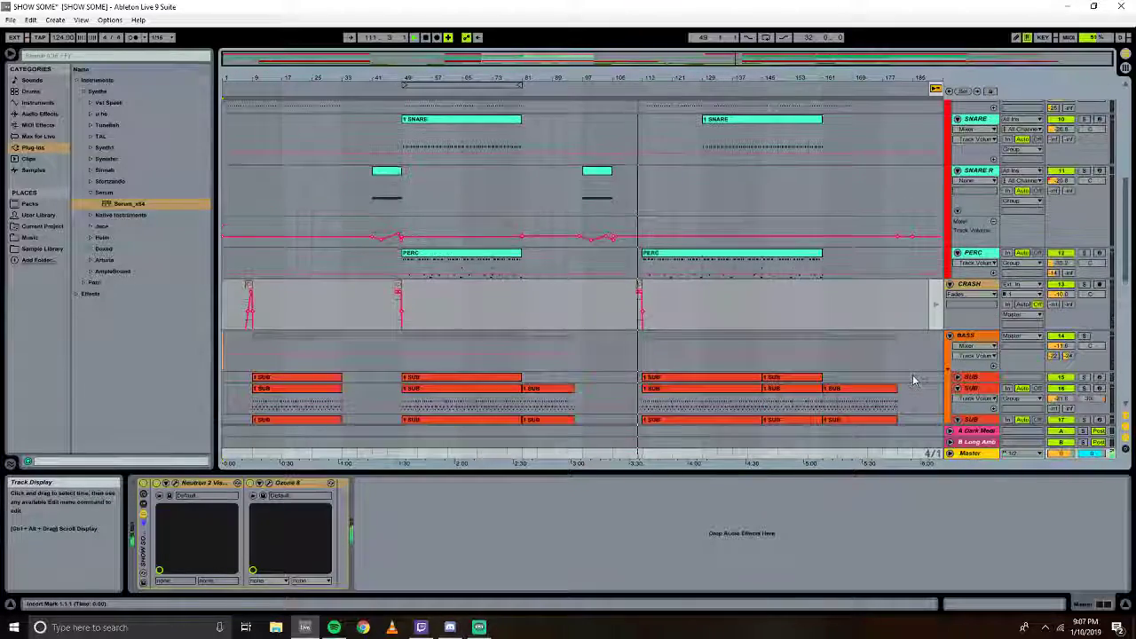
pyautogui.scroll(1, 913, 381)
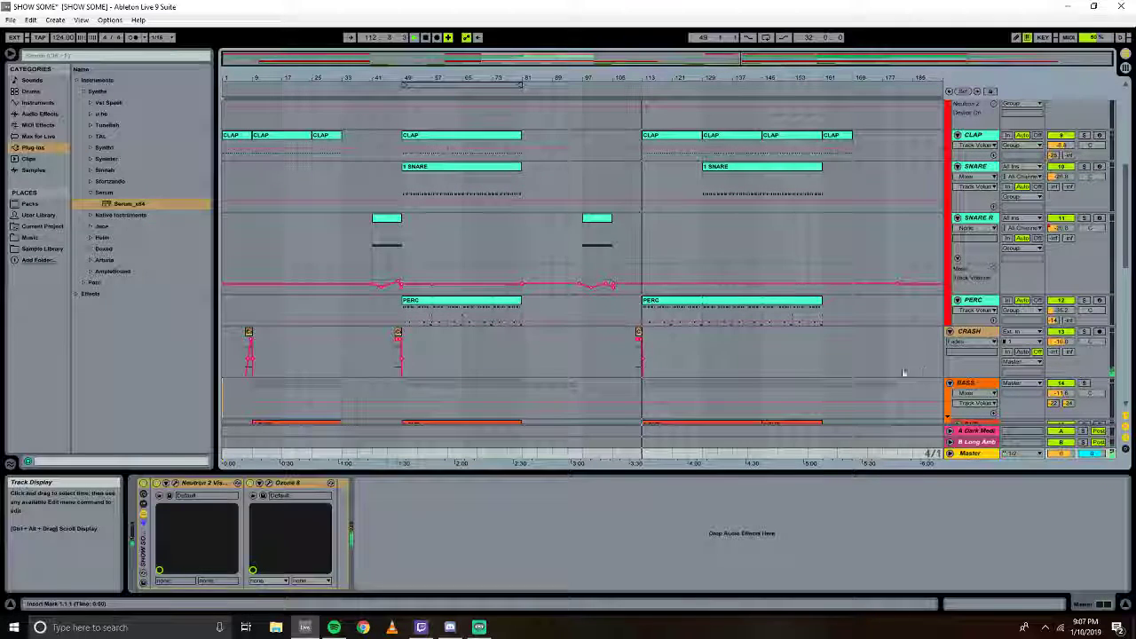
pyautogui.scroll(6, 900, 359)
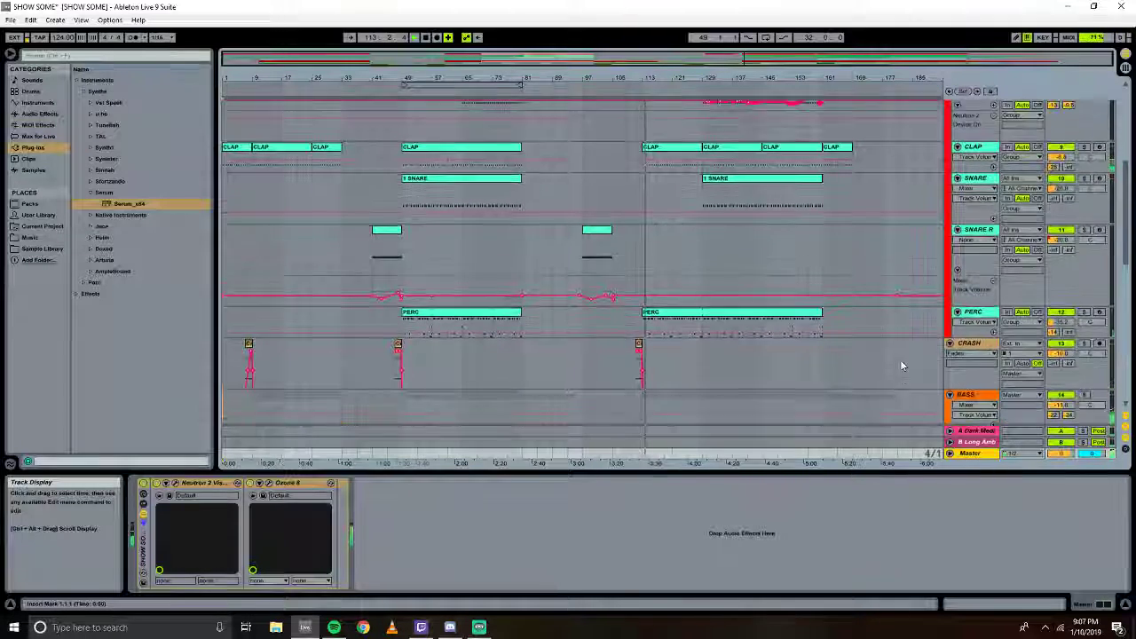
pyautogui.scroll(7, 902, 364)
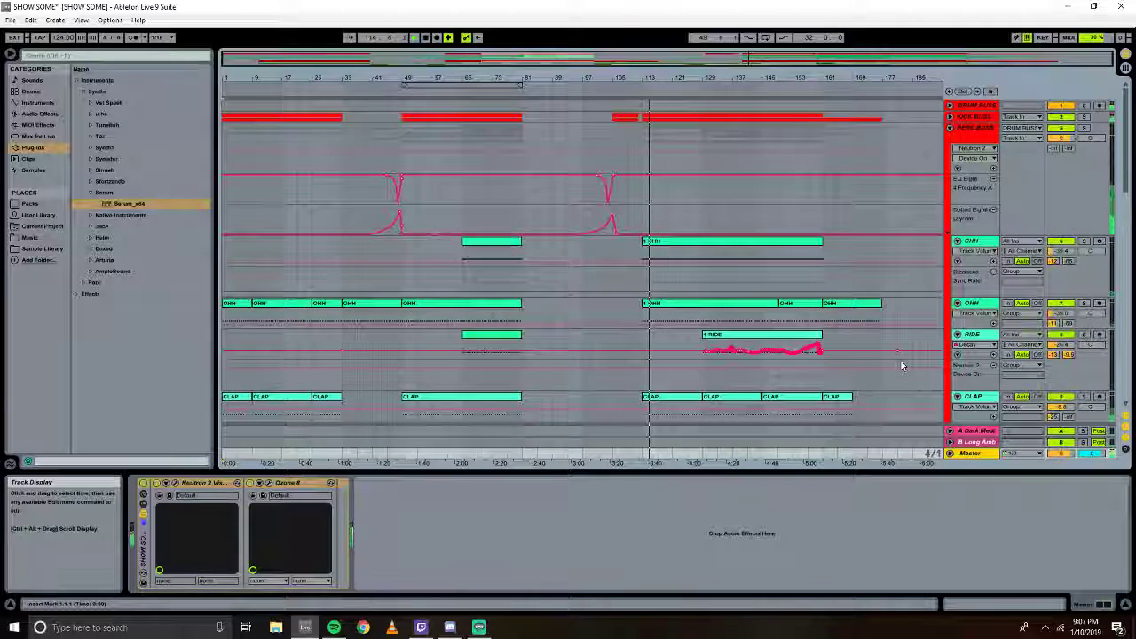
pyautogui.scroll(-10, 901, 364)
pyautogui.scroll(-4, 901, 366)
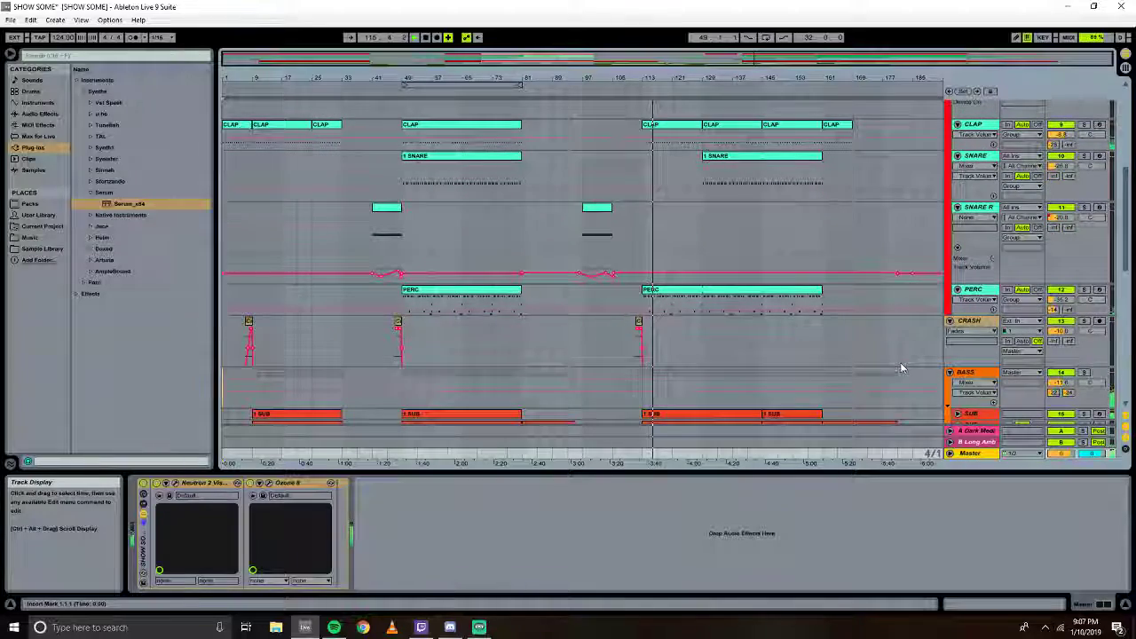
pyautogui.scroll(-13, 901, 366)
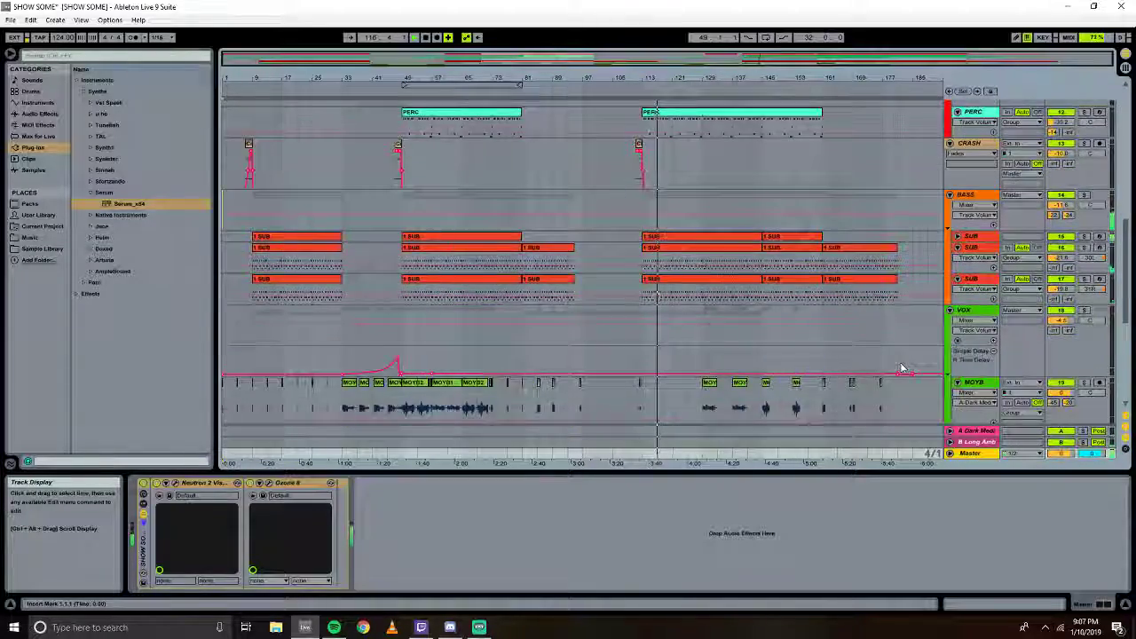
pyautogui.scroll(-8, 902, 366)
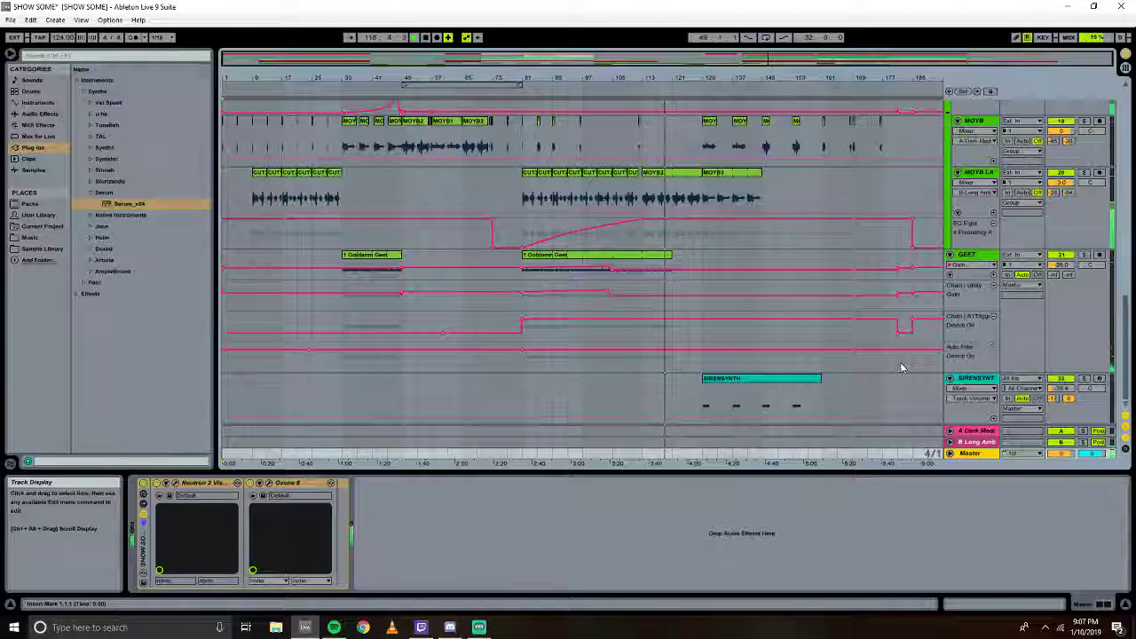
pyautogui.scroll(4, 901, 366)
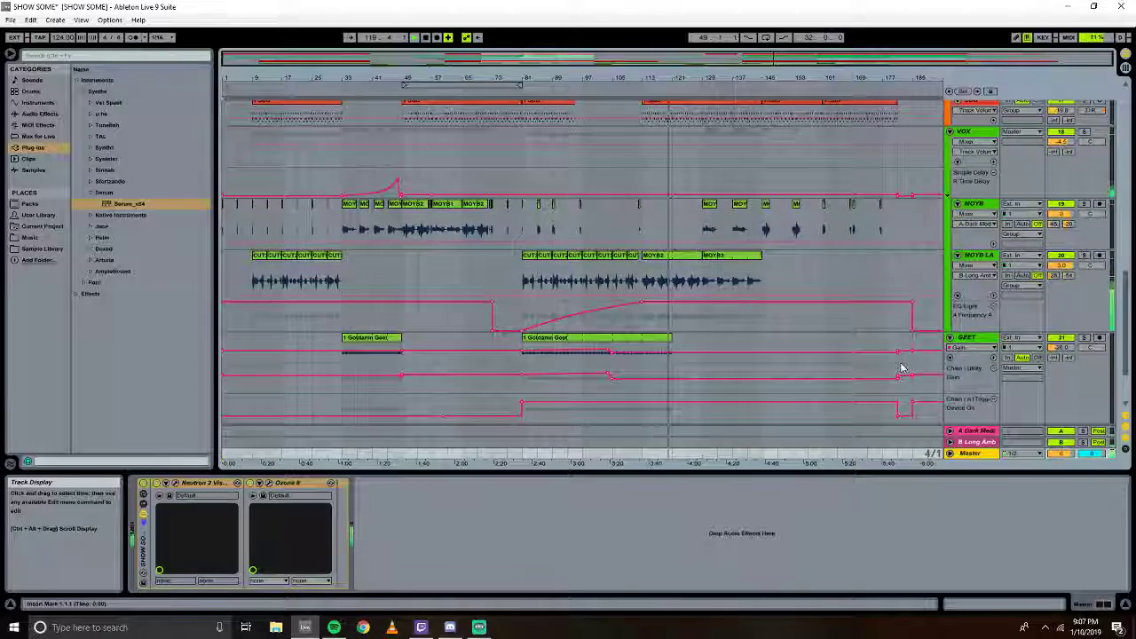
pyautogui.scroll(15, 900, 366)
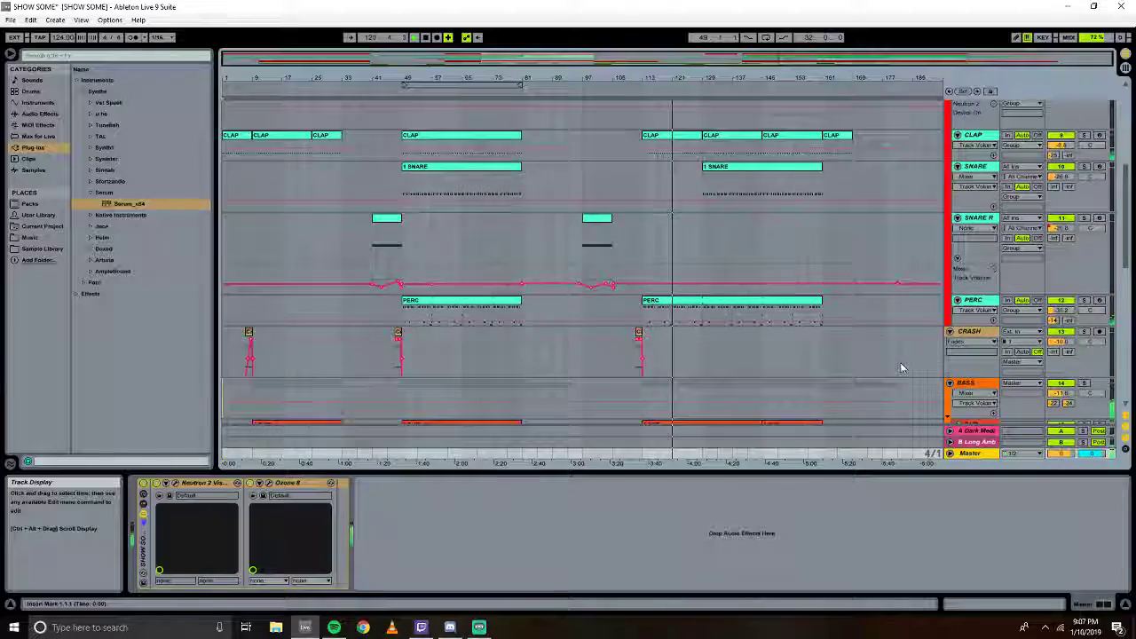
pyautogui.scroll(12, 900, 366)
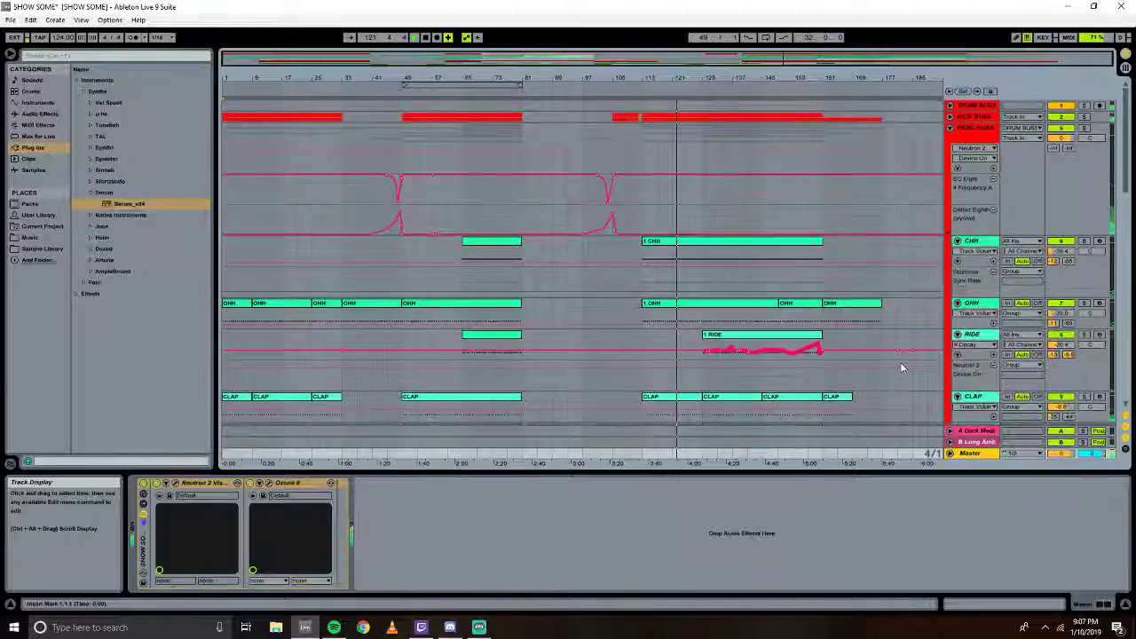
pyautogui.scroll(-14, 901, 366)
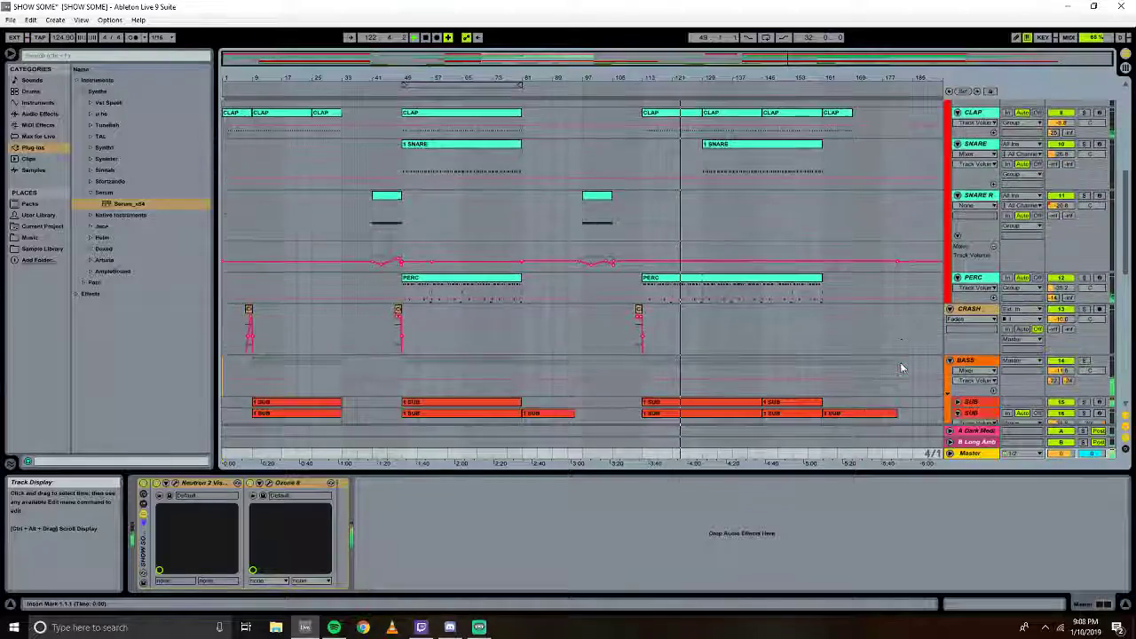
pyautogui.scroll(-15, 901, 367)
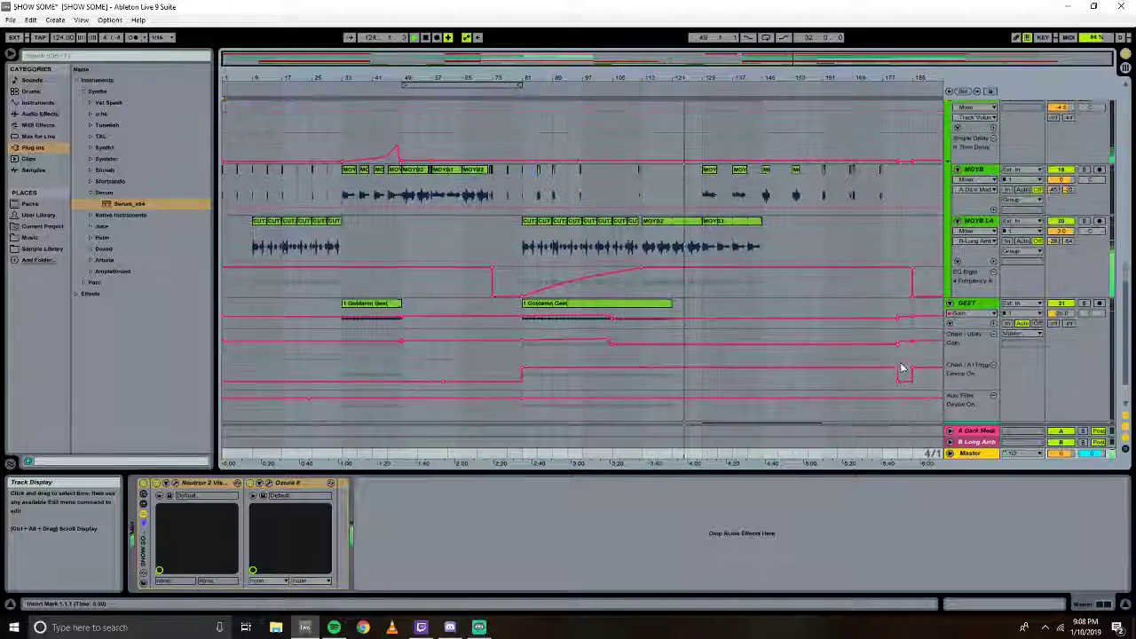
pyautogui.scroll(-2, 900, 367)
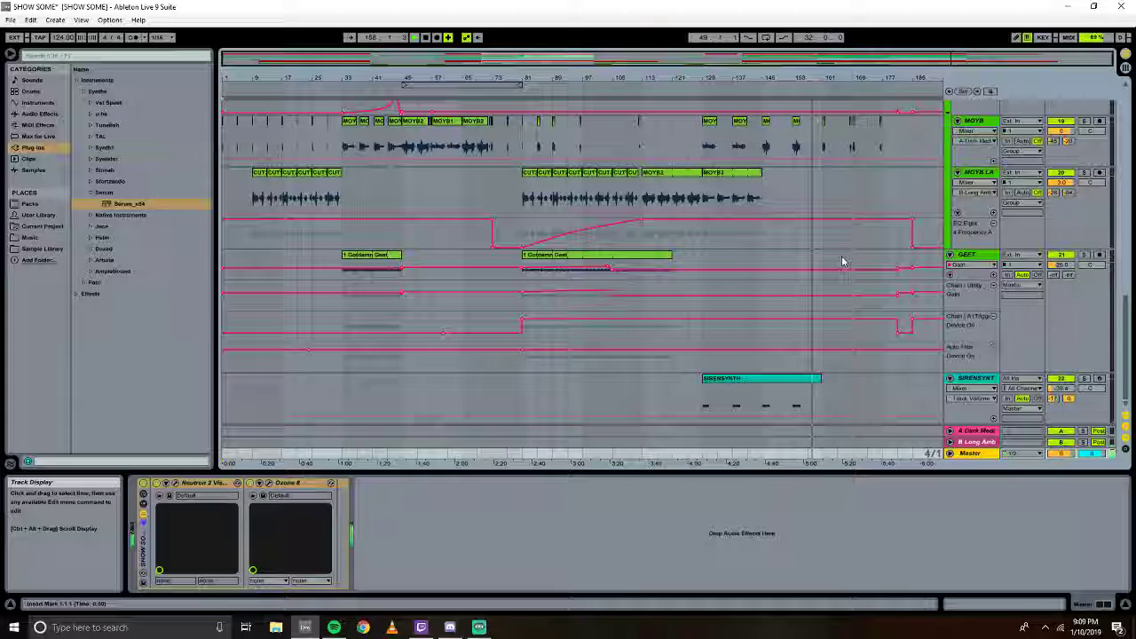
pyautogui.scroll(5, 842, 259)
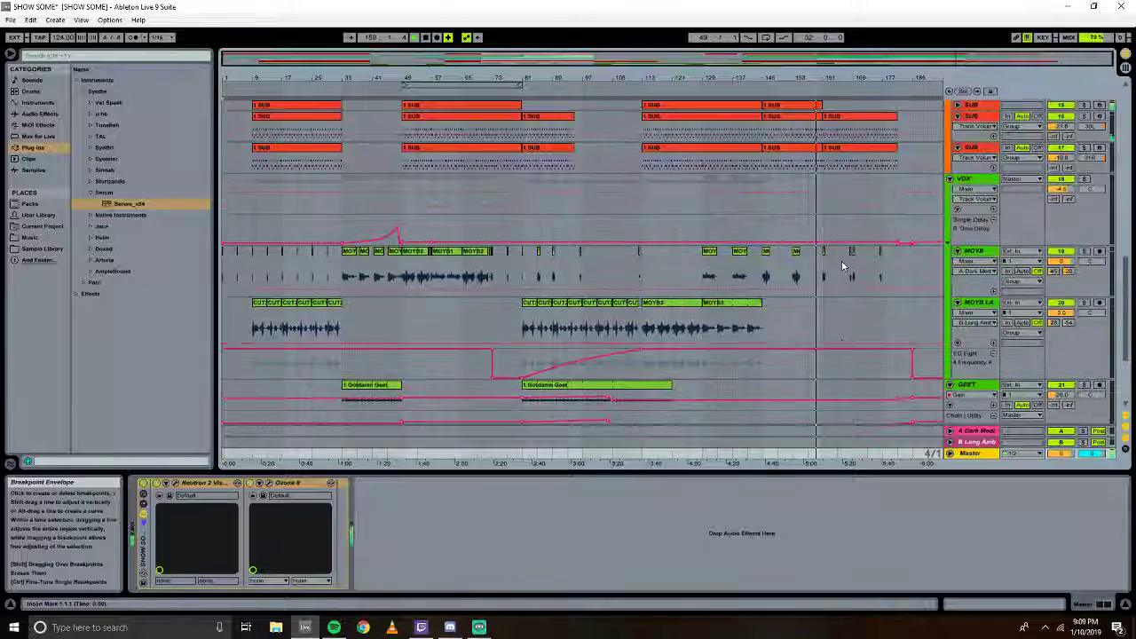
# Review the vocal, bass, GEET, SIRENSYNTH, crash and percussion tracks' clips and automation through the final section of the playing song.
pyautogui.scroll(5, 842, 266)
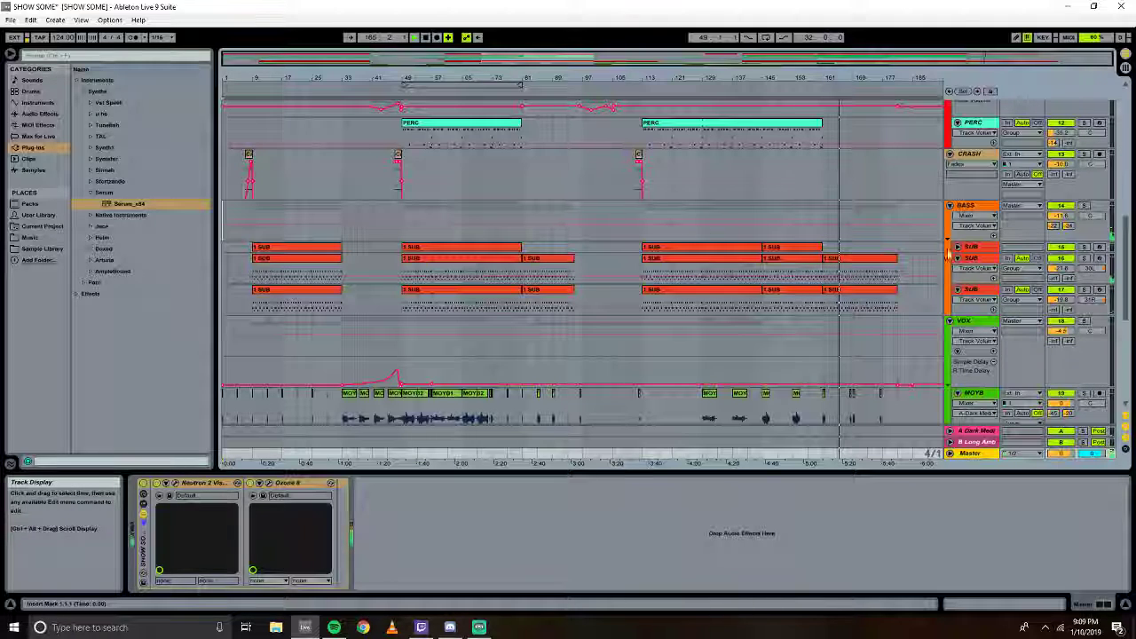
pyautogui.scroll(-2, 963, 332)
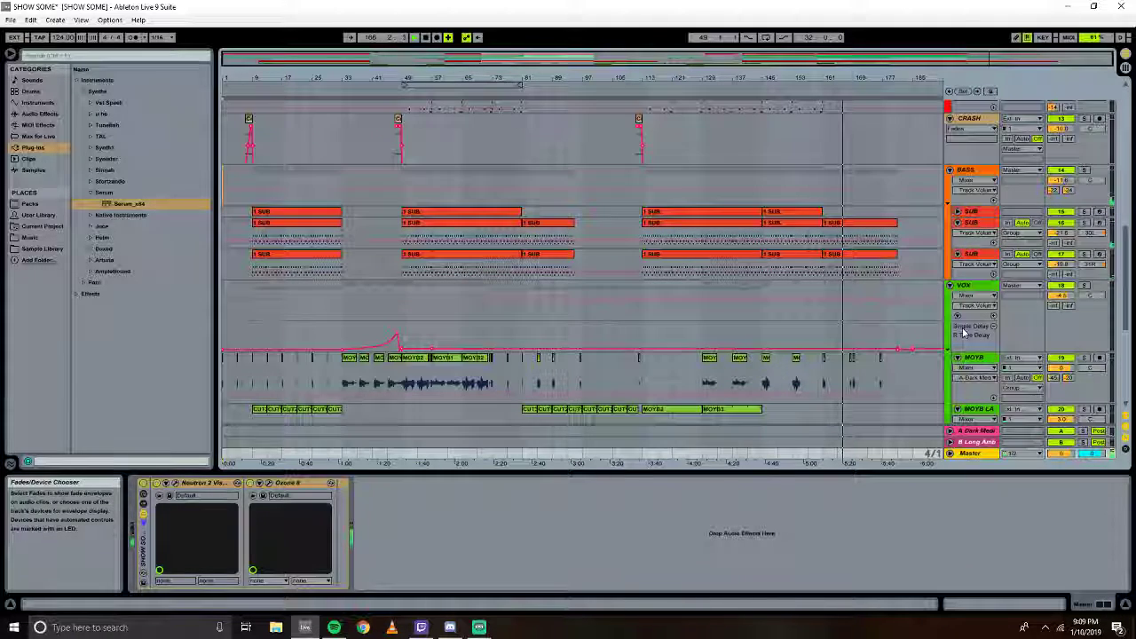
pyautogui.scroll(-4, 918, 346)
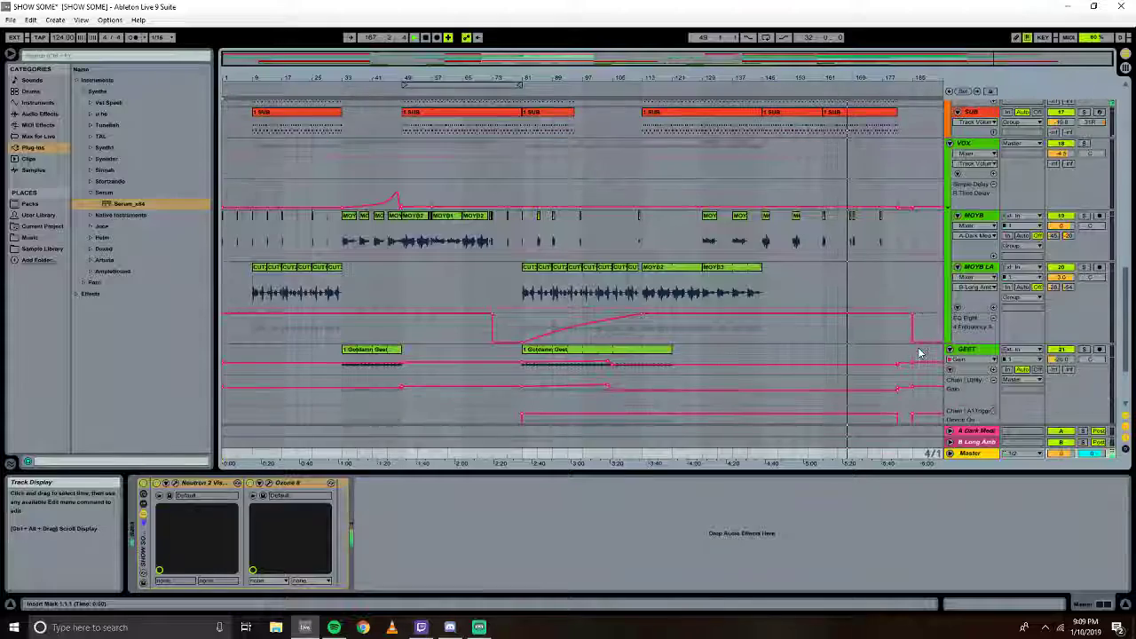
pyautogui.scroll(-3, 919, 353)
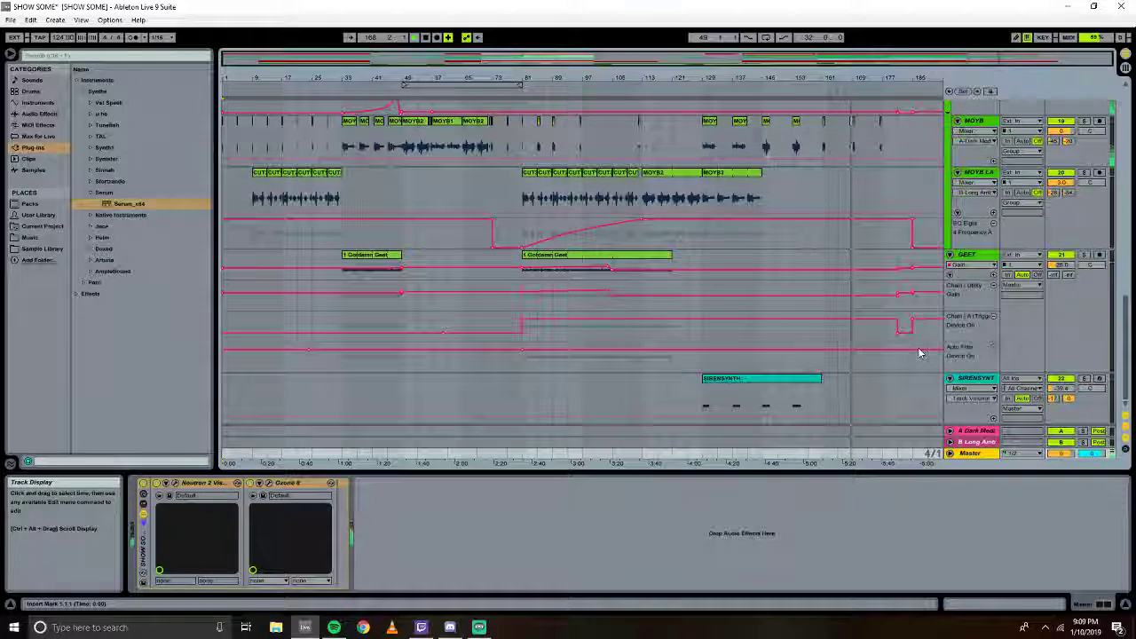
pyautogui.scroll(5, 918, 353)
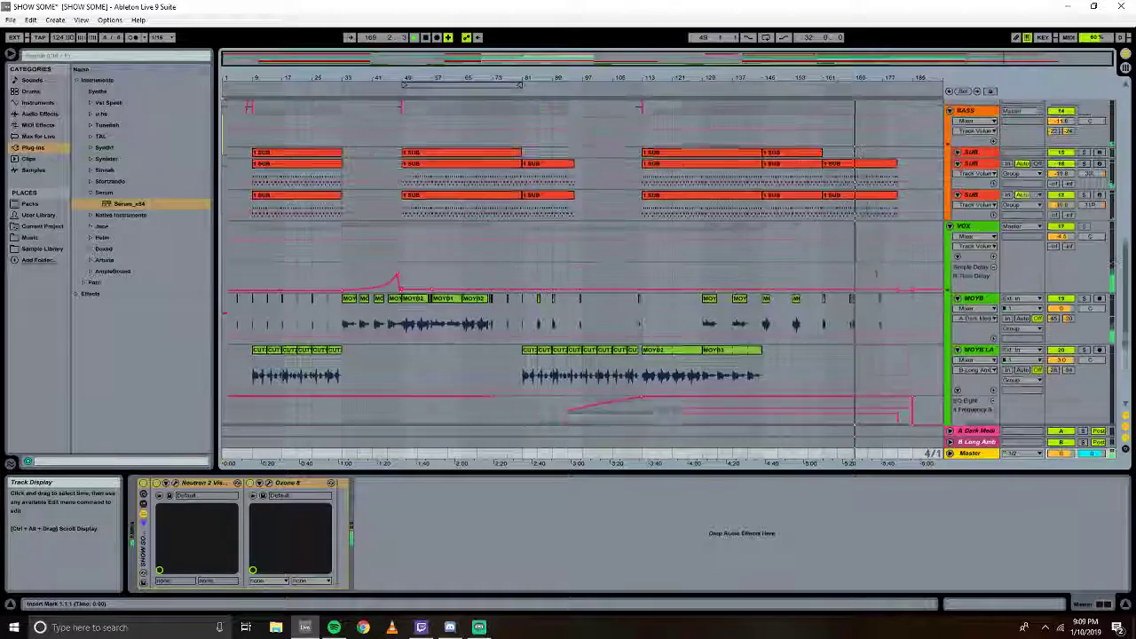
pyautogui.scroll(2, 918, 353)
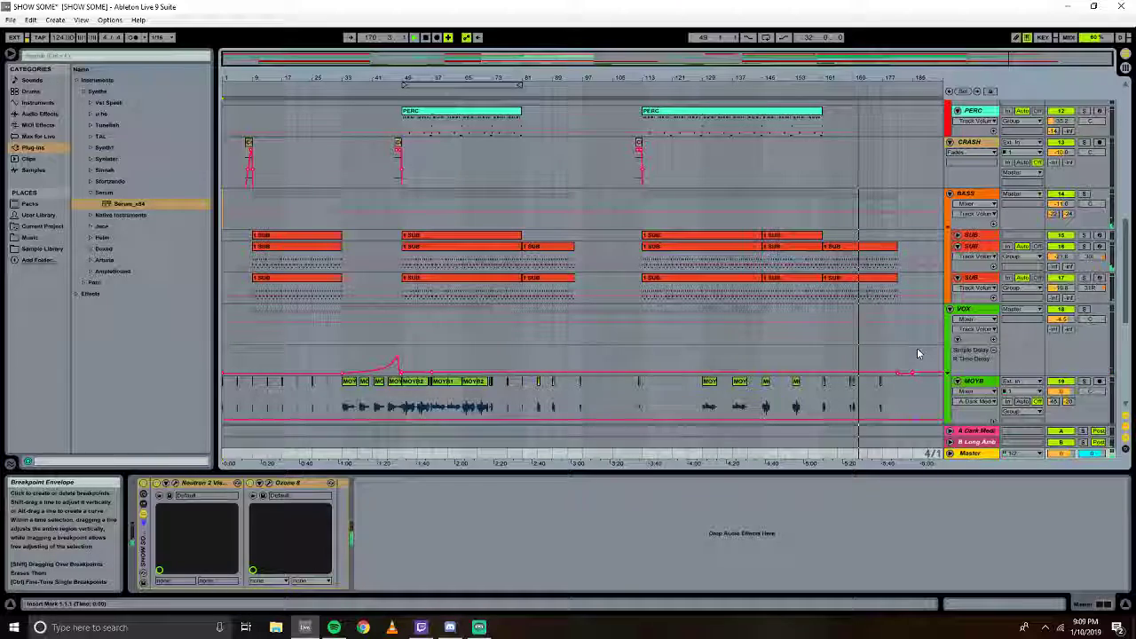
pyautogui.scroll(6, 917, 353)
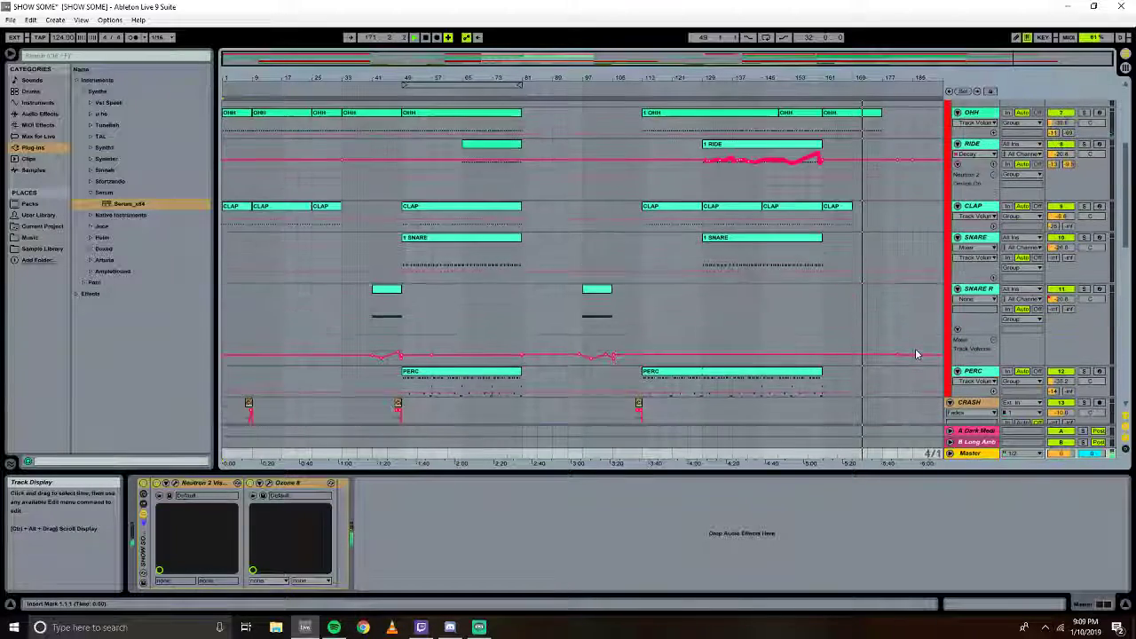
pyautogui.scroll(2, 917, 353)
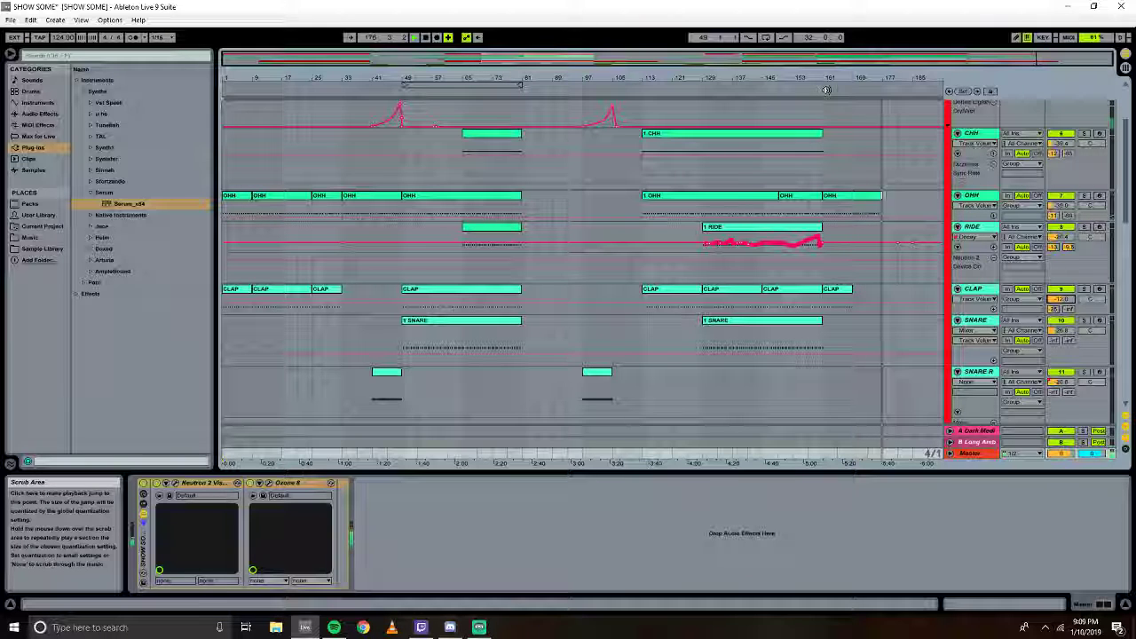
pyautogui.scroll(-1, 914, 217)
pyautogui.scroll(-6, 914, 217)
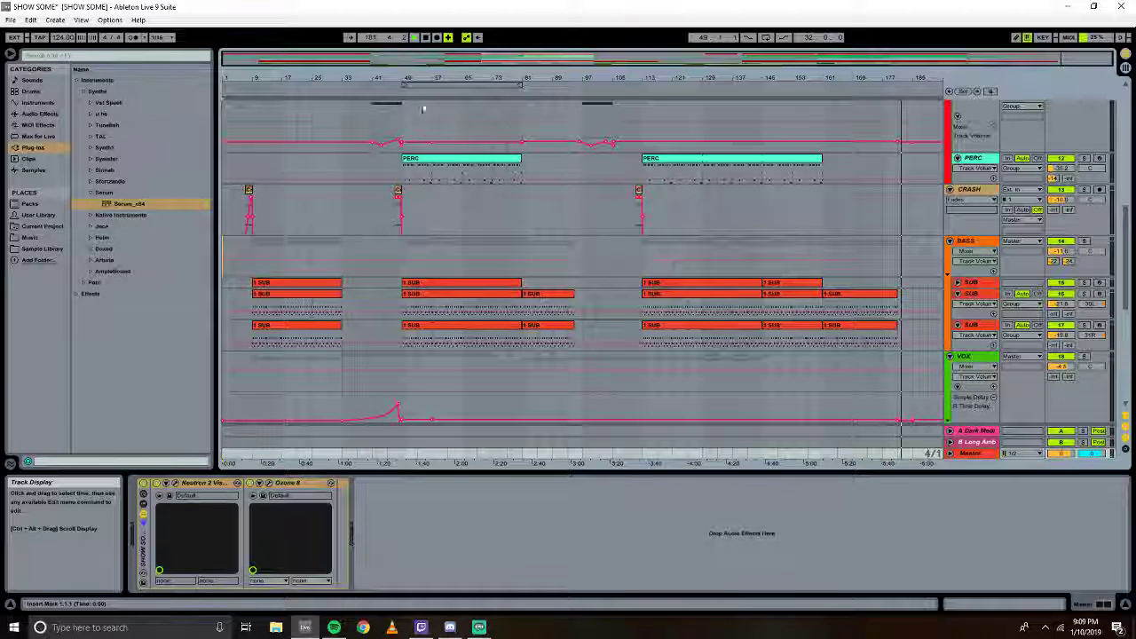
# Stop the playback and save the SHOW SOME Live Set.
pyautogui.click(426, 39)
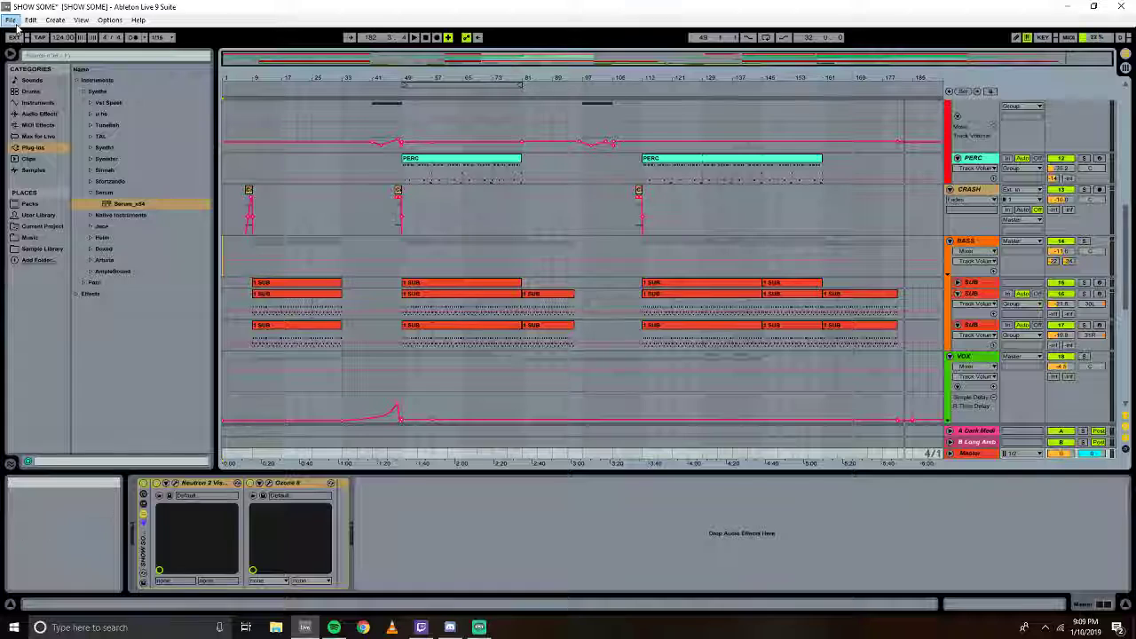
pyautogui.click(12, 20)
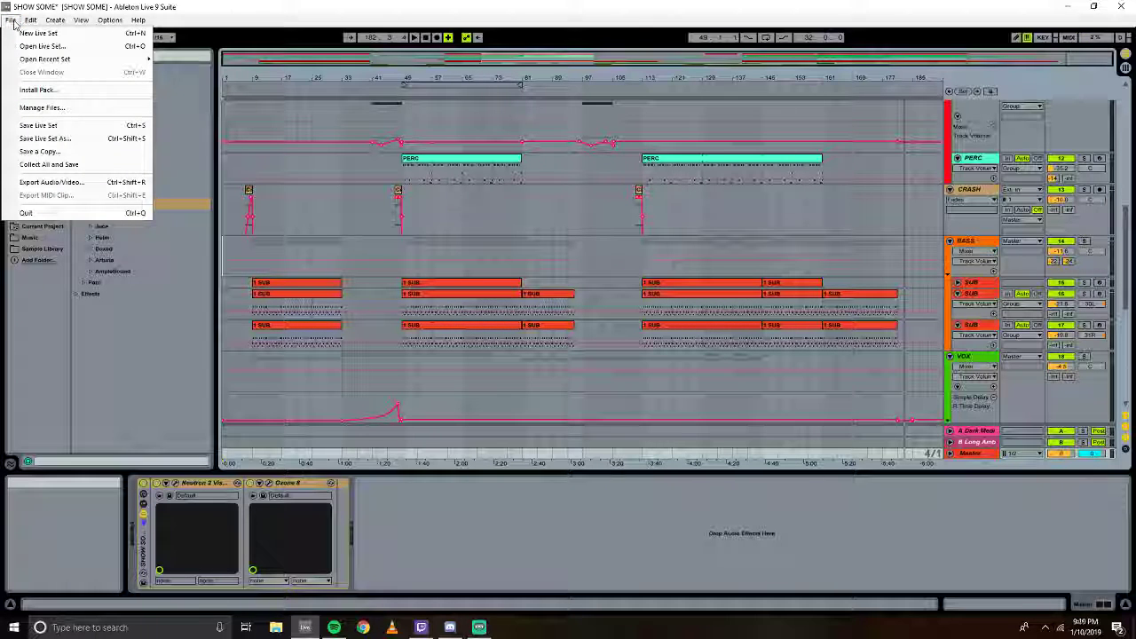
pyautogui.click(39, 125)
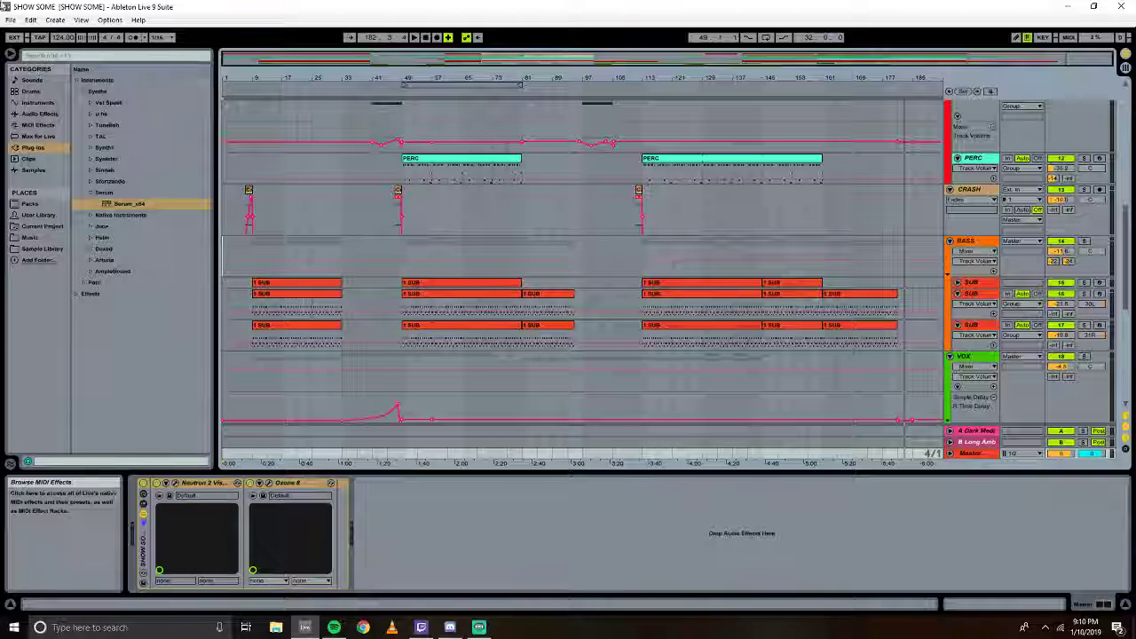
# Create a new Live Set and load Serum_x64 onto the first MIDI track.
pyautogui.click(9, 21)
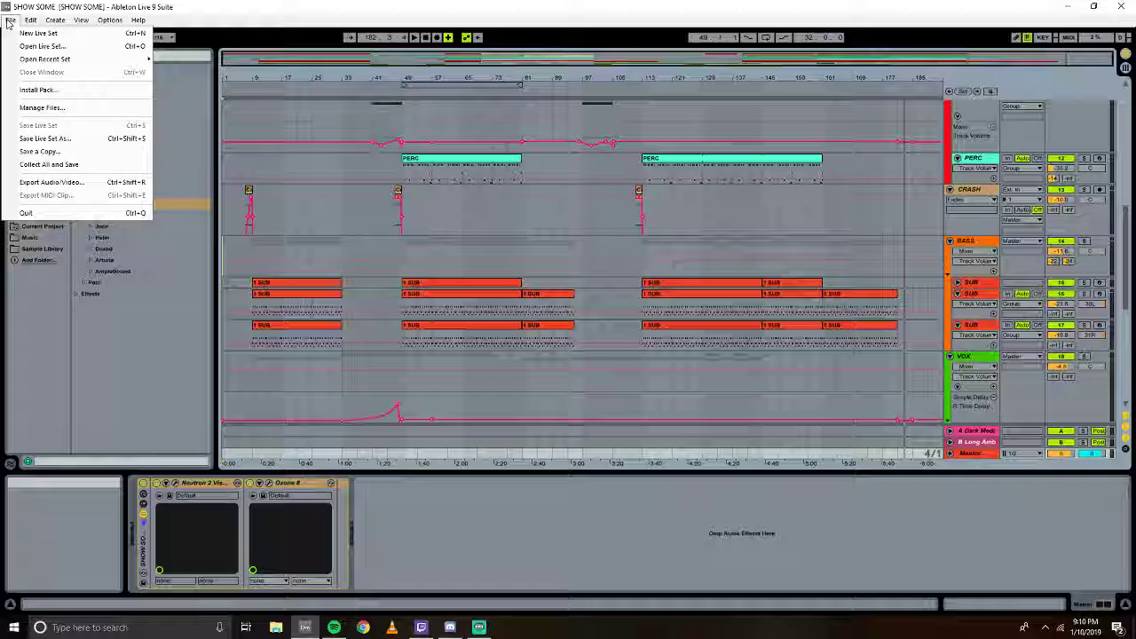
pyautogui.click(38, 33)
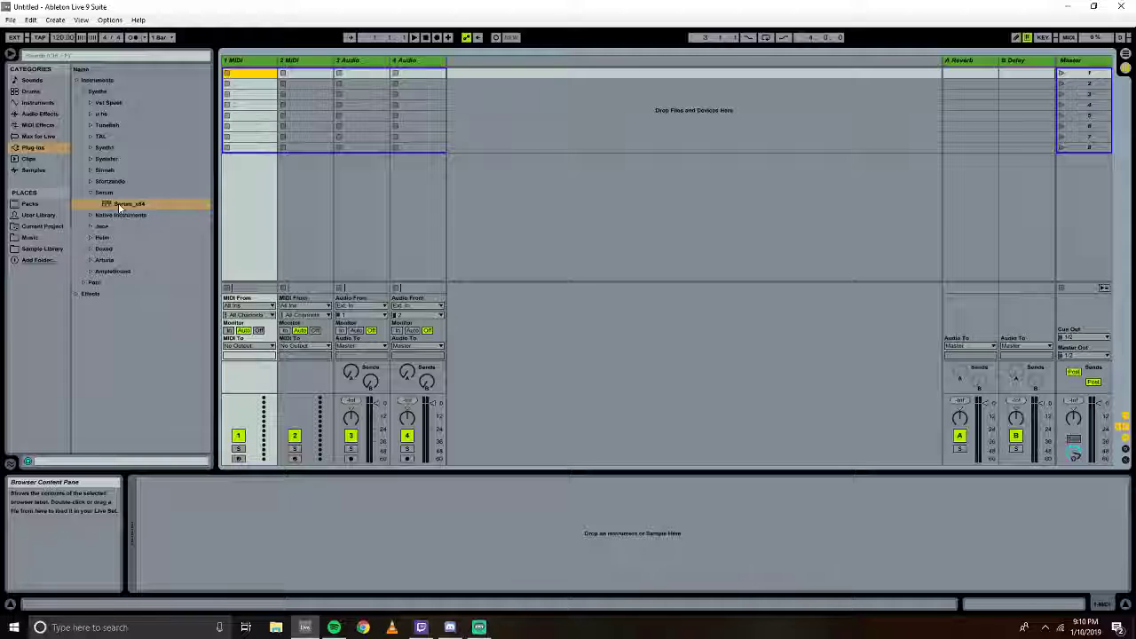
pyautogui.moveTo(118, 202); pyautogui.dragTo(221, 156)
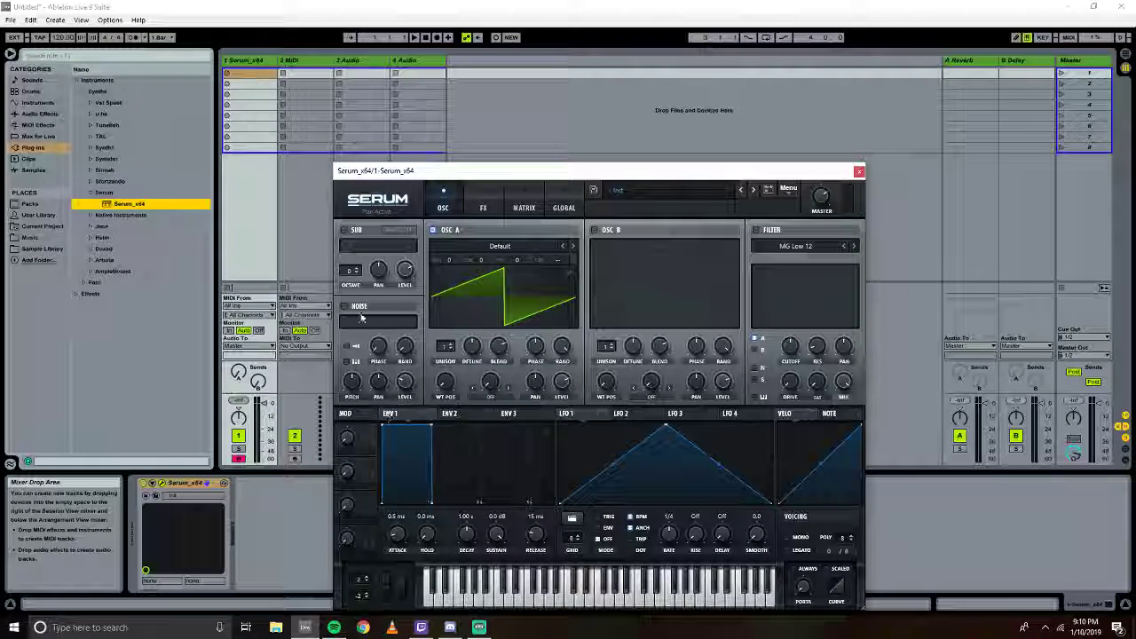
# Enable Serum's noise oscillator, turn off OSC A and advance the noise sample to AC hum2.
pyautogui.click(343, 306)
pyautogui.click(433, 231)
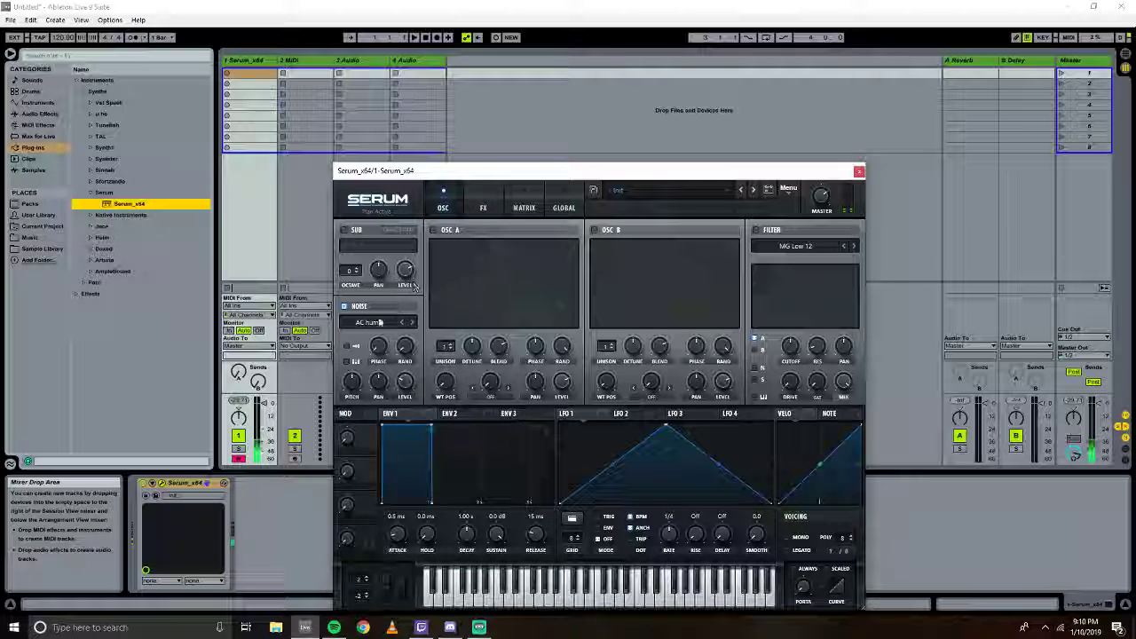
pyautogui.click(411, 322)
# Browse Serum's noise sample categories and check the live stream in Streamlabs OBS before returning to Ableton Live.
pyautogui.click(368, 322)
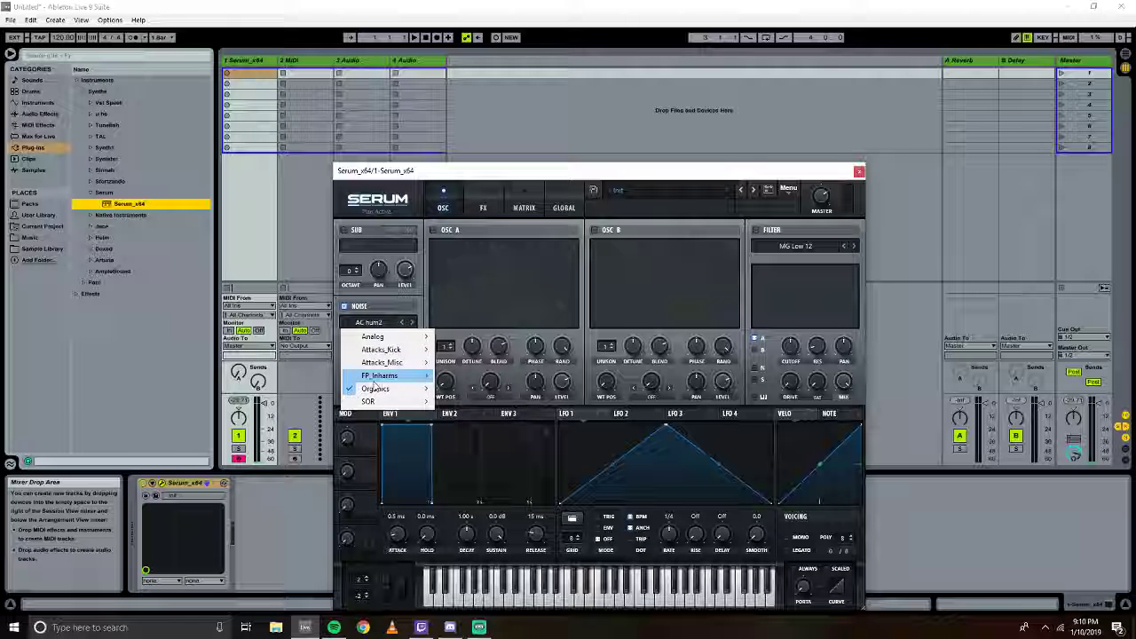
pyautogui.moveTo(384, 366)
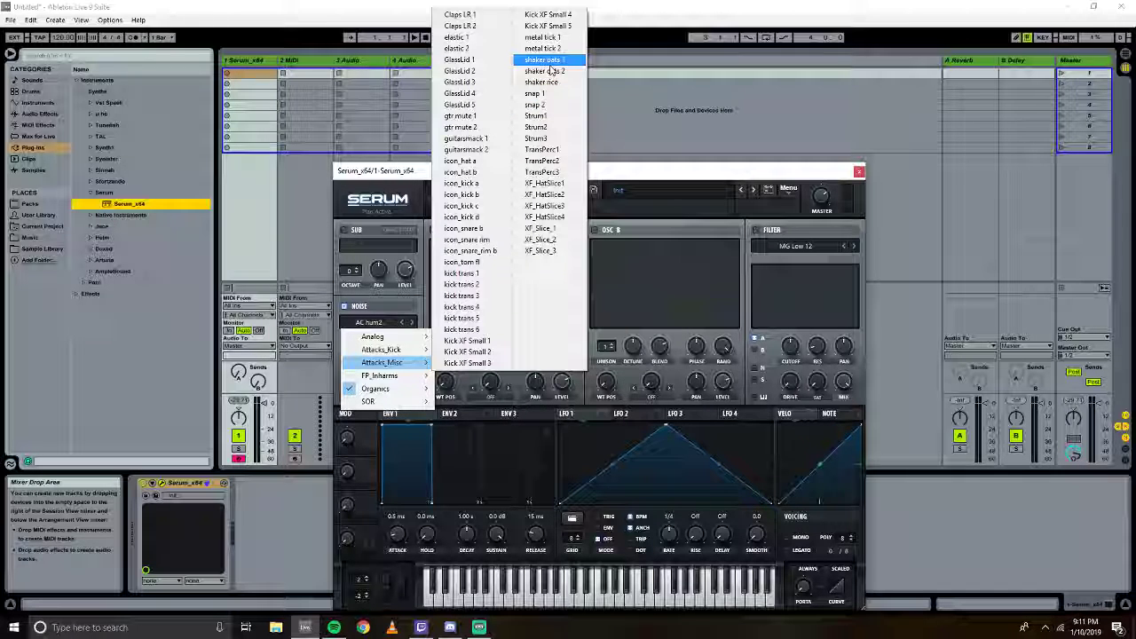
pyautogui.moveTo(340, 633)
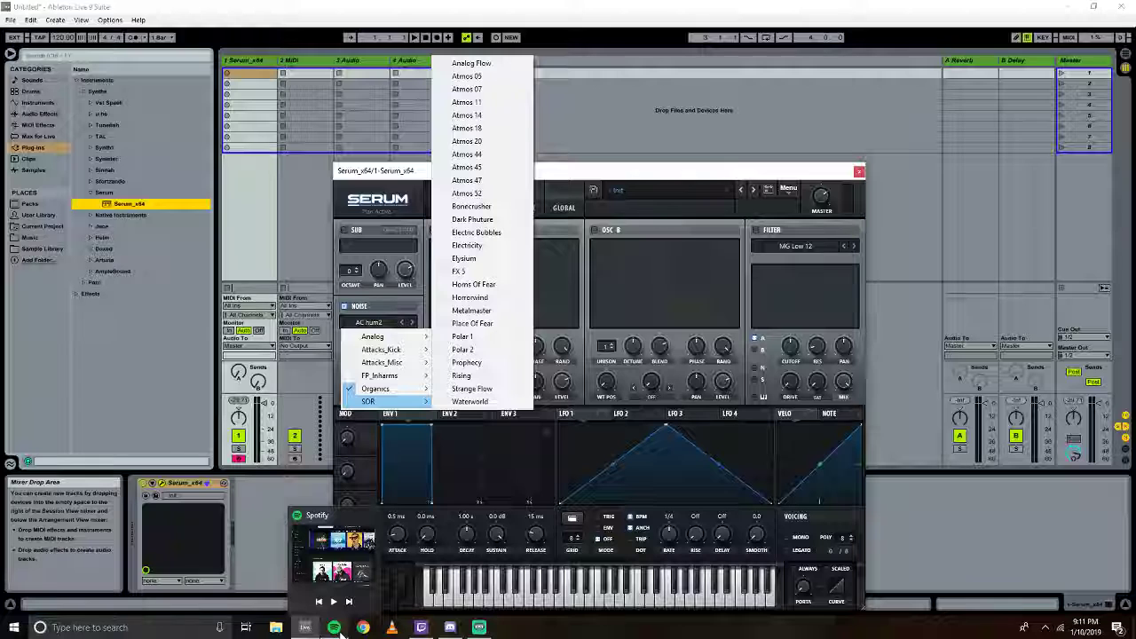
pyautogui.click(479, 627)
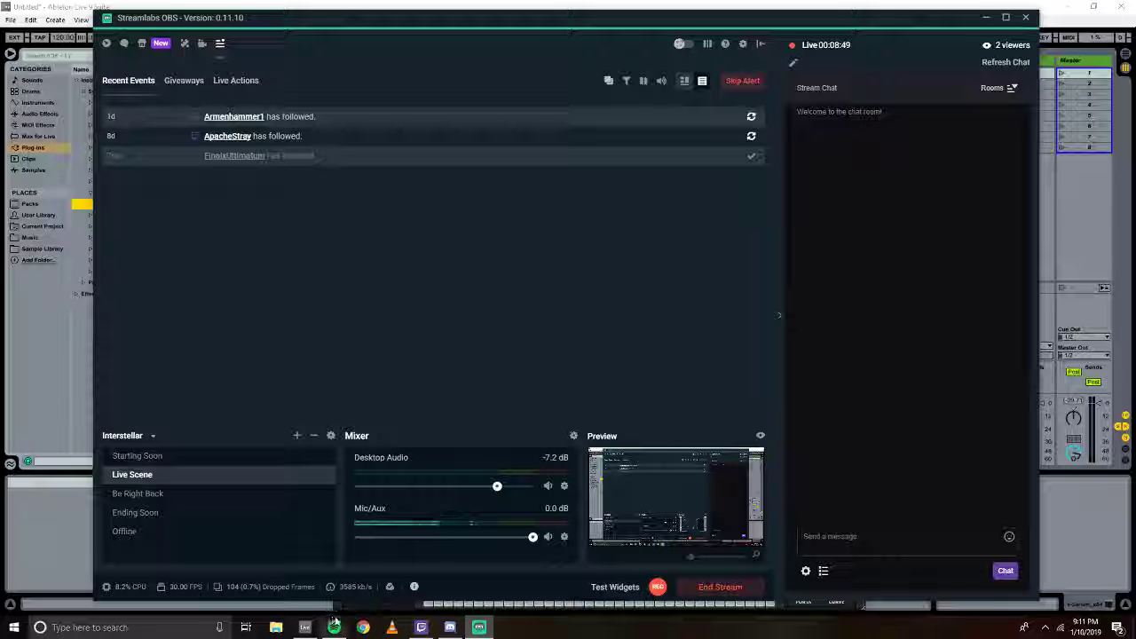
pyautogui.moveTo(307, 630)
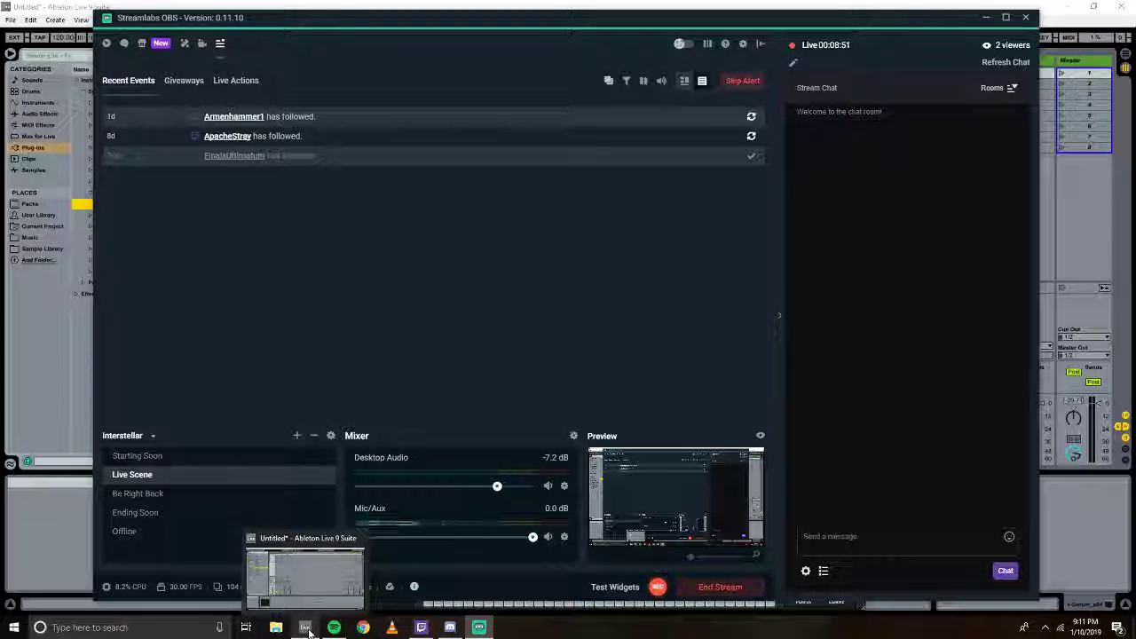
pyautogui.click(305, 577)
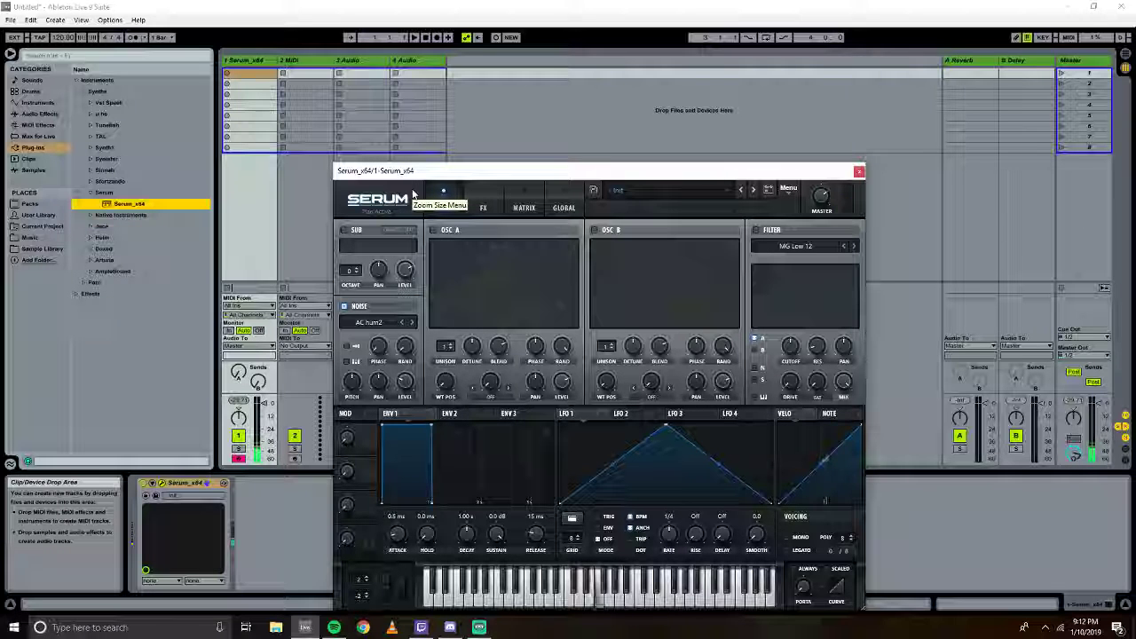
# Load the MicrKrg Noise sample from the Analog category into Serum's noise oscillator.
pyautogui.click(382, 324)
pyautogui.moveTo(373, 336)
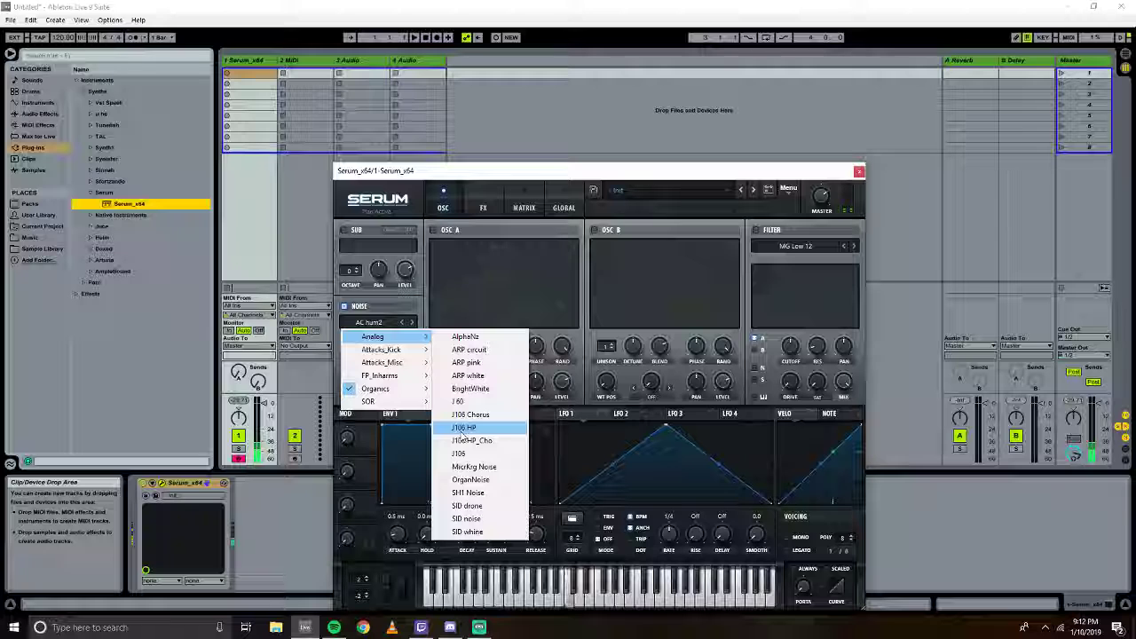
pyautogui.click(463, 465)
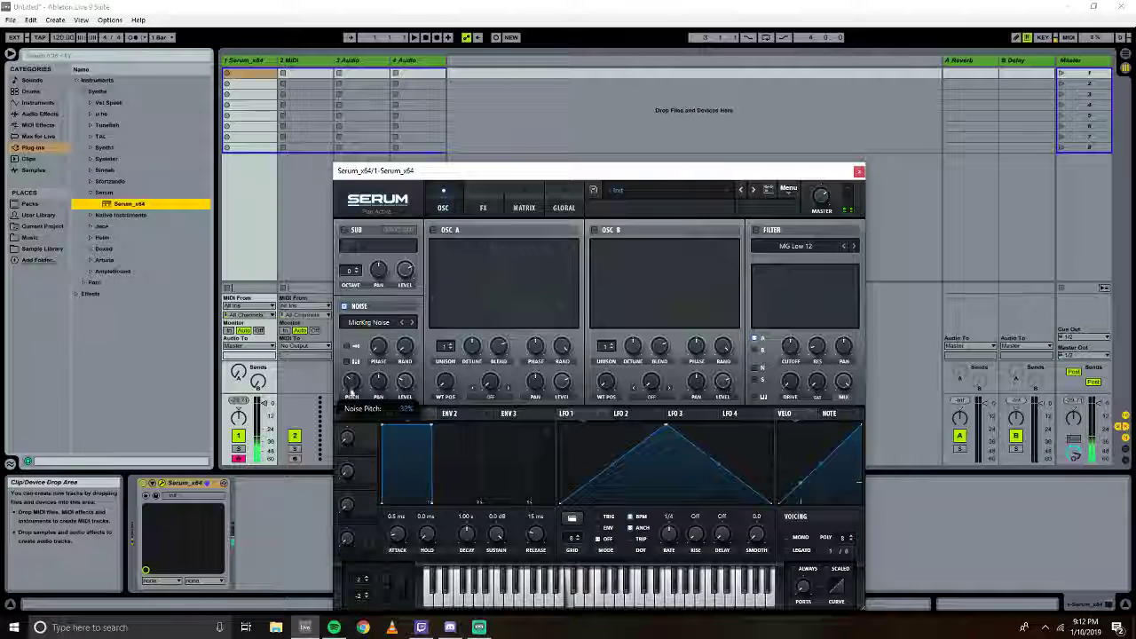
# Adjust the noise oscillator's pitch and assign LFO 1 to modulate its phase.
pyautogui.moveTo(351, 396)
pyautogui.mouseDown()
pyautogui.moveTo(353, 359)
pyautogui.moveTo(353, 379)
pyautogui.mouseUp()
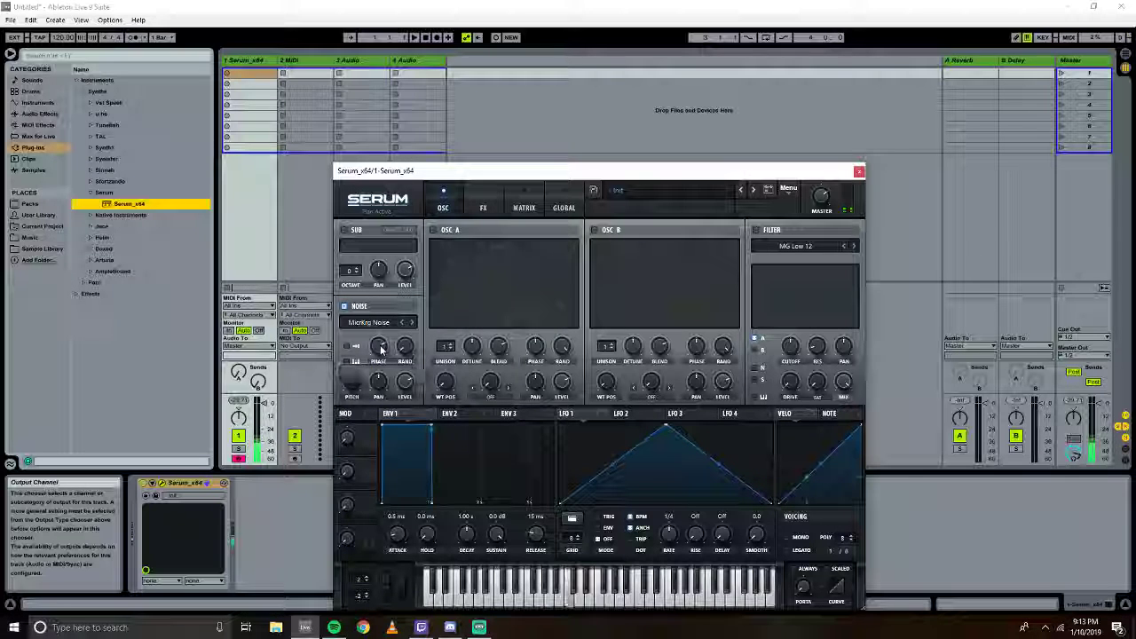
pyautogui.moveTo(377, 352)
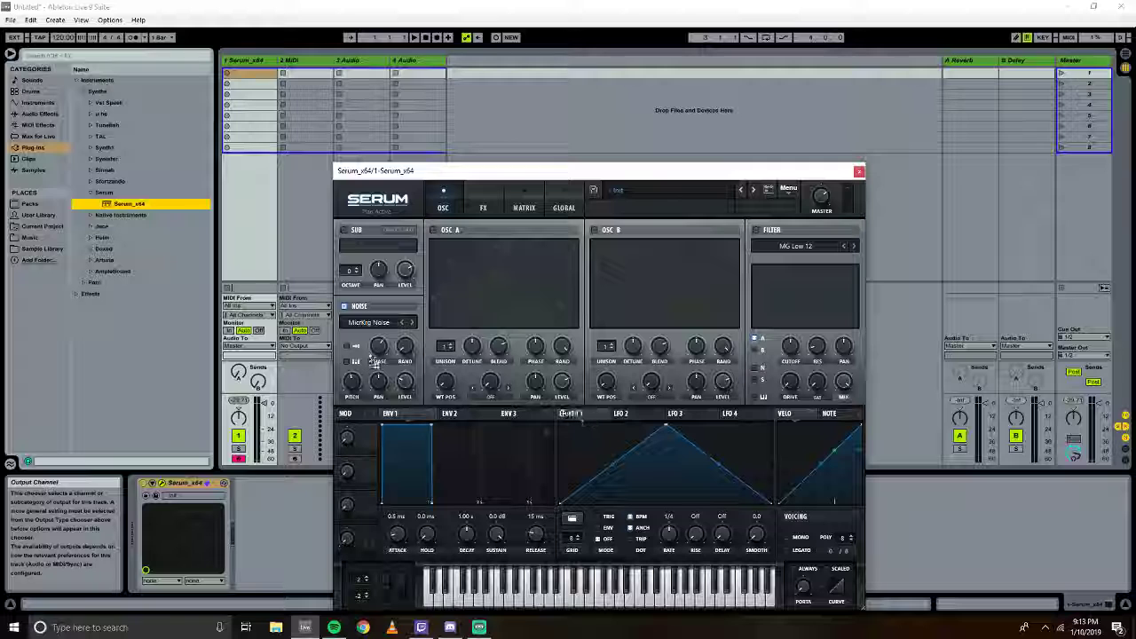
pyautogui.moveTo(375, 359); pyautogui.dragTo(378, 348)
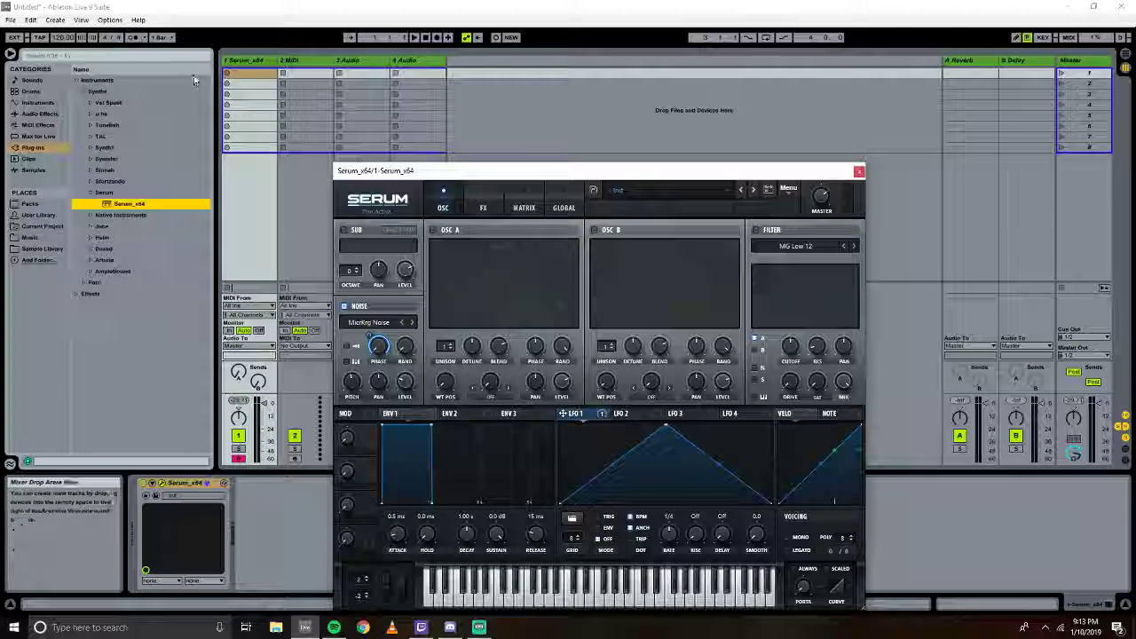
# Create a MIDI clip in the Serum track's first slot with a C3 note at 1.1.1 and a C#3 note at 1.3.1.
pyautogui.doubleClick(237, 77)
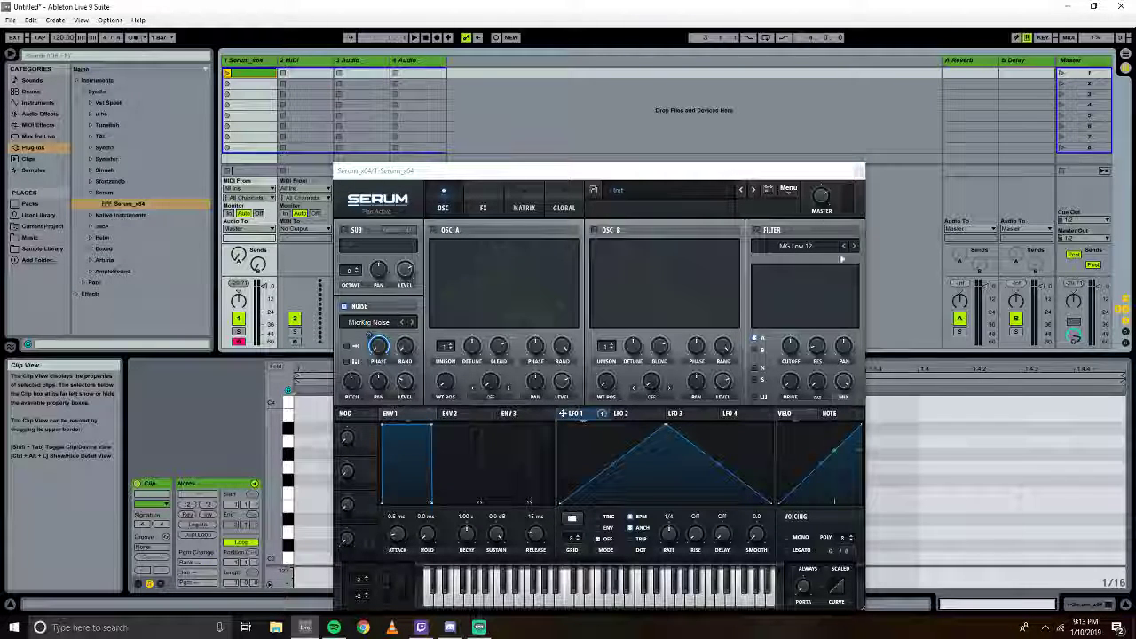
pyautogui.click(858, 171)
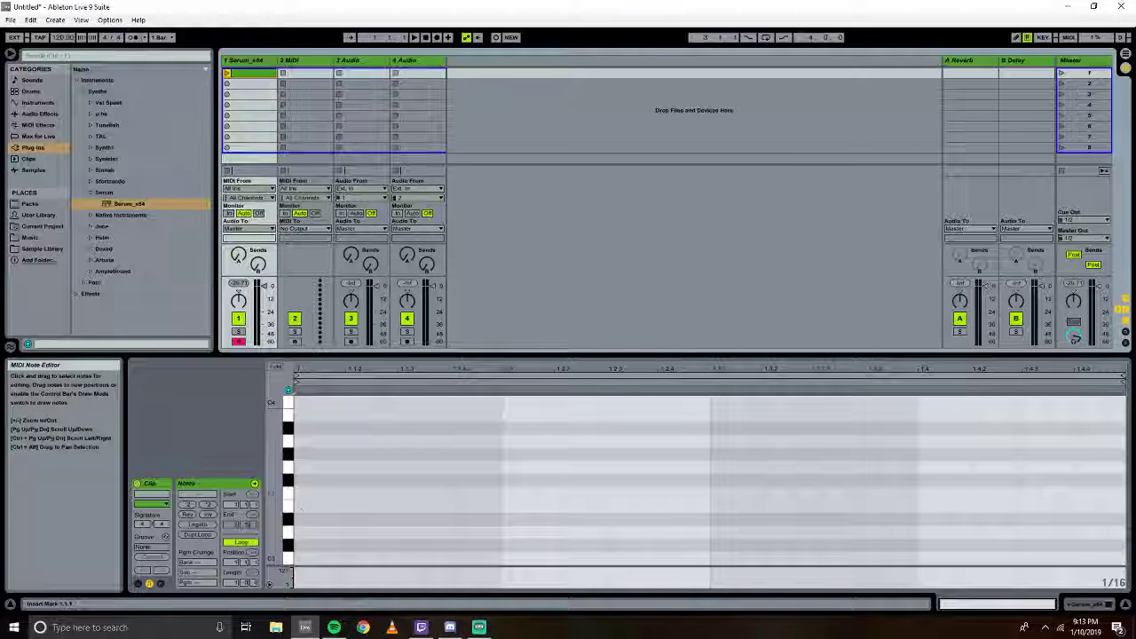
pyautogui.doubleClick(302, 532)
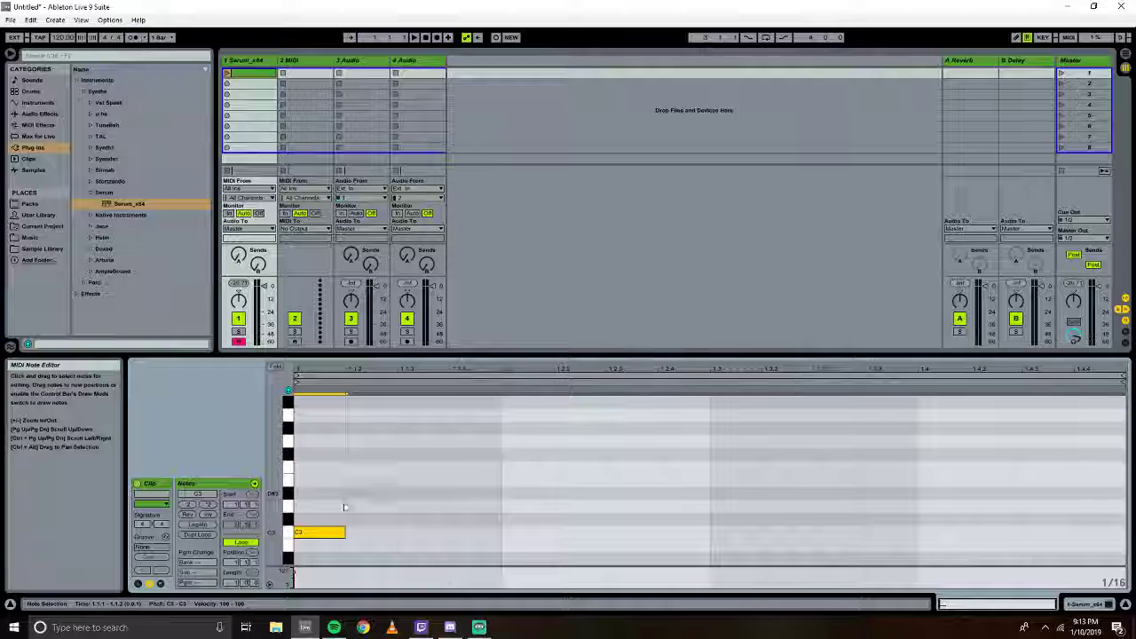
pyautogui.doubleClick(737, 517)
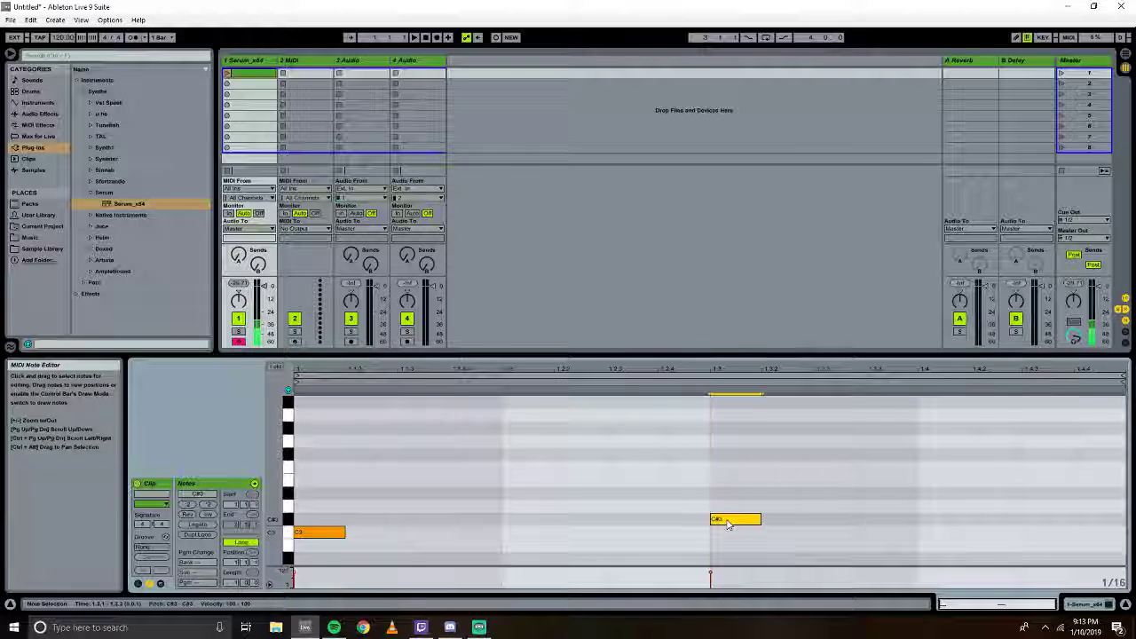
# Launch the clip and lengthen the C#3 and C3 notes to two sixteenths each.
pyautogui.click(228, 73)
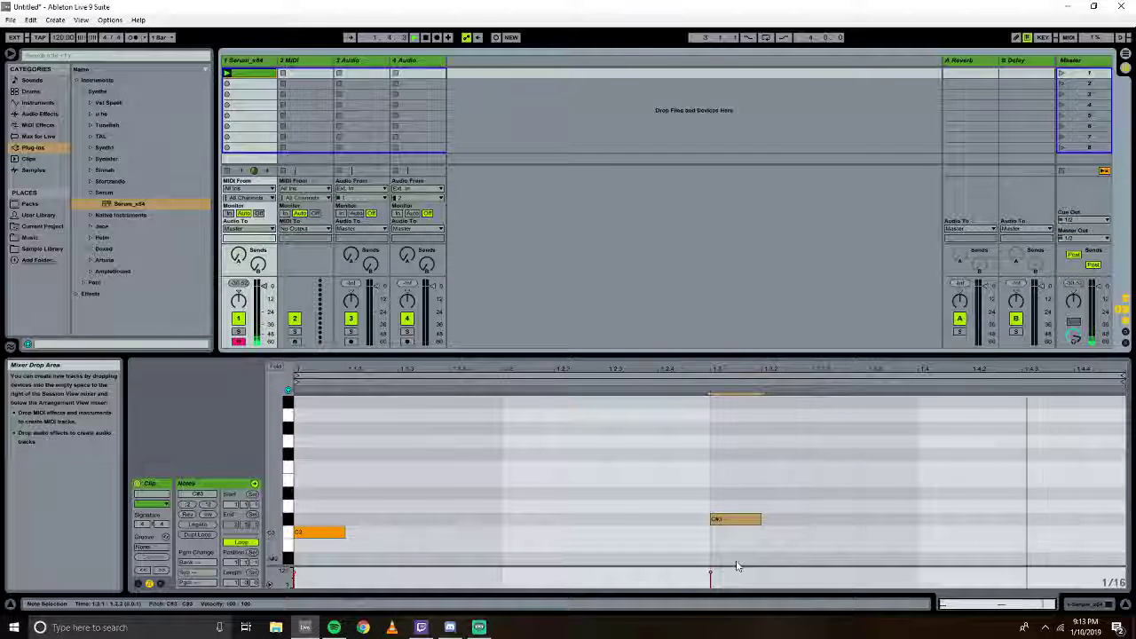
pyautogui.moveTo(759, 518); pyautogui.dragTo(817, 520)
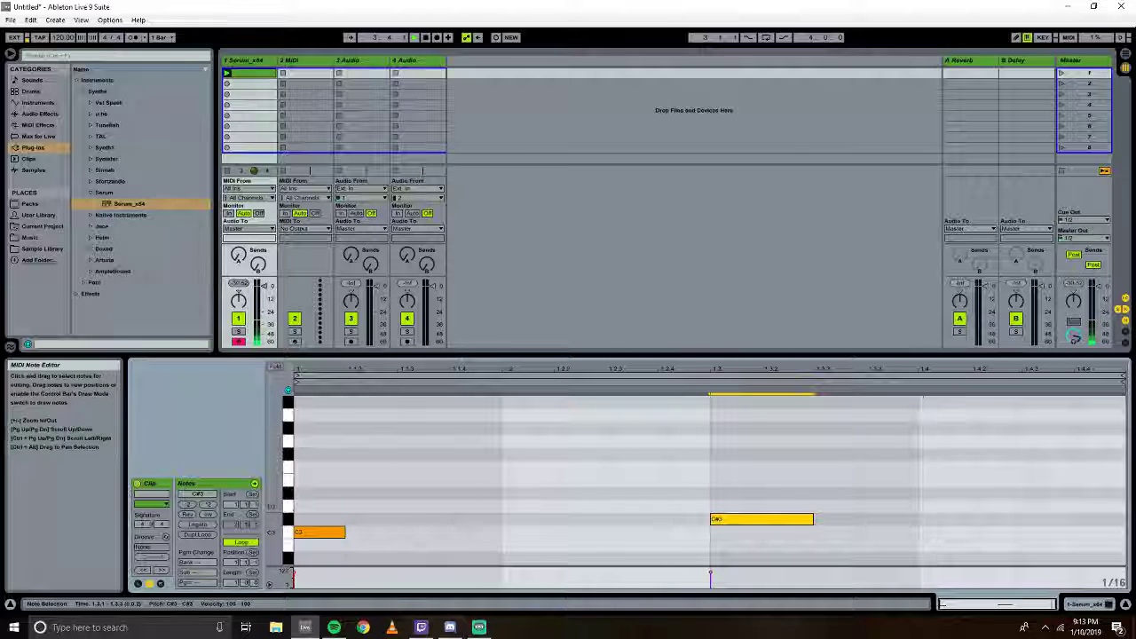
pyautogui.moveTo(345, 531); pyautogui.dragTo(417, 530)
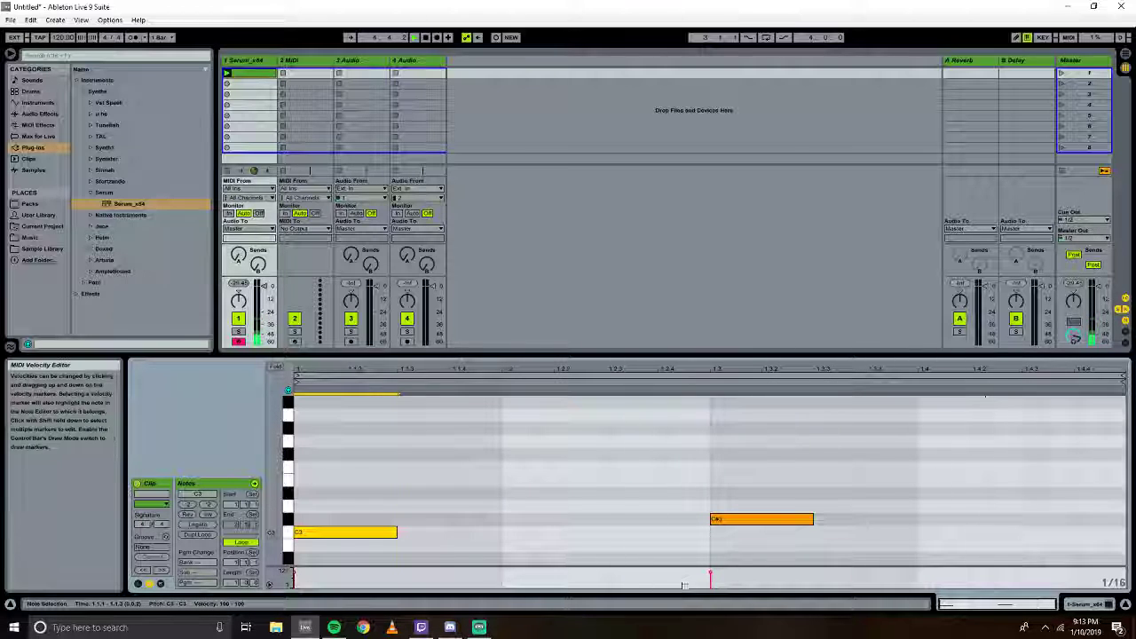
# Raise the velocity of both notes in the Serum clip to 127.
pyautogui.click(444, 470)
pyautogui.hotkey('ctrl', 'a')
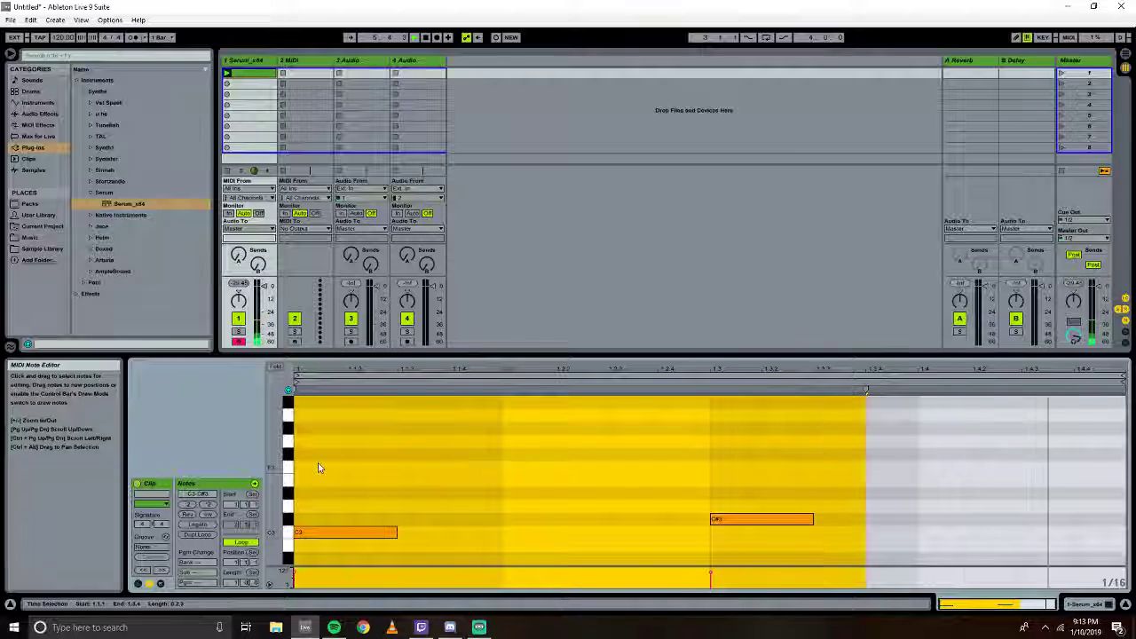
pyautogui.click(709, 571)
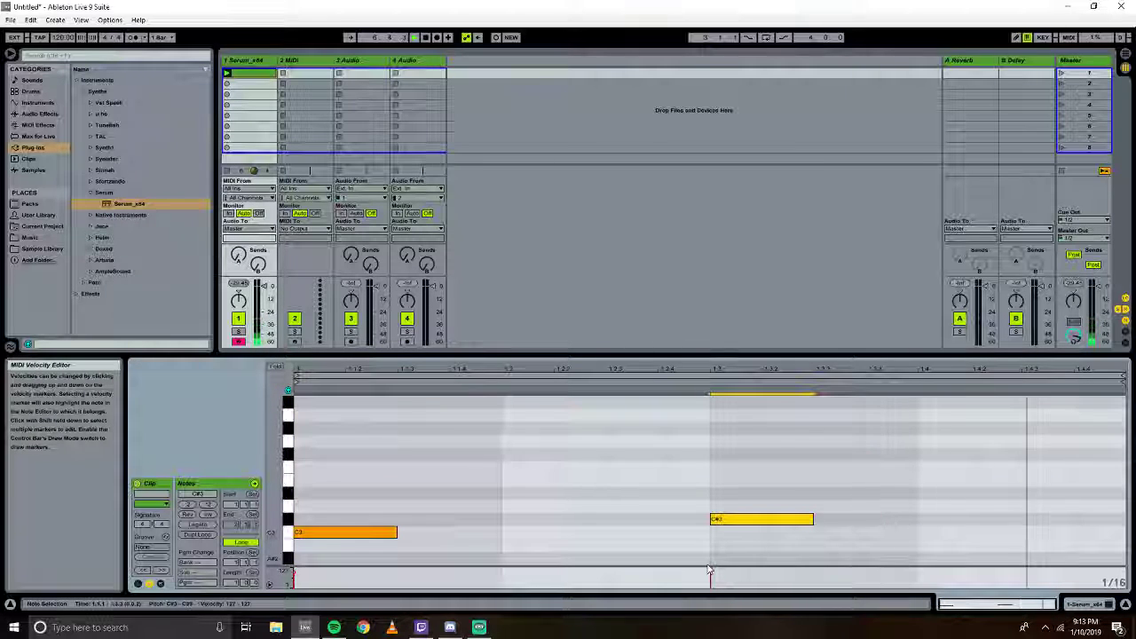
pyautogui.click(296, 573)
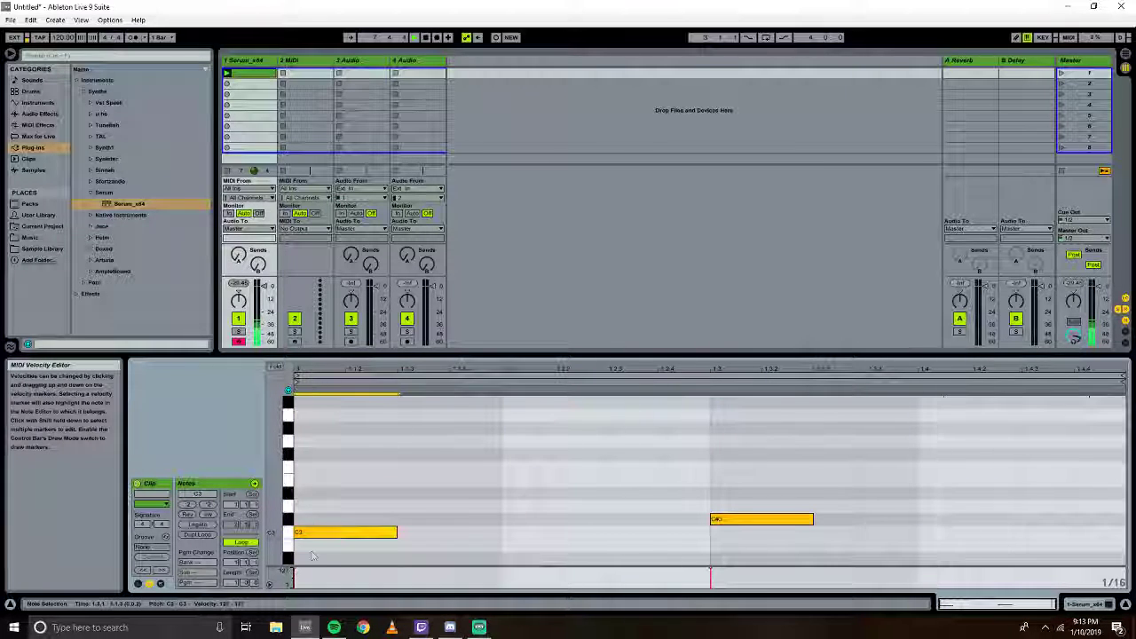
# Transpose the second note at 1.3.1 down one semitone to C3.
pyautogui.moveTo(761, 472); pyautogui.dragTo(806, 545)
pyautogui.press('Down')
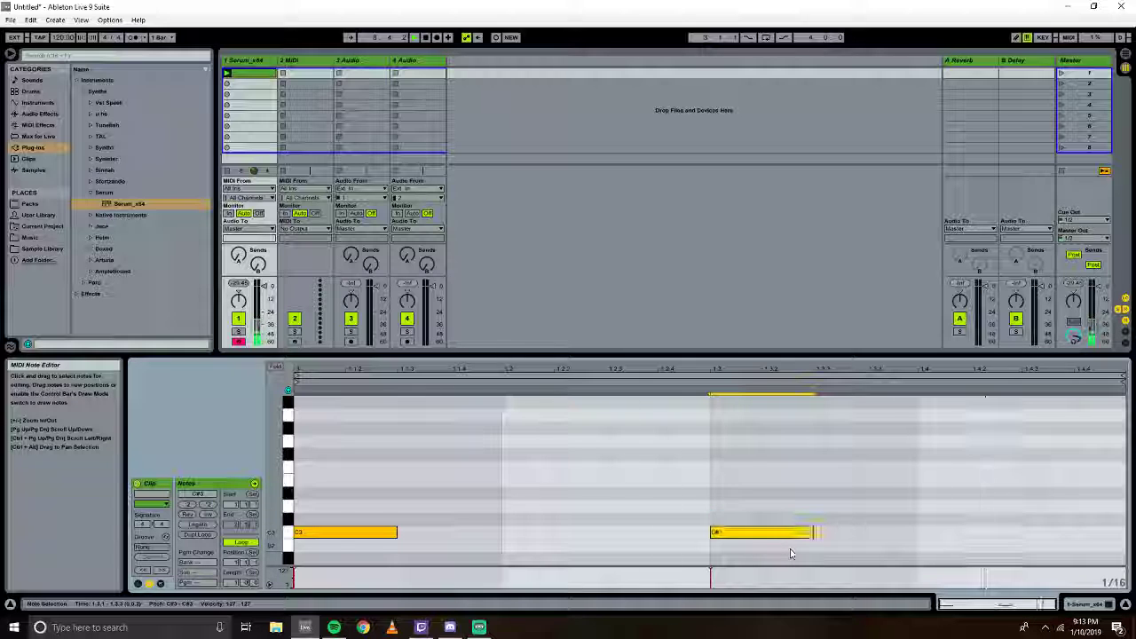
pyautogui.click(791, 554)
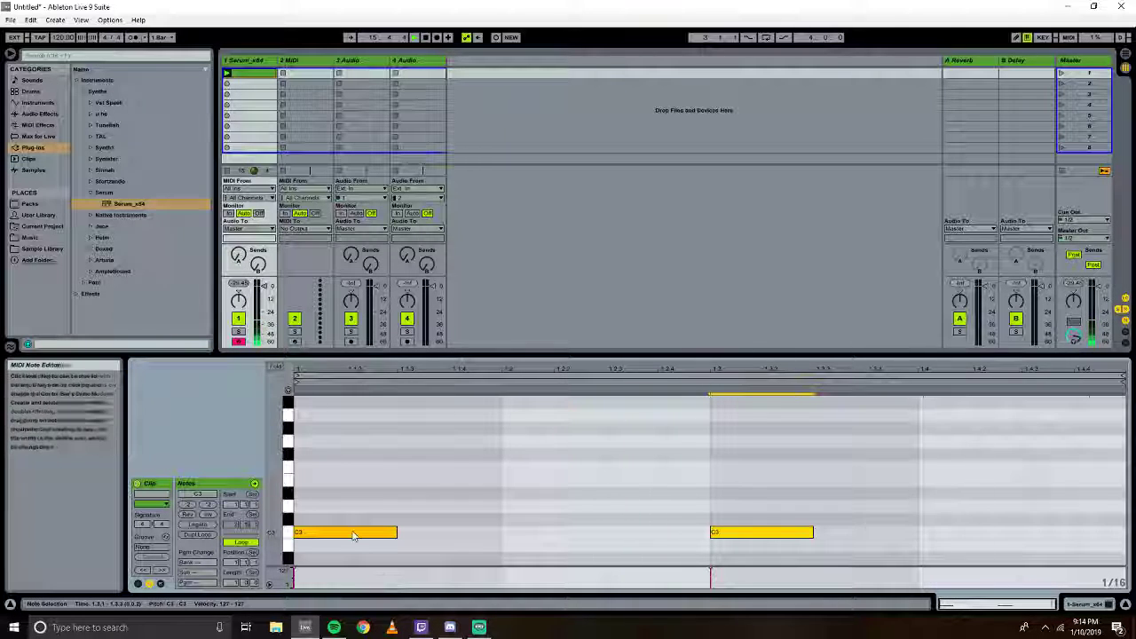
# Reopen Serum's interface, switch LFO 1 to Trig mode and set its rate to 2 bar.
pyautogui.click(1083, 605)
pyautogui.click(178, 479)
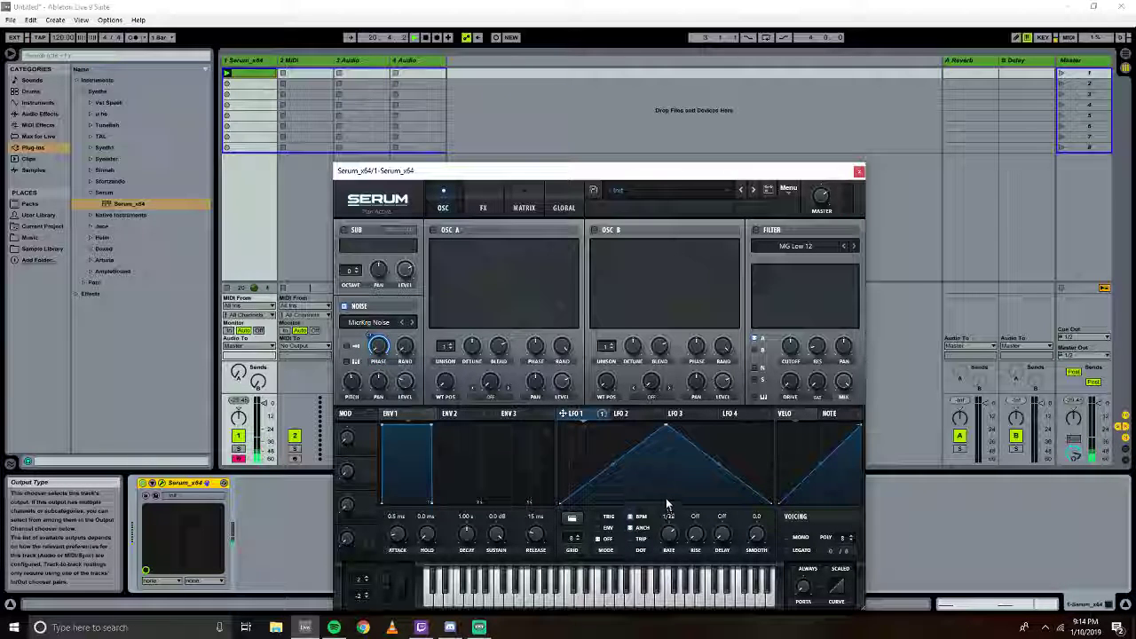
pyautogui.moveTo(661, 481); pyautogui.dragTo(649, 574)
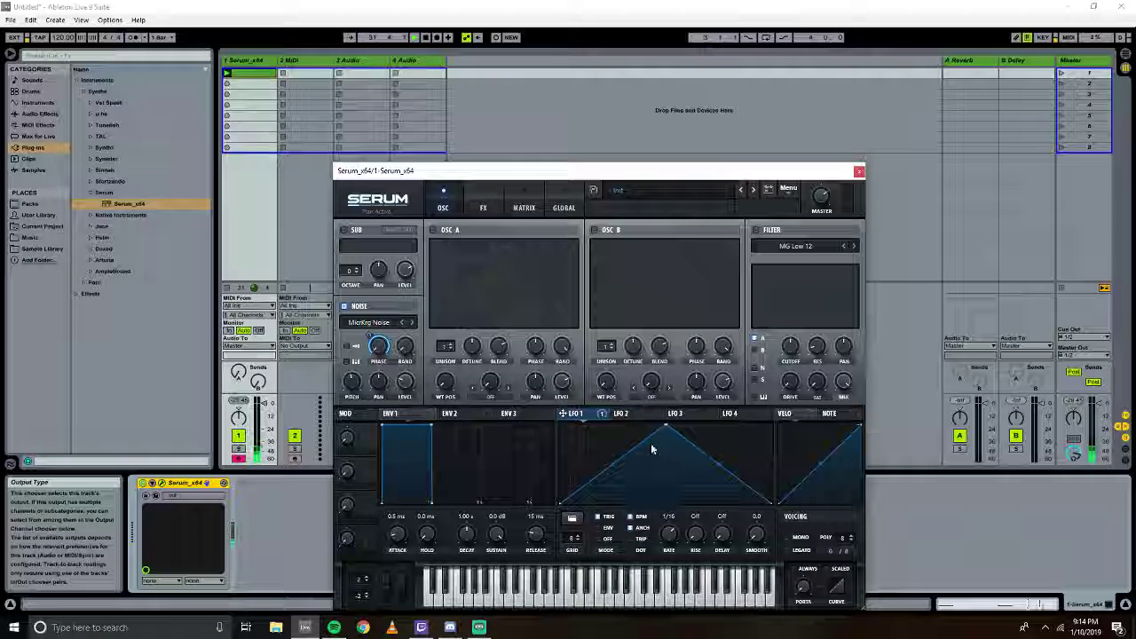
pyautogui.moveTo(650, 445); pyautogui.dragTo(651, 508)
pyautogui.rightClick(651, 502)
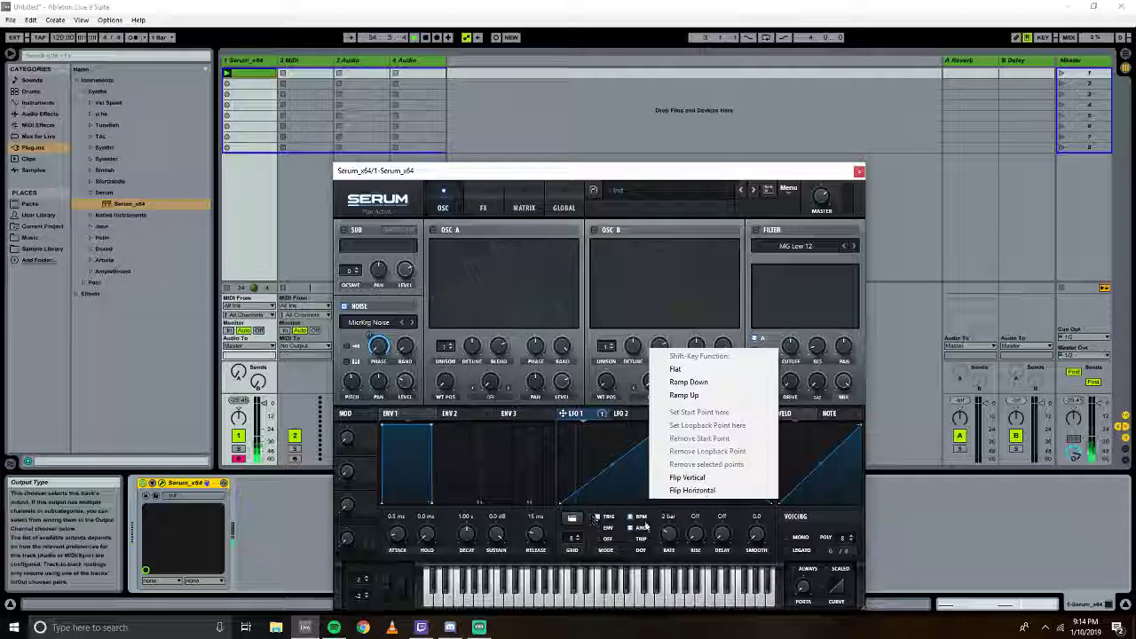
pyautogui.click(647, 526)
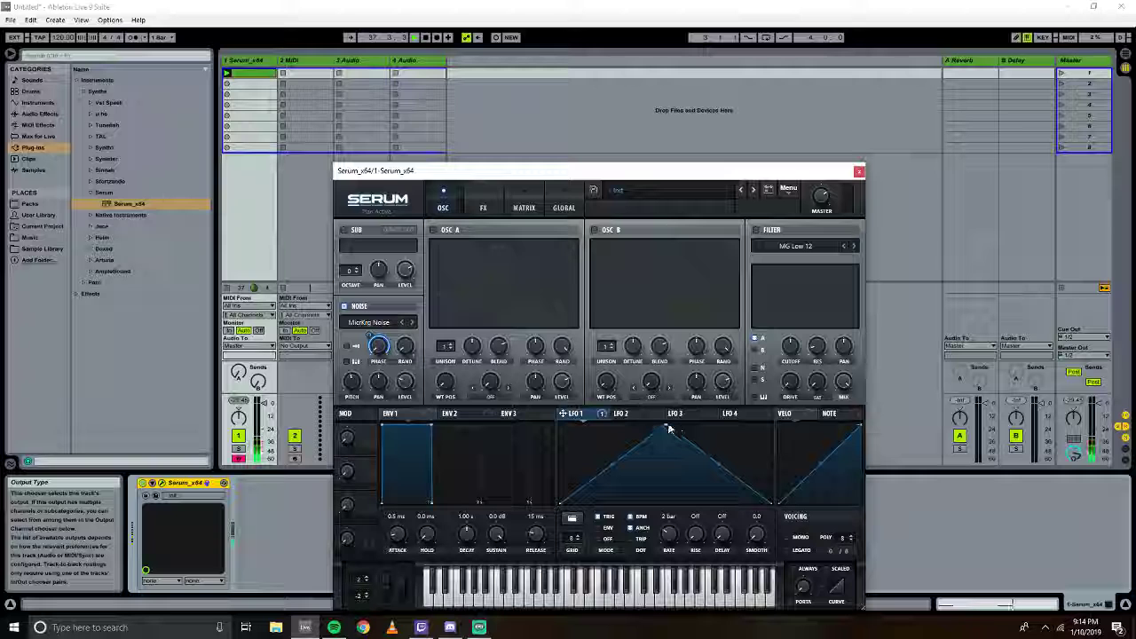
# Reshape LFO 1 by raising its start and end points to about two thirds of the peak height.
pyautogui.moveTo(665, 426)
pyautogui.mouseDown()
pyautogui.moveTo(573, 423)
pyautogui.moveTo(663, 425)
pyautogui.moveTo(666, 410)
pyautogui.mouseUp()
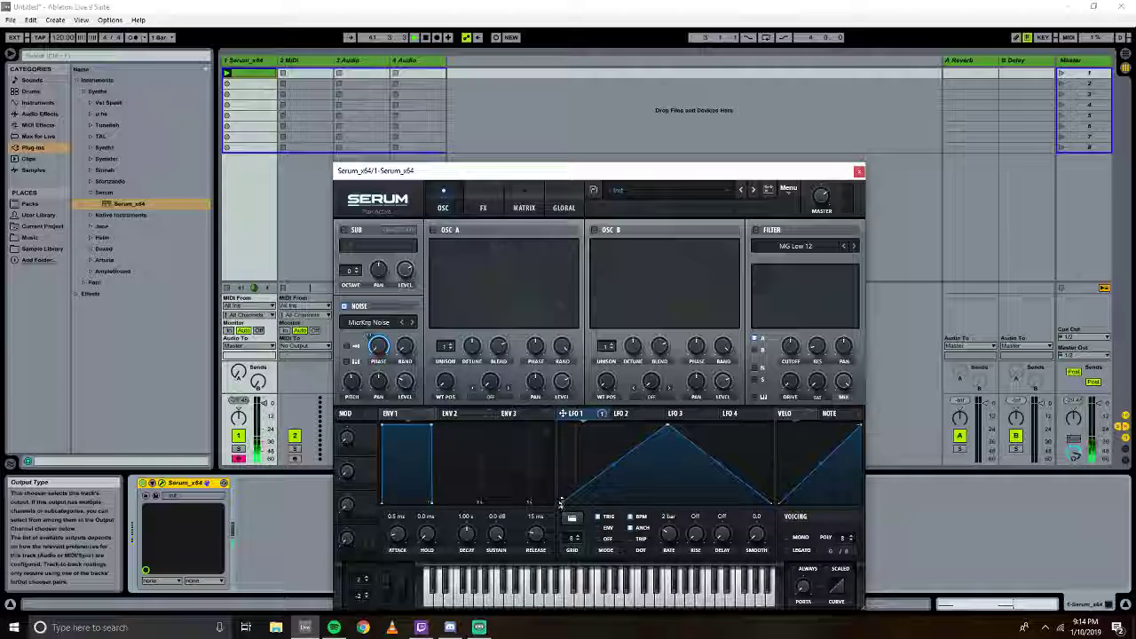
pyautogui.moveTo(560, 503); pyautogui.dragTo(547, 448)
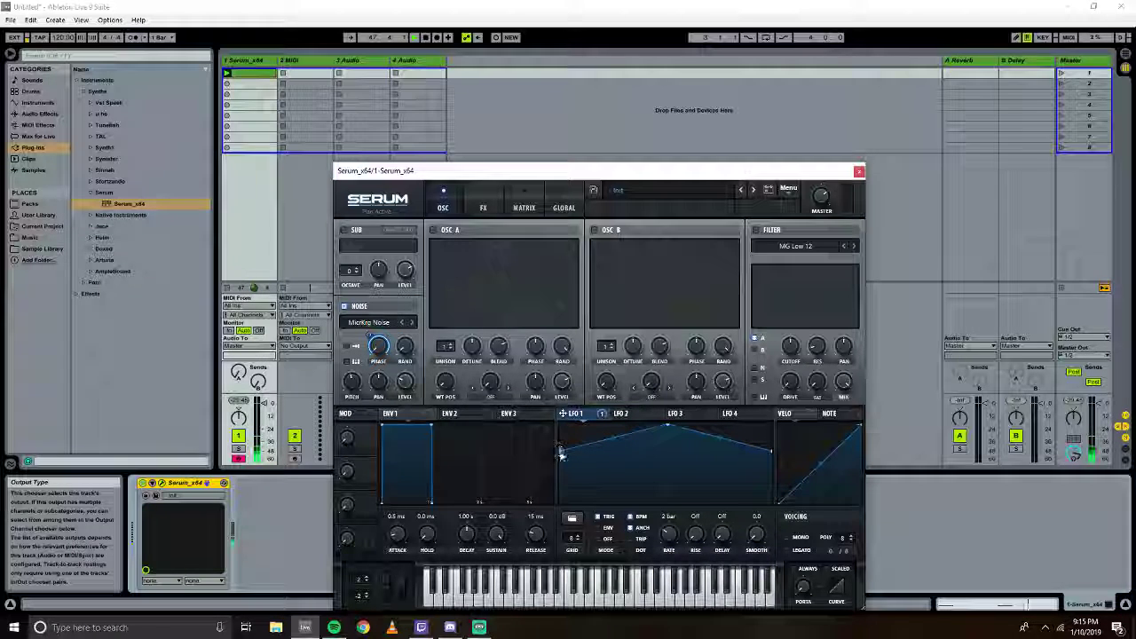
pyautogui.moveTo(559, 454); pyautogui.dragTo(548, 448)
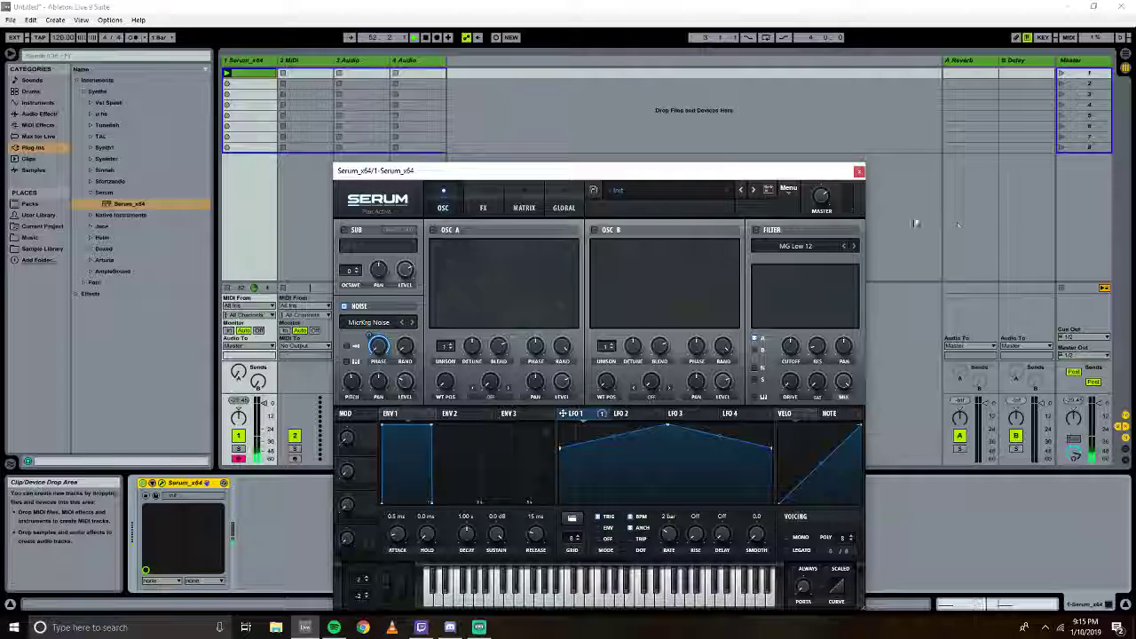
# Enable Serum's filter with the SampHold type from the Misc category and route the noise oscillator through it.
pyautogui.click(794, 246)
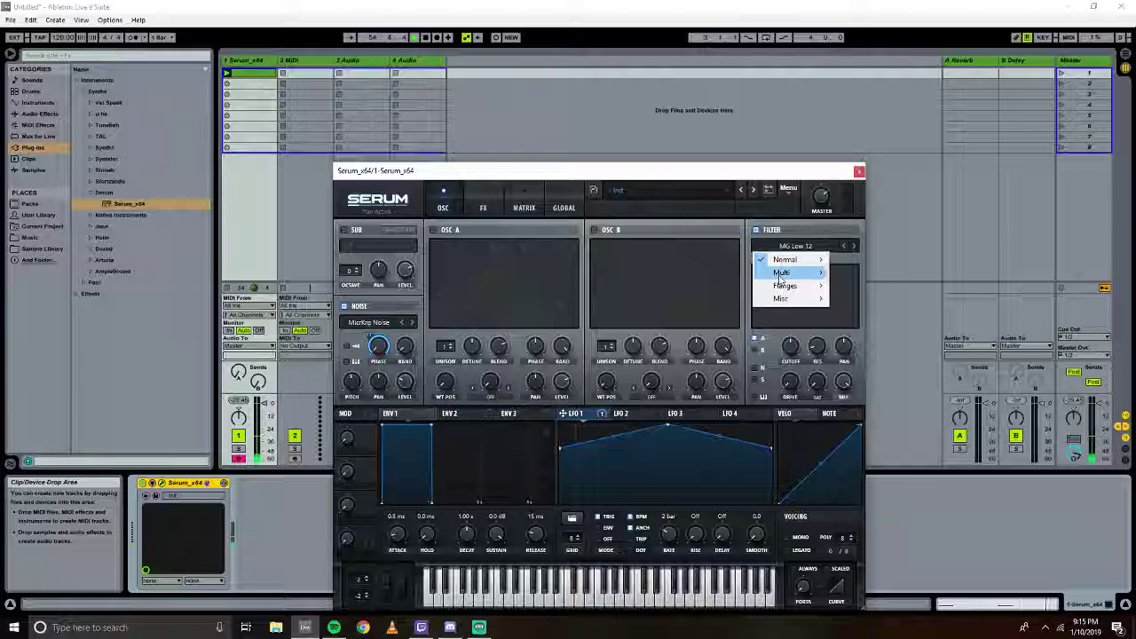
pyautogui.moveTo(783, 273)
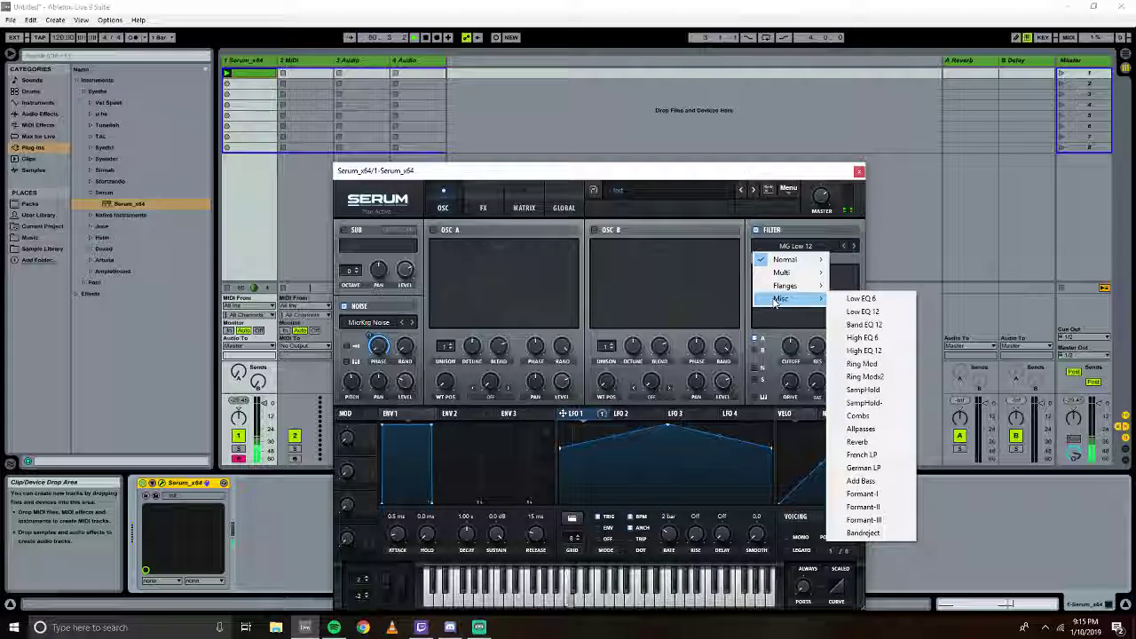
pyautogui.click(872, 390)
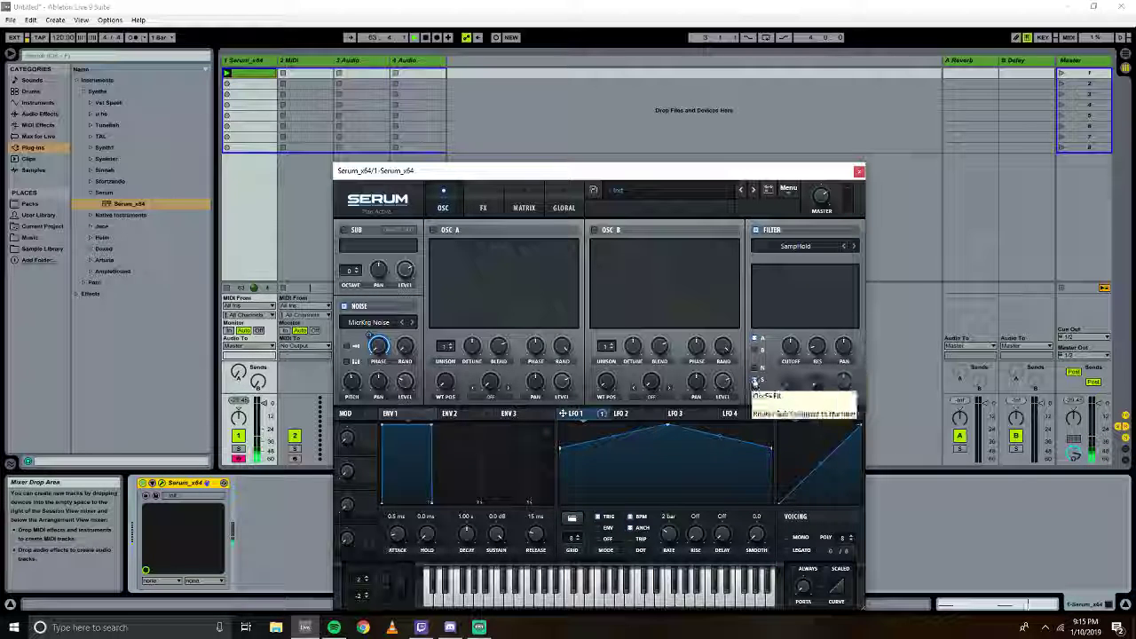
pyautogui.click(755, 369)
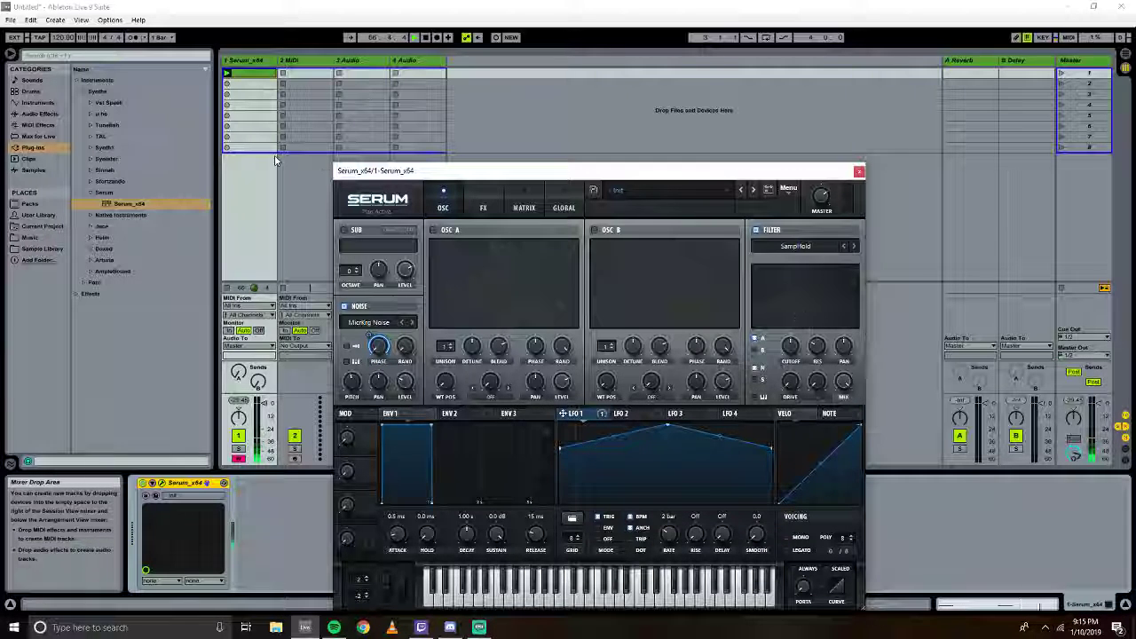
# Save the Live Set under the name Esplosions in the ARMENHAMMAAHH Project folder.
pyautogui.click(10, 19)
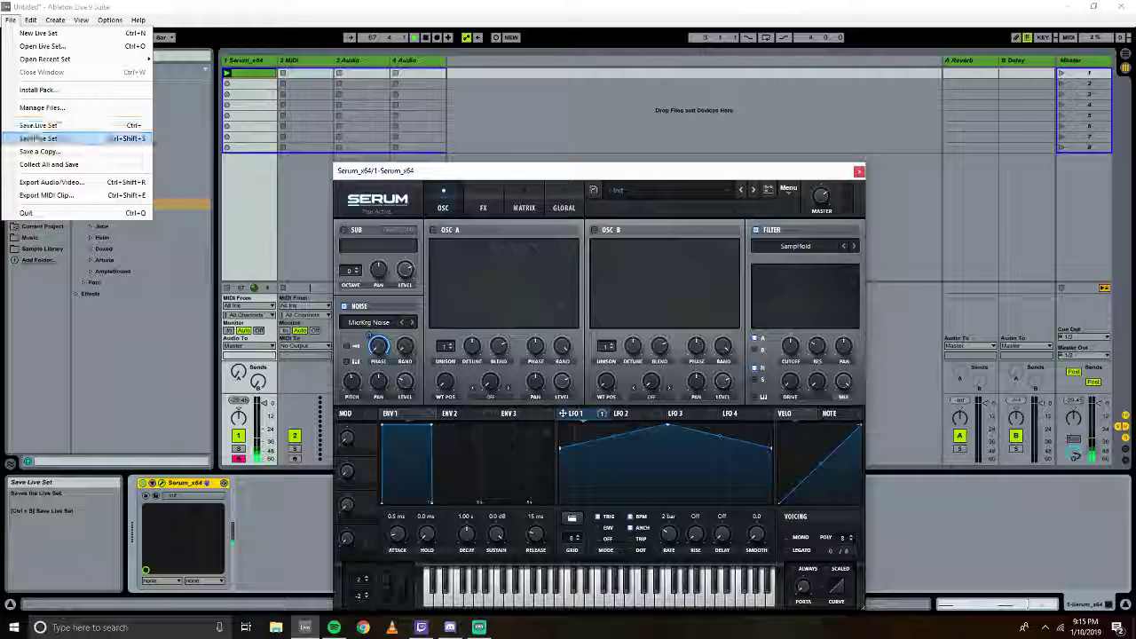
pyautogui.click(37, 139)
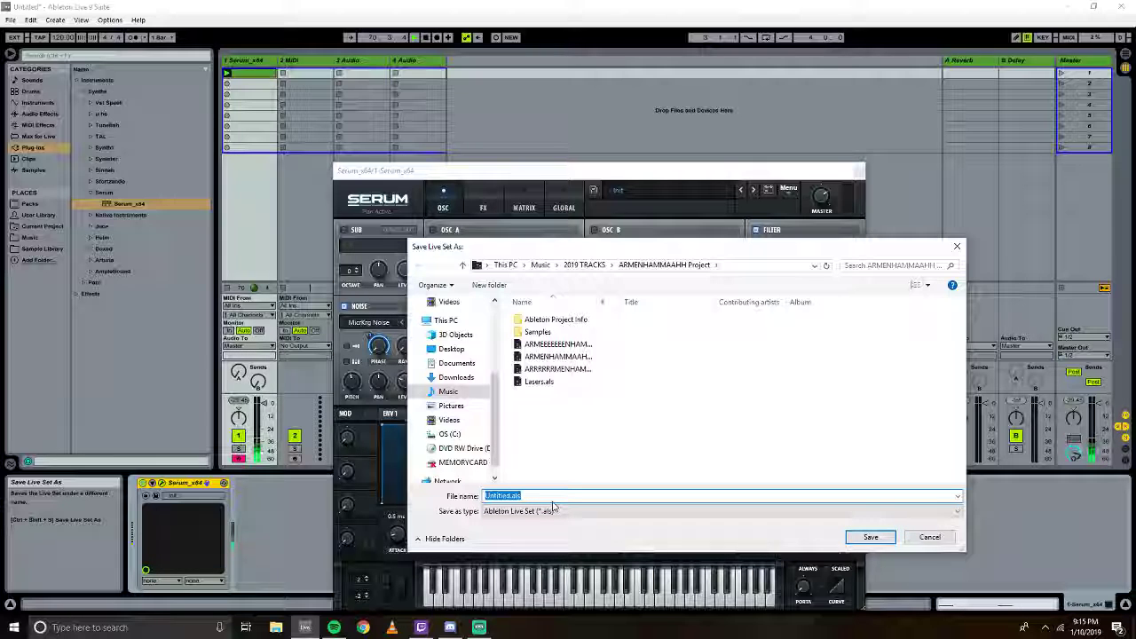
pyautogui.write('Fr')
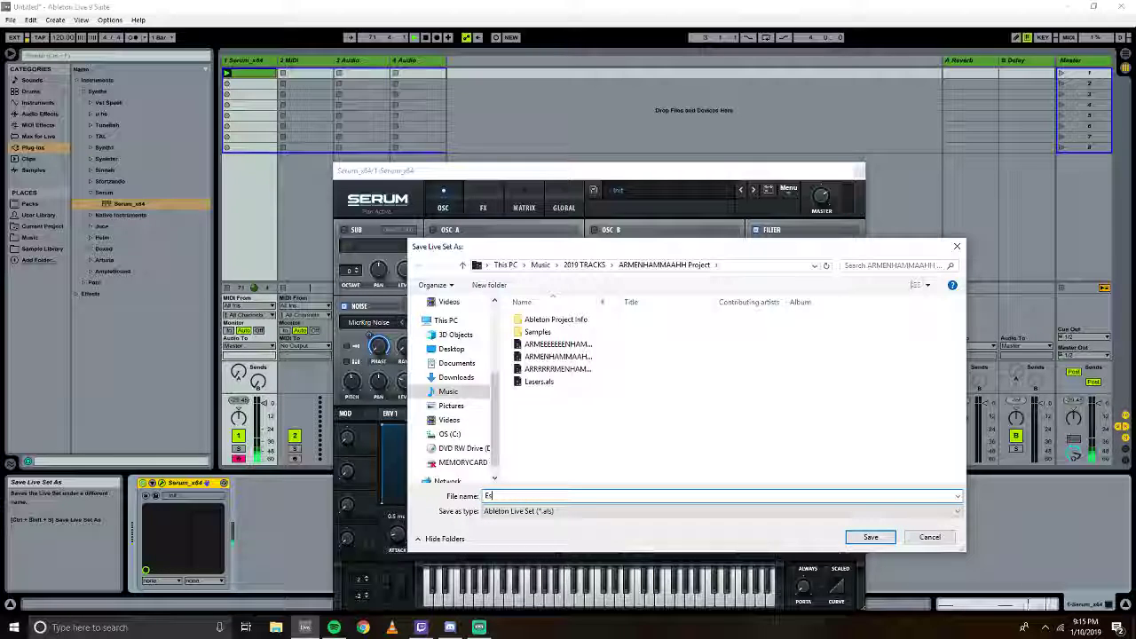
pyautogui.write('plosion')
pyautogui.press('Return')
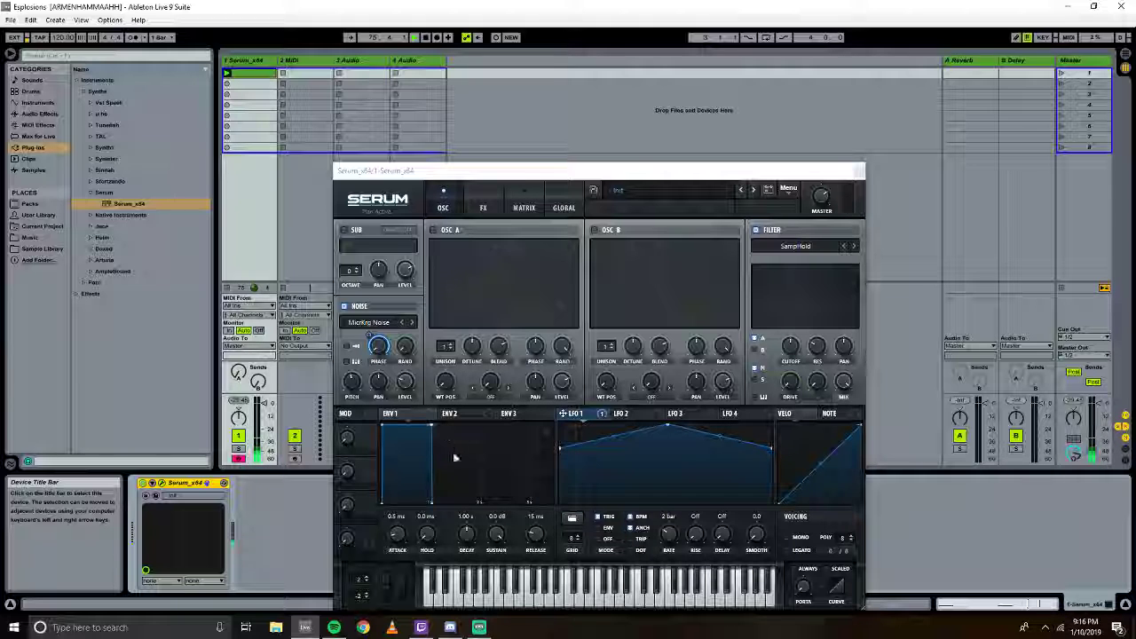
# Return to the clip's notes and lengthen both C3 notes to three sixteenths each.
pyautogui.click(962, 609)
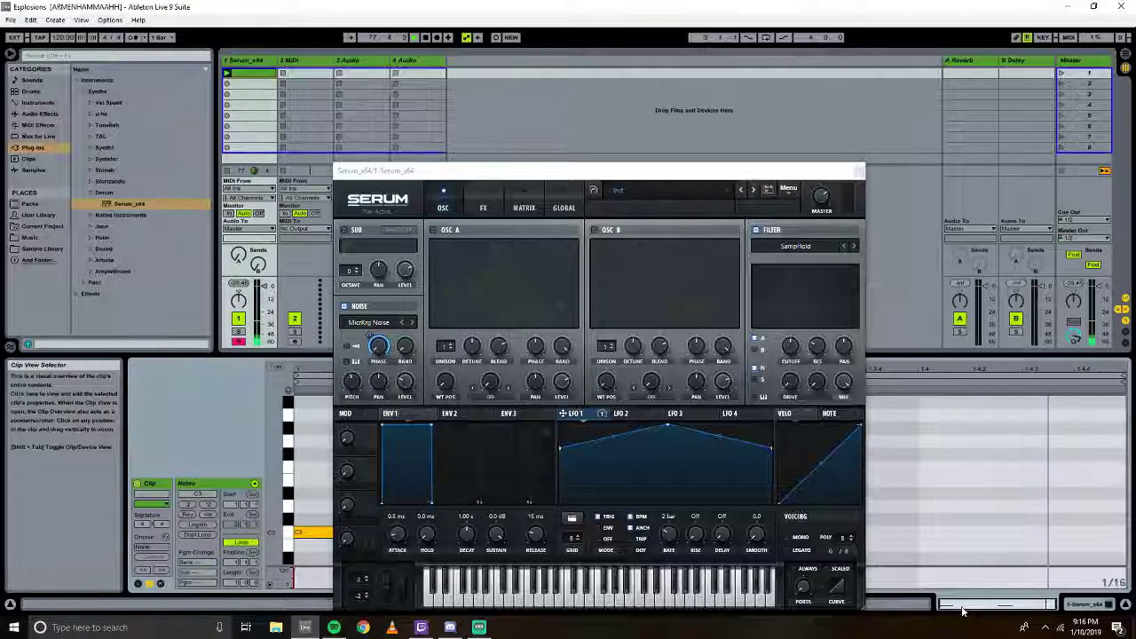
pyautogui.click(858, 170)
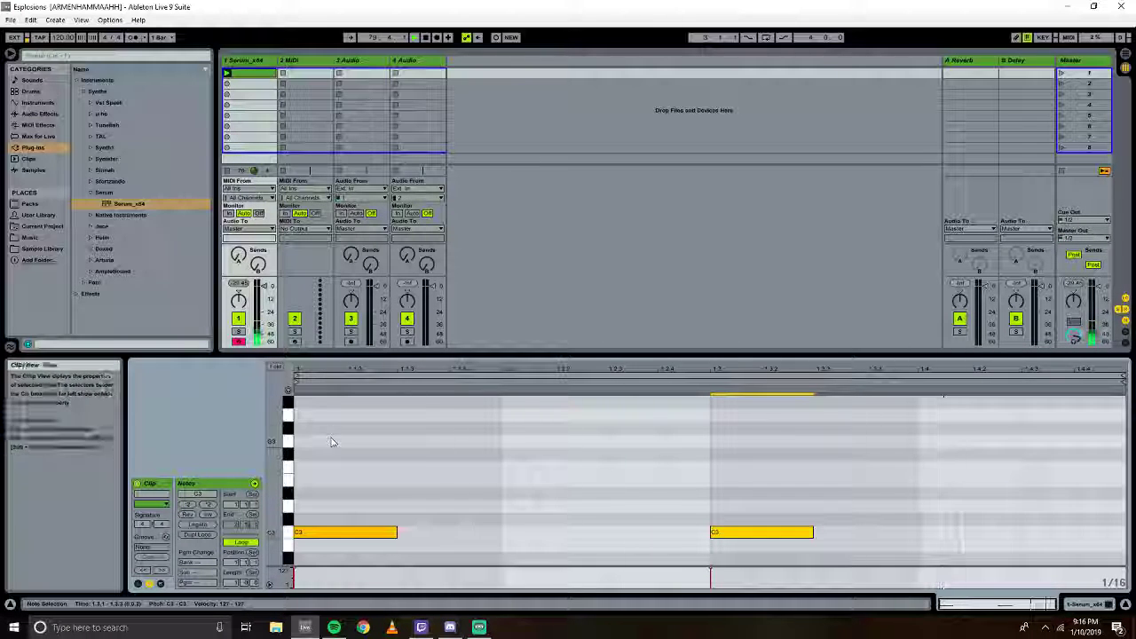
pyautogui.hotkey('ctrl', 'l')
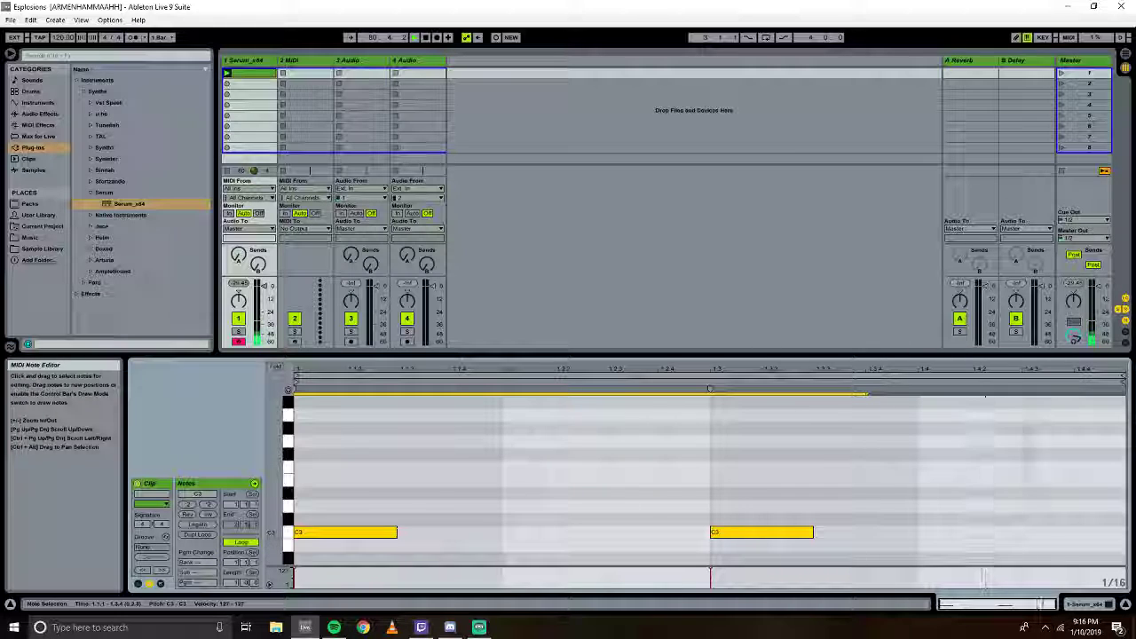
pyautogui.moveTo(397, 532); pyautogui.dragTo(448, 532)
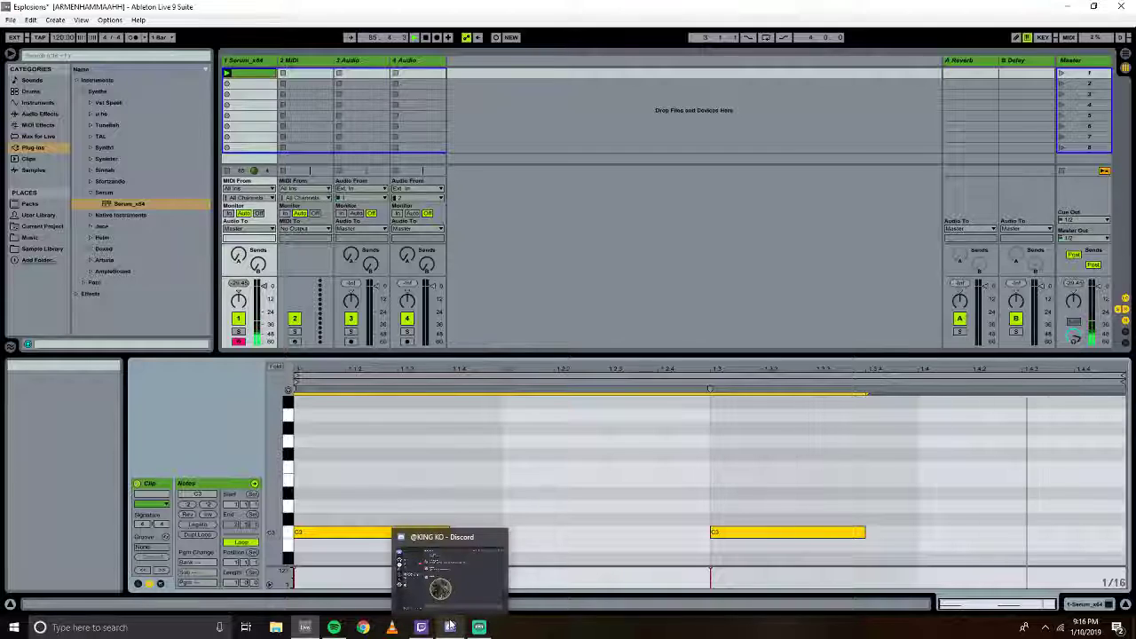
# Reopen Serum's interface and set the filter cutoff to 2576 Hz.
pyautogui.click(1100, 604)
pyautogui.click(161, 484)
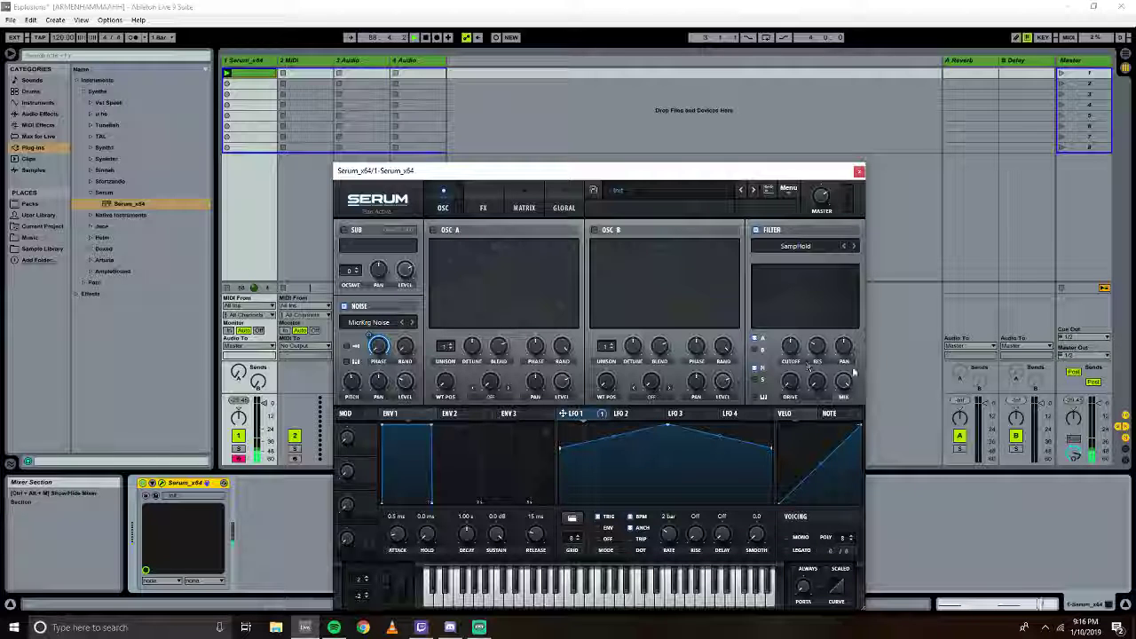
pyautogui.moveTo(794, 351)
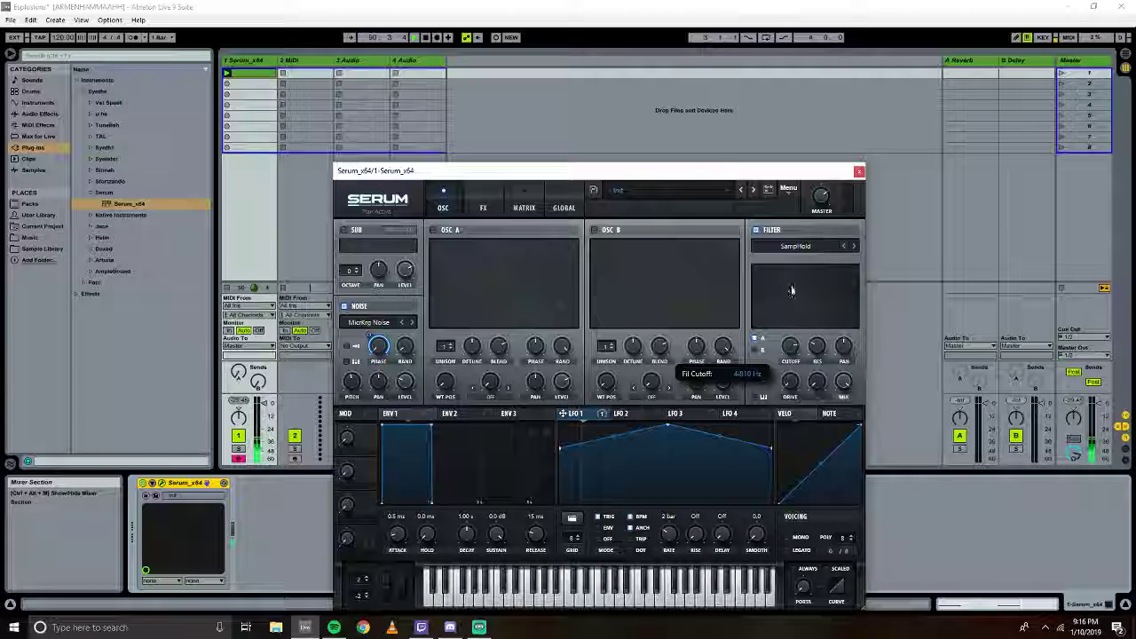
pyautogui.moveTo(789, 300); pyautogui.dragTo(783, 329)
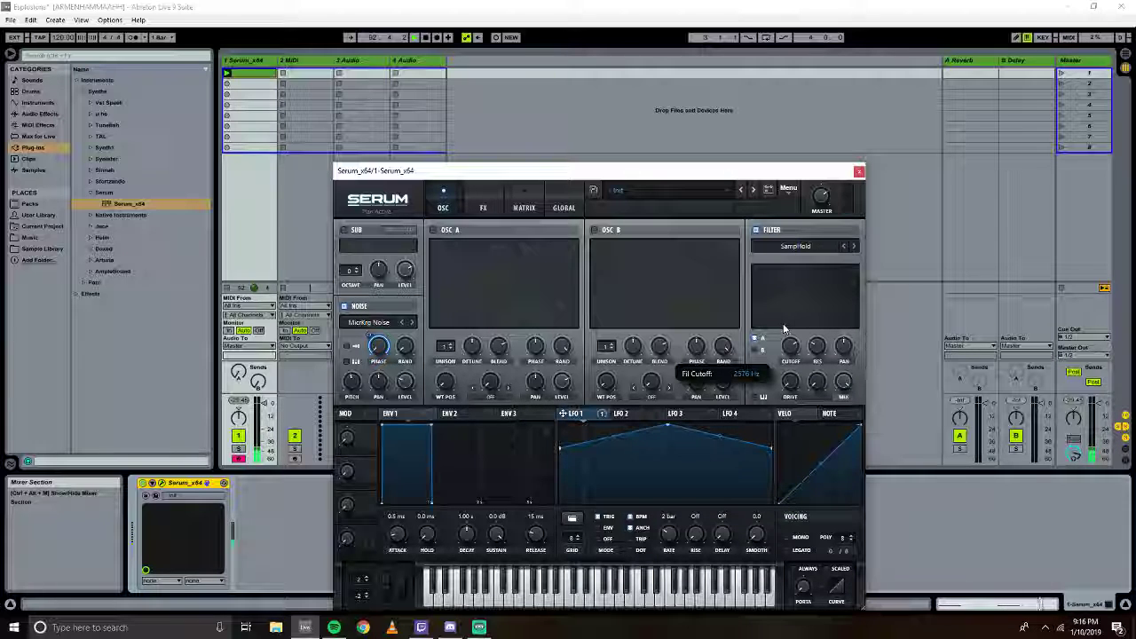
# Assign LFO 2 to the filter cutoff with an amount of -12 and set LFO 2's rate to bar.
pyautogui.click(623, 414)
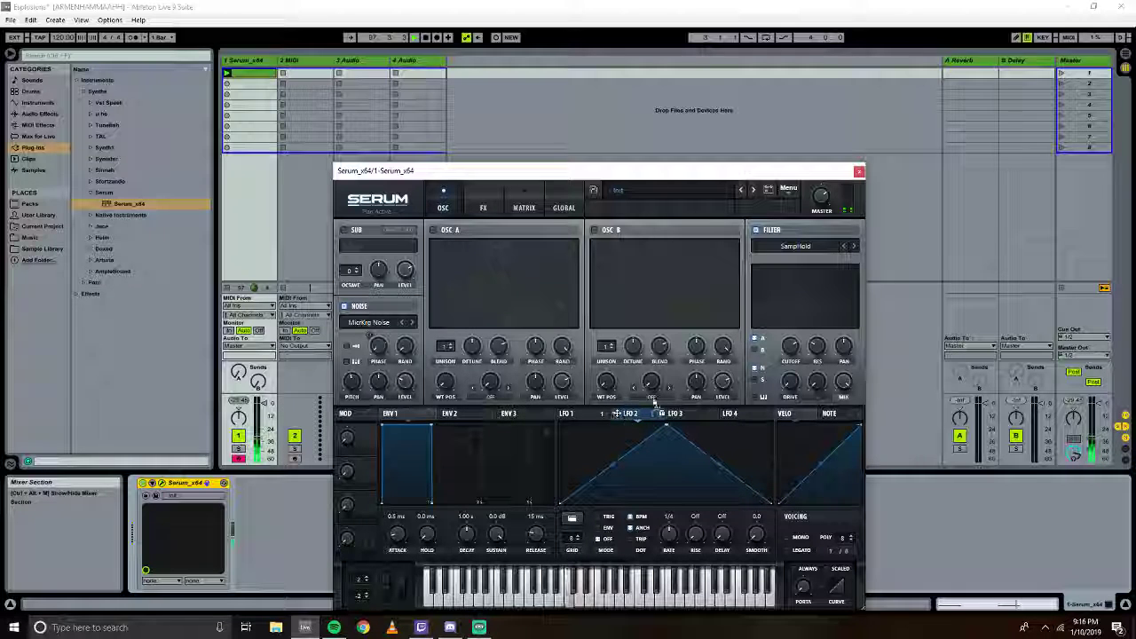
pyautogui.moveTo(654, 402); pyautogui.dragTo(790, 348)
pyautogui.moveTo(777, 387); pyautogui.dragTo(773, 356)
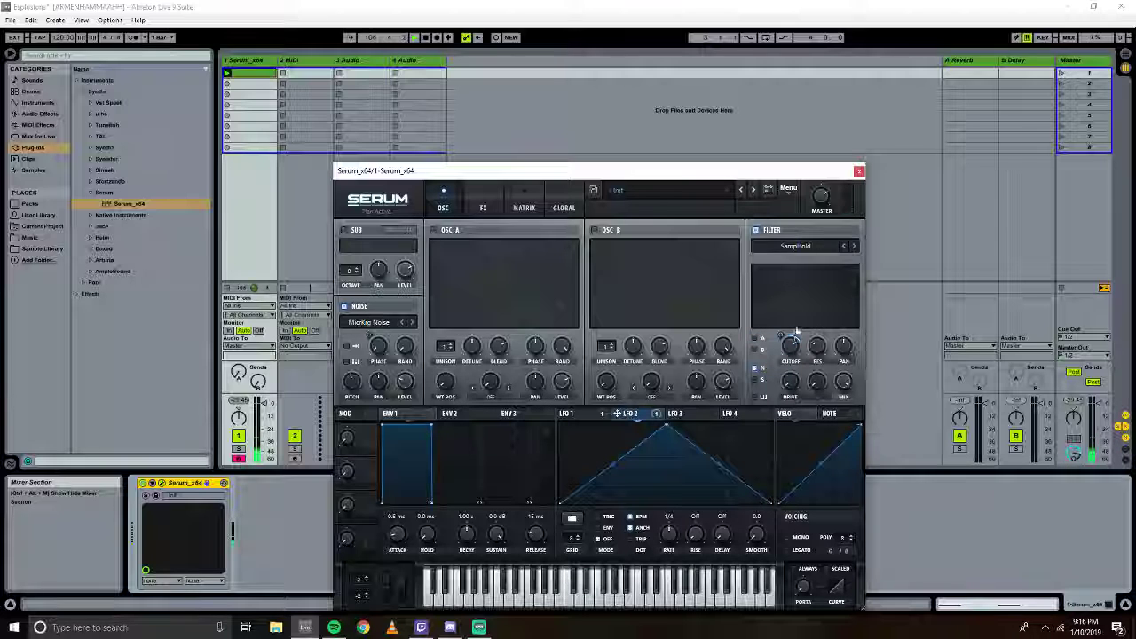
pyautogui.moveTo(781, 335)
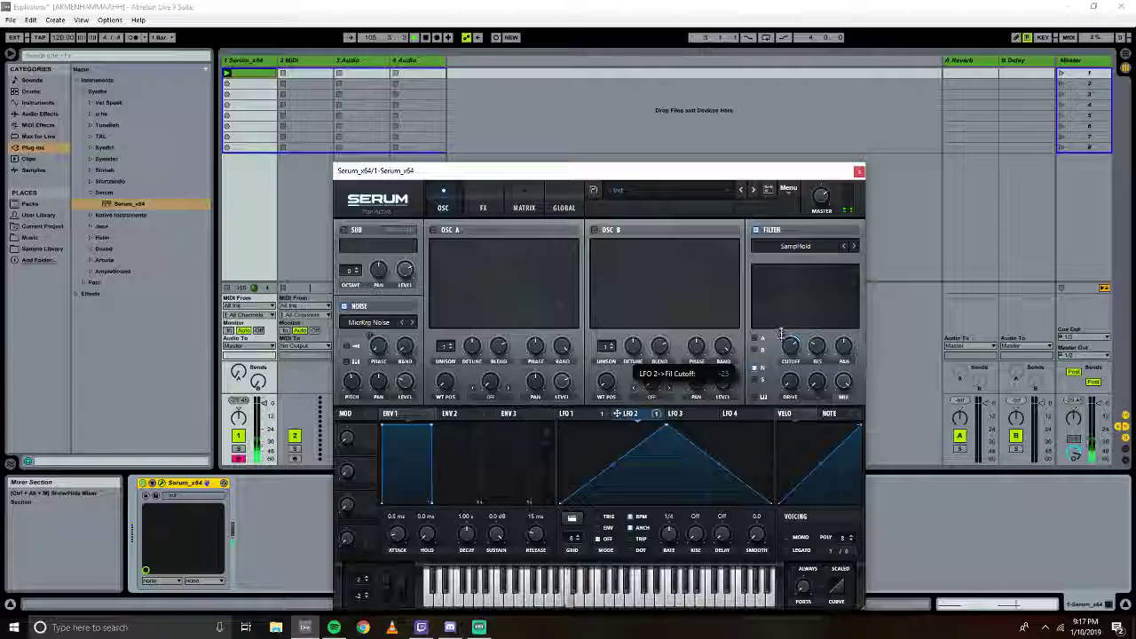
pyautogui.moveTo(781, 336); pyautogui.dragTo(782, 329)
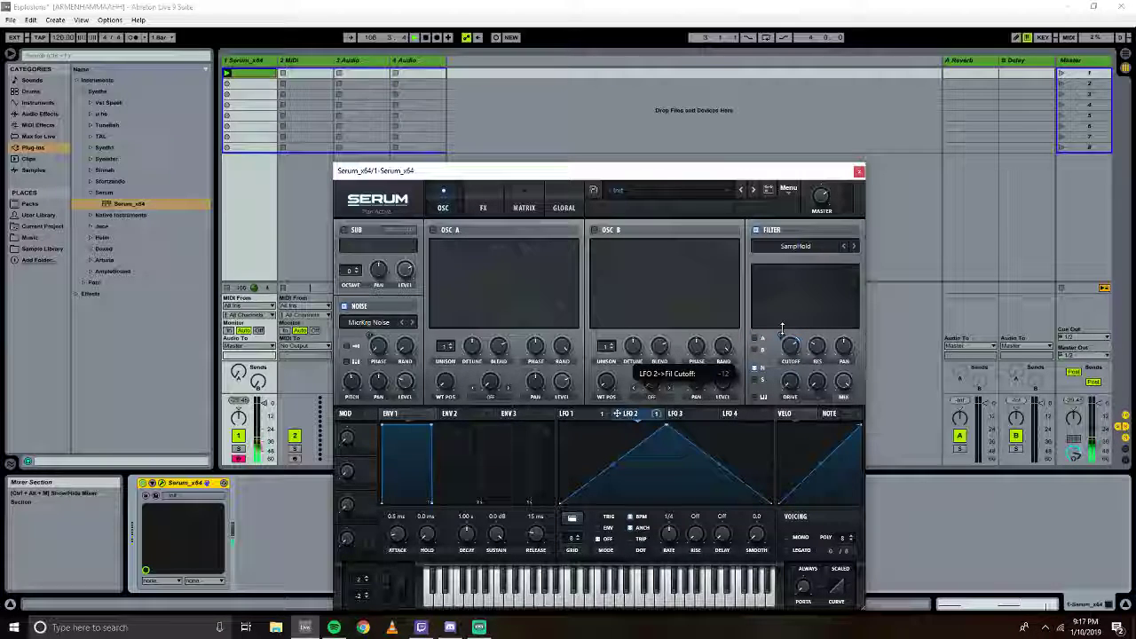
pyautogui.moveTo(668, 541); pyautogui.dragTo(668, 547)
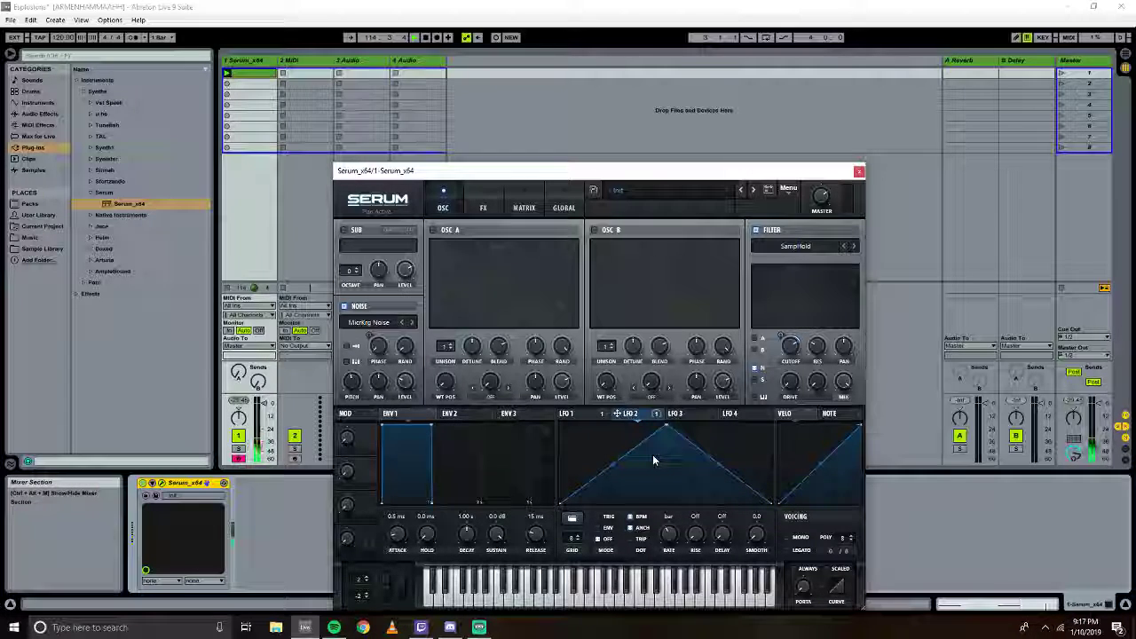
# Close Serum's interface, switch to the Arrangement View and route the Serum track's output to 3-Audio.
pyautogui.click(859, 173)
pyautogui.press('Tab')
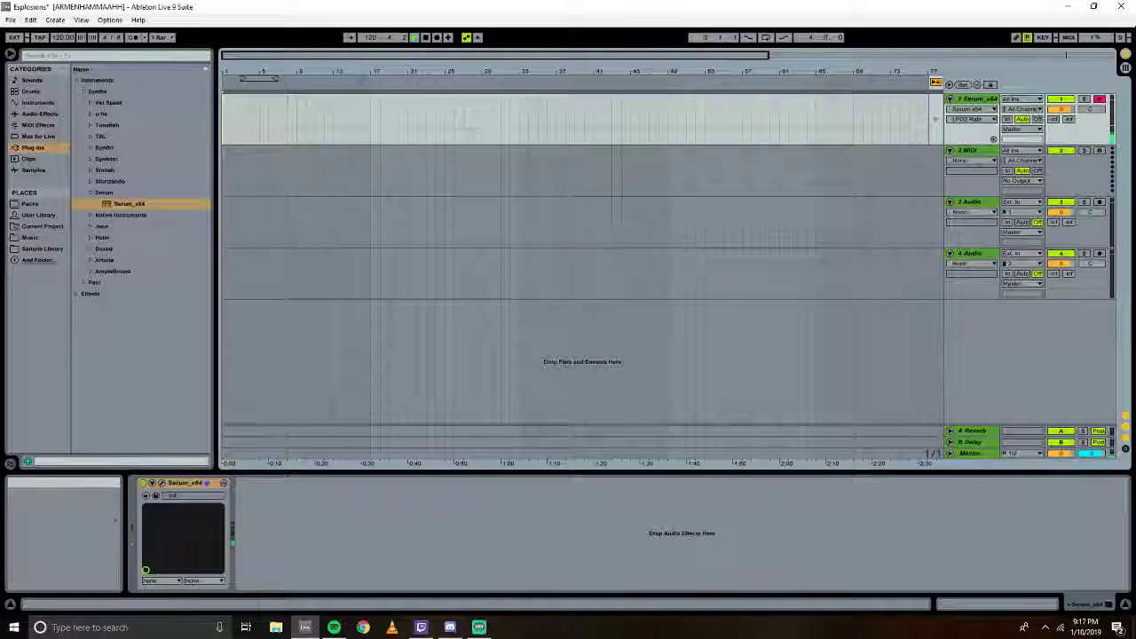
pyautogui.click(1021, 128)
pyautogui.click(1022, 170)
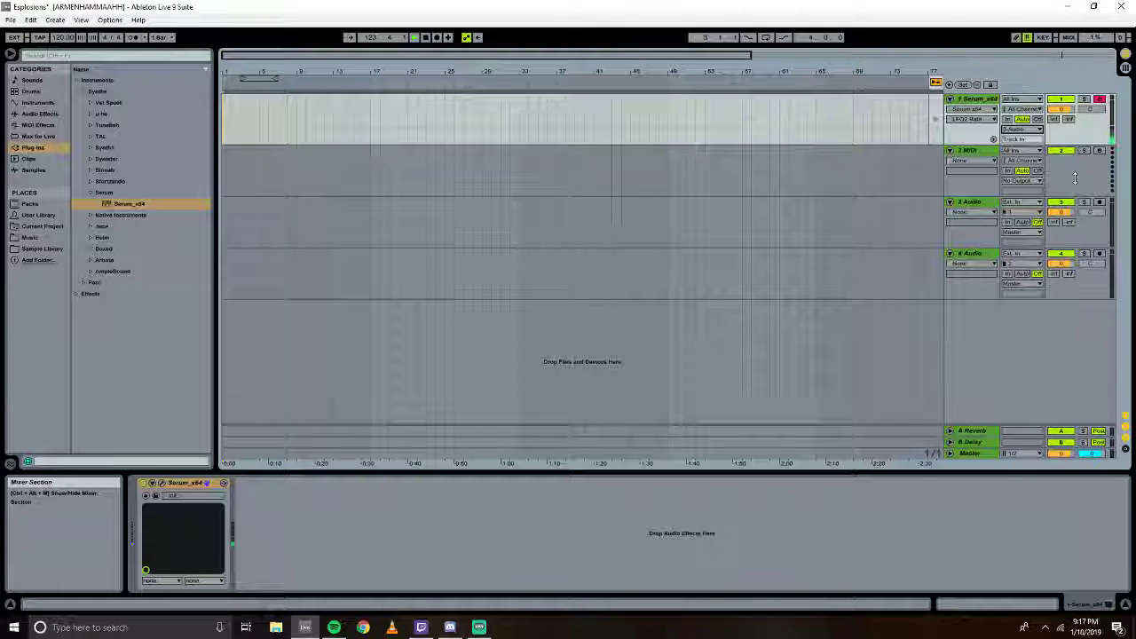
pyautogui.click(1021, 129)
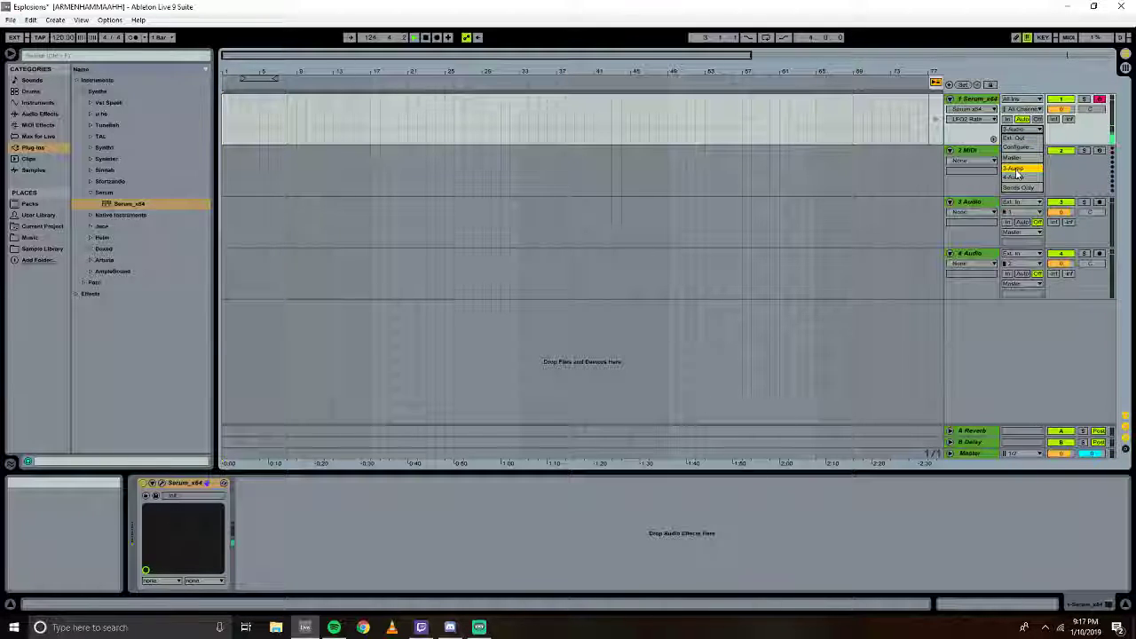
pyautogui.click(1014, 167)
pyautogui.rightClick(963, 149)
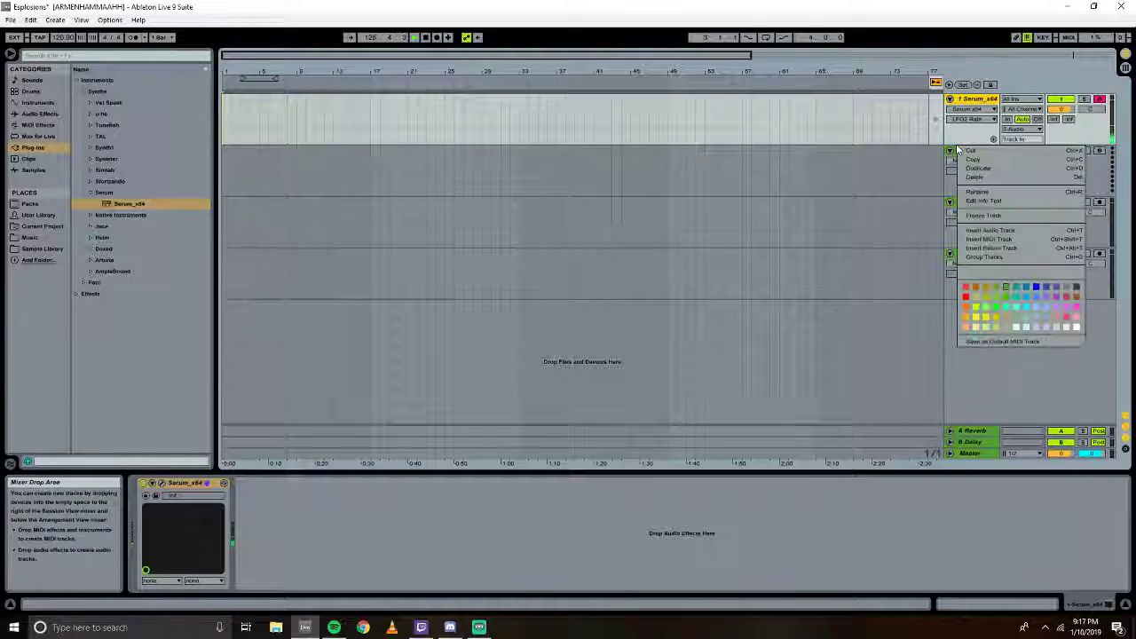
pyautogui.click(973, 177)
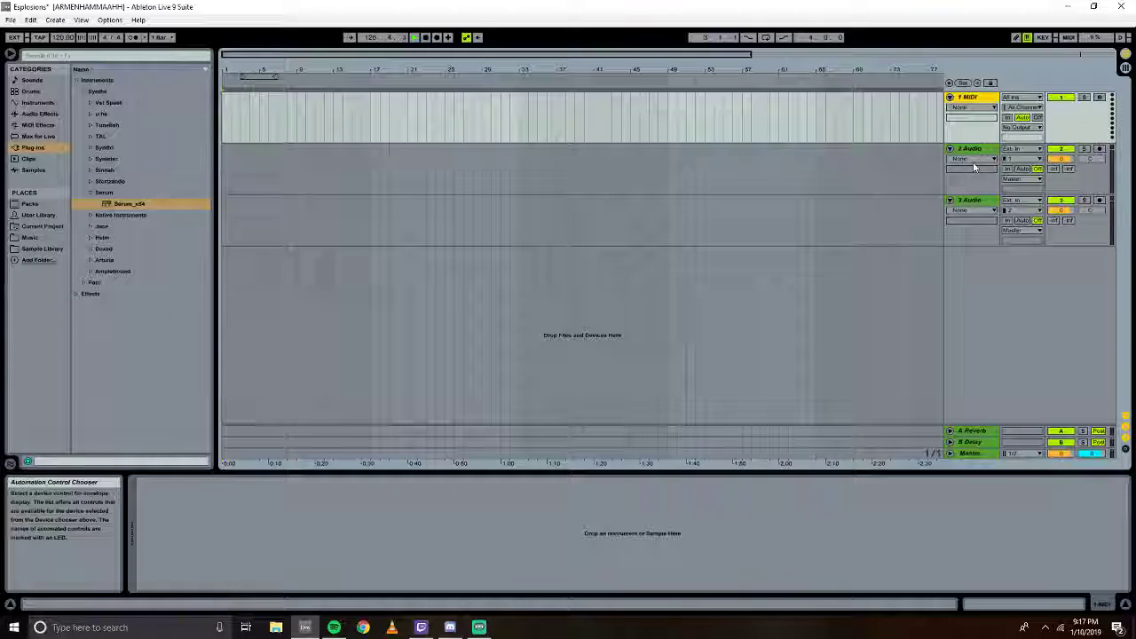
pyautogui.click(1029, 129)
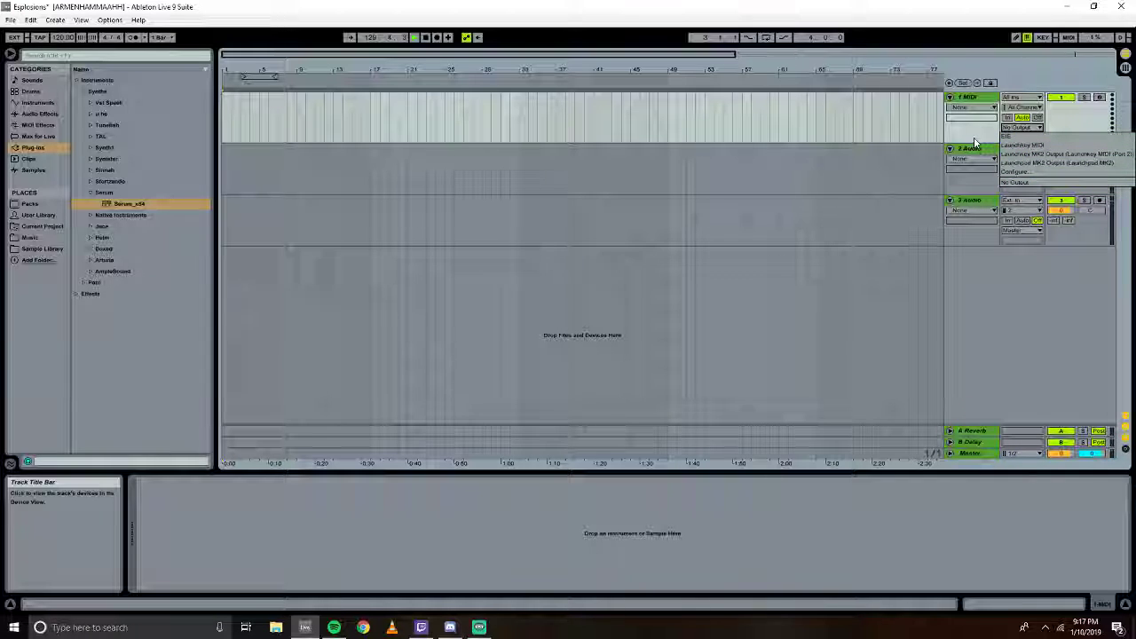
pyautogui.click(883, 156)
pyautogui.hotkey('ctrl', 'z')
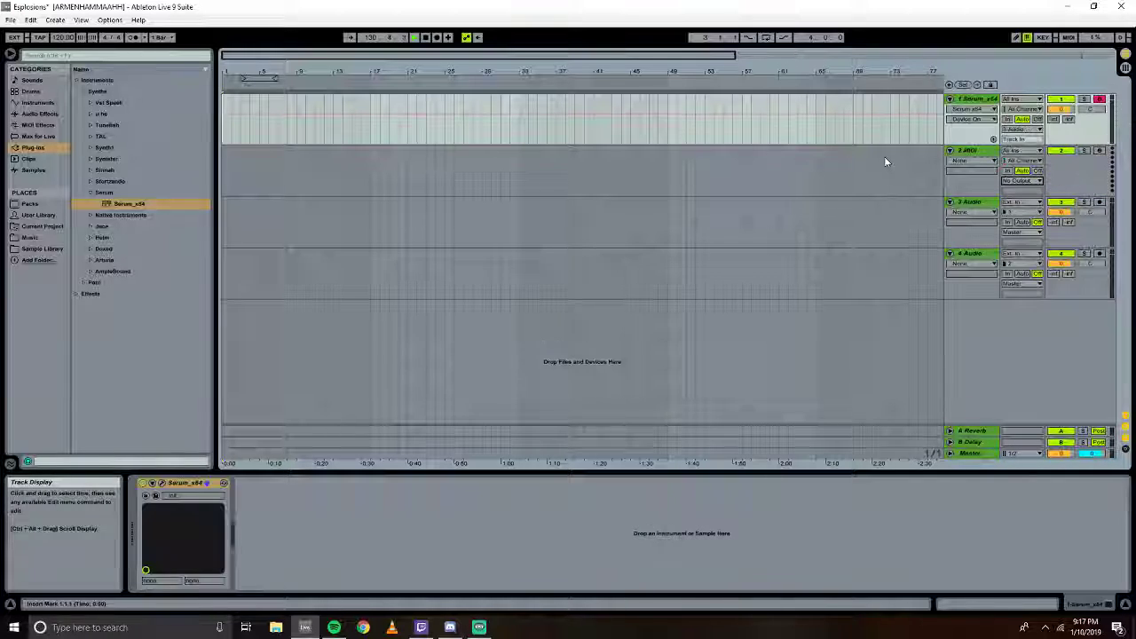
# Delete the empty MIDI track, set the first audio track's monitoring to Auto and arm it for recording.
pyautogui.rightClick(982, 155)
pyautogui.click(999, 183)
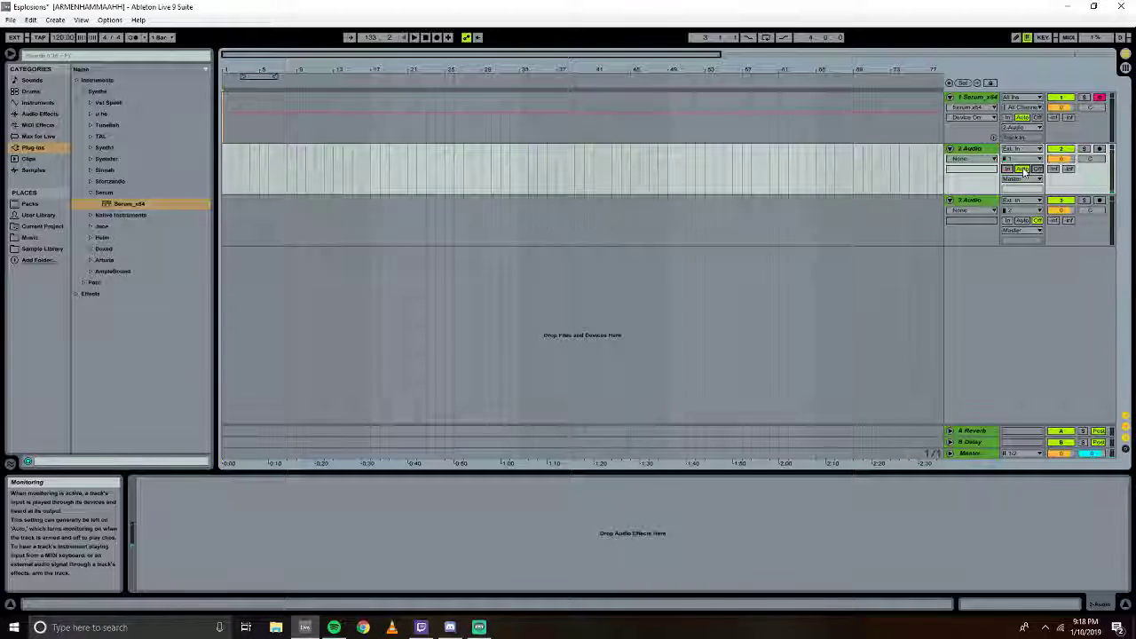
pyautogui.keyDown('ctrl'); pyautogui.click(1099, 149); pyautogui.keyUp('ctrl')
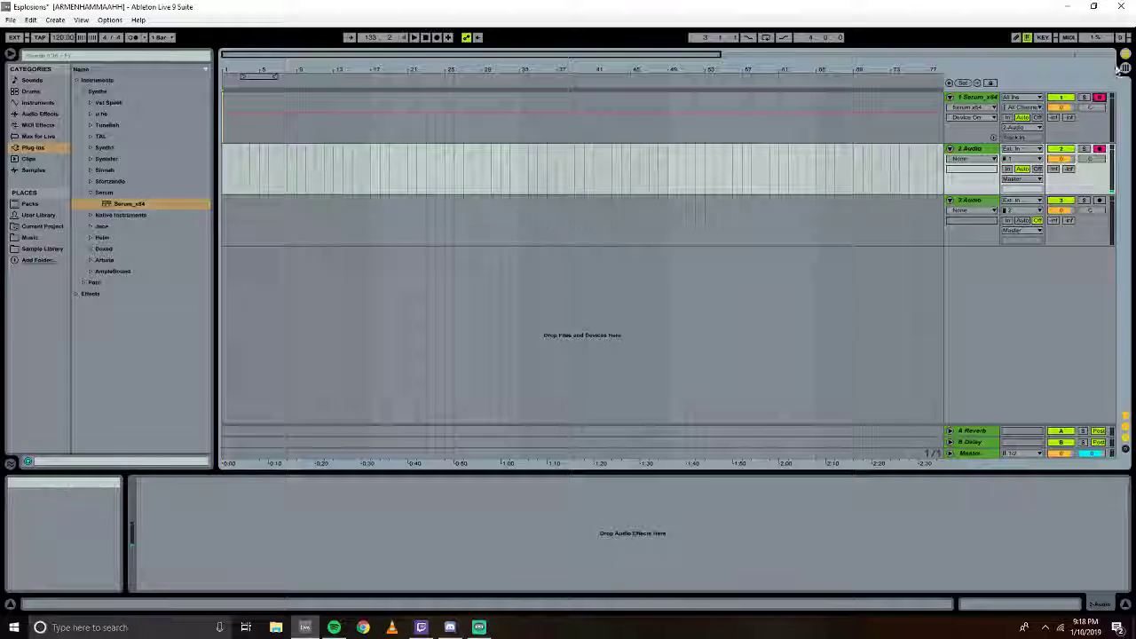
# Launch the Serum clip from the Session View and return to the Arrangement with only the first audio track armed.
pyautogui.click(1125, 56)
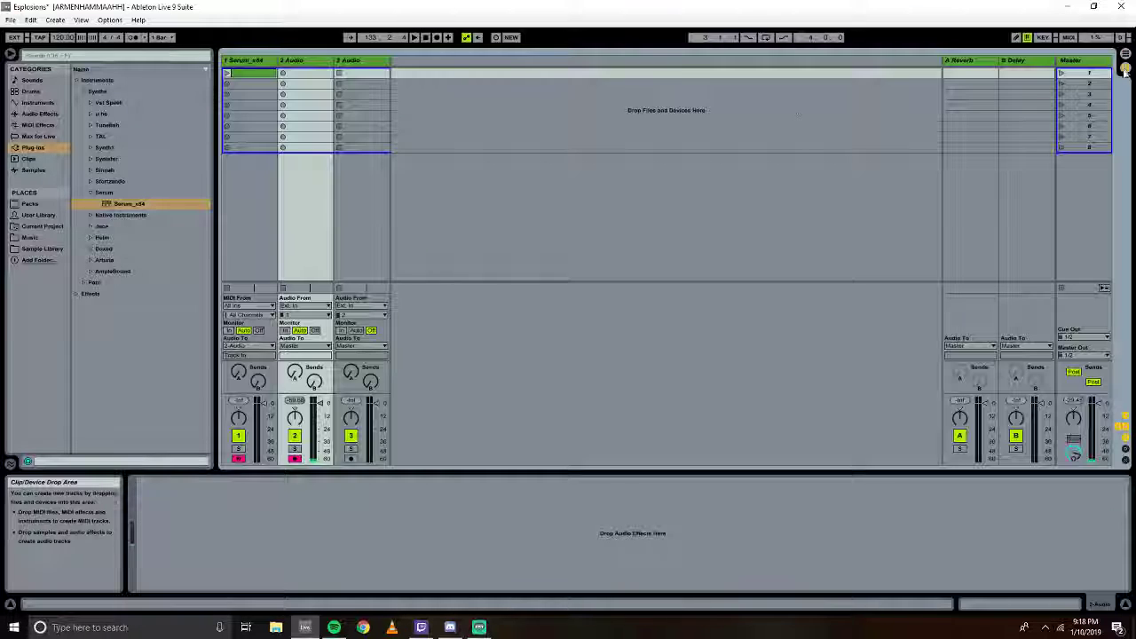
pyautogui.click(225, 73)
pyautogui.press('Tab')
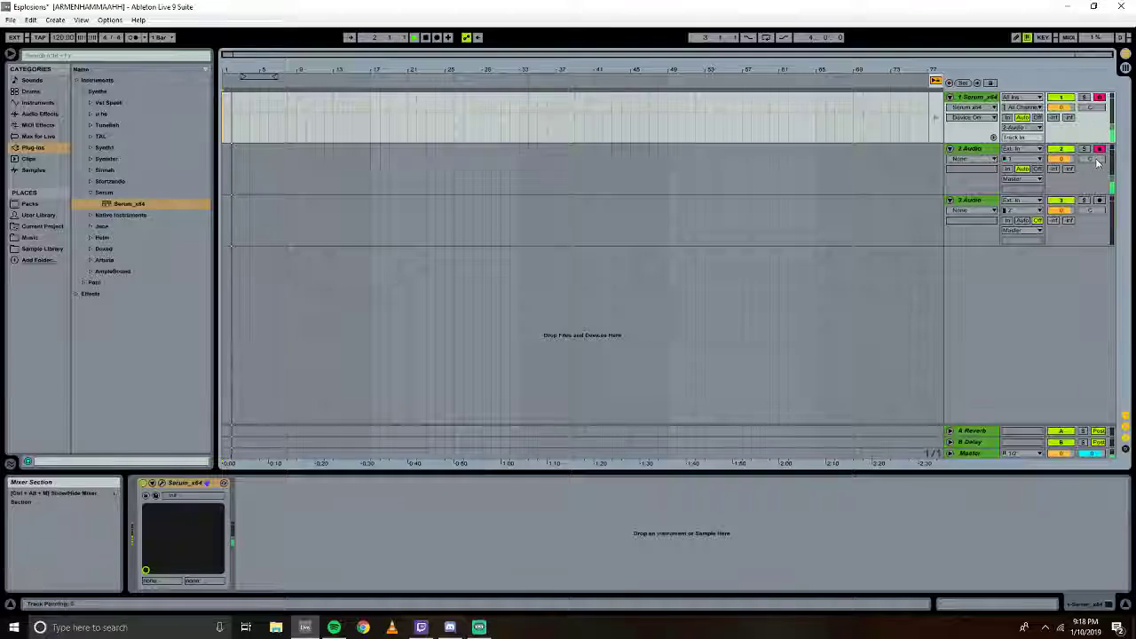
pyautogui.click(1099, 149)
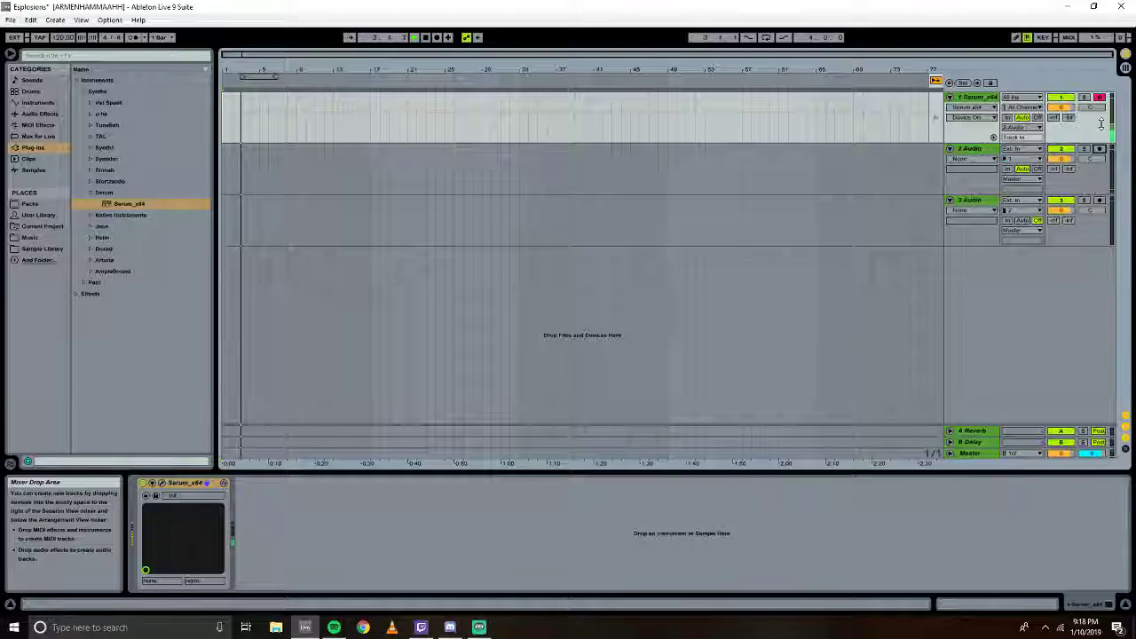
pyautogui.click(1099, 149)
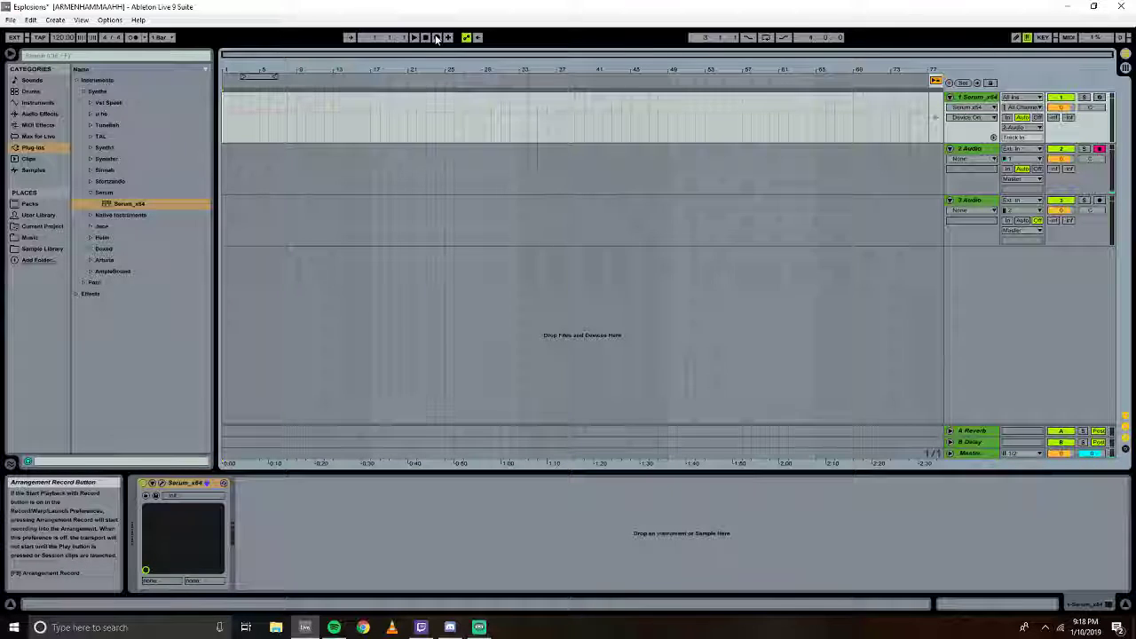
# Mute the armed audio track and record about four bars of the Serum sound into the Arrangement.
pyautogui.click(1060, 149)
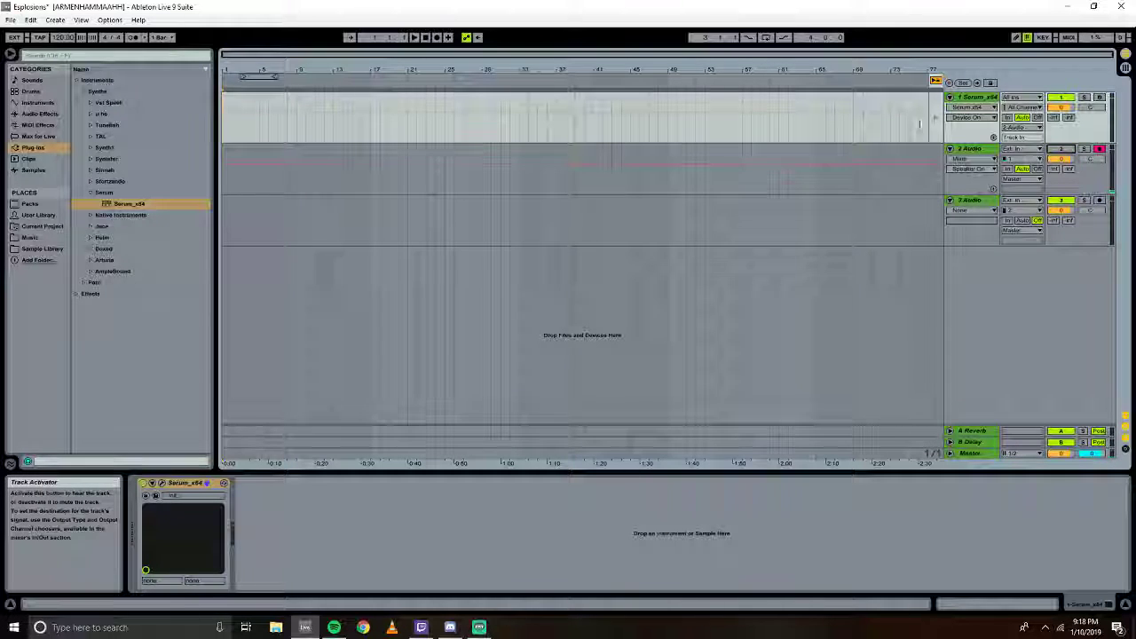
pyautogui.click(437, 38)
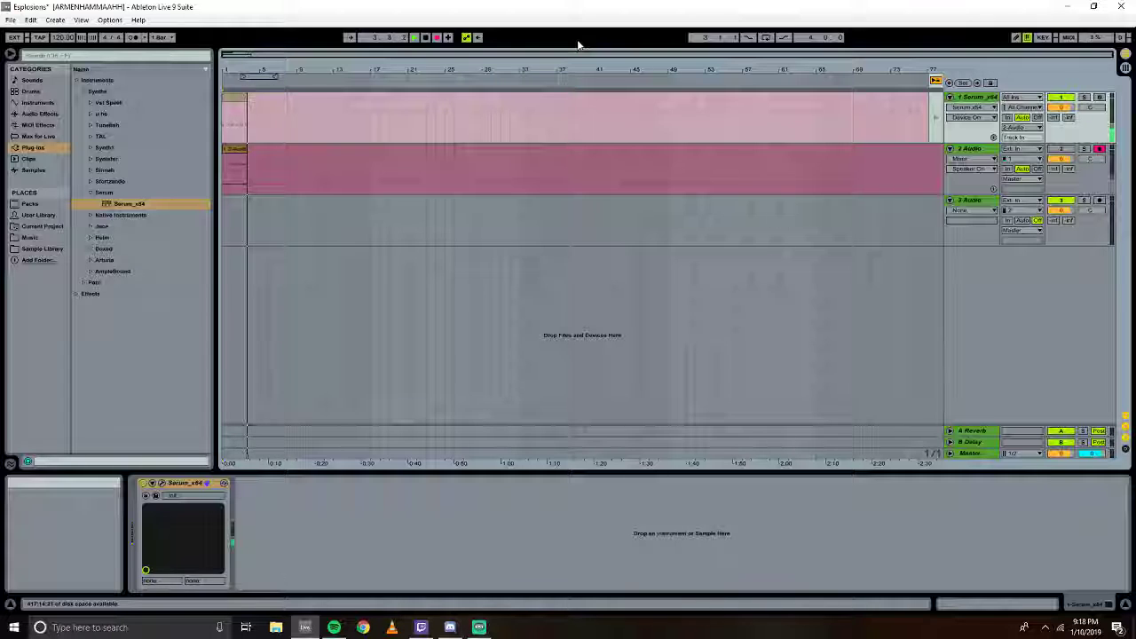
pyautogui.click(426, 40)
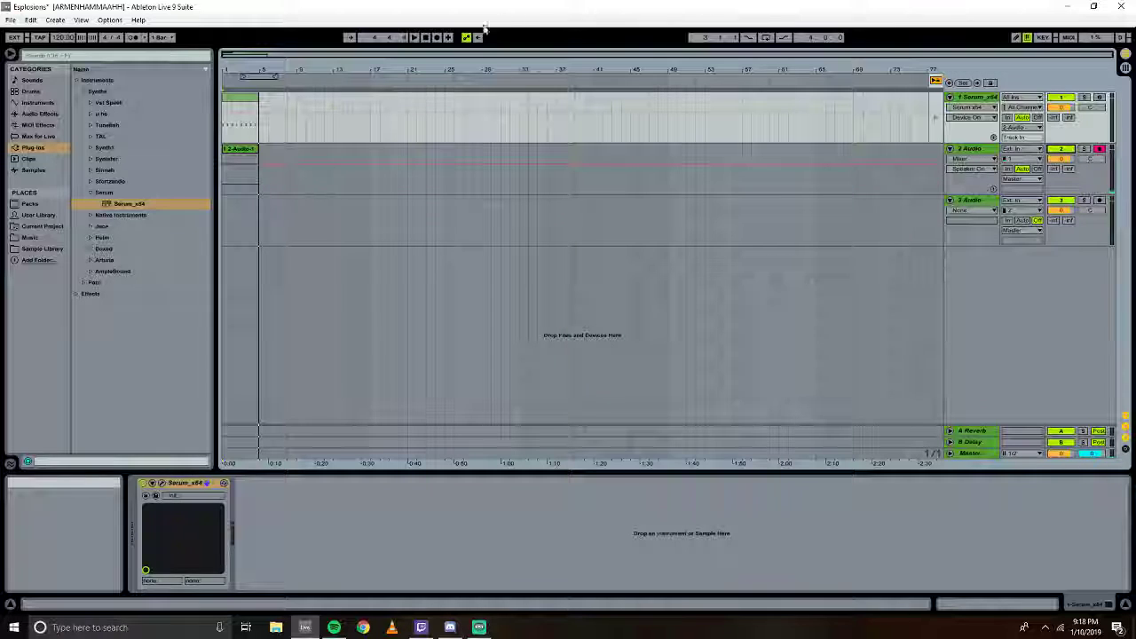
# Play back the recording with the audio track disarmed and the Serum track muted.
pyautogui.click(413, 38)
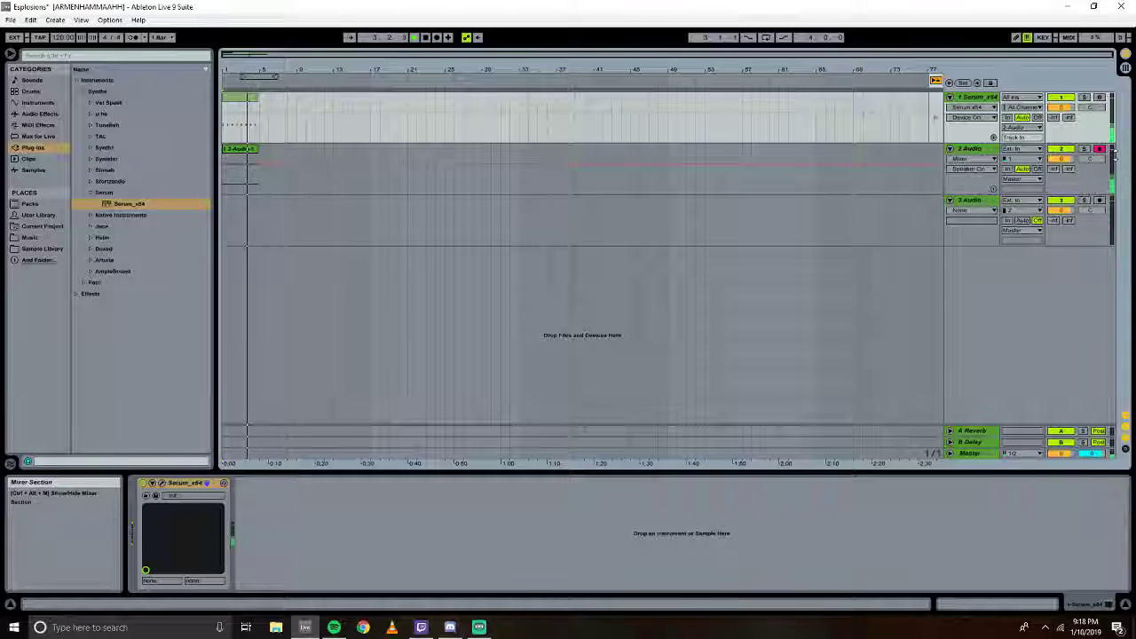
pyautogui.click(1100, 149)
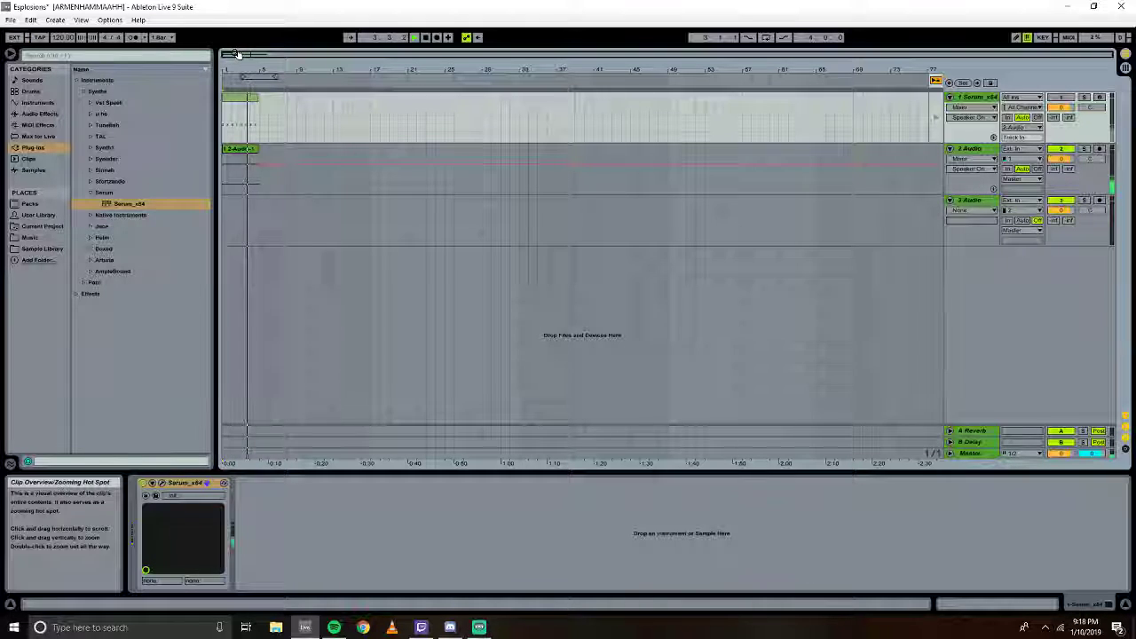
pyautogui.click(426, 38)
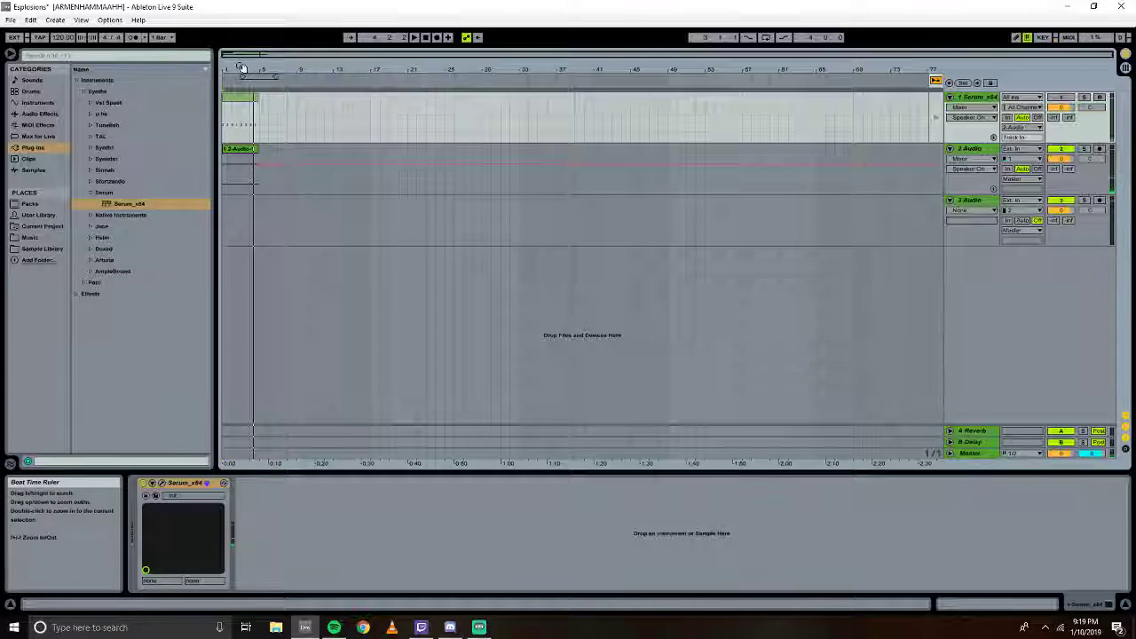
# Select the recorded clip on the 2-Audio track and open it in the sample editor.
pyautogui.moveTo(247, 70)
pyautogui.mouseDown()
pyautogui.moveTo(247, 186)
pyautogui.moveTo(227, 70)
pyautogui.mouseUp()
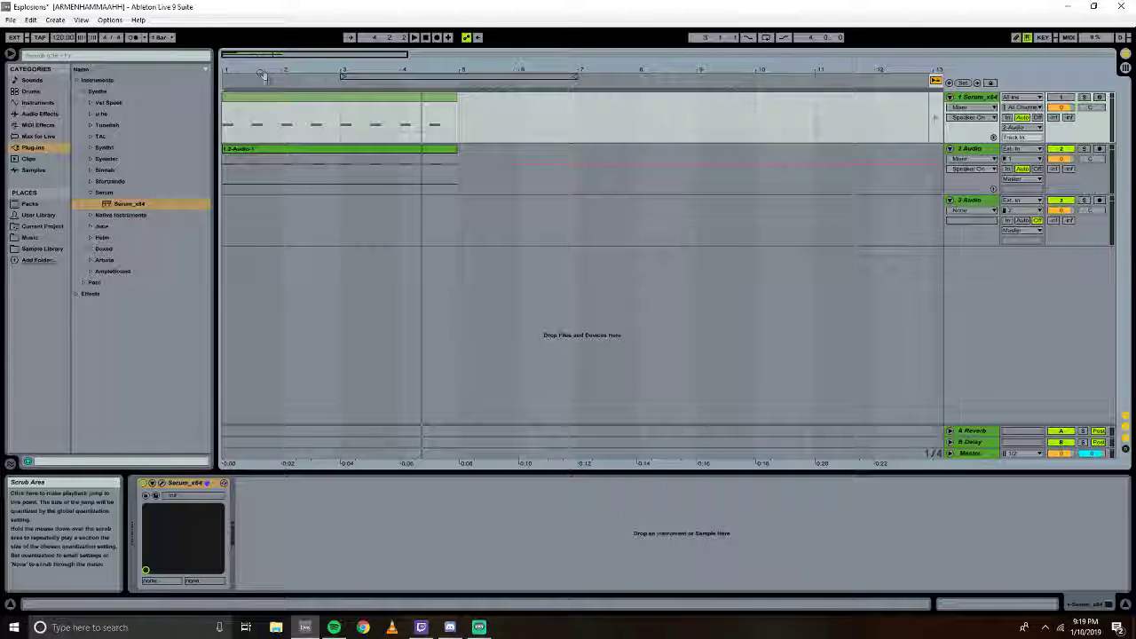
pyautogui.moveTo(254, 67); pyautogui.dragTo(258, 142)
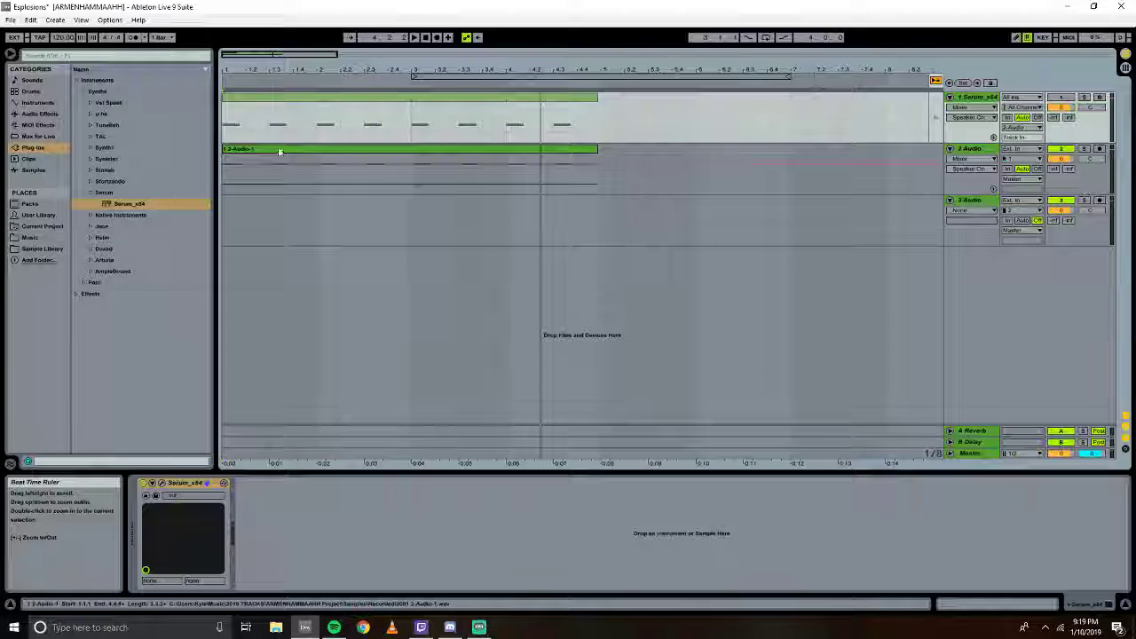
pyautogui.click(324, 150)
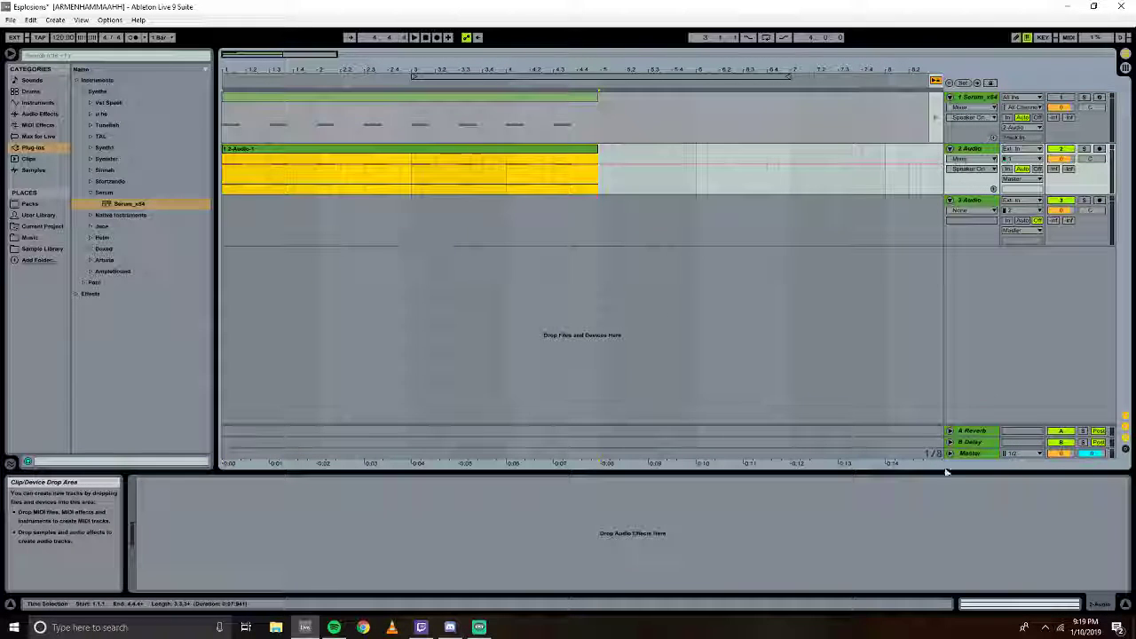
pyautogui.click(406, 523)
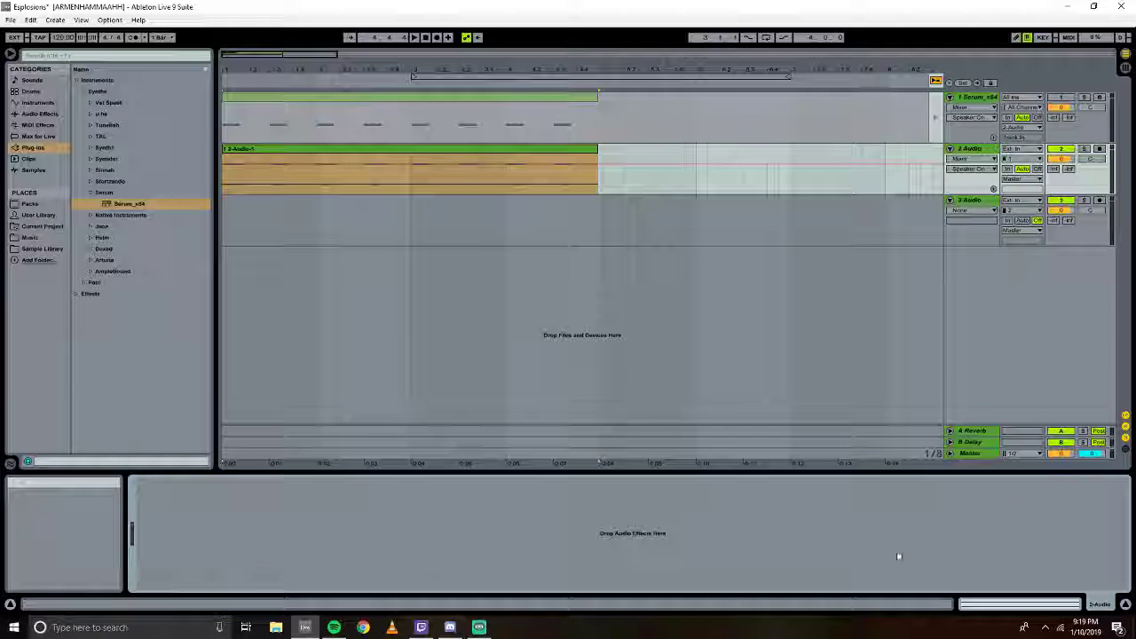
pyautogui.hotkey('shift', 'Tab')
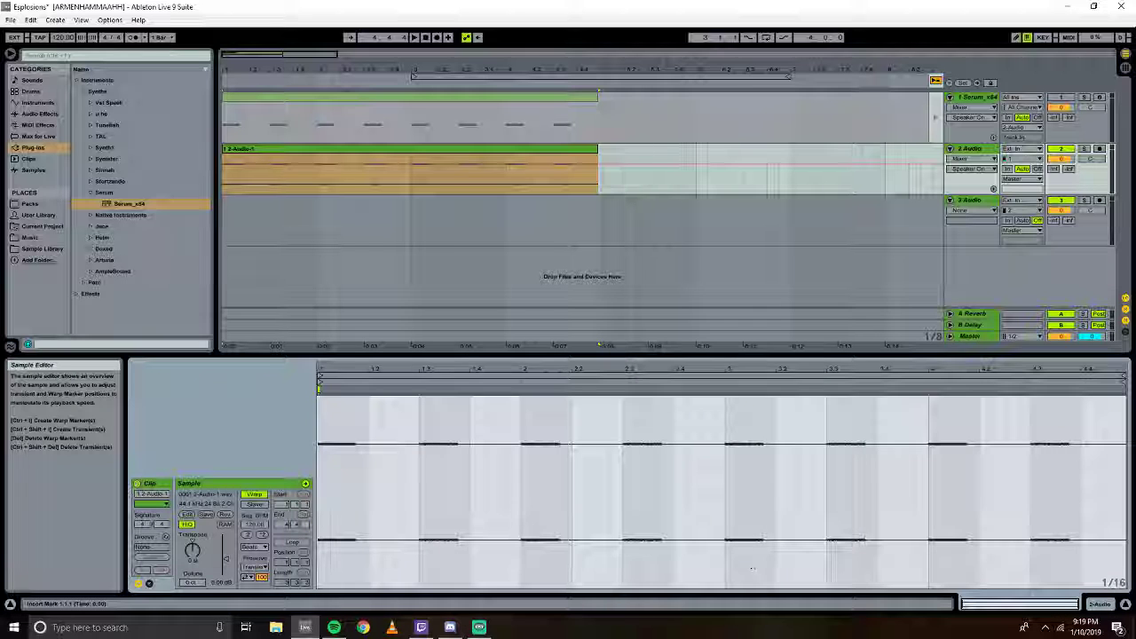
# Boost the recorded clip's gain to 22.5 dB, audition it and reduce the gain to about 13 dB.
pyautogui.moveTo(220, 560); pyautogui.dragTo(225, 536)
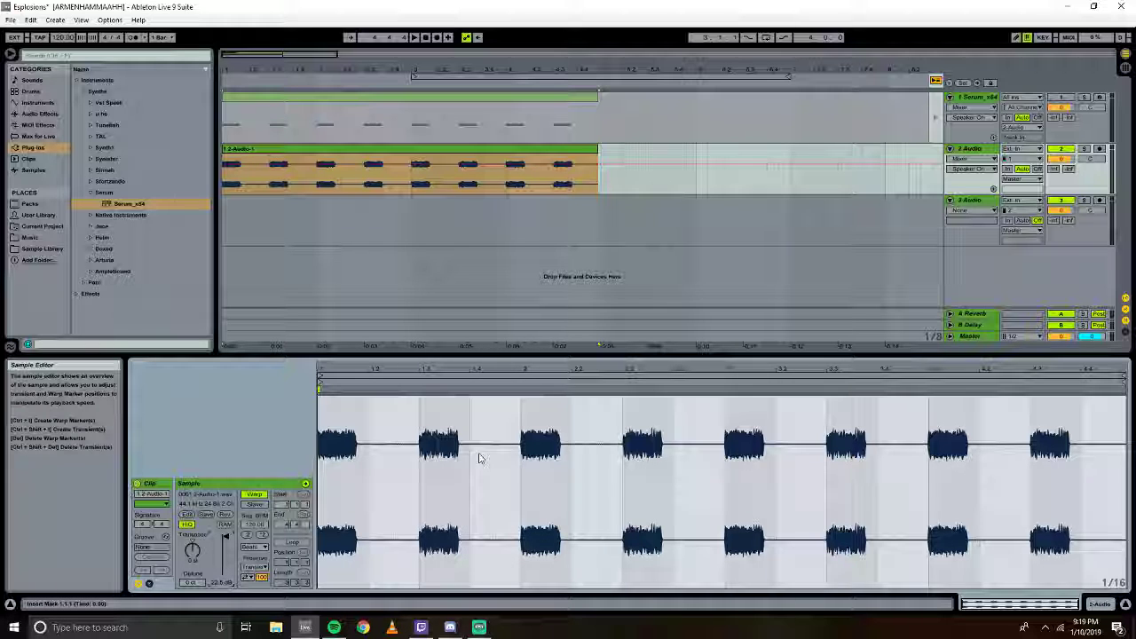
pyautogui.click(414, 38)
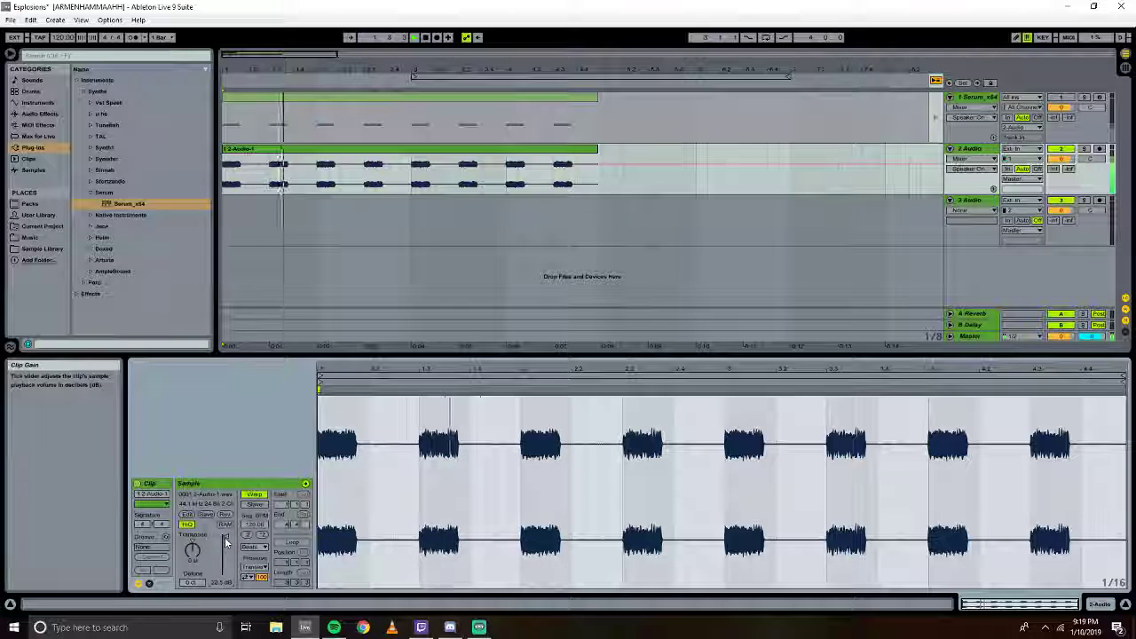
pyautogui.scroll(-5, 226, 543)
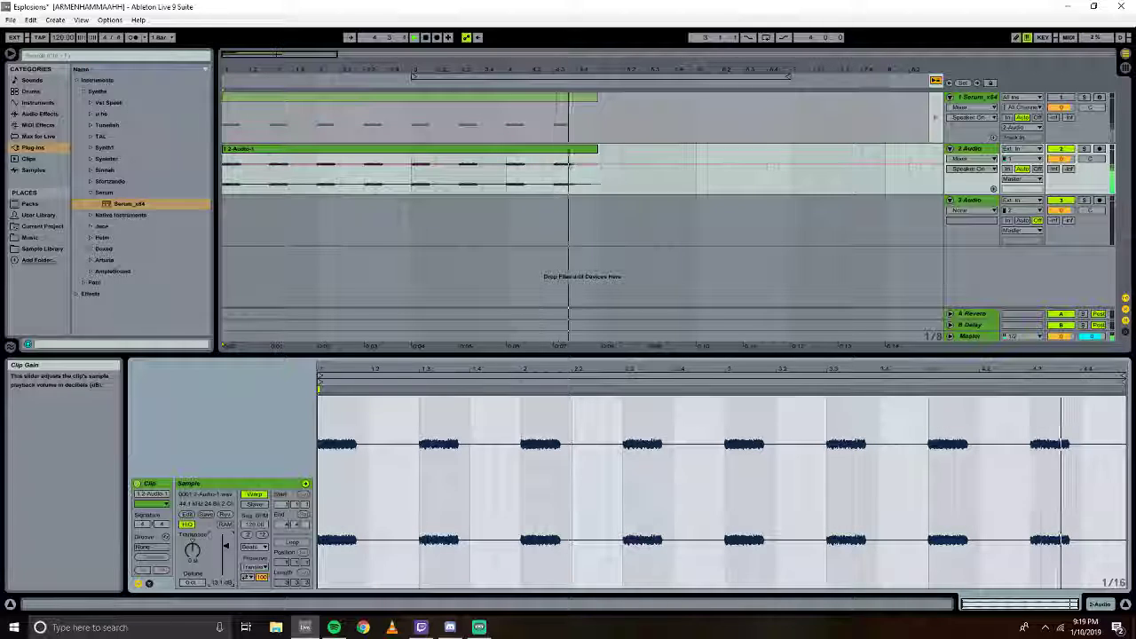
# Set the 2-Audio track's input to No Input and play the recording from the start.
pyautogui.click(1029, 159)
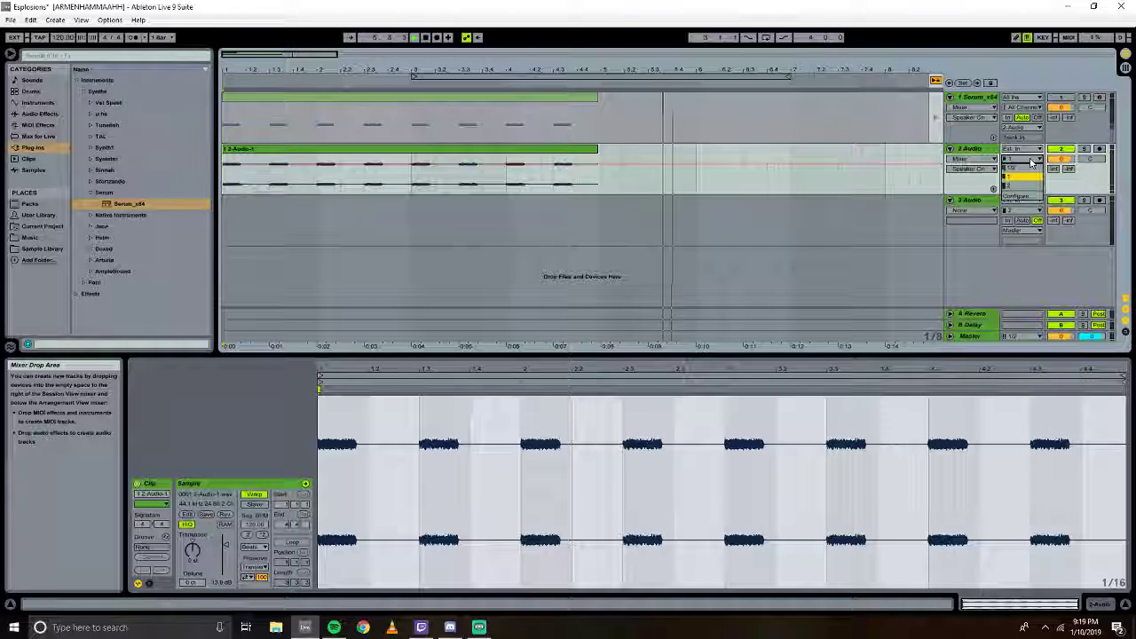
pyautogui.click(1030, 163)
pyautogui.click(1020, 149)
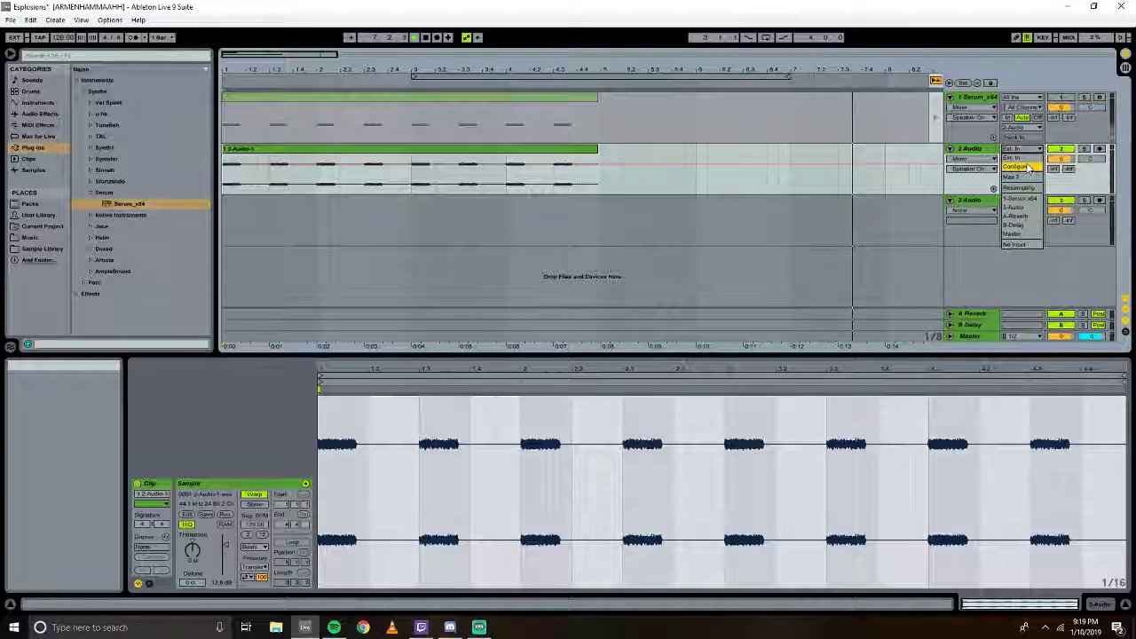
pyautogui.click(1015, 244)
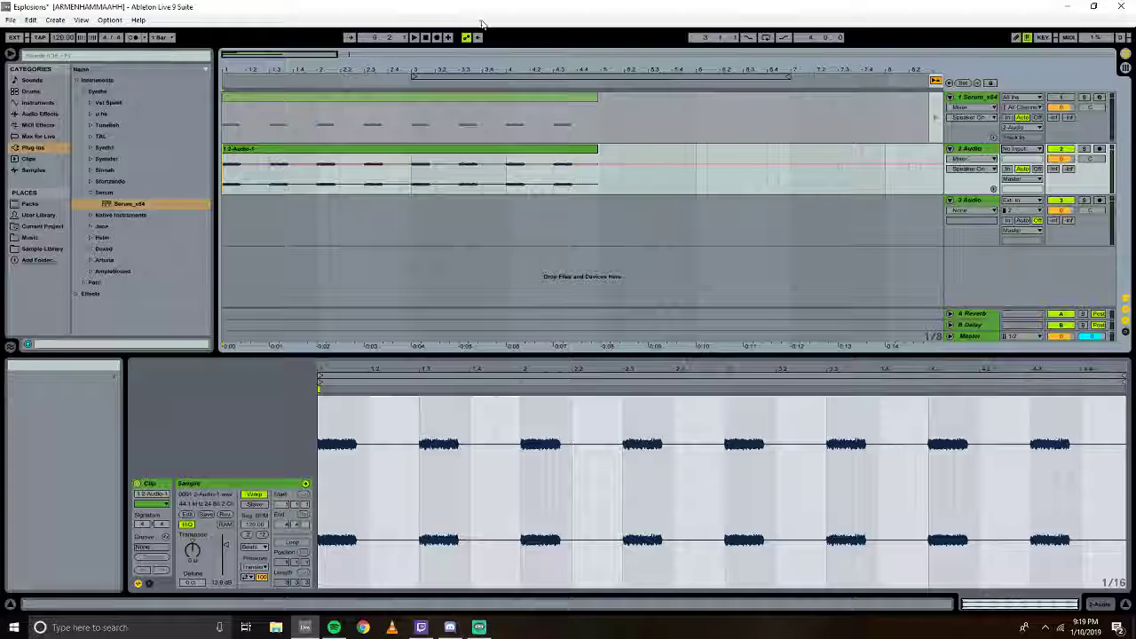
pyautogui.click(427, 37)
pyautogui.click(426, 37)
pyautogui.click(415, 37)
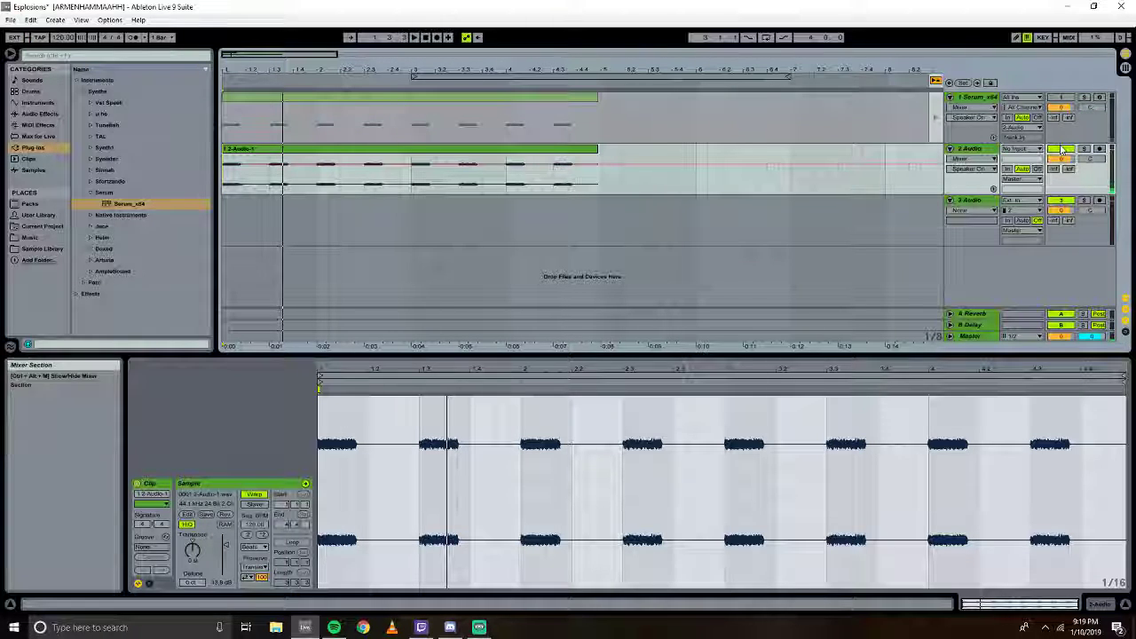
# Move the recorded clip so it starts at bar 5 and arm the 2-Audio track for recording again.
pyautogui.click(619, 173)
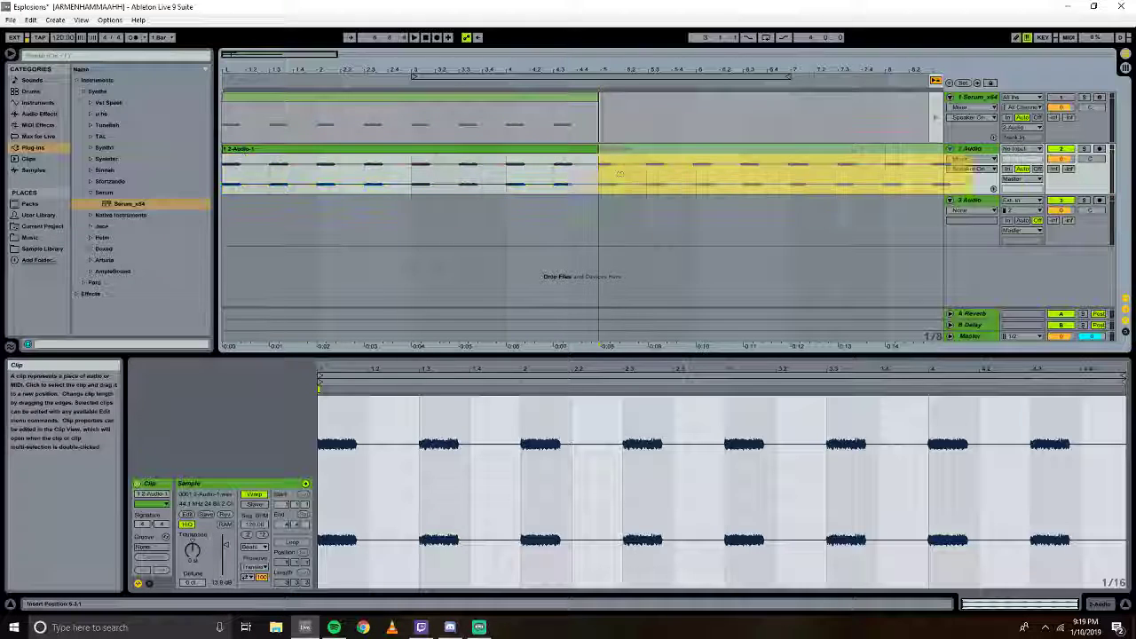
pyautogui.hotkey('ctrl', 'e')
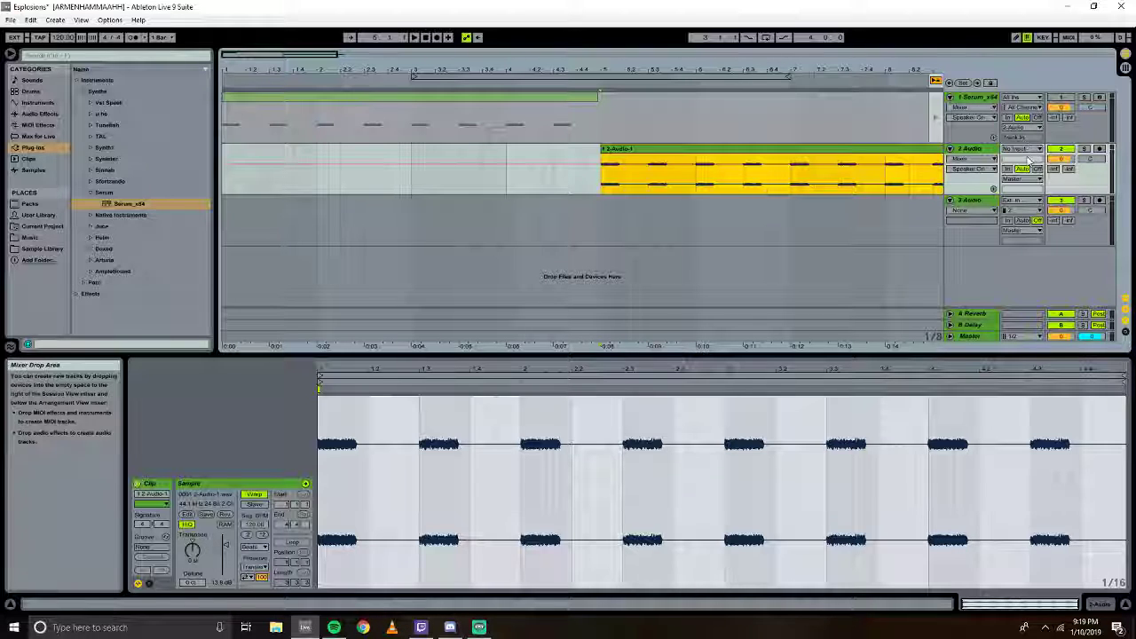
pyautogui.click(1060, 97)
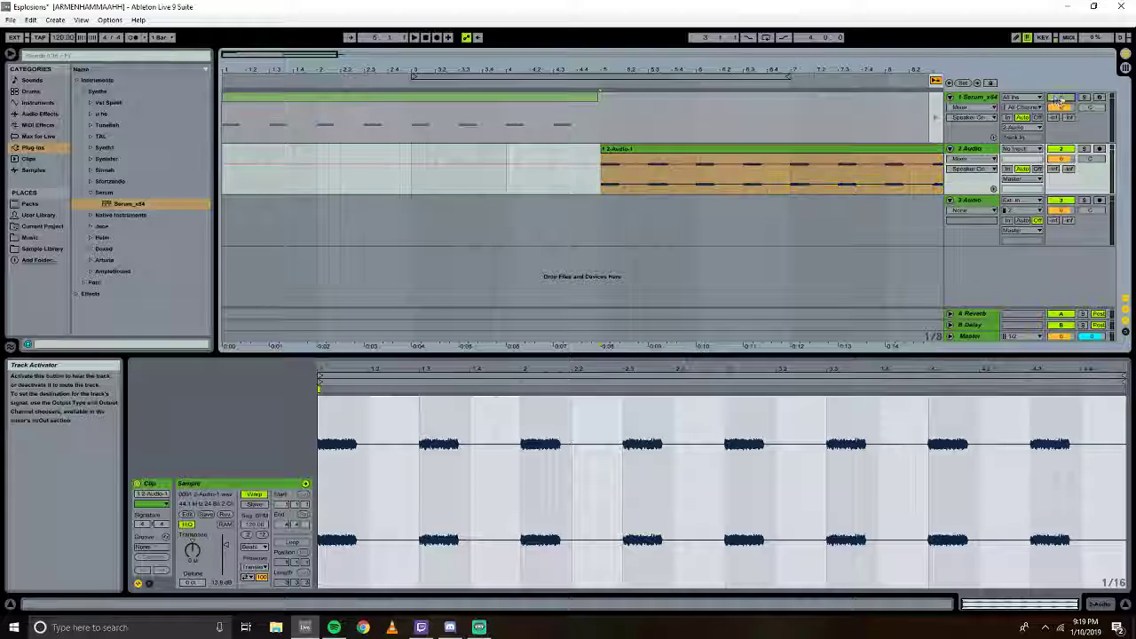
pyautogui.click(1099, 149)
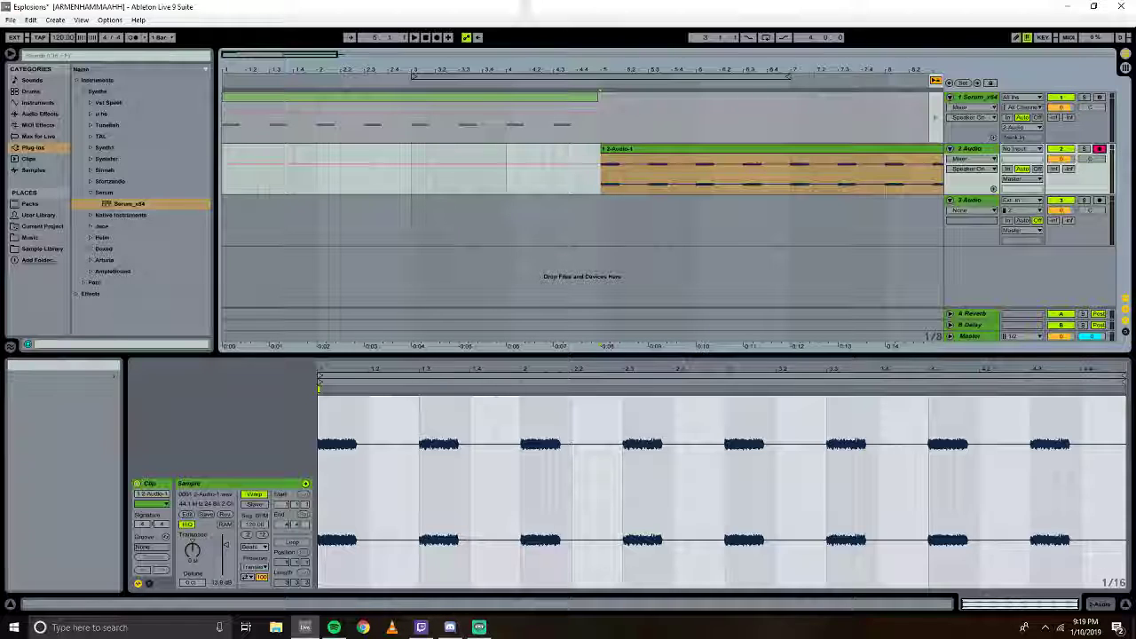
# Play the arrangement from the start to compare the Serum MIDI part with the recorded audio clip.
pyautogui.click(415, 37)
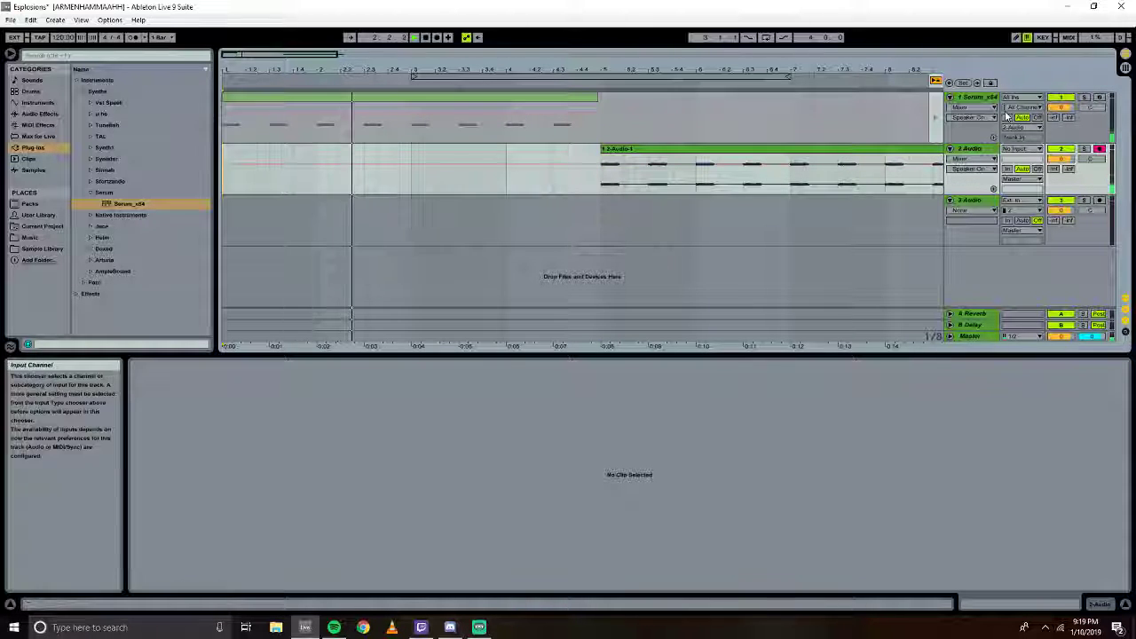
pyautogui.moveTo(1062, 108); pyautogui.dragTo(1062, 133)
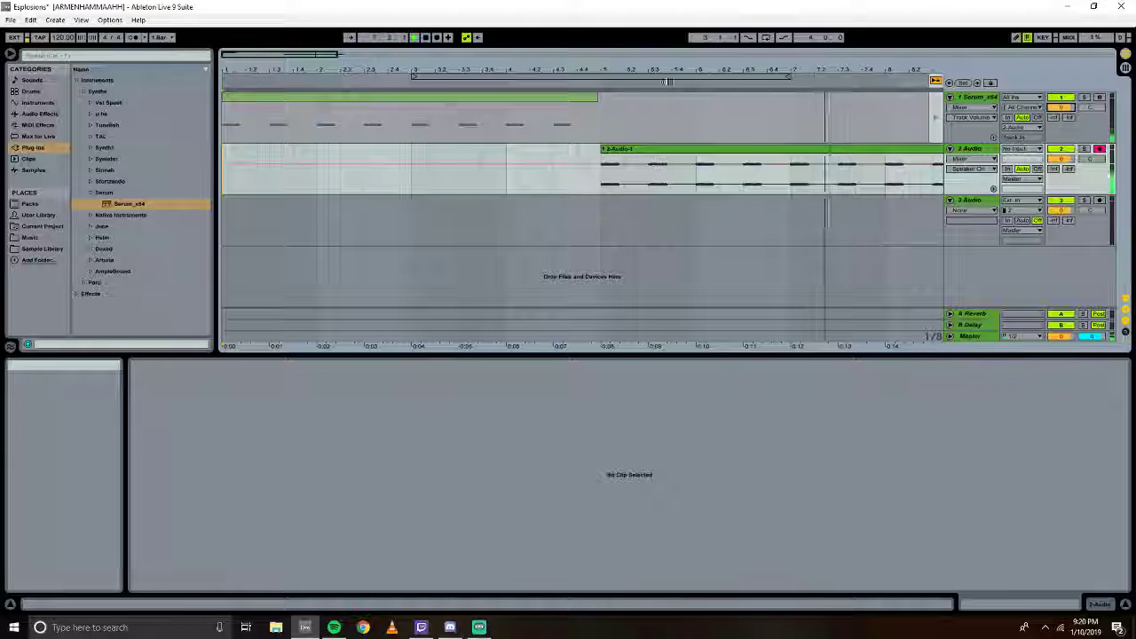
pyautogui.click(414, 37)
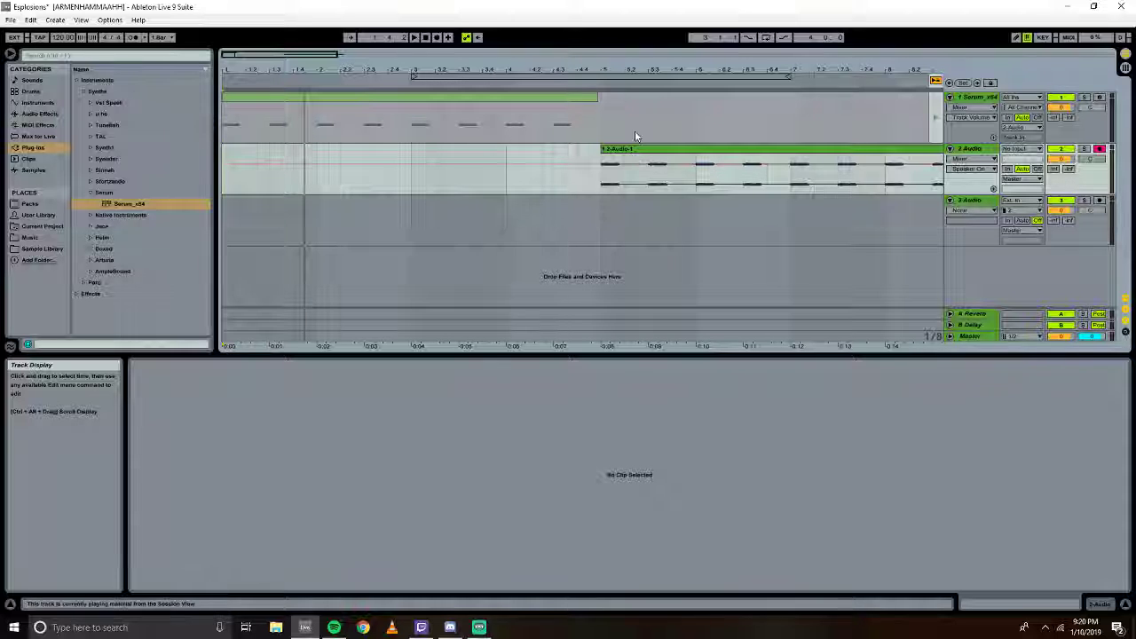
# Boost the recorded clip's gain to 24.0 dB, audition it and reduce the gain to about 14.1 dB.
pyautogui.click(635, 160)
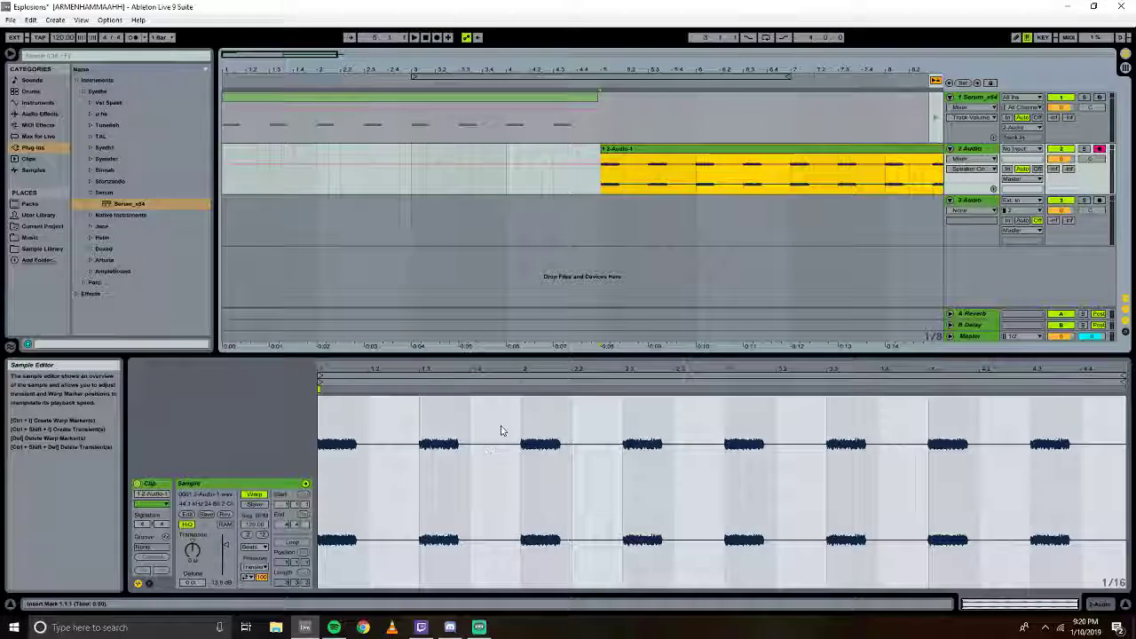
pyautogui.moveTo(224, 546); pyautogui.dragTo(225, 534)
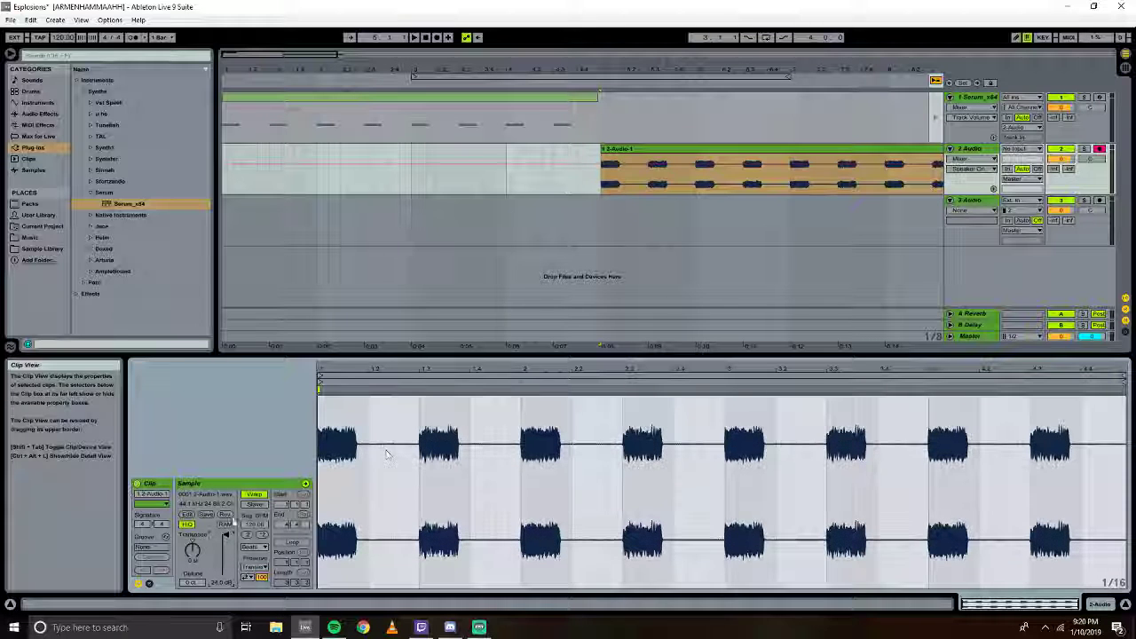
pyautogui.click(435, 385)
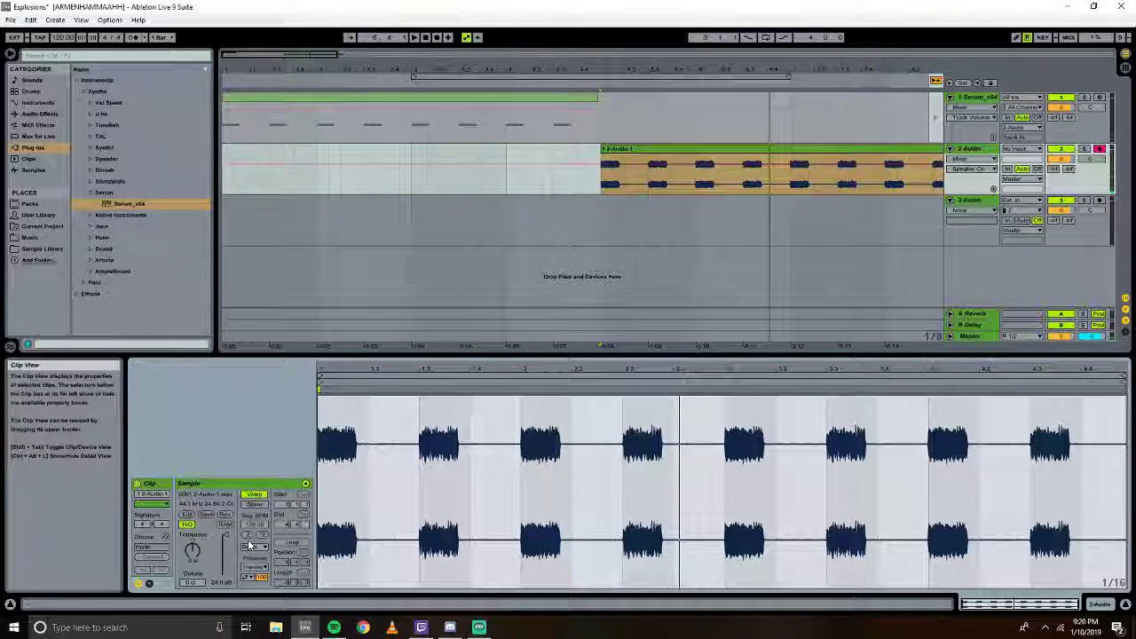
pyautogui.moveTo(227, 536); pyautogui.dragTo(229, 547)
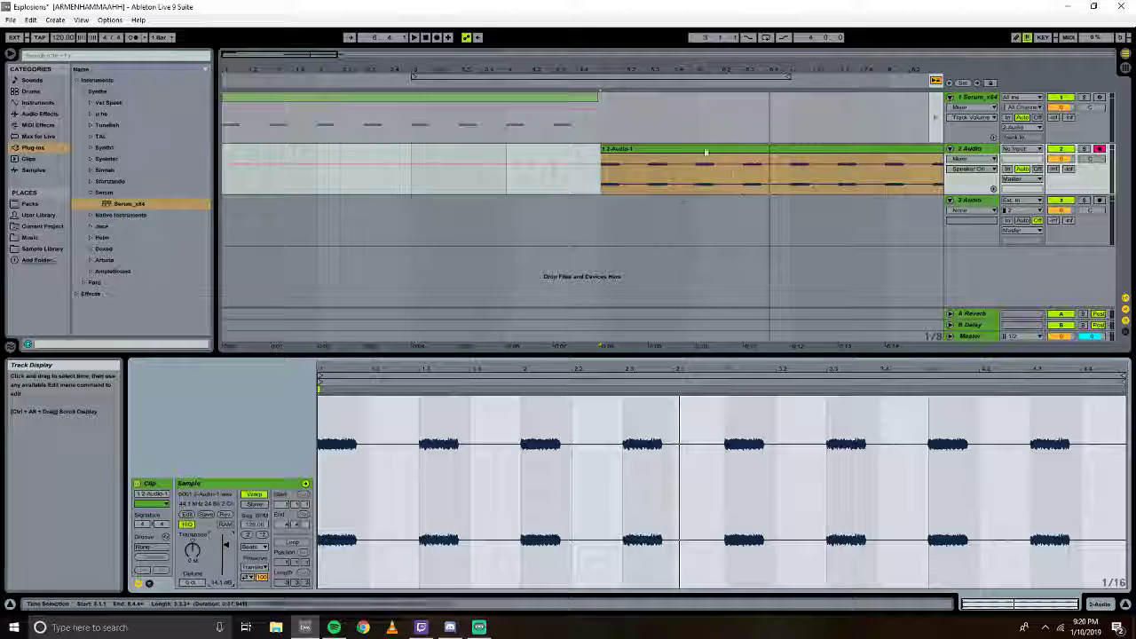
# Delete the recorded clip from the 2-Audio track and restart playback from the beginning.
pyautogui.rightClick(643, 149)
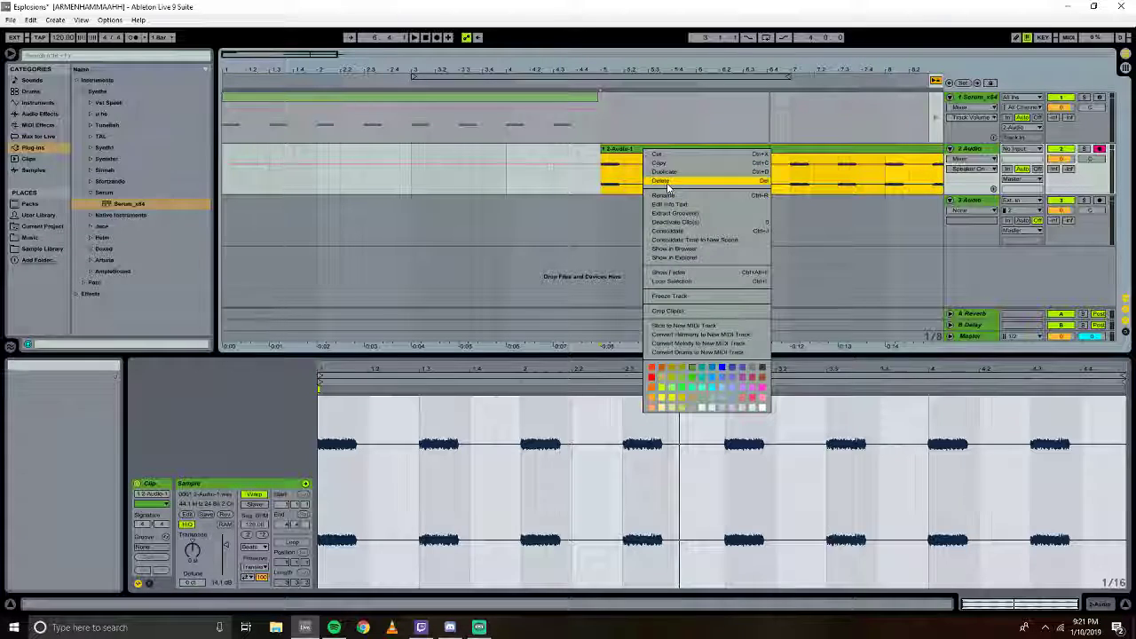
pyautogui.click(666, 183)
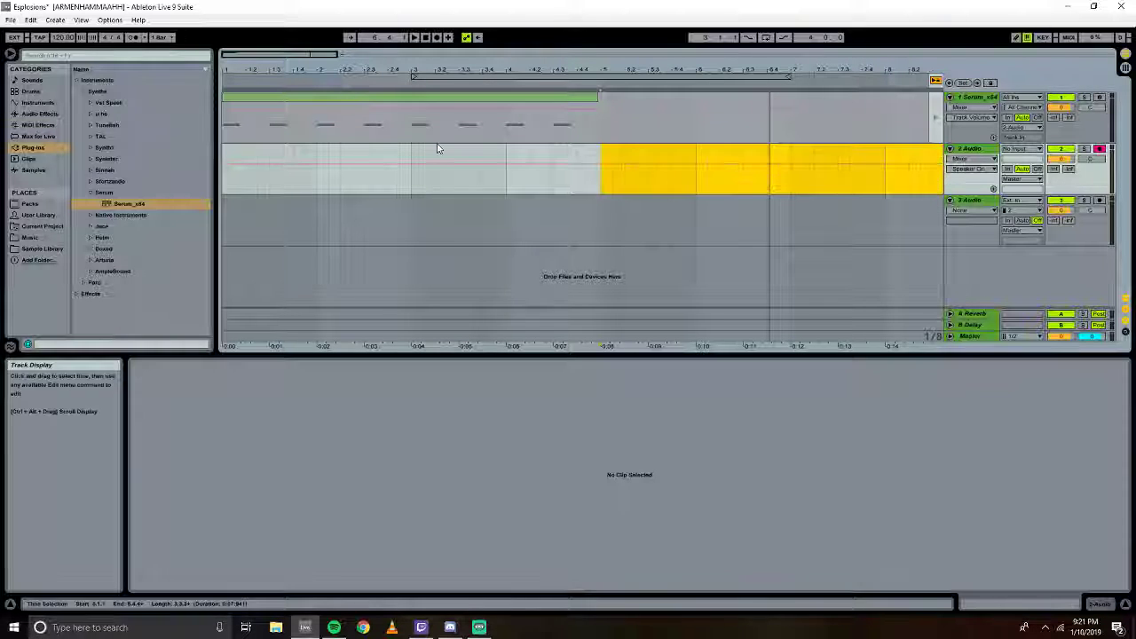
pyautogui.click(424, 38)
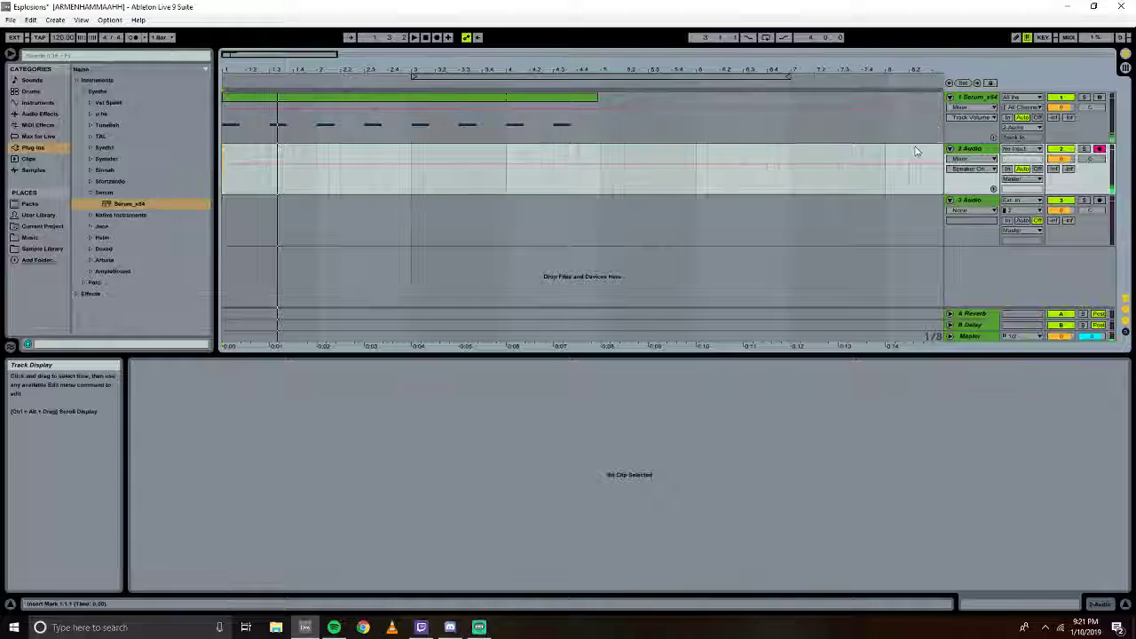
# Set the loop range to the four bars of the Serum clip, starting at bar 1, and enable punch-out.
pyautogui.moveTo(632, 77); pyautogui.dragTo(451, 79)
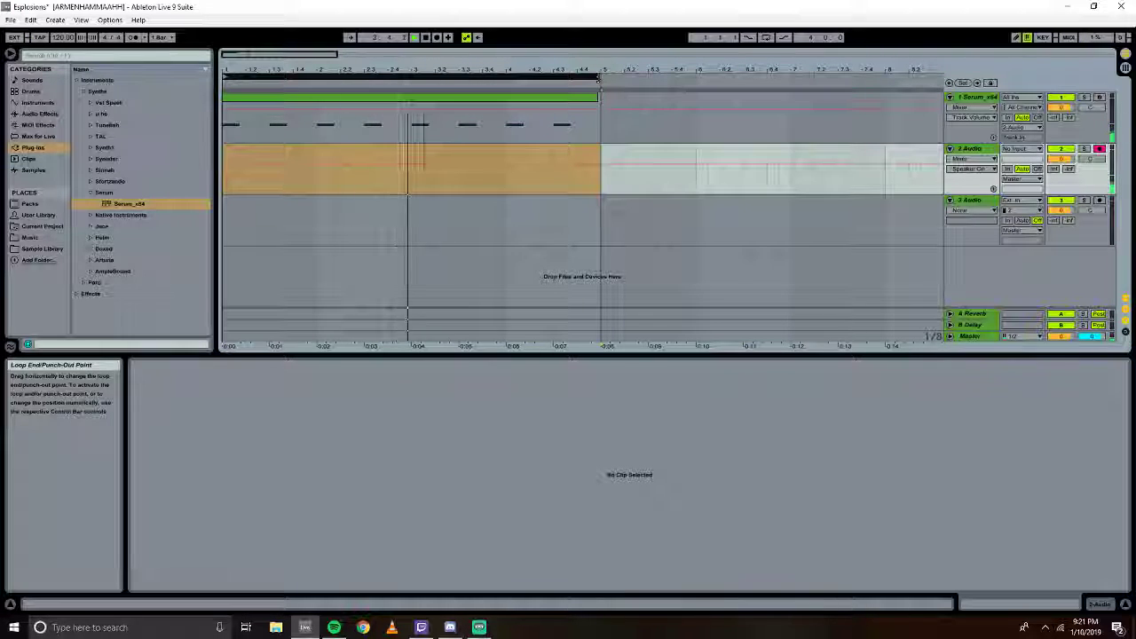
pyautogui.click(569, 77)
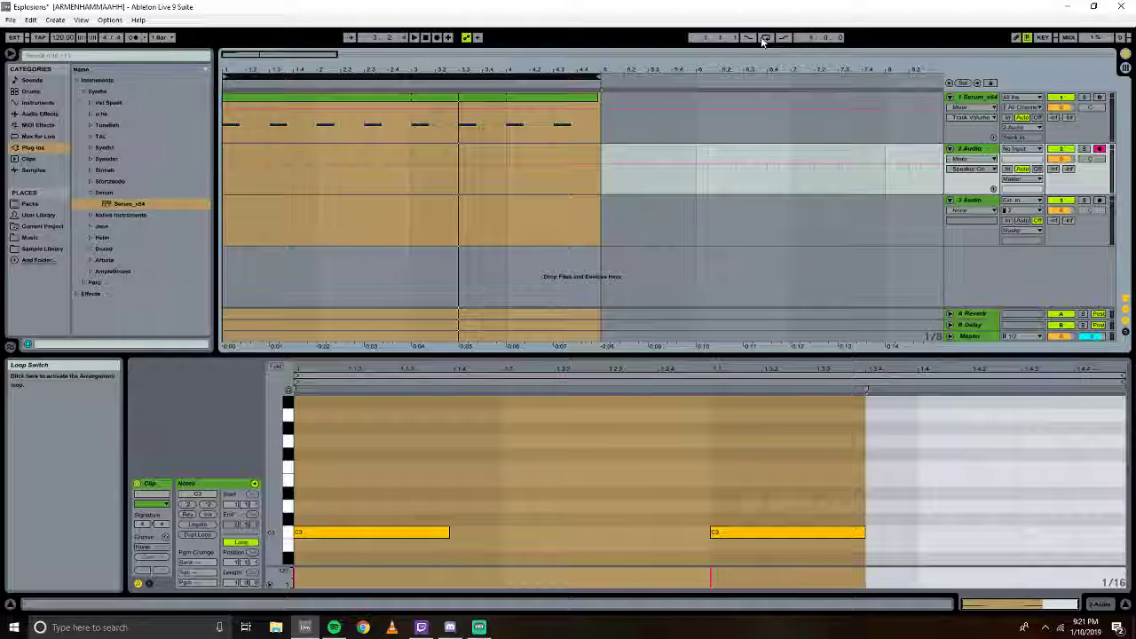
pyautogui.click(430, 40)
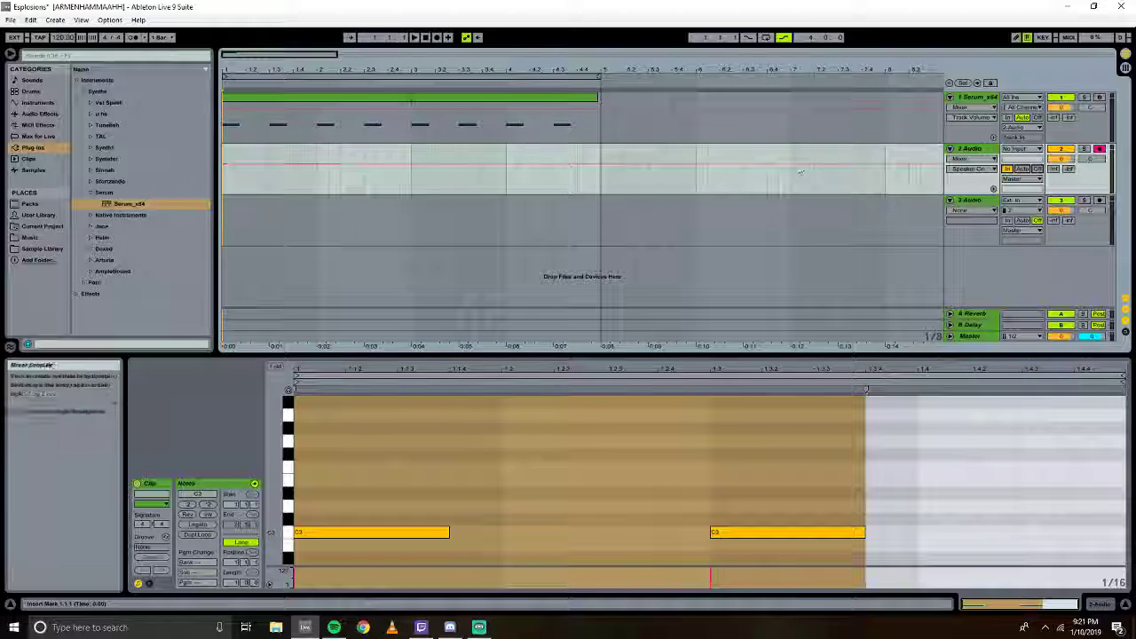
# Record the Serum part onto the 2-Audio track again and raise the new clip's gain to about 18.1 dB.
pyautogui.click(435, 38)
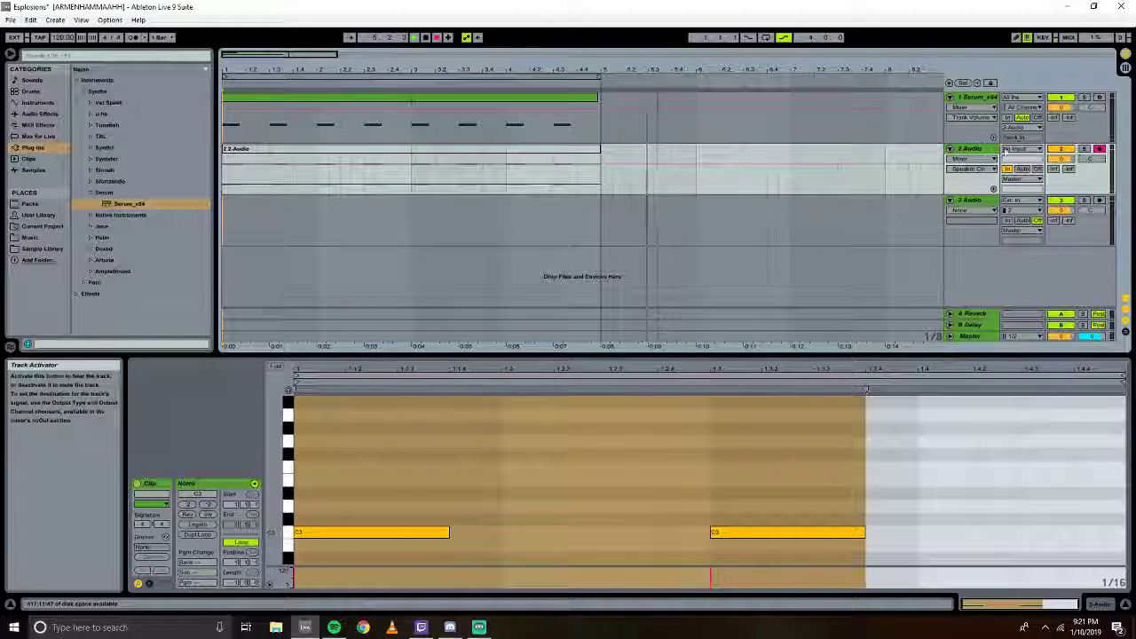
pyautogui.press('space')
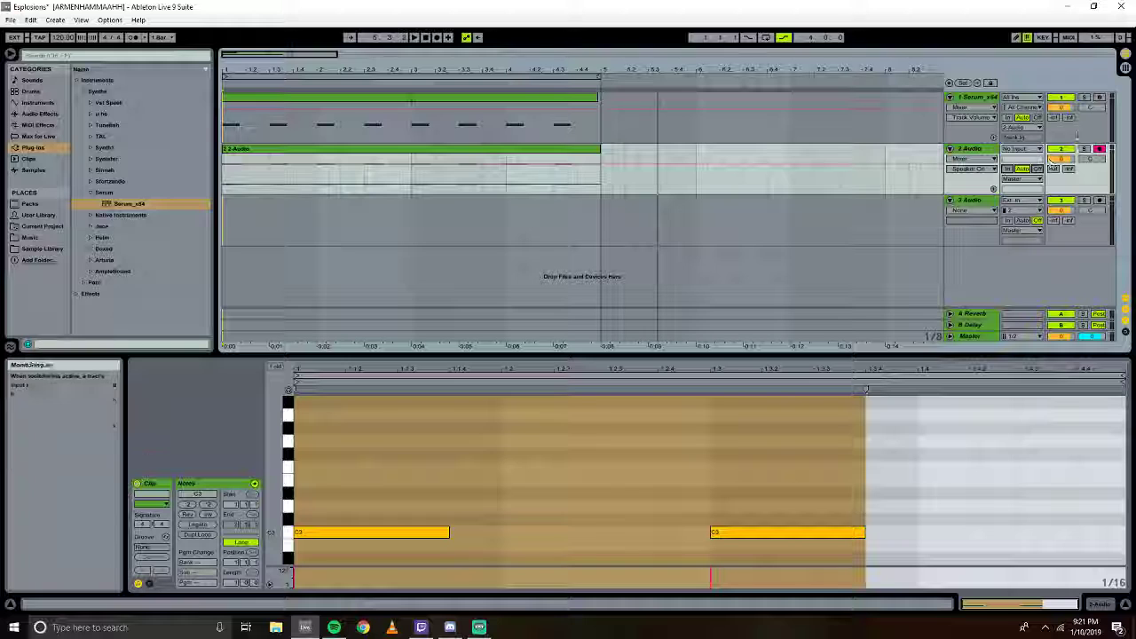
pyautogui.click(500, 160)
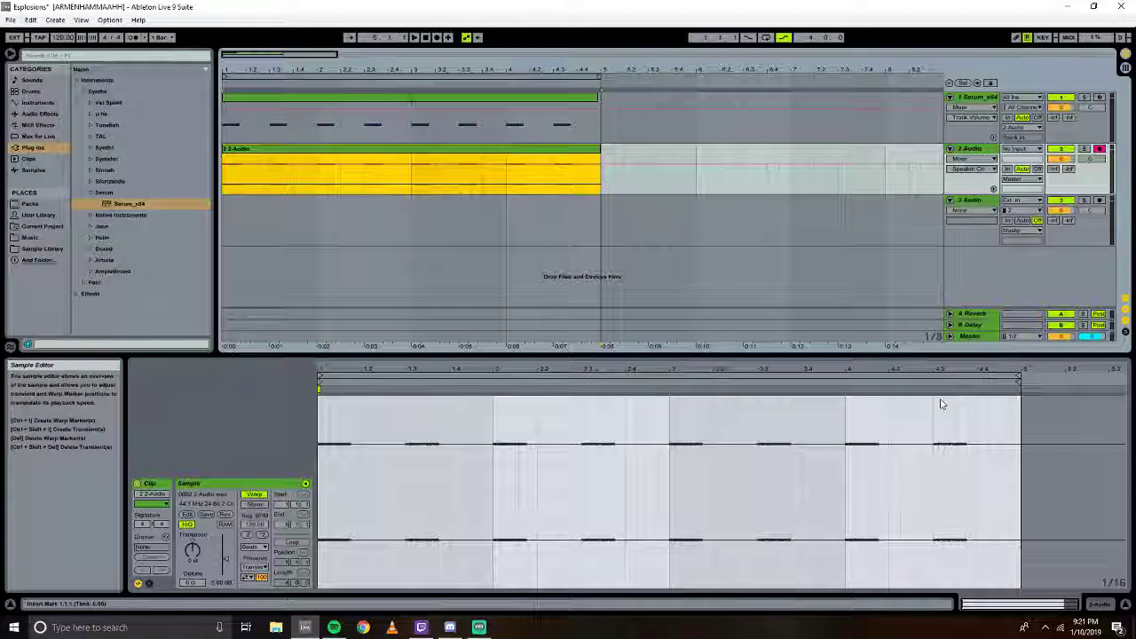
pyautogui.moveTo(225, 558); pyautogui.dragTo(225, 537)
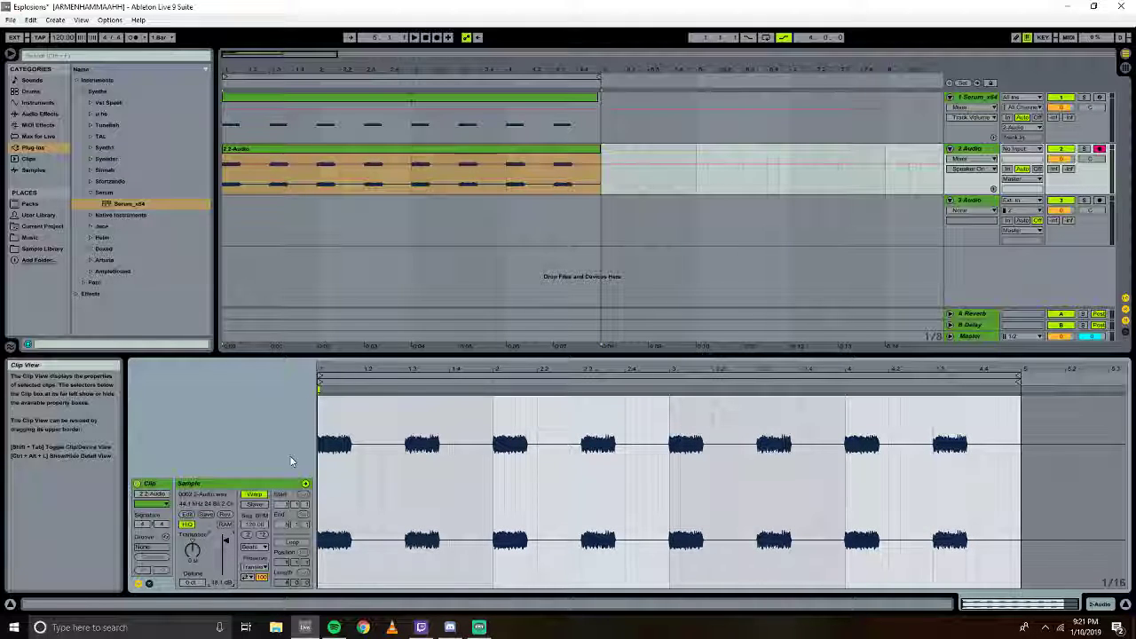
# Move the new recording to start at bar 5 and audition the arrangement with the 2-Audio track disarmed.
pyautogui.click(625, 164)
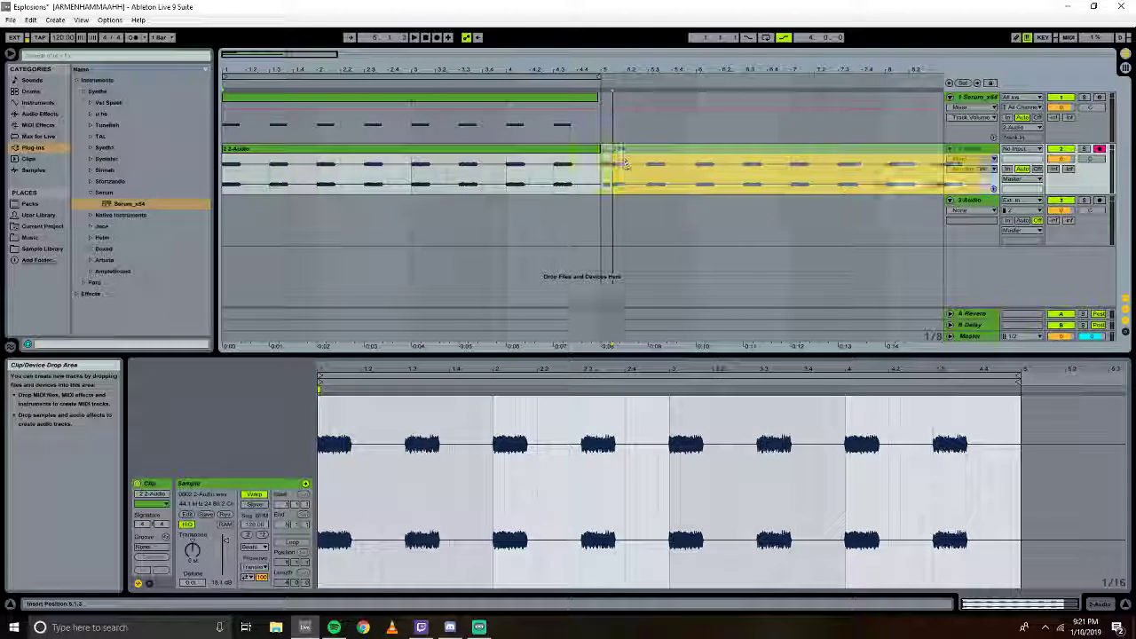
pyautogui.moveTo(625, 164); pyautogui.dragTo(624, 165)
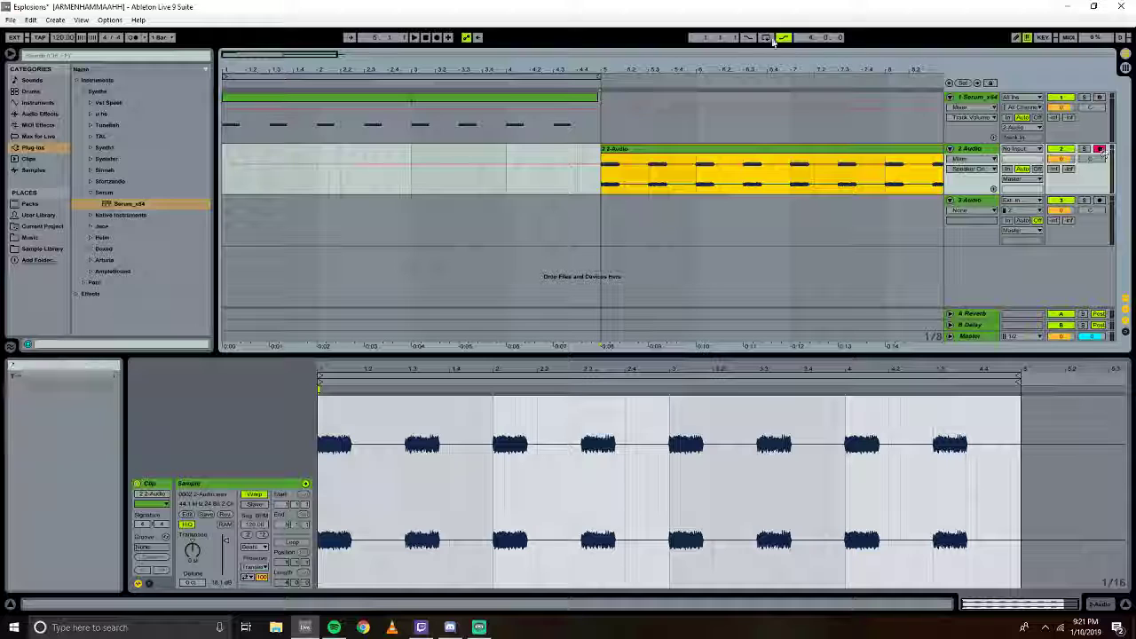
pyautogui.click(427, 39)
pyautogui.press('space')
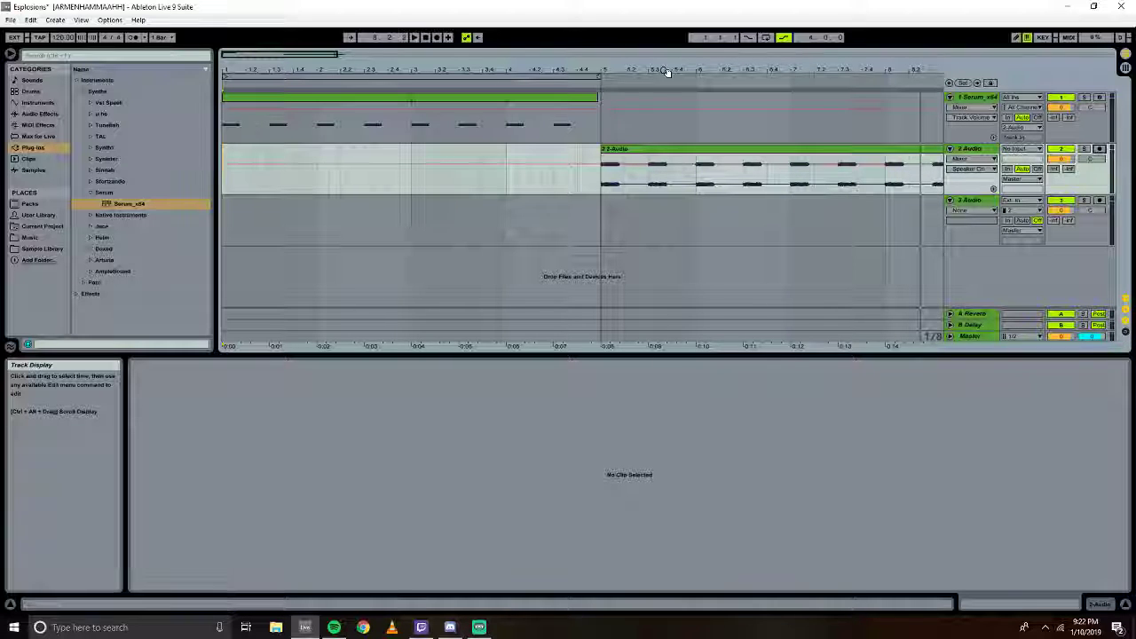
# Examine the gap between the bar 8 gridline and the onset of the recorded sound at sample level.
pyautogui.moveTo(666, 71); pyautogui.dragTo(329, 127)
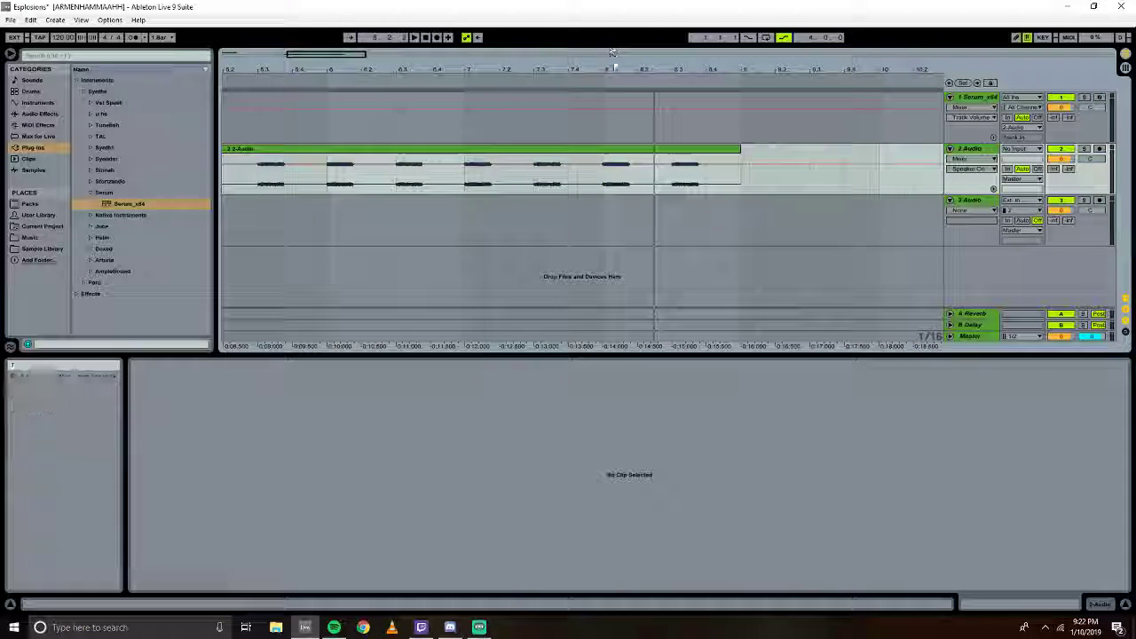
pyautogui.moveTo(619, 68); pyautogui.dragTo(646, 177)
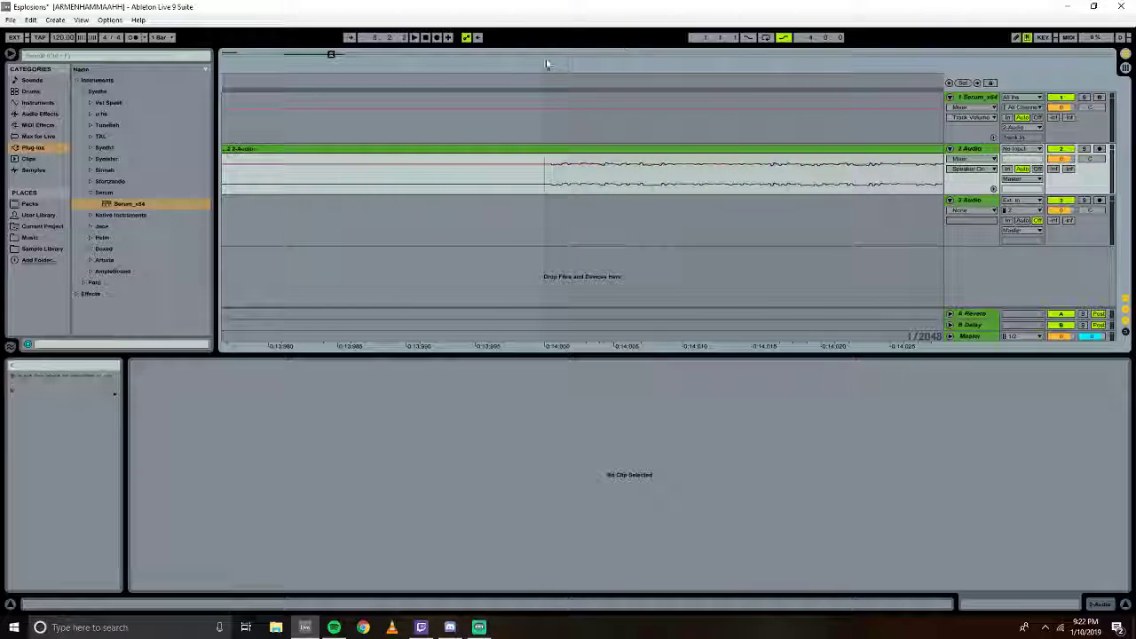
pyautogui.moveTo(548, 64); pyautogui.dragTo(547, 93)
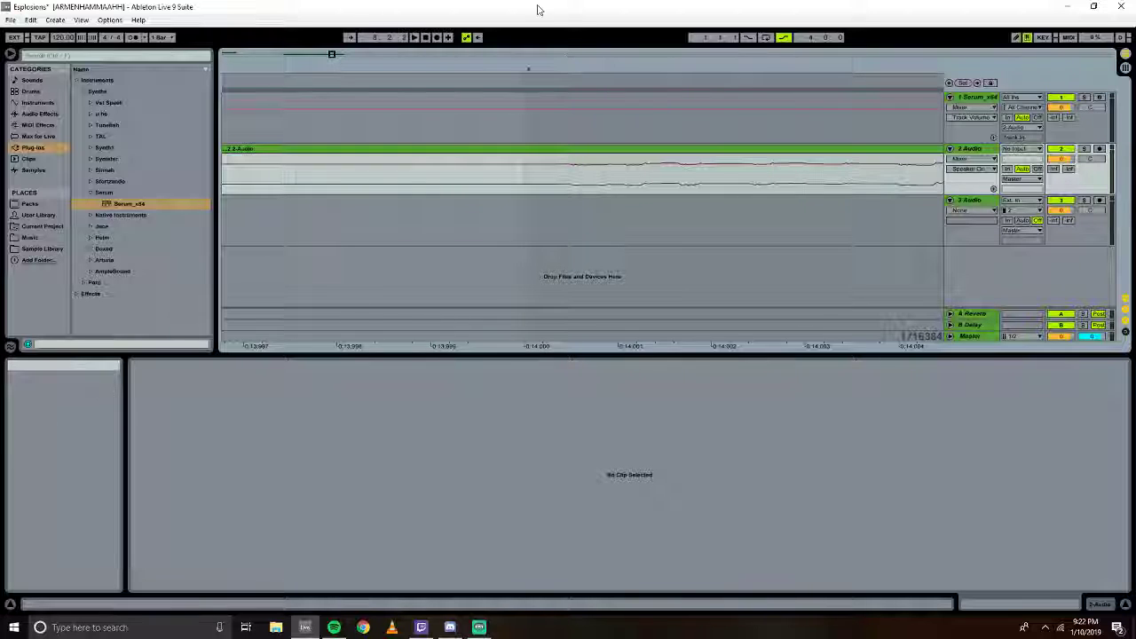
pyautogui.moveTo(525, 336); pyautogui.dragTo(569, 340)
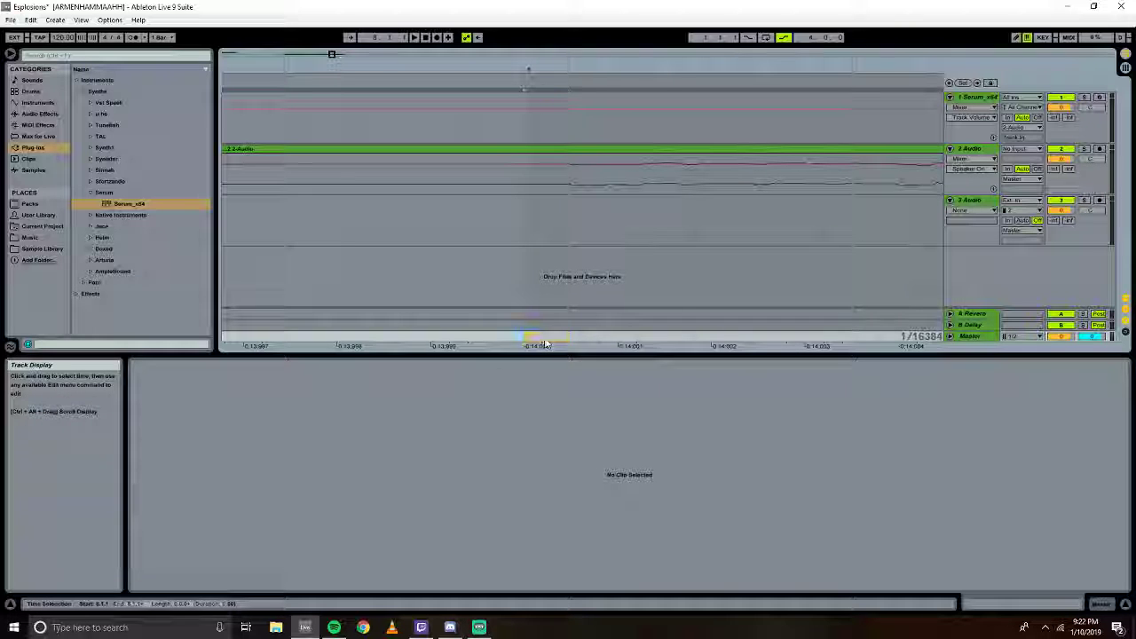
pyautogui.moveTo(525, 342); pyautogui.dragTo(568, 356)
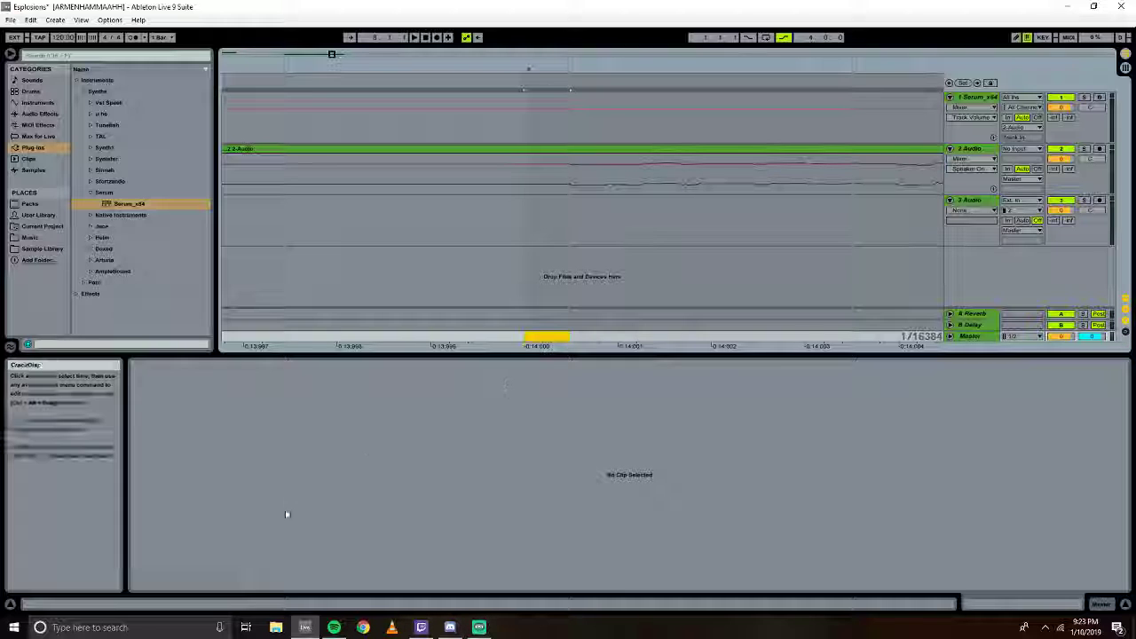
pyautogui.moveTo(520, 75); pyautogui.dragTo(425, 40)
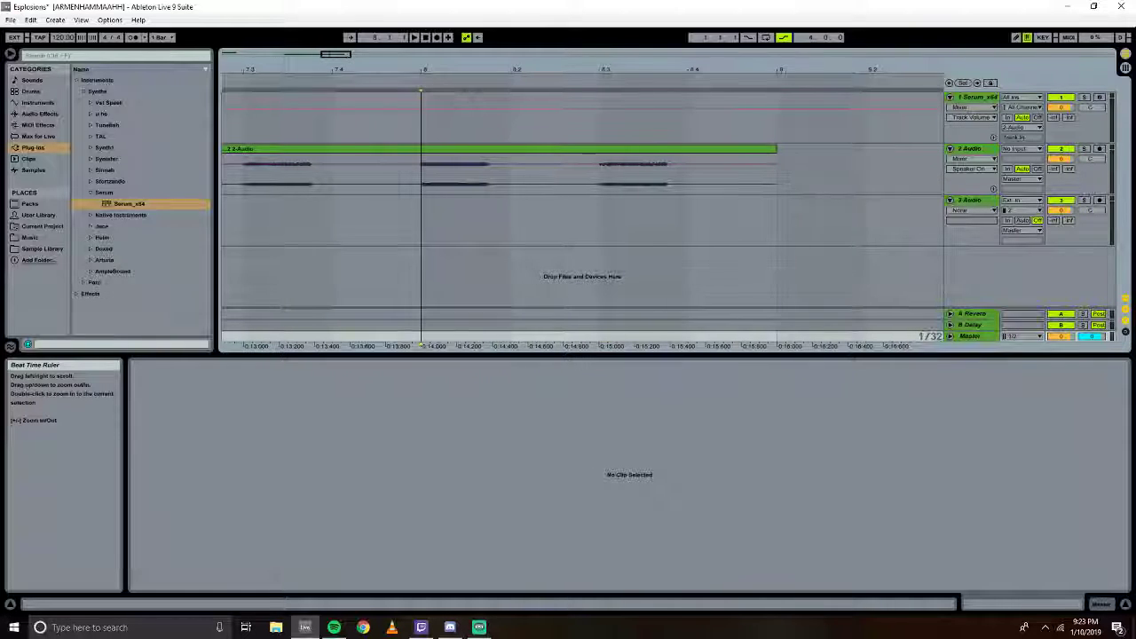
# Split the recorded clip around the noise hit between 8.1.1 and 8.2.1.
pyautogui.click(421, 161)
pyautogui.moveTo(421, 161); pyautogui.dragTo(473, 154)
pyautogui.rightClick(474, 154)
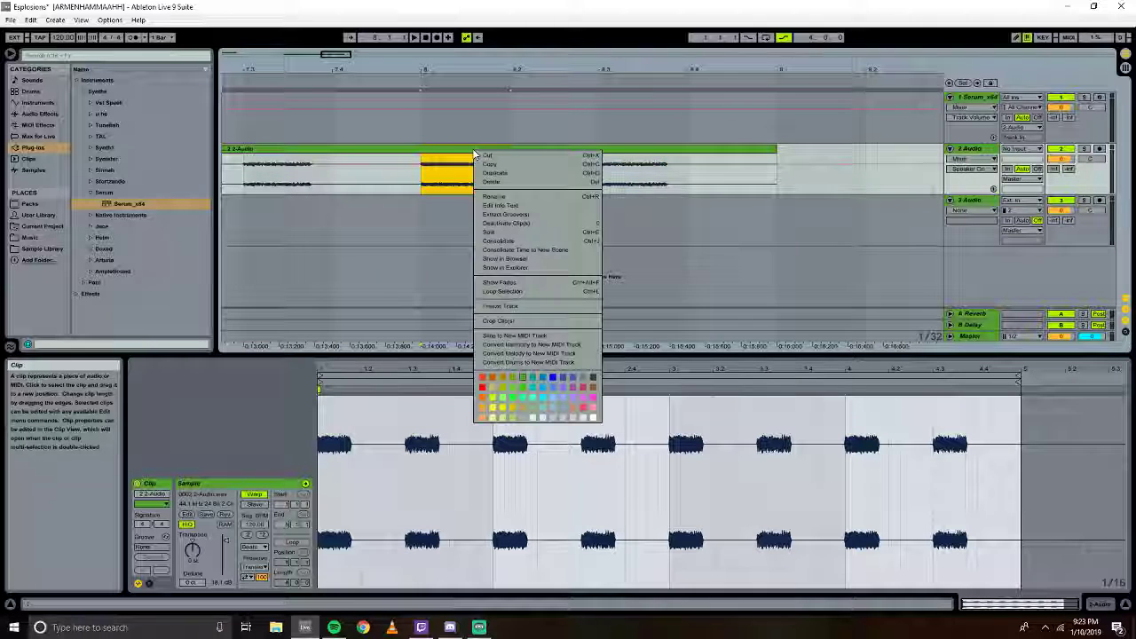
pyautogui.click(494, 233)
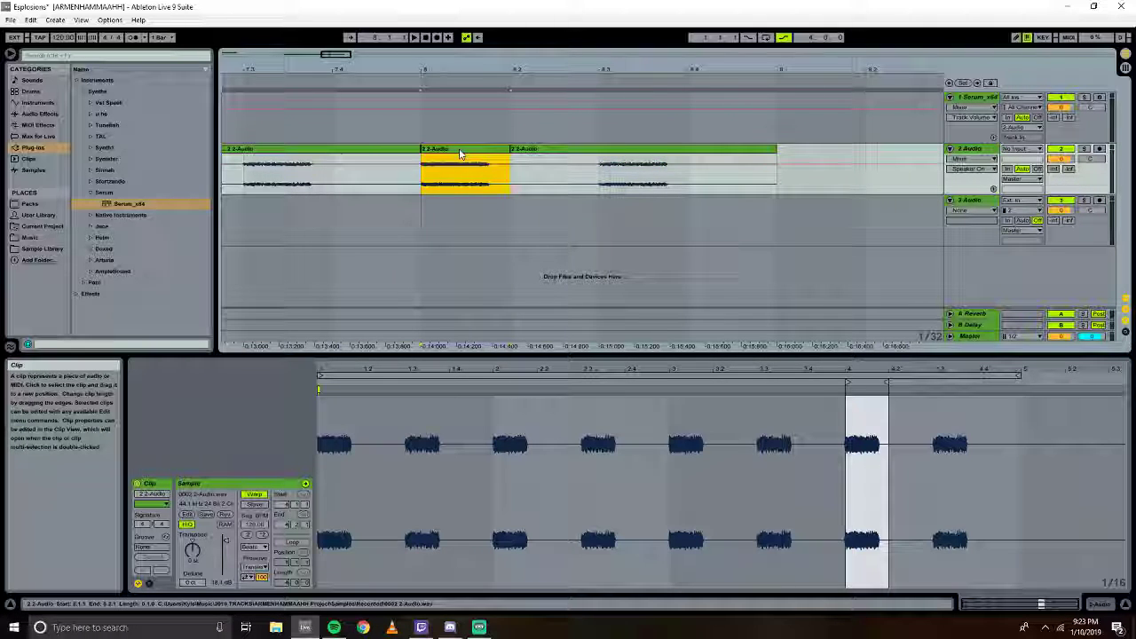
# Move the split noise hit to the 3-Audio track at 8.2.1 and consolidate it into its own sample.
pyautogui.moveTo(460, 154); pyautogui.dragTo(551, 206)
pyautogui.rightClick(551, 206)
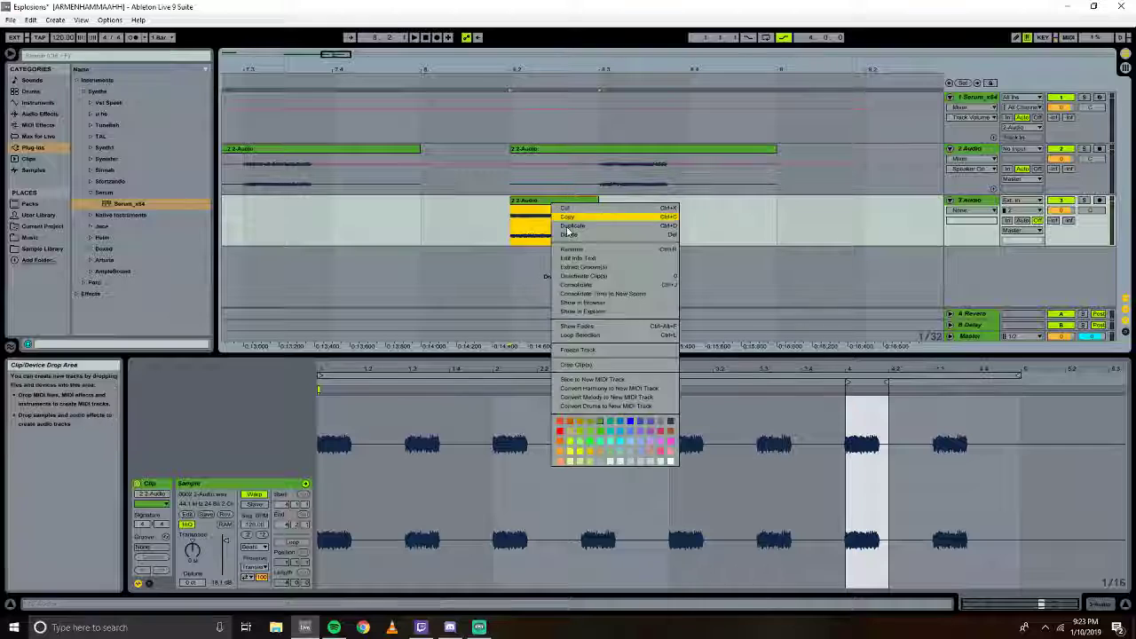
pyautogui.click(567, 274)
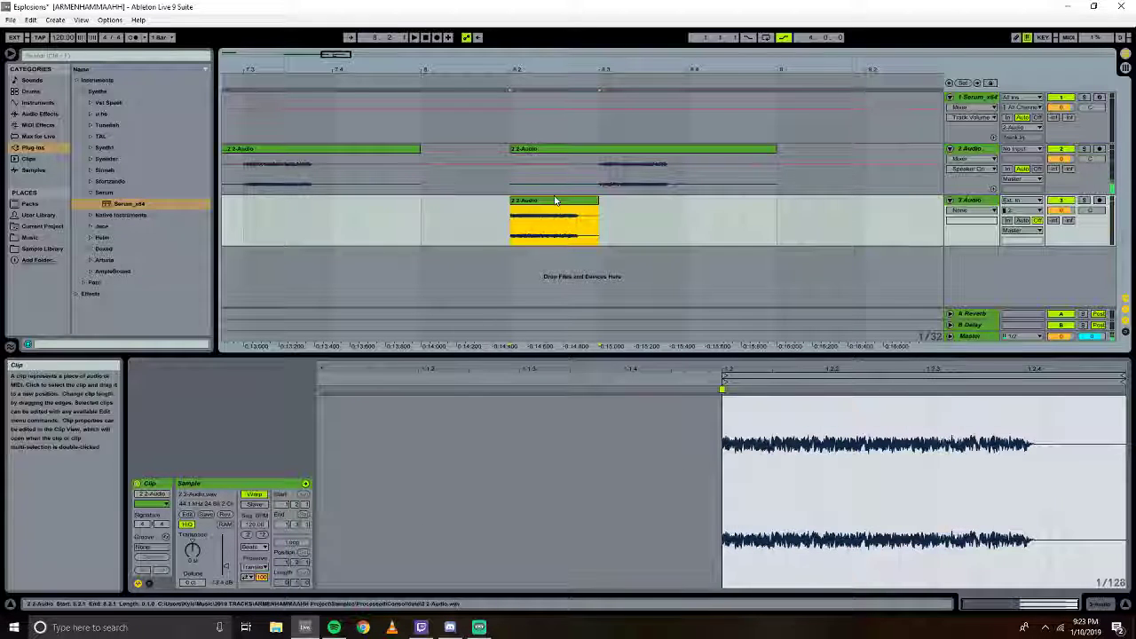
# Rename the consolidated clip on the 3-Audio track as "Xplosion 1".
pyautogui.rightClick(556, 203)
pyautogui.click(591, 248)
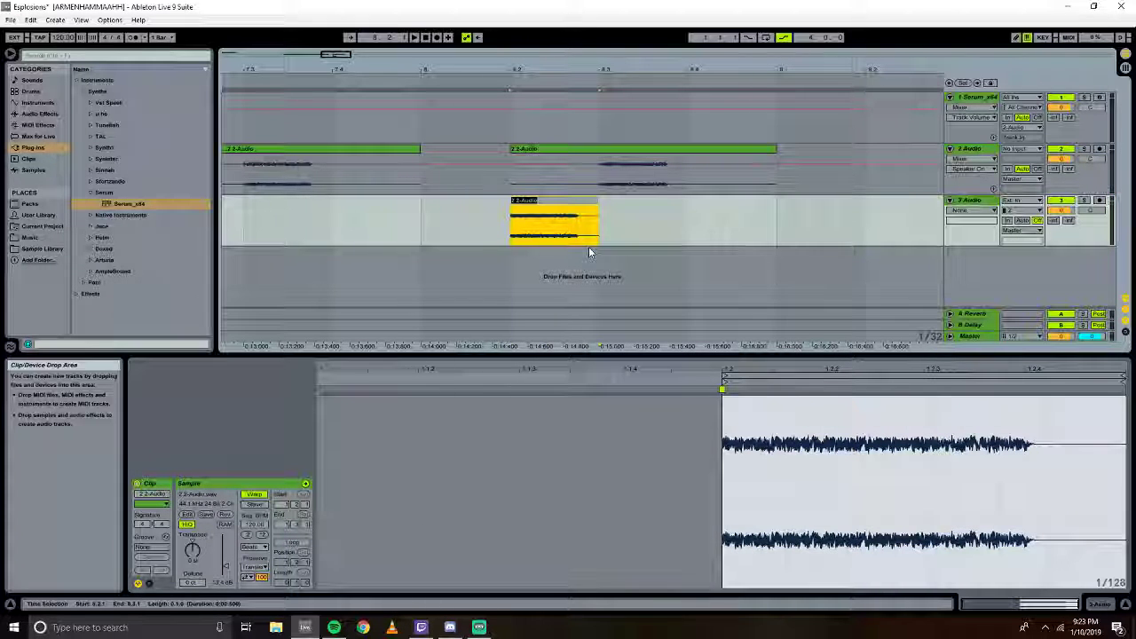
pyautogui.write('x')
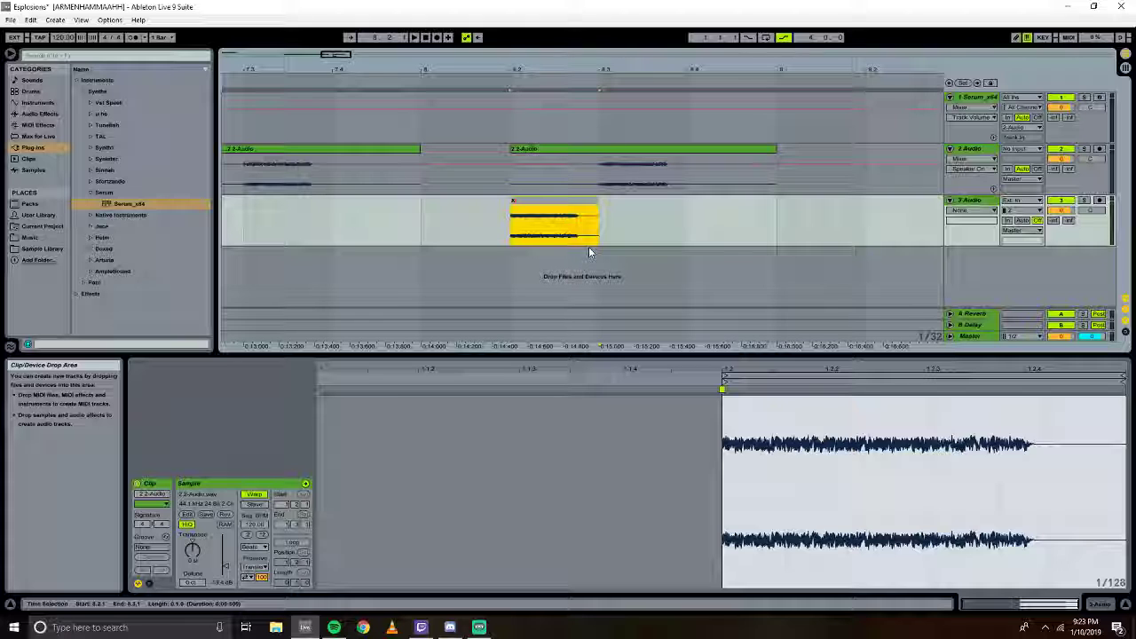
pyautogui.write('plos')
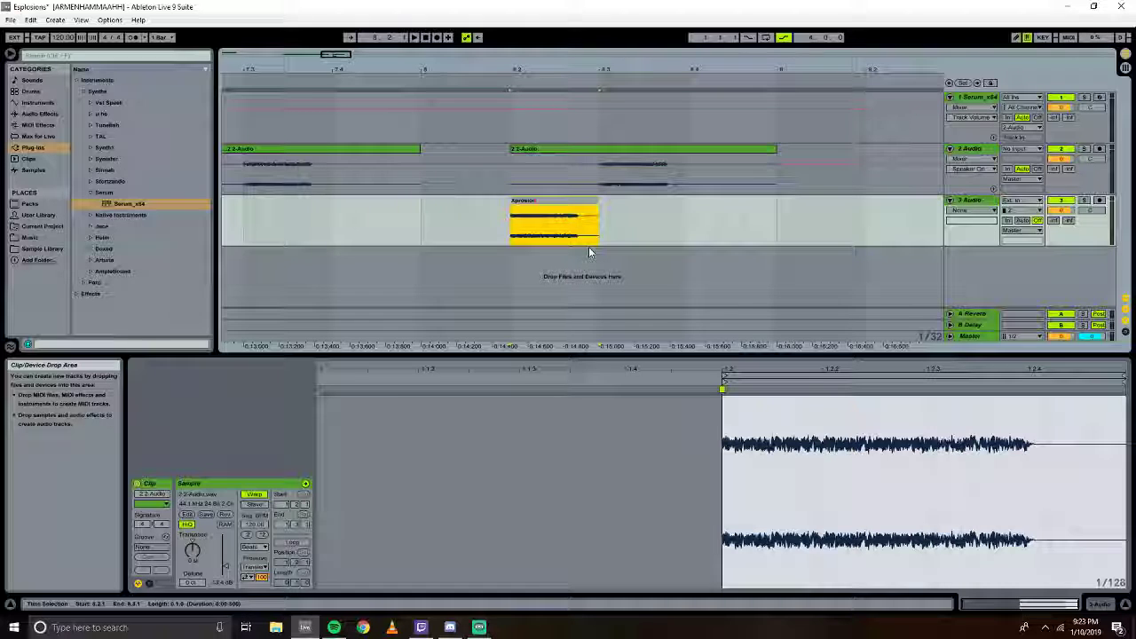
pyautogui.write('ion')
pyautogui.press('Return')
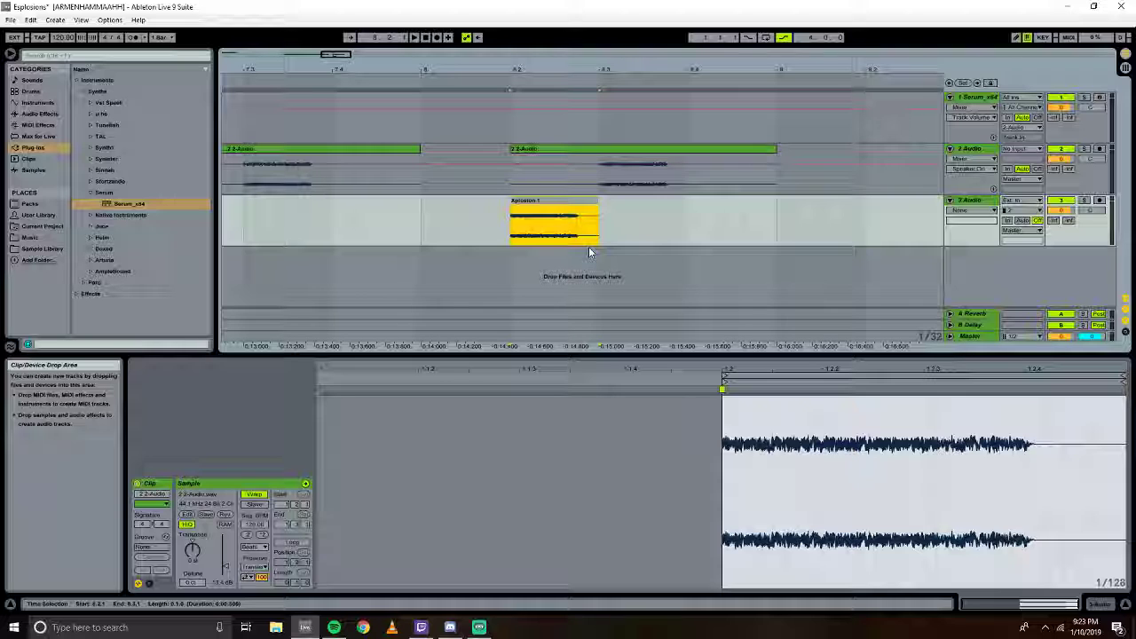
pyautogui.click(588, 245)
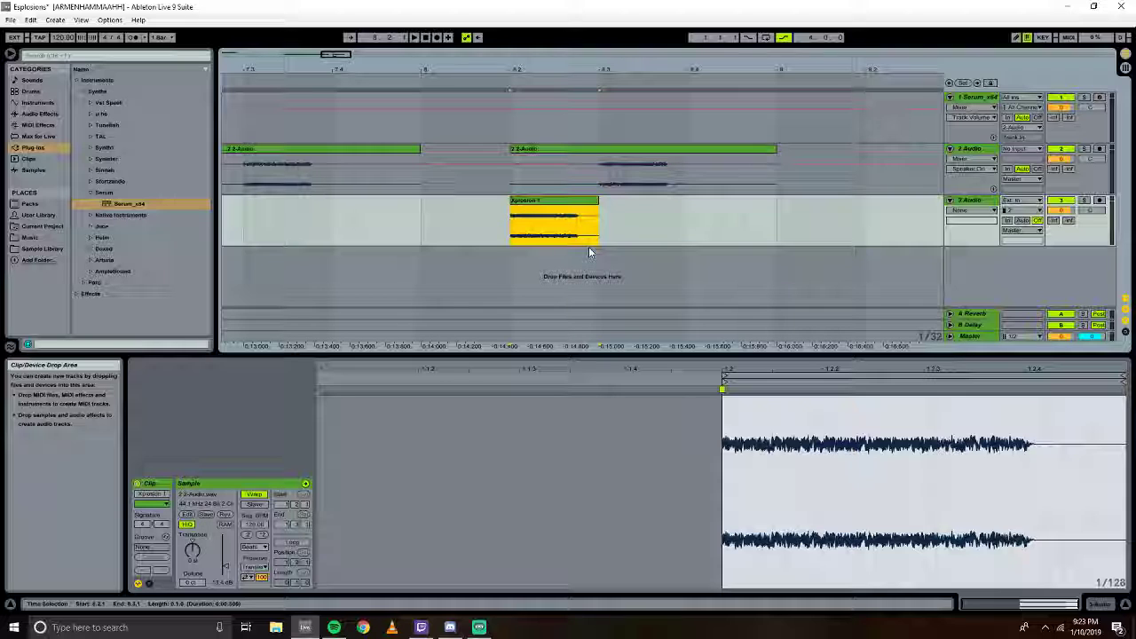
# Split the recorded clip on the 2-Audio track around the noise hit between 8.3.1 and 8.4.1.
pyautogui.click(599, 161)
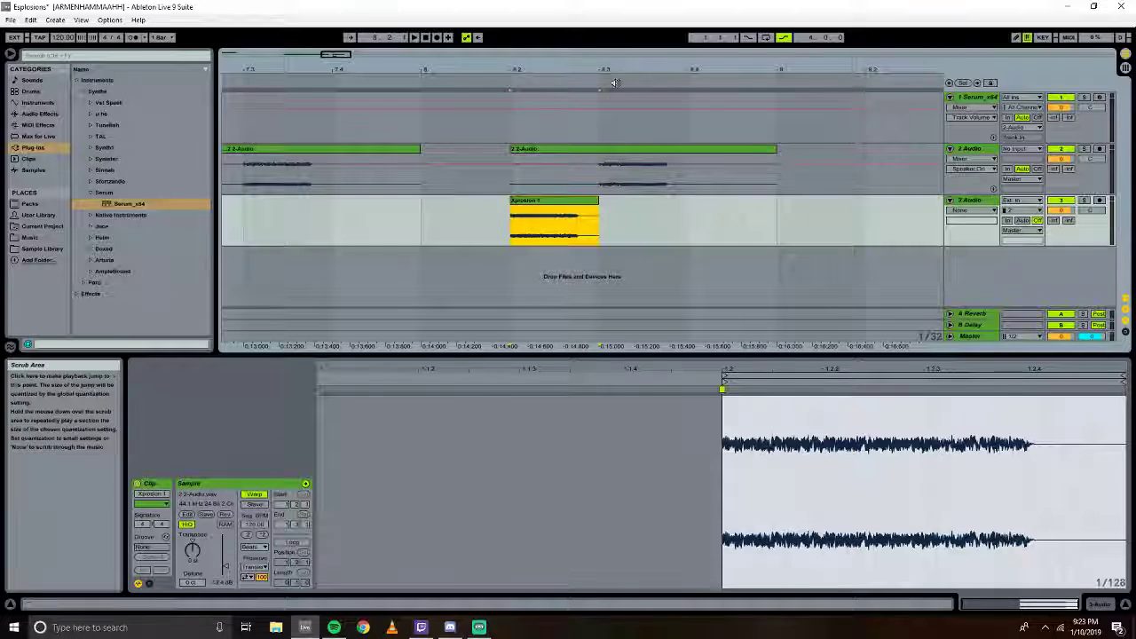
pyautogui.moveTo(600, 161); pyautogui.dragTo(677, 167)
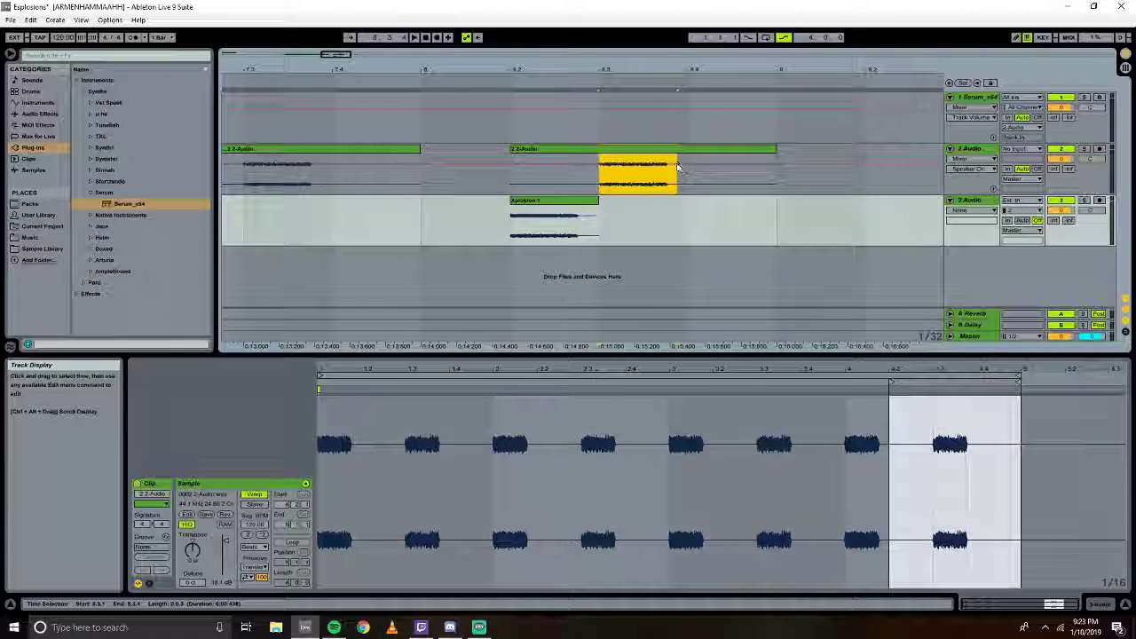
pyautogui.rightClick(657, 153)
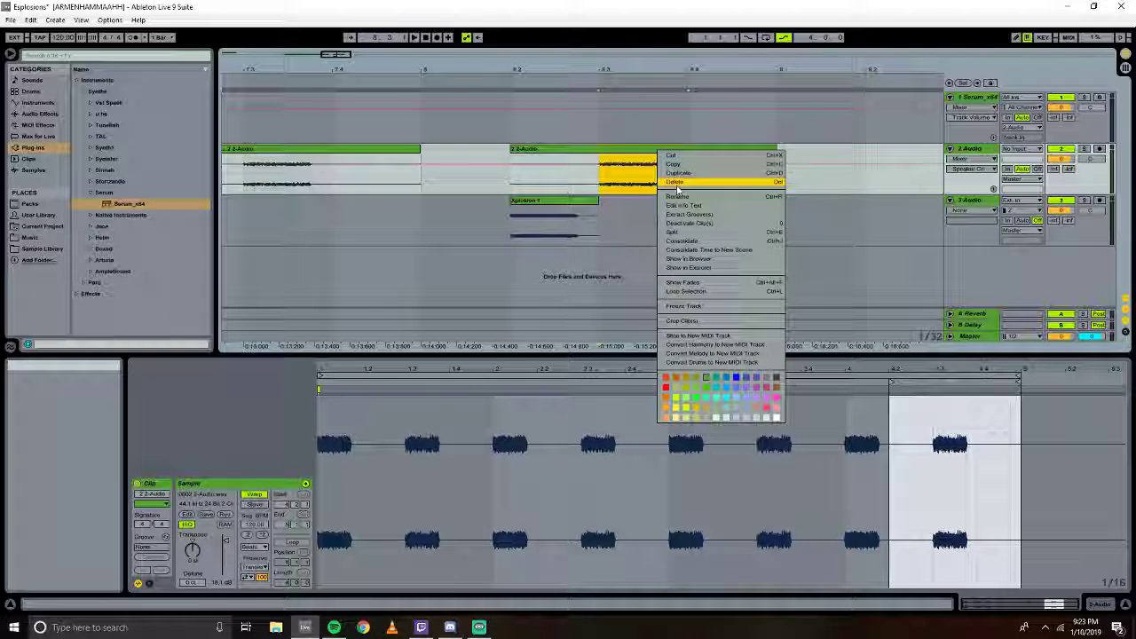
pyautogui.click(675, 231)
pyautogui.rightClick(618, 153)
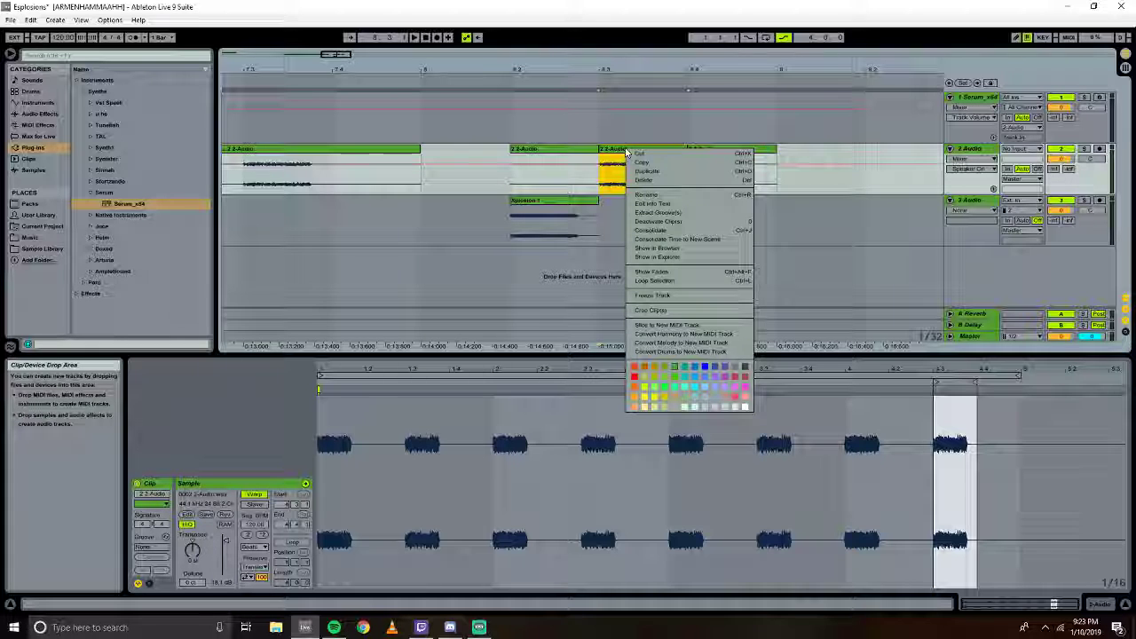
pyautogui.click(619, 152)
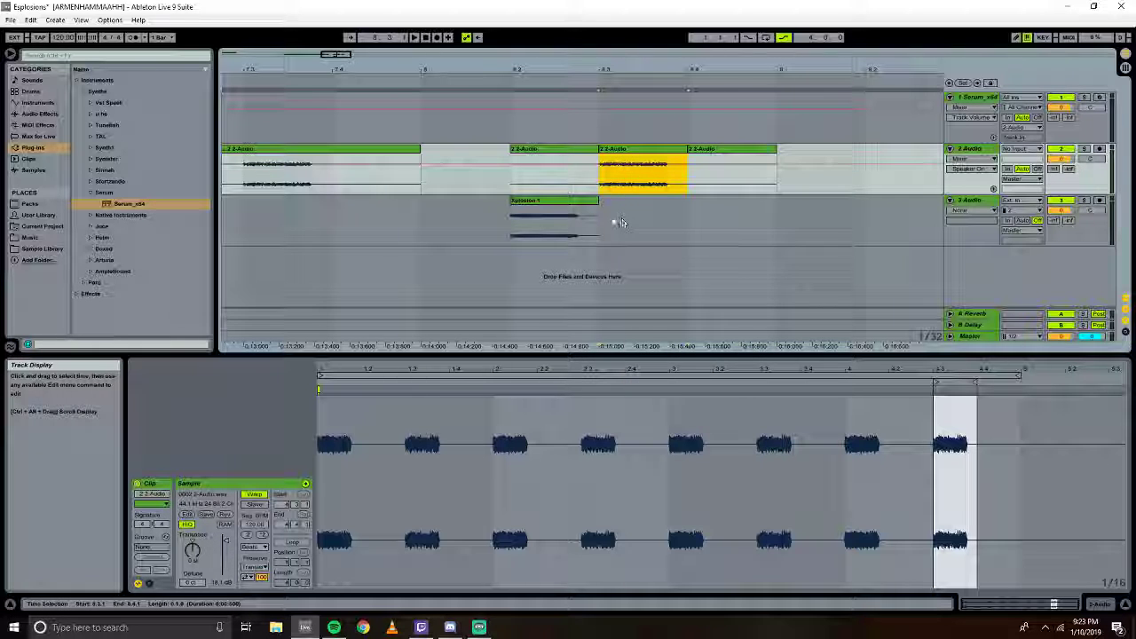
# Move the split noise hit down to the 3-Audio track at 8.3.1 and consolidate it into its own sample.
pyautogui.moveTo(618, 173); pyautogui.dragTo(621, 209)
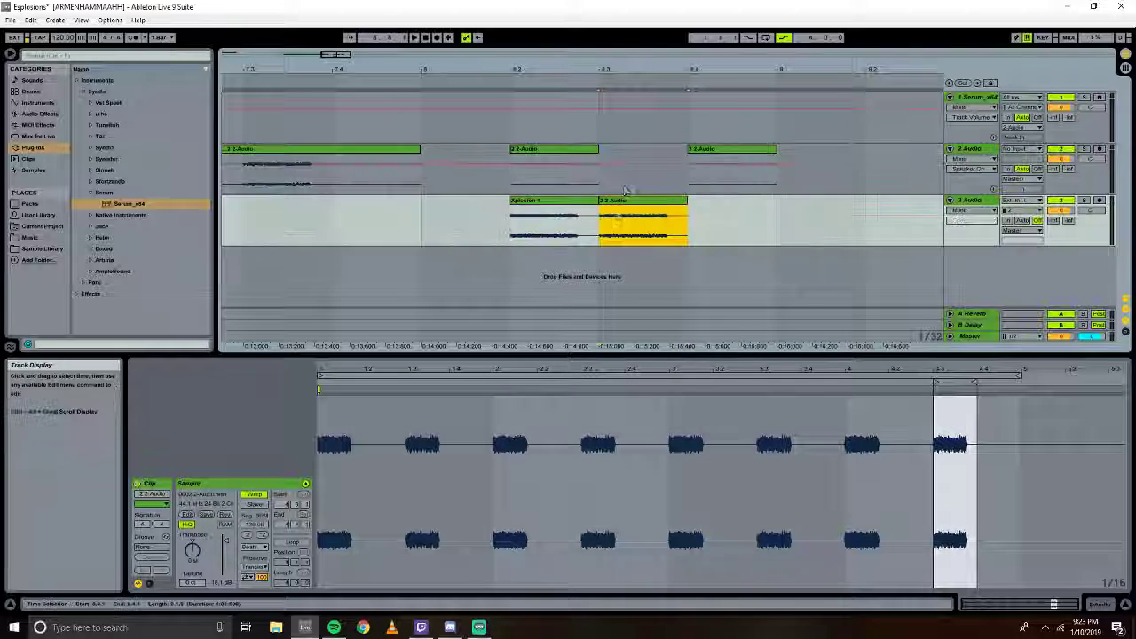
pyautogui.rightClick(621, 206)
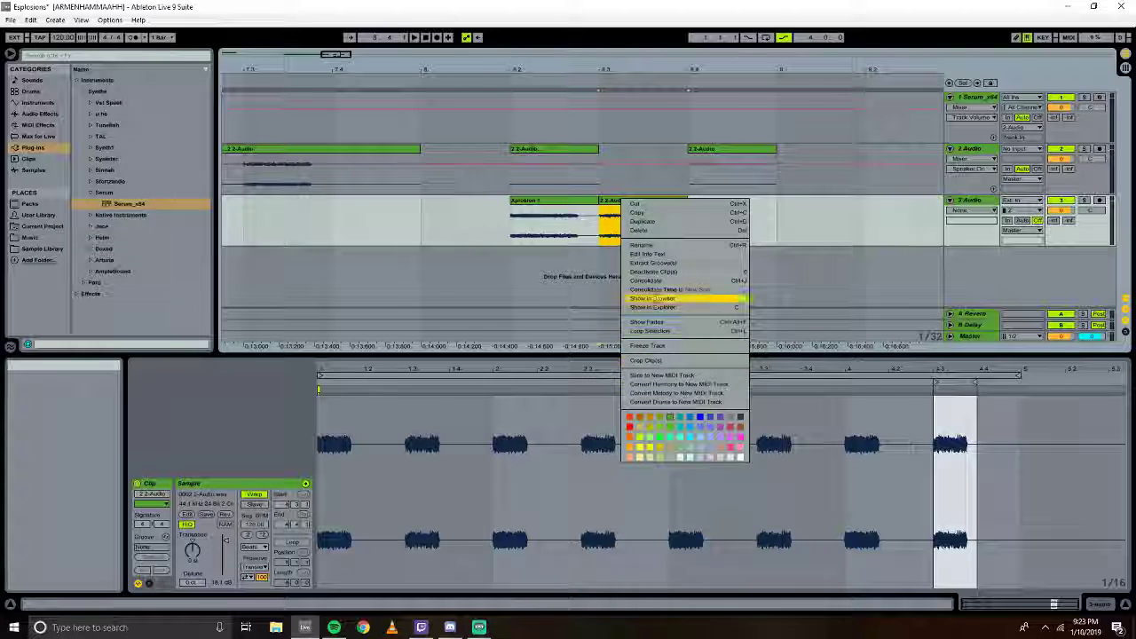
pyautogui.click(655, 280)
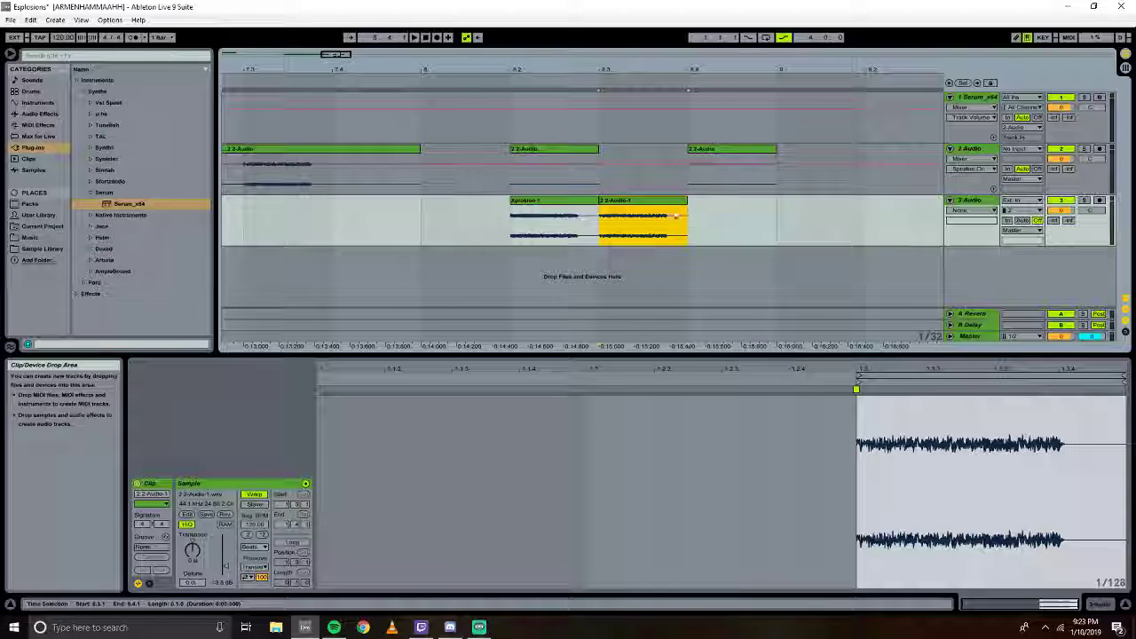
# Rename the newly consolidated clip on the 3-Audio track as "Xplosion 2".
pyautogui.rightClick(620, 207)
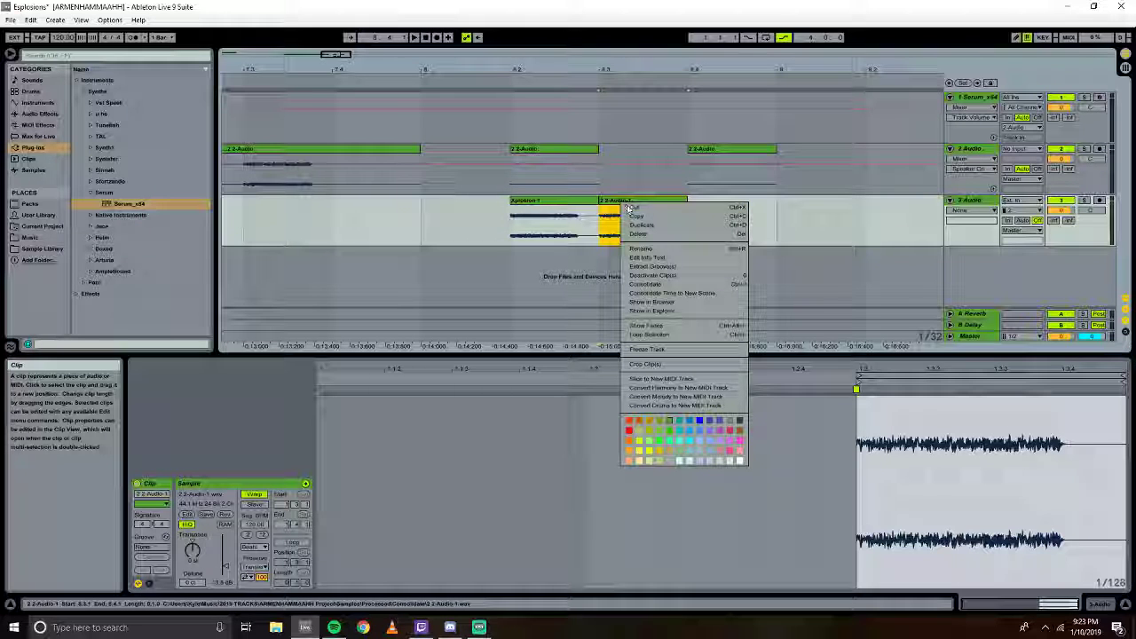
pyautogui.click(620, 201)
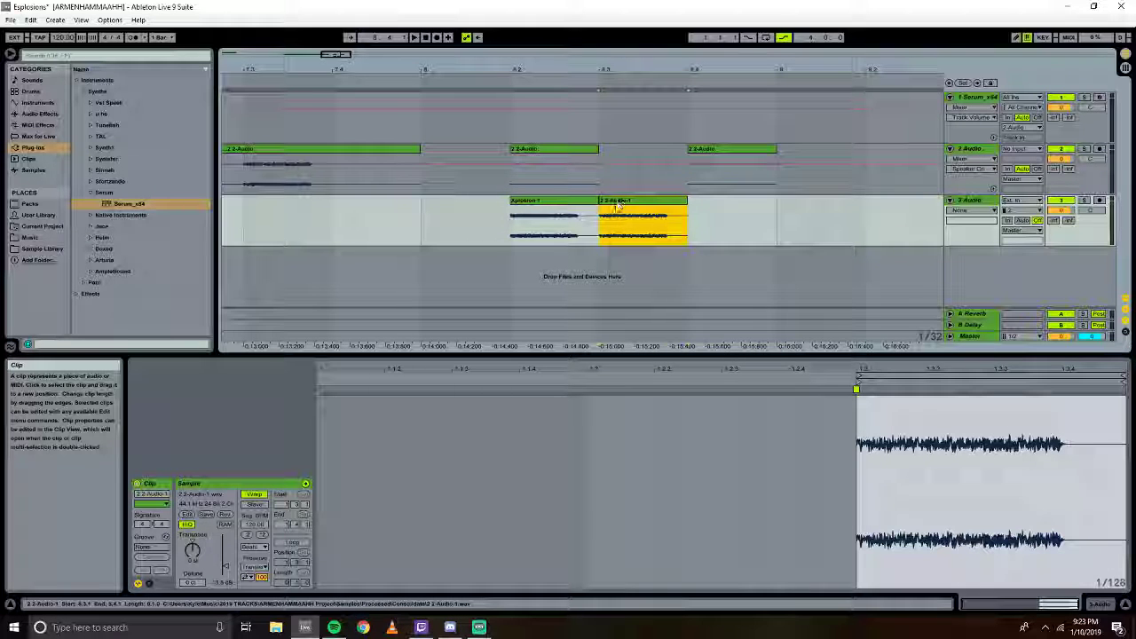
pyautogui.rightClick(618, 205)
pyautogui.click(637, 252)
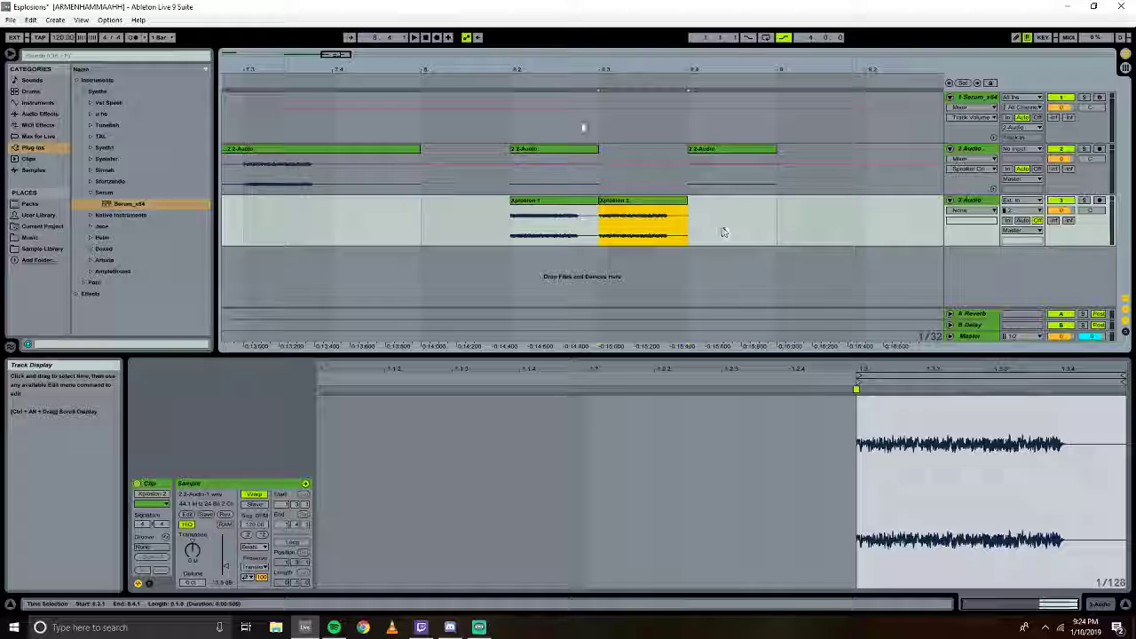
# Shift the Xplosion 2 clip to 8.4.1 and clear the leftover recorded clips from the 2-Audio track.
pyautogui.click(500, 77)
pyautogui.press('space')
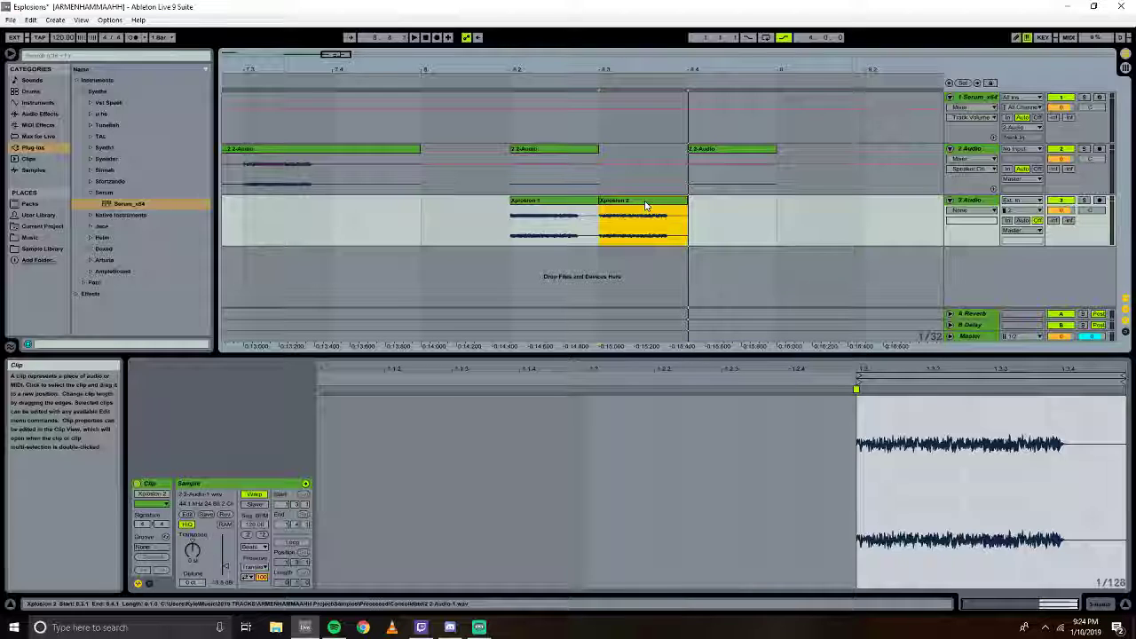
pyautogui.moveTo(645, 206); pyautogui.dragTo(734, 208)
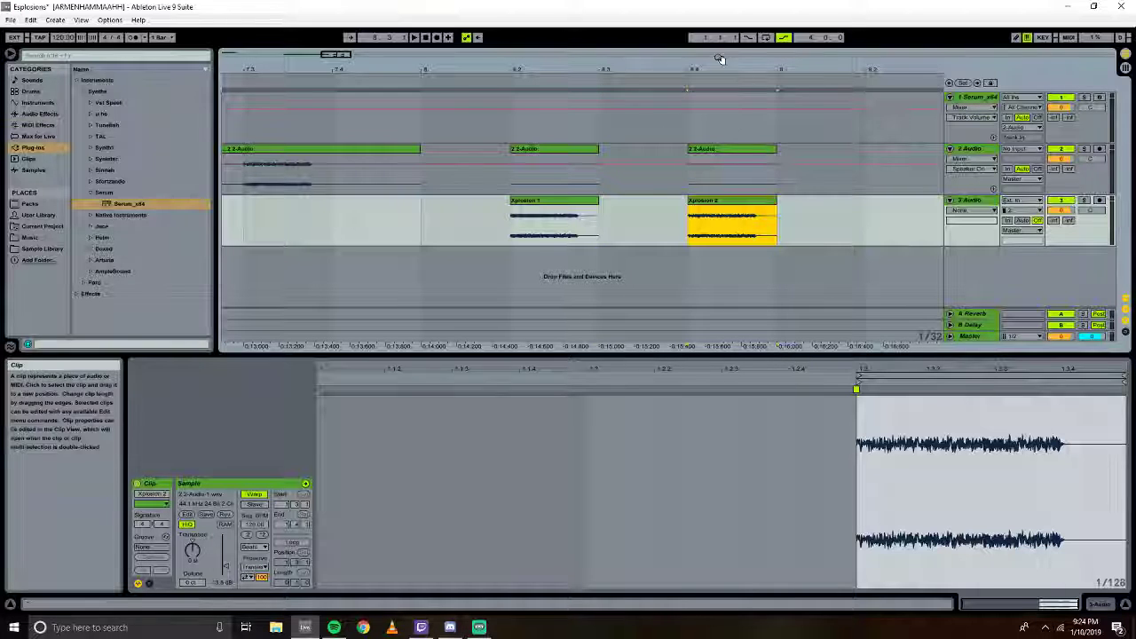
pyautogui.moveTo(719, 62); pyautogui.dragTo(717, 9)
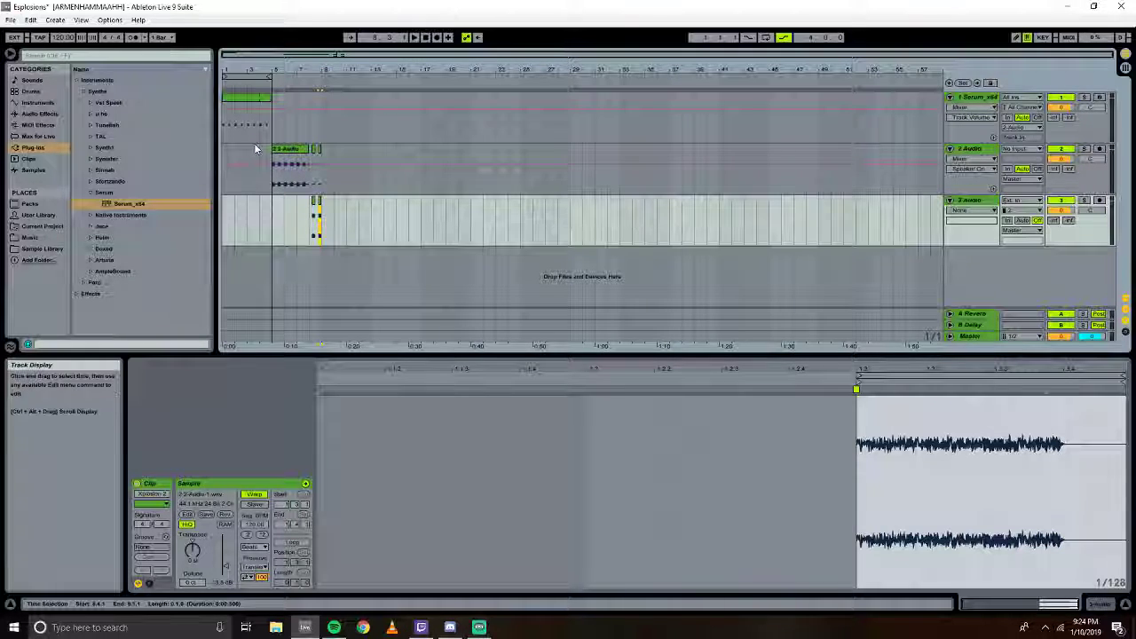
pyautogui.moveTo(272, 148); pyautogui.dragTo(358, 137)
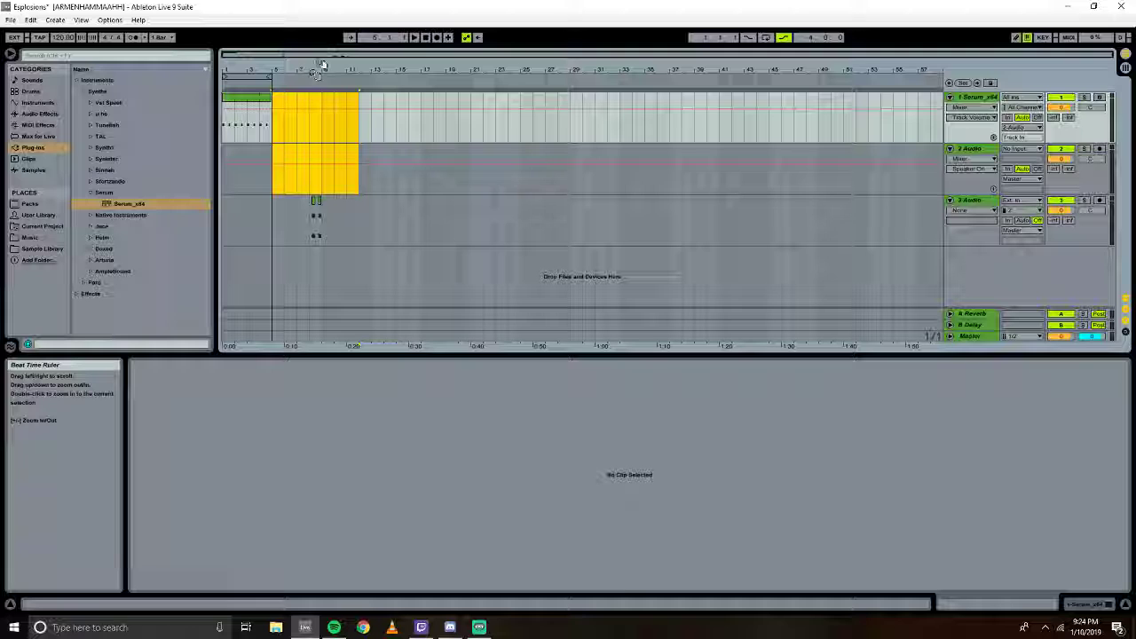
# Arm the 2-Audio track for recording and play the arrangement from bar 1 with looping on and punch-out off.
pyautogui.click(227, 80)
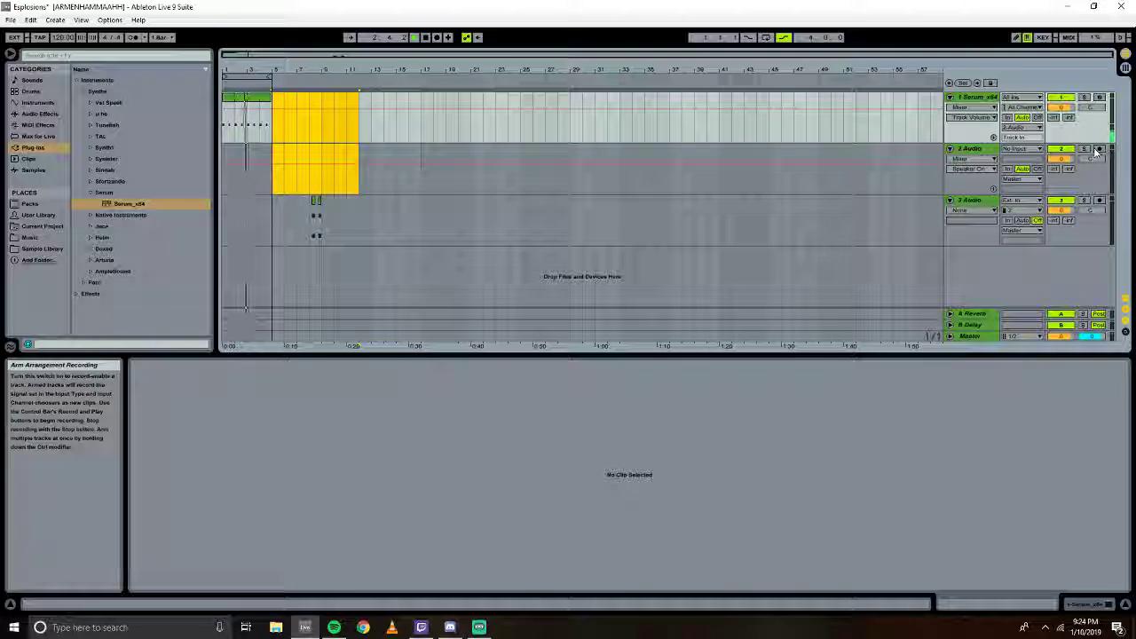
pyautogui.click(818, 160)
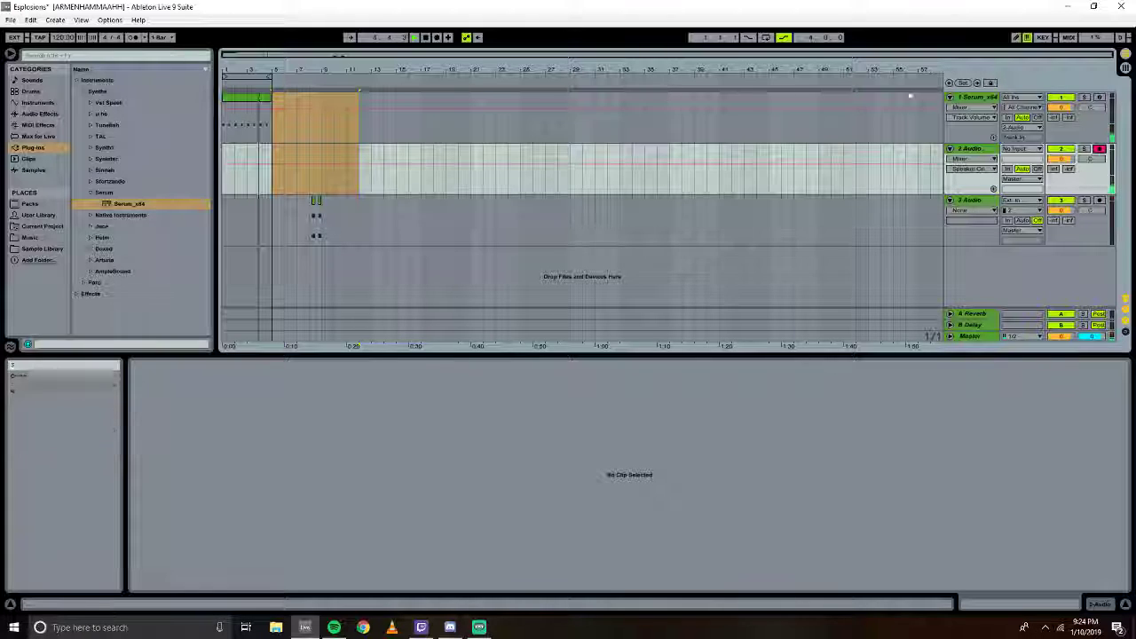
pyautogui.click(1125, 67)
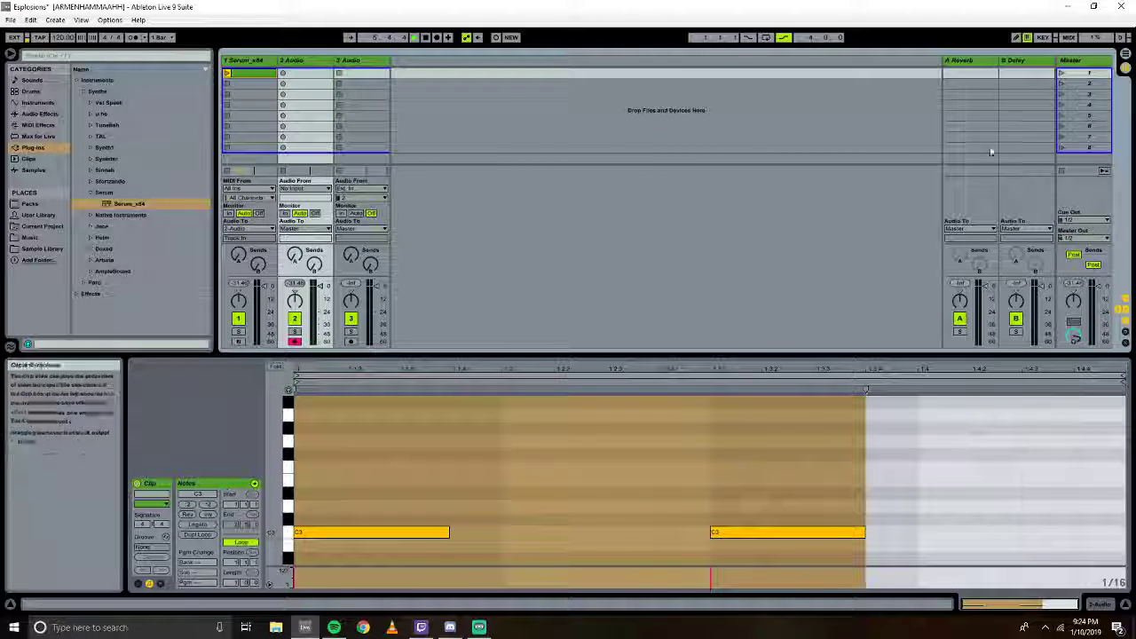
pyautogui.click(1124, 55)
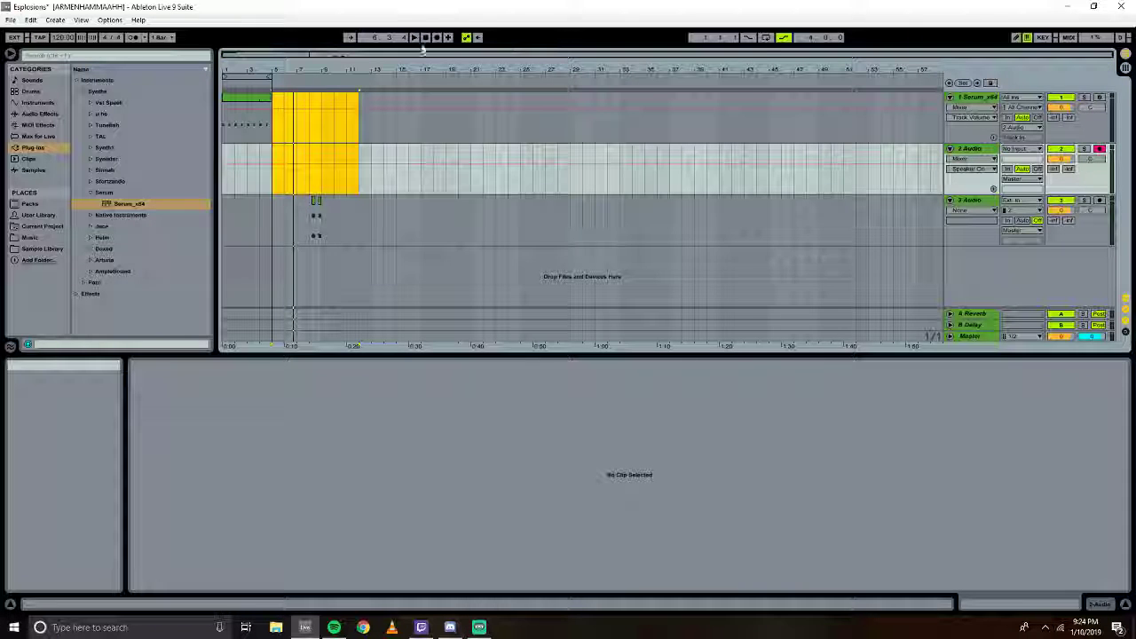
pyautogui.click(767, 38)
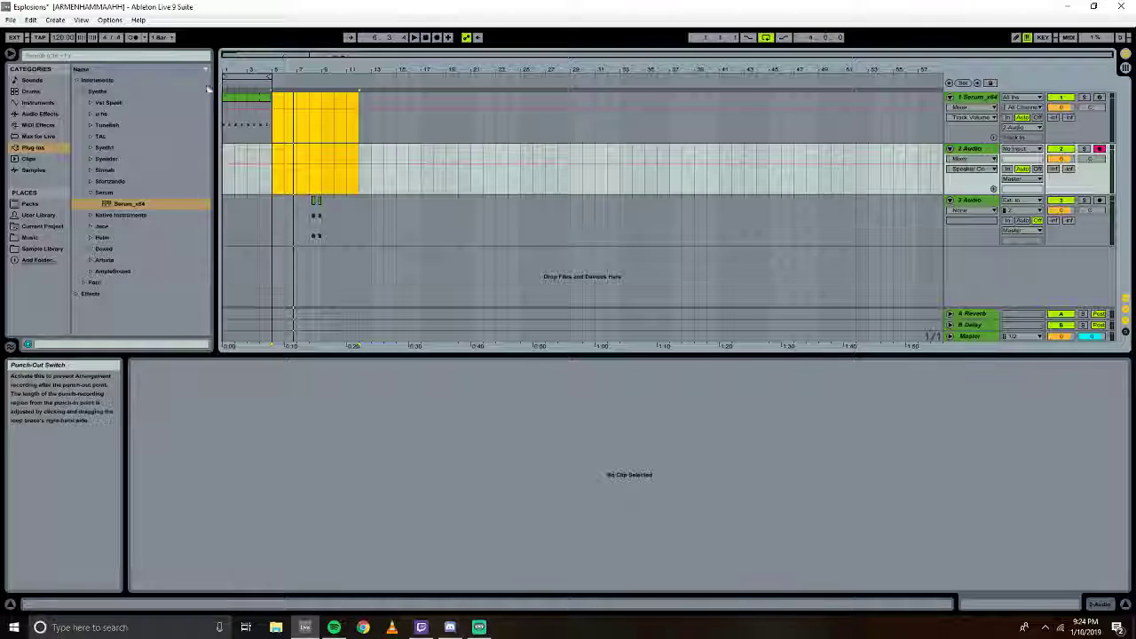
pyautogui.click(424, 38)
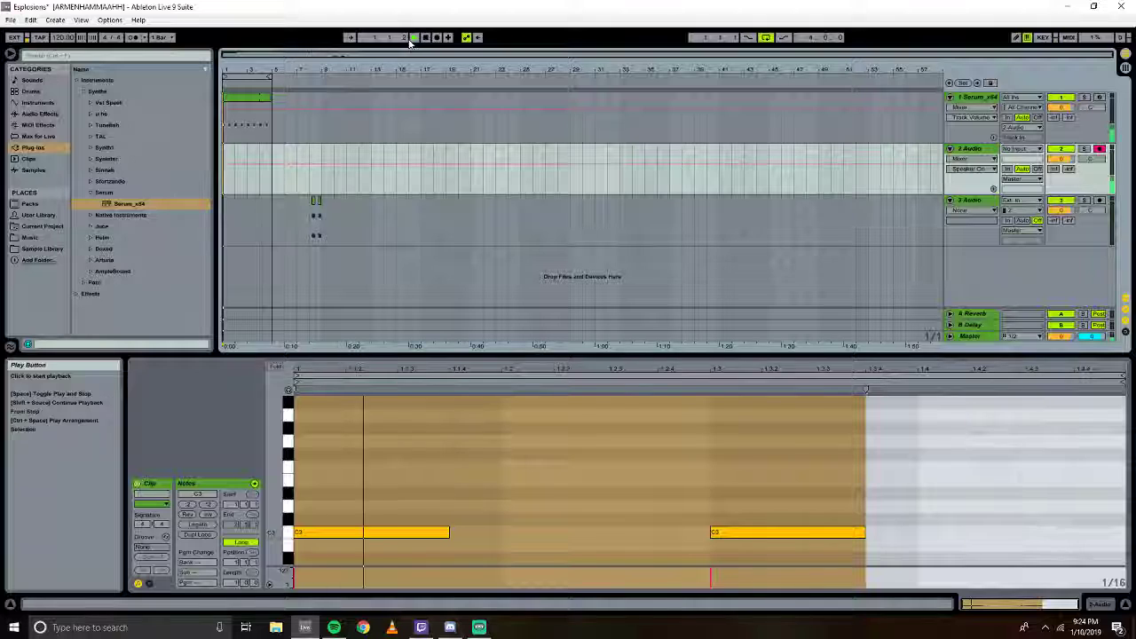
pyautogui.click(411, 40)
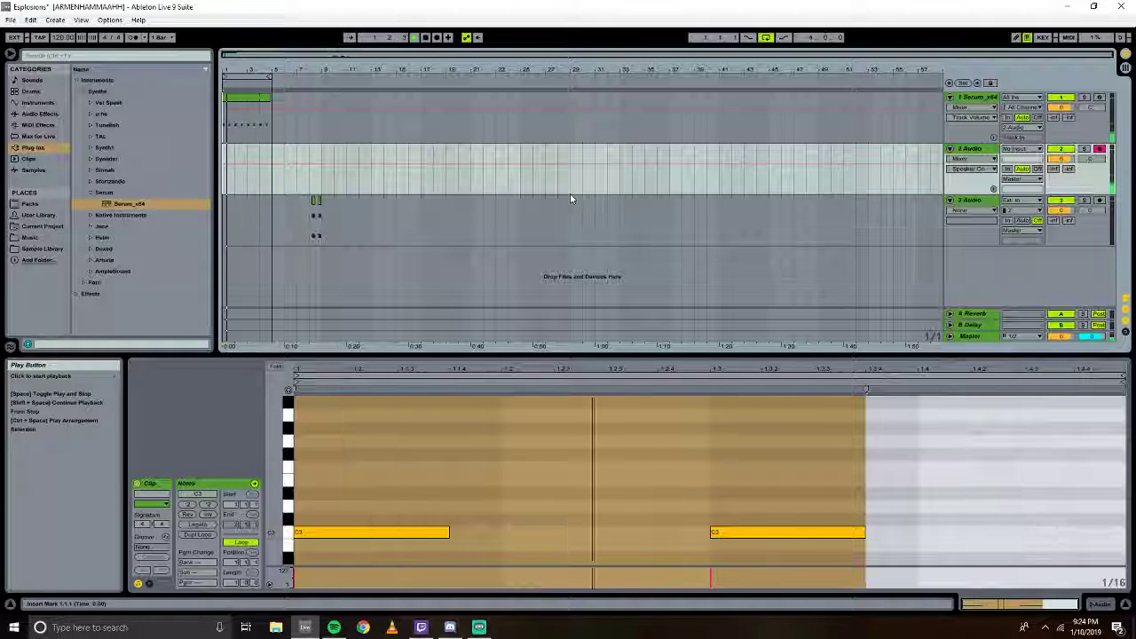
# Open the Serum synth window from the Serum_x64 track and place it beside the Session View mixer meters.
pyautogui.click(1007, 104)
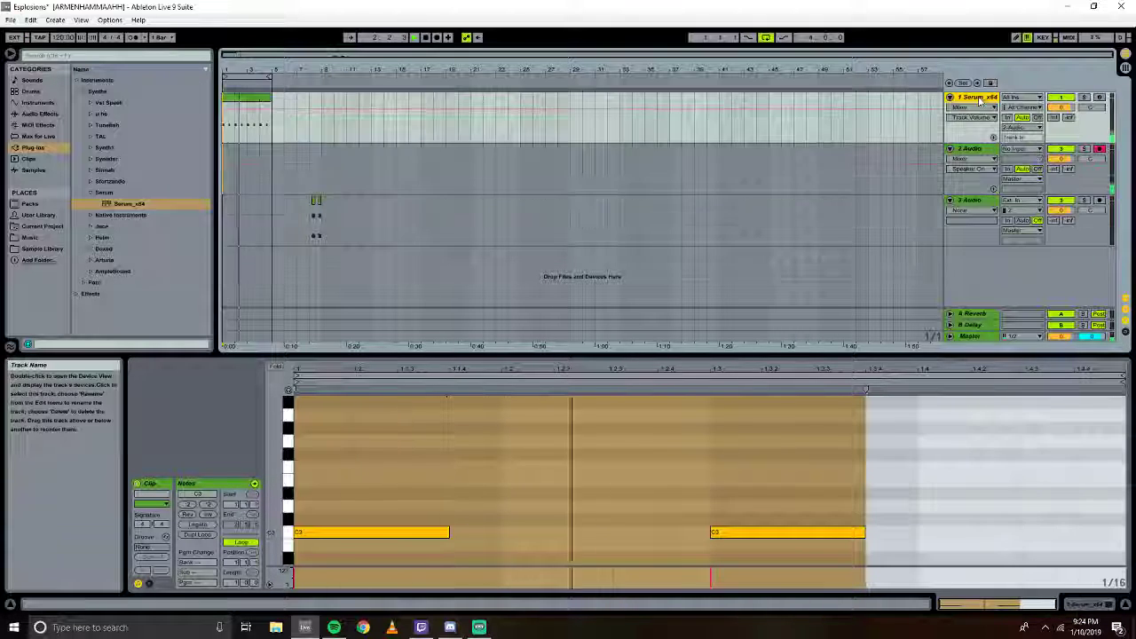
pyautogui.click(1074, 606)
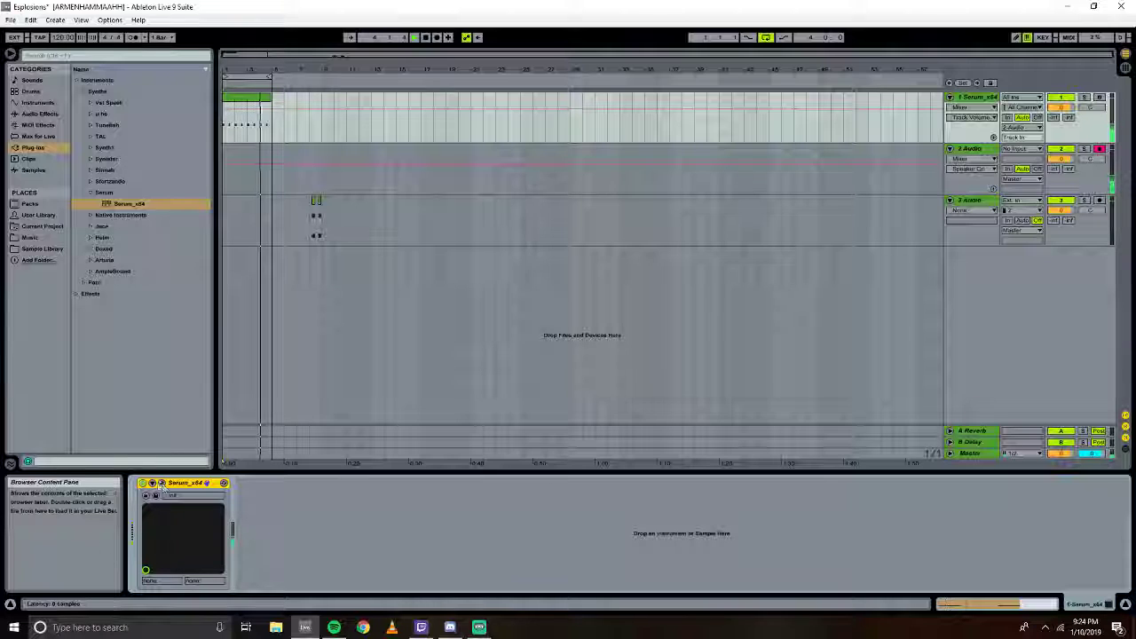
pyautogui.click(162, 483)
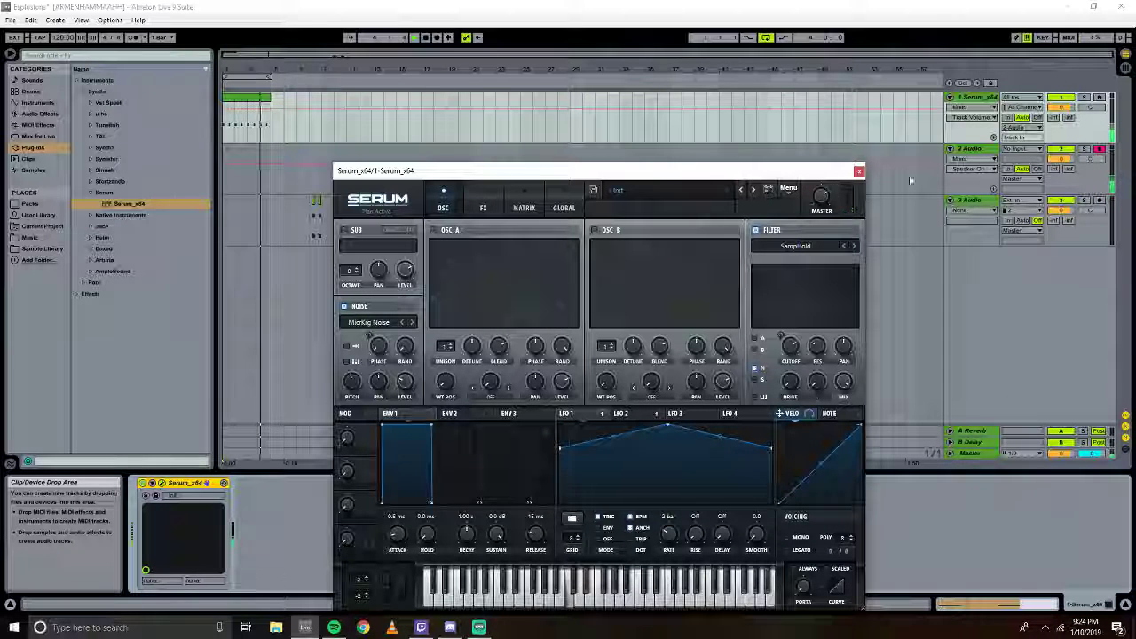
pyautogui.click(820, 203)
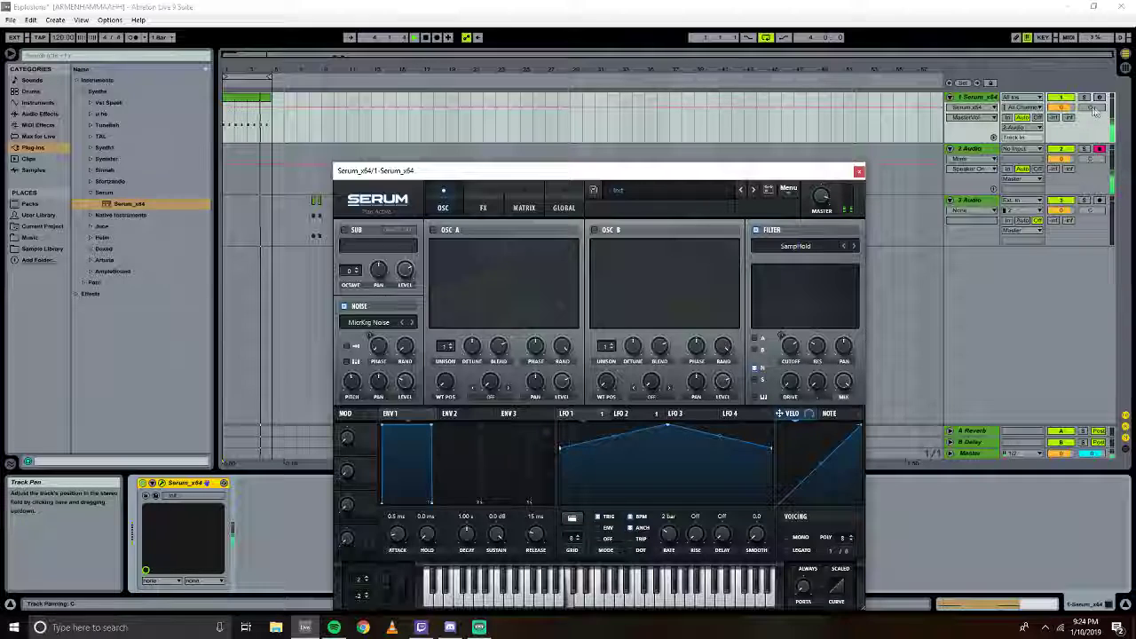
pyautogui.click(1128, 68)
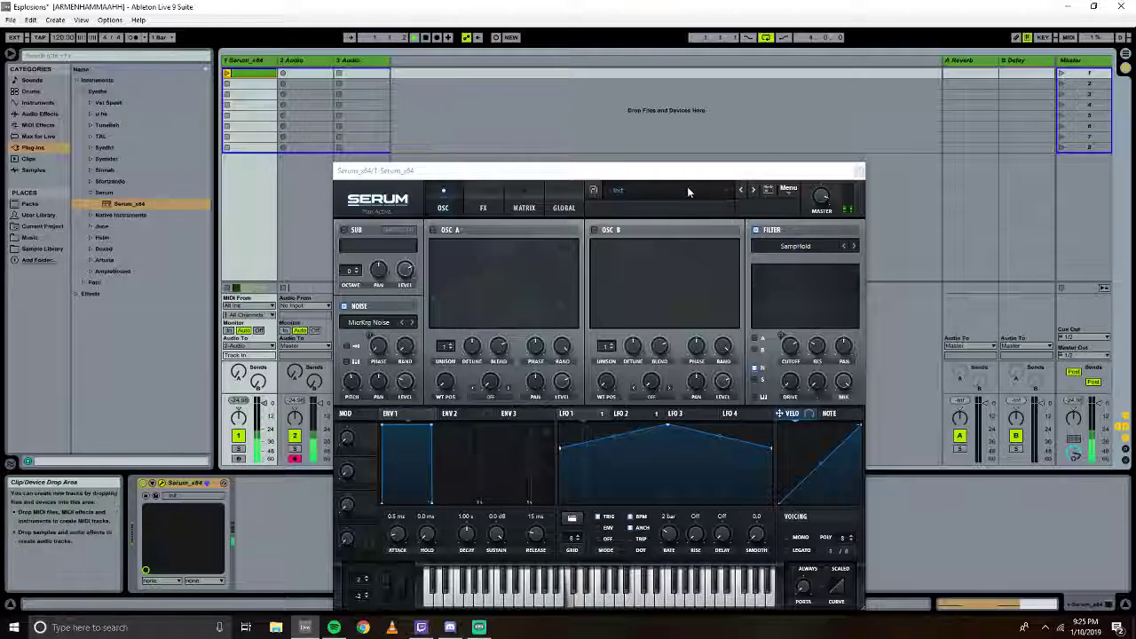
pyautogui.moveTo(628, 172); pyautogui.dragTo(796, 125)
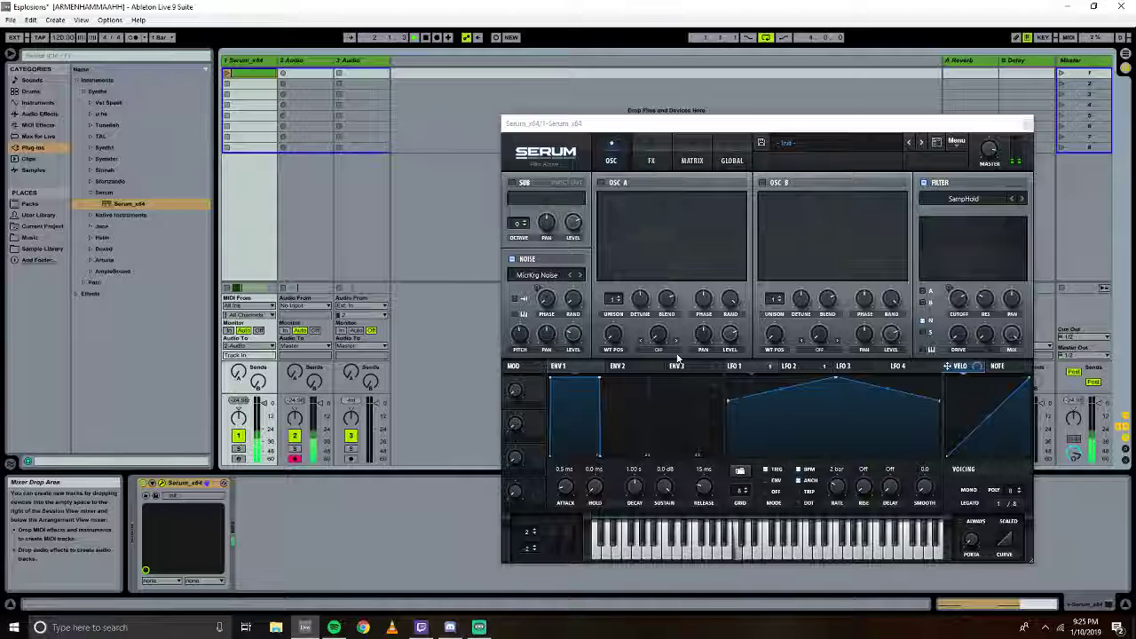
# Adjust Serum's master volume and enable the Compressor among its effects.
pyautogui.click(991, 156)
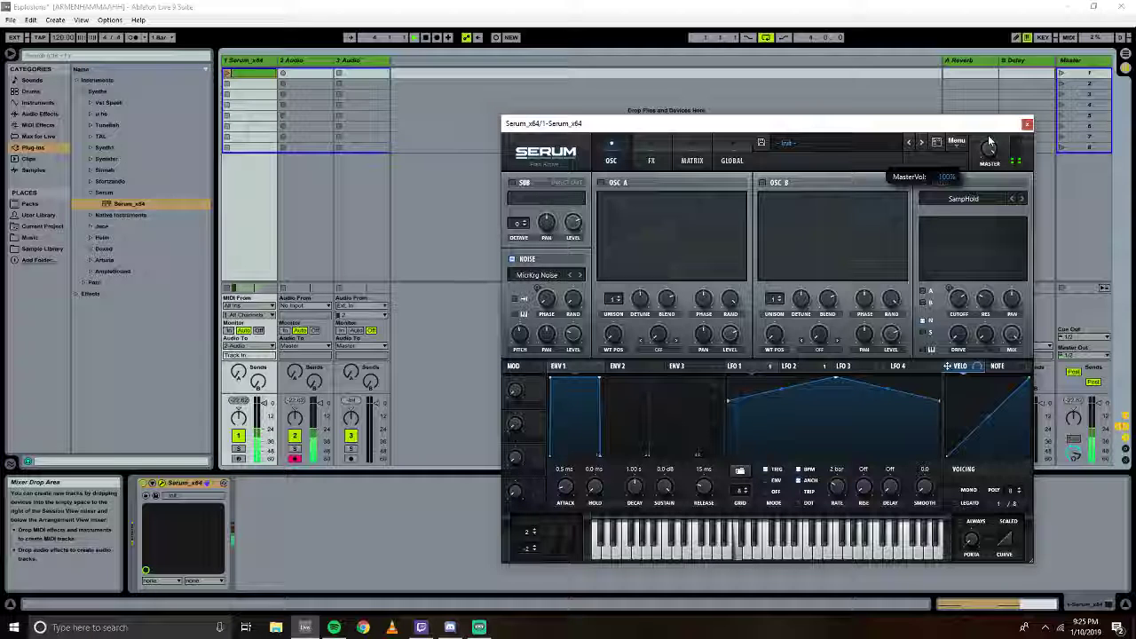
pyautogui.moveTo(989, 142); pyautogui.dragTo(988, 166)
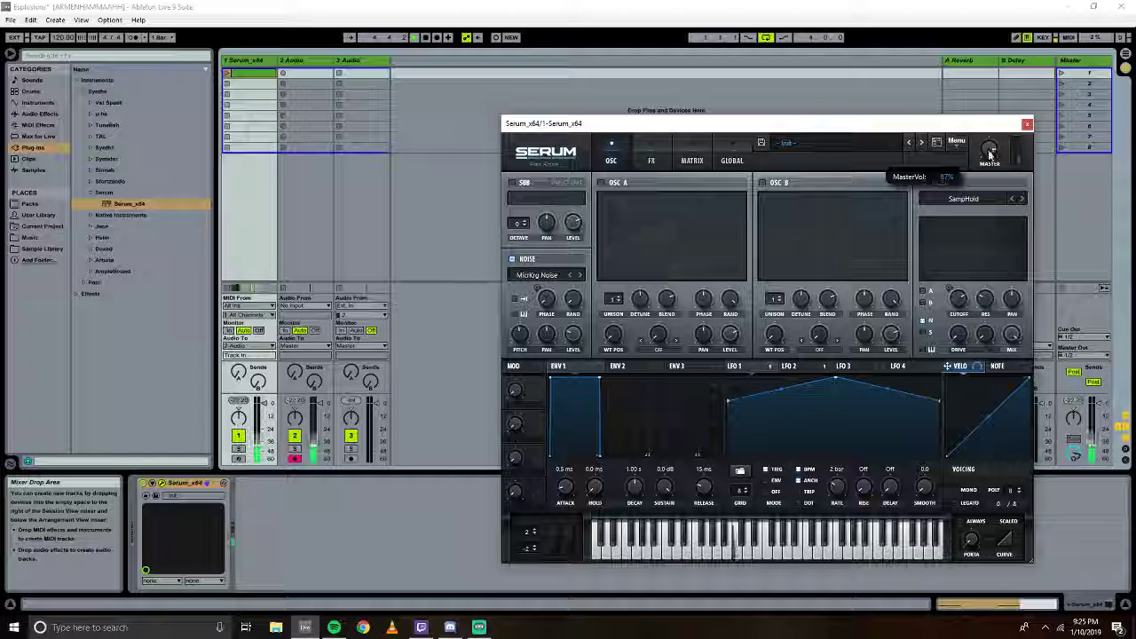
pyautogui.click(692, 160)
pyautogui.click(651, 160)
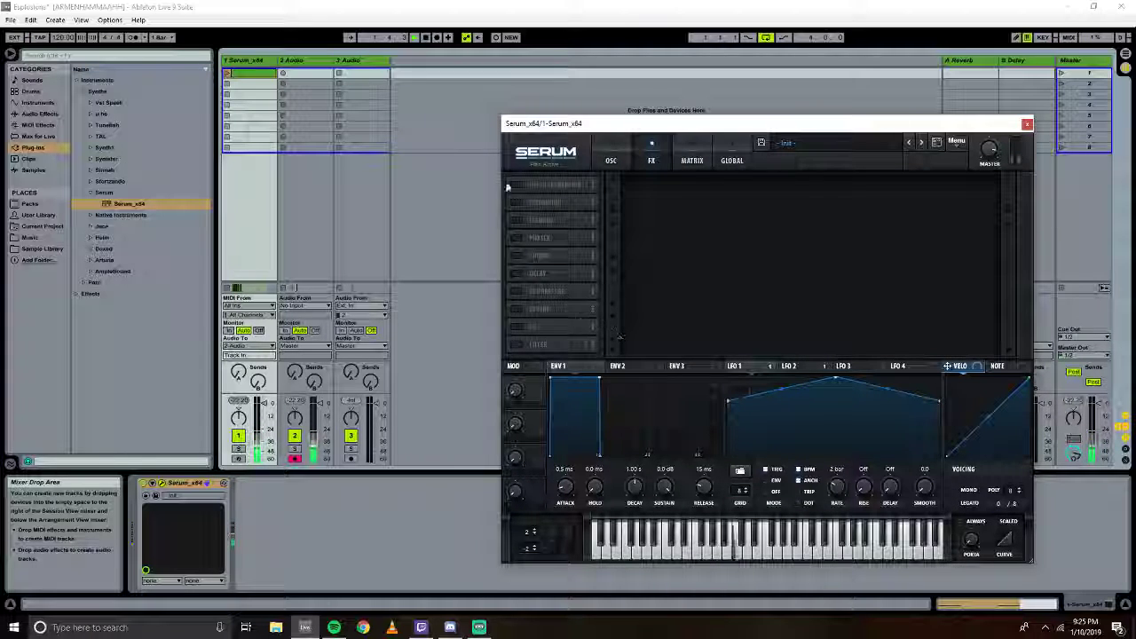
pyautogui.click(517, 291)
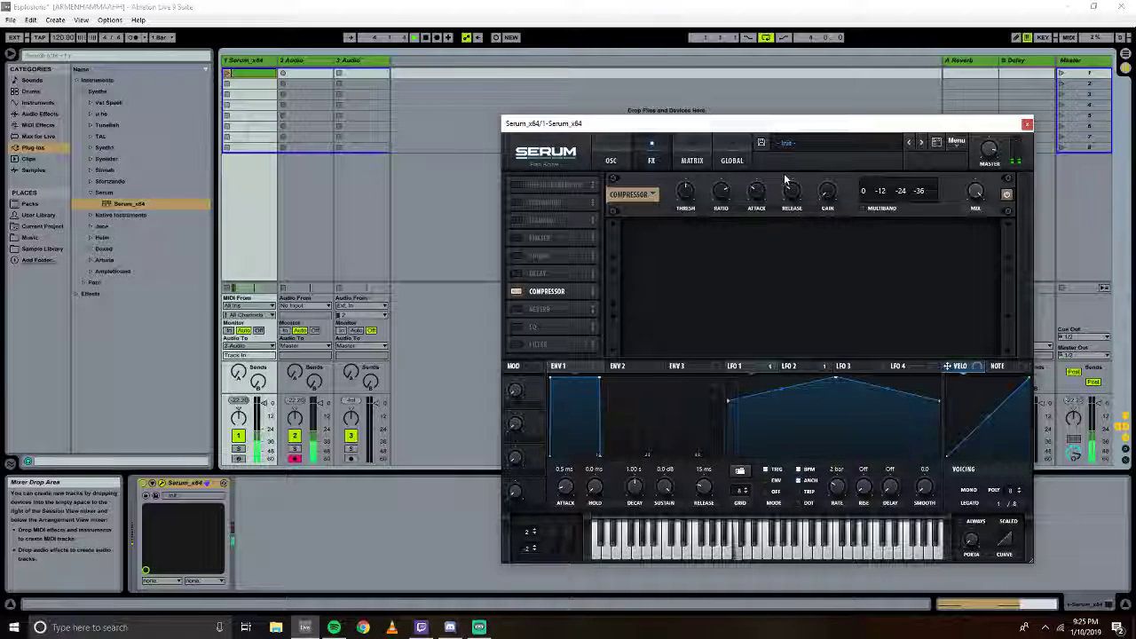
# Reposition the Serum window to clear the mixer meters, and adjust the Compressor's threshold while the clip plays.
pyautogui.moveTo(765, 124); pyautogui.dragTo(632, 97)
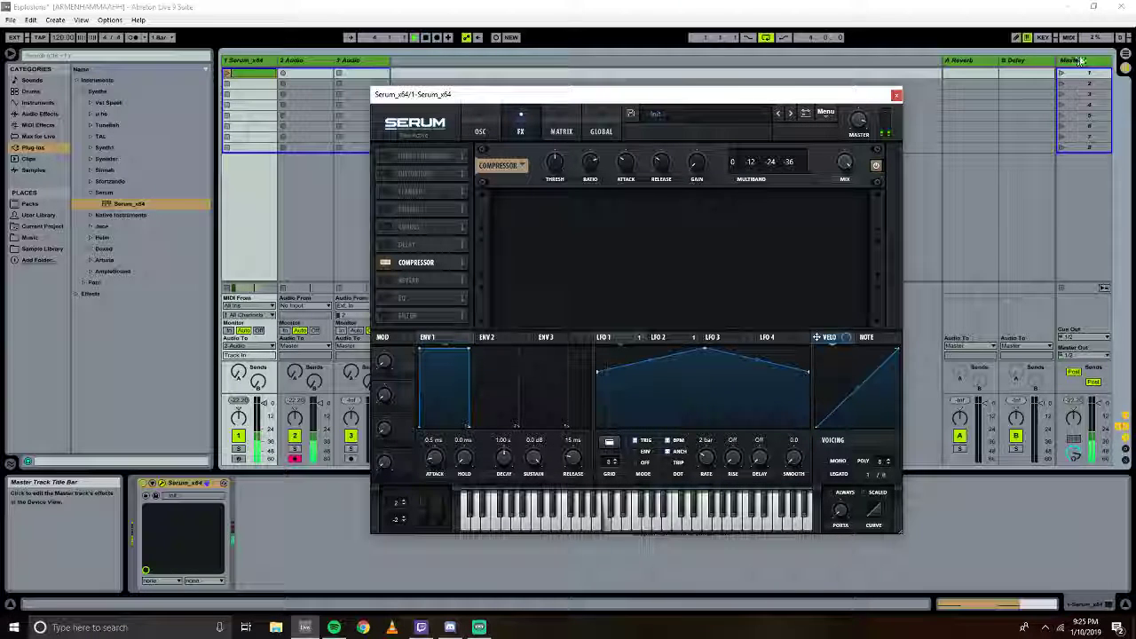
pyautogui.click(249, 60)
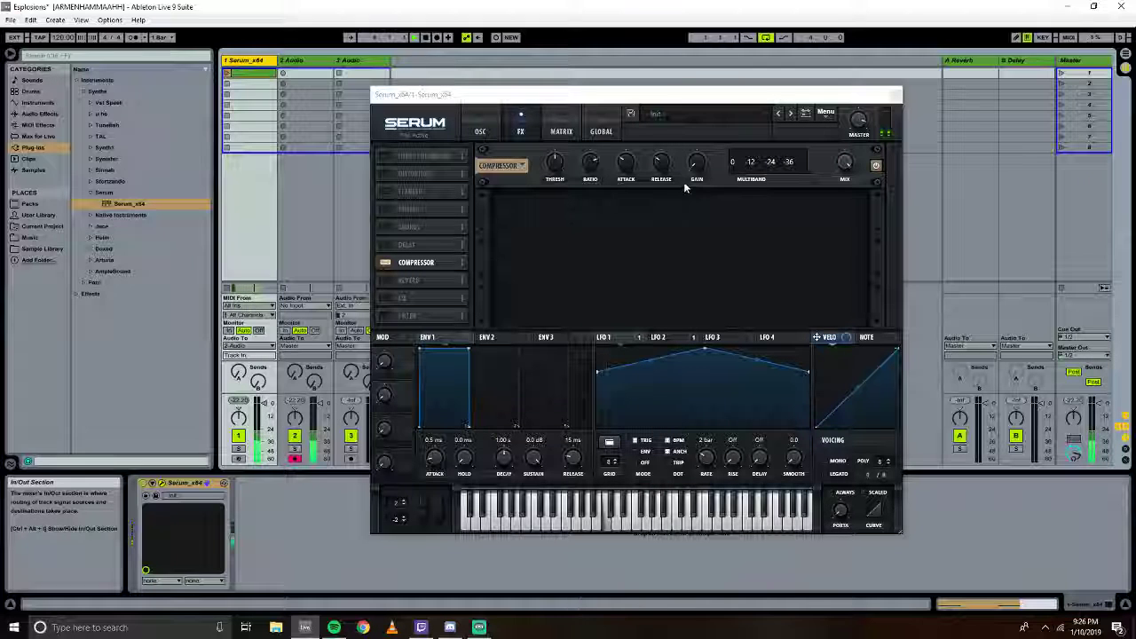
pyautogui.click(555, 164)
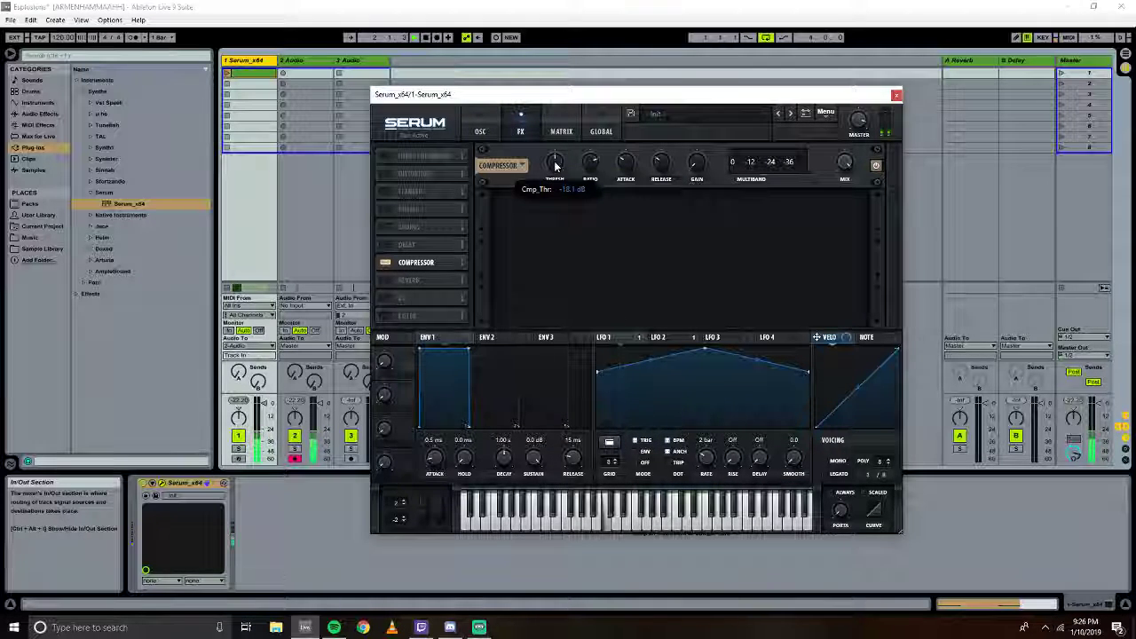
pyautogui.moveTo(556, 167); pyautogui.dragTo(551, 123)
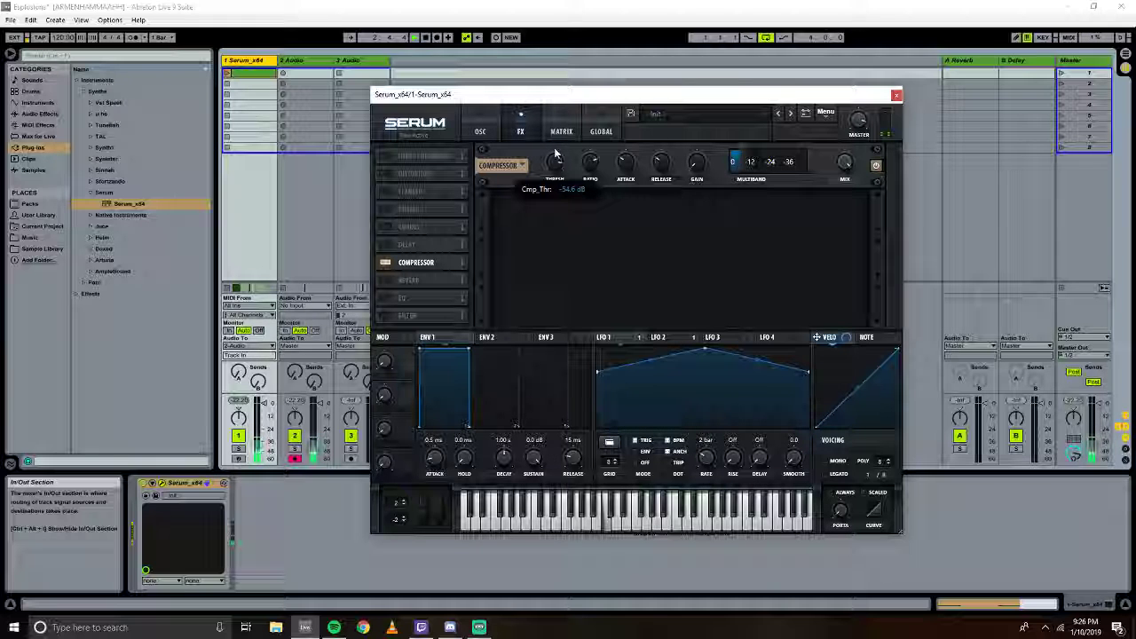
pyautogui.moveTo(555, 154); pyautogui.dragTo(542, 256)
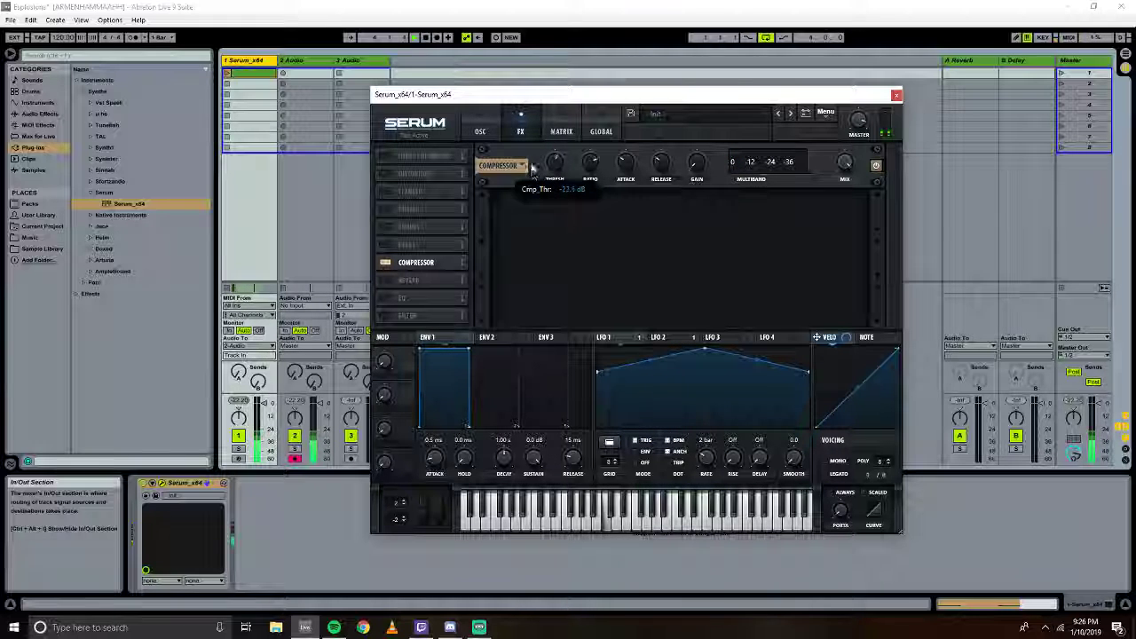
pyautogui.moveTo(533, 168); pyautogui.dragTo(541, 138)
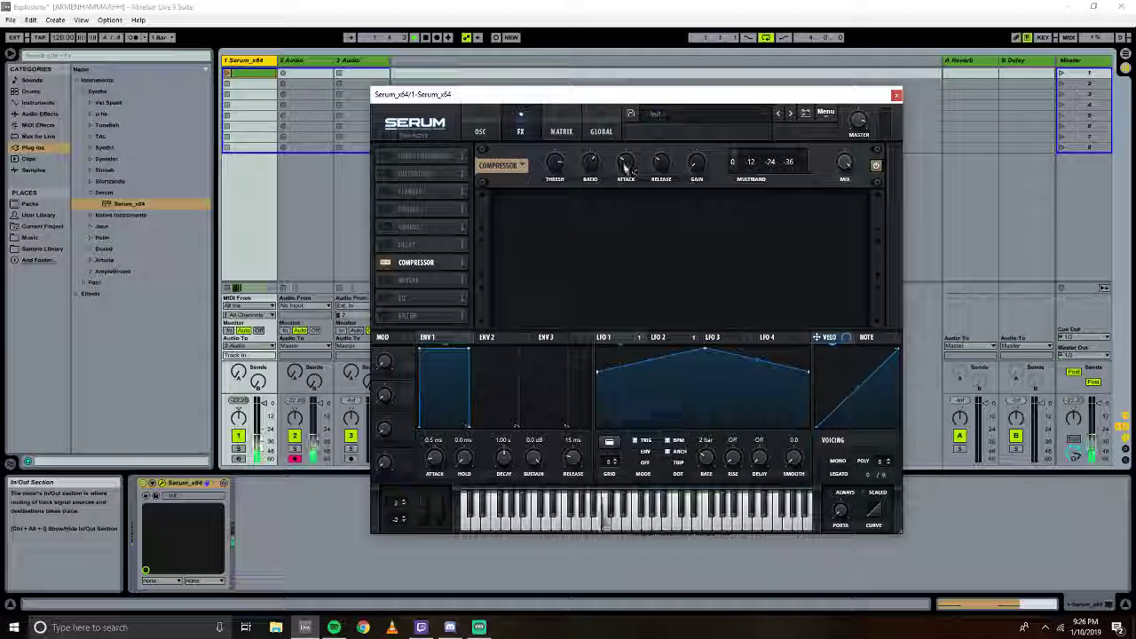
# Adjust the Compressor's attack and gain while monitoring the output level on the Master track.
pyautogui.moveTo(627, 168)
pyautogui.mouseDown()
pyautogui.moveTo(625, 135)
pyautogui.moveTo(618, 152)
pyautogui.mouseUp()
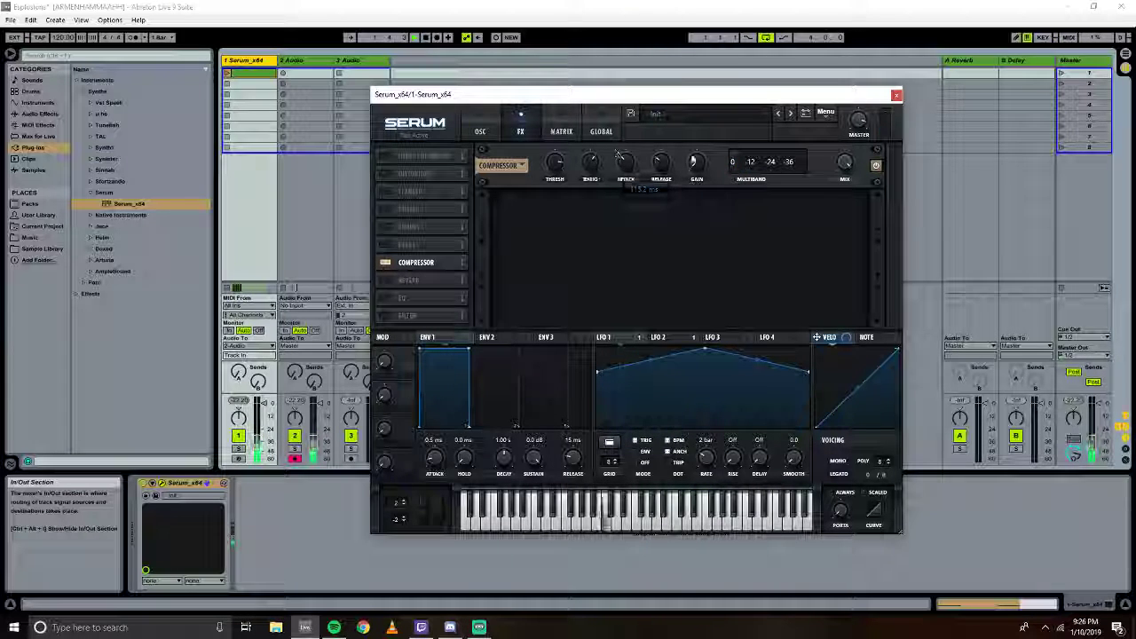
pyautogui.moveTo(697, 165)
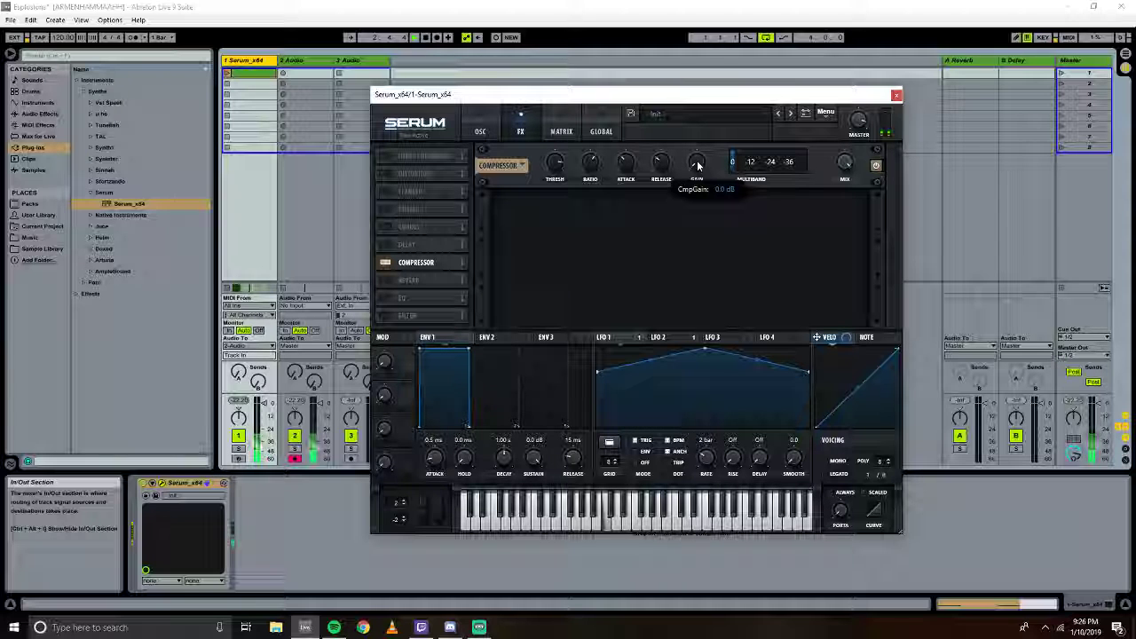
pyautogui.moveTo(698, 165); pyautogui.dragTo(698, 161)
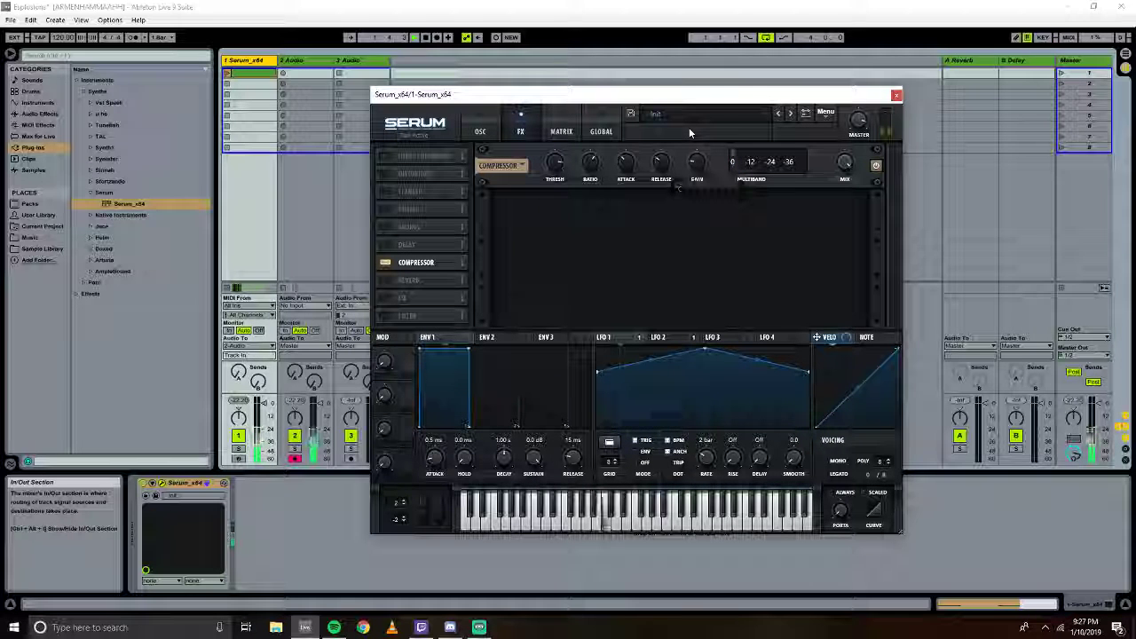
pyautogui.click(1073, 406)
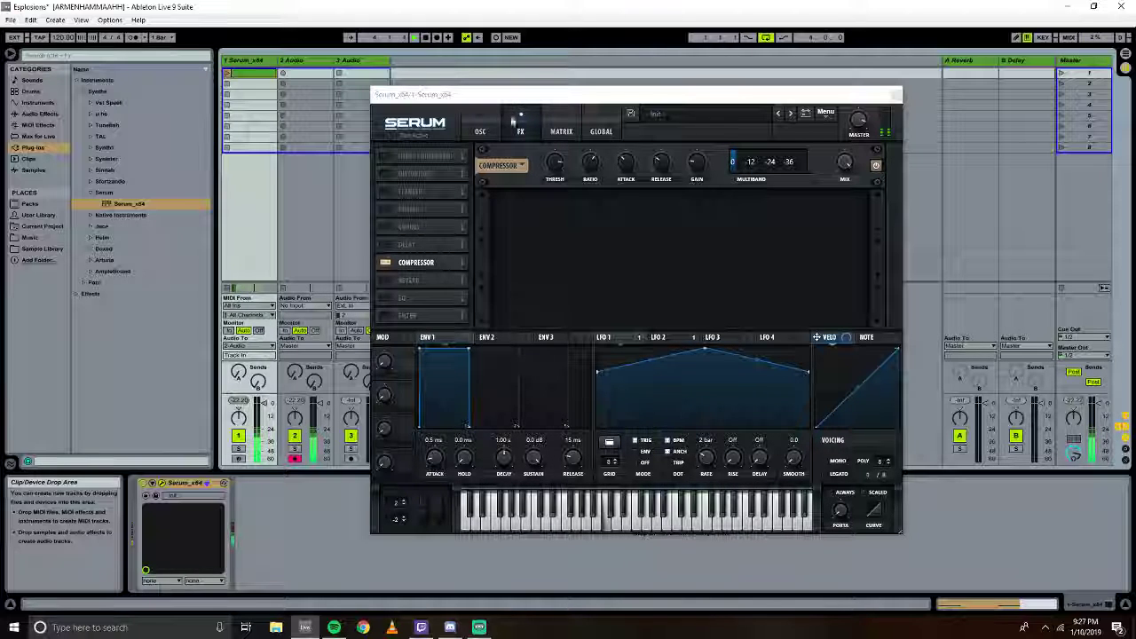
# Restart the Serum_x64 clip's playback and set LFO 2 to Trig mode on the oscillator page.
pyautogui.click(559, 129)
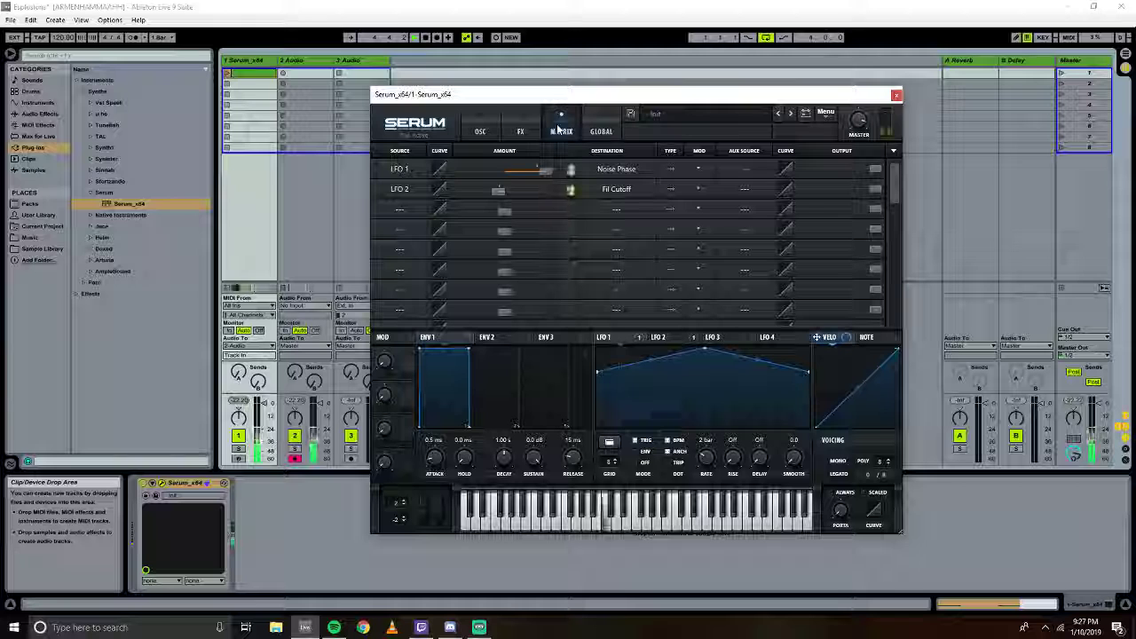
pyautogui.click(480, 130)
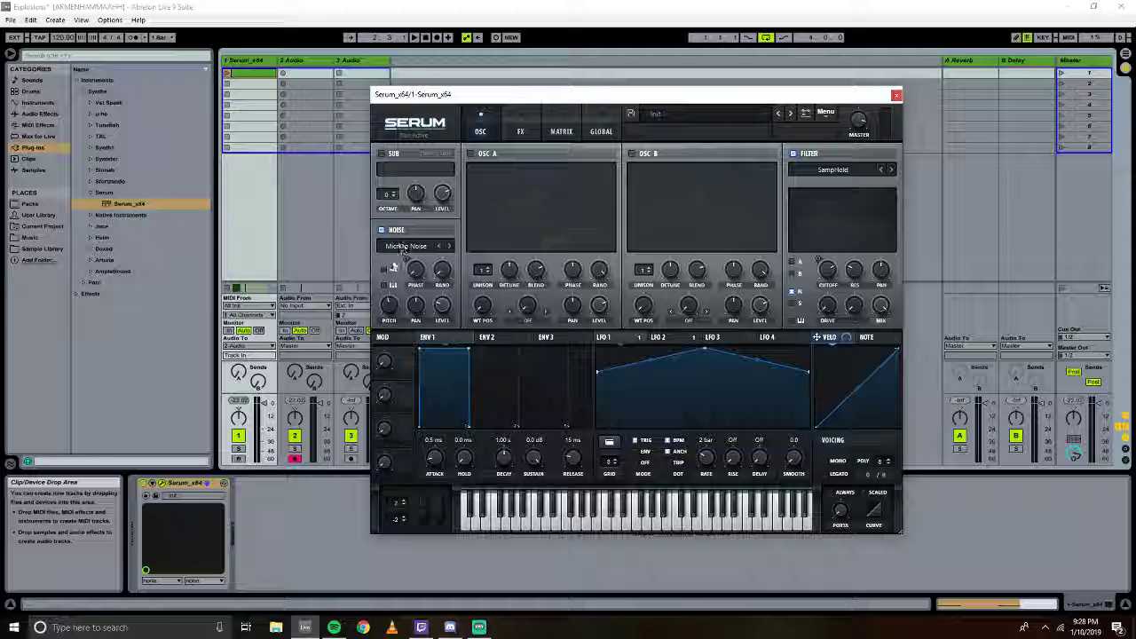
pyautogui.click(226, 74)
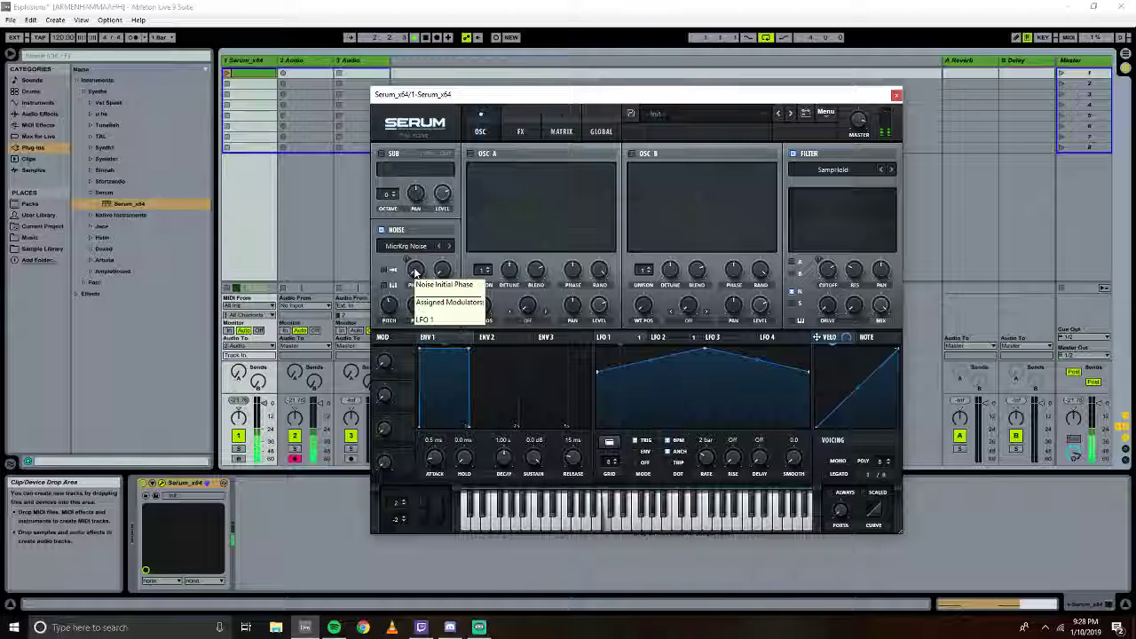
pyautogui.click(638, 440)
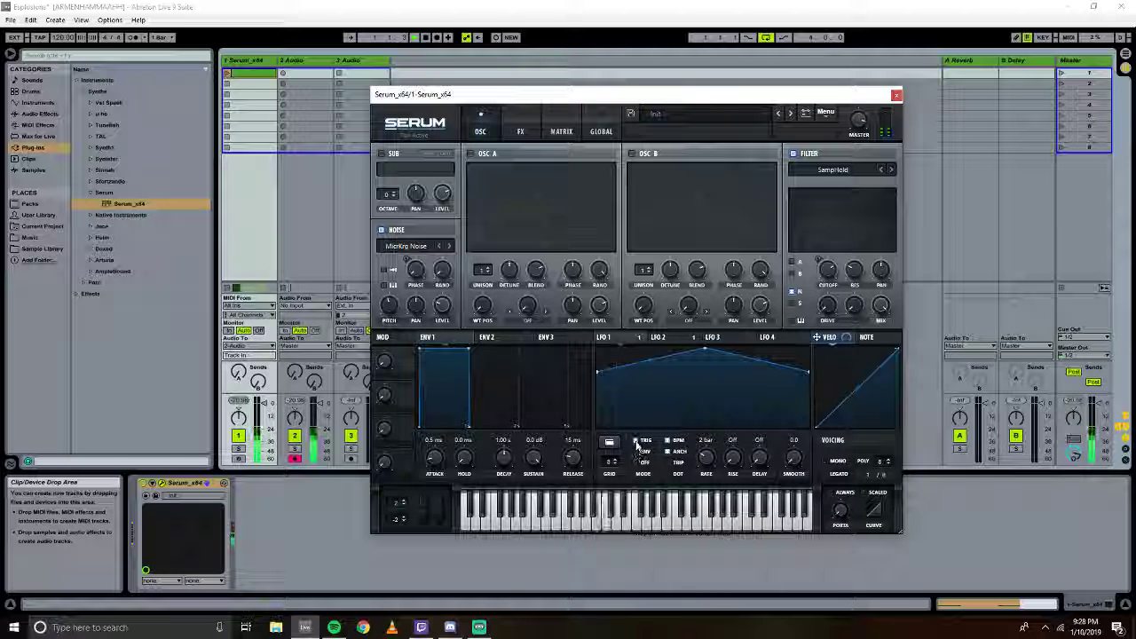
pyautogui.click(679, 338)
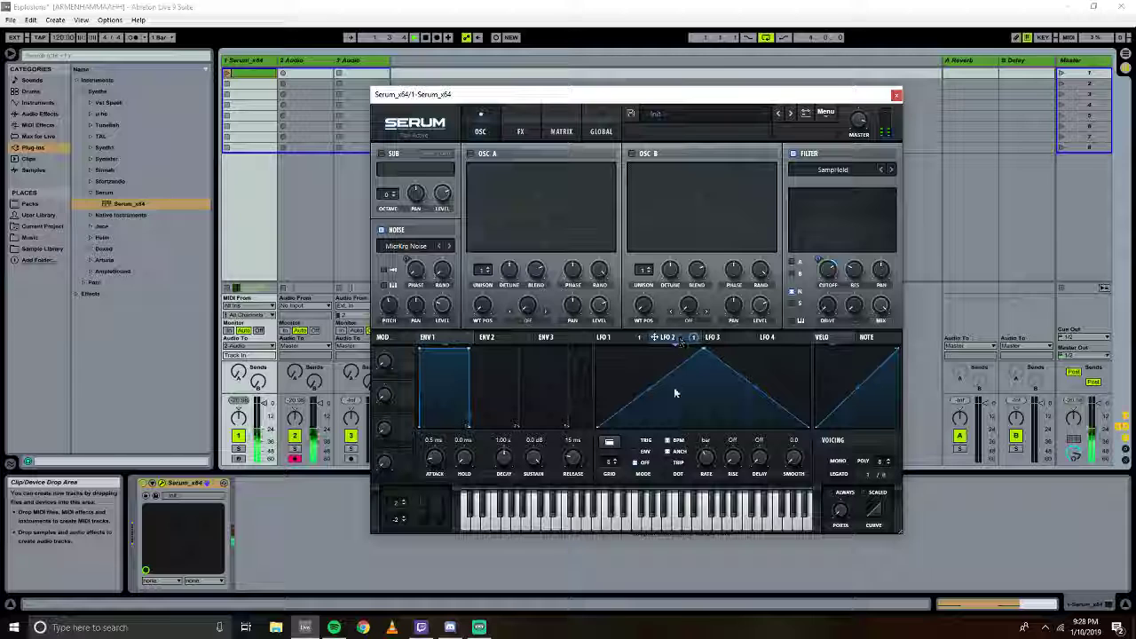
pyautogui.click(637, 441)
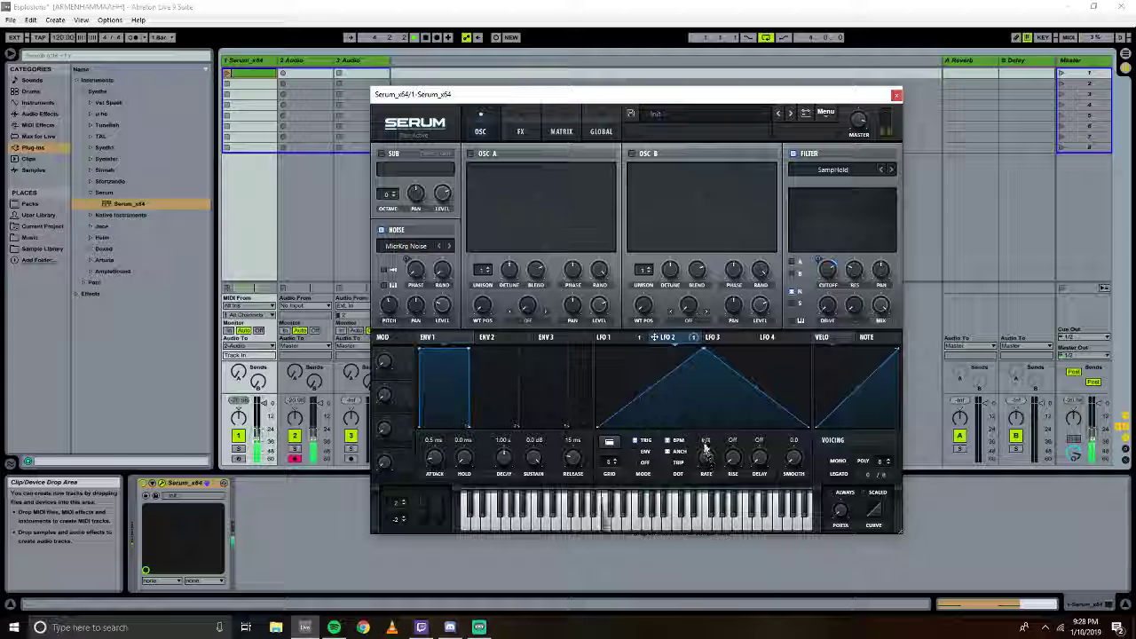
# Try tempo-synced LFO 2 rates of 1/8, 1/16 and one bar.
pyautogui.moveTo(705, 450); pyautogui.dragTo(692, 422)
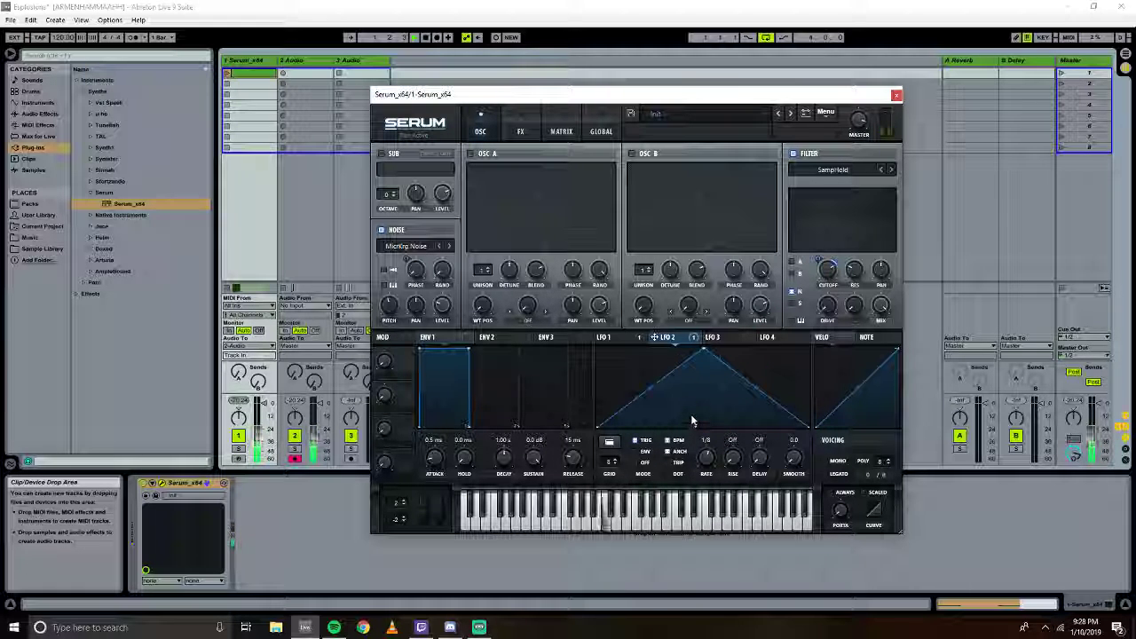
pyautogui.moveTo(693, 421)
pyautogui.mouseDown()
pyautogui.moveTo(692, 401)
pyautogui.moveTo(693, 414)
pyautogui.mouseUp()
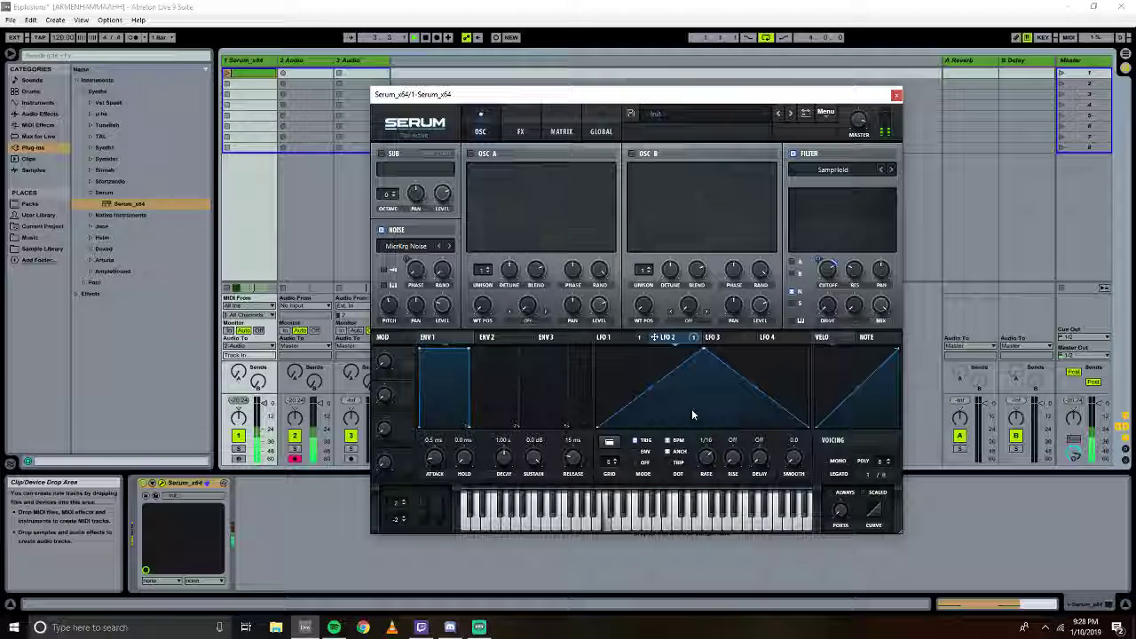
pyautogui.moveTo(692, 411); pyautogui.dragTo(685, 447)
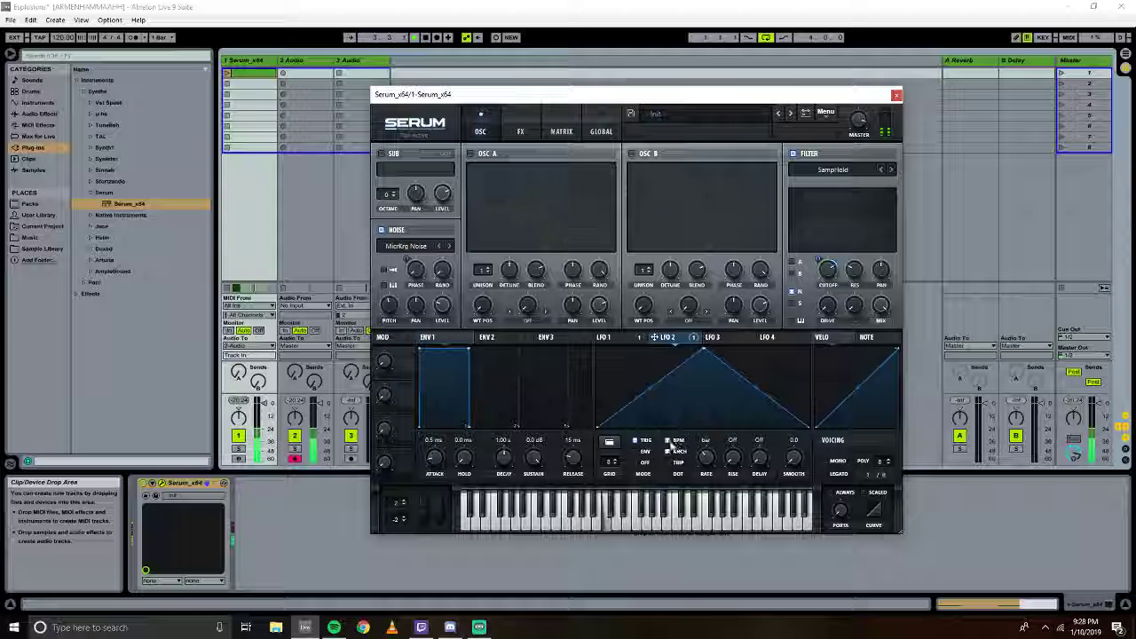
# Turn off BPM sync for LFO 2, set its rate to 1.7 Hz, and lower its curve's peak to about half height.
pyautogui.click(669, 442)
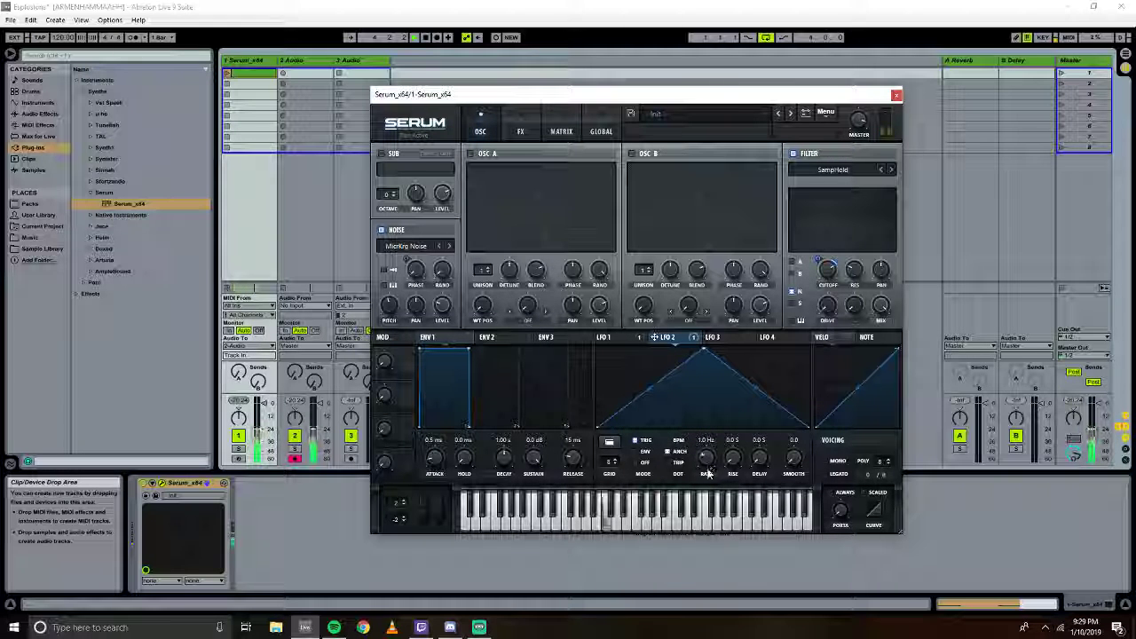
pyautogui.moveTo(707, 473); pyautogui.dragTo(701, 452)
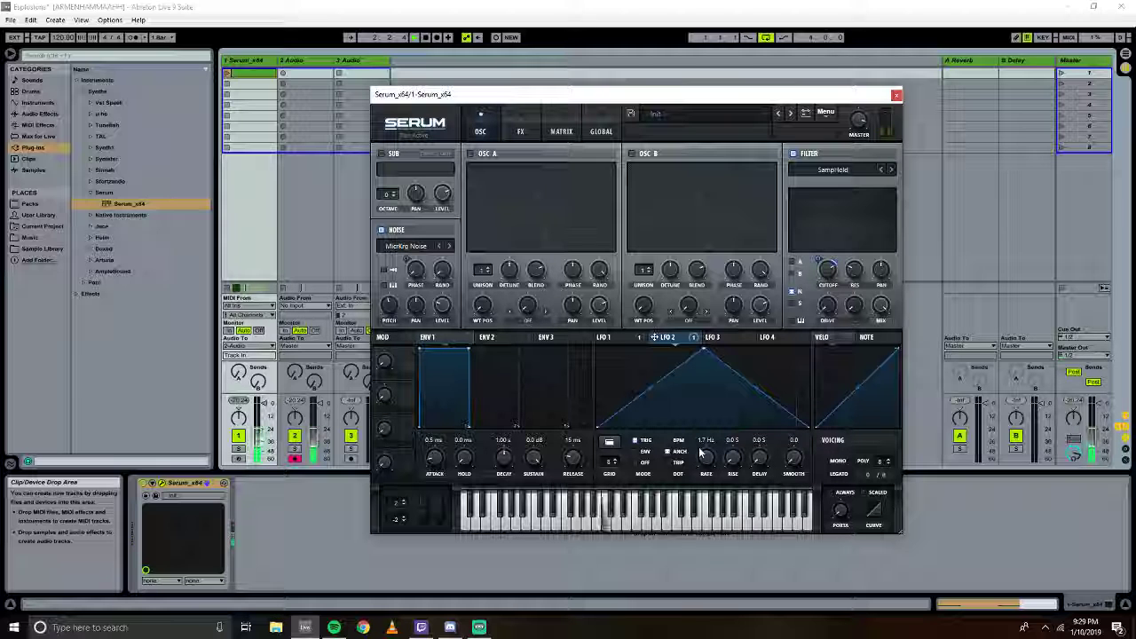
pyautogui.moveTo(704, 346); pyautogui.dragTo(703, 387)
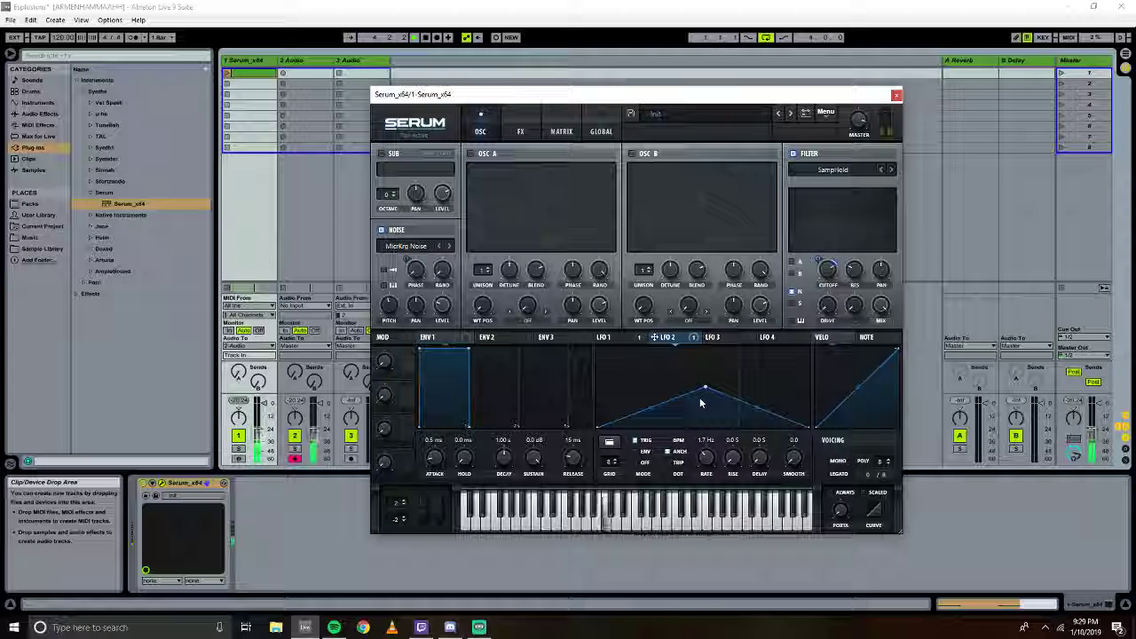
# Open the Serum_x64 MIDI clip from the Arrangement View, select its C3 notes, and shorten them together.
pyautogui.click(1124, 55)
pyautogui.click(256, 104)
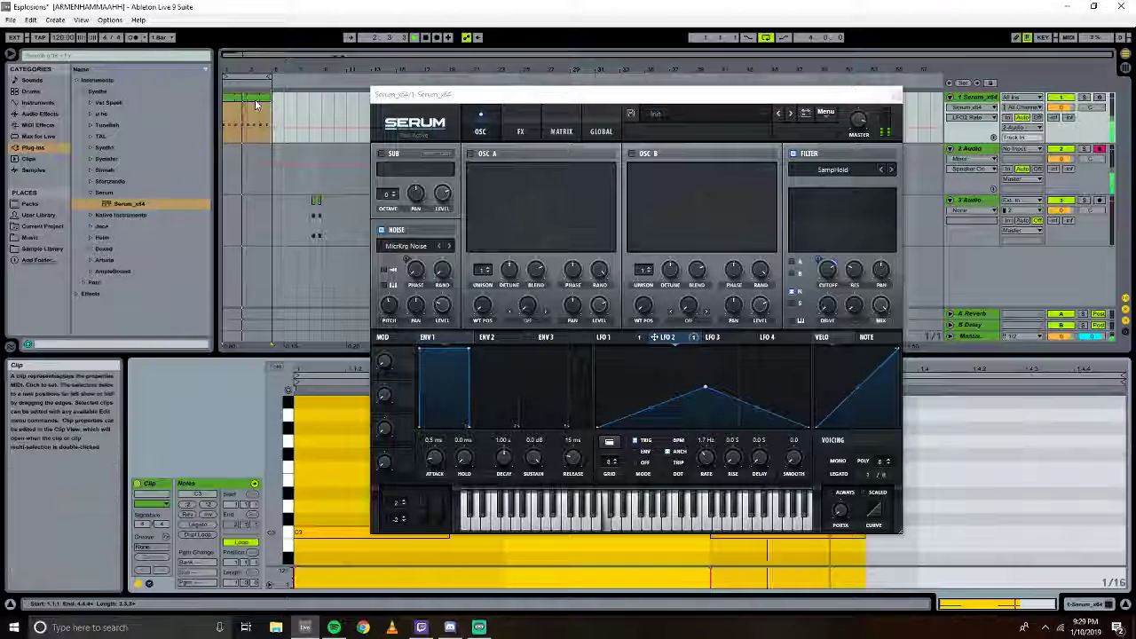
pyautogui.moveTo(800, 98); pyautogui.dragTo(823, 12)
pyautogui.scroll(-3, 288, 497)
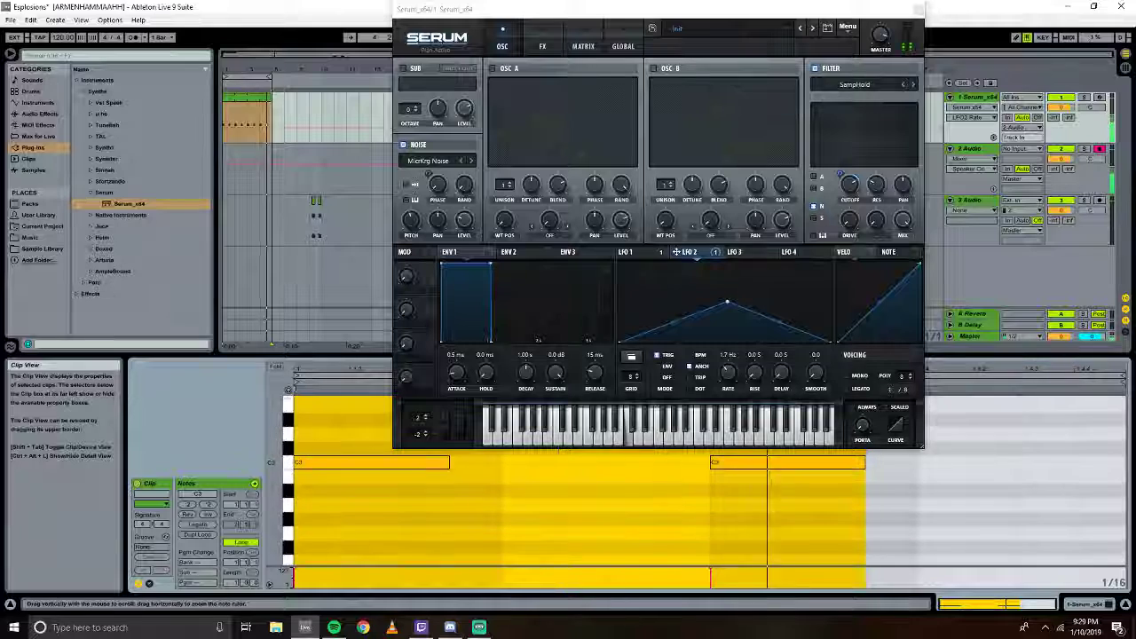
pyautogui.scroll(2, 303, 458)
pyautogui.click(302, 458)
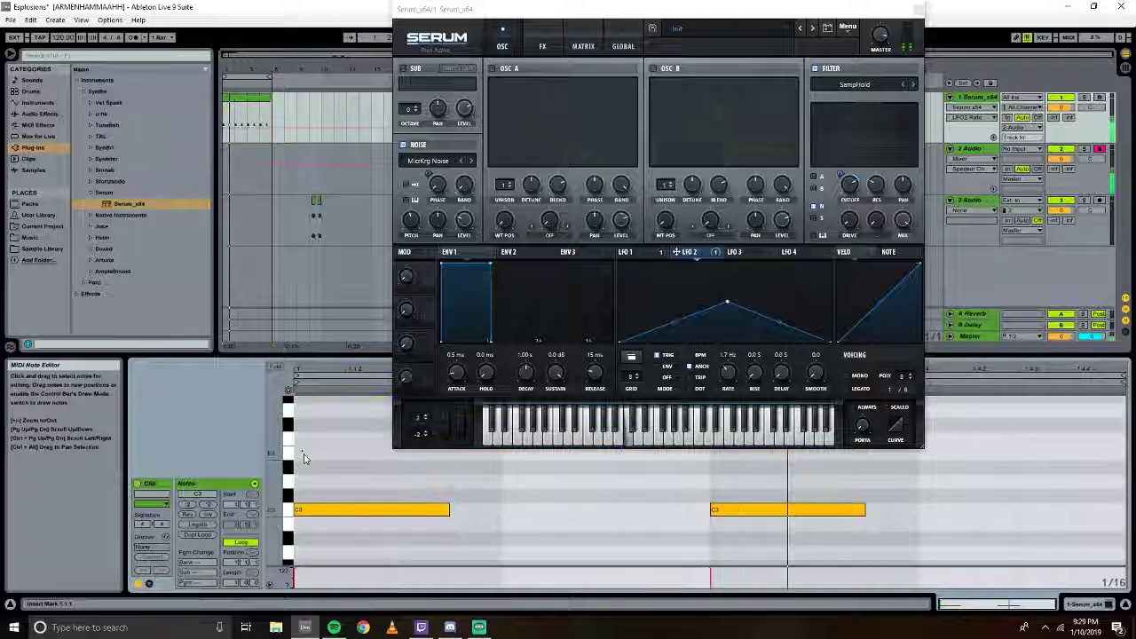
pyautogui.moveTo(302, 457); pyautogui.dragTo(912, 589)
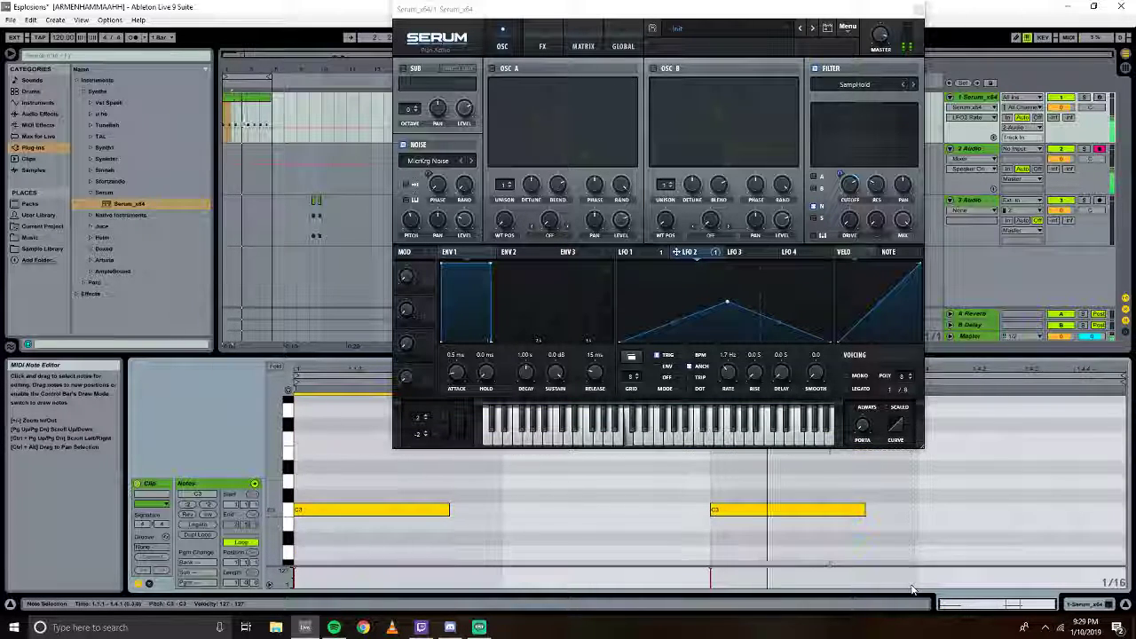
pyautogui.moveTo(449, 510); pyautogui.dragTo(401, 512)
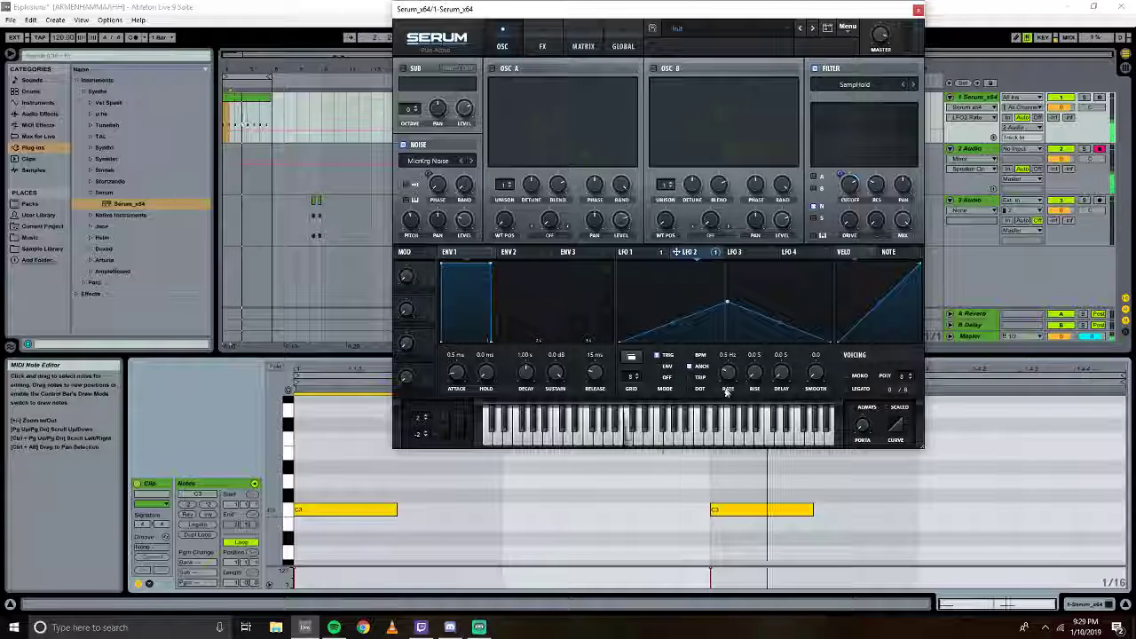
# Set the LFO 2 rate to 0.7 Hz.
pyautogui.moveTo(726, 393); pyautogui.dragTo(709, 376)
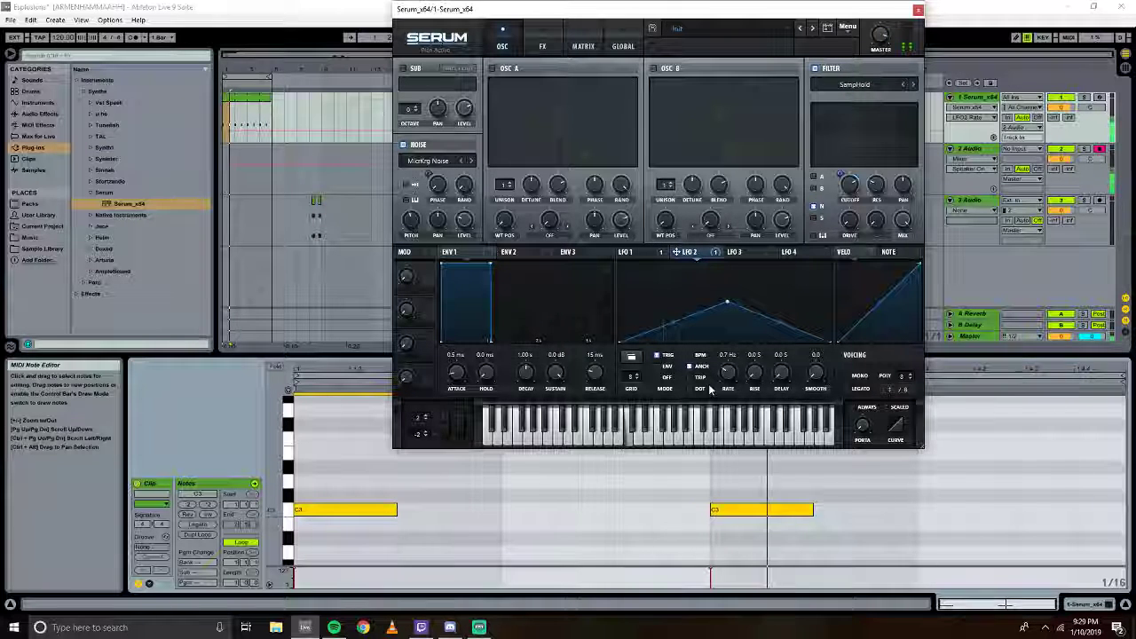
# Try an MG Low 6 Filter effect placed ahead of the Compressor in Serum's effects chain.
pyautogui.click(533, 42)
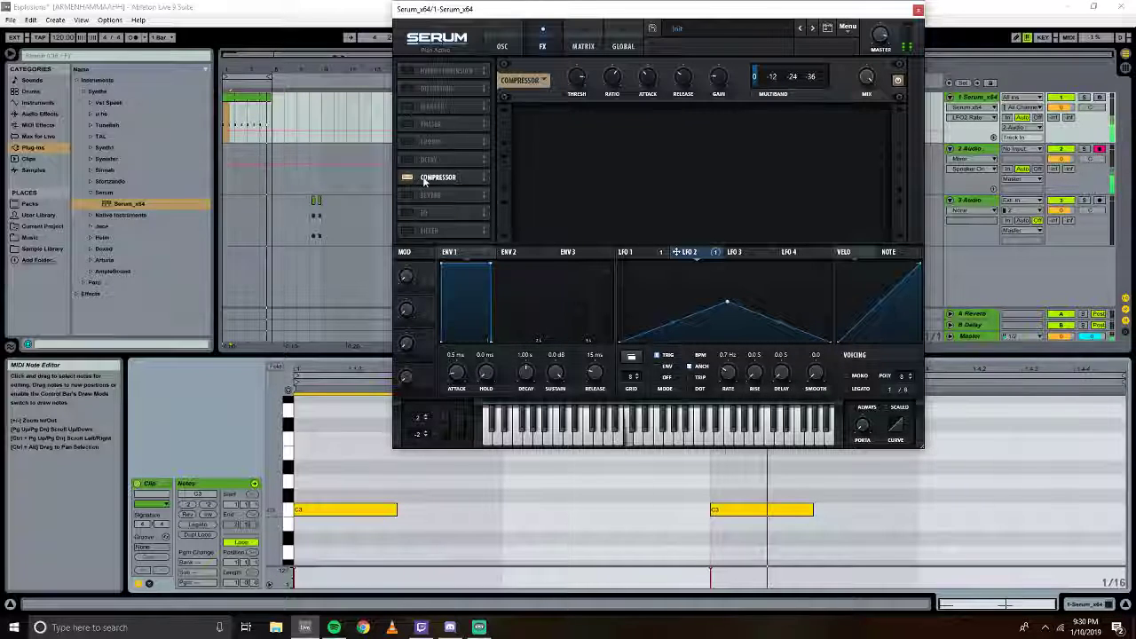
pyautogui.click(406, 230)
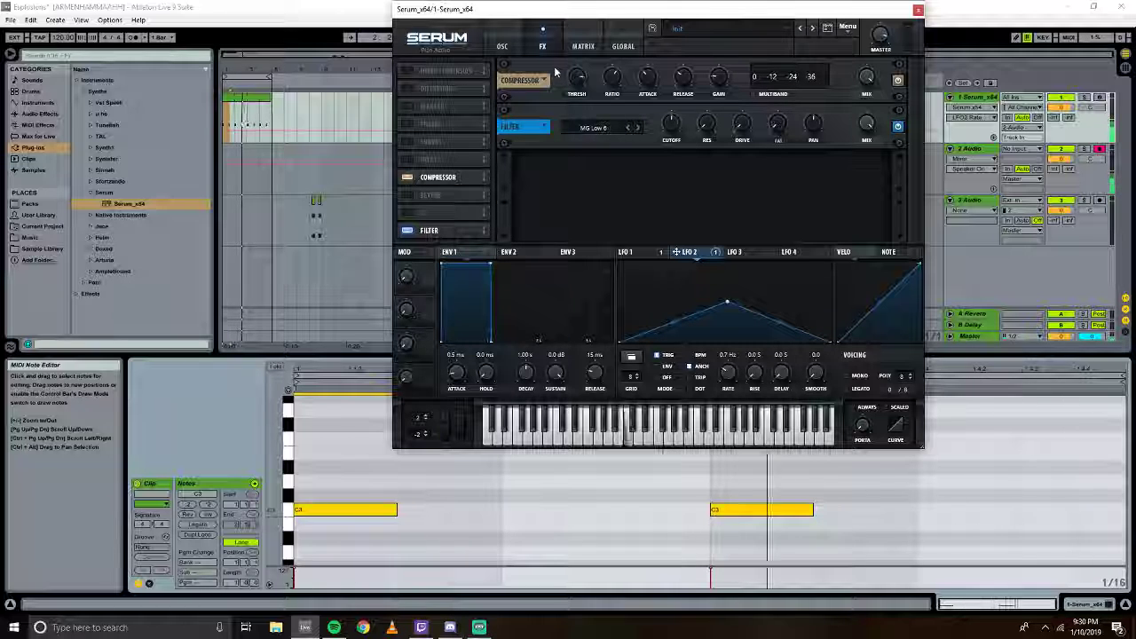
pyautogui.moveTo(428, 230); pyautogui.dragTo(439, 181)
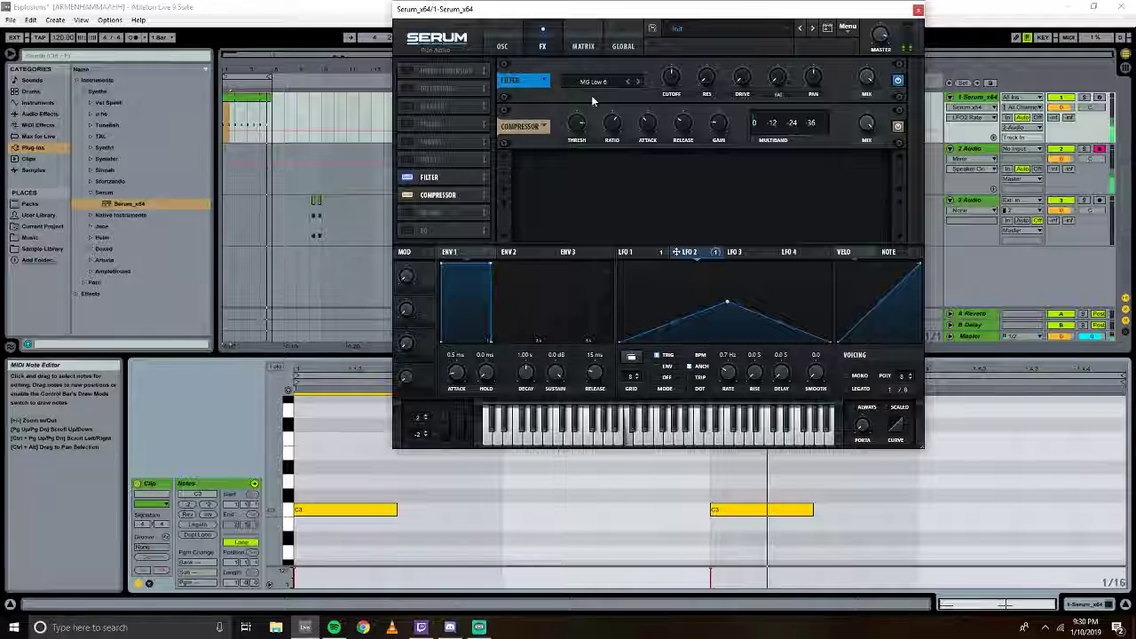
pyautogui.click(408, 176)
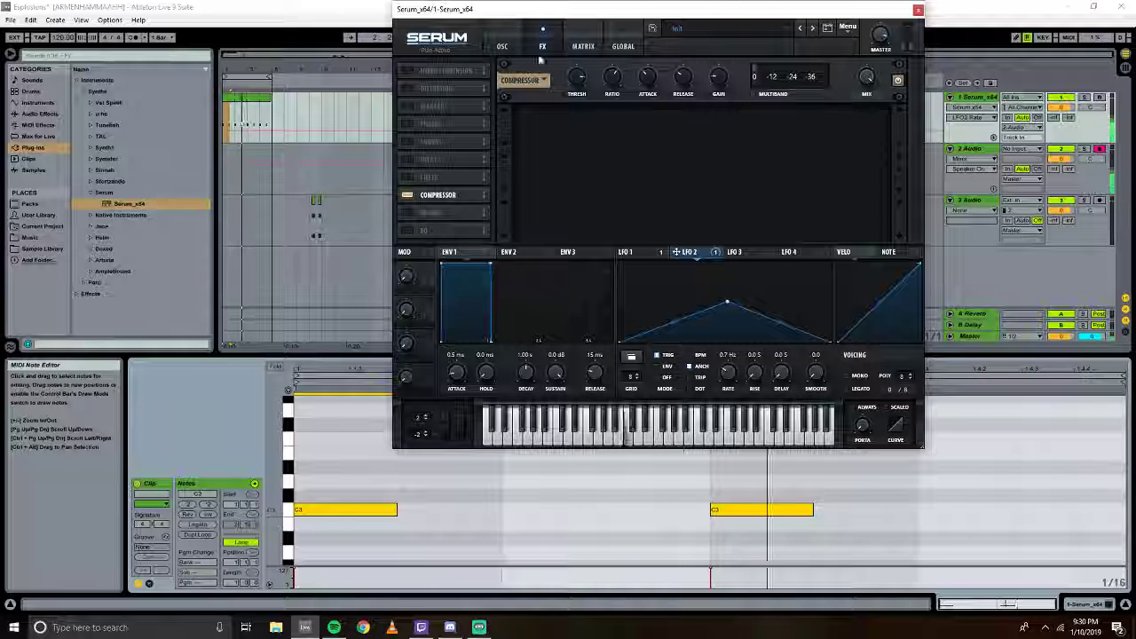
# Keep the noise filter's type on SampHold and adjust its resonance on the oscillator page.
pyautogui.click(502, 46)
pyautogui.click(853, 84)
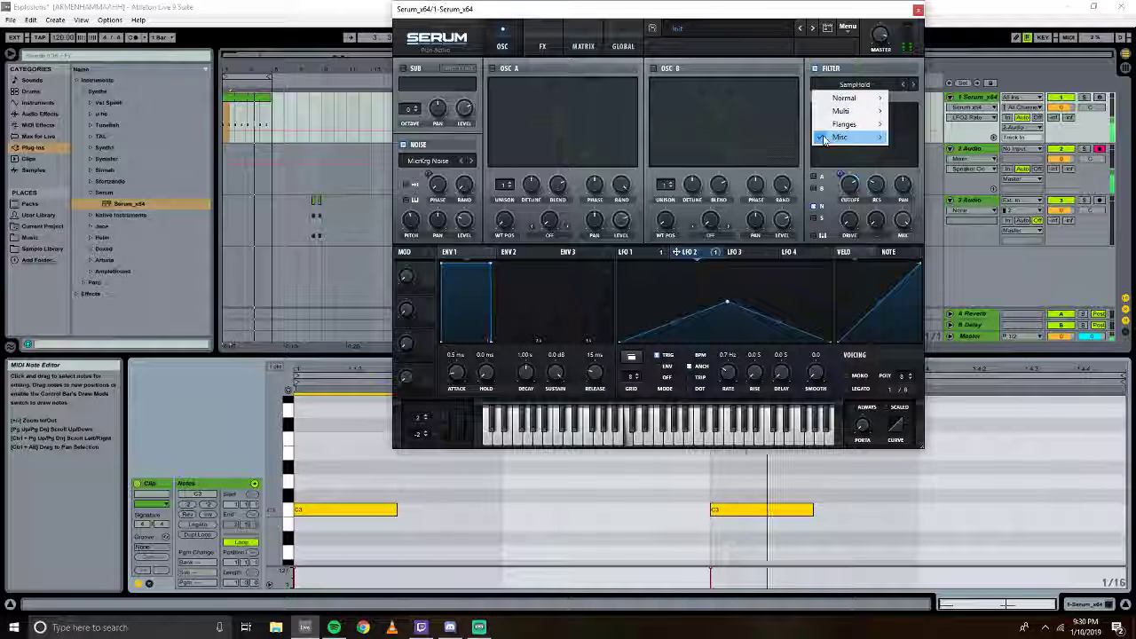
pyautogui.click(830, 156)
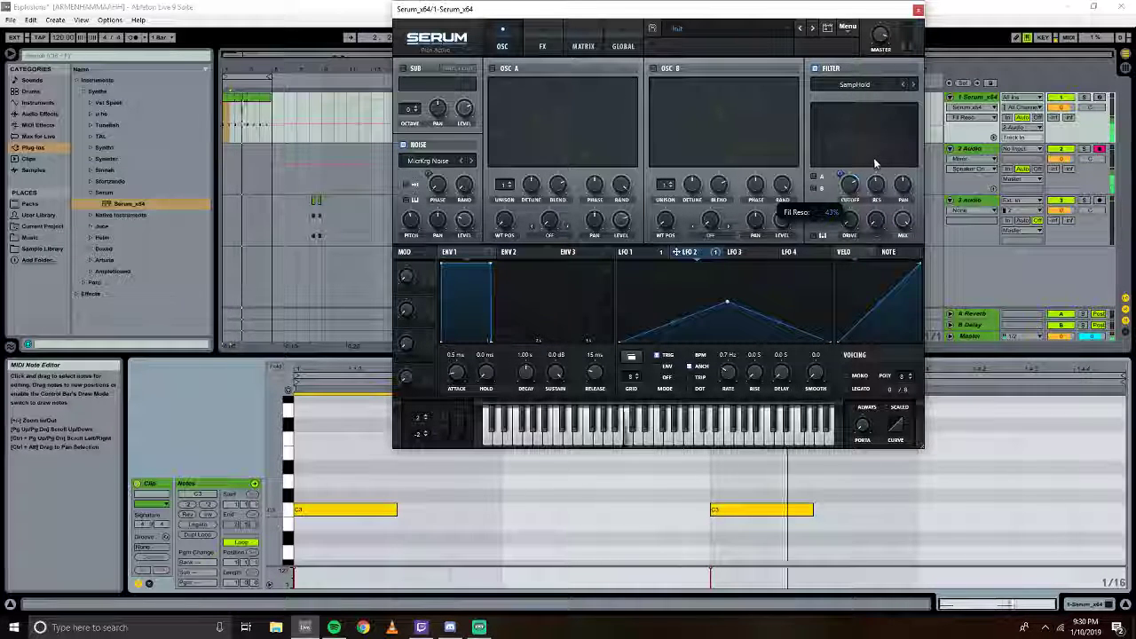
pyautogui.moveTo(873, 157); pyautogui.dragTo(869, 134)
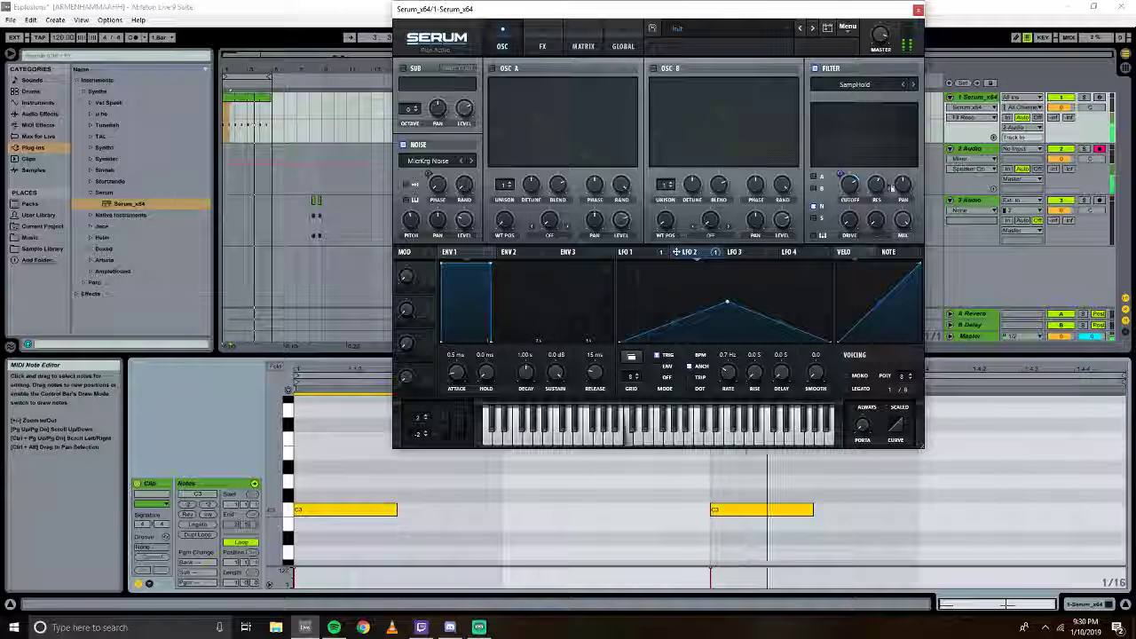
# Readjust the SampHold filter's resonance on the noise source and close the Serum window.
pyautogui.moveTo(903, 193); pyautogui.dragTo(876, 197)
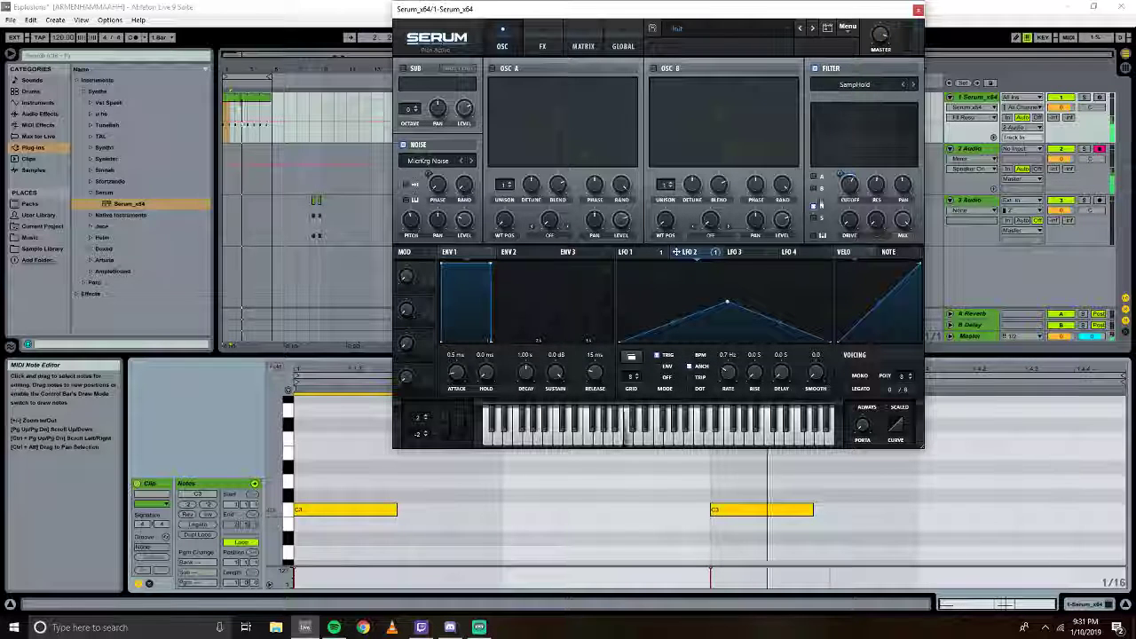
pyautogui.moveTo(877, 188)
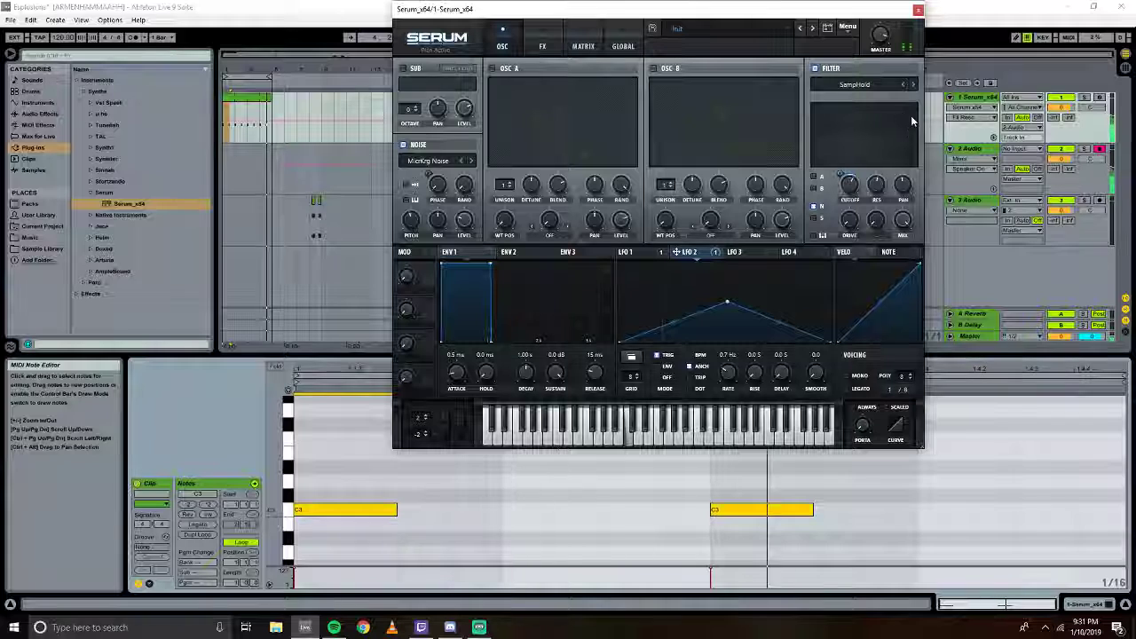
pyautogui.click(918, 10)
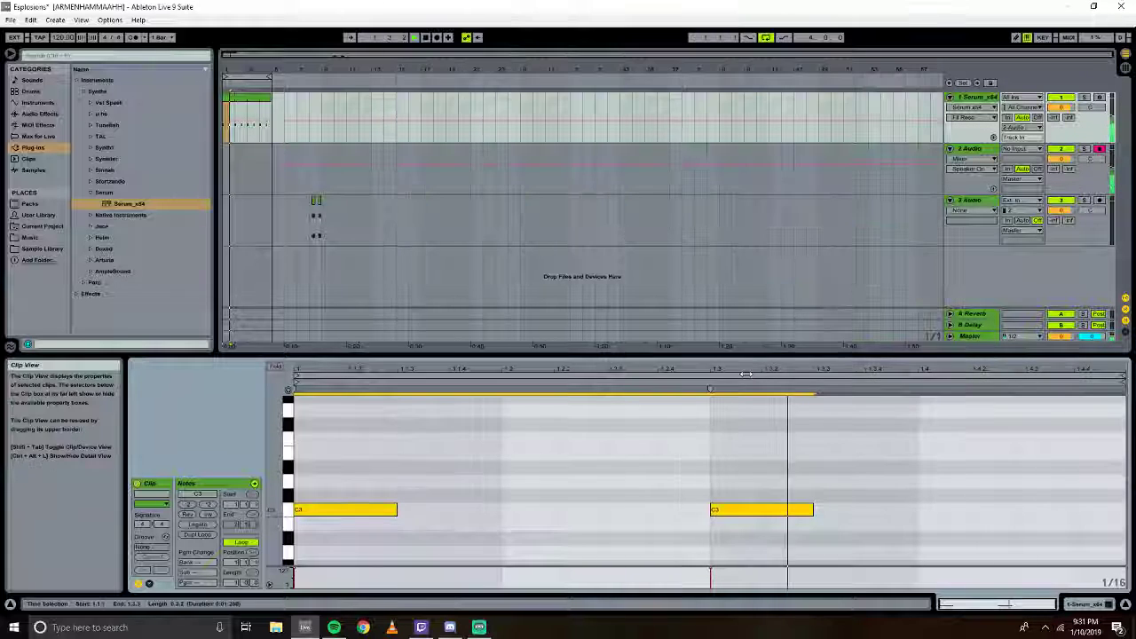
# Add a Utility audio effect after Serum in the device chain and set its width to 0%.
pyautogui.hotkey('shift', 'Tab')
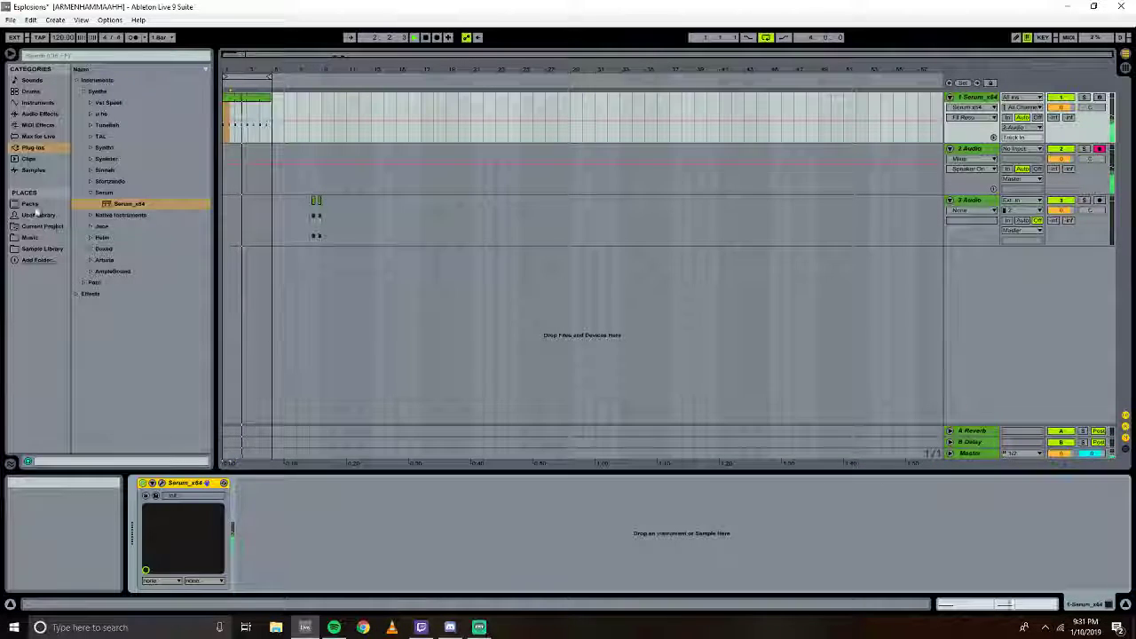
pyautogui.click(90, 191)
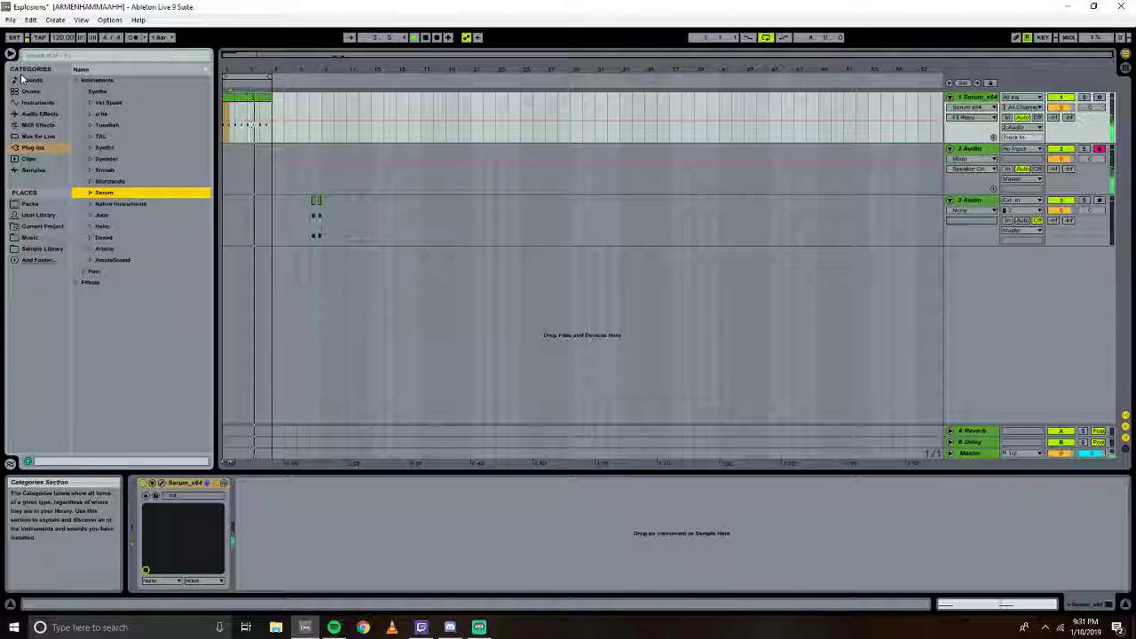
pyautogui.click(26, 103)
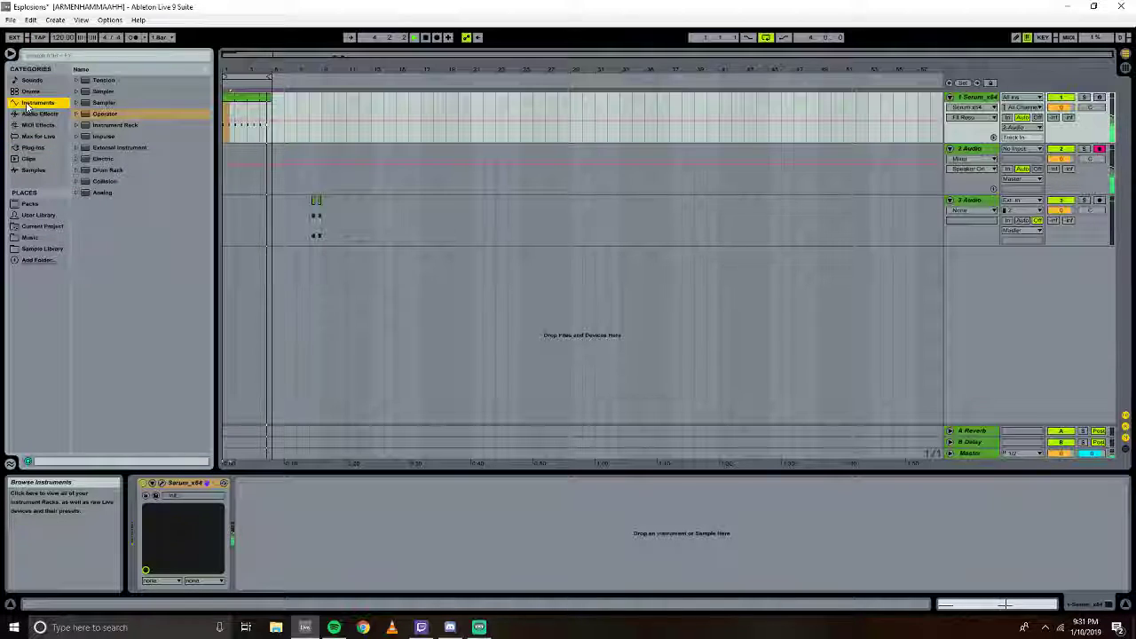
pyautogui.click(27, 115)
pyautogui.scroll(-1, 124, 266)
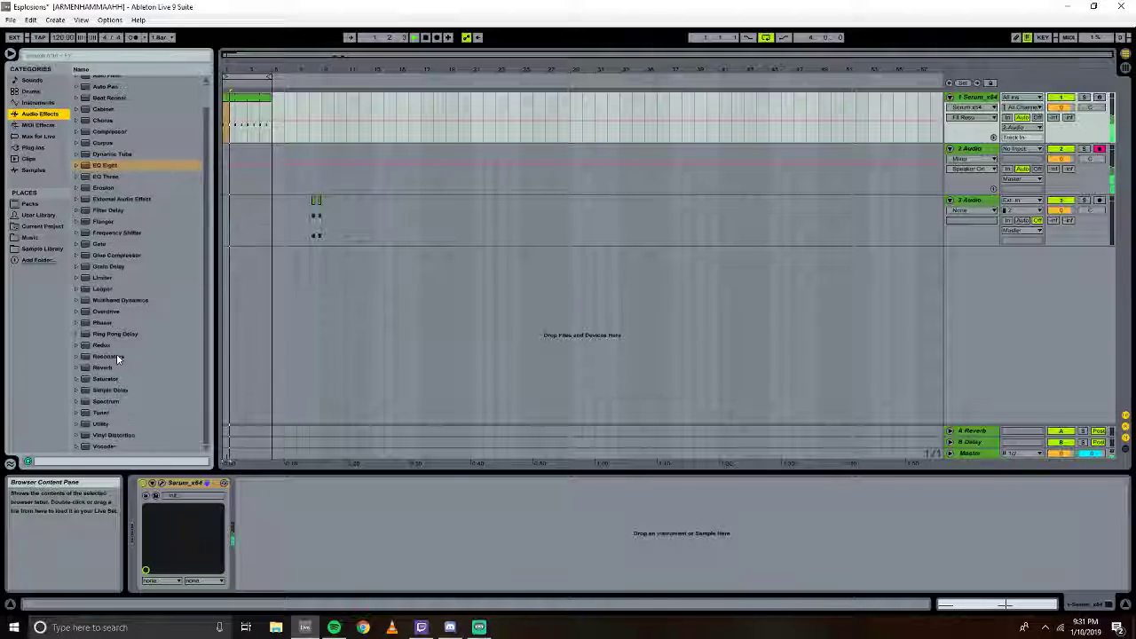
pyautogui.moveTo(103, 426); pyautogui.dragTo(322, 514)
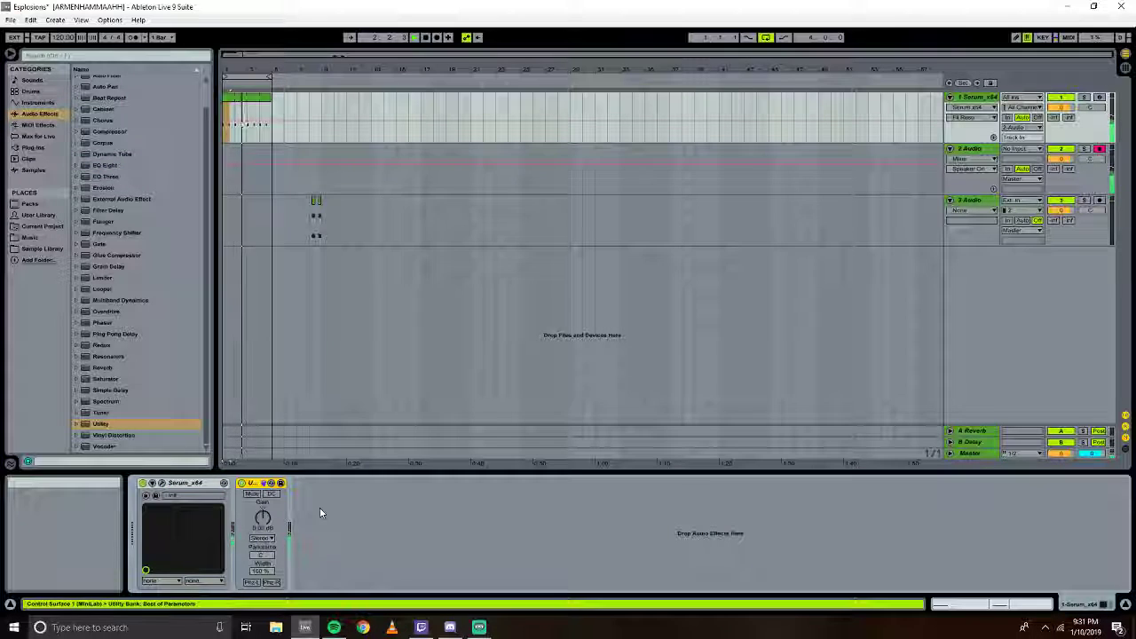
pyautogui.click(262, 539)
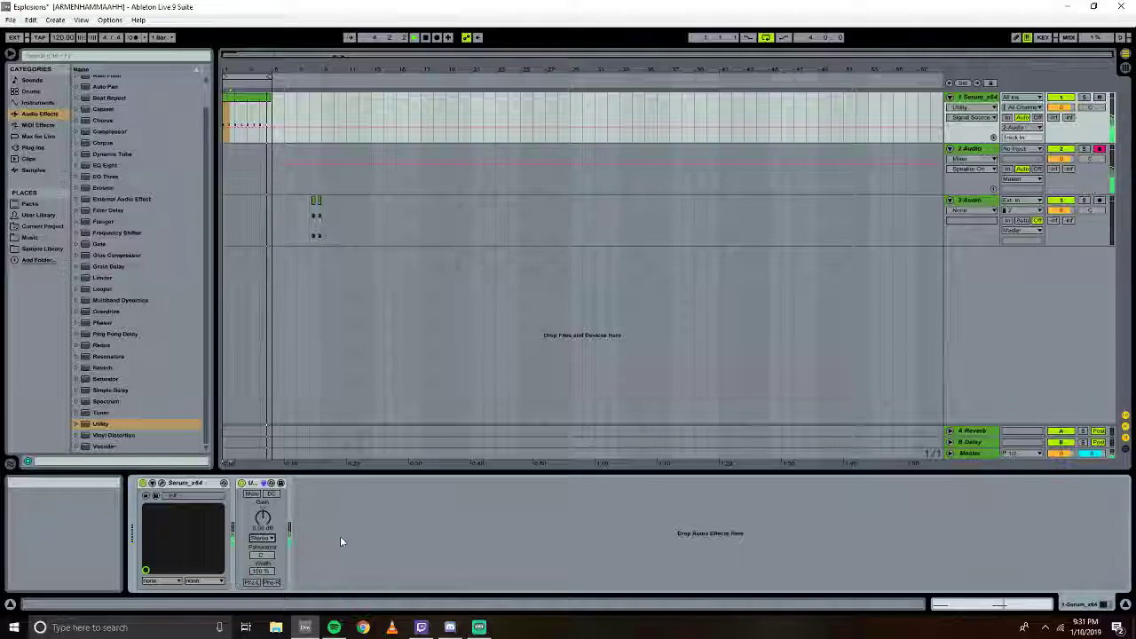
pyautogui.moveTo(263, 555); pyautogui.dragTo(262, 627)
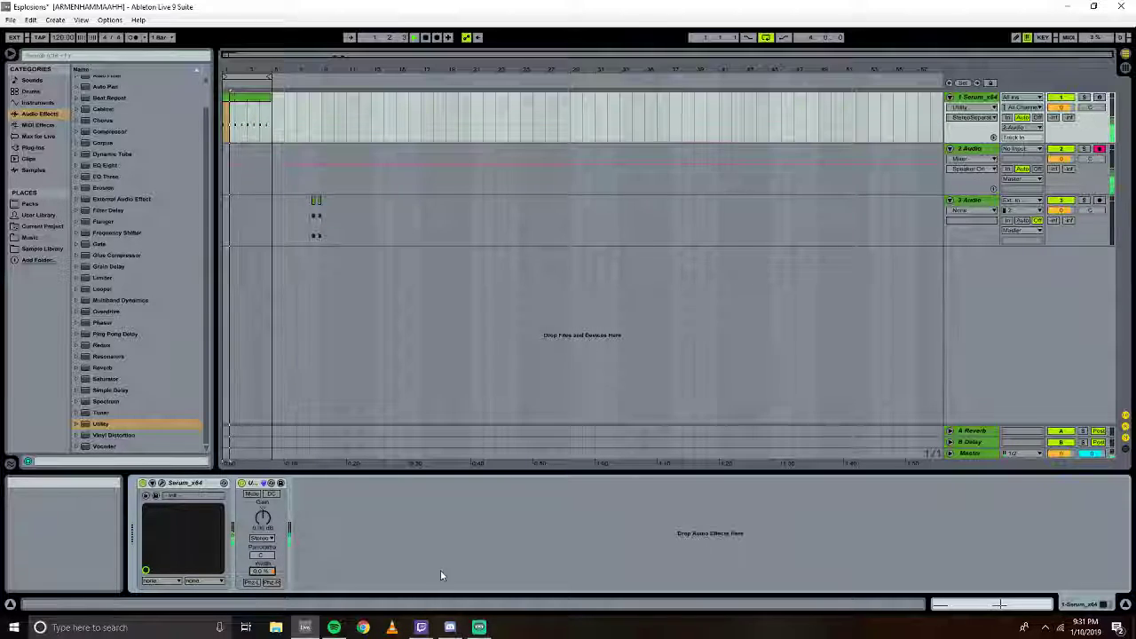
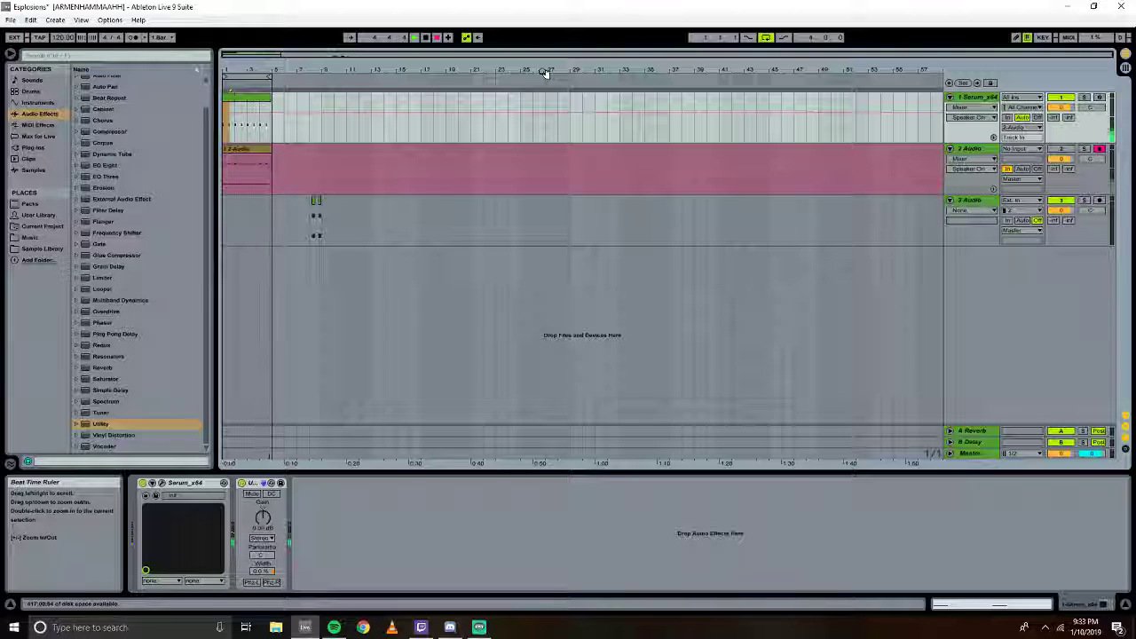
# Stop recording, raise the gain of the second recorded clip on 2 Audio to about 16.5 dB, and audition it.
pyautogui.click(425, 37)
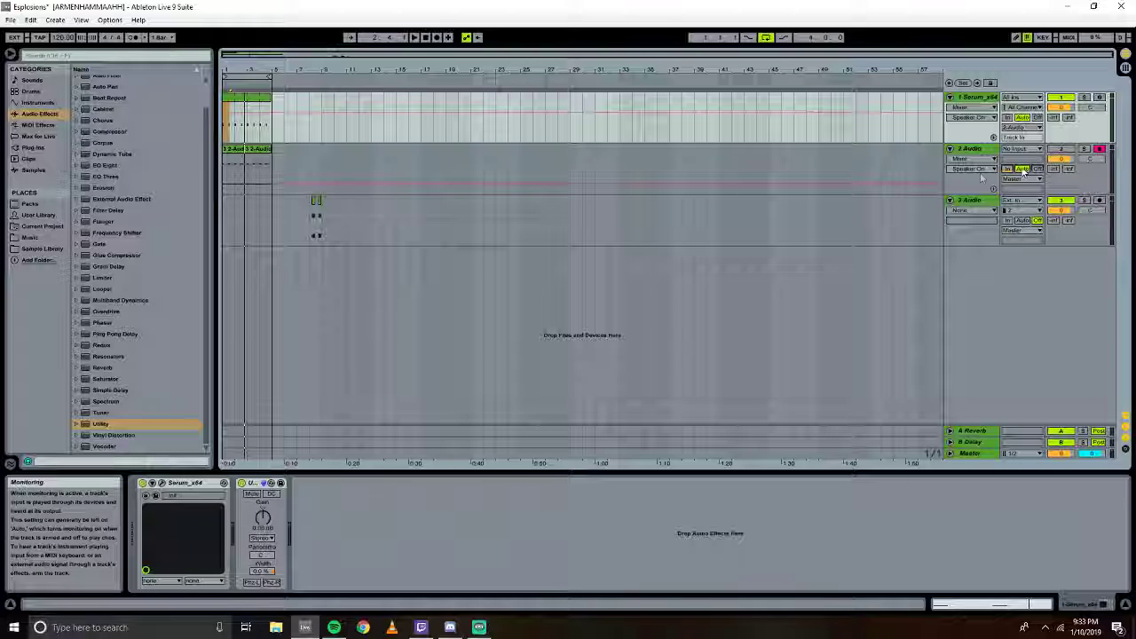
pyautogui.click(249, 148)
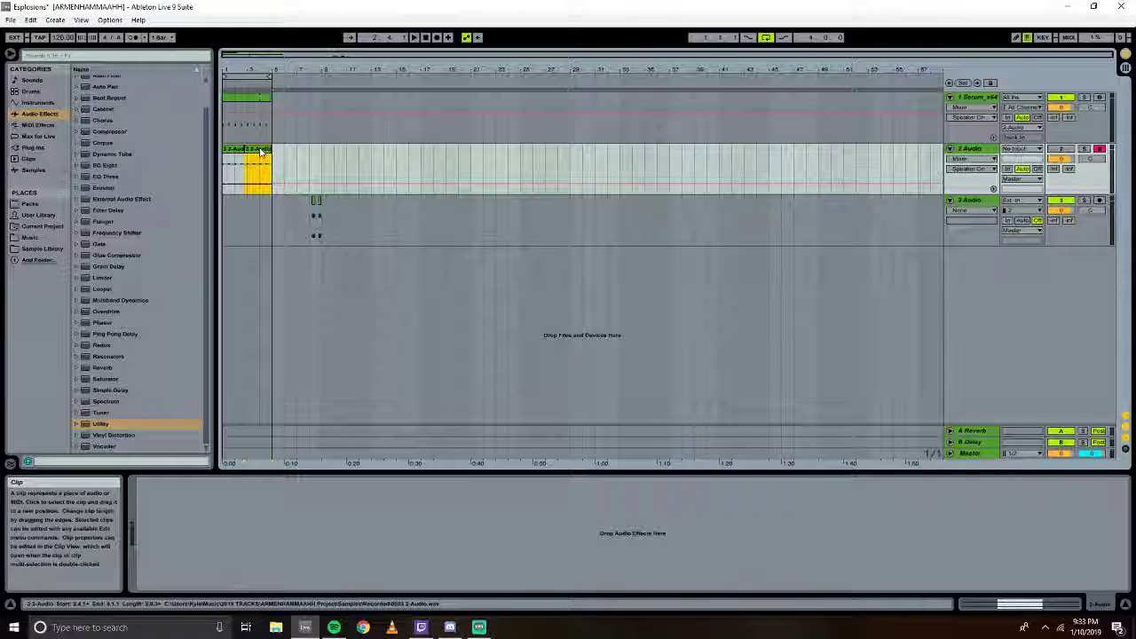
pyautogui.click(614, 503)
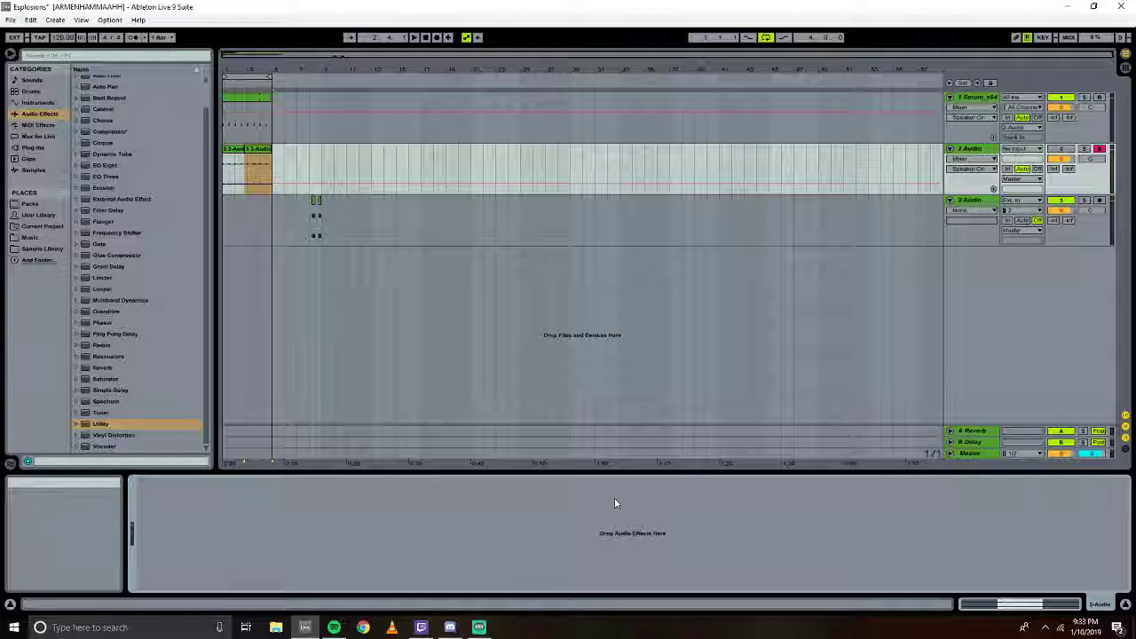
pyautogui.click(1022, 605)
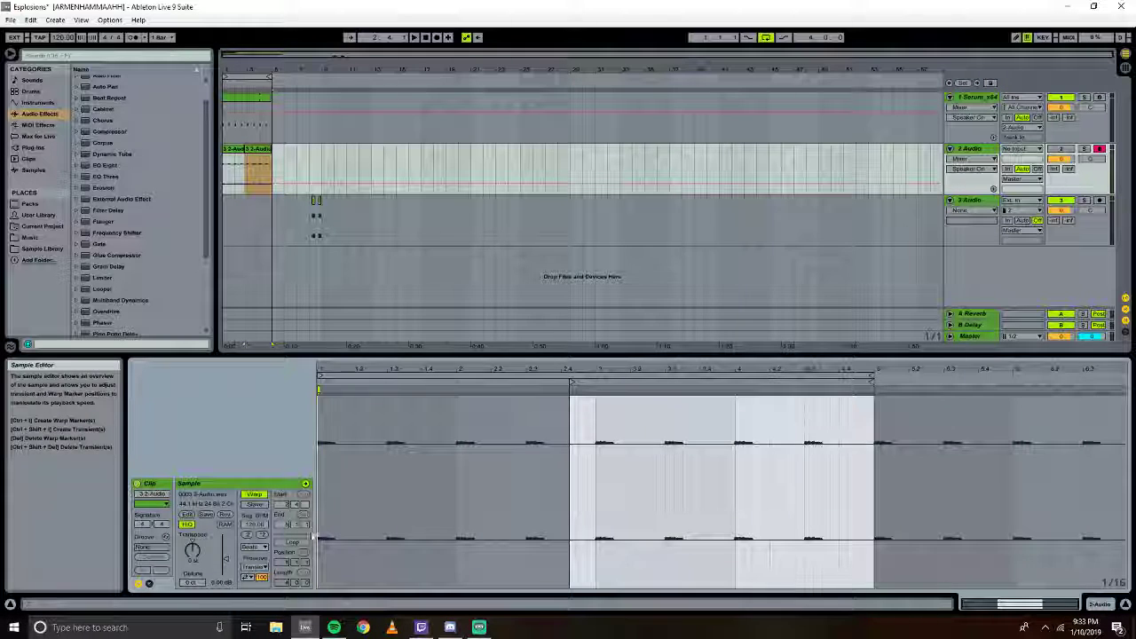
pyautogui.moveTo(229, 564); pyautogui.dragTo(227, 542)
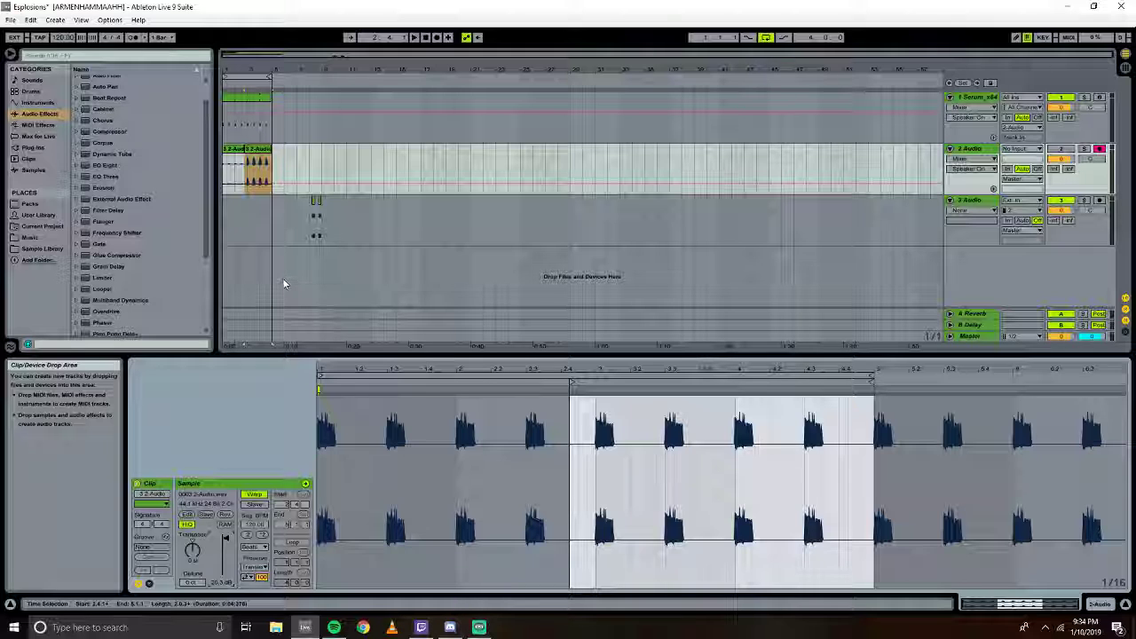
pyautogui.click(246, 80)
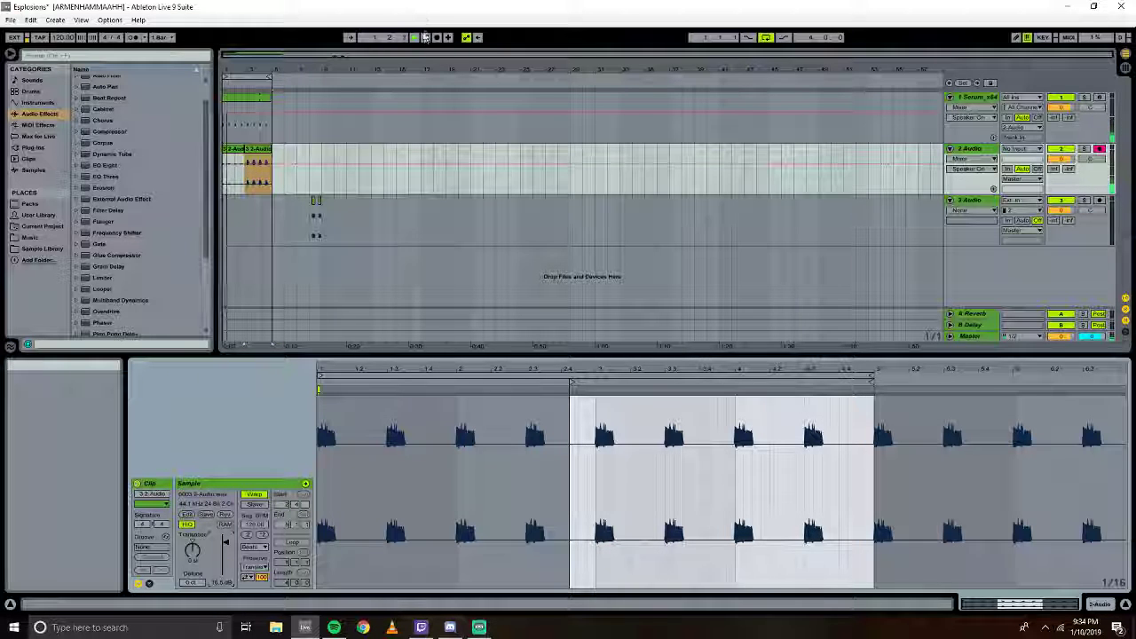
pyautogui.click(425, 37)
# Isolate the recorded hit from 3.1 to 3.2 on the 2 Audio track by splitting it off, and consolidate it.
pyautogui.moveTo(249, 66); pyautogui.dragTo(310, 275)
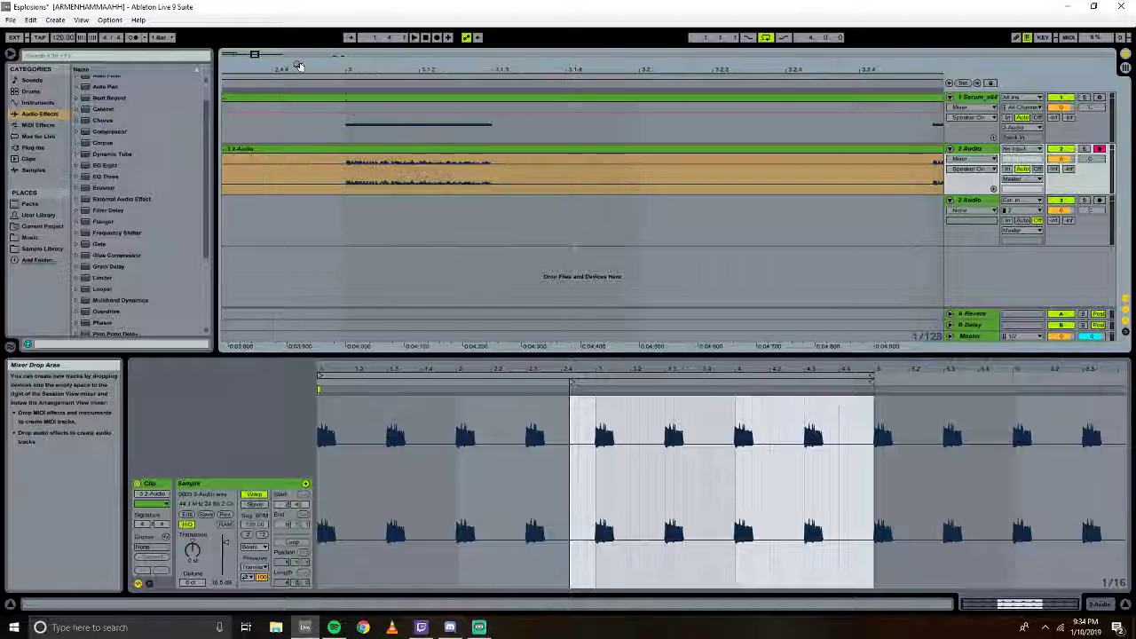
pyautogui.moveTo(346, 169); pyautogui.dragTo(639, 171)
pyautogui.rightClick(459, 153)
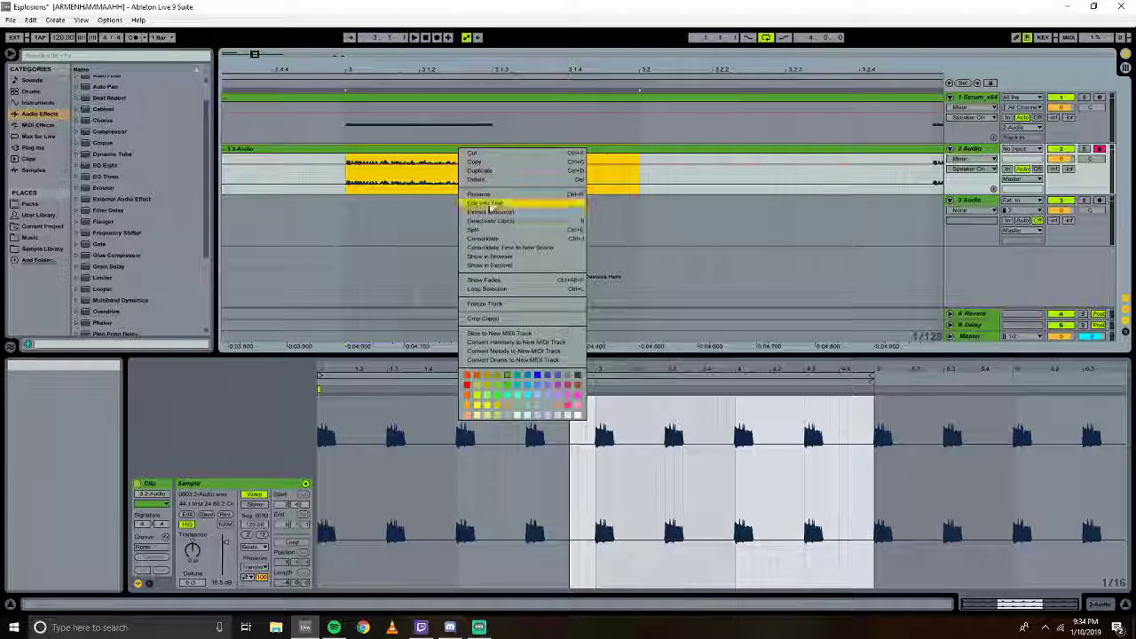
pyautogui.click(484, 226)
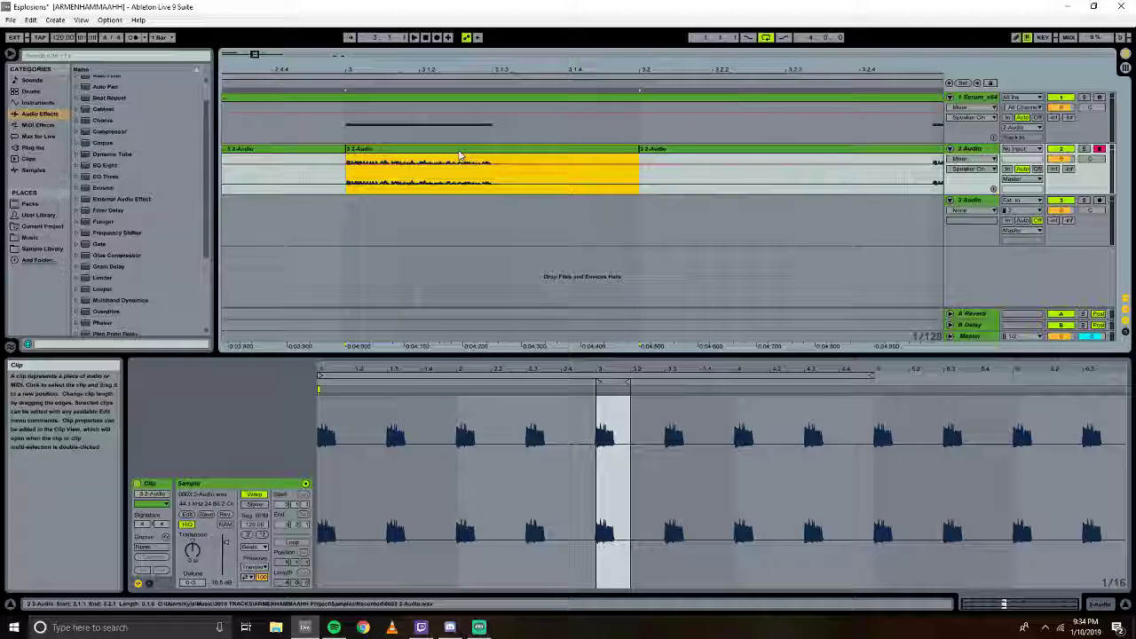
pyautogui.rightClick(459, 157)
pyautogui.click(497, 234)
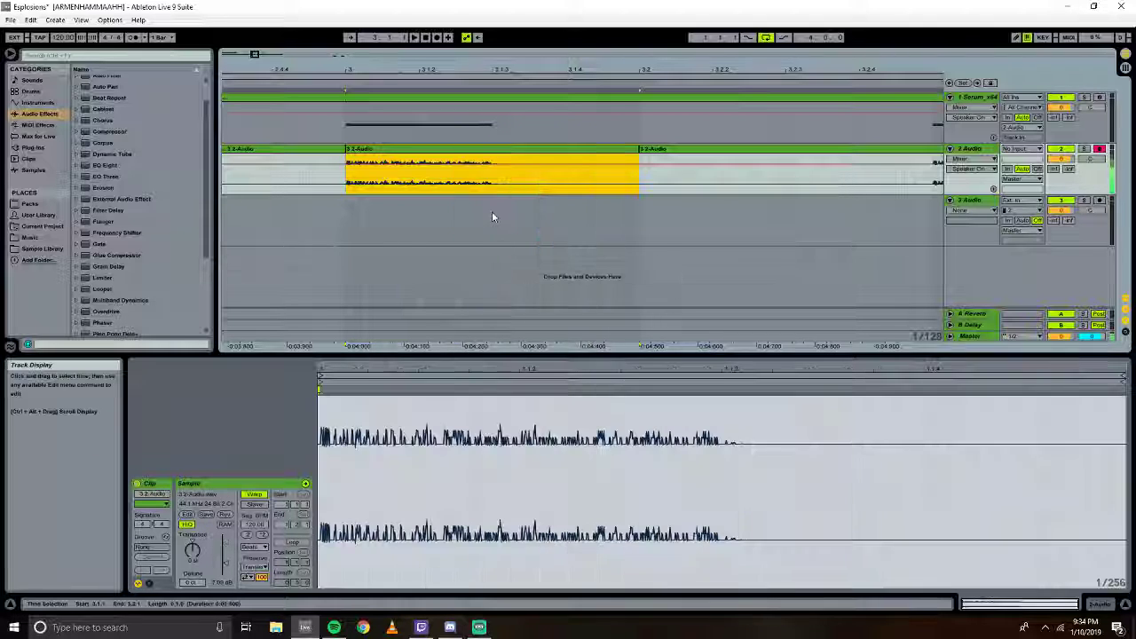
# Rename the isolated hit and move it onto the 3 Audio track at 9.3, after the Xplosion 2 clip.
pyautogui.rightClick(469, 154)
pyautogui.click(457, 156)
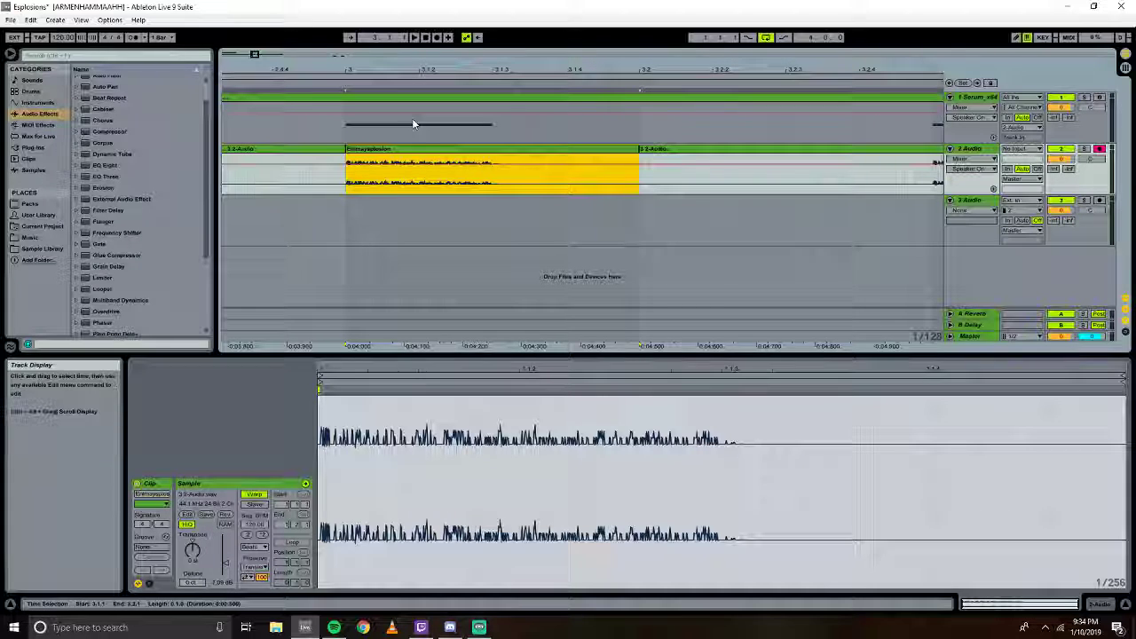
pyautogui.moveTo(475, 70); pyautogui.dragTo(476, 26)
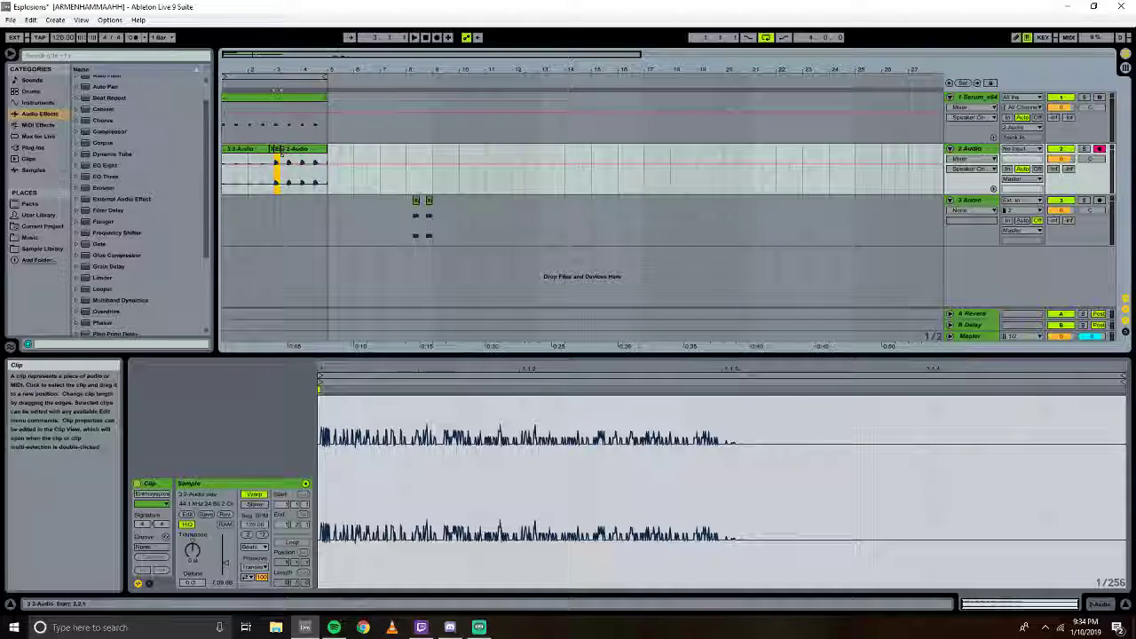
pyautogui.click(497, 210)
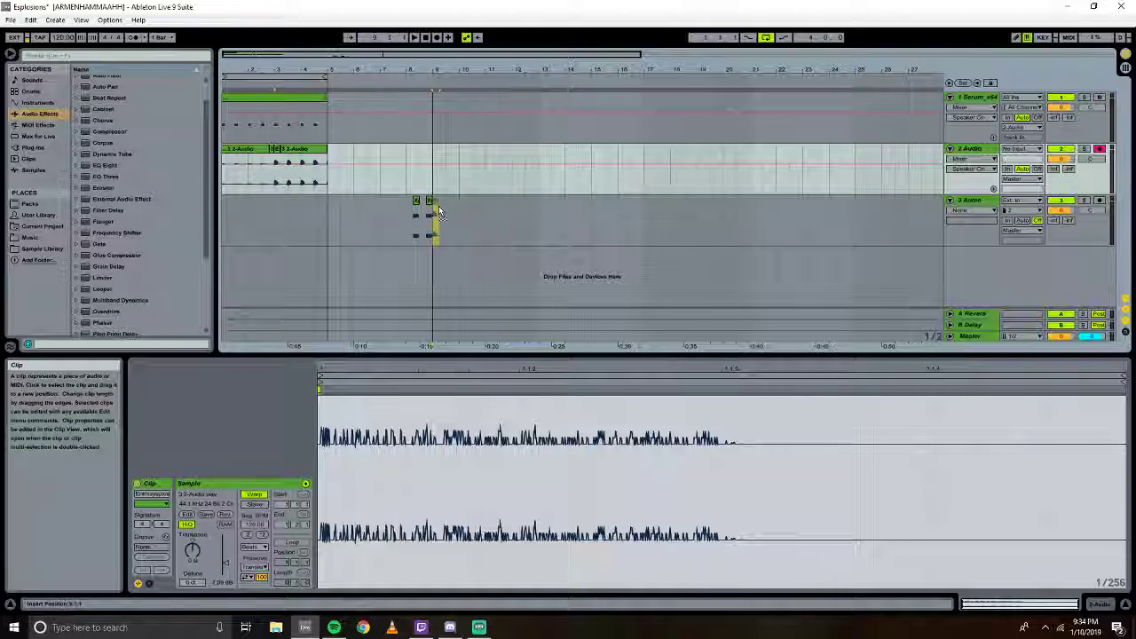
pyautogui.hotkey('ctrl', 'd')
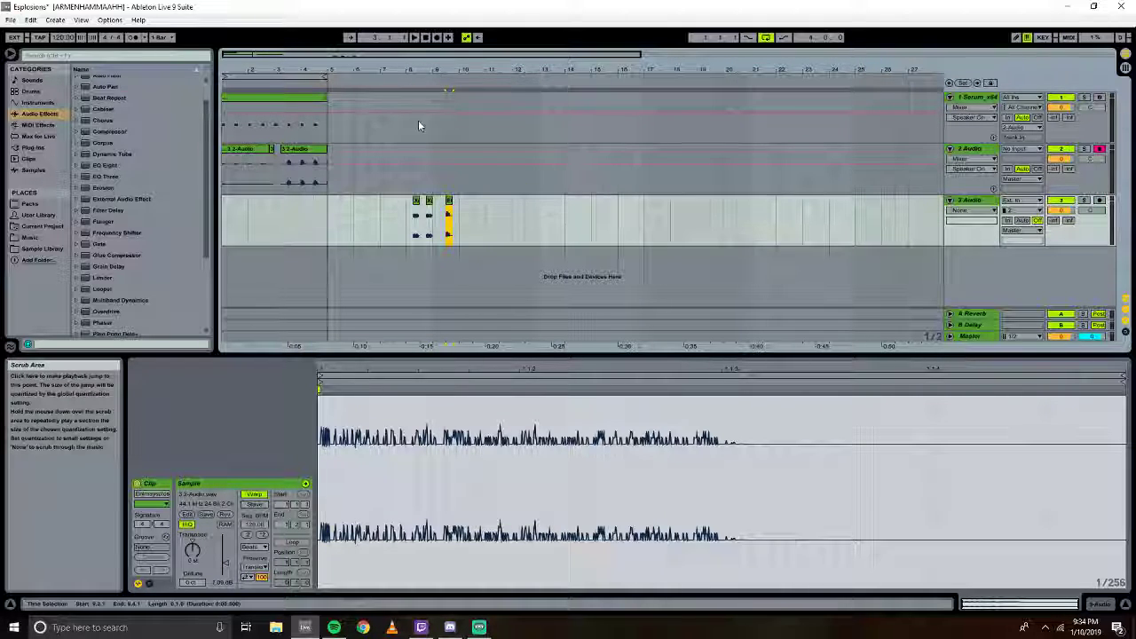
# Play back the three explosion clips on the 3 Audio track from bar 8 to compare their loudness.
pyautogui.click(428, 218)
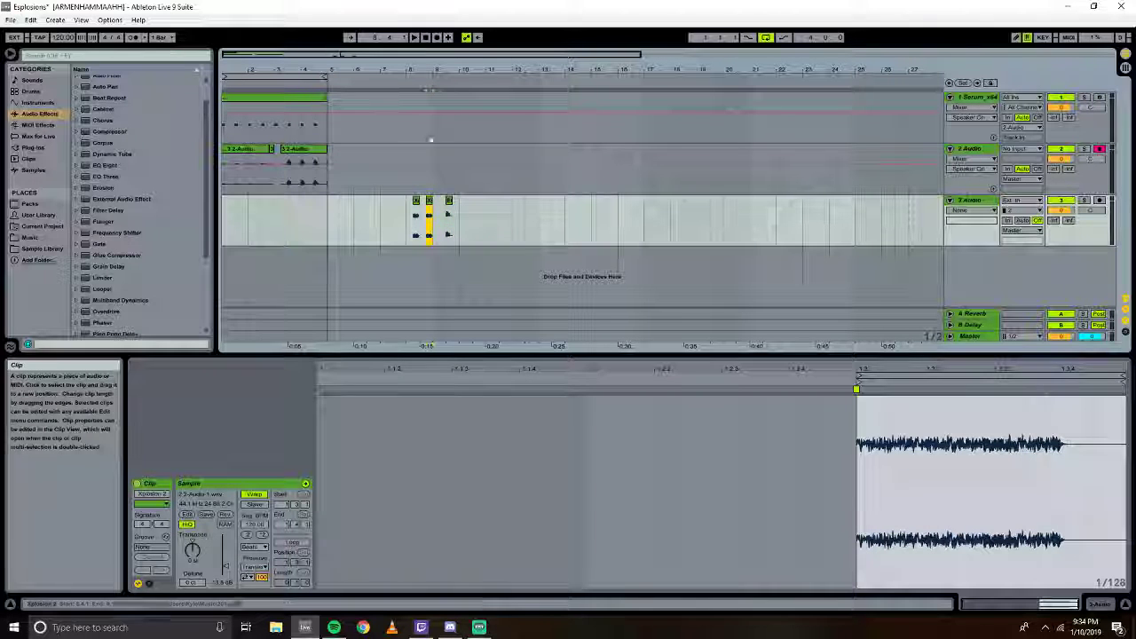
pyautogui.moveTo(431, 71); pyautogui.dragTo(489, 71)
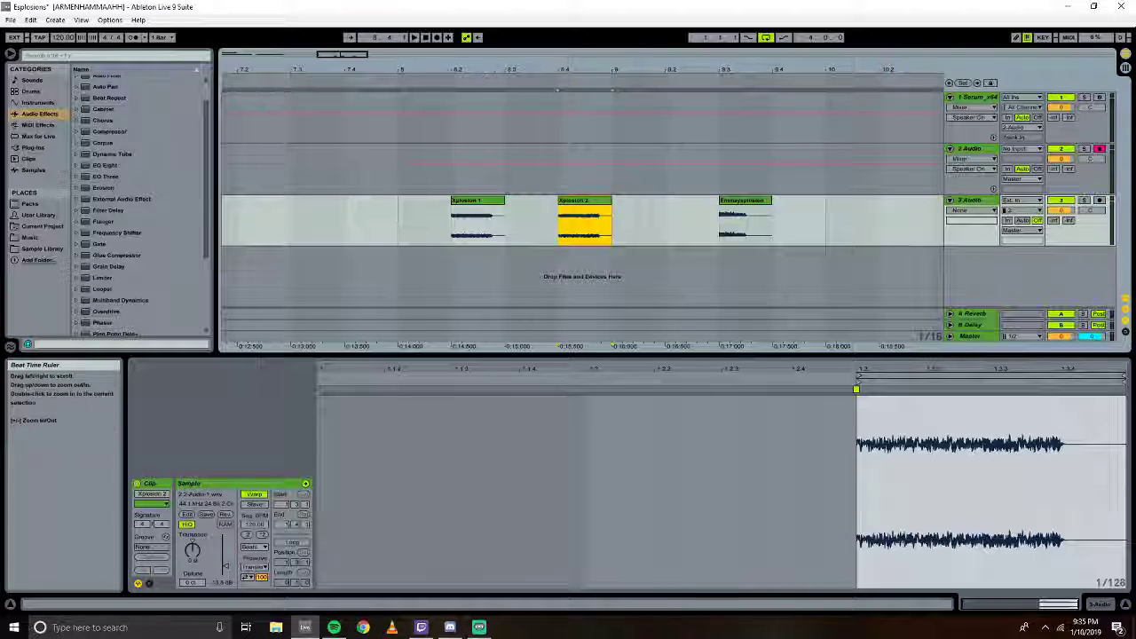
pyautogui.click(426, 77)
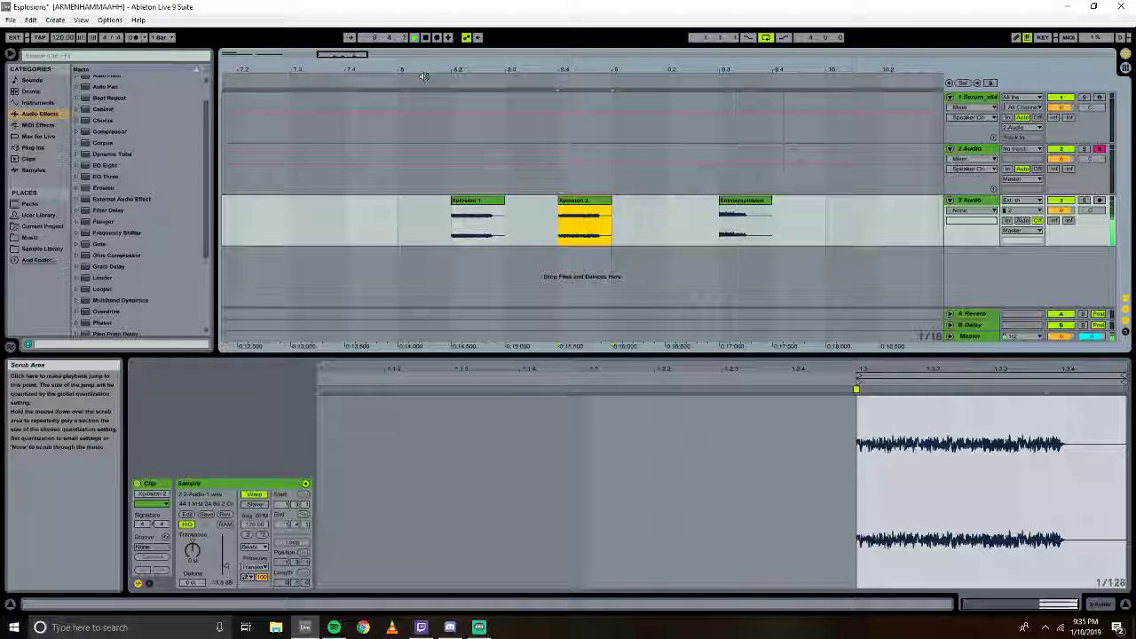
# Raise the clip gains of Xplosion 1 and Xplosion 2 to about -10 dB each and stop playback.
pyautogui.click(470, 203)
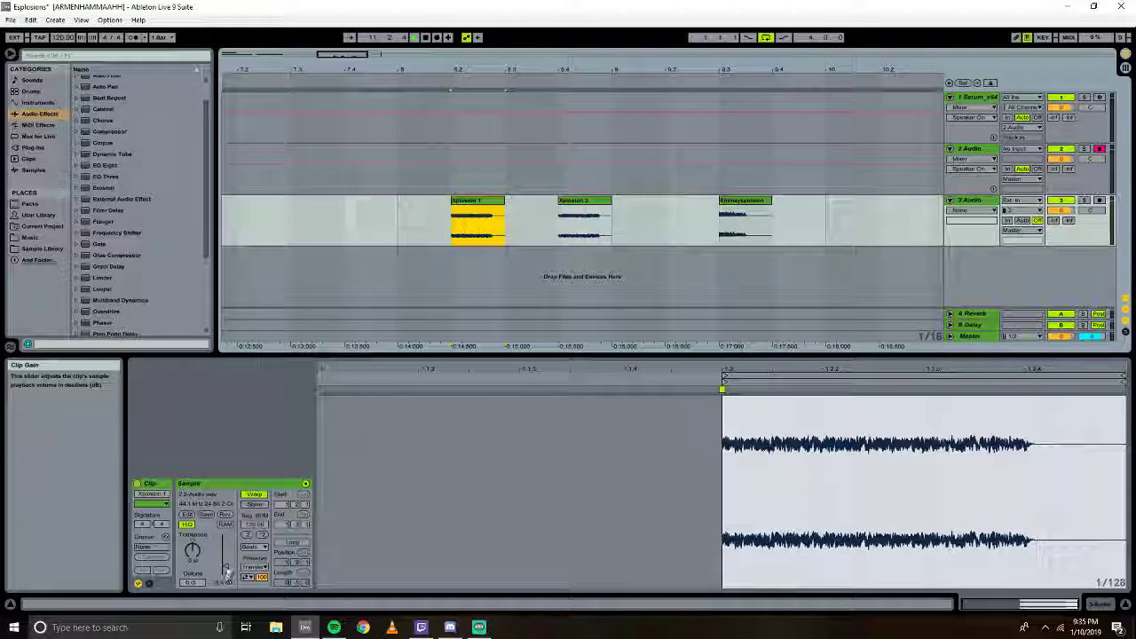
pyautogui.moveTo(227, 573); pyautogui.dragTo(227, 565)
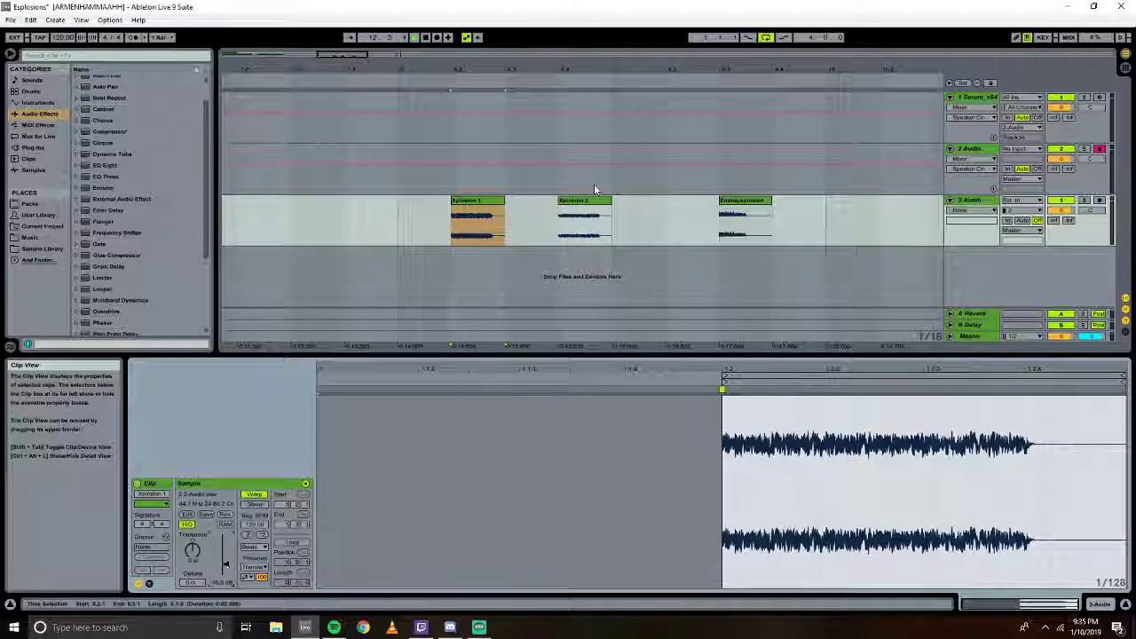
pyautogui.click(584, 213)
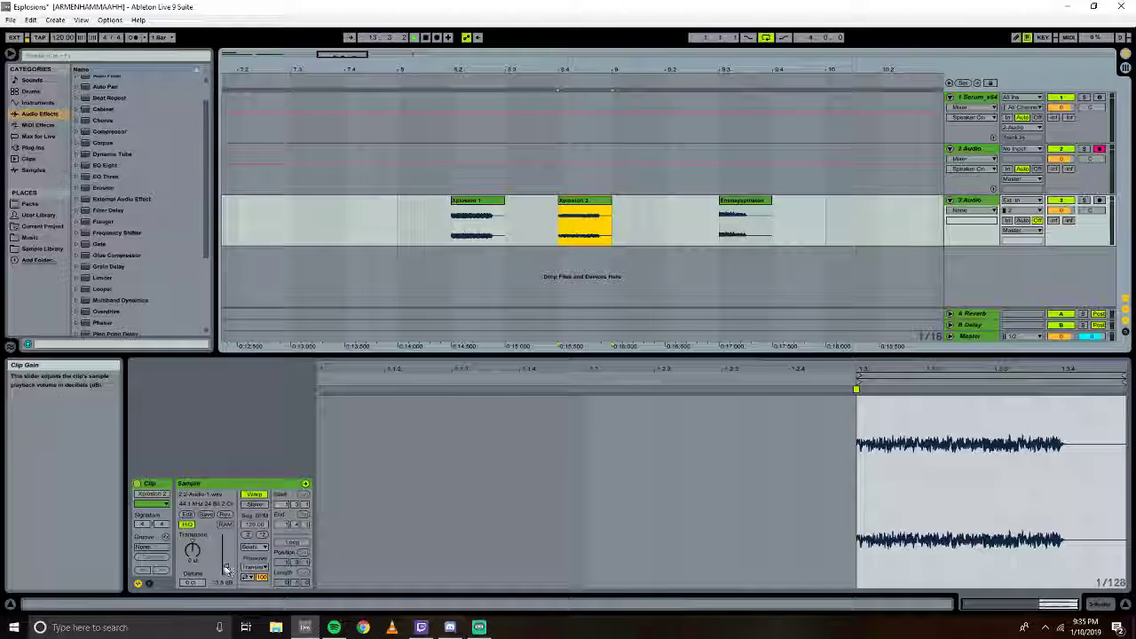
pyautogui.moveTo(227, 568); pyautogui.dragTo(225, 565)
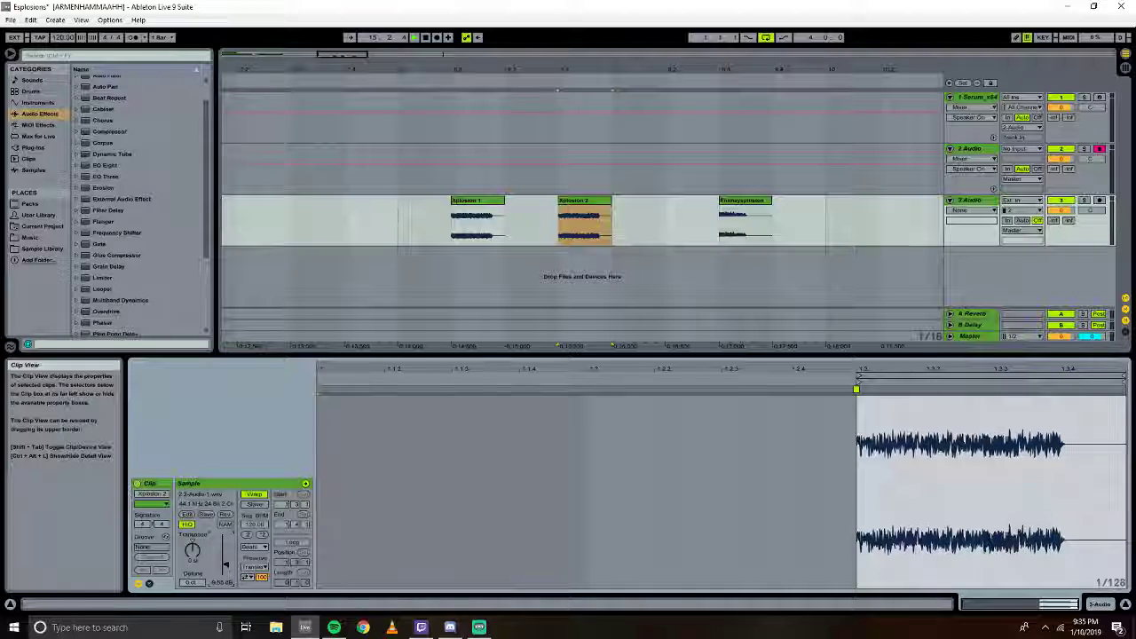
pyautogui.moveTo(225, 565); pyautogui.dragTo(225, 563)
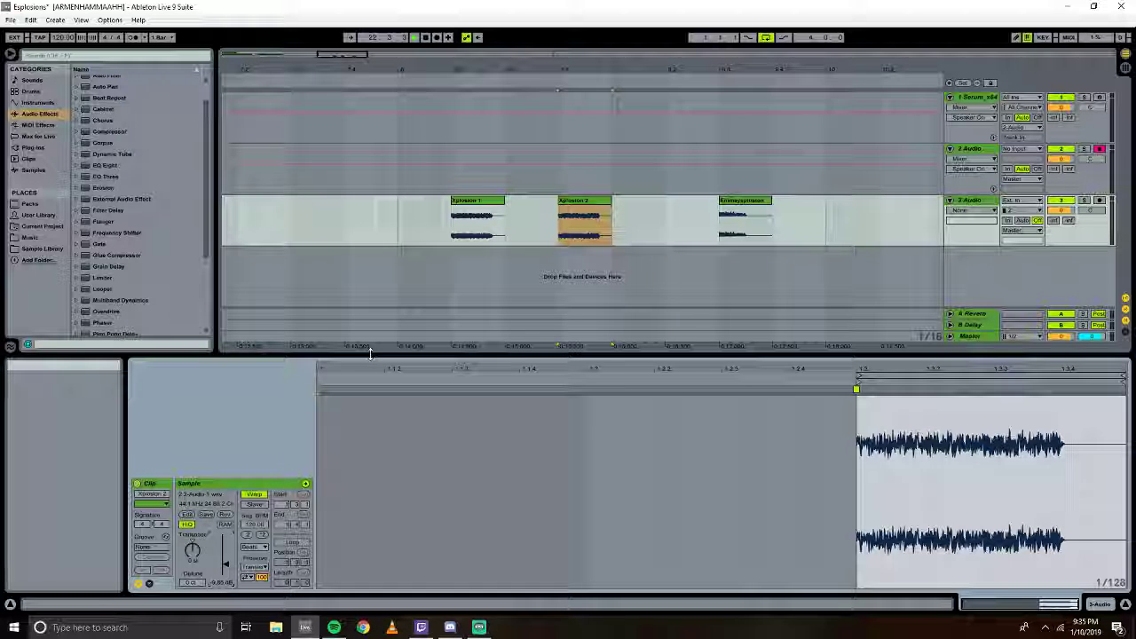
pyautogui.doubleClick(426, 37)
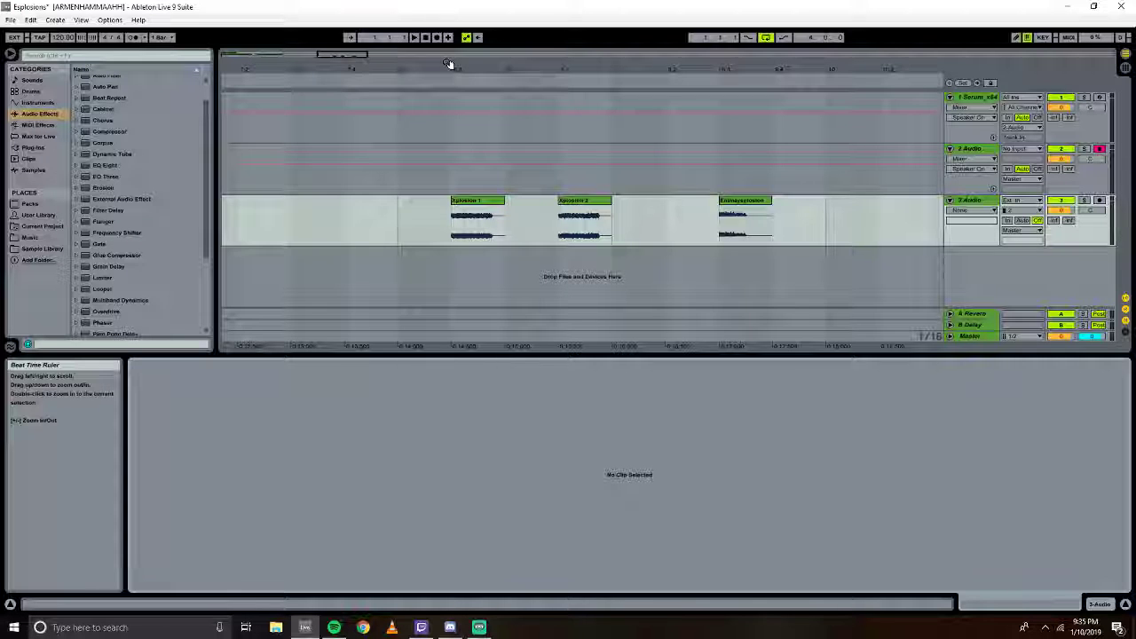
pyautogui.moveTo(449, 64); pyautogui.dragTo(449, 266)
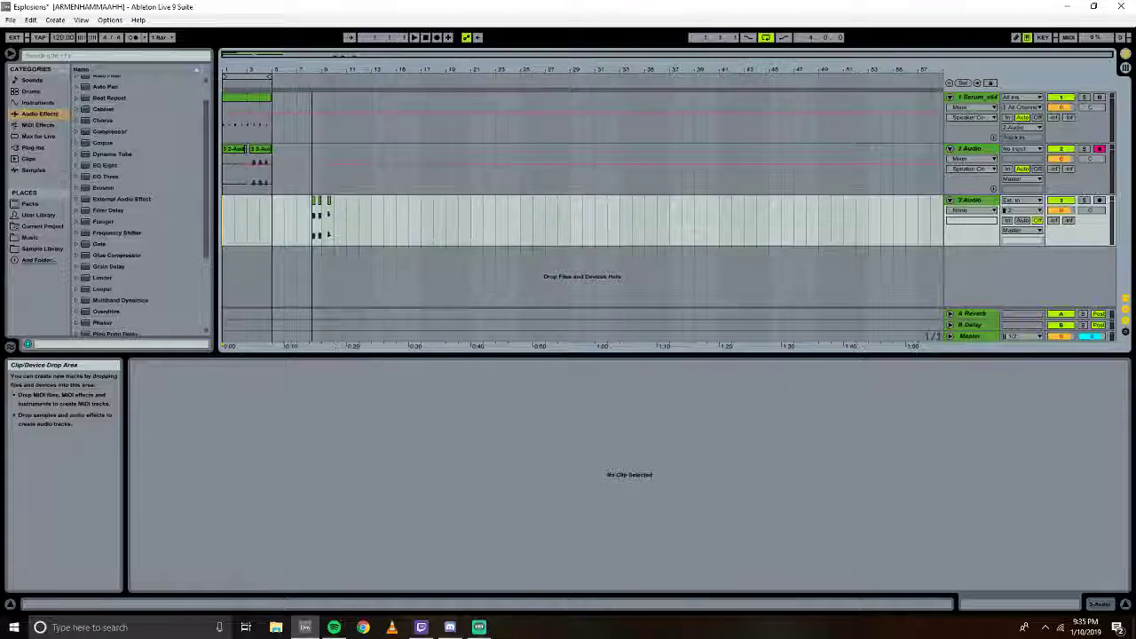
# Play back the three clips on the 3 Audio track and trim the third clip's silent tail to midway between 9.3.3 and 9.3.4.
pyautogui.moveTo(311, 69); pyautogui.dragTo(306, 106)
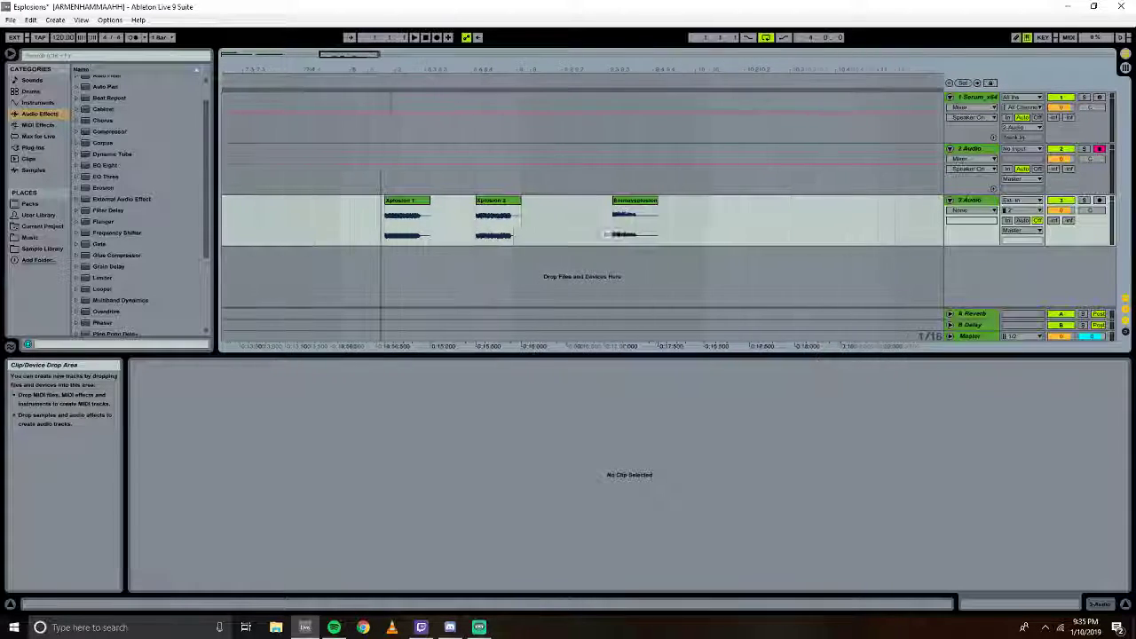
pyautogui.click(331, 78)
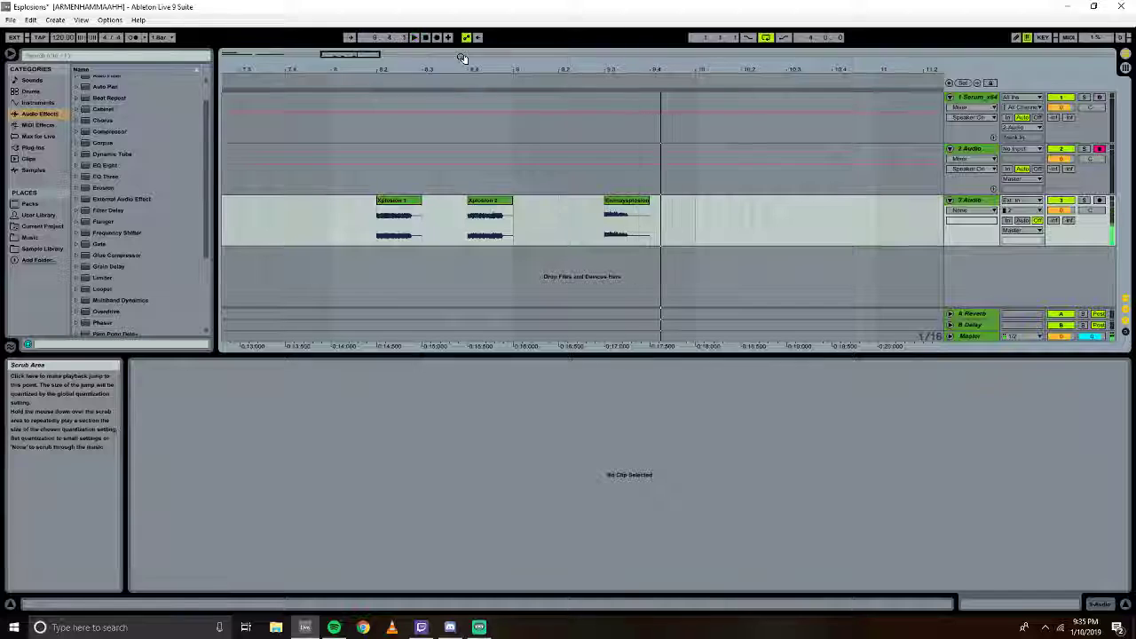
pyautogui.moveTo(636, 68); pyautogui.dragTo(465, 165)
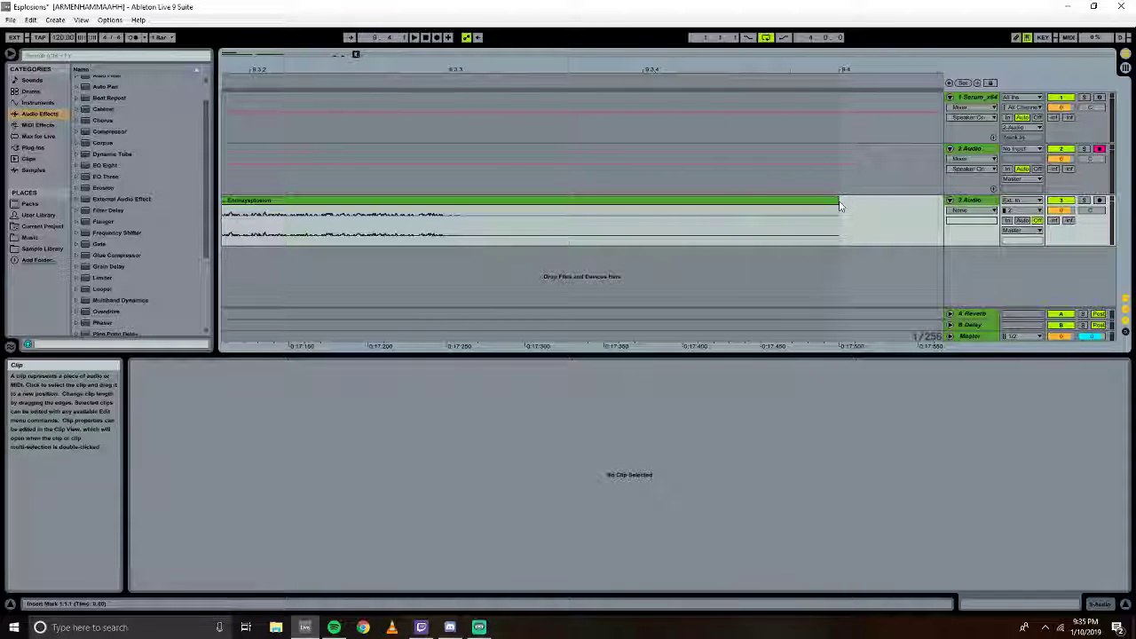
pyautogui.moveTo(839, 213); pyautogui.dragTo(532, 222)
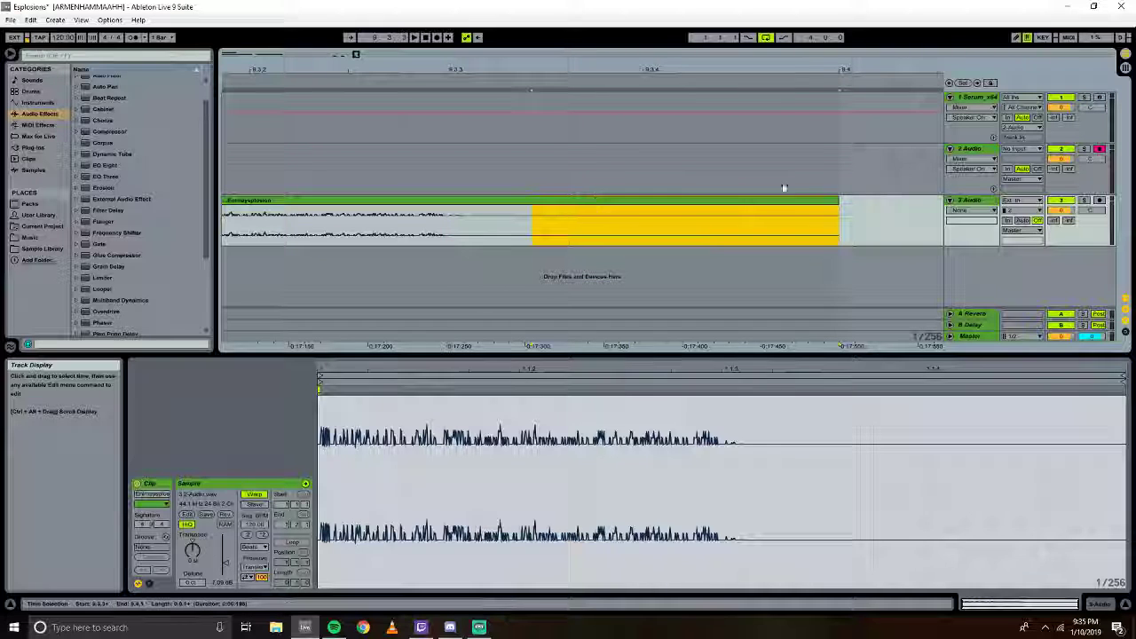
pyautogui.click(873, 203)
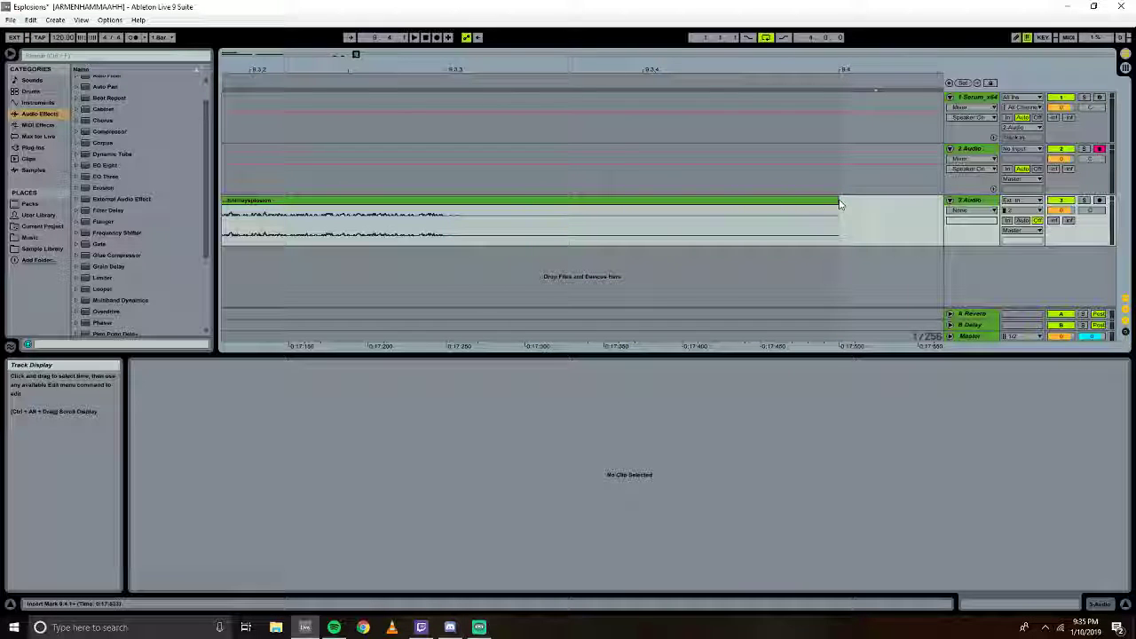
pyautogui.moveTo(839, 204); pyautogui.dragTo(495, 182)
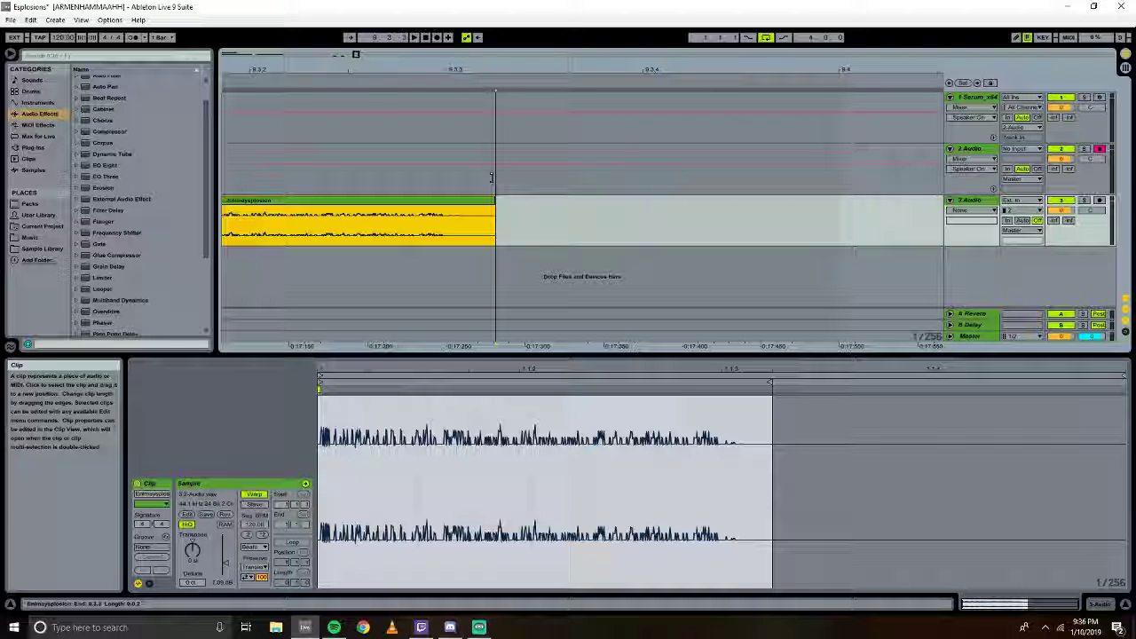
pyautogui.moveTo(492, 177); pyautogui.dragTo(543, 191)
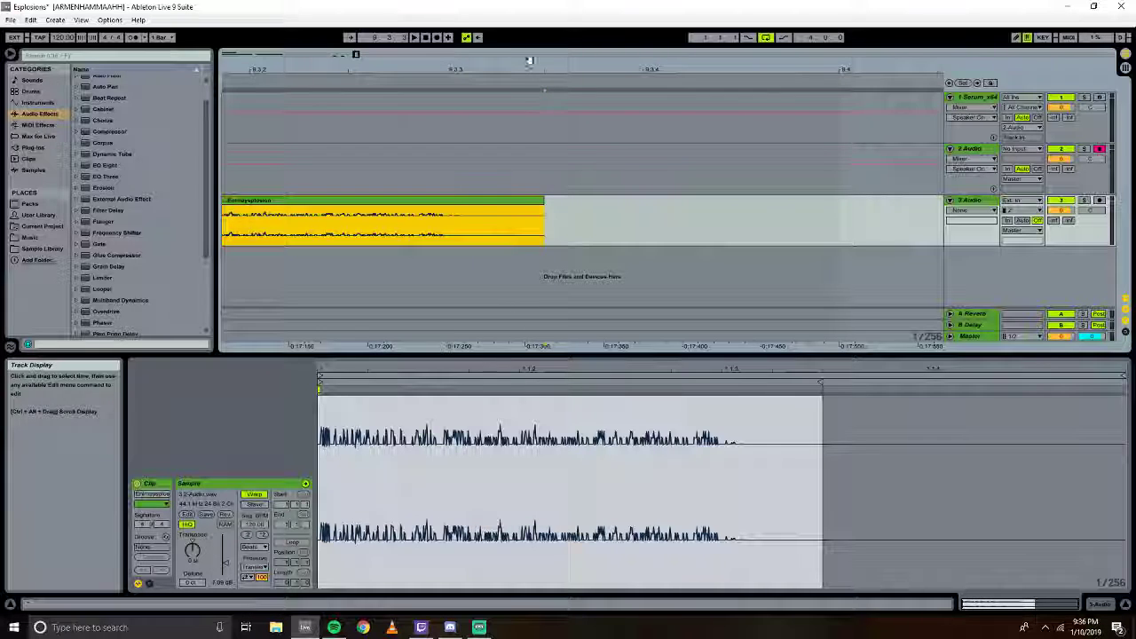
# Insert a new audio track below the 3 Audio track.
pyautogui.moveTo(521, 64); pyautogui.dragTo(613, 187)
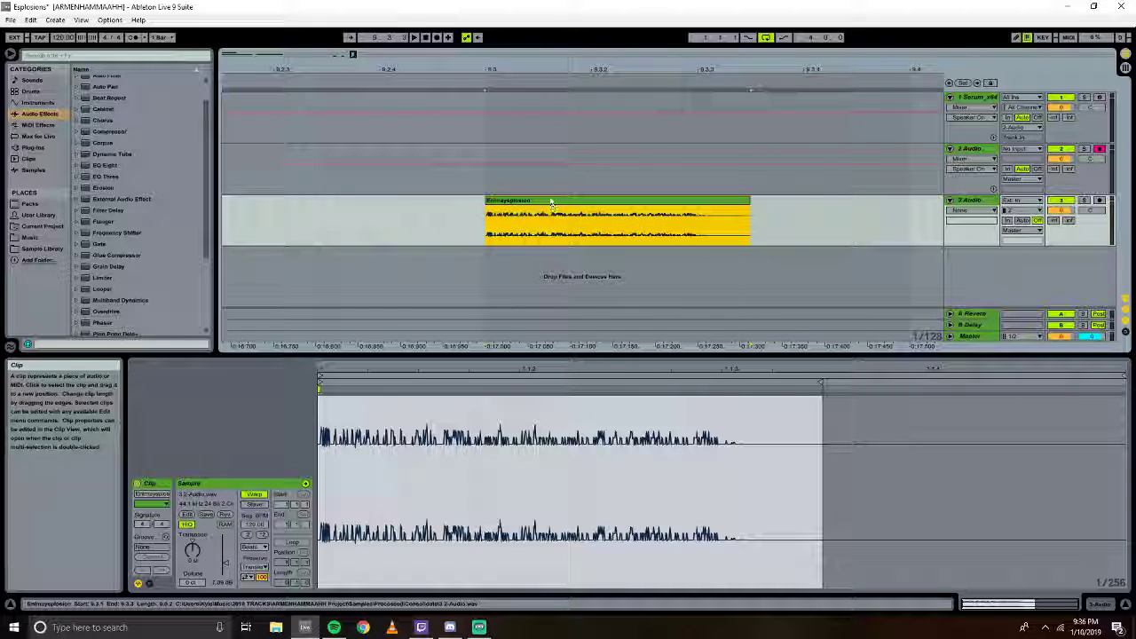
pyautogui.rightClick(569, 279)
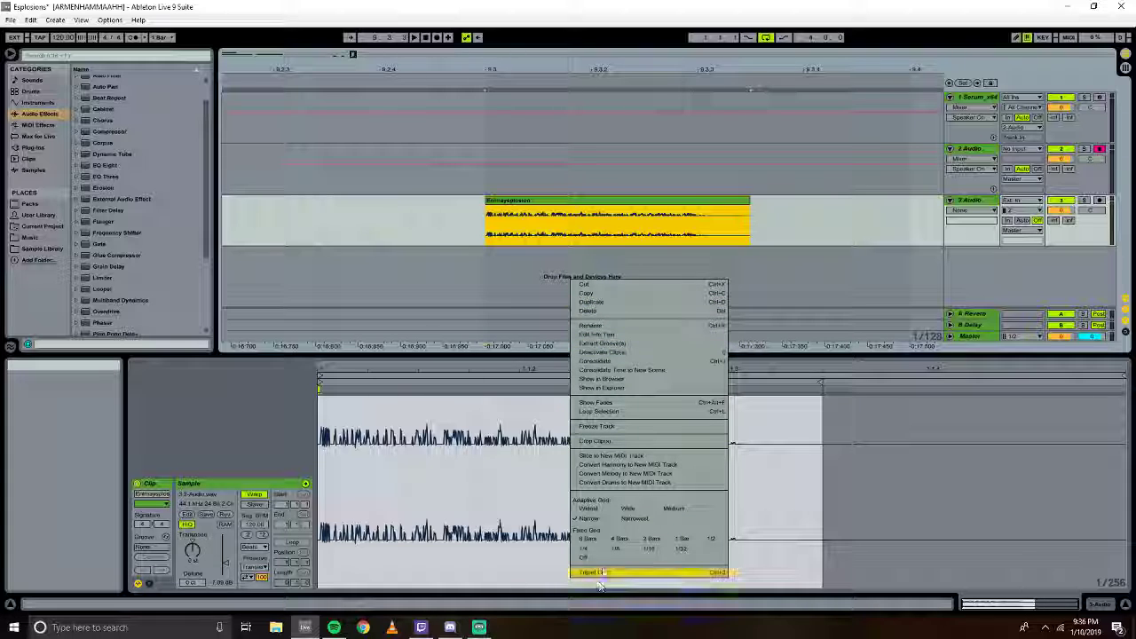
pyautogui.rightClick(526, 289)
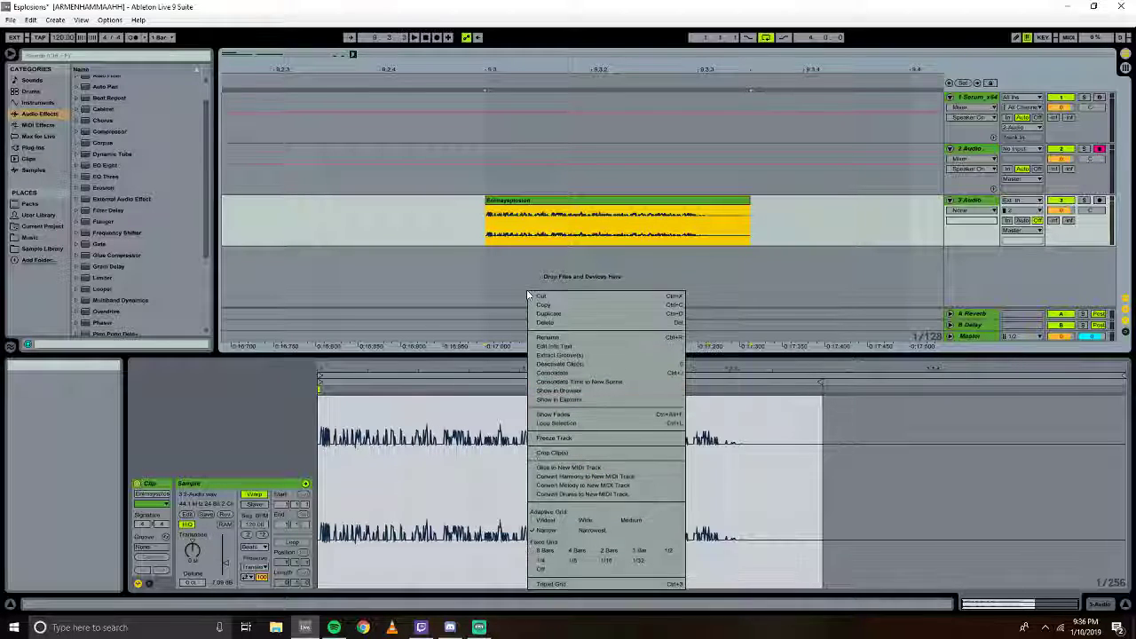
pyautogui.rightClick(975, 286)
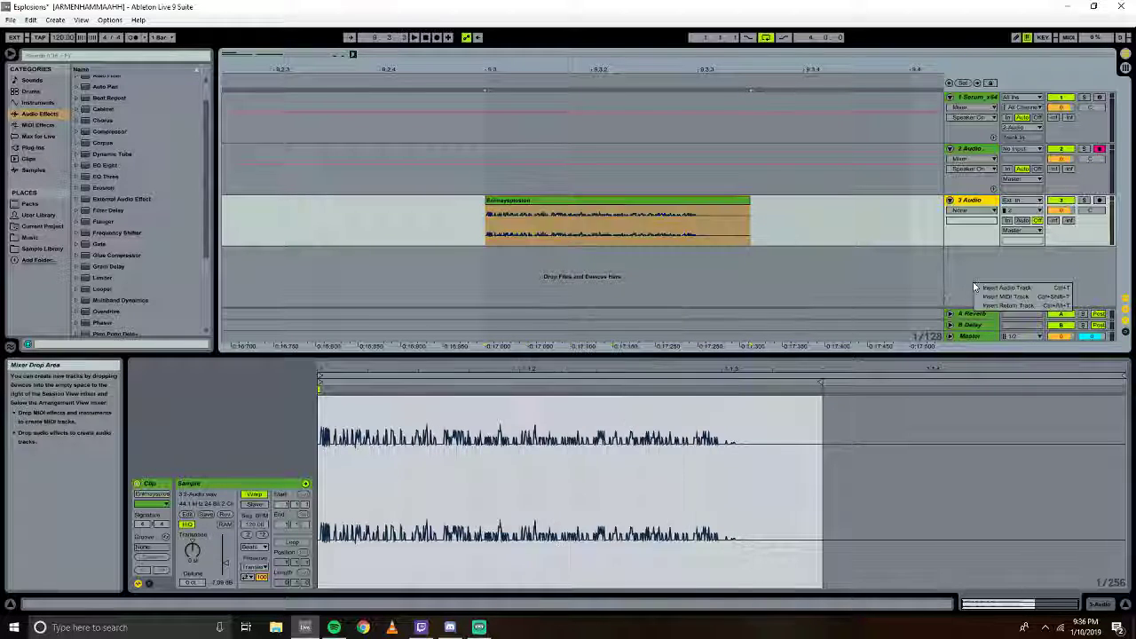
pyautogui.click(1005, 287)
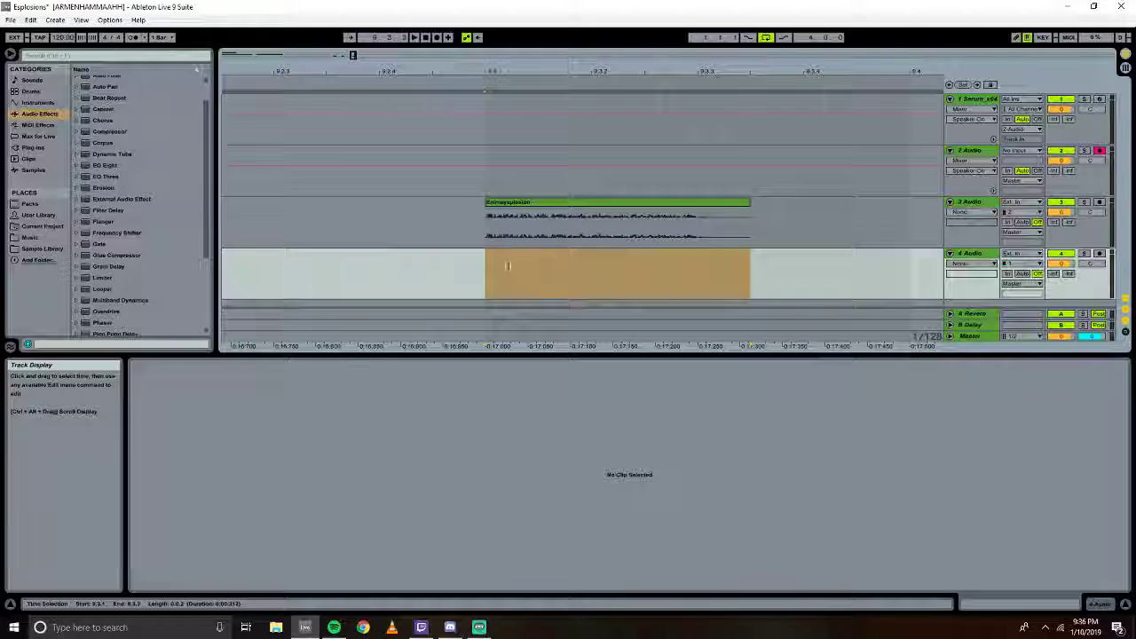
# Copy the trimmed explosion clip from 3 Audio onto the 4 Audio track at 9.3 and reverse the copy.
pyautogui.press('Up')
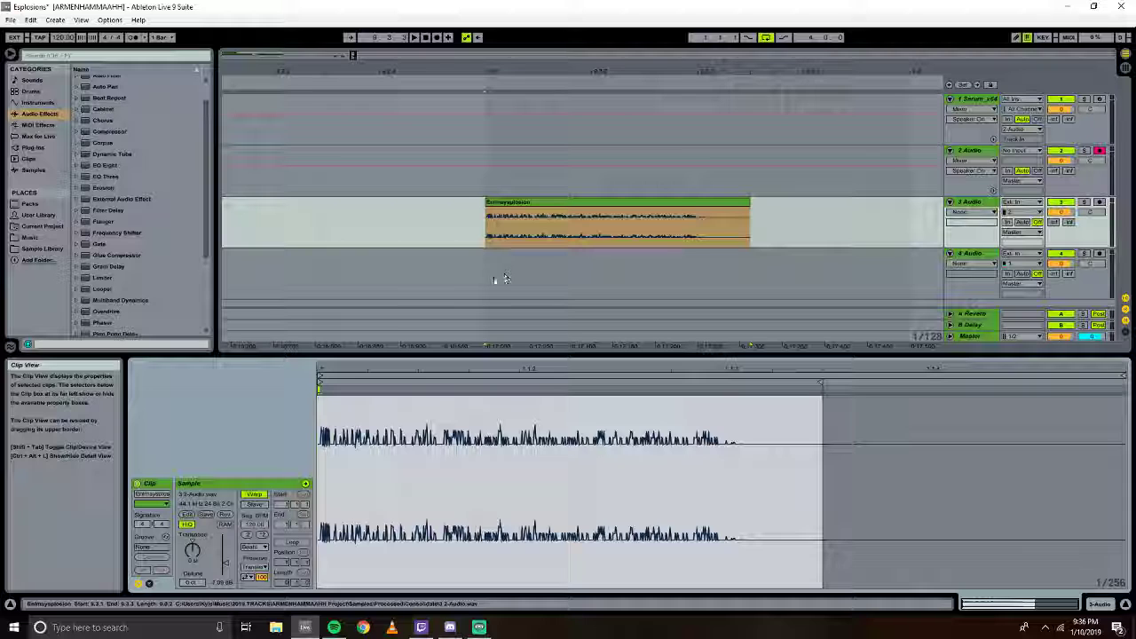
pyautogui.moveTo(533, 202); pyautogui.dragTo(524, 273)
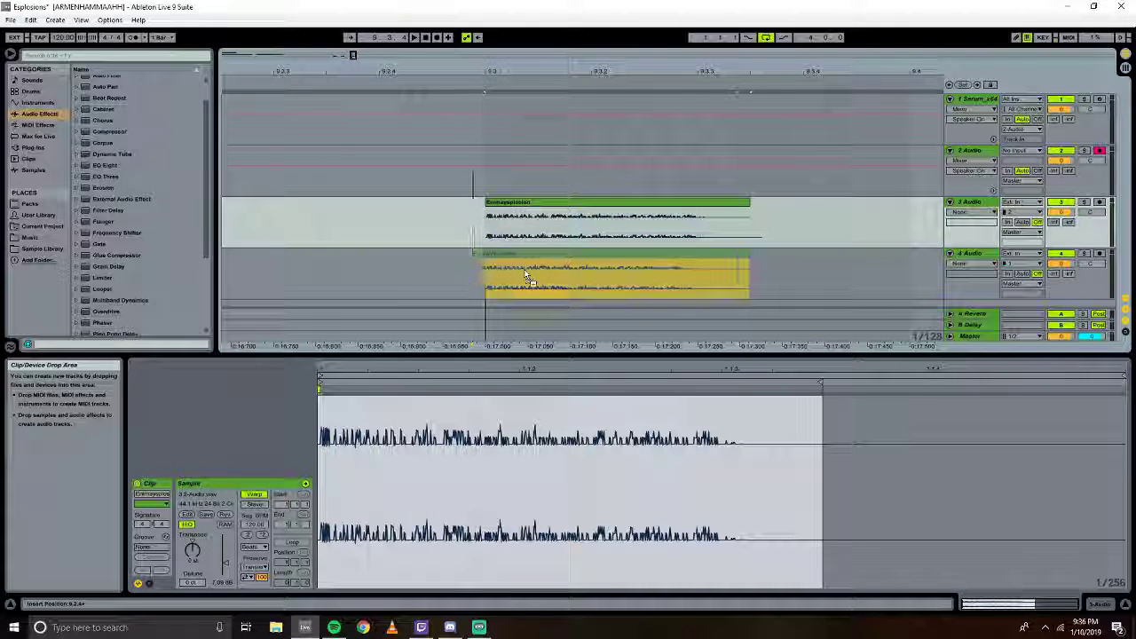
pyautogui.click(225, 516)
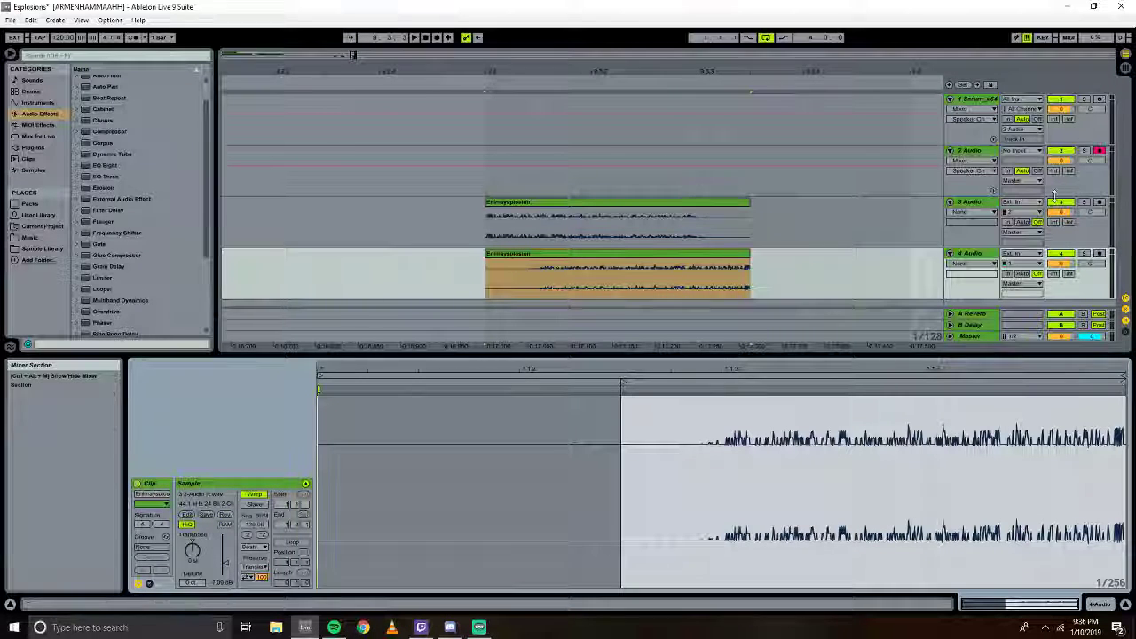
# Play back the reversed clip alone and layered with the original, starting just before 9.3.
pyautogui.click(471, 81)
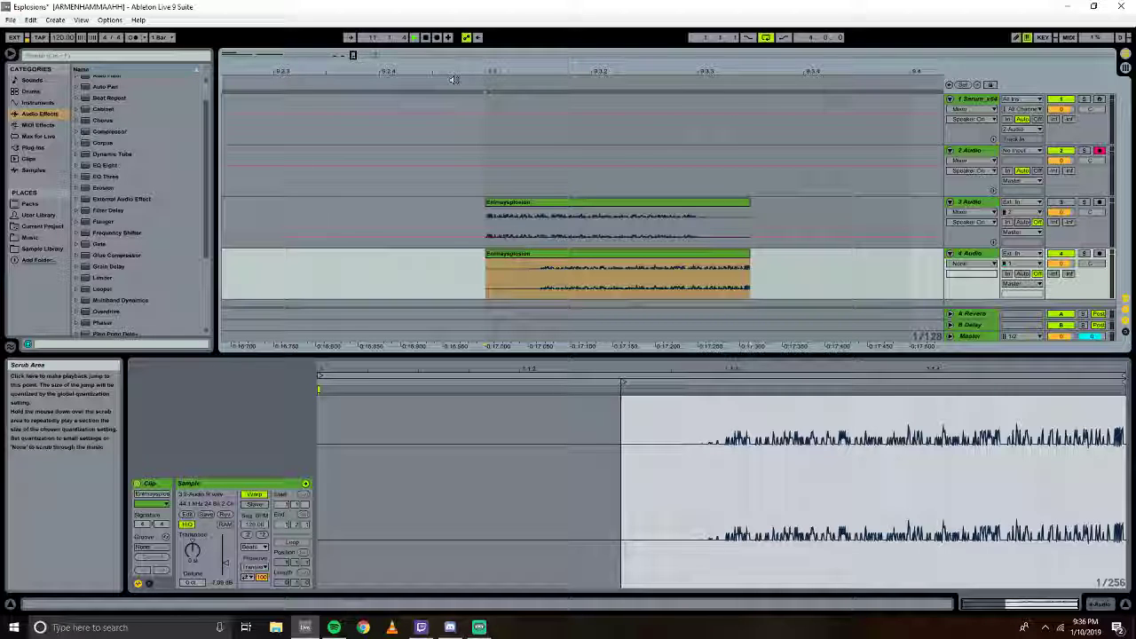
pyautogui.press('space')
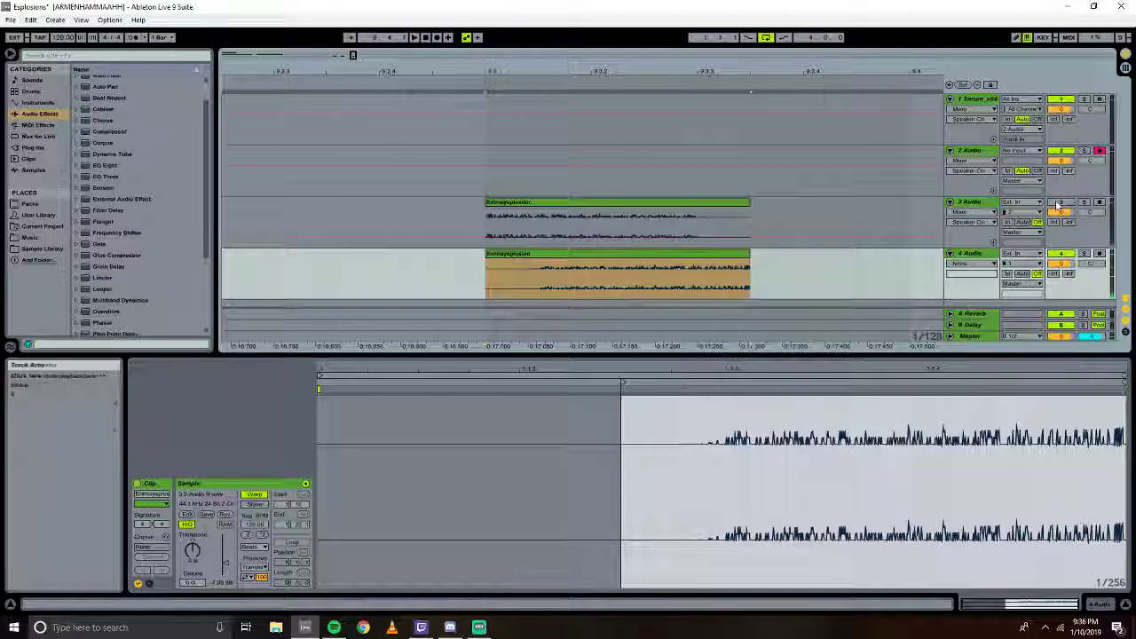
pyautogui.click(484, 79)
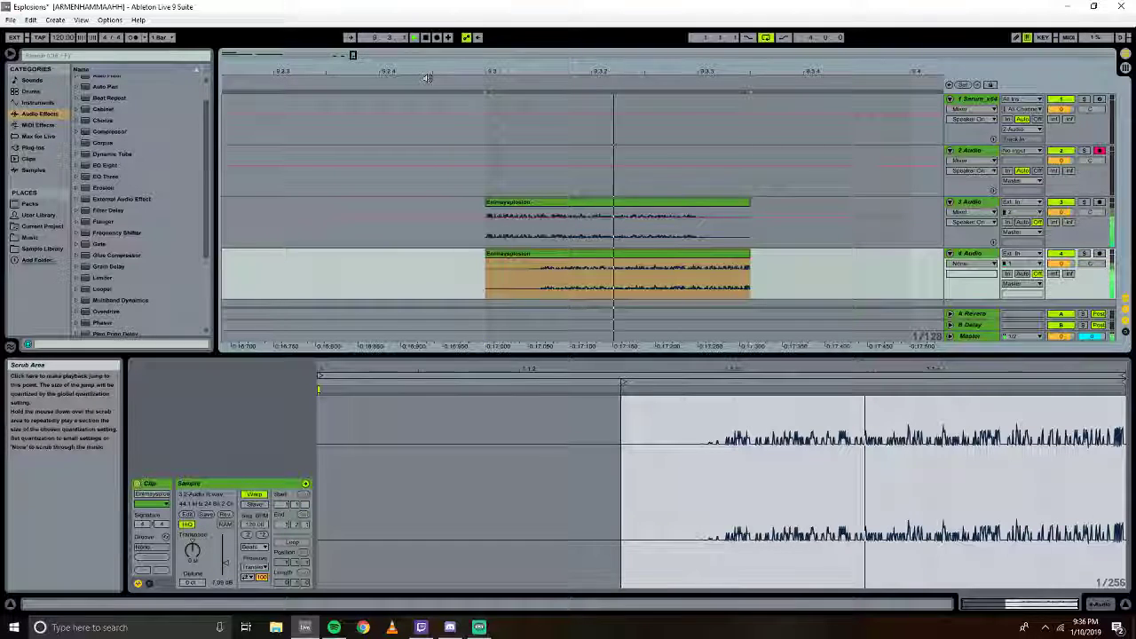
pyautogui.press('space')
# Show fades on the 3 Audio explosion clip and extend its fade-out across the whole clip.
pyautogui.click(665, 201)
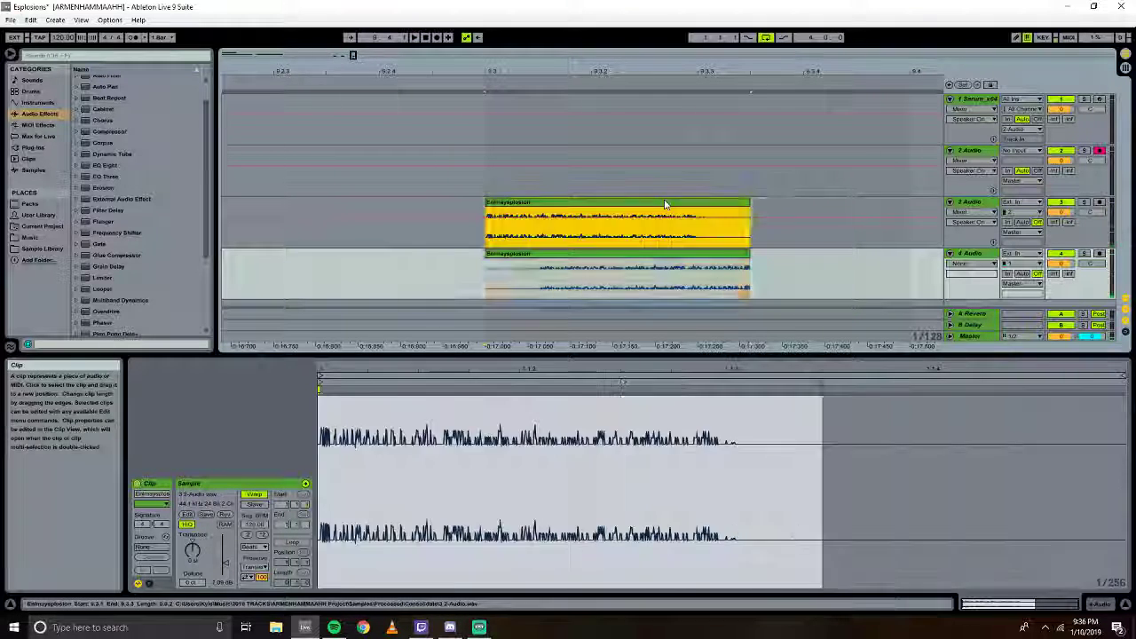
pyautogui.rightClick(658, 206)
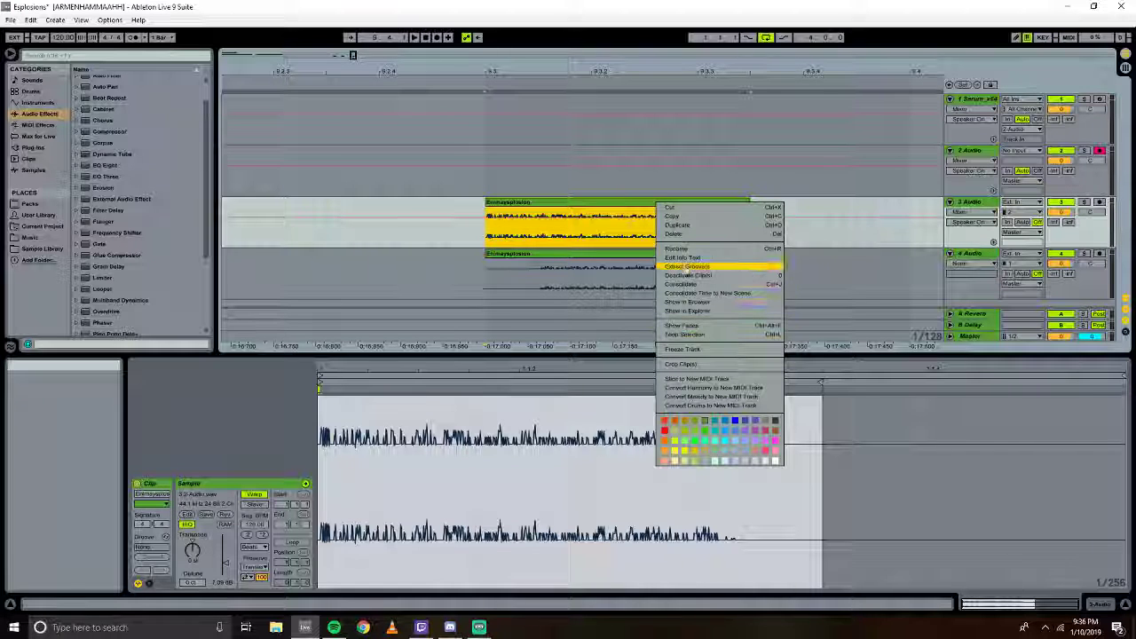
pyautogui.click(683, 325)
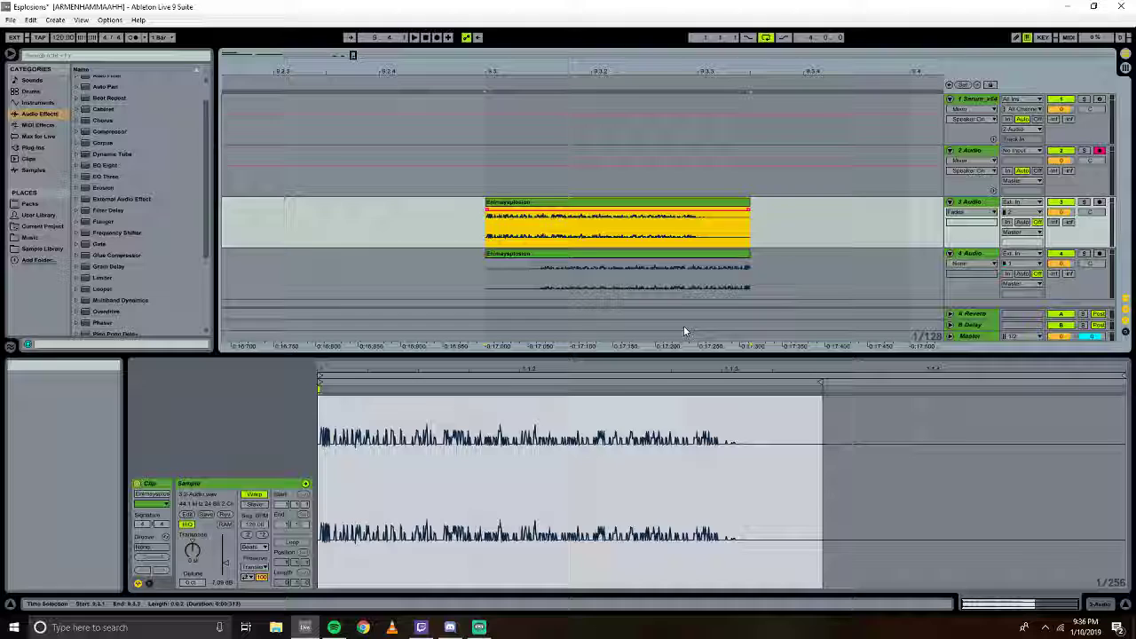
pyautogui.click(747, 213)
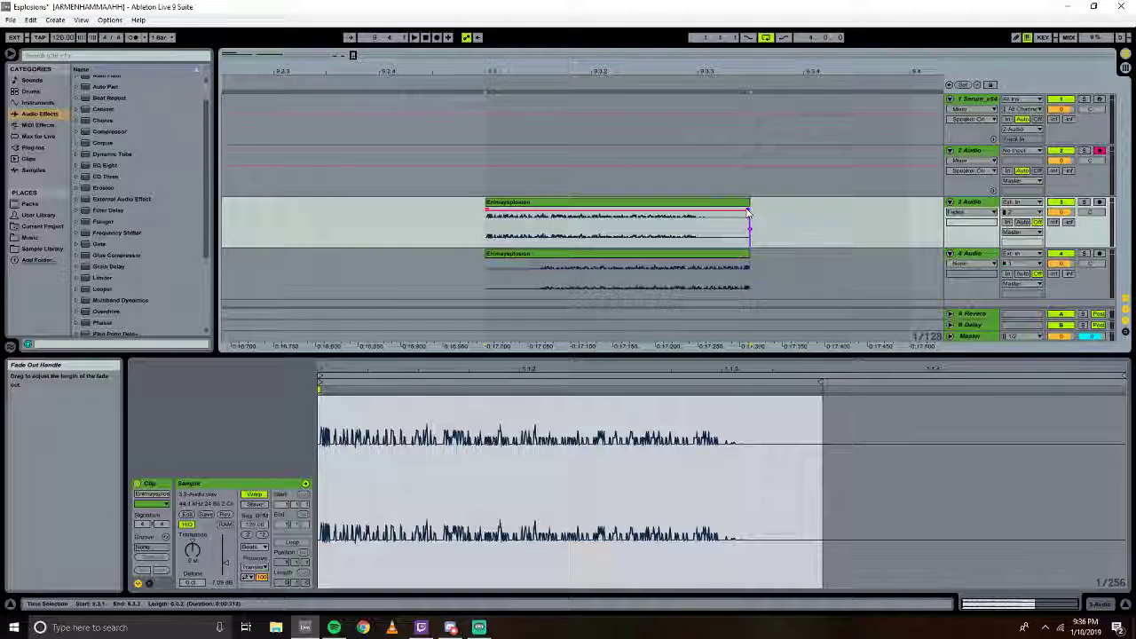
pyautogui.moveTo(649, 215); pyautogui.dragTo(495, 216)
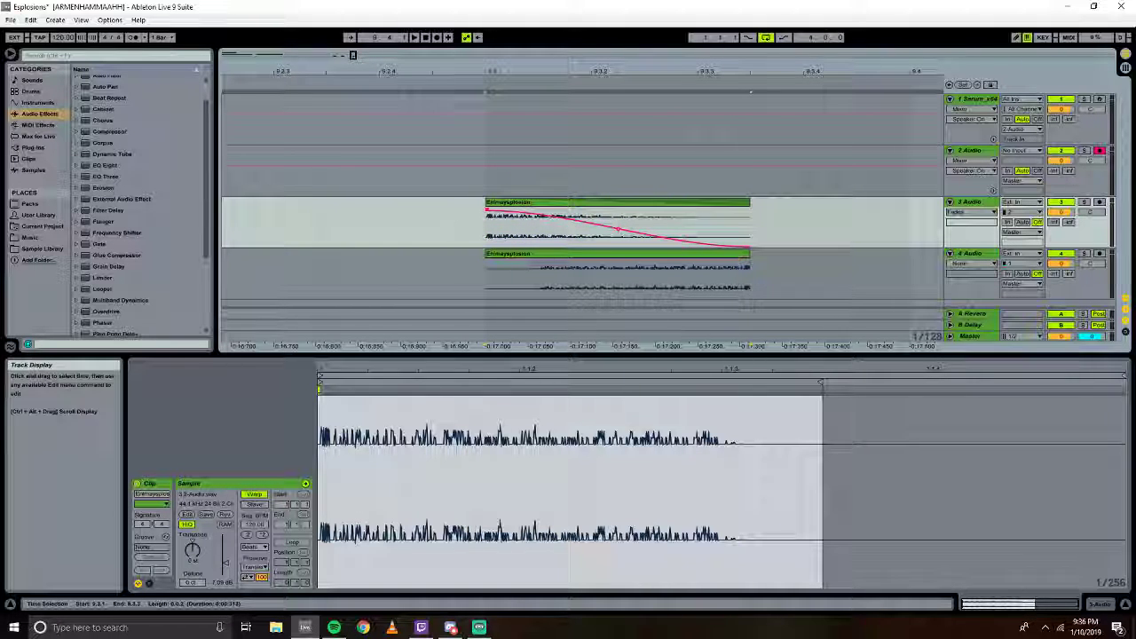
# Show fades on the reversed 4 Audio clip and extend its fade-in across the whole clip.
pyautogui.click(553, 256)
pyautogui.rightClick(553, 256)
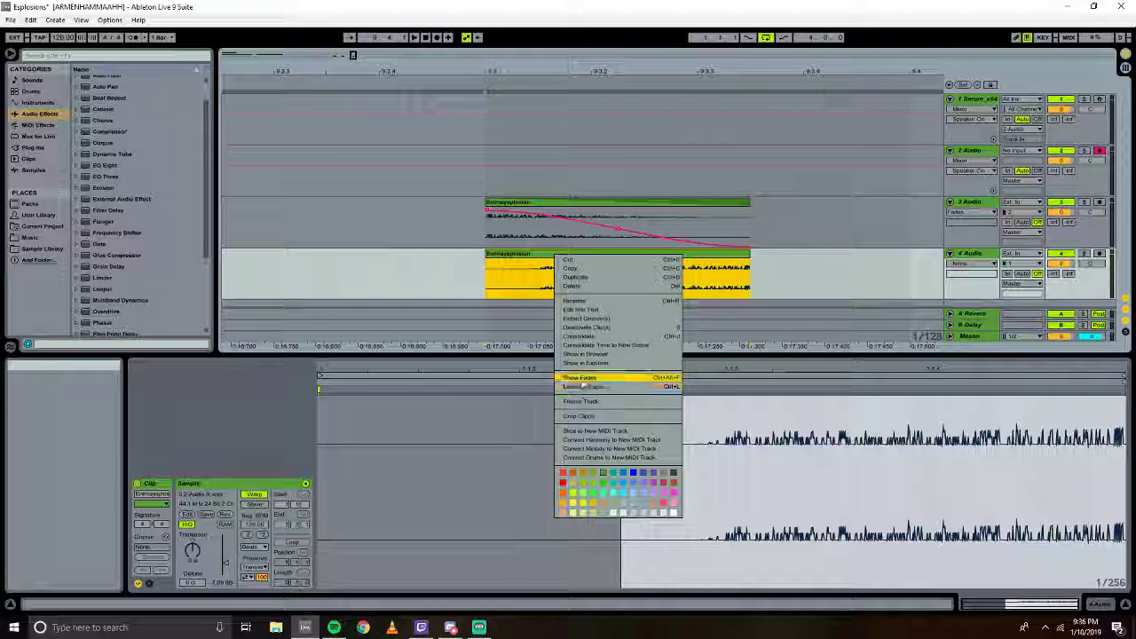
pyautogui.click(578, 416)
pyautogui.moveTo(487, 264); pyautogui.dragTo(748, 259)
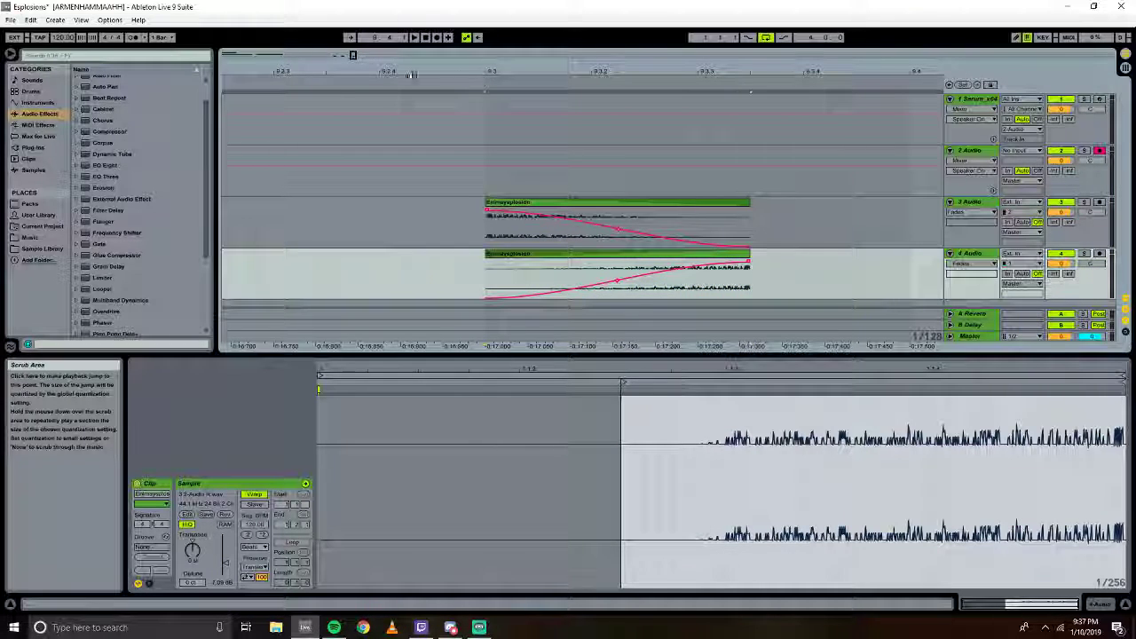
# Play back the crossfaded layers and move both clips up one track, onto 2 Audio and 3 Audio at 9.3.
pyautogui.click(340, 82)
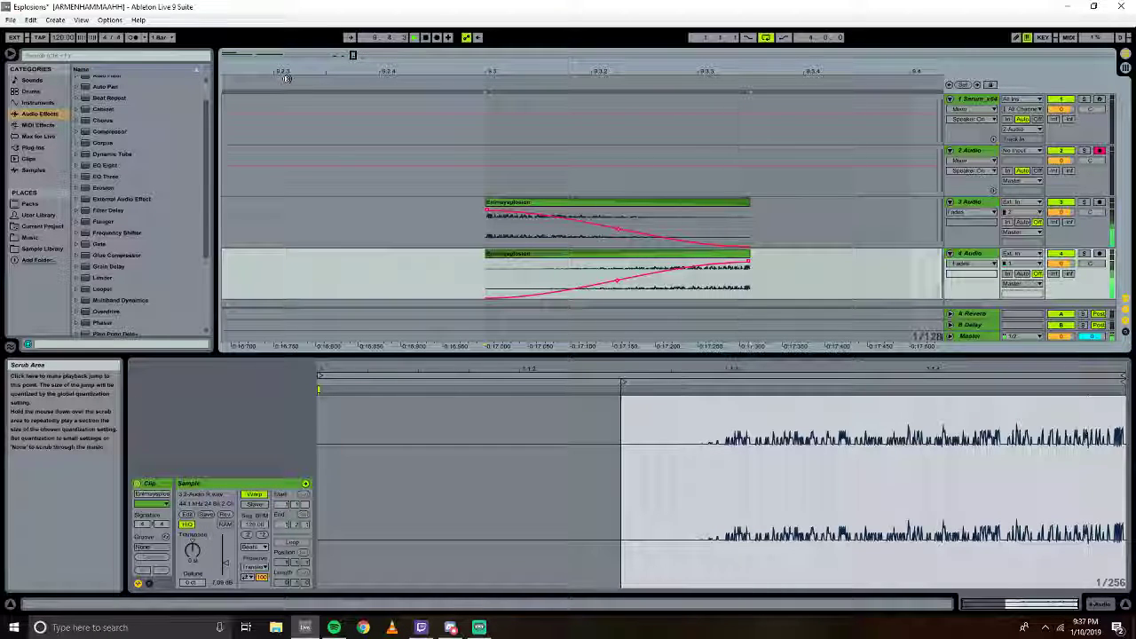
pyautogui.moveTo(536, 79); pyautogui.dragTo(456, 294)
pyautogui.moveTo(490, 204); pyautogui.dragTo(493, 153)
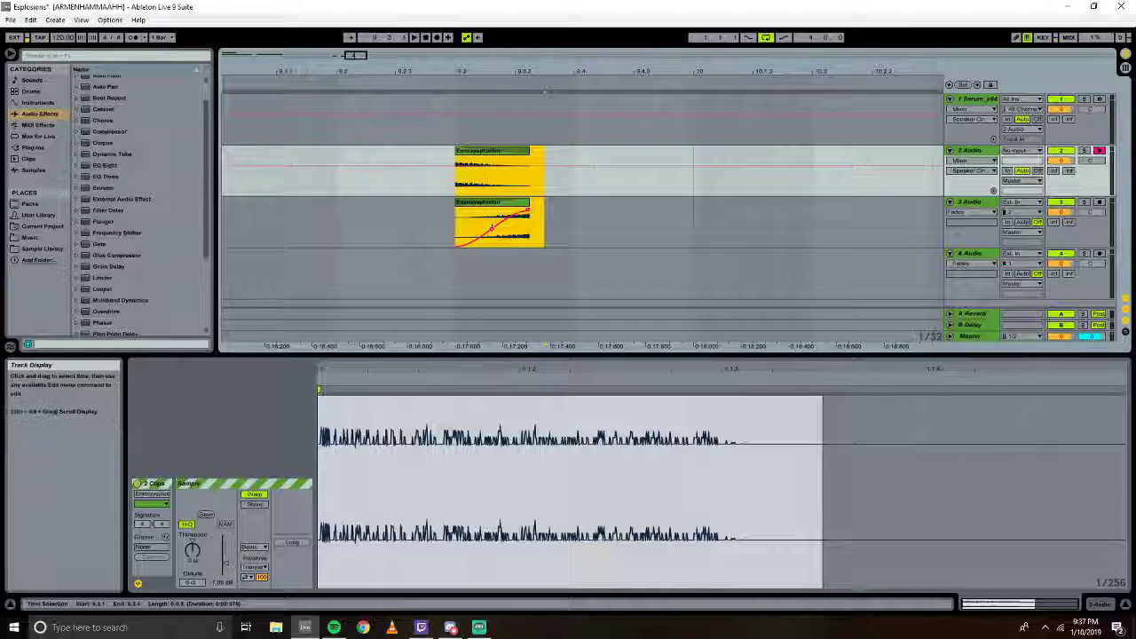
# Group the 2 Audio and 3 Audio tracks and fold the group.
pyautogui.click(970, 151)
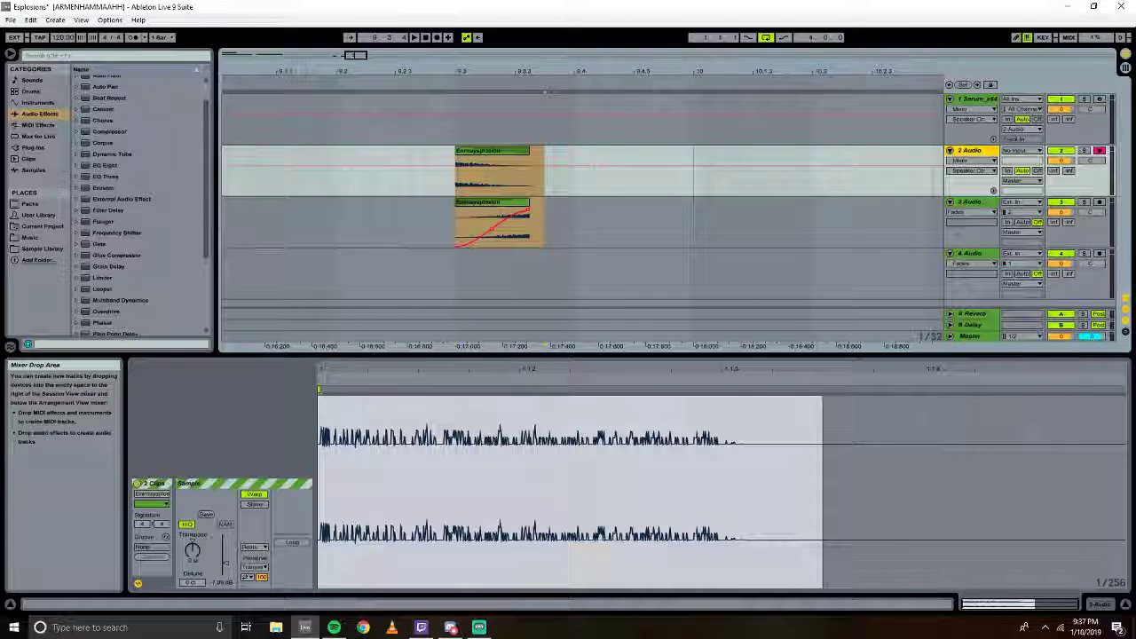
pyautogui.click(968, 222)
pyautogui.rightClick(967, 222)
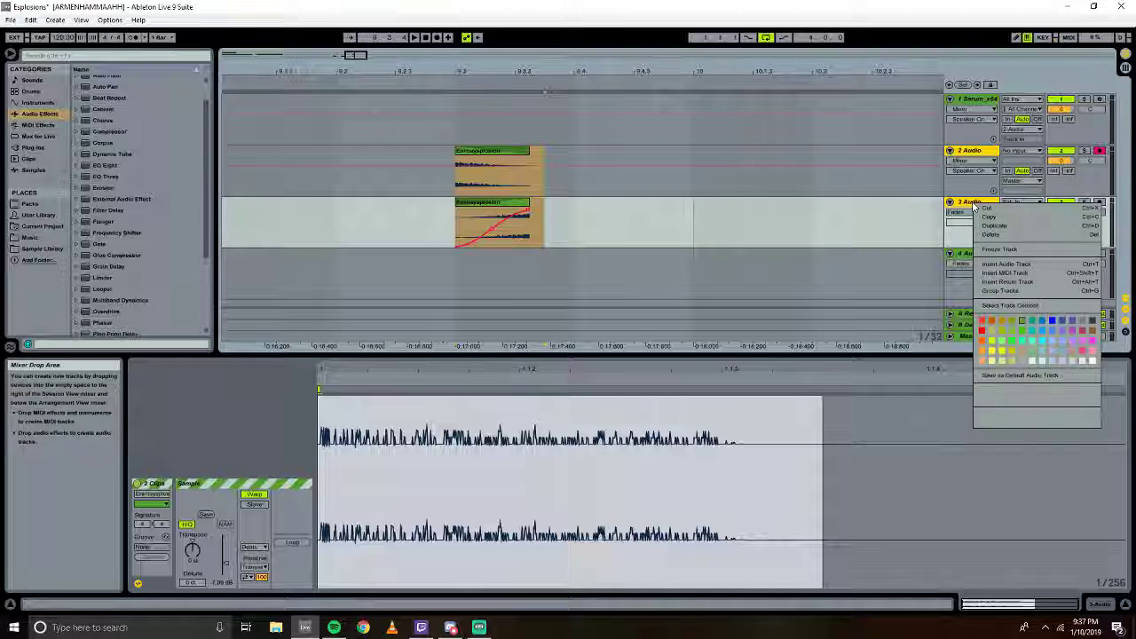
pyautogui.click(992, 294)
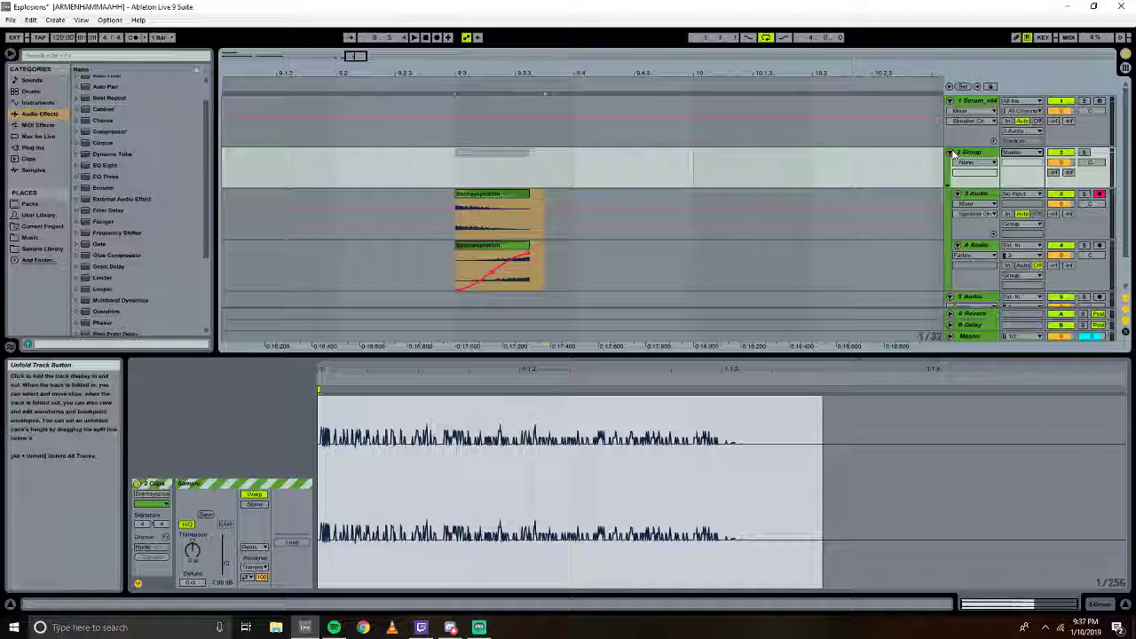
pyautogui.click(950, 152)
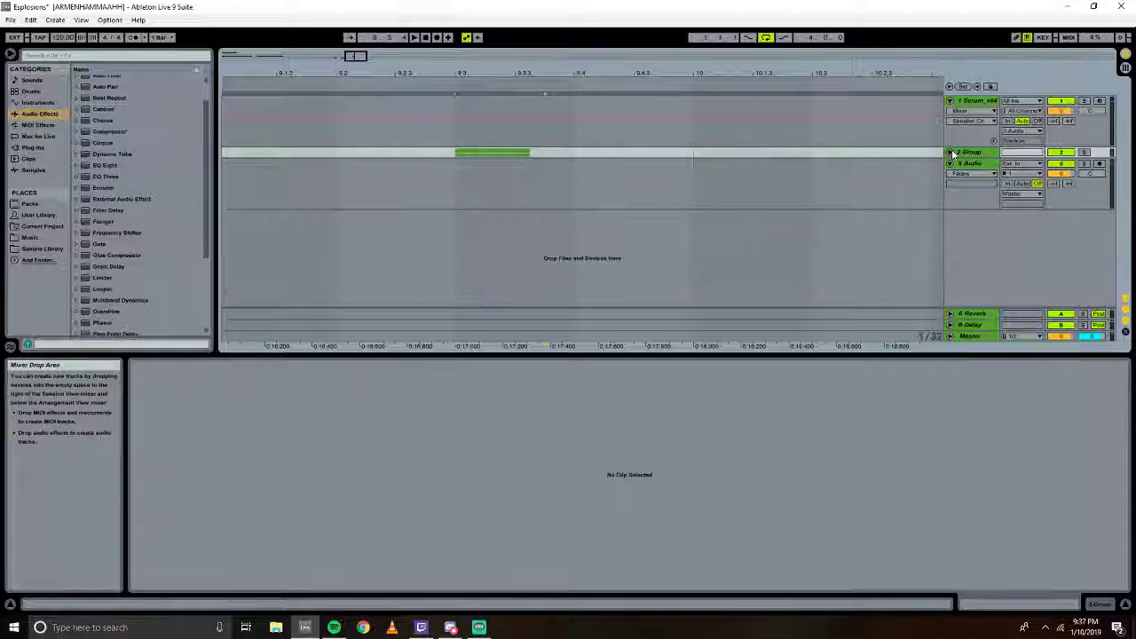
# Set the 5 Audio track's input to 2-Group with monitoring set to In.
pyautogui.click(1021, 164)
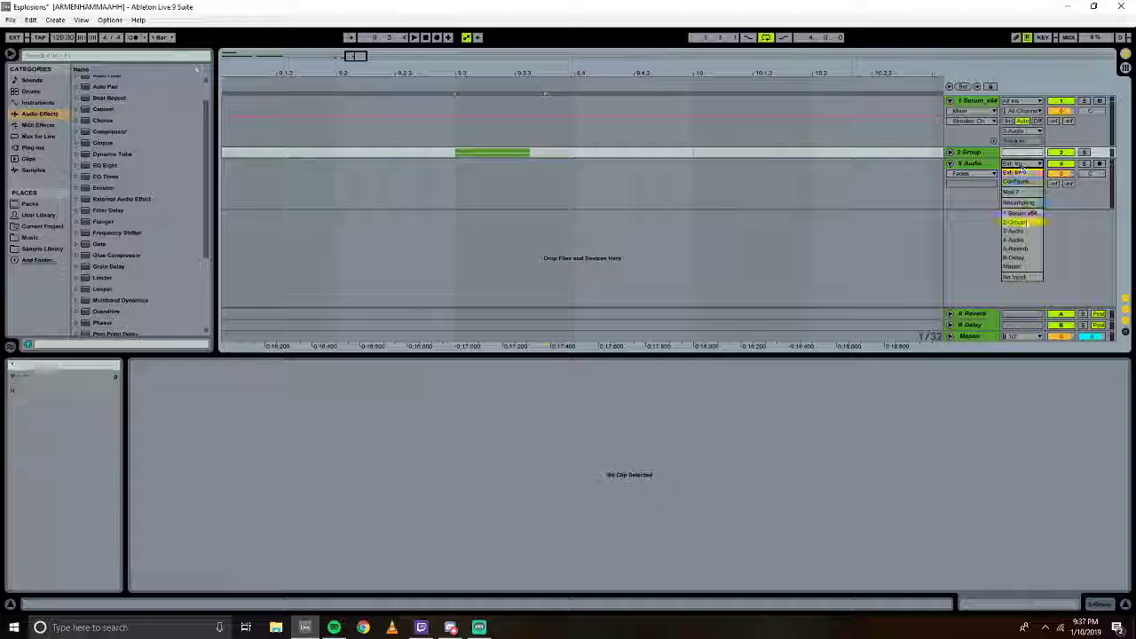
pyautogui.click(1029, 223)
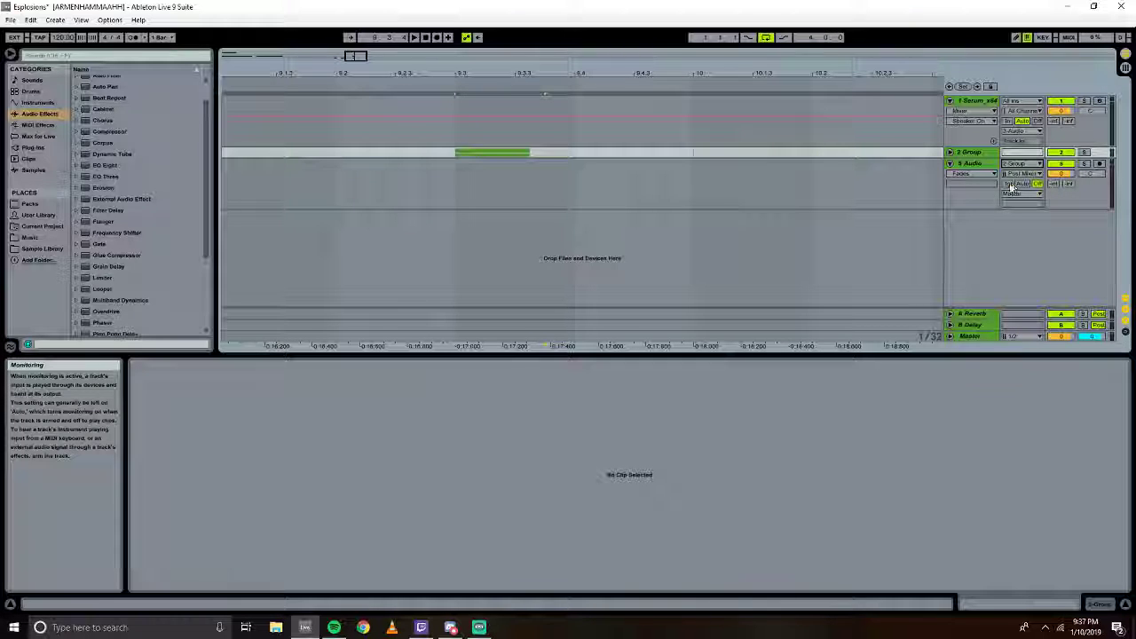
pyautogui.click(457, 185)
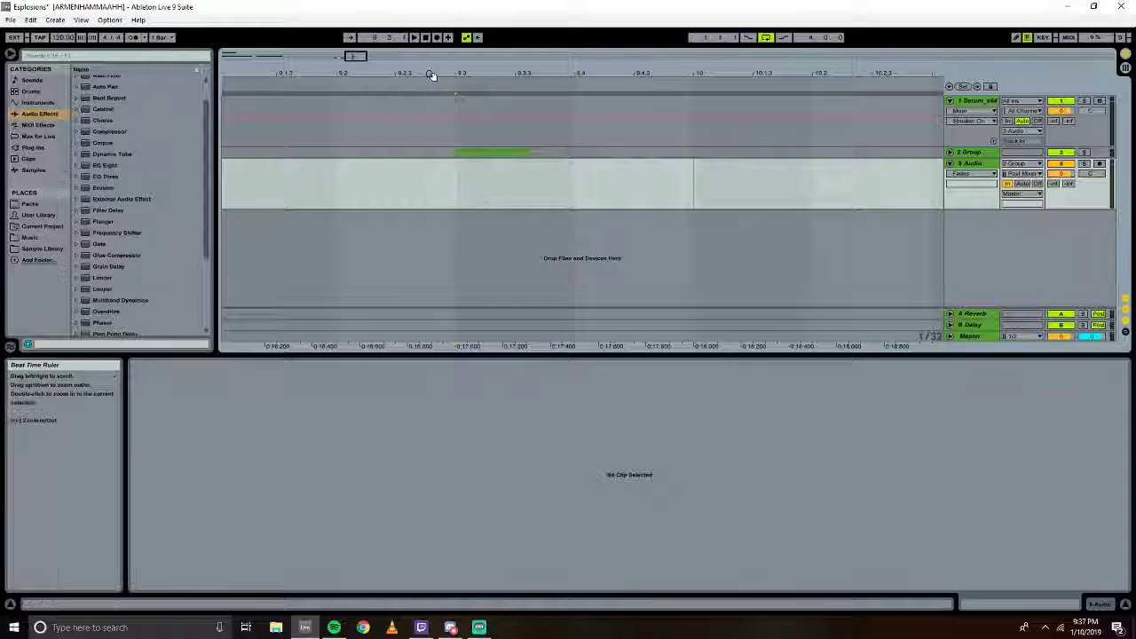
pyautogui.moveTo(431, 74); pyautogui.dragTo(487, 46)
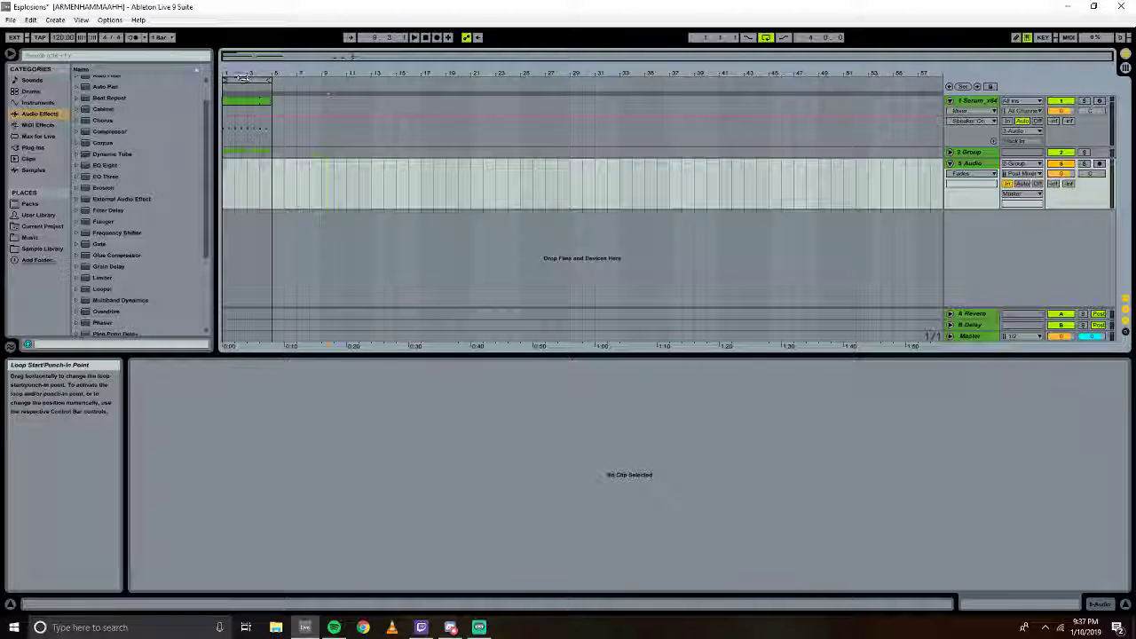
# Set the arrangement loop range to start at 9.3.1 with a length of one beat, over the grouped clips.
pyautogui.moveTo(254, 80); pyautogui.dragTo(355, 133)
pyautogui.moveTo(402, 54); pyautogui.dragTo(404, 40)
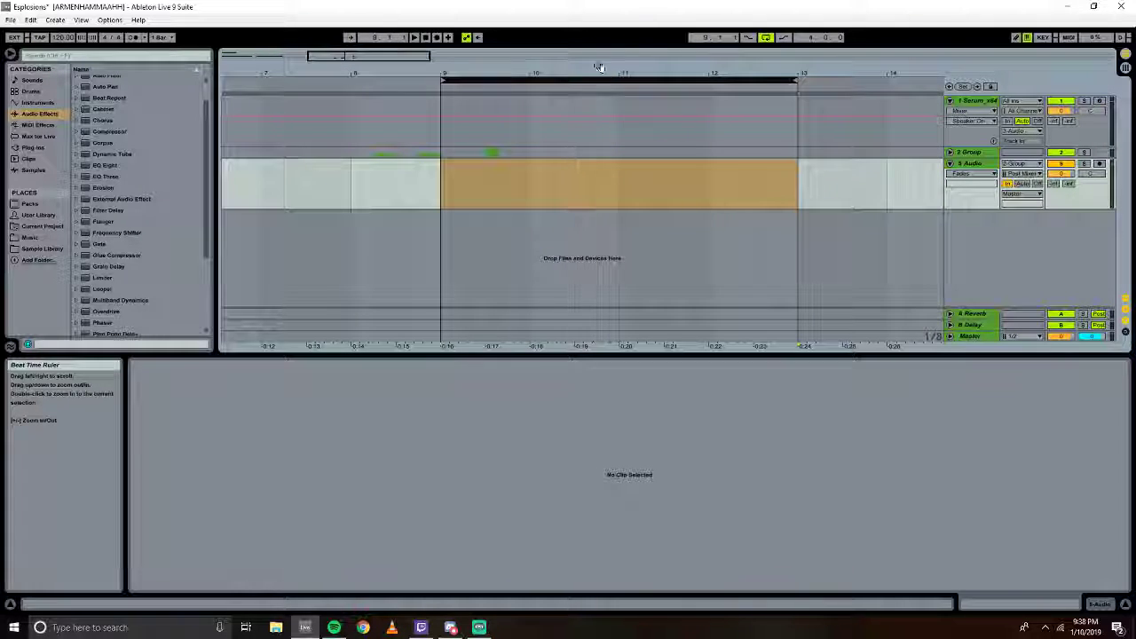
pyautogui.moveTo(799, 80)
pyautogui.mouseDown()
pyautogui.moveTo(481, 76)
pyautogui.moveTo(489, 135)
pyautogui.mouseUp()
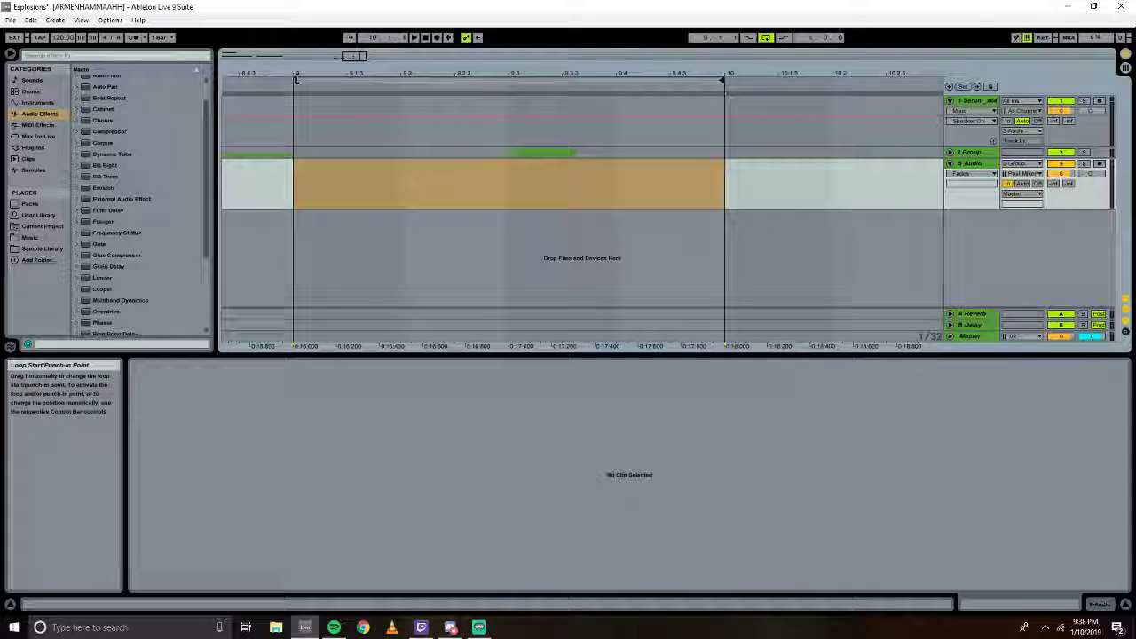
pyautogui.moveTo(296, 79); pyautogui.dragTo(510, 80)
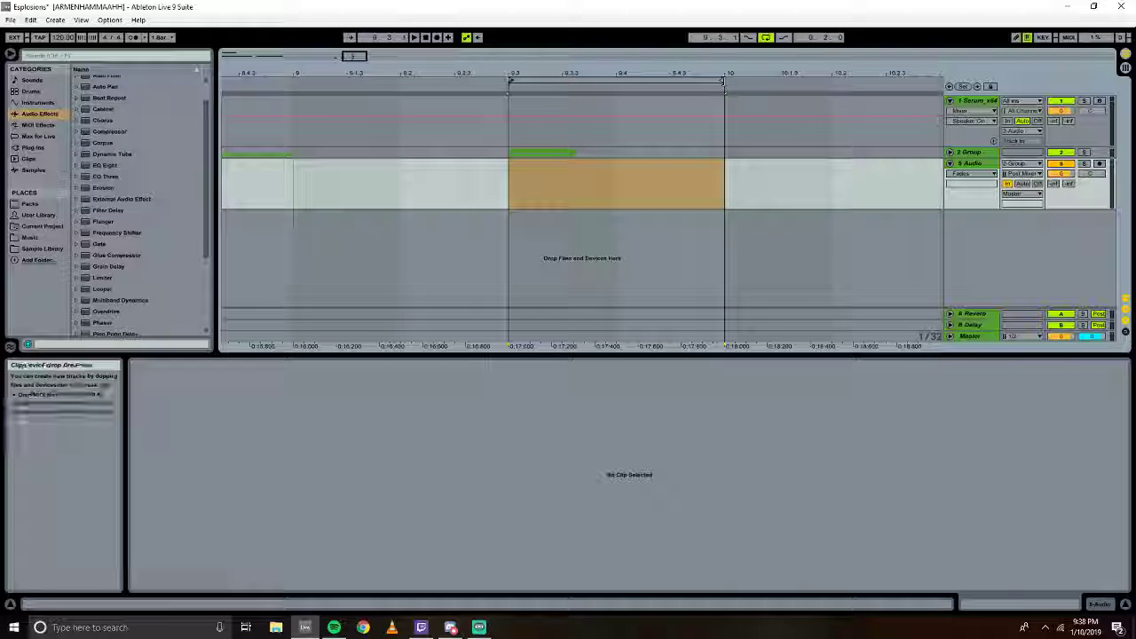
pyautogui.moveTo(724, 79); pyautogui.dragTo(614, 80)
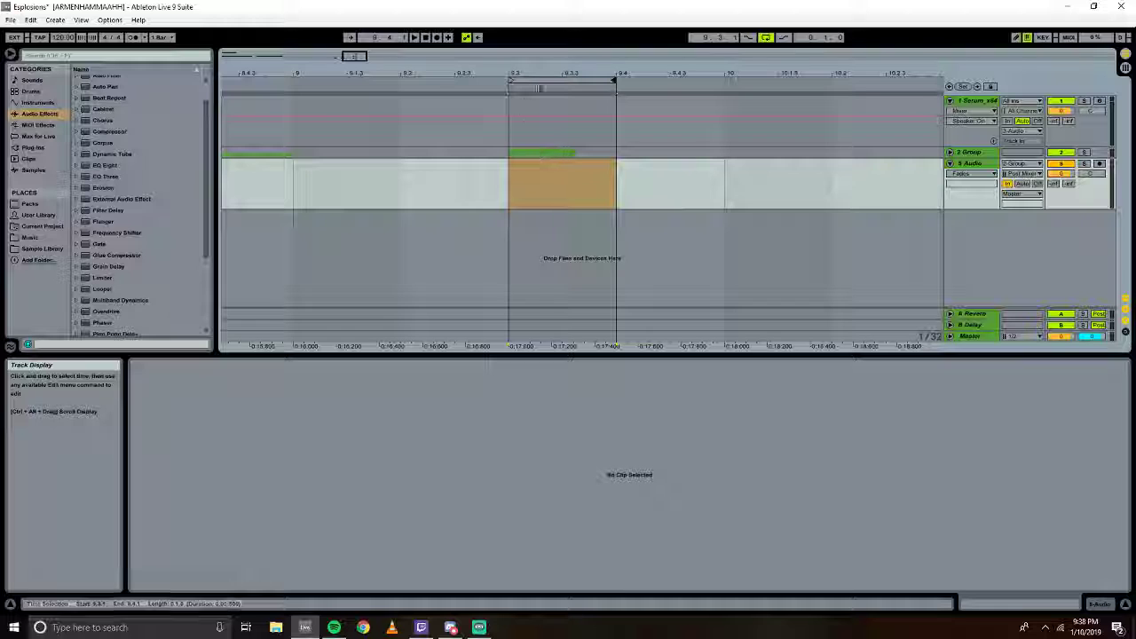
# Turn off arrangement looping, enable punch-in and punch-out for the range, and place the insert marker at 9.2.3.
pyautogui.click(550, 79)
pyautogui.click(765, 37)
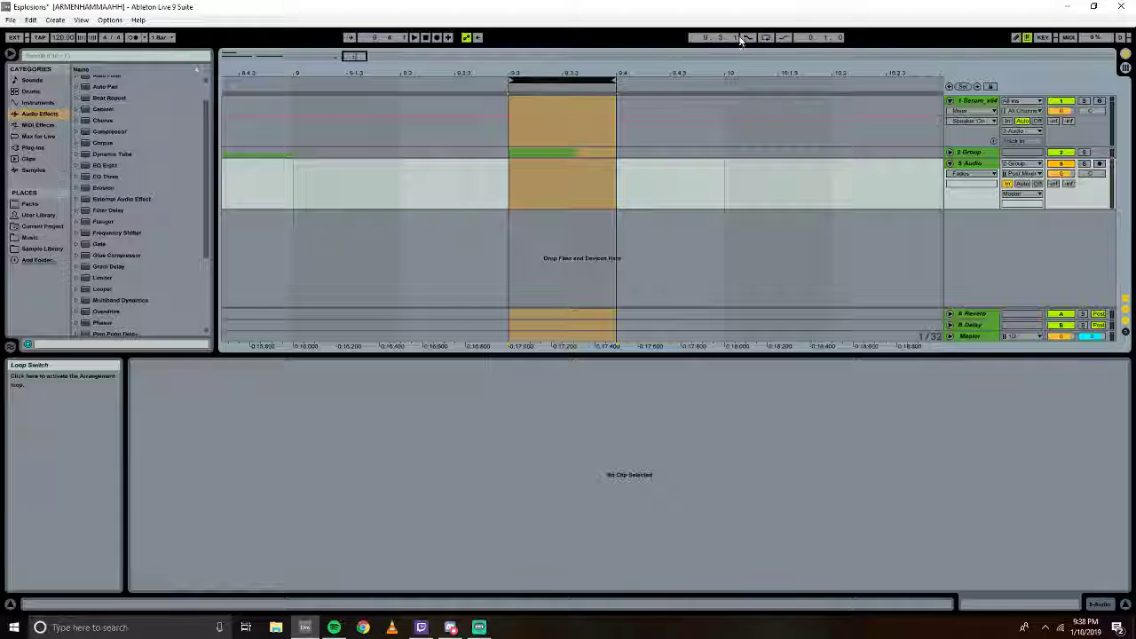
pyautogui.click(467, 178)
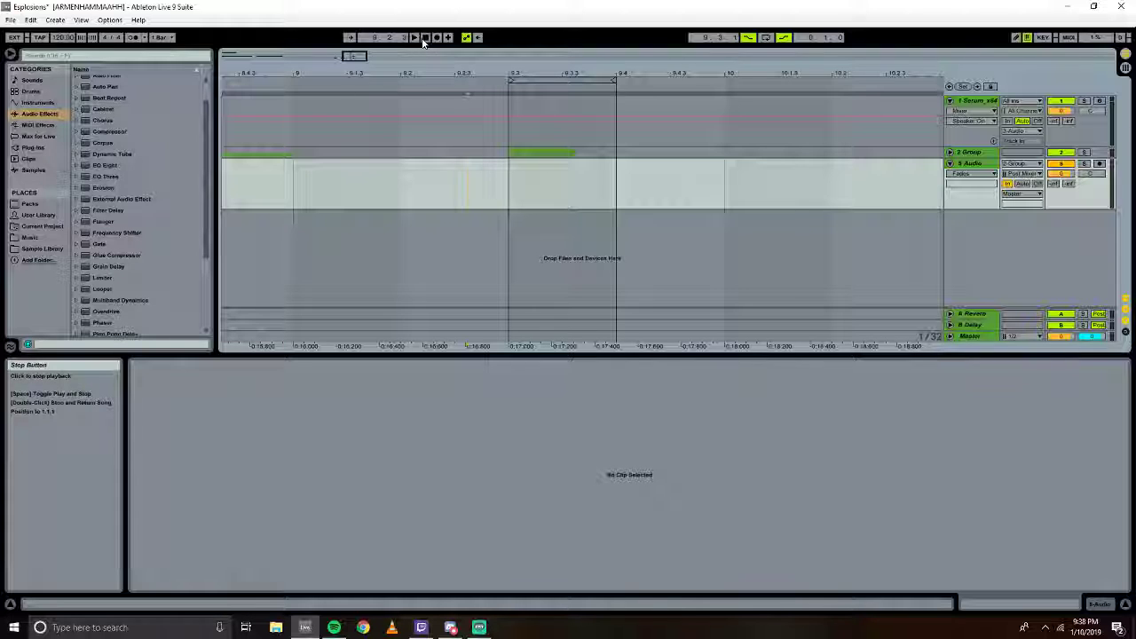
# Arm the 5 Audio track and record the group's output through the punch range, stopping the transport after it.
pyautogui.click(1061, 165)
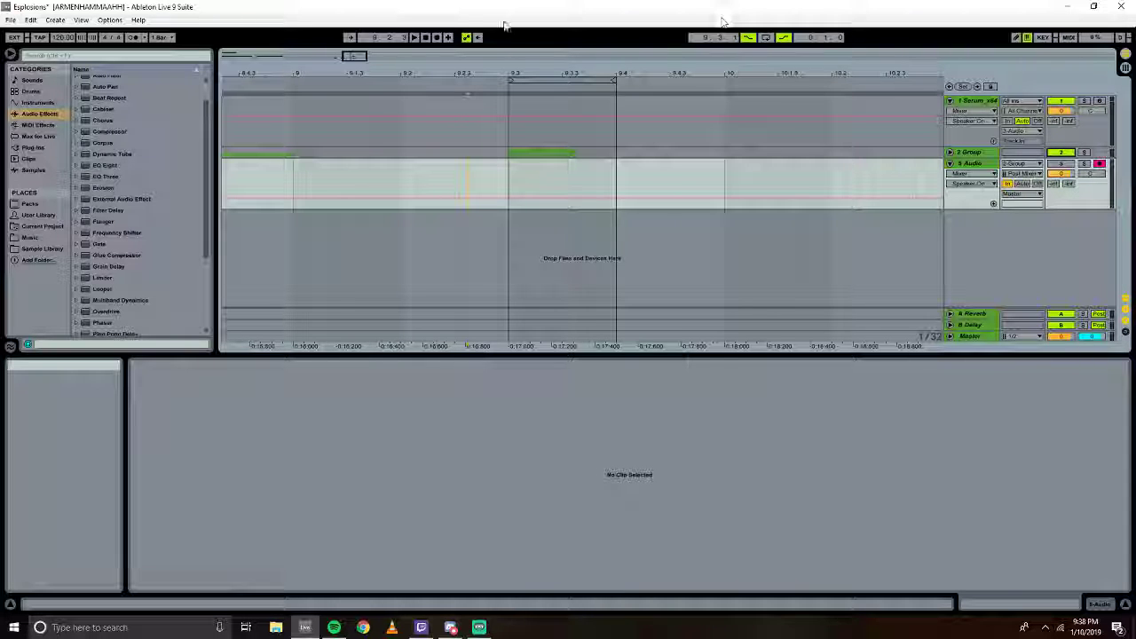
pyautogui.click(436, 37)
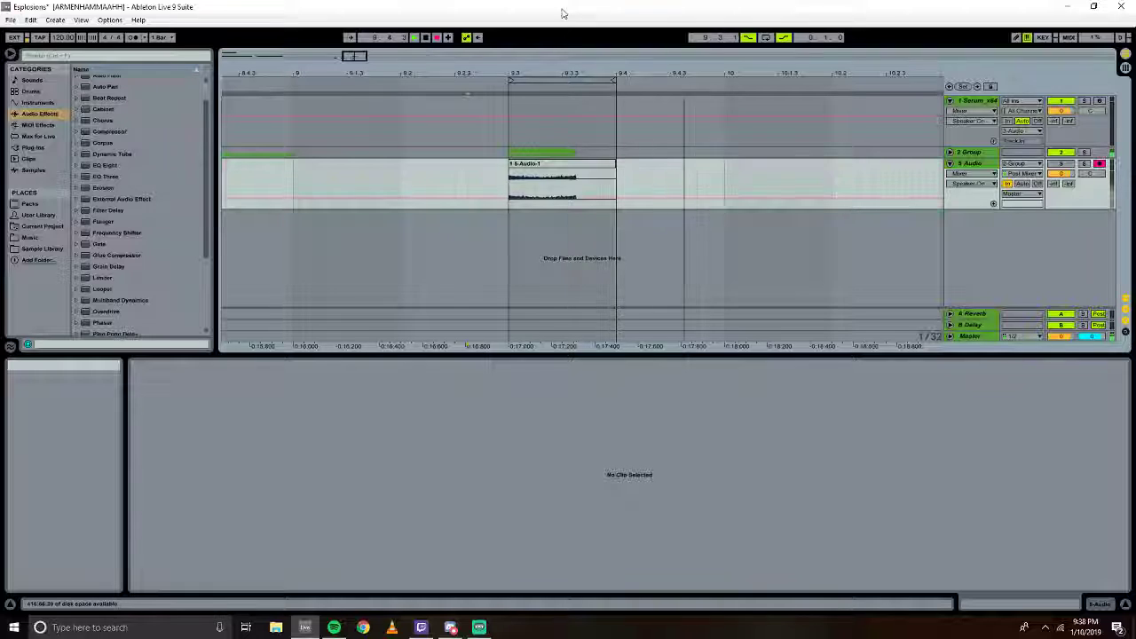
pyautogui.press('space')
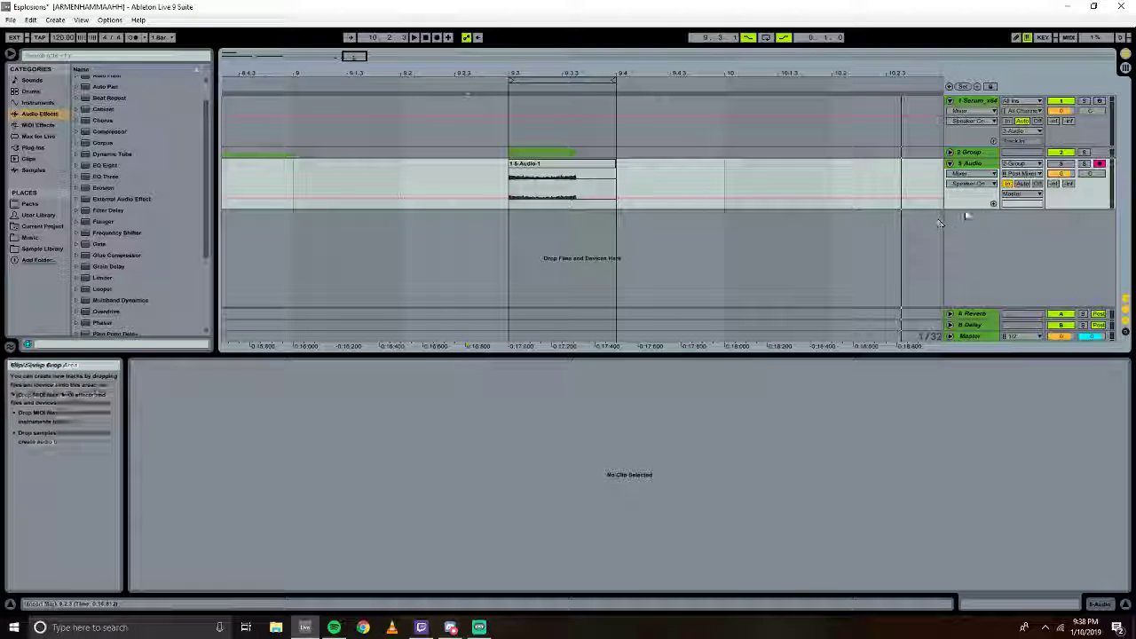
# Deactivate 2 Group, turn off punch-in and punch-out, and play the recorded clip with 5 Audio monitoring set to Auto.
pyautogui.click(564, 155)
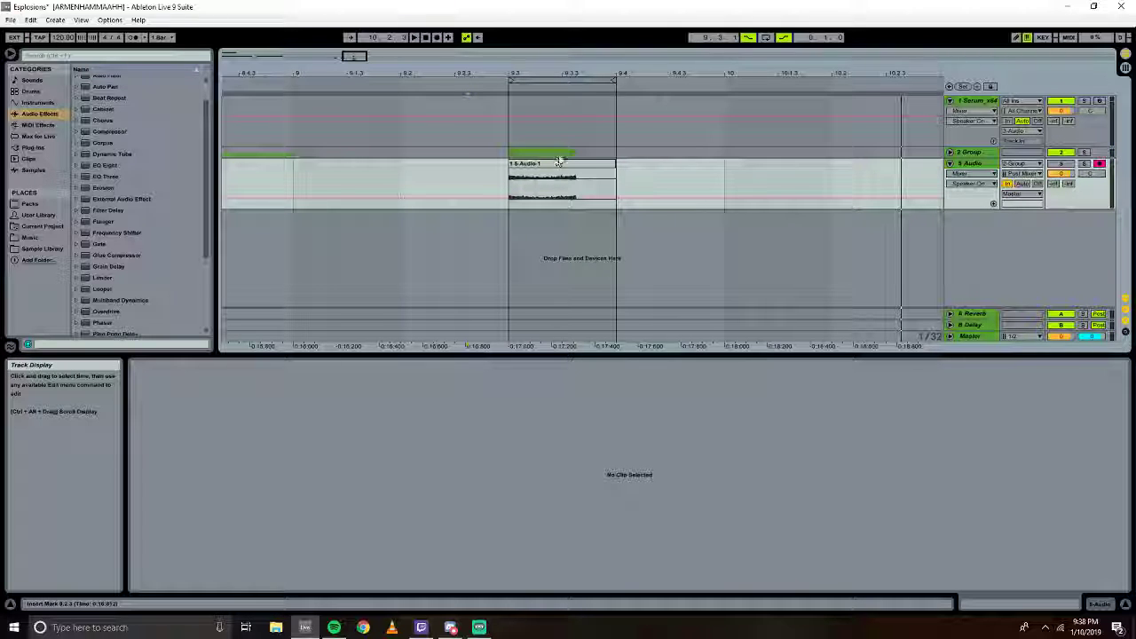
pyautogui.click(1070, 155)
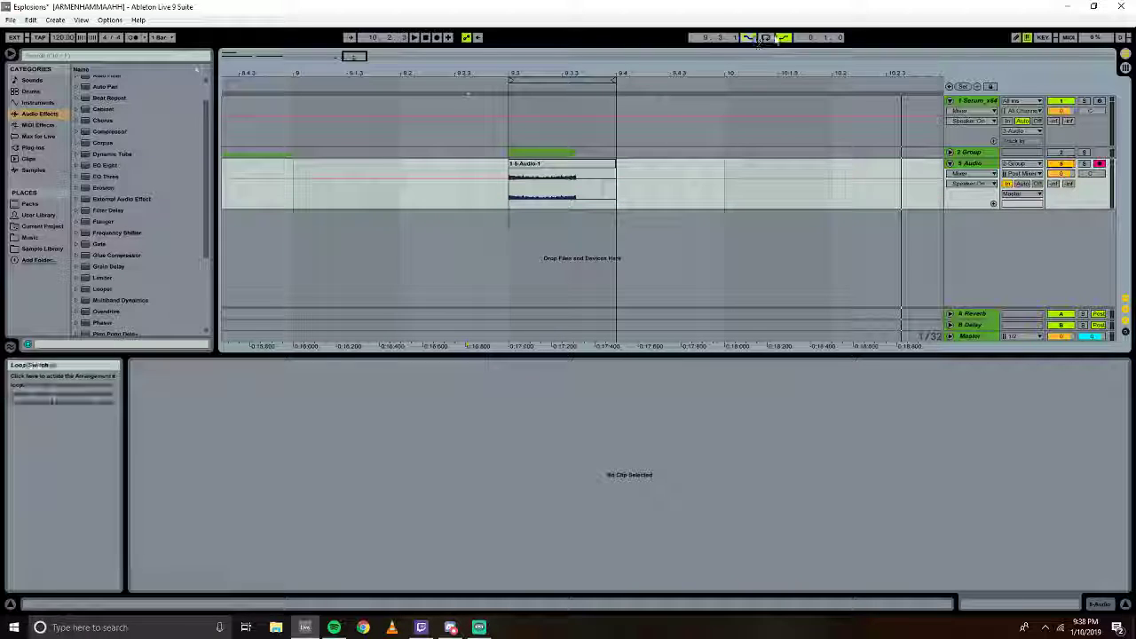
pyautogui.click(491, 79)
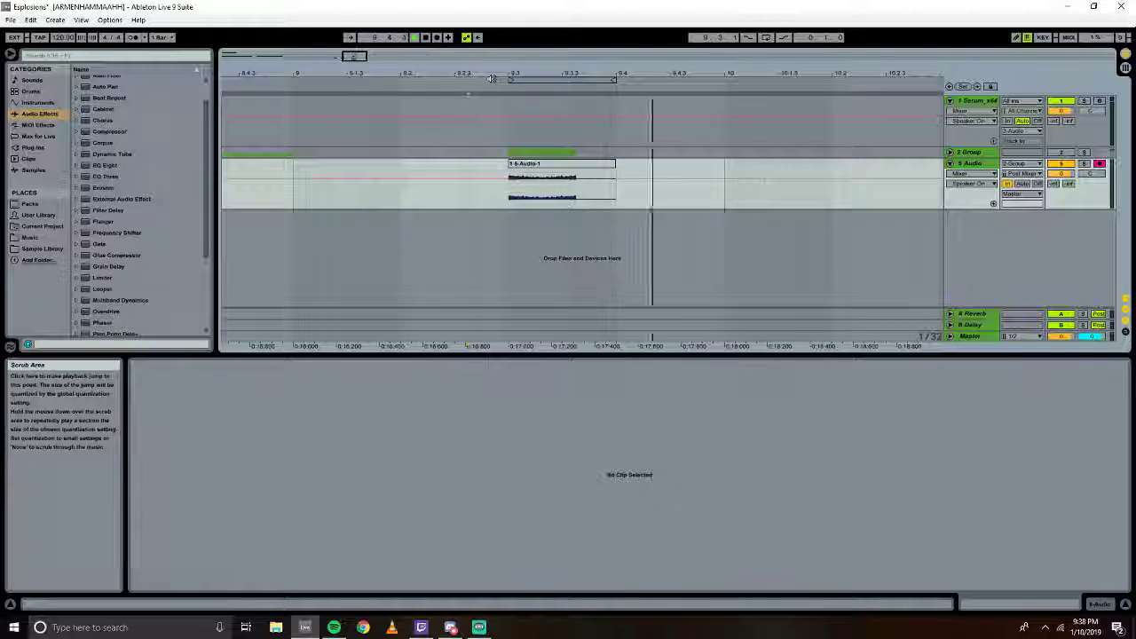
pyautogui.click(1023, 182)
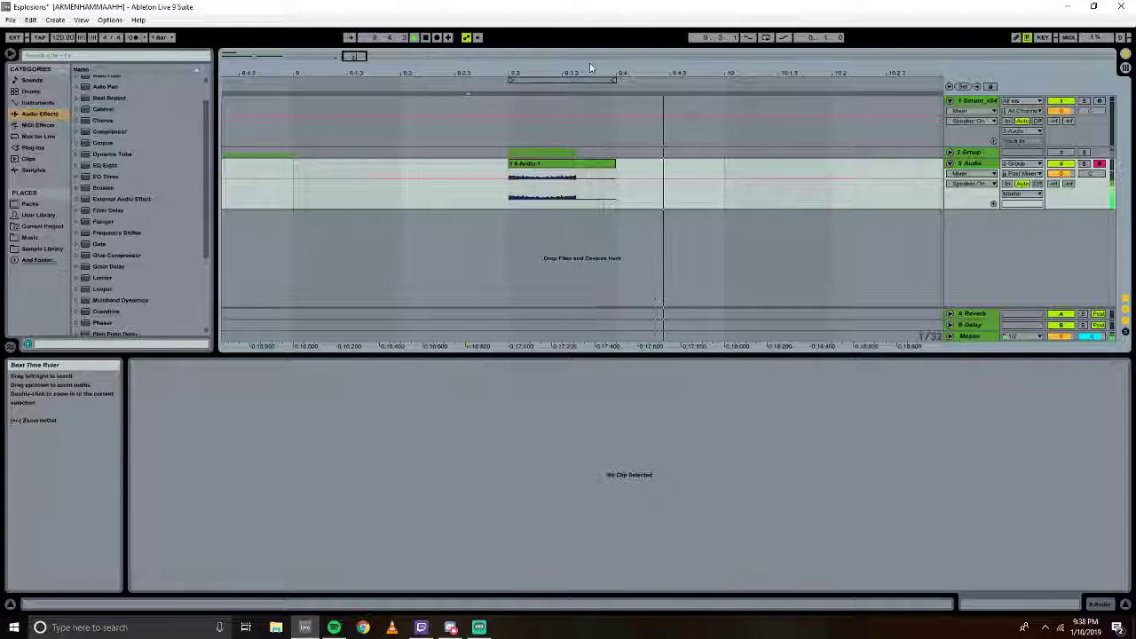
# Trim the recorded 5 Audio clip to end at 9.3.3 and rename it as the new explosion.
pyautogui.moveTo(583, 73); pyautogui.dragTo(562, 156)
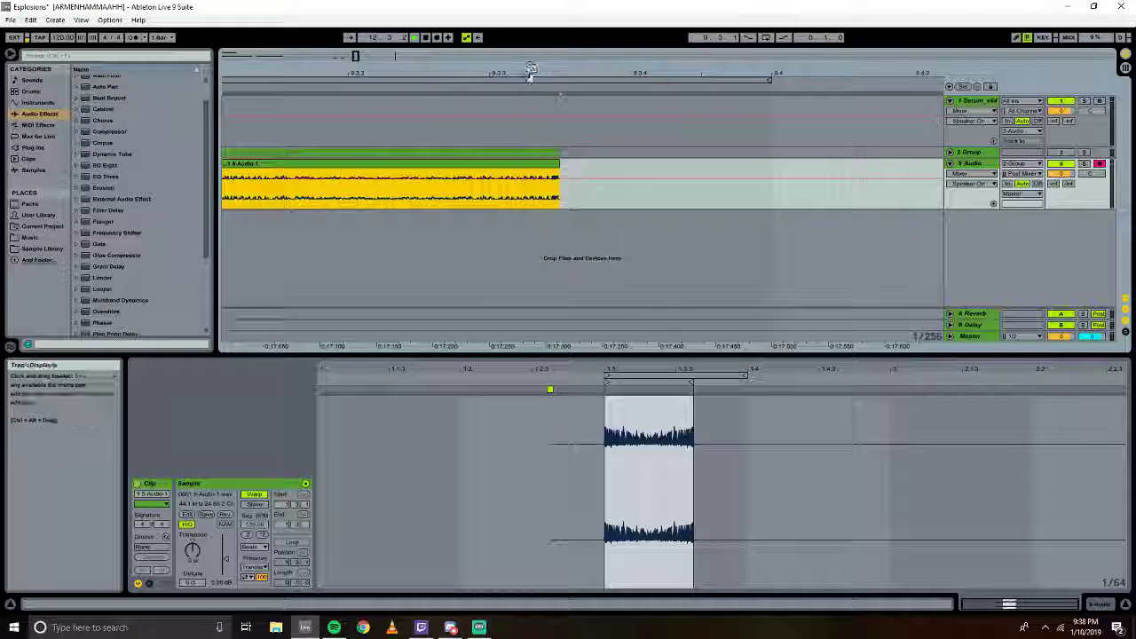
pyautogui.moveTo(529, 71); pyautogui.dragTo(838, 92)
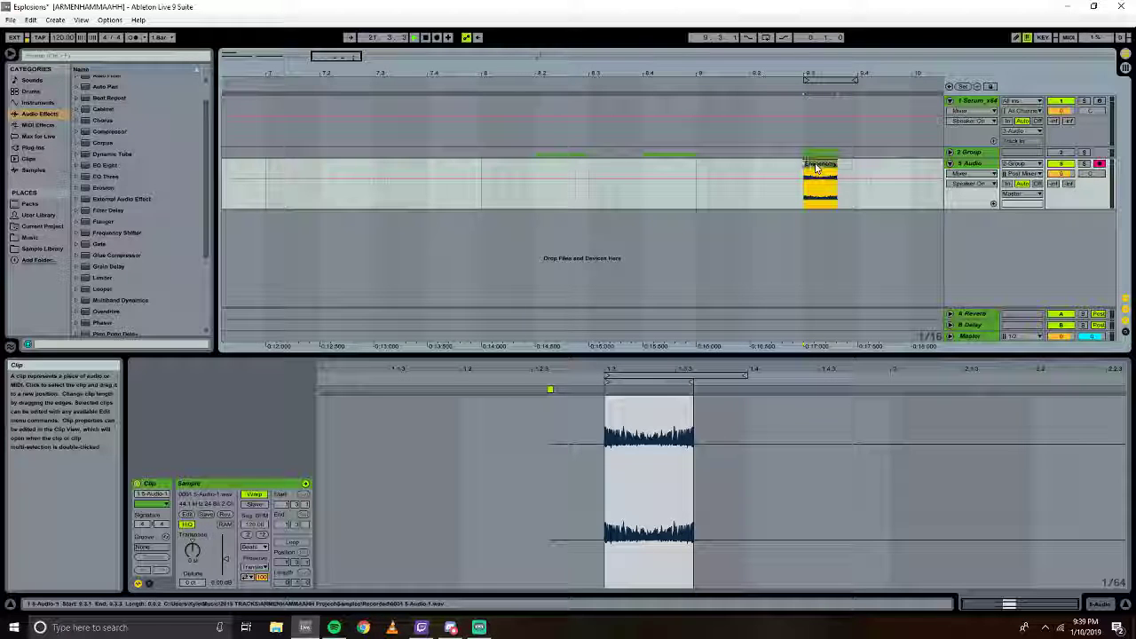
pyautogui.press('Return')
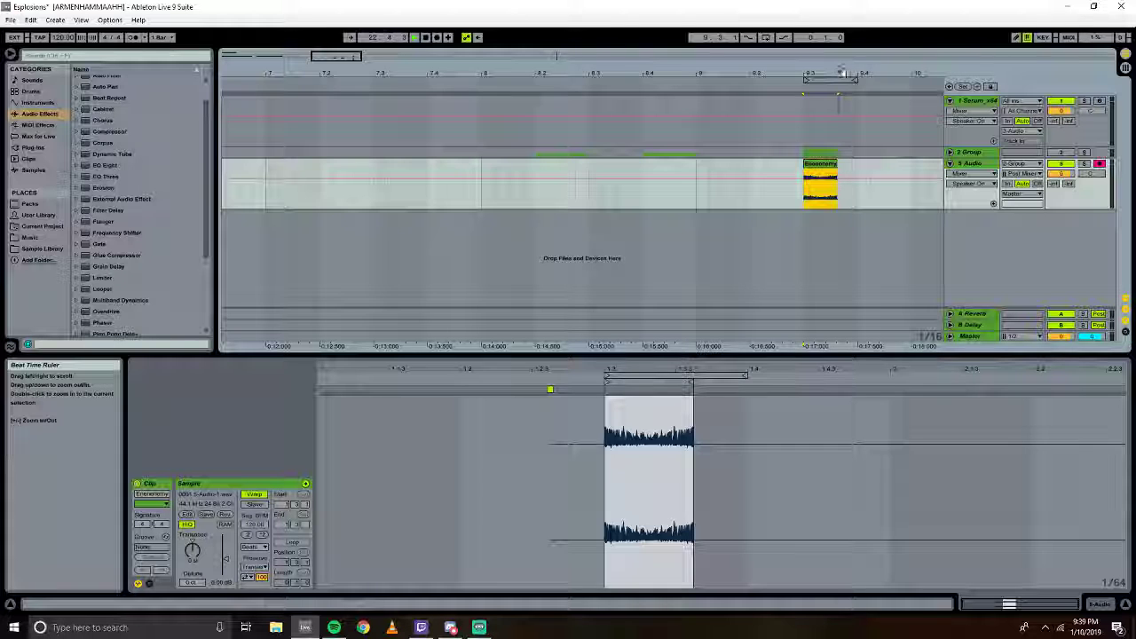
# Unfold 2 Group and move the recorded clip to 10.1 and the 3 Audio clip to 9.2, both on 4 Audio.
pyautogui.moveTo(816, 76); pyautogui.dragTo(700, 71)
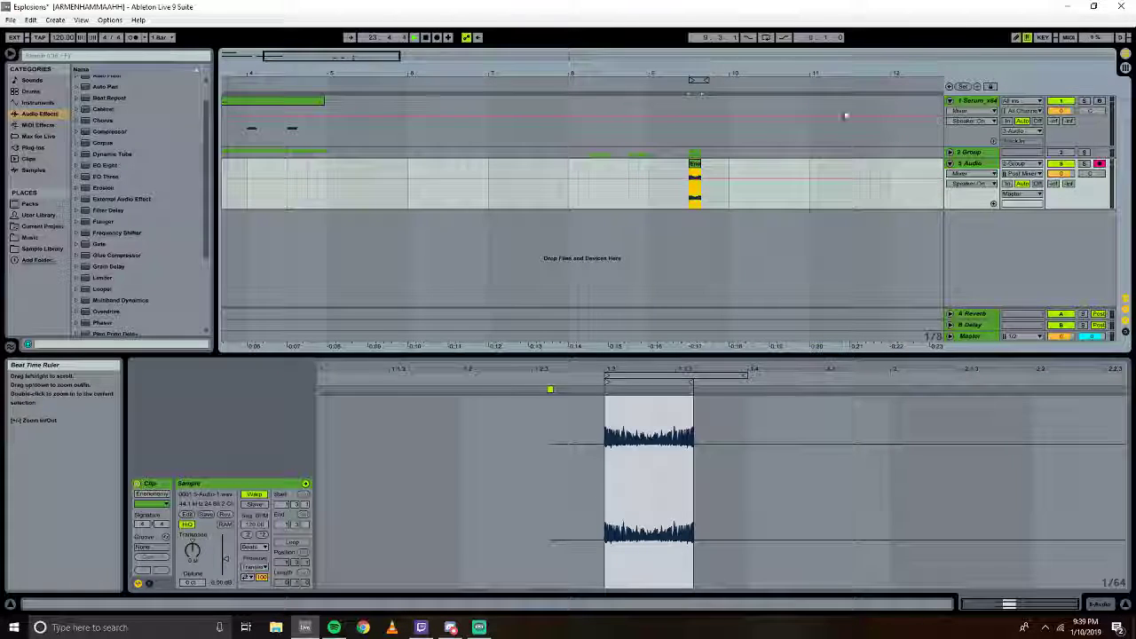
pyautogui.click(950, 153)
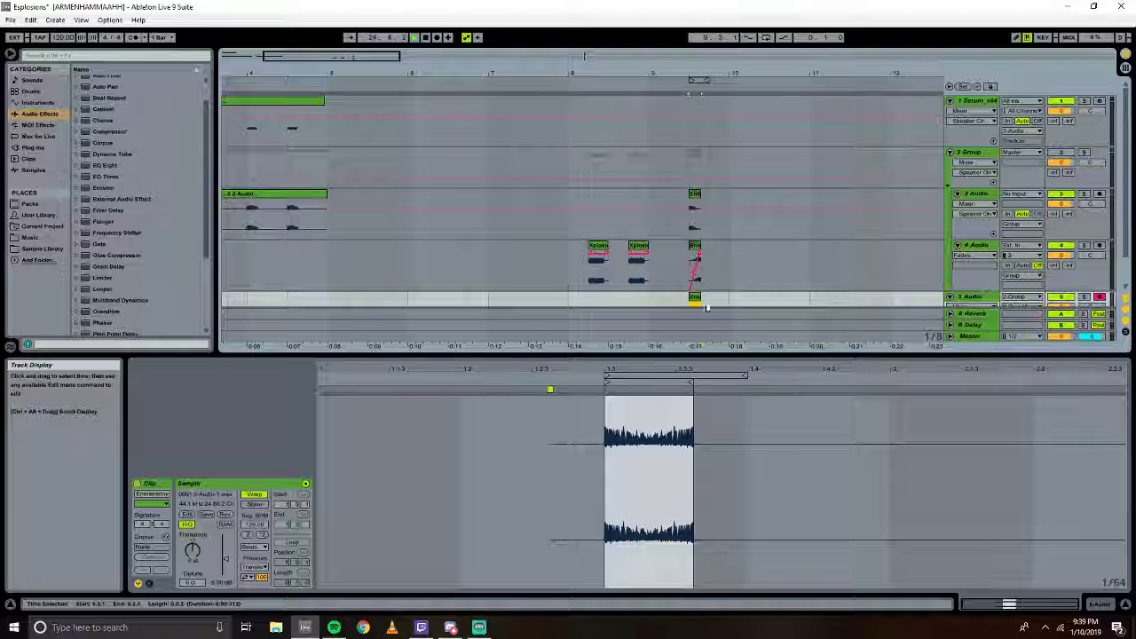
pyautogui.moveTo(699, 300); pyautogui.dragTo(734, 263)
pyautogui.moveTo(694, 197); pyautogui.dragTo(674, 263)
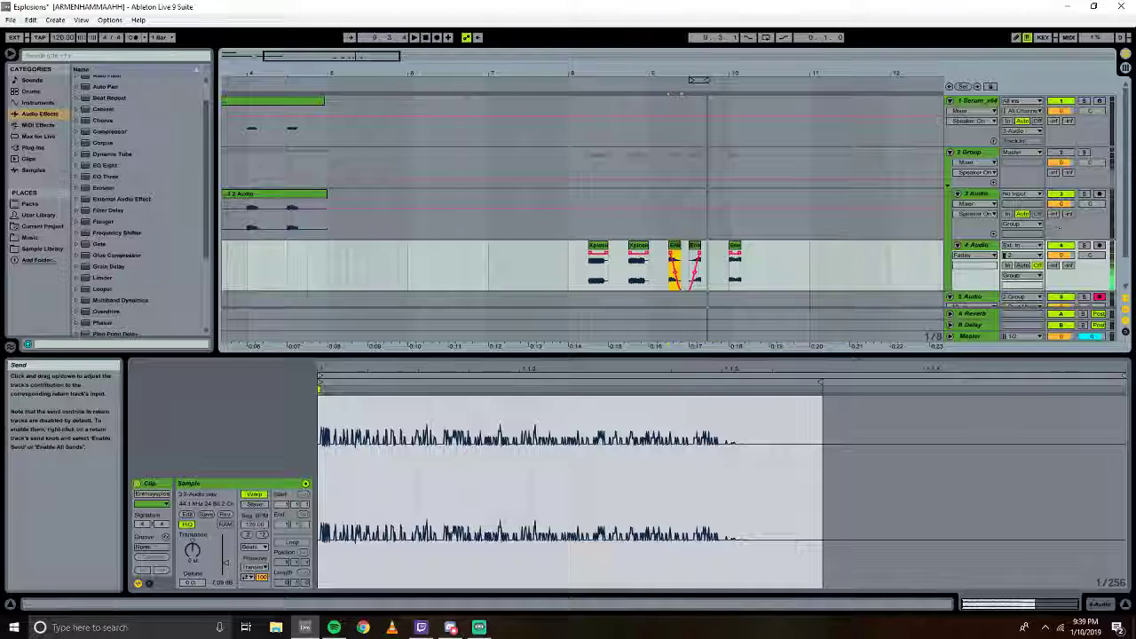
# Set 4 Audio monitoring to Auto, reactivate 2 Group, and play back the explosion clips lined up on 4 Audio.
pyautogui.click(549, 86)
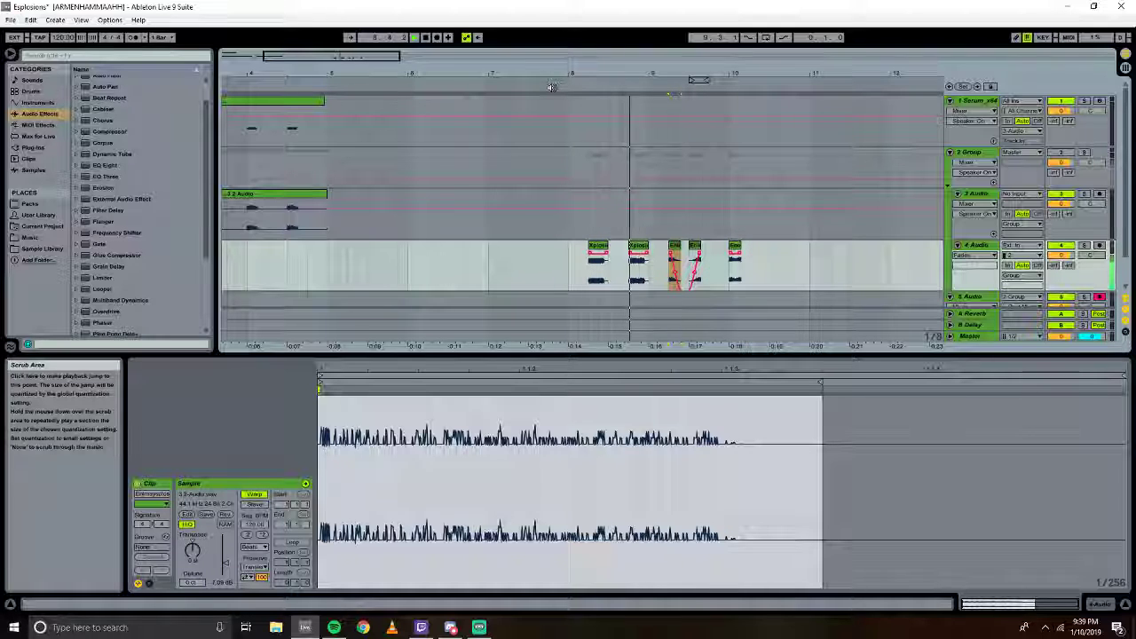
pyautogui.press('space')
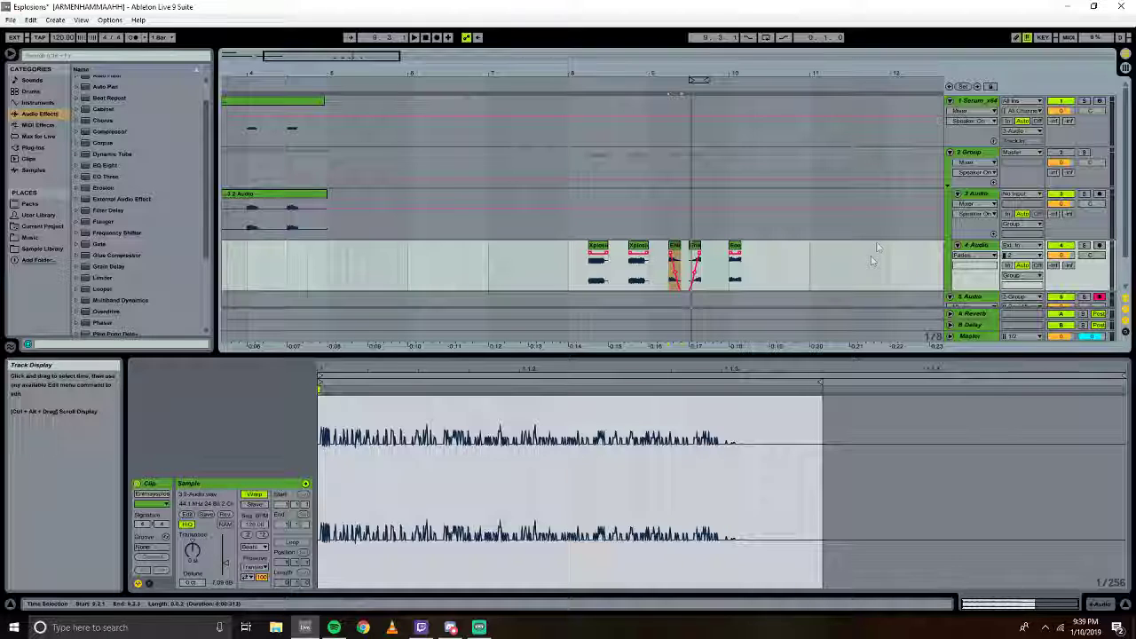
pyautogui.scroll(-1, 875, 251)
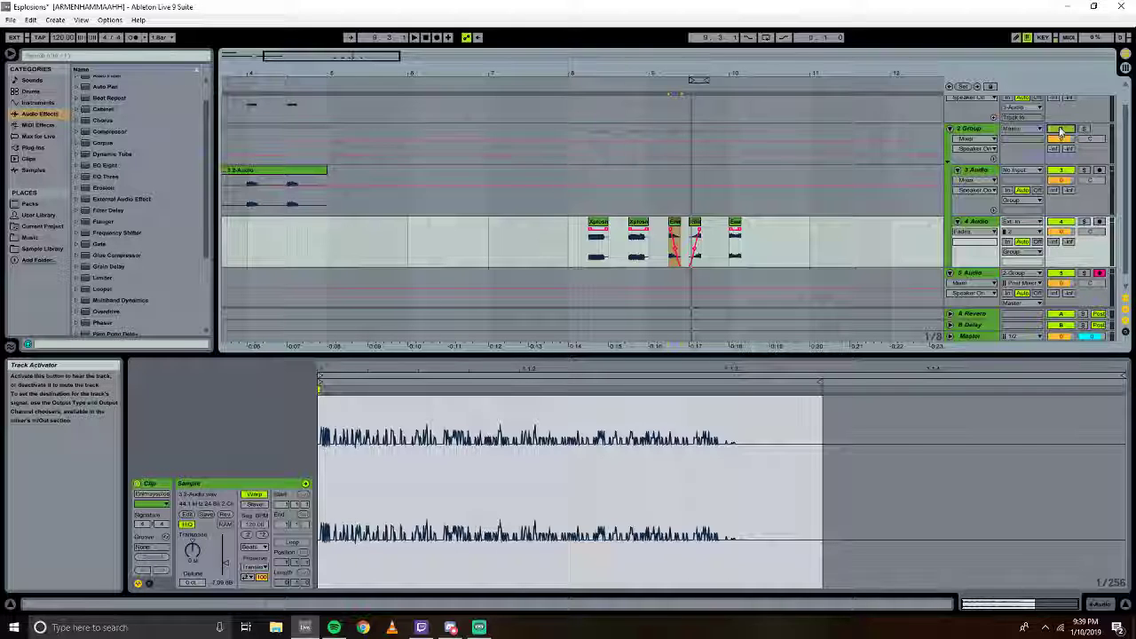
pyautogui.click(527, 82)
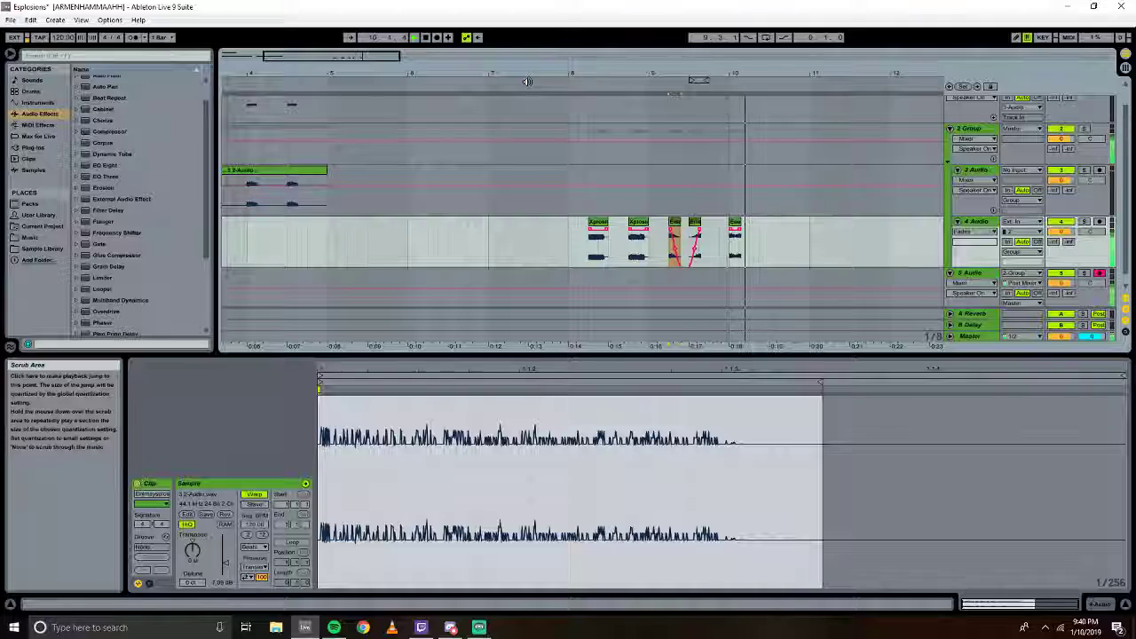
pyautogui.press('space')
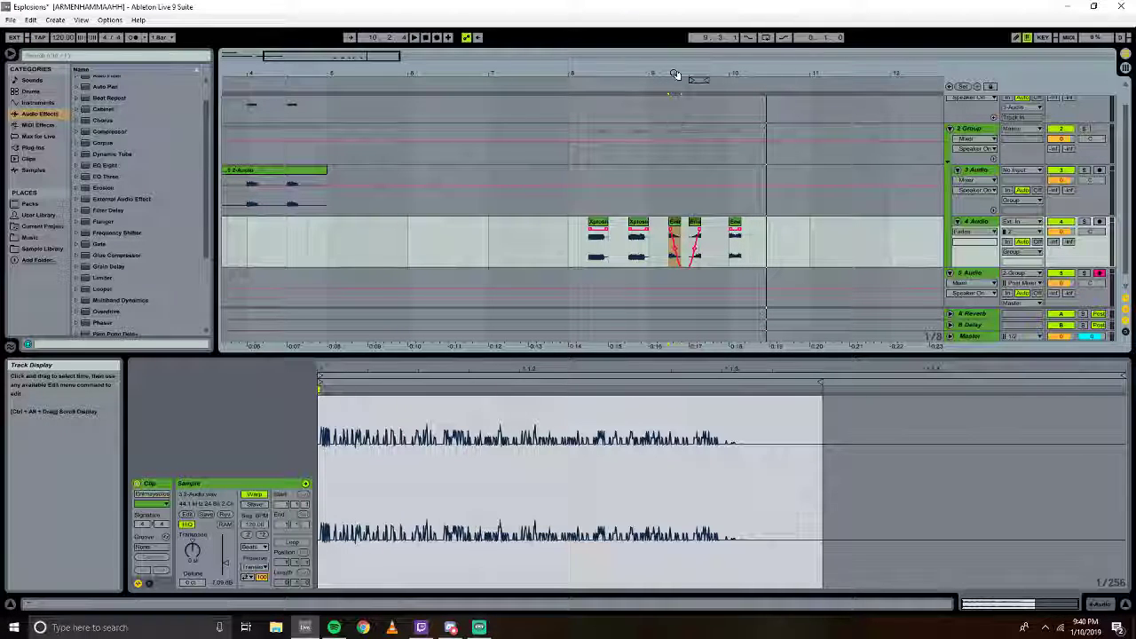
# Append "-decrescendo" to the name of the 4 Audio clip at 9.2 and "-crescendo" to the one at 9.3.
pyautogui.moveTo(676, 77); pyautogui.dragTo(692, 94)
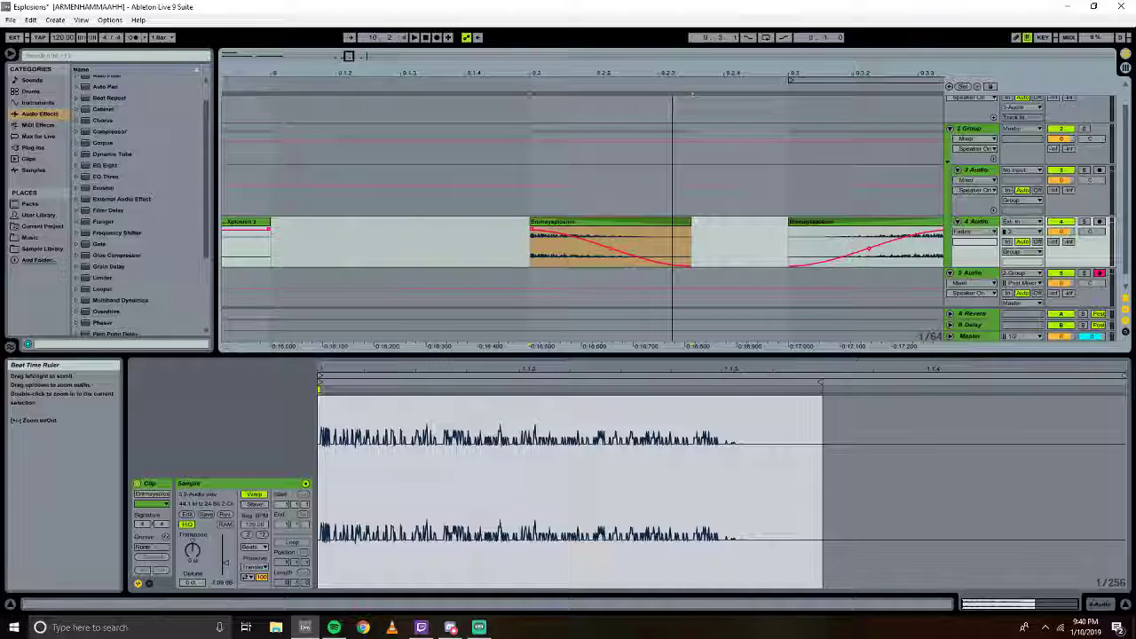
pyautogui.click(582, 222)
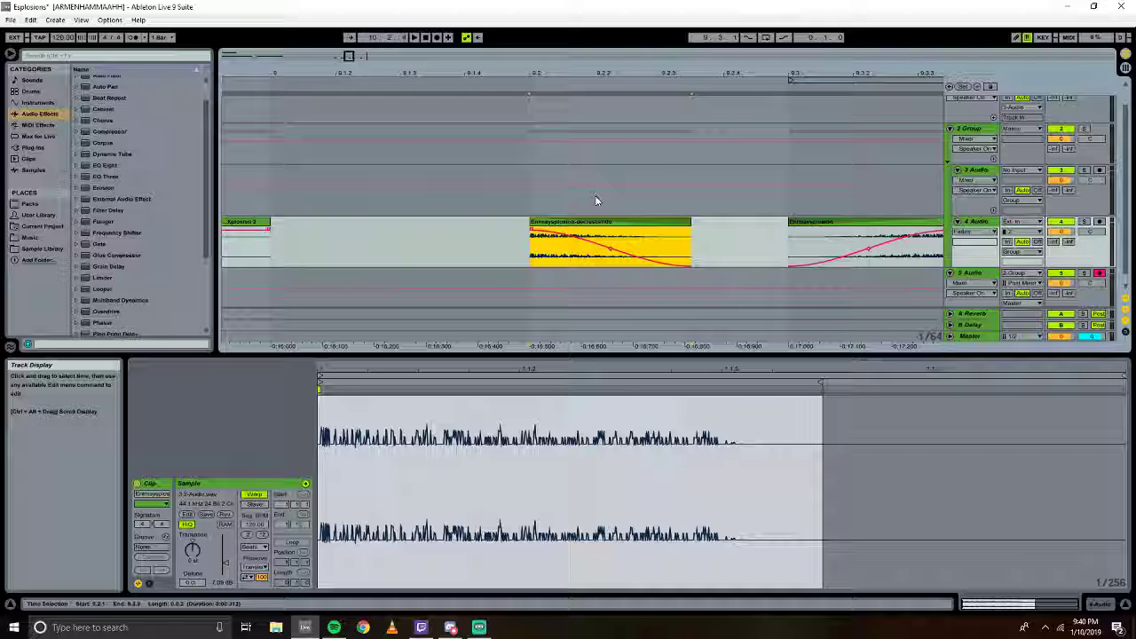
pyautogui.click(817, 229)
pyautogui.rightClick(817, 228)
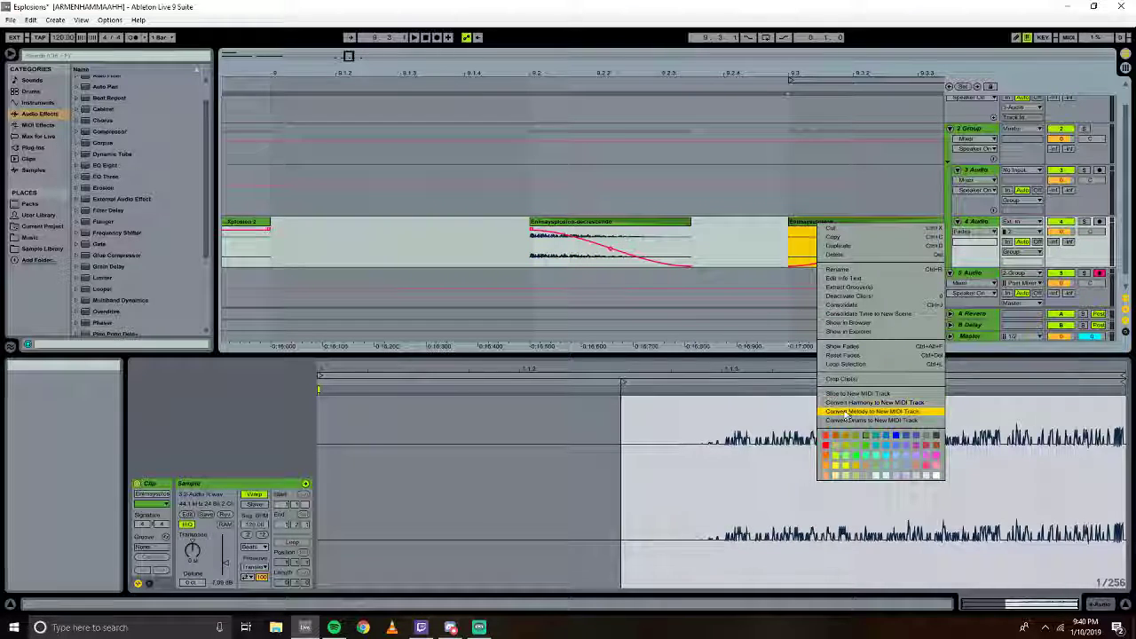
pyautogui.click(855, 224)
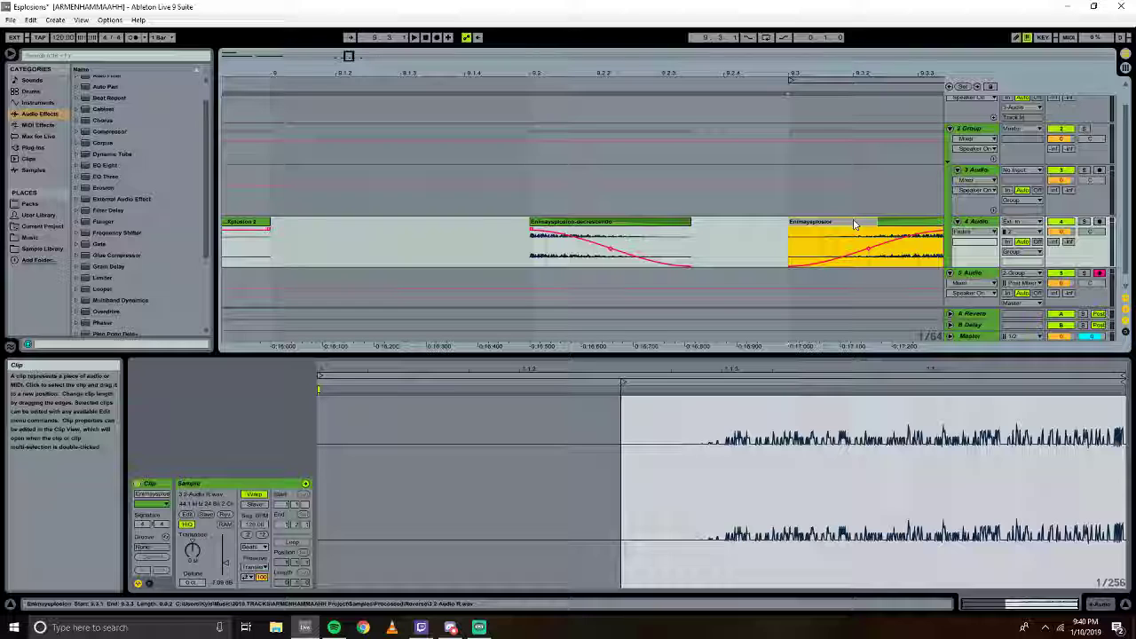
pyautogui.write('-crescendo')
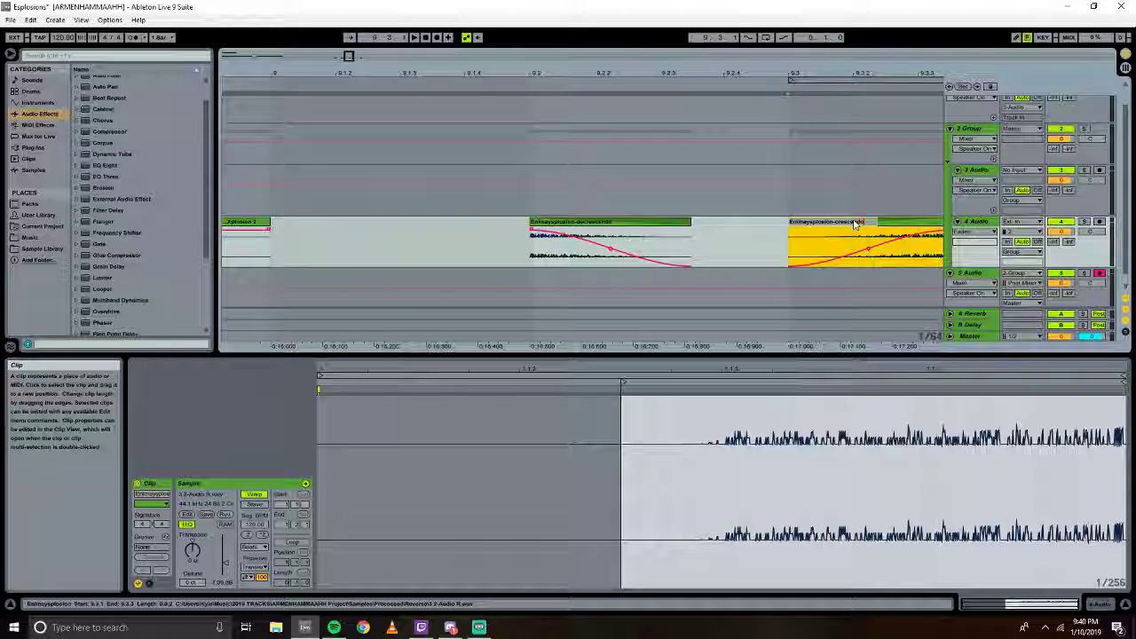
pyautogui.press('Return')
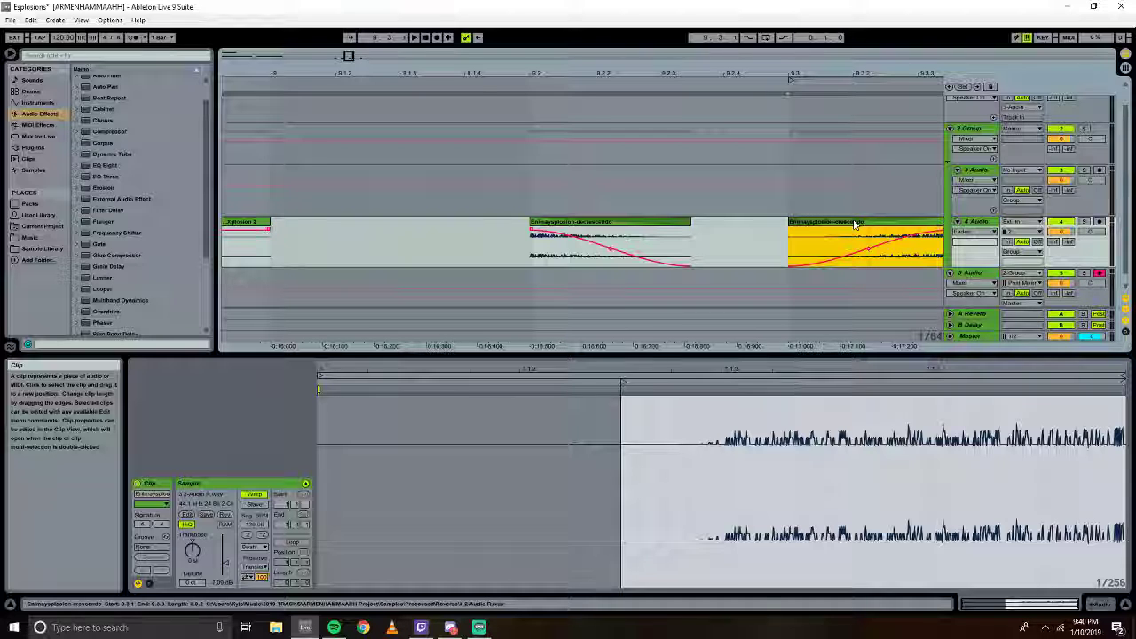
# Copy the decrescendo clip onto 3 Audio at 9.2, show its fades, and remove the copy's long fade-out.
pyautogui.click(569, 226)
pyautogui.click(564, 222)
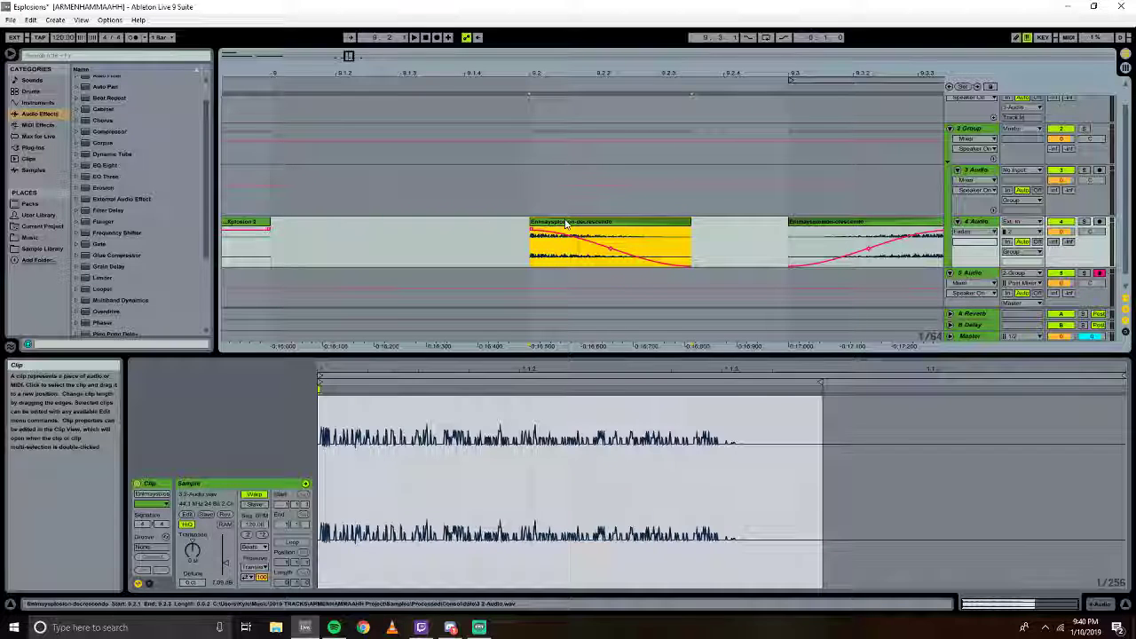
pyautogui.moveTo(564, 223); pyautogui.dragTo(570, 184)
pyautogui.rightClick(564, 183)
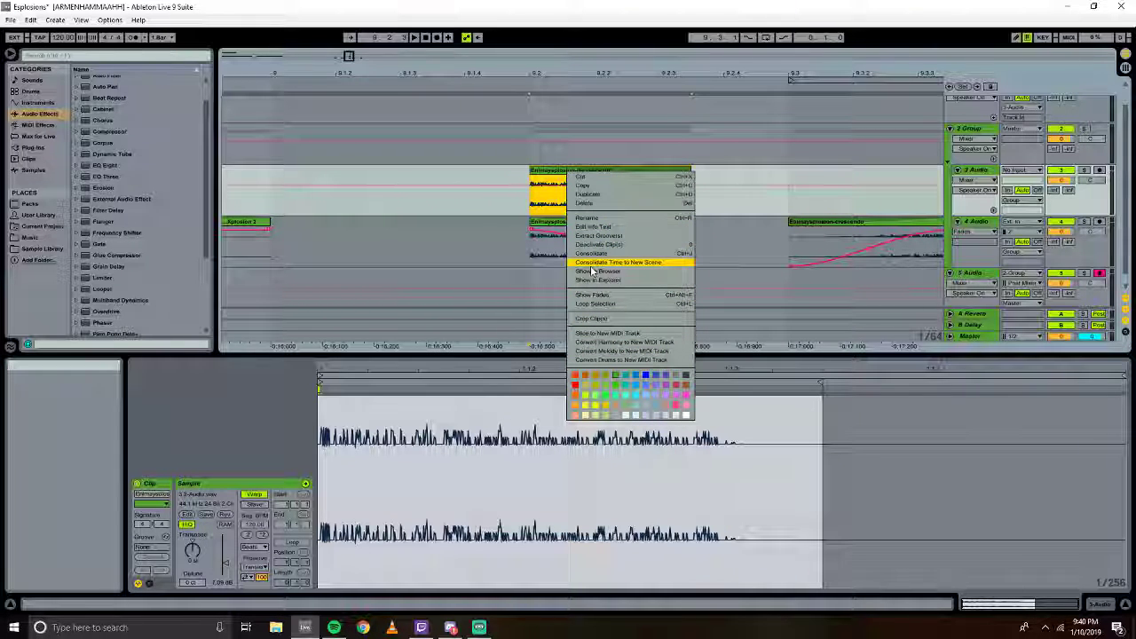
pyautogui.click(596, 294)
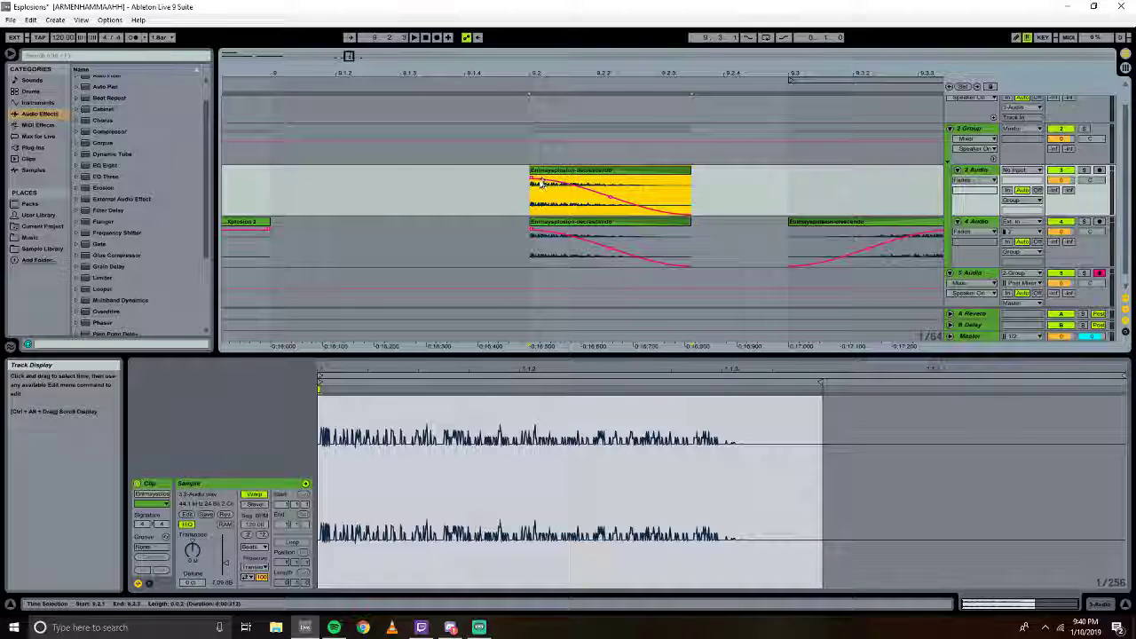
pyautogui.click(683, 185)
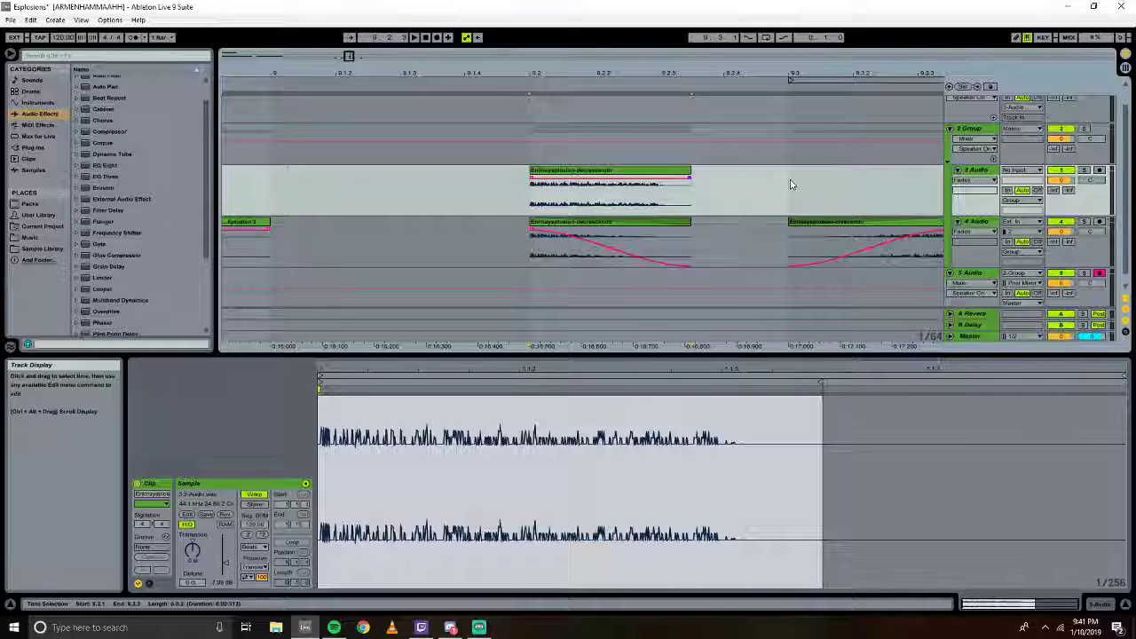
# Rename the 3 Audio copy without the "-decrescendo" suffix.
pyautogui.rightClick(619, 170)
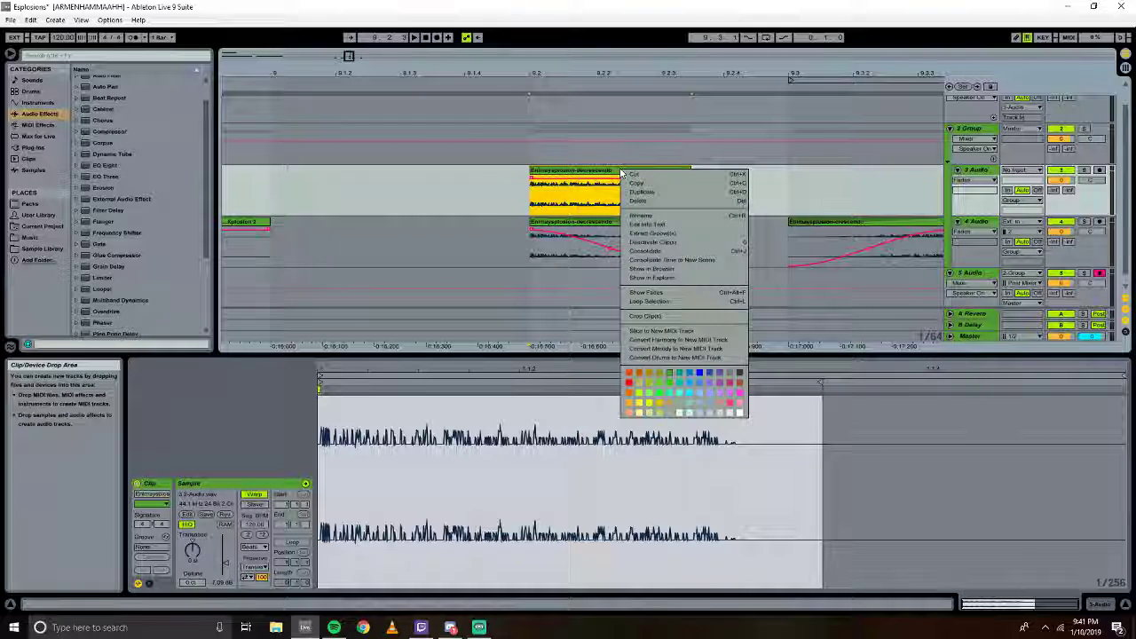
pyautogui.click(591, 173)
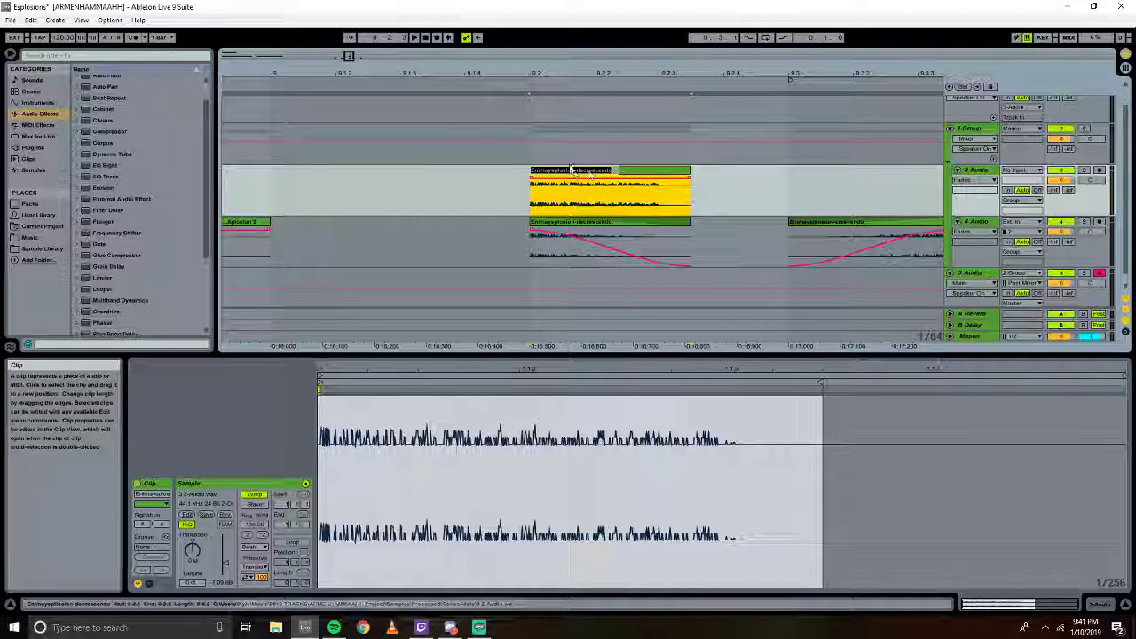
pyautogui.moveTo(575, 175); pyautogui.dragTo(650, 182)
pyautogui.click(720, 183)
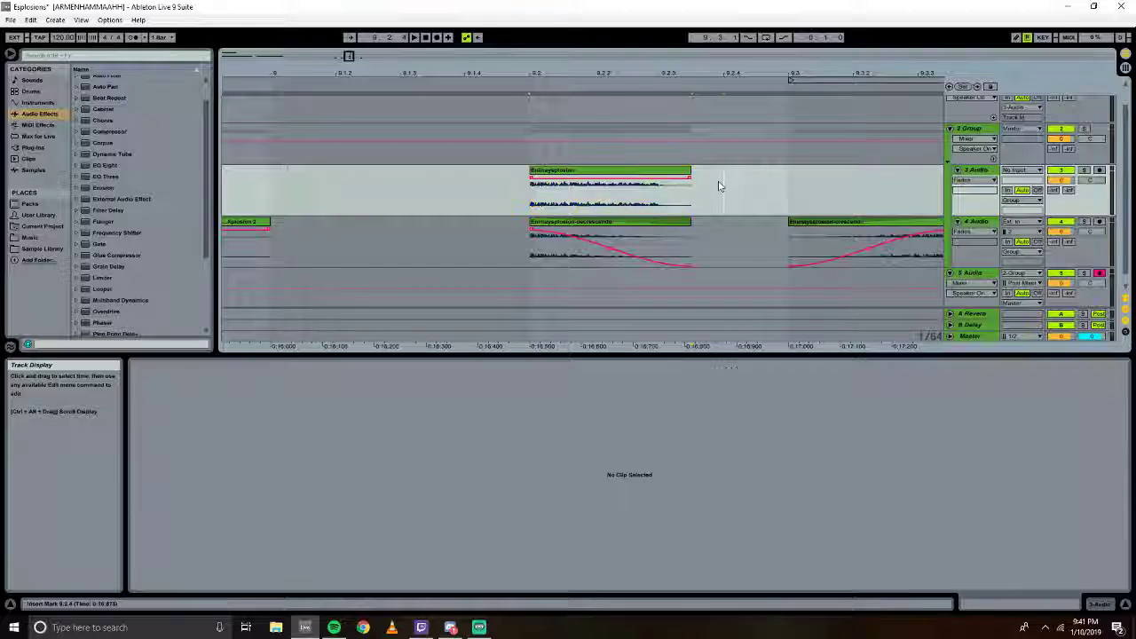
# Insert "R-" before "crescendo" in the name of the reversed 4 Audio clip at 9.3.
pyautogui.rightClick(844, 228)
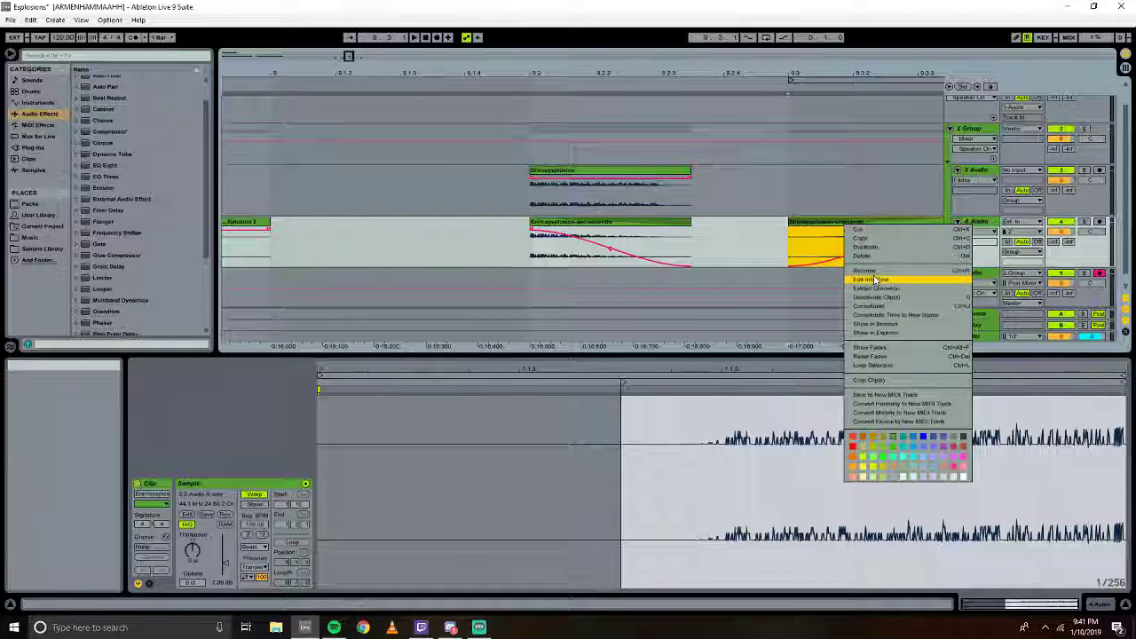
pyautogui.click(834, 226)
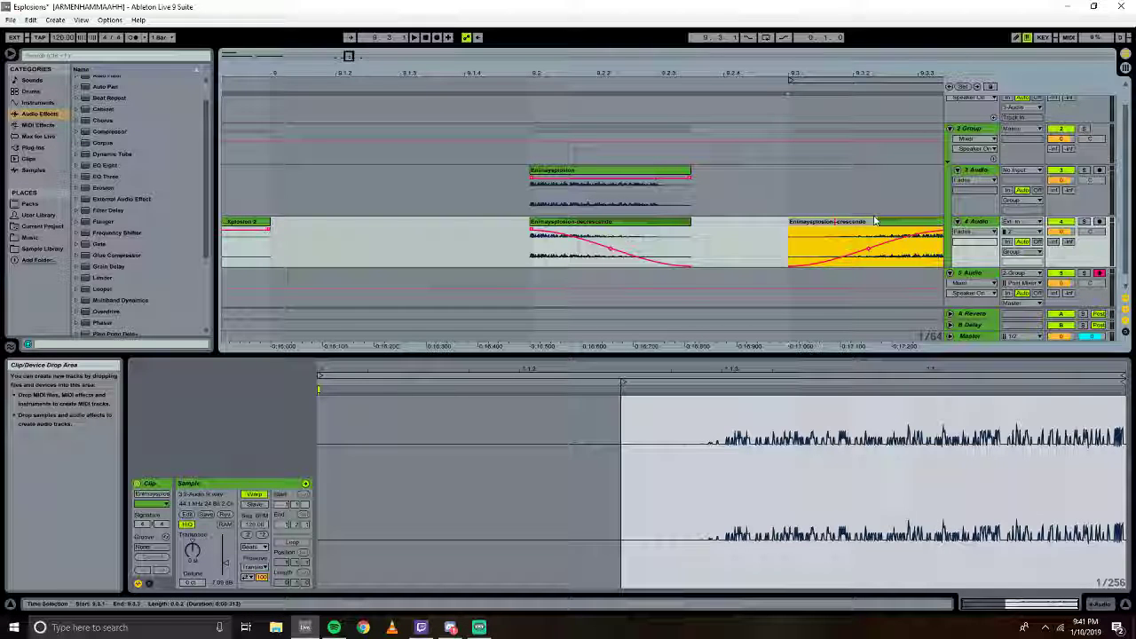
pyautogui.write('R-')
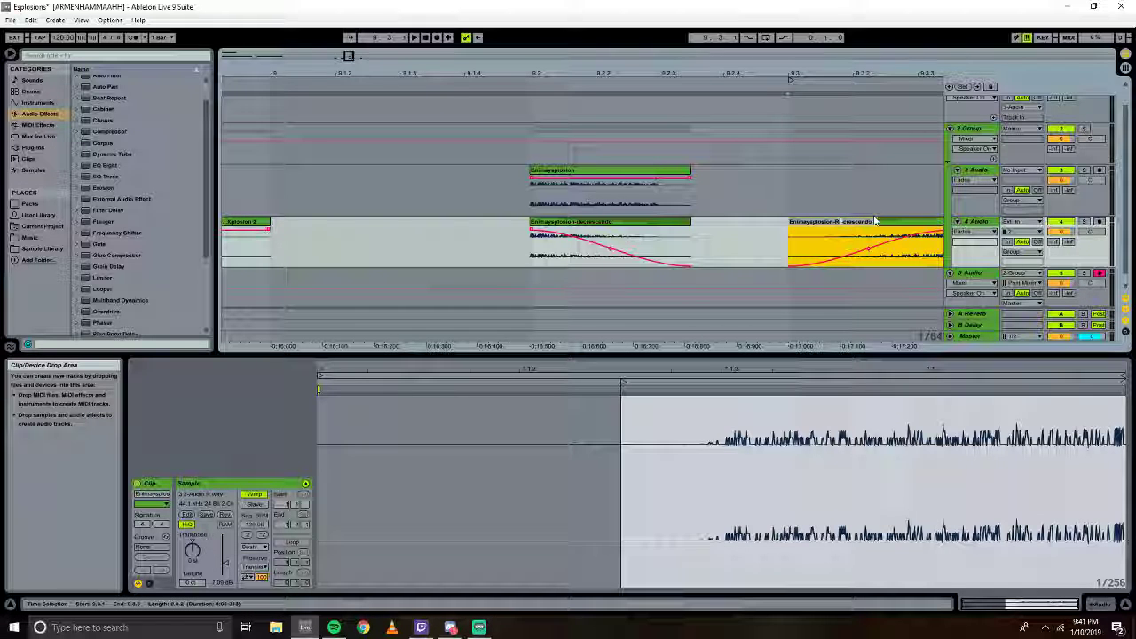
# Copy the reversed crescendo clip from 4 Audio up to 3 Audio and remove "-crescendo" from the copy's name.
pyautogui.click(807, 197)
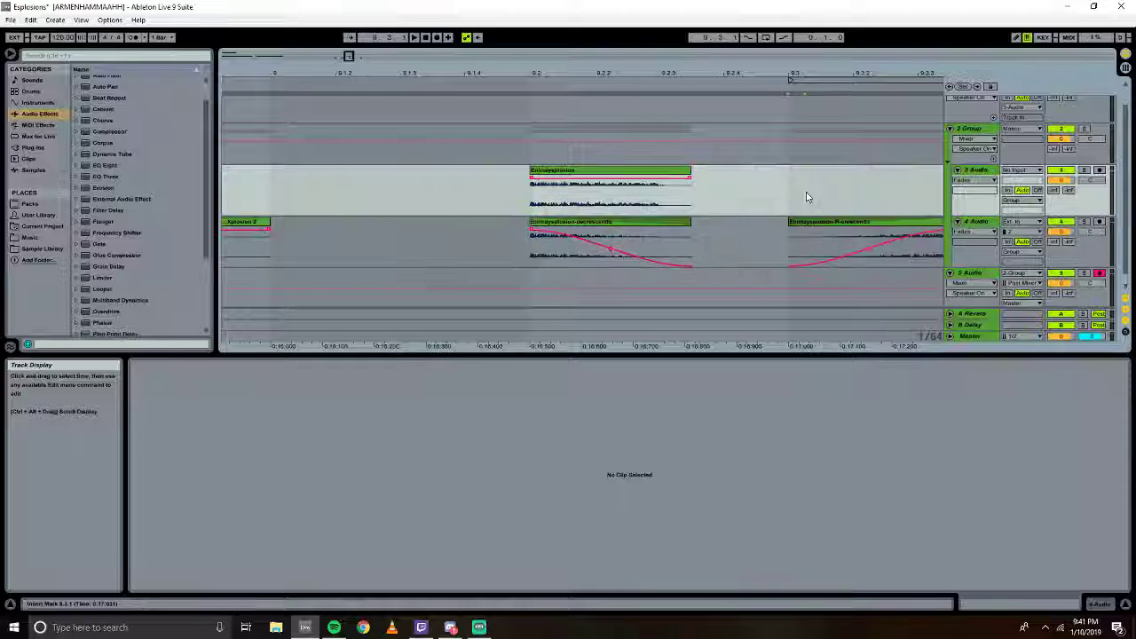
pyautogui.moveTo(820, 223); pyautogui.dragTo(819, 197)
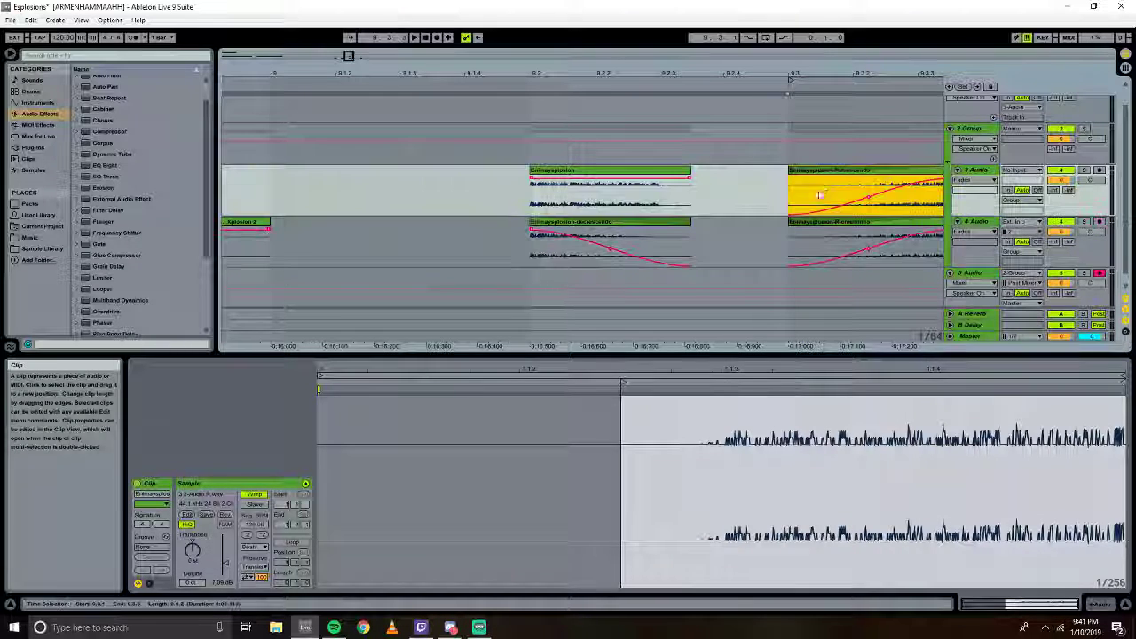
pyautogui.rightClick(836, 171)
pyautogui.click(857, 214)
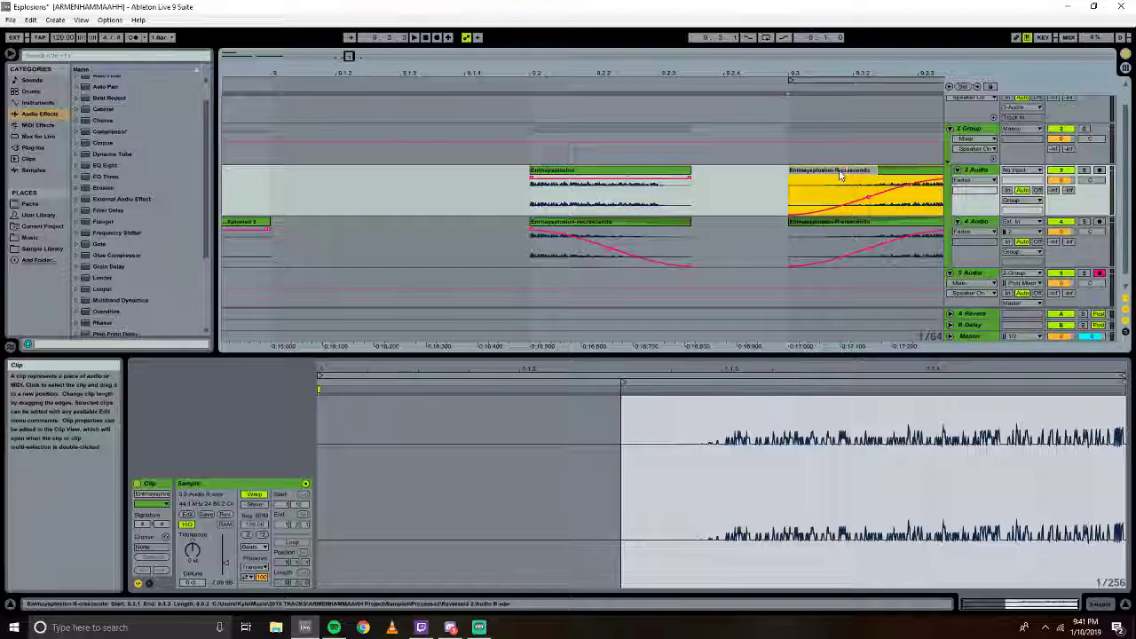
pyautogui.press('BackSpace')
pyautogui.press('BackSpace')
pyautogui.press('BackSpace')
pyautogui.press('BackSpace')
pyautogui.press('BackSpace')
pyautogui.press('BackSpace')
pyautogui.press('BackSpace')
pyautogui.press('BackSpace')
pyautogui.press('BackSpace')
pyautogui.press('BackSpace')
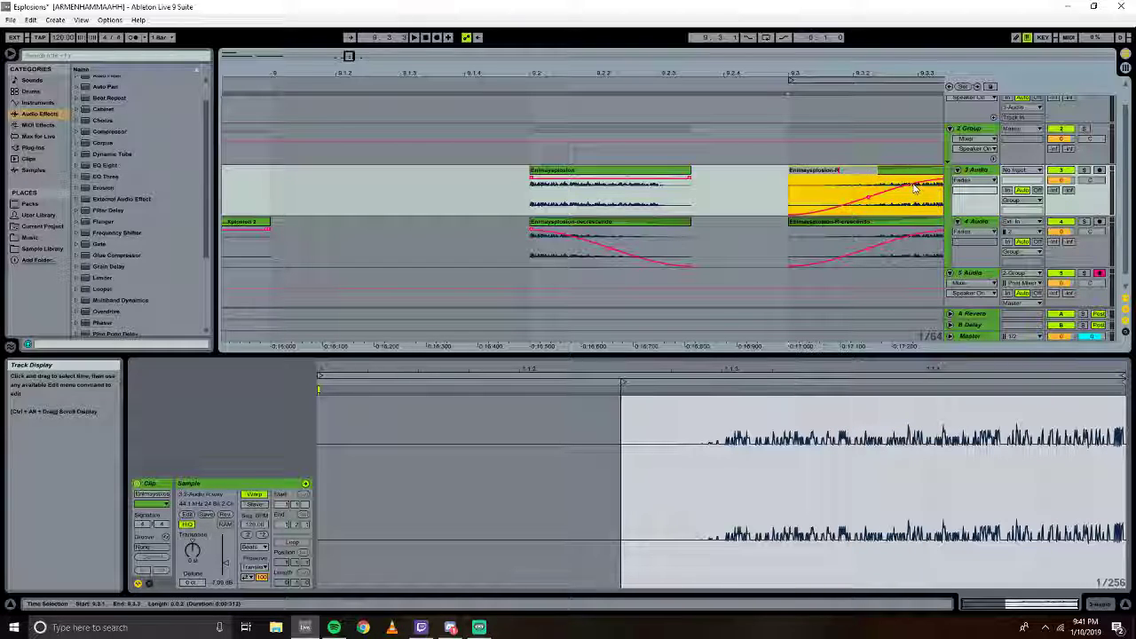
# Remove the full-length fade-in from the reversed clip copied to 3 Audio.
pyautogui.moveTo(744, 66); pyautogui.dragTo(731, 54)
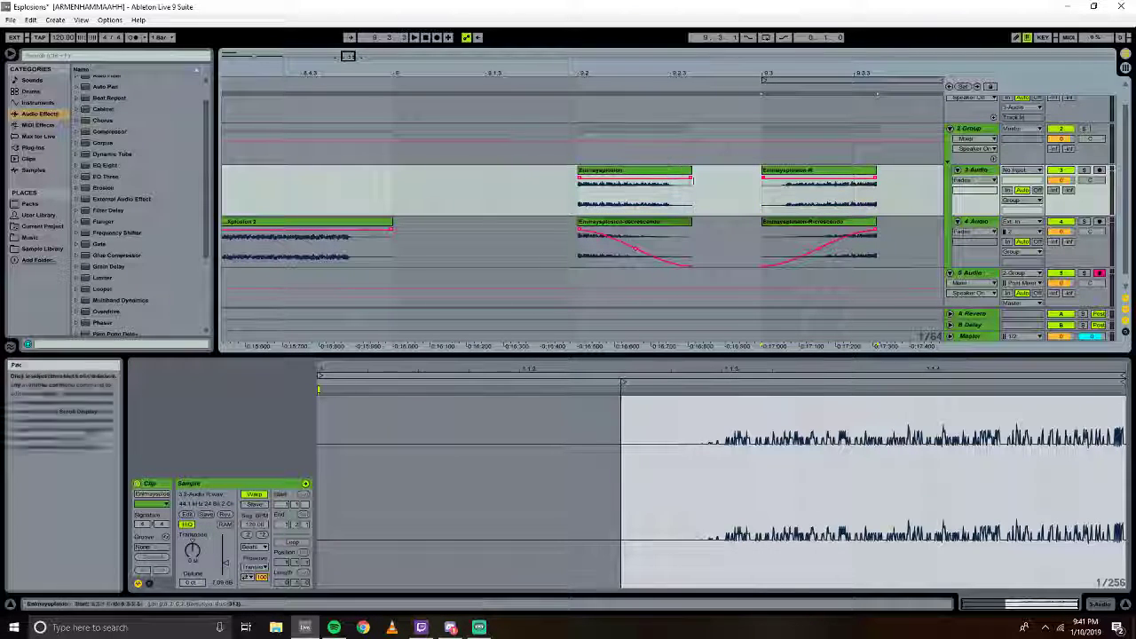
pyautogui.click(715, 189)
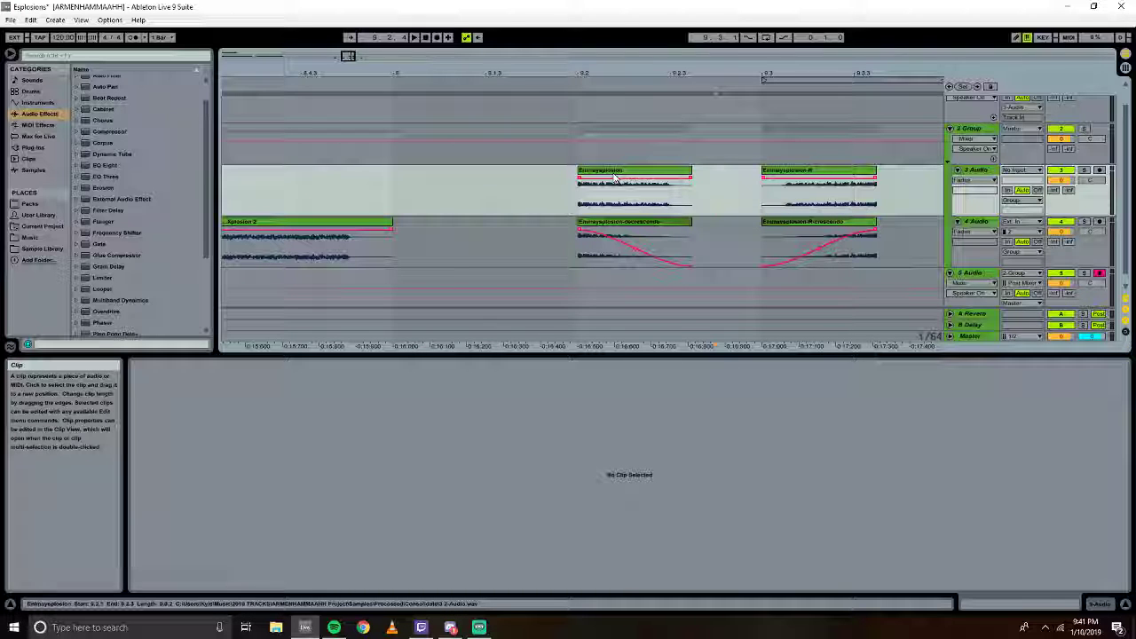
pyautogui.click(716, 191)
# Insert an audio track below 4 Audio and copy the unfaded forward clip from 3 Audio onto it at 9.2.
pyautogui.rightClick(976, 222)
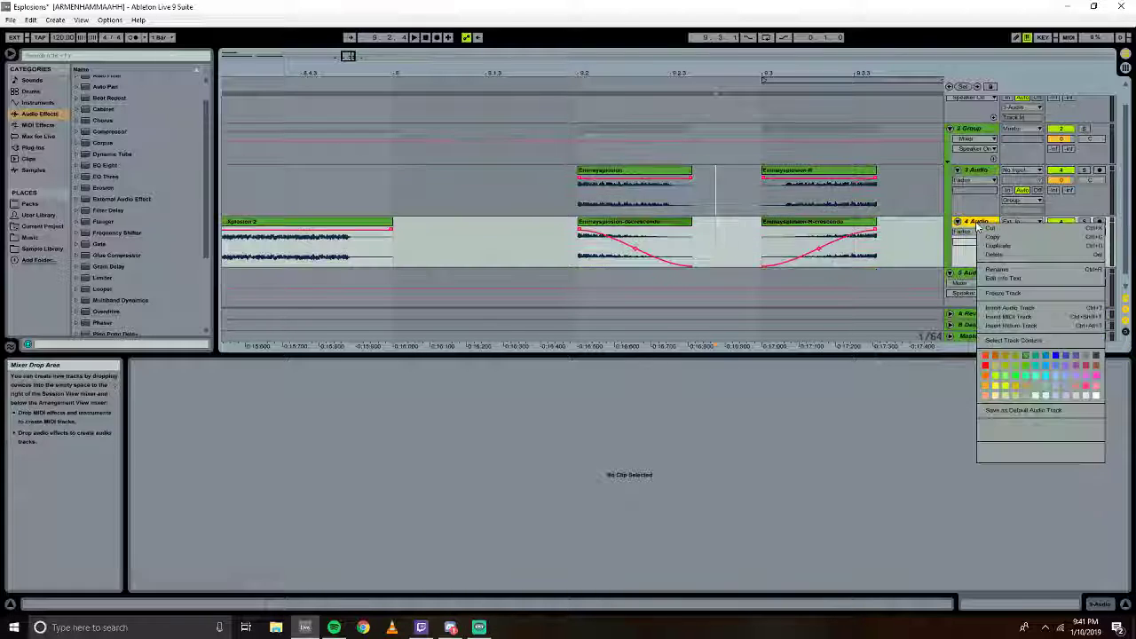
pyautogui.click(985, 307)
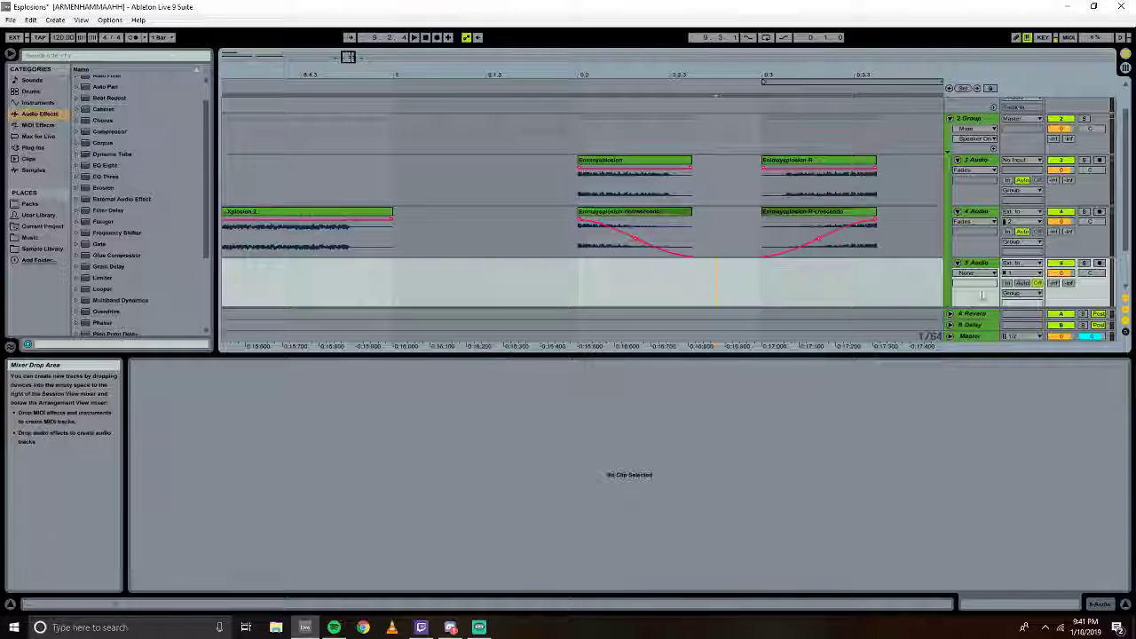
pyautogui.click(609, 167)
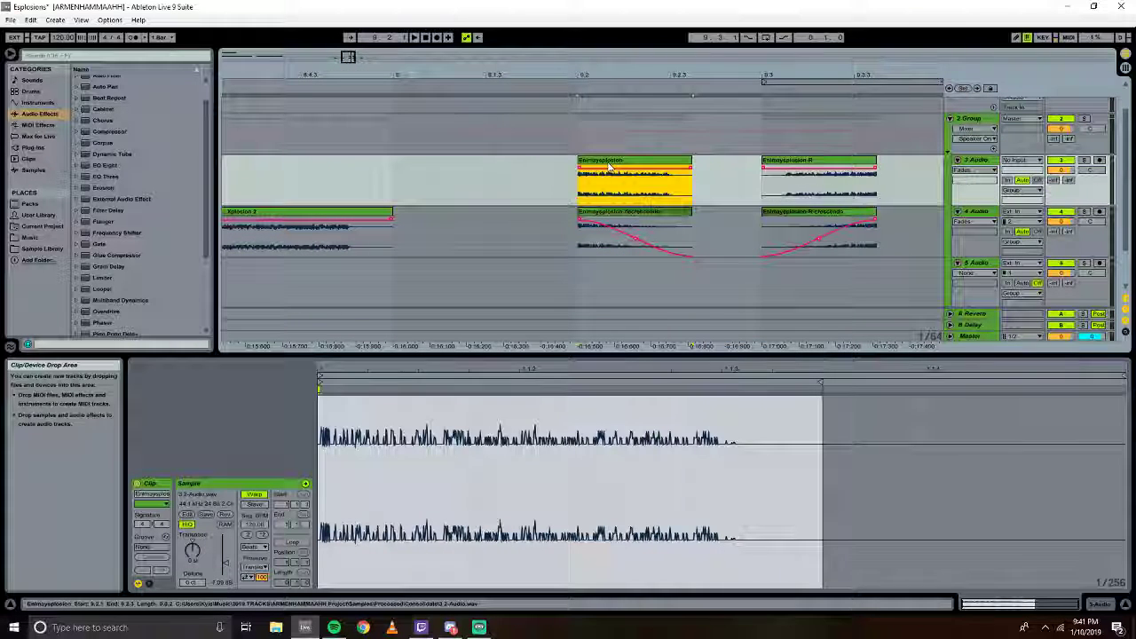
pyautogui.moveTo(609, 167); pyautogui.dragTo(612, 279)
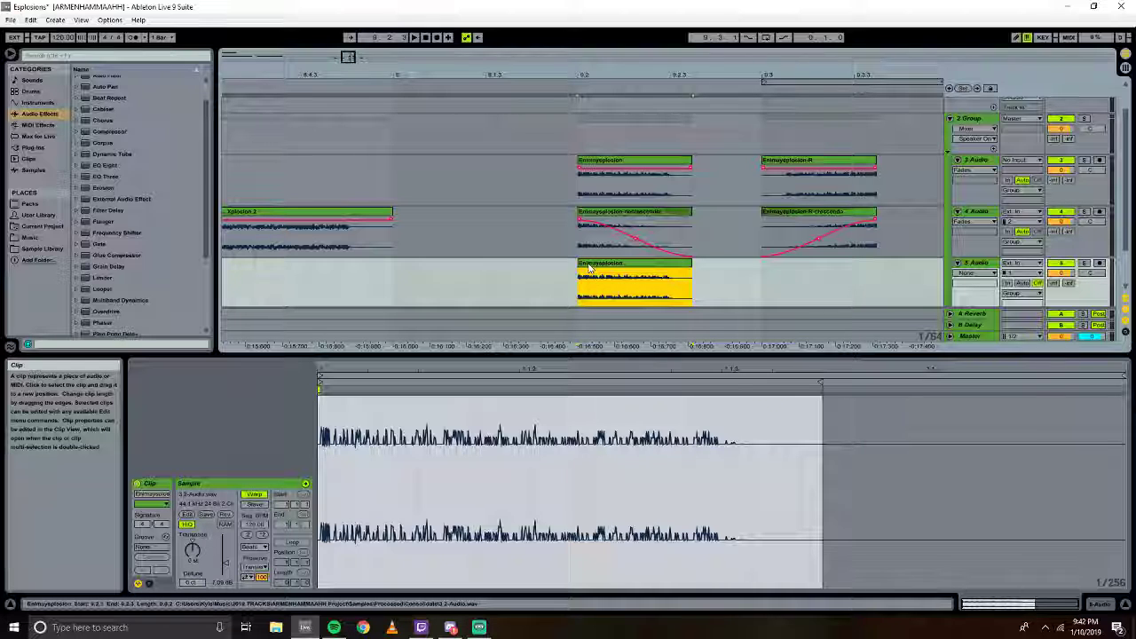
# Add a fade-in across the full length of the forward clip on the new 5 Audio track.
pyautogui.rightClick(590, 268)
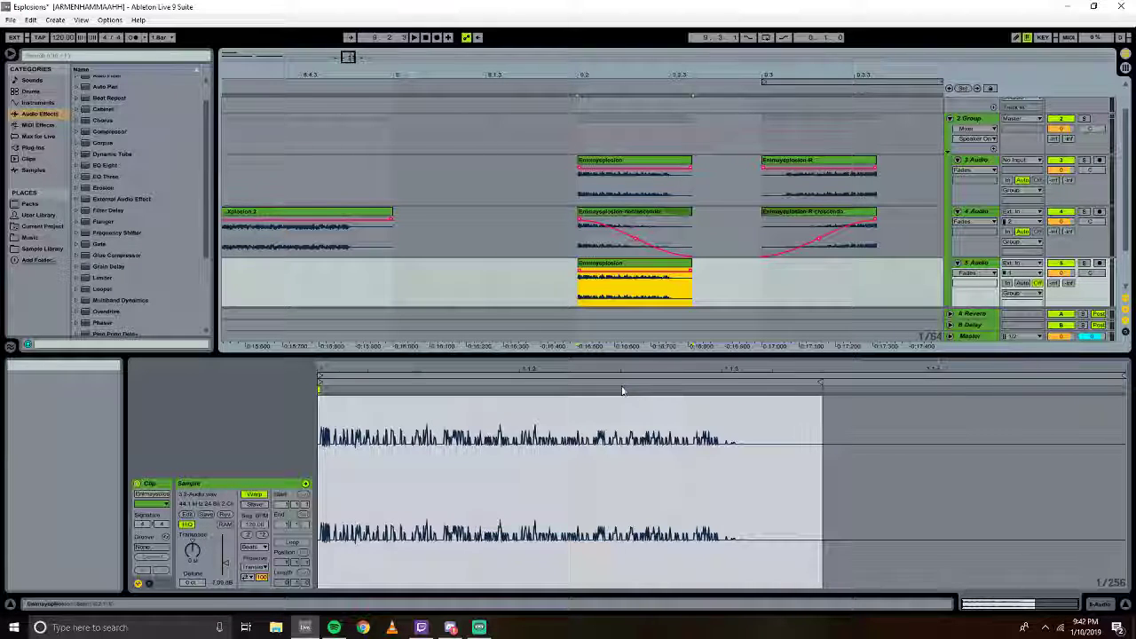
pyautogui.click(597, 279)
pyautogui.moveTo(579, 270); pyautogui.dragTo(749, 285)
pyautogui.click(640, 275)
# Add the suffix "-crescendo" to the name of the faded-in clip on 5 Audio.
pyautogui.rightClick(632, 265)
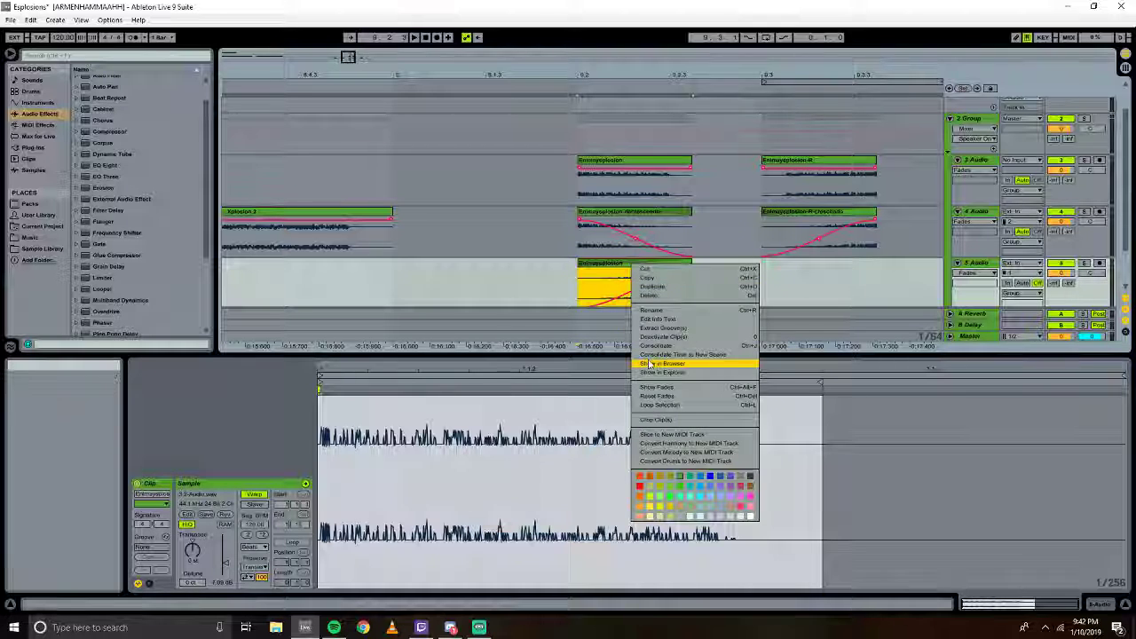
pyautogui.click(651, 310)
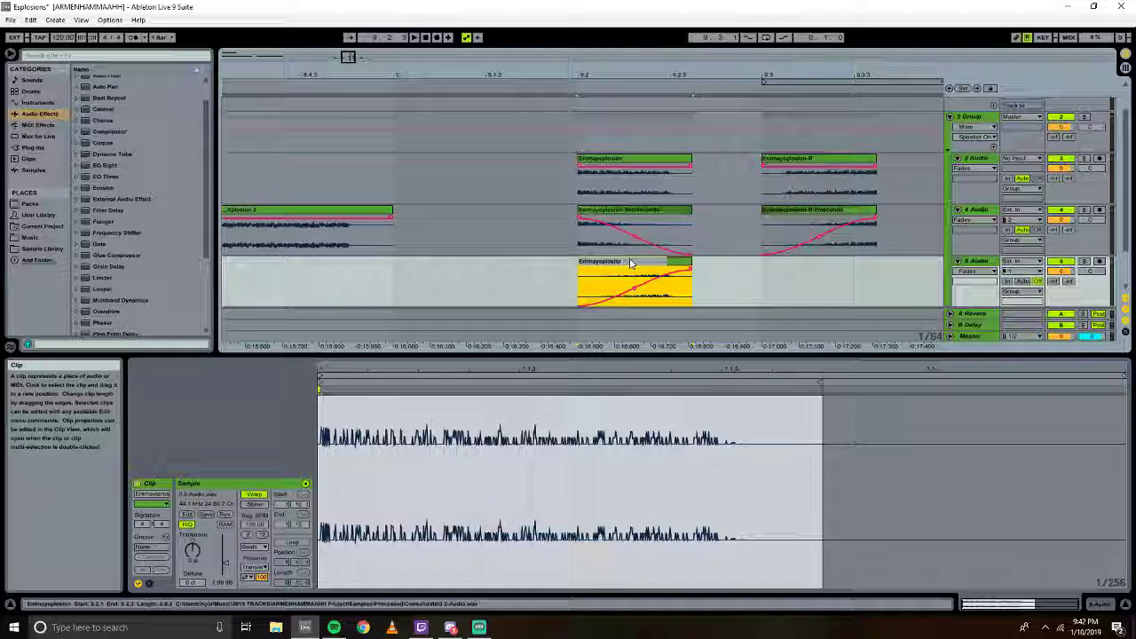
pyautogui.write('-cr')
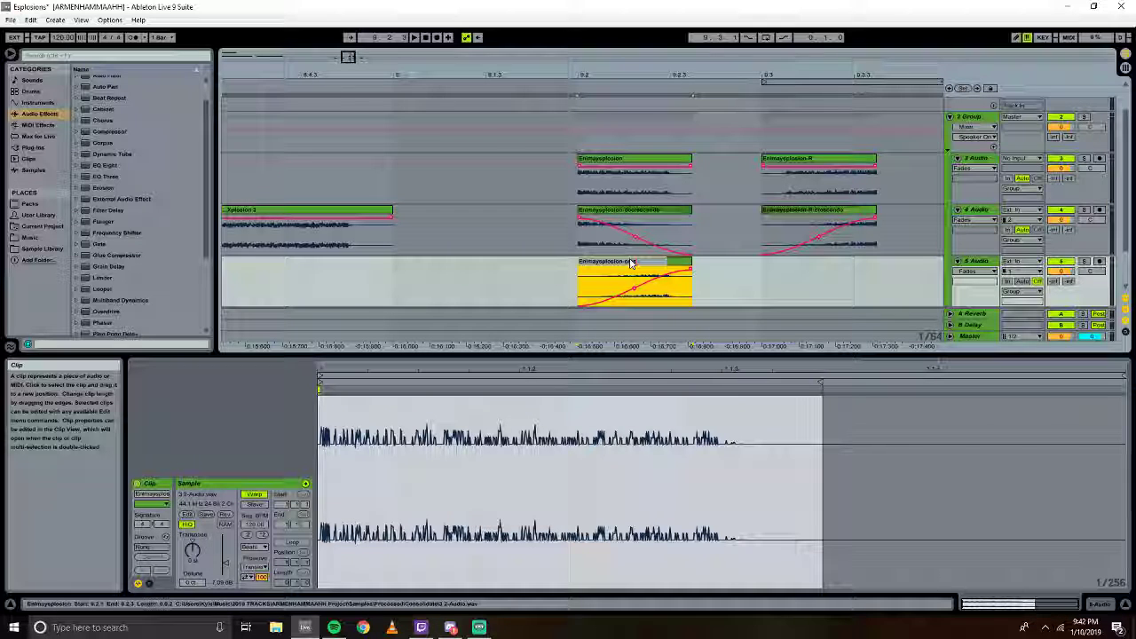
pyautogui.write('esce')
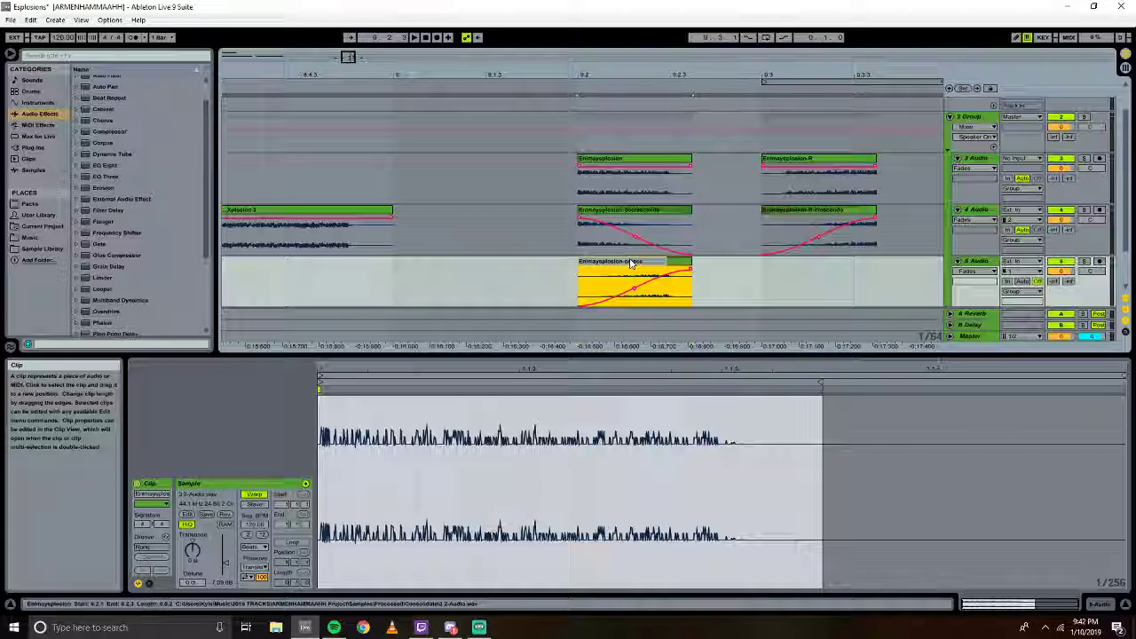
pyautogui.write('ndo')
pyautogui.press('Return')
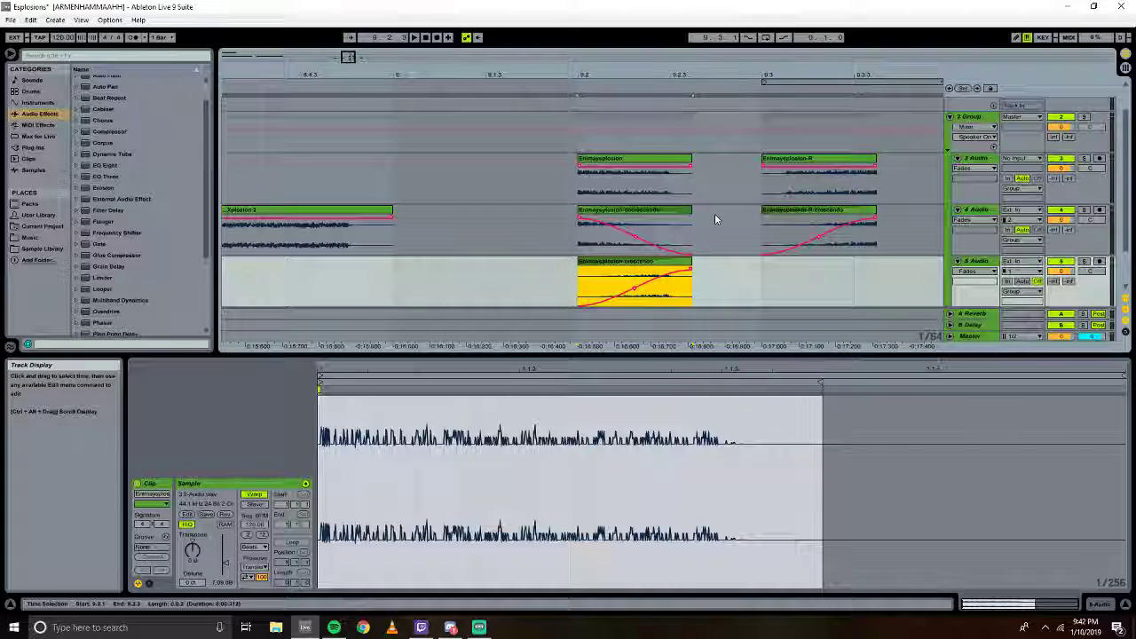
# Copy the unfaded reversed clip from 3 Audio to 5 Audio at 9.3 and fade it out across its full length.
pyautogui.click(789, 165)
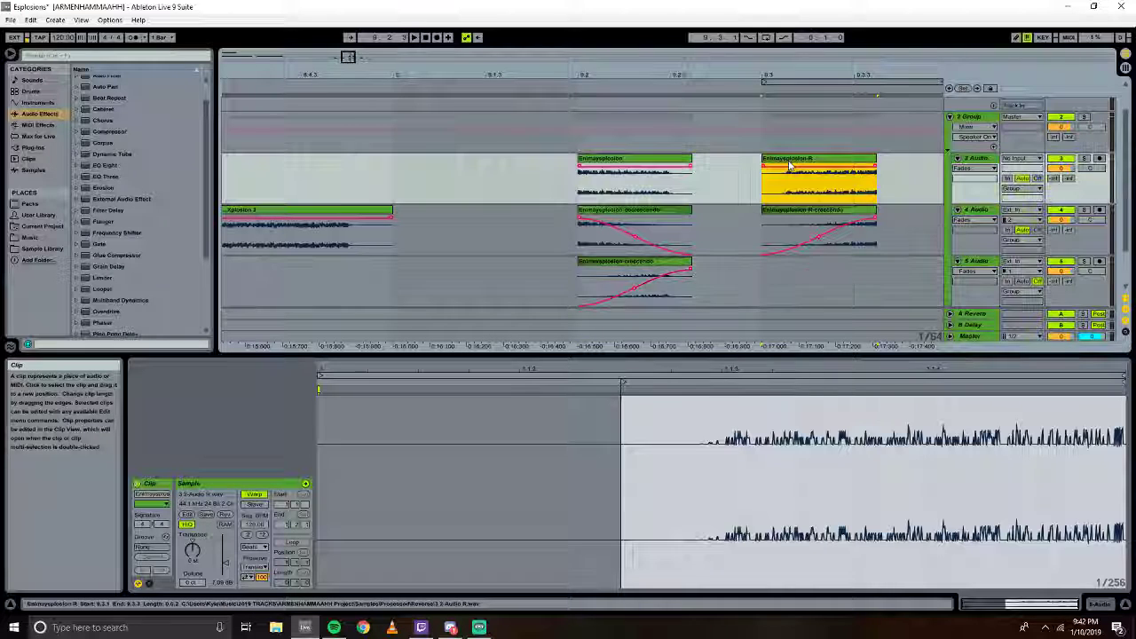
pyautogui.moveTo(790, 163); pyautogui.dragTo(787, 276)
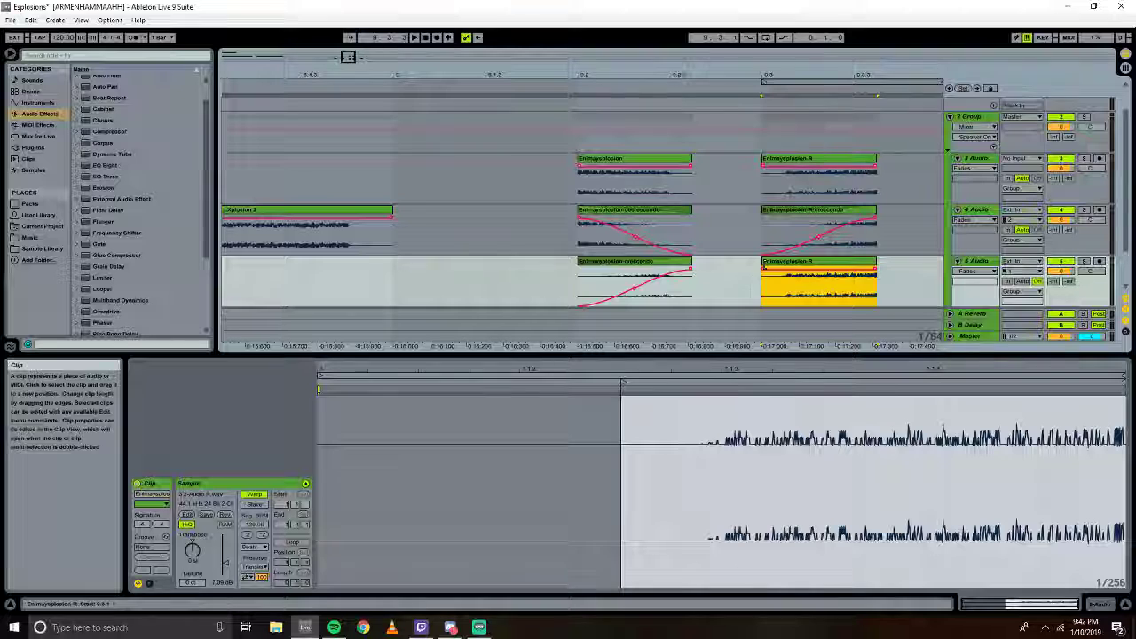
pyautogui.click(717, 271)
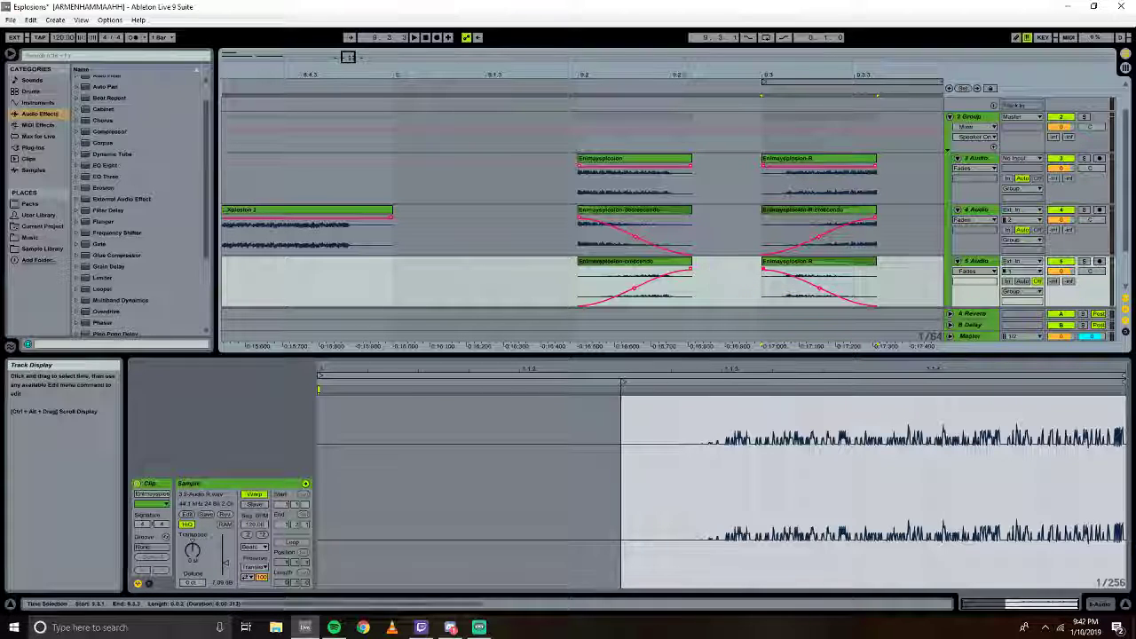
# Add the suffix "-decrescendo" to the name of the faded-out reversed clip on 5 Audio.
pyautogui.rightClick(816, 263)
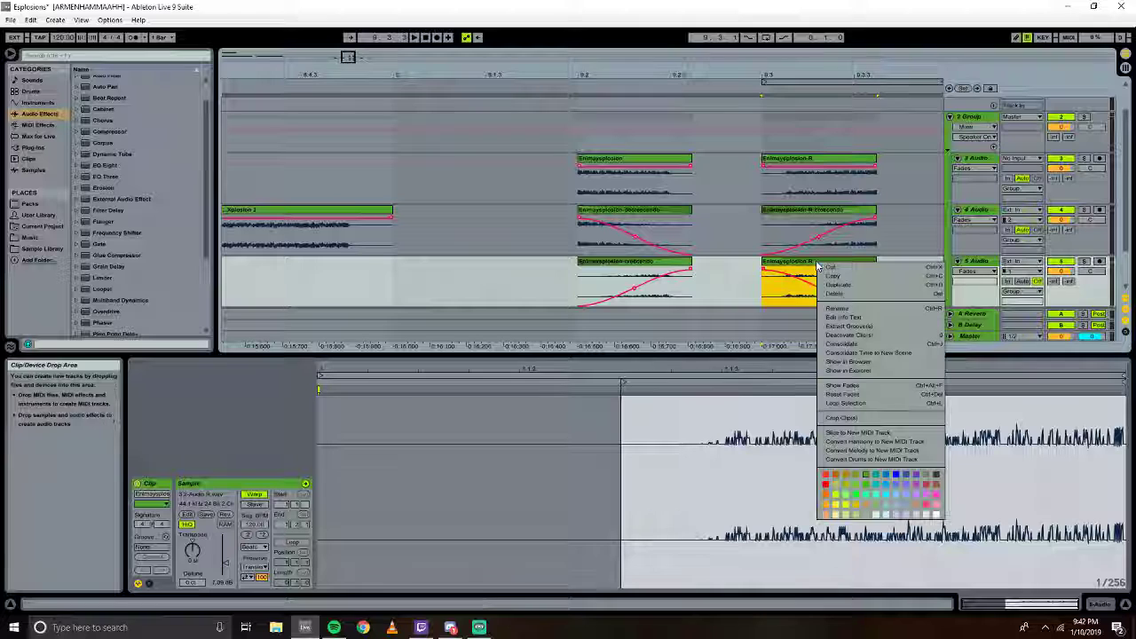
pyautogui.click(838, 308)
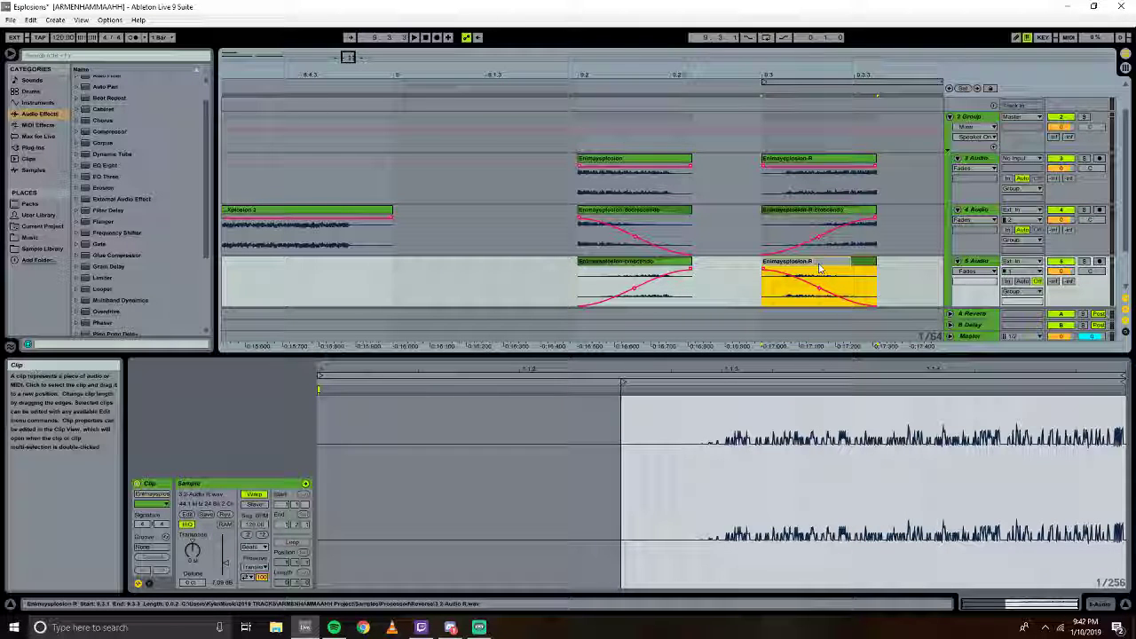
pyautogui.write('-decre')
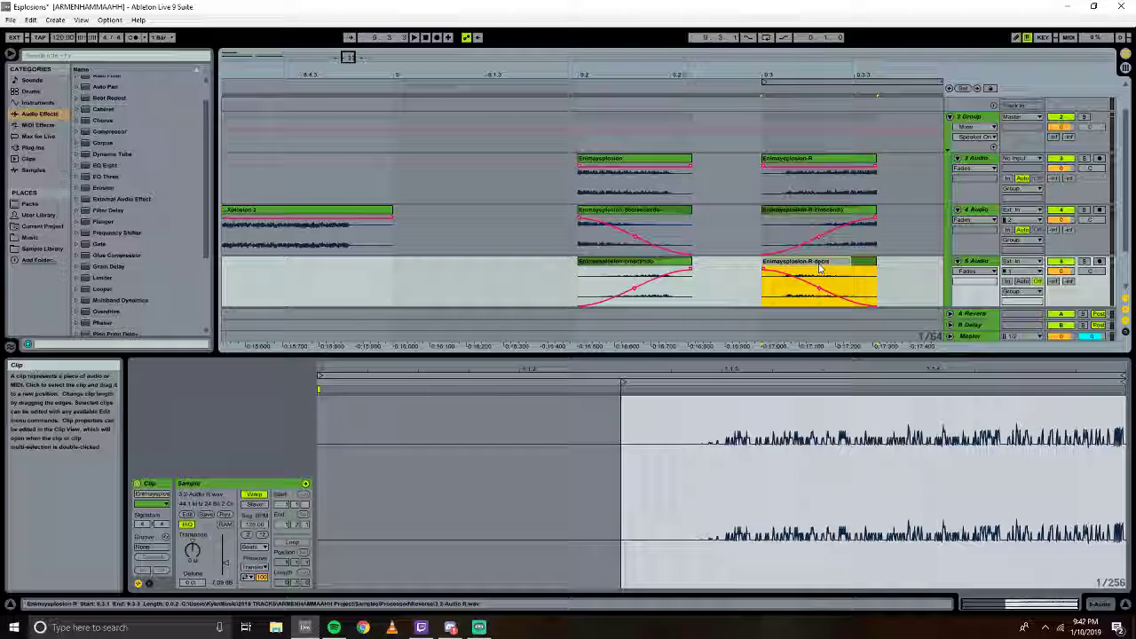
pyautogui.write('scendo')
pyautogui.press('Return')
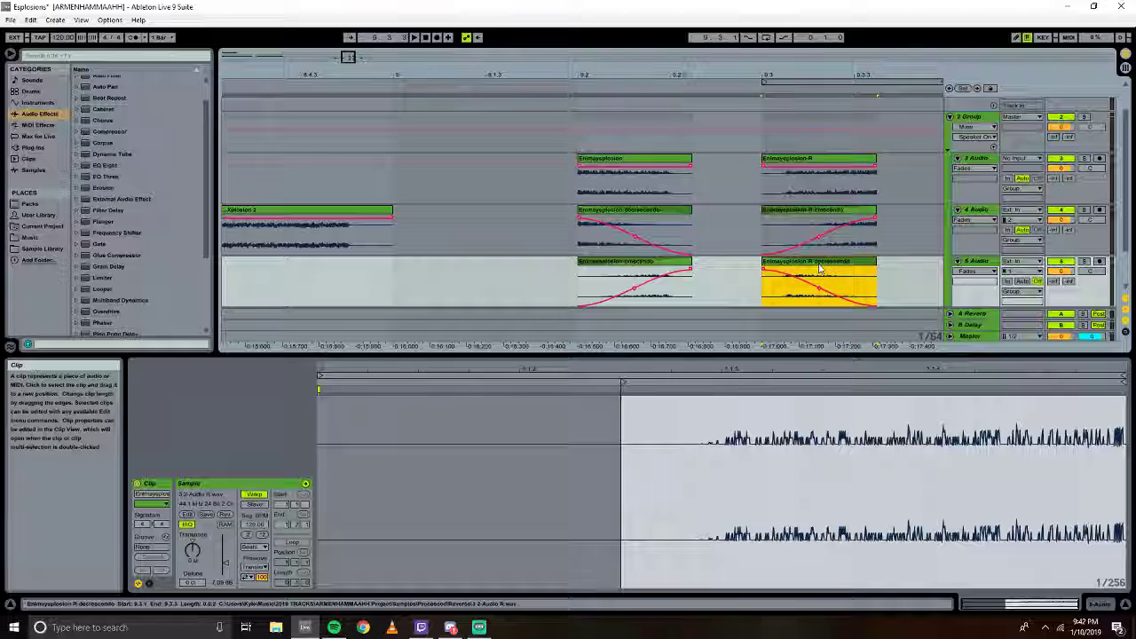
pyautogui.moveTo(756, 149); pyautogui.dragTo(865, 297)
pyautogui.moveTo(785, 275); pyautogui.dragTo(728, 270)
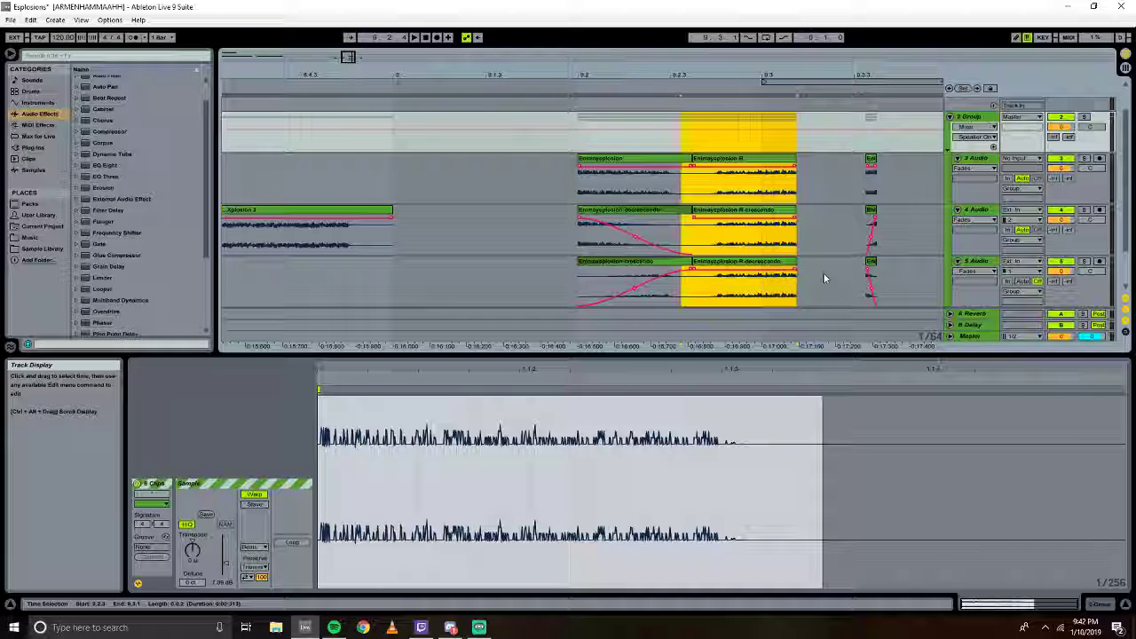
pyautogui.moveTo(824, 275); pyautogui.dragTo(898, 275)
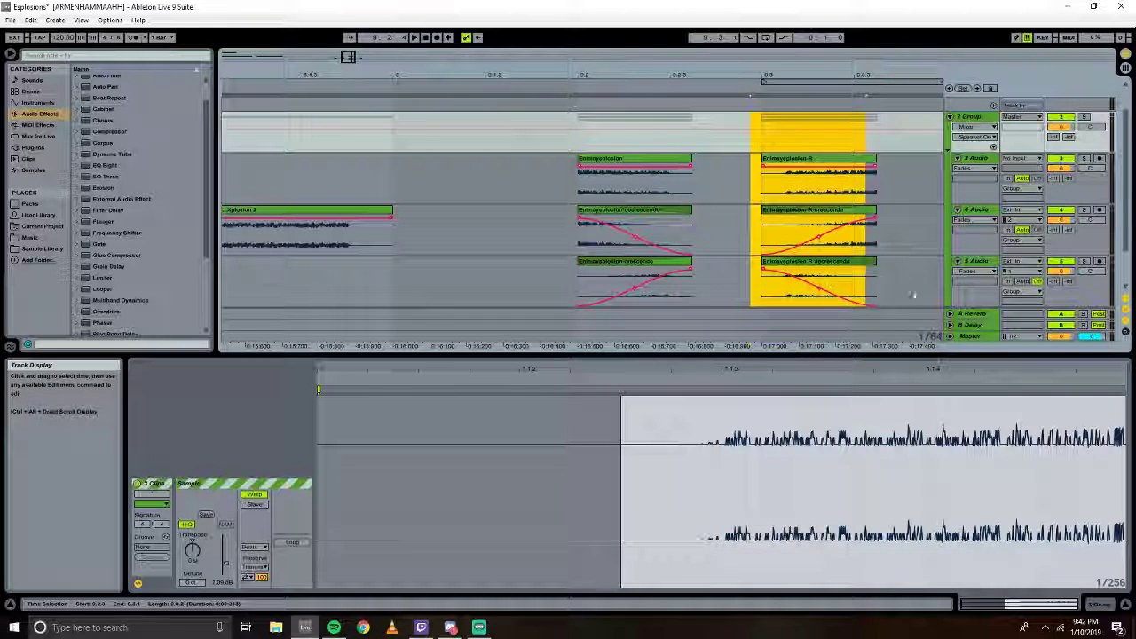
pyautogui.click(886, 270)
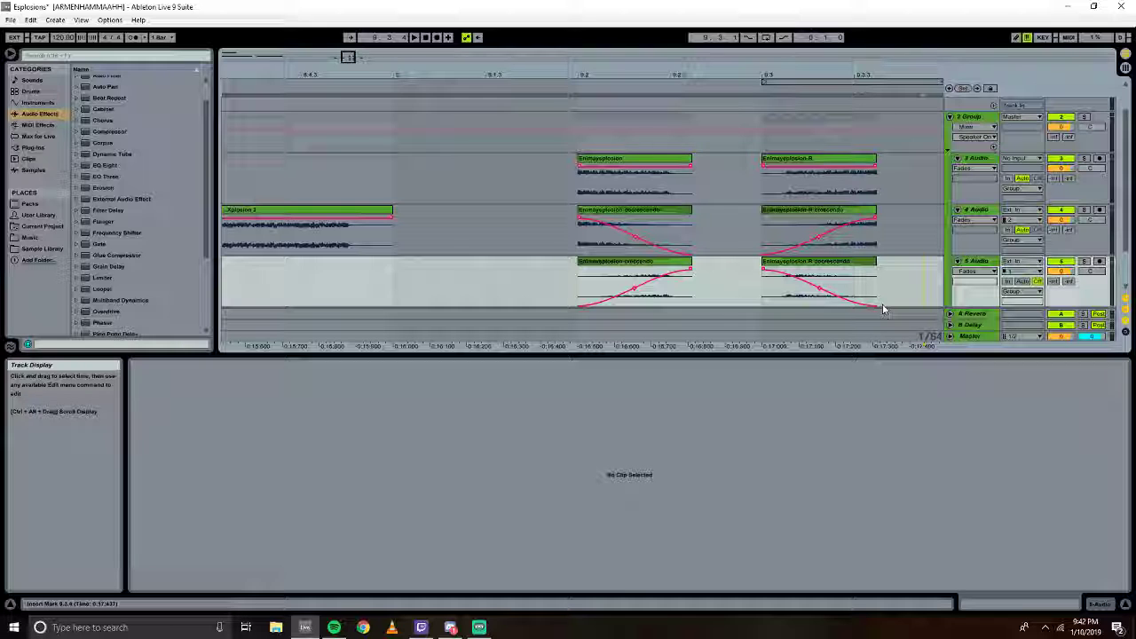
# Select the three reversed clips on 3, 4 and 5 Audio and move them directly against the ends of the forward clips.
pyautogui.click(878, 305)
pyautogui.moveTo(877, 306); pyautogui.dragTo(830, 221)
pyautogui.keyDown('shift'); pyautogui.click(777, 167); pyautogui.keyUp('shift')
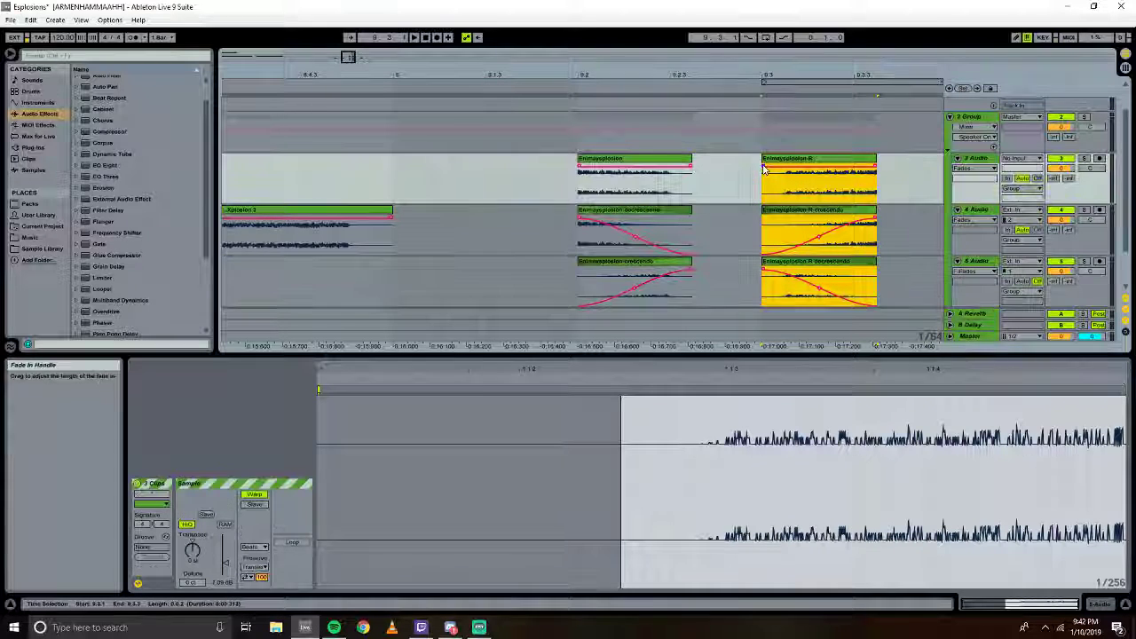
pyautogui.moveTo(777, 167); pyautogui.dragTo(708, 167)
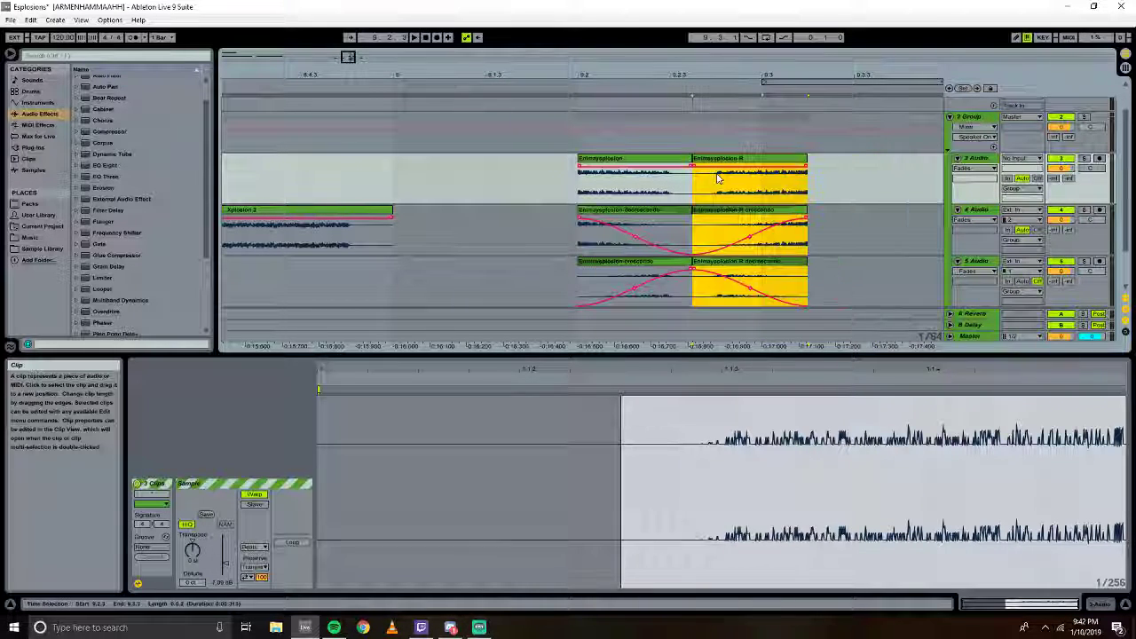
pyautogui.click(512, 236)
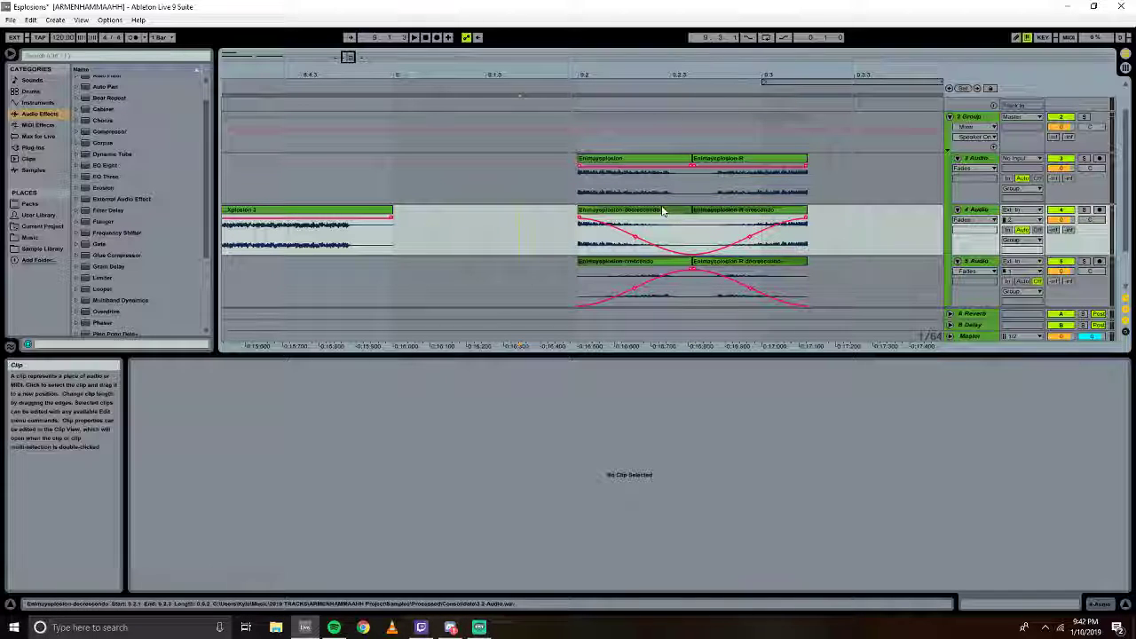
# Mute 3 Audio and 4 Audio and play the 5 Audio clips from just before 9.2.
pyautogui.click(1061, 161)
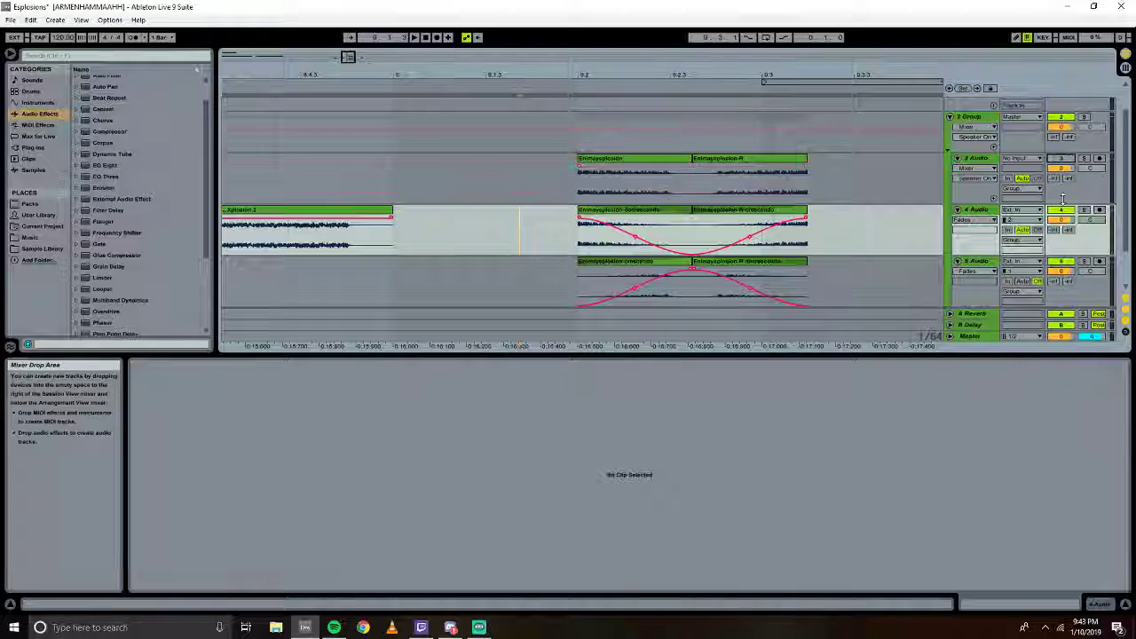
pyautogui.click(1061, 211)
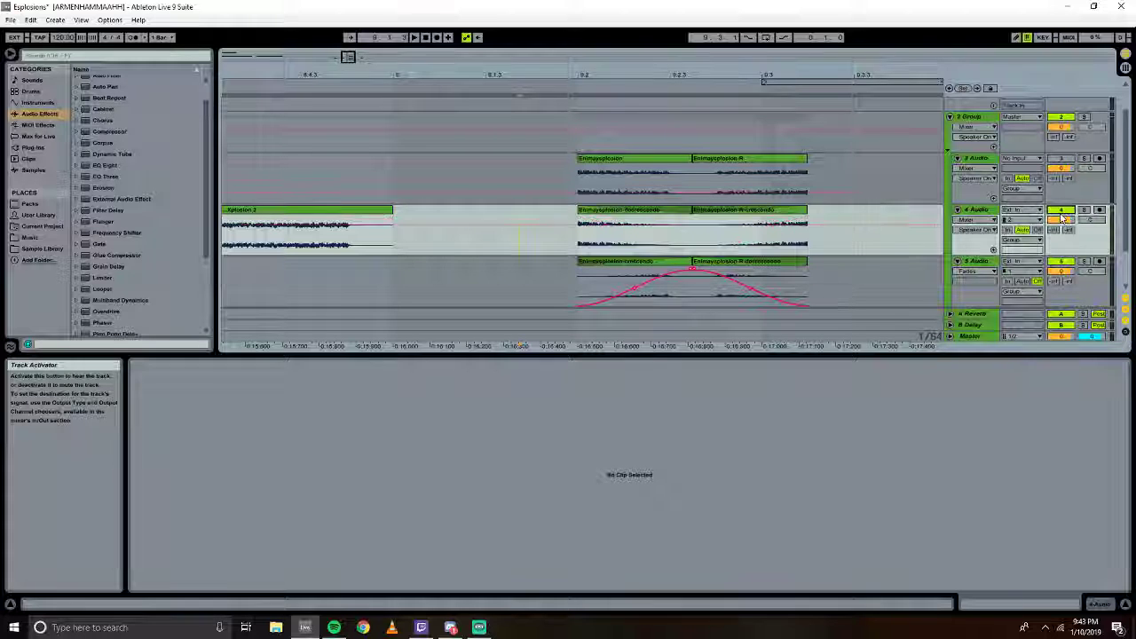
pyautogui.click(559, 84)
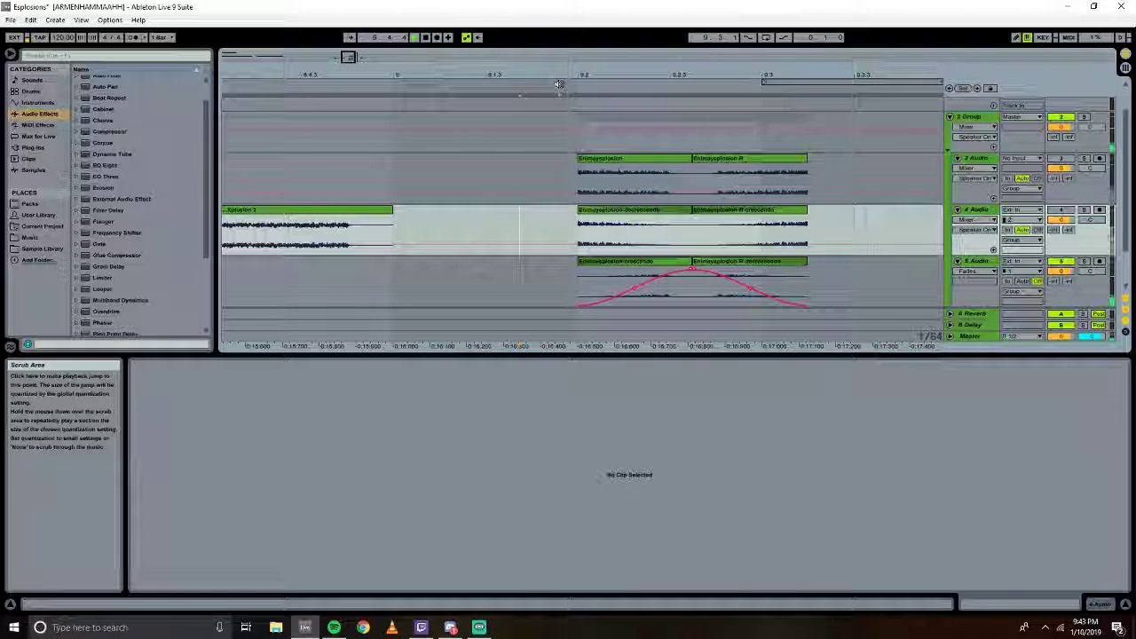
pyautogui.click(572, 92)
pyautogui.press('space')
# Mute 5 Audio, reactivate 4 Audio, and set the loop range from bar 9 to the end of the reversed clips.
pyautogui.click(1061, 262)
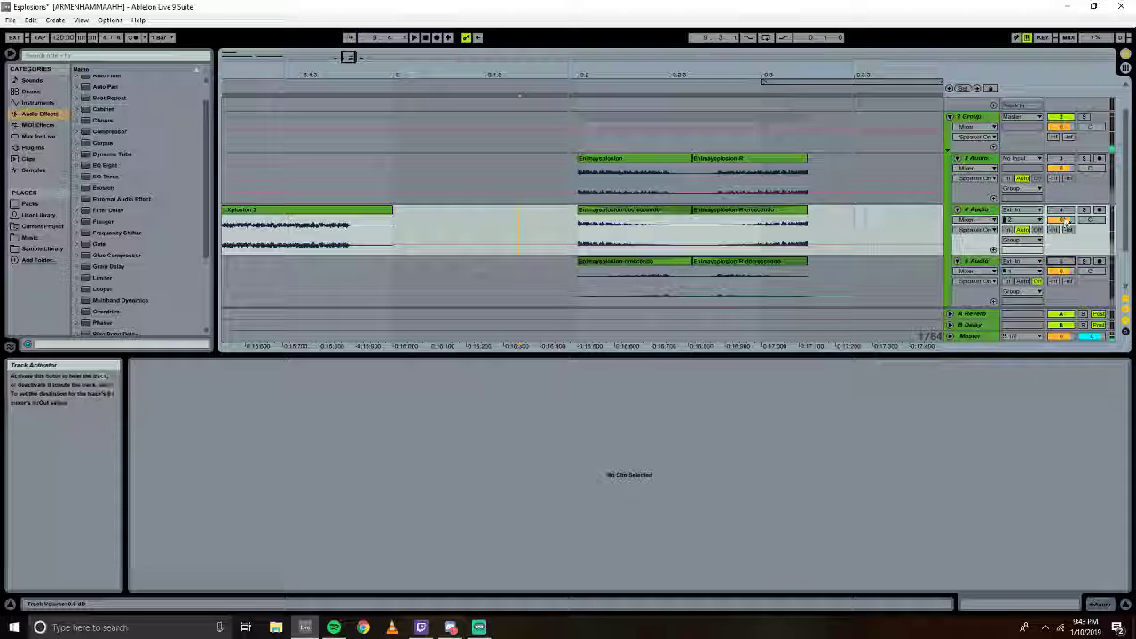
pyautogui.click(1061, 211)
pyautogui.moveTo(855, 81); pyautogui.dragTo(496, 106)
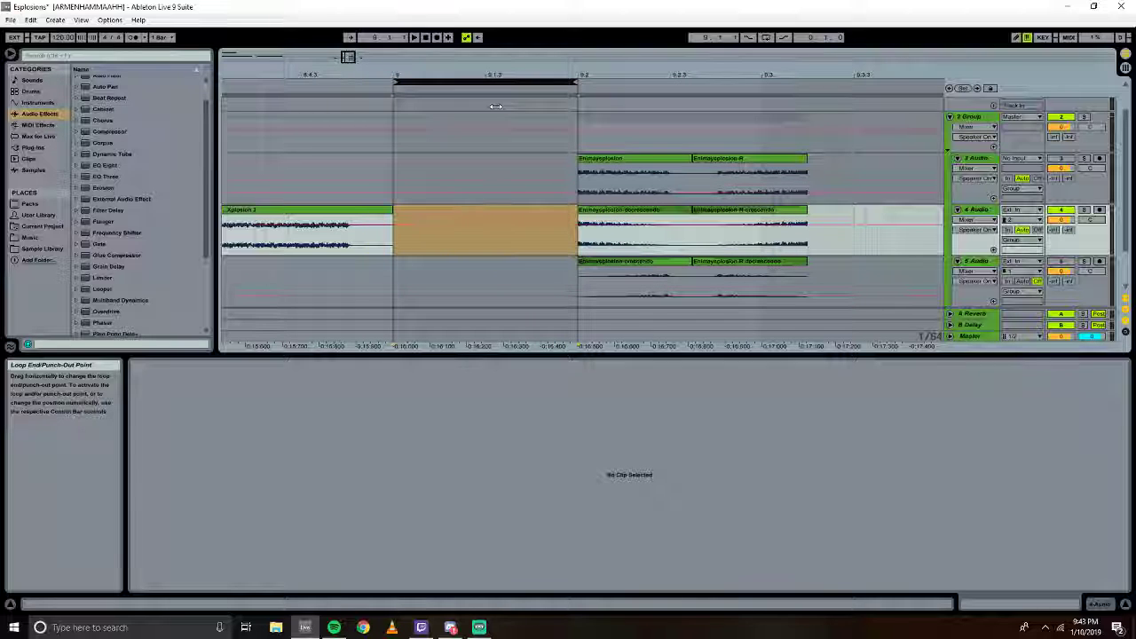
pyautogui.moveTo(580, 84)
pyautogui.mouseDown()
pyautogui.moveTo(907, 89)
pyautogui.moveTo(807, 115)
pyautogui.mouseUp()
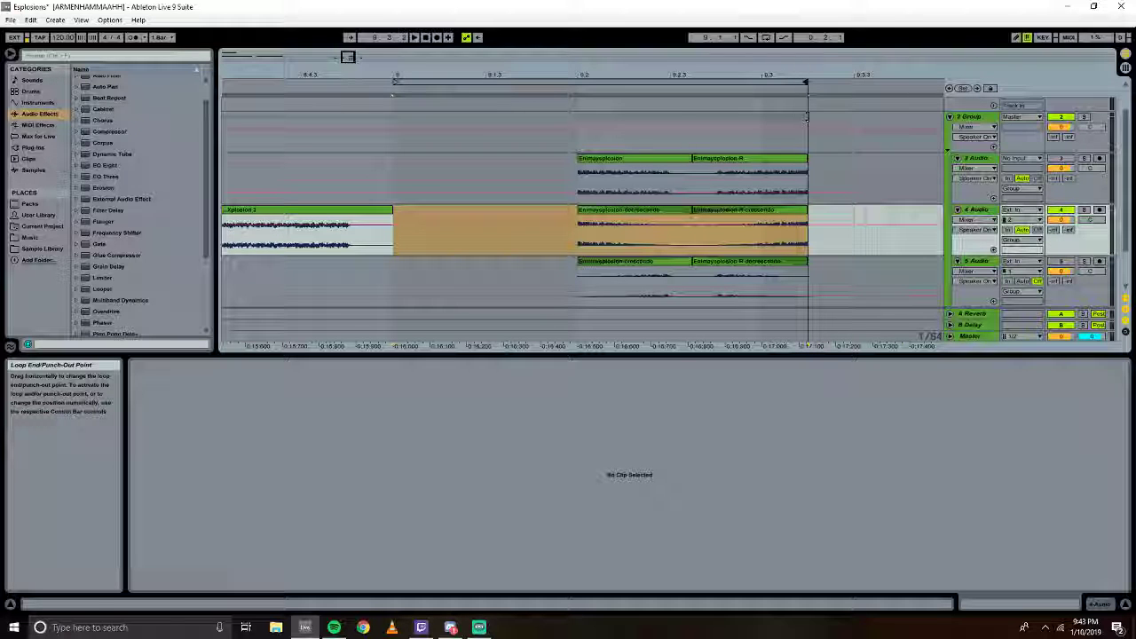
# Move the joined clips on 3, 4 and 5 Audio earlier to start at 9.1.4, and shorten the loop to end at 9.3.
pyautogui.moveTo(568, 115); pyautogui.dragTo(809, 289)
pyautogui.moveTo(655, 160); pyautogui.dragTo(610, 162)
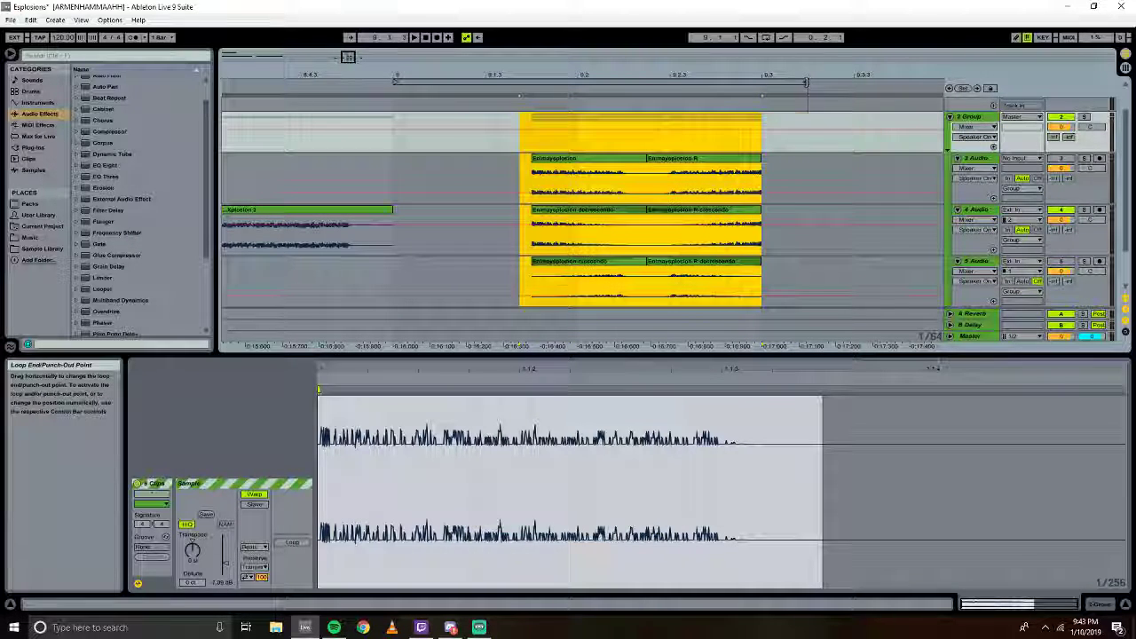
pyautogui.moveTo(806, 82); pyautogui.dragTo(760, 82)
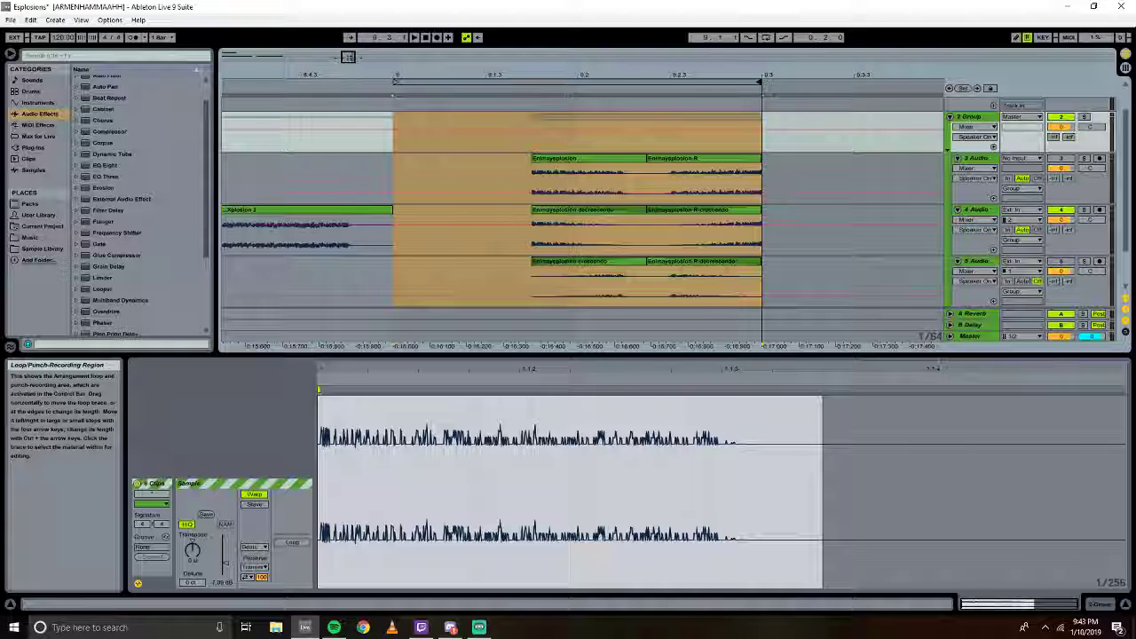
# Turn on looping, play the loop region, and reactivate 5 Audio and 3 Audio to hear them together with 4 Audio.
pyautogui.click(764, 38)
pyautogui.press('space')
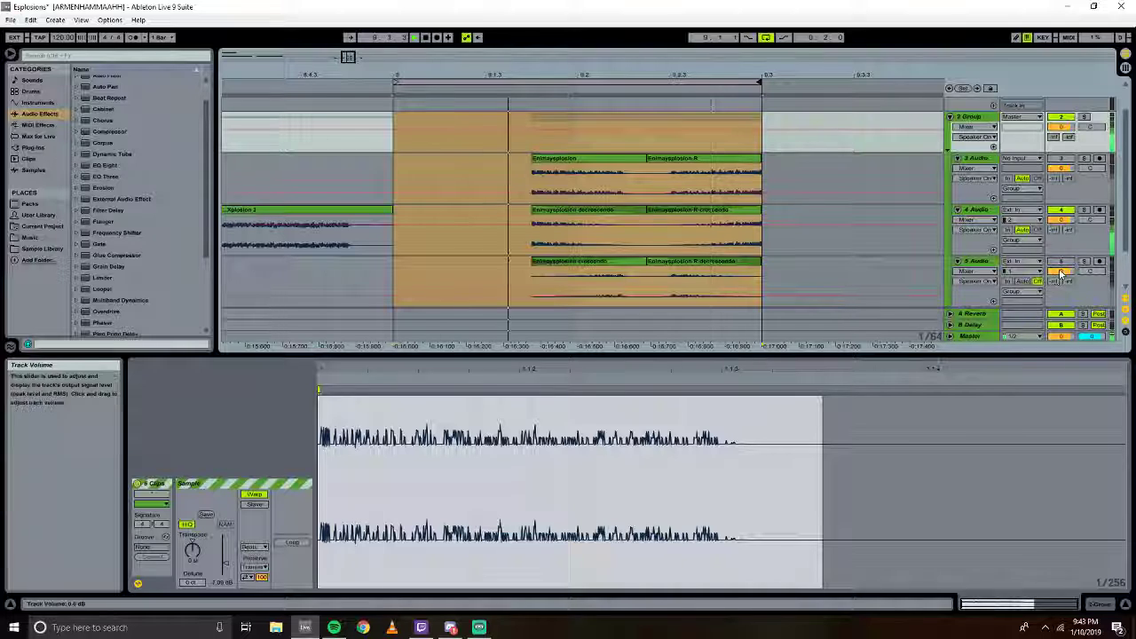
pyautogui.click(1059, 210)
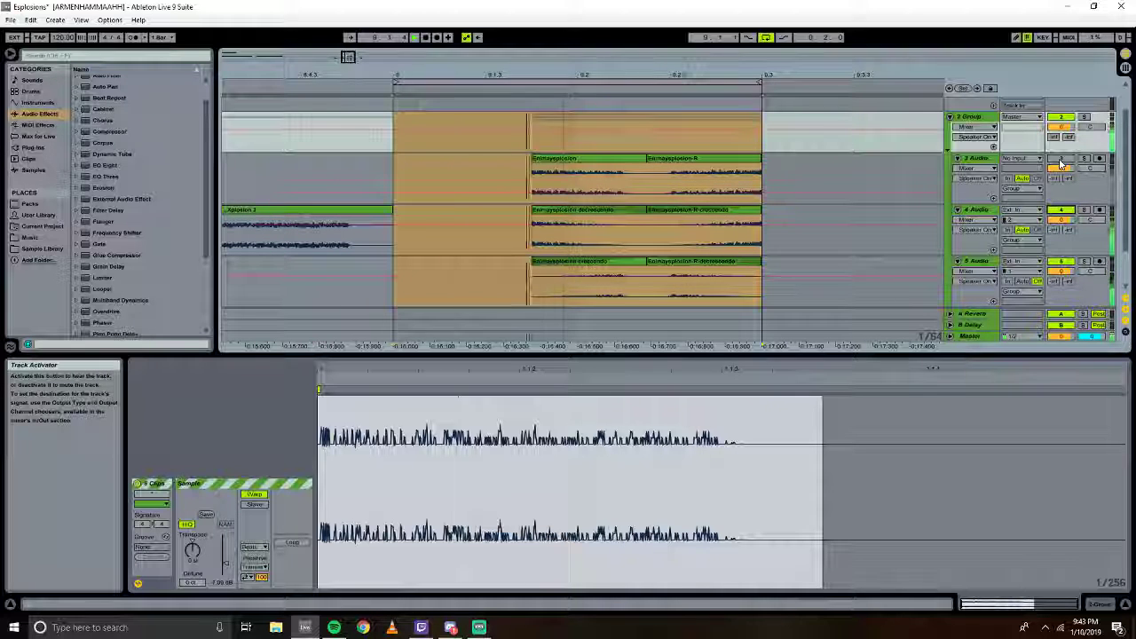
pyautogui.click(1059, 159)
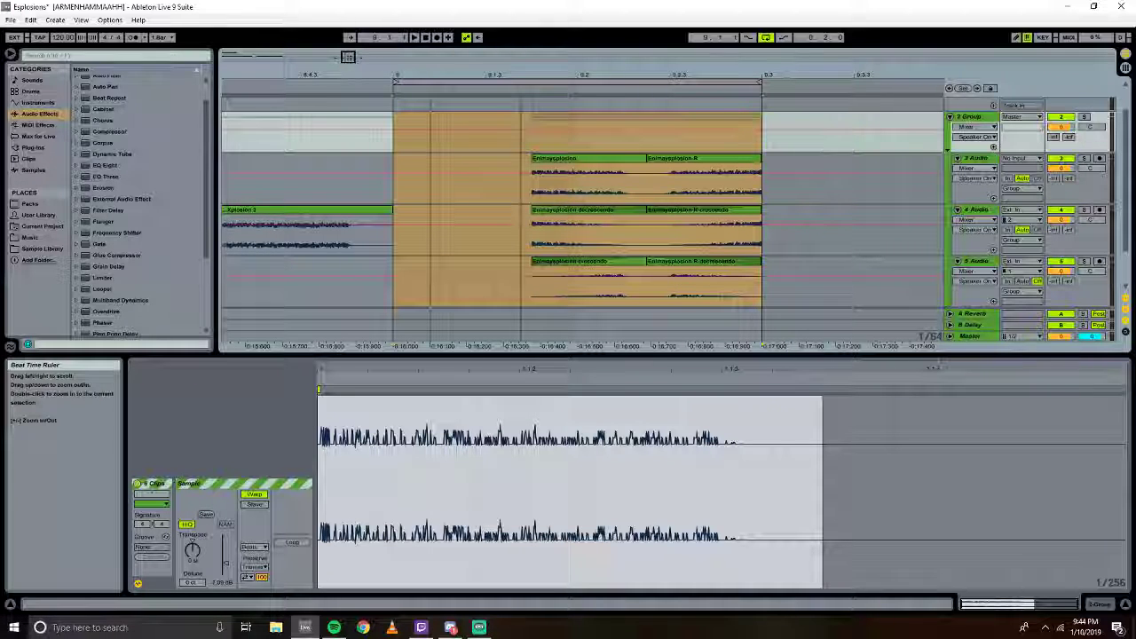
# Clear the opening bars of 3 Audio and 1 Serum_x64, including the MIDI clip, and shift the loop region to 11.3.
pyautogui.moveTo(524, 75); pyautogui.dragTo(674, 13)
pyautogui.click(376, 162)
pyautogui.moveTo(375, 167); pyautogui.dragTo(164, 158)
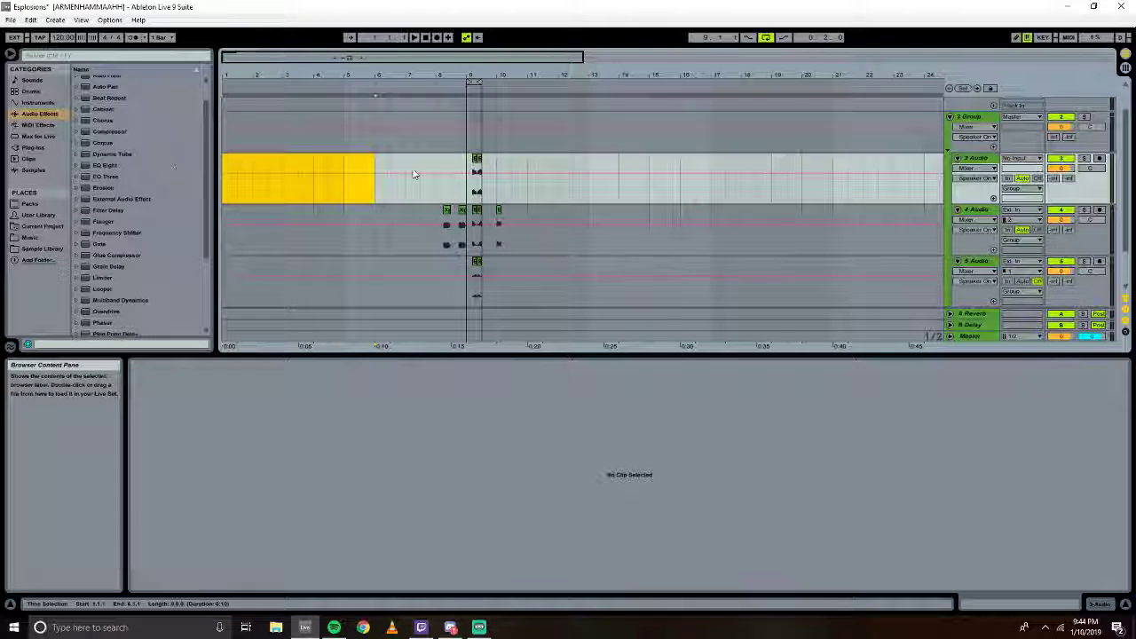
pyautogui.scroll(2, 912, 137)
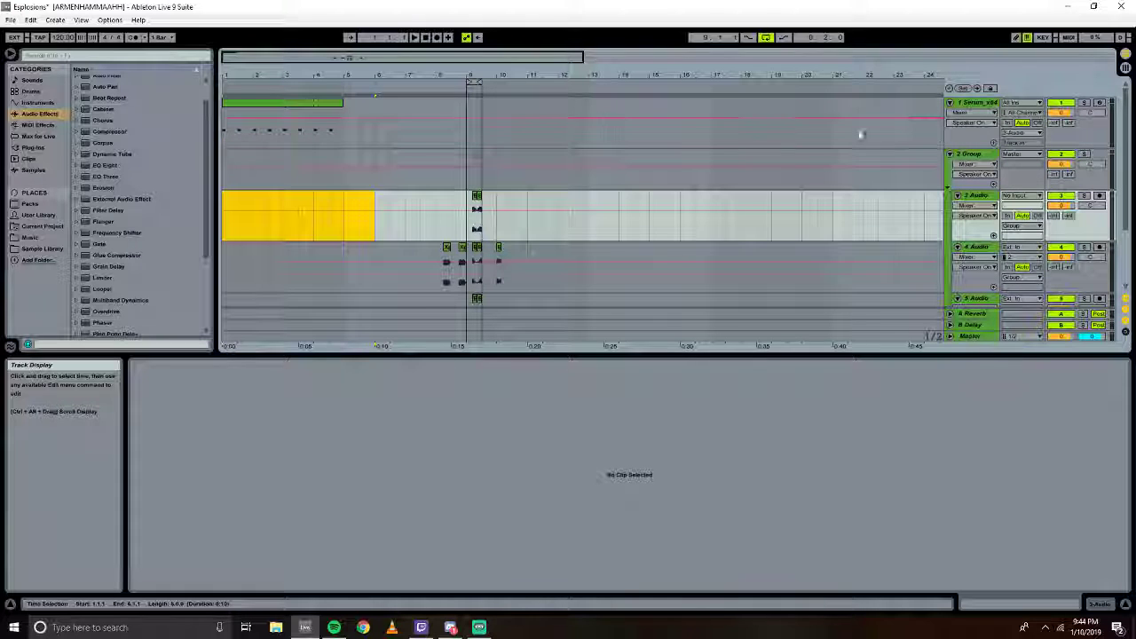
pyautogui.click(357, 104)
pyautogui.moveTo(357, 106); pyautogui.dragTo(133, 100)
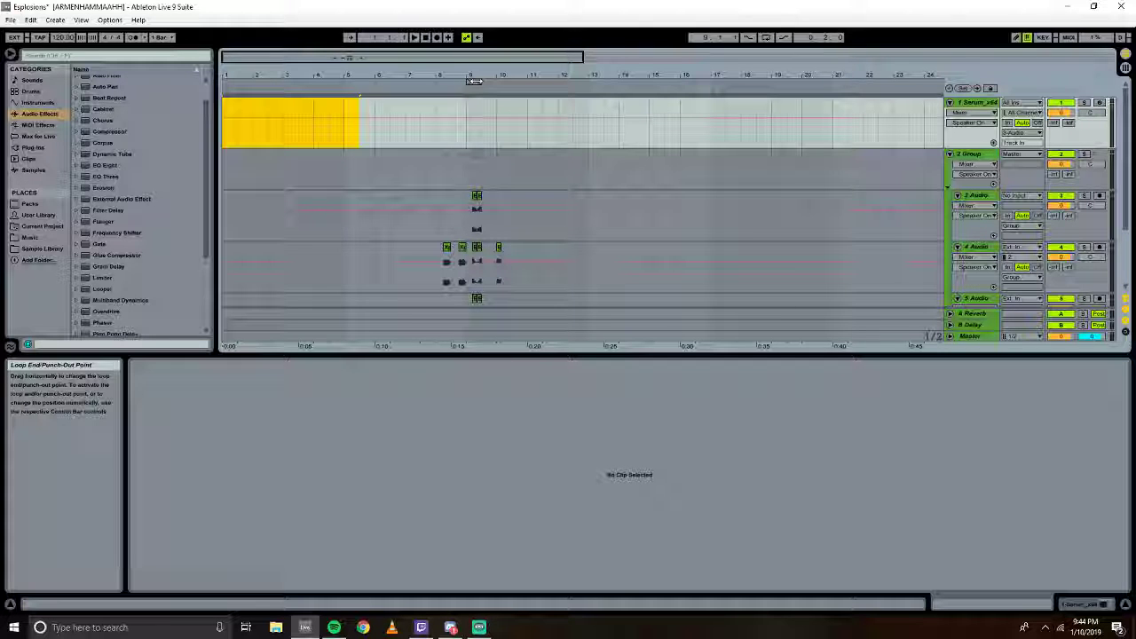
pyautogui.click(550, 115)
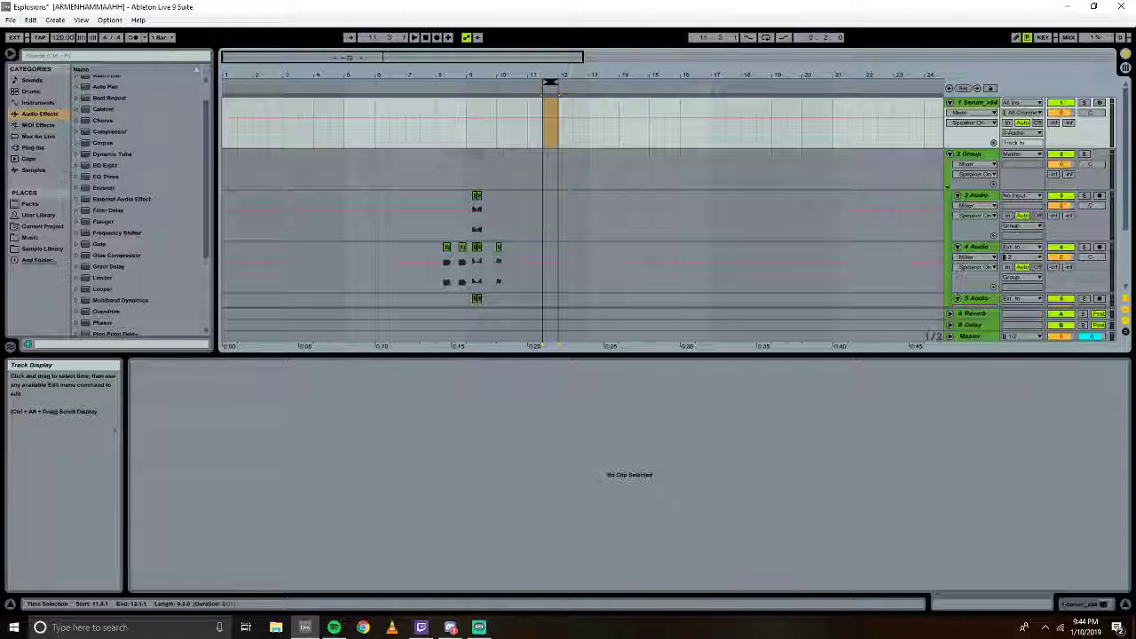
pyautogui.moveTo(435, 74); pyautogui.dragTo(684, 152)
pyautogui.click(336, 124)
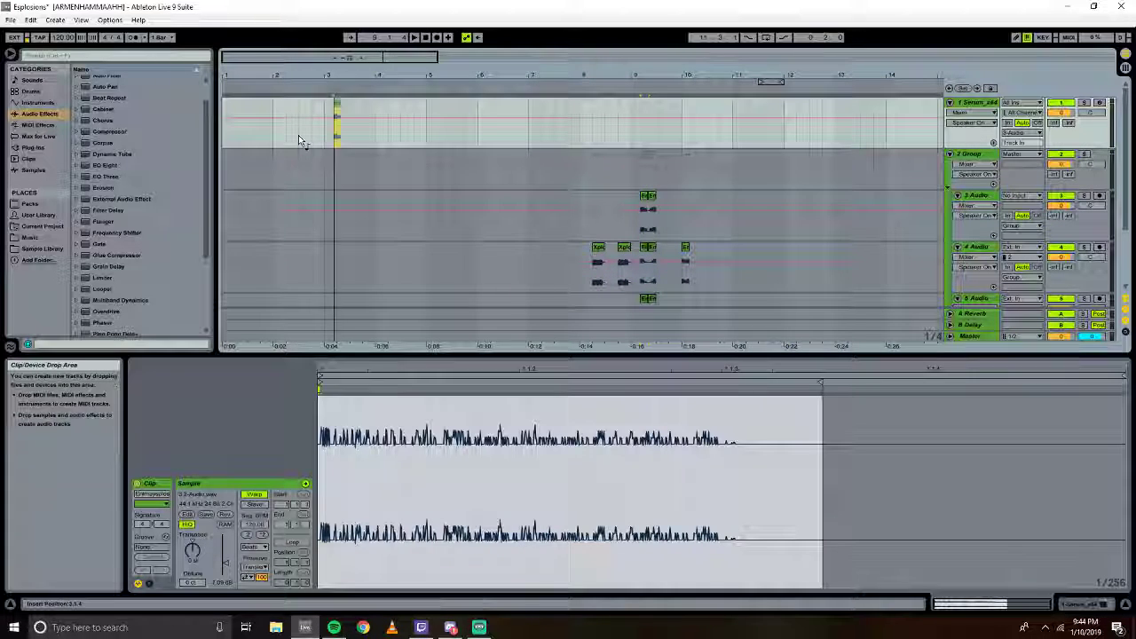
pyautogui.moveTo(300, 140); pyautogui.dragTo(231, 140)
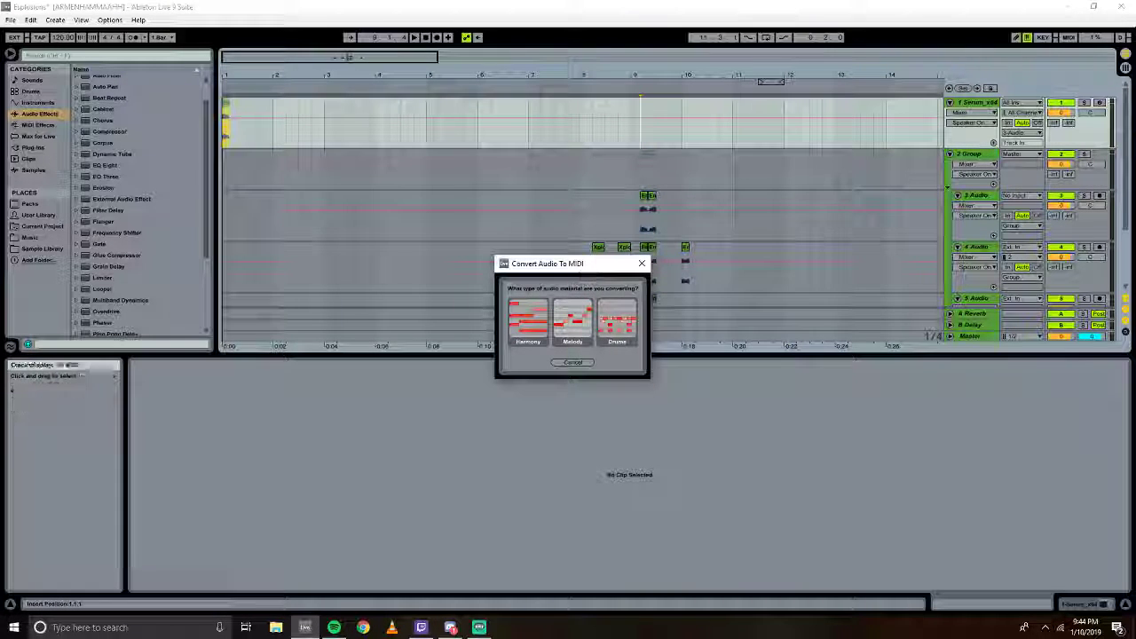
pyautogui.click(639, 263)
pyautogui.click(244, 169)
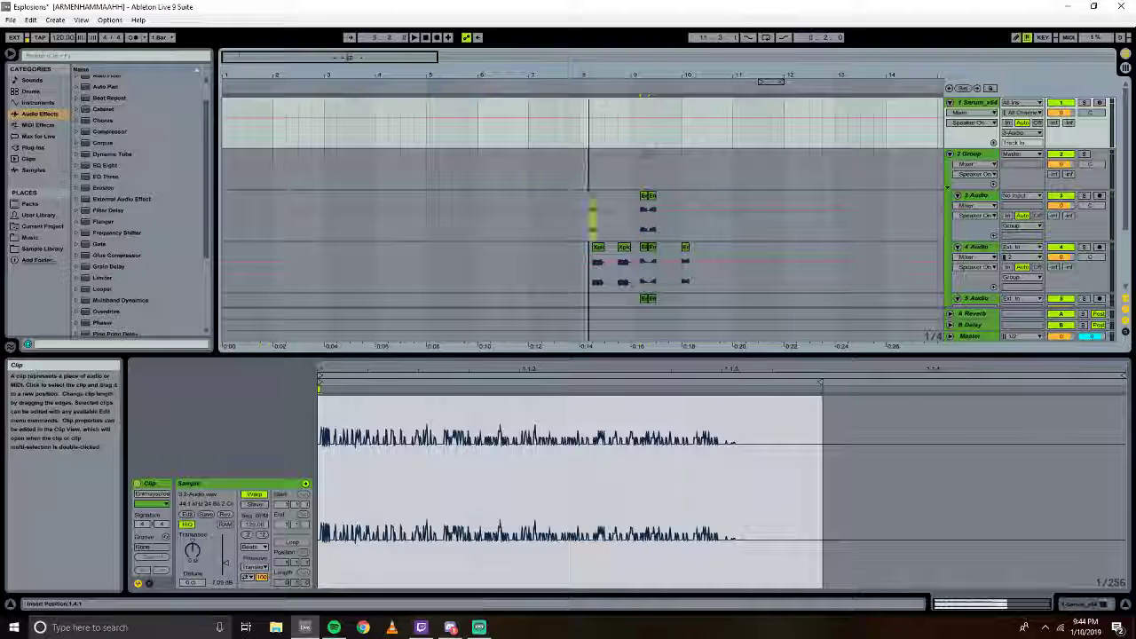
# Move the unfaded forward clip, the unfaded reversed clip and Xplosion 1 to bar 1 on 3, 4 and 5 Audio respectively.
pyautogui.moveTo(649, 213); pyautogui.dragTo(225, 248)
pyautogui.click(652, 197)
pyautogui.scroll(-3, 358, 189)
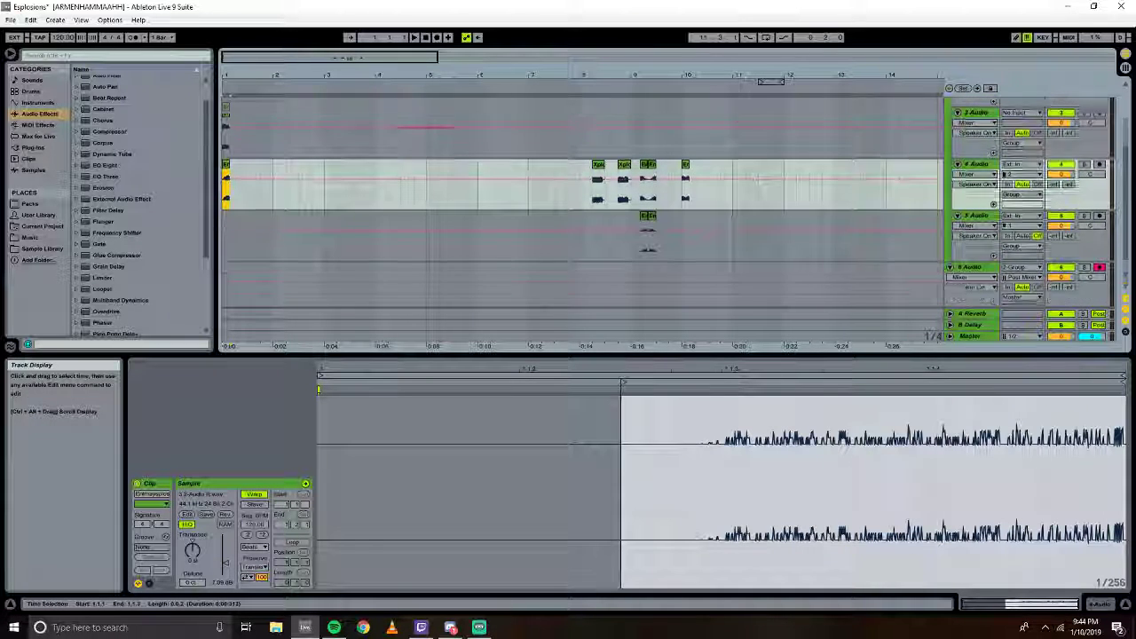
pyautogui.click(439, 177)
pyautogui.hotkey('ctrl', 'v')
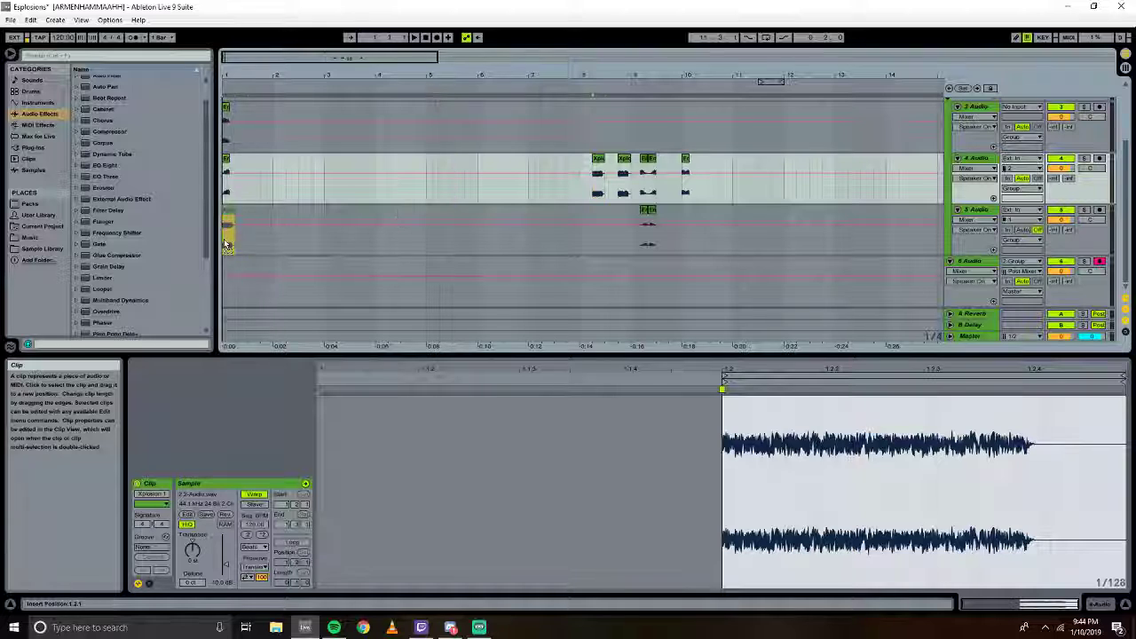
pyautogui.moveTo(227, 244); pyautogui.dragTo(226, 244)
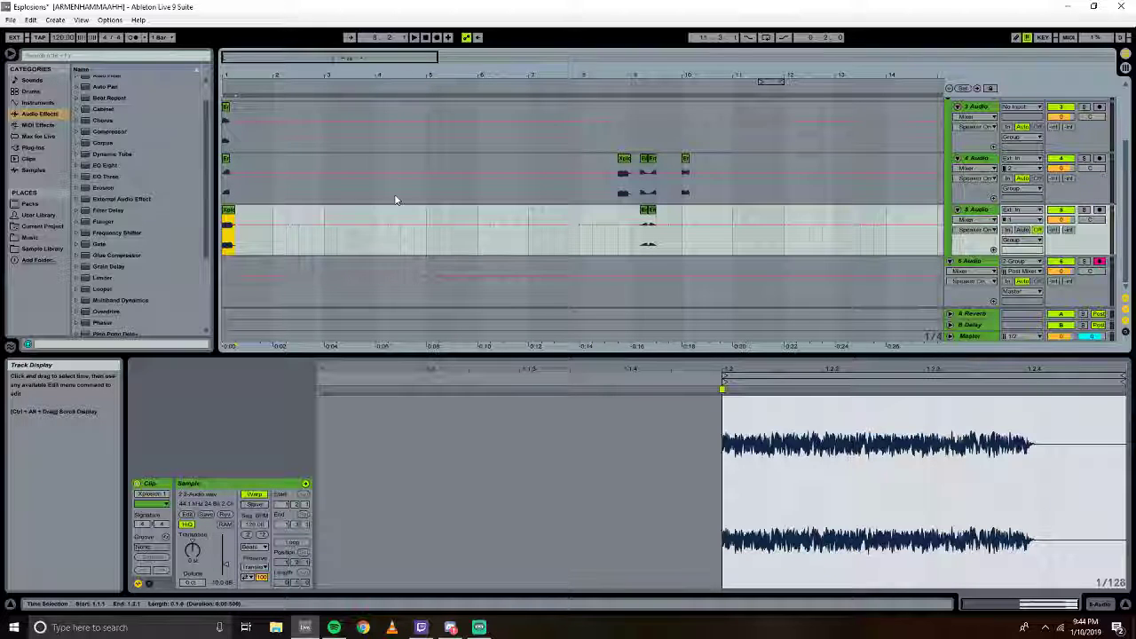
# Ungroup the tracks of 2 Group and move the Xplosion 2 clip to bar 1 of the renumbered 5 Audio.
pyautogui.scroll(1, 798, 236)
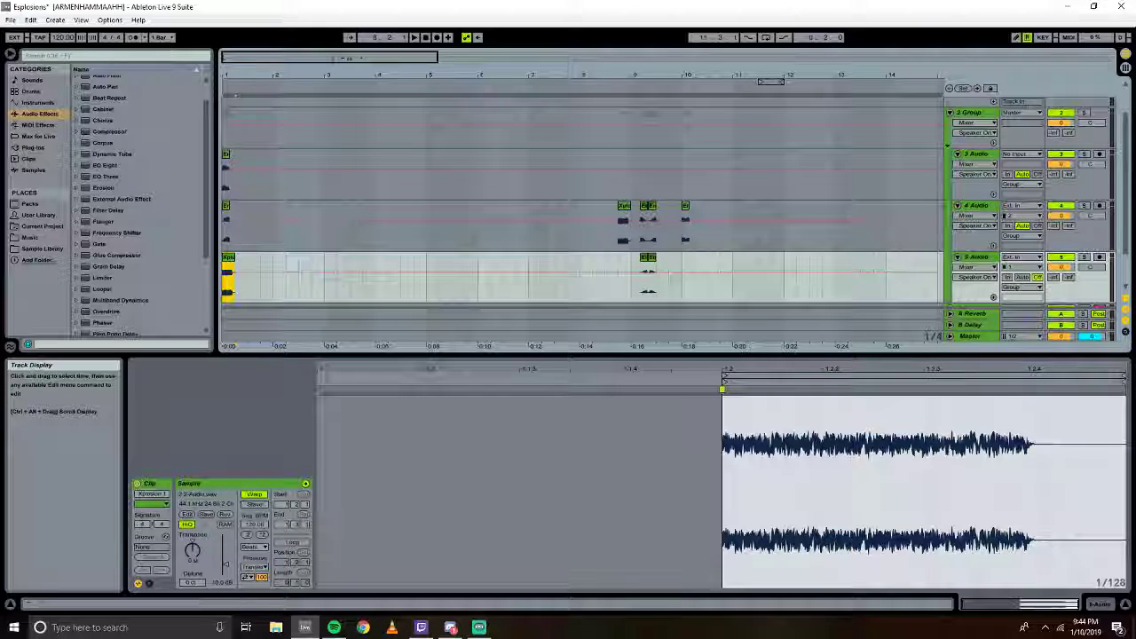
pyautogui.rightClick(974, 114)
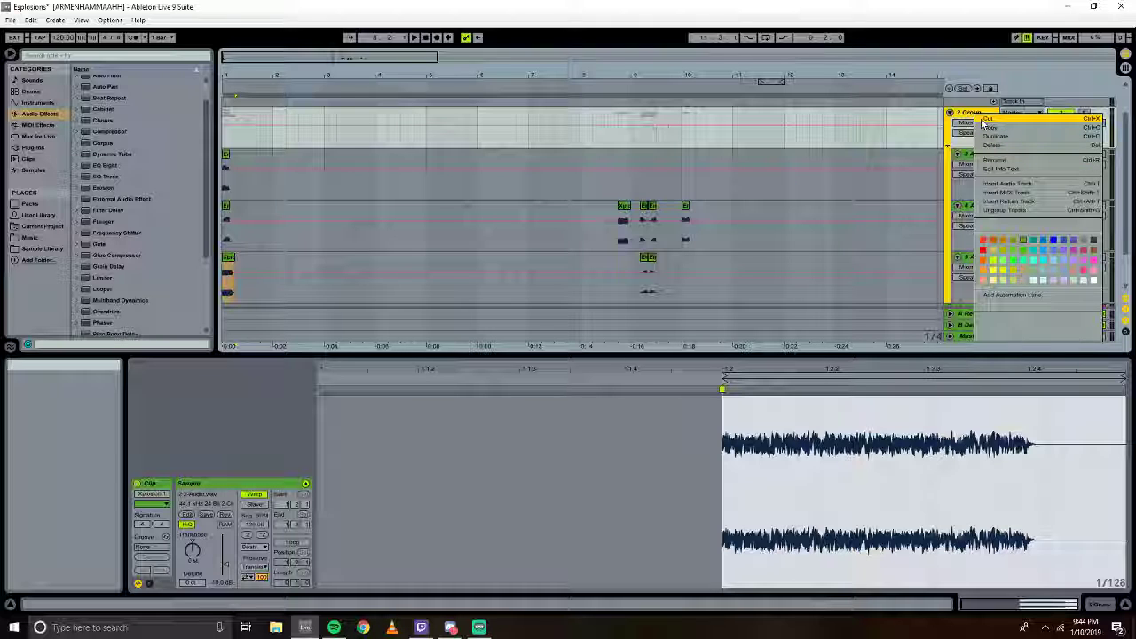
pyautogui.click(1012, 211)
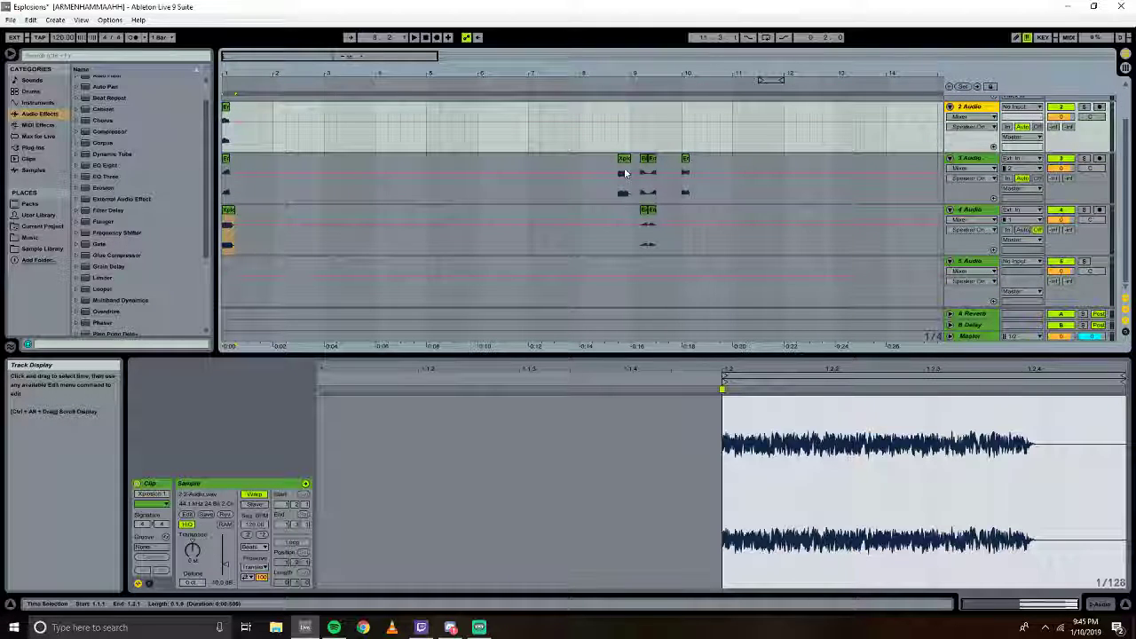
pyautogui.moveTo(624, 158); pyautogui.dragTo(229, 273)
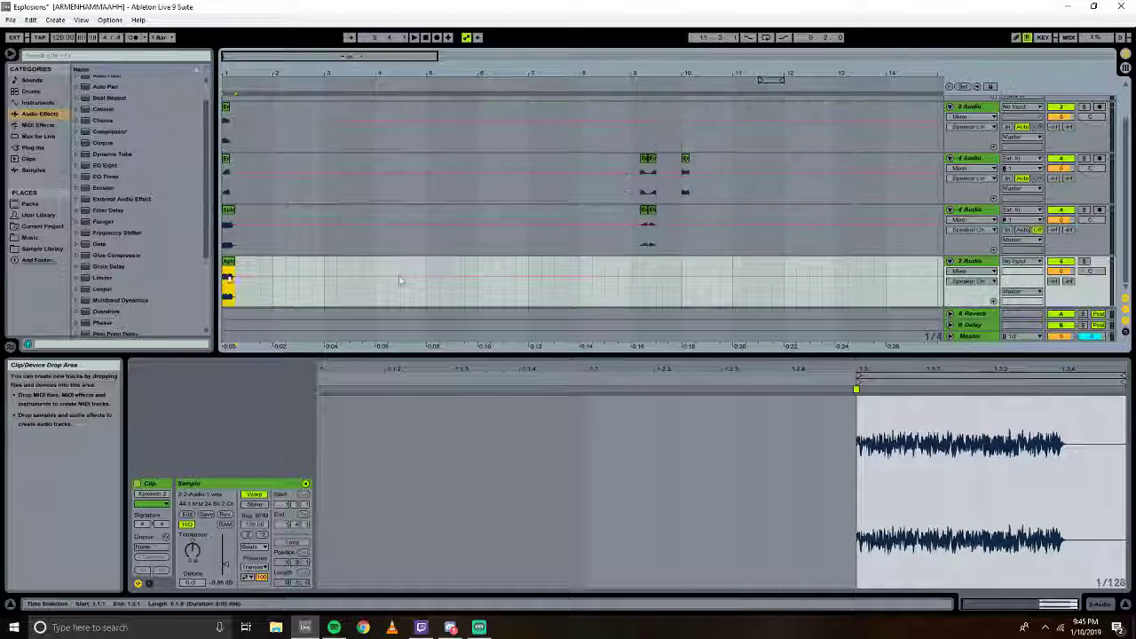
# Insert three new audio tracks below 5 Audio.
pyautogui.rightClick(967, 300)
pyautogui.click(684, 295)
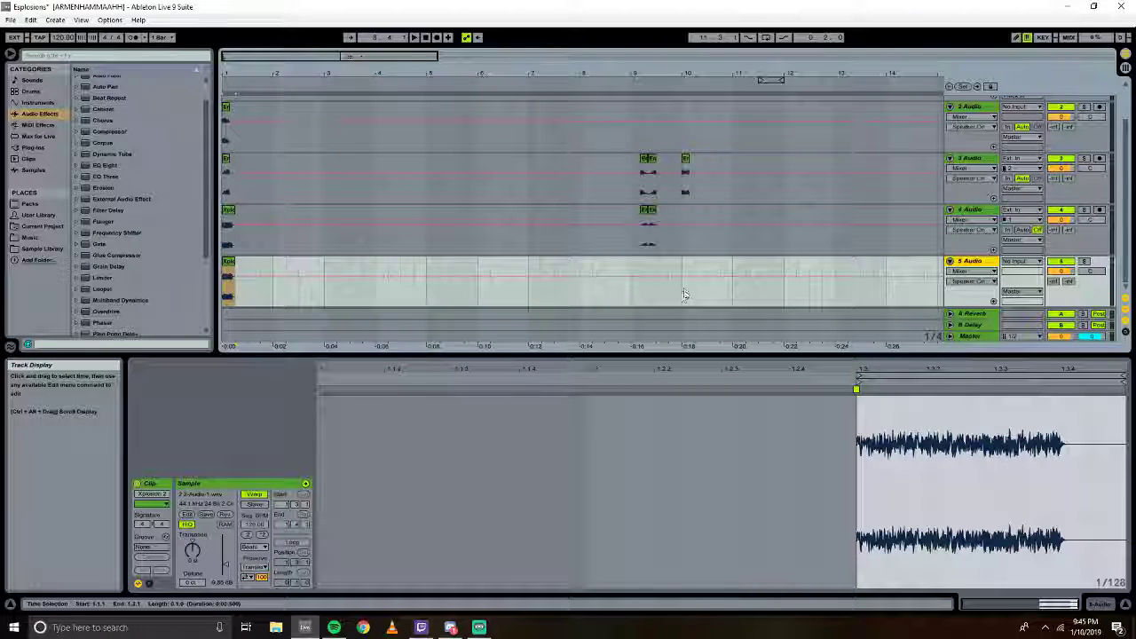
pyautogui.hotkey('ctrl', 't')
pyautogui.hotkey('ctrl', 't')
pyautogui.hotkey('ctrl', 't')
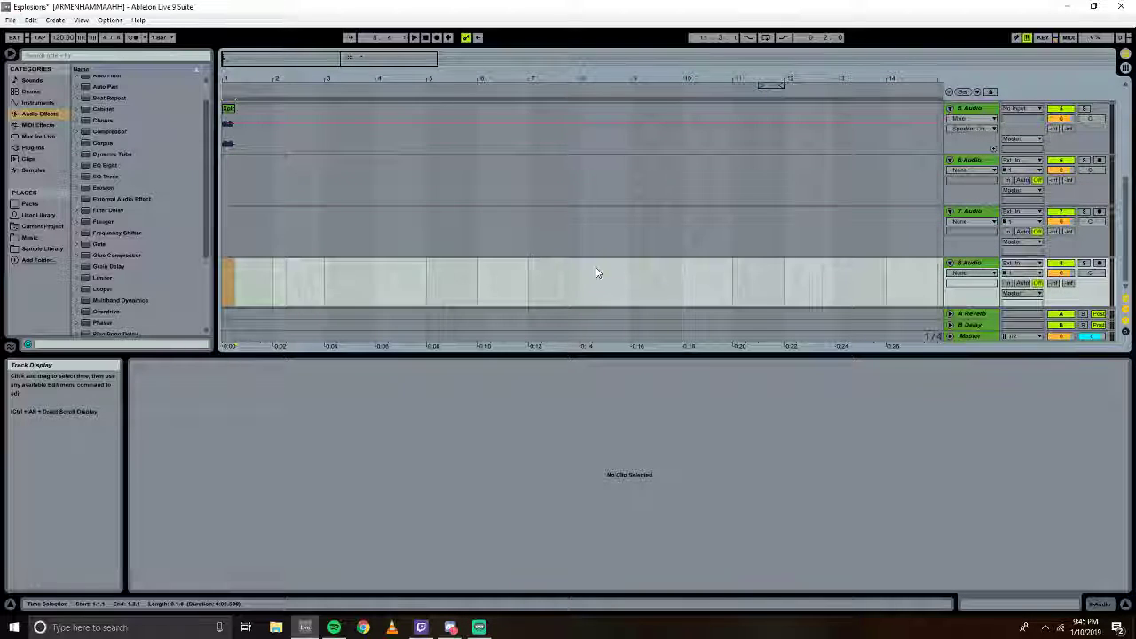
# Move the forward crescendo clip from 4 Audio to bar 1 of 6 Audio and the reversed decrescendo clip to bar 1 of 7 Audio.
pyautogui.scroll(4, 603, 194)
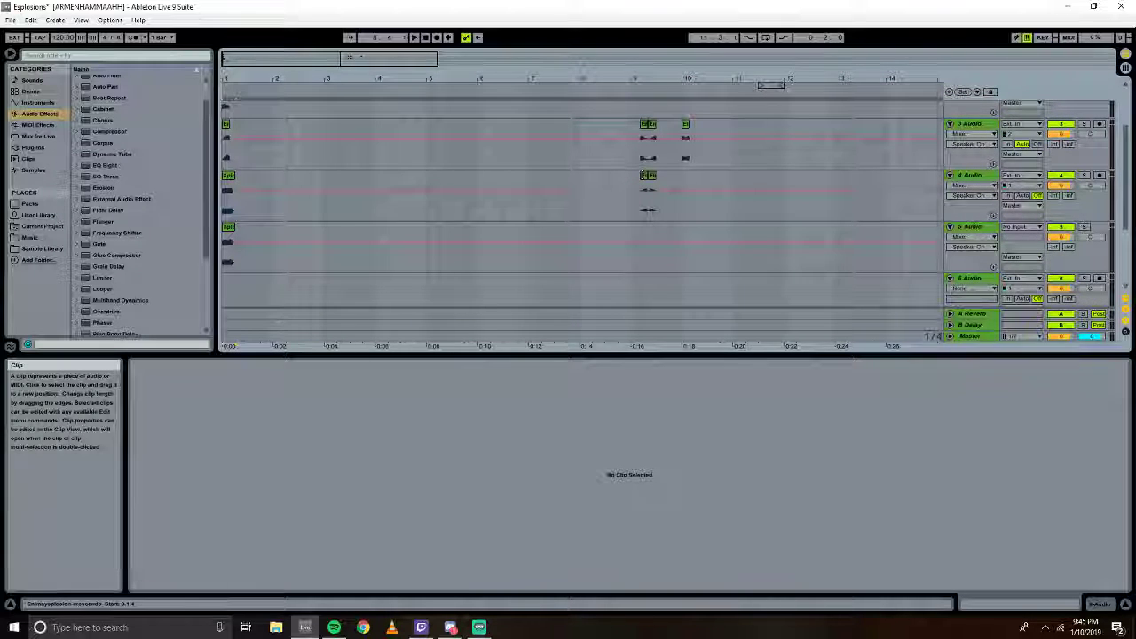
pyautogui.click(646, 175)
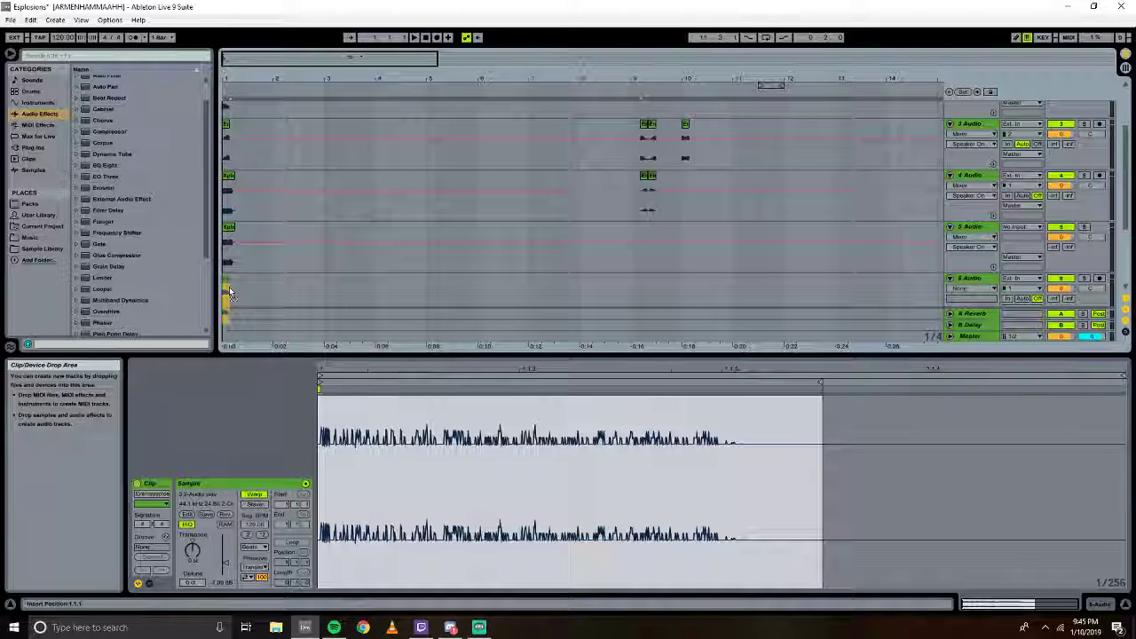
pyautogui.click(229, 286)
pyautogui.scroll(-1, 456, 172)
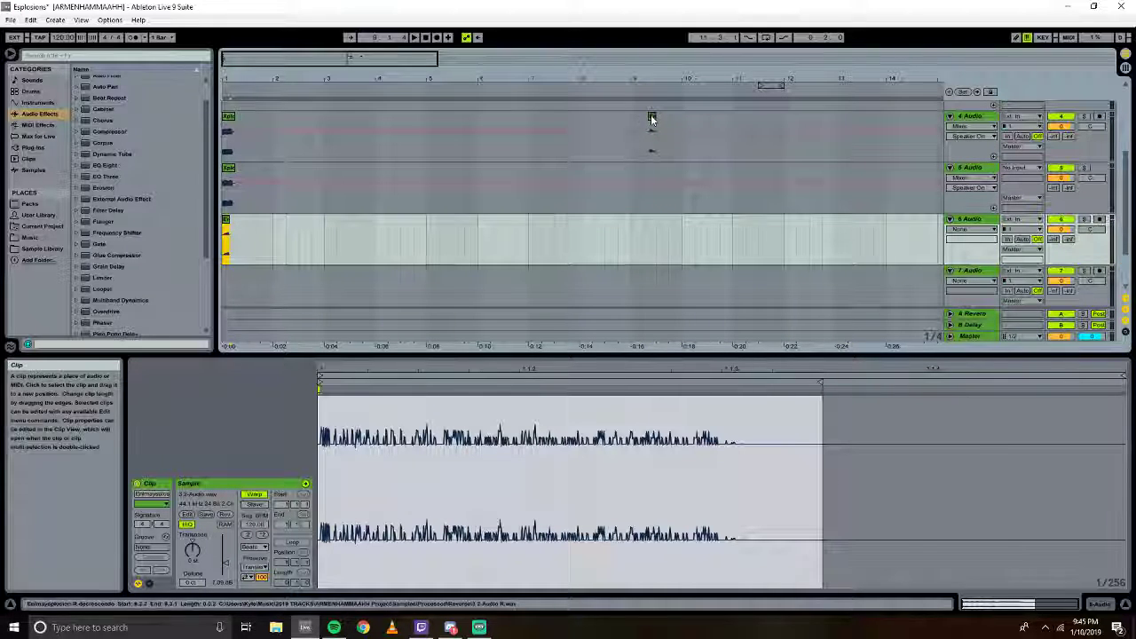
pyautogui.press('Down')
# Move the forward decrescendo clip from 3 Audio down to bar 1 of 8 Audio.
pyautogui.scroll(2, 574, 252)
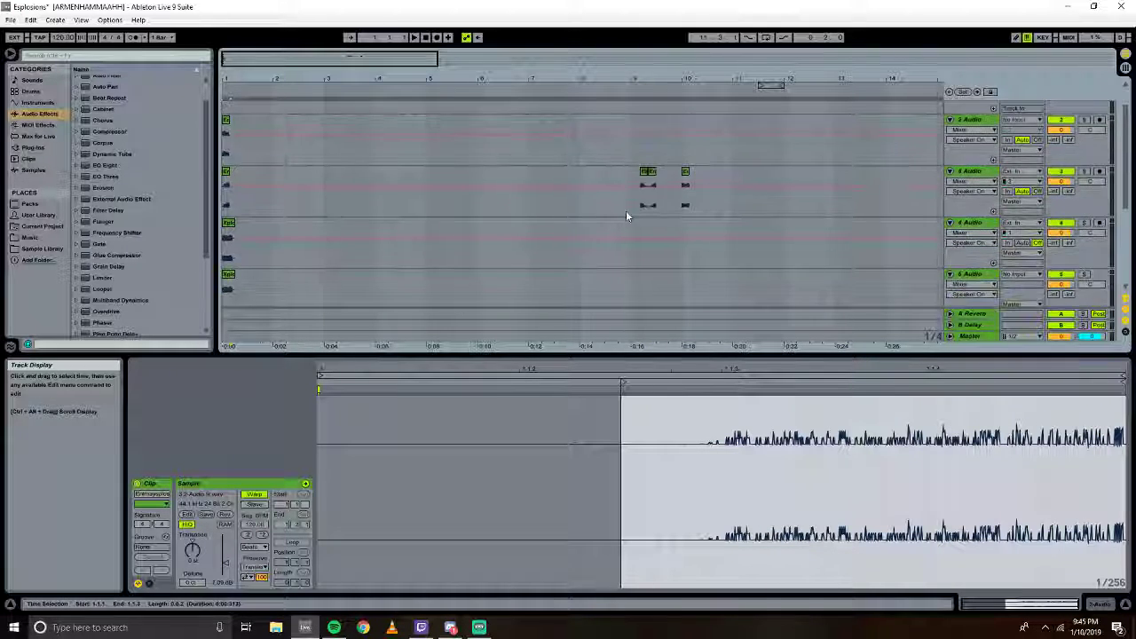
pyautogui.moveTo(646, 172); pyautogui.dragTo(293, 255)
pyautogui.scroll(-2, 293, 255)
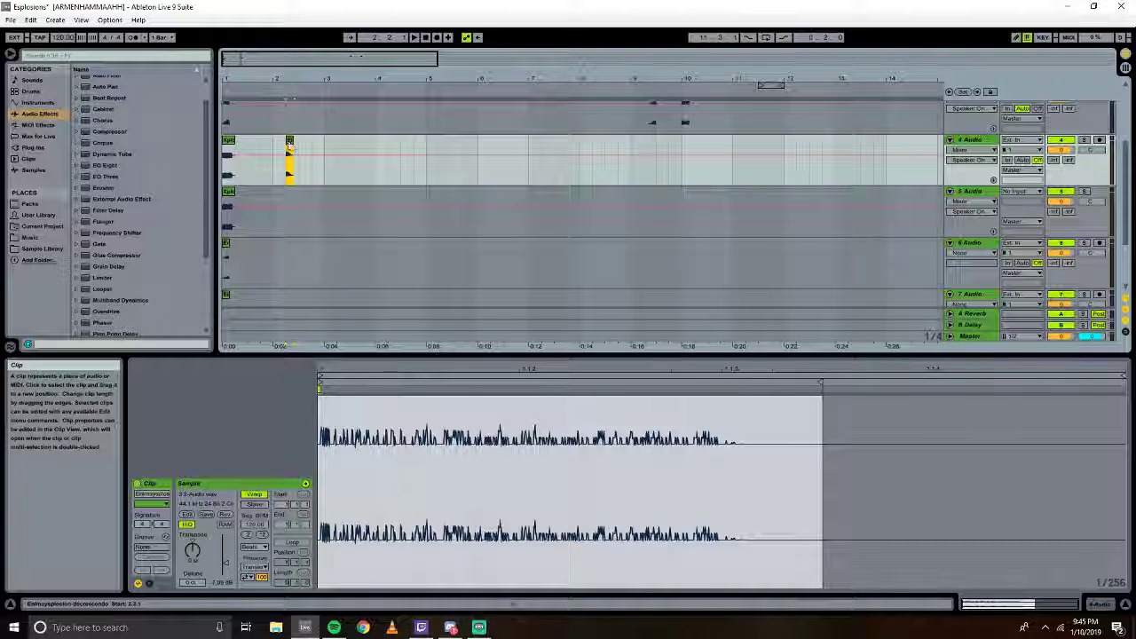
pyautogui.moveTo(292, 146); pyautogui.dragTo(267, 257)
pyautogui.scroll(-2, 266, 257)
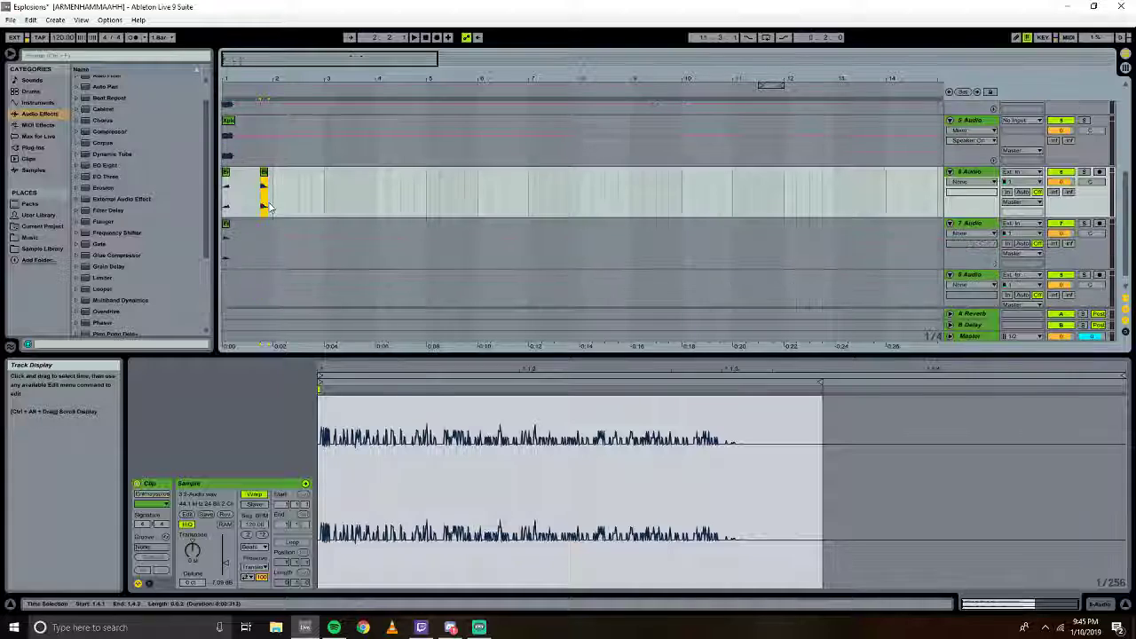
pyautogui.moveTo(263, 171); pyautogui.dragTo(204, 278)
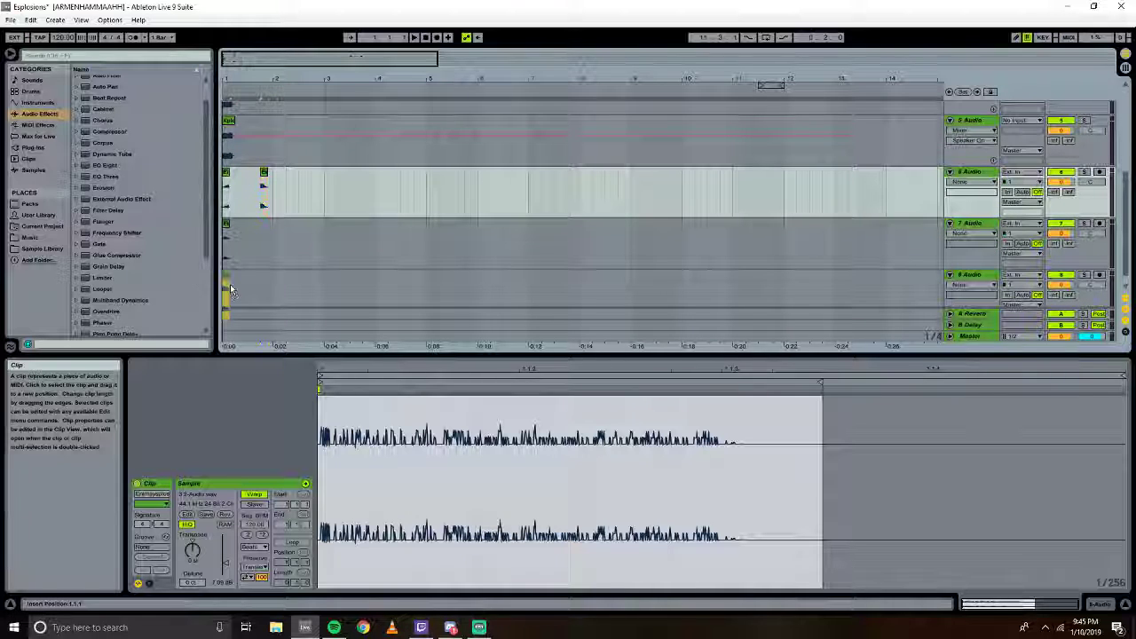
pyautogui.click(230, 284)
# Insert a new audio track below 7 Audio and move the reversed crescendo clip from 3 Audio to bar 1 of it.
pyautogui.scroll(3, 266, 222)
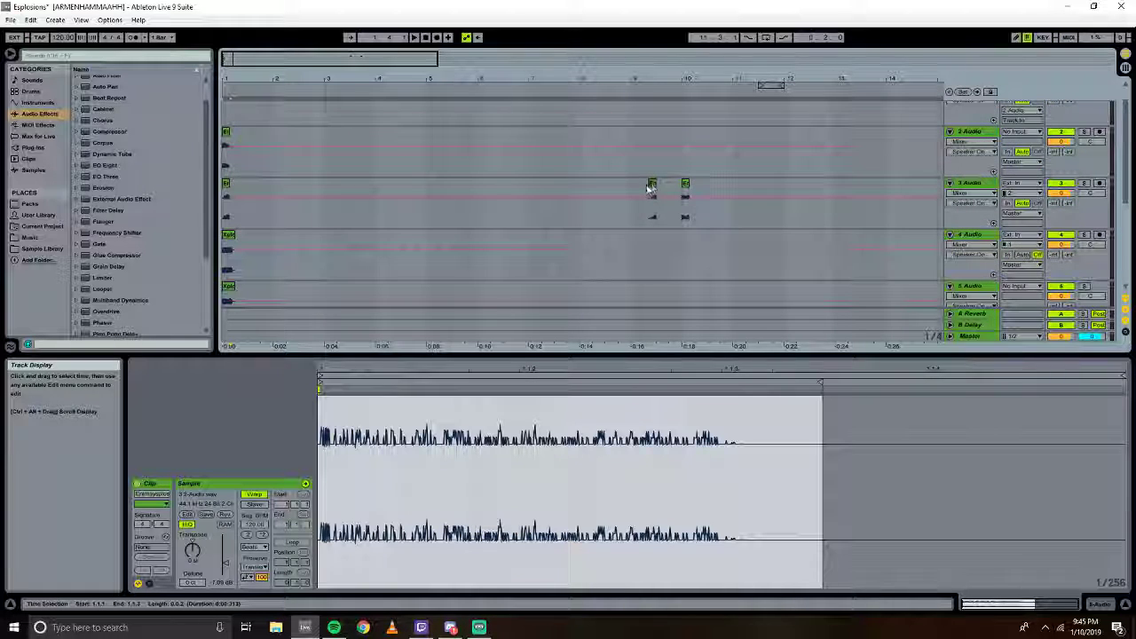
pyautogui.moveTo(651, 187); pyautogui.dragTo(278, 257)
pyautogui.scroll(-2, 313, 208)
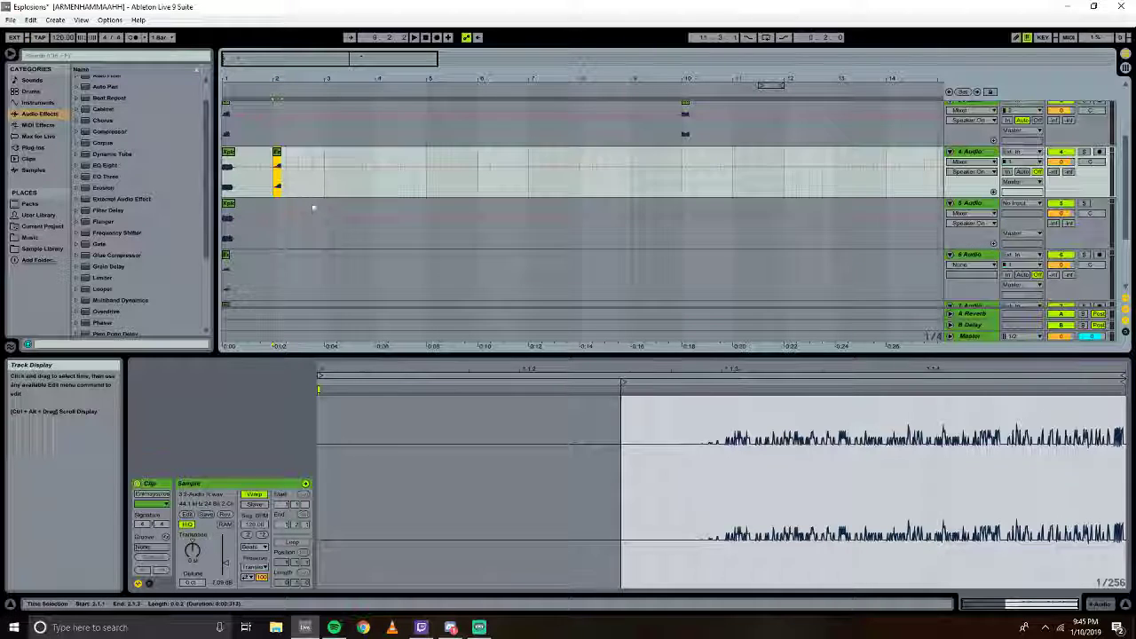
pyautogui.scroll(-1, 313, 209)
pyautogui.click(245, 265)
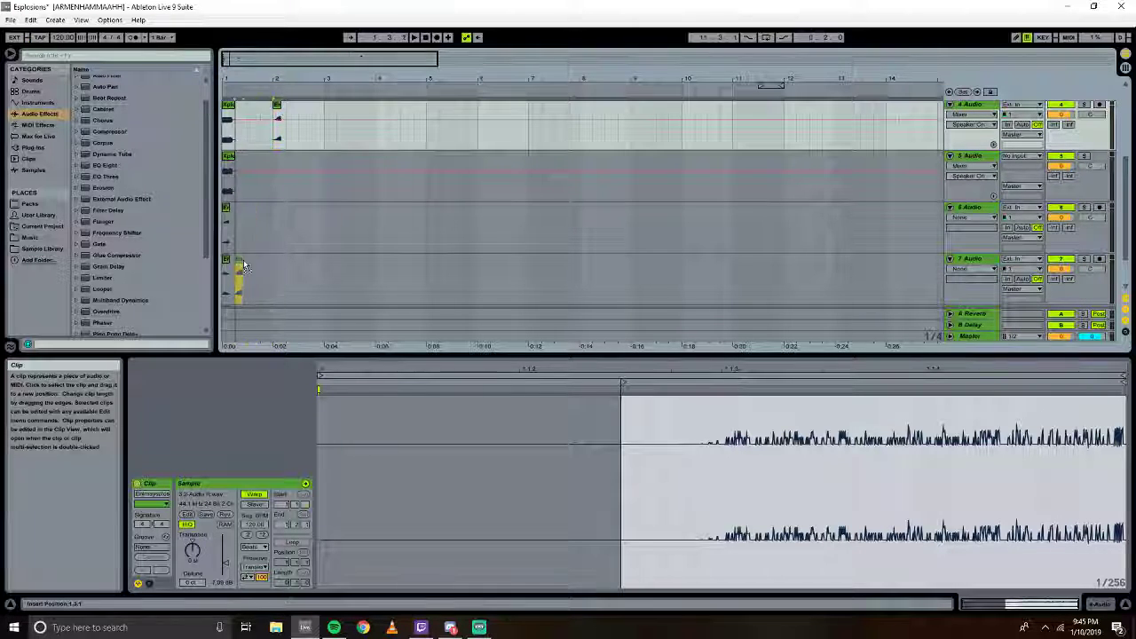
pyautogui.scroll(-1, 240, 282)
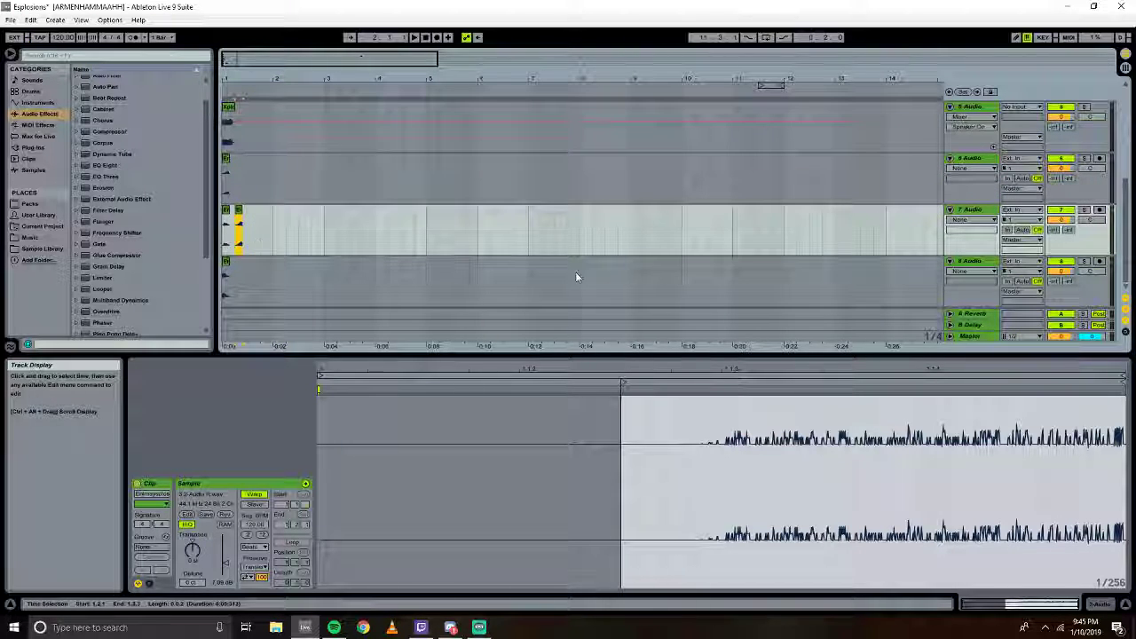
pyautogui.click(356, 276)
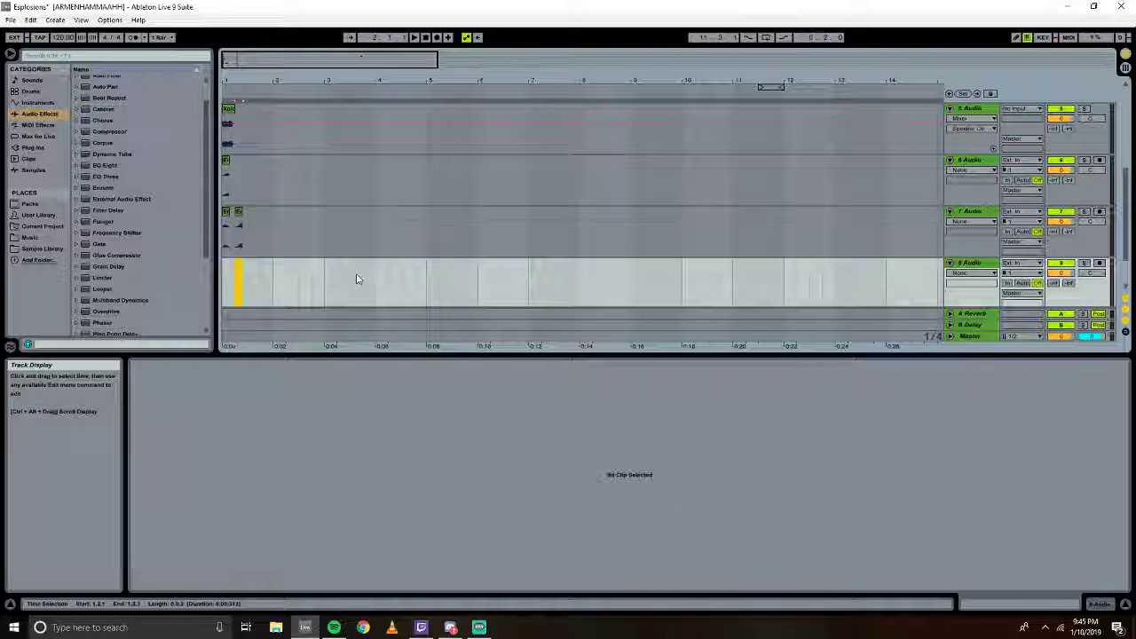
pyautogui.click(238, 220)
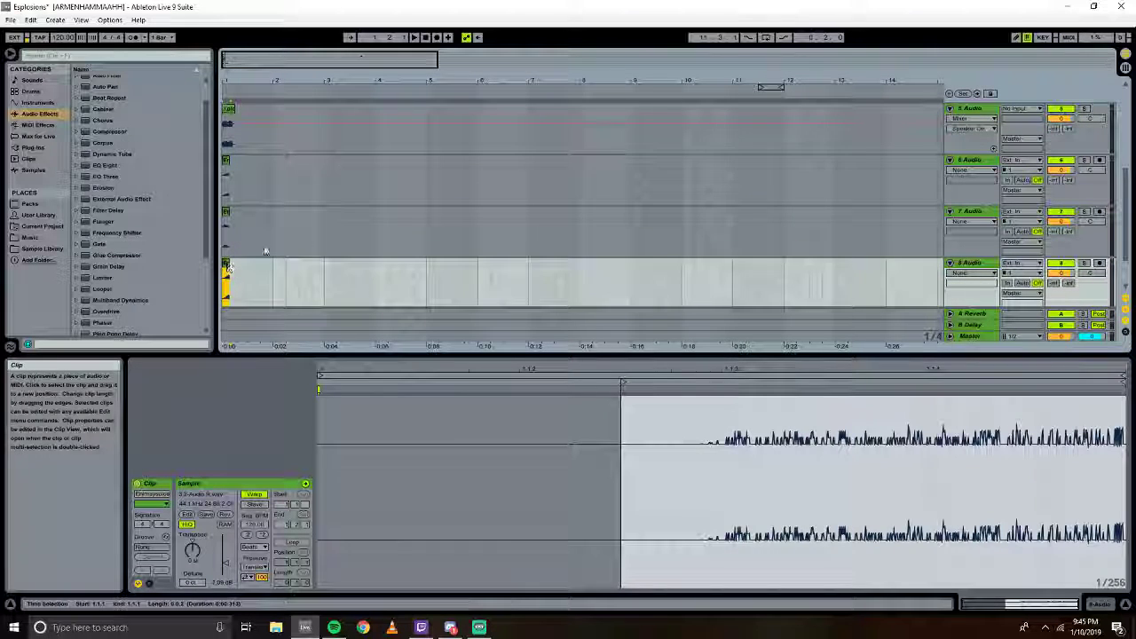
# Insert a new audio track below 4 Audio and move the short clip near the end of bar 1 on 4 Audio to its start.
pyautogui.scroll(4, 495, 263)
pyautogui.moveTo(684, 232); pyautogui.dragTo(270, 290)
pyautogui.press('Down')
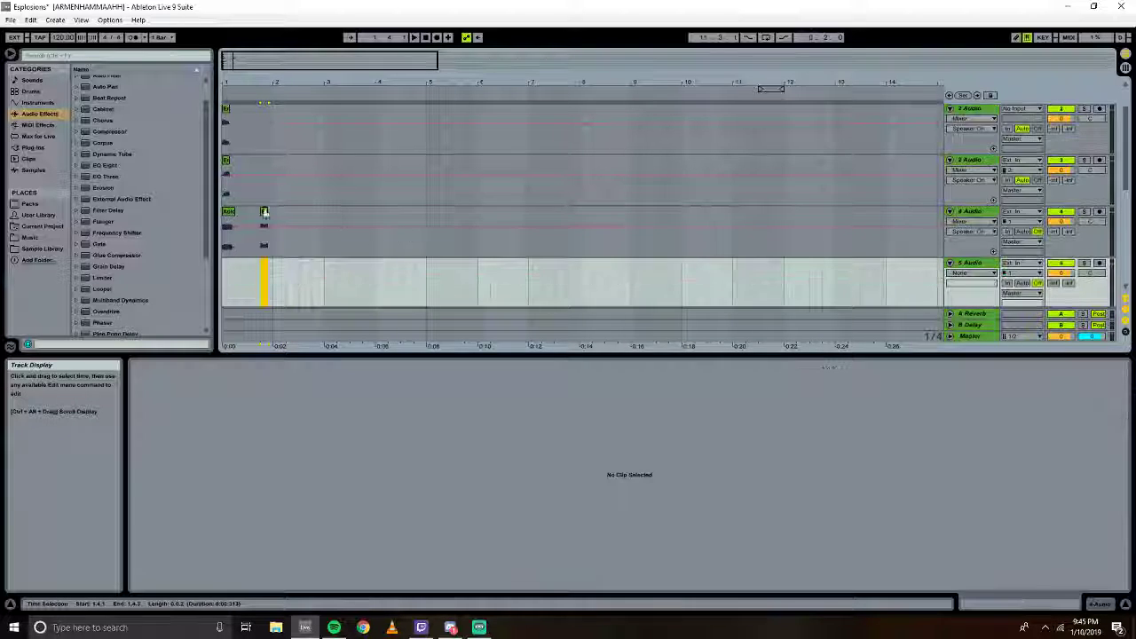
pyautogui.scroll(-1, 264, 213)
pyautogui.moveTo(262, 187); pyautogui.dragTo(231, 255)
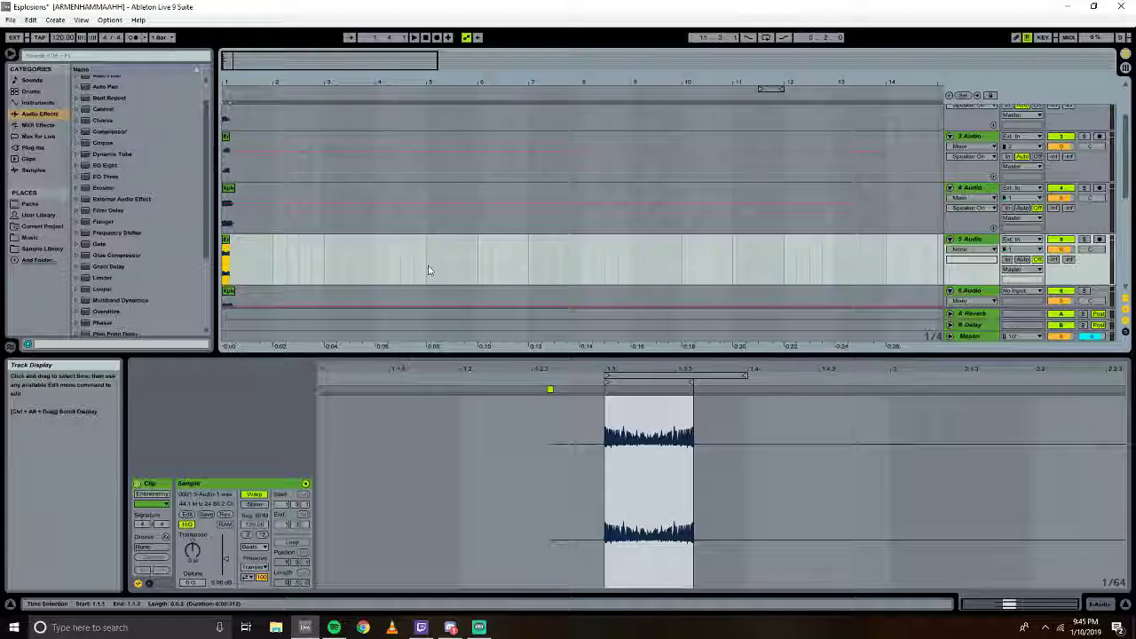
pyautogui.scroll(-5, 312, 234)
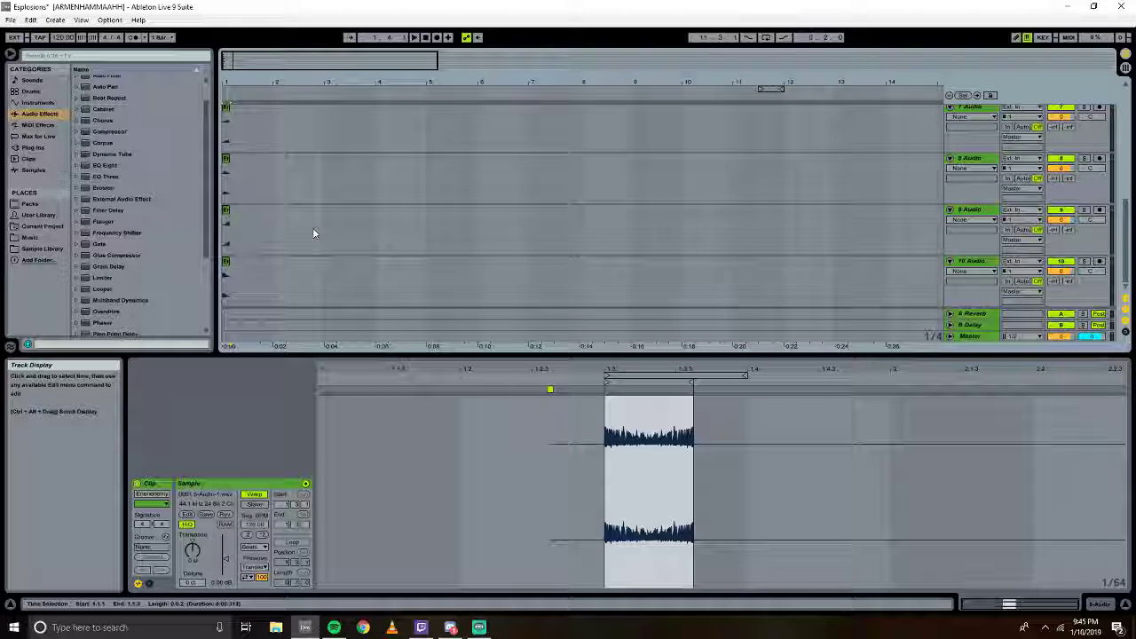
pyautogui.scroll(4, 355, 246)
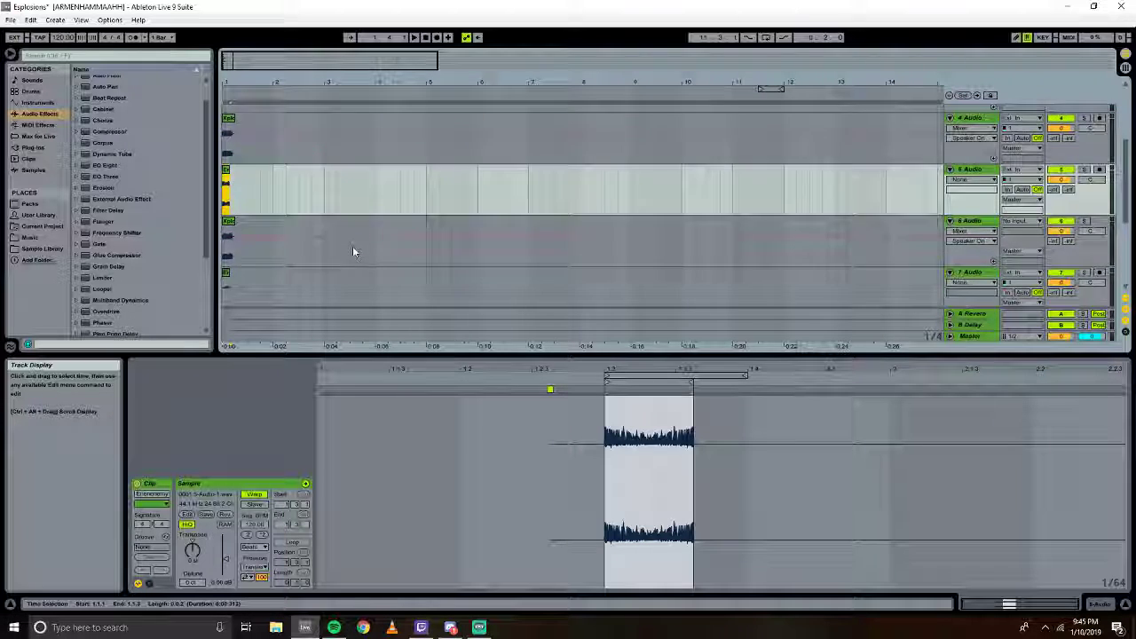
pyautogui.scroll(3, 352, 246)
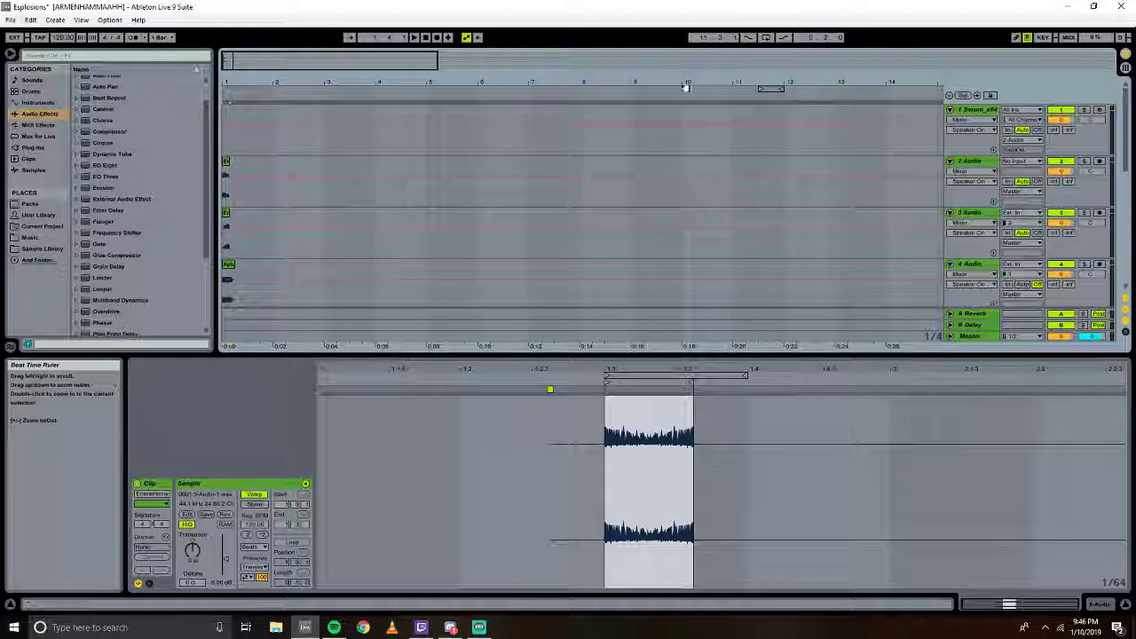
# Reset the Utility width on the Serum track to 100% and switch the Utility device off.
pyautogui.click(965, 111)
pyautogui.hotkey('shift', 'Tab')
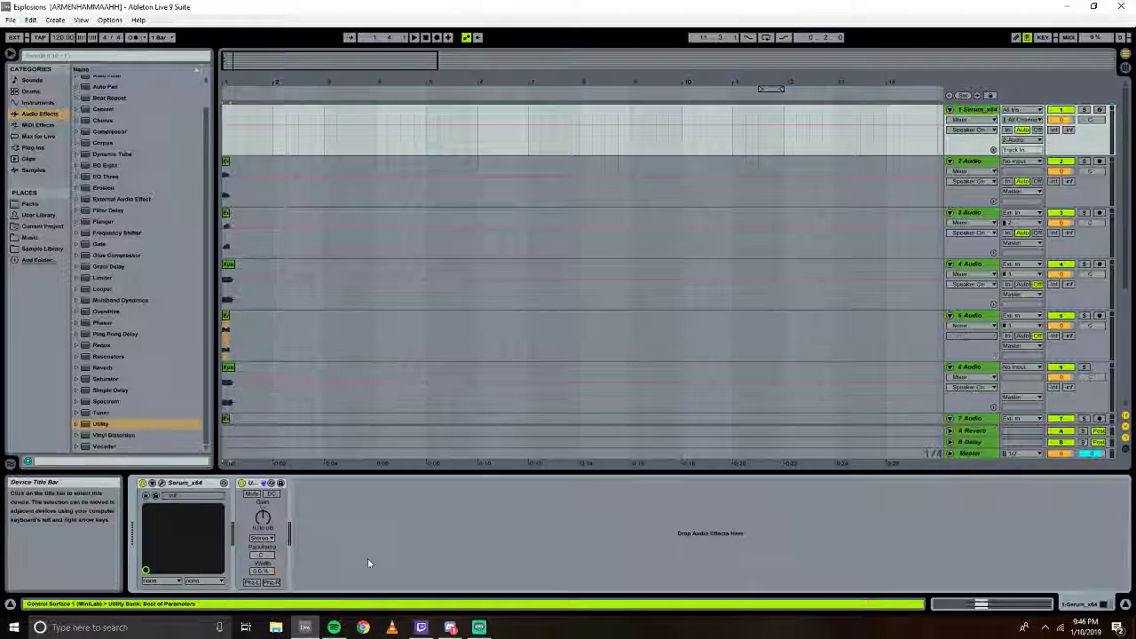
pyautogui.click(262, 570)
pyautogui.press('Delete')
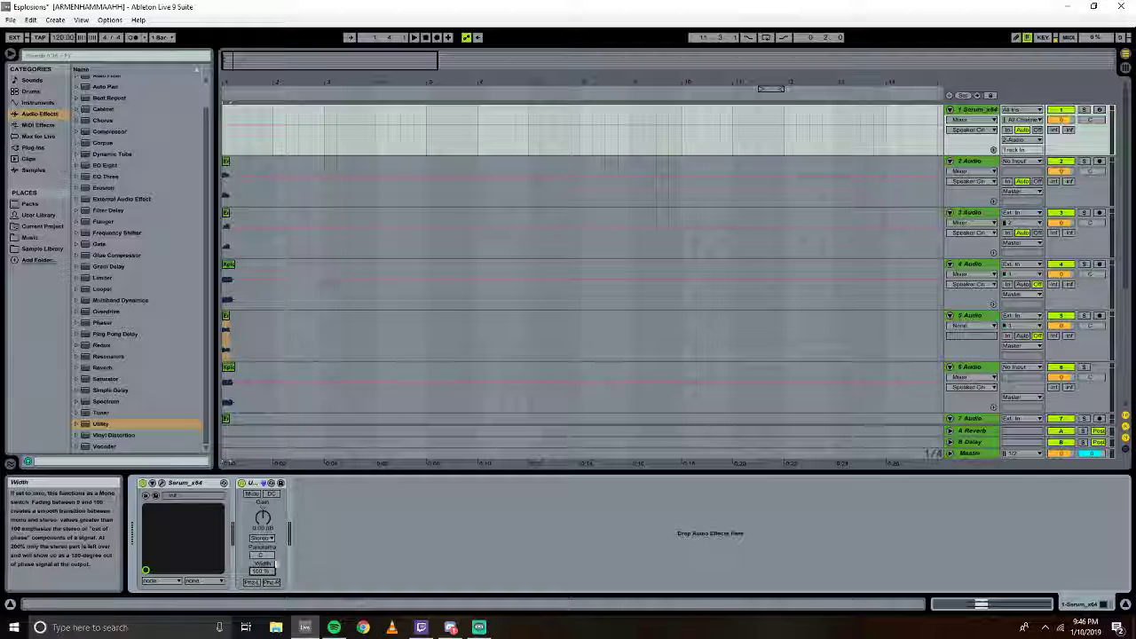
pyautogui.click(243, 484)
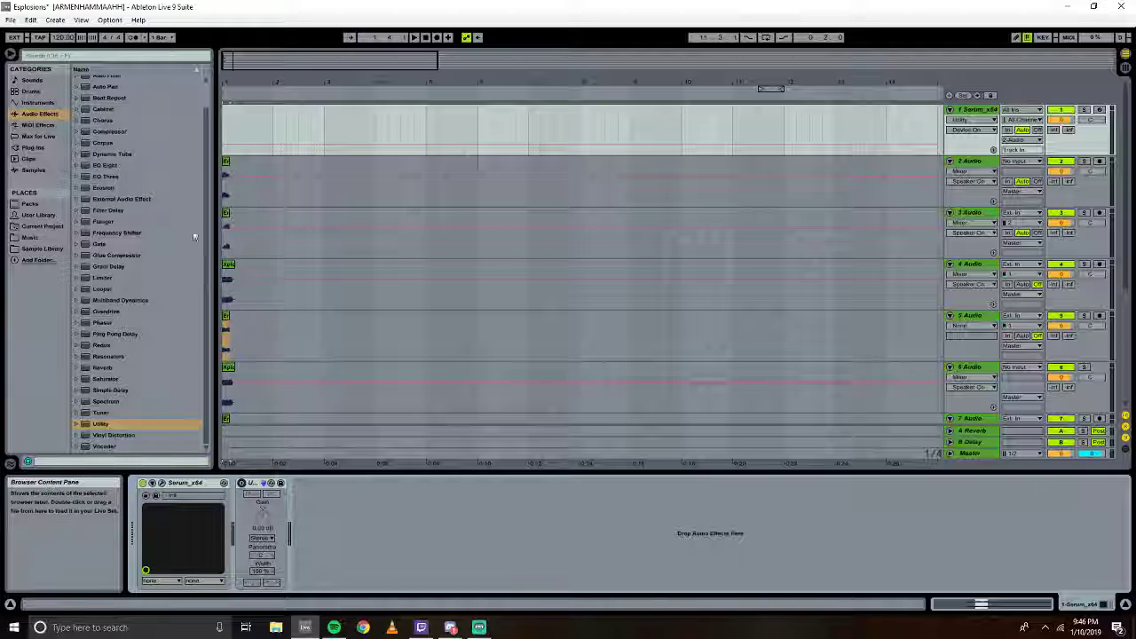
# Save the current Serum sound as the preset "explosions" in the User presets' Effects folder and close the plug-in window.
pyautogui.click(161, 484)
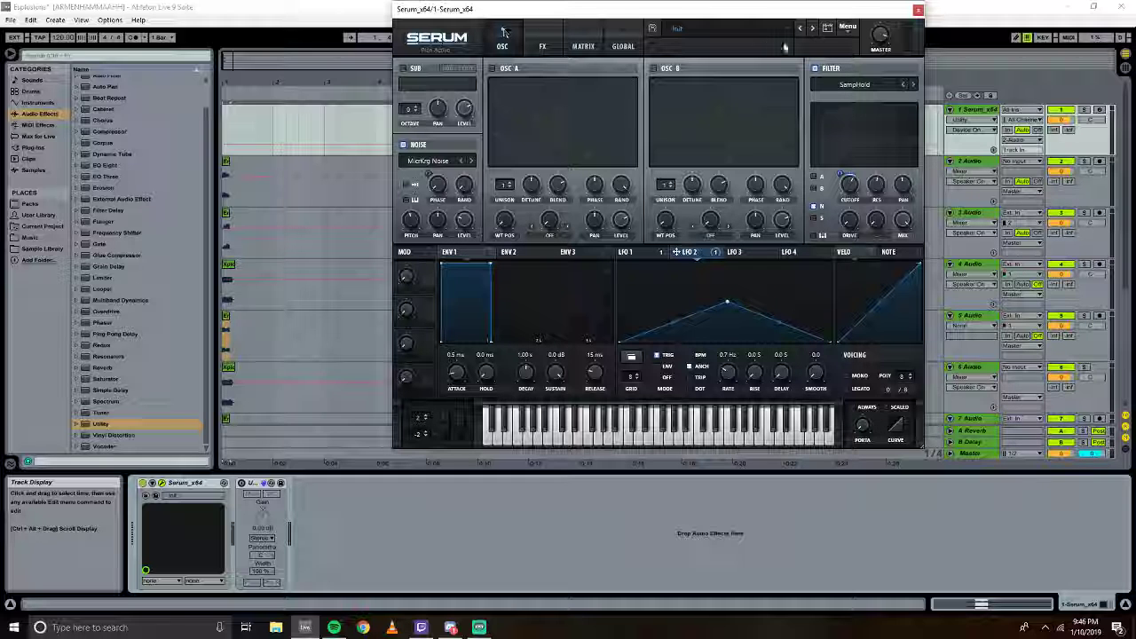
pyautogui.click(651, 27)
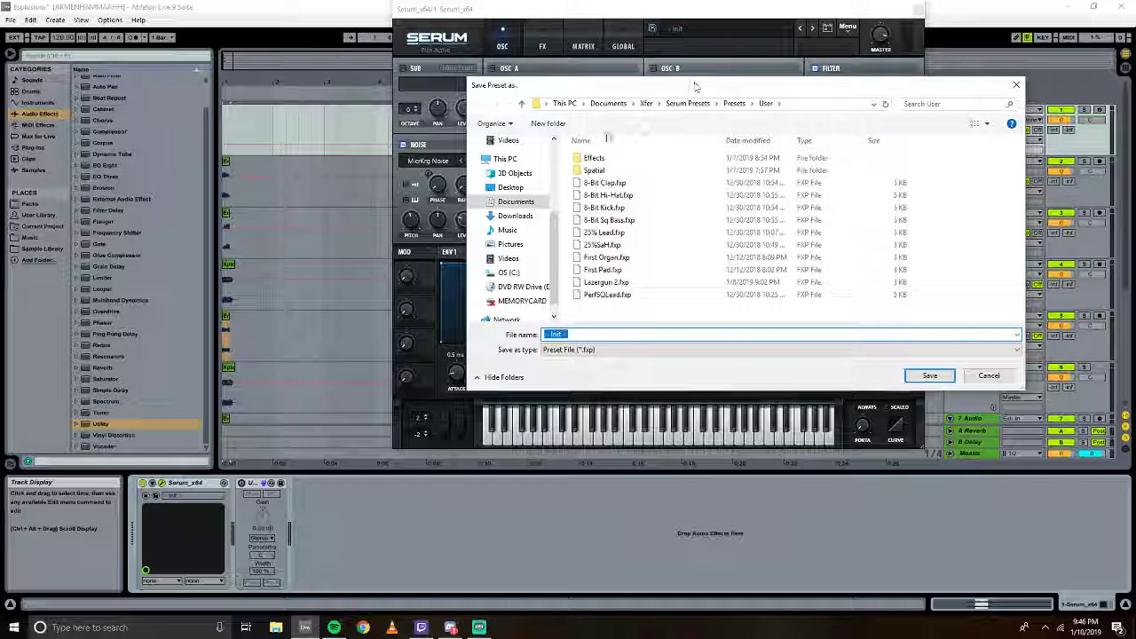
pyautogui.doubleClick(594, 158)
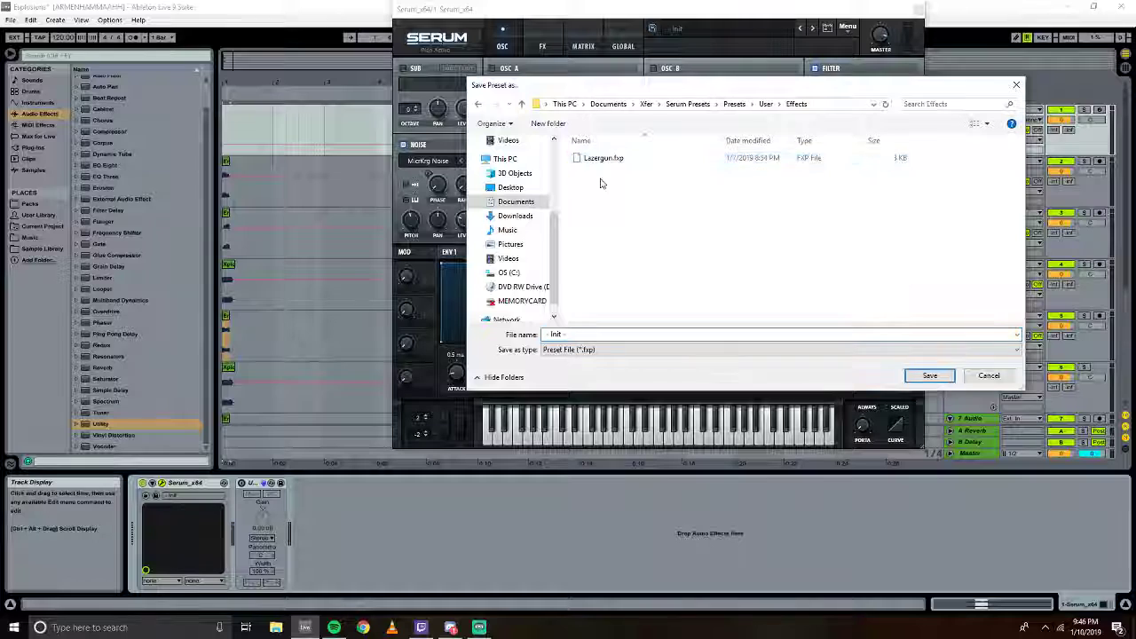
pyautogui.doubleClick(581, 335)
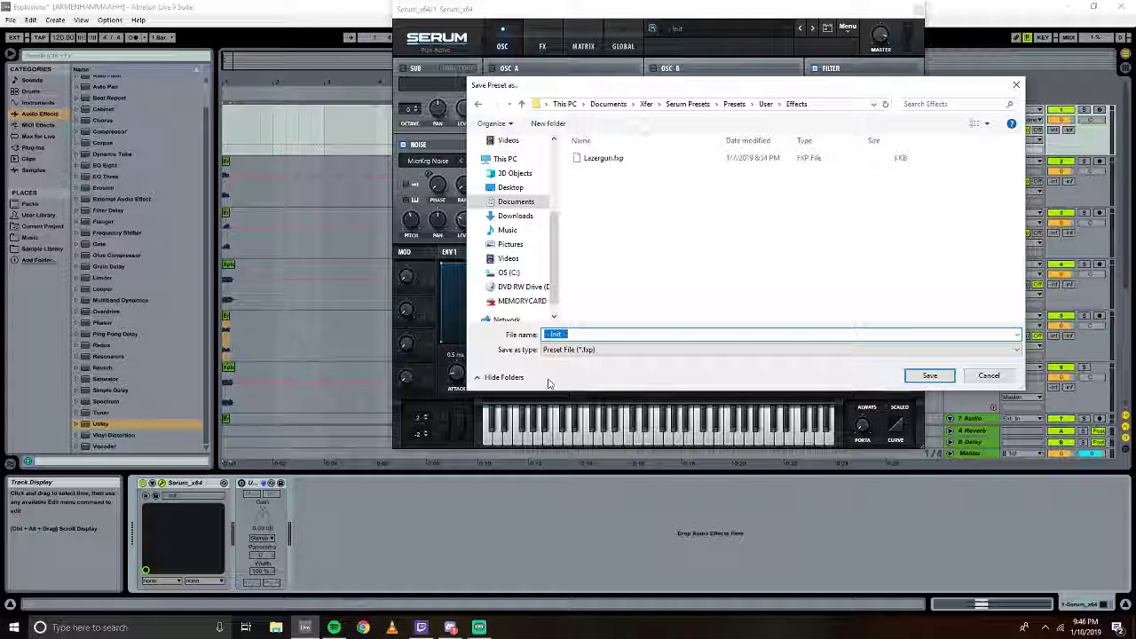
pyautogui.write('explosions')
pyautogui.press('Return')
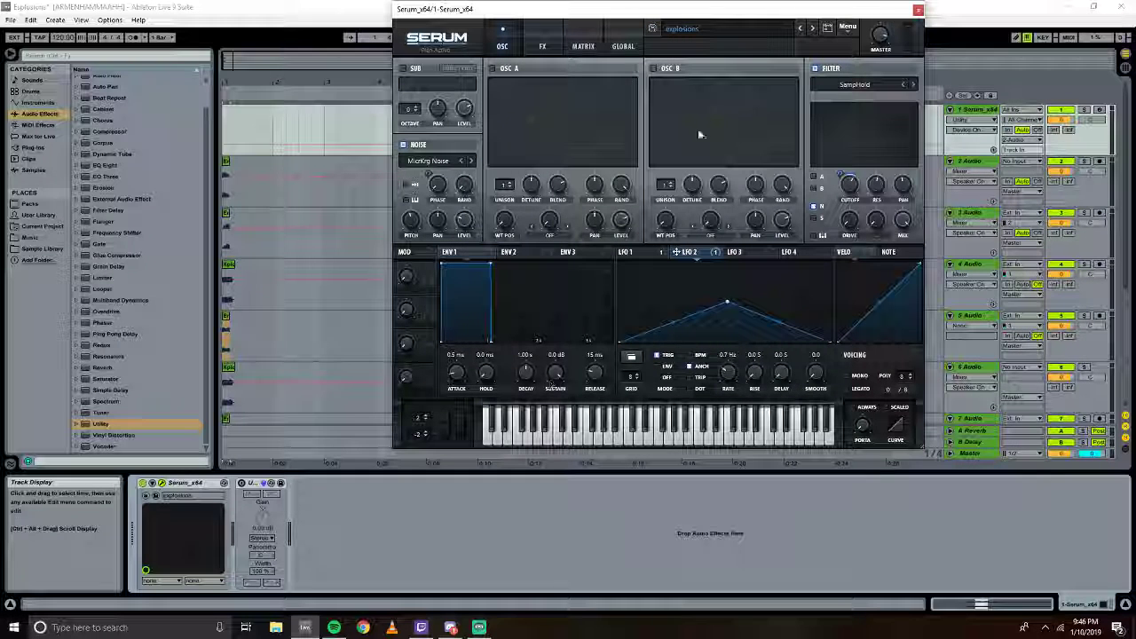
pyautogui.click(917, 10)
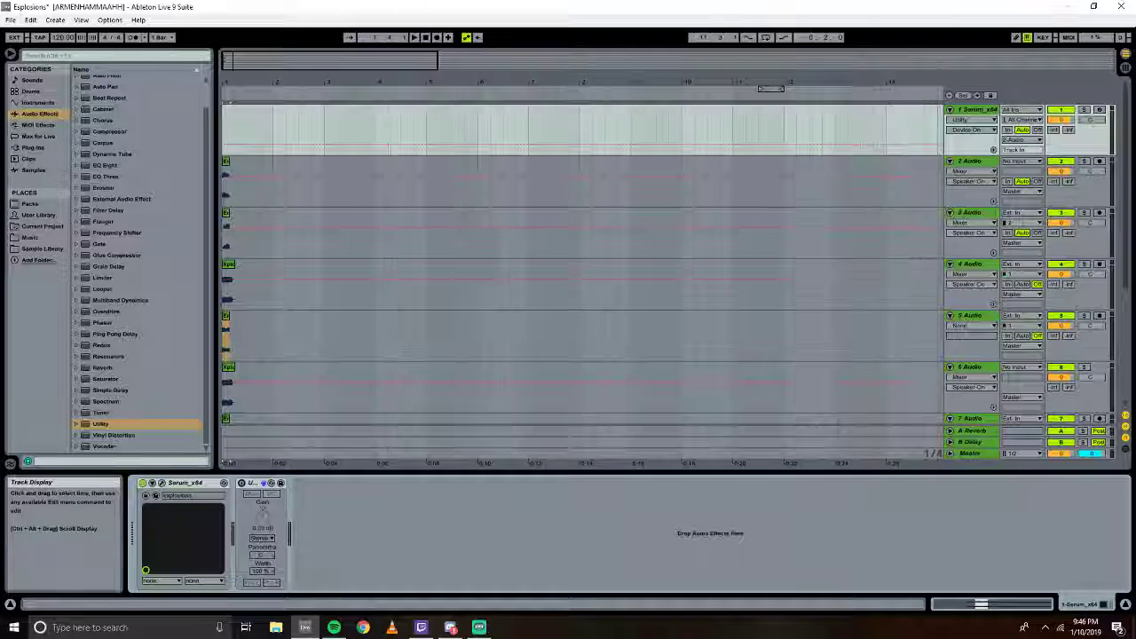
# Delete the 1-Serum_x64 instrument track, keeping the audio tracks beneath it.
pyautogui.click(369, 266)
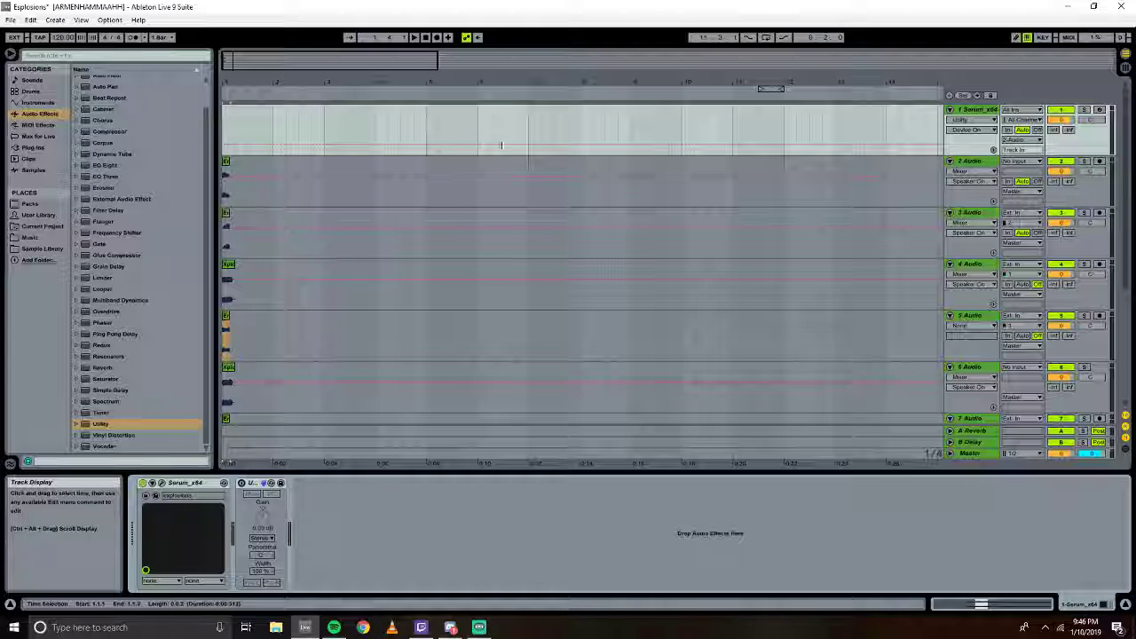
pyautogui.rightClick(982, 111)
pyautogui.click(1002, 147)
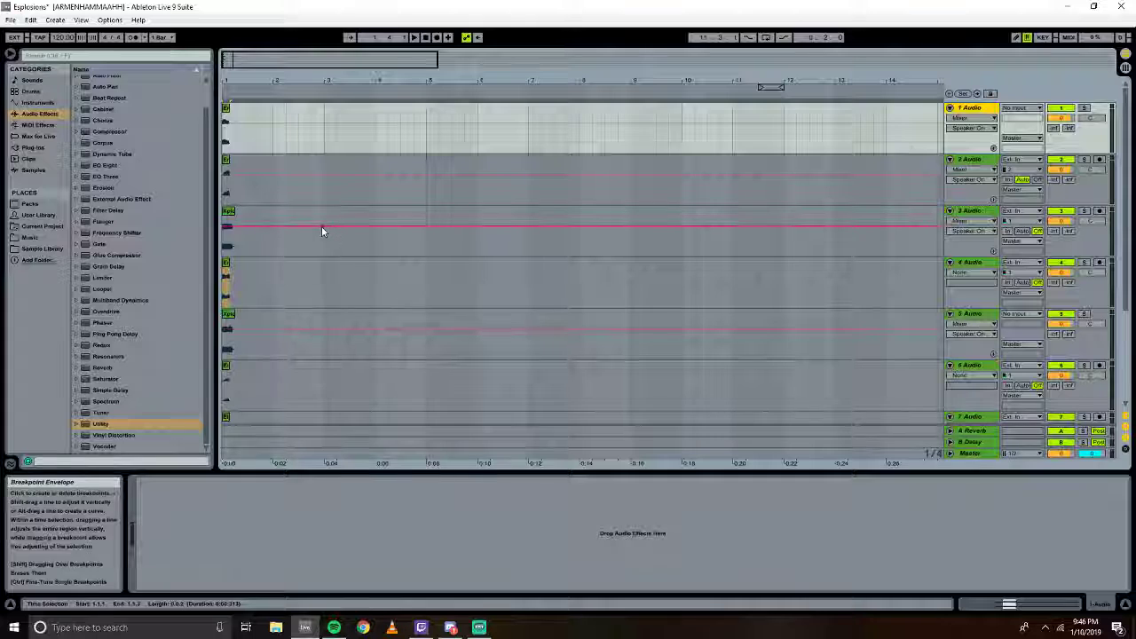
pyautogui.scroll(-3, 293, 262)
pyautogui.scroll(3, 281, 277)
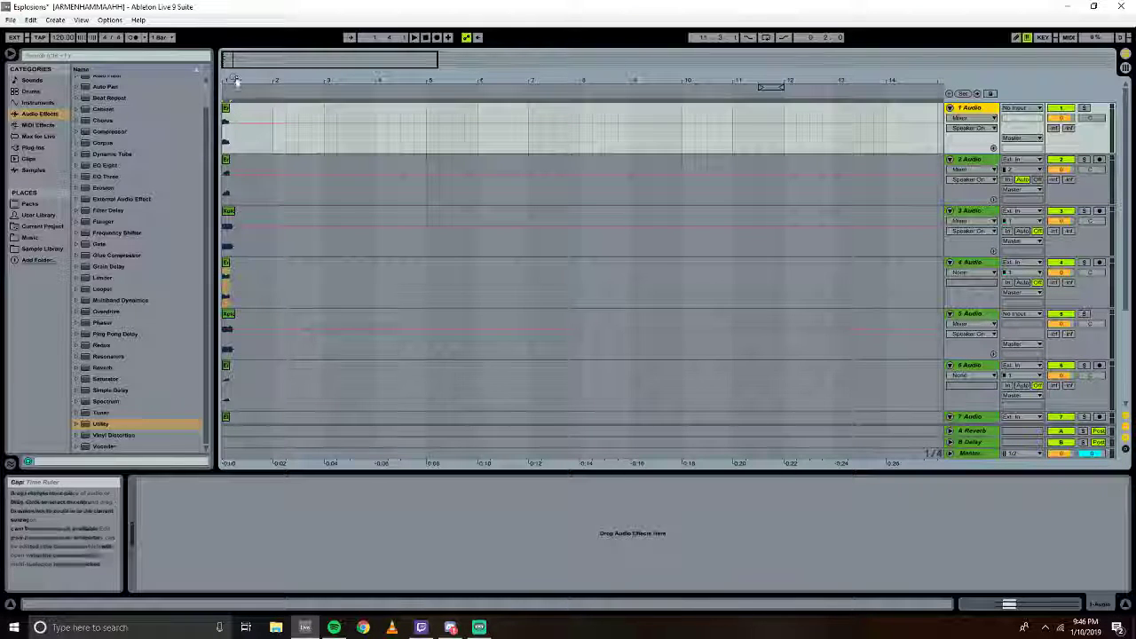
# Copy the first clip's name and rename 1 Audio as Enimaysplosion.
pyautogui.doubleClick(266, 82)
pyautogui.press('-')
pyautogui.press('-')
pyautogui.press('-')
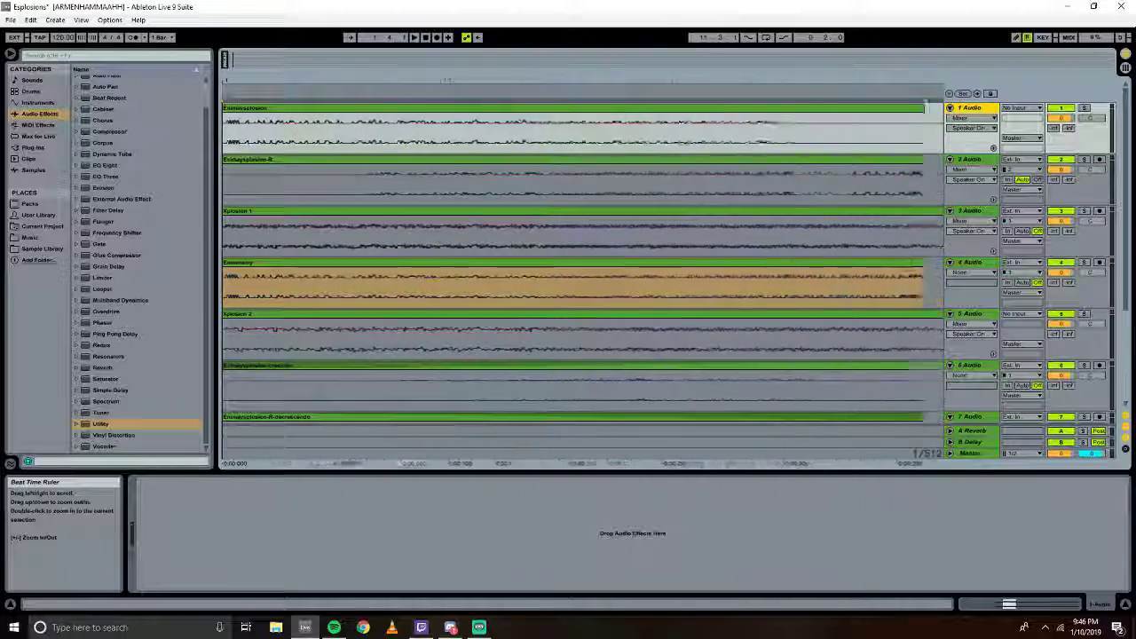
pyautogui.click(284, 114)
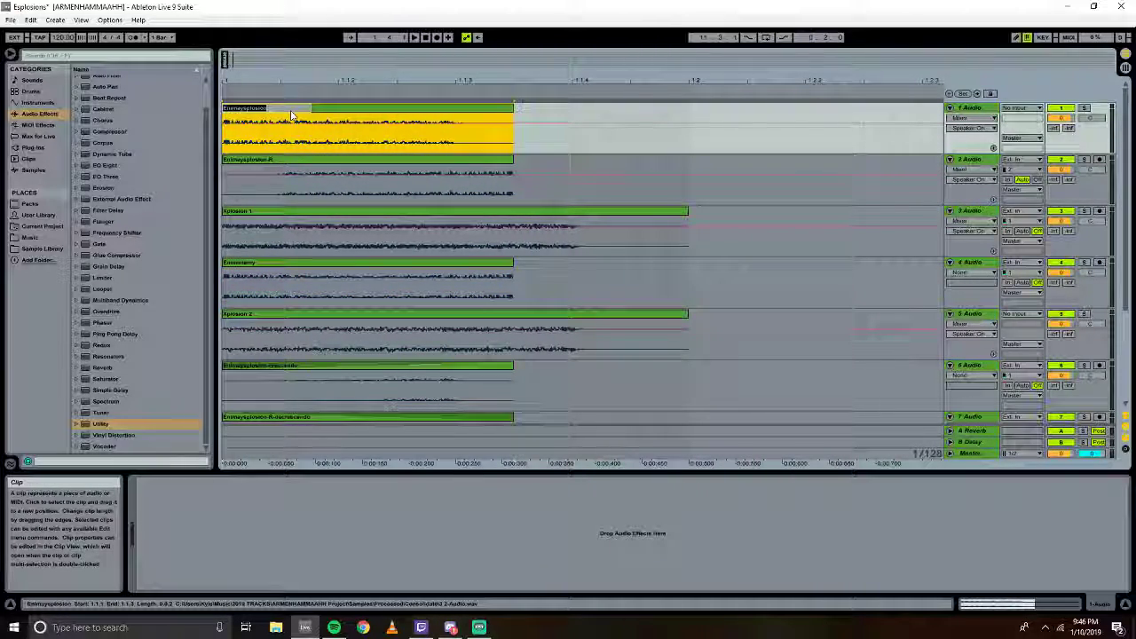
pyautogui.click(966, 107)
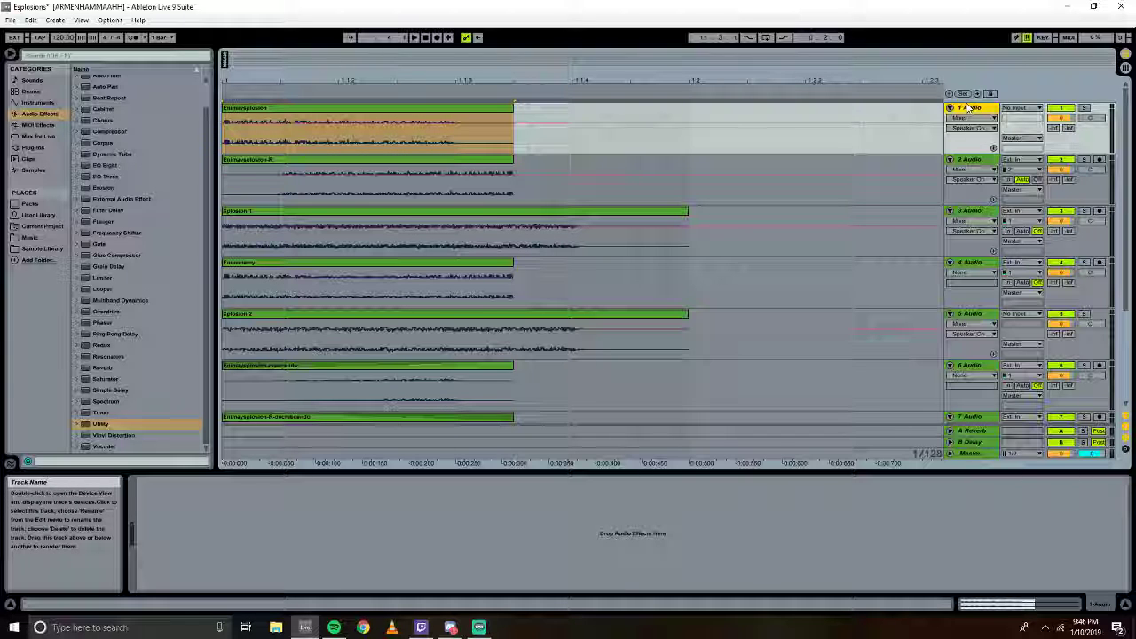
pyautogui.hotkey('ctrl', 'r')
pyautogui.write('Enimaysplosion')
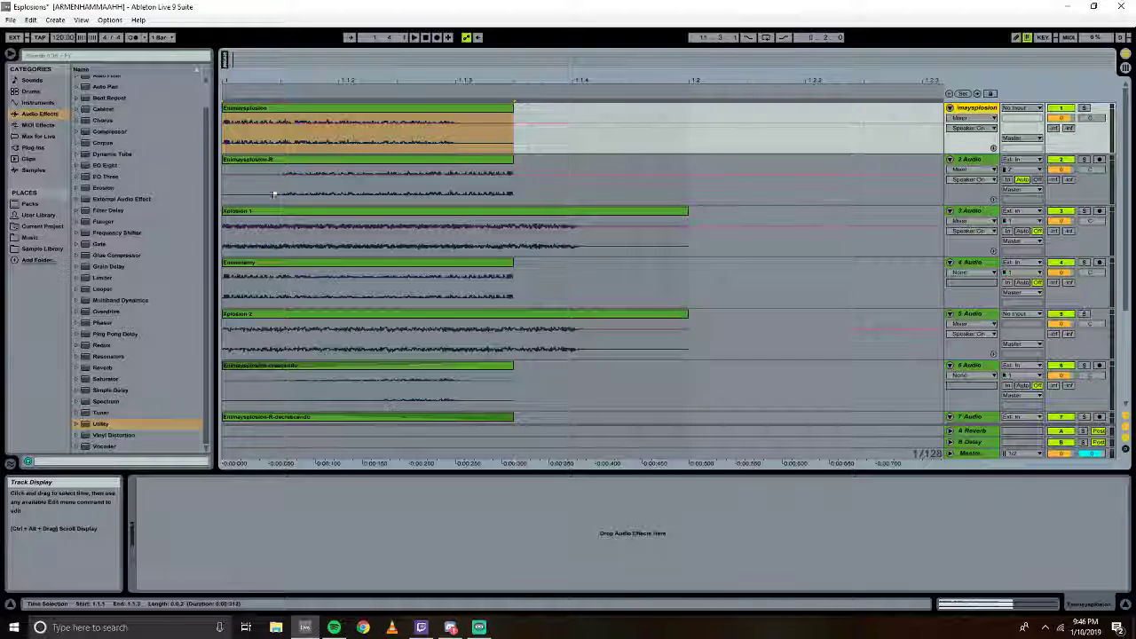
# Rename 2 Audio as Enimaysplosion-R to match its clip.
pyautogui.click(267, 161)
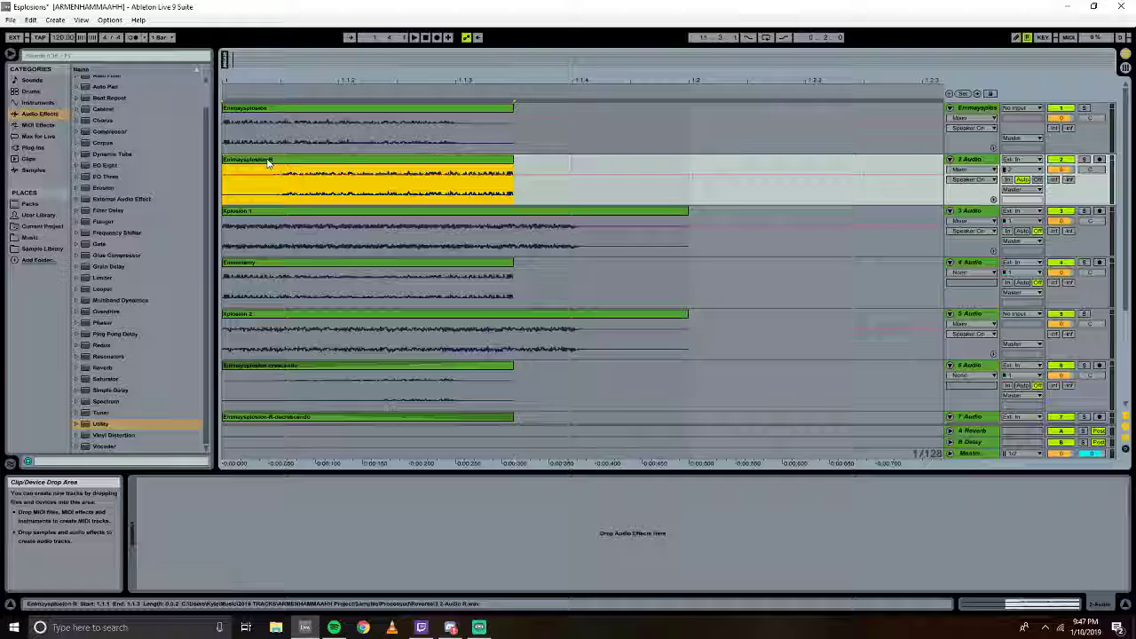
pyautogui.hotkey('ctrl', 'r')
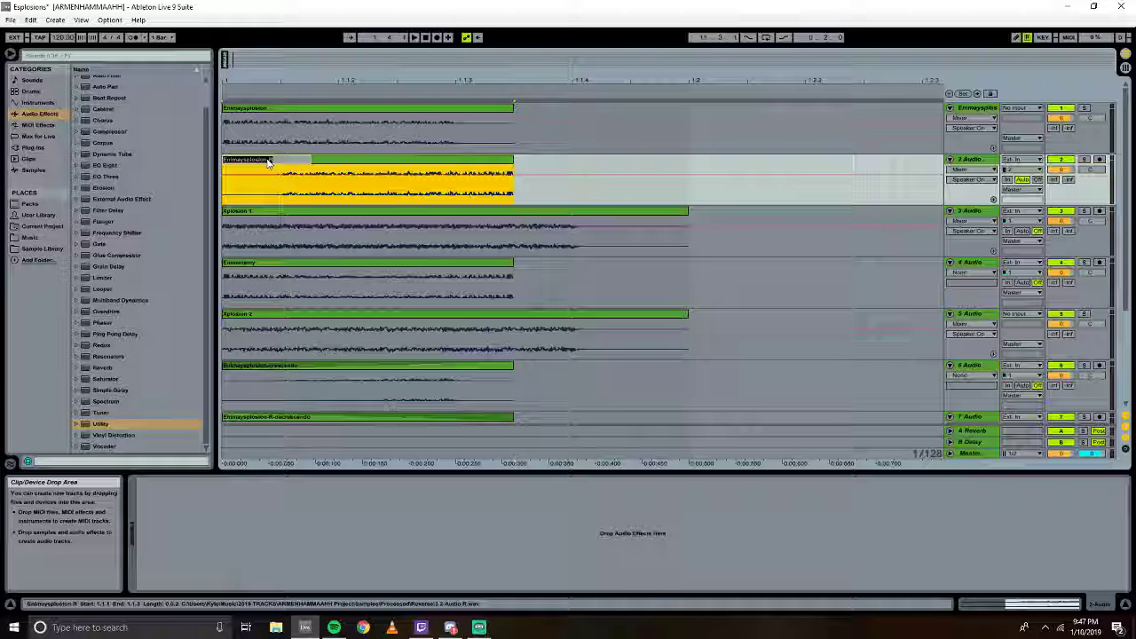
pyautogui.click(976, 162)
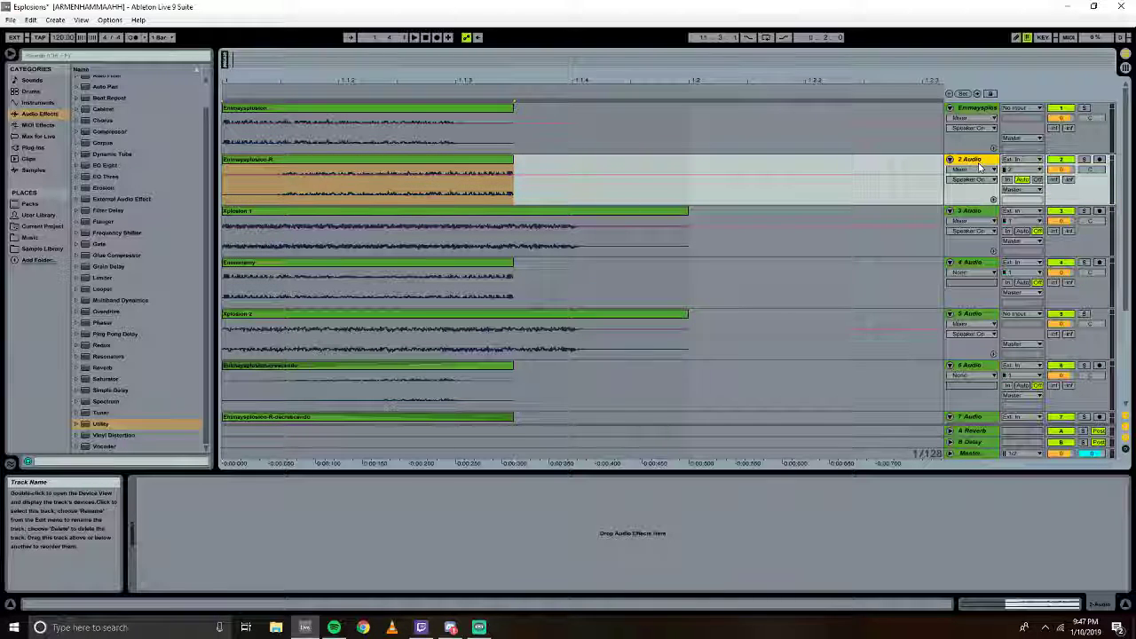
pyautogui.hotkey('ctrl', 'r')
pyautogui.write('Enimaysplosion-R')
pyautogui.press('Return')
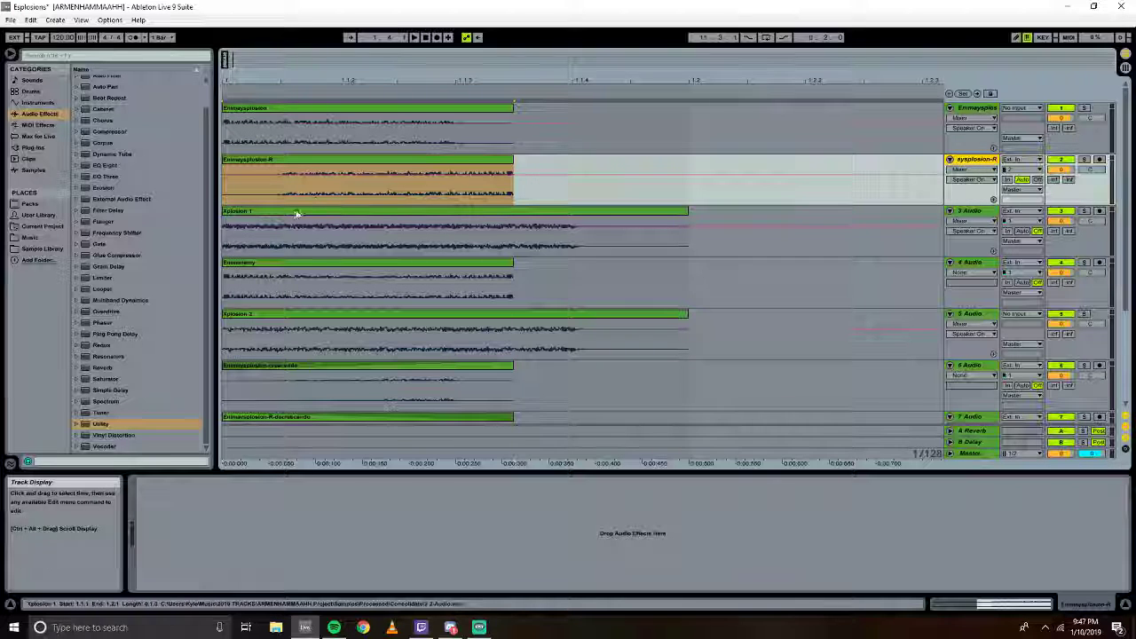
# Copy the clip name Xplosion 1 and use it as the new name of 3 Audio.
pyautogui.click(294, 214)
pyautogui.hotkey('ctrl', 'r')
pyautogui.hotkey('ctrl', 'c')
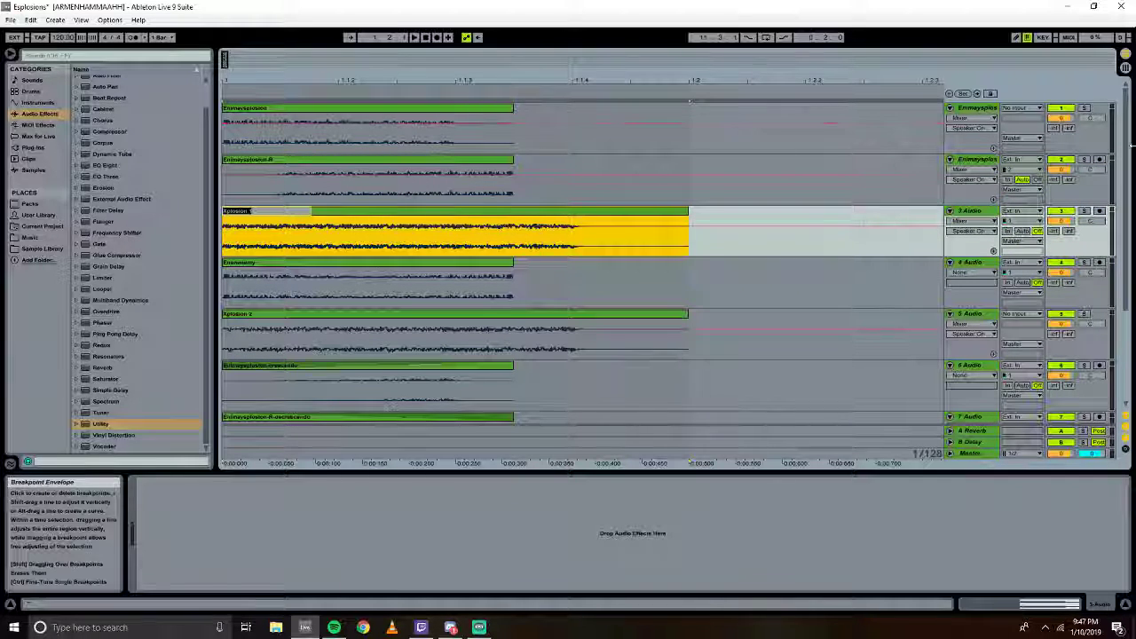
pyautogui.click(976, 214)
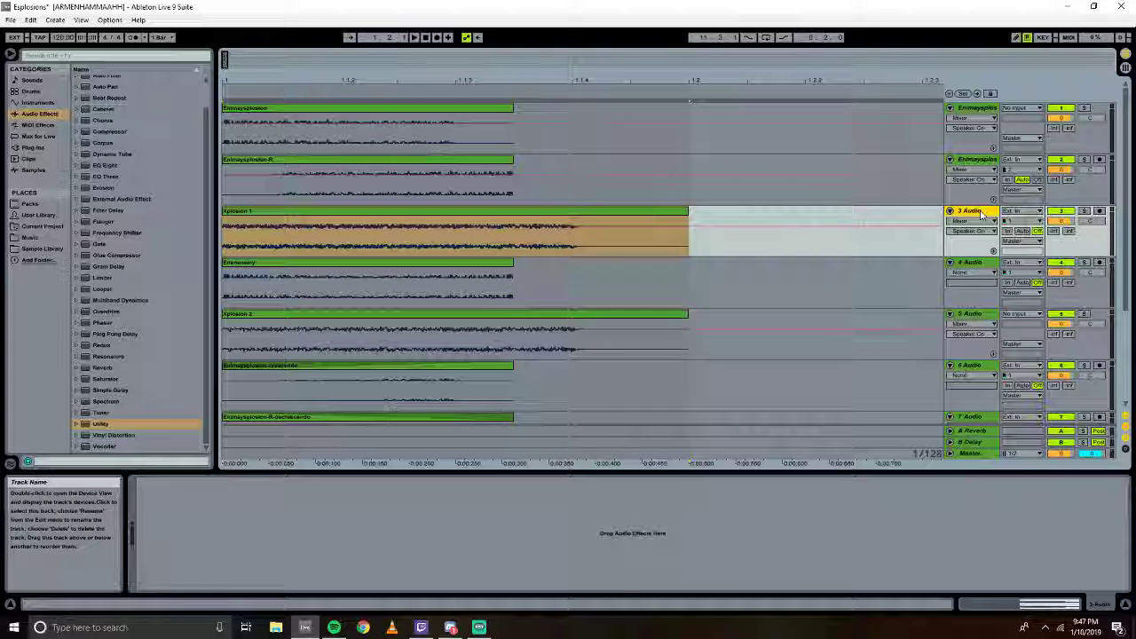
pyautogui.hotkey('ctrl', 'r')
pyautogui.hotkey('ctrl', 'v')
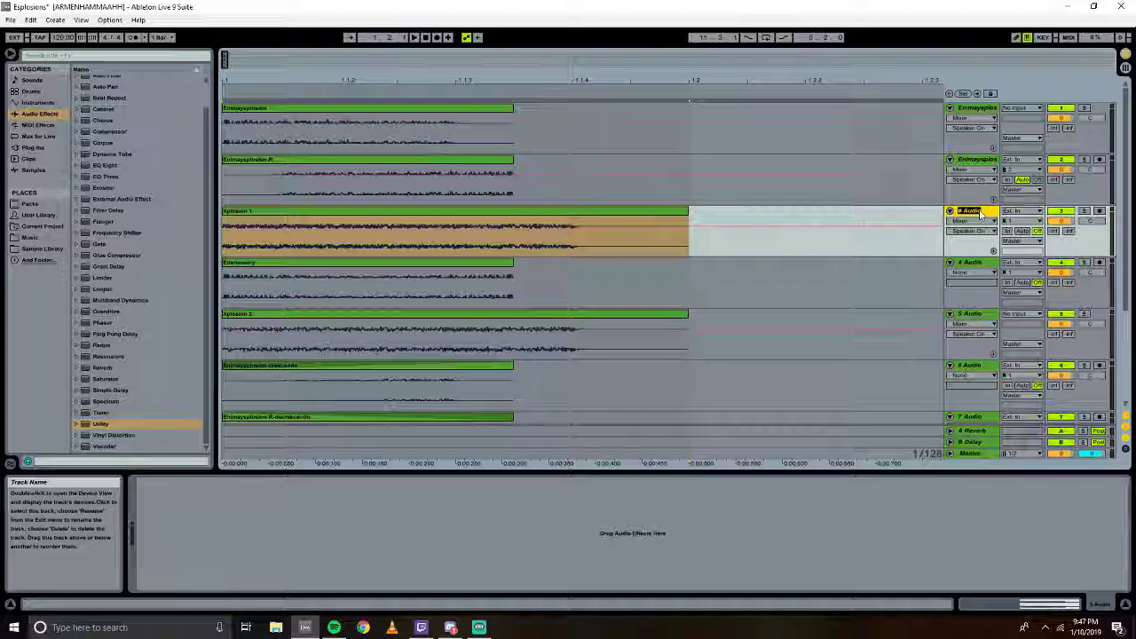
pyautogui.press('Return')
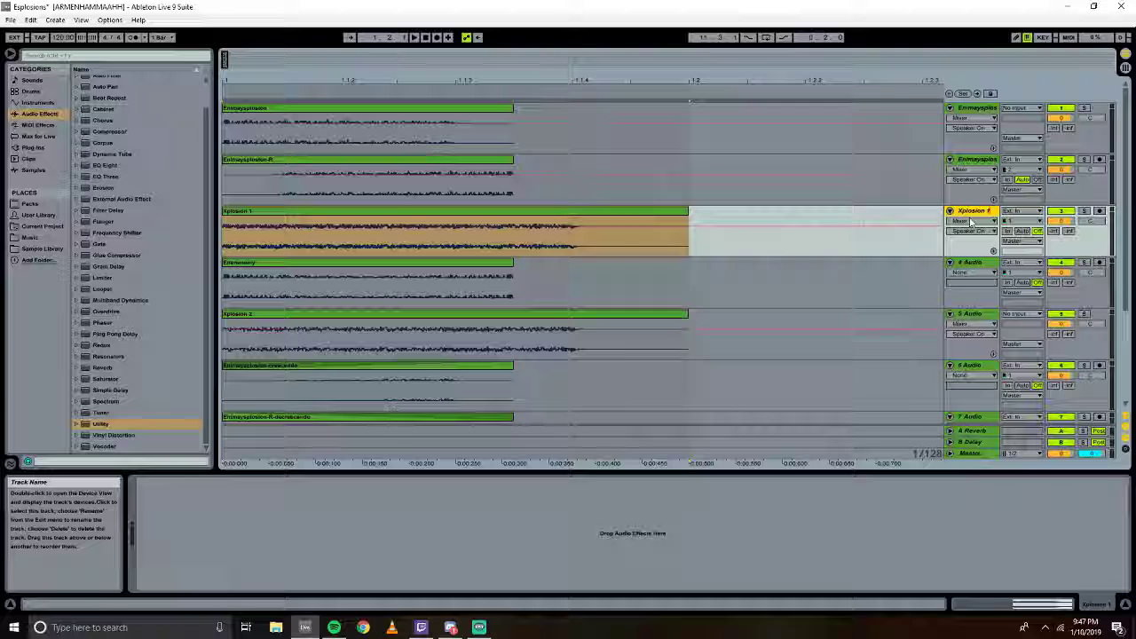
# Rename 4 Audio with the name copied from the clip it holds.
pyautogui.click(338, 267)
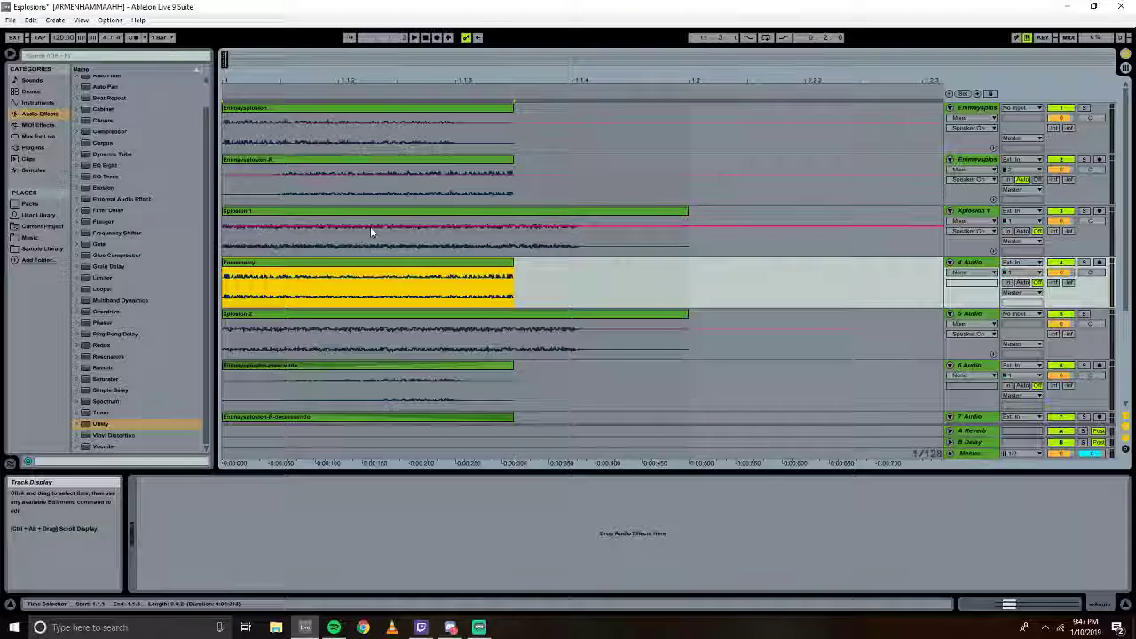
pyautogui.hotkey('ctrl', 'r')
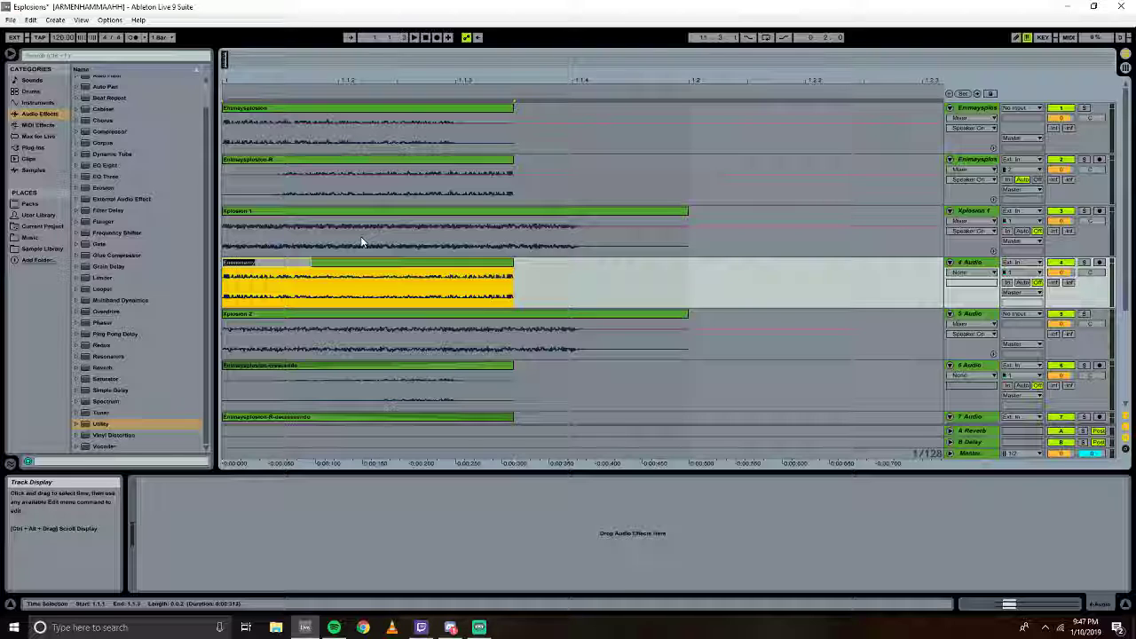
pyautogui.click(969, 265)
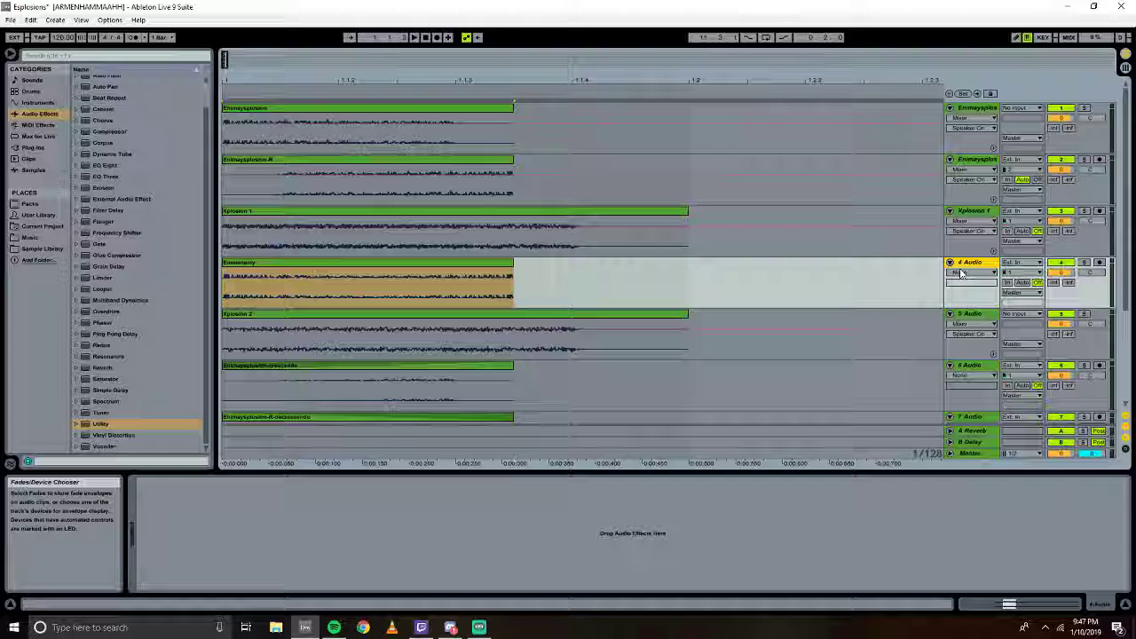
pyautogui.press('Return')
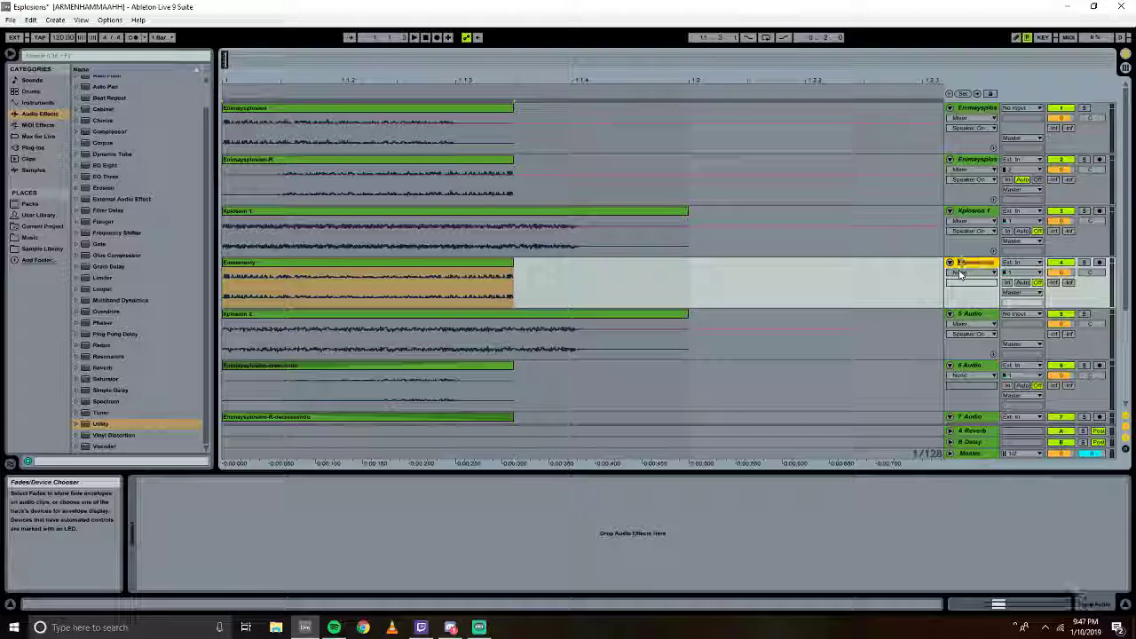
# Copy the name of the clip on 5 Audio and rename that track as Xplosion 2.
pyautogui.click(255, 322)
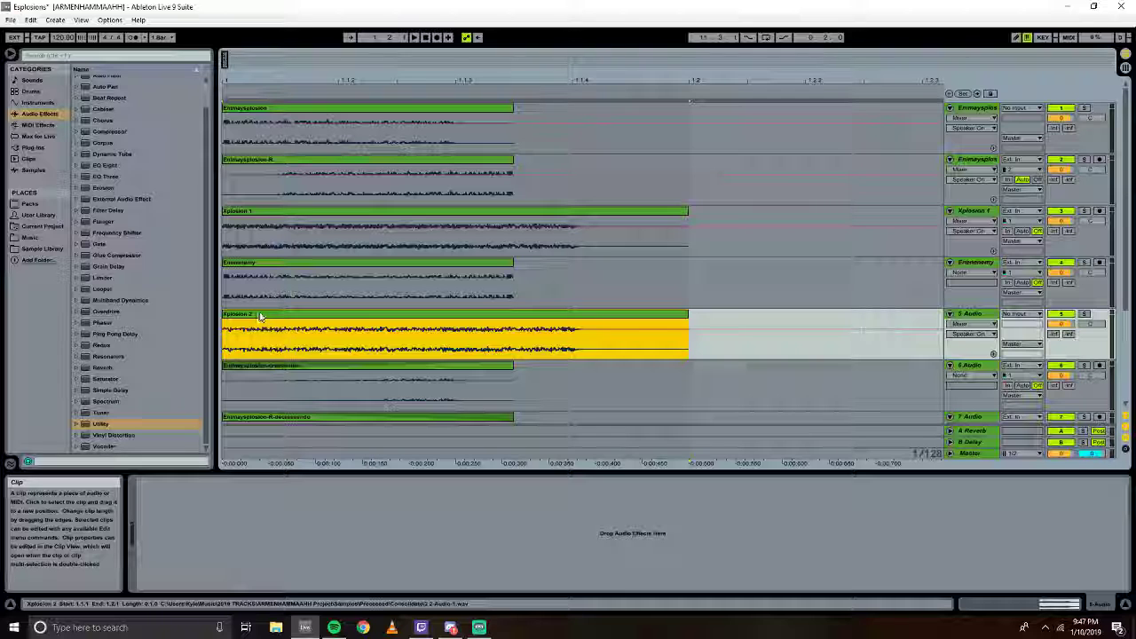
pyautogui.click(262, 314)
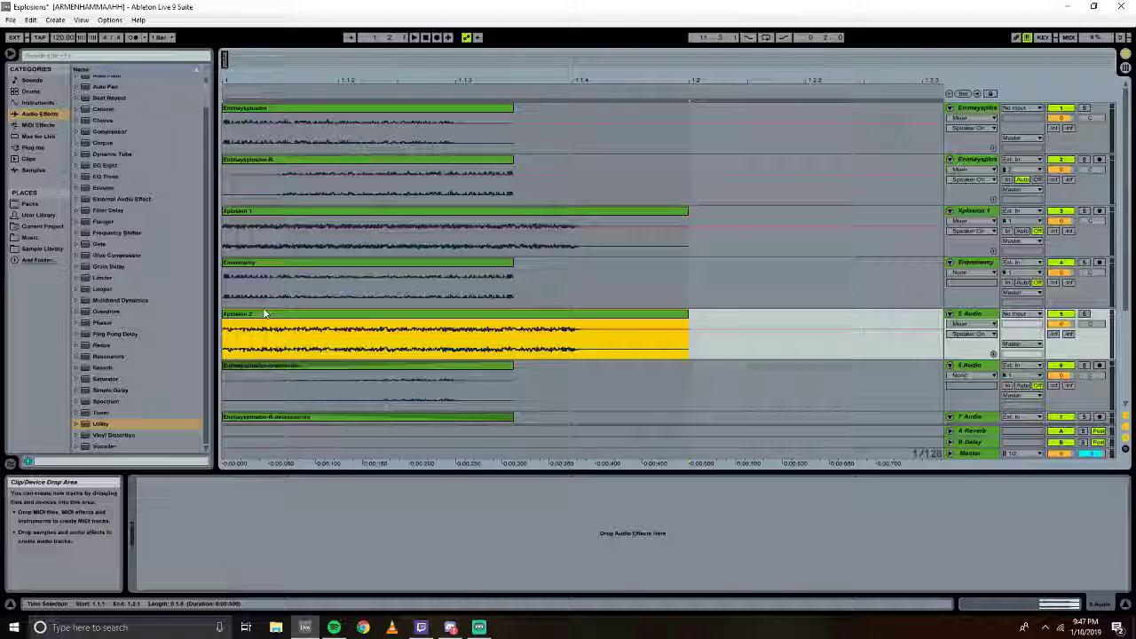
pyautogui.click(263, 314)
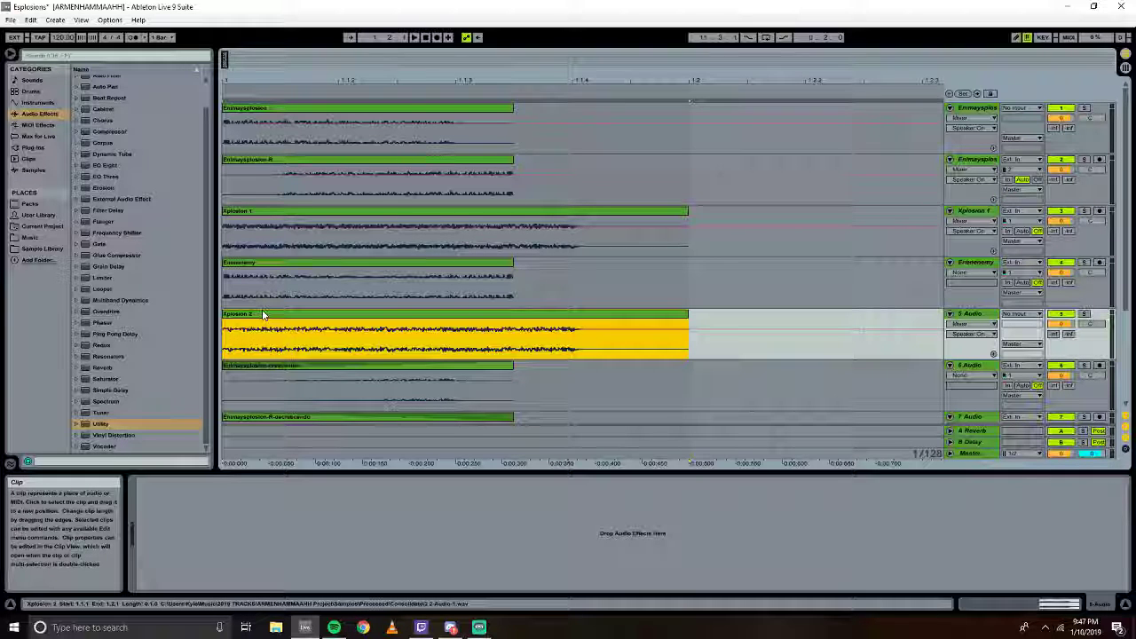
pyautogui.hotkey('ctrl', 'r')
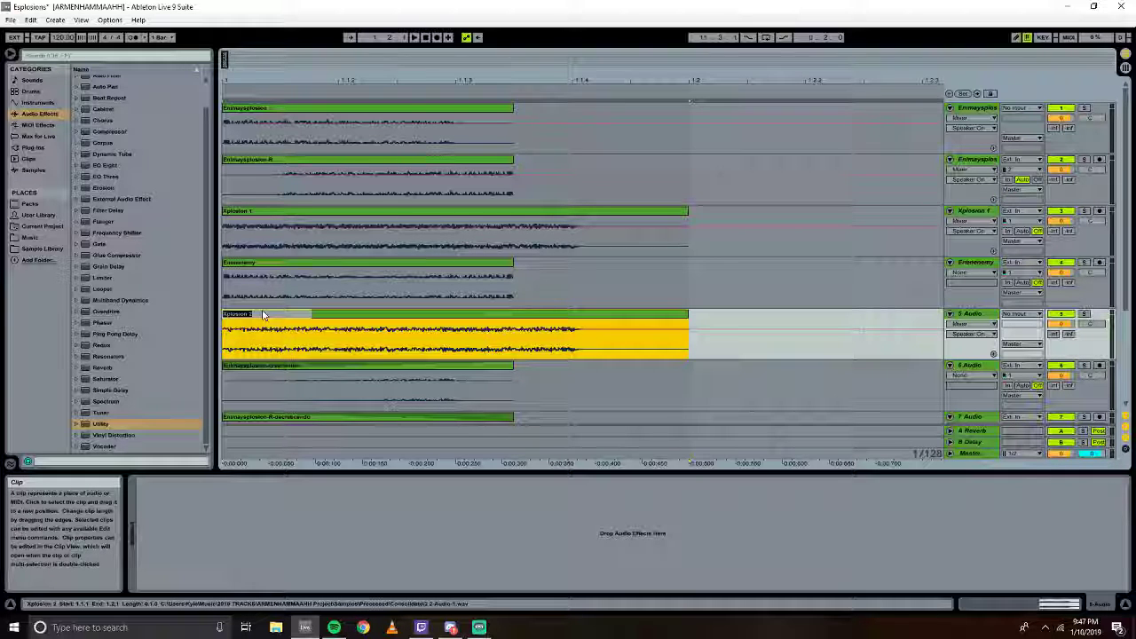
pyautogui.click(972, 315)
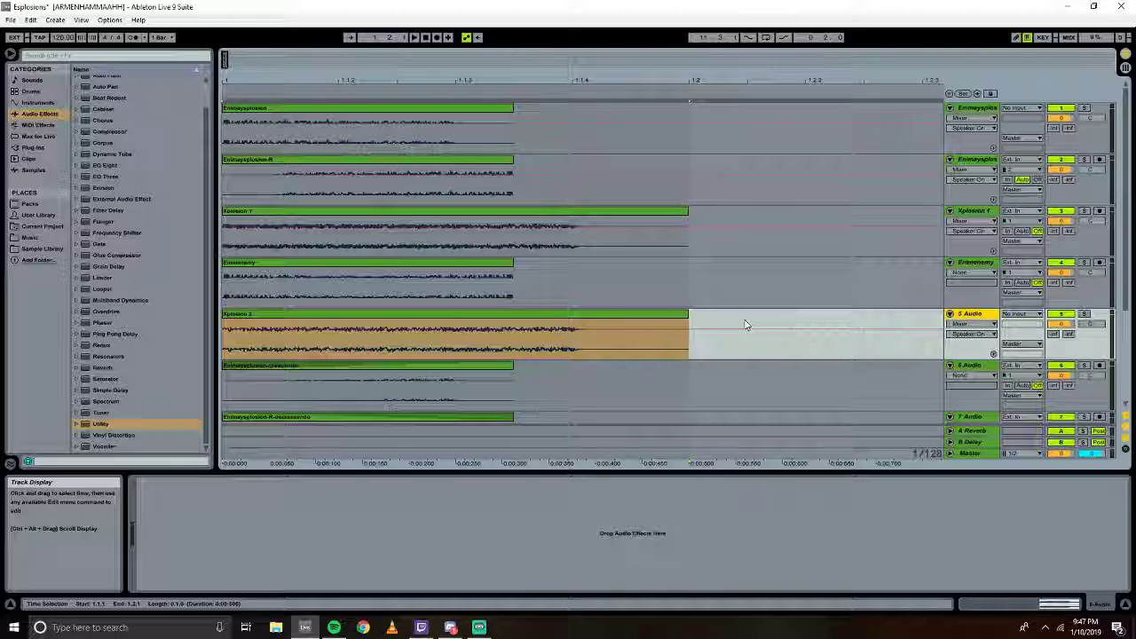
pyautogui.press('Return')
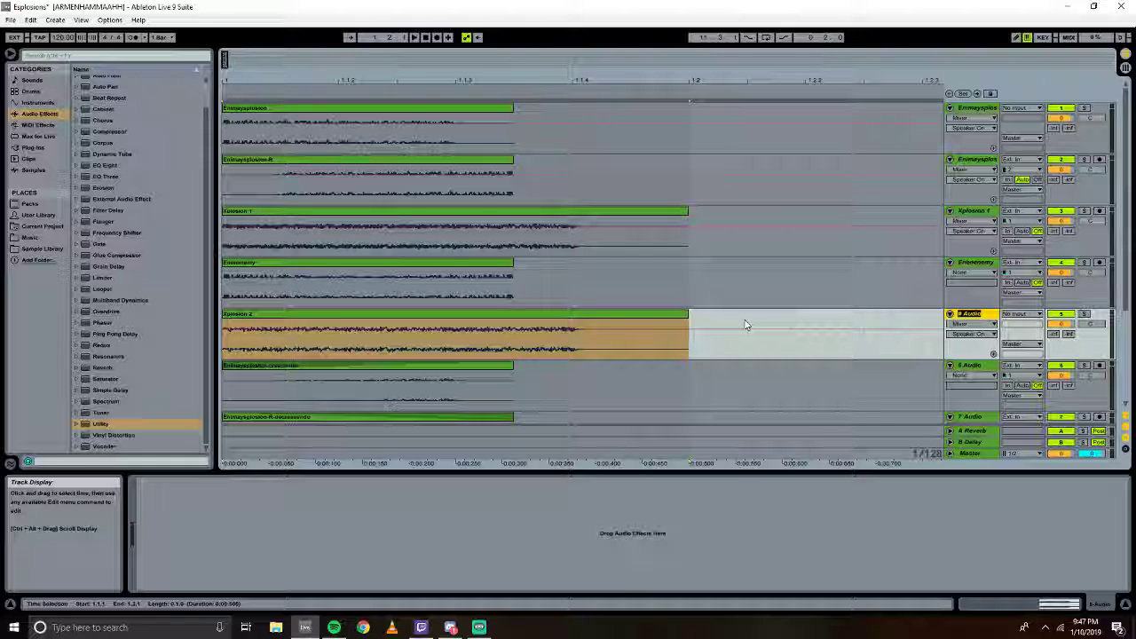
pyautogui.write('Xplosion 2')
pyautogui.press('Return')
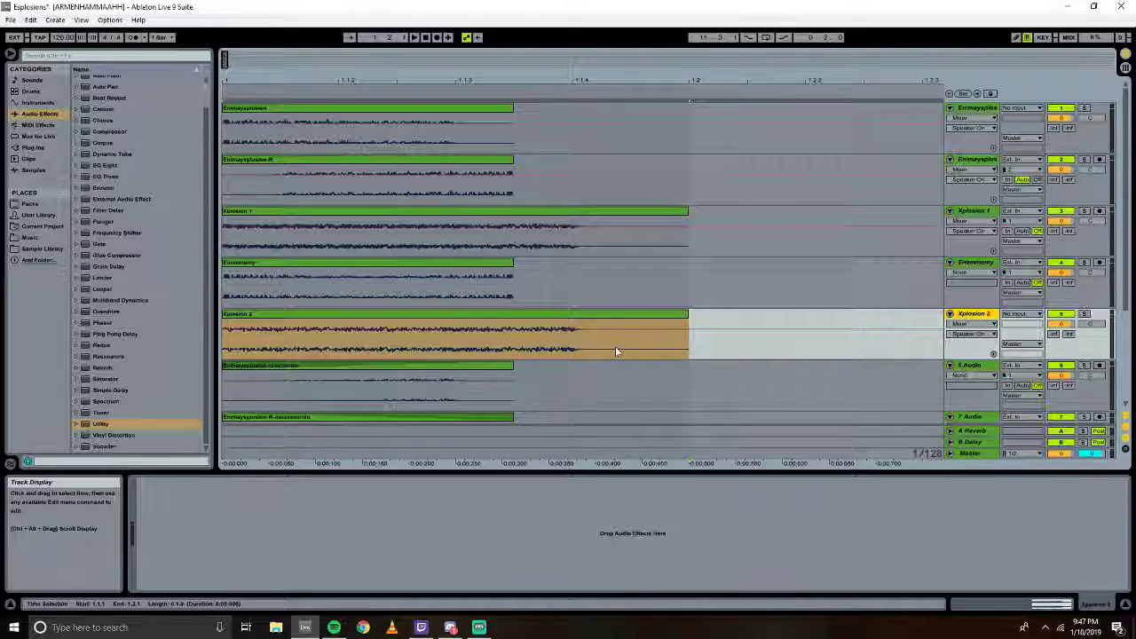
# Rename 6 Audio as Enimaysplosion-crescendo, using the name copied from its clip.
pyautogui.scroll(-4, 614, 360)
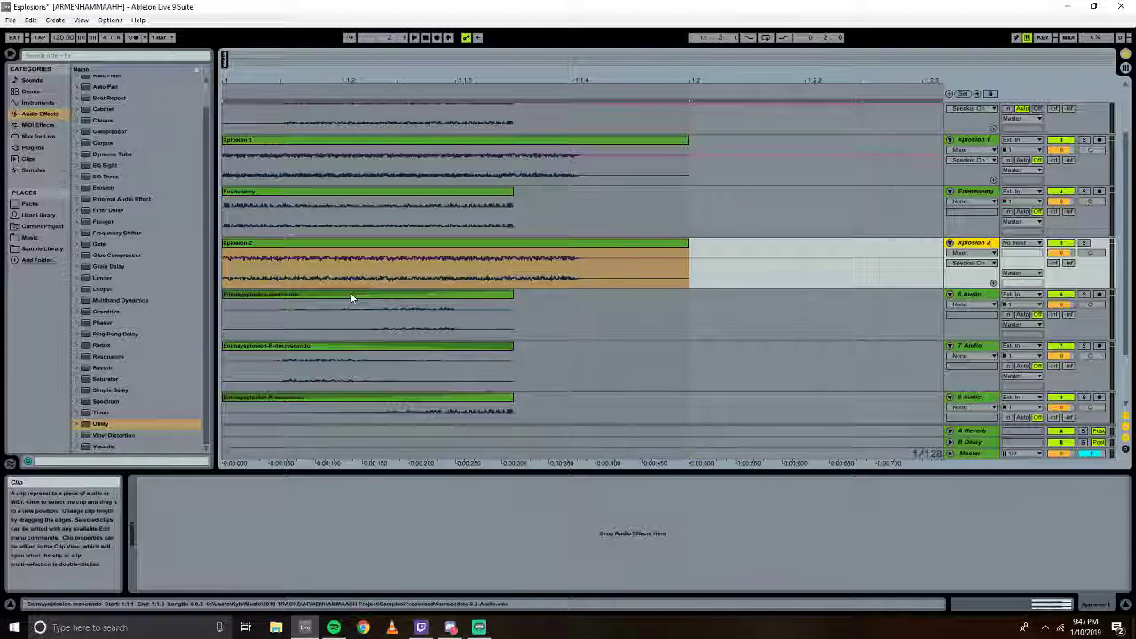
pyautogui.click(351, 297)
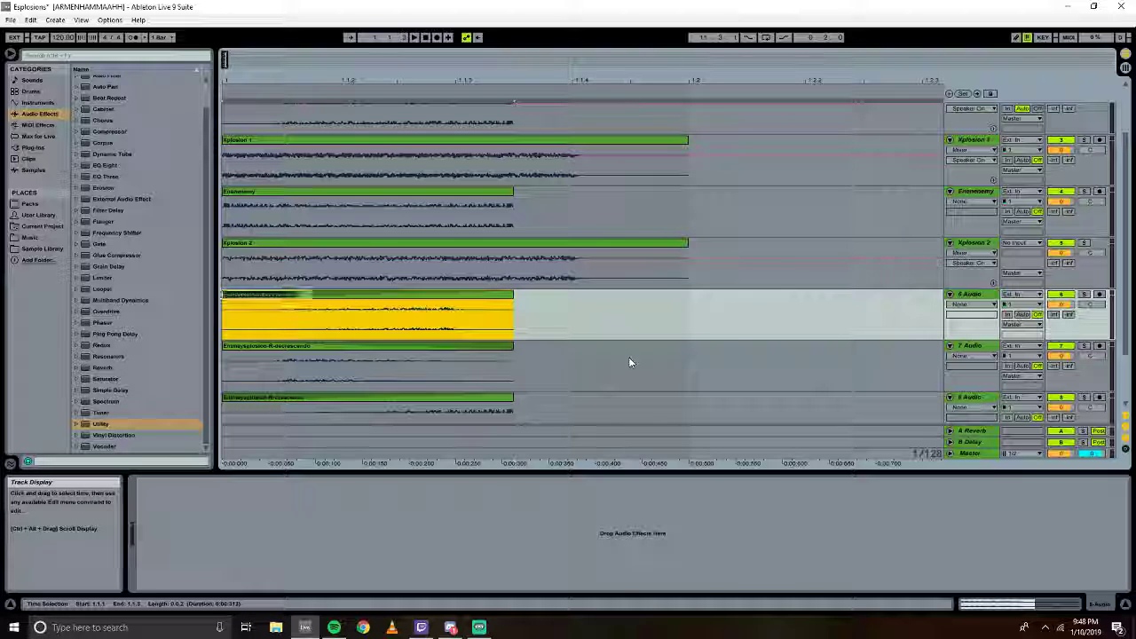
pyautogui.click(967, 299)
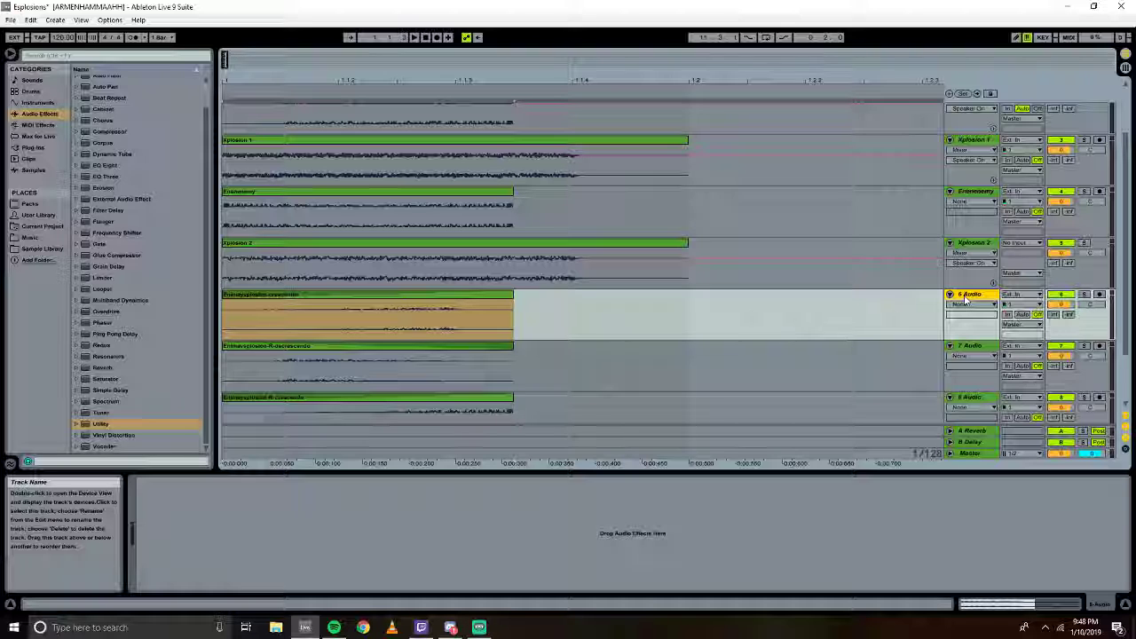
pyautogui.write('Enemyexplosion-crescendo')
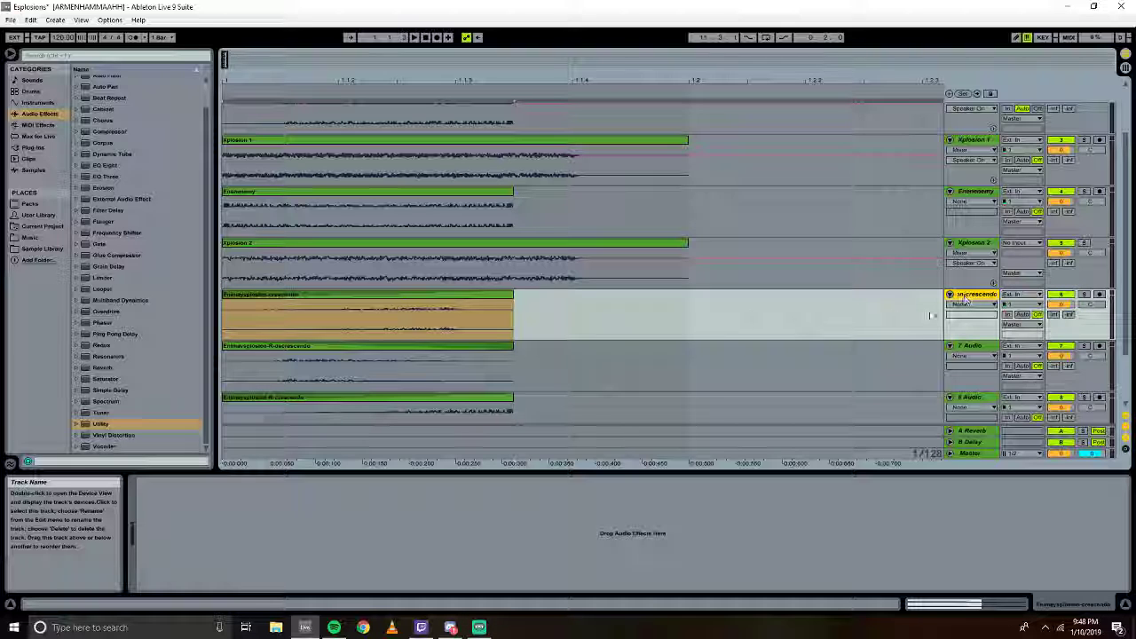
# Copy the clip name on 7 Audio and rename the track as Enimaysplosion-R-decrescendo.
pyautogui.scroll(-3, 355, 284)
pyautogui.click(330, 273)
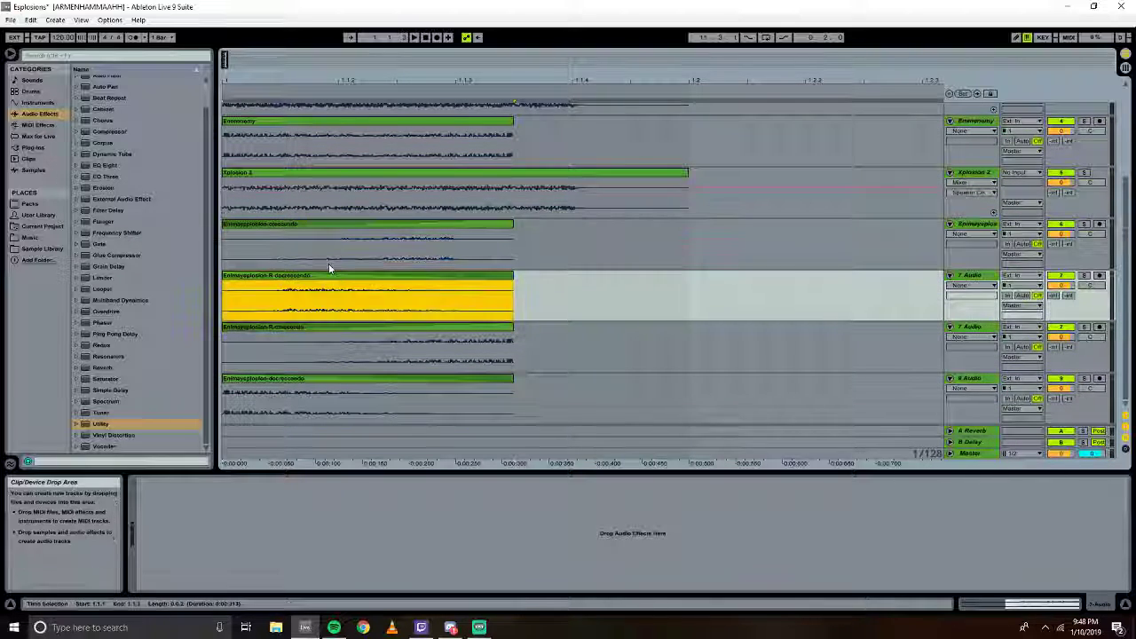
pyautogui.click(316, 276)
pyautogui.hotkey('ctrl', 'r')
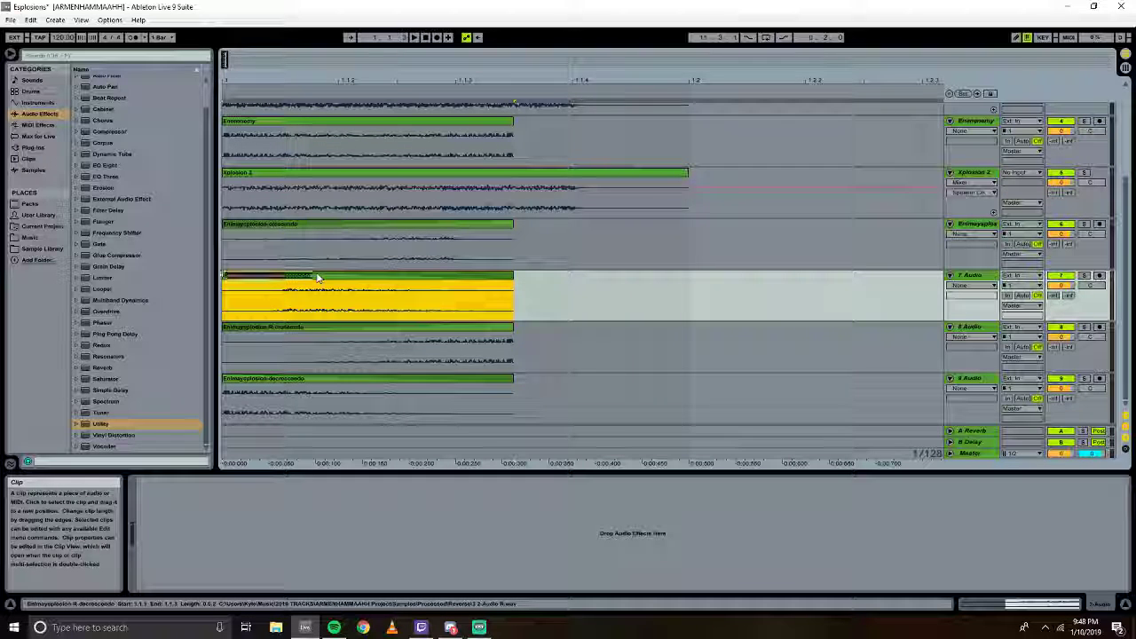
pyautogui.press('Return')
pyautogui.click(967, 277)
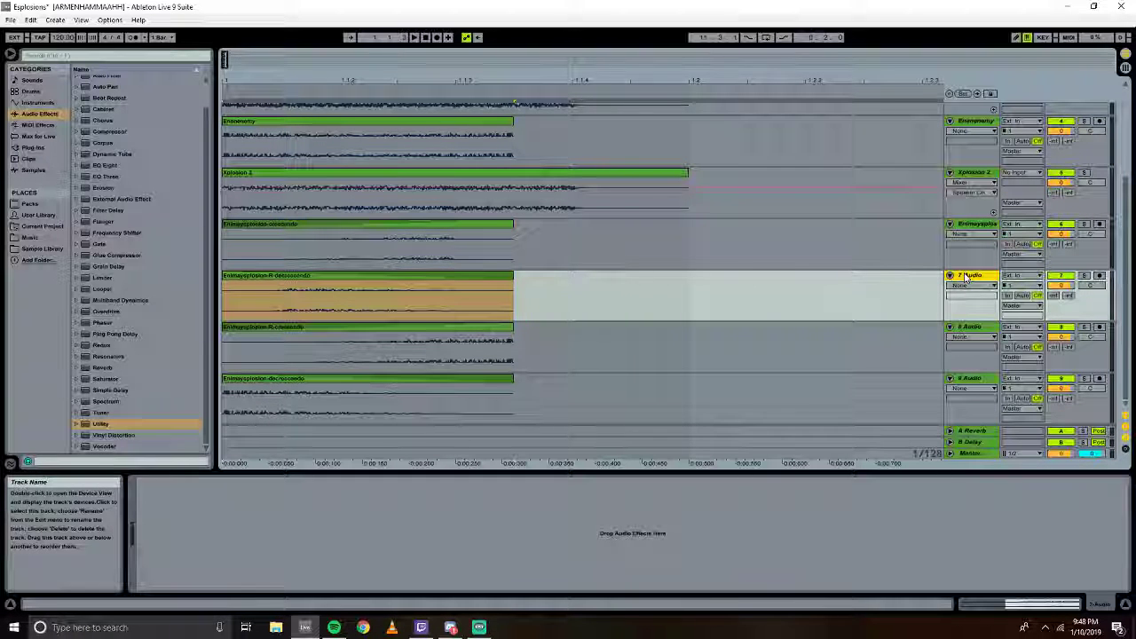
pyautogui.hotkey('ctrl', 'r')
pyautogui.write('decrescendo')
pyautogui.press('Return')
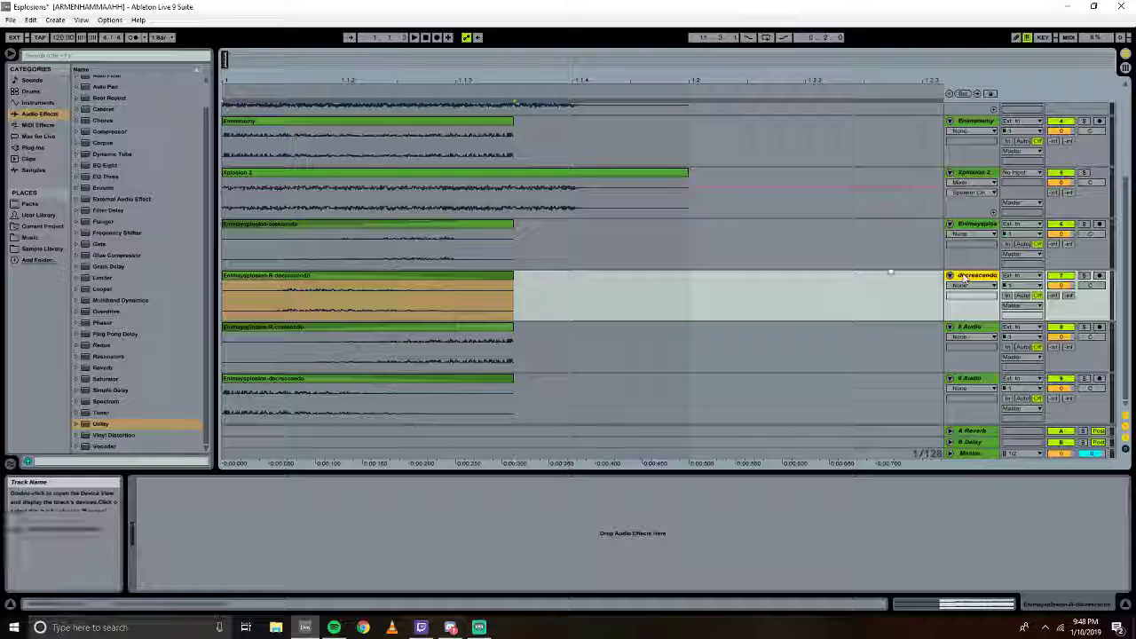
# Rename 8 Audio as Enimaysplosion-R-crescendo to match the clip it holds.
pyautogui.click(302, 328)
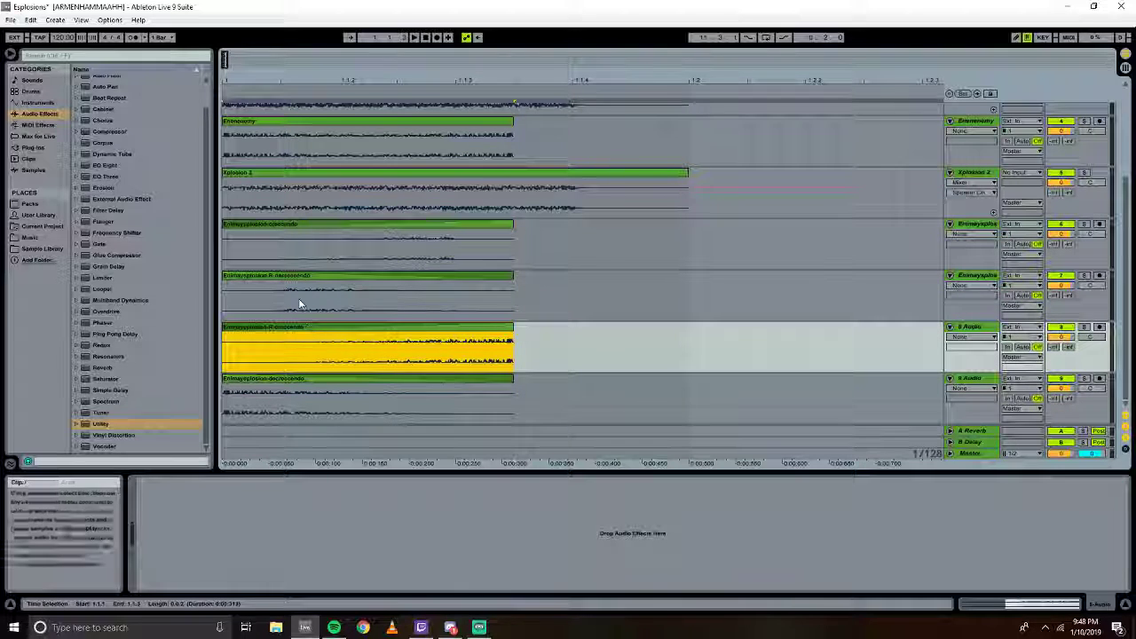
pyautogui.click(341, 317)
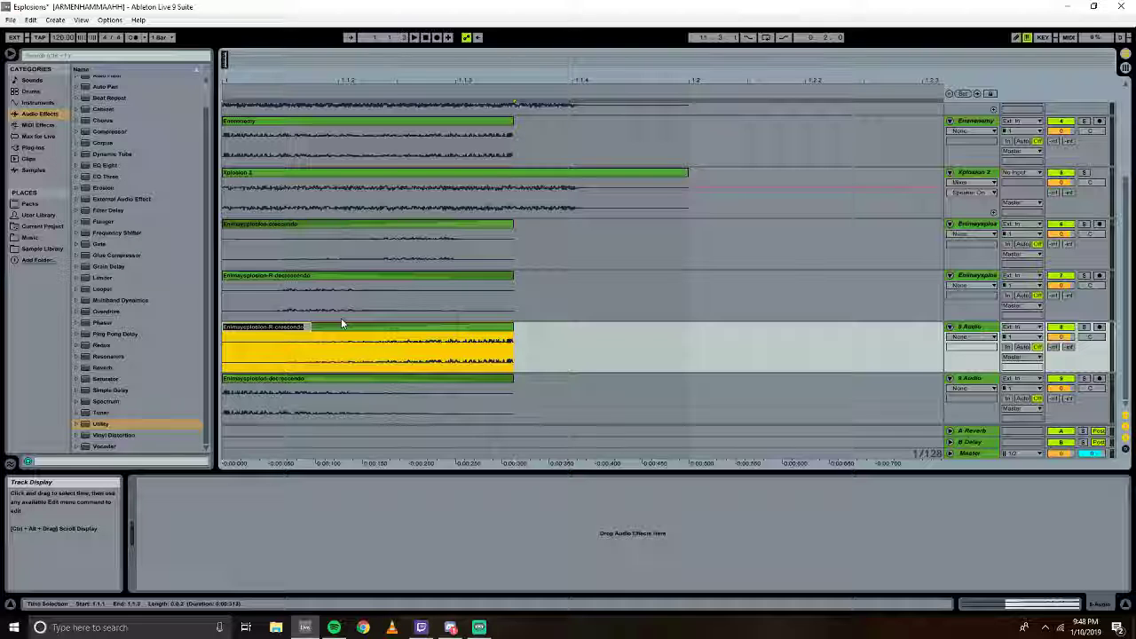
pyautogui.click(968, 328)
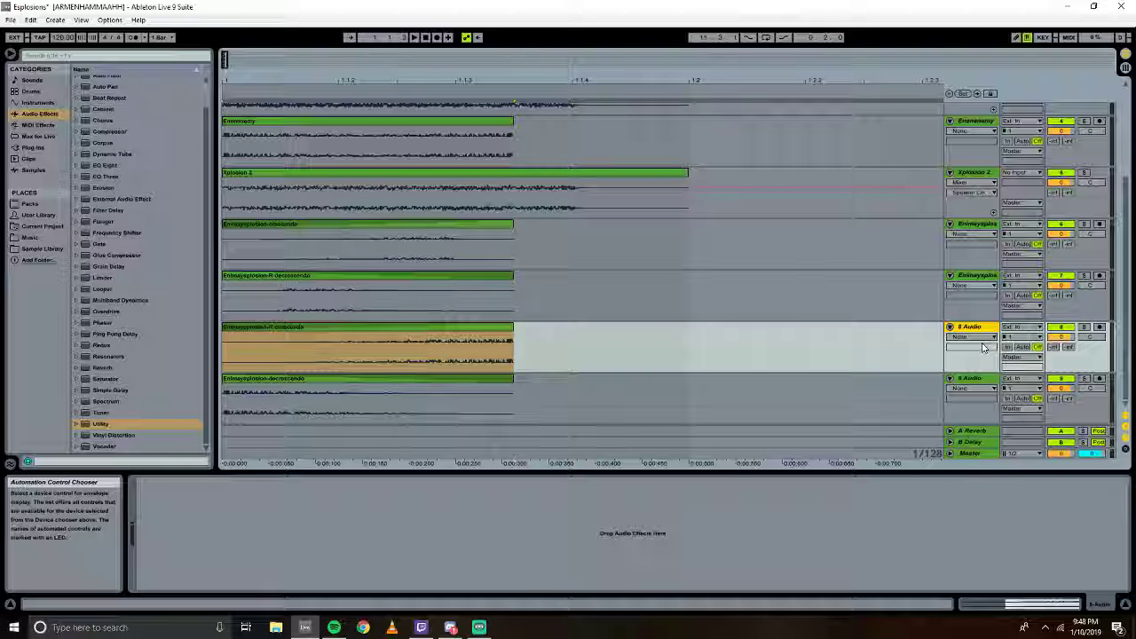
pyautogui.hotkey('ctrl', 'r')
pyautogui.write('Enimaysplosion-R-crescendo')
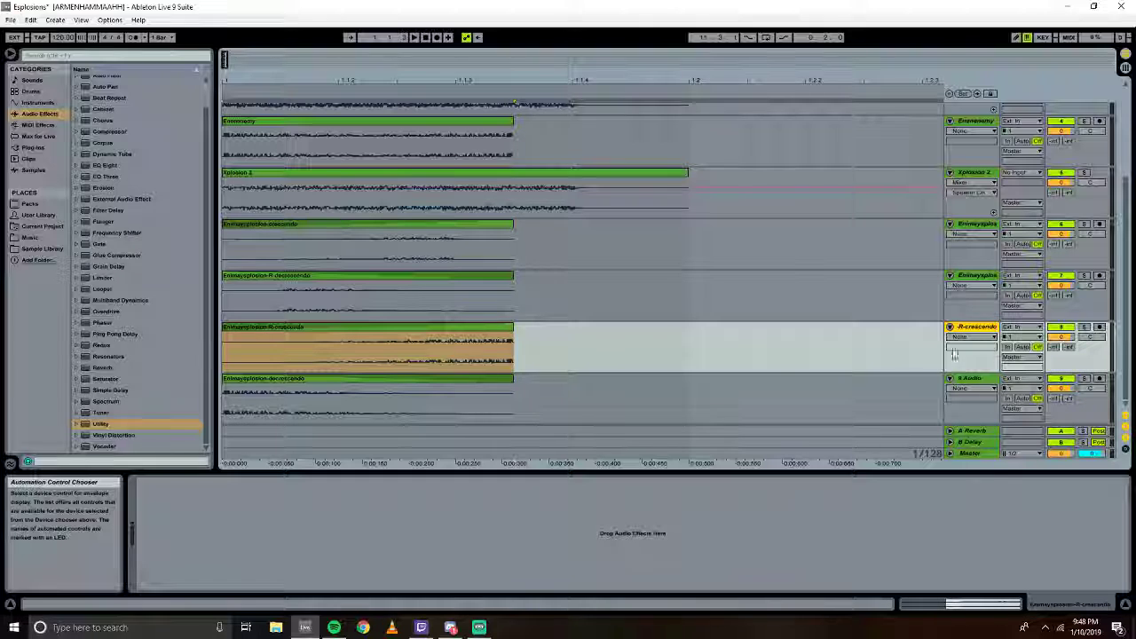
# Copy the last clip's name and rename 9 Audio as Enimaysplosion-decrescendo.
pyautogui.click(301, 386)
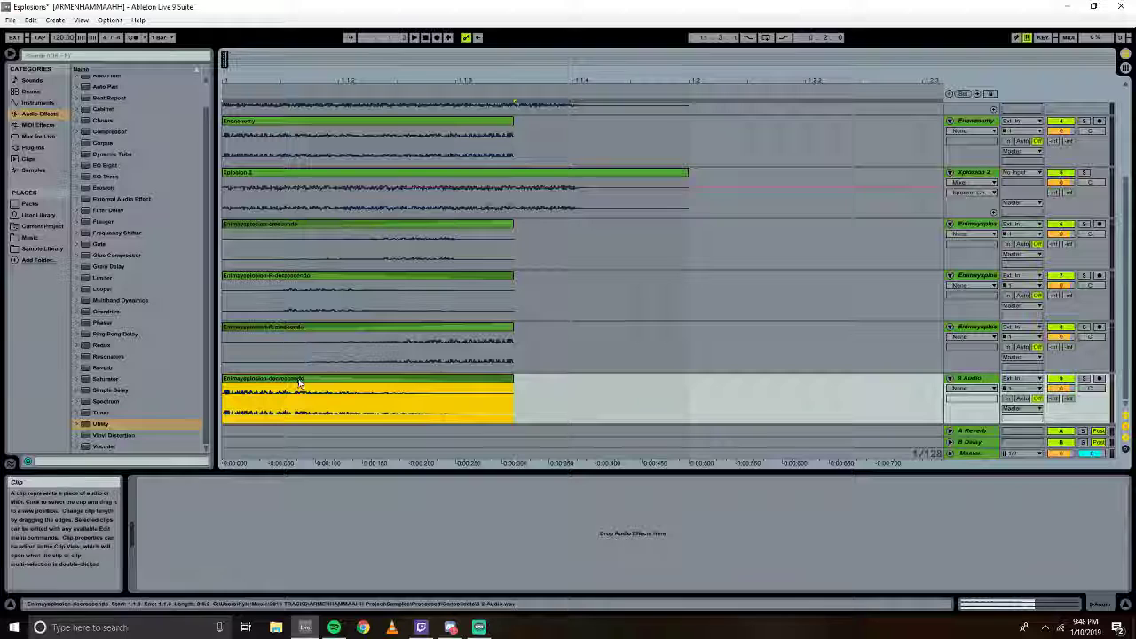
pyautogui.click(348, 382)
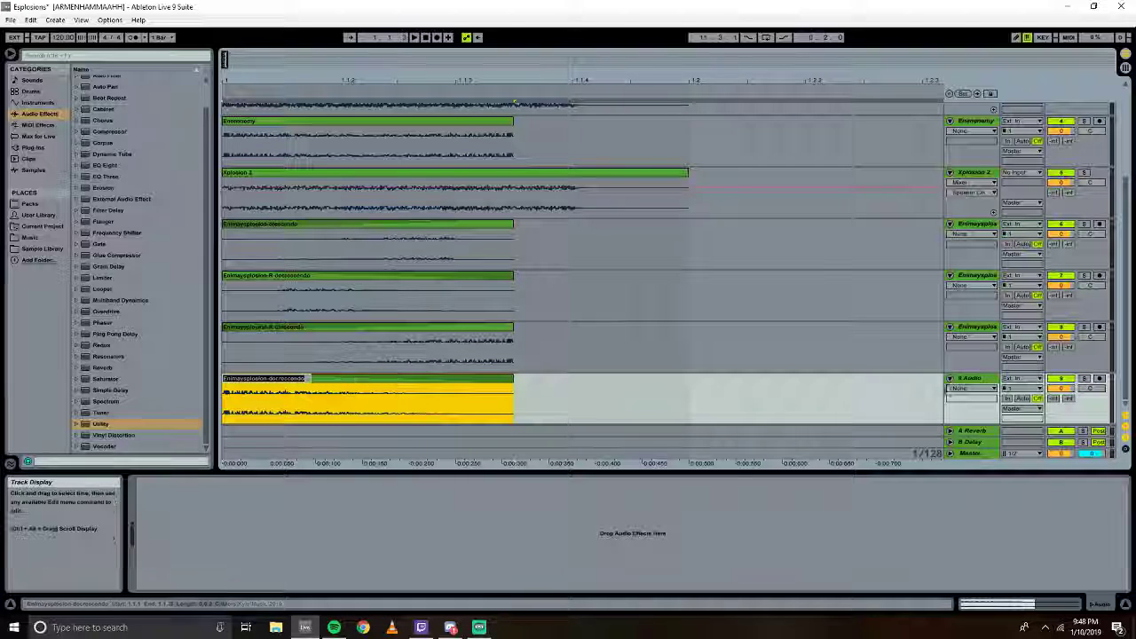
pyautogui.click(980, 380)
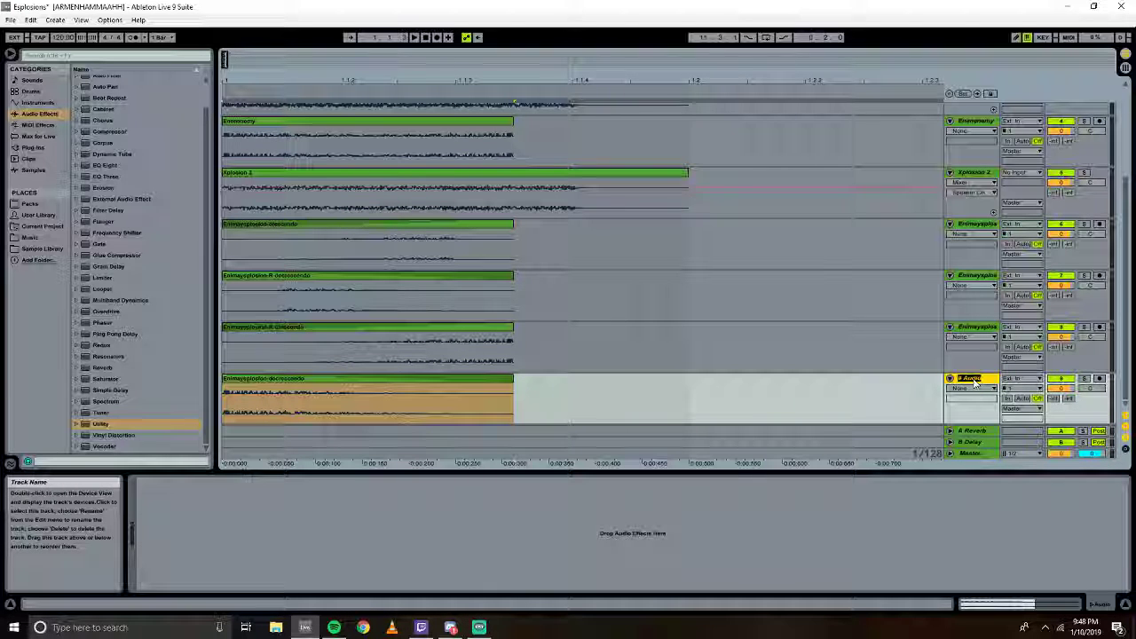
pyautogui.write('decrescendo')
pyautogui.press('Return')
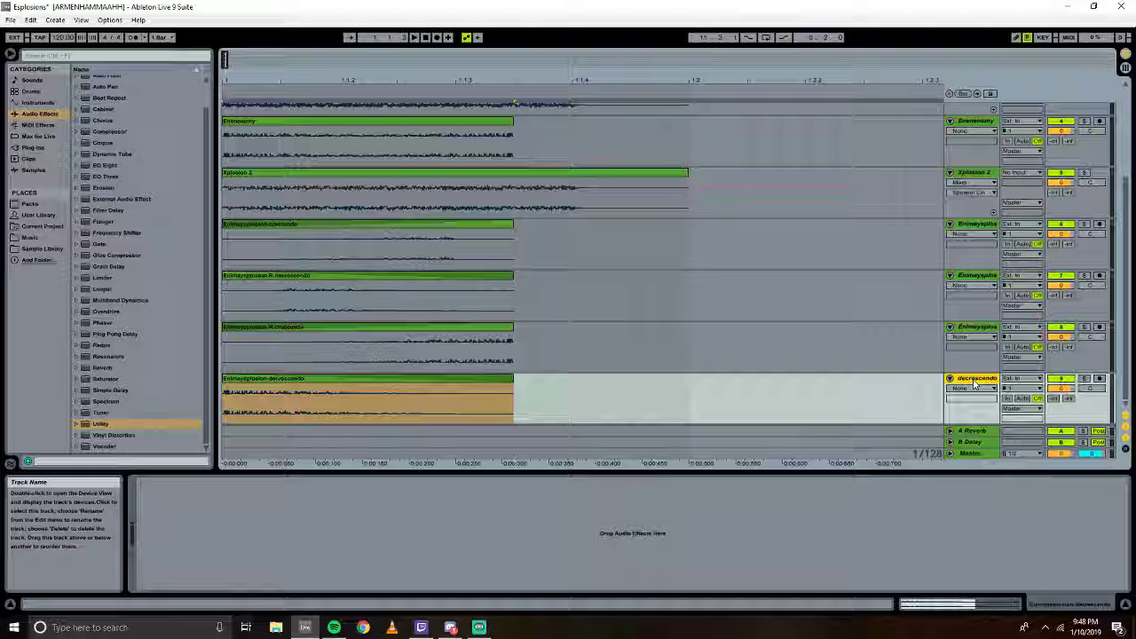
# Play back the explosion clips on all tracks together, then stop playback.
pyautogui.click(857, 401)
pyautogui.scroll(1, 852, 402)
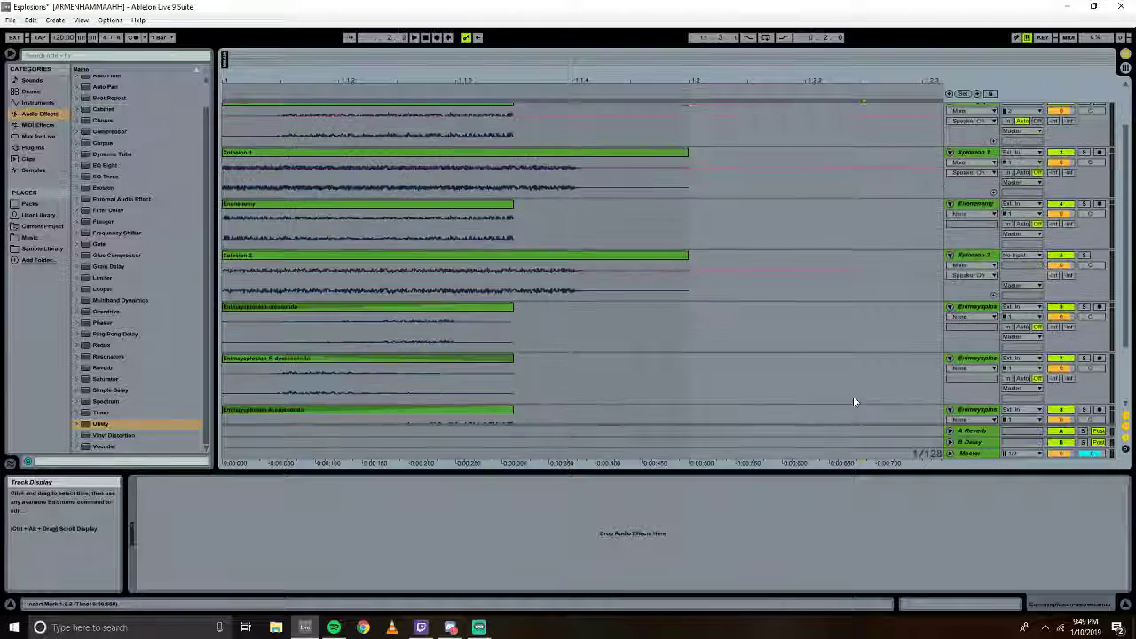
pyautogui.scroll(1, 853, 396)
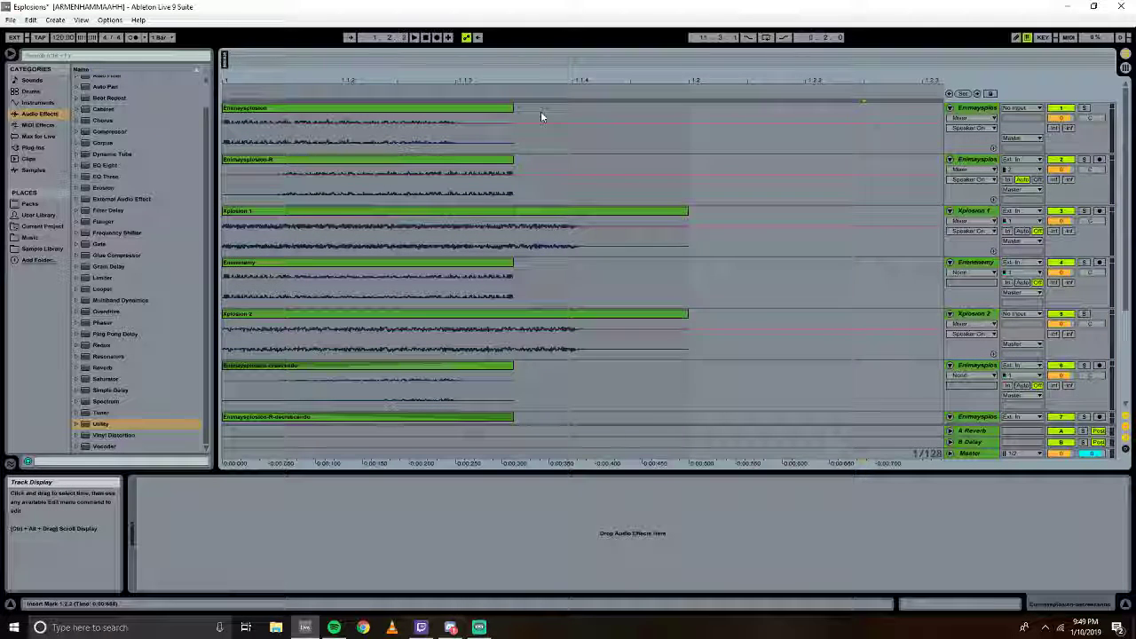
pyautogui.moveTo(557, 78); pyautogui.dragTo(355, 100)
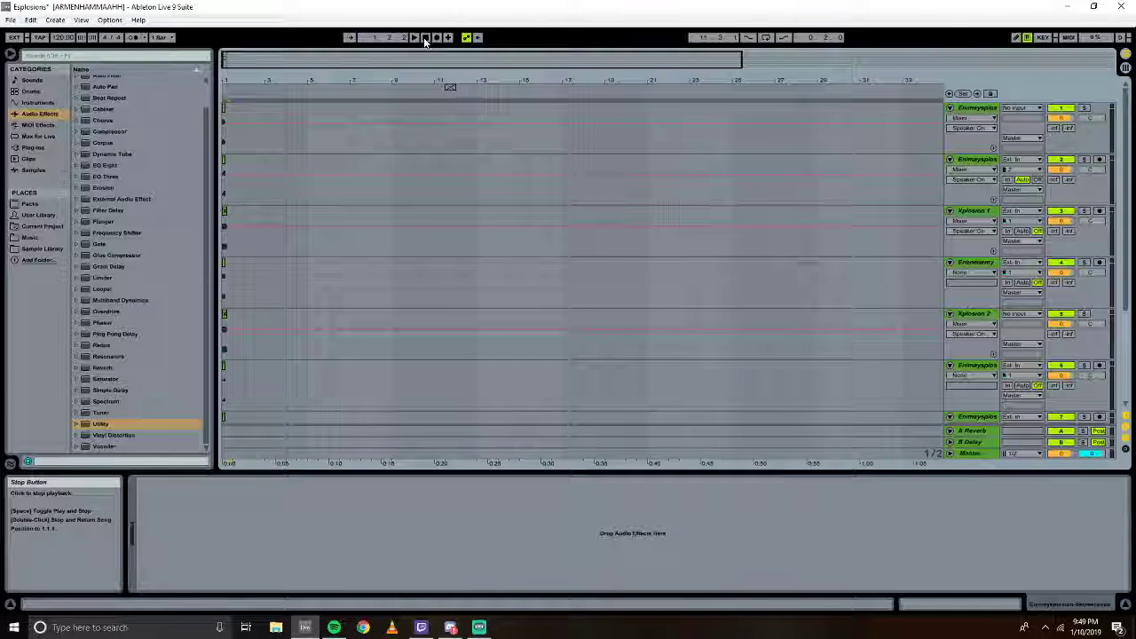
pyautogui.press('space')
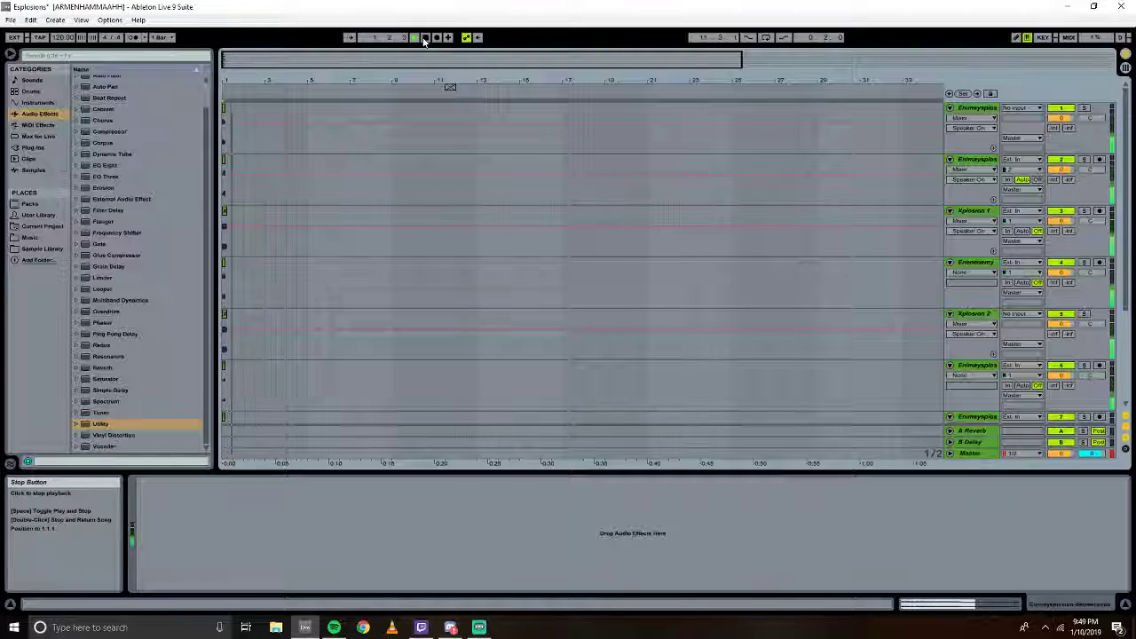
pyautogui.click(424, 40)
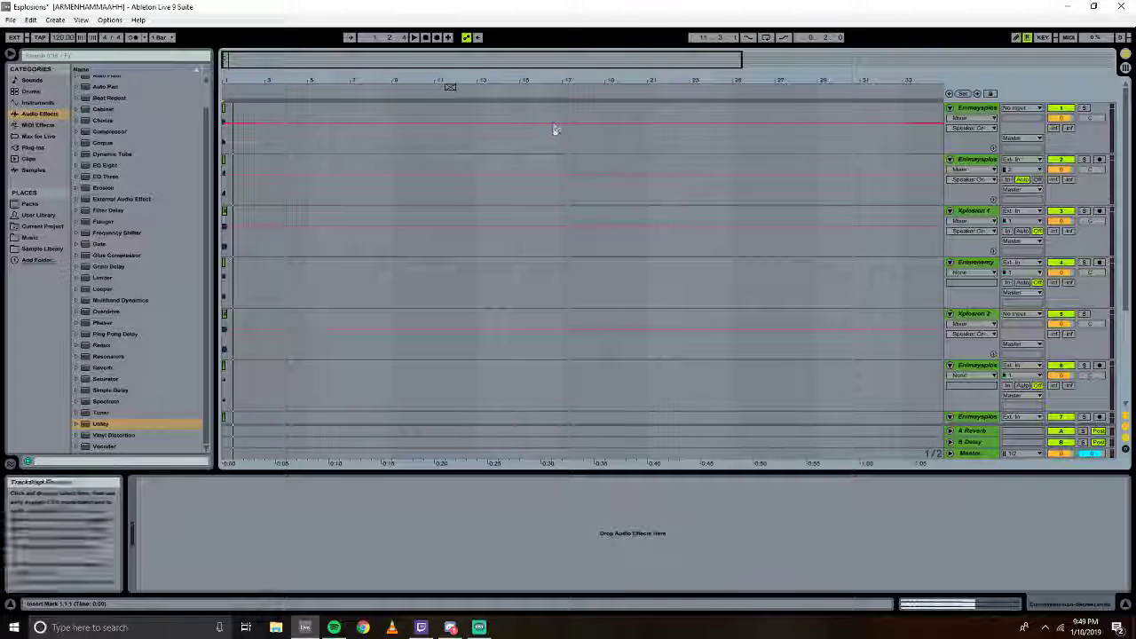
# Save the Live Set, then export all individual tracks as WAV files to the MIXDOWNS folder with the base name Esplosions.
pyautogui.click(10, 20)
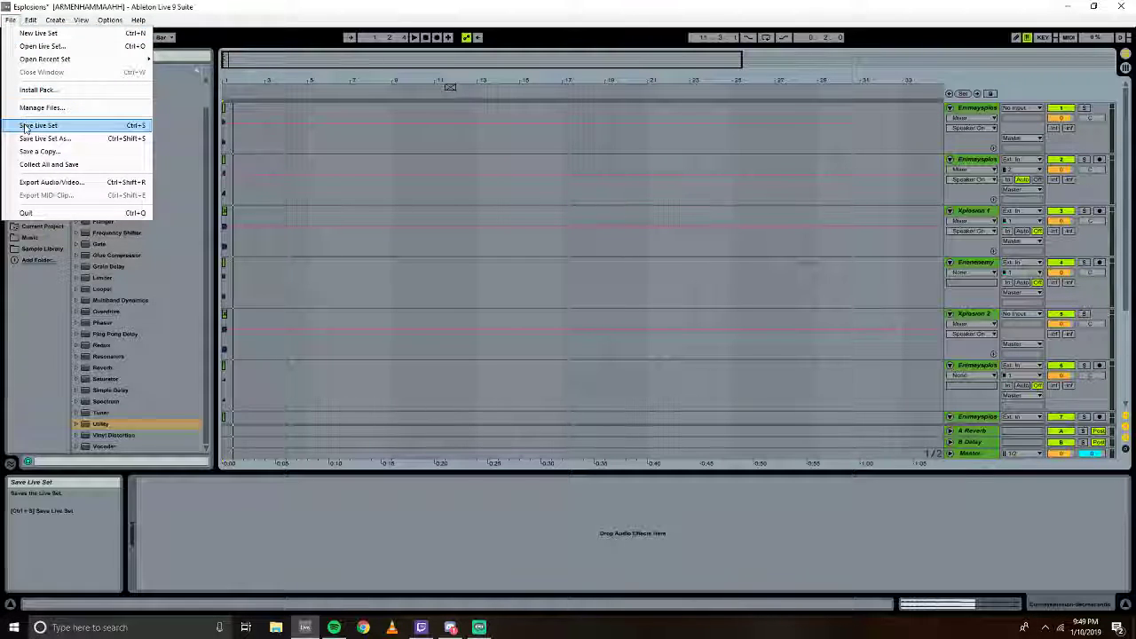
pyautogui.click(27, 126)
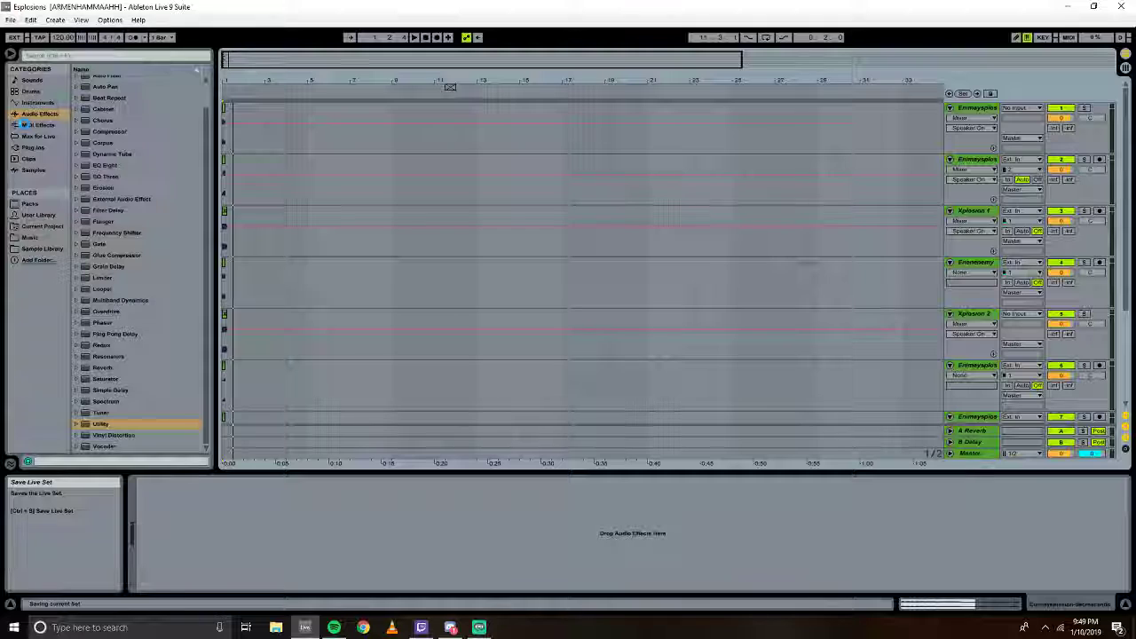
pyautogui.click(11, 20)
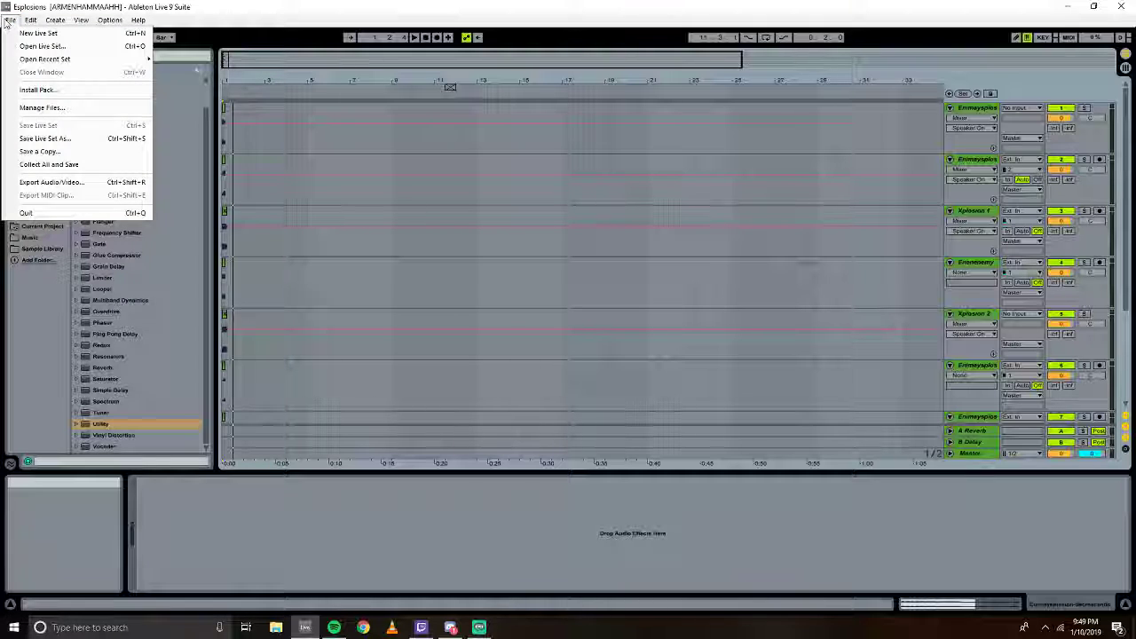
pyautogui.click(44, 182)
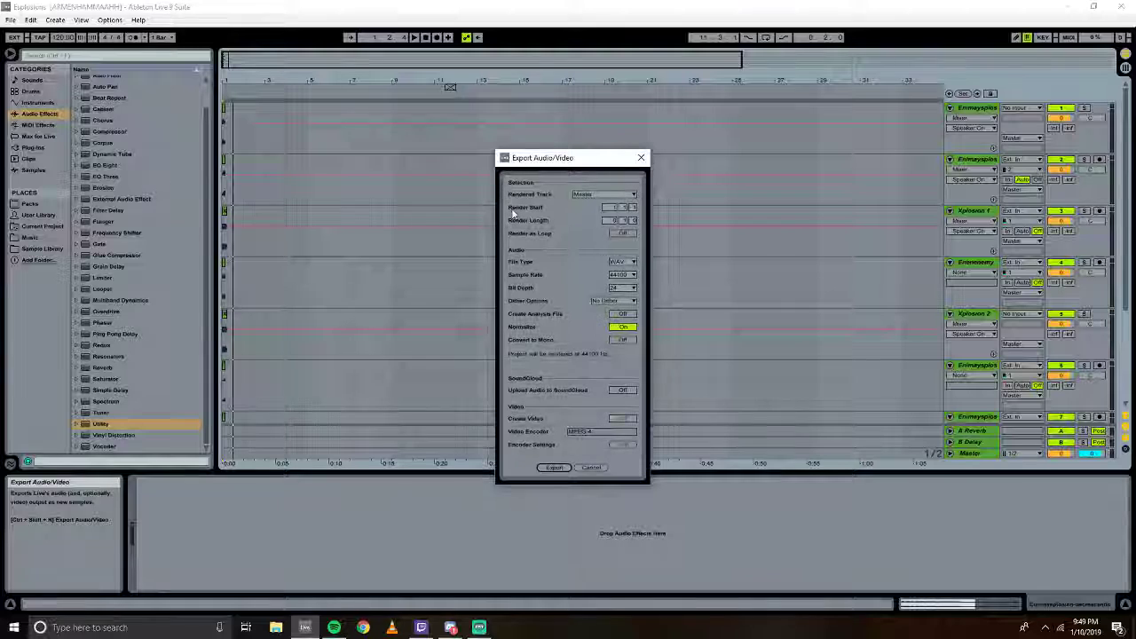
pyautogui.click(612, 194)
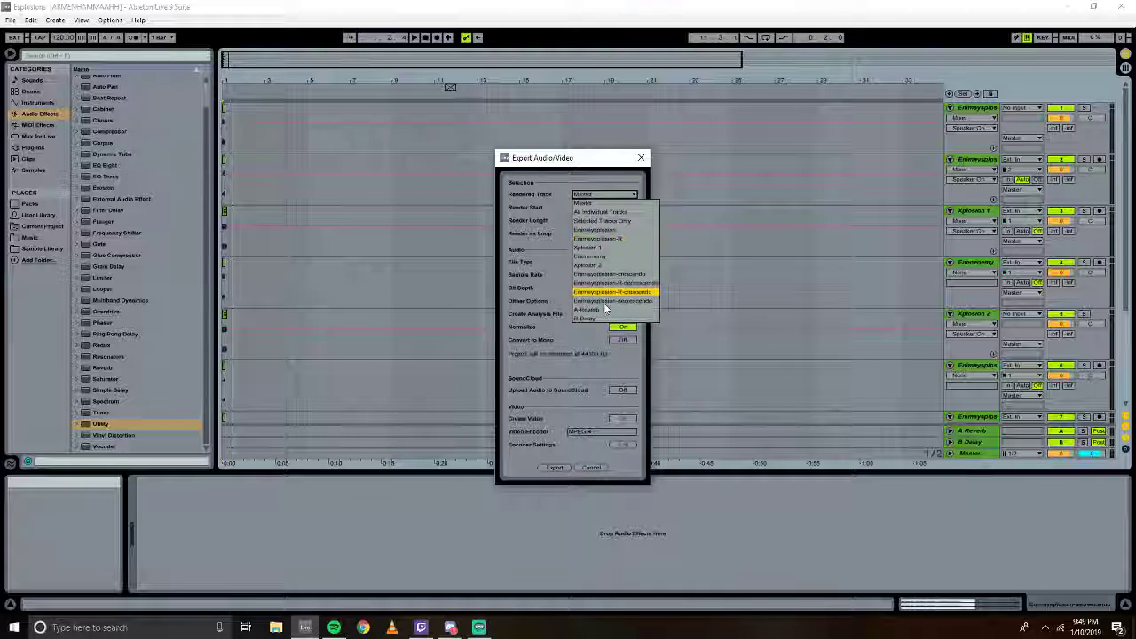
pyautogui.click(599, 211)
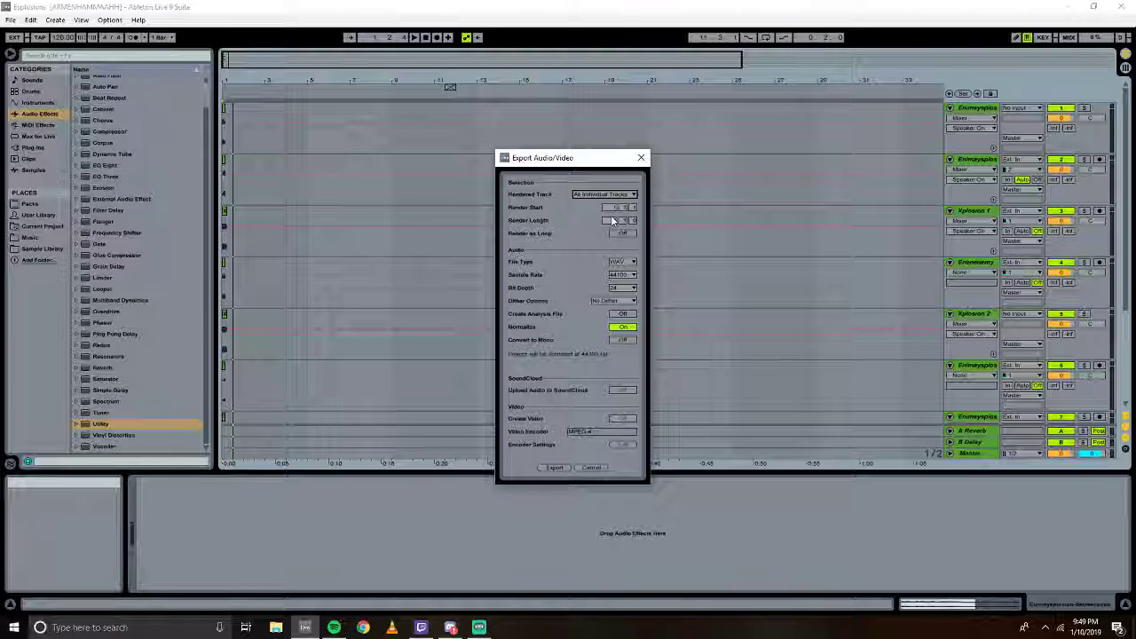
pyautogui.moveTo(611, 220)
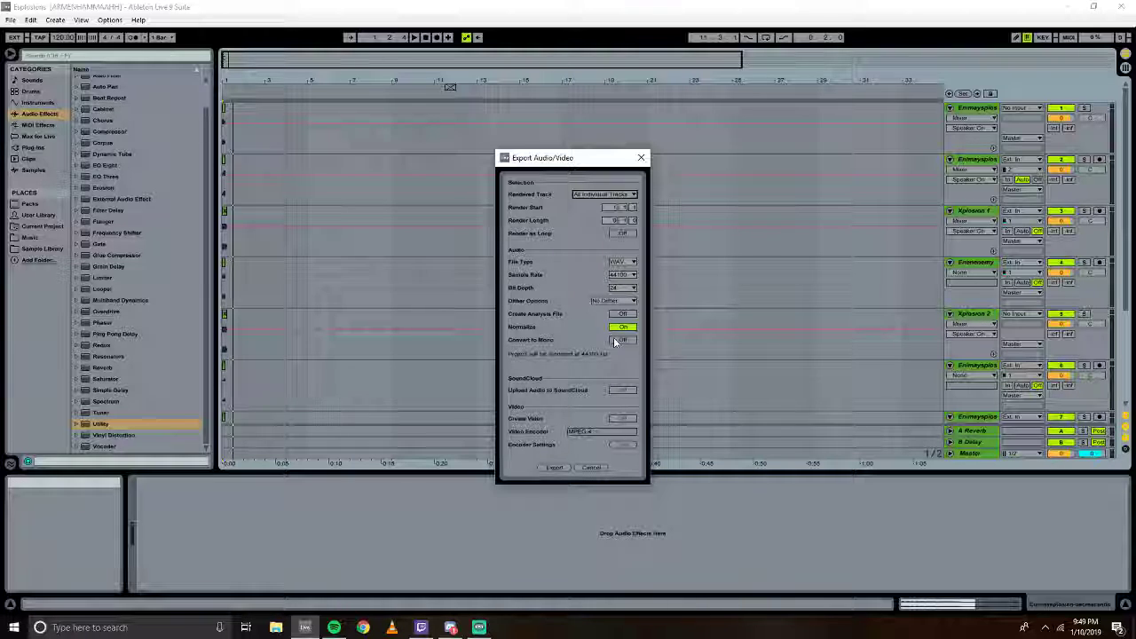
pyautogui.click(554, 468)
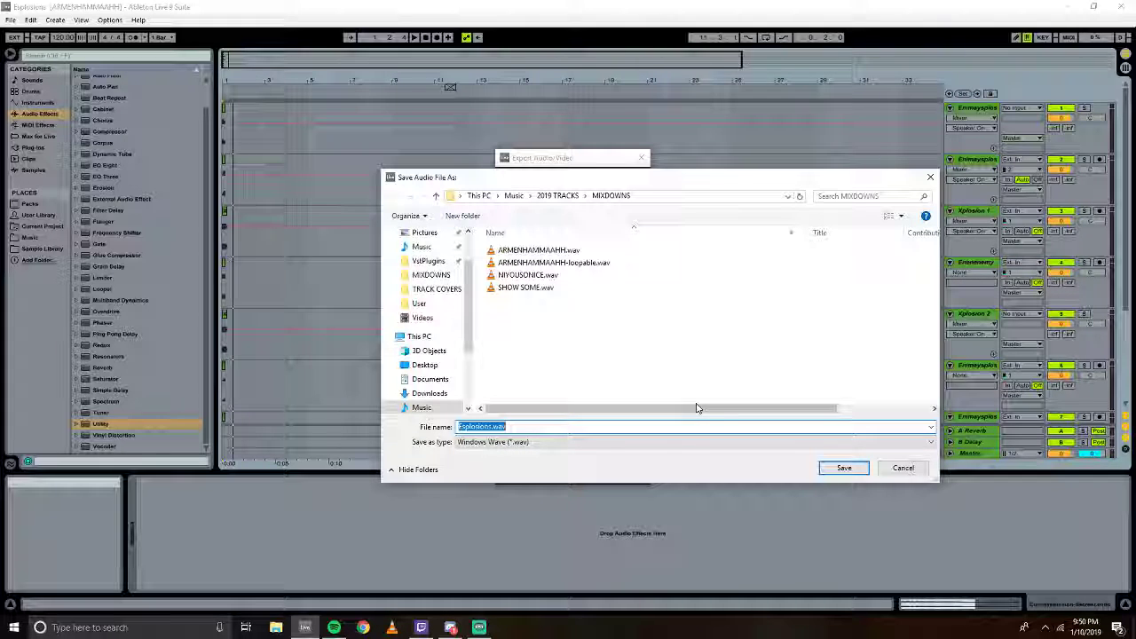
pyautogui.click(843, 468)
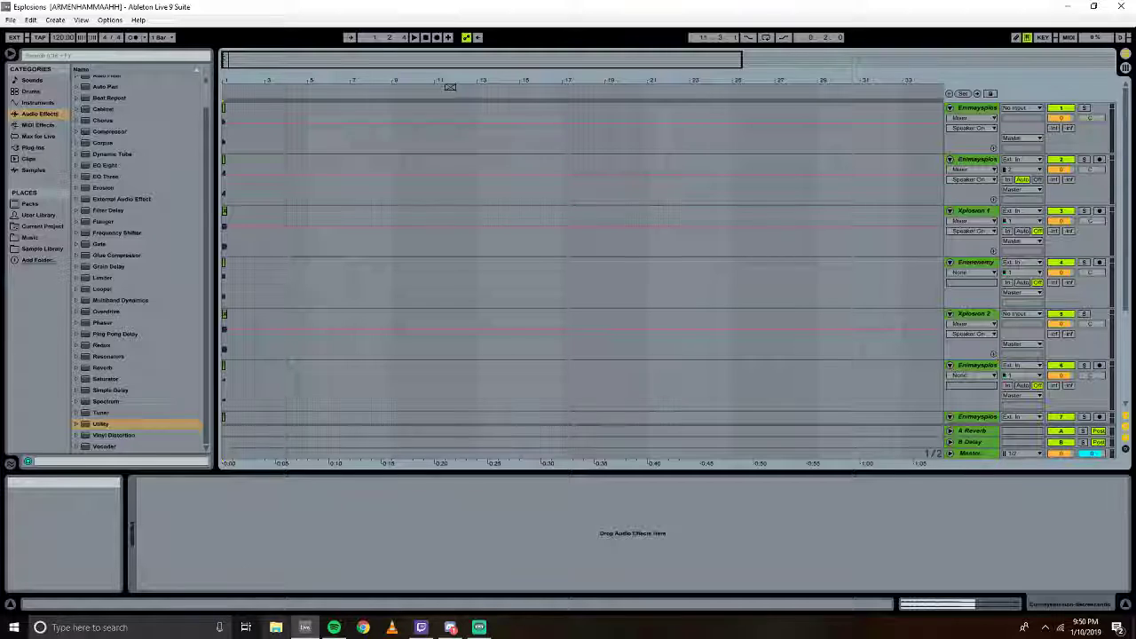
# Open the MIXDOWNS folder in File Explorer and delete the exported Esplosions A-Reverb.wav and Esplosions B-Delay.wav files.
pyautogui.press('super+e')
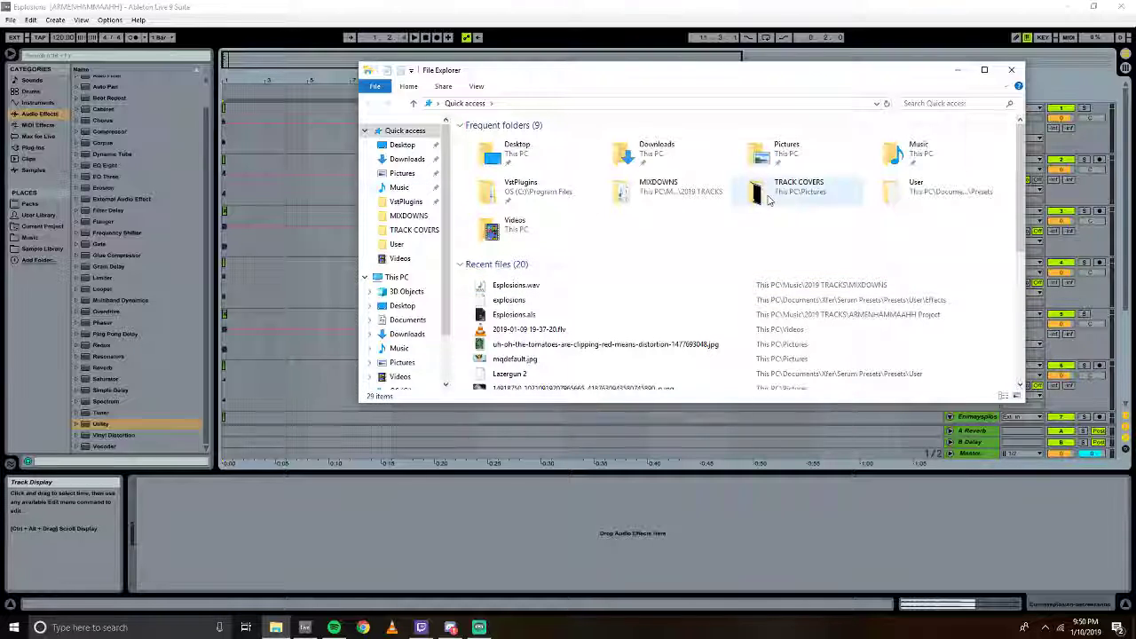
pyautogui.click(409, 216)
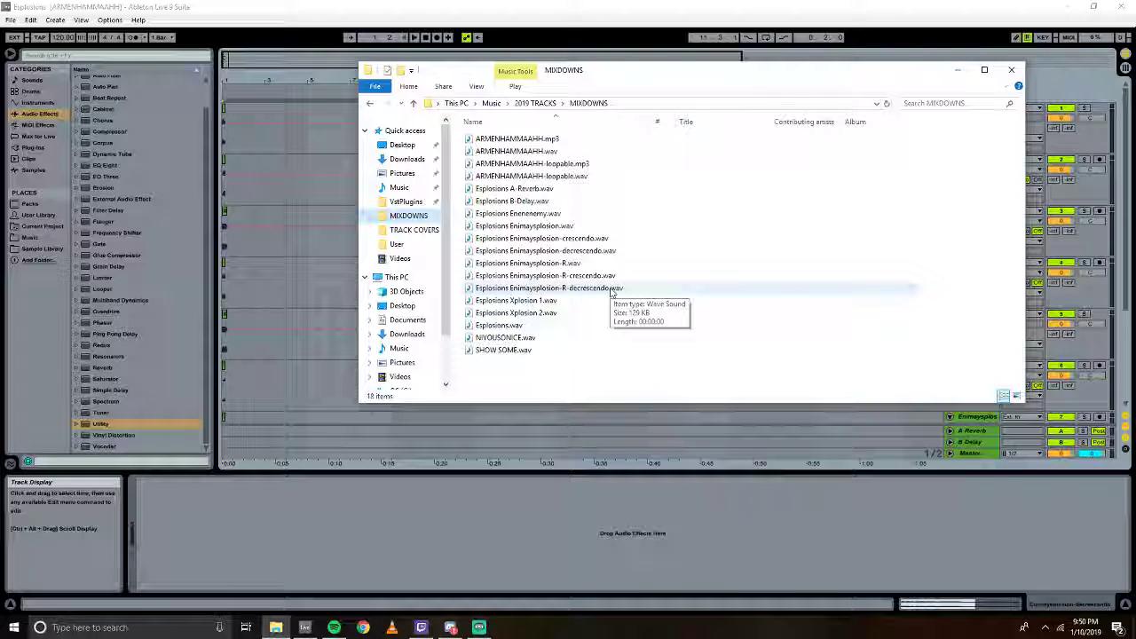
pyautogui.click(508, 190)
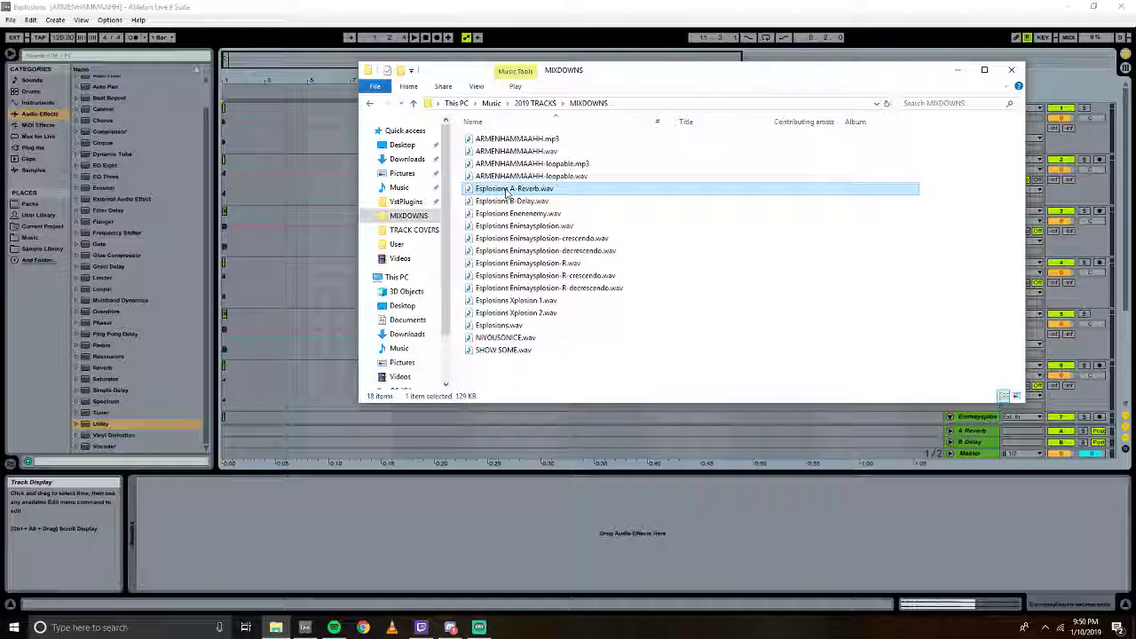
pyautogui.keyDown('shift'); pyautogui.click(522, 202); pyautogui.keyUp('shift')
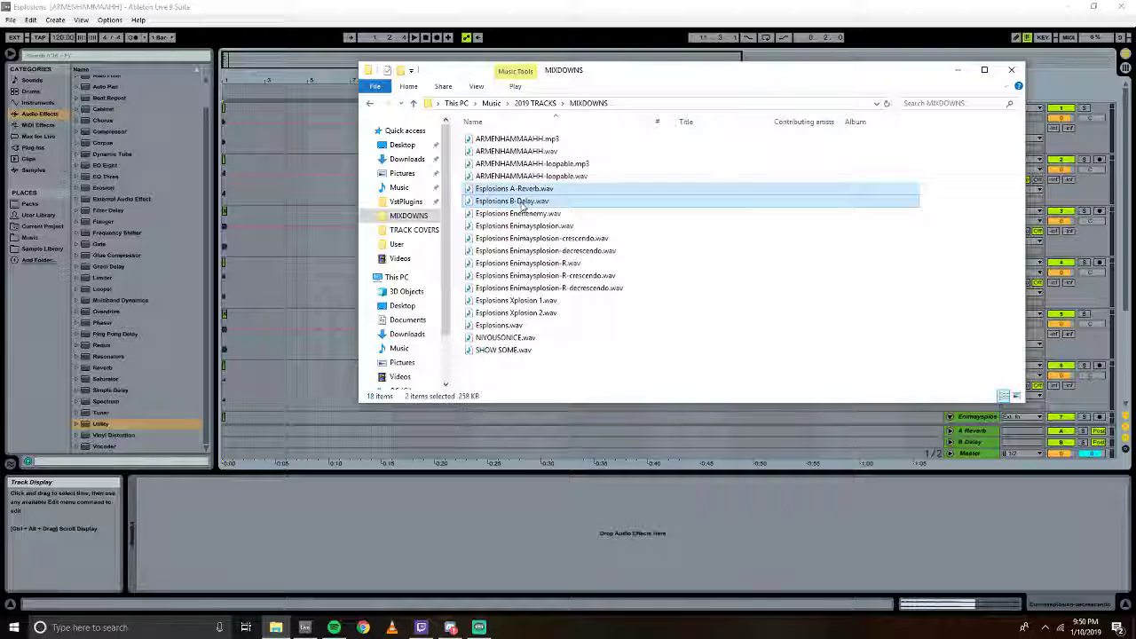
pyautogui.press('Delete')
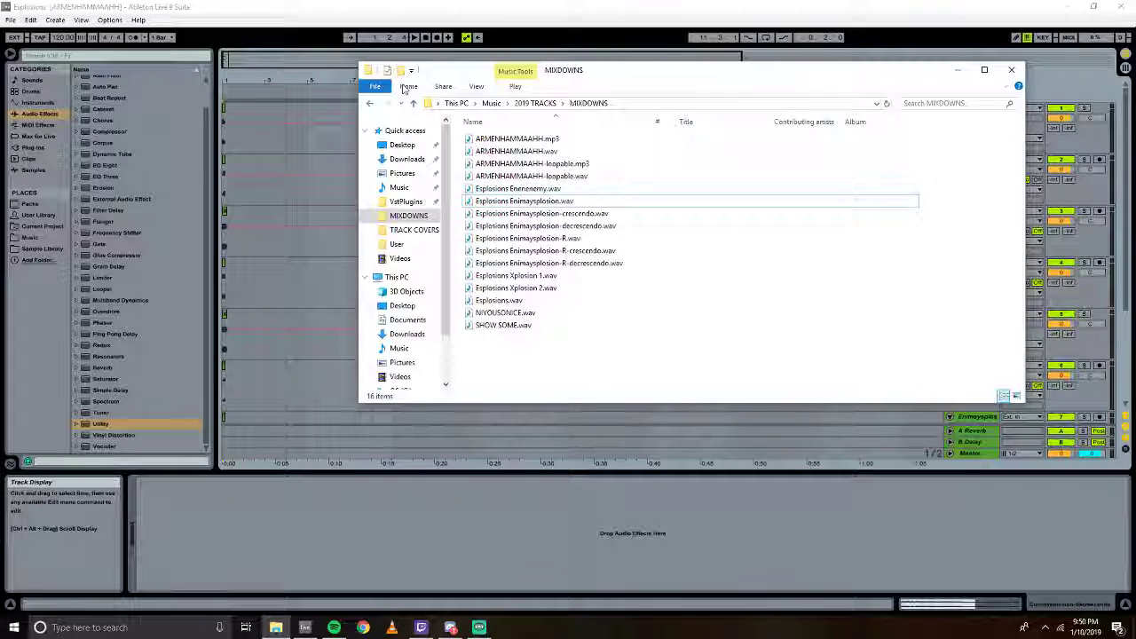
# Create a folder named Splosions in MIXDOWNS and move the exports from Esplosions Enenenemy.wav through Esplosions Xplosion 2.wav into it.
pyautogui.hotkey('ctrl', 'shift', 'n')
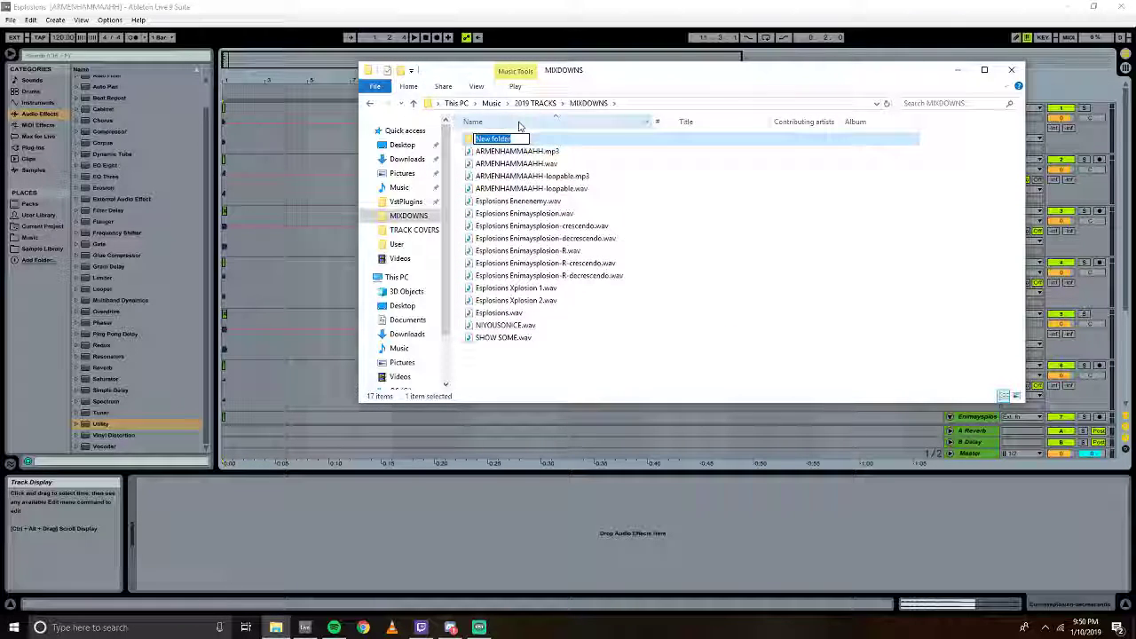
pyautogui.write('Splos')
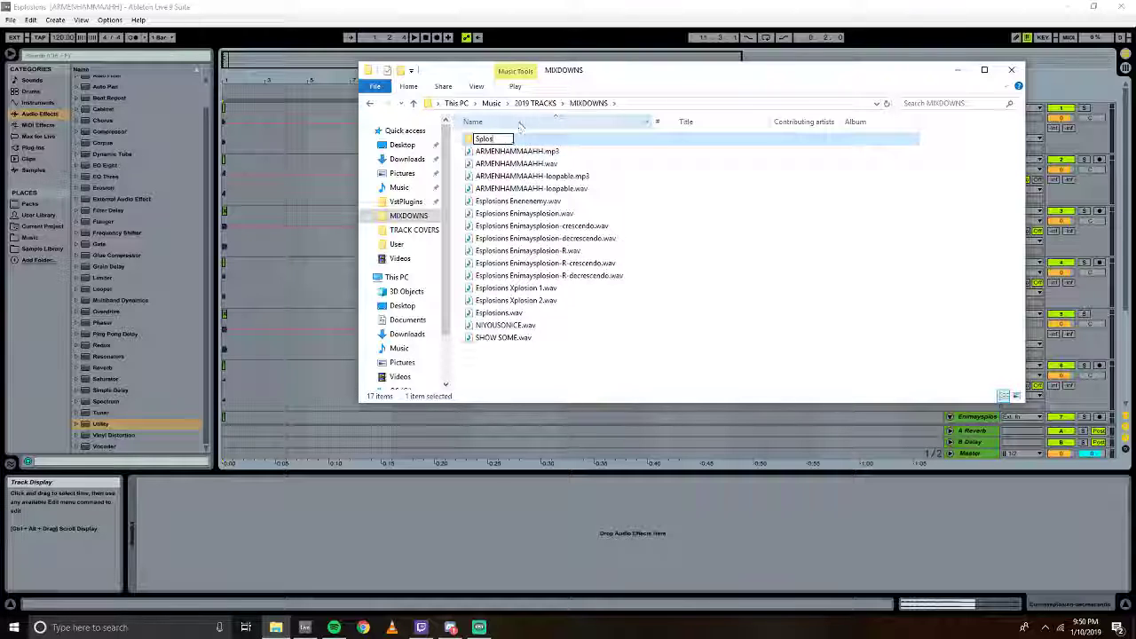
pyautogui.write('ions')
pyautogui.press('Return')
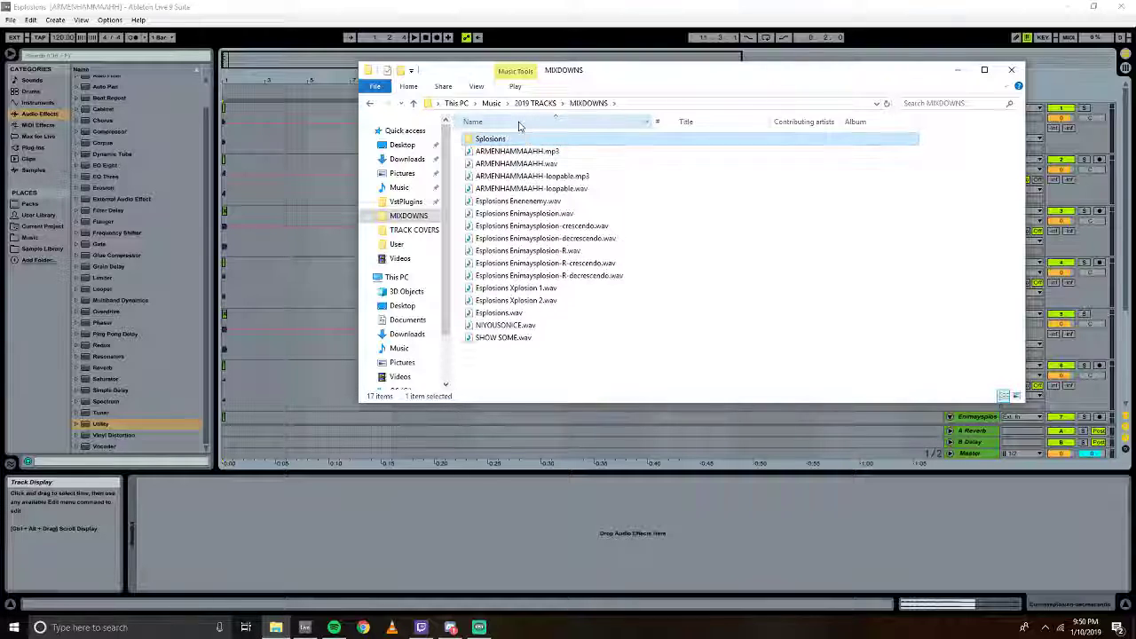
pyautogui.click(519, 200)
pyautogui.keyDown('shift'); pyautogui.click(518, 301); pyautogui.keyUp('shift')
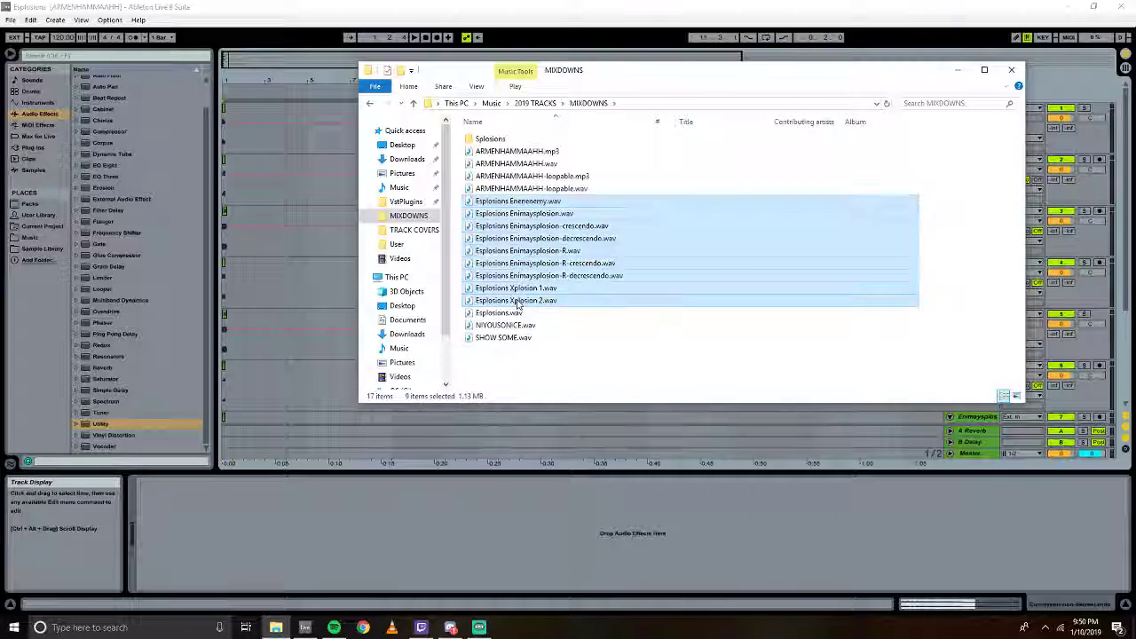
pyautogui.moveTo(516, 302); pyautogui.dragTo(491, 139)
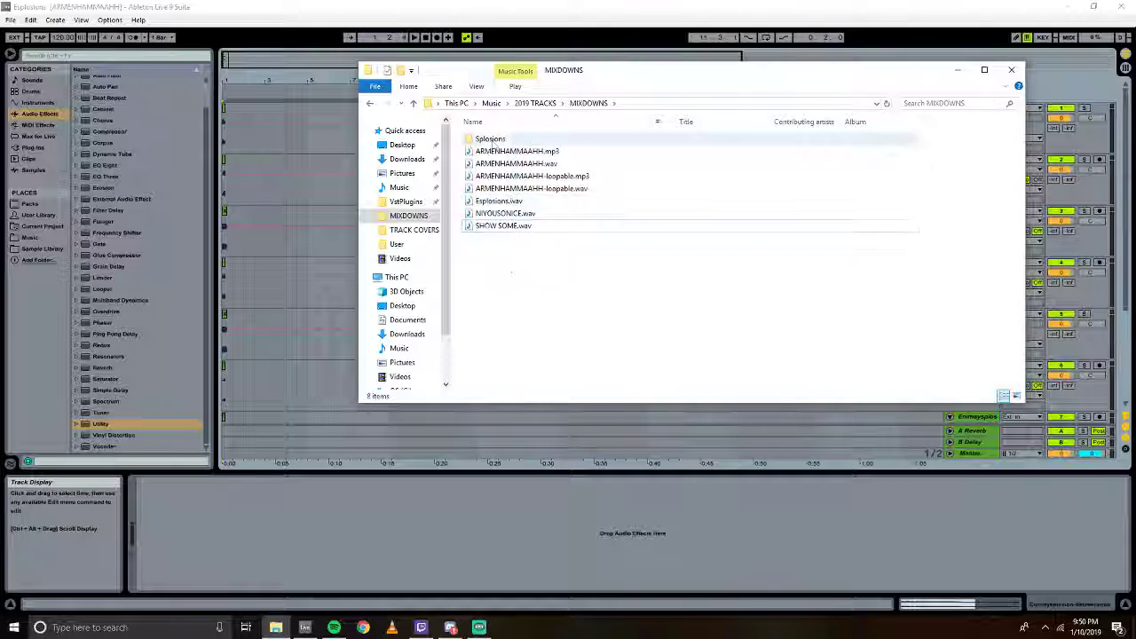
# Delete the remaining Esplosions.wav from the MIXDOWNS folder and close File Explorer.
pyautogui.click(502, 202)
pyautogui.rightClick(505, 203)
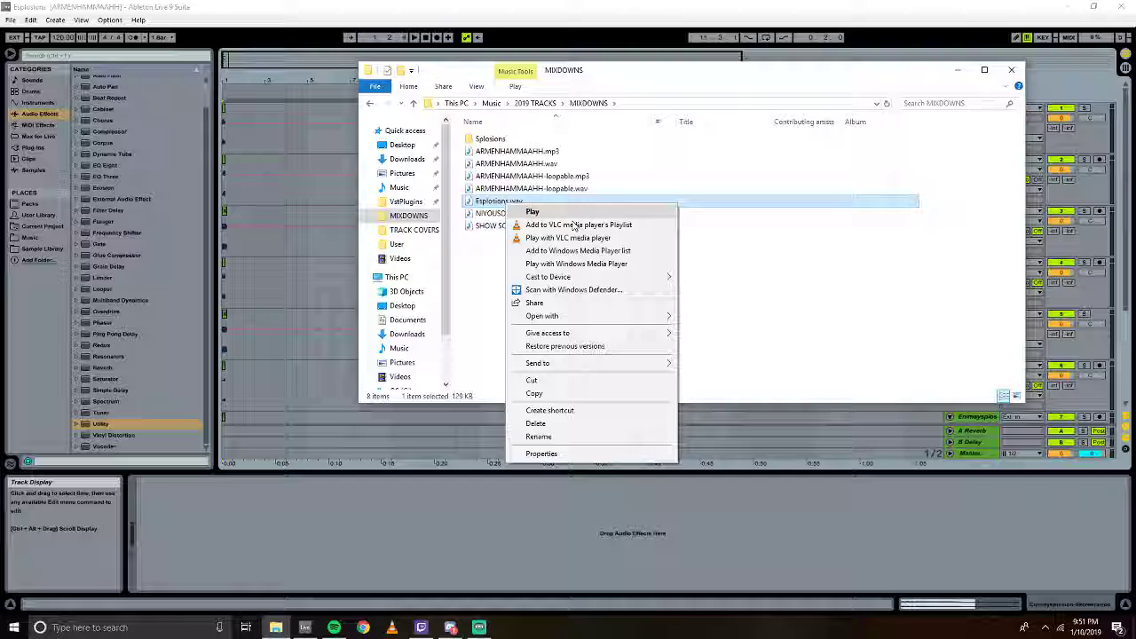
pyautogui.click(541, 424)
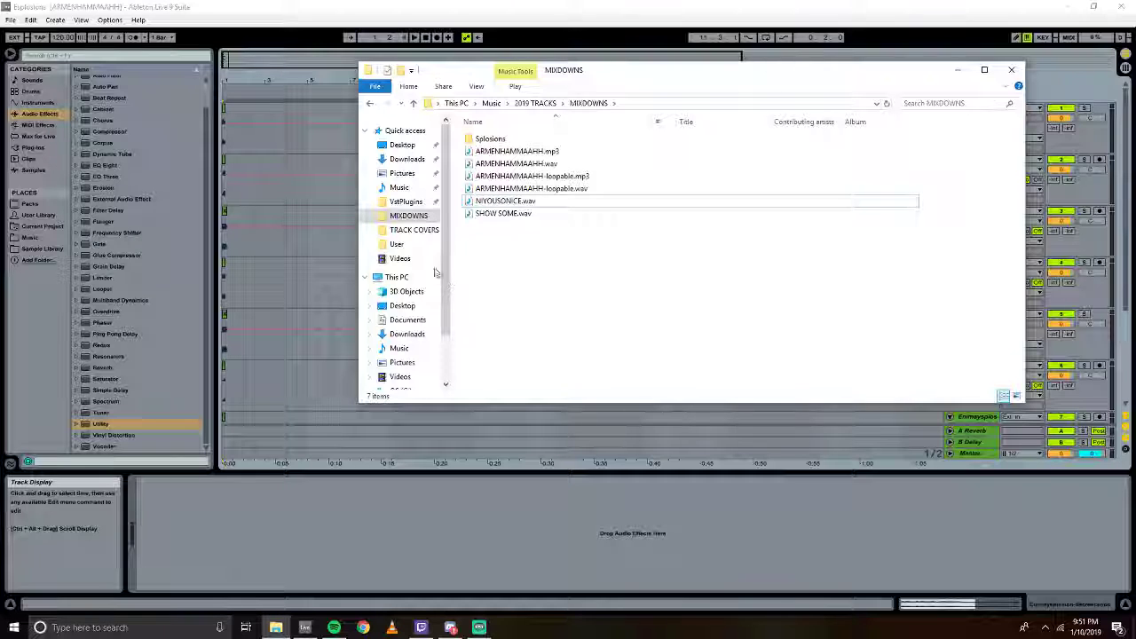
pyautogui.scroll(-3, 448, 217)
pyautogui.scroll(3, 453, 205)
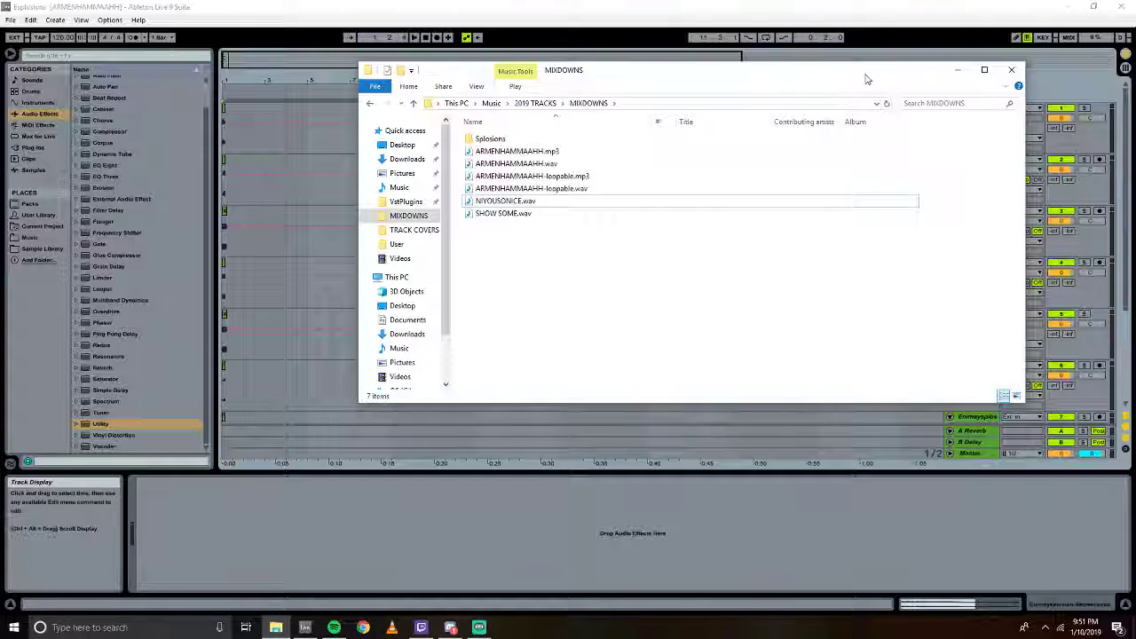
pyautogui.click(1013, 69)
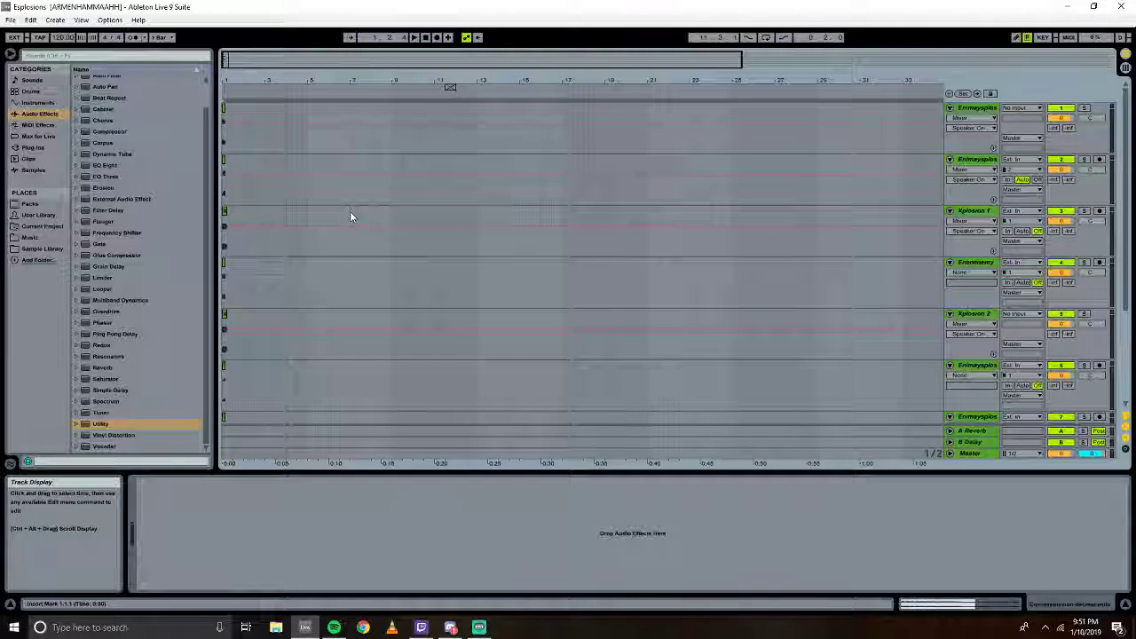
# Create a new Live Set and select the Vintage group in the browser's Sounds category.
pyautogui.click(12, 21)
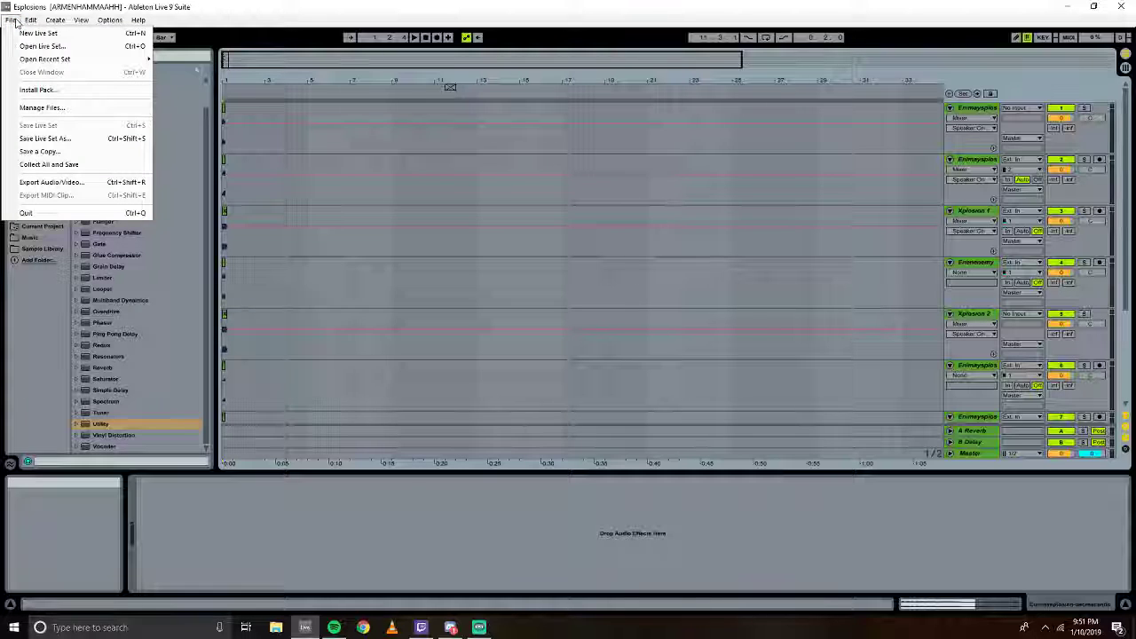
pyautogui.click(23, 35)
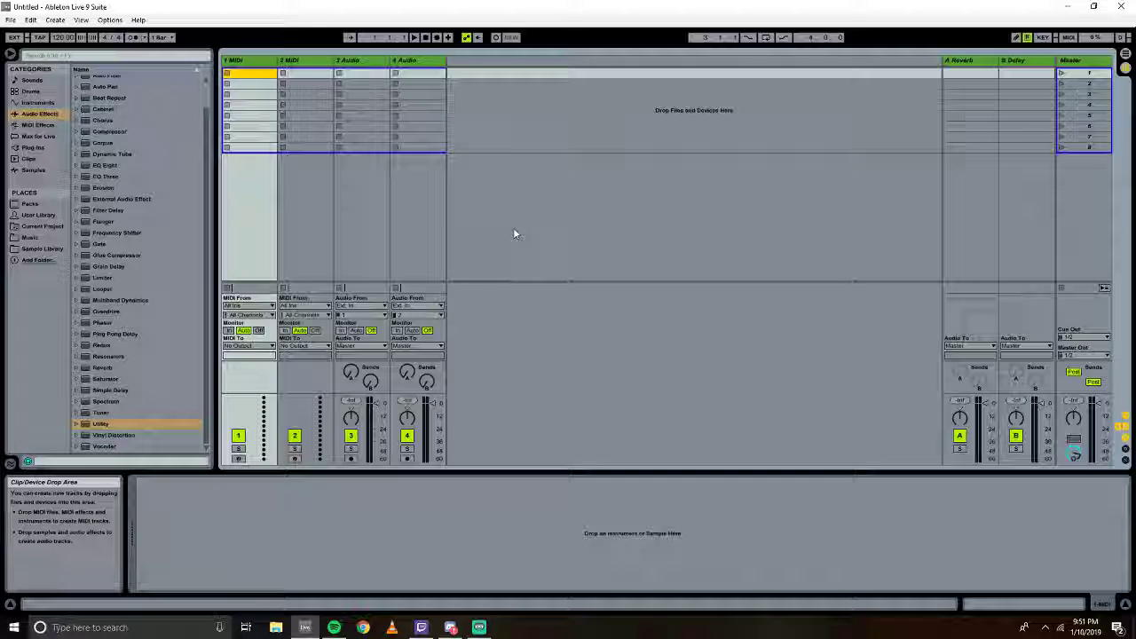
pyautogui.click(29, 80)
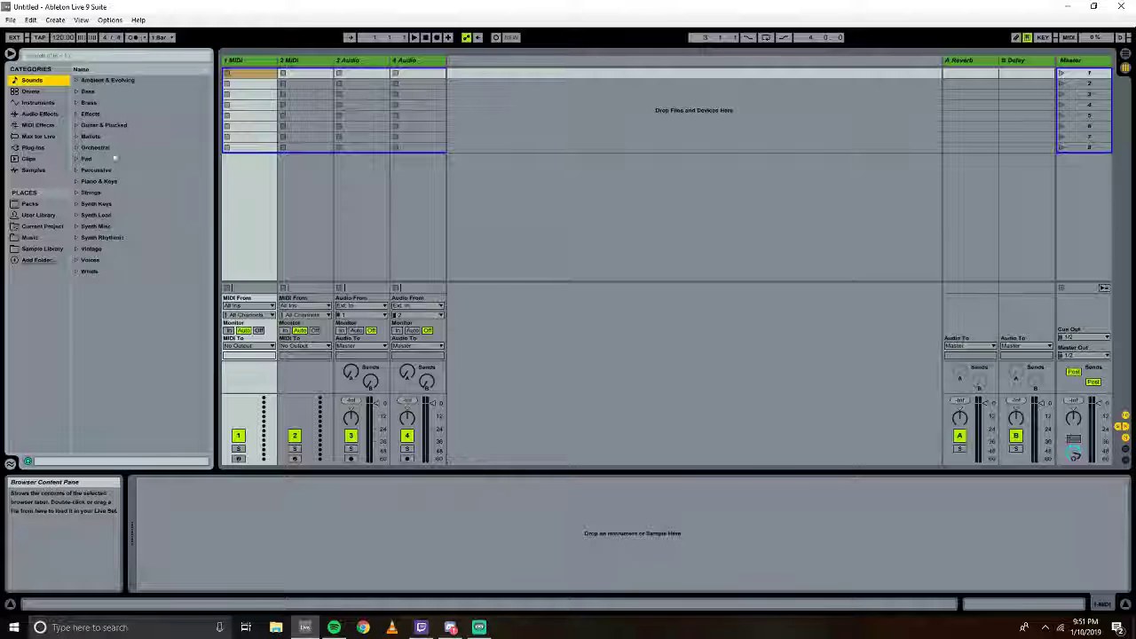
pyautogui.click(90, 253)
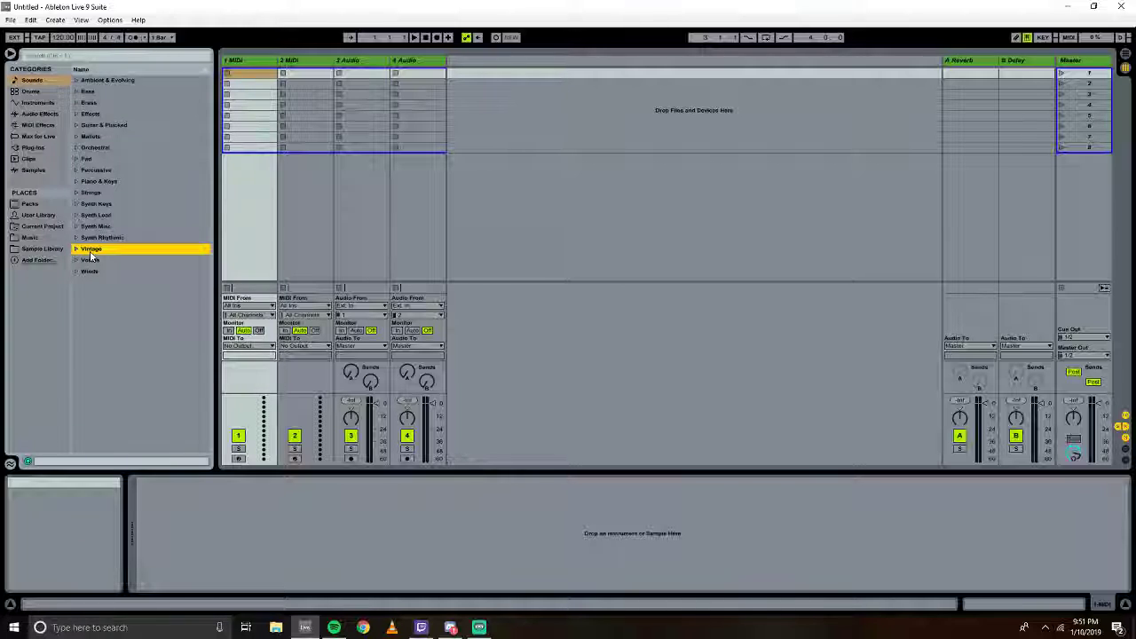
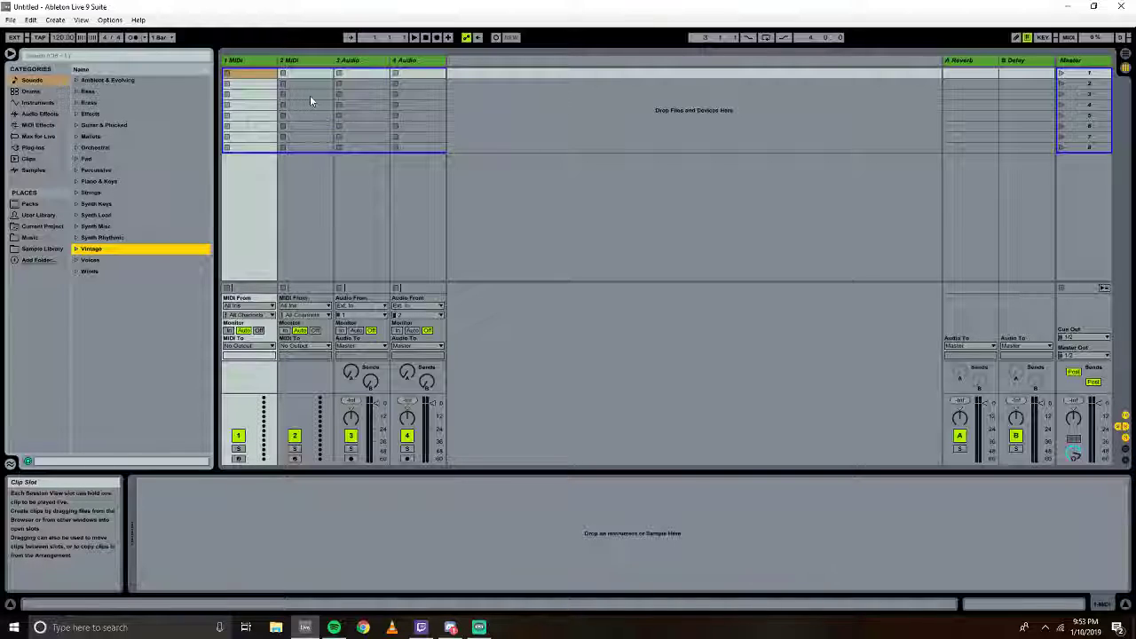
# Save the new Live Set in the 2019 TRACKS folder under the name The one ten.
pyautogui.click(9, 20)
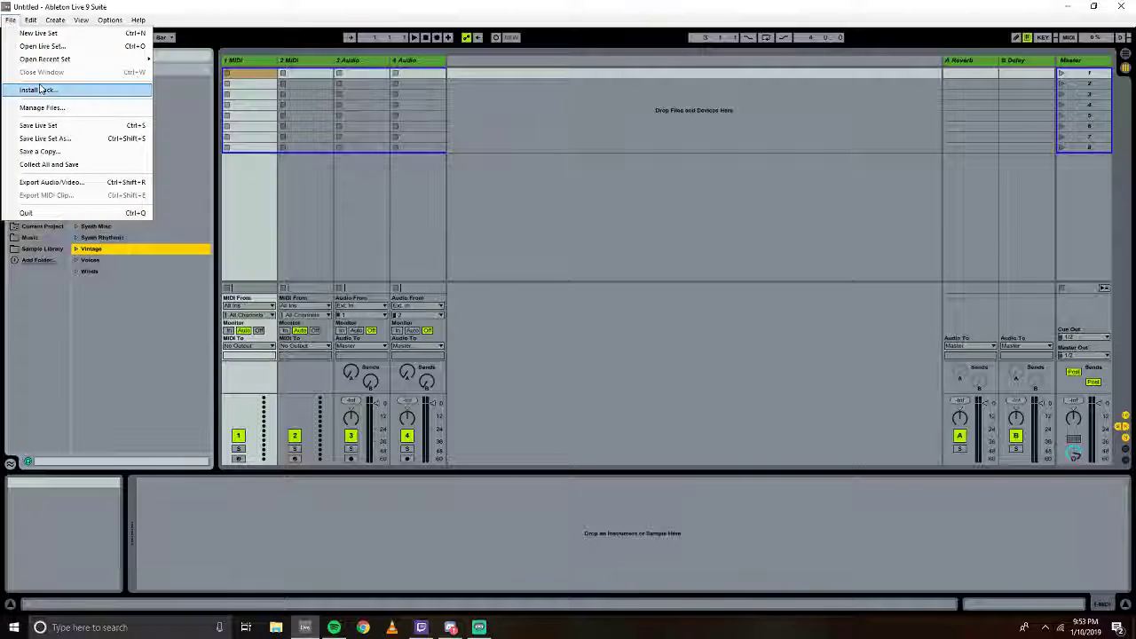
pyautogui.click(40, 137)
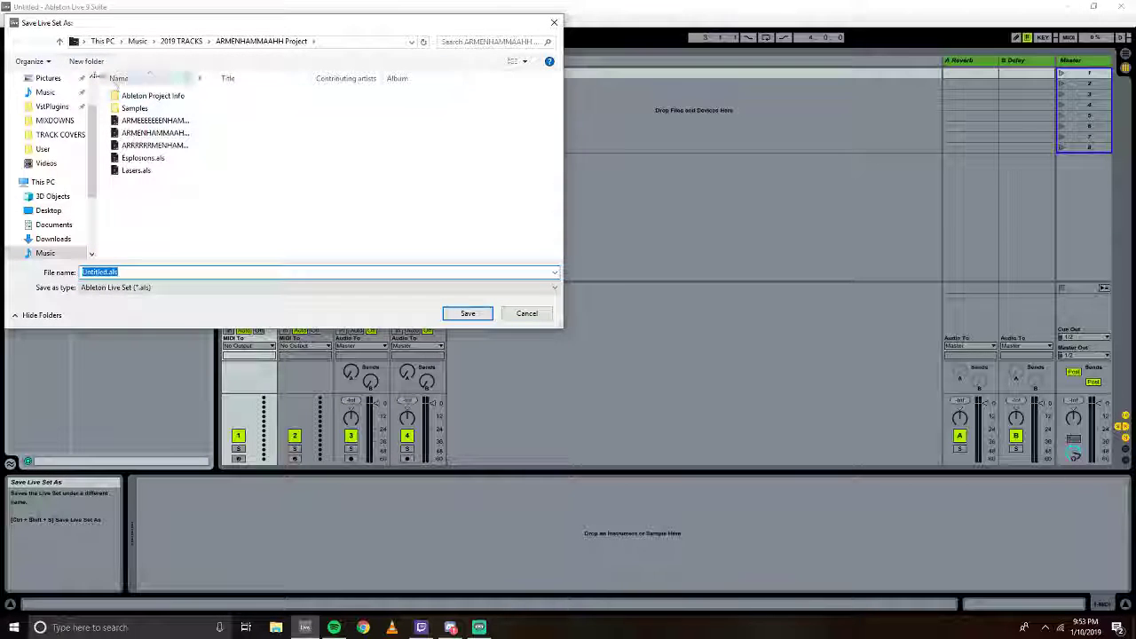
pyautogui.click(187, 42)
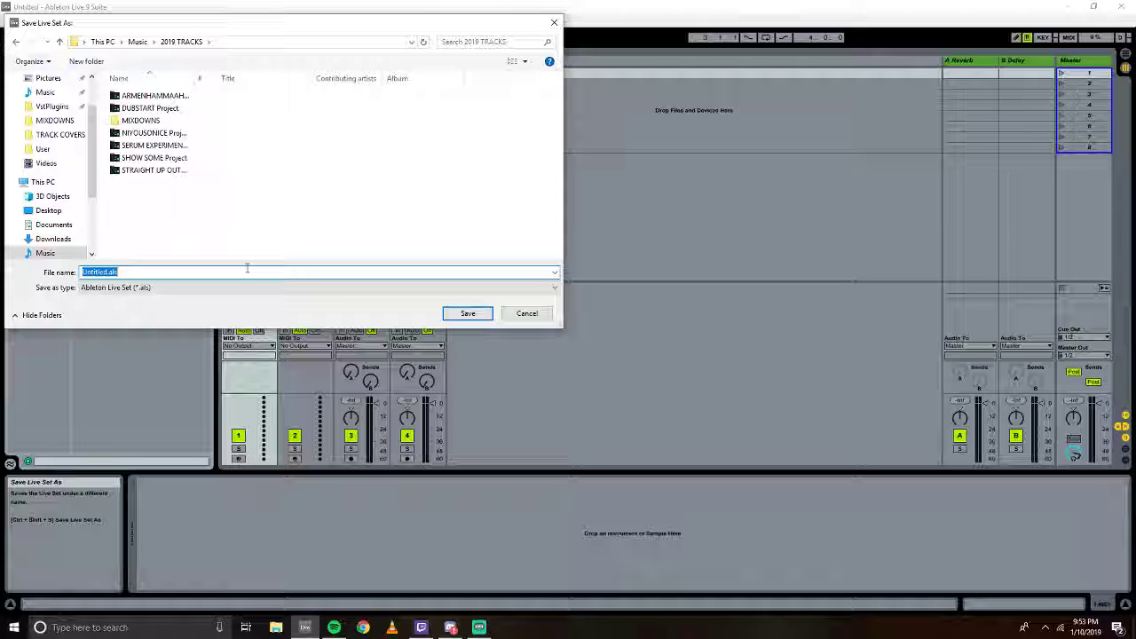
pyautogui.write('The')
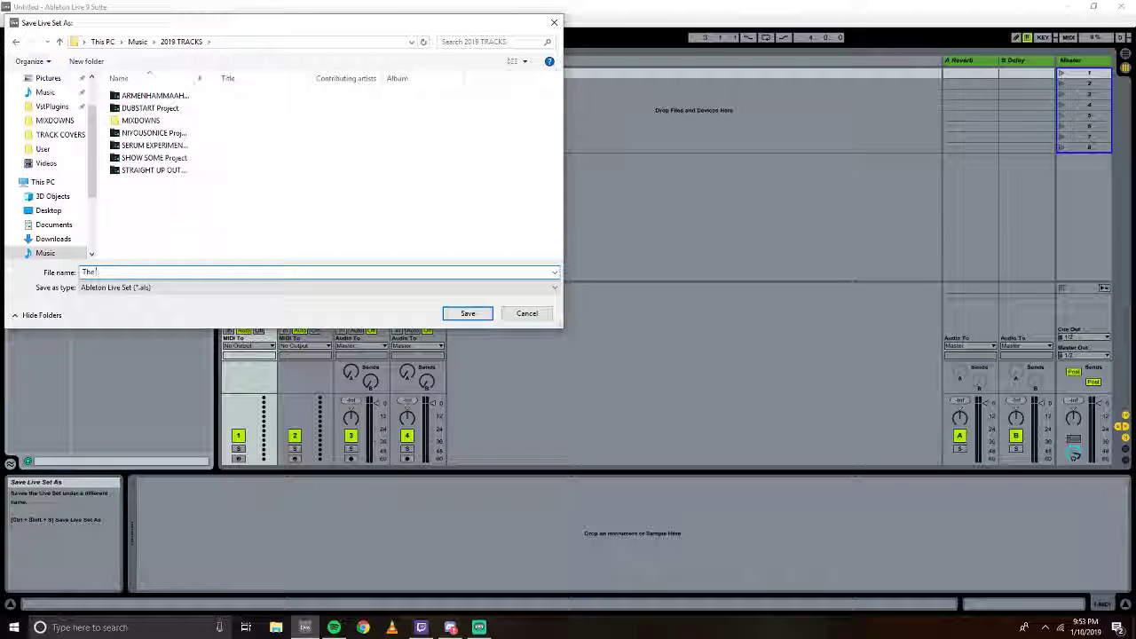
pyautogui.write(' one ten')
pyautogui.click(477, 315)
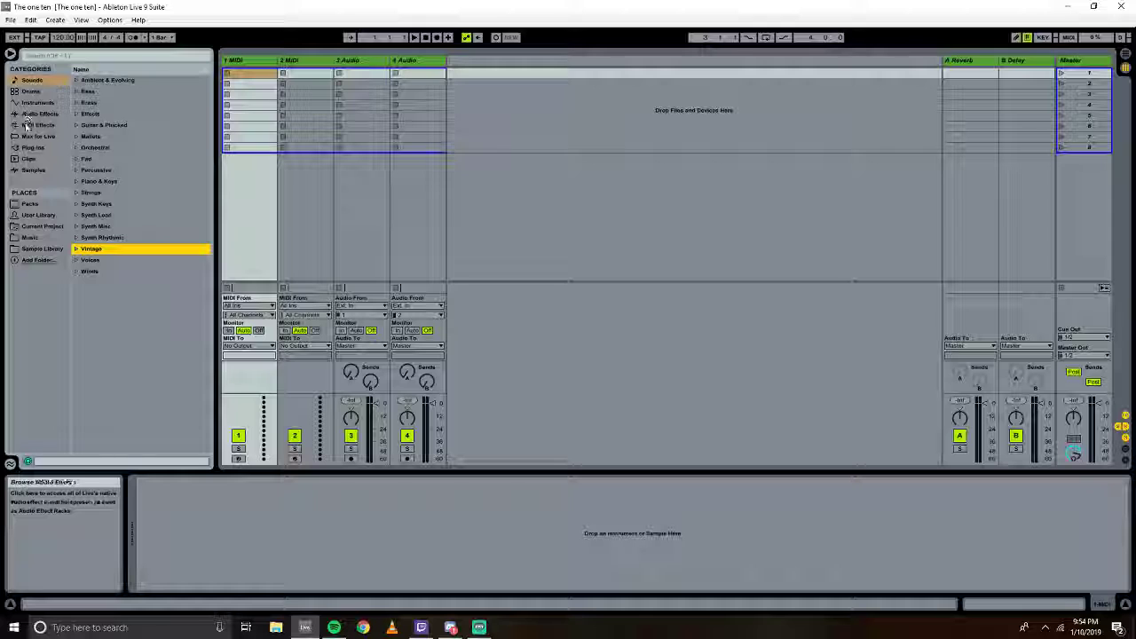
# Load Reaktor 6 from the Native Instruments synth plug-ins onto the first MIDI track and move its window clear of the browser.
pyautogui.click(34, 148)
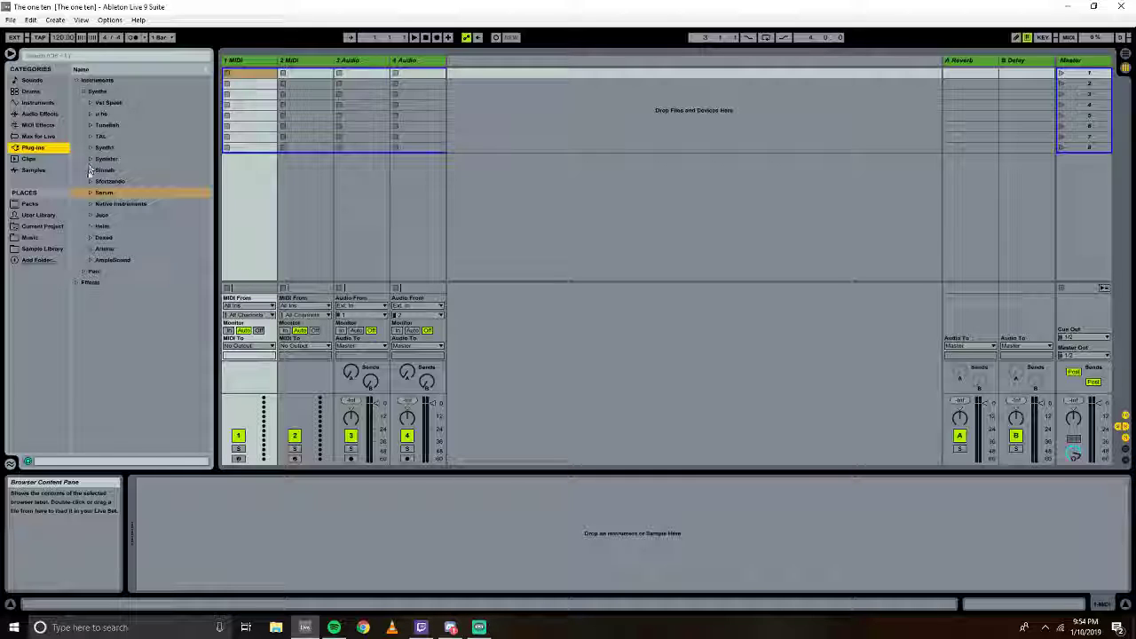
pyautogui.click(90, 203)
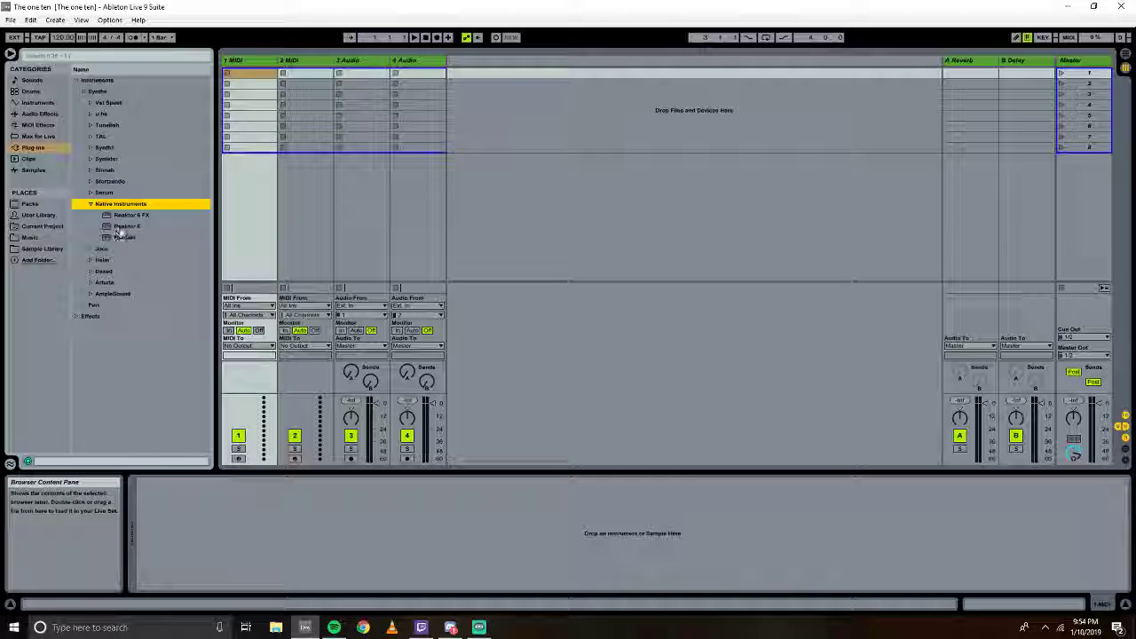
pyautogui.click(120, 228)
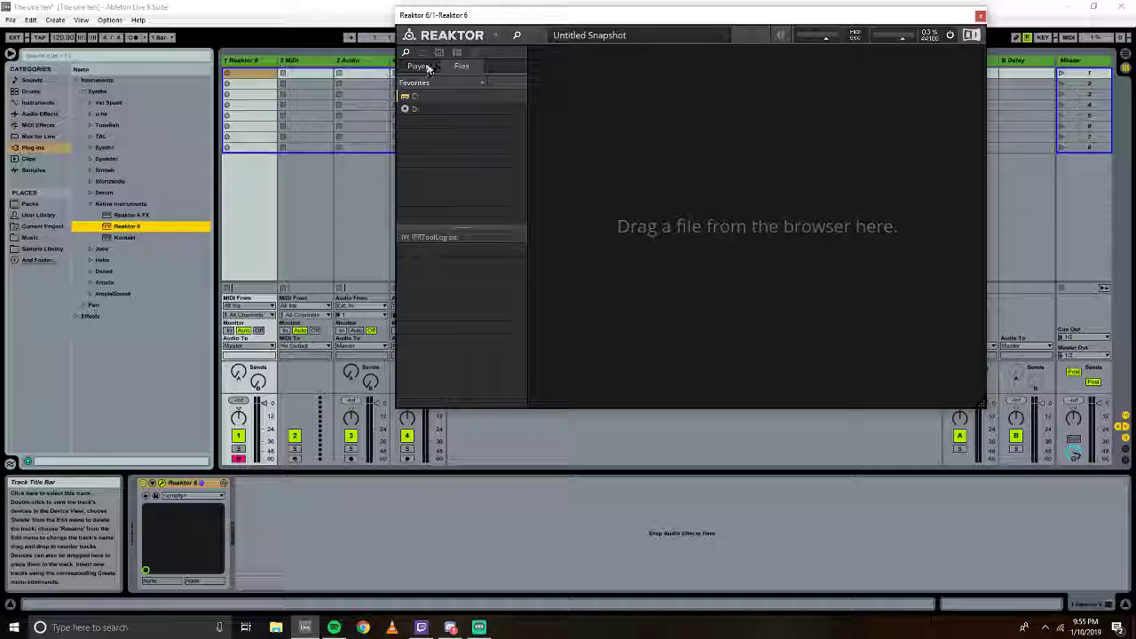
pyautogui.moveTo(545, 18); pyautogui.dragTo(397, 32)
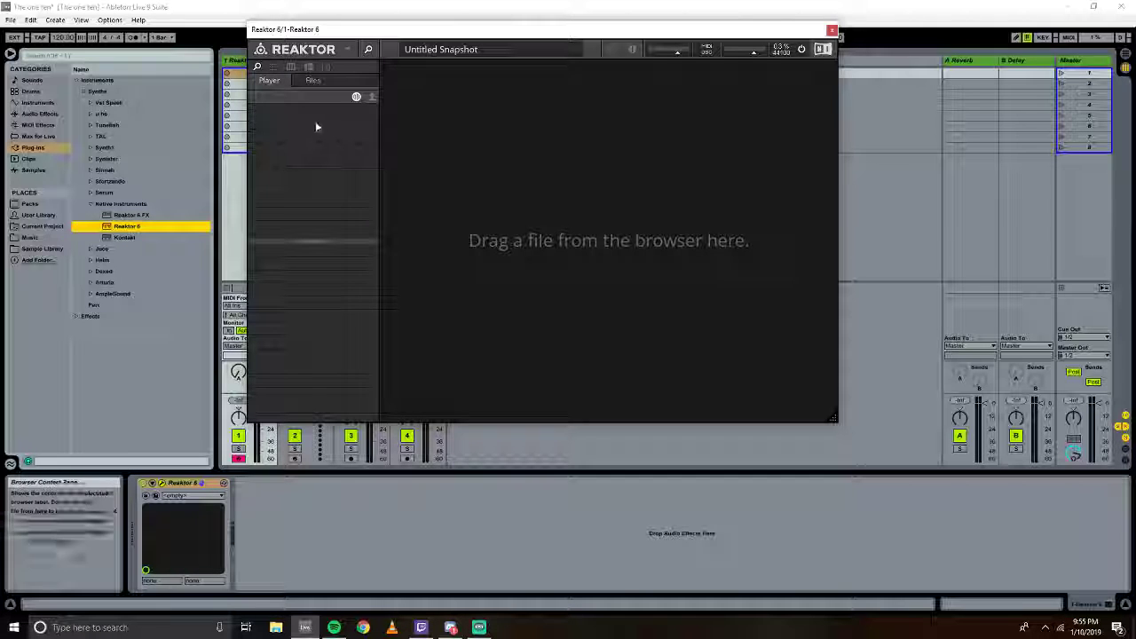
# Browse the files on the C: drive within Reaktor and open the Program Files folder.
pyautogui.click(372, 97)
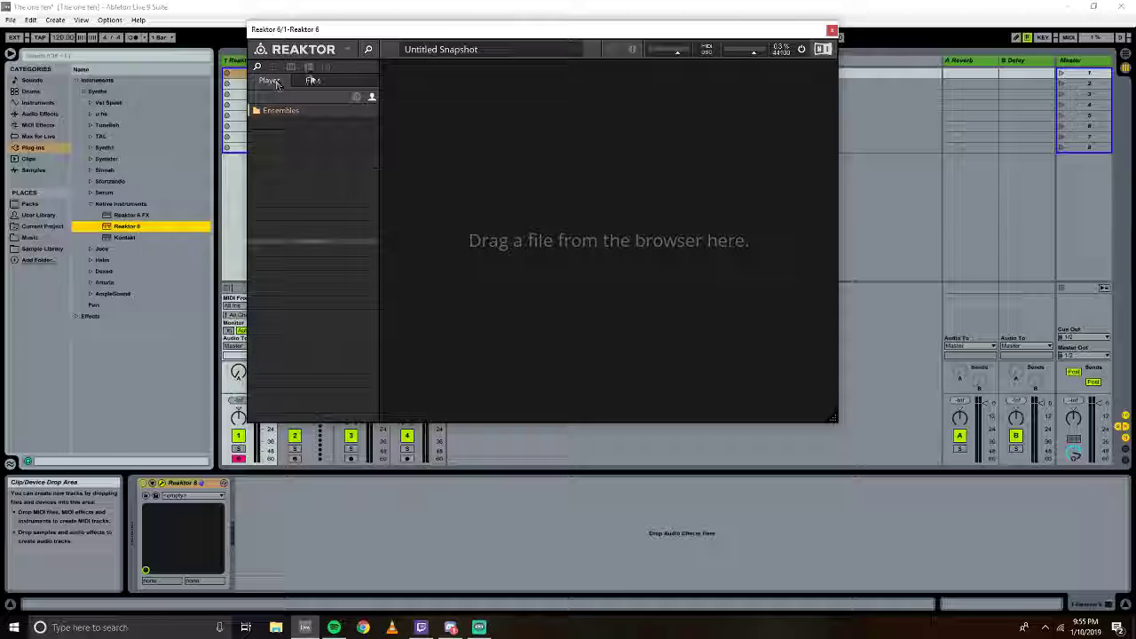
pyautogui.click(313, 80)
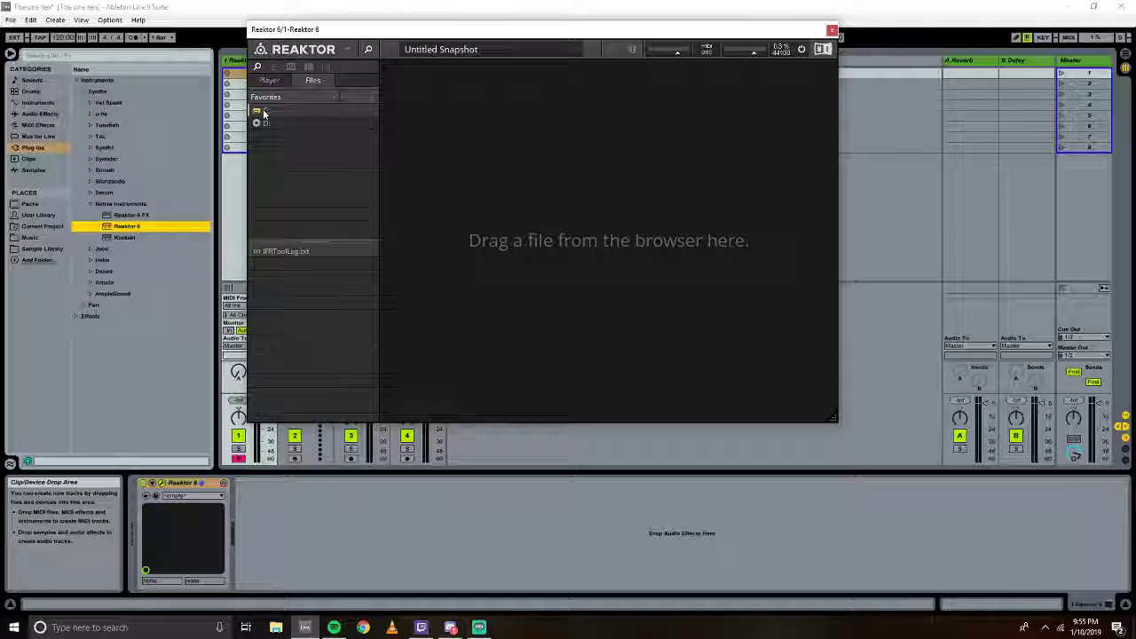
pyautogui.click(263, 113)
pyautogui.scroll(-5, 290, 195)
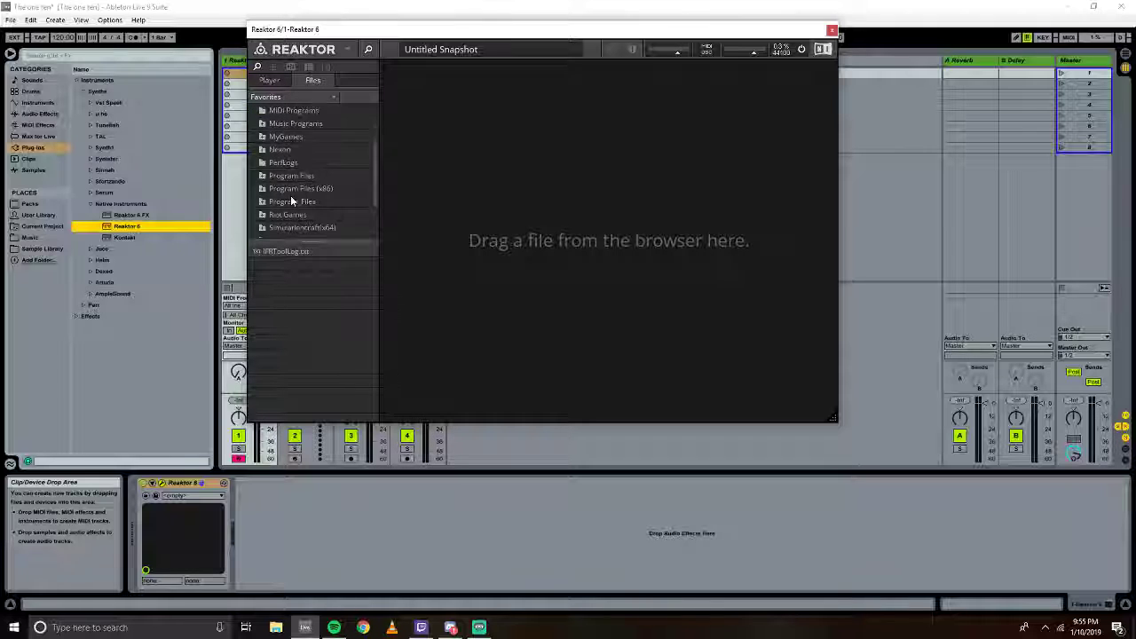
pyautogui.scroll(-1, 291, 201)
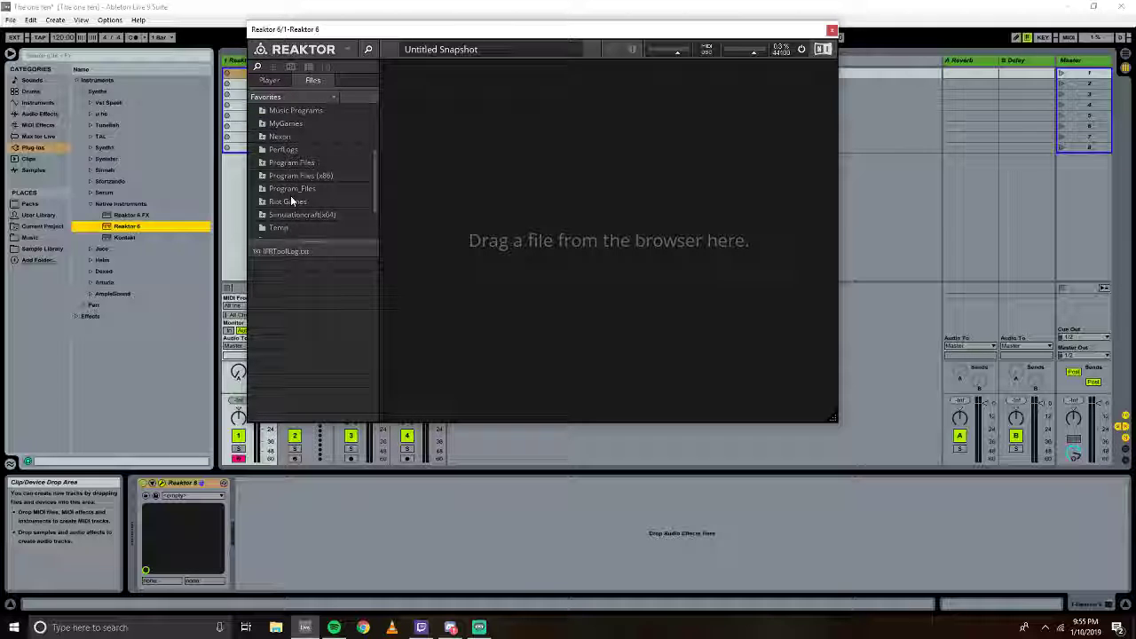
pyautogui.scroll(-2, 291, 201)
pyautogui.scroll(1, 291, 195)
pyautogui.doubleClick(293, 141)
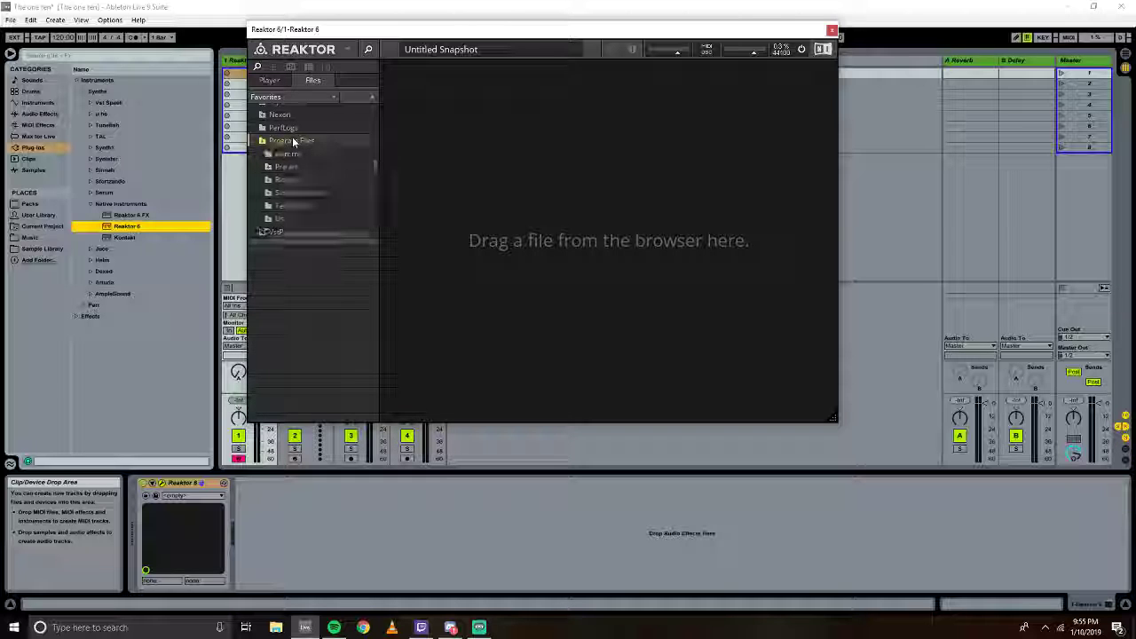
# Open the VstPlugins folder in Program Files and expand its Instruments and Synths subfolders.
pyautogui.scroll(-3, 286, 184)
pyautogui.scroll(-8, 284, 195)
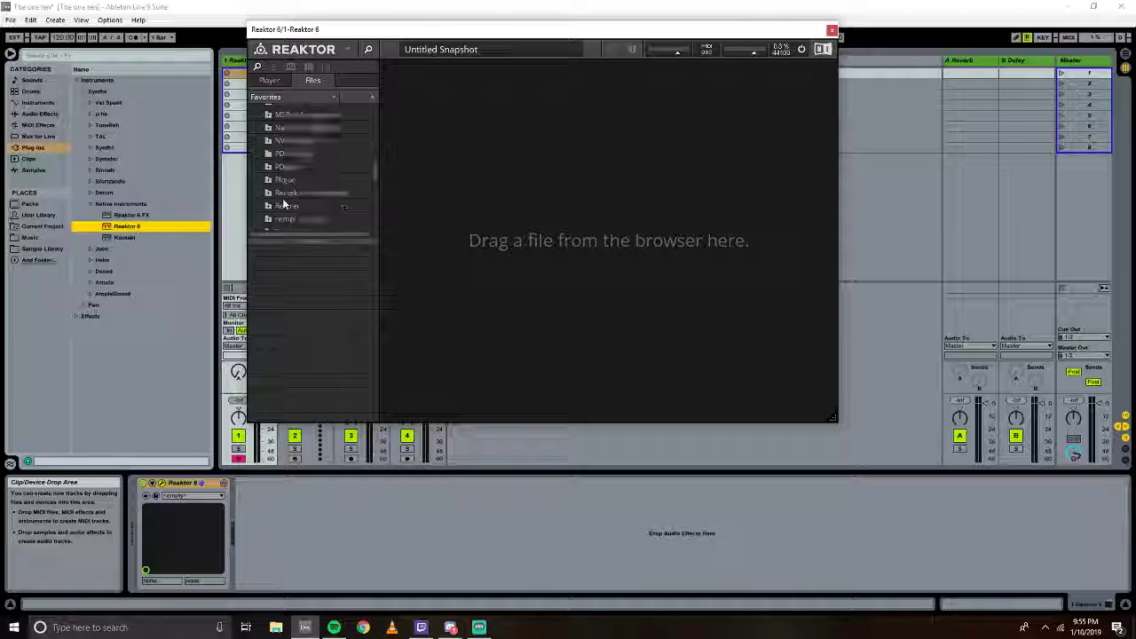
pyautogui.scroll(-7, 284, 204)
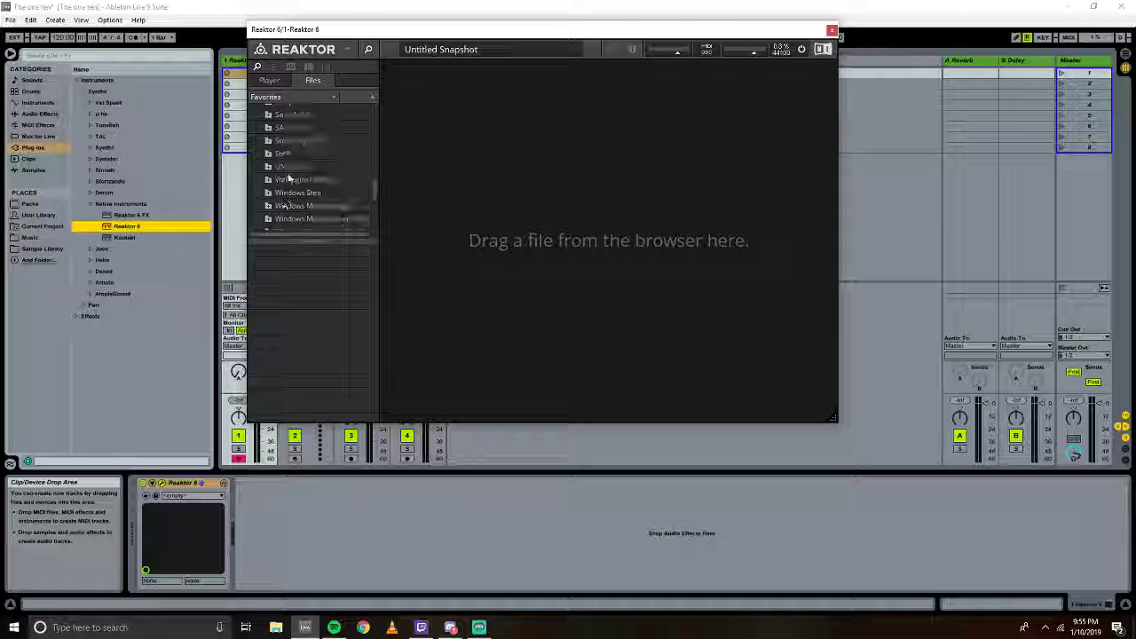
pyautogui.doubleClick(292, 167)
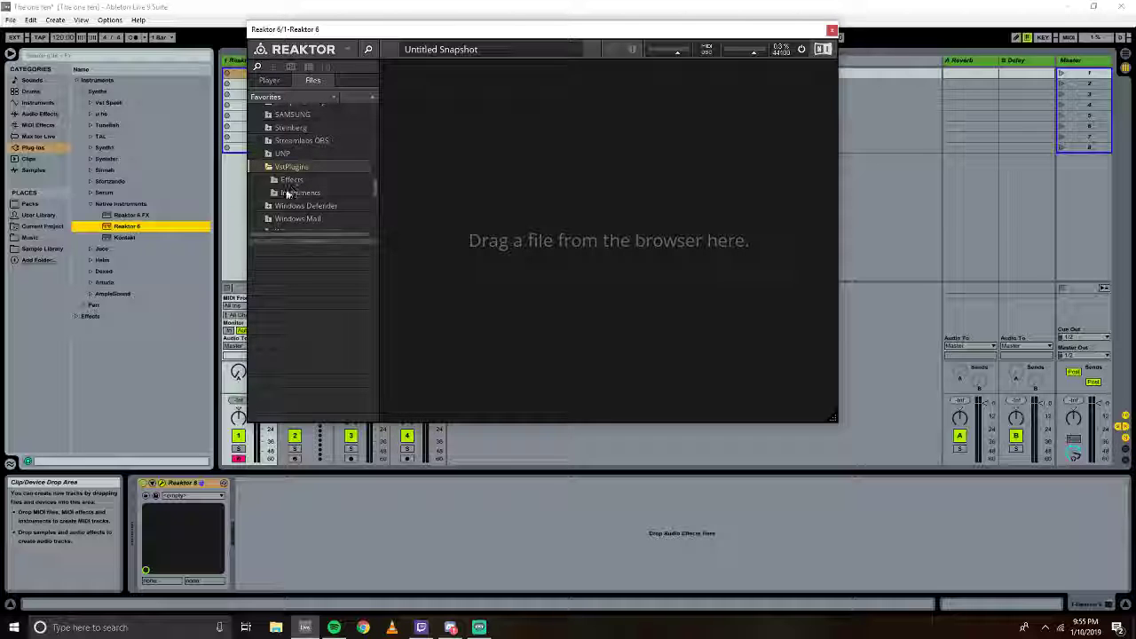
pyautogui.doubleClick(287, 193)
pyautogui.scroll(-2, 286, 193)
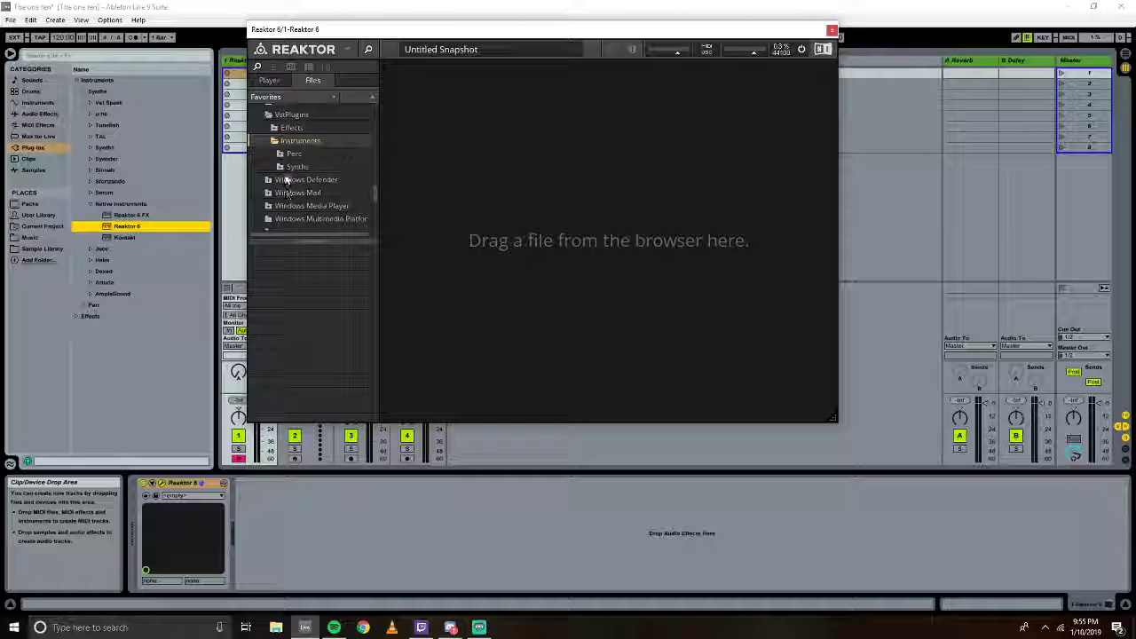
pyautogui.doubleClick(292, 167)
# Load the TRK-01 Kick.ens ensemble from the TRK-01 Kick folder under Native Instruments into Reaktor.
pyautogui.scroll(-5, 292, 169)
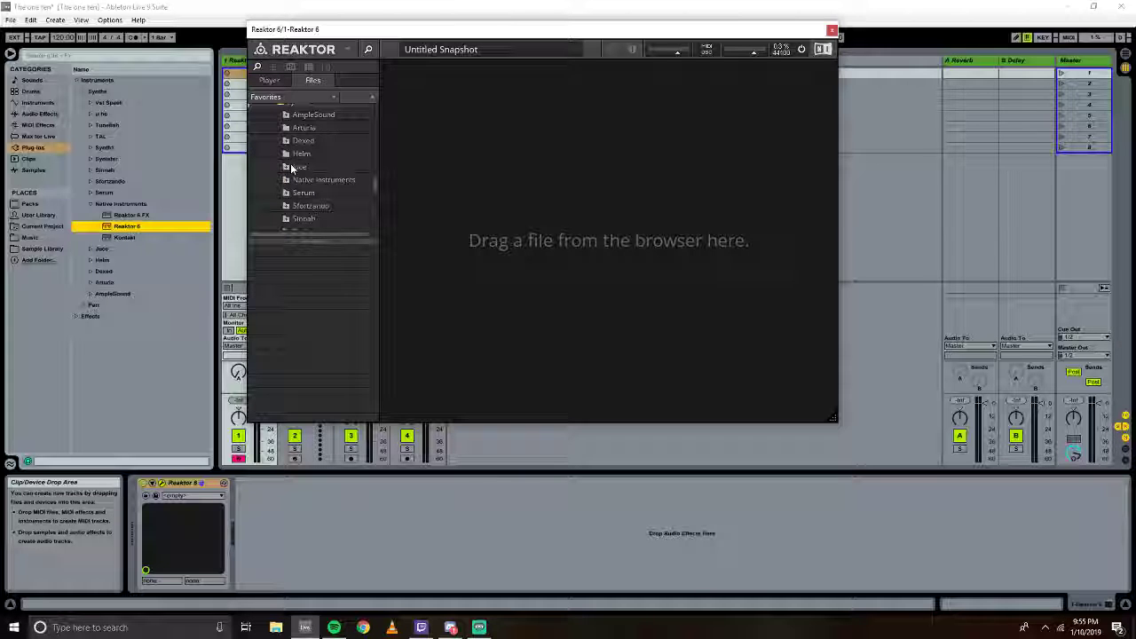
pyautogui.click(292, 180)
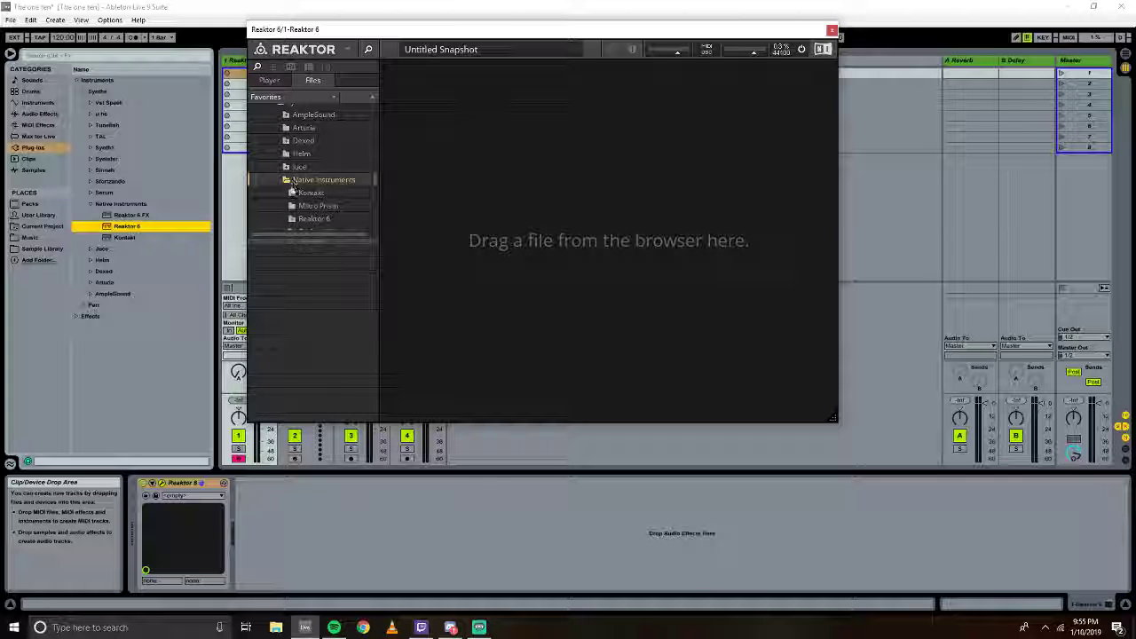
pyautogui.doubleClick(291, 179)
pyautogui.scroll(-3, 291, 197)
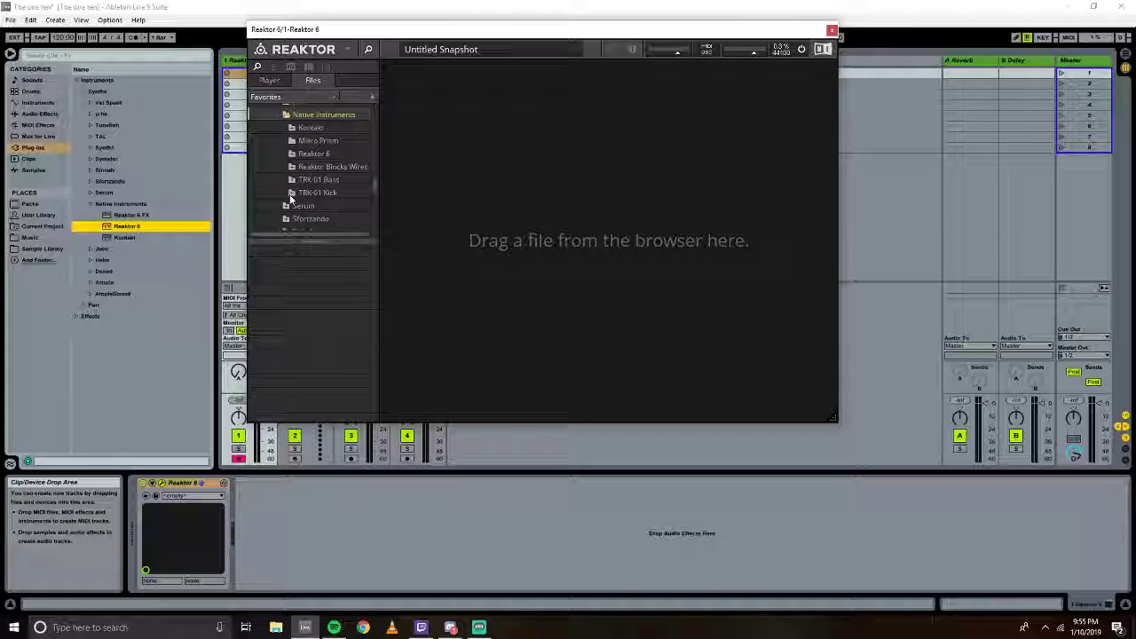
pyautogui.click(302, 180)
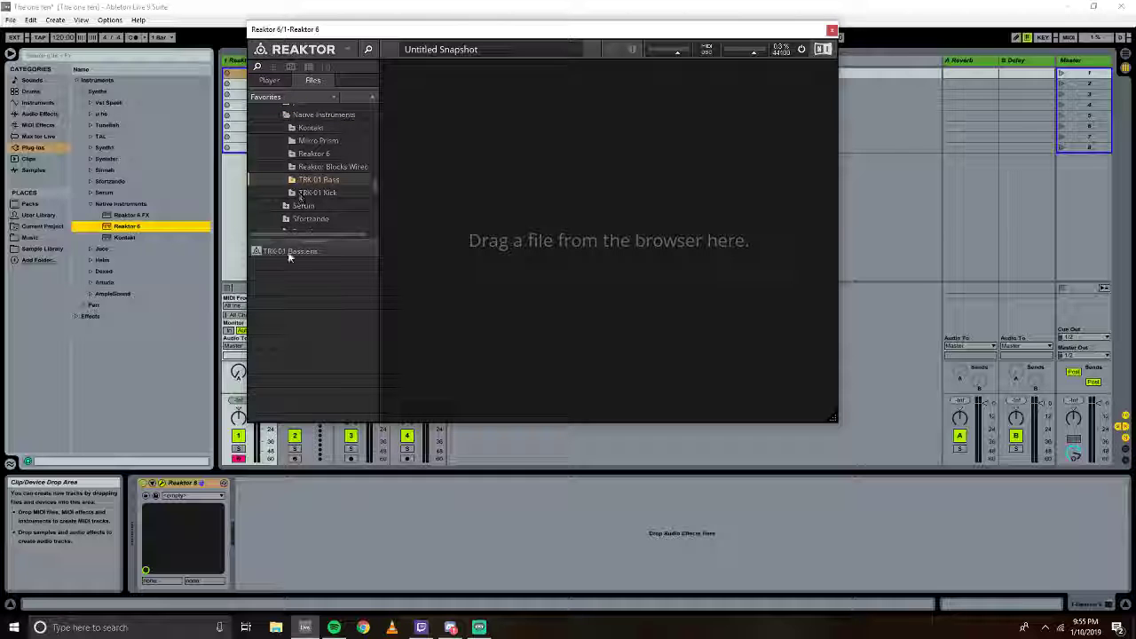
pyautogui.click(317, 193)
pyautogui.click(284, 251)
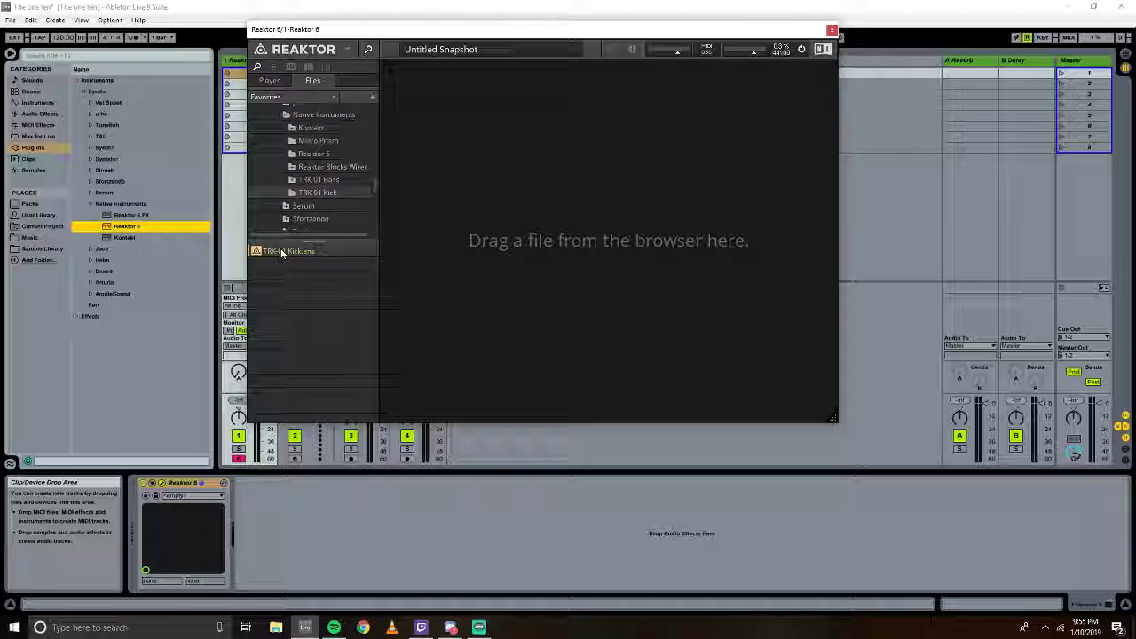
pyautogui.moveTo(651, 278); pyautogui.dragTo(651, 278)
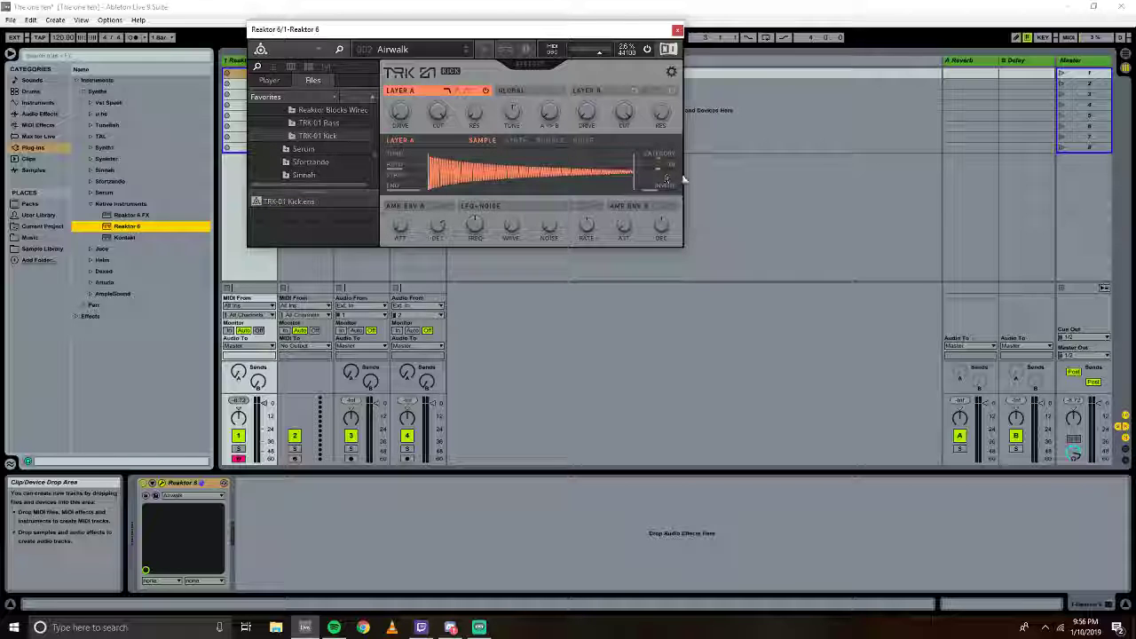
# Audition different kick samples for Layer A of the Airwalk snapshot and compare its waveform with Layer B.
pyautogui.moveTo(645, 174); pyautogui.dragTo(638, 257)
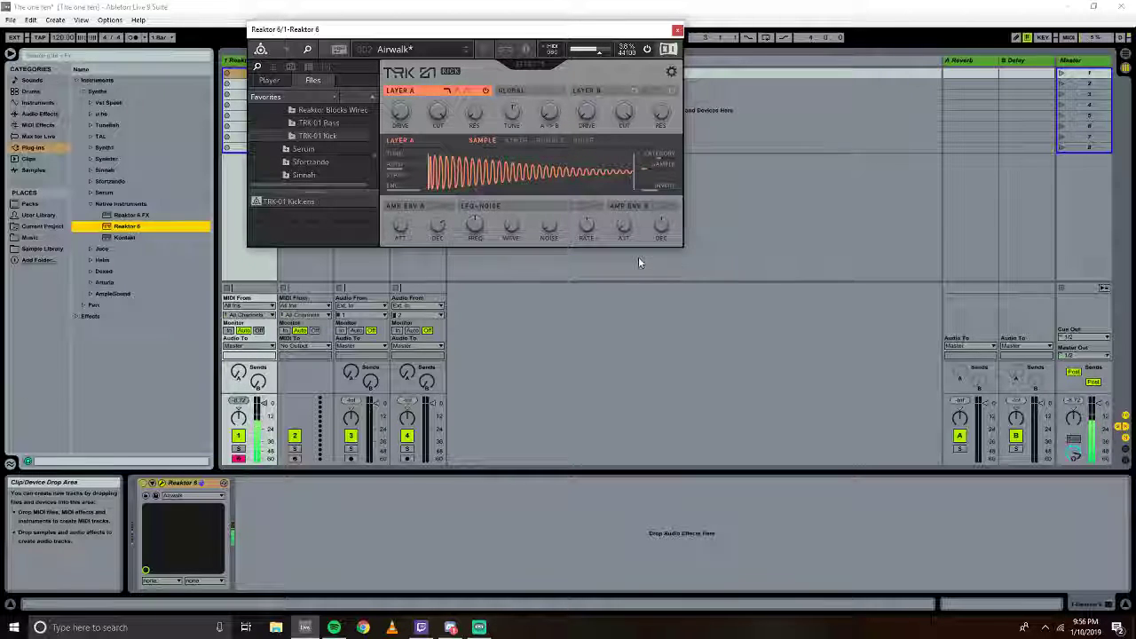
pyautogui.moveTo(638, 258); pyautogui.dragTo(641, 211)
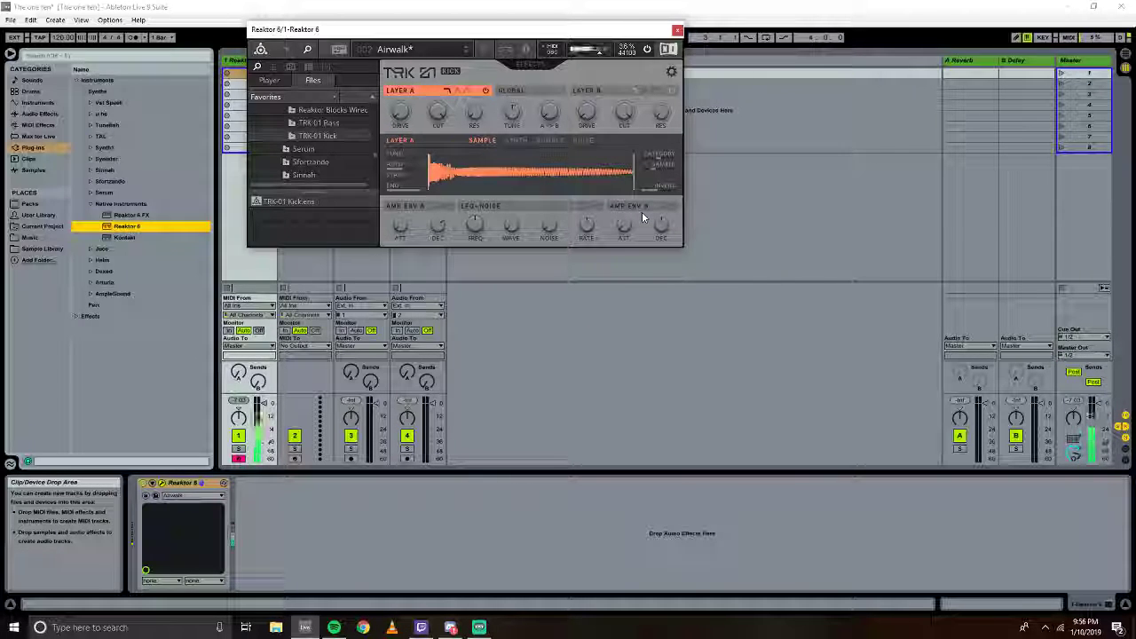
pyautogui.moveTo(641, 211); pyautogui.dragTo(642, 194)
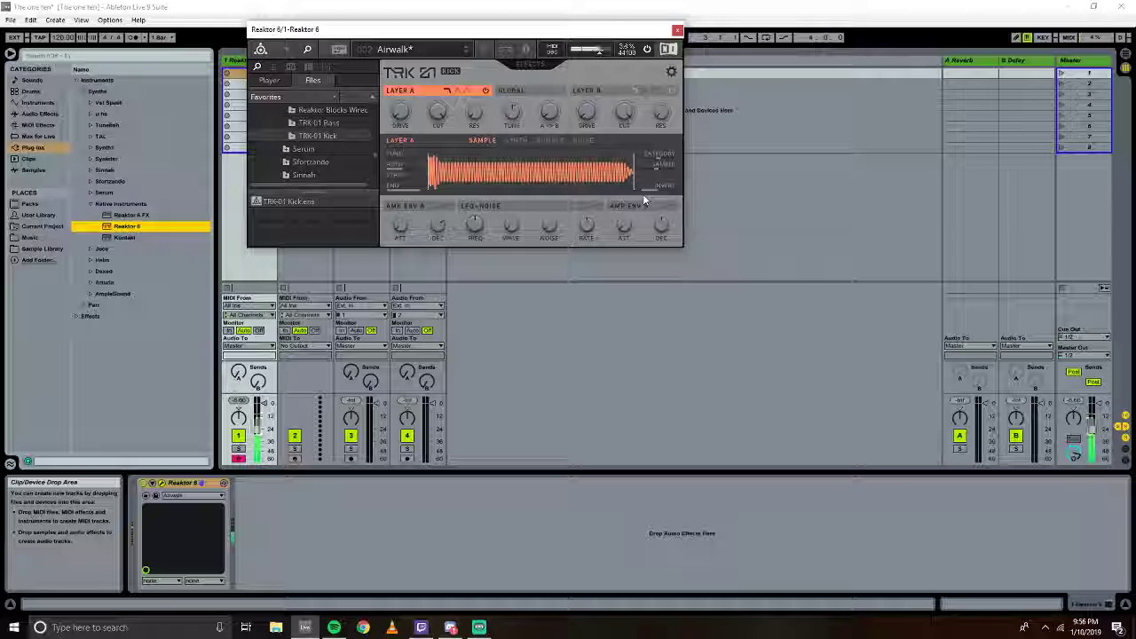
pyautogui.moveTo(642, 193); pyautogui.dragTo(645, 184)
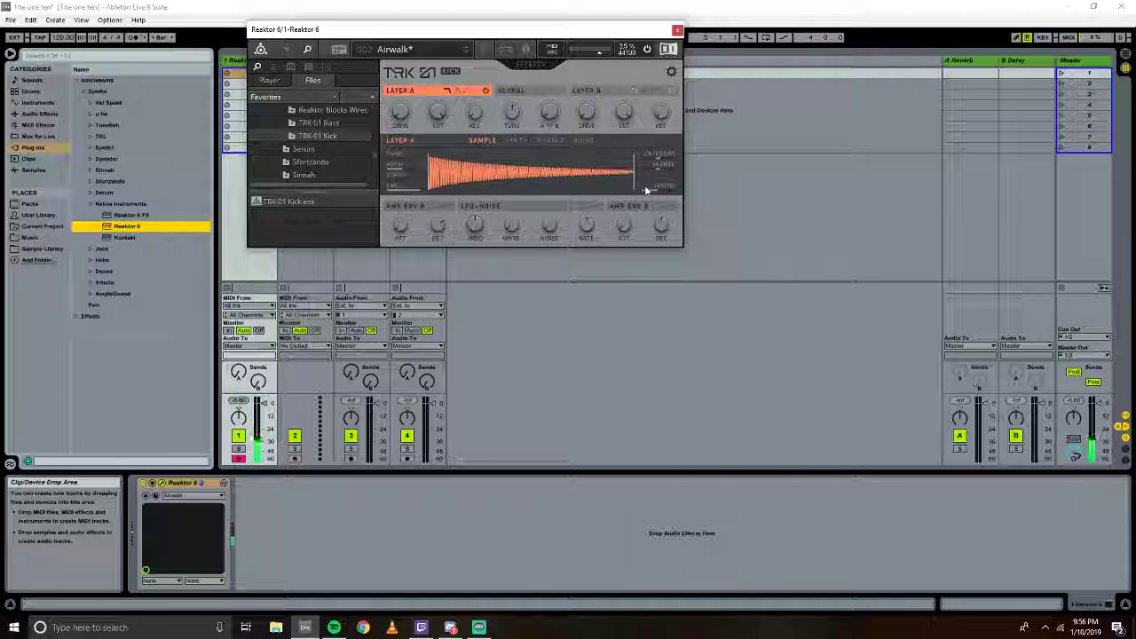
pyautogui.moveTo(644, 185); pyautogui.dragTo(646, 173)
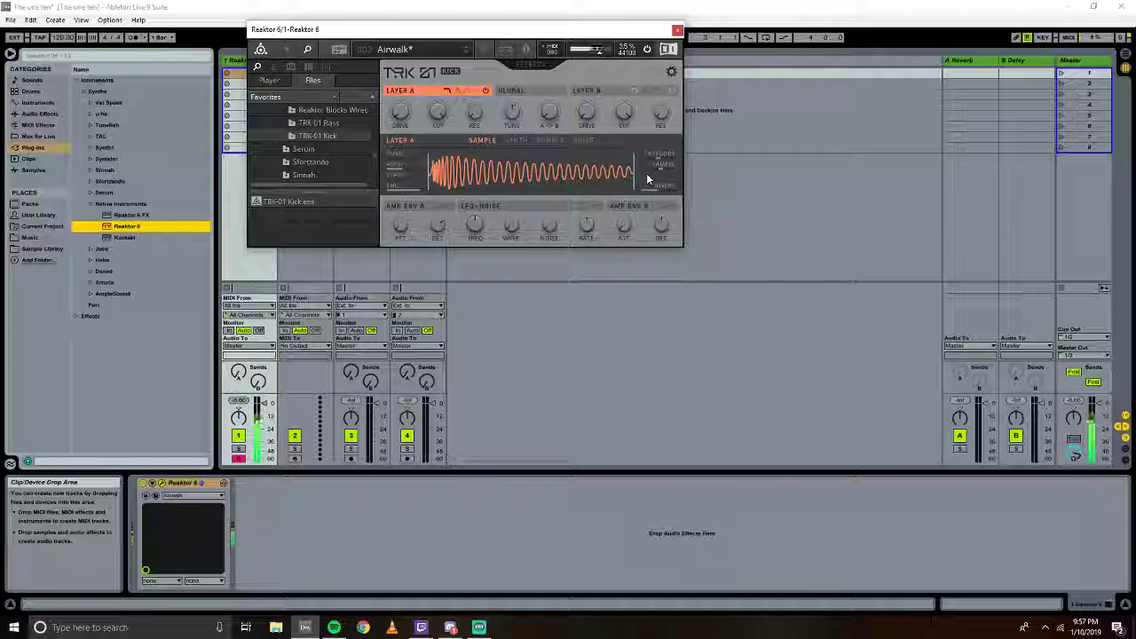
pyautogui.moveTo(646, 173); pyautogui.dragTo(647, 162)
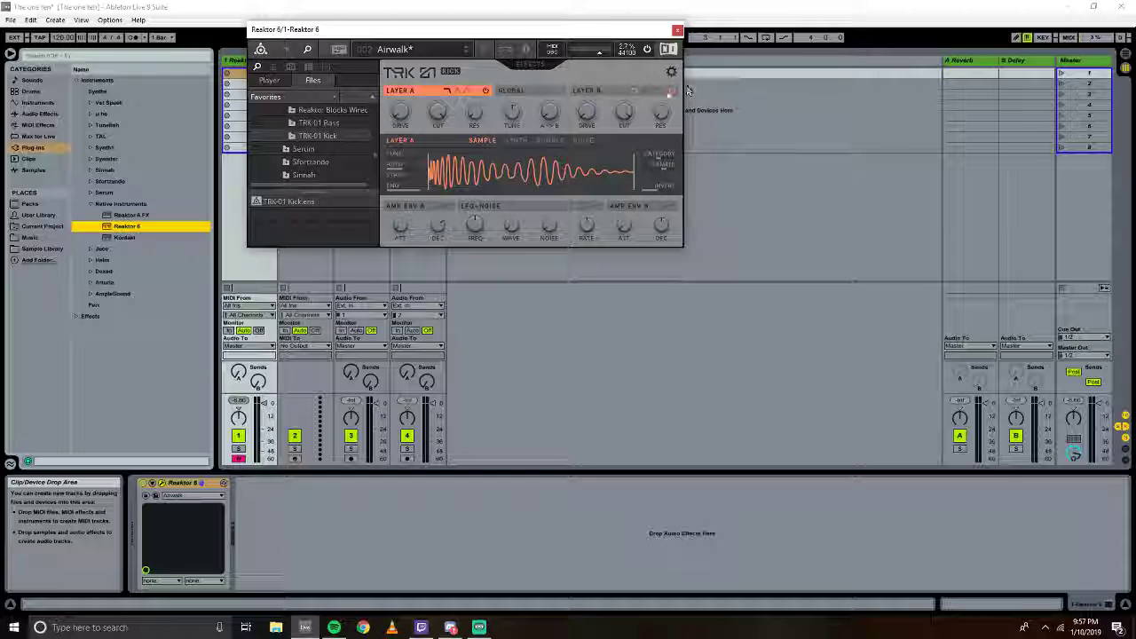
pyautogui.click(591, 90)
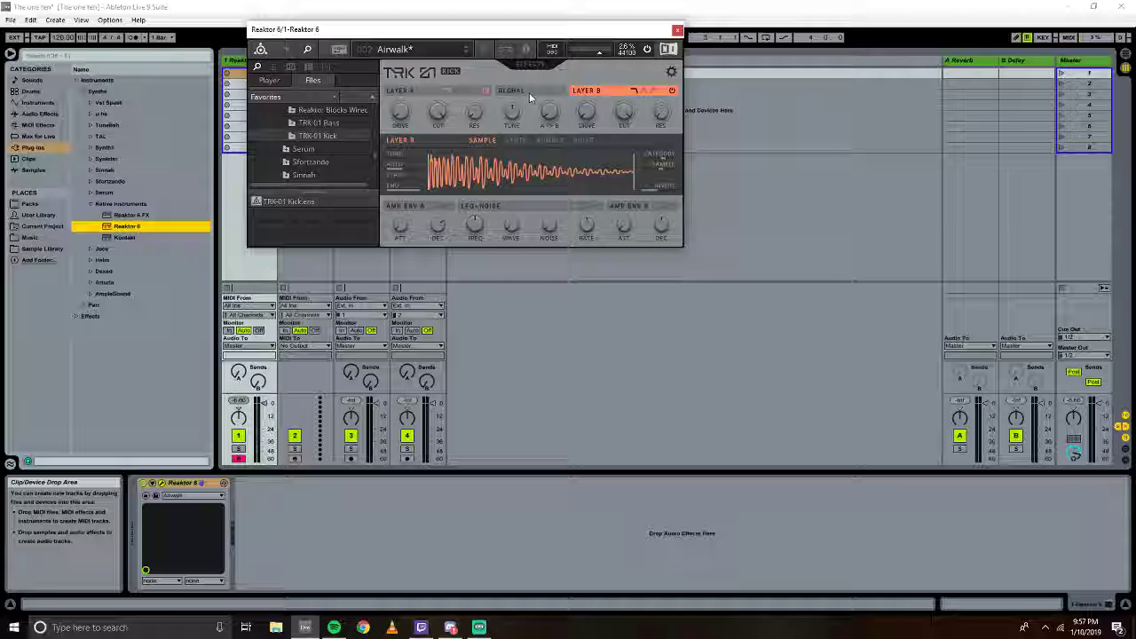
pyautogui.click(417, 90)
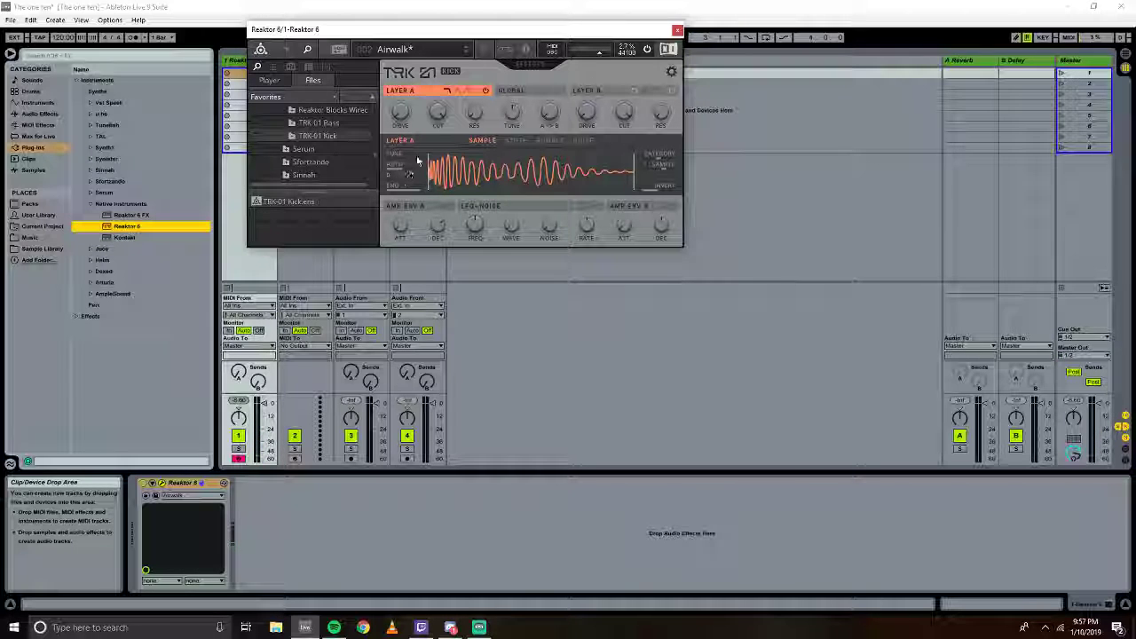
# Try the Sub Bee snapshot from the Sub bank, and reload Airwalk from the Analog bank.
pyautogui.click(432, 51)
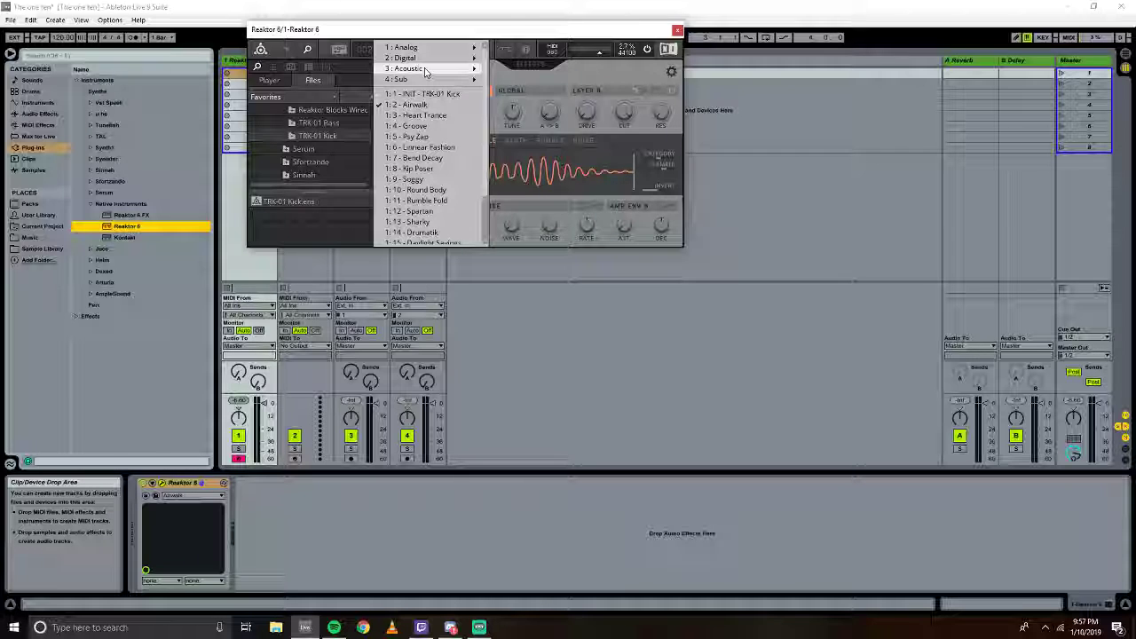
pyautogui.moveTo(426, 68)
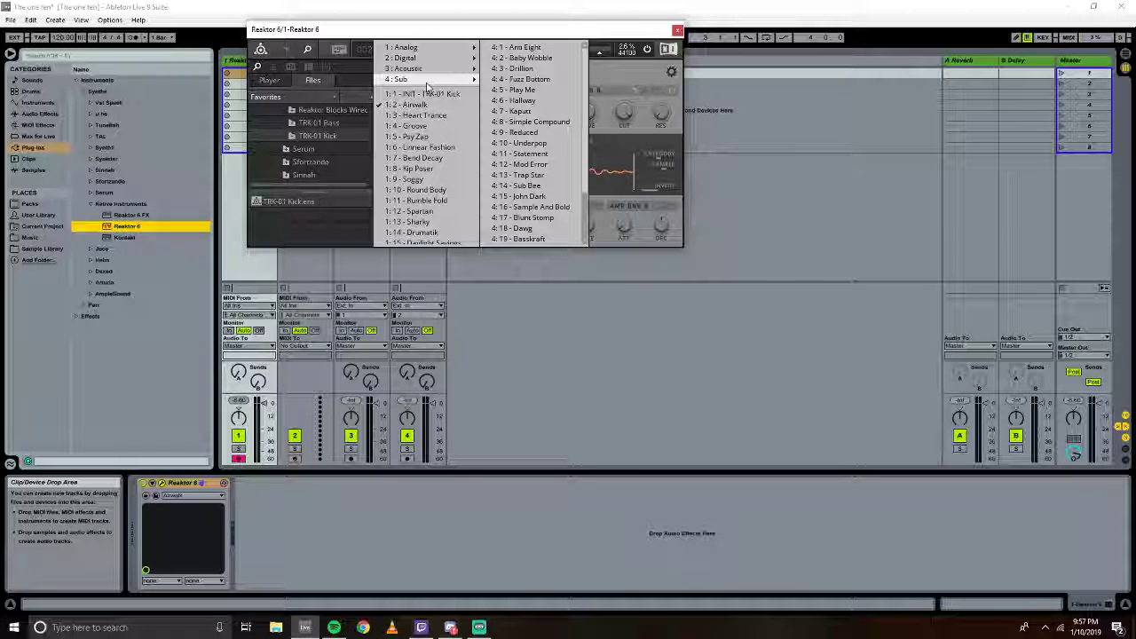
pyautogui.click(524, 186)
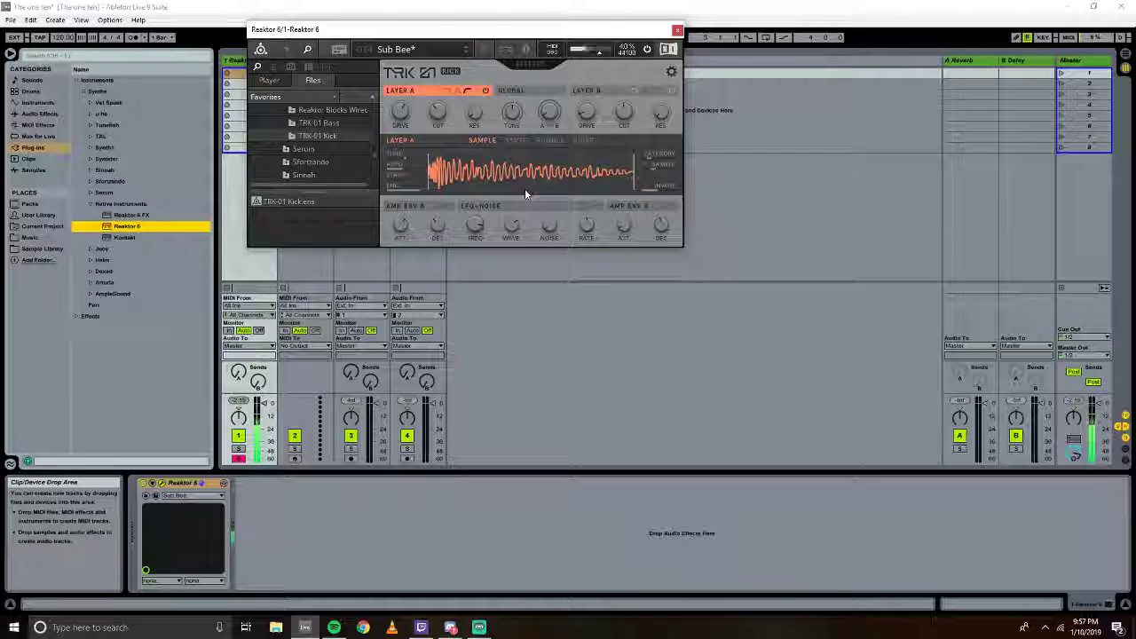
pyautogui.click(443, 51)
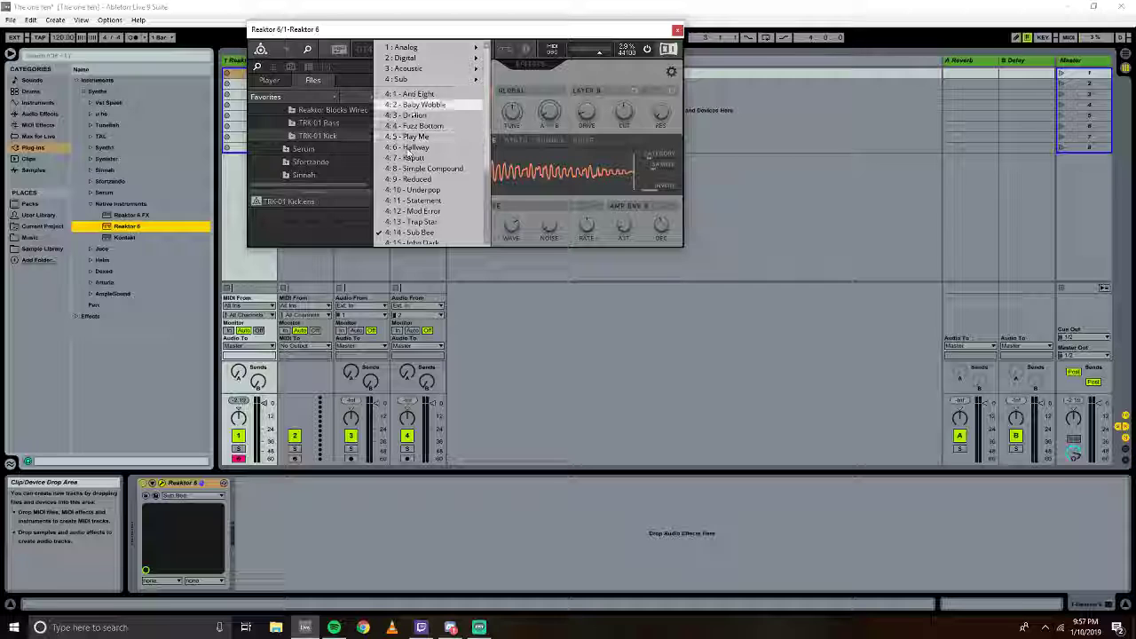
pyautogui.moveTo(417, 48)
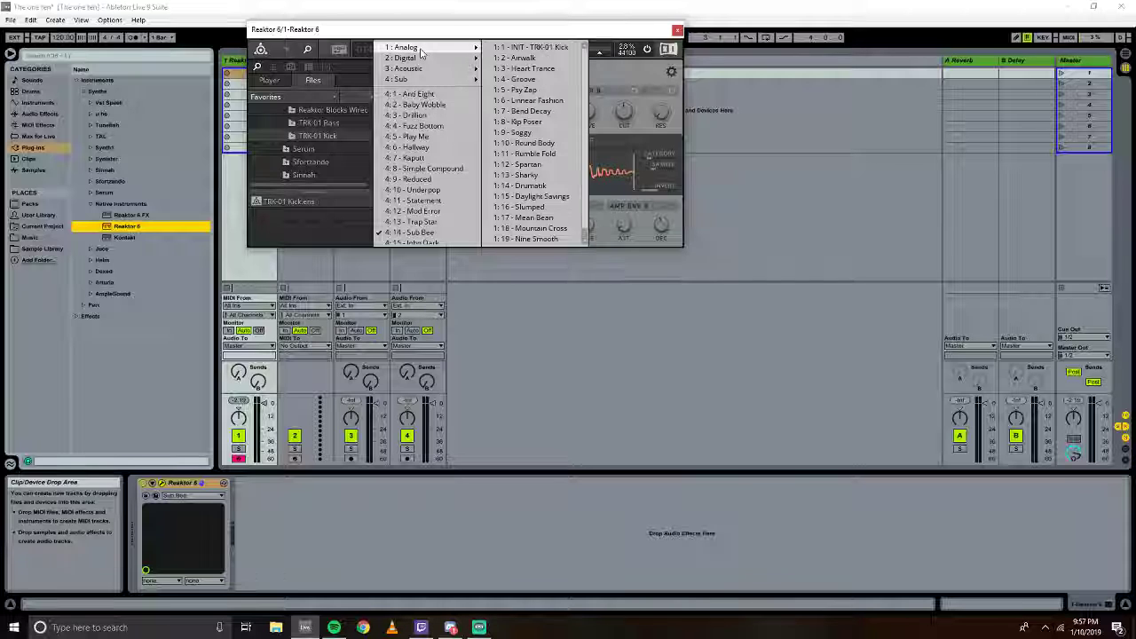
pyautogui.click(524, 58)
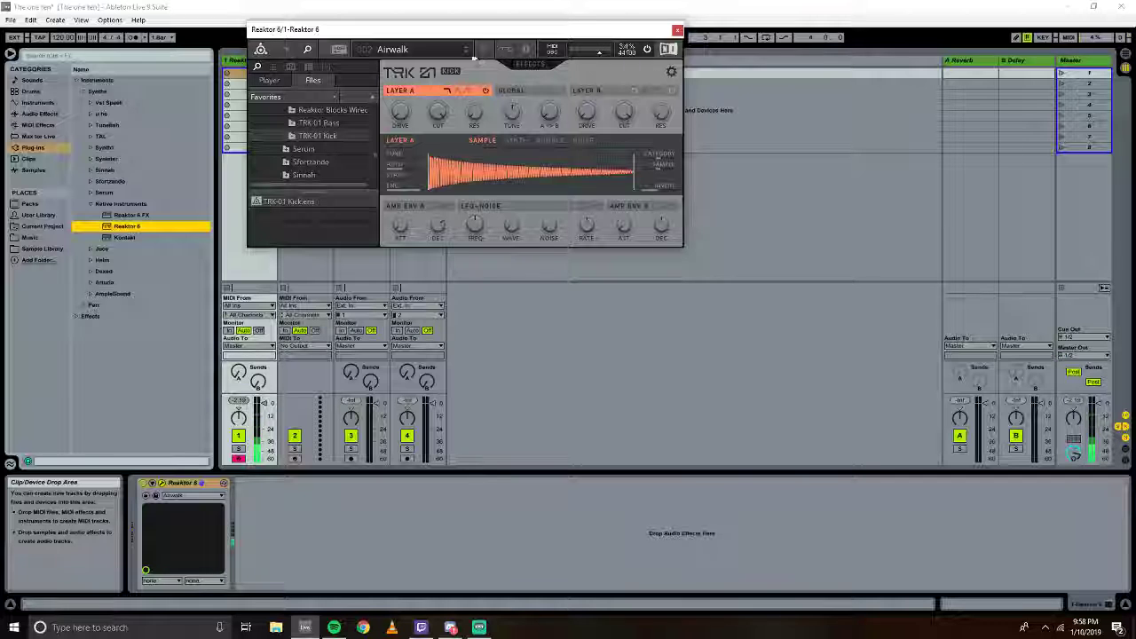
# Load the INIT - TRK-01 Kick snapshot from the Analog bank.
pyautogui.click(458, 50)
pyautogui.moveTo(457, 49)
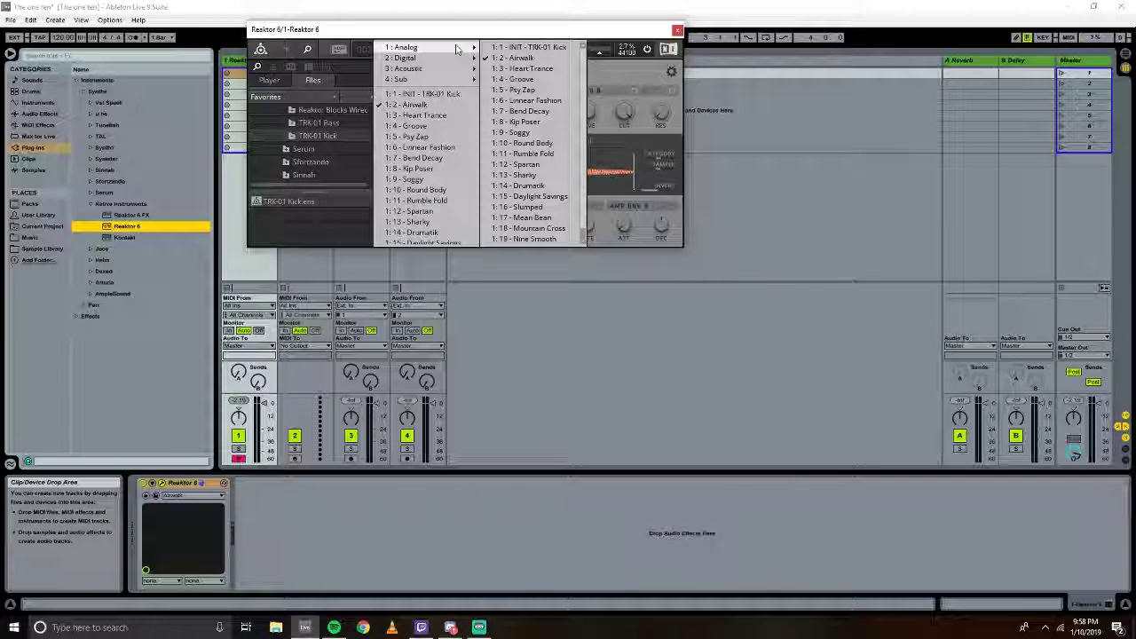
pyautogui.click(435, 94)
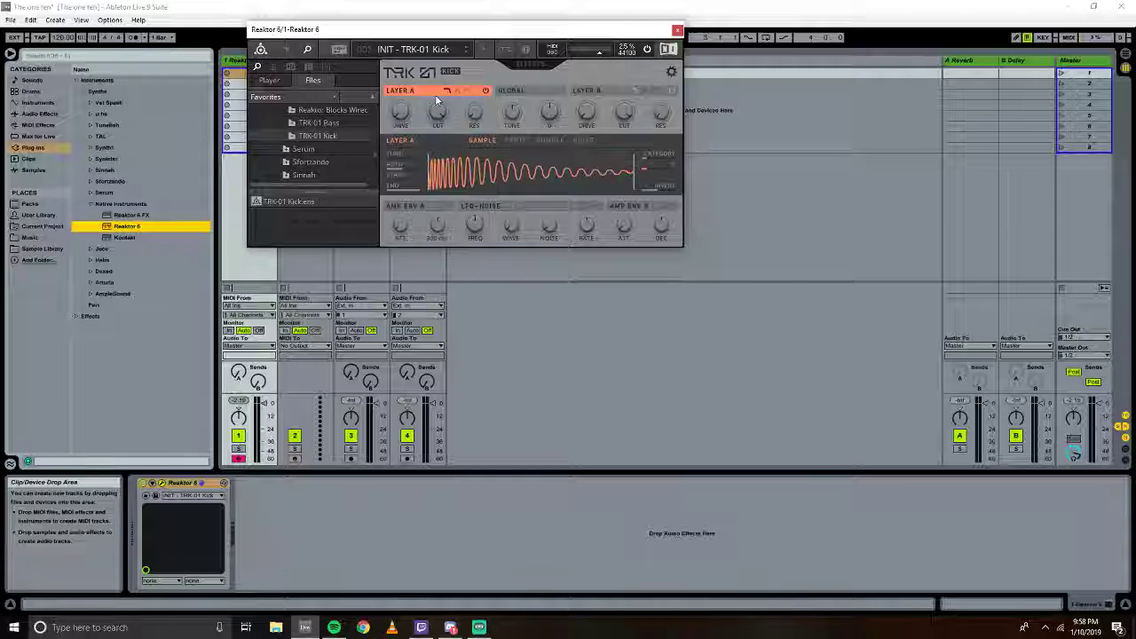
# Try a different Layer A sample on the INIT snapshot, and audition the following Analog snapshots from Airwalk through Bend Decay.
pyautogui.click(648, 170)
pyautogui.moveTo(643, 113); pyautogui.dragTo(647, 137)
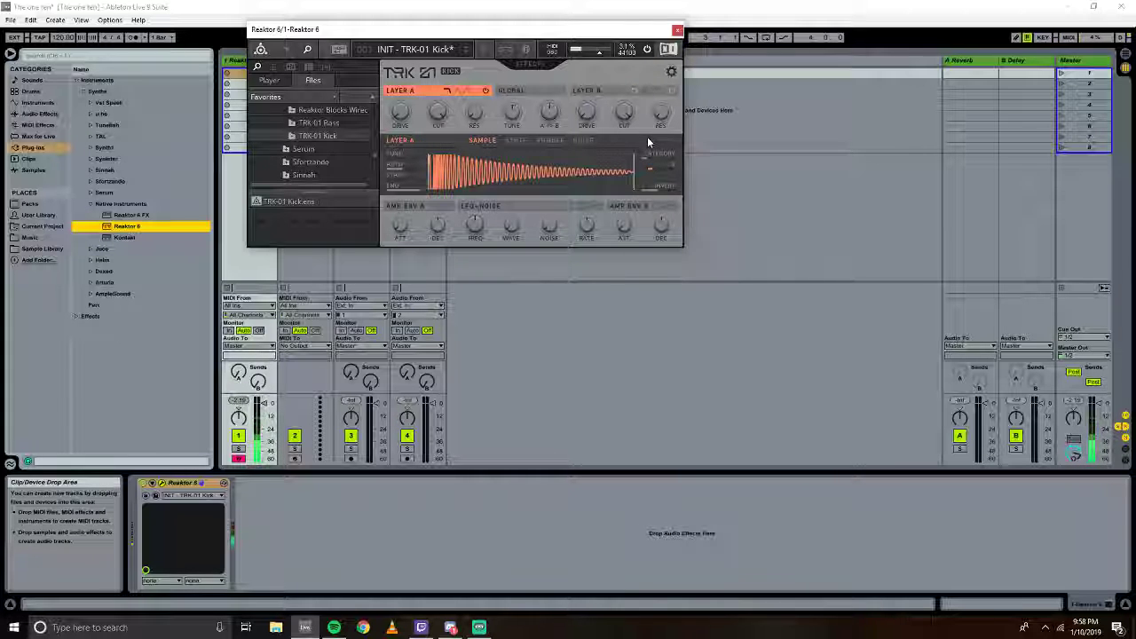
pyautogui.click(465, 54)
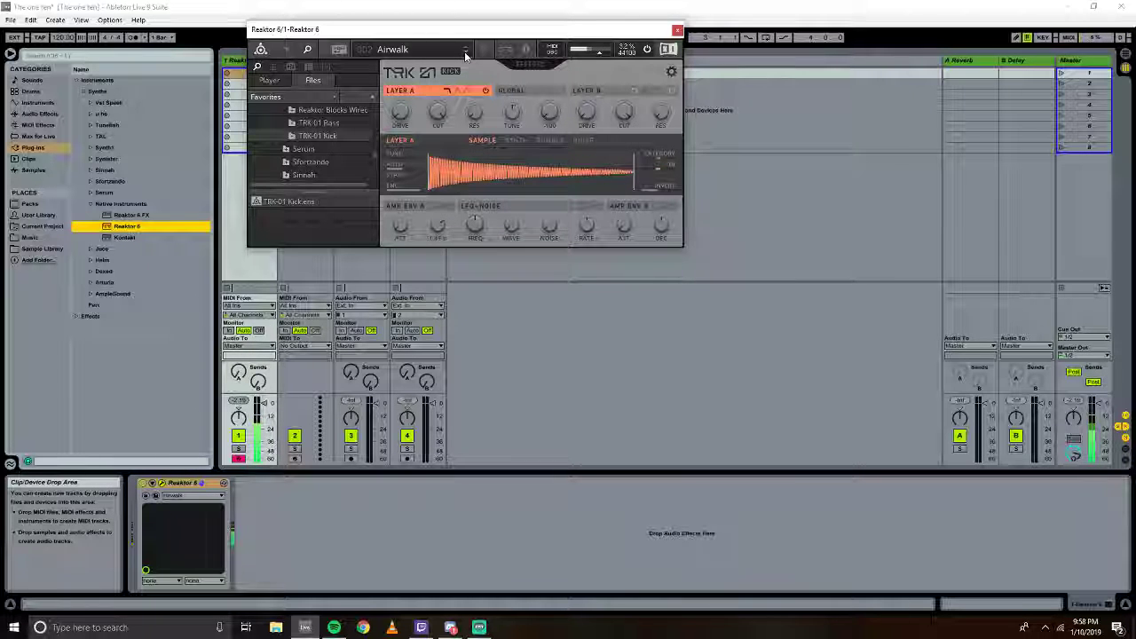
pyautogui.click(464, 54)
pyautogui.click(465, 53)
pyautogui.click(465, 53)
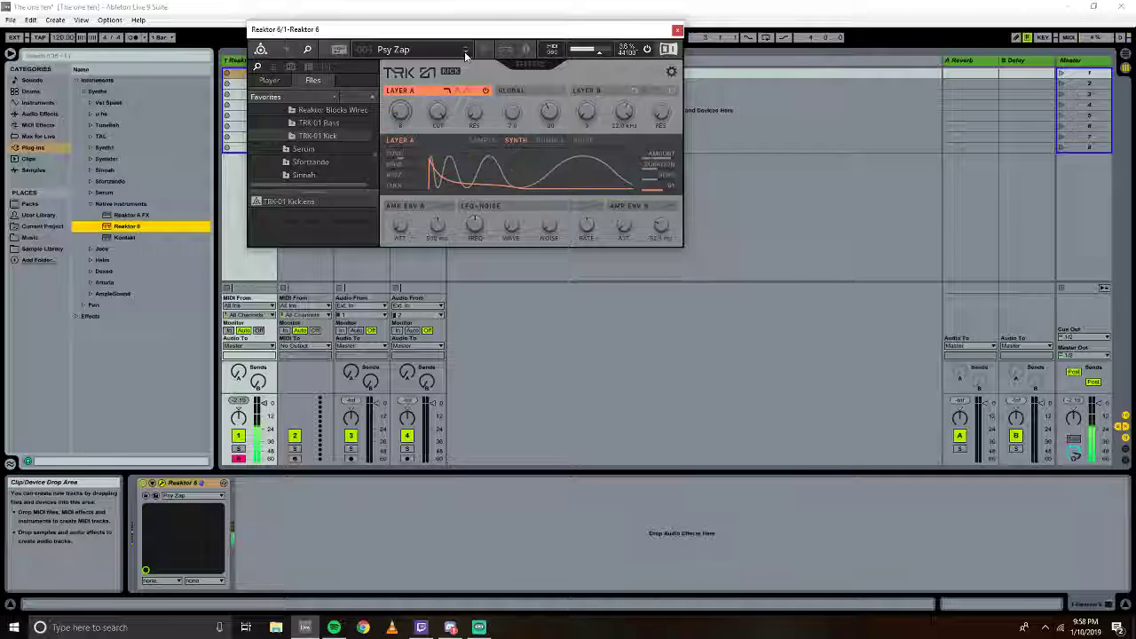
pyautogui.click(465, 53)
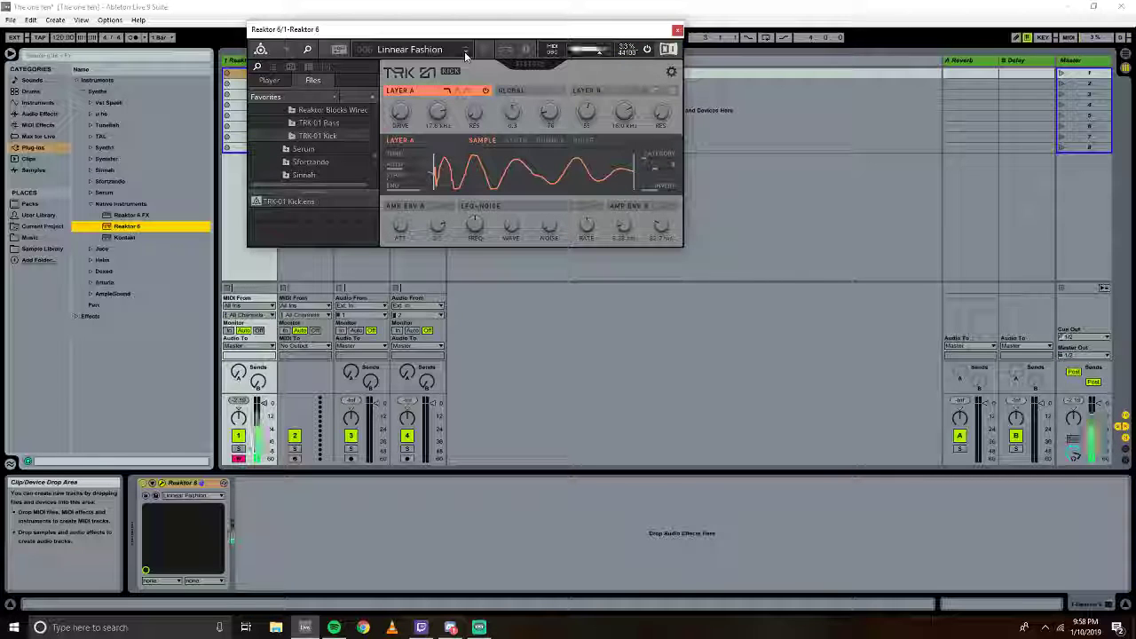
pyautogui.click(465, 53)
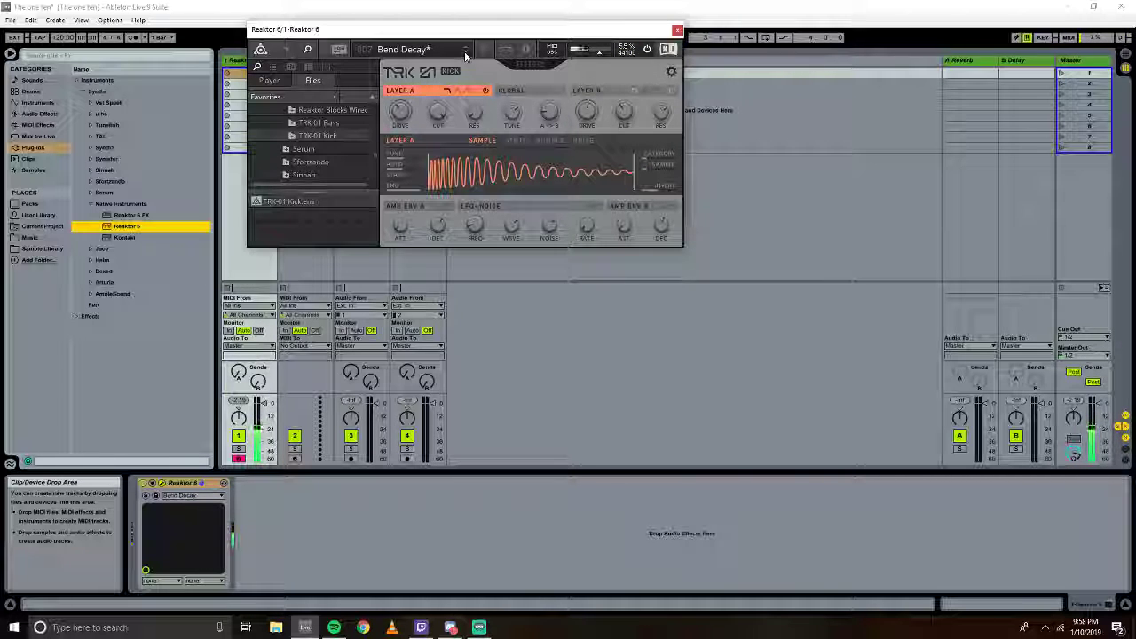
# Load the Pumpwerk snapshot from the Digital bank and close the Reaktor window.
pyautogui.click(432, 48)
pyautogui.moveTo(429, 51)
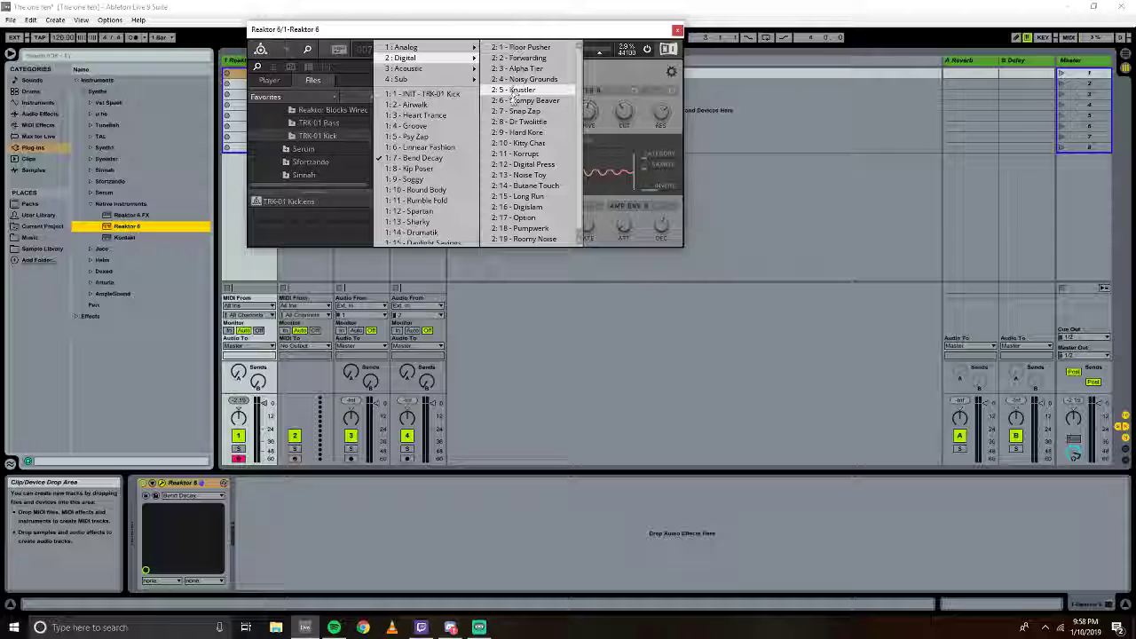
pyautogui.press('Down')
pyautogui.press('Down')
pyautogui.press('Down')
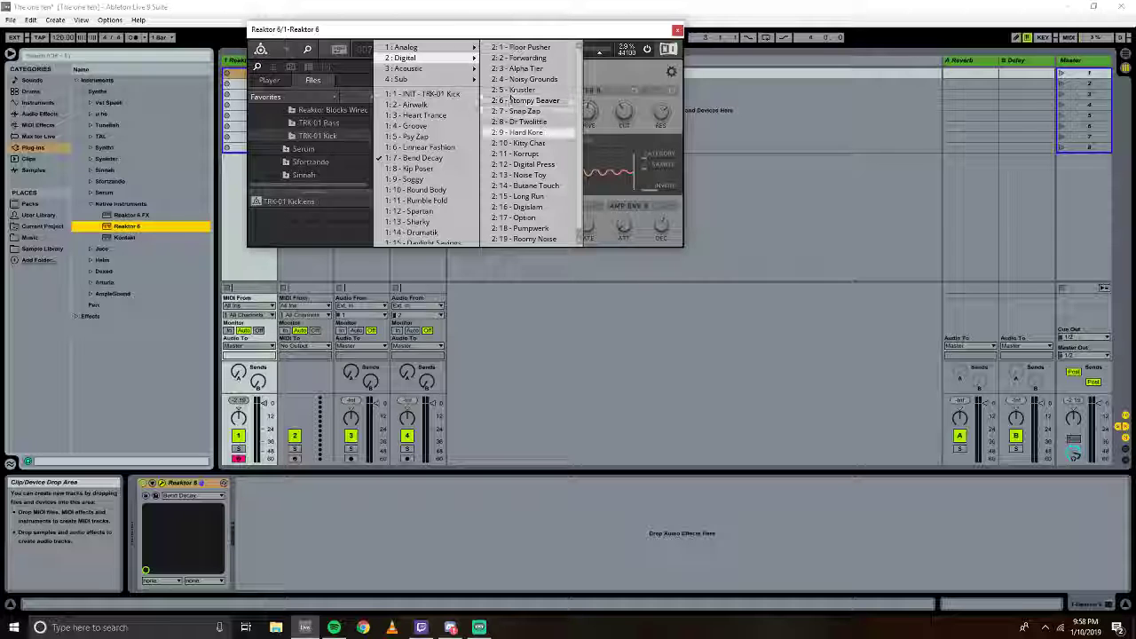
pyautogui.click(533, 221)
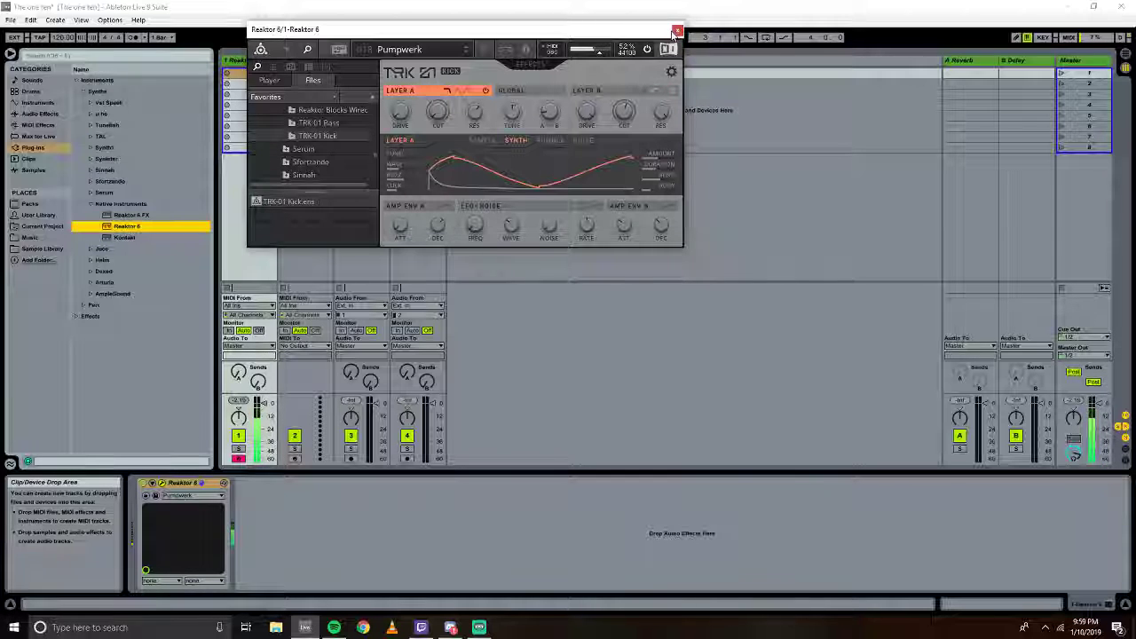
pyautogui.click(676, 31)
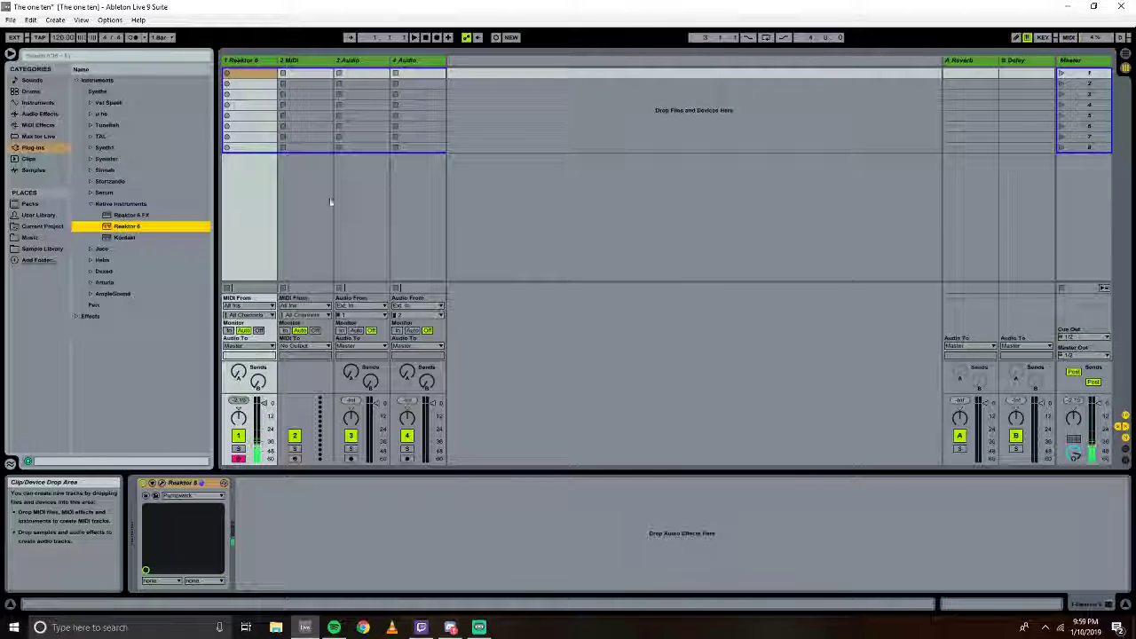
# Rename the first track, Reaktor 6, as Kick and colour it red.
pyautogui.click(252, 73)
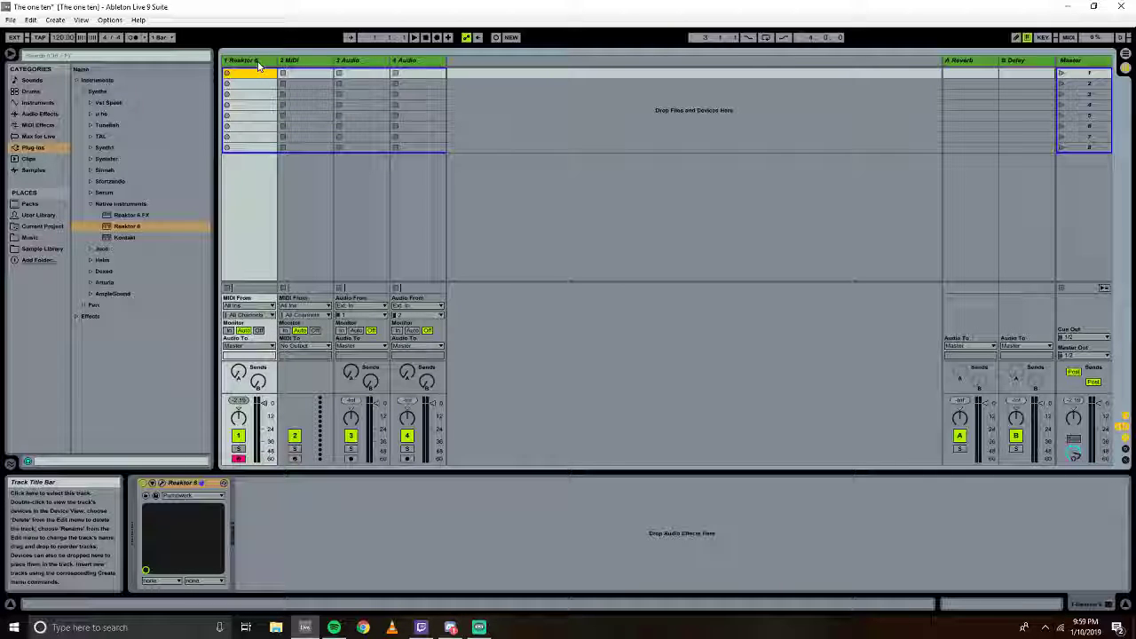
pyautogui.click(258, 61)
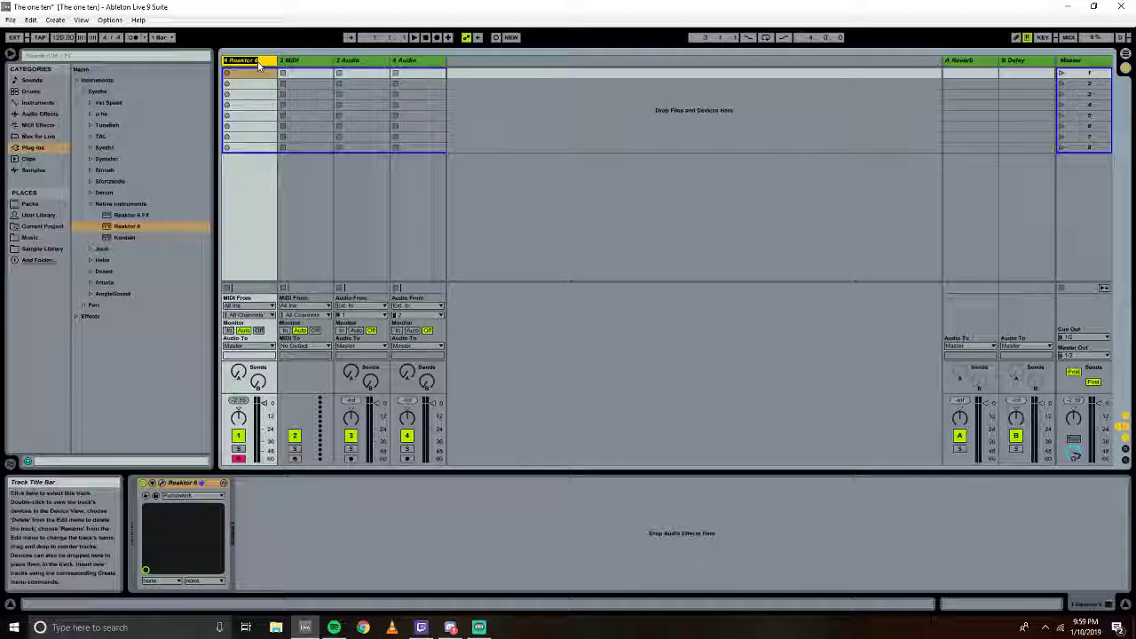
pyautogui.write('Kick')
pyautogui.rightClick(258, 64)
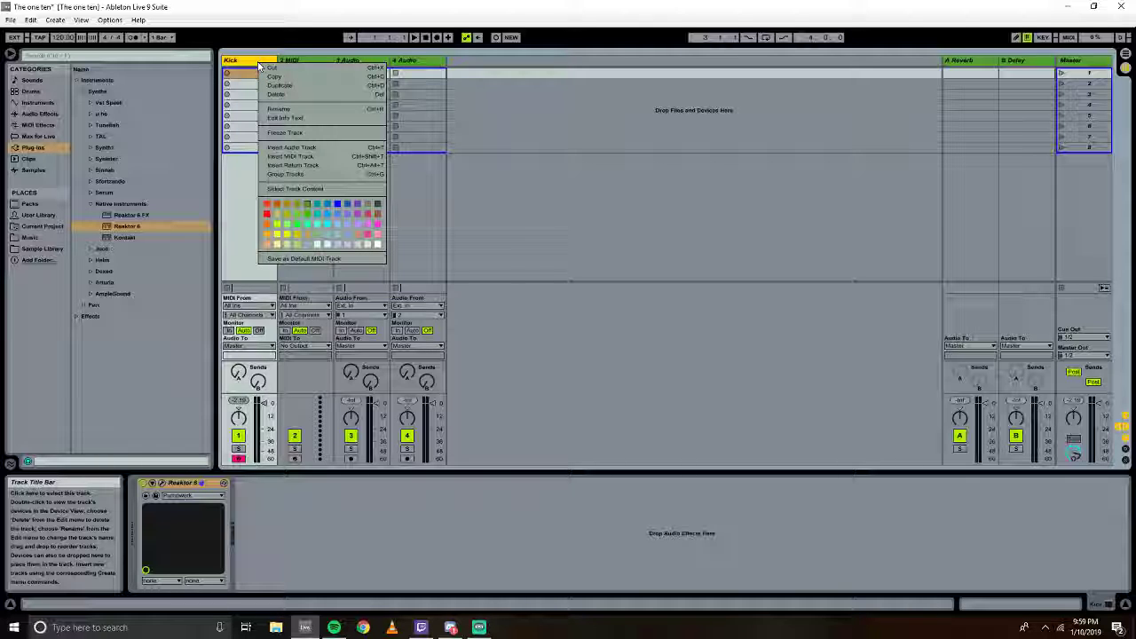
pyautogui.click(270, 213)
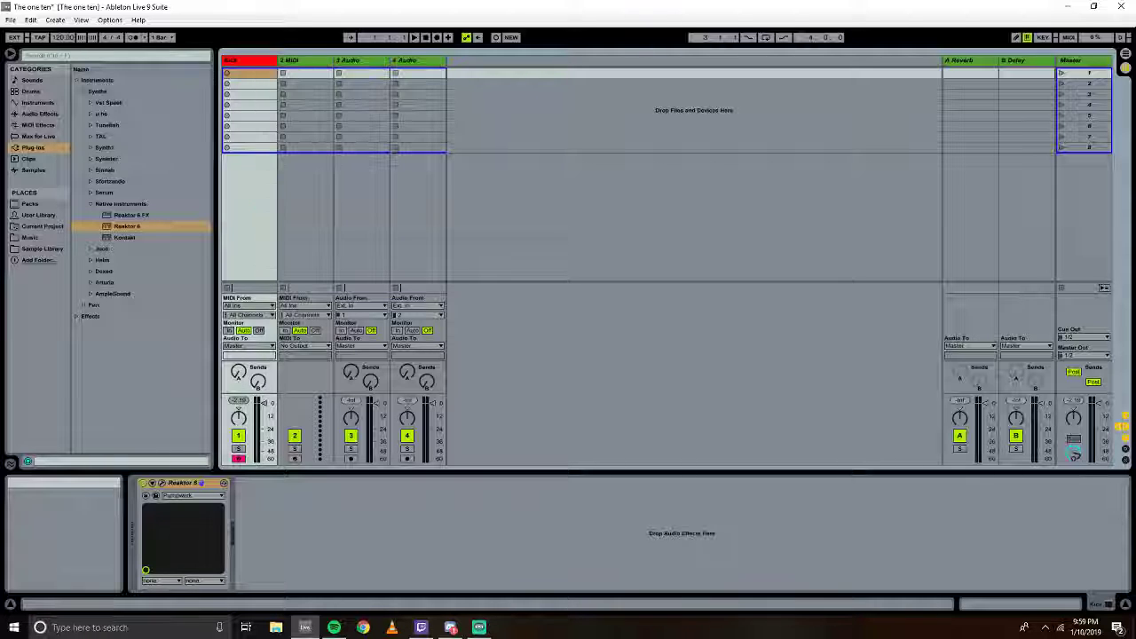
# Create a MIDI clip in the Kick track's first slot and set its loop length to 4 bars.
pyautogui.doubleClick(235, 77)
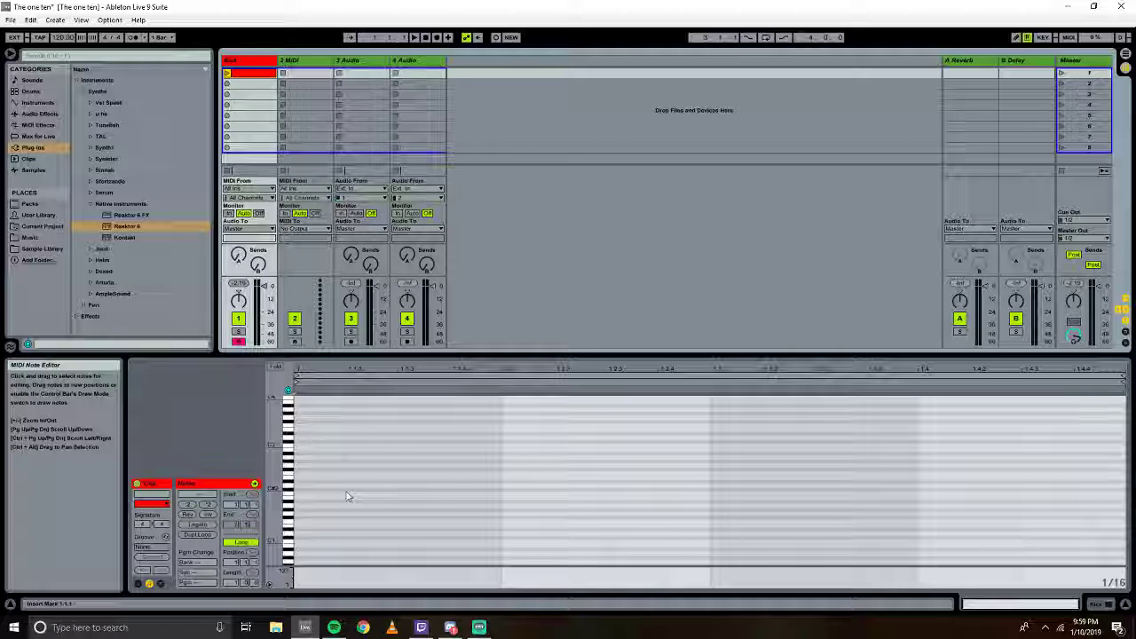
pyautogui.moveTo(232, 572); pyautogui.dragTo(232, 518)
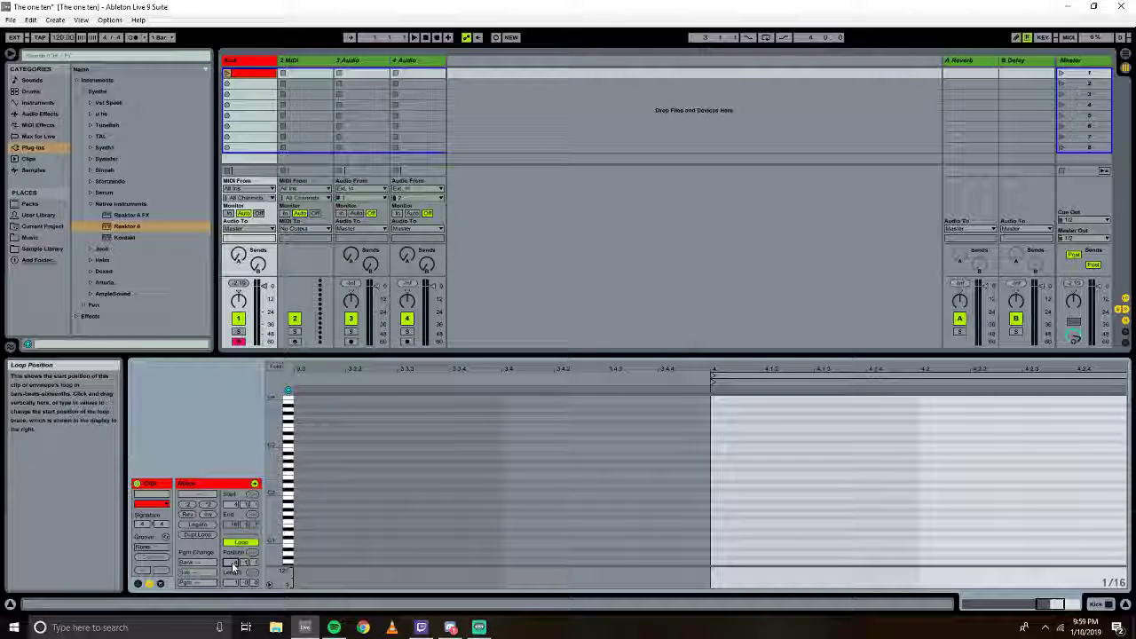
pyautogui.moveTo(236, 586); pyautogui.dragTo(235, 596)
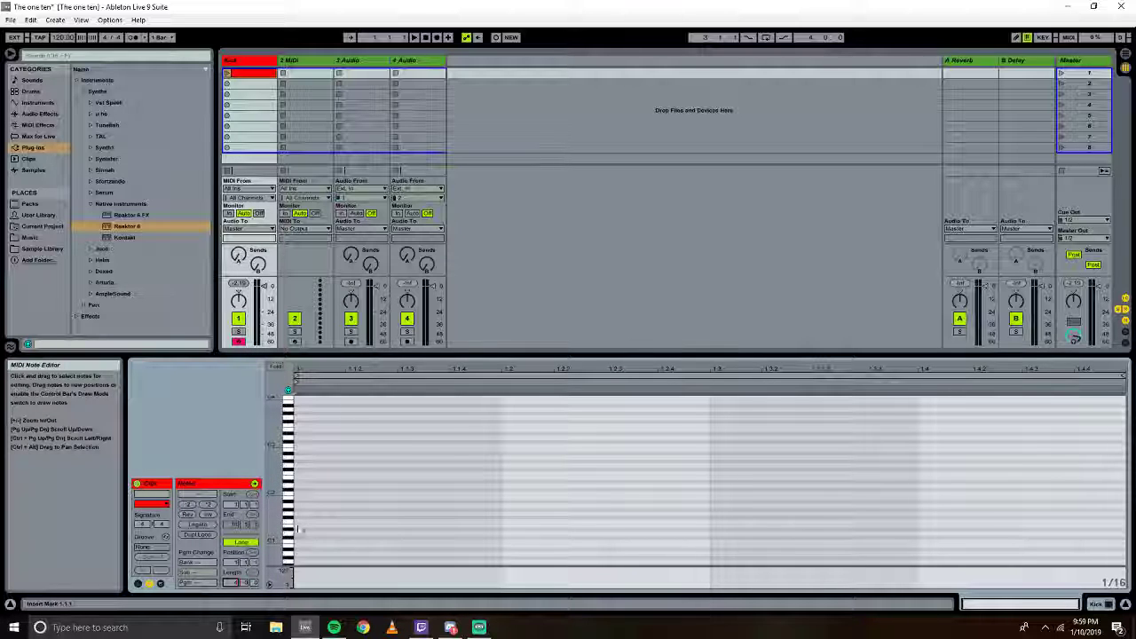
# Add a 1/16 note on C3 at the start of each of the clip's four bars.
pyautogui.click(300, 450)
pyautogui.press('-')
pyautogui.press('-')
pyautogui.doubleClick(300, 445)
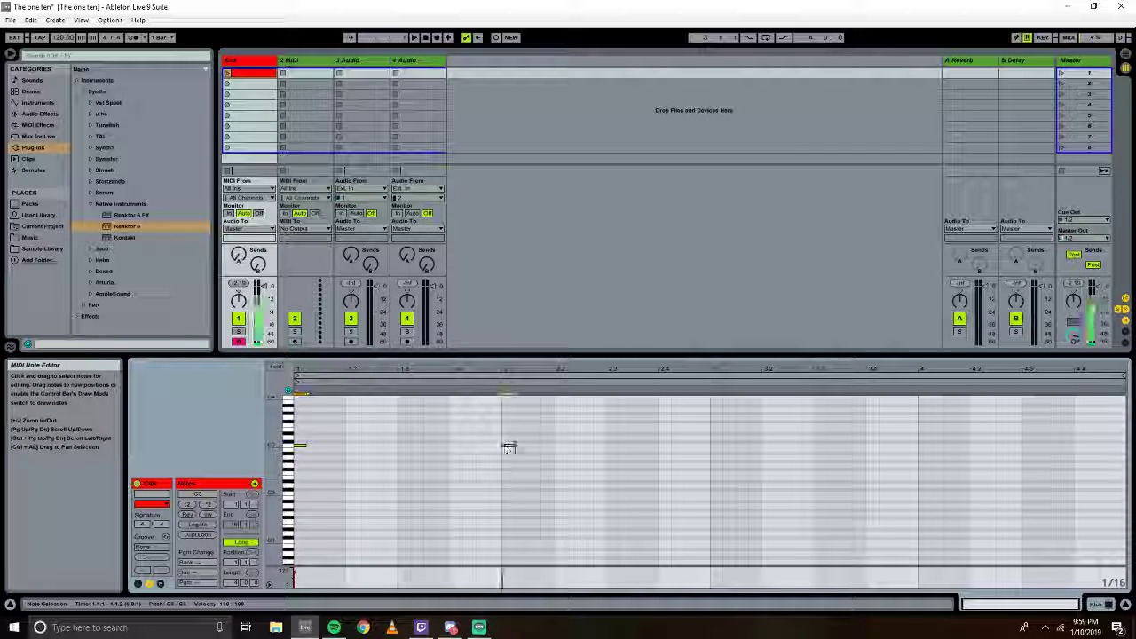
pyautogui.doubleClick(508, 445)
pyautogui.doubleClick(716, 445)
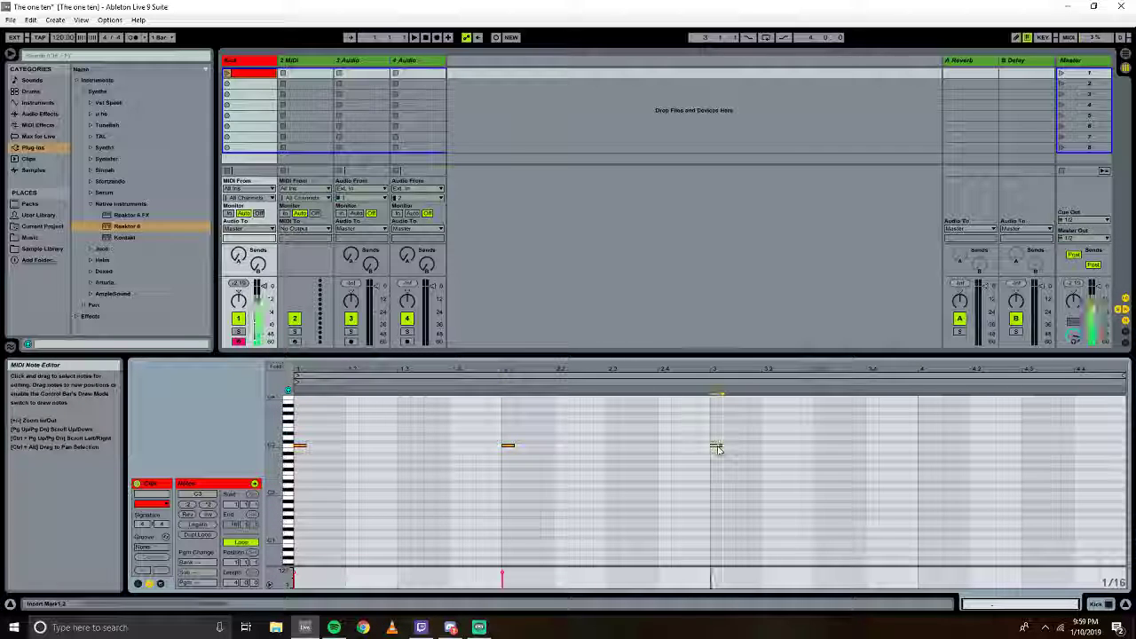
pyautogui.doubleClick(923, 445)
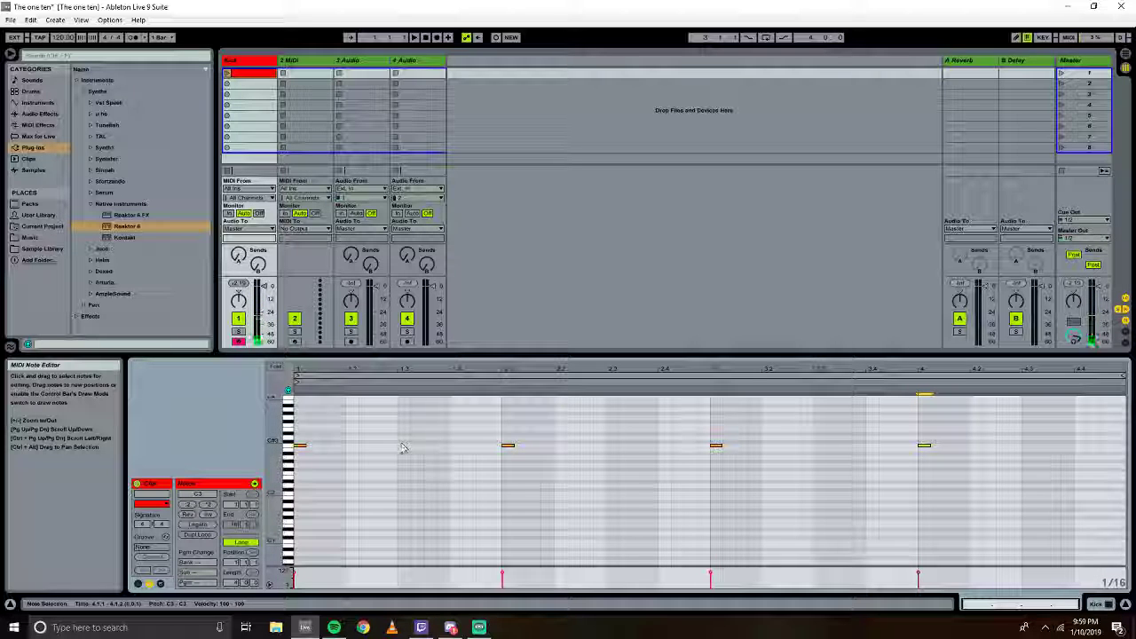
# Copy the four C3 notes onto the remaining beats so a kick falls on every beat, and launch the Kick clip.
pyautogui.hotkey('ctrl', 'a')
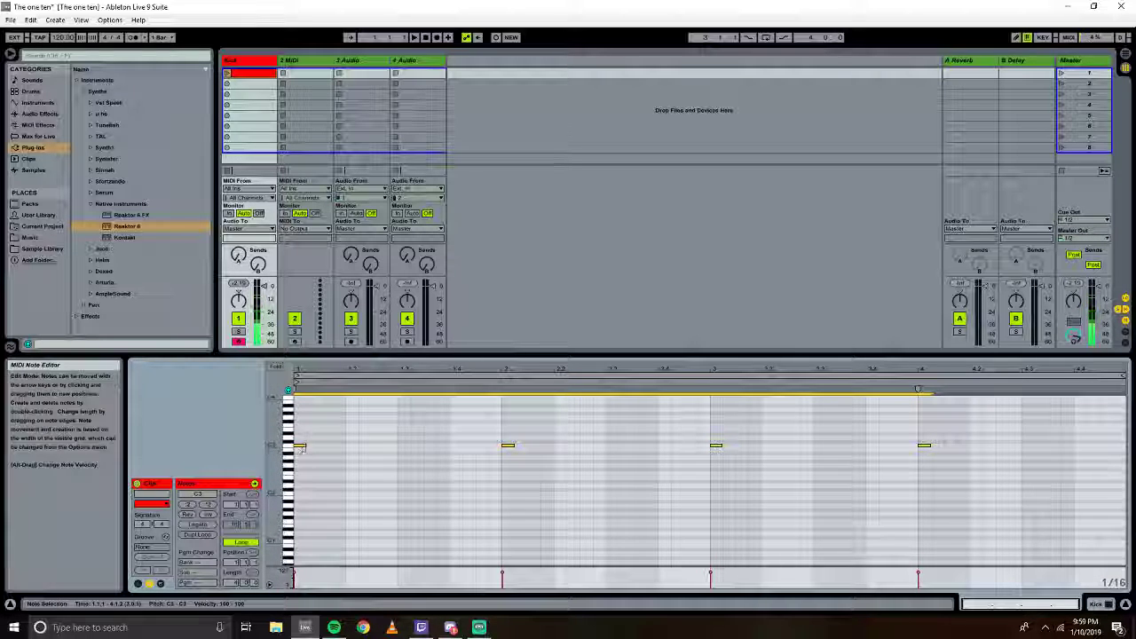
pyautogui.moveTo(301, 450); pyautogui.dragTo(462, 452)
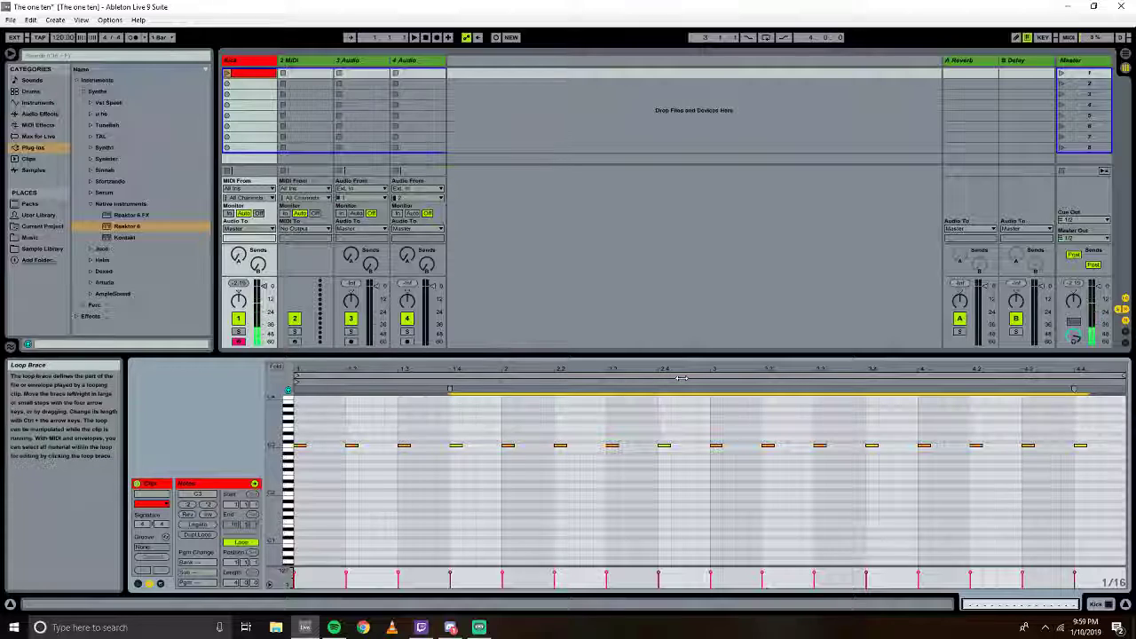
pyautogui.press('space')
pyautogui.click(426, 37)
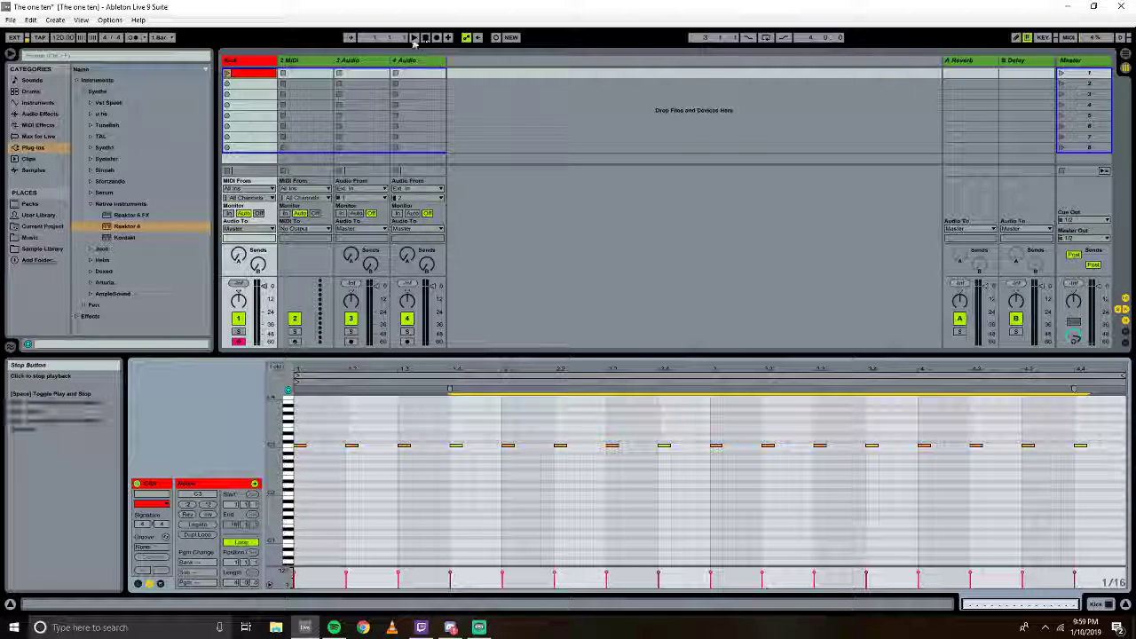
pyautogui.click(227, 75)
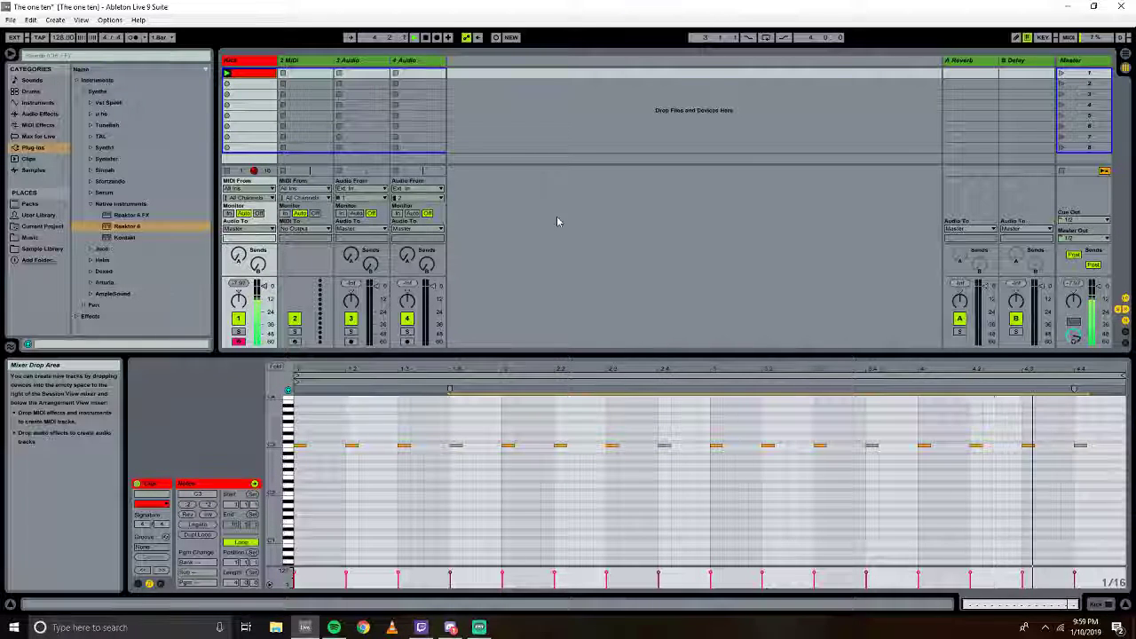
pyautogui.click(160, 295)
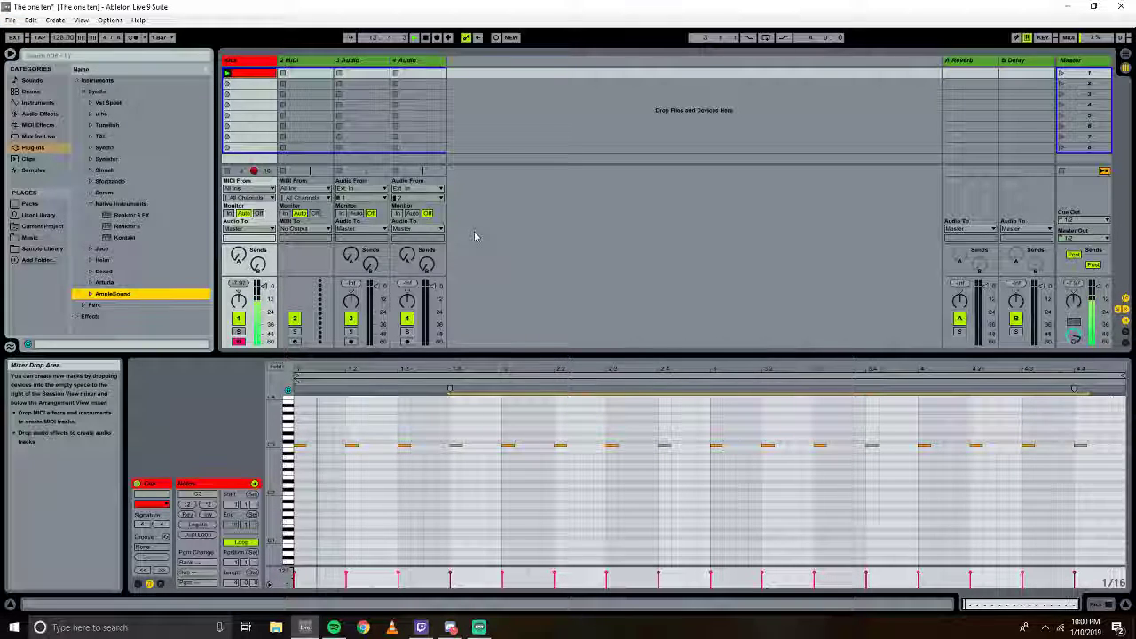
pyautogui.rightClick(255, 78)
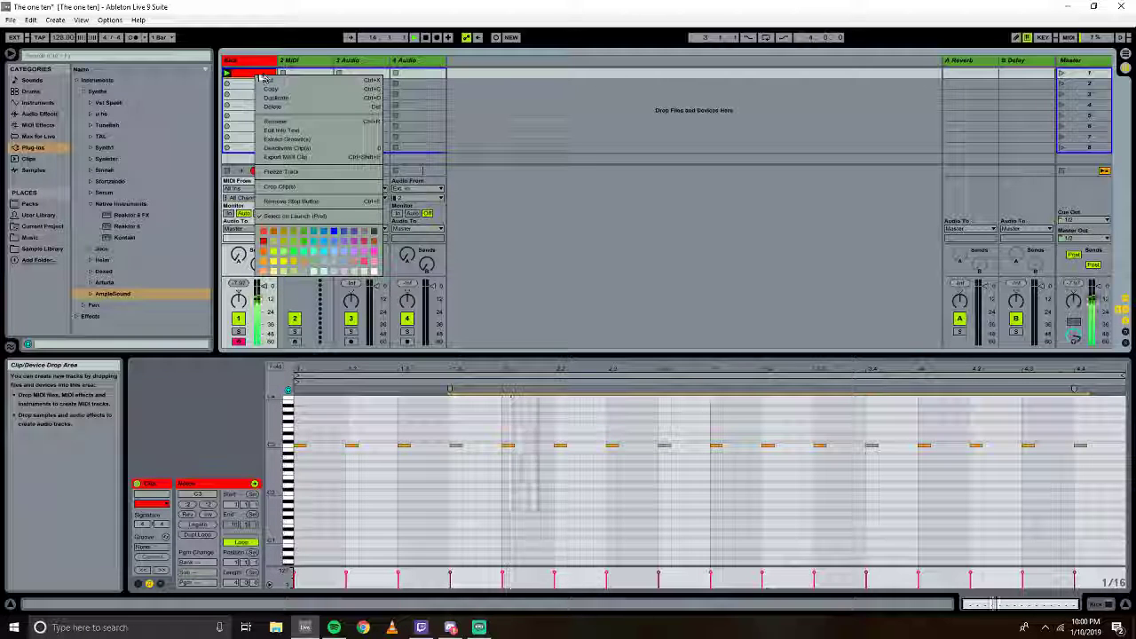
pyautogui.click(300, 62)
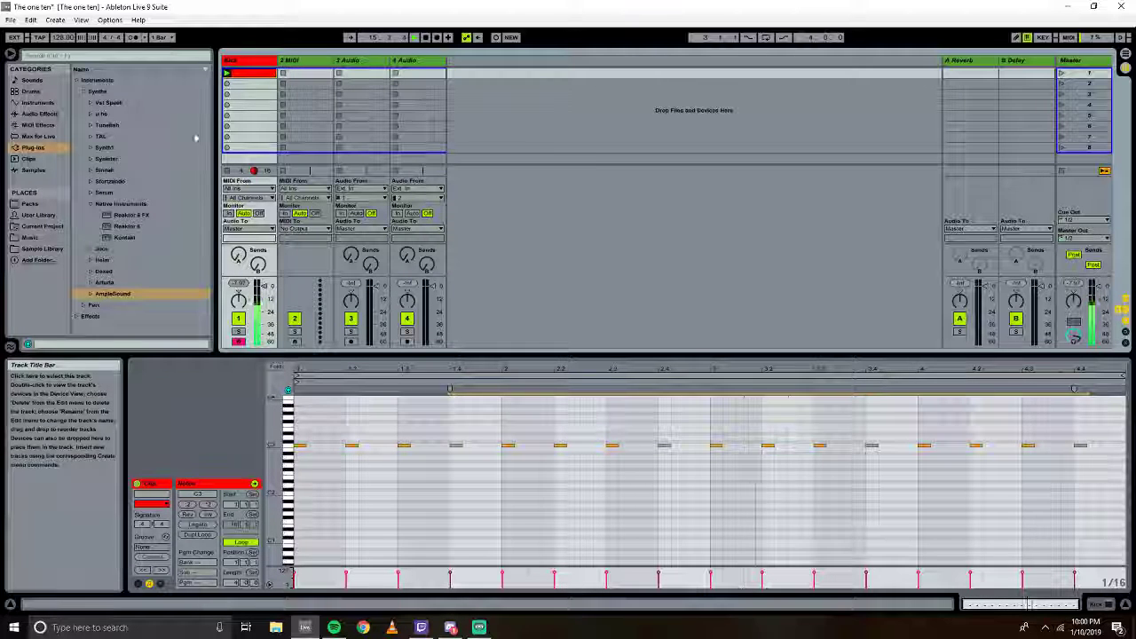
# Add Reaktor 6 from Native Instruments to the second MIDI track and load the TRK-01 Bass.ens ensemble into it.
pyautogui.click(115, 203)
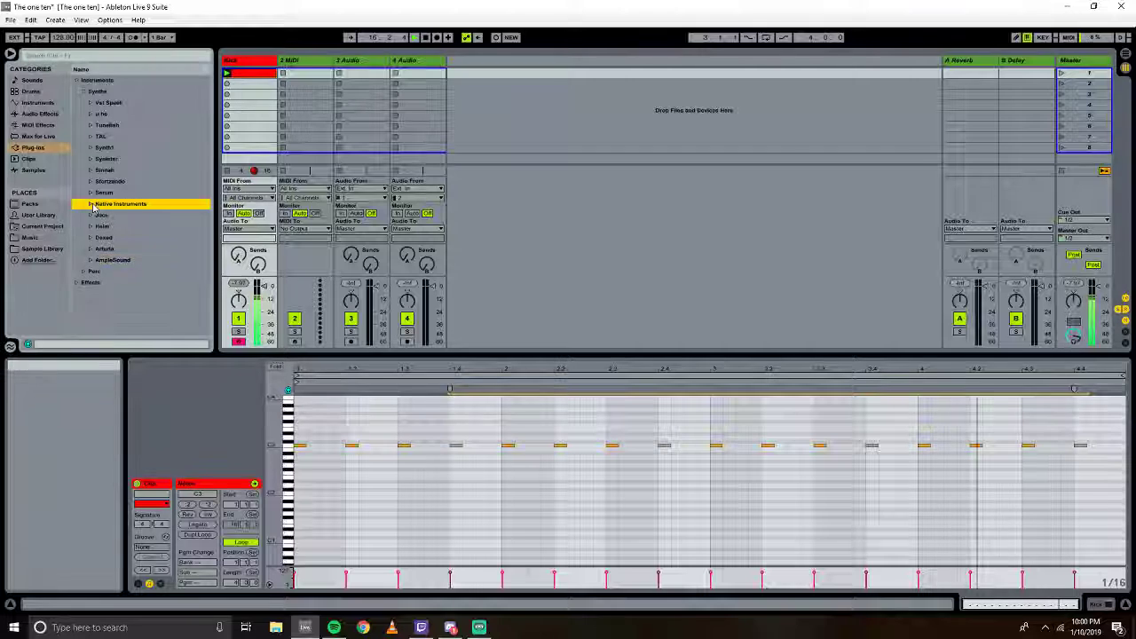
pyautogui.moveTo(127, 226); pyautogui.dragTo(297, 71)
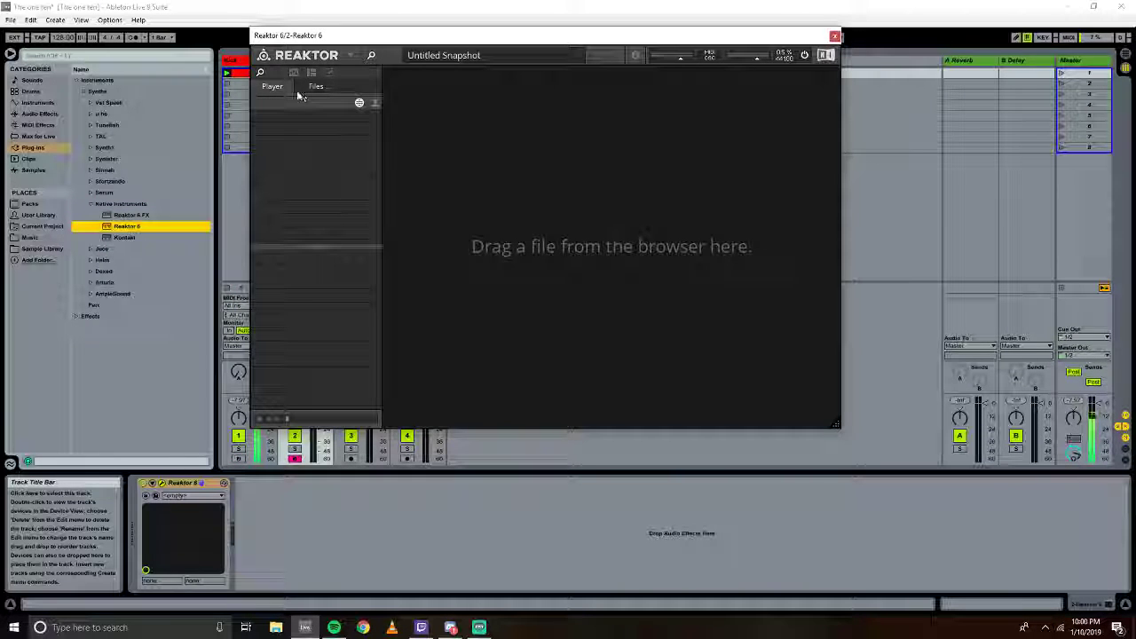
pyautogui.click(315, 86)
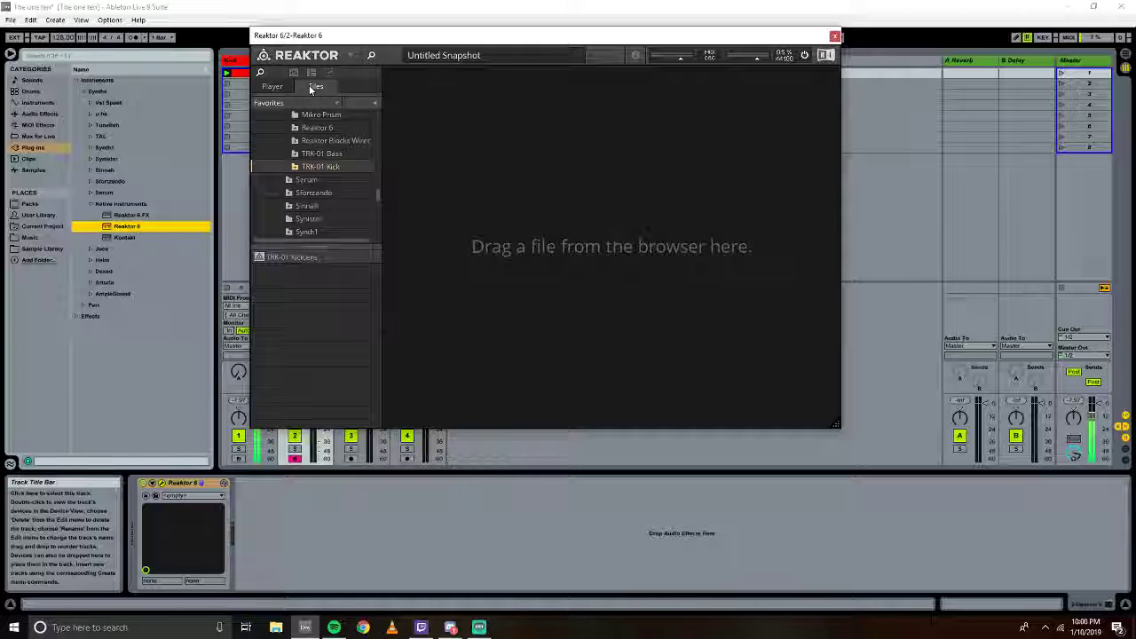
pyautogui.click(312, 154)
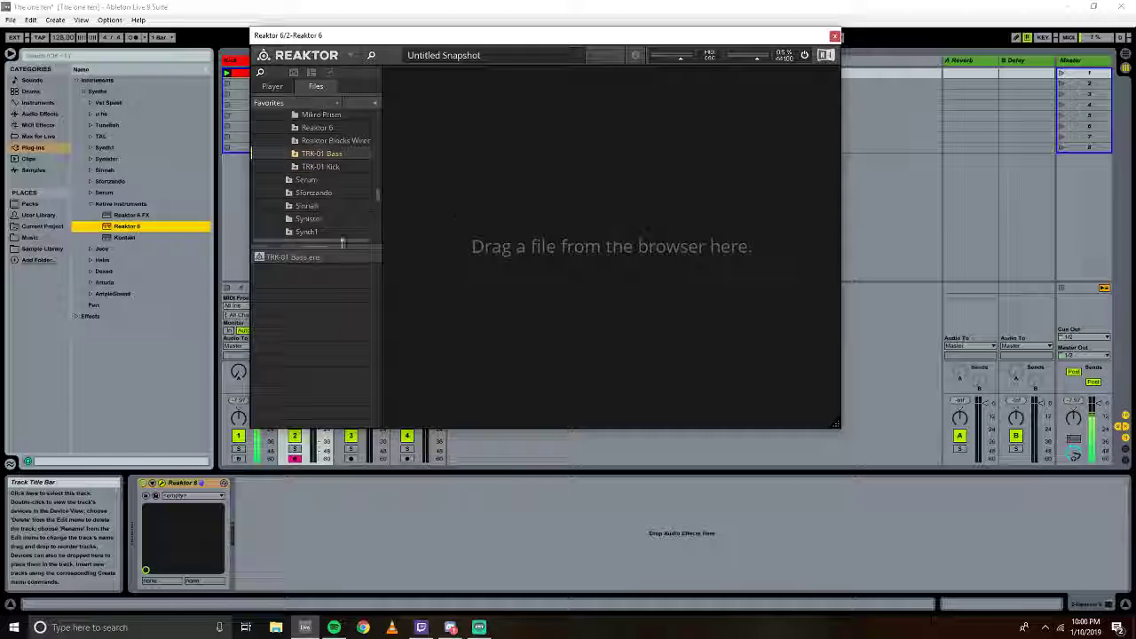
pyautogui.moveTo(292, 257); pyautogui.dragTo(595, 337)
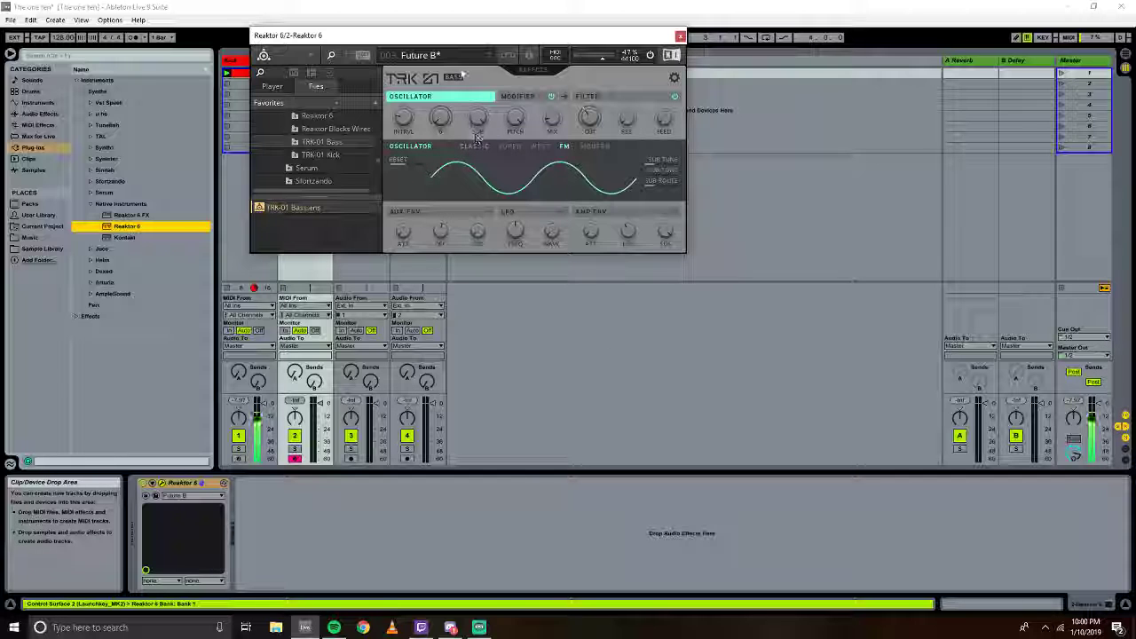
# Audition the Jiggly snapshot from the Analog bank with its oscillator Reset changed, and advance to the Spiny Classic snapshot.
pyautogui.click(455, 56)
pyautogui.moveTo(450, 55)
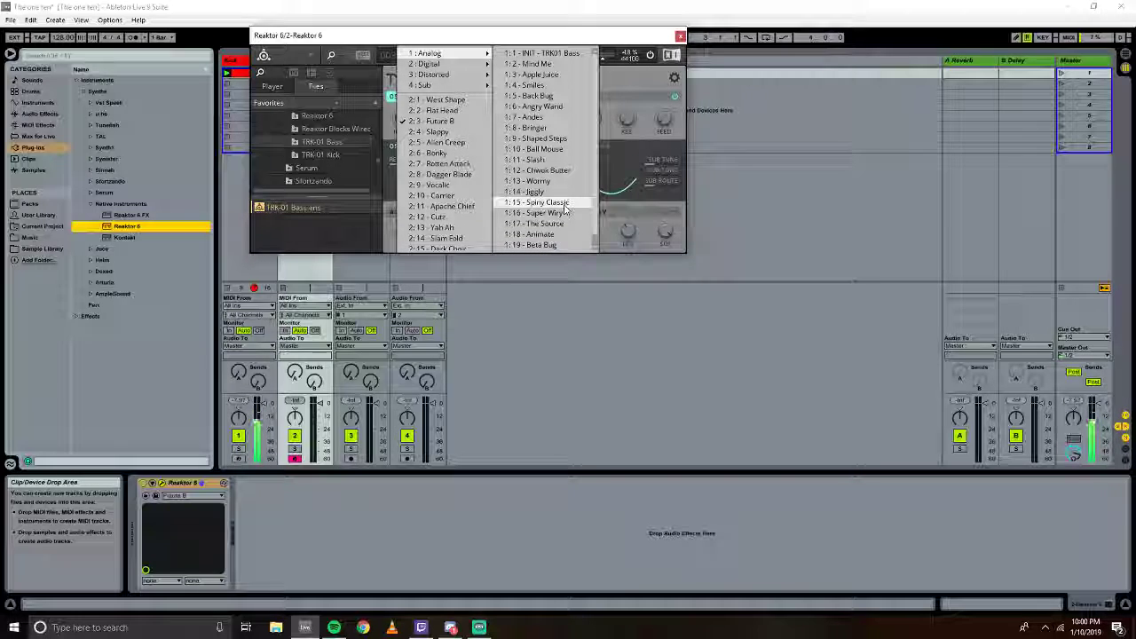
pyautogui.click(550, 193)
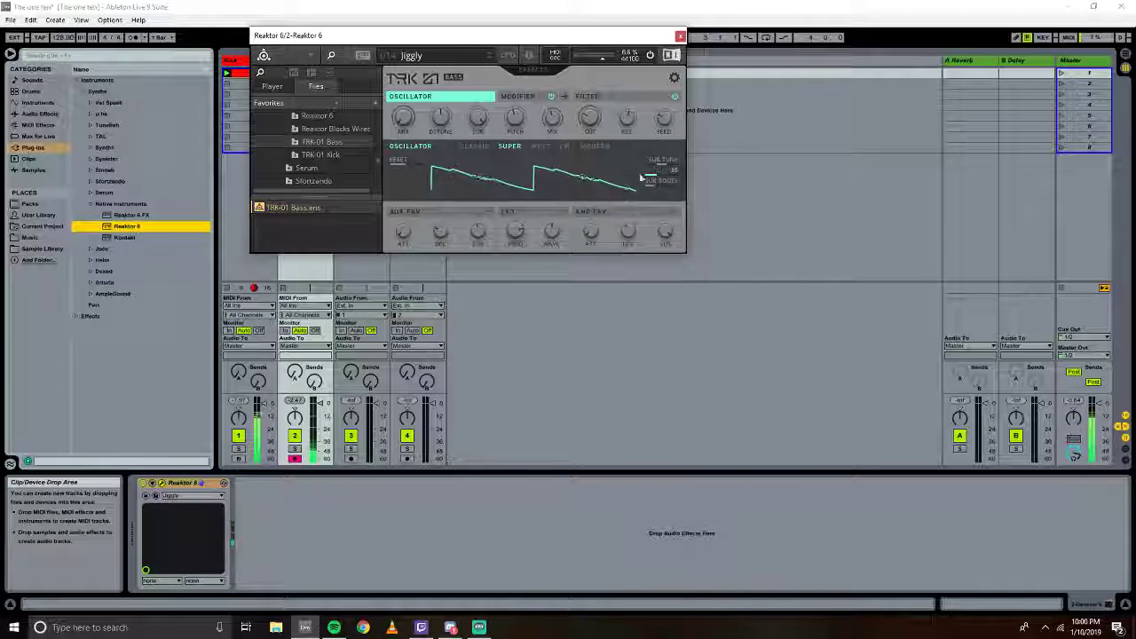
pyautogui.click(394, 160)
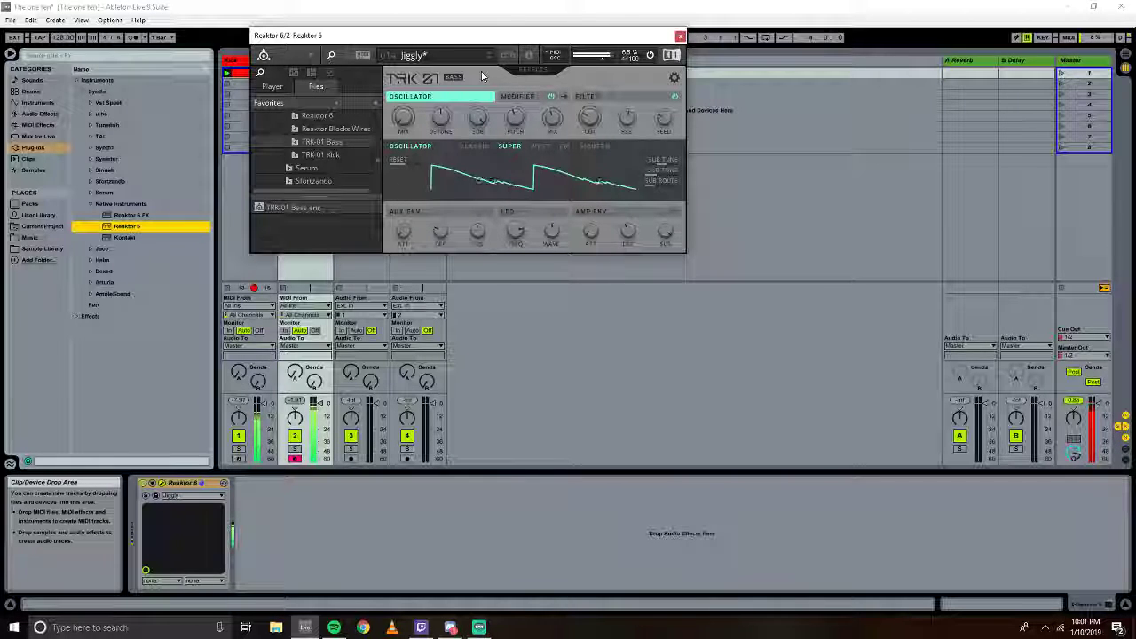
pyautogui.click(489, 57)
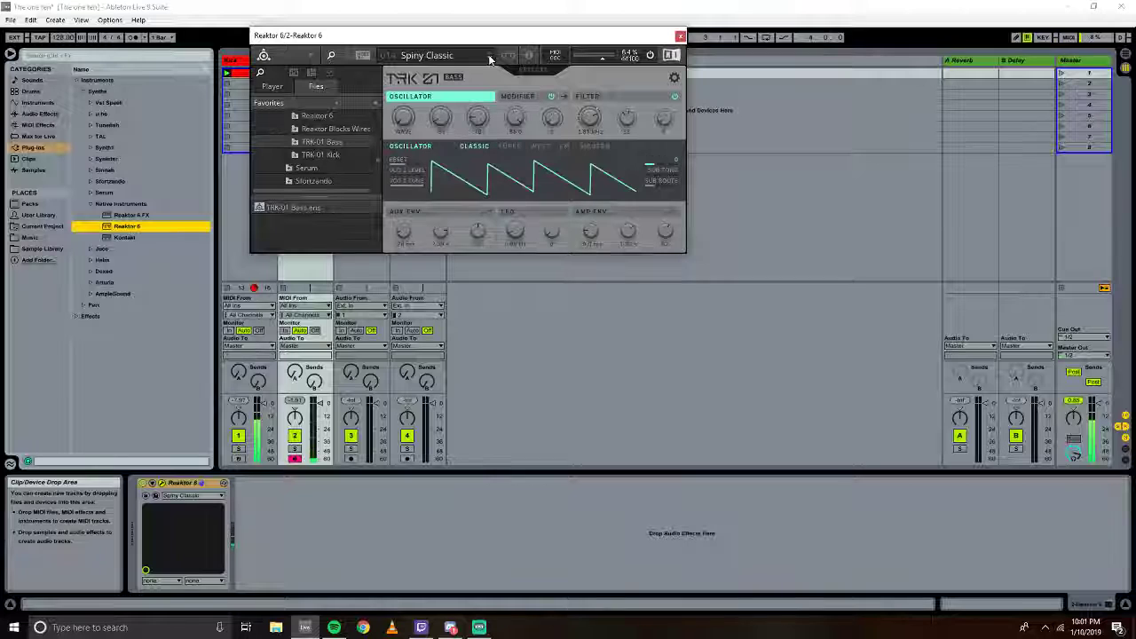
# Switch the bass to the Super Wiry snapshot and record a four-bar MIDI clip in the Reaktor 6 track's first slot.
pyautogui.click(488, 57)
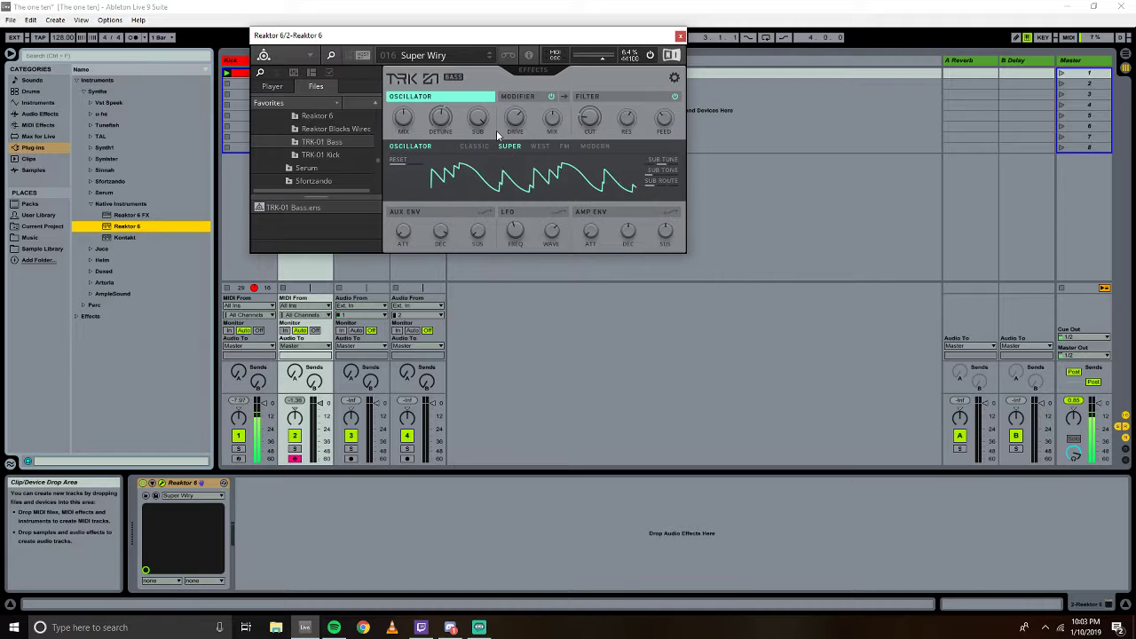
pyautogui.click(681, 36)
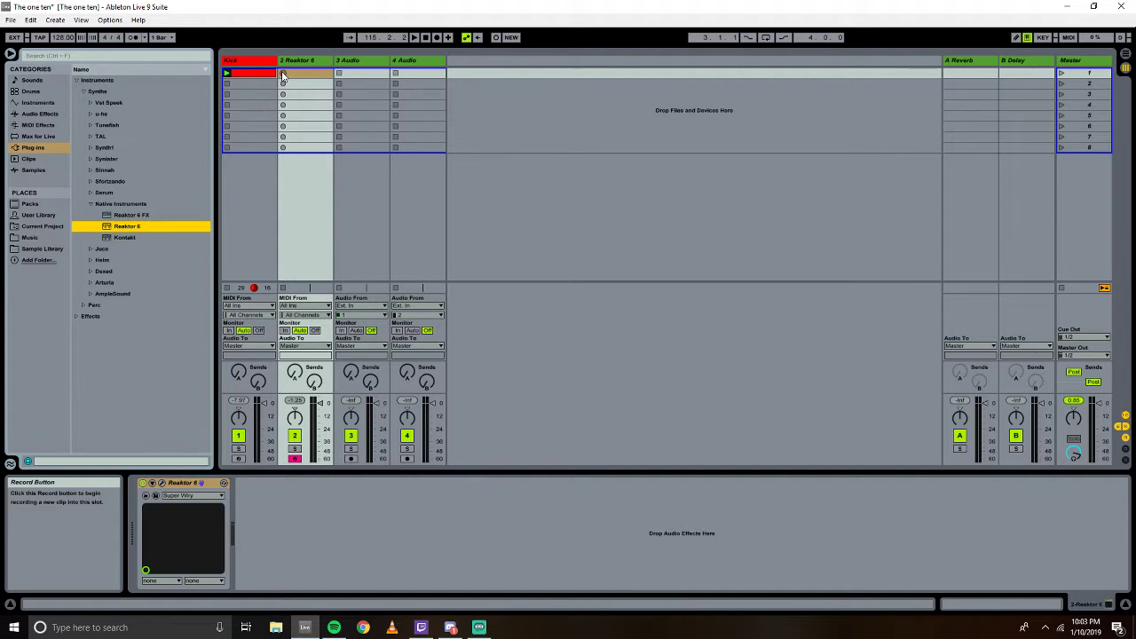
pyautogui.click(283, 74)
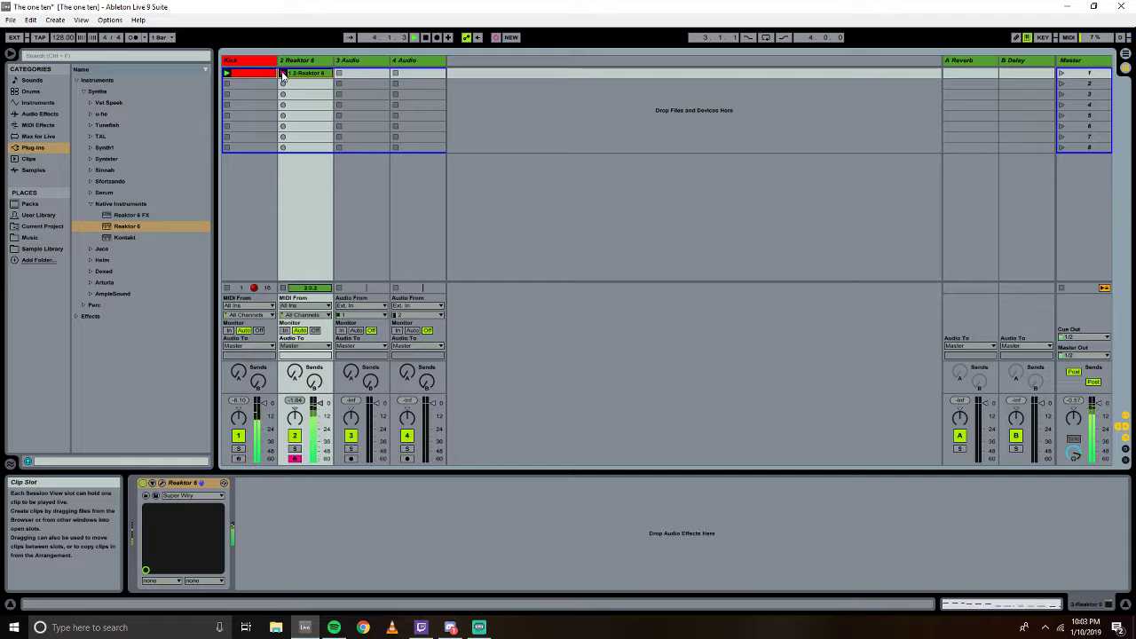
pyautogui.click(283, 74)
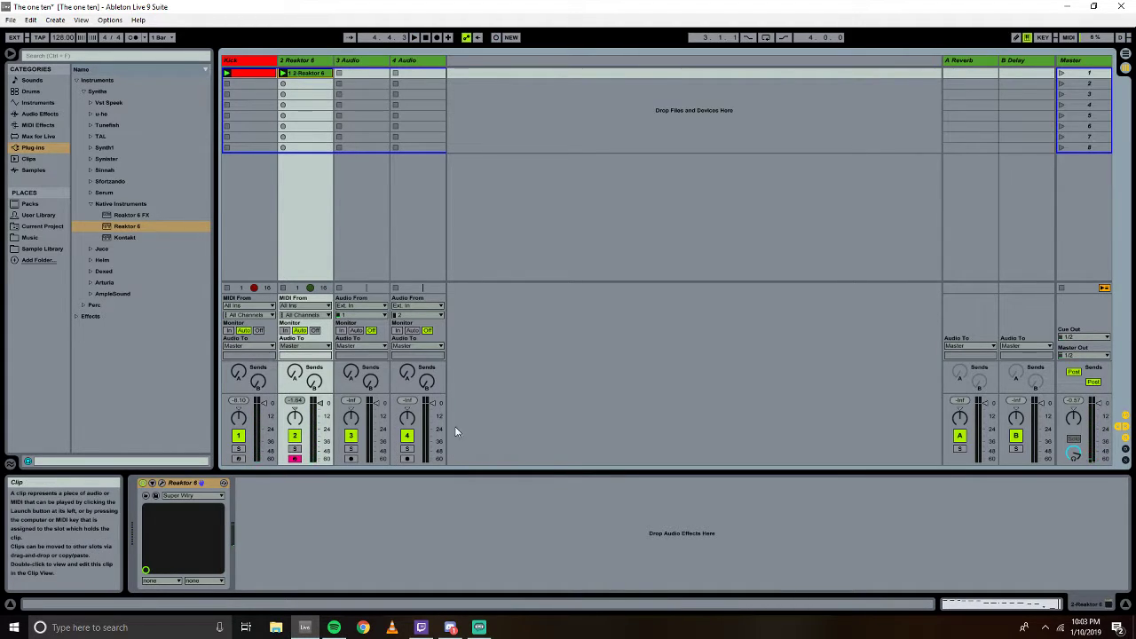
# Delete the stray D1 note overlapping its neighbour just after 4.2.3 in the recorded bass clip, and play the set.
pyautogui.click(971, 606)
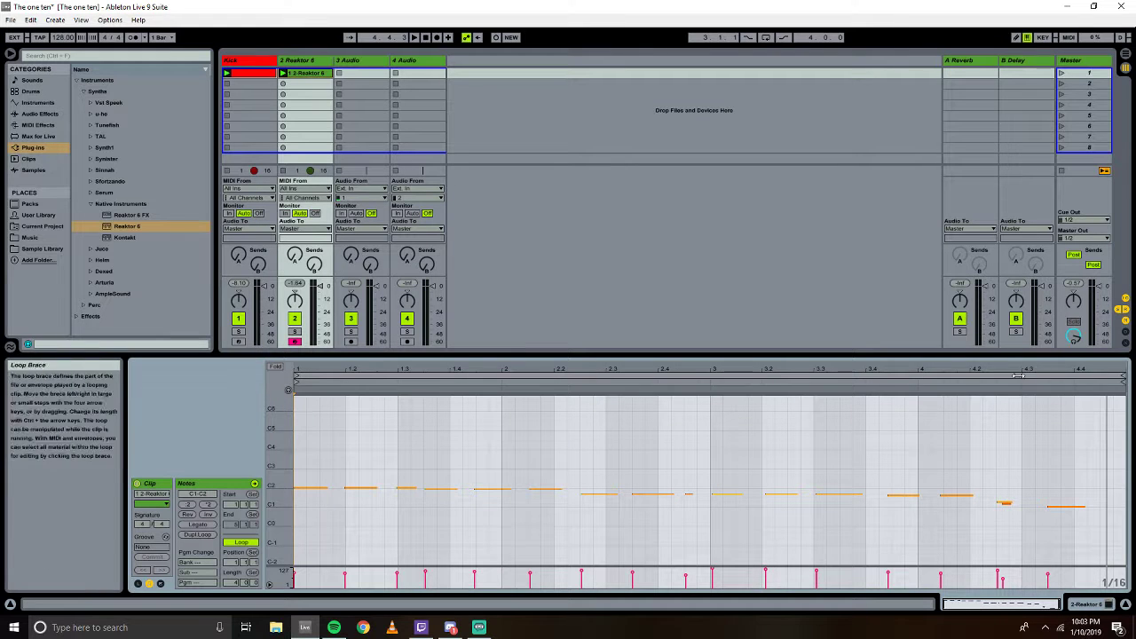
pyautogui.click(729, 504)
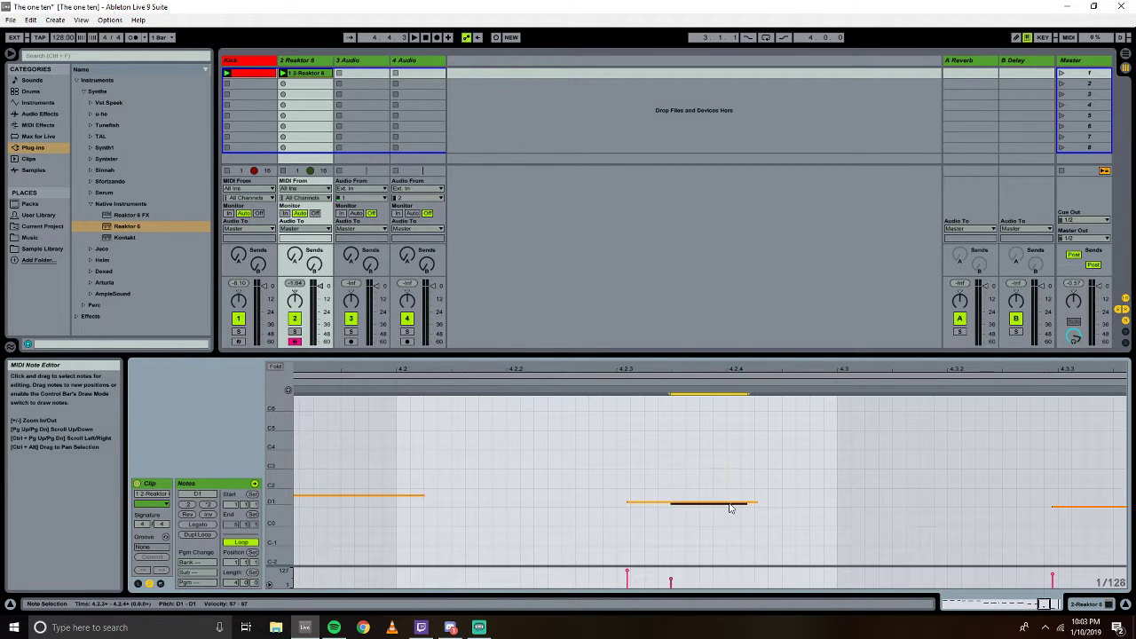
pyautogui.moveTo(794, 369)
pyautogui.mouseDown()
pyautogui.moveTo(755, 393)
pyautogui.moveTo(980, 387)
pyautogui.mouseUp()
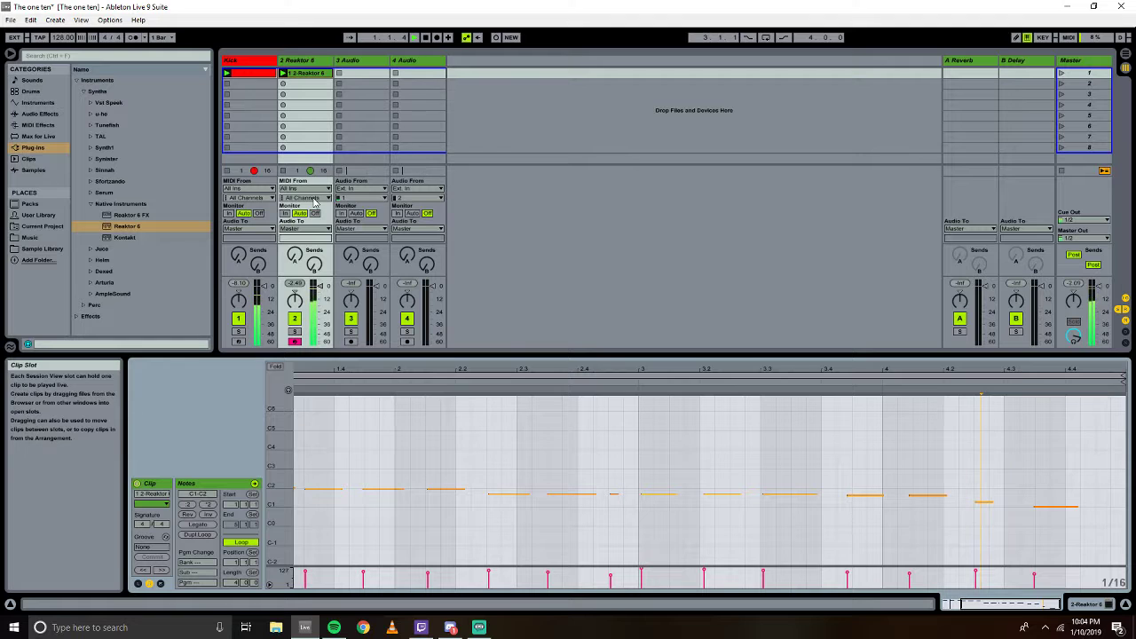
pyautogui.press('space')
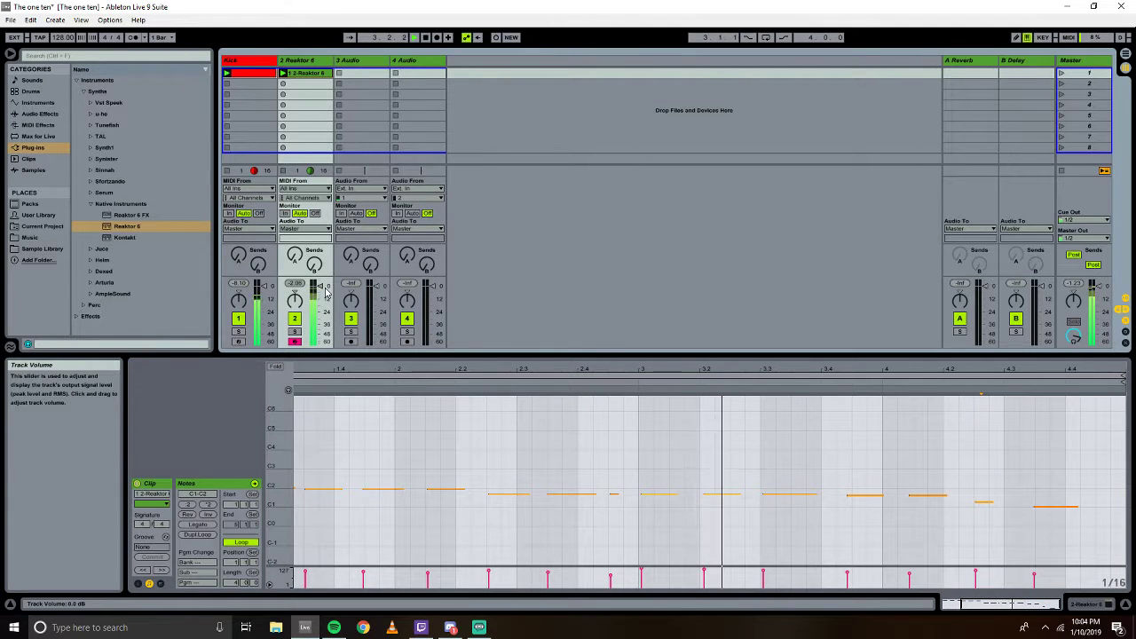
# Lower the volumes of the Kick and Reaktor 6 tracks, balancing the bass against the kick.
pyautogui.moveTo(319, 286); pyautogui.dragTo(319, 294)
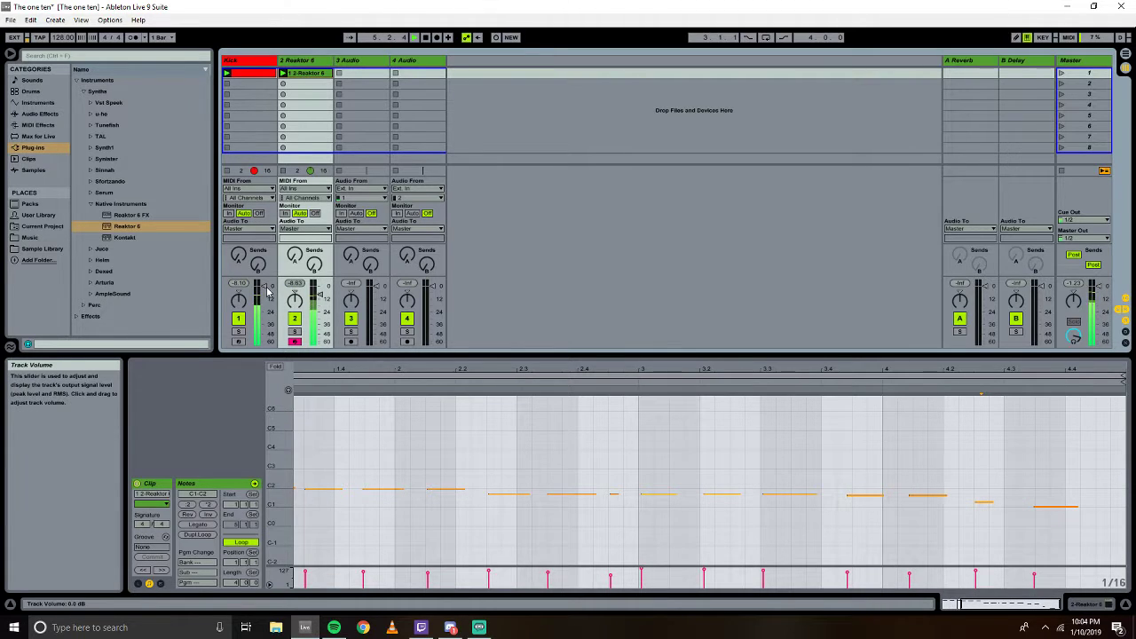
pyautogui.moveTo(268, 291); pyautogui.dragTo(244, 295)
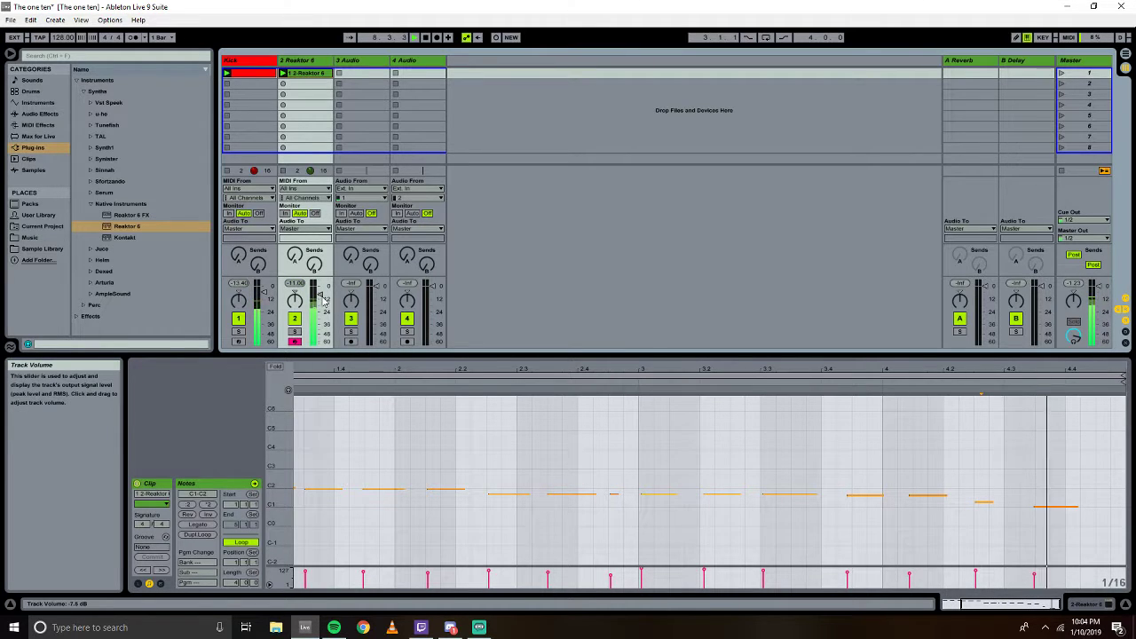
pyautogui.moveTo(321, 302); pyautogui.dragTo(321, 296)
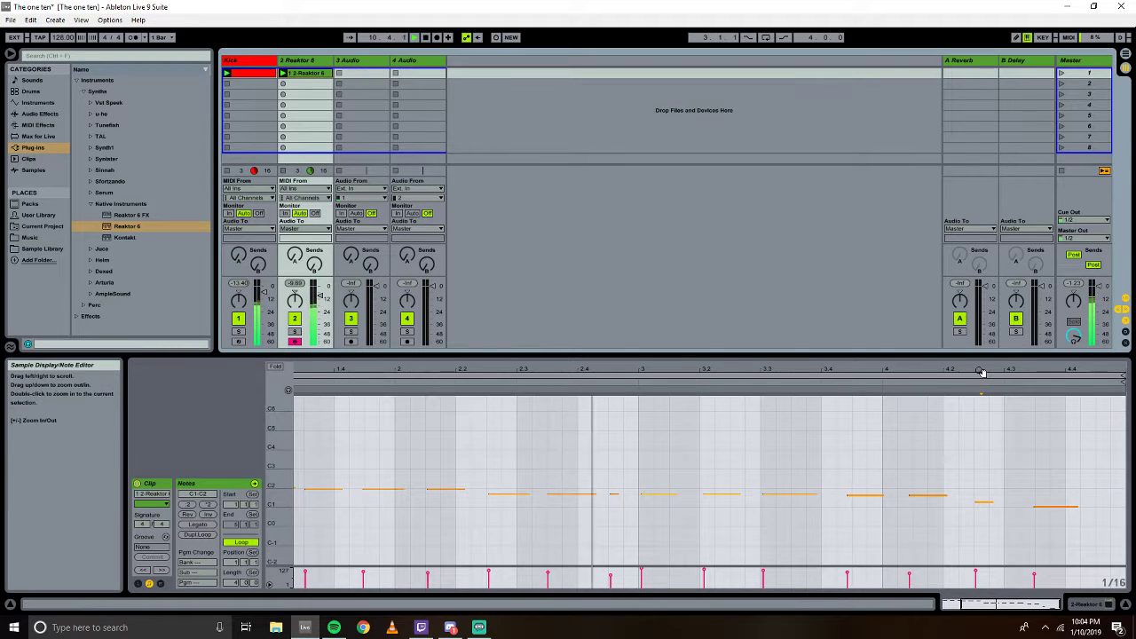
# Quantize the start of every note in the bass clip to 1/8 with the amount reduced below 100 %.
pyautogui.press('+')
pyautogui.press('+')
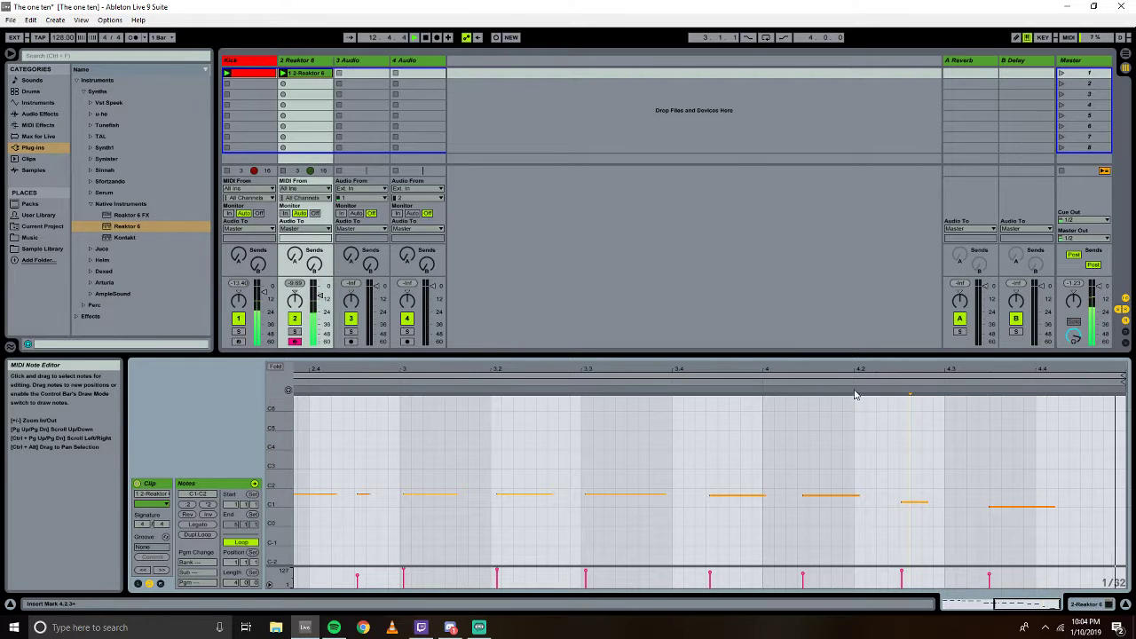
pyautogui.moveTo(854, 370); pyautogui.dragTo(854, 350)
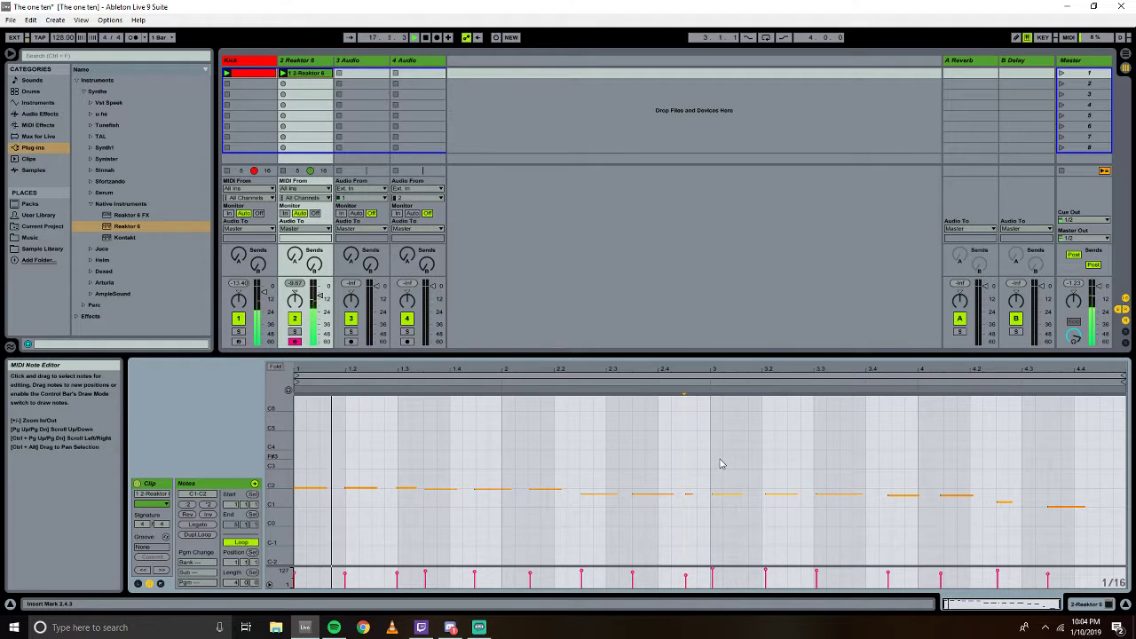
pyautogui.hotkey('ctrl', 'shift', 'u')
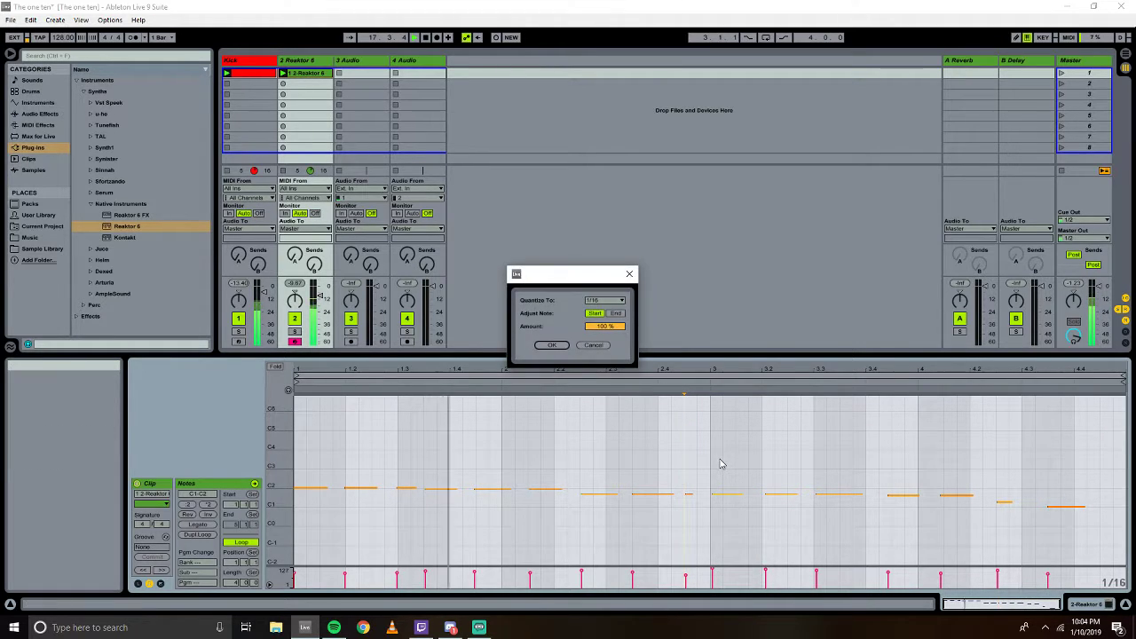
pyautogui.click(604, 300)
pyautogui.click(597, 330)
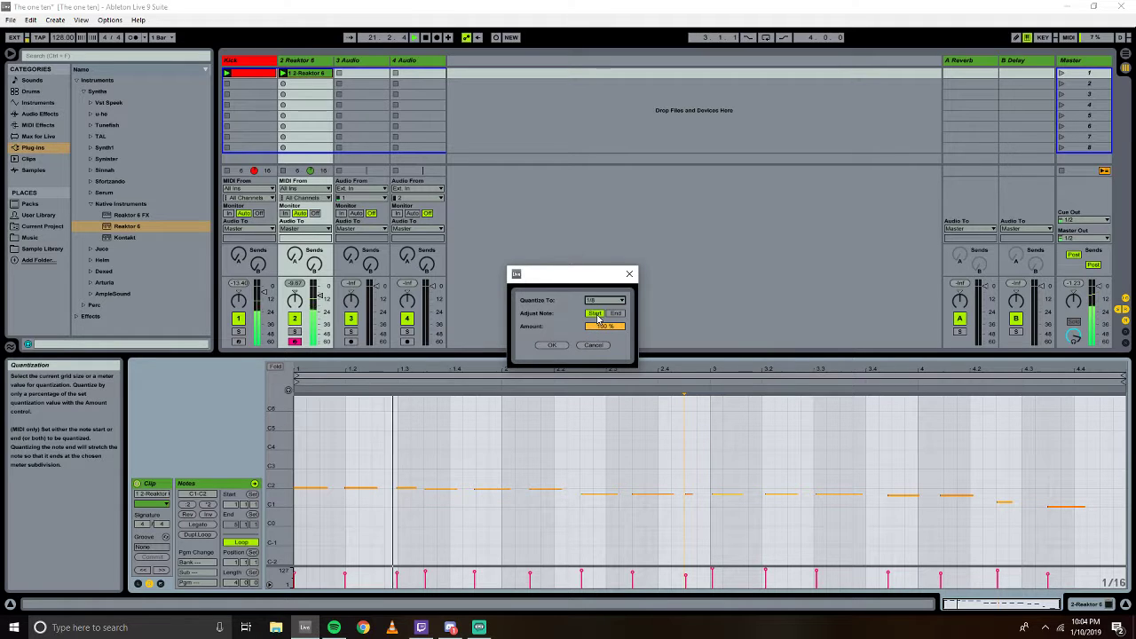
pyautogui.moveTo(597, 330); pyautogui.dragTo(604, 330)
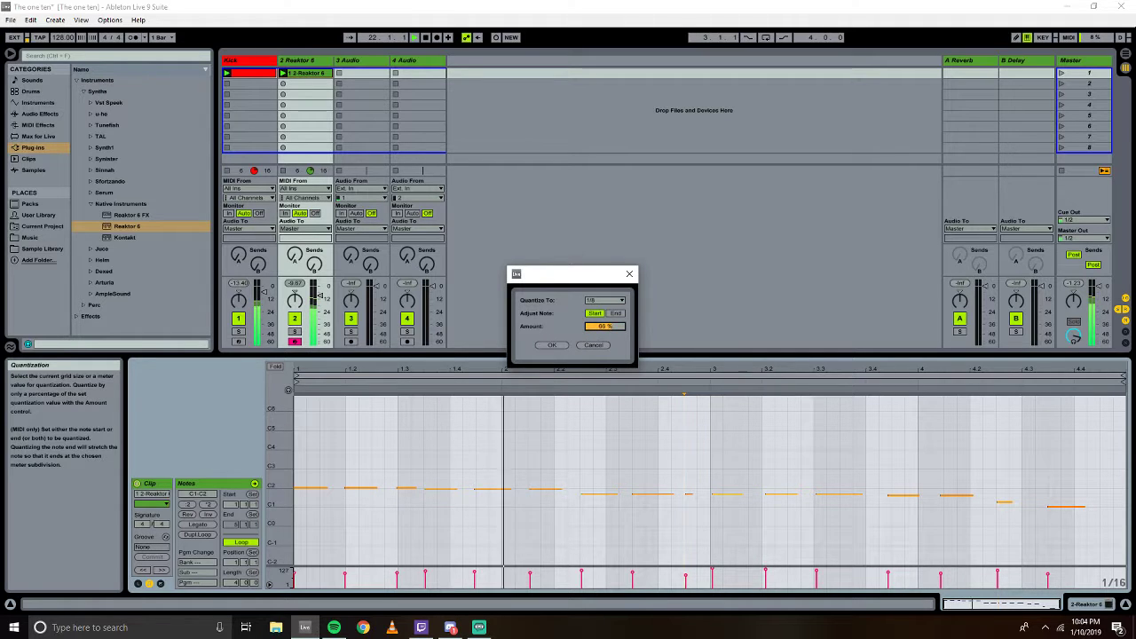
pyautogui.click(552, 344)
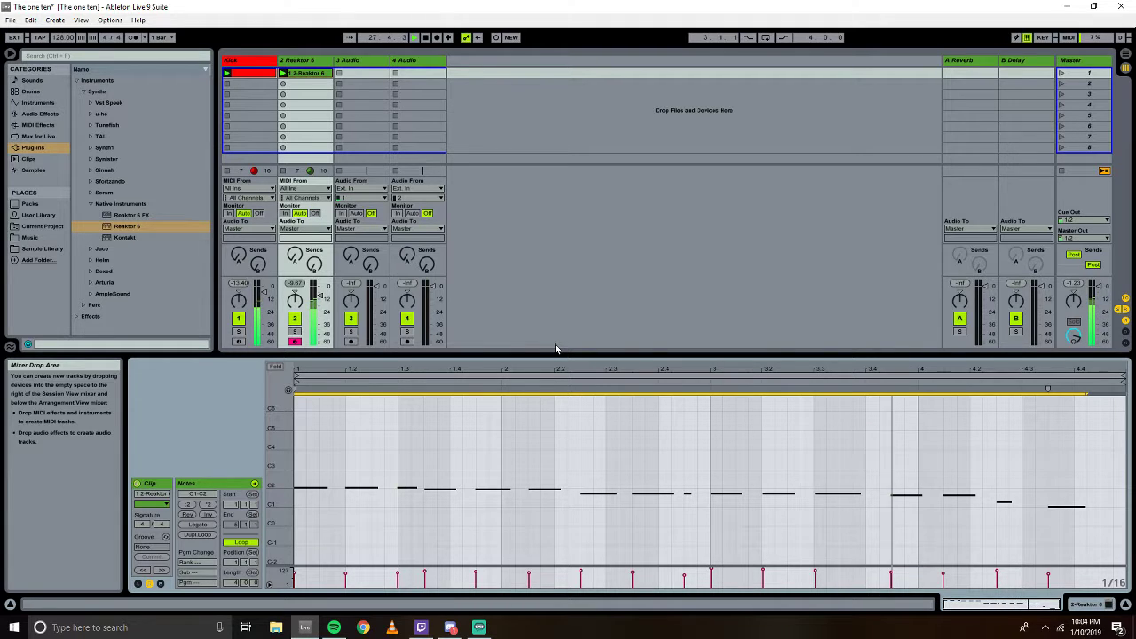
# Try shortening all the notes of the four-bar bass clip together, and undo the change.
pyautogui.moveTo(837, 370)
pyautogui.mouseDown()
pyautogui.moveTo(837, 399)
pyautogui.moveTo(837, 386)
pyautogui.mouseUp()
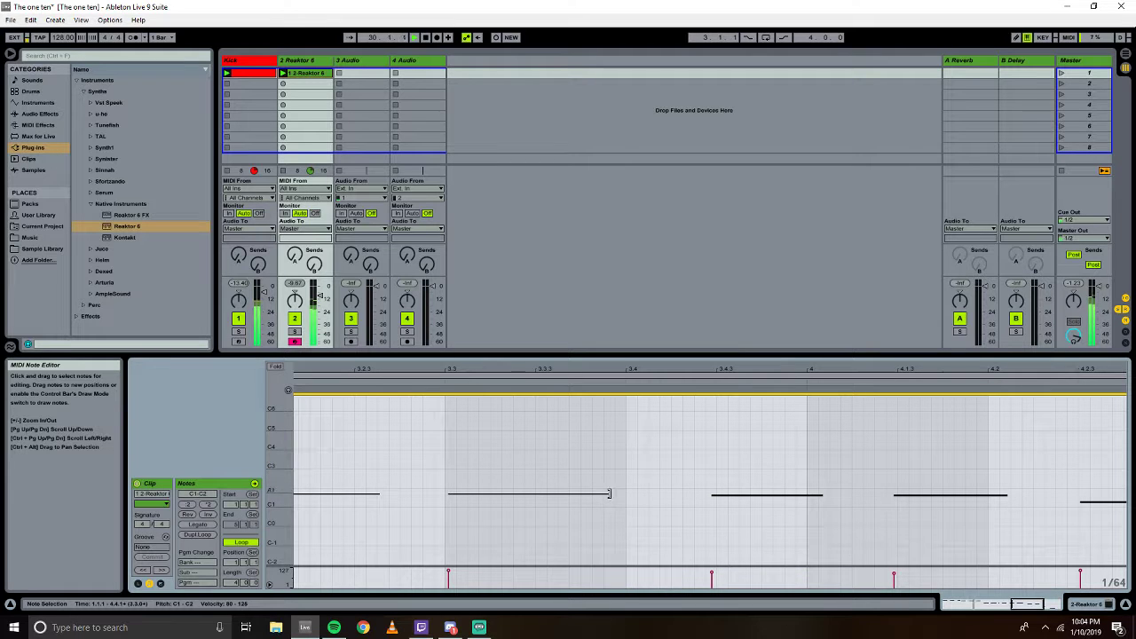
pyautogui.moveTo(608, 493); pyautogui.dragTo(517, 500)
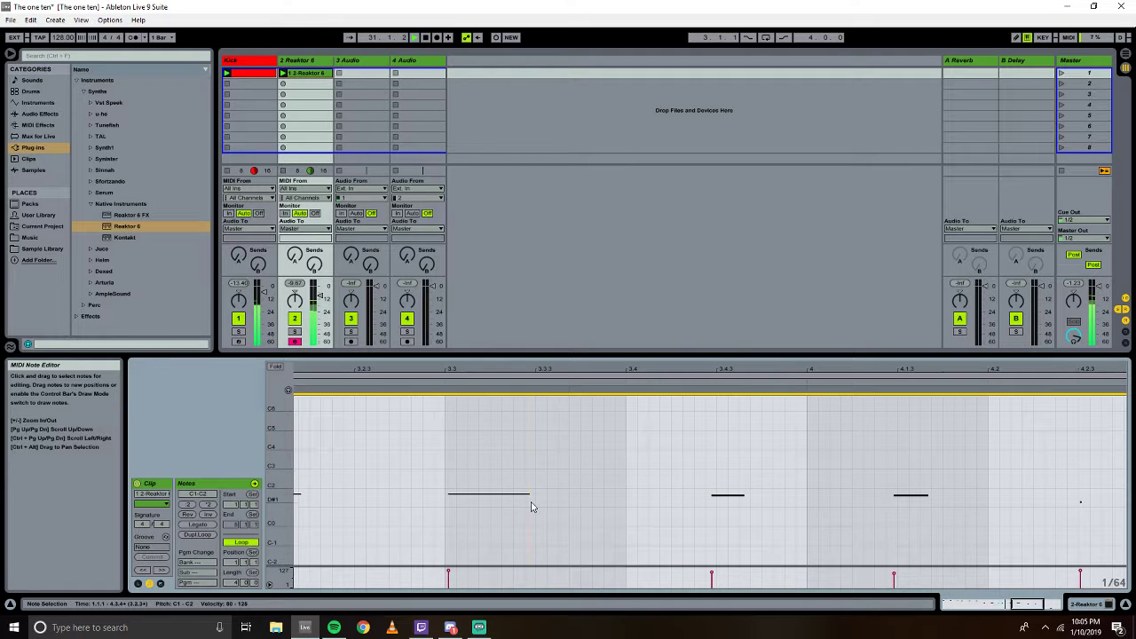
pyautogui.hotkey('ctrl', 'z')
pyautogui.press('z')
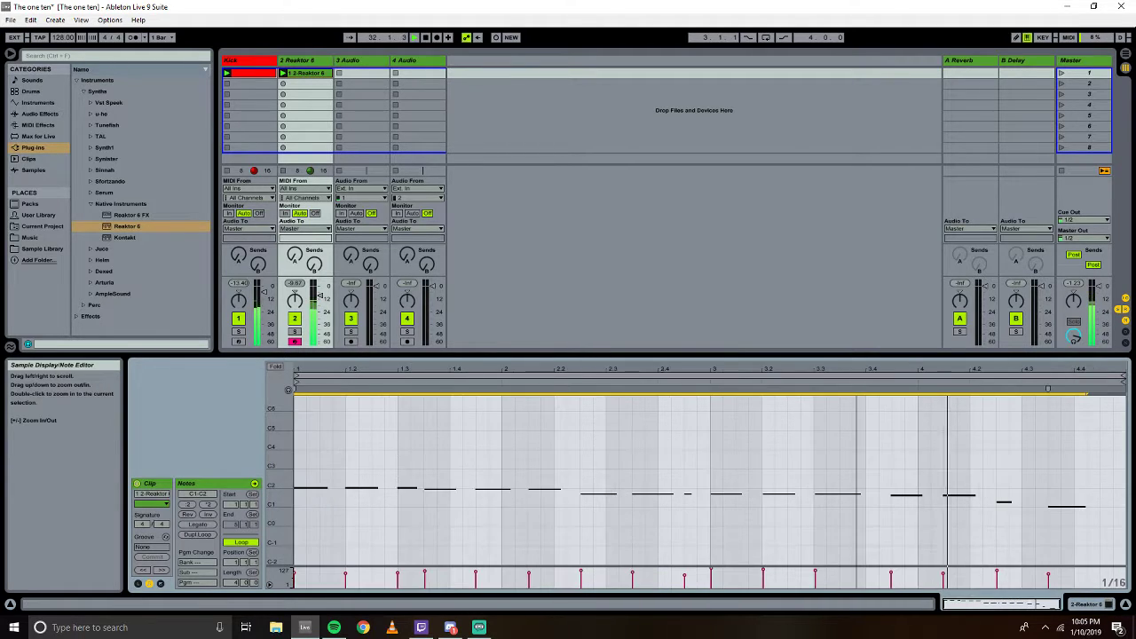
# Set the bass clip's loop length to 8 bars and duplicate the first four bars into bars 5 to 8.
pyautogui.click(232, 582)
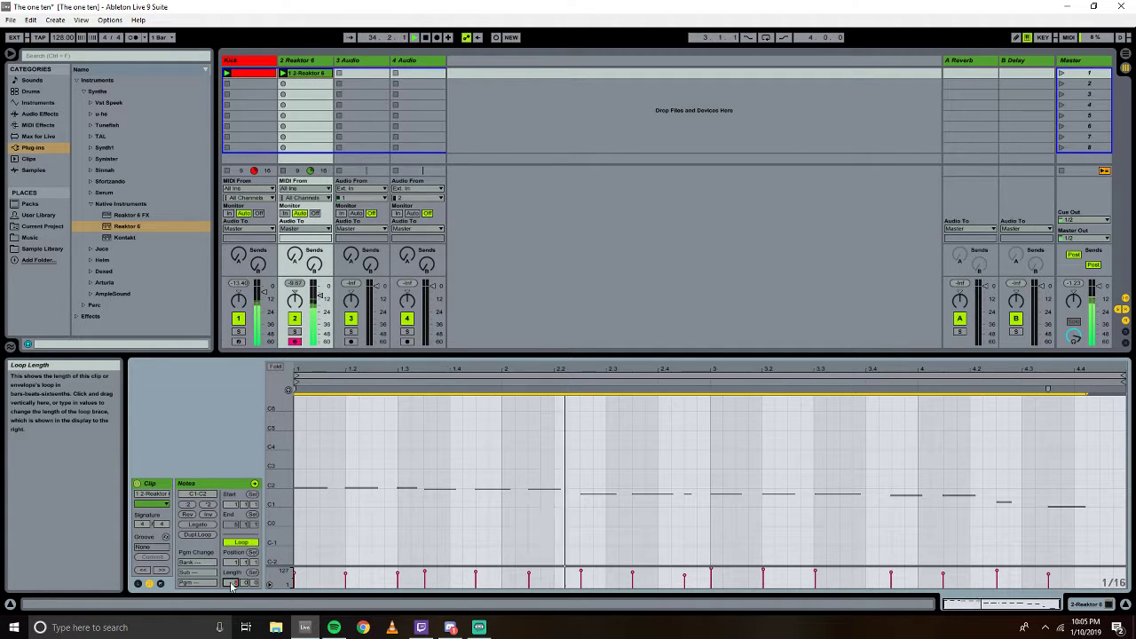
pyautogui.write('8')
pyautogui.press('Return')
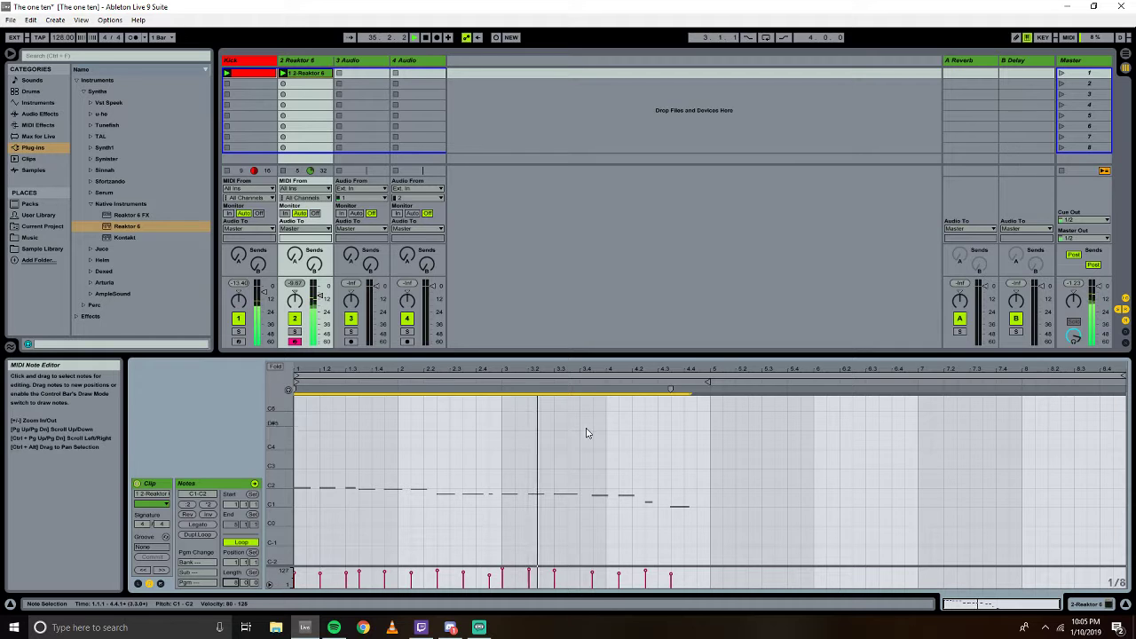
pyautogui.moveTo(708, 398); pyautogui.dragTo(293, 539)
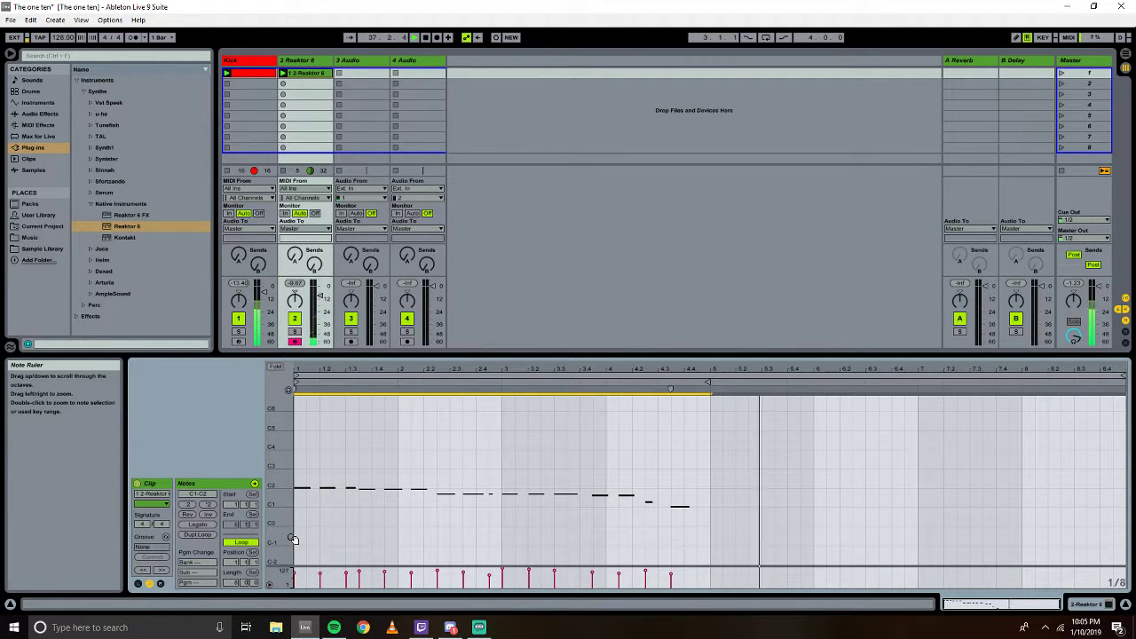
pyautogui.hotkey('ctrl', 'd')
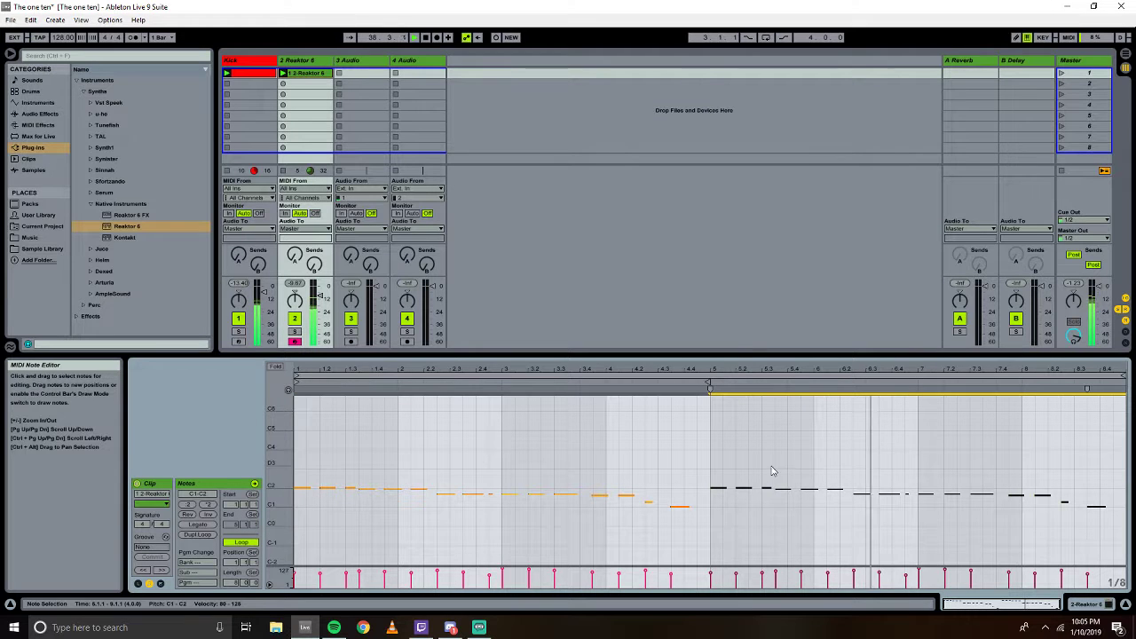
# Shorten all the duplicated bass notes in bars 5 to 8 together by the same amount.
pyautogui.moveTo(1020, 373); pyautogui.dragTo(1020, 417)
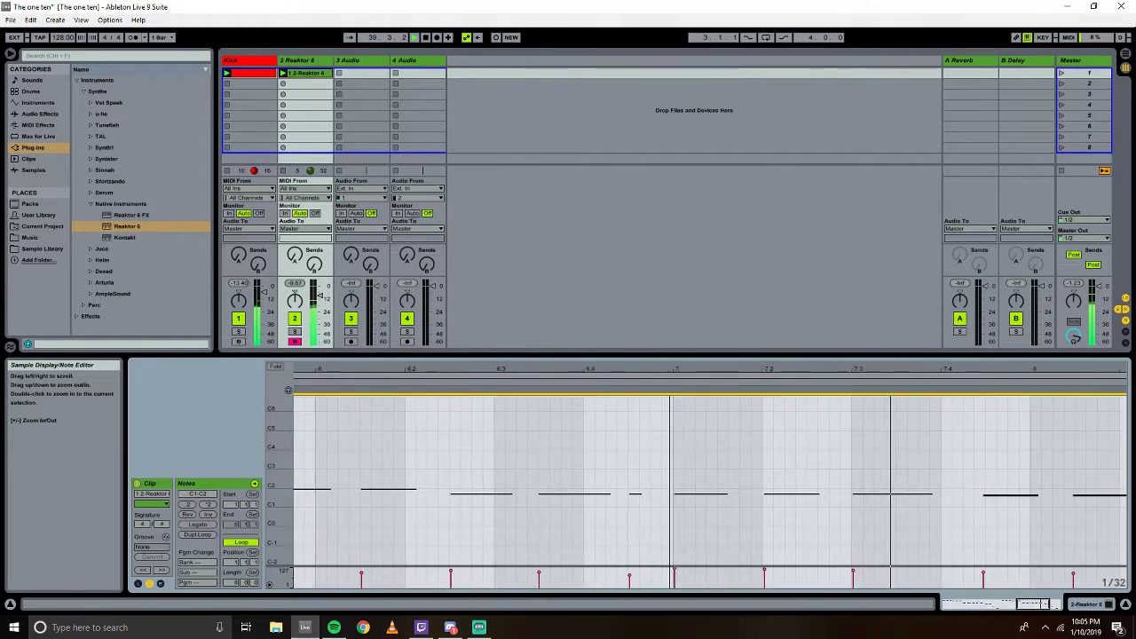
pyautogui.moveTo(670, 417); pyautogui.dragTo(525, 525)
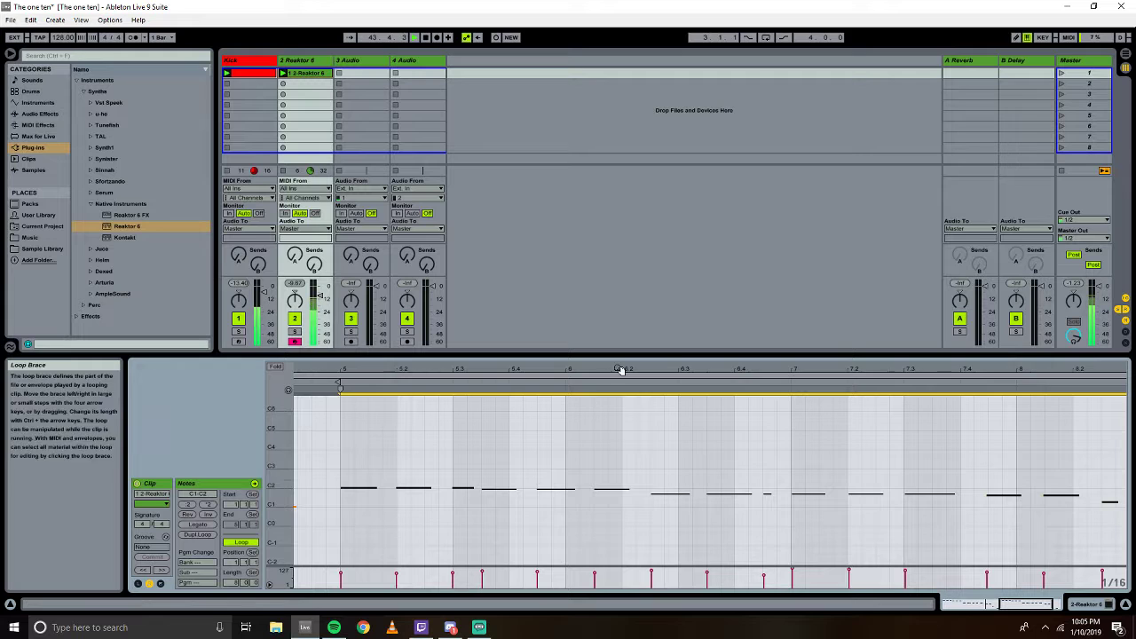
pyautogui.moveTo(622, 372); pyautogui.dragTo(617, 489)
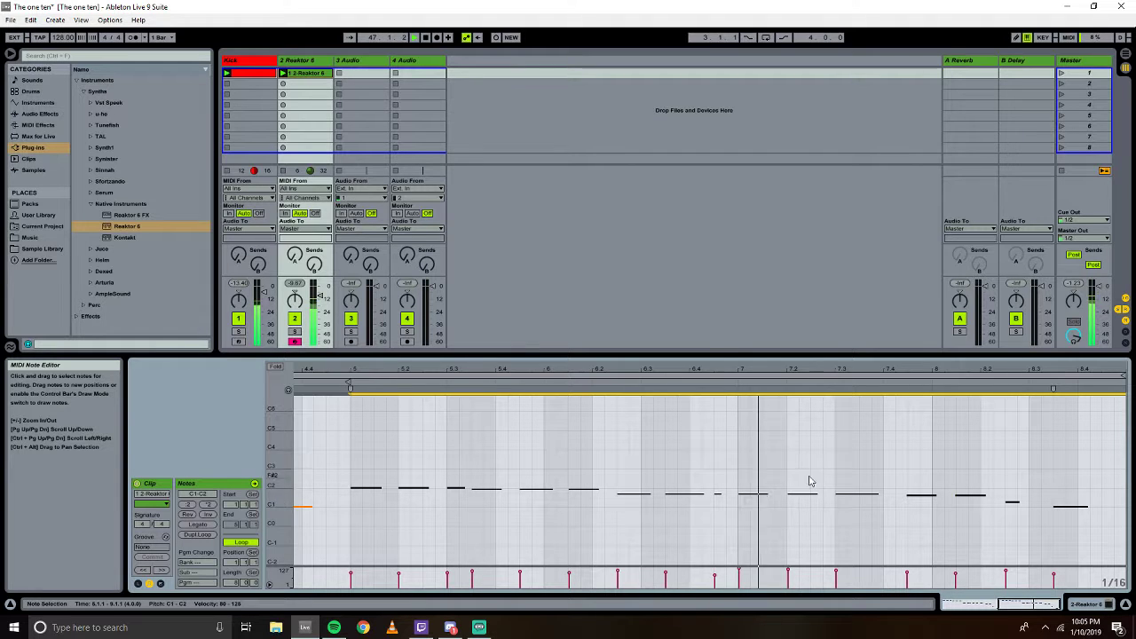
pyautogui.click(876, 493)
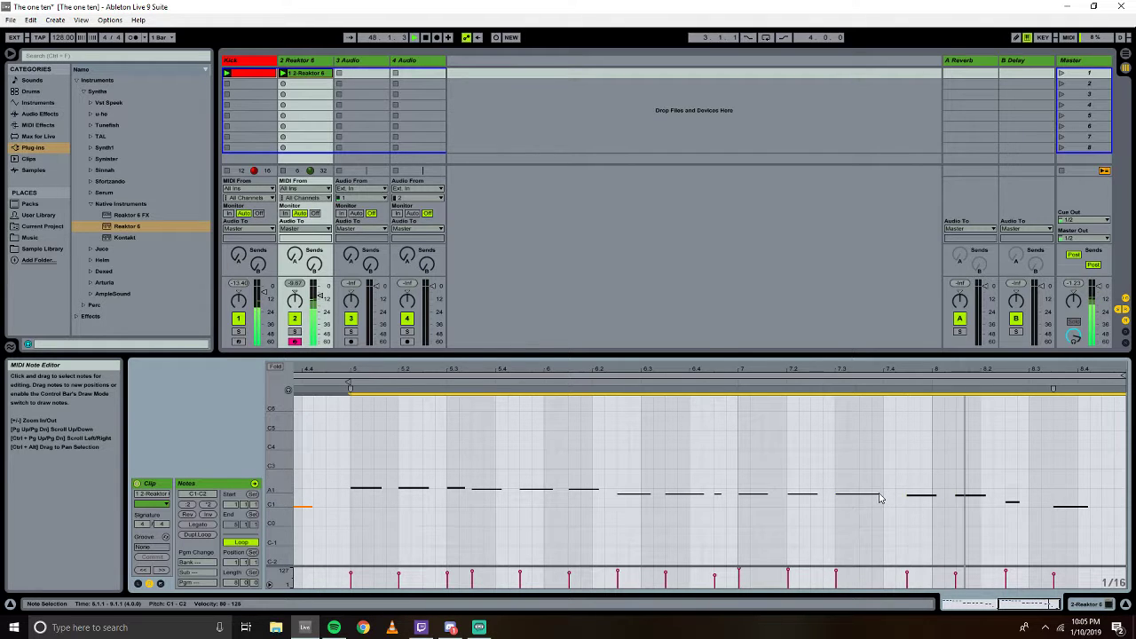
pyautogui.hotkey('ctrl', 'a')
pyautogui.moveTo(877, 493); pyautogui.dragTo(859, 495)
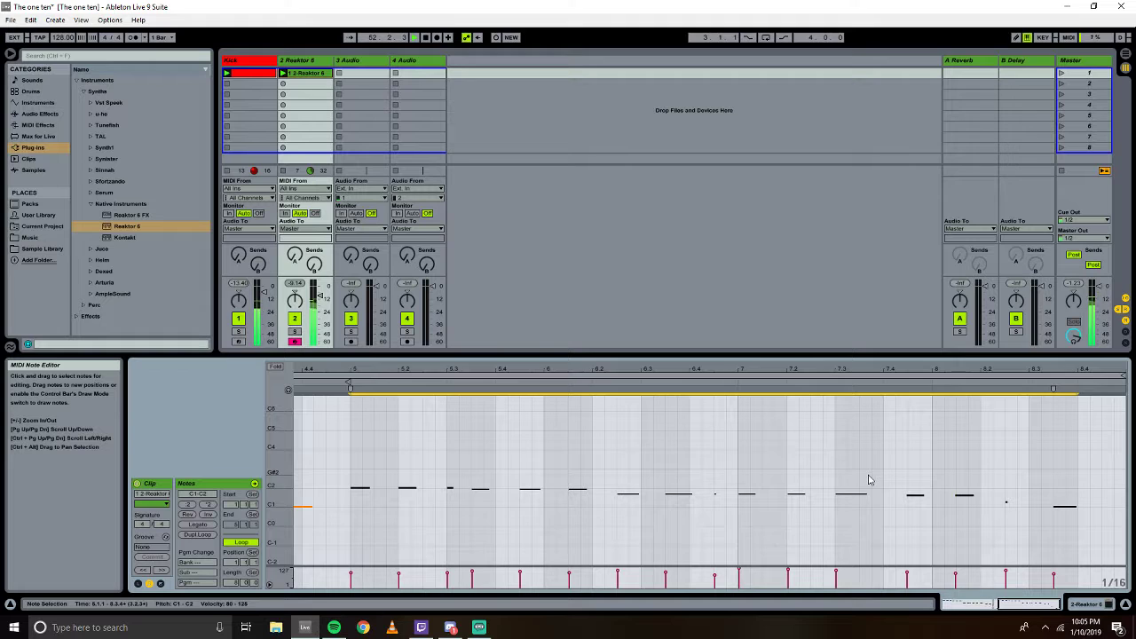
pyautogui.click(868, 480)
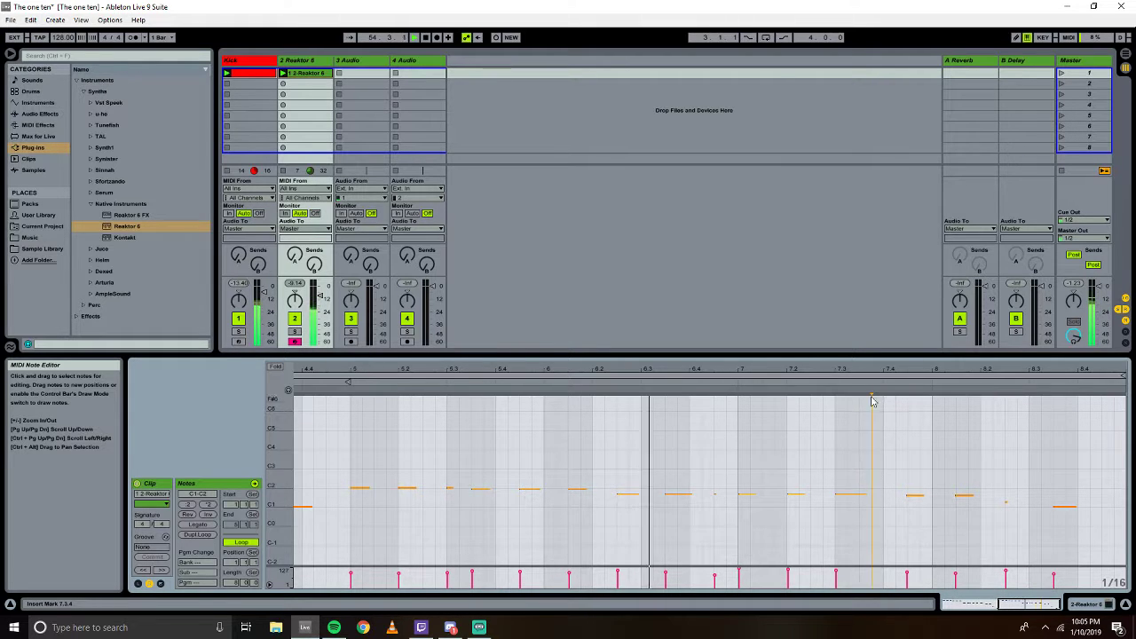
# Shorten the G#1 note at 7.3 to about one sixteenth and align its start exactly with beat 7.3.
pyautogui.moveTo(879, 373); pyautogui.dragTo(879, 426)
pyautogui.click(691, 495)
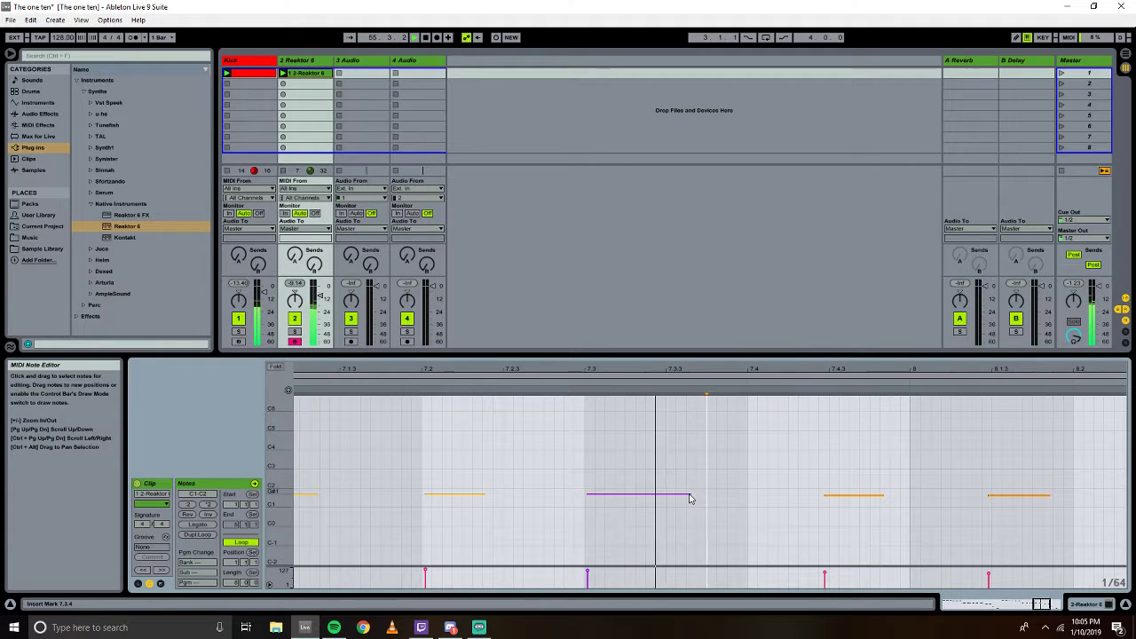
pyautogui.click(691, 499)
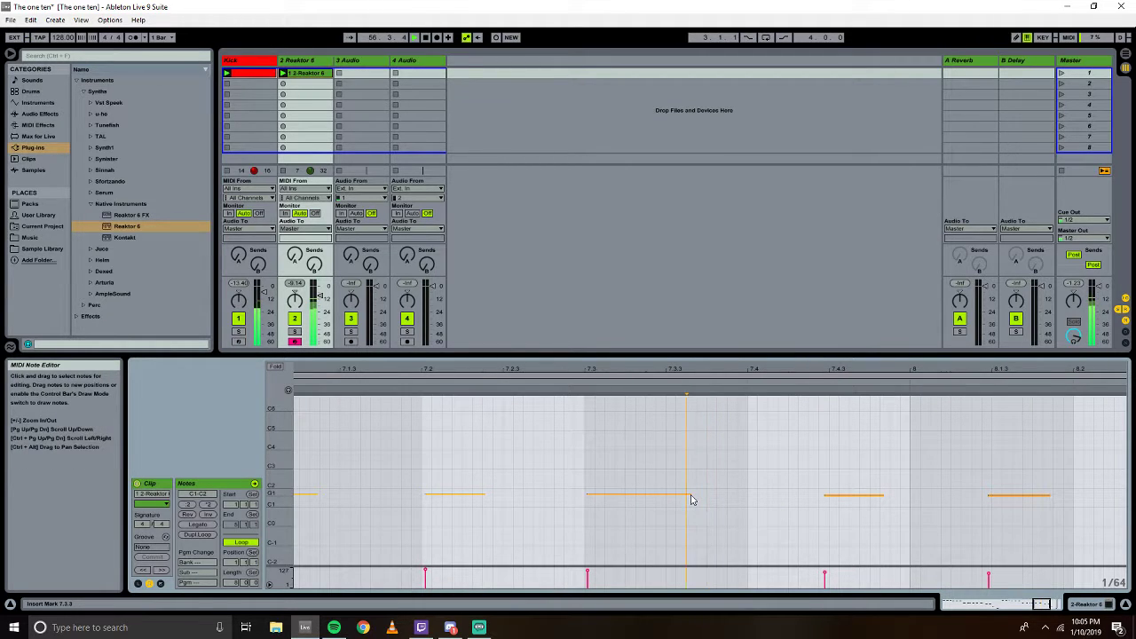
pyautogui.moveTo(690, 498); pyautogui.dragTo(628, 494)
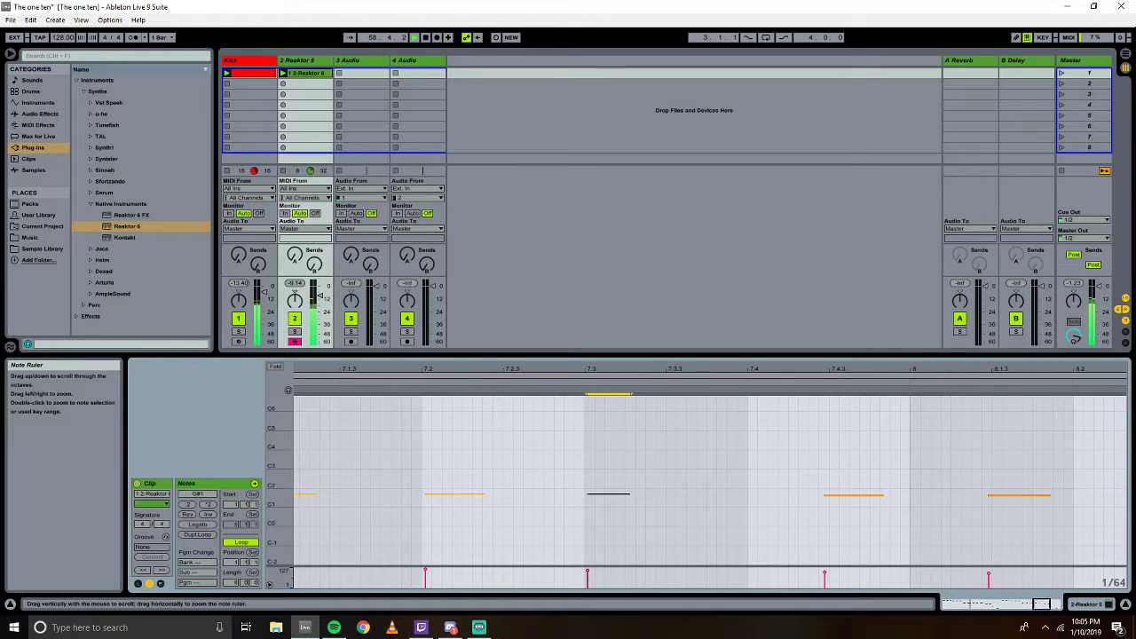
pyautogui.moveTo(276, 497); pyautogui.dragTo(301, 470)
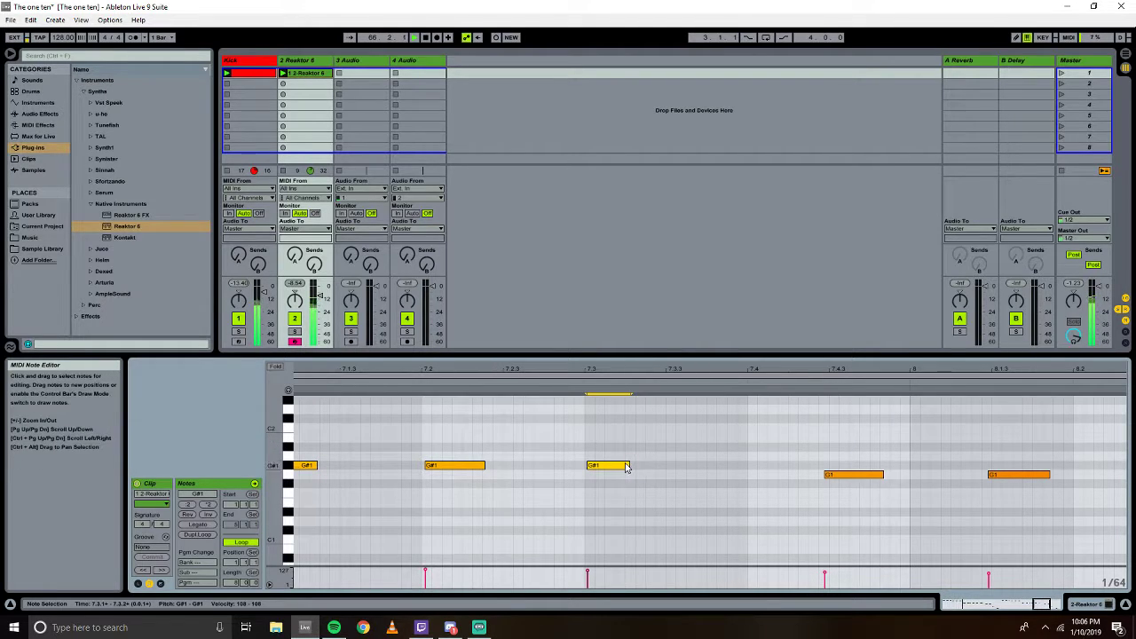
pyautogui.moveTo(615, 469); pyautogui.dragTo(612, 472)
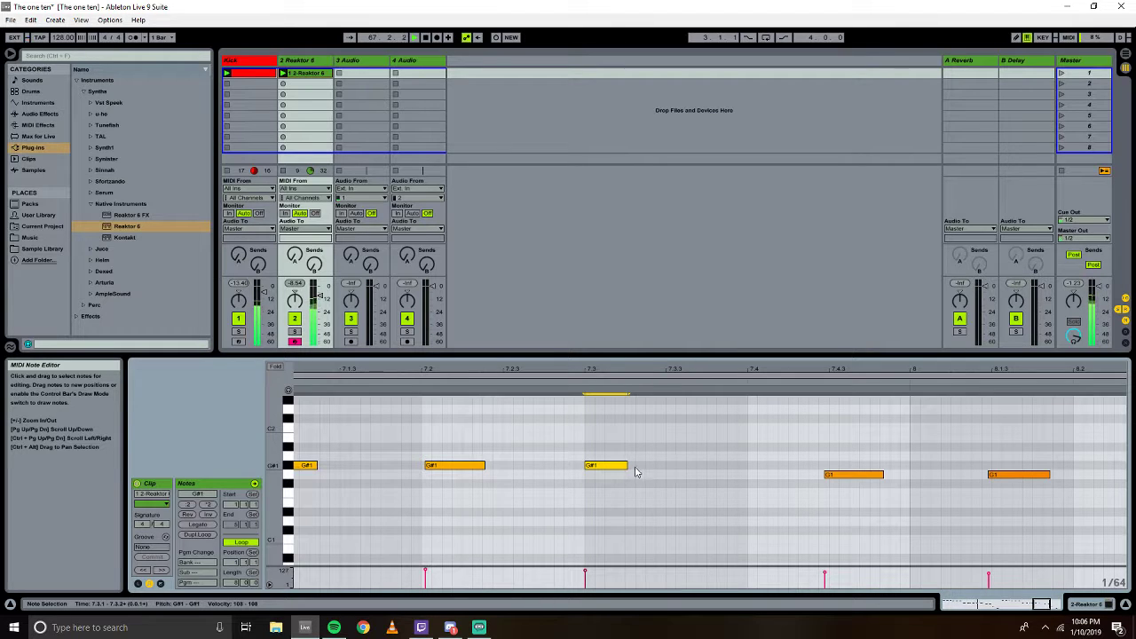
# Add three very short 1/64 G#1 notes between beats 7.3 and 7.4, following the note at 7.3.
pyautogui.doubleClick(668, 464)
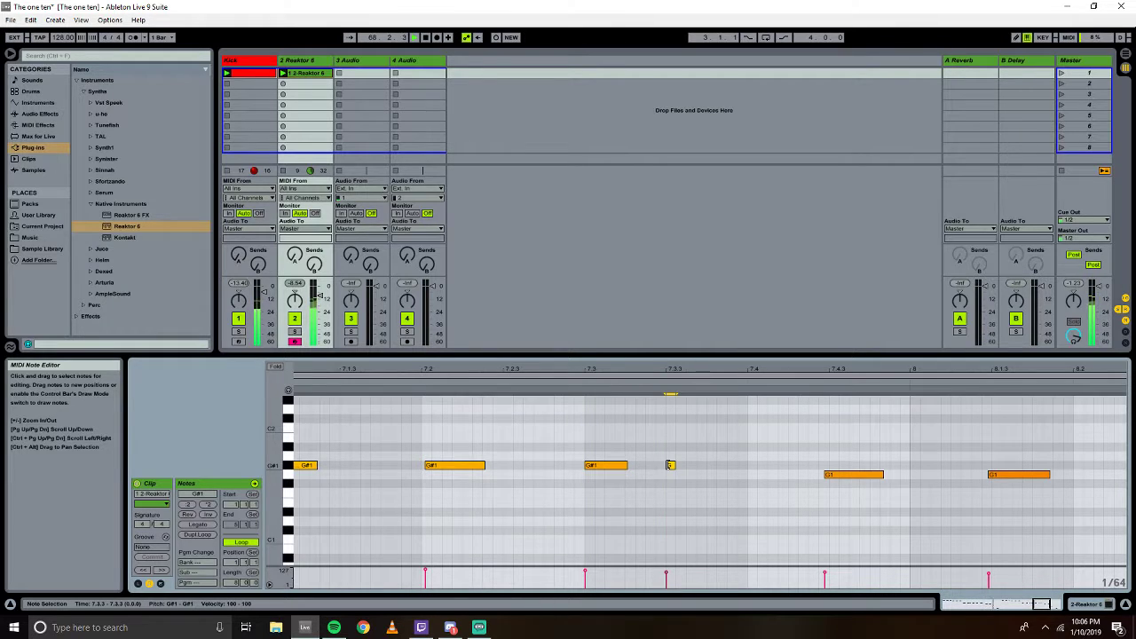
pyautogui.click(624, 467)
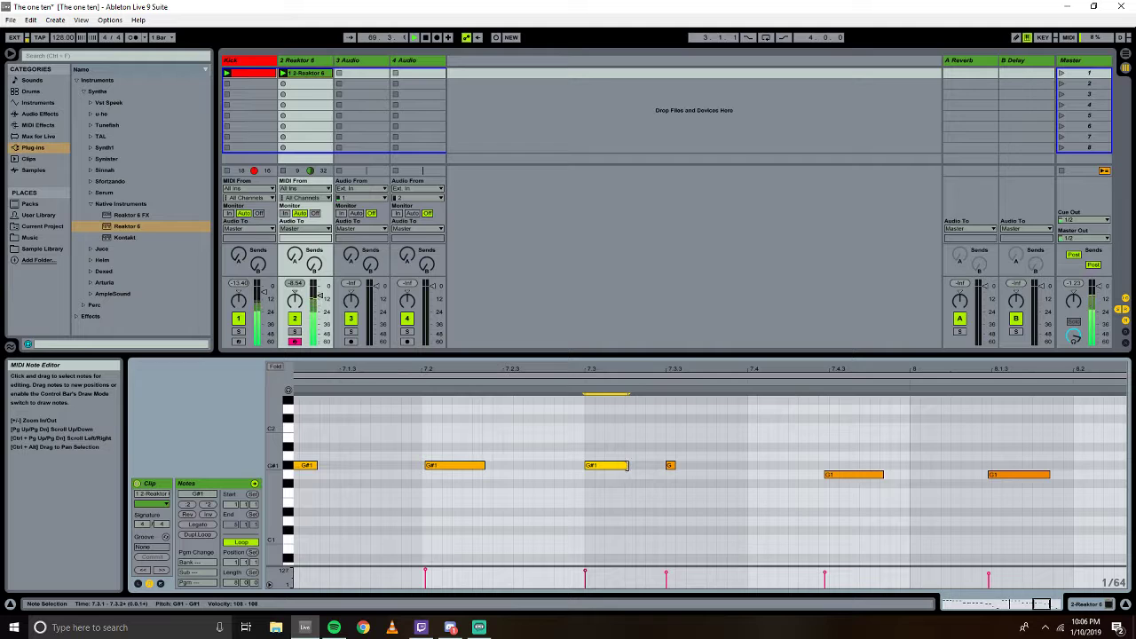
pyautogui.doubleClick(630, 466)
pyautogui.doubleClick(650, 465)
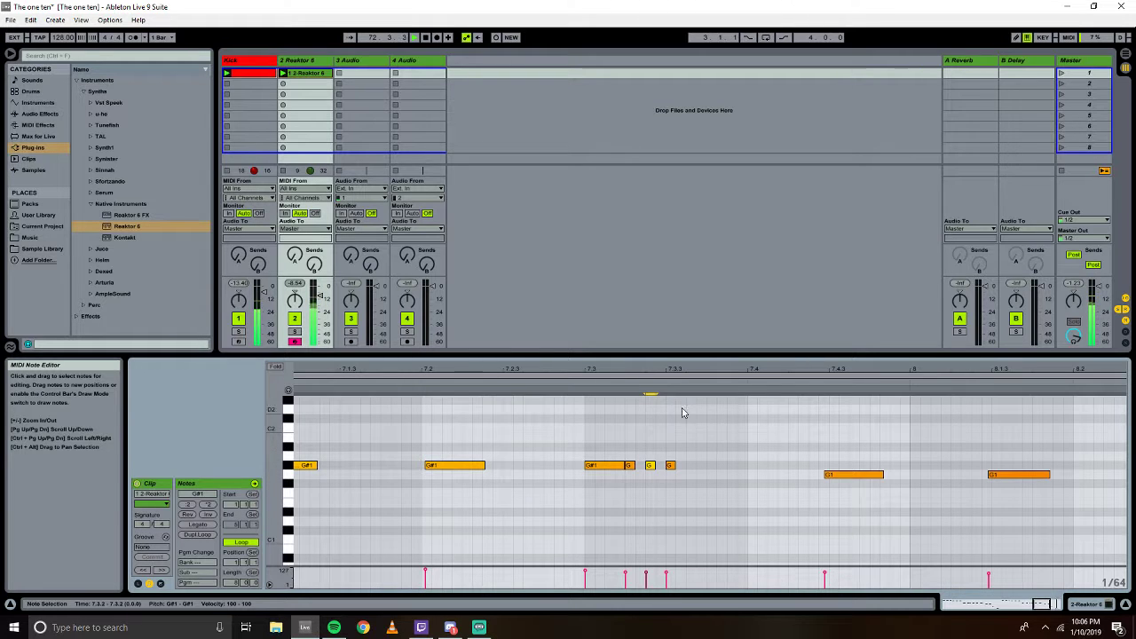
pyautogui.moveTo(773, 386); pyautogui.dragTo(982, 370)
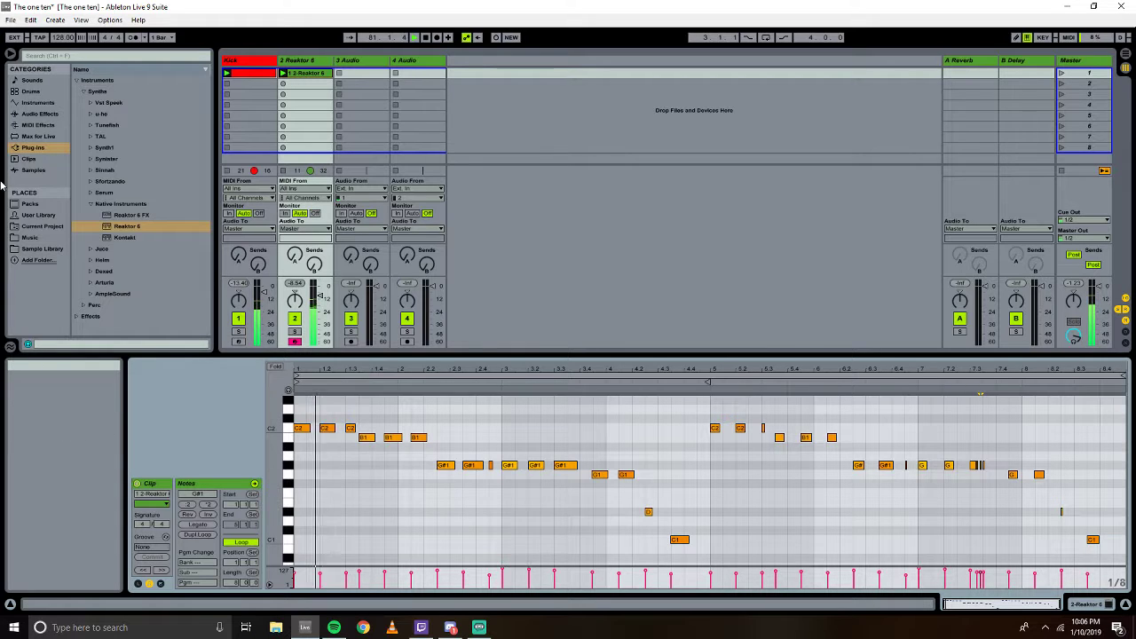
# Load another Reaktor 6 instrument onto a new track and delete the empty audio tracks 3 and 4.
pyautogui.click(93, 205)
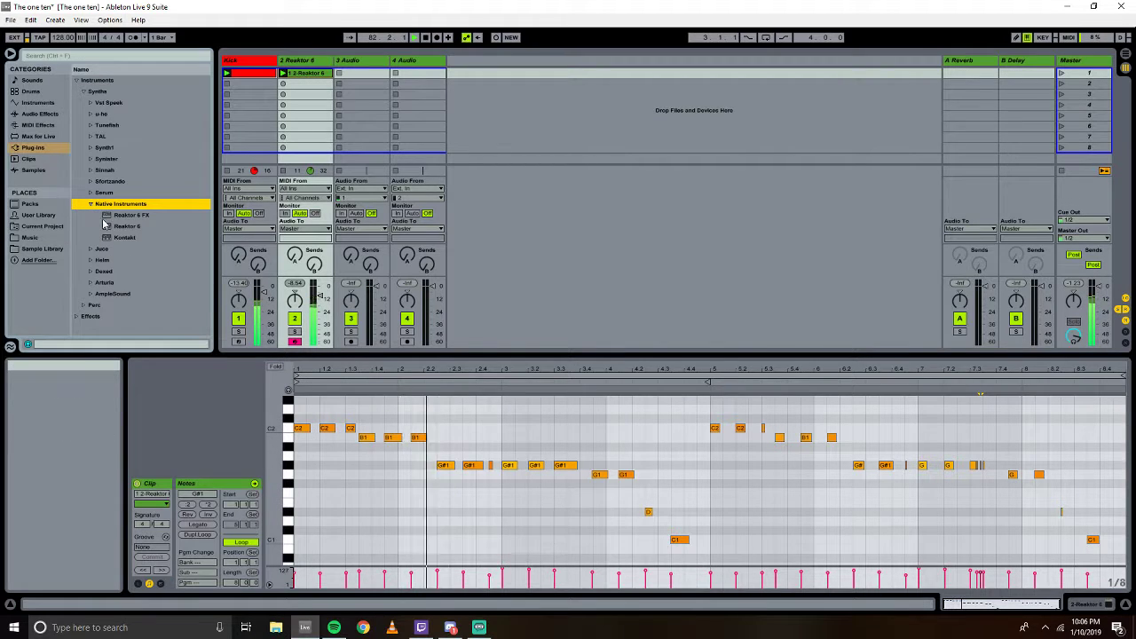
pyautogui.moveTo(124, 227); pyautogui.dragTo(458, 60)
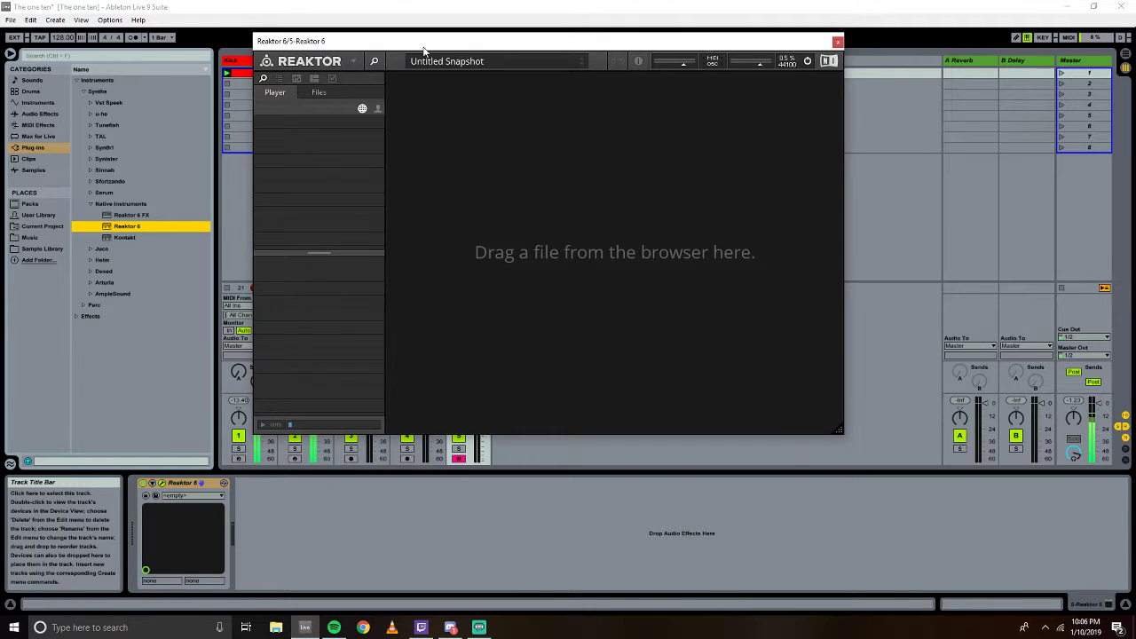
pyautogui.click(368, 60)
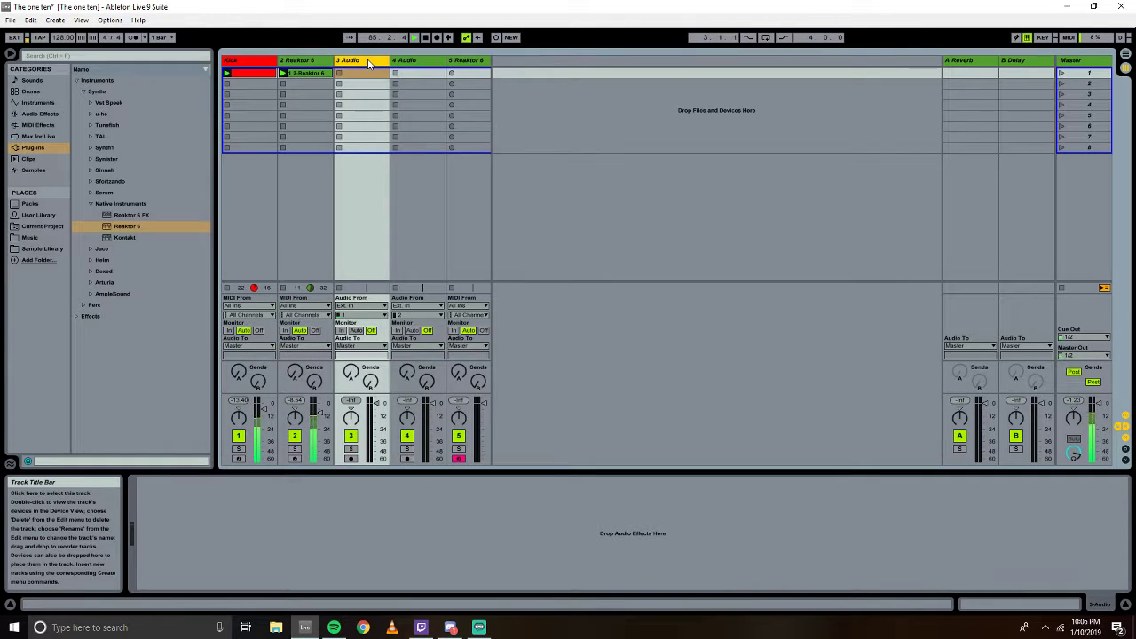
pyautogui.press('Delete')
pyautogui.press('Delete')
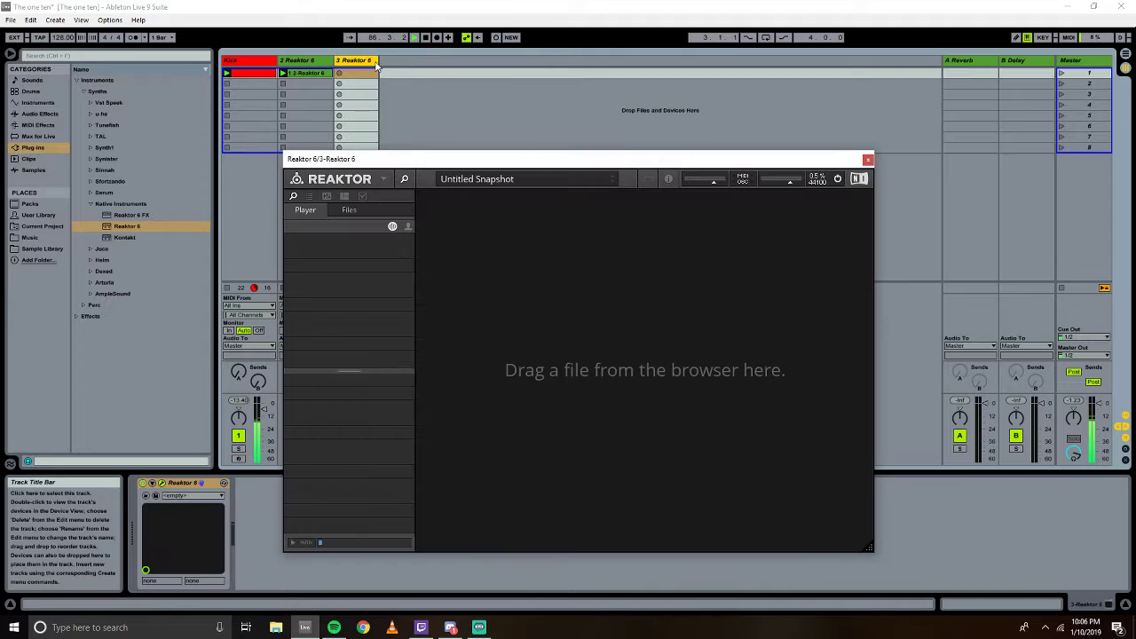
# Load the XY.ens ensemble from the Reaktor Blocks Wired folder into the new Reaktor 6 instance.
pyautogui.moveTo(487, 165); pyautogui.dragTo(461, 56)
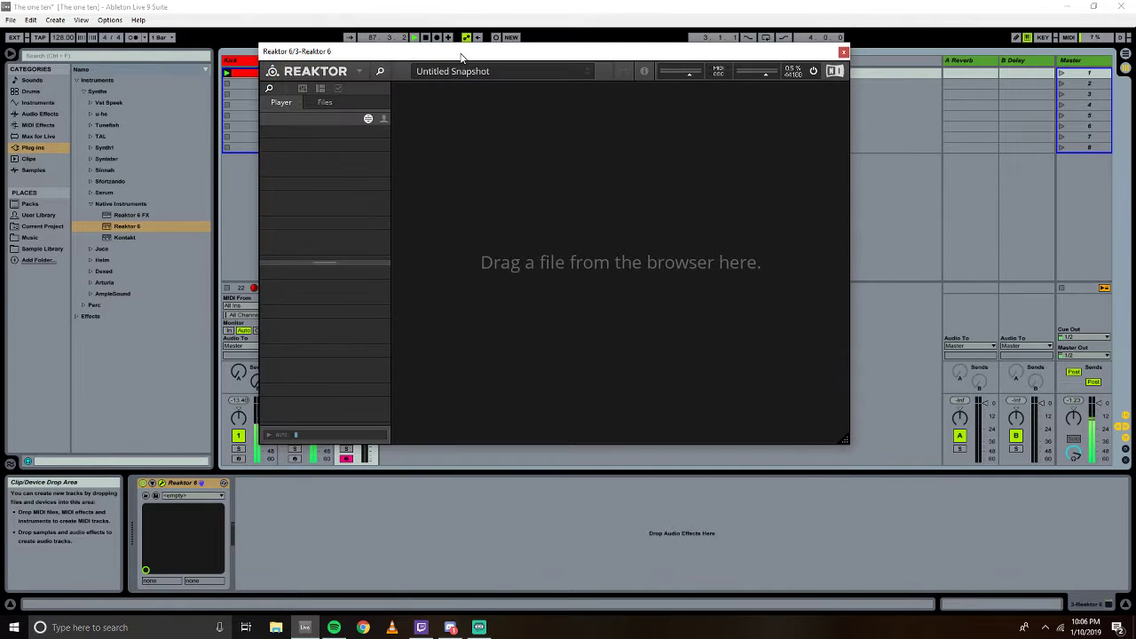
pyautogui.click(326, 103)
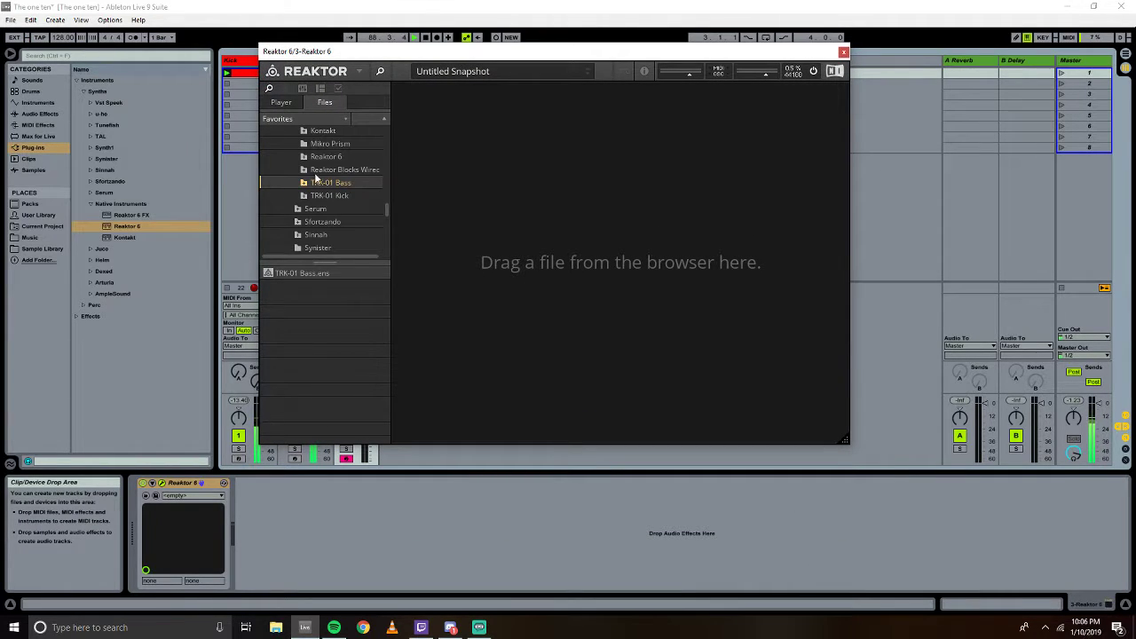
pyautogui.scroll(1, 319, 162)
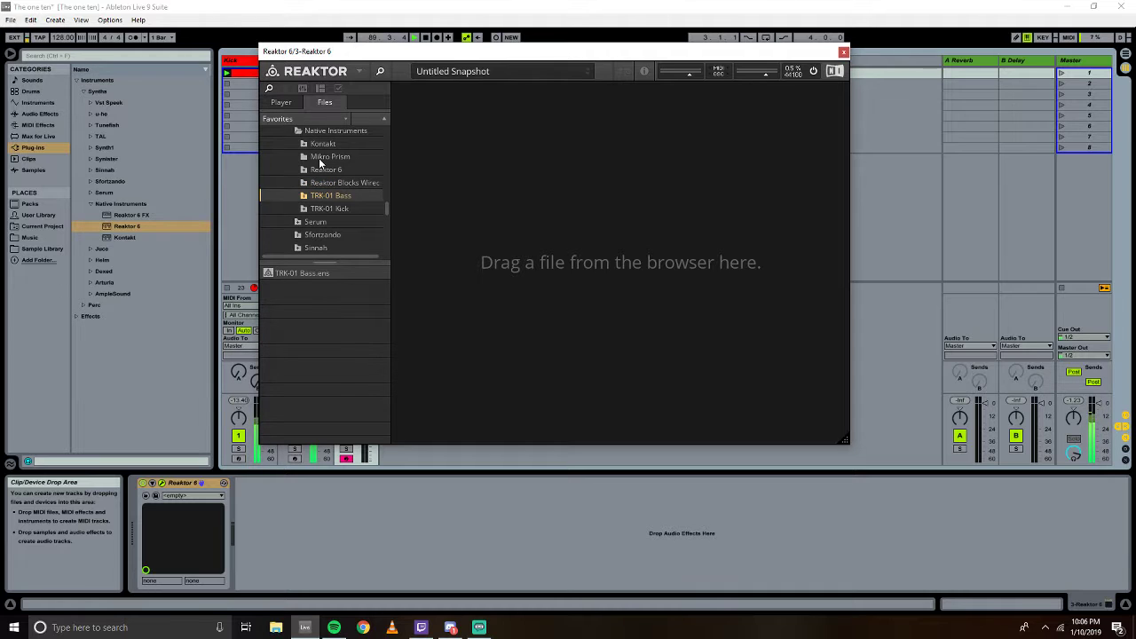
pyautogui.click(327, 157)
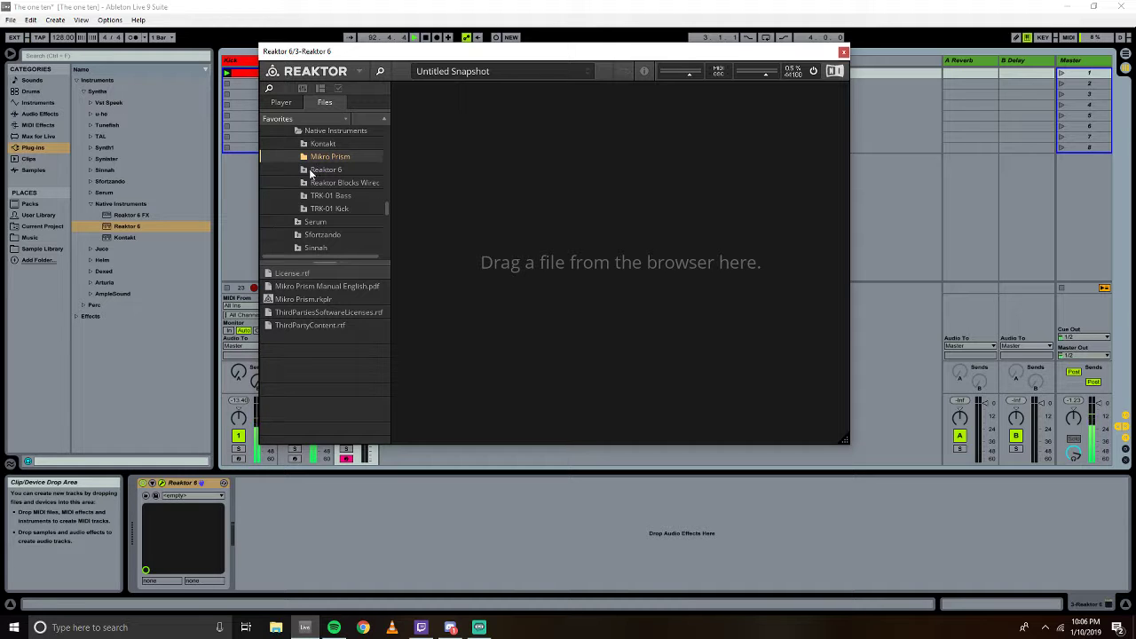
pyautogui.click(305, 182)
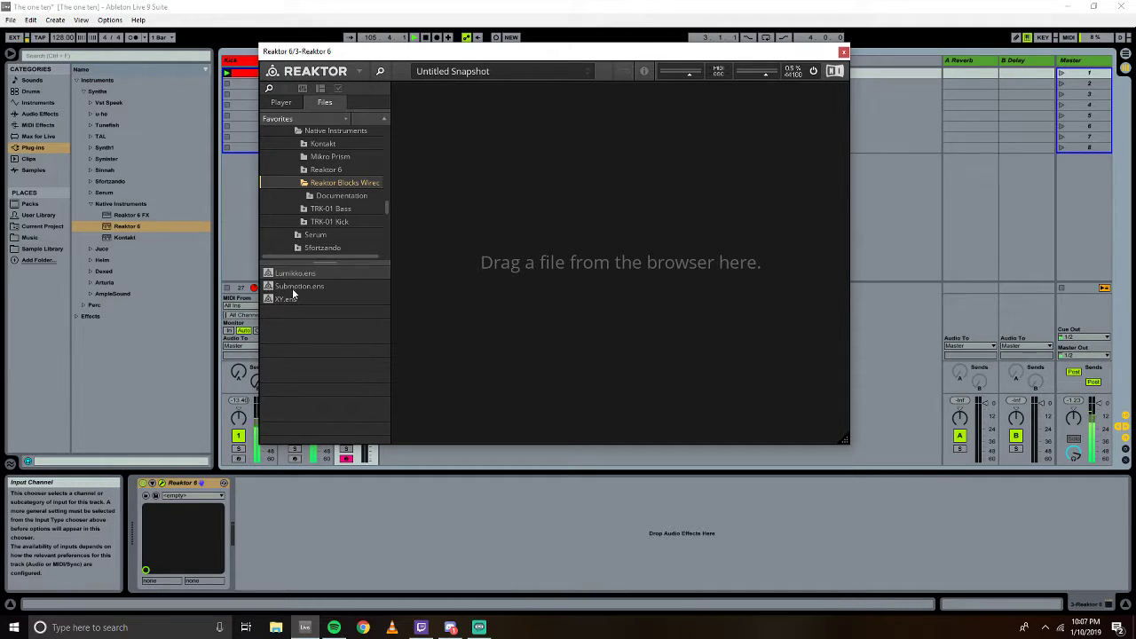
pyautogui.moveTo(288, 302); pyautogui.dragTo(571, 244)
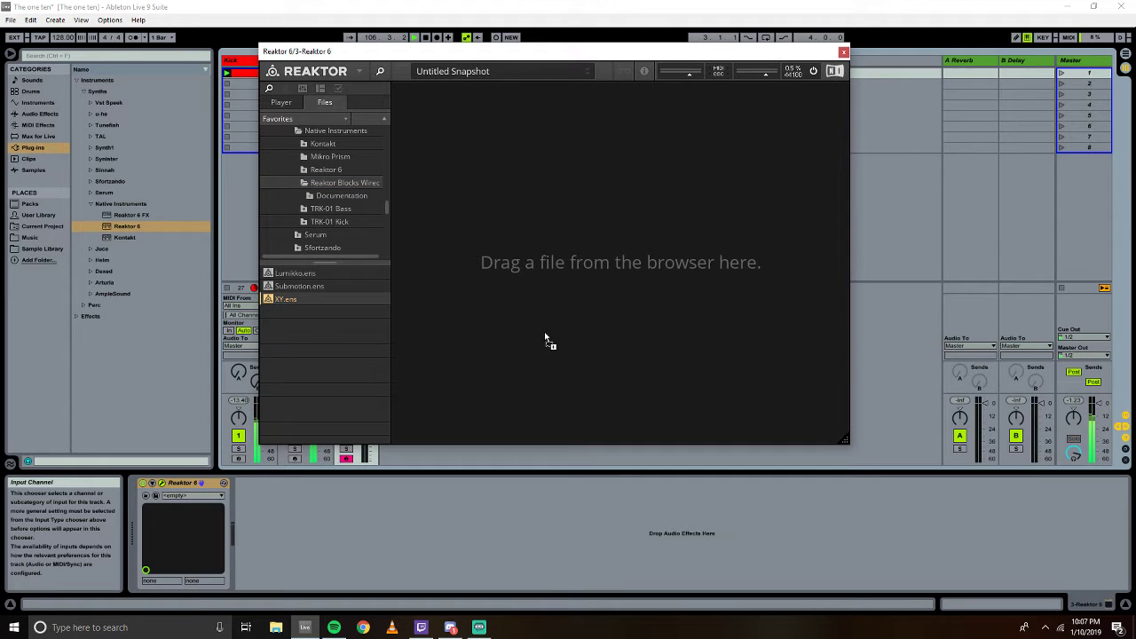
pyautogui.moveTo(545, 338); pyautogui.dragTo(548, 336)
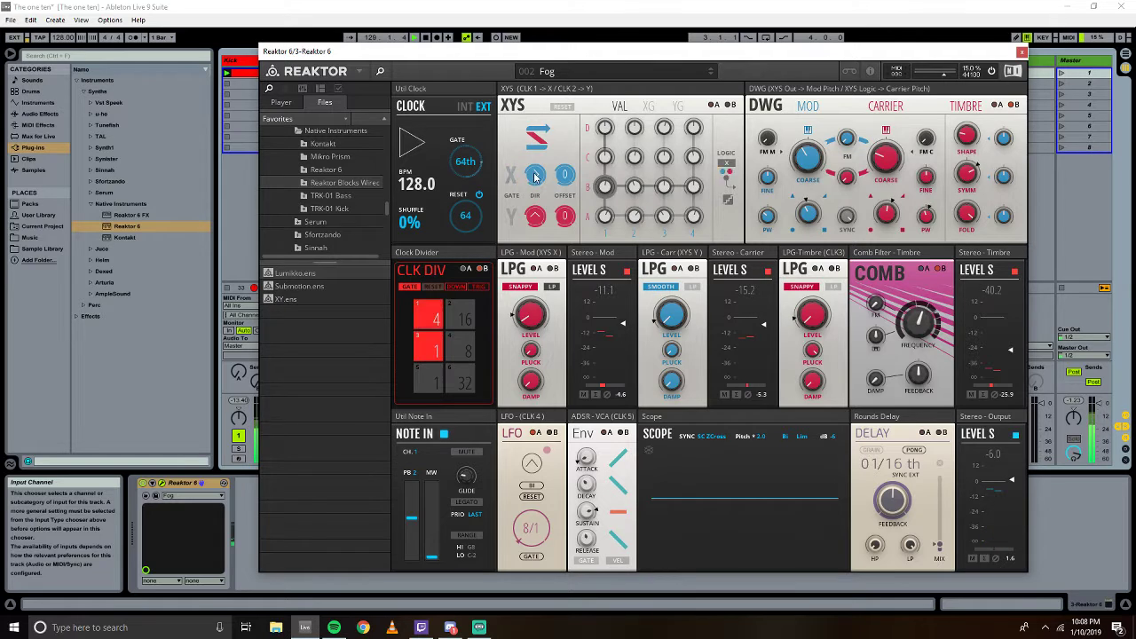
# In the XYS block of the Fog snapshot, try a reversed X direction and a downward Y direction.
pyautogui.click(535, 218)
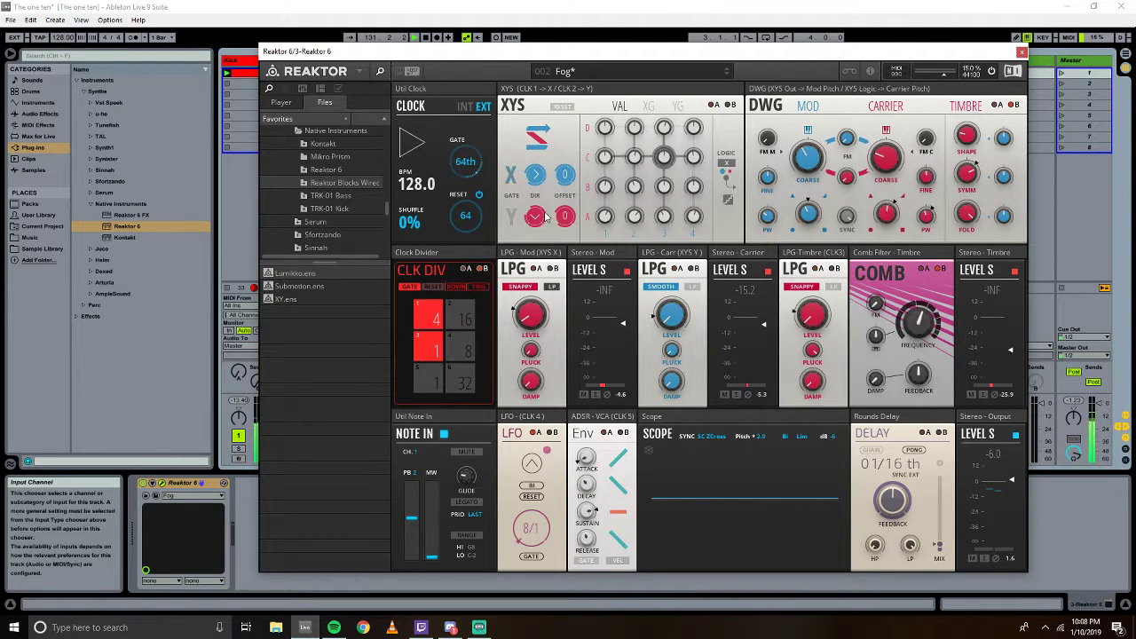
pyautogui.click(535, 215)
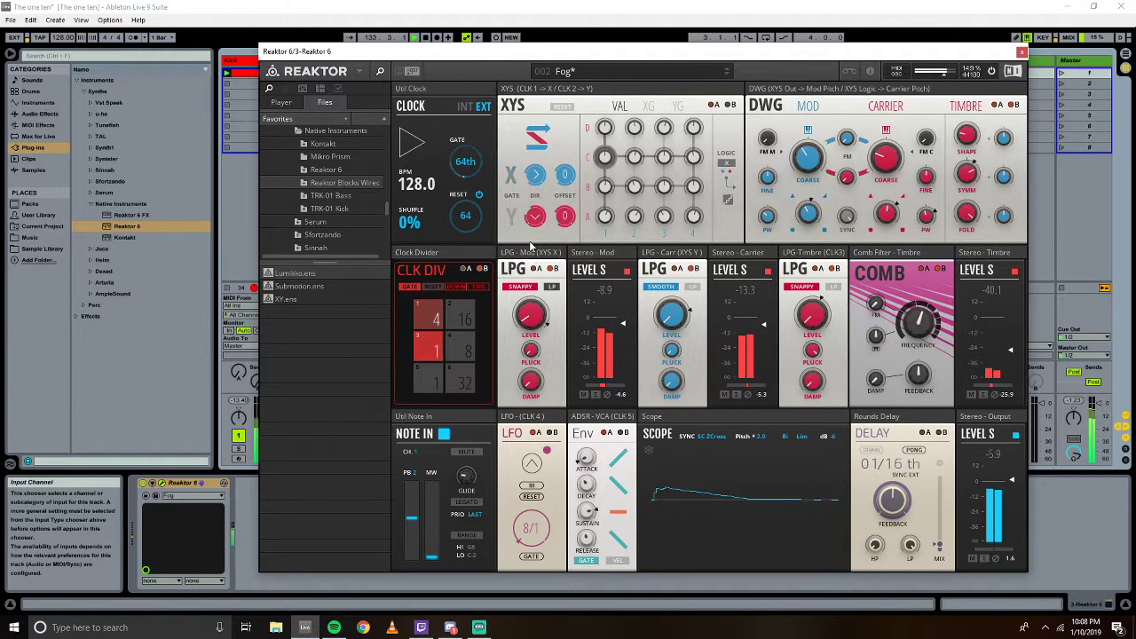
pyautogui.click(535, 215)
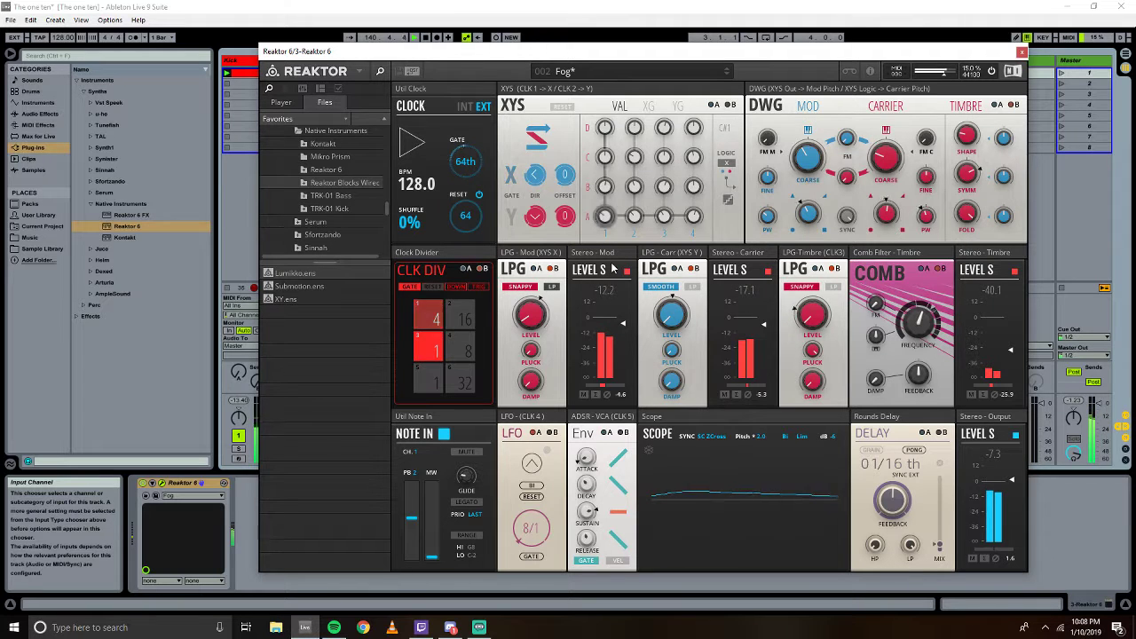
# Try adjusting the DWG block's modulator Coarse pitch, raising its timbre Shape and selecting modulation source A.
pyautogui.moveTo(815, 160)
pyautogui.moveTo(812, 164); pyautogui.dragTo(811, 162)
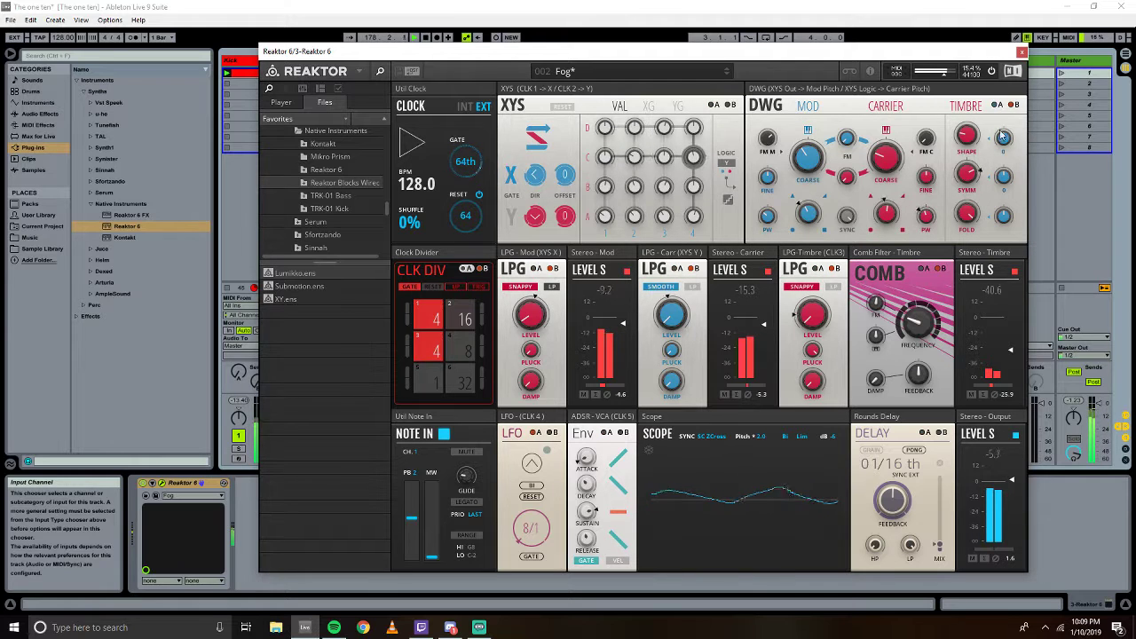
pyautogui.moveTo(968, 129)
pyautogui.moveTo(968, 128); pyautogui.dragTo(962, 64)
pyautogui.click(998, 105)
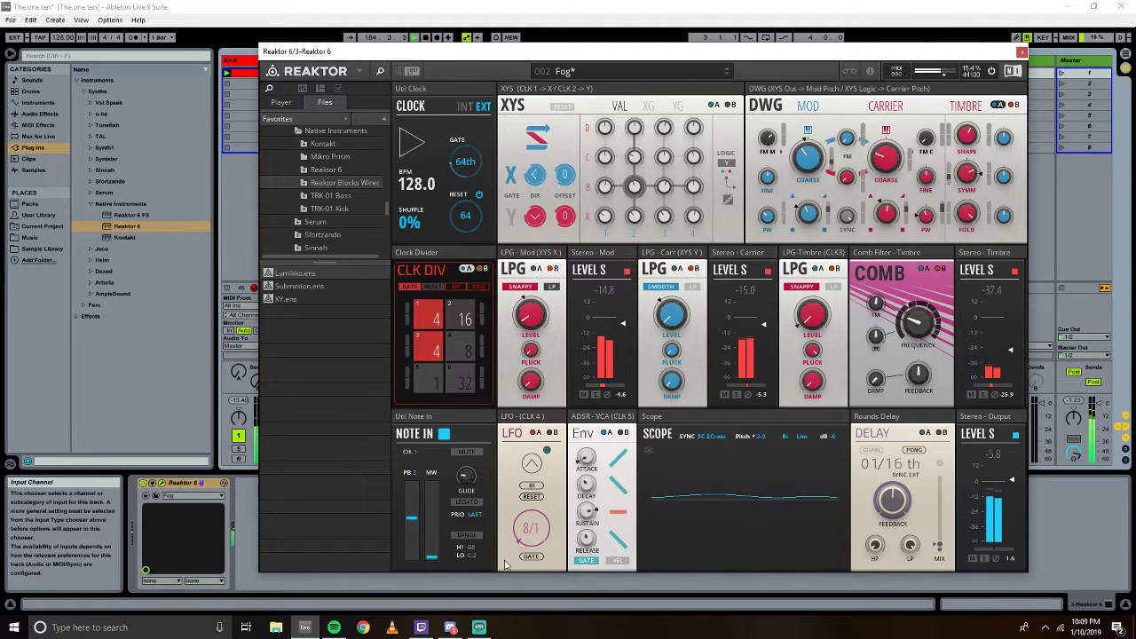
# Try LFO rates of 1/12 and 1/32, and return the rate to 8/1.
pyautogui.moveTo(524, 528)
pyautogui.mouseDown()
pyautogui.moveTo(516, 468)
pyautogui.moveTo(543, 396)
pyautogui.moveTo(541, 417)
pyautogui.moveTo(541, 407)
pyautogui.mouseUp()
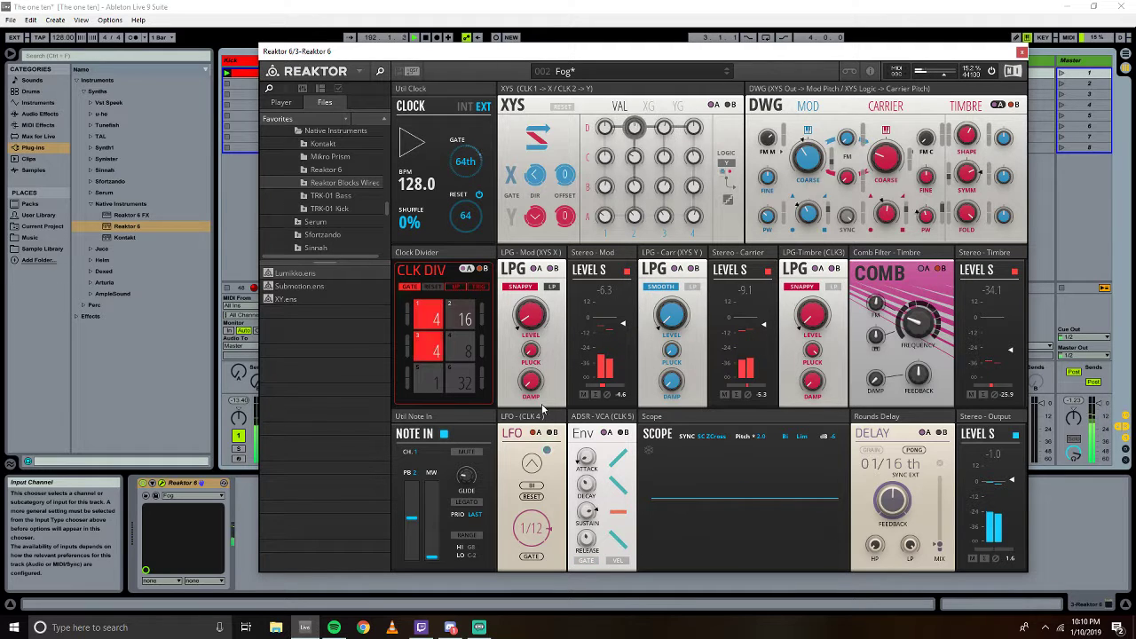
pyautogui.moveTo(542, 406); pyautogui.dragTo(521, 472)
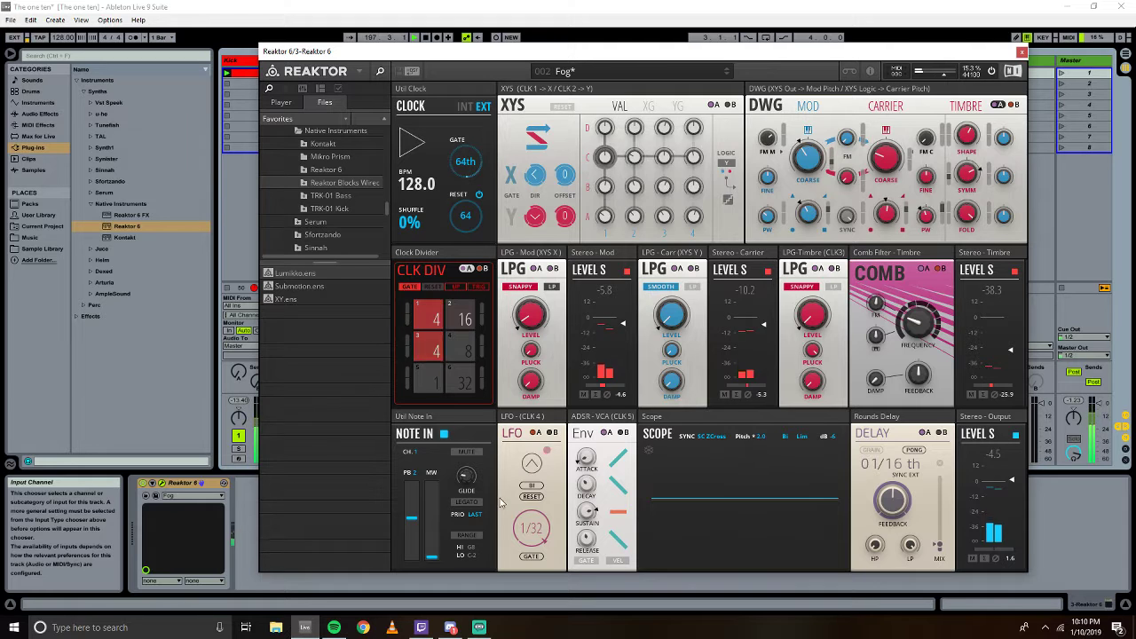
pyautogui.moveTo(531, 528)
pyautogui.mouseDown()
pyautogui.moveTo(543, 595)
pyautogui.moveTo(528, 630)
pyautogui.moveTo(530, 539)
pyautogui.moveTo(528, 571)
pyautogui.moveTo(545, 537)
pyautogui.mouseUp()
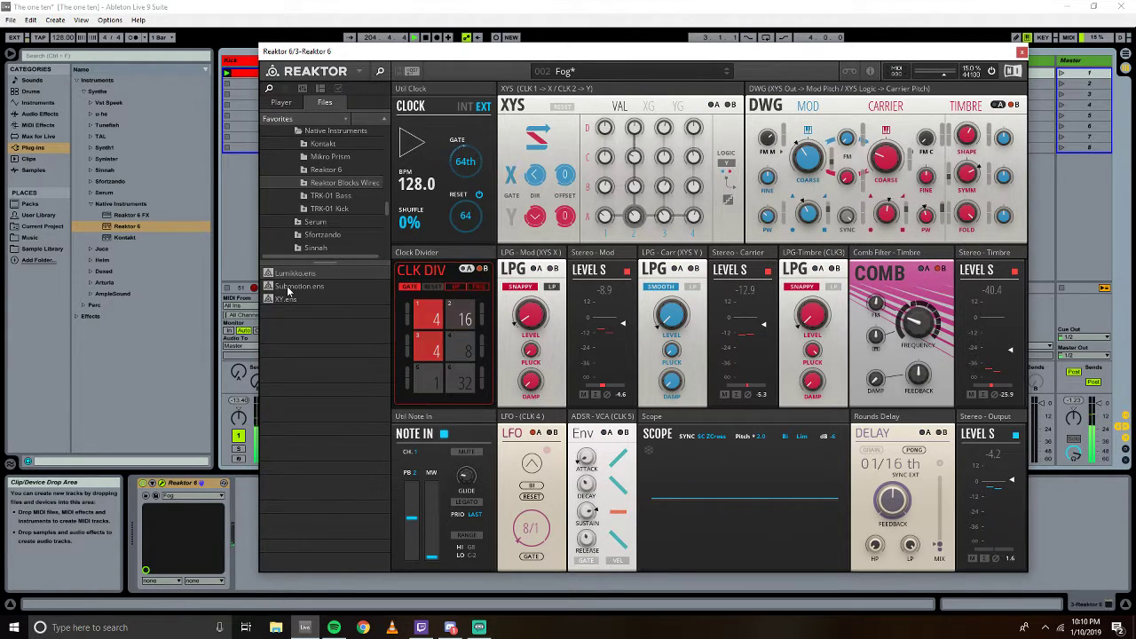
# Browse the XY snapshots, load Global Alert and close the Reaktor window.
pyautogui.click(635, 73)
pyautogui.moveTo(632, 86)
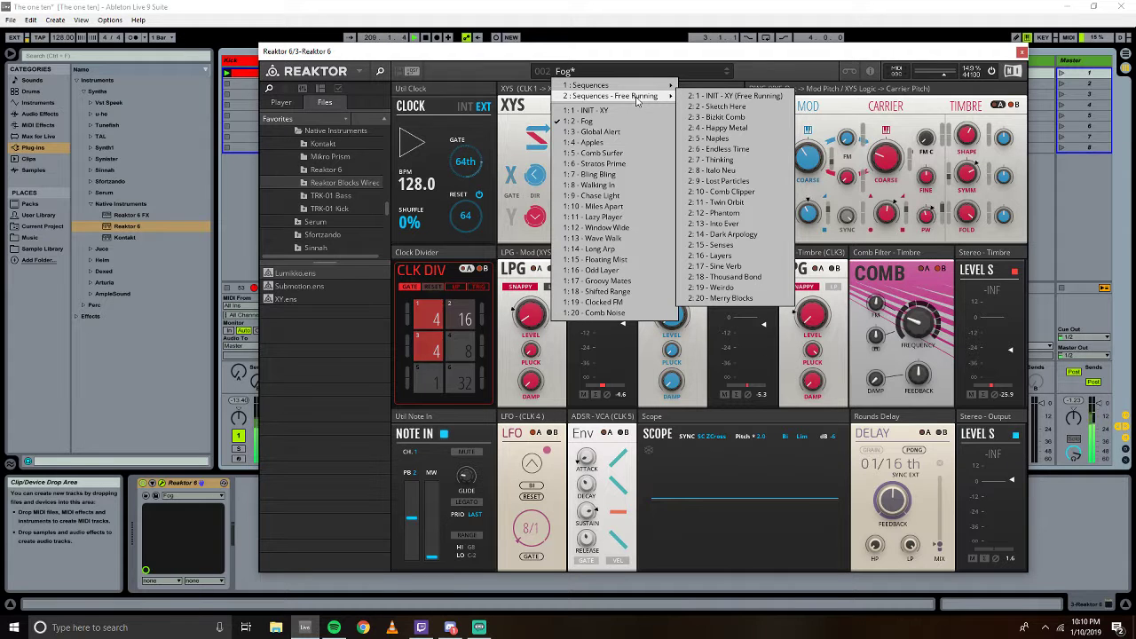
pyautogui.click(718, 106)
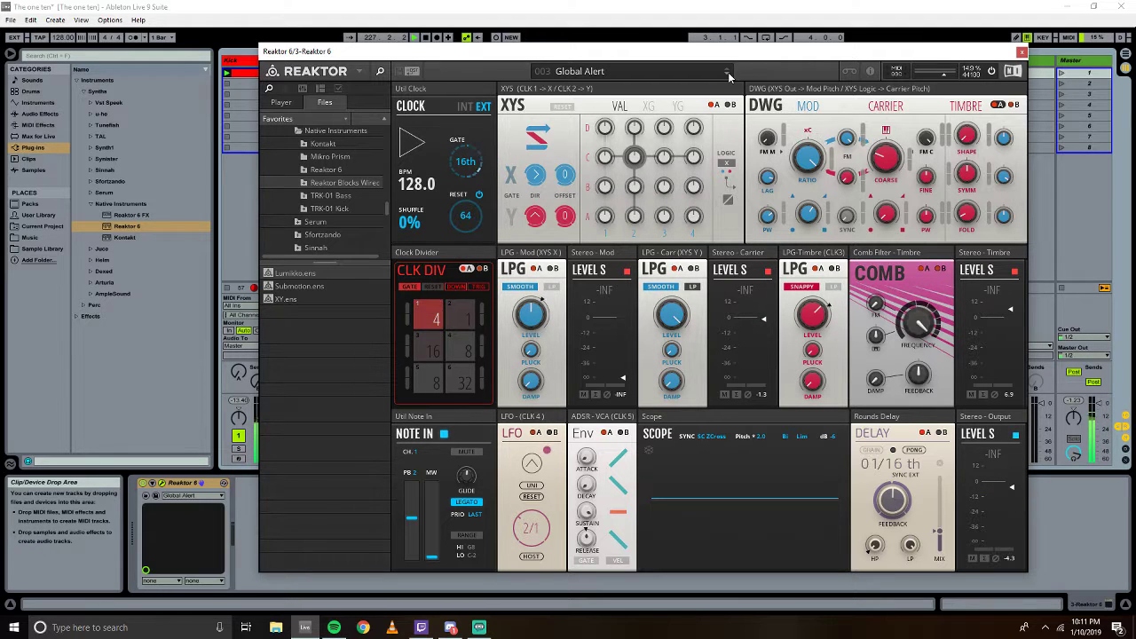
pyautogui.click(1021, 51)
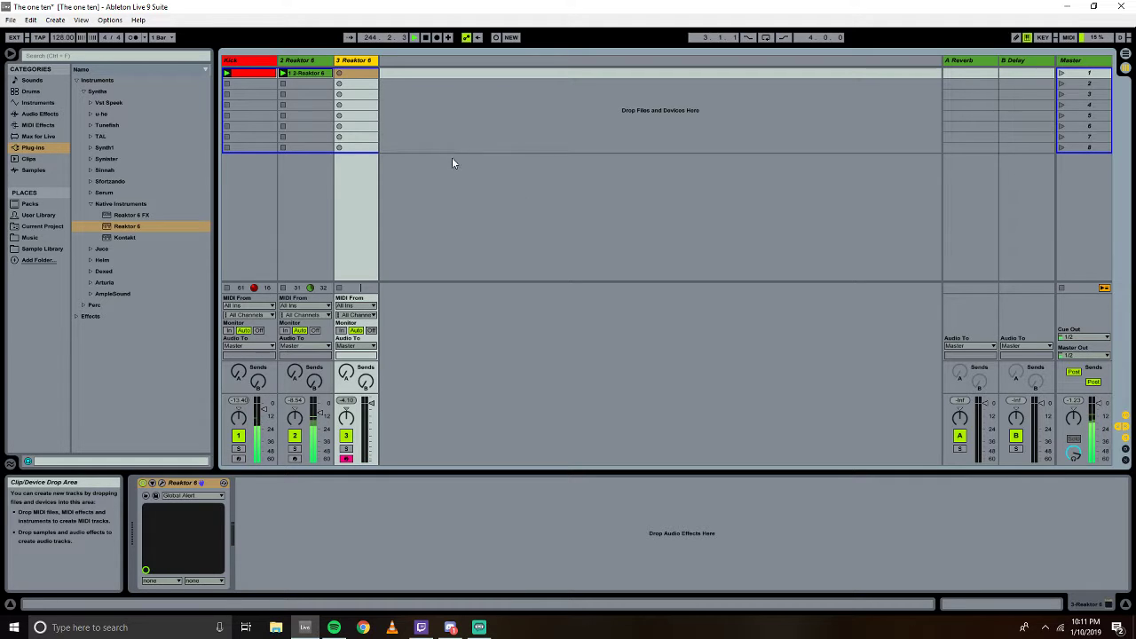
# Record two MIDI takes on track 3 Reaktor 6, one in each of its first two clip slots.
pyautogui.click(339, 74)
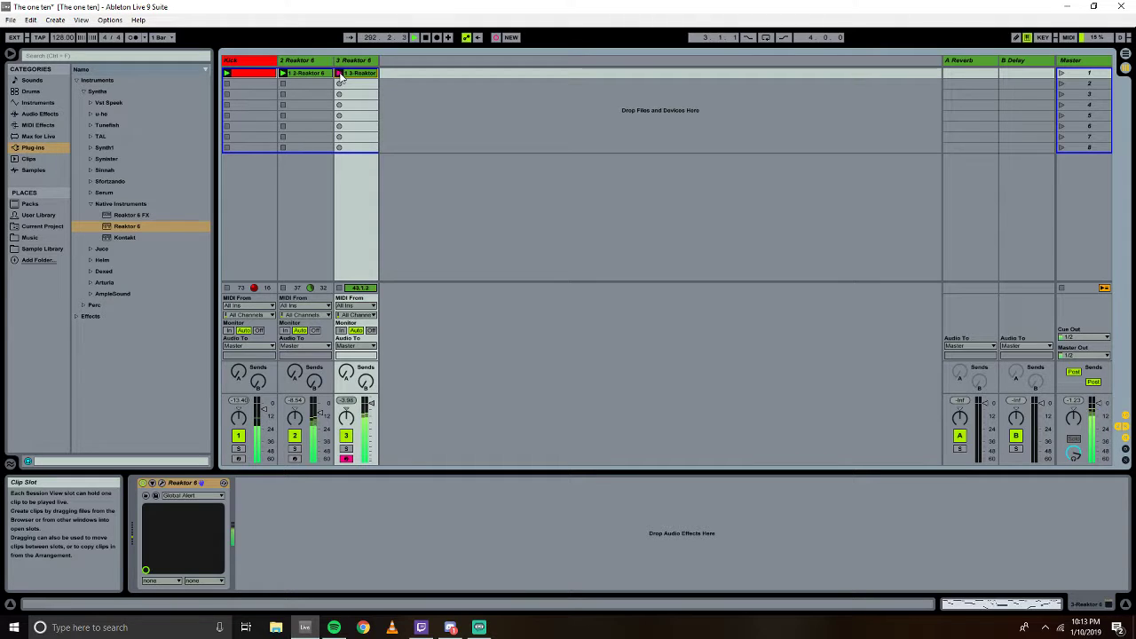
pyautogui.click(339, 74)
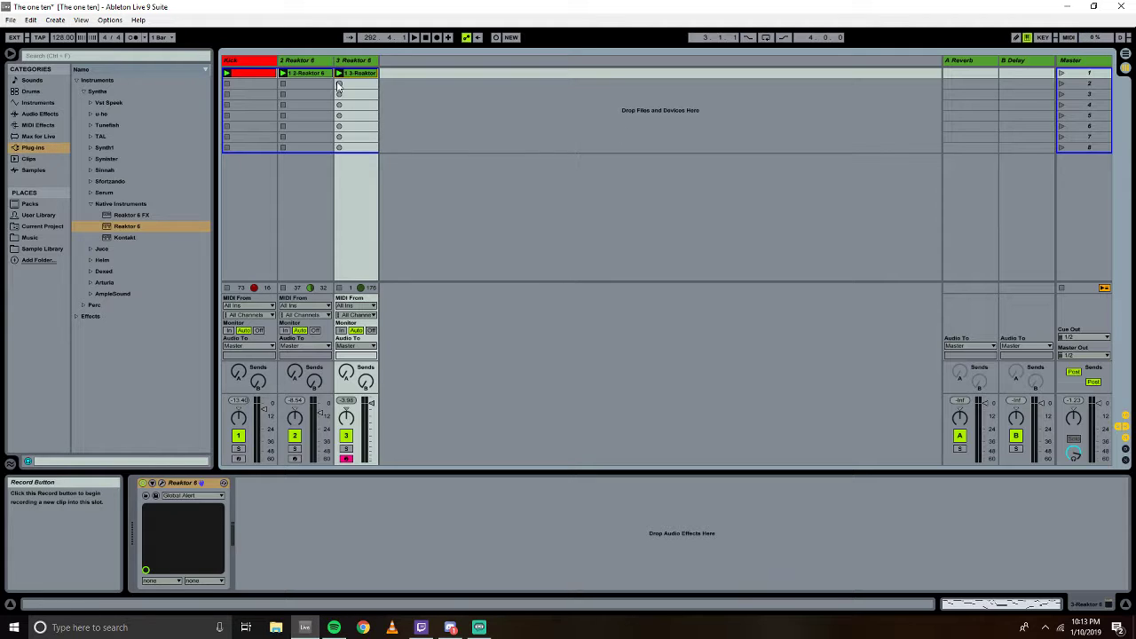
pyautogui.click(338, 85)
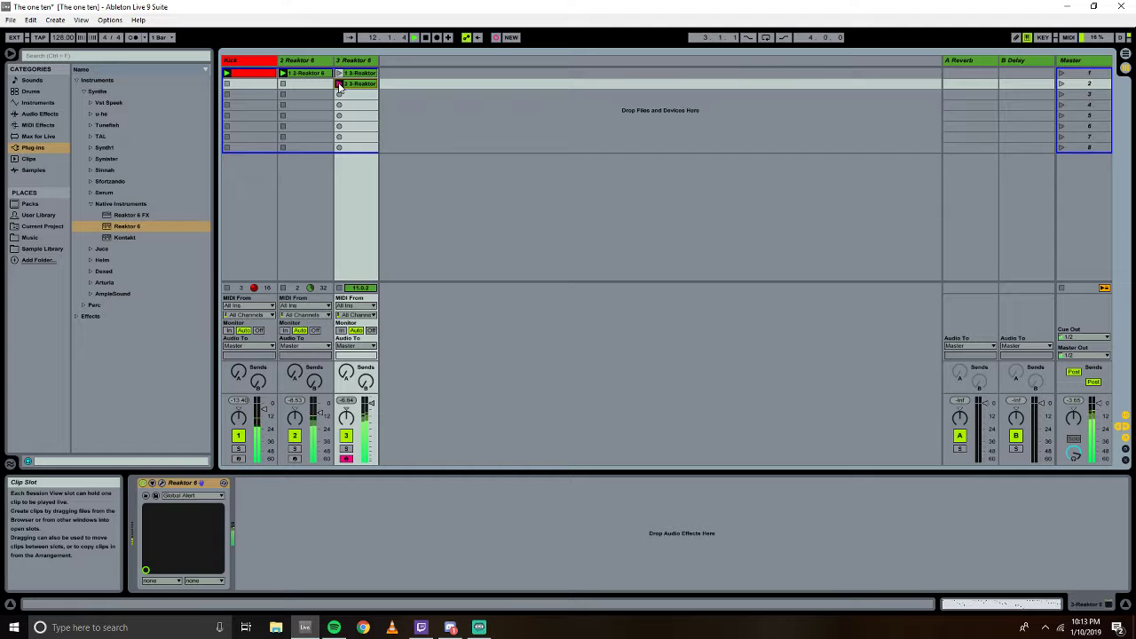
pyautogui.click(338, 83)
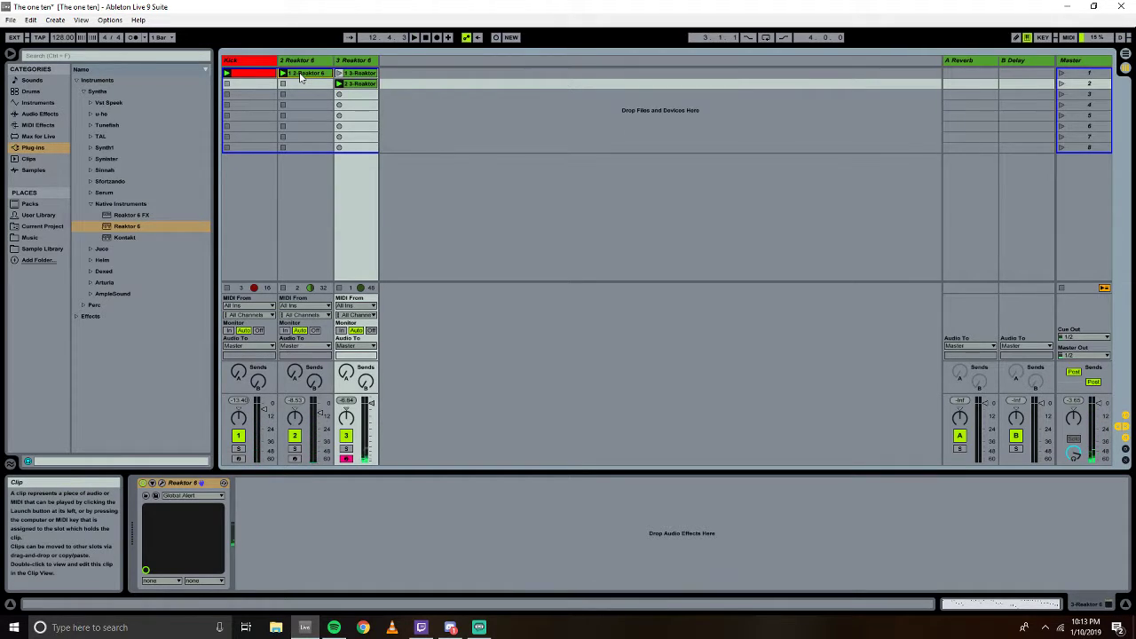
# Copy the track 2 bass clip into the third slot of track 3 Reaktor 6 and launch the copy.
pyautogui.click(299, 78)
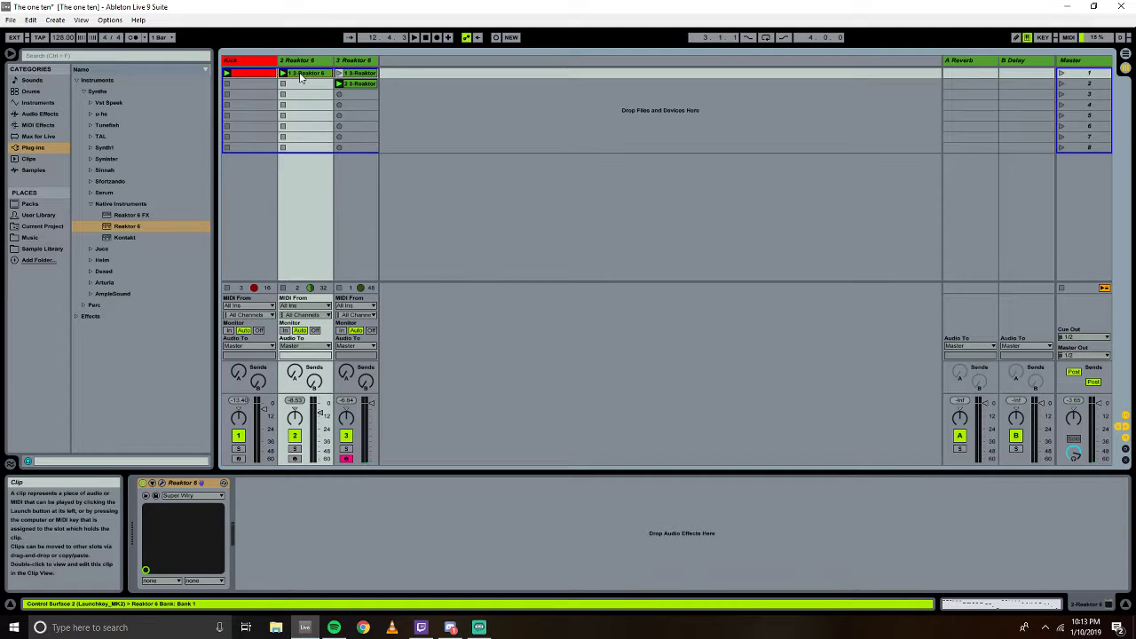
pyautogui.moveTo(357, 97); pyautogui.dragTo(357, 95)
pyautogui.click(338, 94)
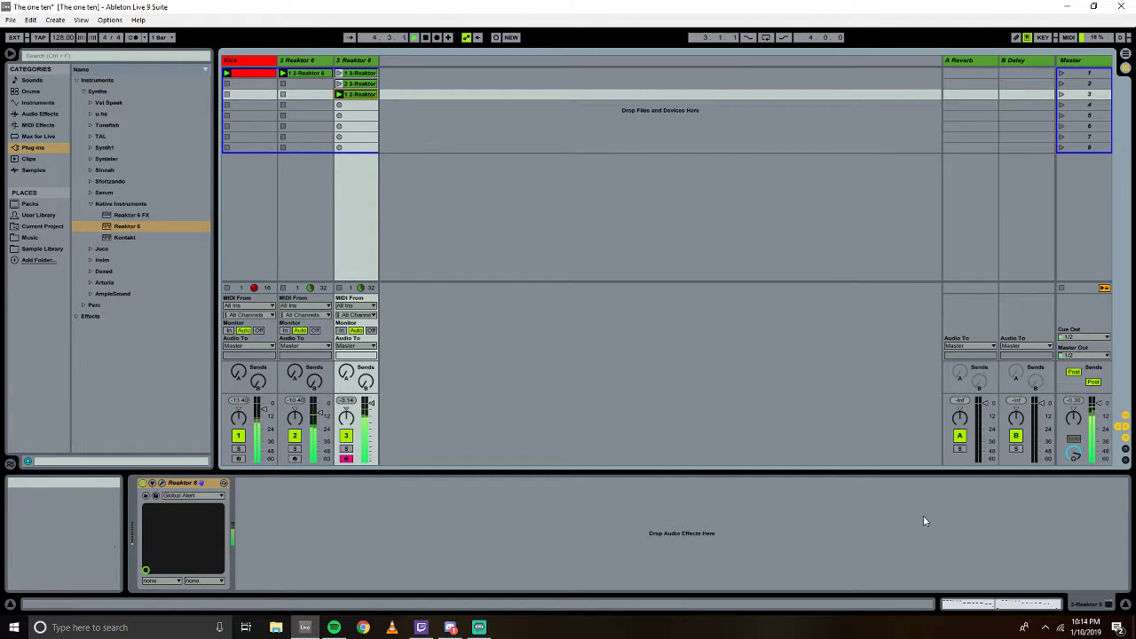
# Open the copied clip's notes on track 3 and transpose all of them up two octaves.
pyautogui.click(983, 603)
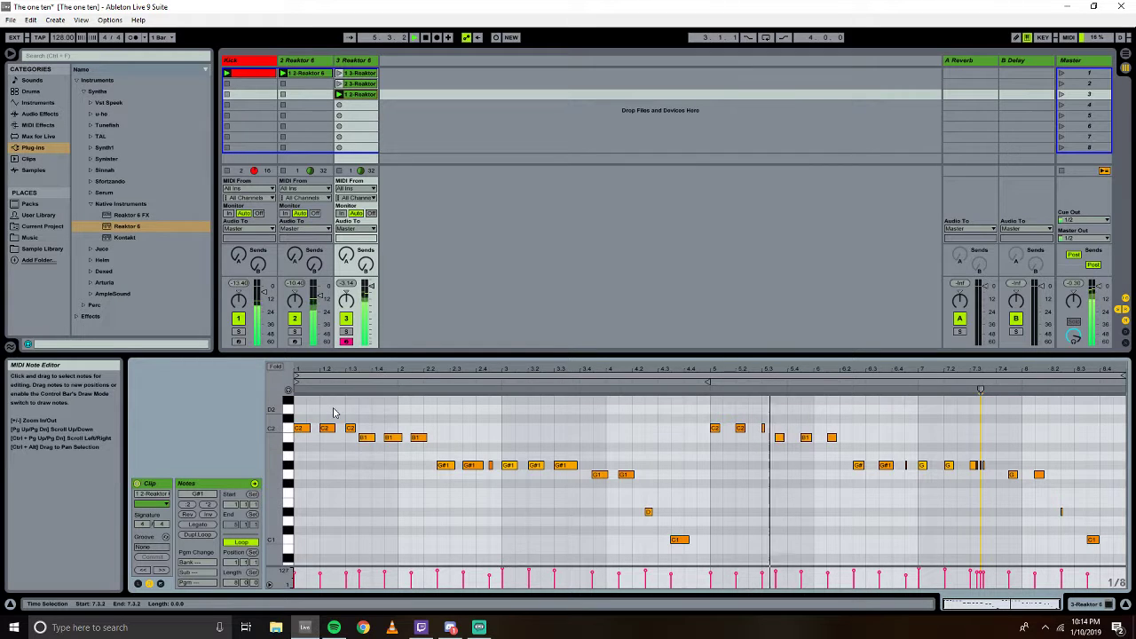
pyautogui.hotkey('ctrl', 'a')
pyautogui.hotkey('shift', 'Up')
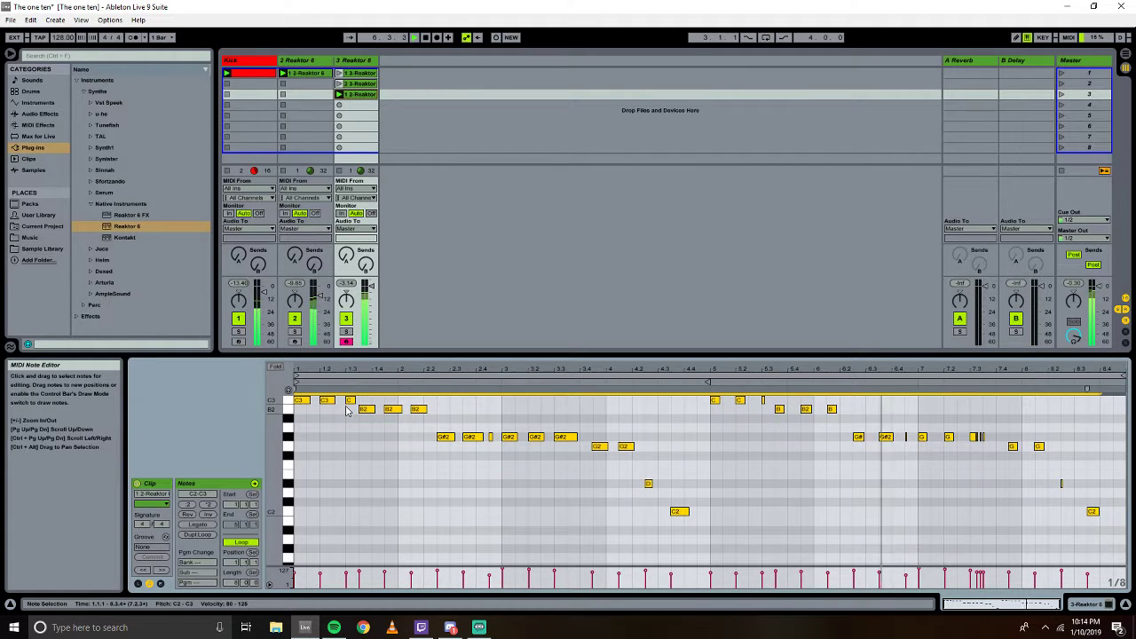
pyautogui.hotkey('shift', 'Up')
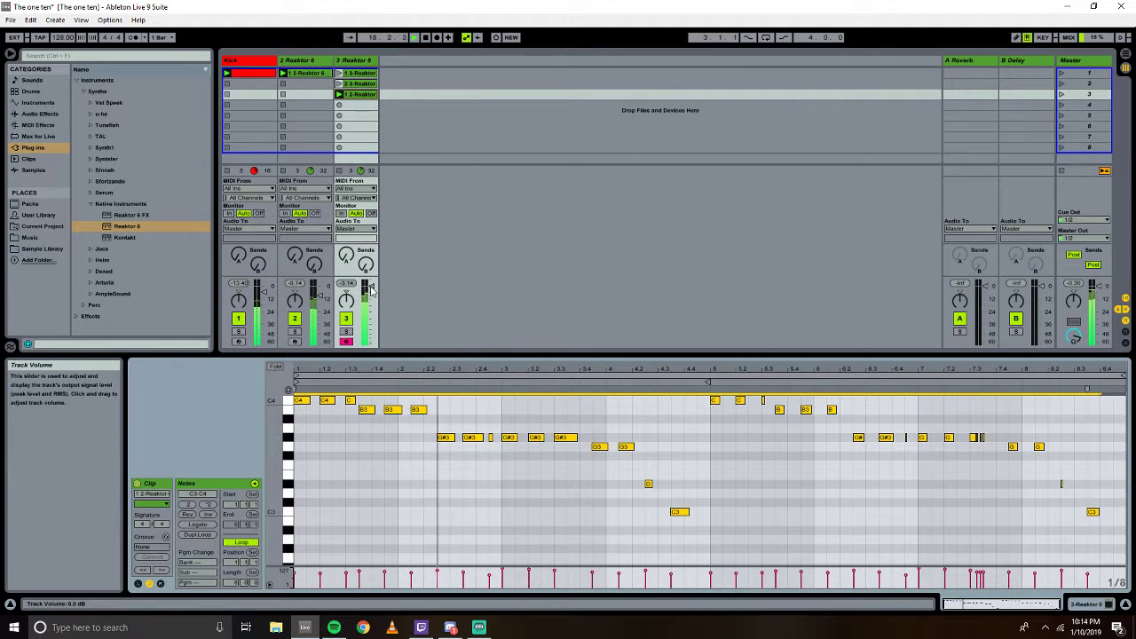
# Lower the volume of track 3 Reaktor 6 and duplicate its third-slot clip into the fourth slot.
pyautogui.moveTo(371, 286); pyautogui.dragTo(525, 306)
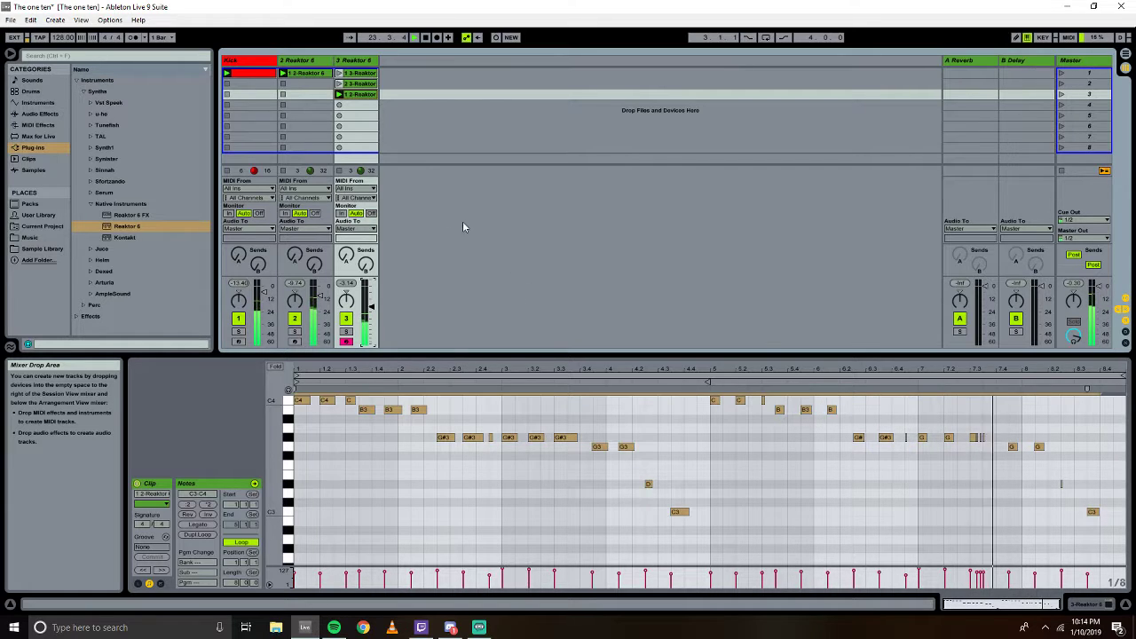
pyautogui.click(91, 204)
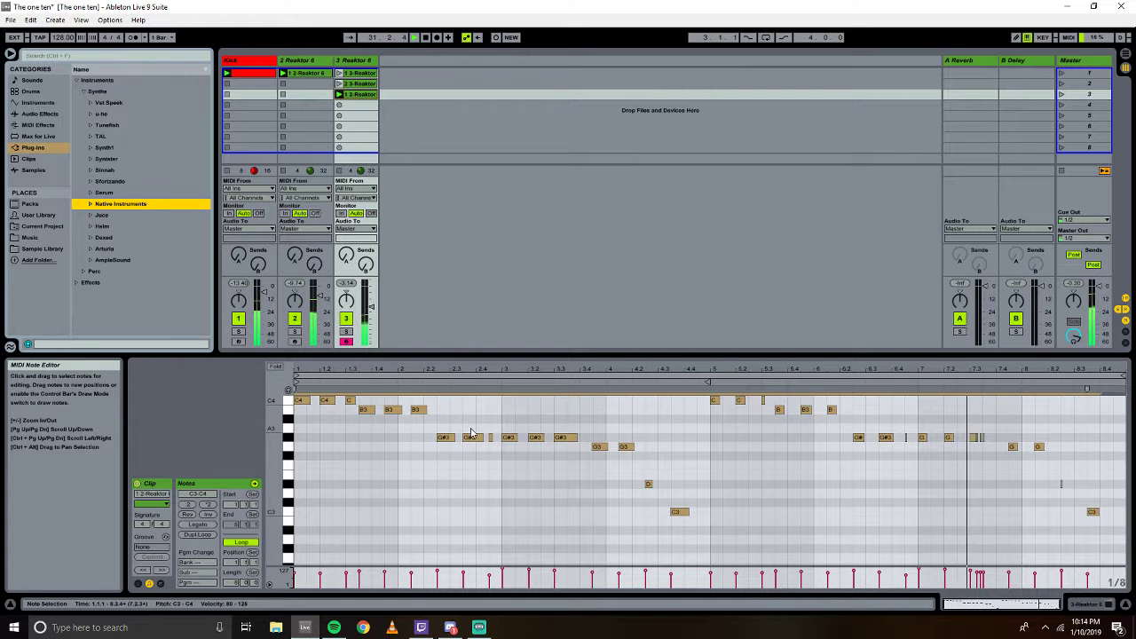
pyautogui.click(330, 413)
pyautogui.click(328, 400)
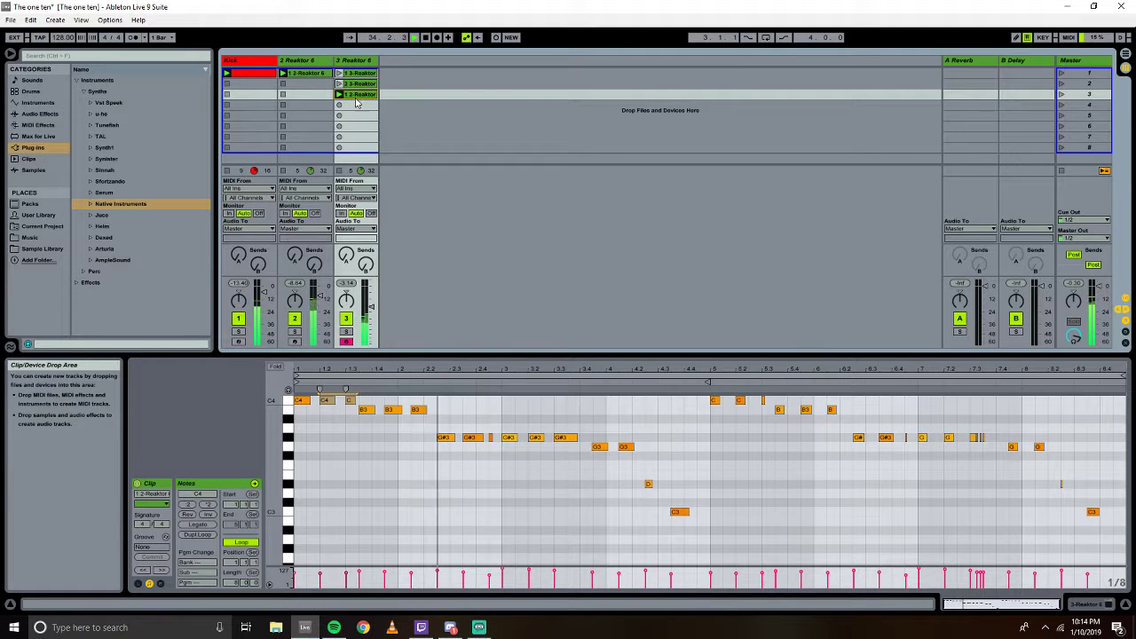
pyautogui.hotkey('ctrl', 'd')
pyautogui.press('space')
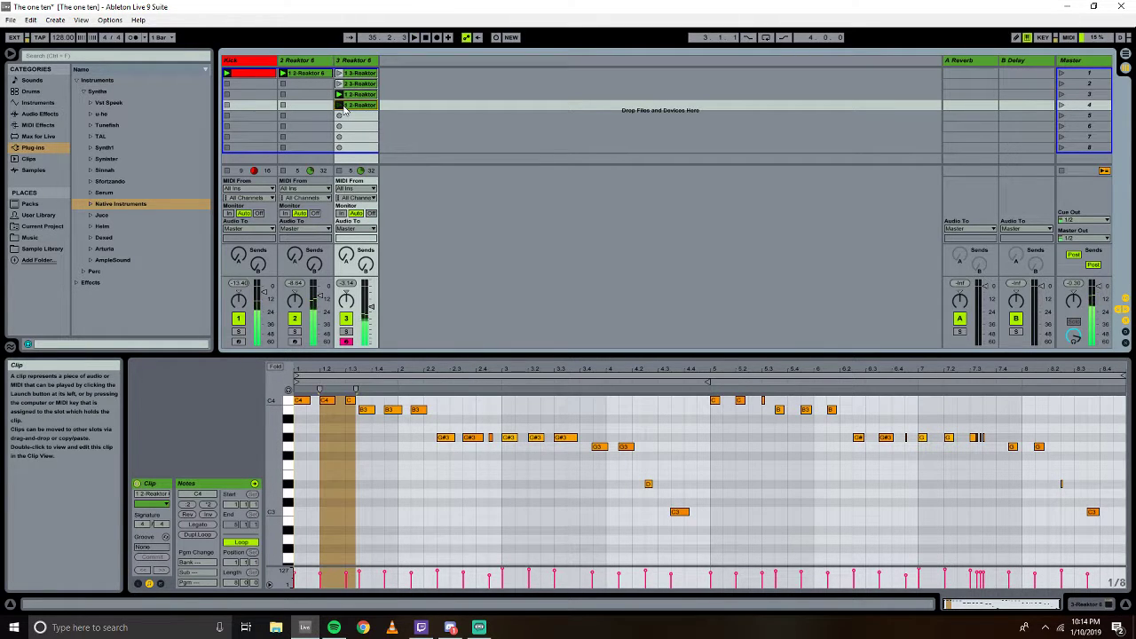
# Delete the repeated notes in bars 1 to 4 of the duplicated clip, keeping only the first note of each pitch.
pyautogui.click(350, 400)
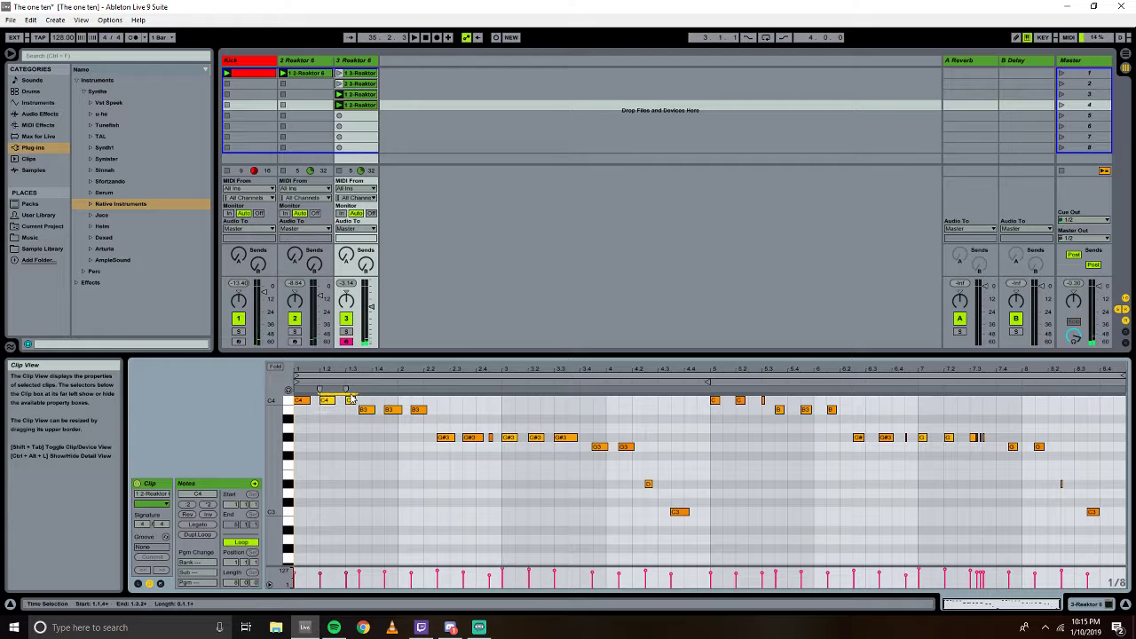
pyautogui.press('Delete')
pyautogui.moveTo(379, 430); pyautogui.dragTo(432, 398)
pyautogui.press('Delete')
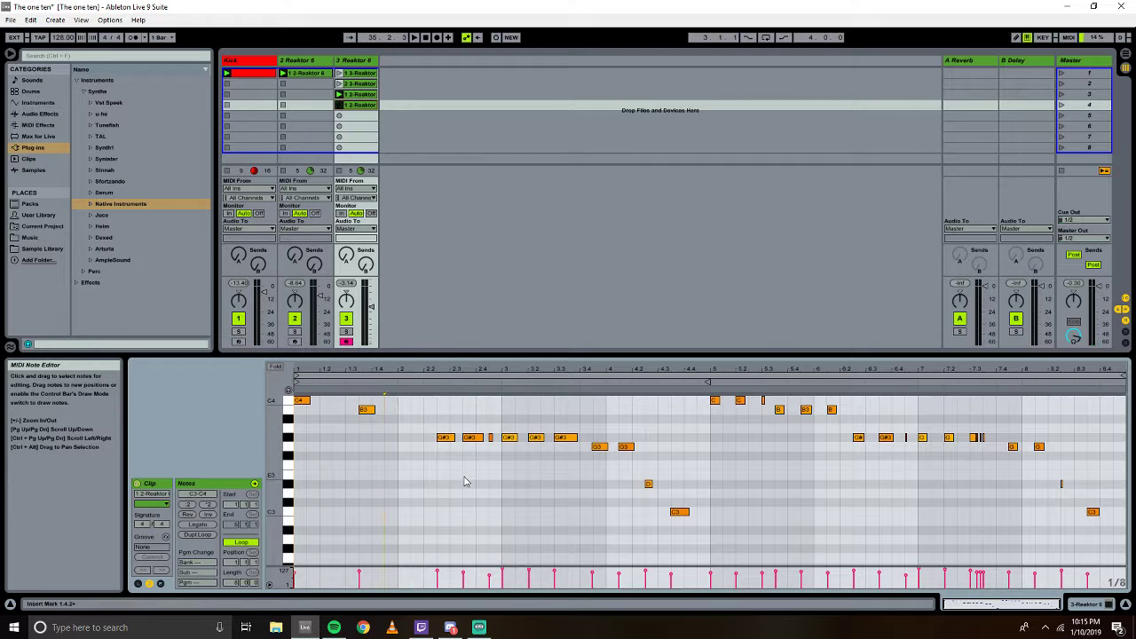
pyautogui.moveTo(468, 461); pyautogui.dragTo(572, 413)
pyautogui.press('Delete')
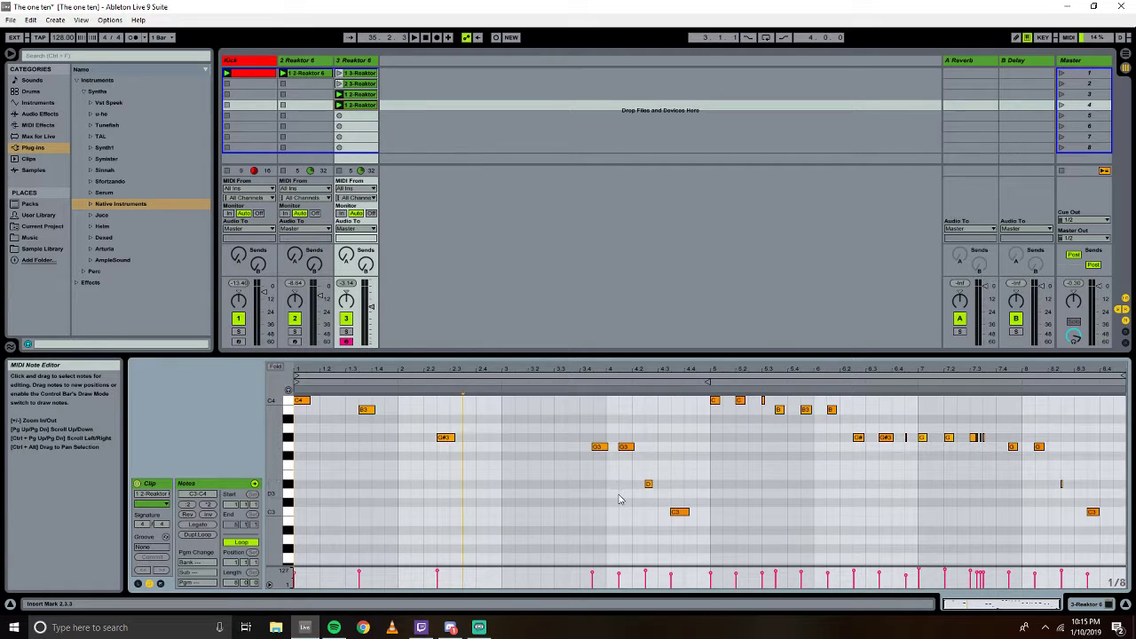
pyautogui.click(624, 446)
pyautogui.press('Delete')
# Thin out bars 5 to 8 by deleting the repeated C4, B3, G#3 and G3 notes, leaving the three short G#3 notes in bar 7.
pyautogui.moveTo(743, 417); pyautogui.dragTo(771, 390)
pyautogui.press('Delete')
pyautogui.moveTo(802, 427); pyautogui.dragTo(837, 406)
pyautogui.press('Delete')
pyautogui.moveTo(885, 453); pyautogui.dragTo(976, 418)
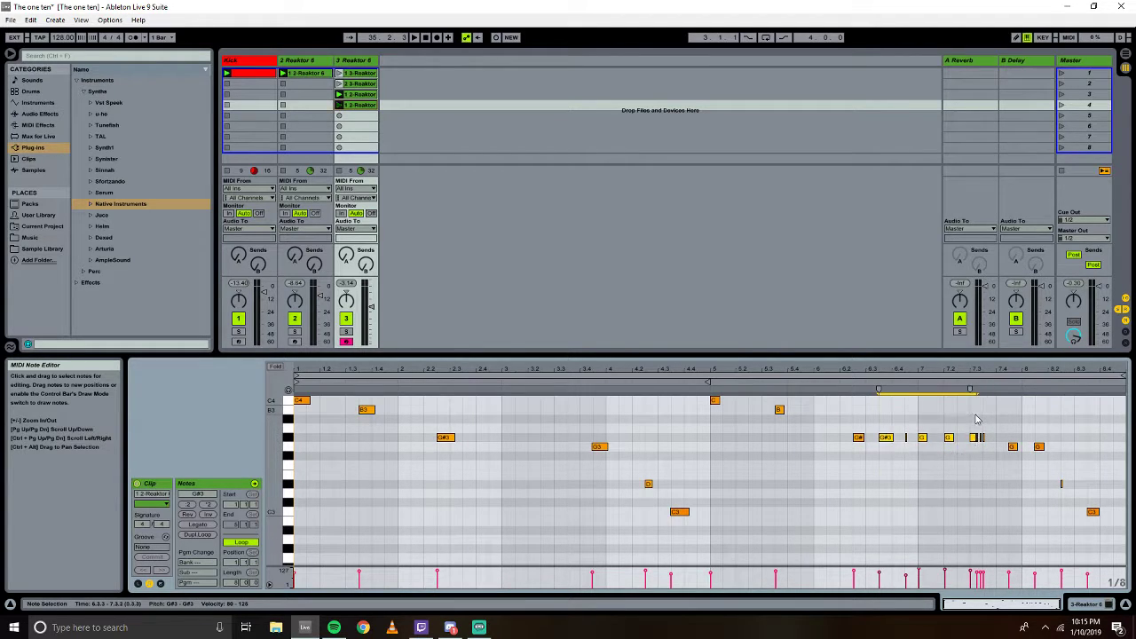
pyautogui.press('Delete')
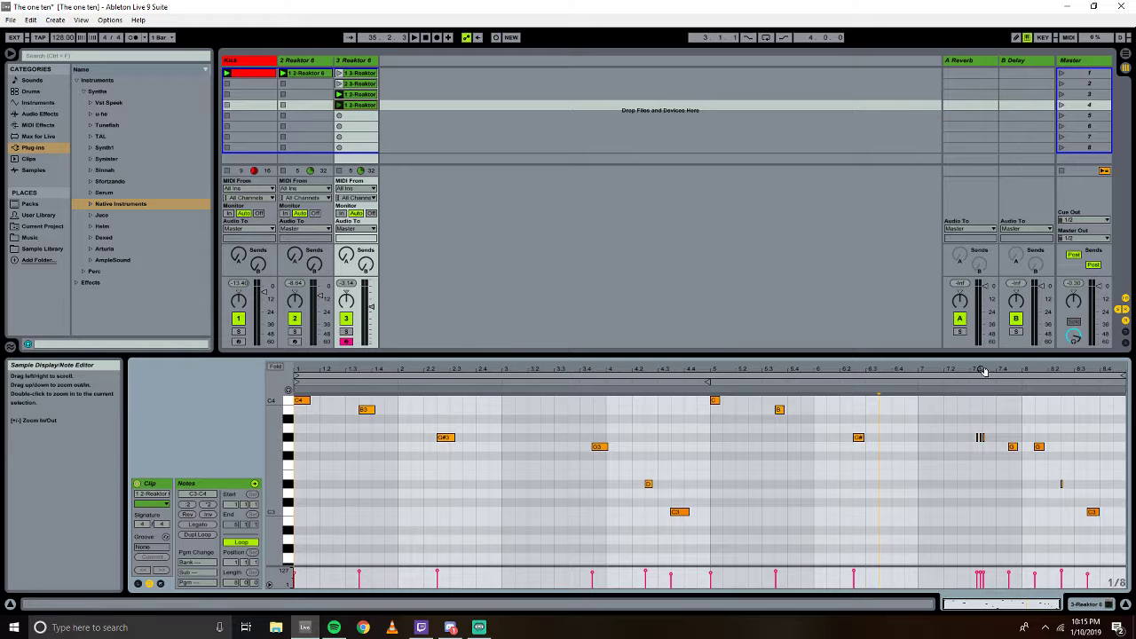
pyautogui.moveTo(984, 371); pyautogui.dragTo(987, 435)
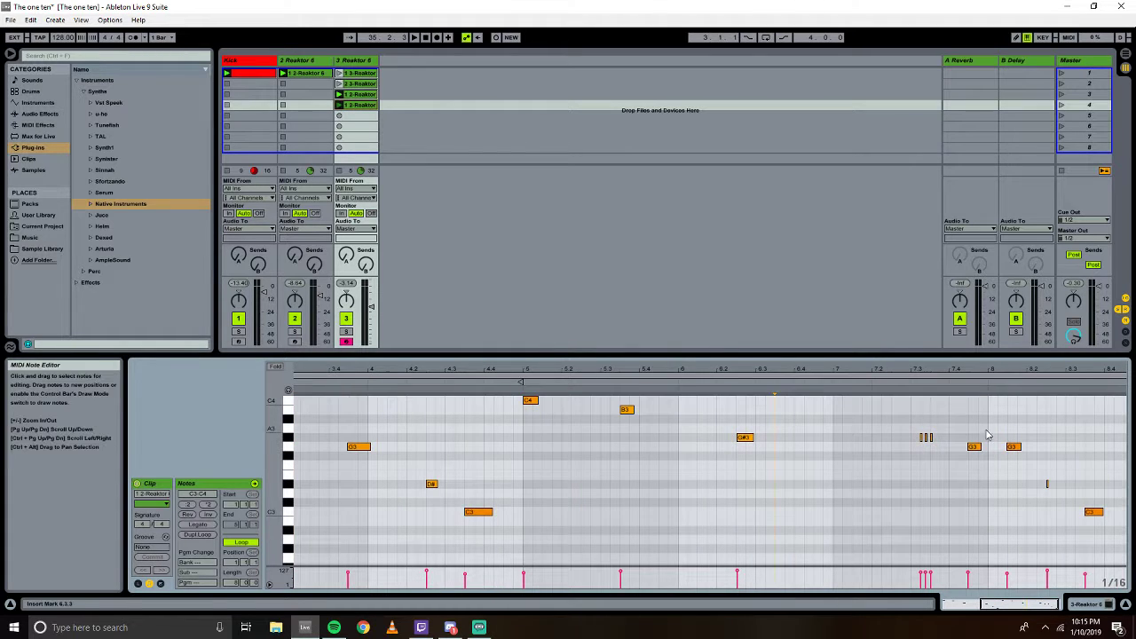
pyautogui.doubleClick(1008, 445)
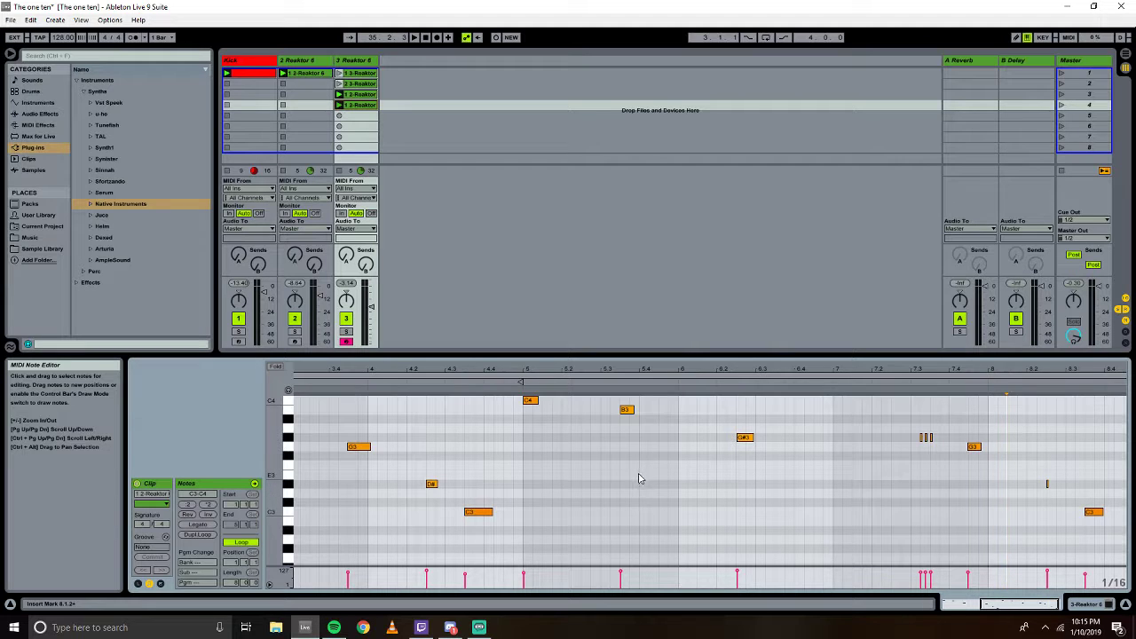
# Apply Legato to all notes of the fourth-slot clip and play it back.
pyautogui.hotkey('ctrl', 'a')
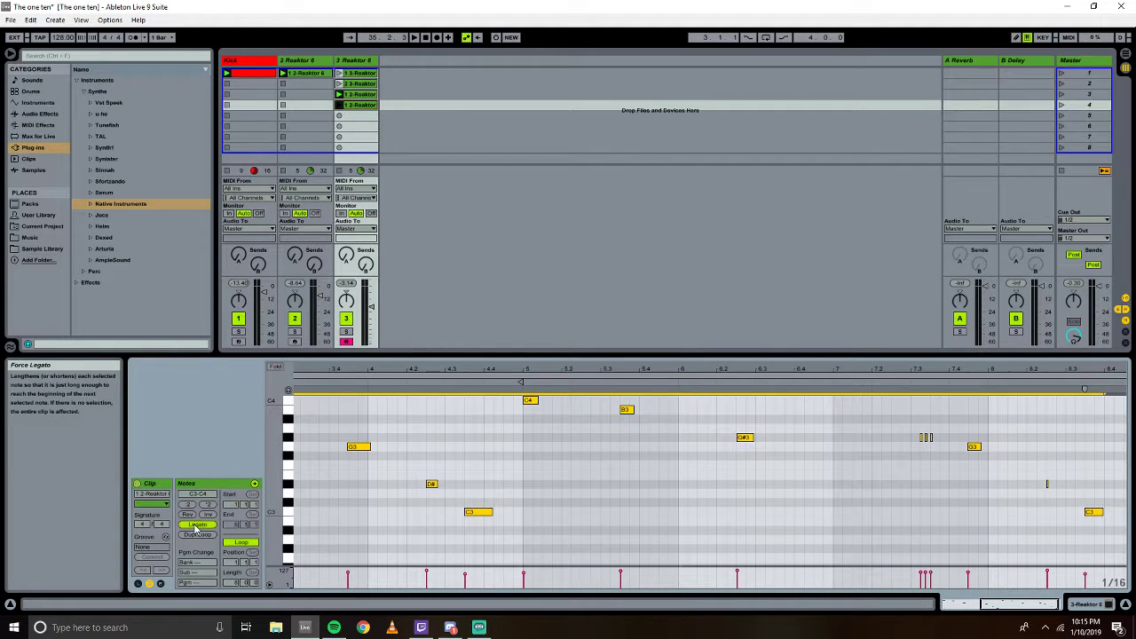
pyautogui.click(197, 525)
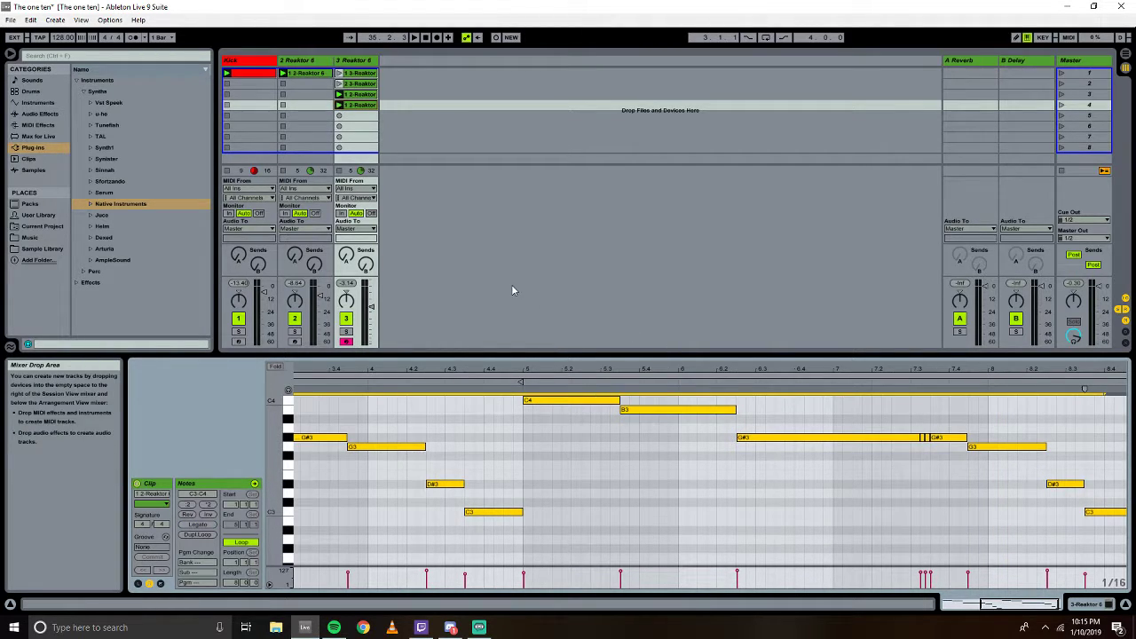
pyautogui.press('space')
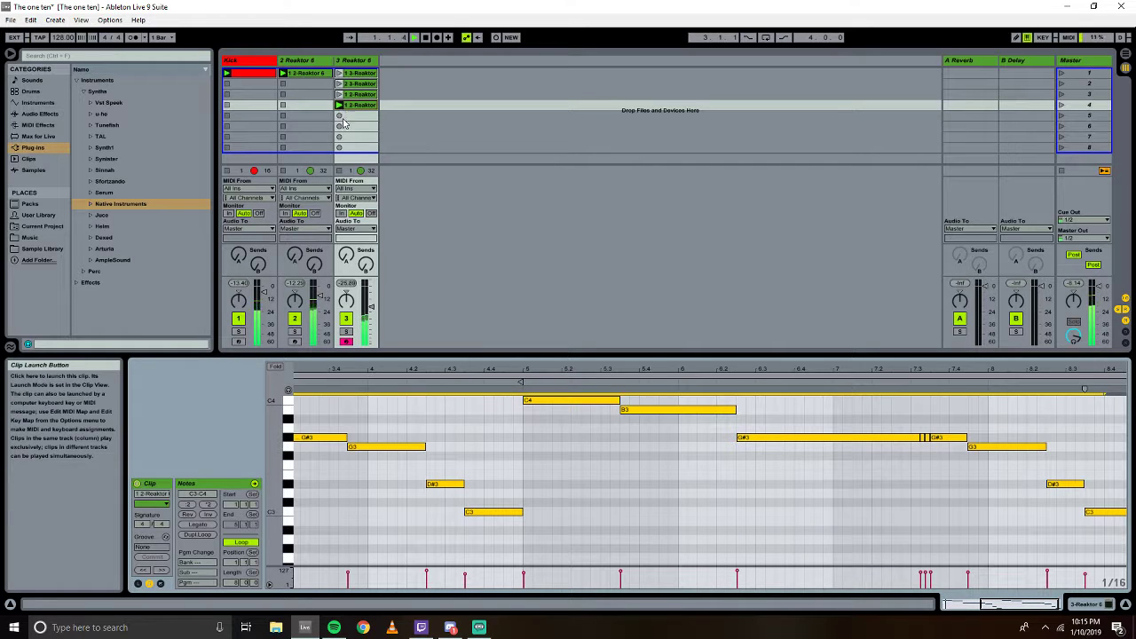
pyautogui.press('z')
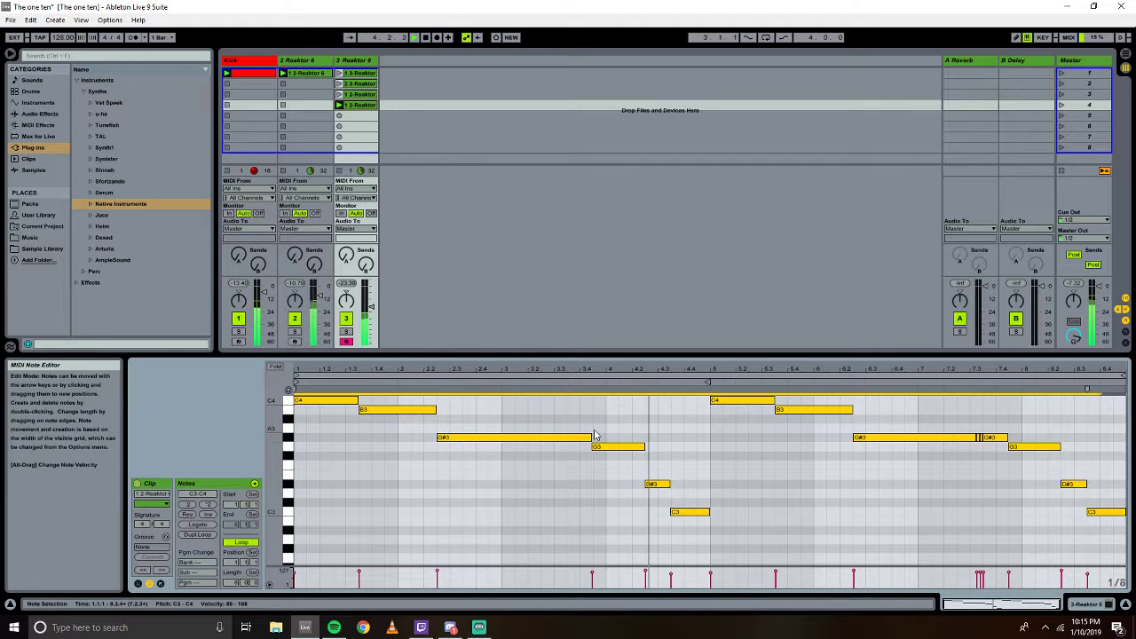
# Add an Arpeggiator MIDI effect in front of Reaktor 6 on track 3.
pyautogui.click(1080, 609)
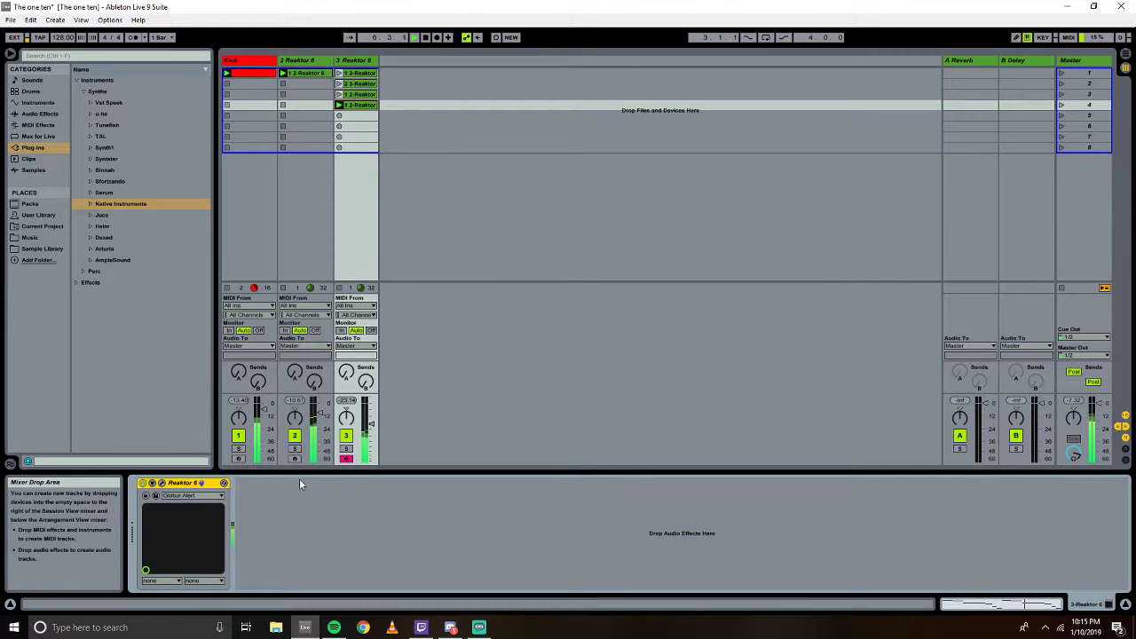
pyautogui.click(35, 126)
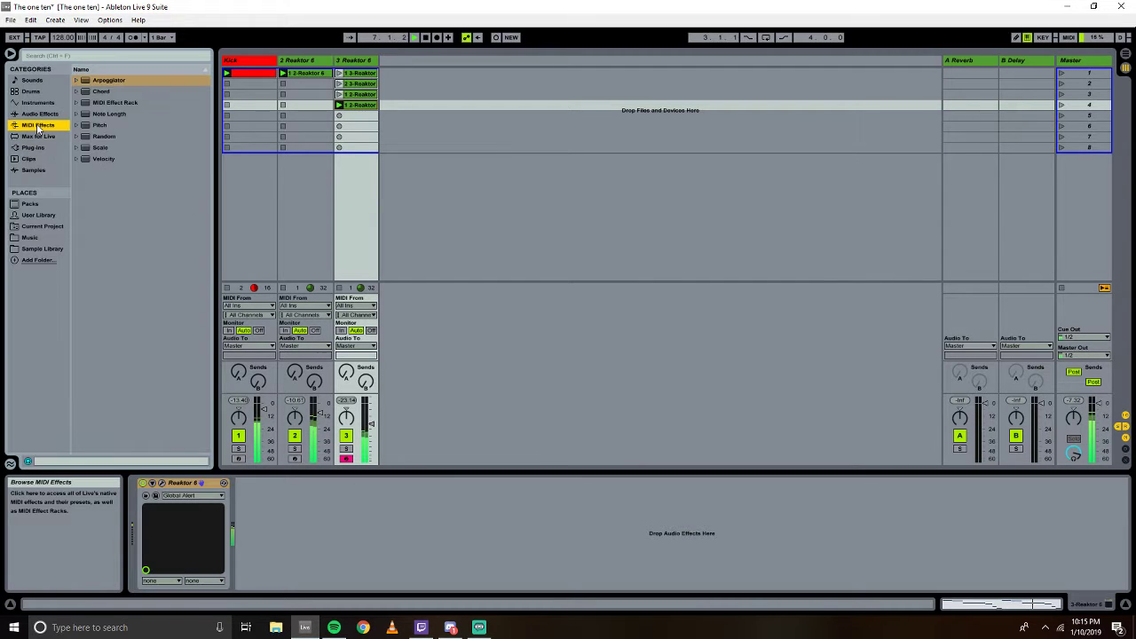
pyautogui.click(77, 81)
pyautogui.click(77, 80)
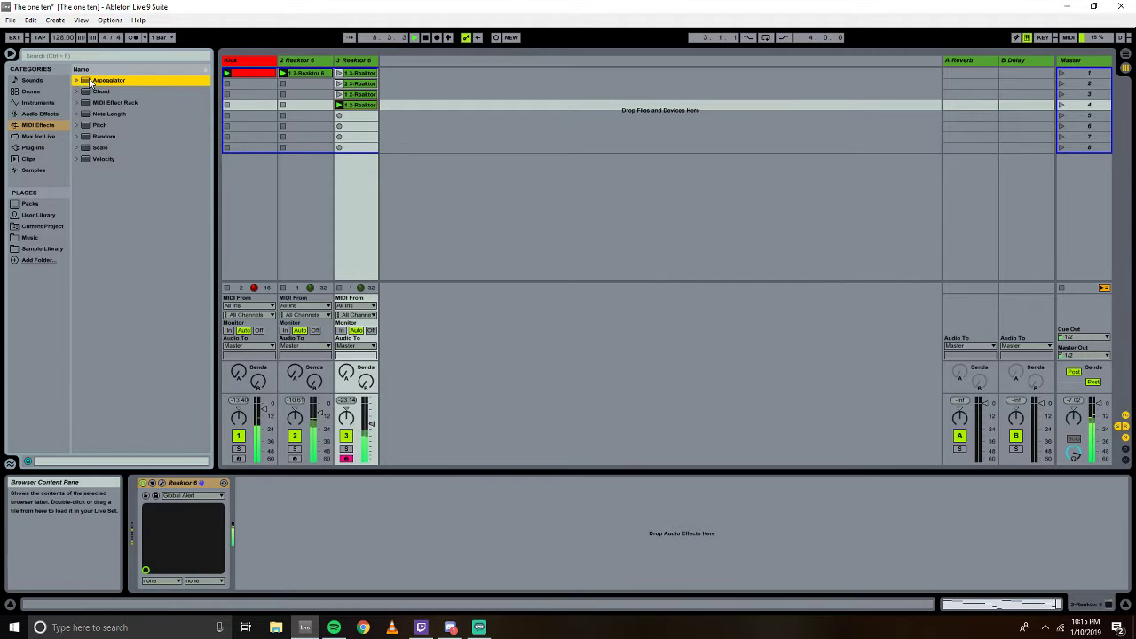
pyautogui.moveTo(98, 81); pyautogui.dragTo(149, 510)
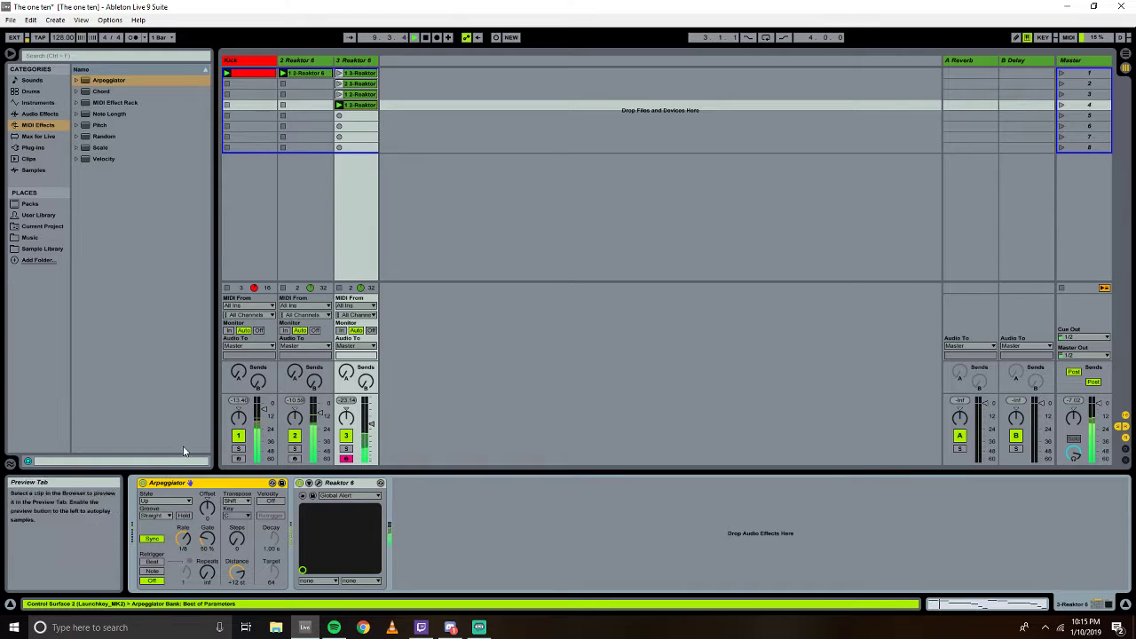
# Try the Arpeggiator styles Play Order and Chord Trigger, settle on Up & Down, and set the groove to Swing 8.
pyautogui.click(188, 504)
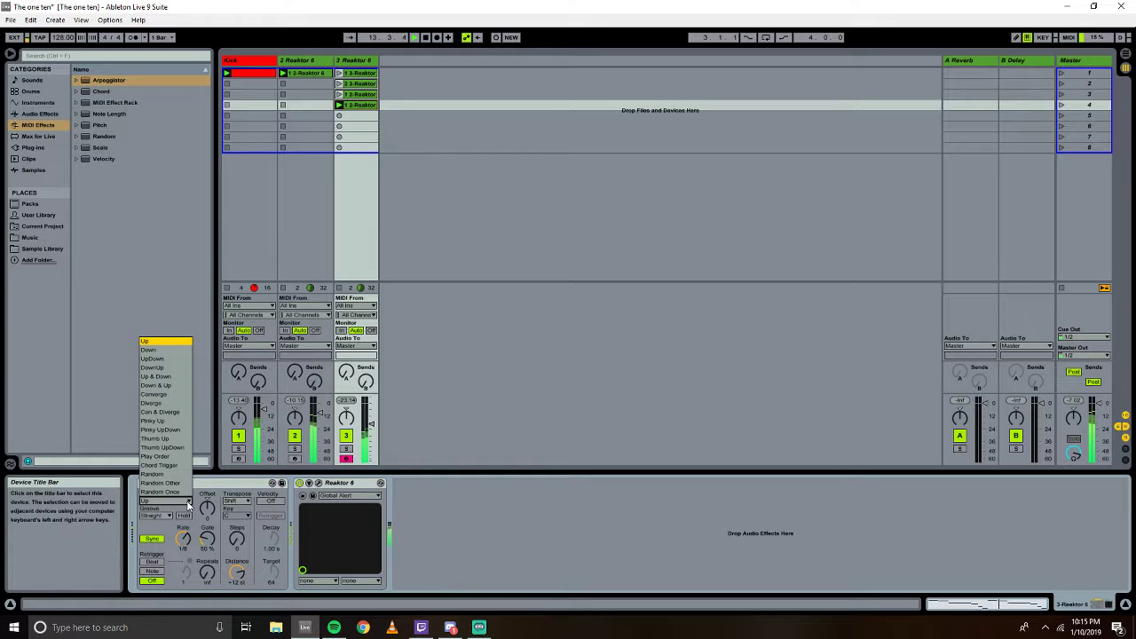
pyautogui.click(168, 456)
pyautogui.click(186, 504)
pyautogui.click(159, 465)
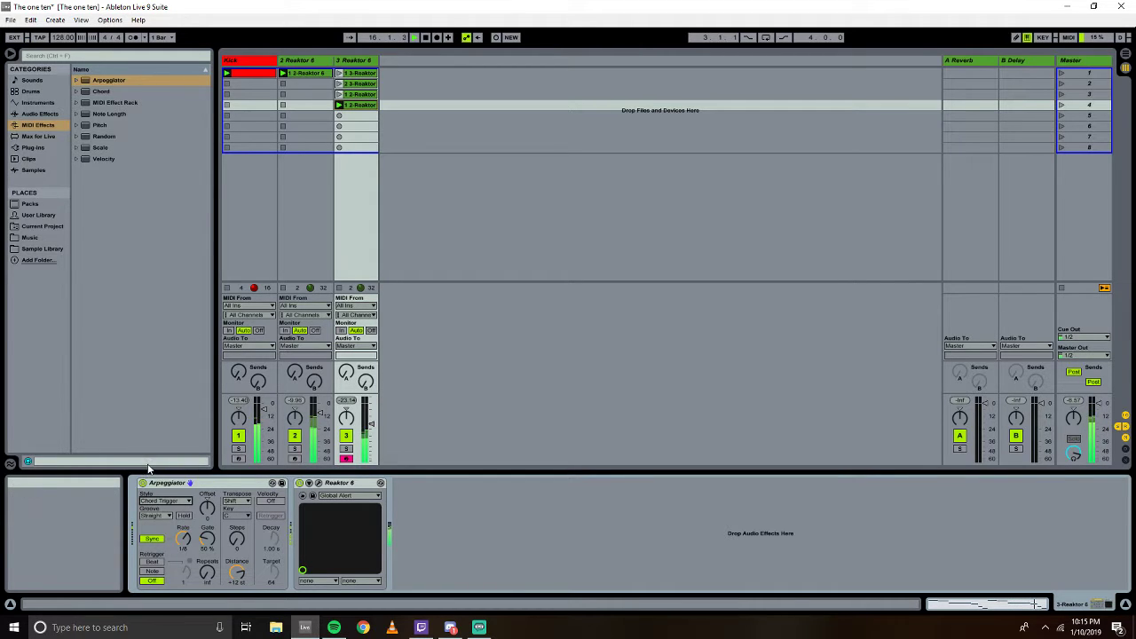
pyautogui.click(167, 501)
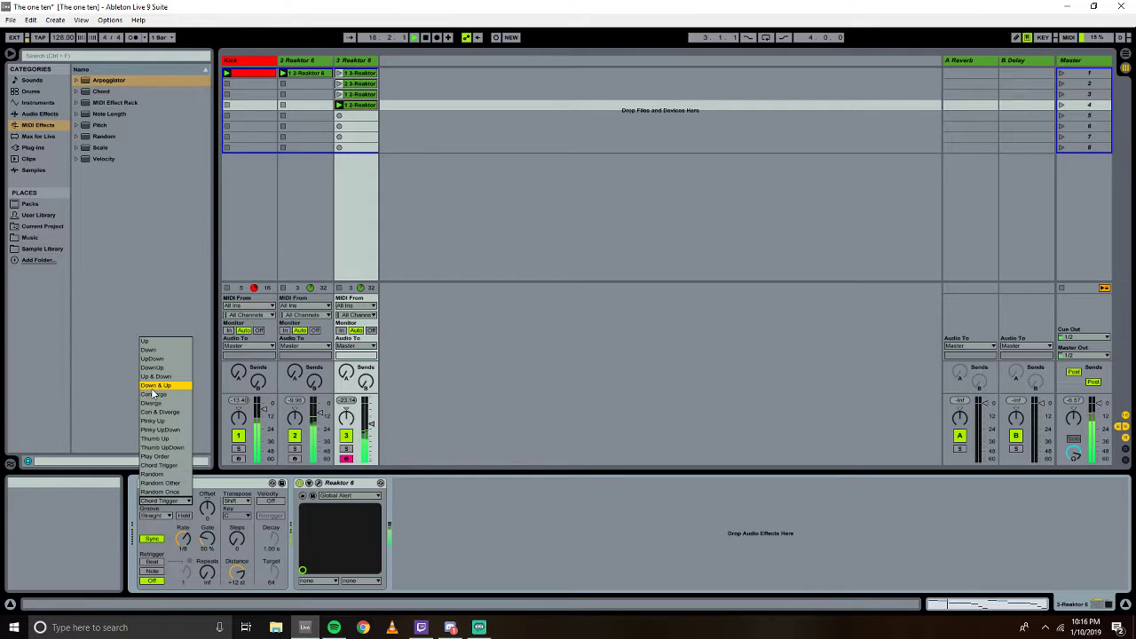
pyautogui.click(155, 376)
pyautogui.click(161, 519)
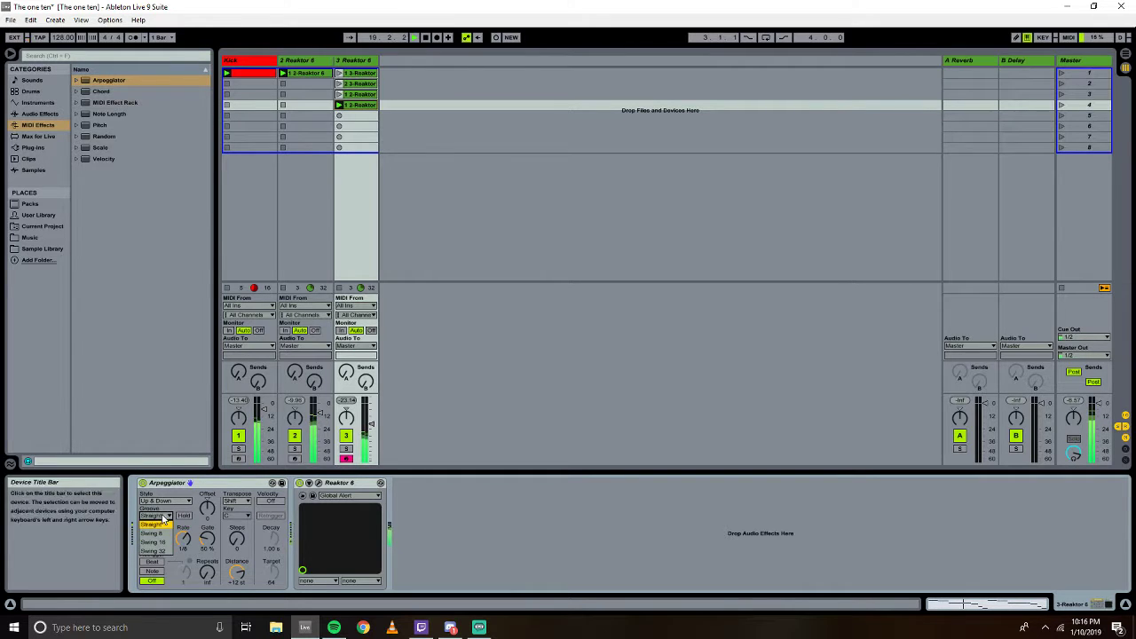
pyautogui.click(156, 528)
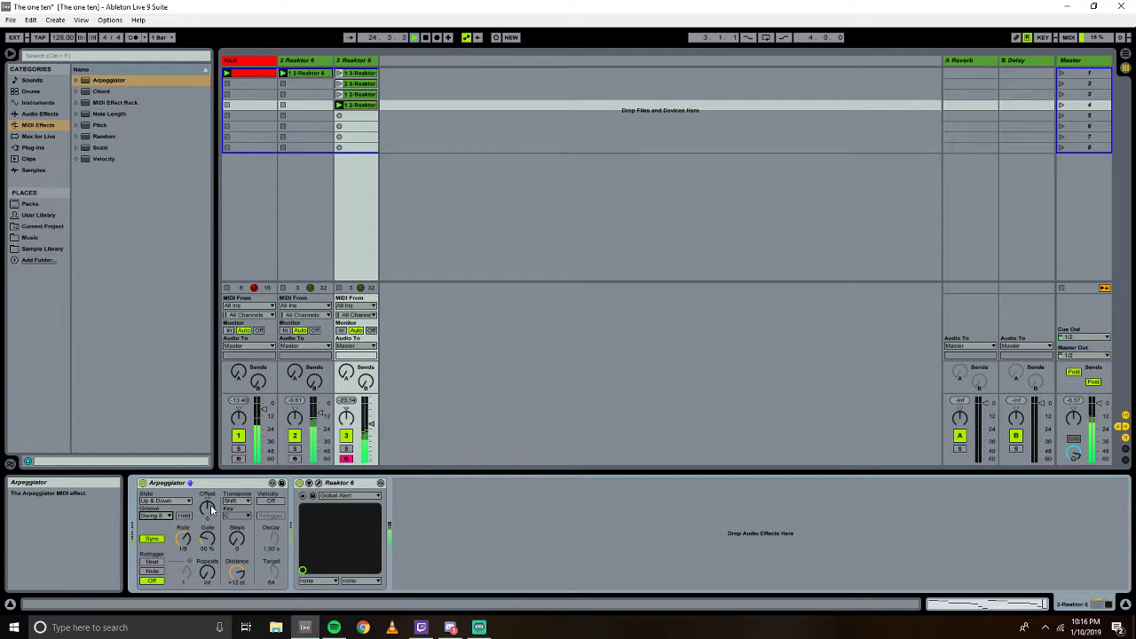
# Set the Arpeggiator's retrigger to Beat at 3/4, repeats to 8, steps to 1, transpose to Minor and distance to +11 st.
pyautogui.click(153, 561)
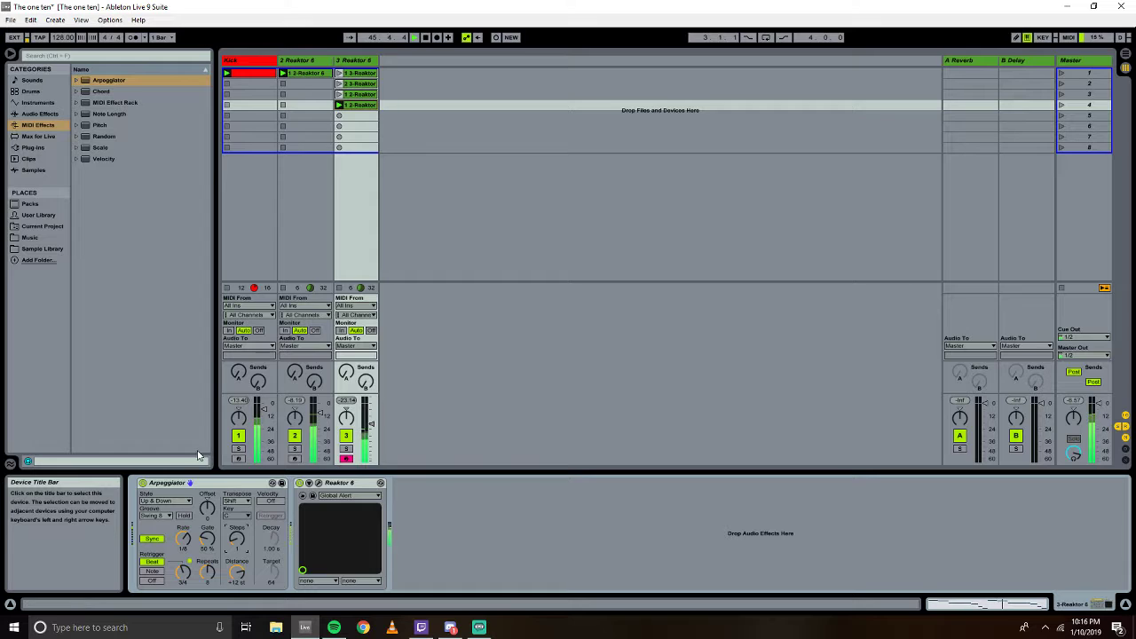
pyautogui.click(236, 501)
pyautogui.click(235, 527)
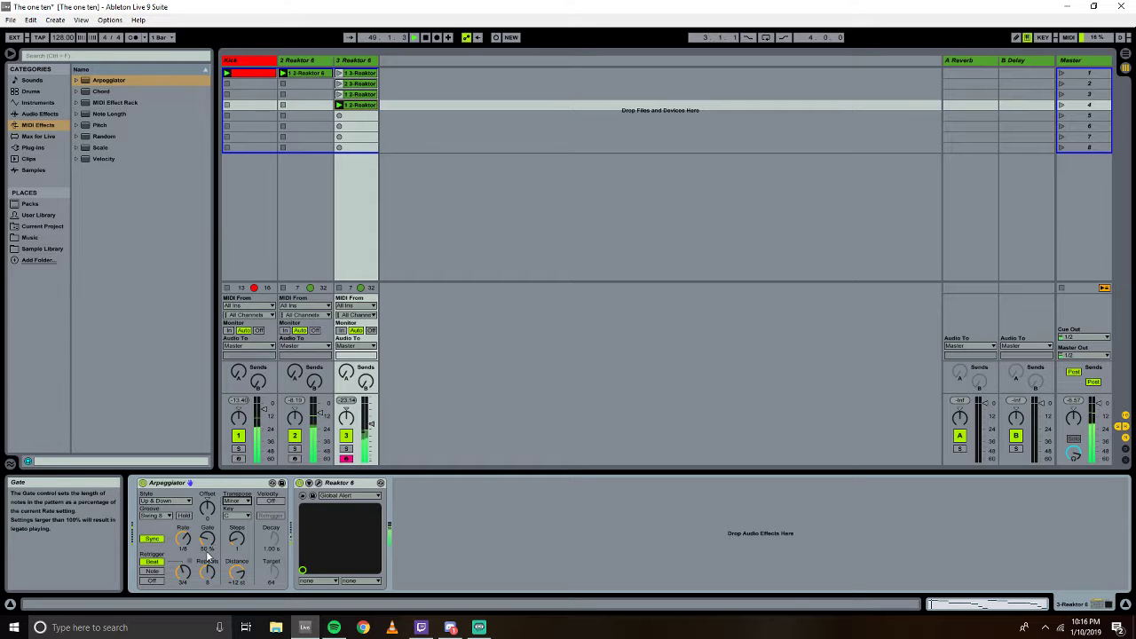
pyautogui.moveTo(237, 572); pyautogui.dragTo(236, 577)
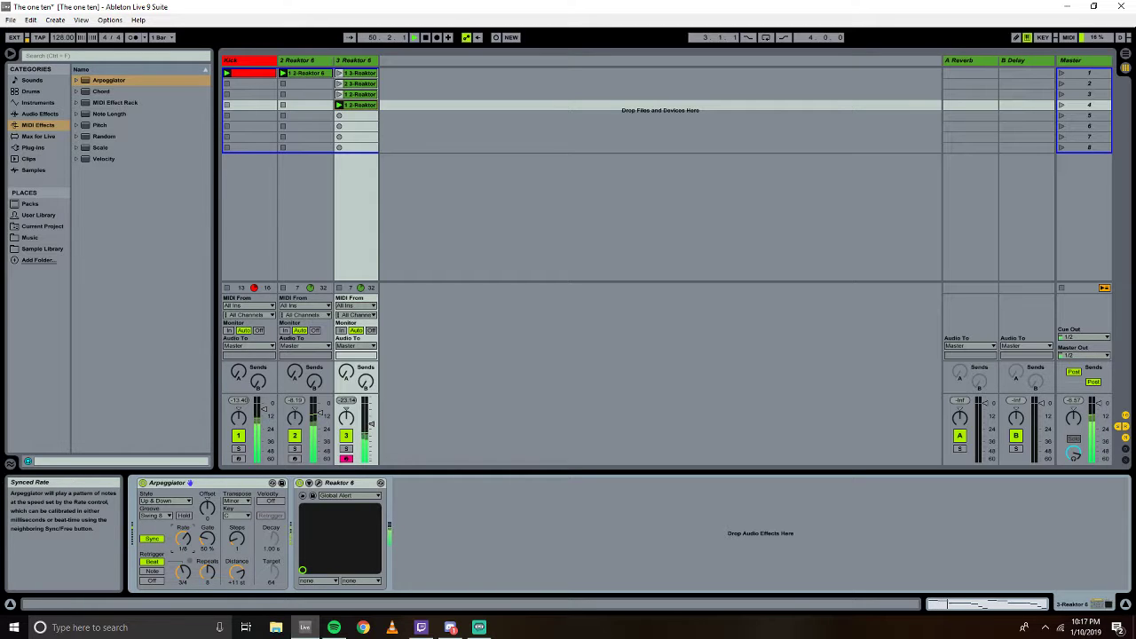
# Set the Arpeggiator's rate to 1/16, its groove to Straight and its gate to 14 %.
pyautogui.moveTo(183, 541); pyautogui.dragTo(175, 550)
pyautogui.moveTo(183, 544); pyautogui.dragTo(183, 524)
pyautogui.click(158, 516)
pyautogui.click(156, 524)
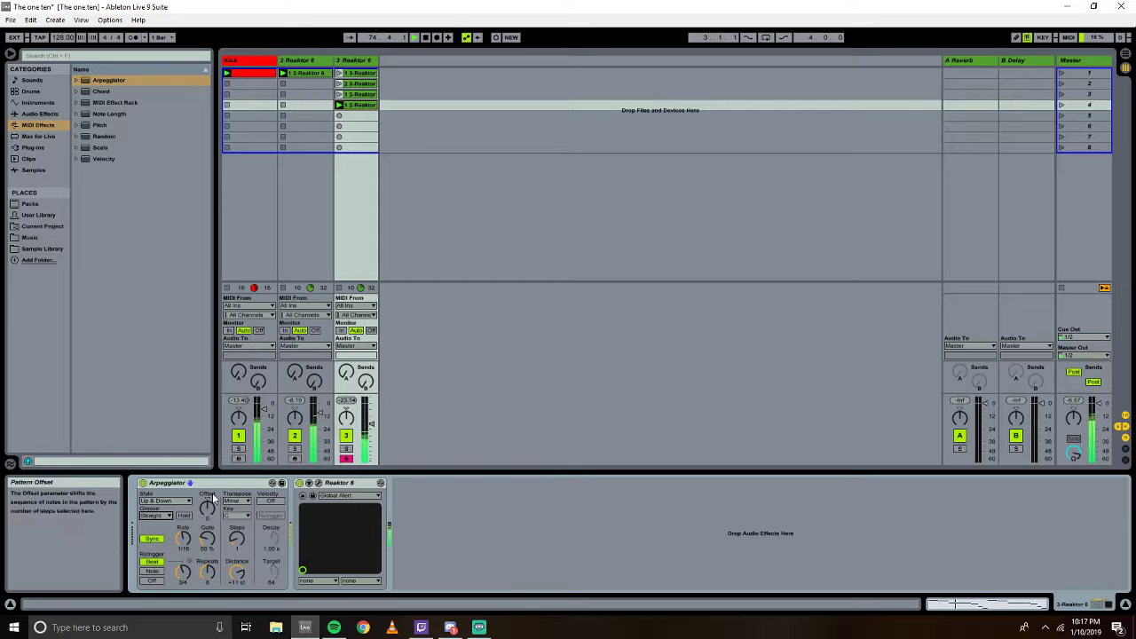
pyautogui.moveTo(207, 538)
pyautogui.mouseDown()
pyautogui.moveTo(207, 572)
pyautogui.moveTo(216, 534)
pyautogui.mouseUp()
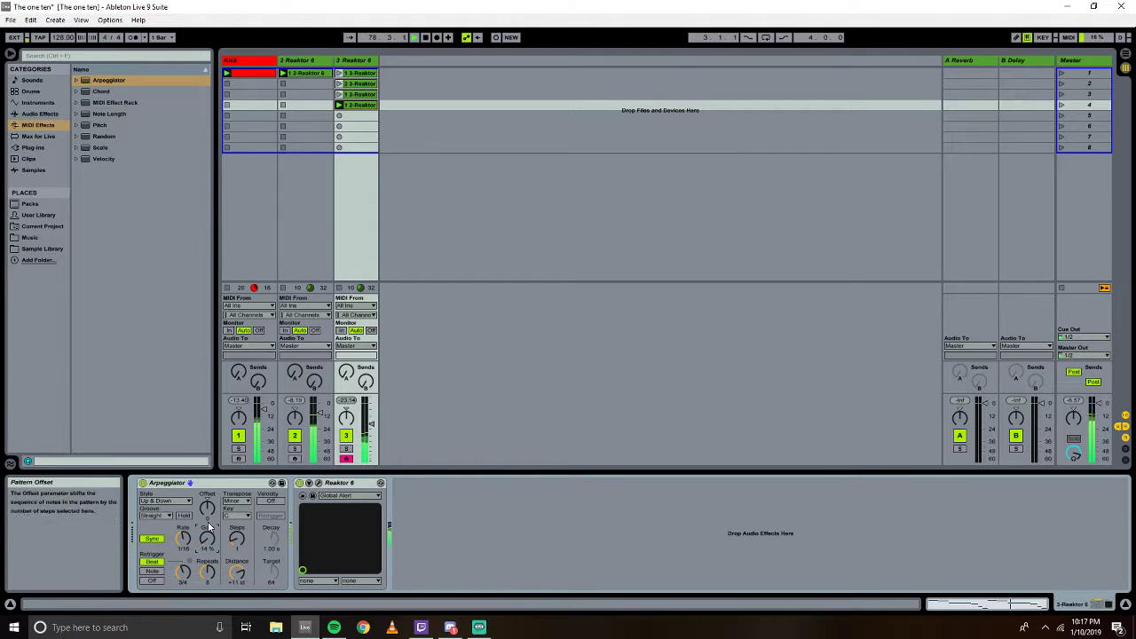
# Add an Auto Filter after Reaktor 6 with a 6.01 kHz cutoff, 6.6 % resonance and an LFO amount of 7.38.
pyautogui.click(40, 114)
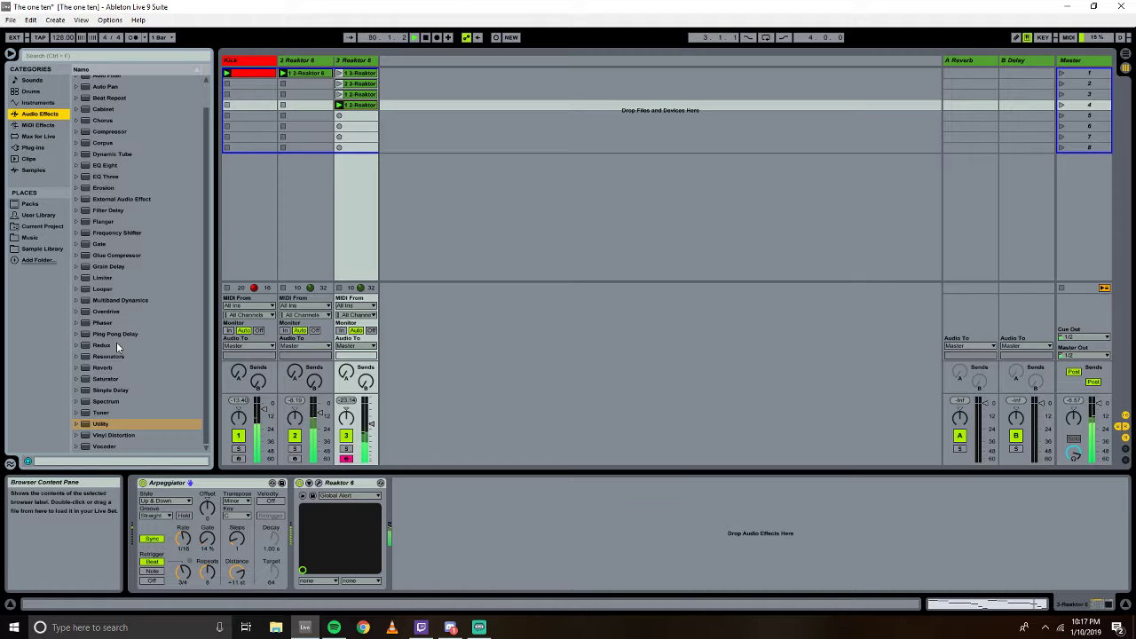
pyautogui.scroll(1, 117, 341)
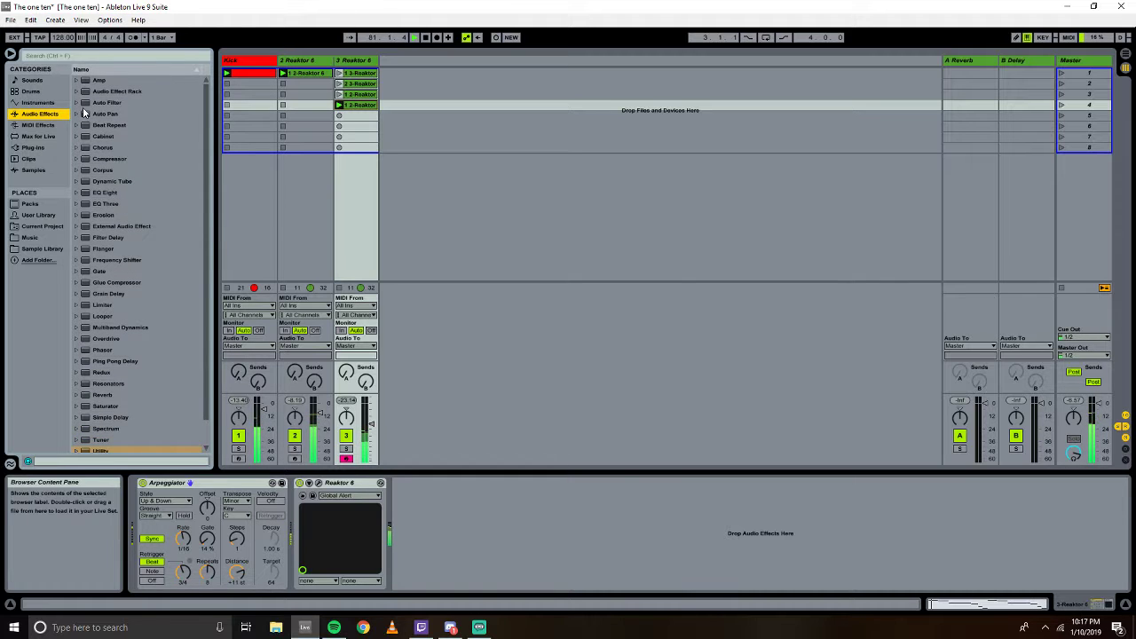
pyautogui.click(78, 103)
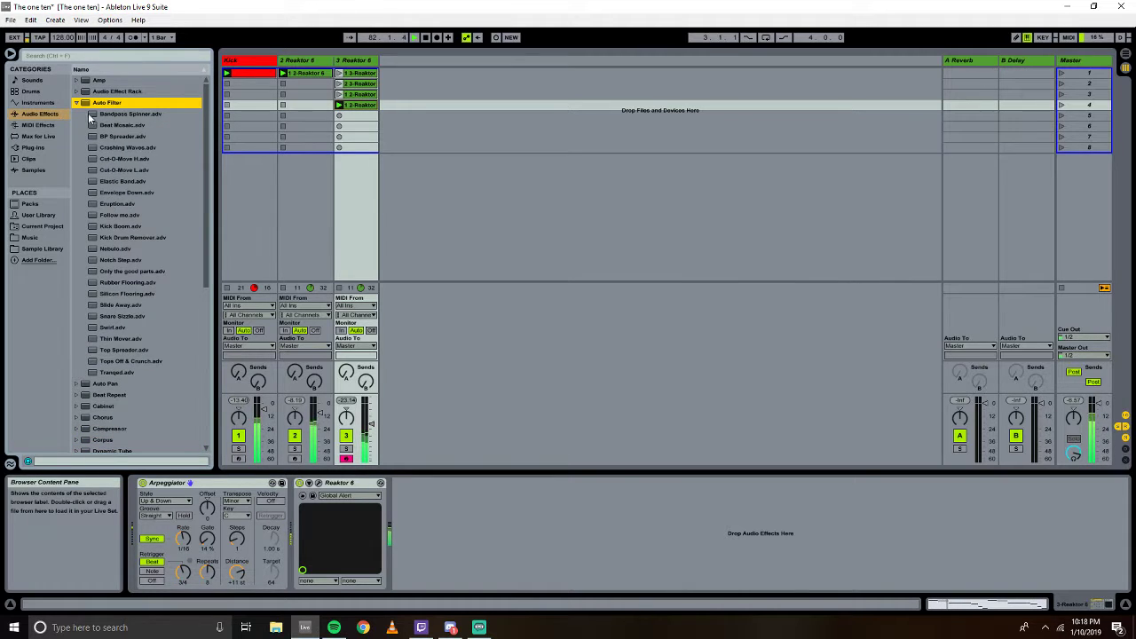
pyautogui.moveTo(94, 107); pyautogui.dragTo(395, 481)
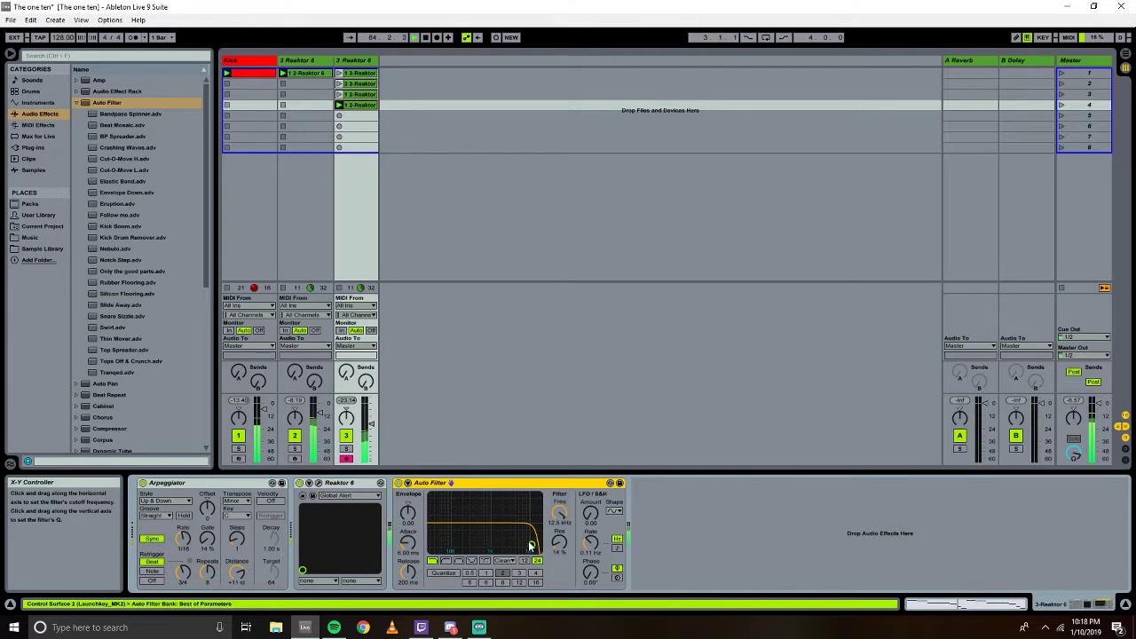
pyautogui.moveTo(530, 545); pyautogui.dragTo(519, 547)
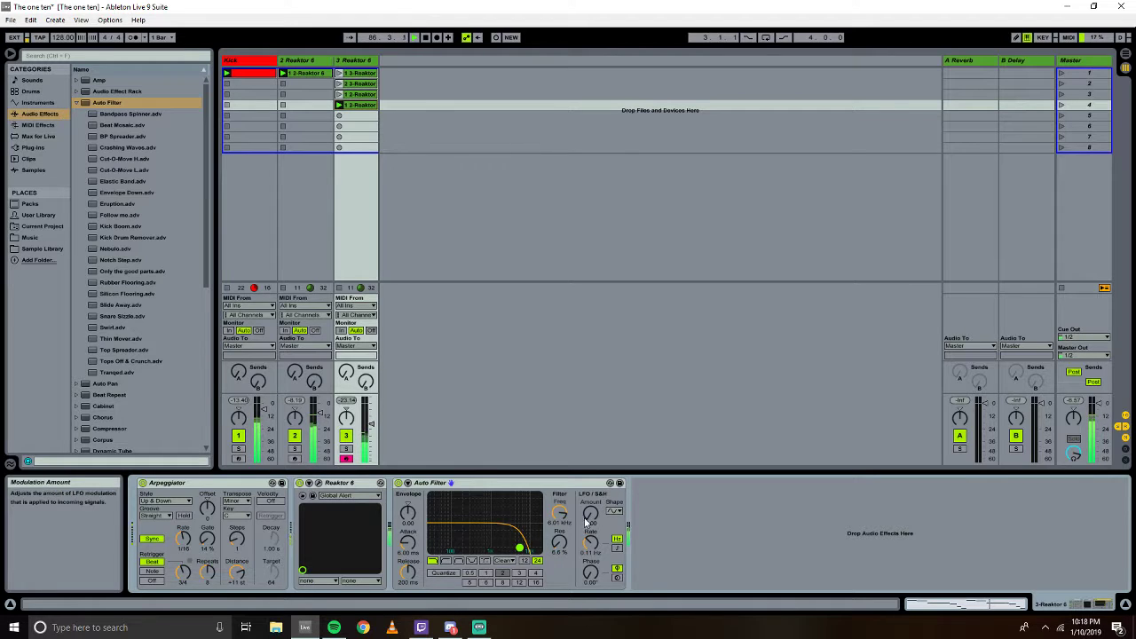
pyautogui.moveTo(590, 513); pyautogui.dragTo(590, 494)
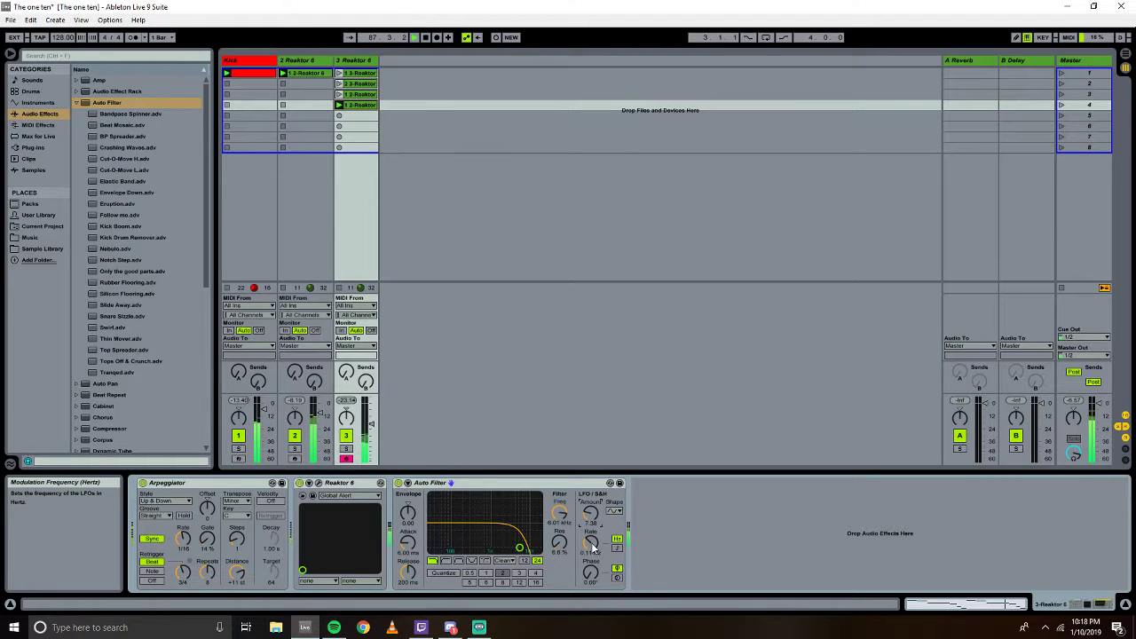
# Tune the Auto Filter to LFO amount 16.2, LFO rate 0.39 Hz, cutoff 8.04 kHz, resonance 8.0 %, envelope 30.2 and attack 10.3 ms.
pyautogui.moveTo(590, 543)
pyautogui.mouseDown()
pyautogui.moveTo(591, 506)
pyautogui.moveTo(595, 550)
pyautogui.mouseUp()
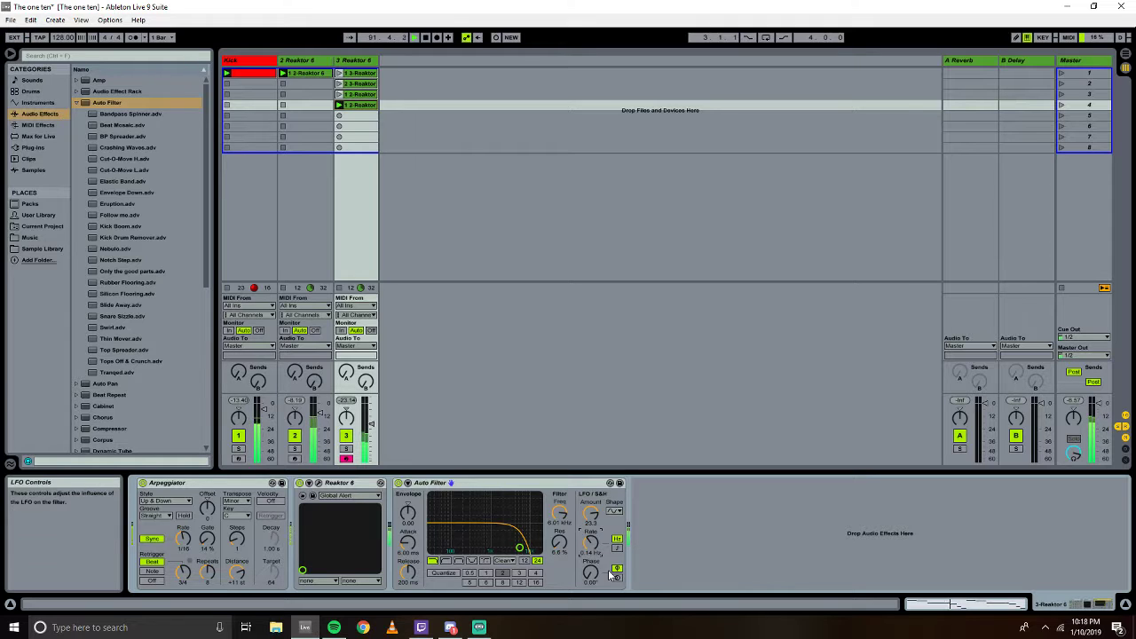
pyautogui.moveTo(592, 516); pyautogui.dragTo(592, 530)
pyautogui.moveTo(519, 548); pyautogui.dragTo(478, 550)
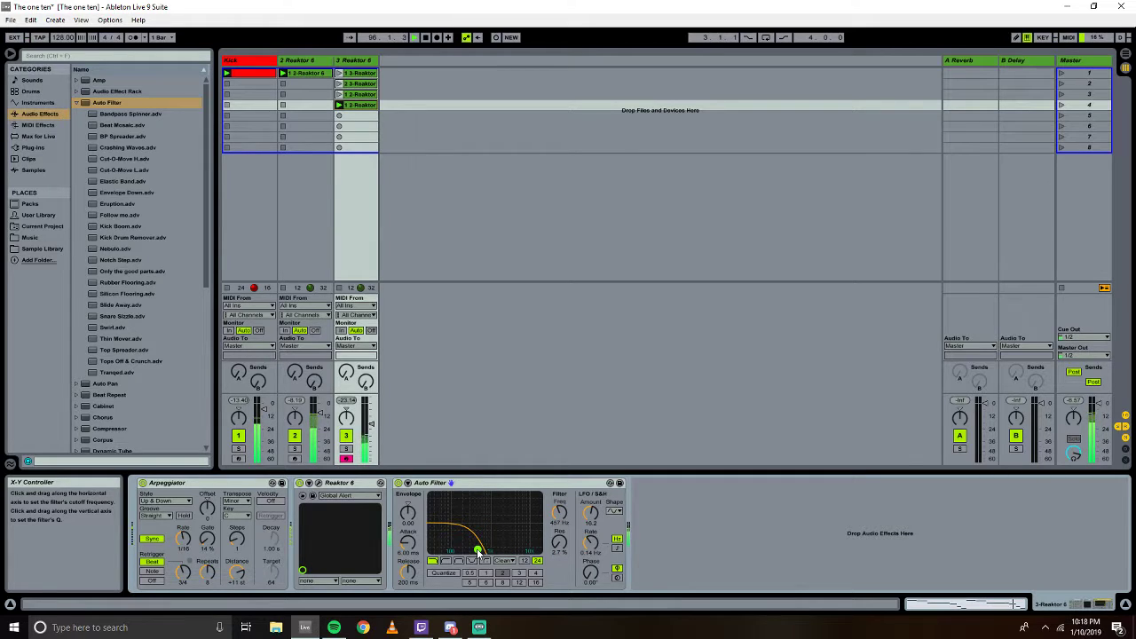
pyautogui.moveTo(477, 551)
pyautogui.mouseDown()
pyautogui.moveTo(467, 526)
pyautogui.moveTo(487, 545)
pyautogui.mouseUp()
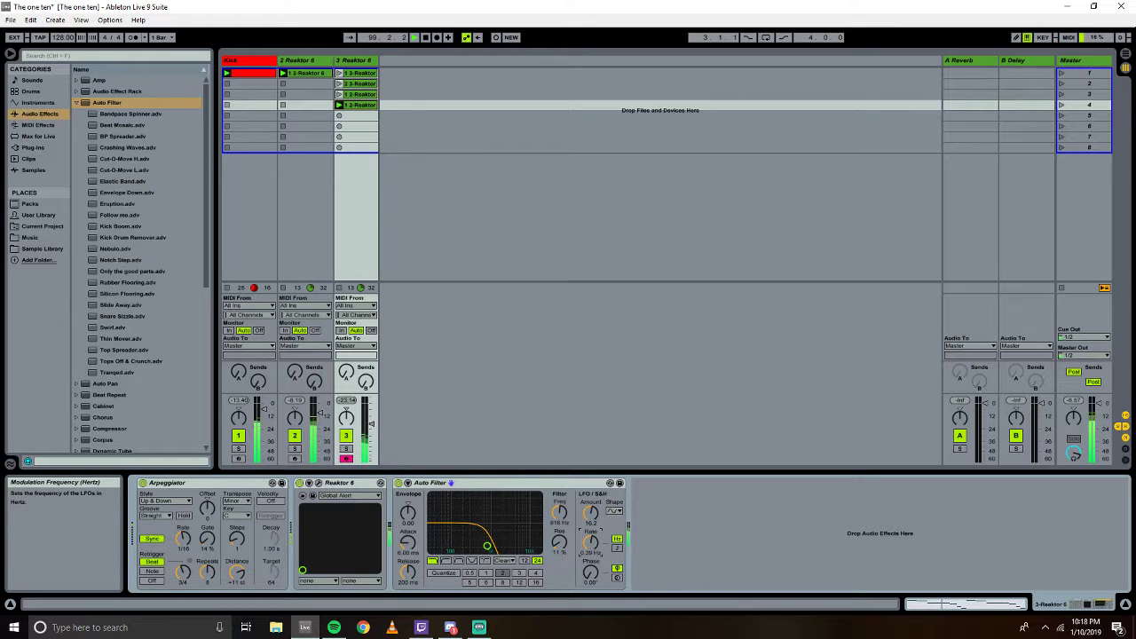
pyautogui.click(447, 561)
pyautogui.moveTo(487, 544); pyautogui.dragTo(524, 547)
pyautogui.moveTo(407, 515); pyautogui.dragTo(407, 537)
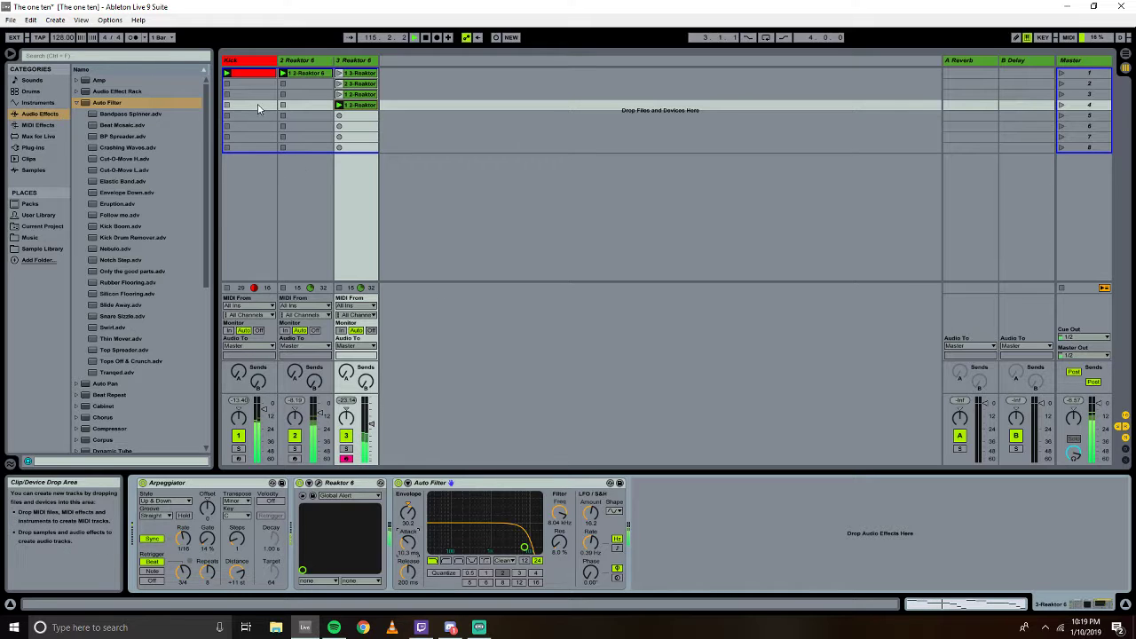
# Rename the second track, 2 Reaktor 6, as Bass and open its track options with the colour palette.
pyautogui.click(291, 72)
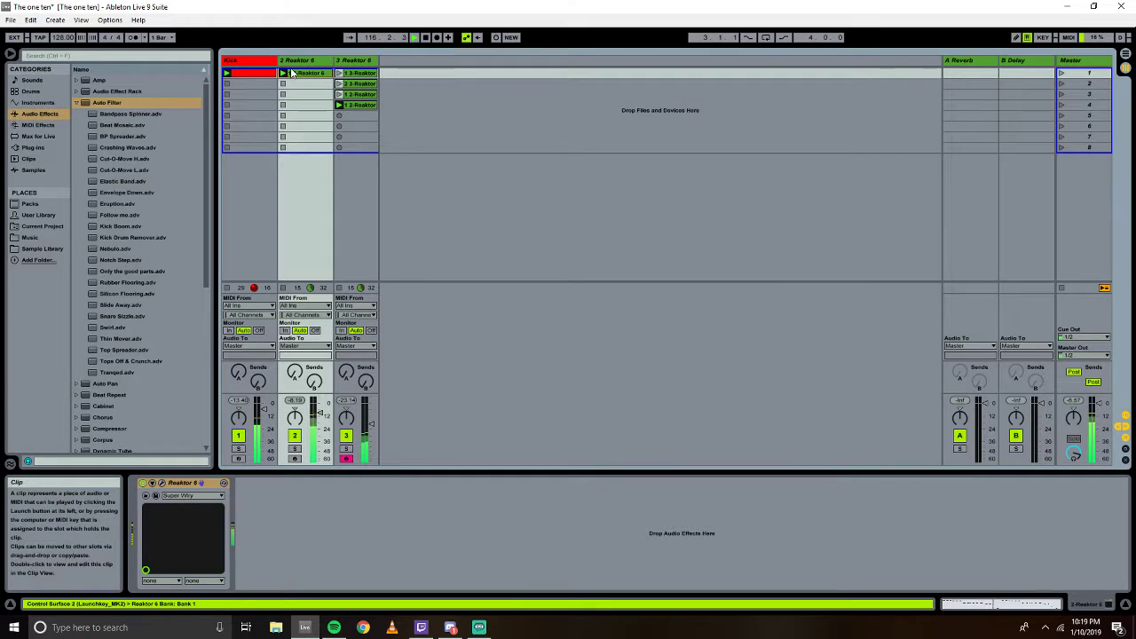
pyautogui.click(293, 64)
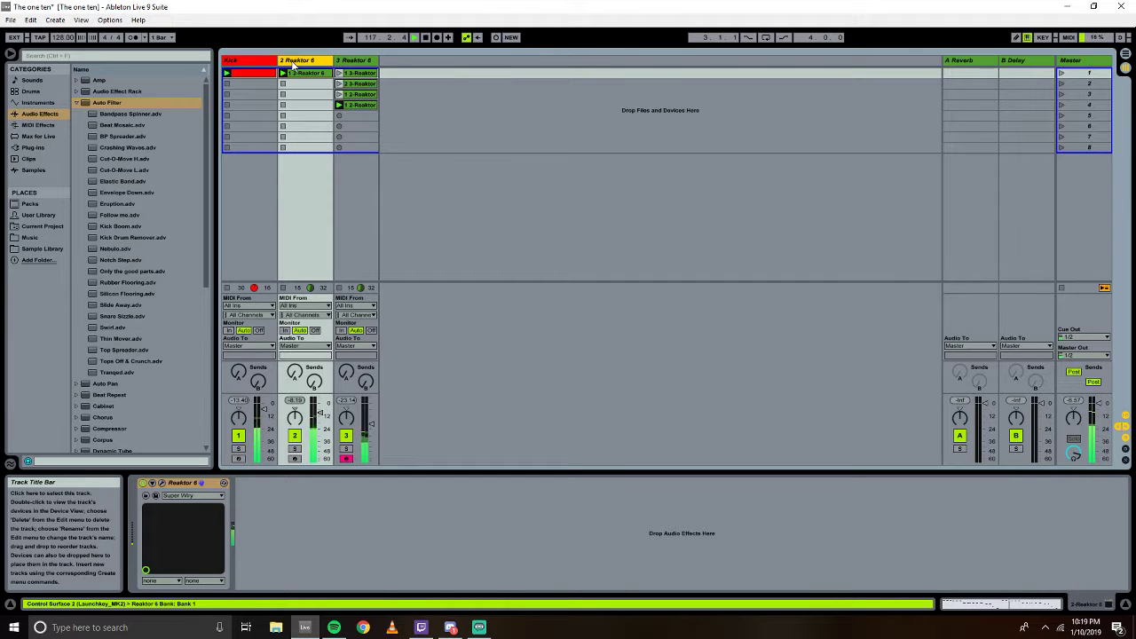
pyautogui.hotkey('ctrl', 'r')
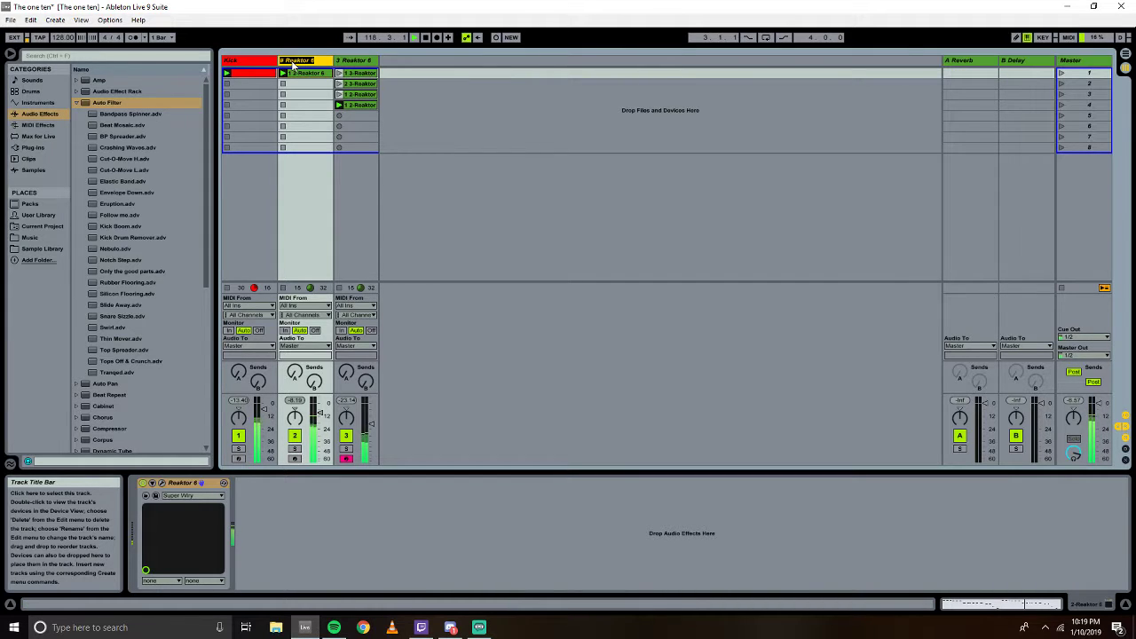
pyautogui.write('Bass')
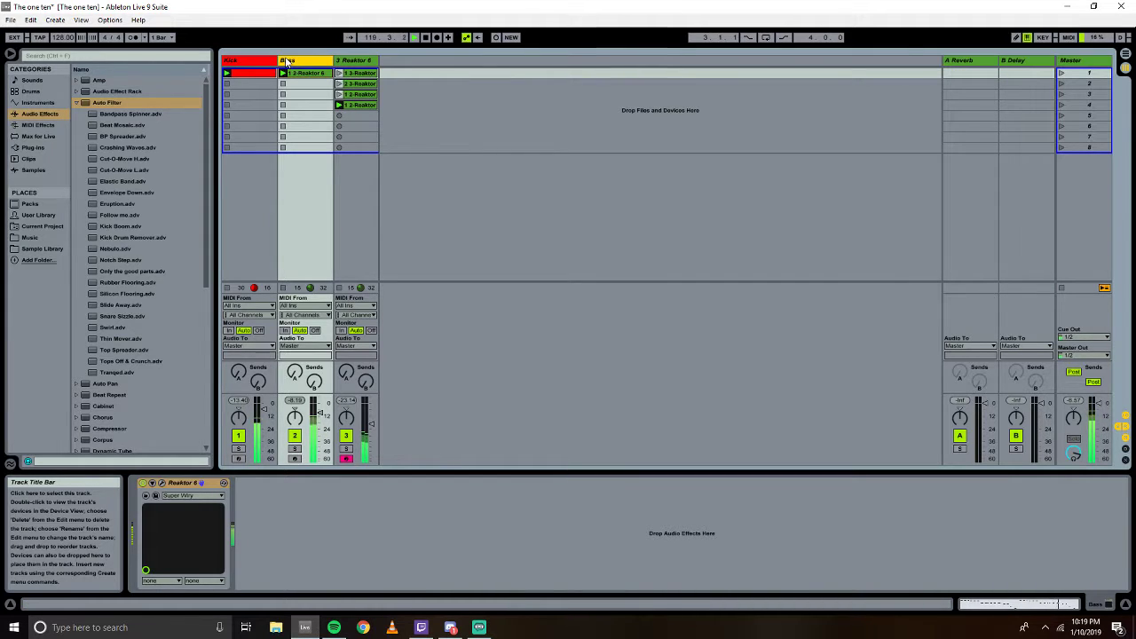
pyautogui.rightClick(299, 63)
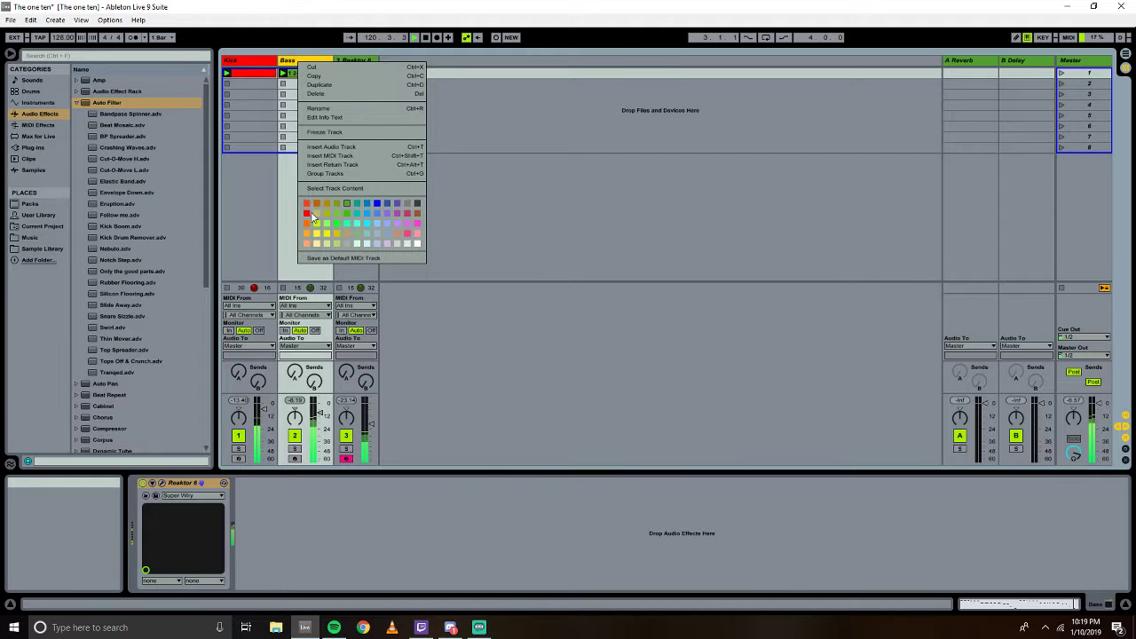
# Color the Bass track and its clip in the first slot orange.
pyautogui.click(312, 219)
pyautogui.rightClick(305, 76)
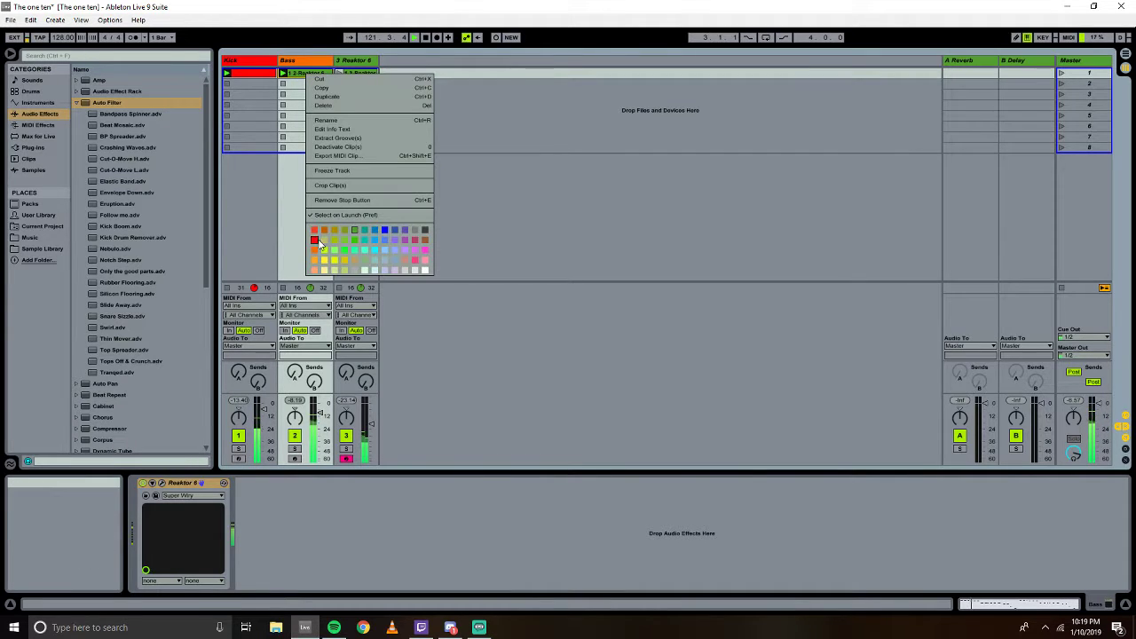
pyautogui.click(322, 241)
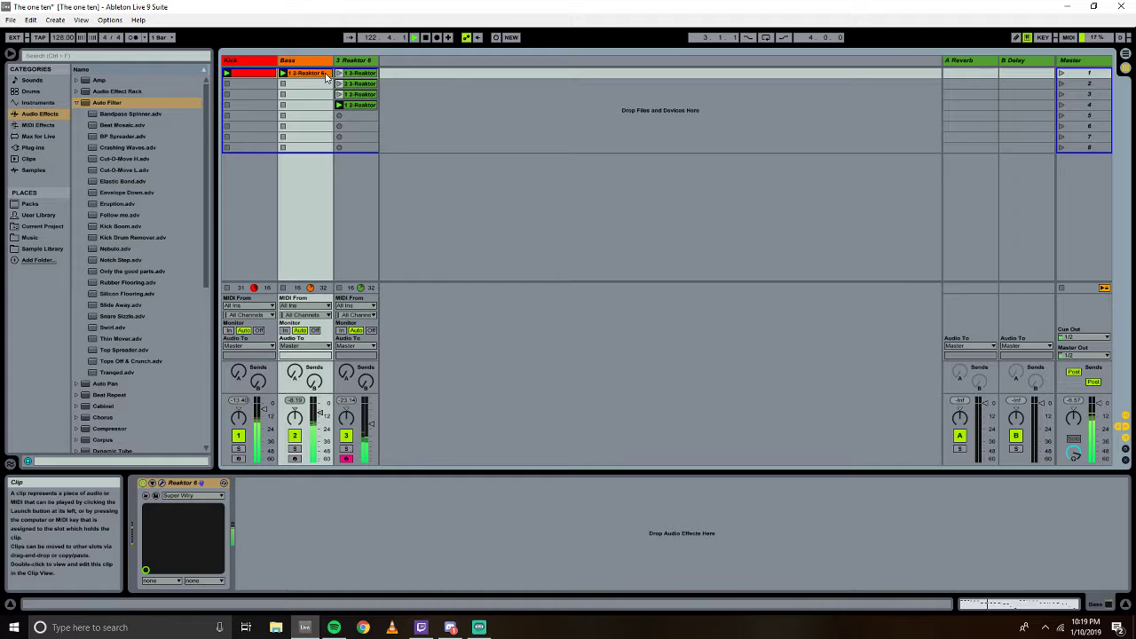
# Color the third track, Reaktor 6, turquoise and rename it "arp".
pyautogui.rightClick(359, 62)
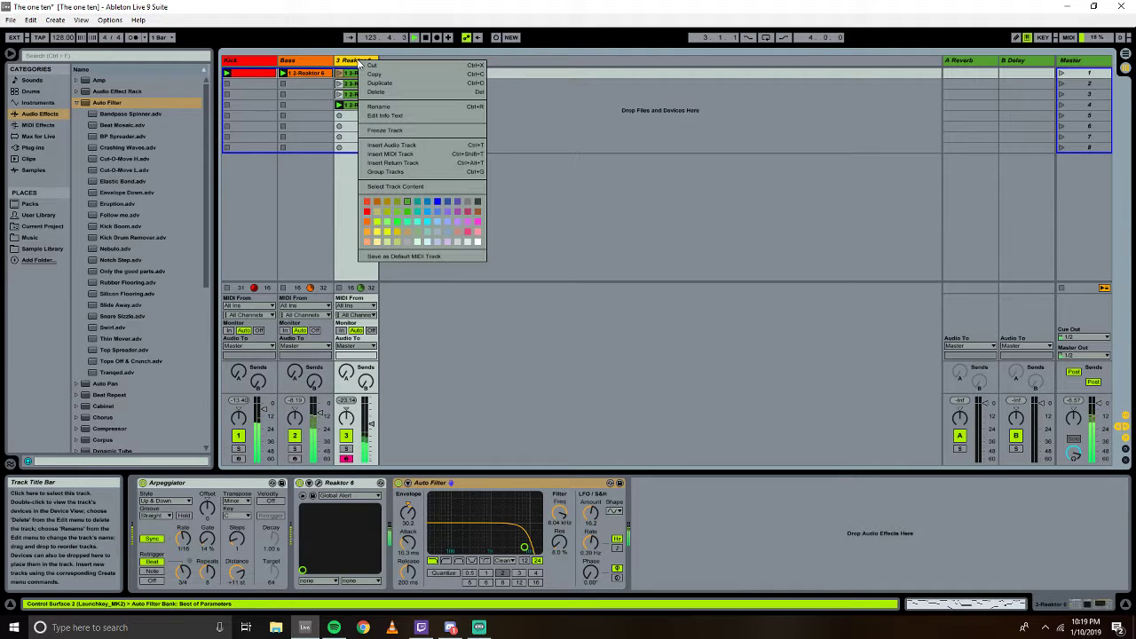
pyautogui.click(417, 220)
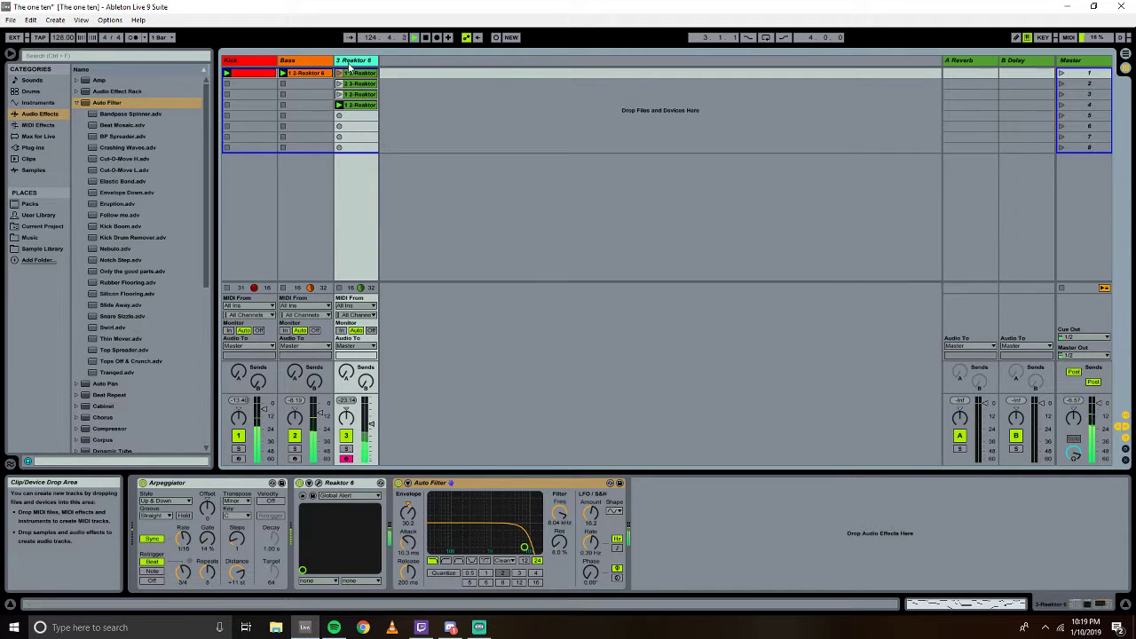
pyautogui.hotkey('ctrl', 'r')
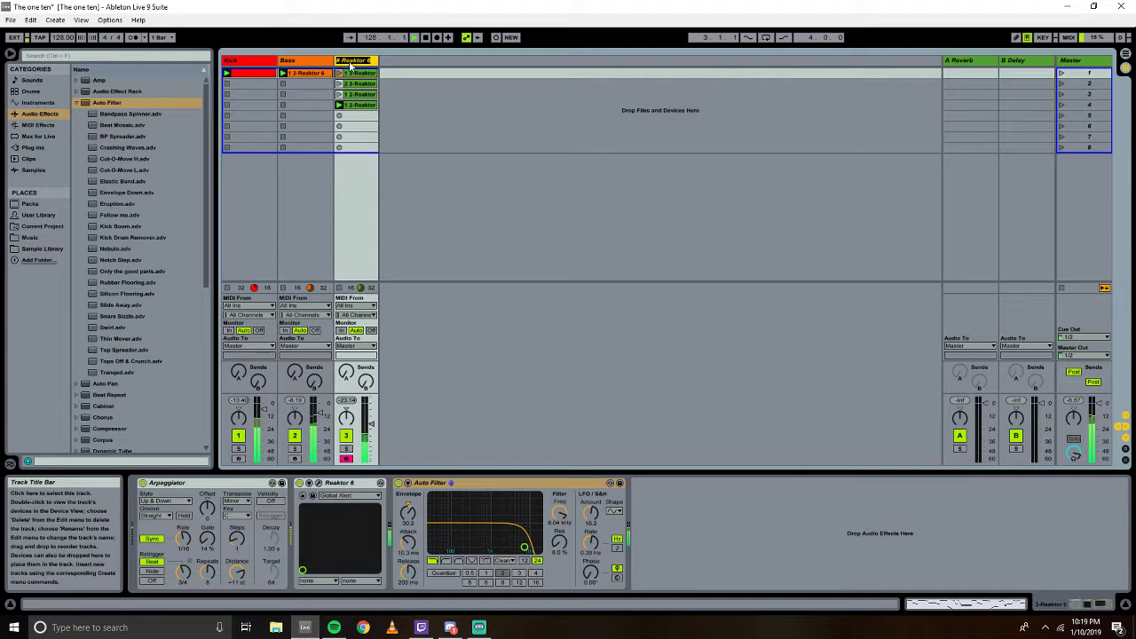
pyautogui.write('arp')
pyautogui.press('Return')
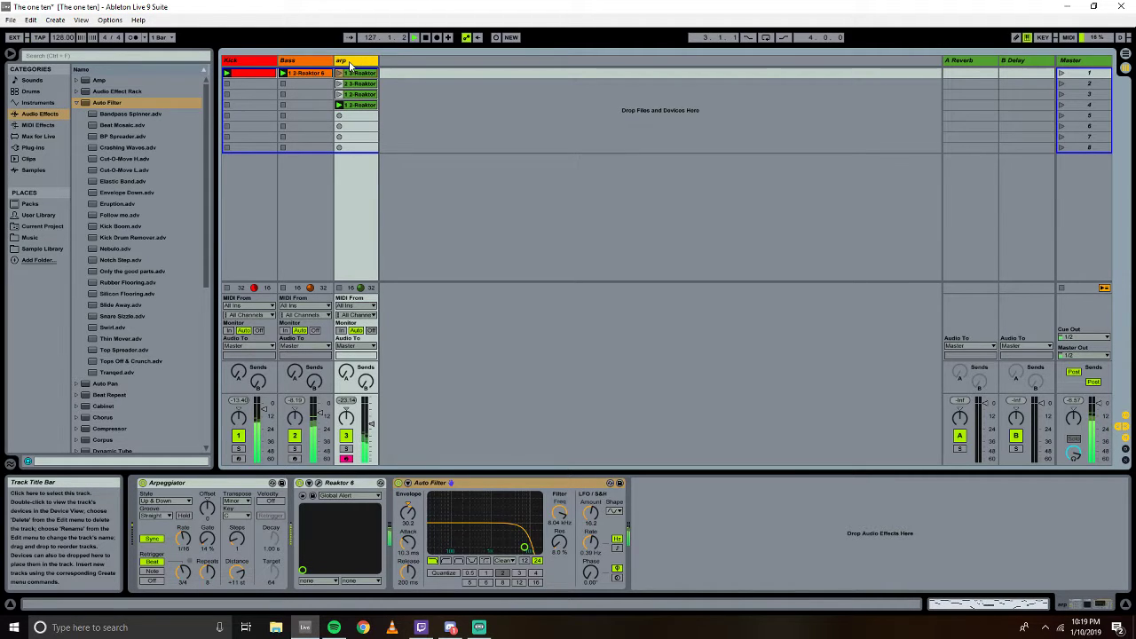
pyautogui.click(449, 103)
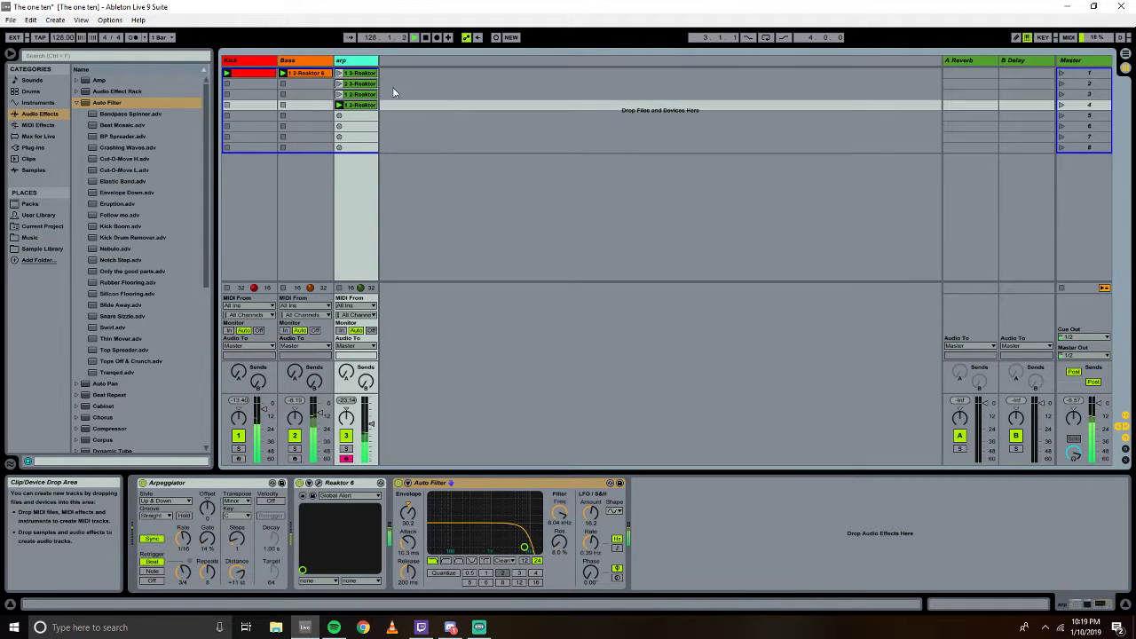
# Color all four clips on the arp track turquoise to match the track.
pyautogui.rightClick(360, 78)
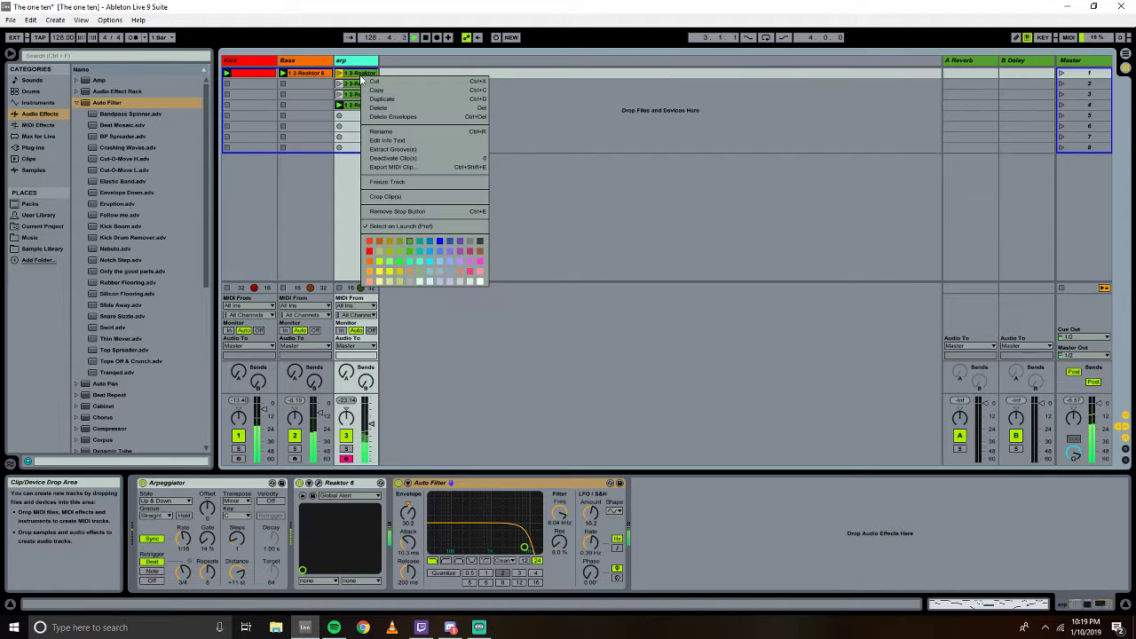
pyautogui.click(419, 260)
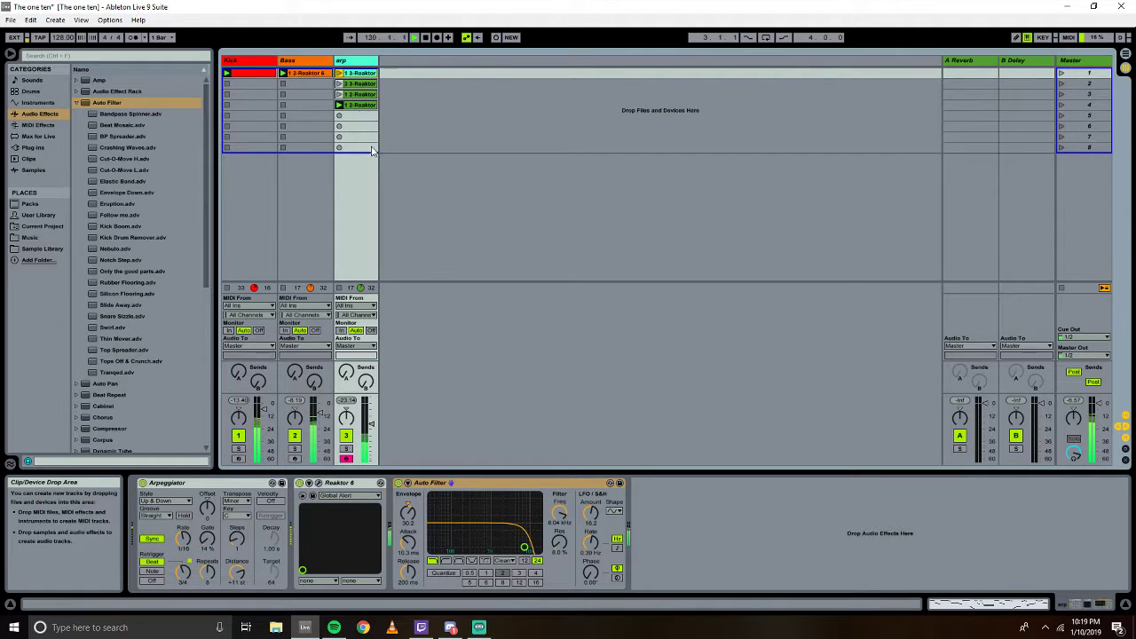
pyautogui.rightClick(349, 82)
pyautogui.click(399, 257)
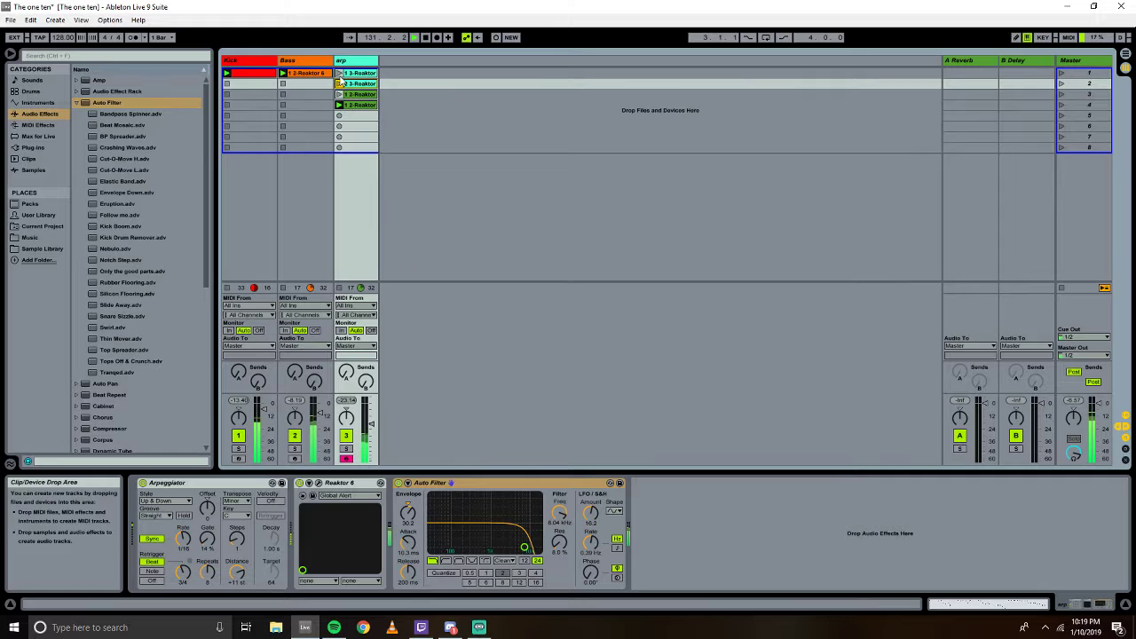
pyautogui.rightClick(349, 94)
pyautogui.click(404, 273)
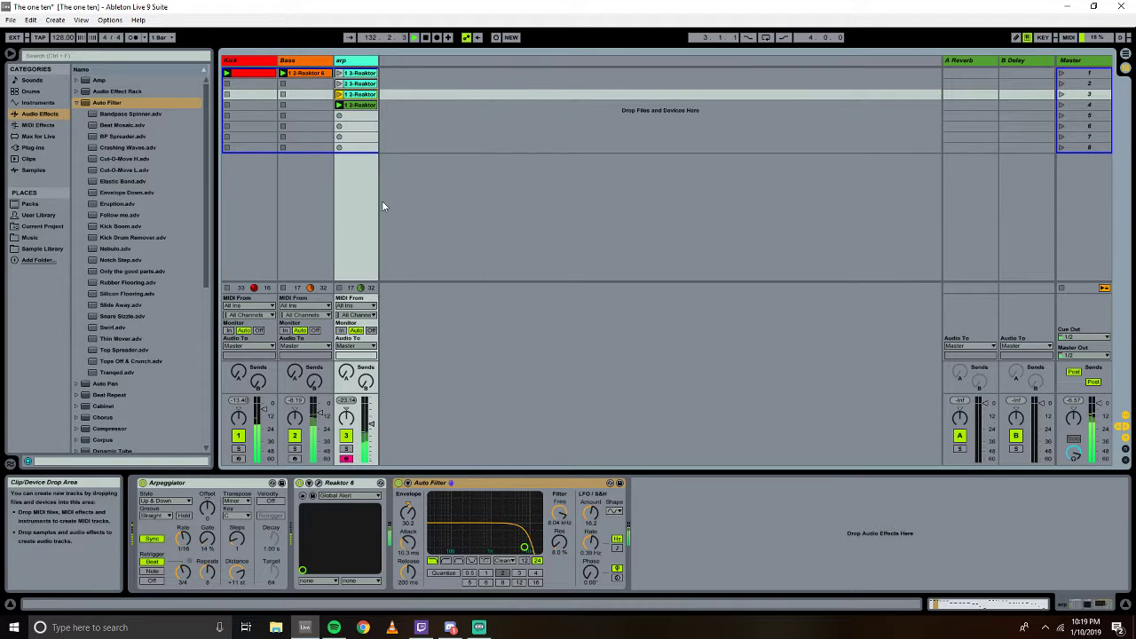
pyautogui.rightClick(348, 104)
pyautogui.click(411, 281)
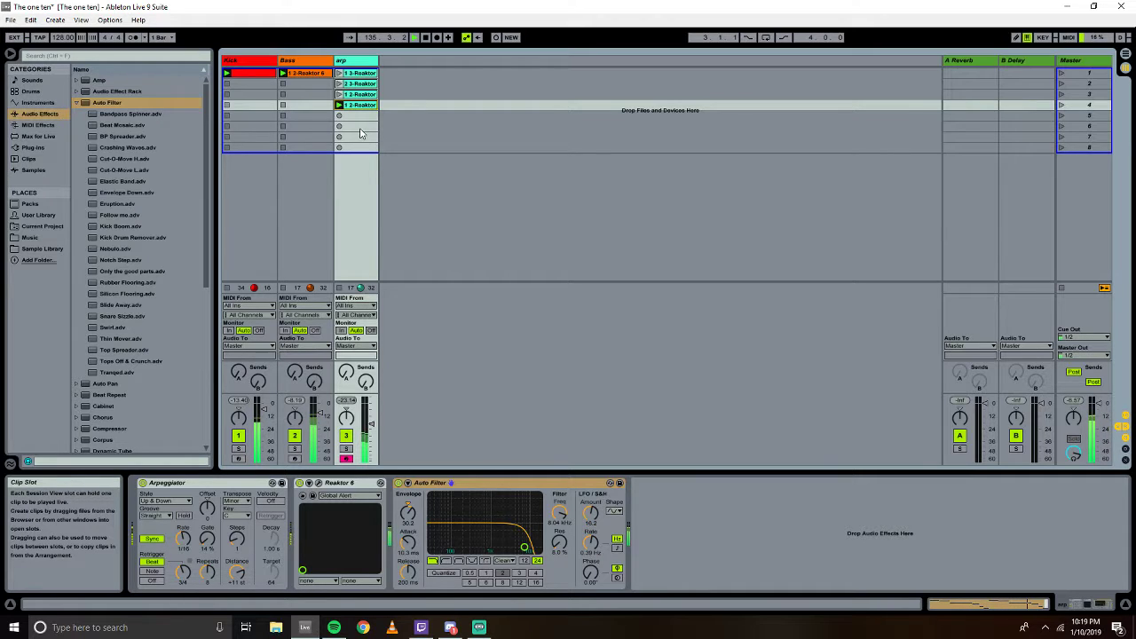
pyautogui.click(408, 129)
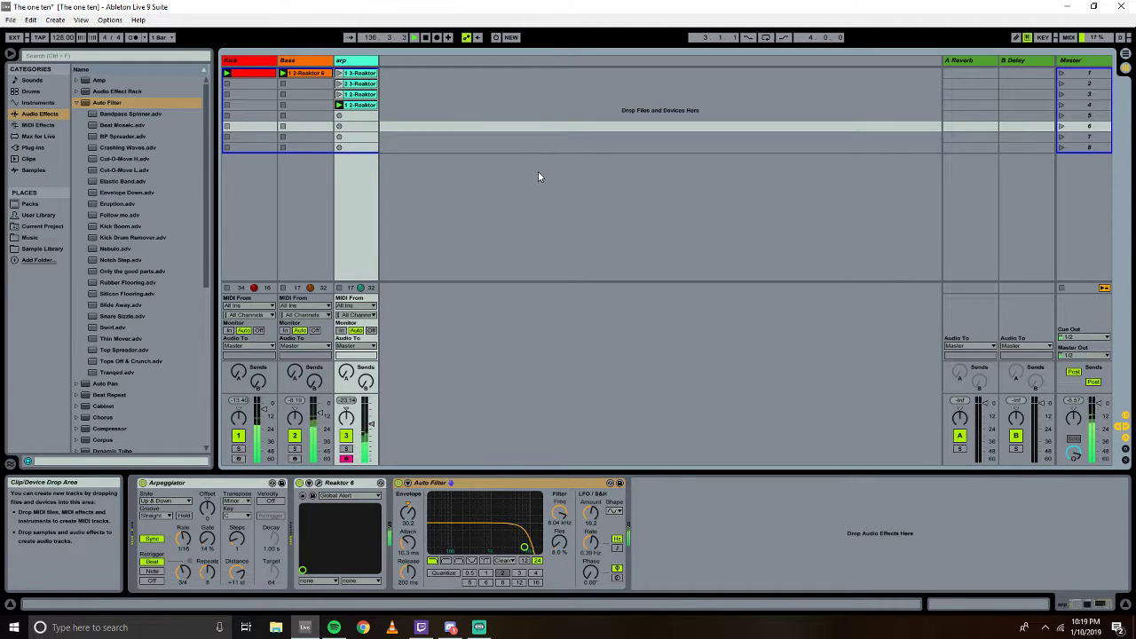
# Rename the third track with a capital letter as "Arp".
pyautogui.rightClick(344, 60)
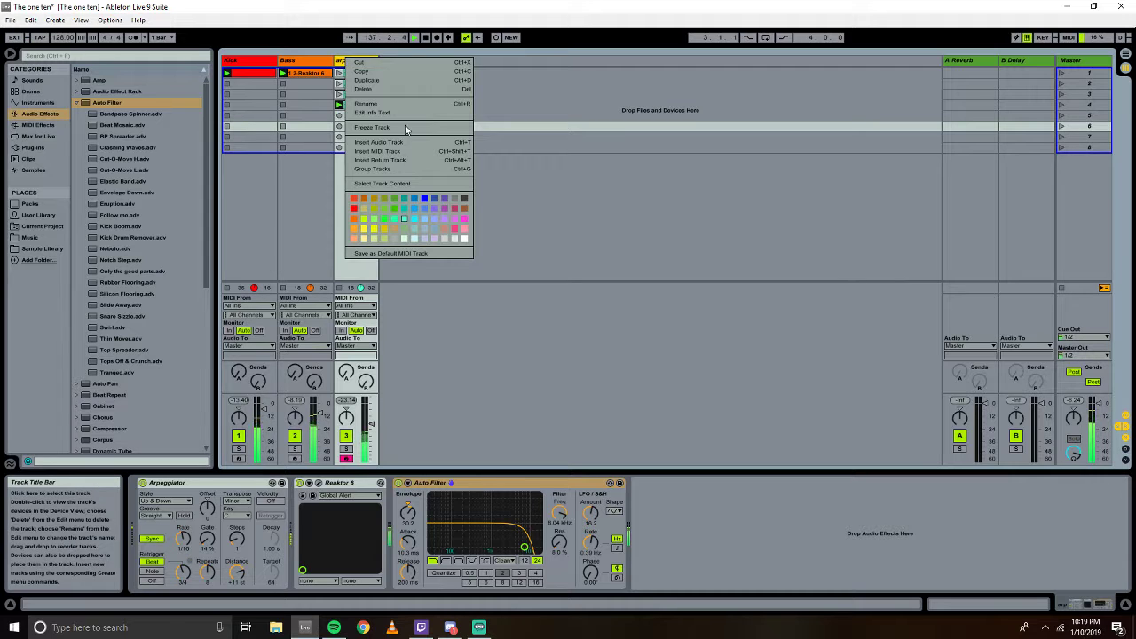
pyautogui.click(365, 103)
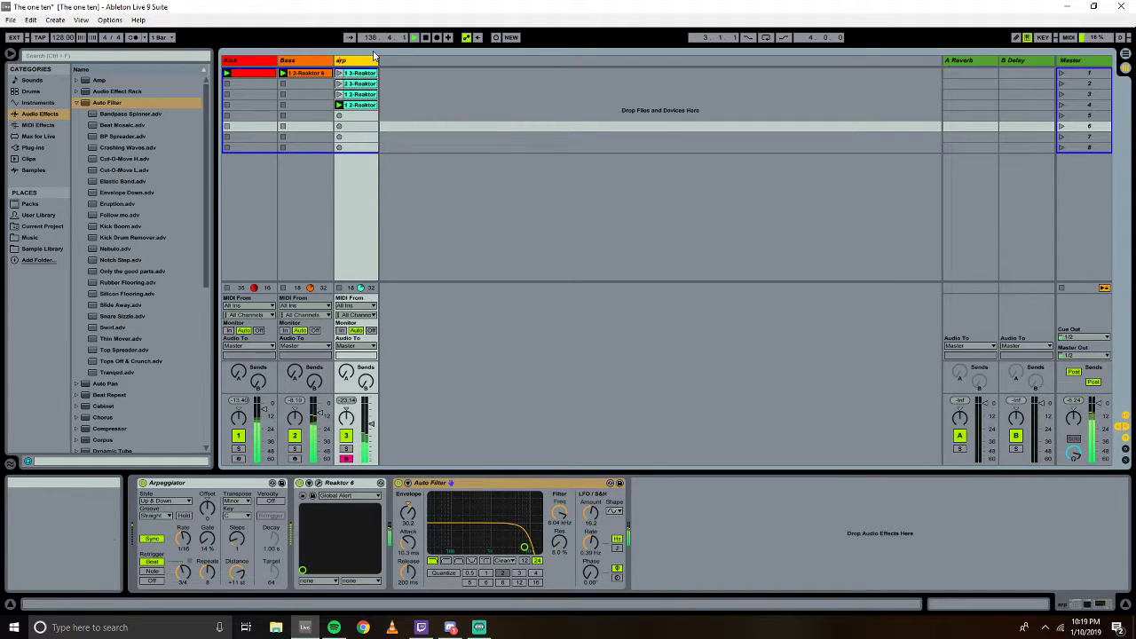
pyautogui.press('Return')
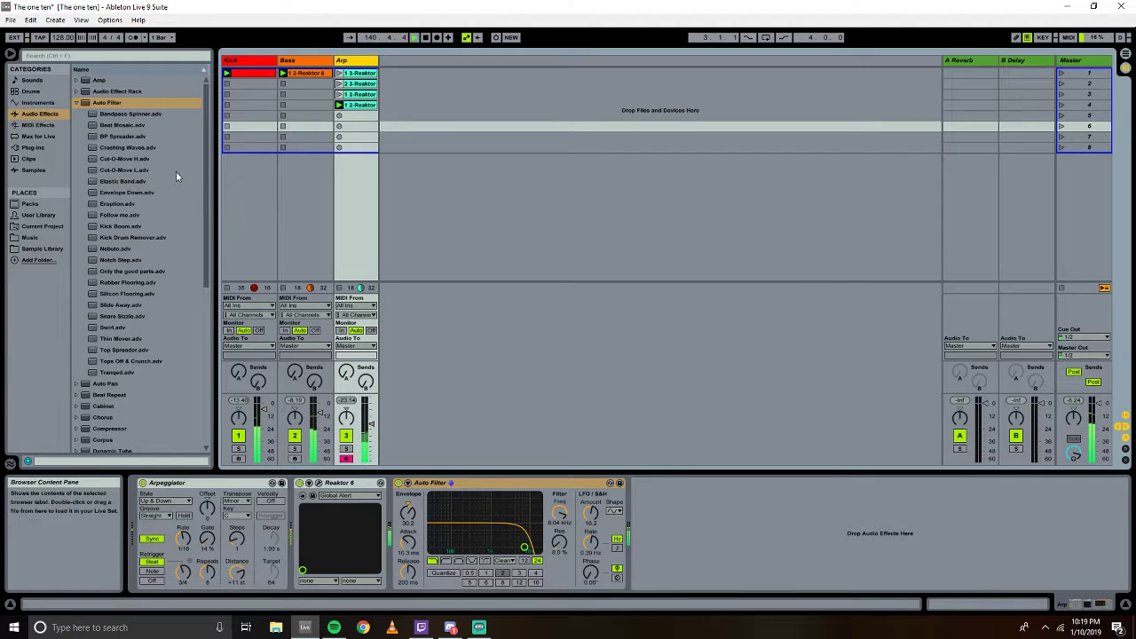
# Load the Serum_x64 synth plug-in onto a new MIDI track after the Arp track.
pyautogui.click(77, 102)
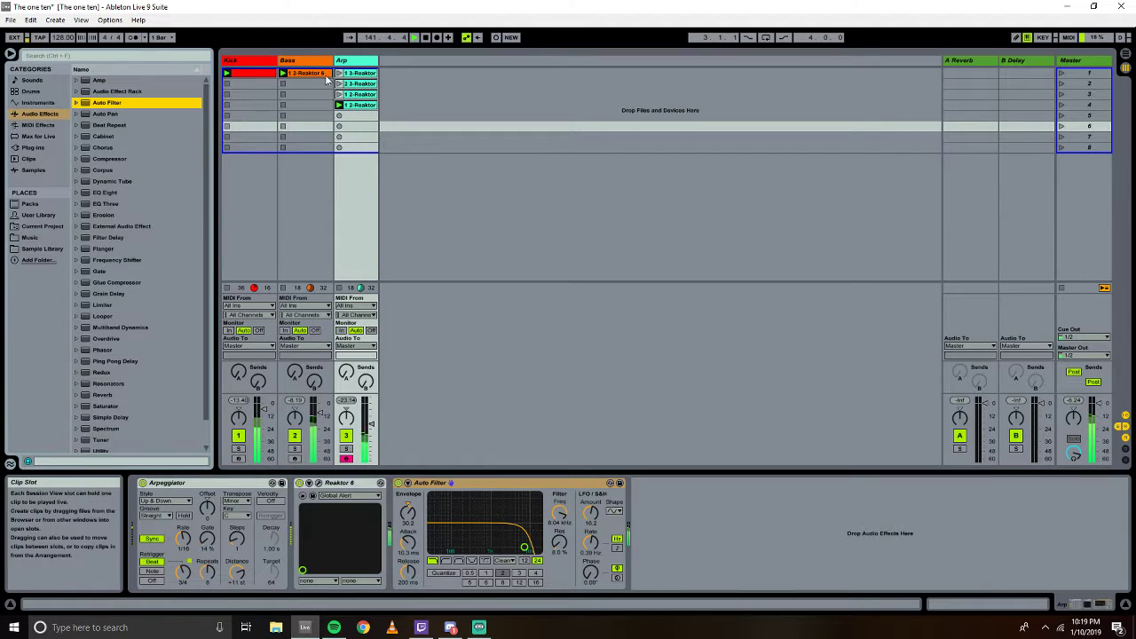
pyautogui.click(29, 148)
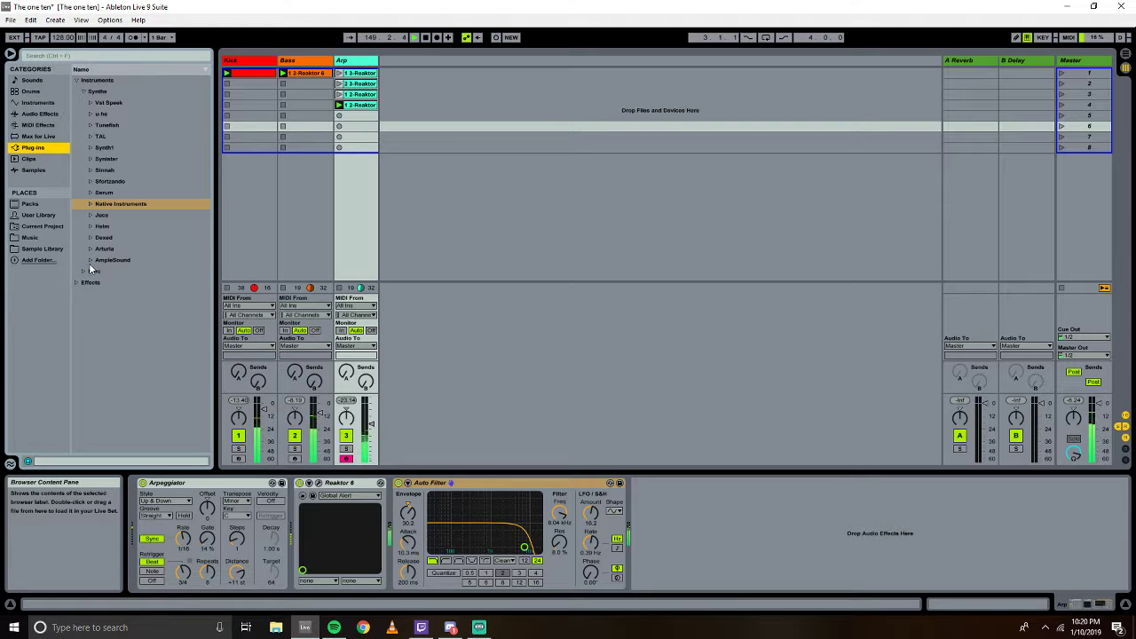
pyautogui.click(90, 193)
pyautogui.moveTo(115, 205); pyautogui.dragTo(399, 63)
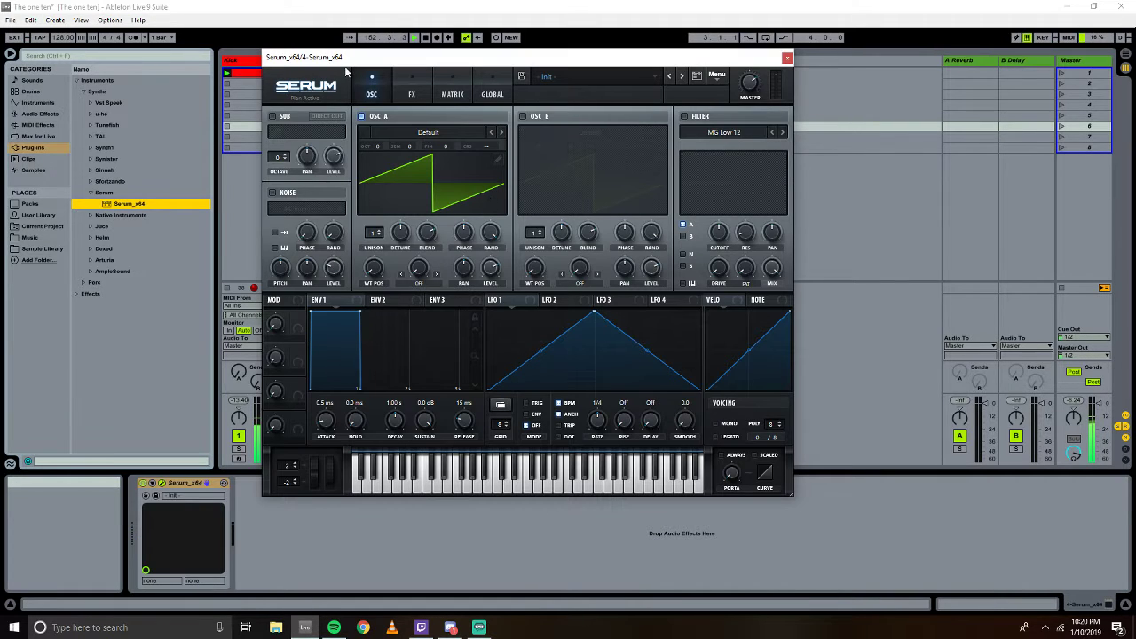
# Load the pad preset "PD Too much drama [AF]" in Serum and close the plug-in window.
pyautogui.click(613, 78)
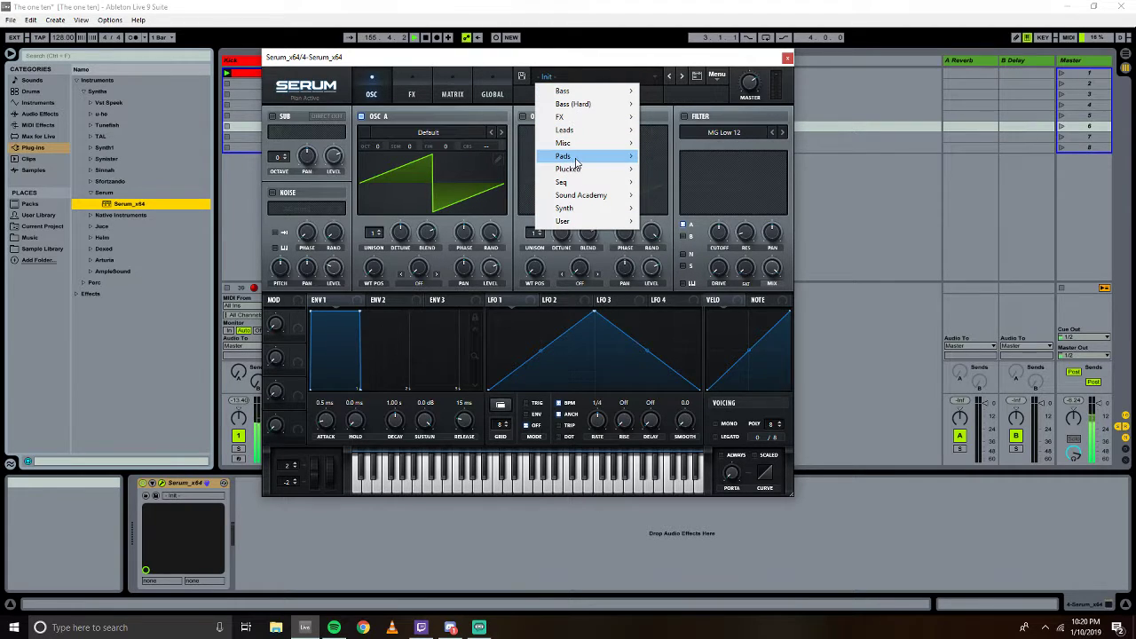
pyautogui.moveTo(577, 160)
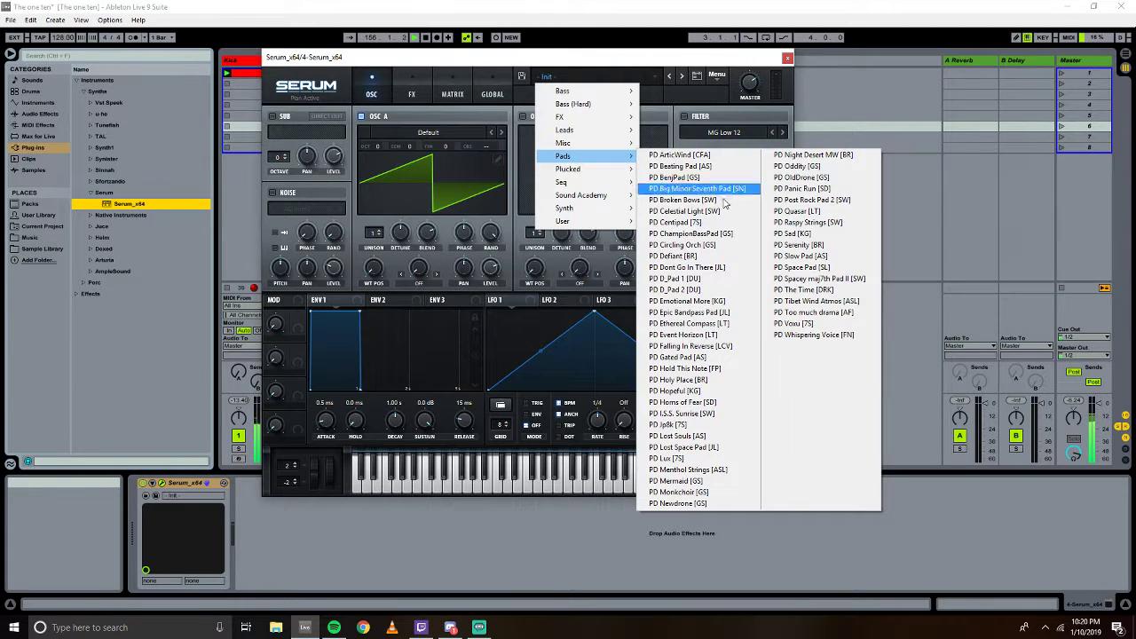
pyautogui.click(790, 312)
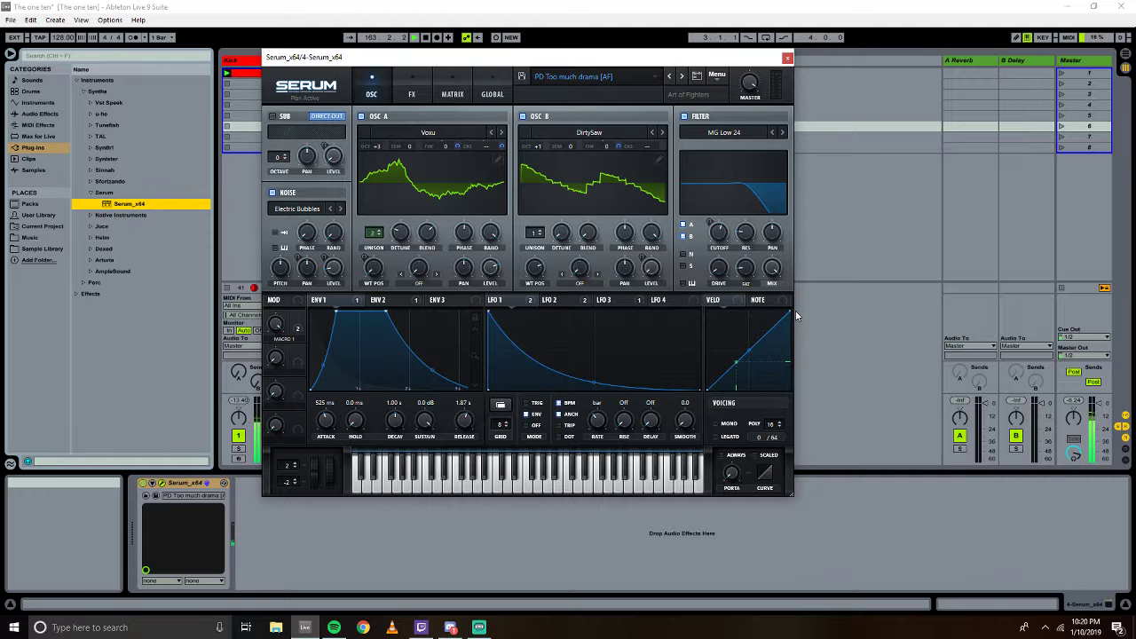
pyautogui.click(786, 58)
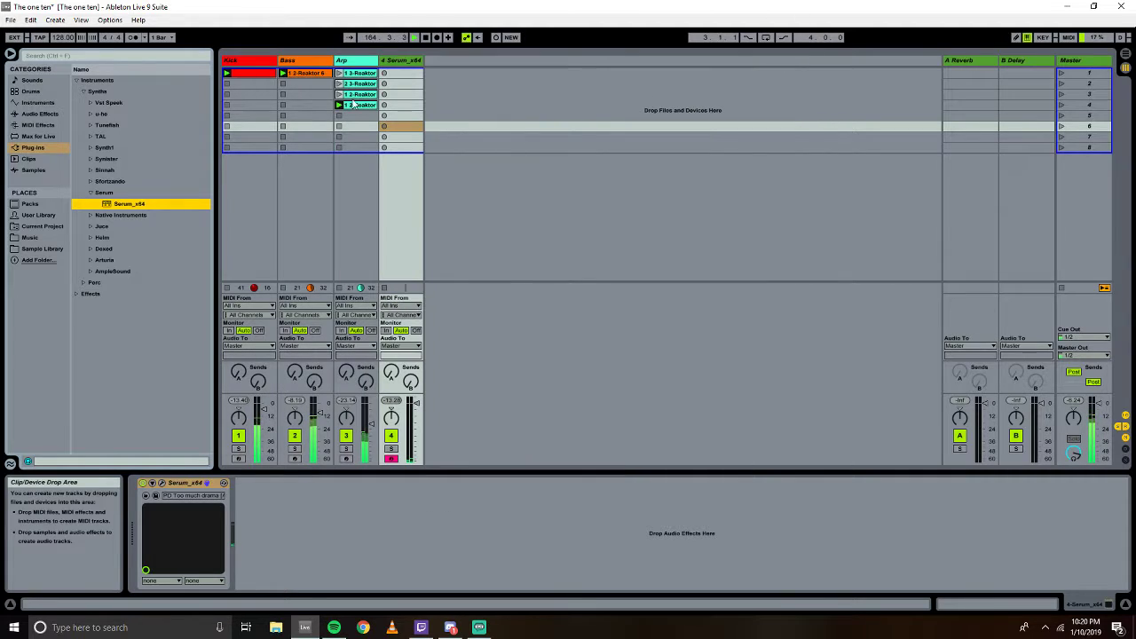
# Copy the Bass clip into the first clip slot of the Serum track.
pyautogui.click(302, 75)
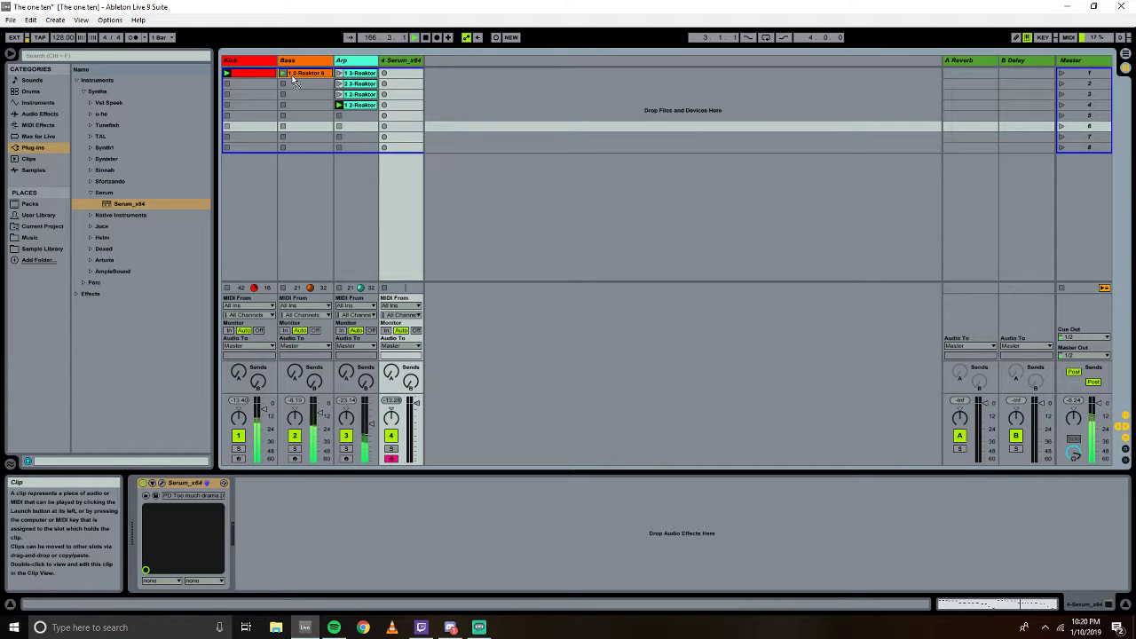
pyautogui.moveTo(293, 75); pyautogui.dragTo(401, 78)
# Color the copied clip and the Serum track pink.
pyautogui.rightClick(393, 78)
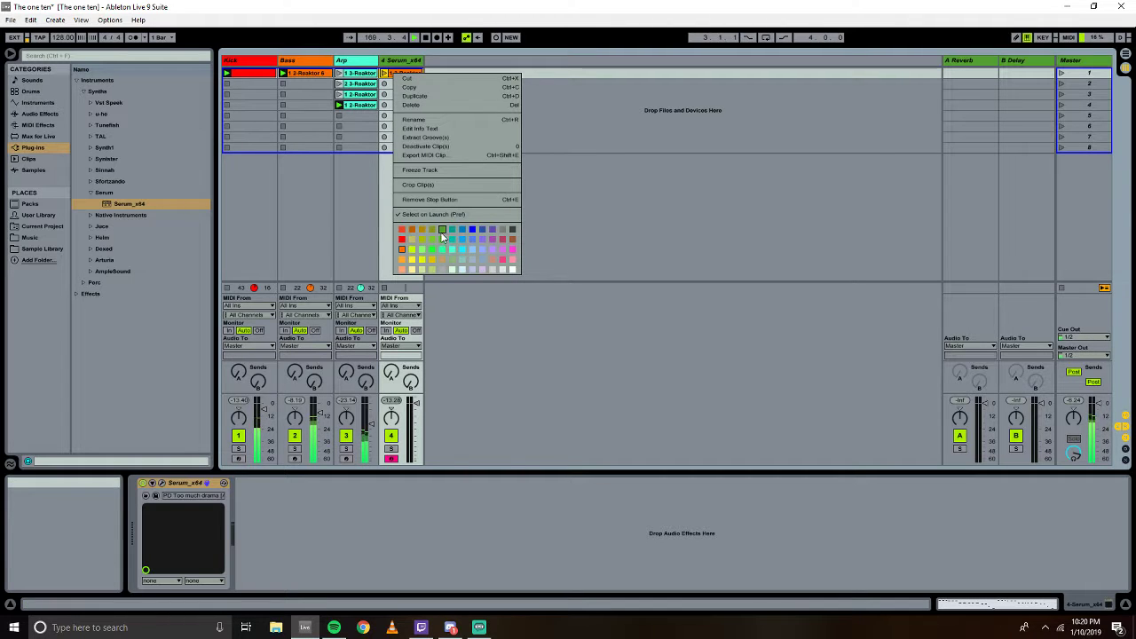
pyautogui.click(506, 269)
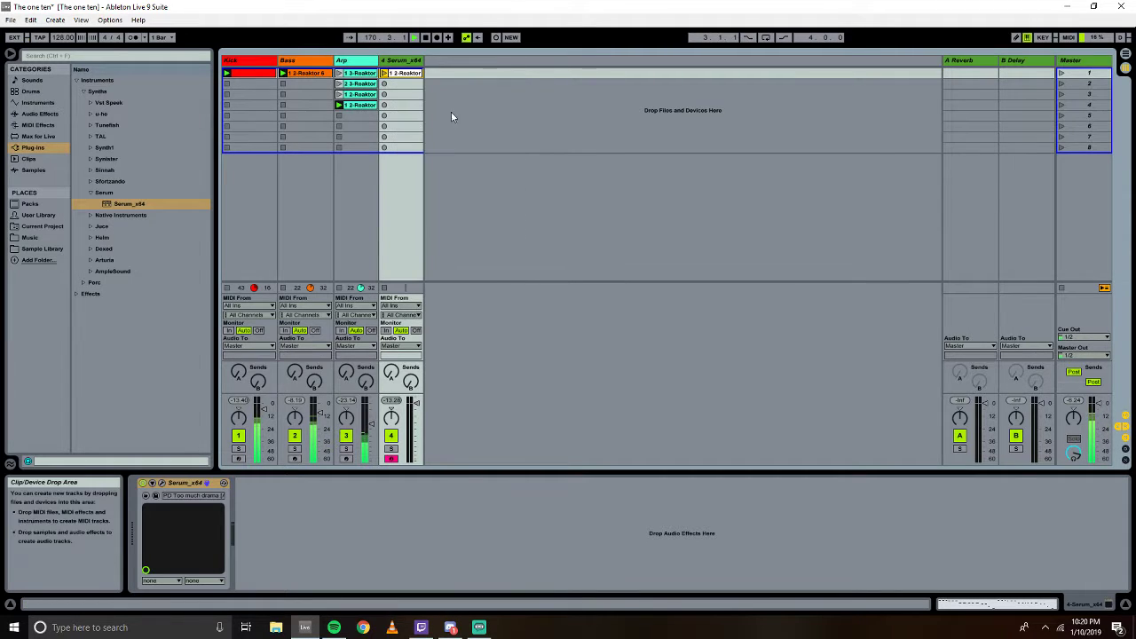
pyautogui.rightClick(404, 75)
pyautogui.click(523, 262)
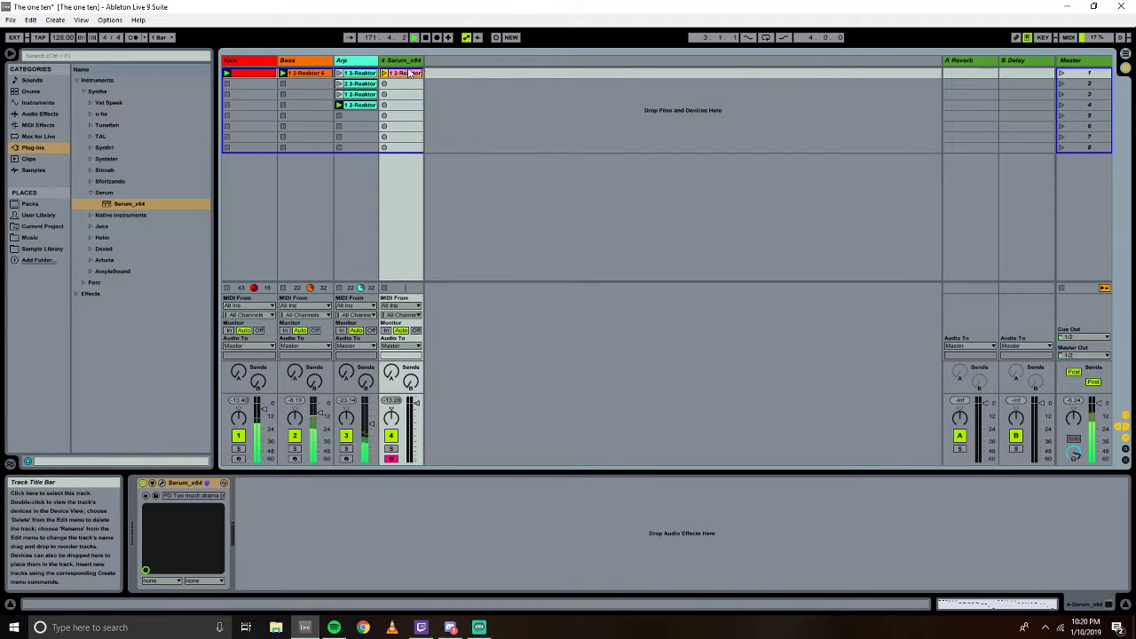
pyautogui.rightClick(409, 73)
pyautogui.click(526, 238)
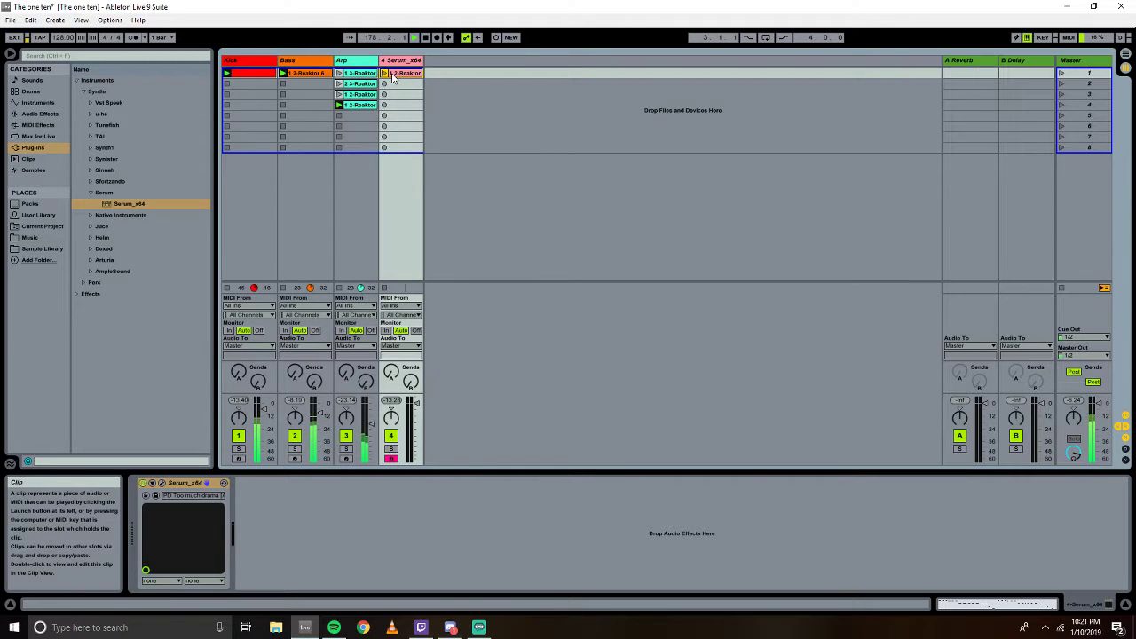
# Open the Serum clip's notes and delete the second and third C2 notes in bar 1.
pyautogui.click(975, 607)
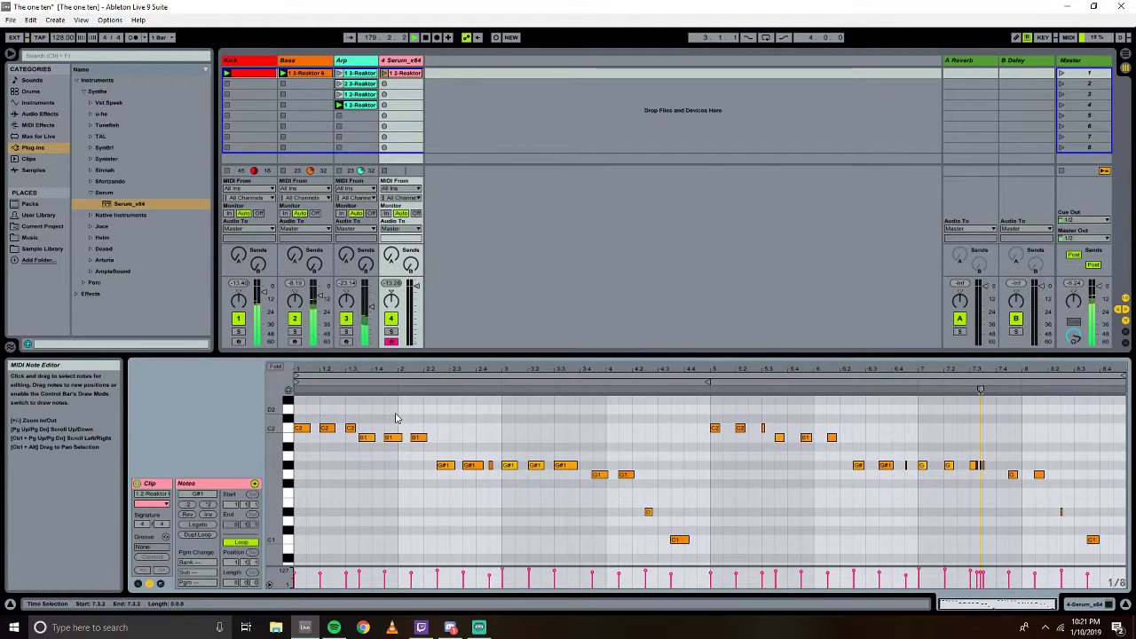
pyautogui.scroll(3, 361, 471)
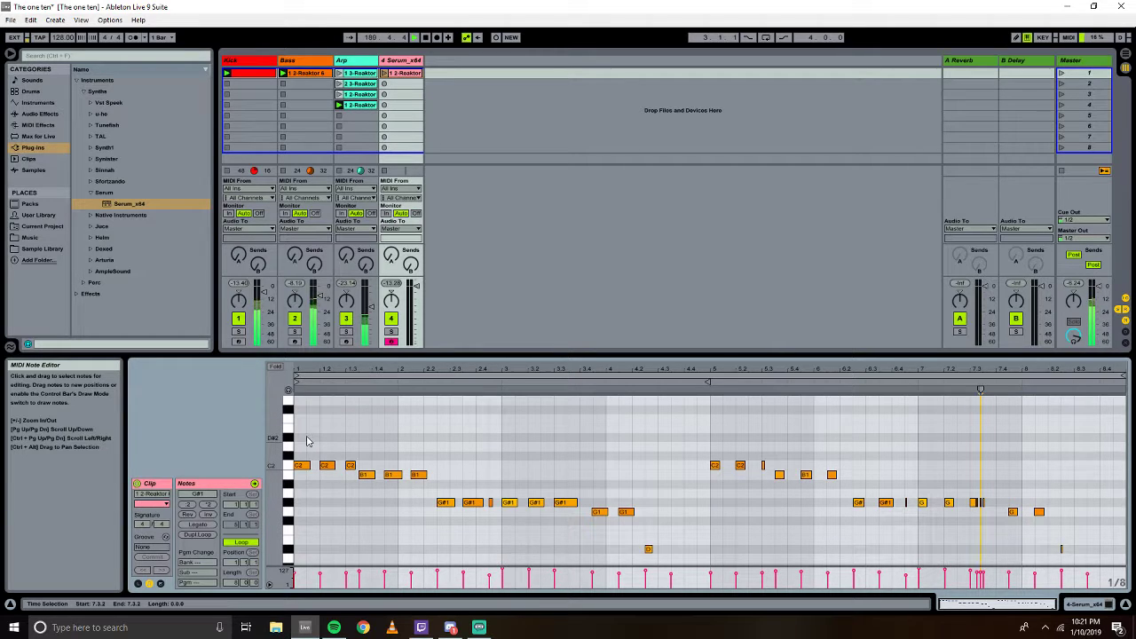
pyautogui.moveTo(318, 445); pyautogui.dragTo(359, 467)
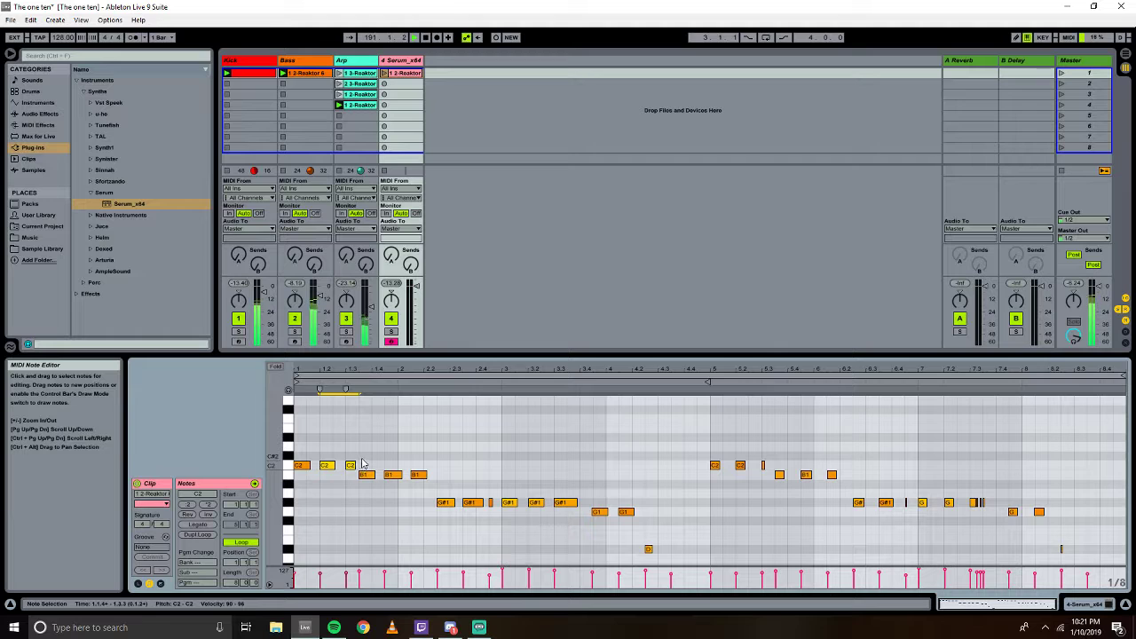
pyautogui.press('Delete')
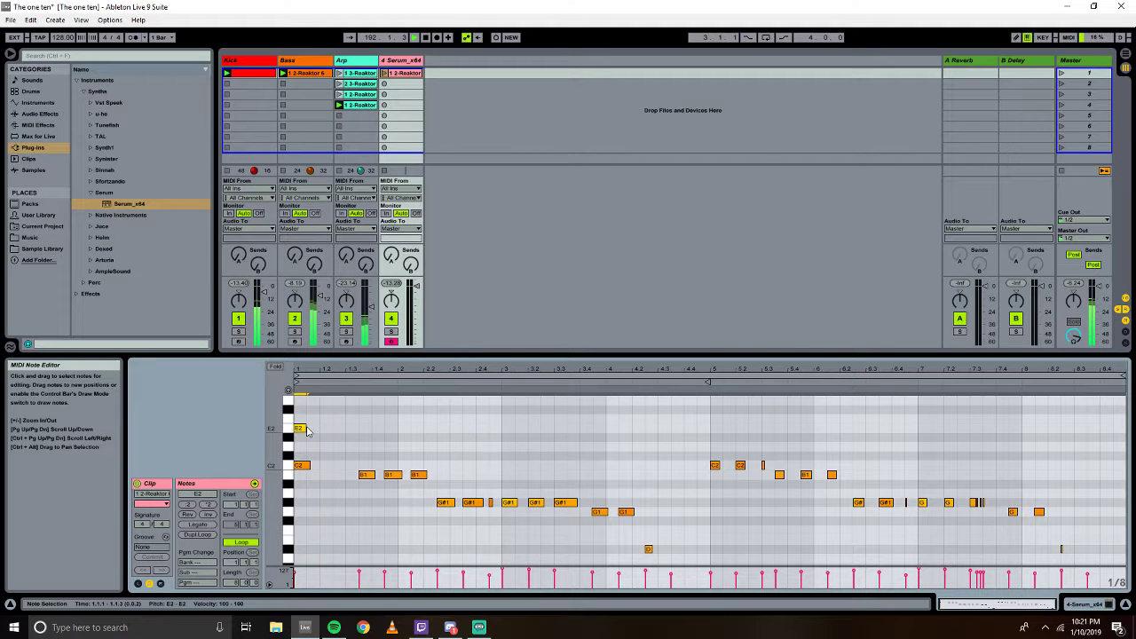
# Add a D#2 note at the start of the clip, above the first C2 note.
pyautogui.doubleClick(299, 429)
pyautogui.moveTo(299, 429); pyautogui.dragTo(299, 438)
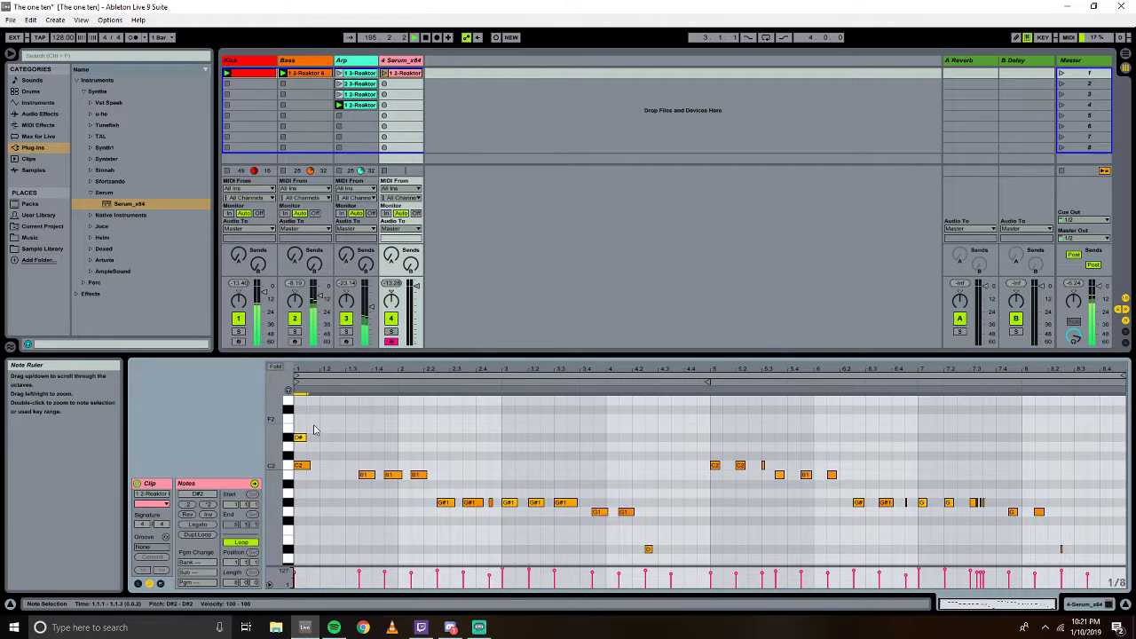
pyautogui.scroll(3, 326, 451)
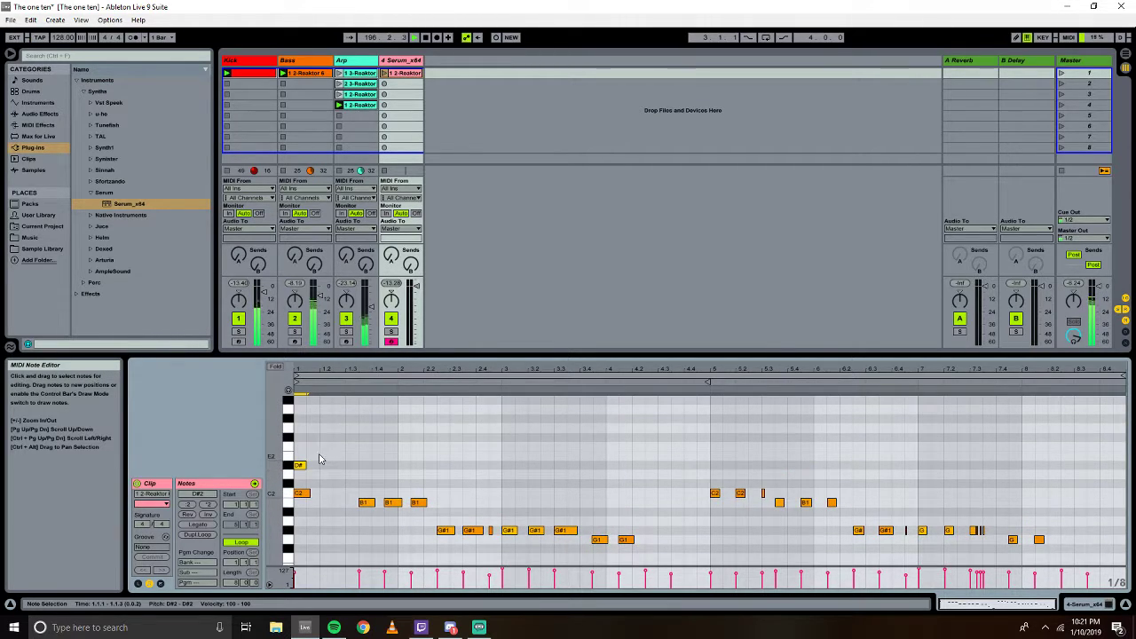
pyautogui.scroll(1, 321, 457)
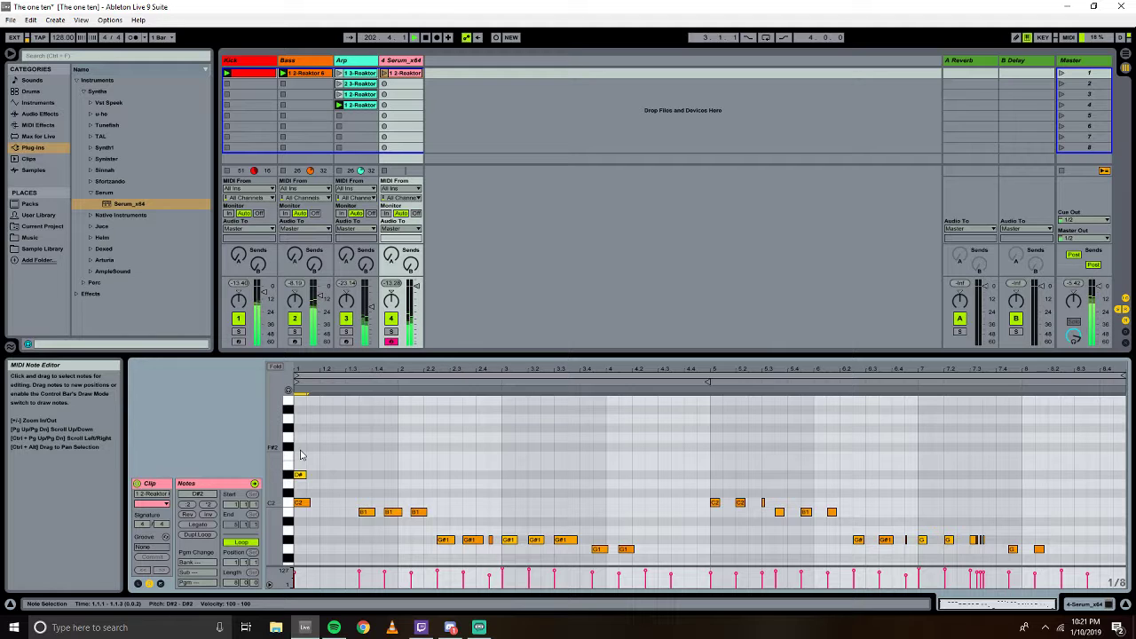
# Re-arm the Serum track for recording and delete the D#2 note at the start of its clip.
pyautogui.click(348, 342)
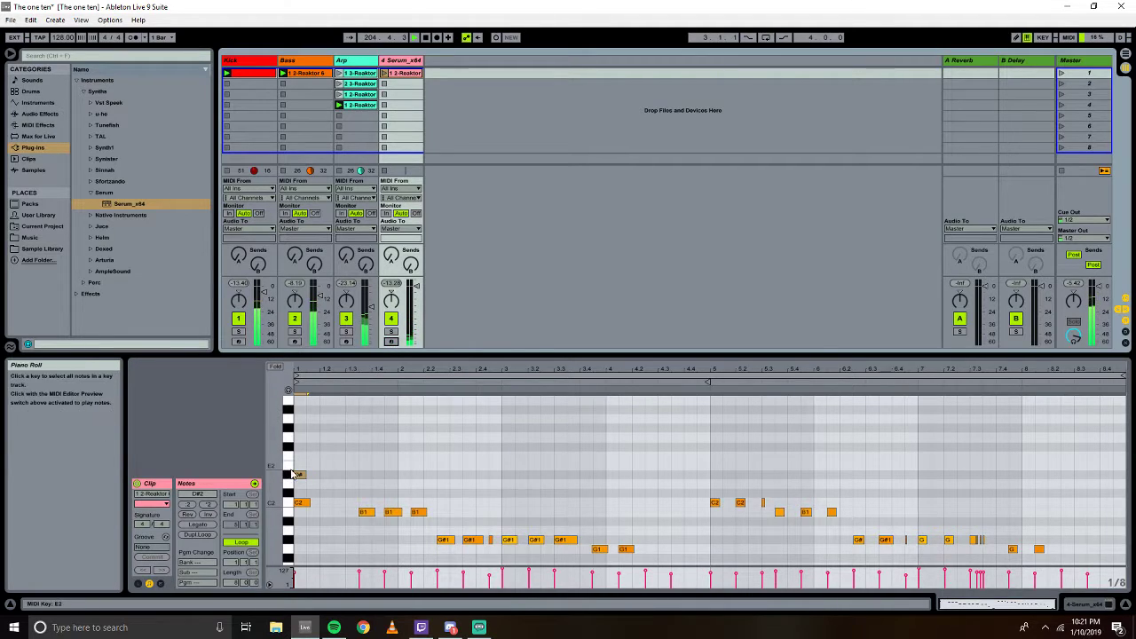
pyautogui.click(390, 342)
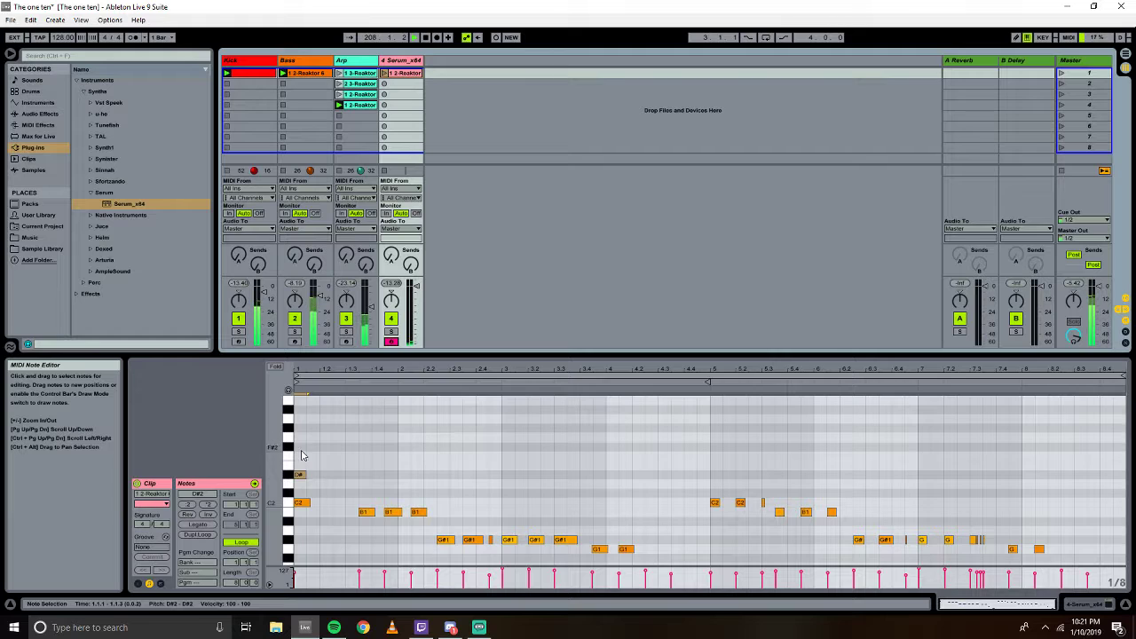
pyautogui.moveTo(295, 452); pyautogui.dragTo(304, 480)
pyautogui.press('Delete')
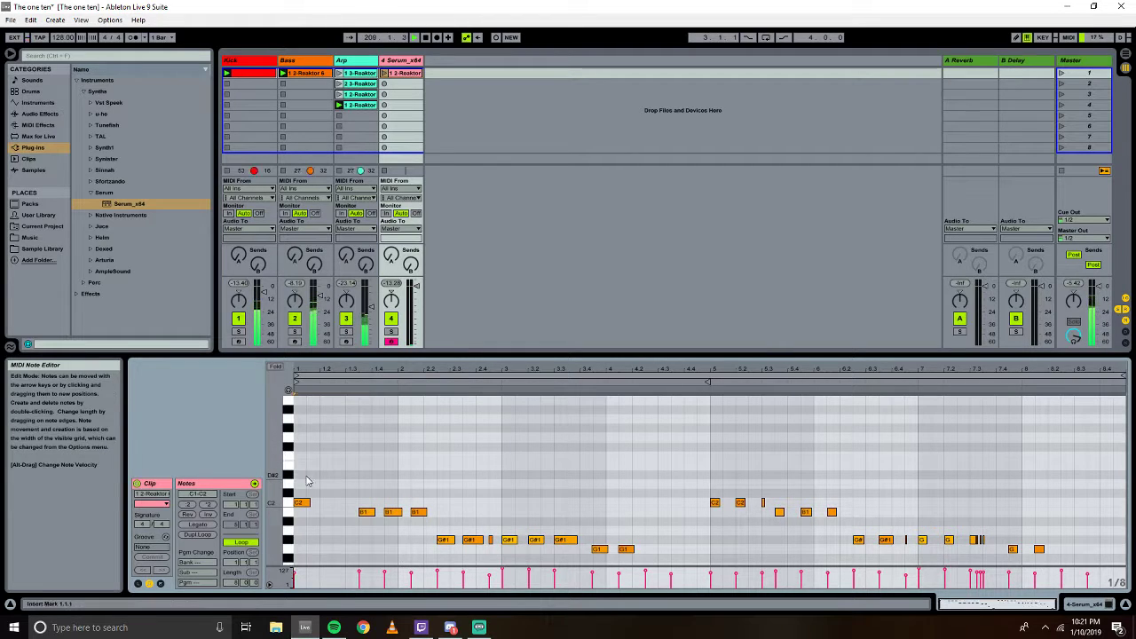
# Transpose all notes of the Serum clip up two octaves.
pyautogui.hotkey('ctrl', 'a')
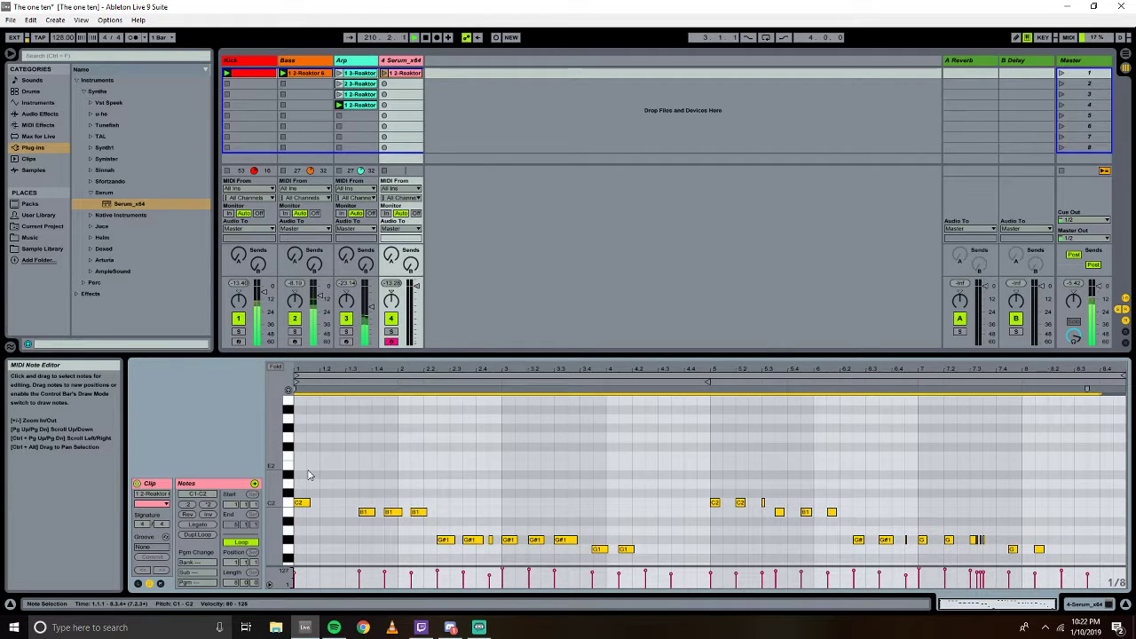
pyautogui.hotkey('shift', 'Up')
pyautogui.hotkey('shift', 'Up')
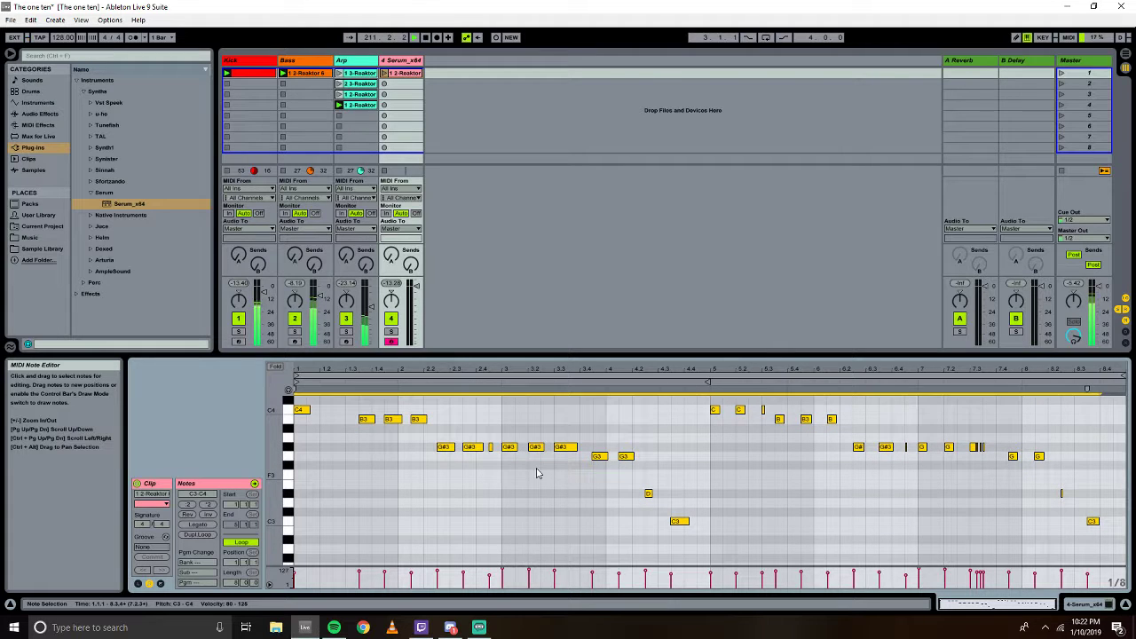
pyautogui.scroll(2, 550, 483)
pyautogui.scroll(2, 523, 478)
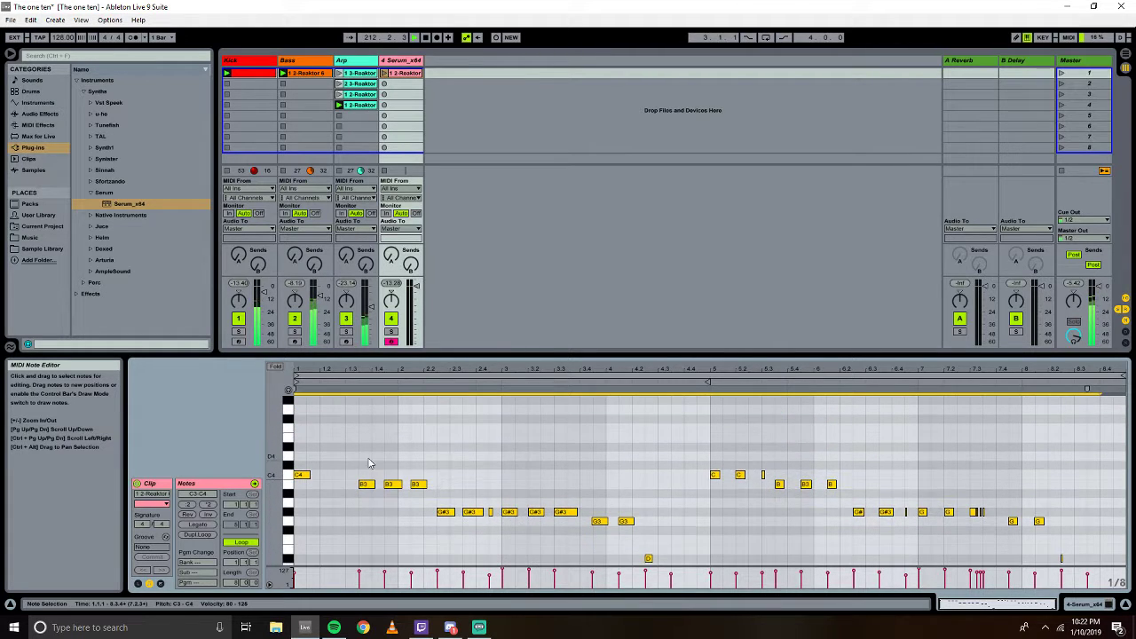
# Add D#4 and G4 notes above the first C4 at the start of the clip.
pyautogui.click(322, 479)
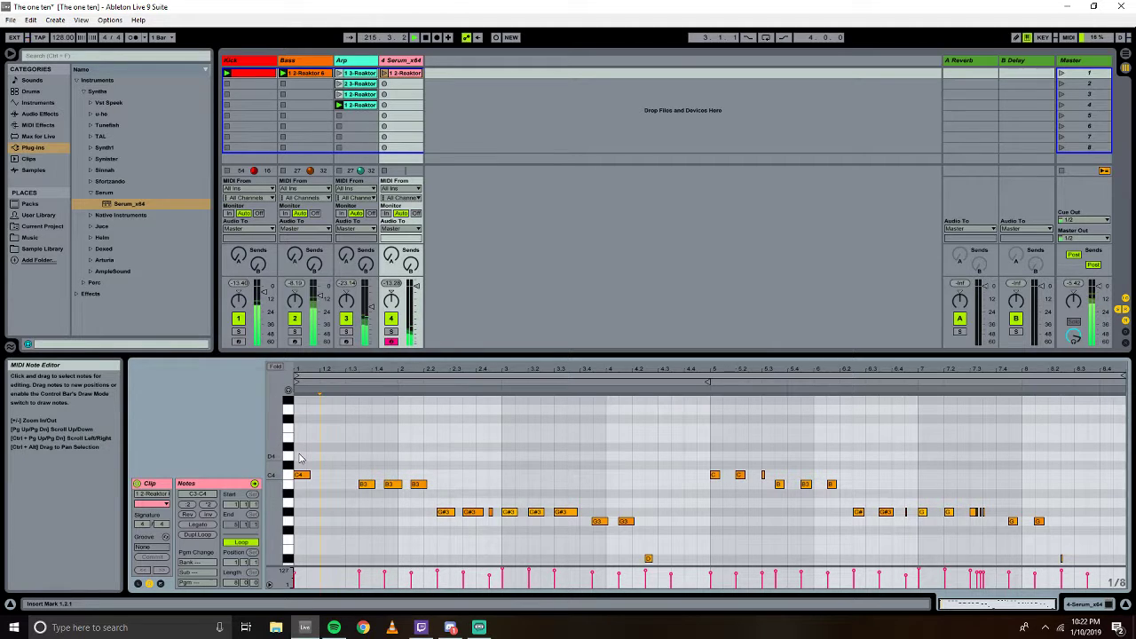
pyautogui.doubleClick(302, 447)
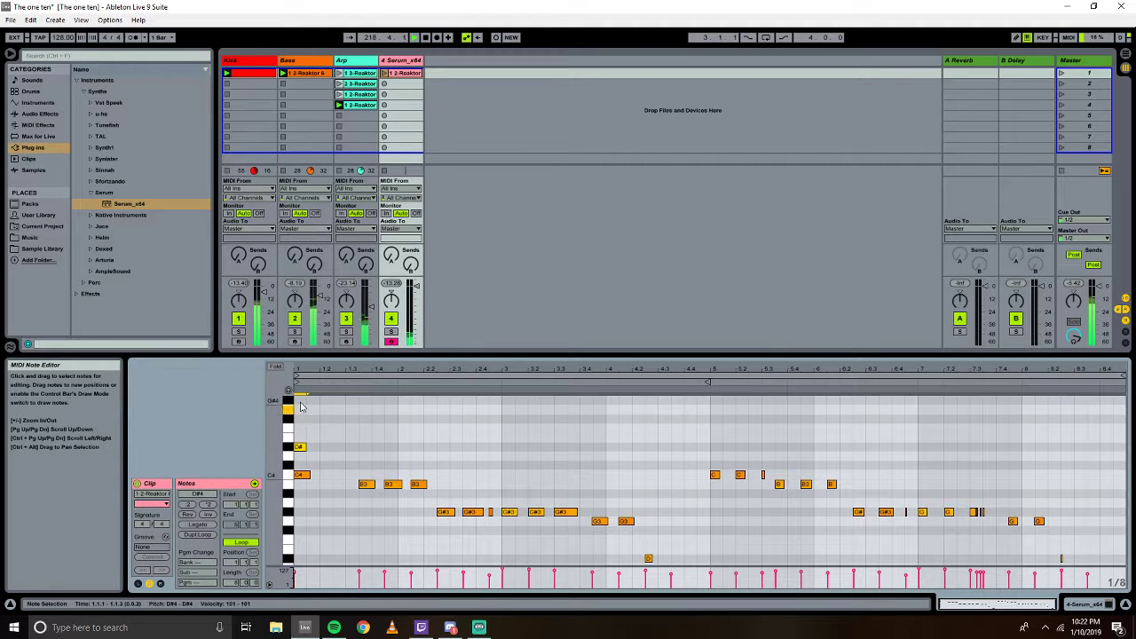
pyautogui.doubleClick(303, 409)
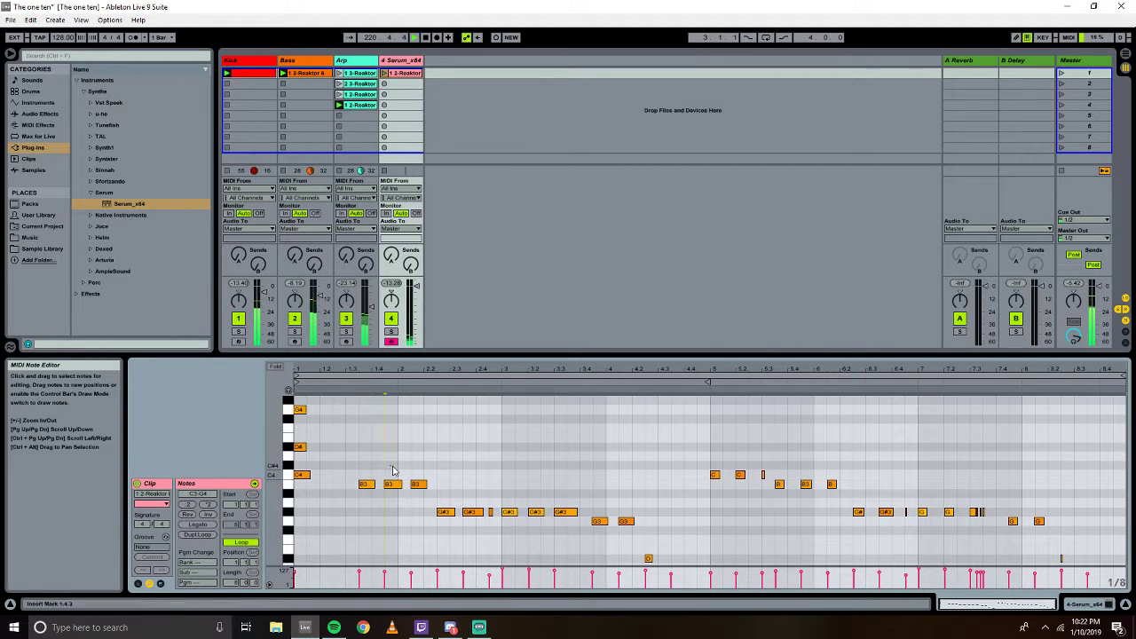
# Delete the second and third B3 notes and add D4 and F4 above the remaining B3 in bar 1.
pyautogui.moveTo(353, 472); pyautogui.dragTo(432, 489)
pyautogui.press('Delete')
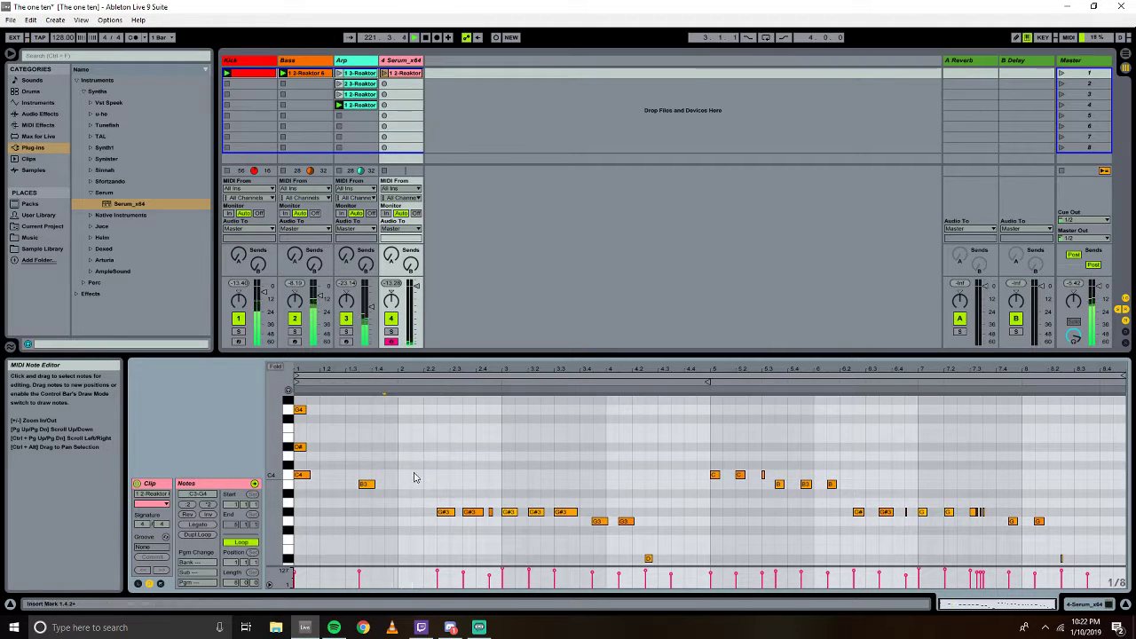
pyautogui.doubleClick(362, 455)
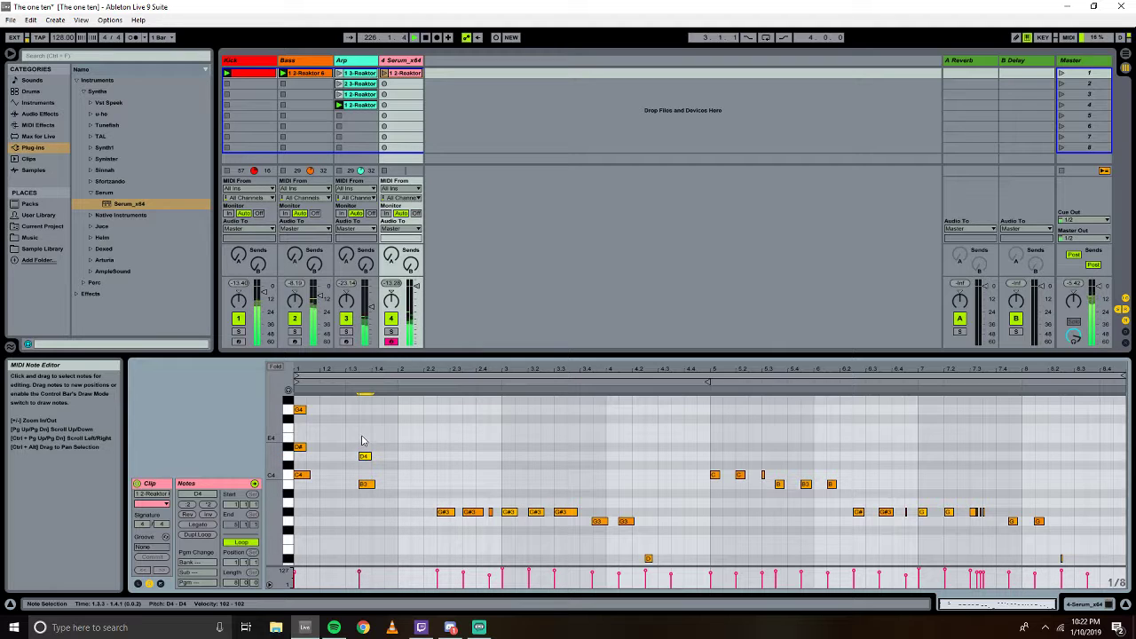
pyautogui.doubleClick(363, 429)
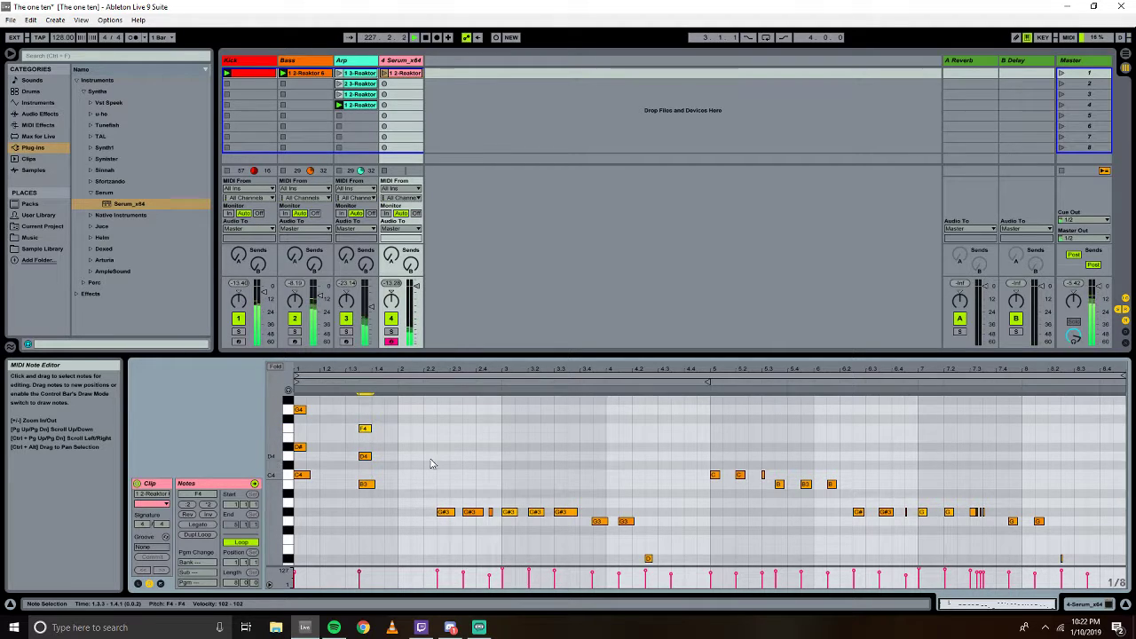
# Delete the repeated G#3 notes in bars 2 and 3, and add C4 and D#4 above the first G#3.
pyautogui.moveTo(457, 481); pyautogui.dragTo(582, 524)
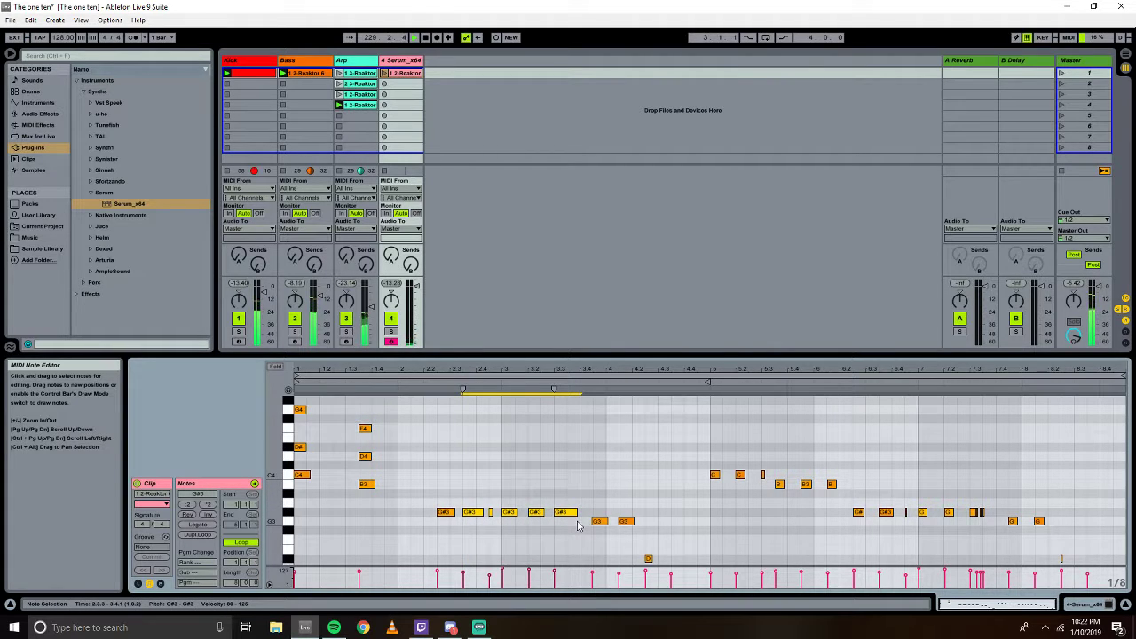
pyautogui.press('Delete')
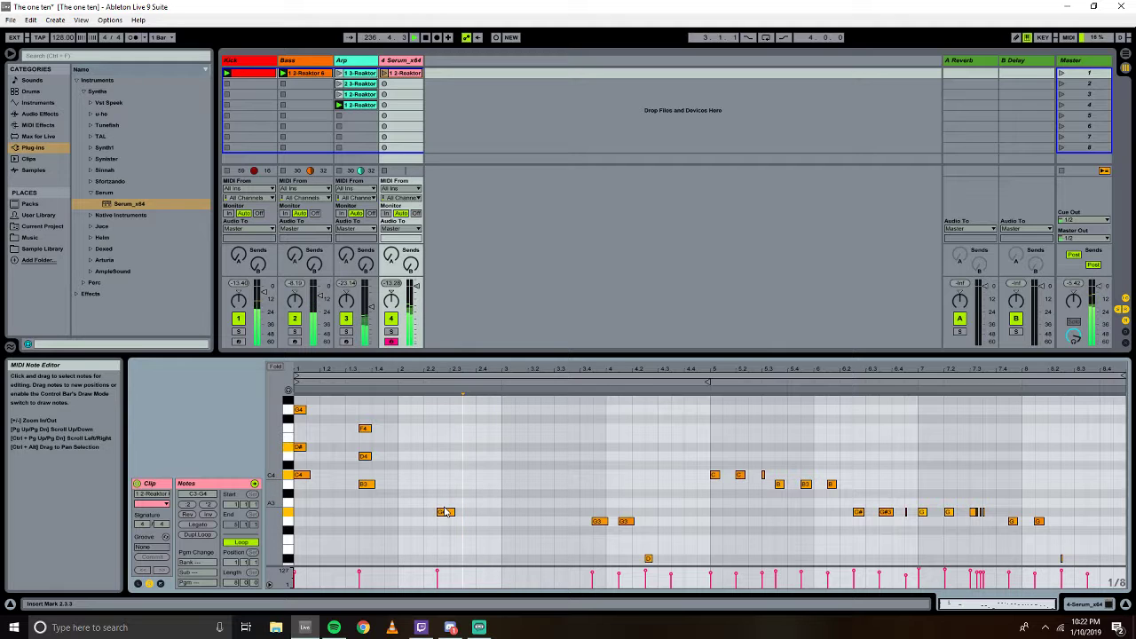
pyautogui.doubleClick(444, 475)
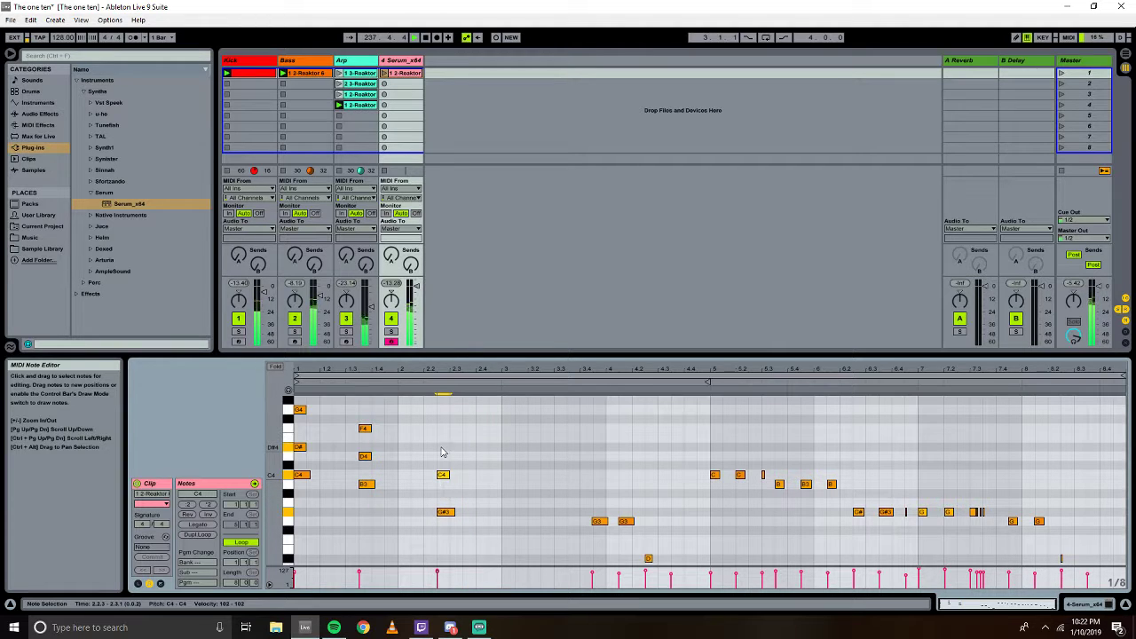
pyautogui.doubleClick(442, 447)
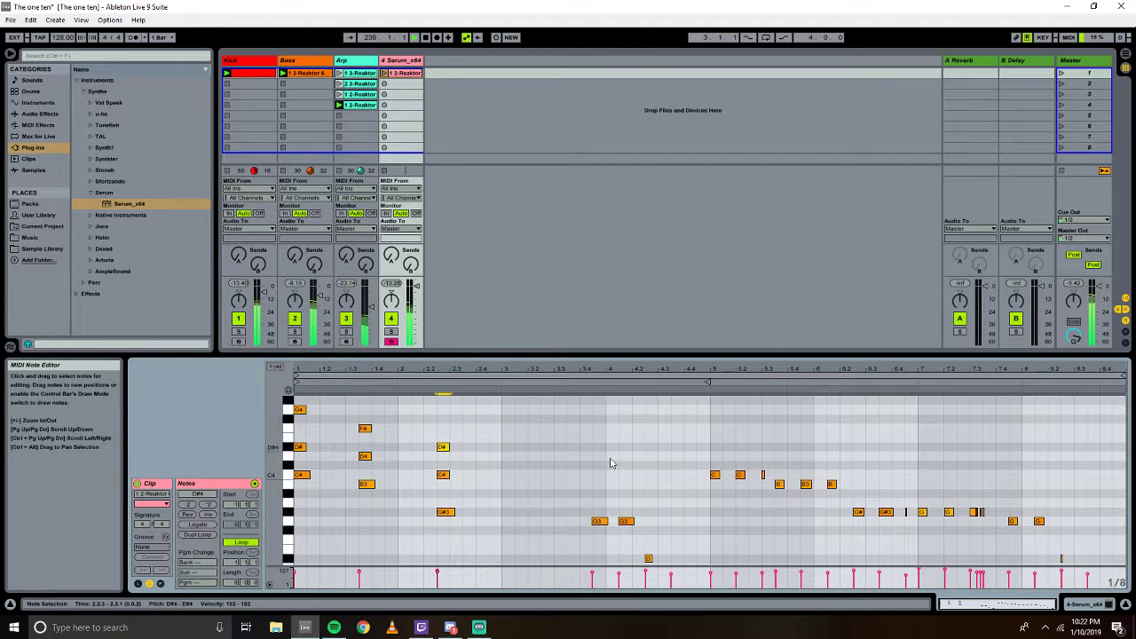
# Add B3 and D4 above the G3 note at the end of bar 3 and delete the G3 repeated in bar 4.
pyautogui.scroll(-2, 608, 482)
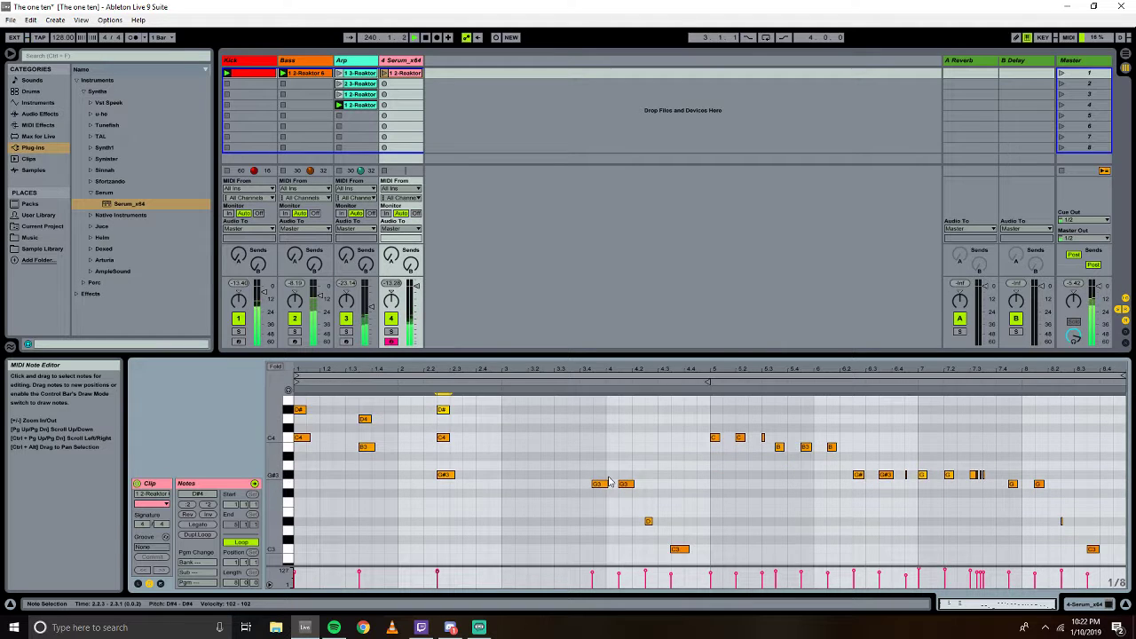
pyautogui.scroll(1, 609, 482)
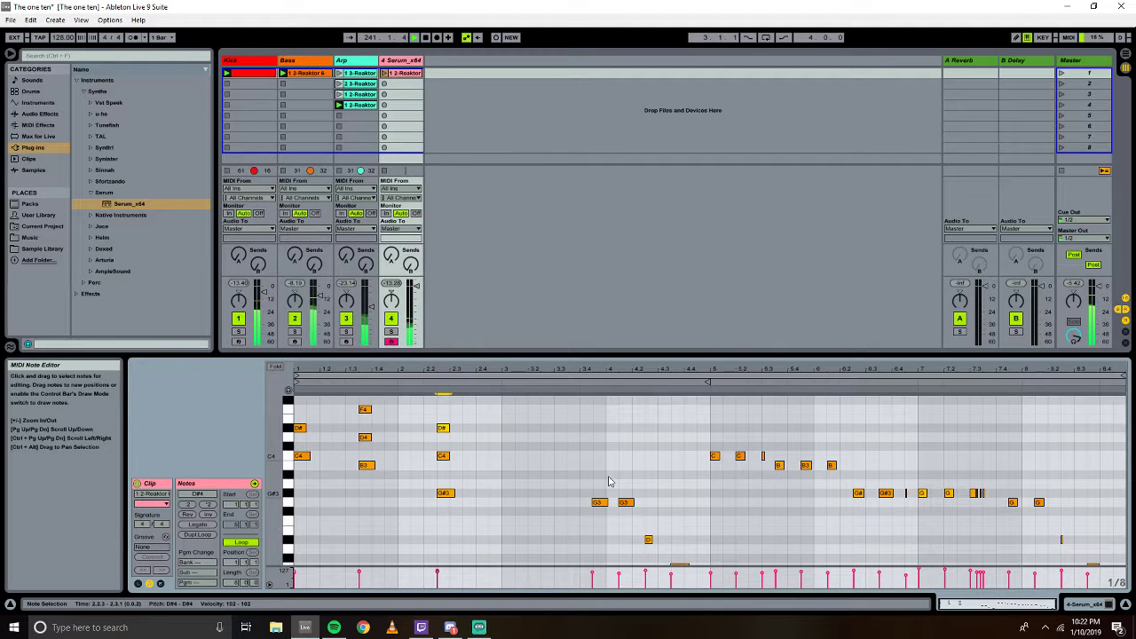
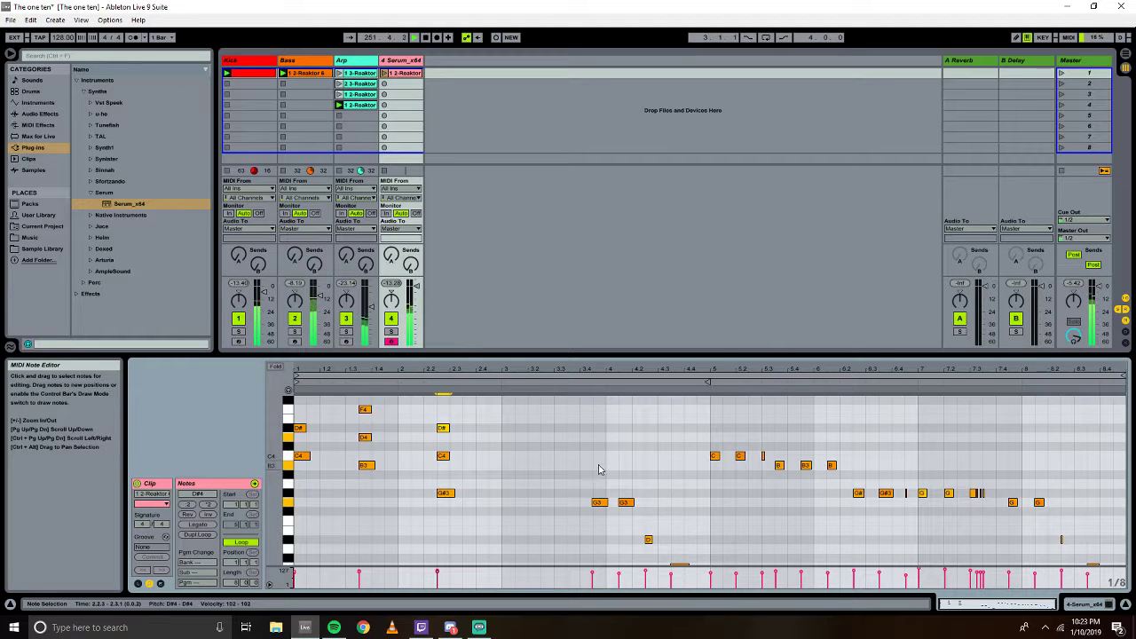
pyautogui.doubleClick(599, 466)
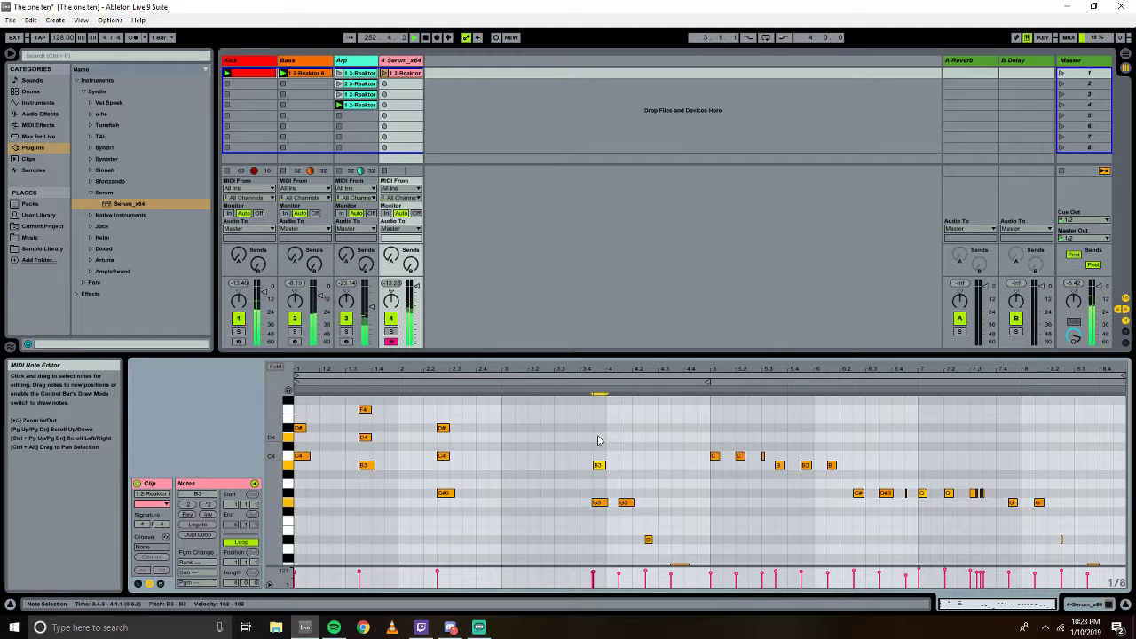
pyautogui.click(625, 503)
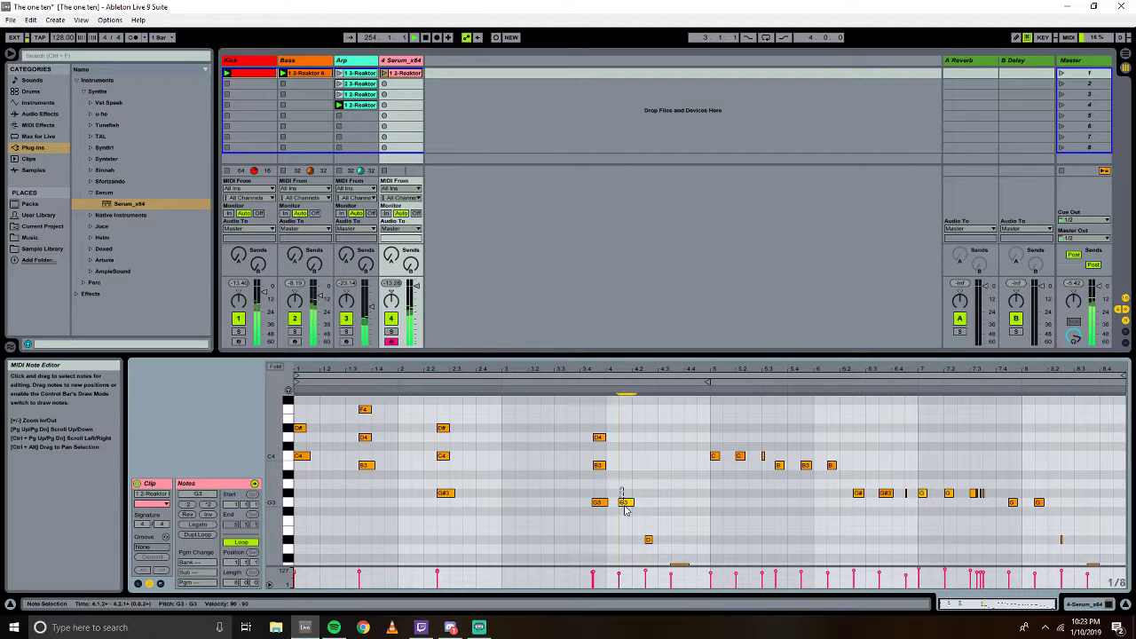
pyautogui.press('Delete')
# Build two chords in bar 4 by adding F3 and G#3 above the D3 note, and D#3 and G3 above the C3 note.
pyautogui.scroll(-2, 638, 494)
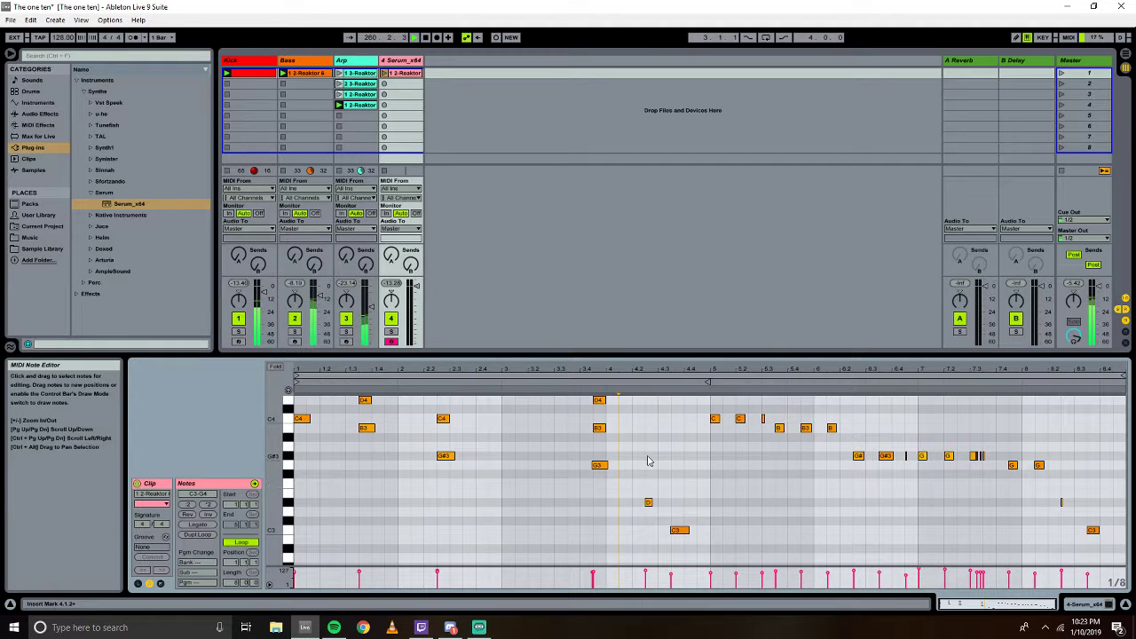
pyautogui.scroll(2, 648, 461)
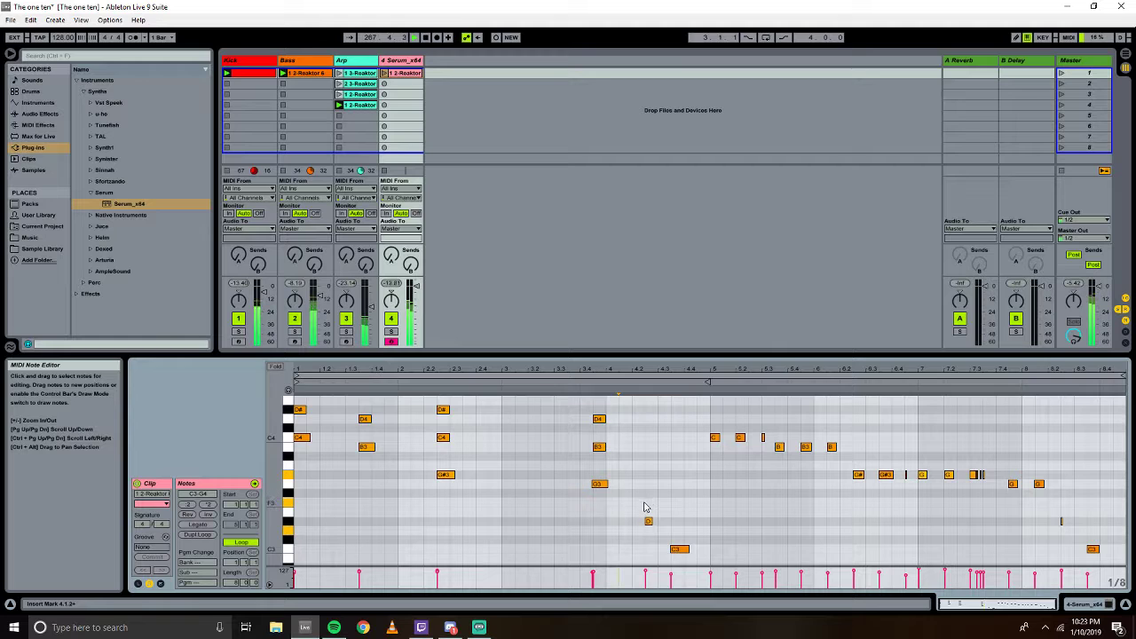
pyautogui.doubleClick(649, 502)
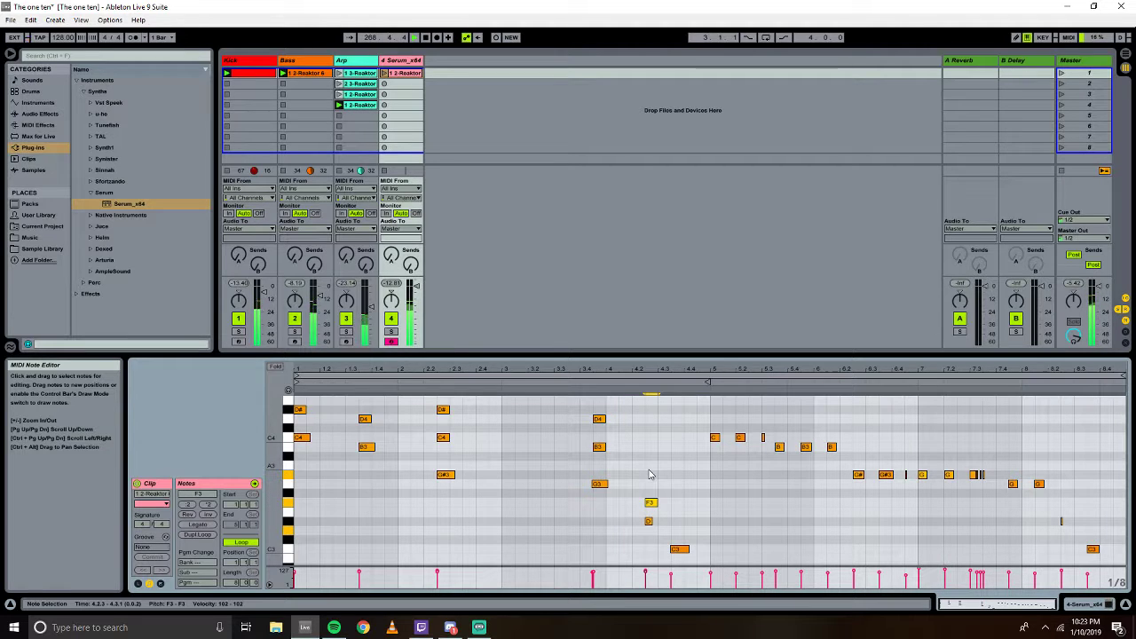
pyautogui.doubleClick(650, 476)
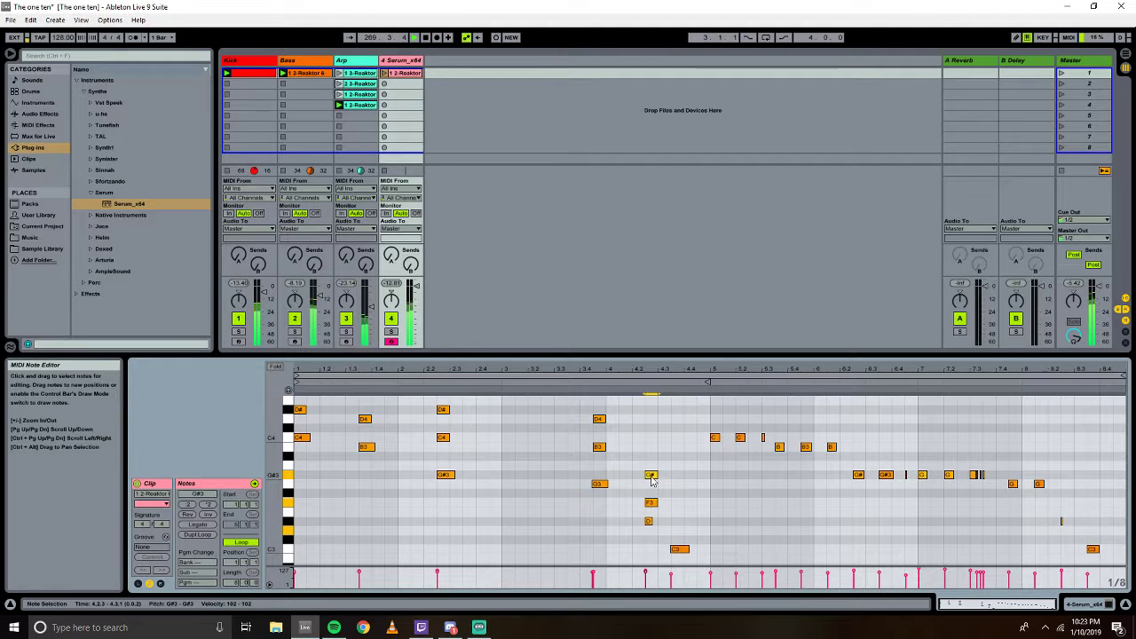
pyautogui.doubleClick(675, 521)
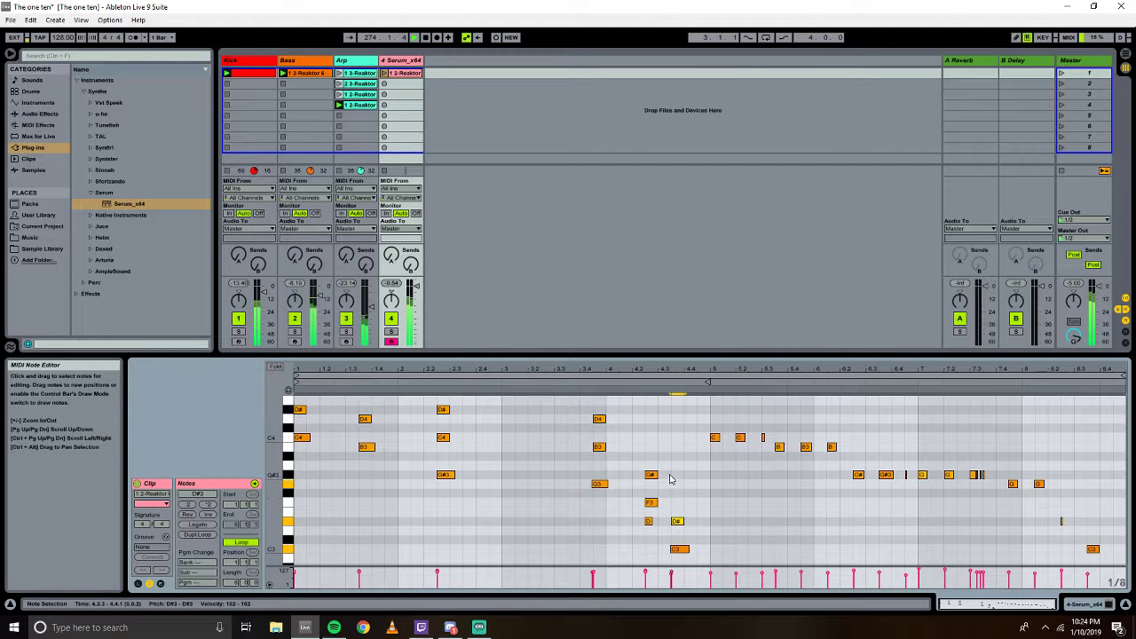
pyautogui.doubleClick(675, 484)
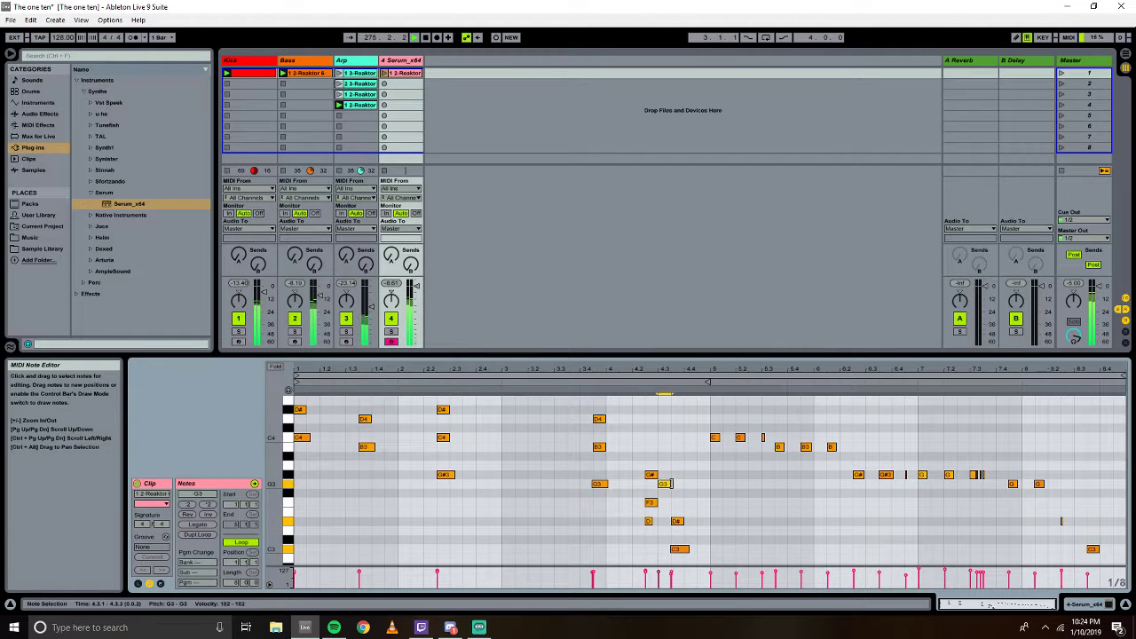
# Copy the D#4 and G4 notes from the clip's start onto the first C4 of bar 5 and delete that bar's repeated C4 notes.
pyautogui.scroll(4, 771, 506)
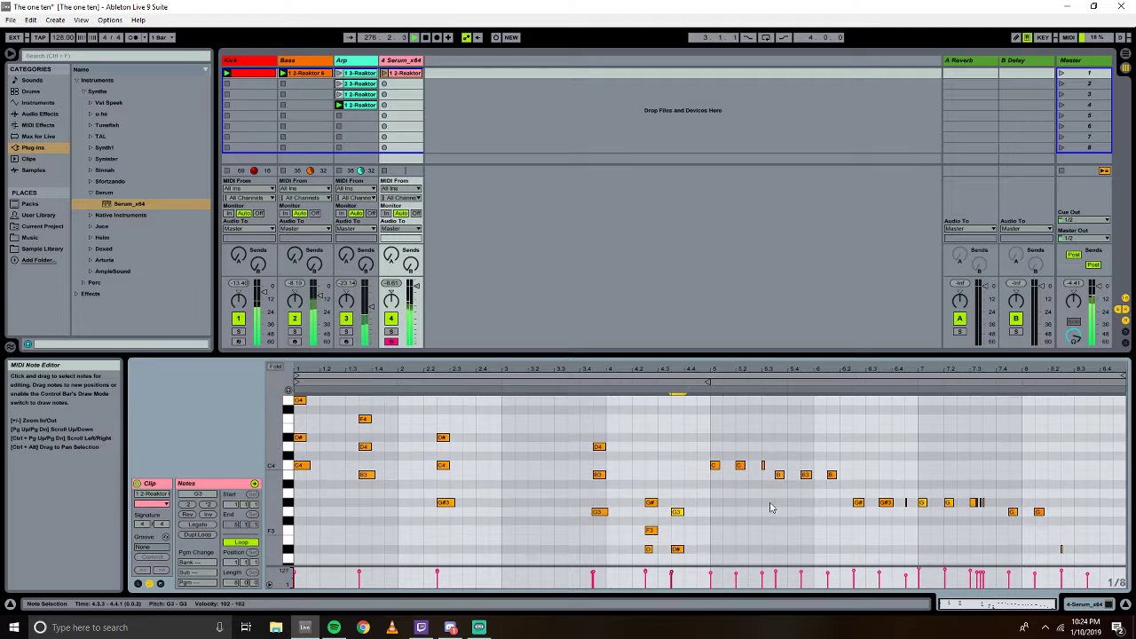
pyautogui.scroll(-4, 771, 505)
pyautogui.scroll(-3, 771, 506)
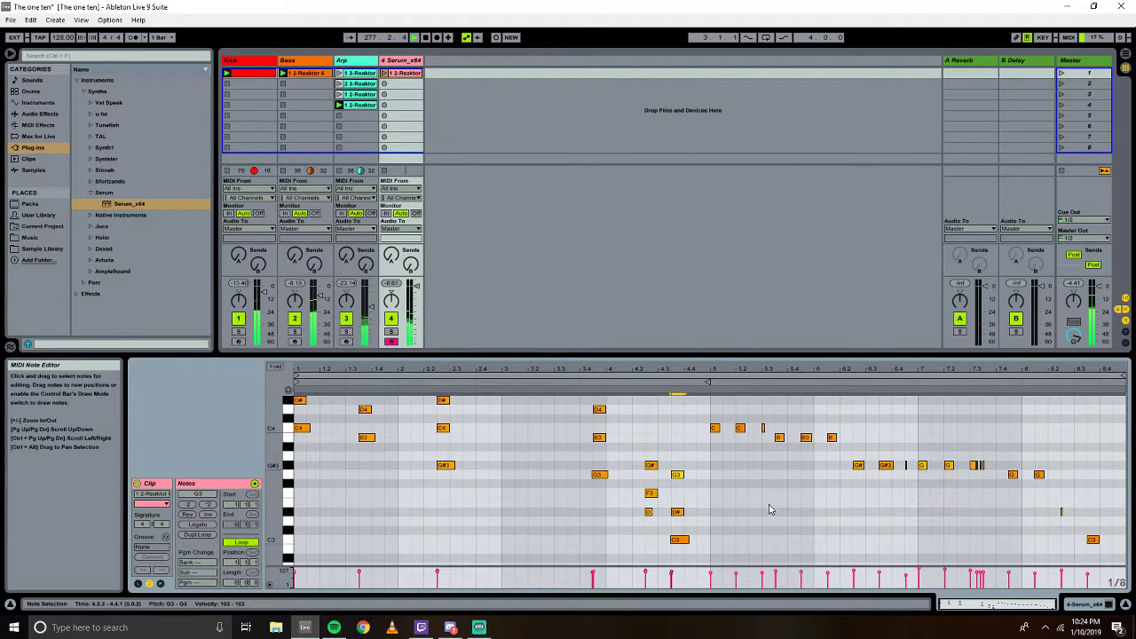
pyautogui.scroll(5, 770, 507)
pyautogui.scroll(2, 770, 510)
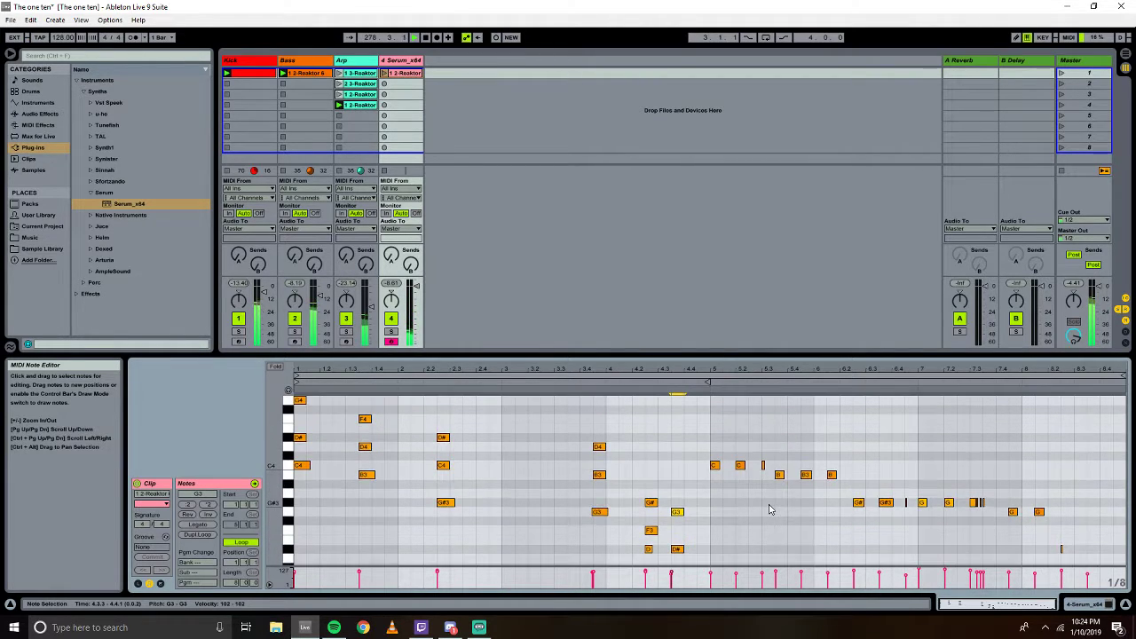
pyautogui.scroll(5, 770, 510)
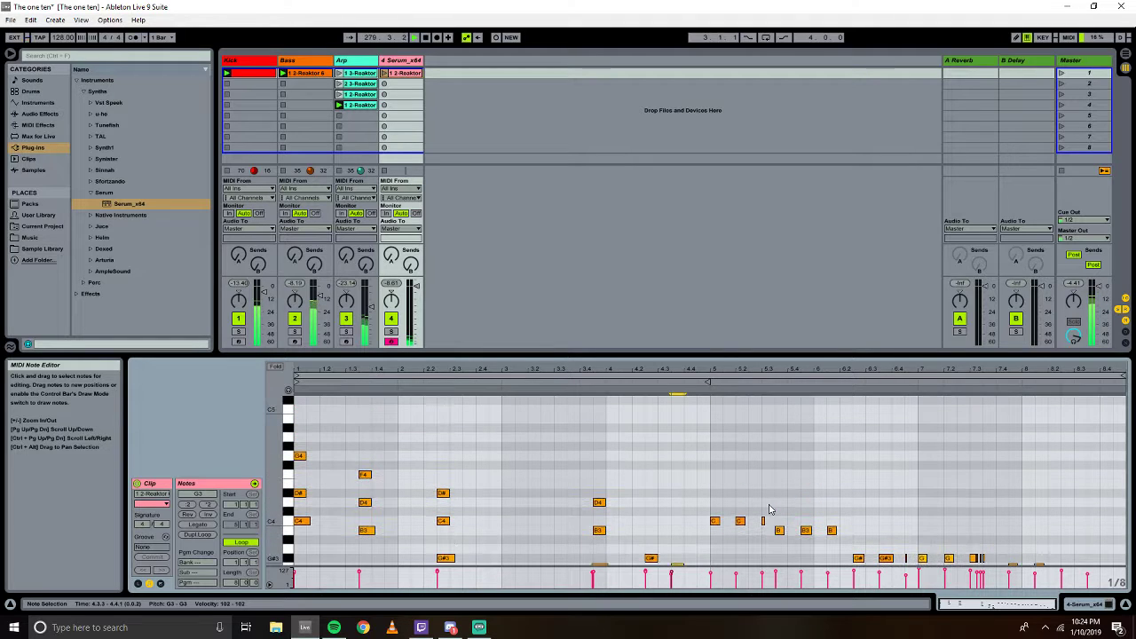
pyautogui.click(299, 454)
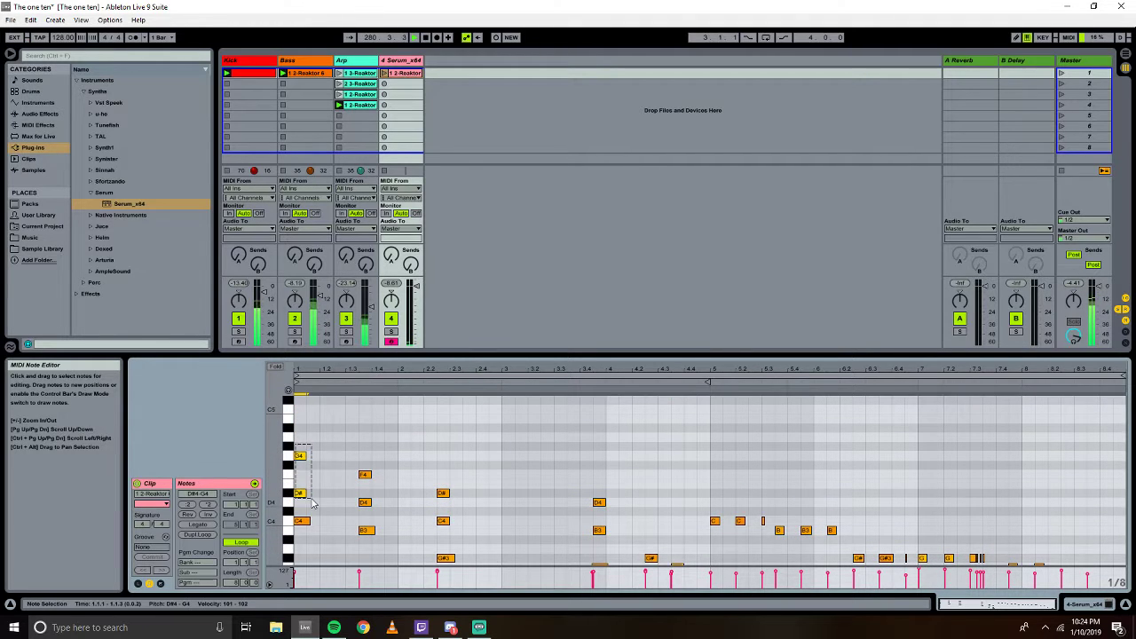
pyautogui.keyDown('shift'); pyautogui.click(302, 493); pyautogui.keyUp('shift')
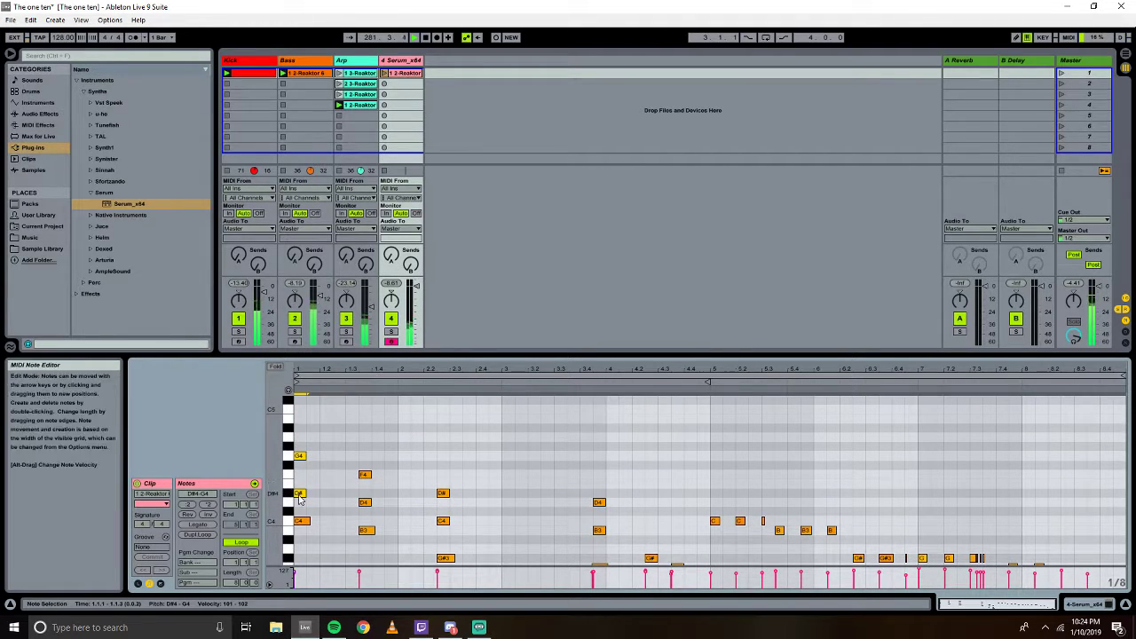
pyautogui.moveTo(301, 493); pyautogui.dragTo(767, 530)
pyautogui.press('Delete')
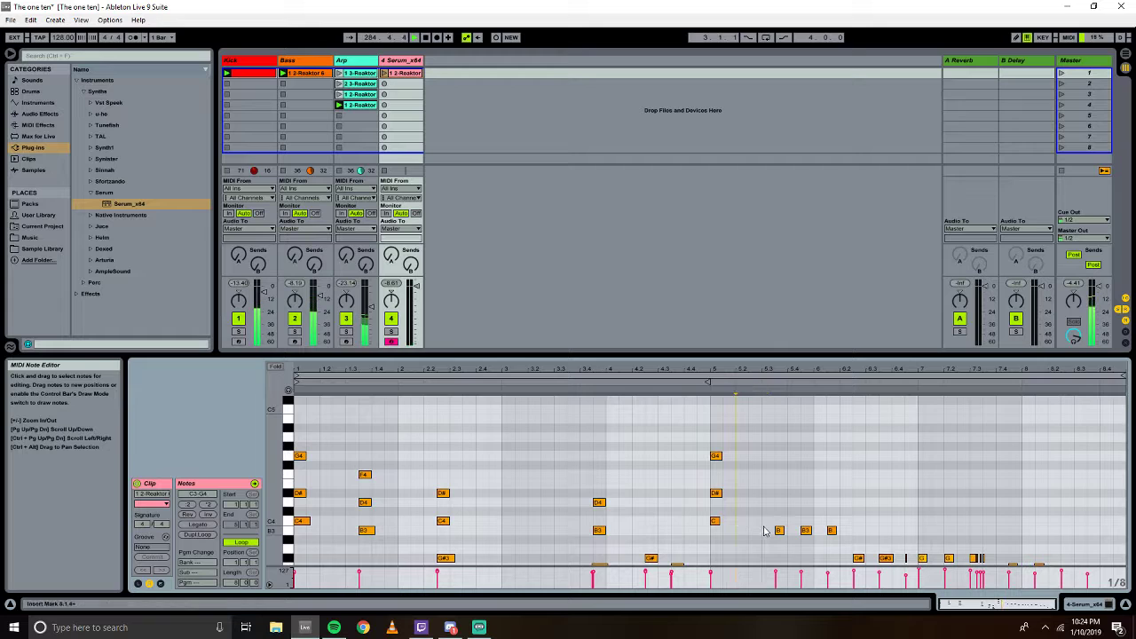
# Copy the D4 and F4 notes from bar 1 onto bar 5's first B3 and delete the repeated B3 notes after it.
pyautogui.moveTo(348, 469); pyautogui.dragTo(387, 518)
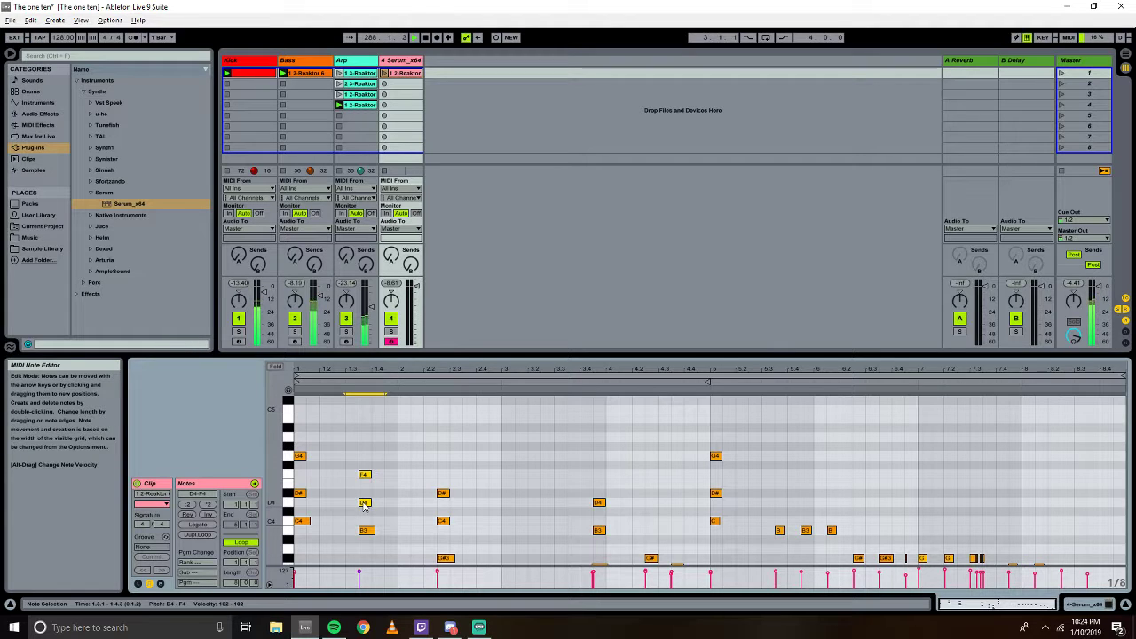
pyautogui.moveTo(364, 506); pyautogui.dragTo(828, 538)
pyautogui.press('Delete')
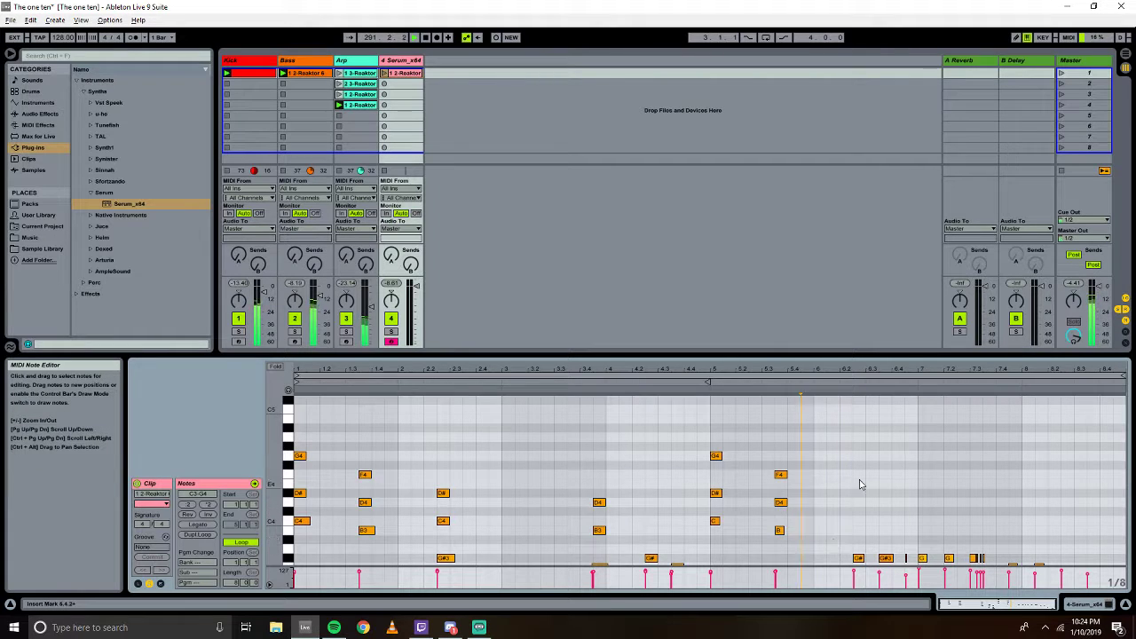
# Delete the notes from bar 5 onward in the Serum clip, keeping the chords in bars 1 to 4.
pyautogui.scroll(-3, 879, 470)
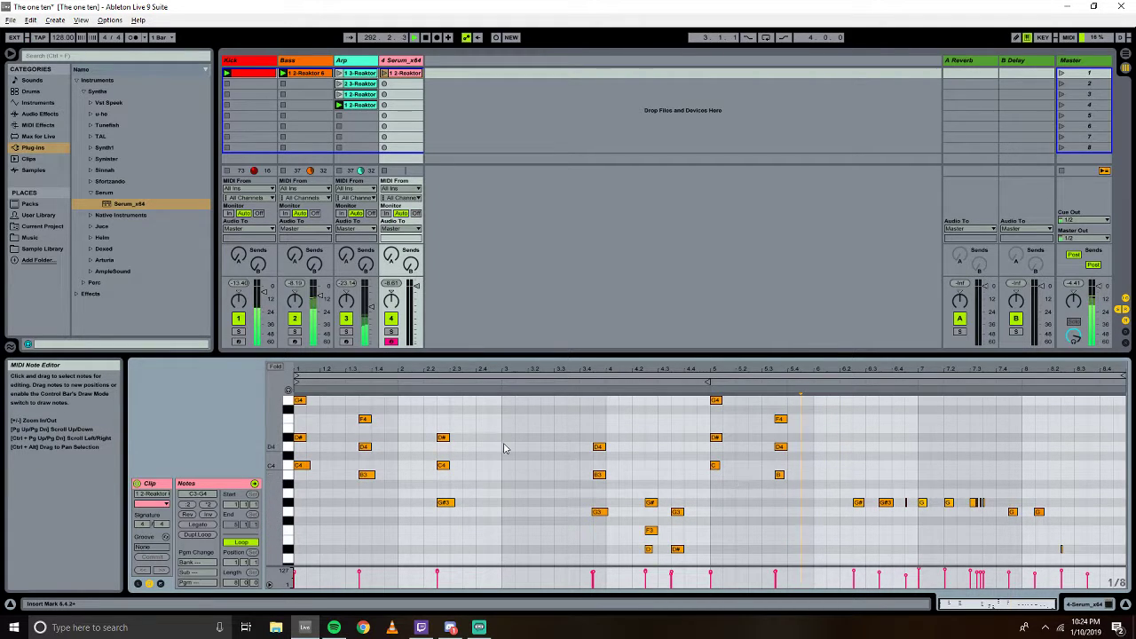
pyautogui.click(438, 428)
pyautogui.moveTo(441, 434); pyautogui.dragTo(473, 473)
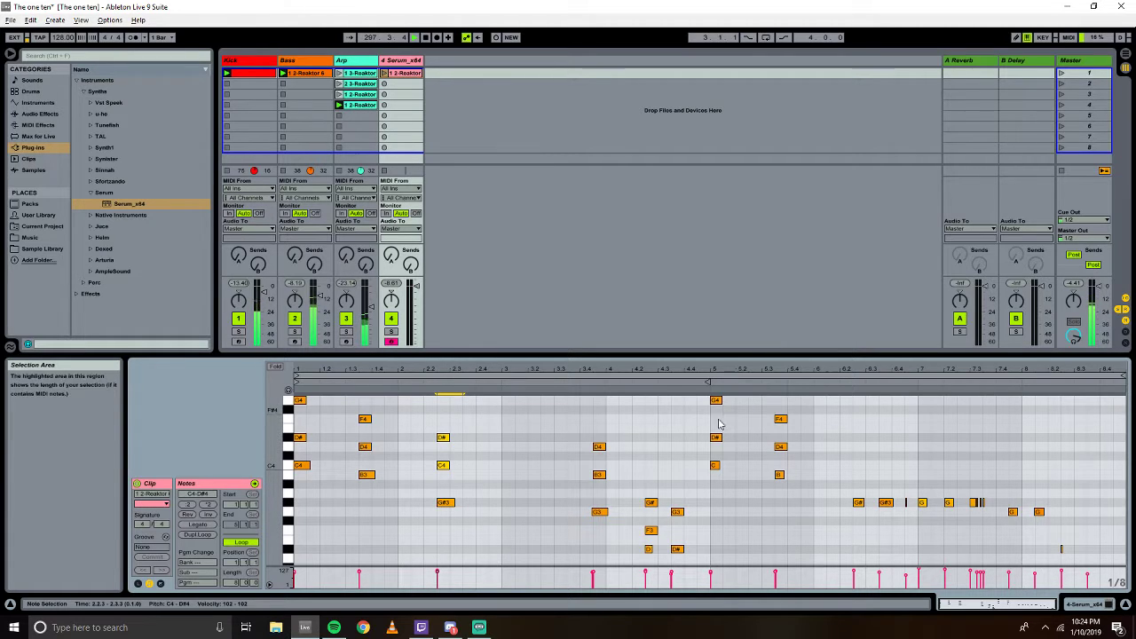
pyautogui.moveTo(1122, 558); pyautogui.dragTo(712, 388)
pyautogui.press('Delete')
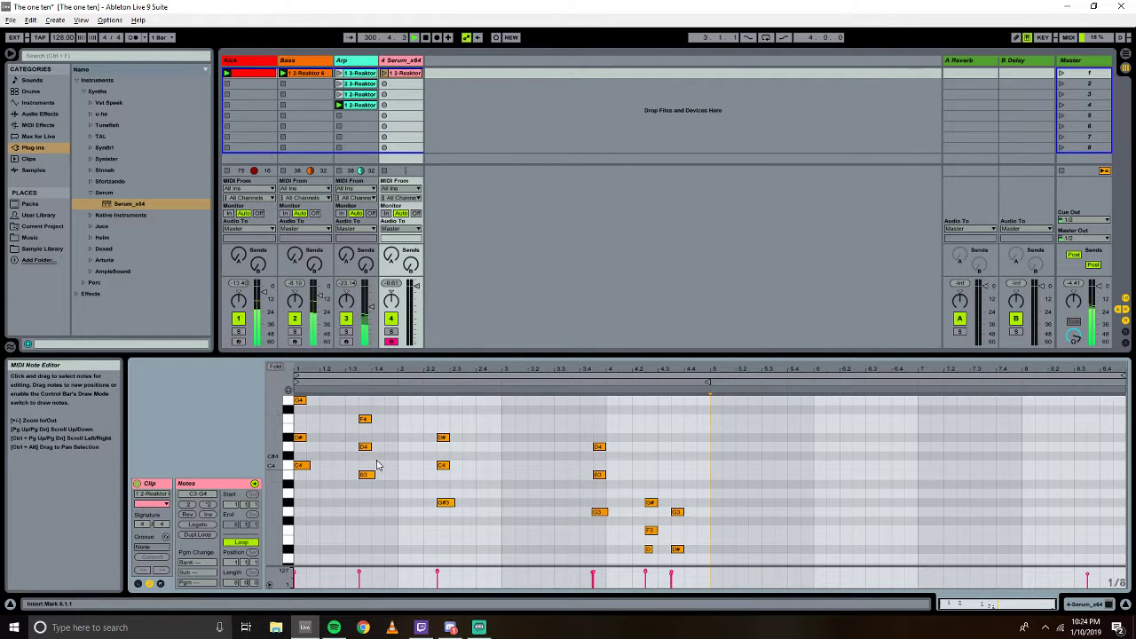
# Enlarge the note editor and duplicate all the chords of bars 1 to 4 into bars 5 to 8.
pyautogui.scroll(-1, 594, 474)
pyautogui.scroll(-2, 595, 475)
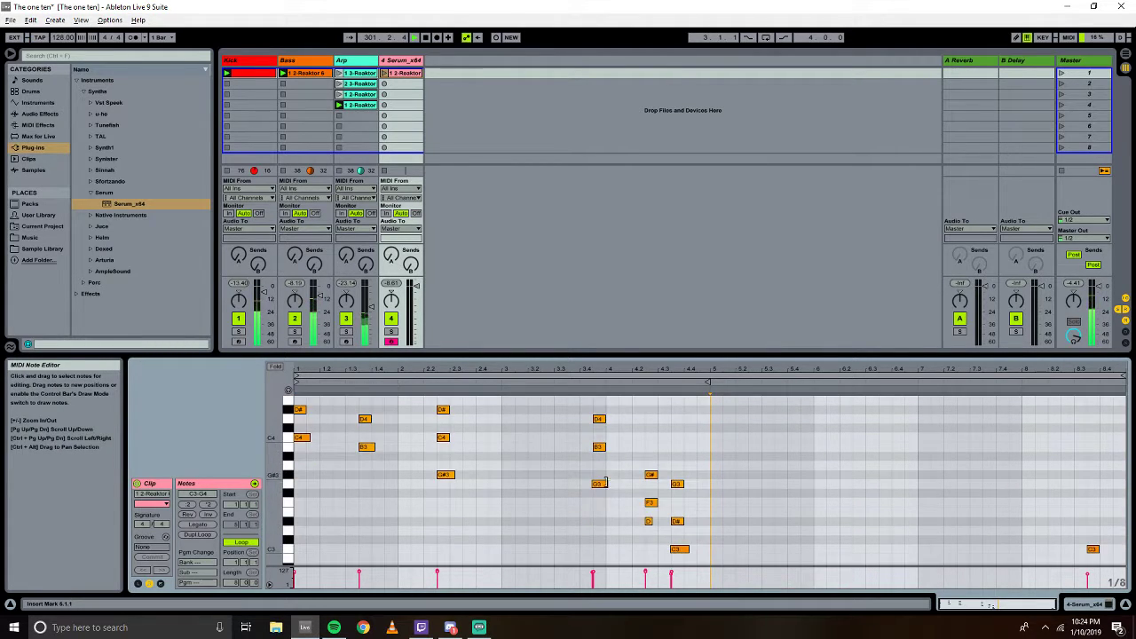
pyautogui.click(695, 556)
pyautogui.moveTo(708, 558); pyautogui.dragTo(271, 400)
pyautogui.scroll(2, 346, 438)
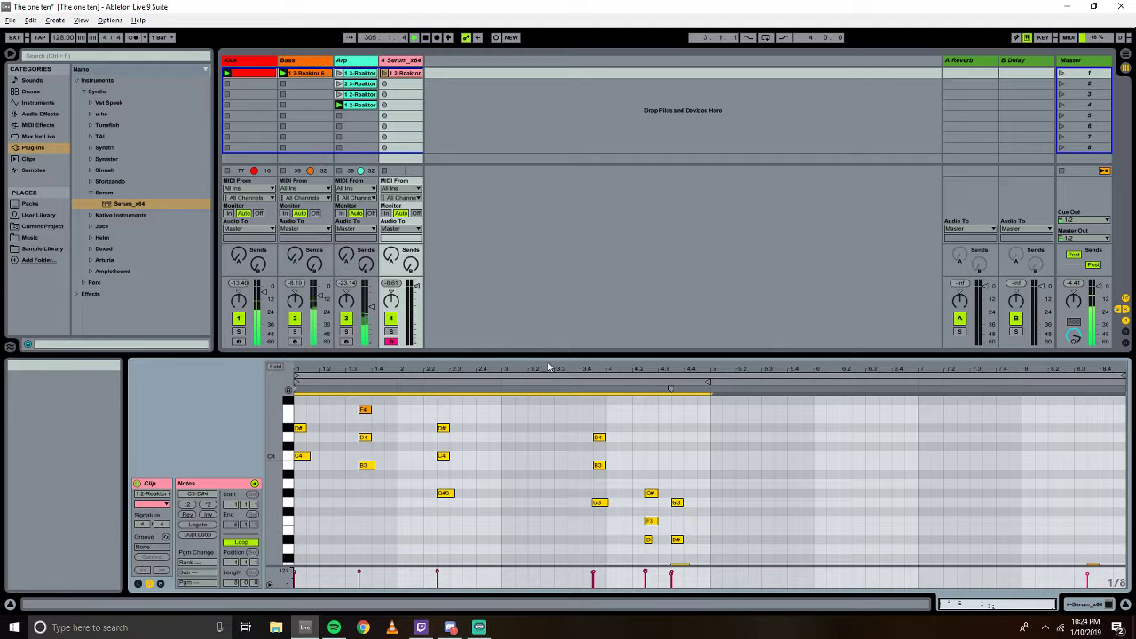
pyautogui.moveTo(550, 356); pyautogui.dragTo(550, 257)
pyautogui.scroll(1, 363, 370)
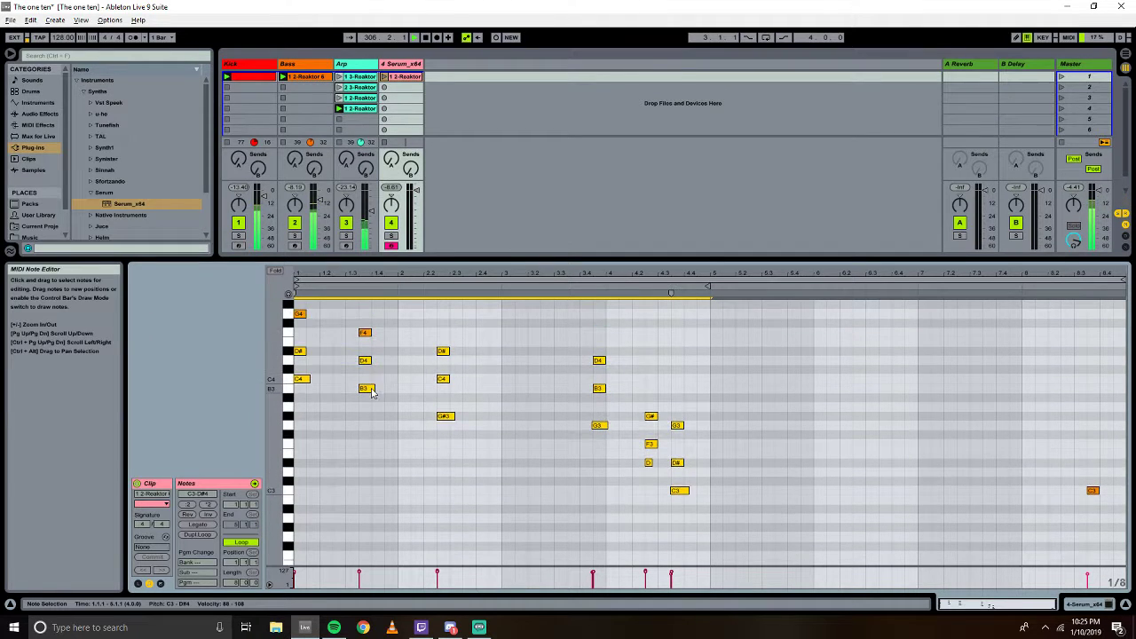
pyautogui.moveTo(296, 307); pyautogui.dragTo(710, 552)
pyautogui.hotkey('ctrl', 'd')
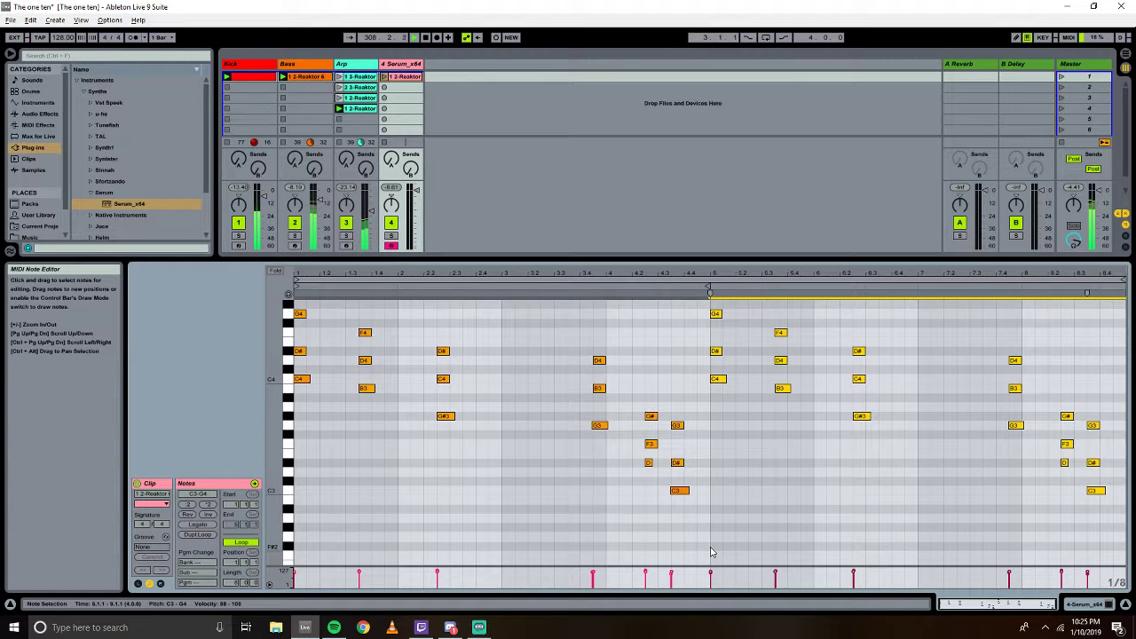
# Apply Legato to all the chord notes in the clip and launch the clip on the Serum track.
pyautogui.click(454, 382)
pyautogui.click(198, 523)
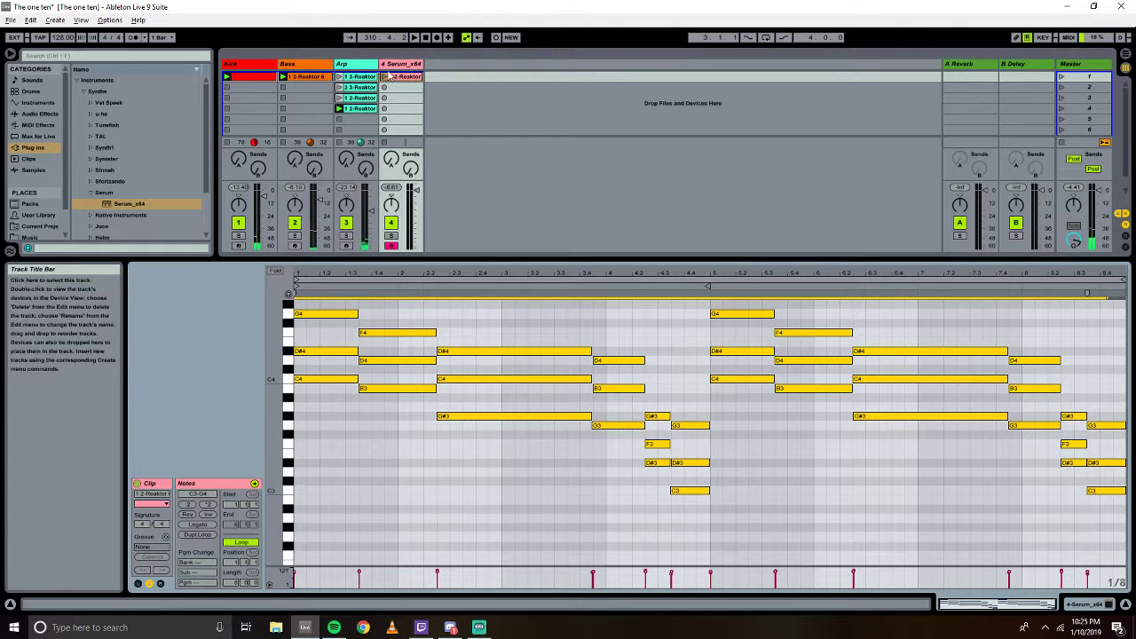
pyautogui.click(383, 77)
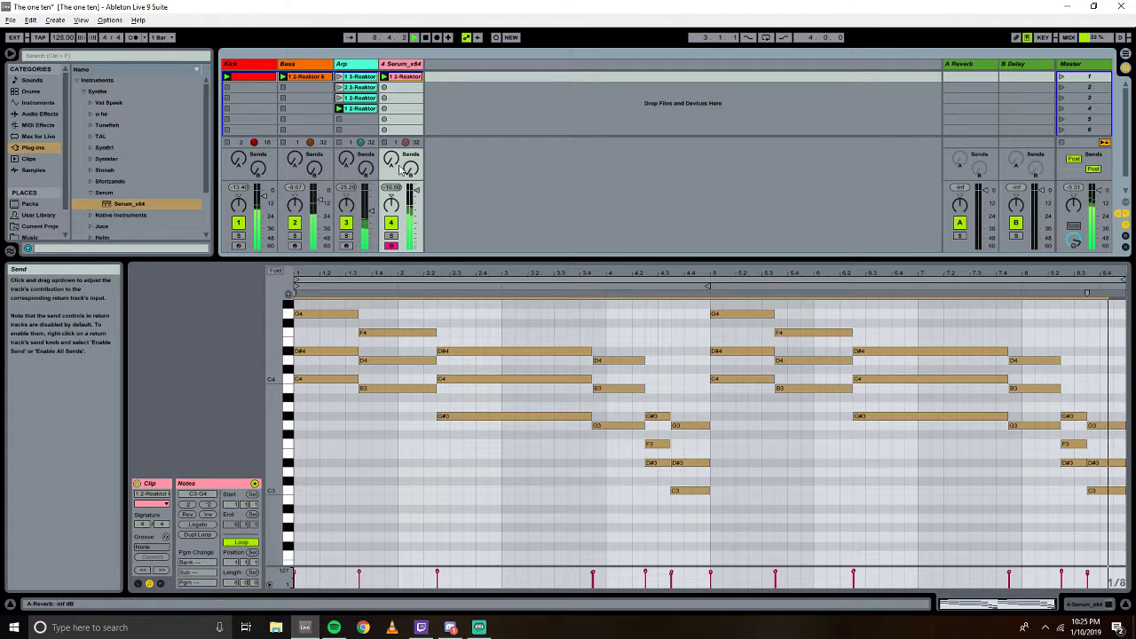
# Audition the Serum pad presets PD Serenity [BR] and PD Sad [KG], and settle on PD Raspy Strings [SW].
pyautogui.click(1091, 607)
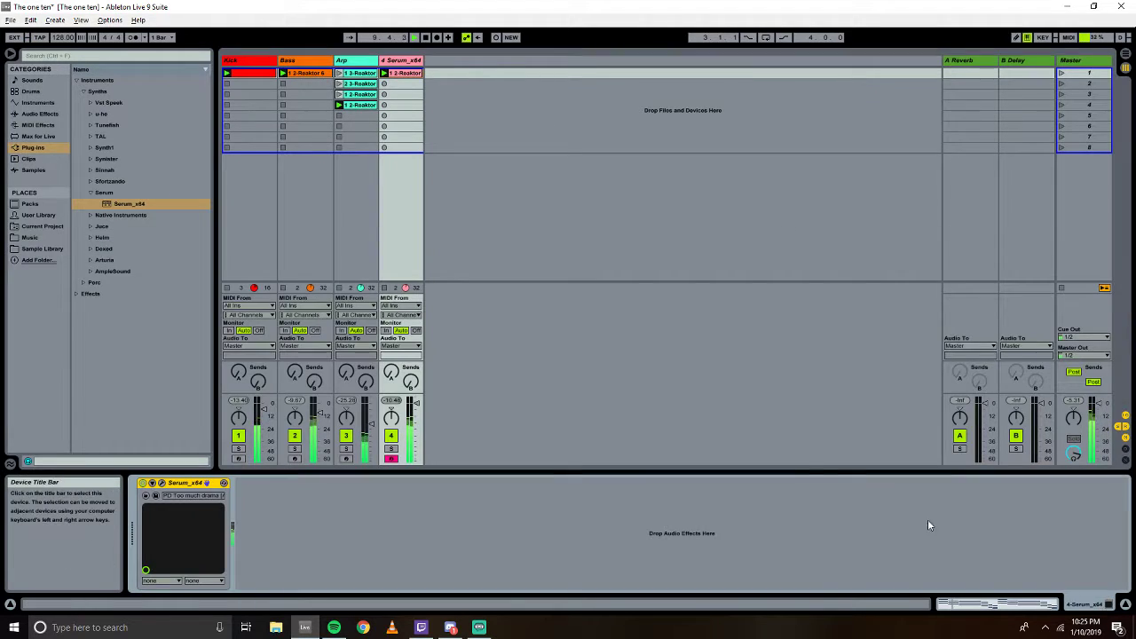
pyautogui.click(162, 484)
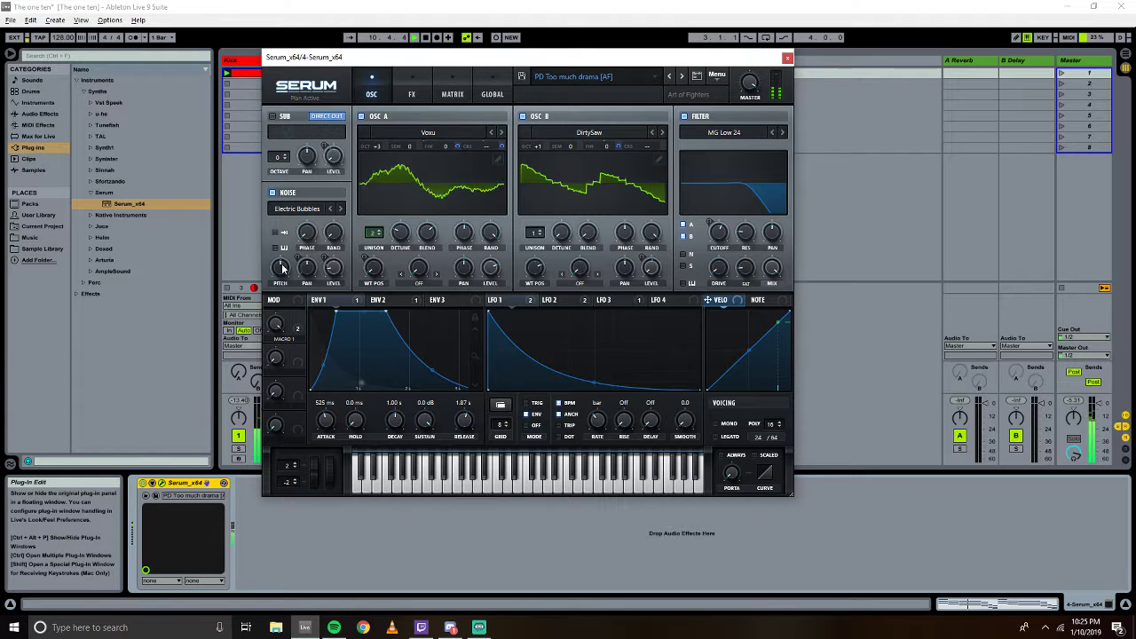
pyautogui.click(577, 80)
pyautogui.moveTo(584, 163)
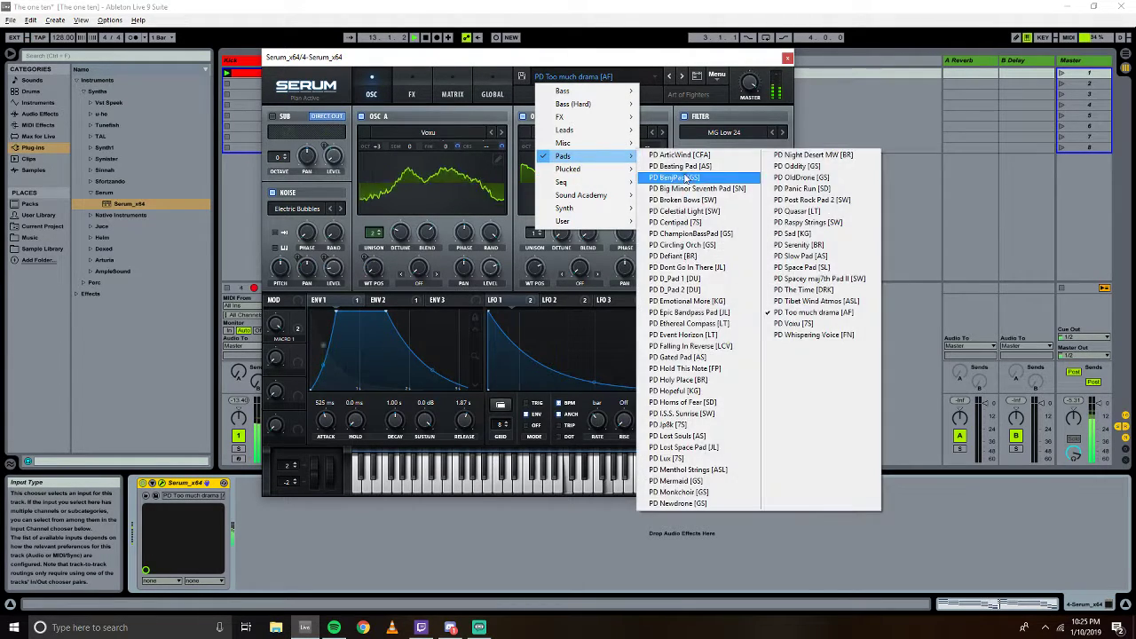
pyautogui.click(797, 246)
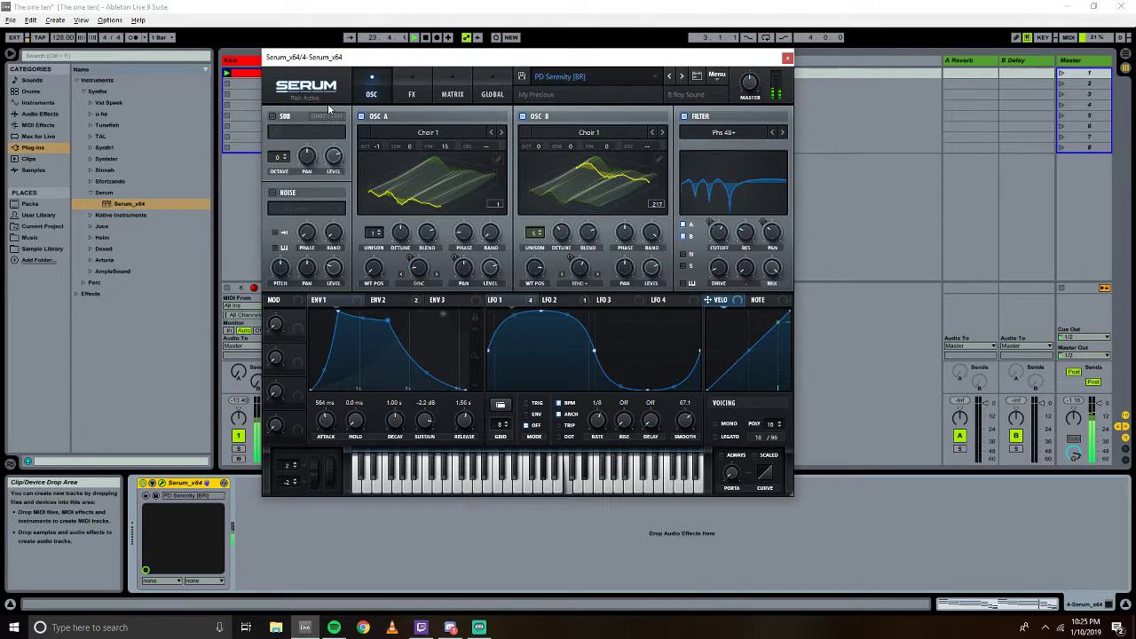
pyautogui.click(670, 78)
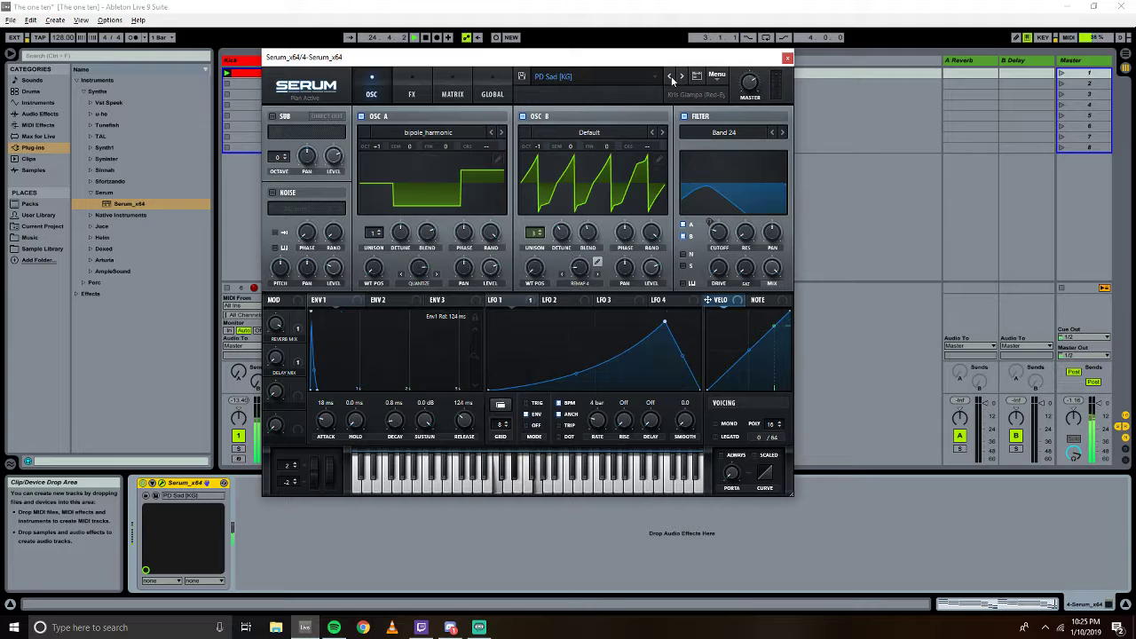
pyautogui.click(669, 77)
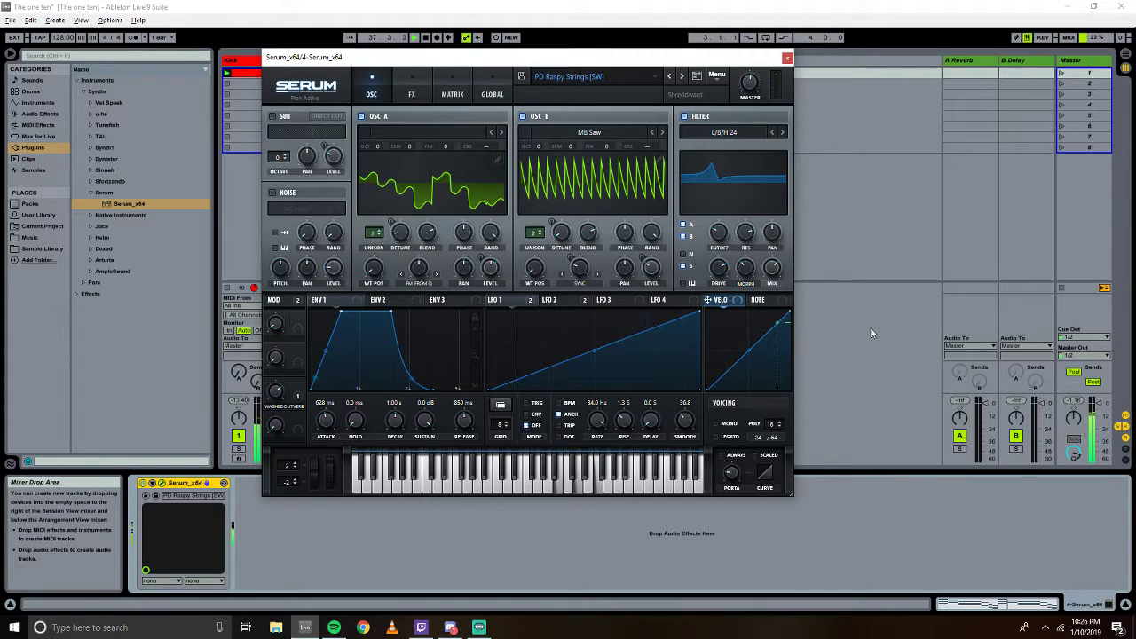
pyautogui.click(1003, 605)
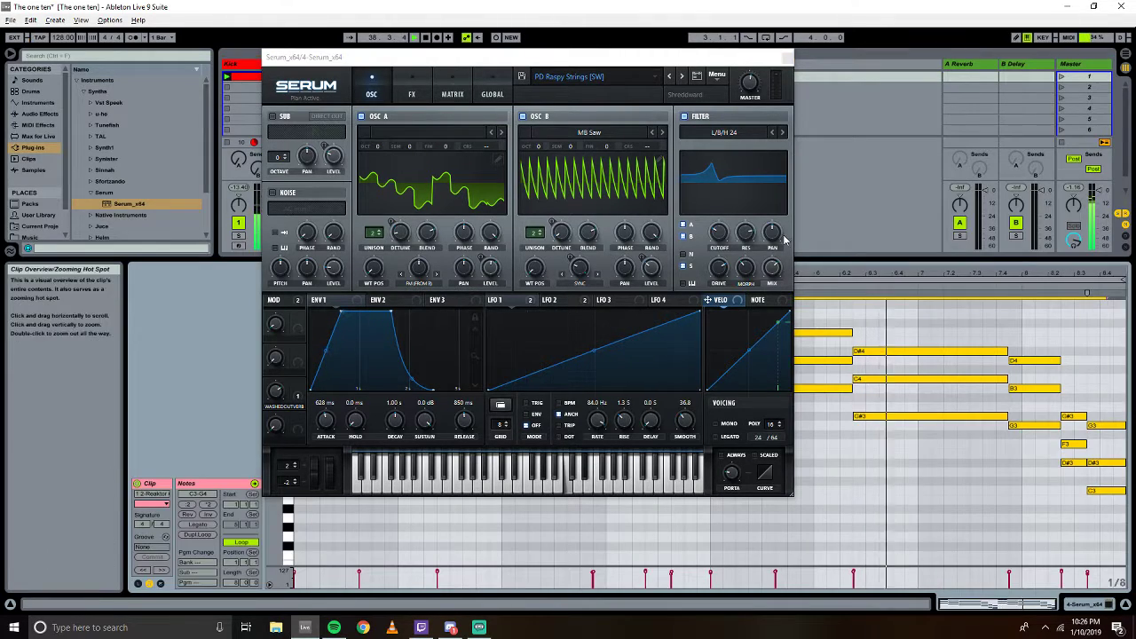
pyautogui.click(787, 58)
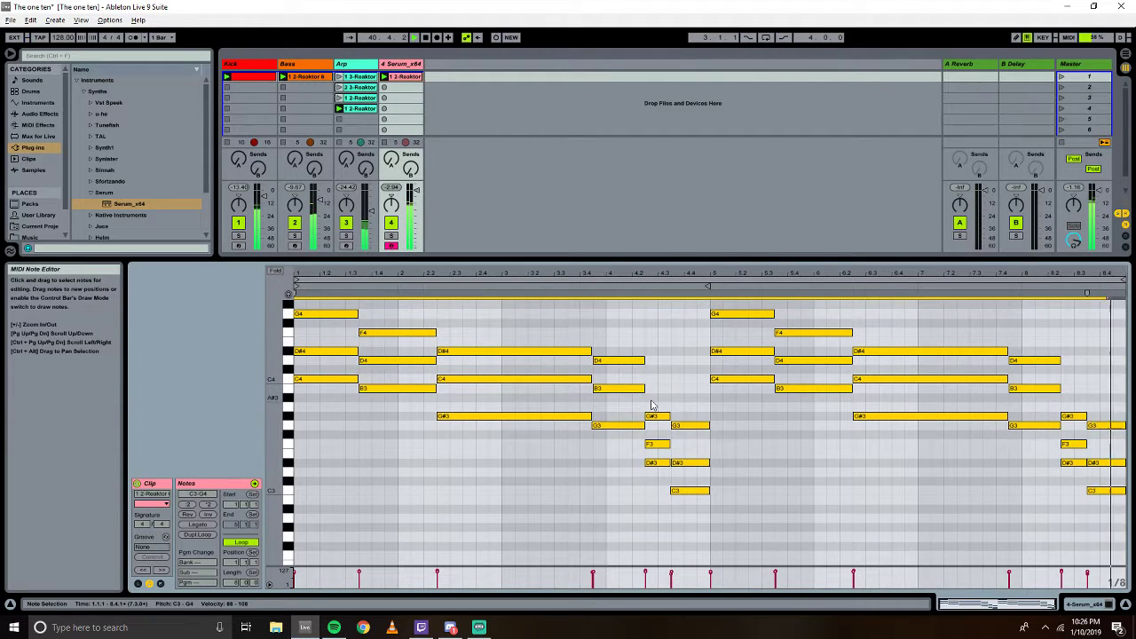
# Delete the short D#3, F3 and G#3 chord in bar 4 and extend the following C3, D#3 and G3 back over its place.
pyautogui.moveTo(651, 402); pyautogui.dragTo(663, 479)
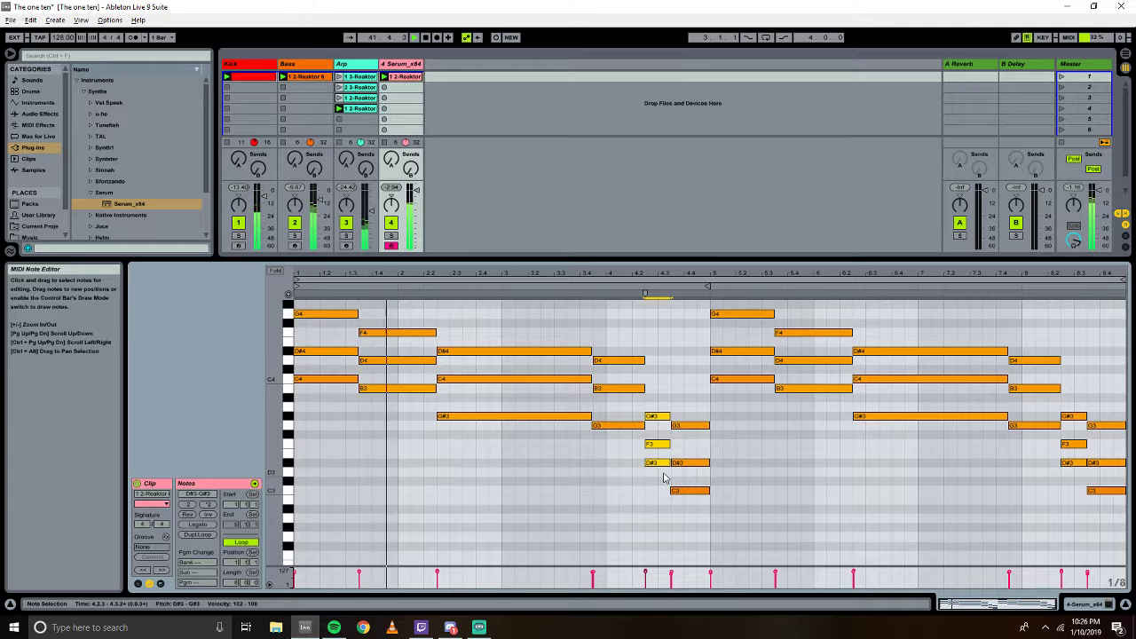
pyautogui.press('Delete')
pyautogui.moveTo(666, 407); pyautogui.dragTo(643, 488)
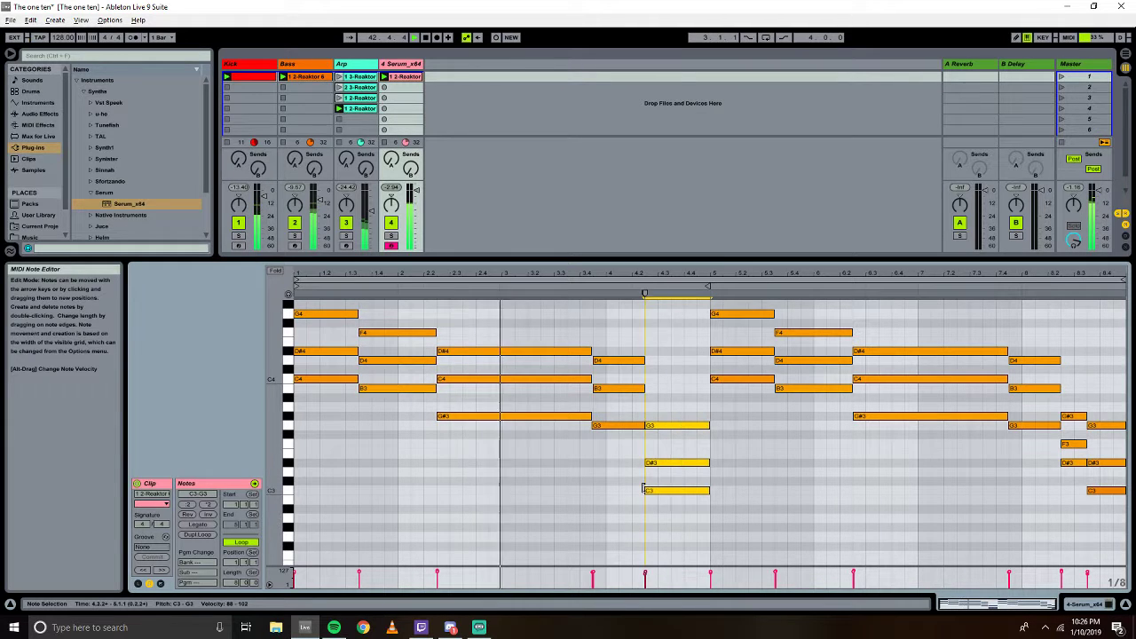
pyautogui.moveTo(1069, 379)
pyautogui.mouseDown()
pyautogui.moveTo(1071, 419)
pyautogui.moveTo(1072, 395)
pyautogui.mouseUp()
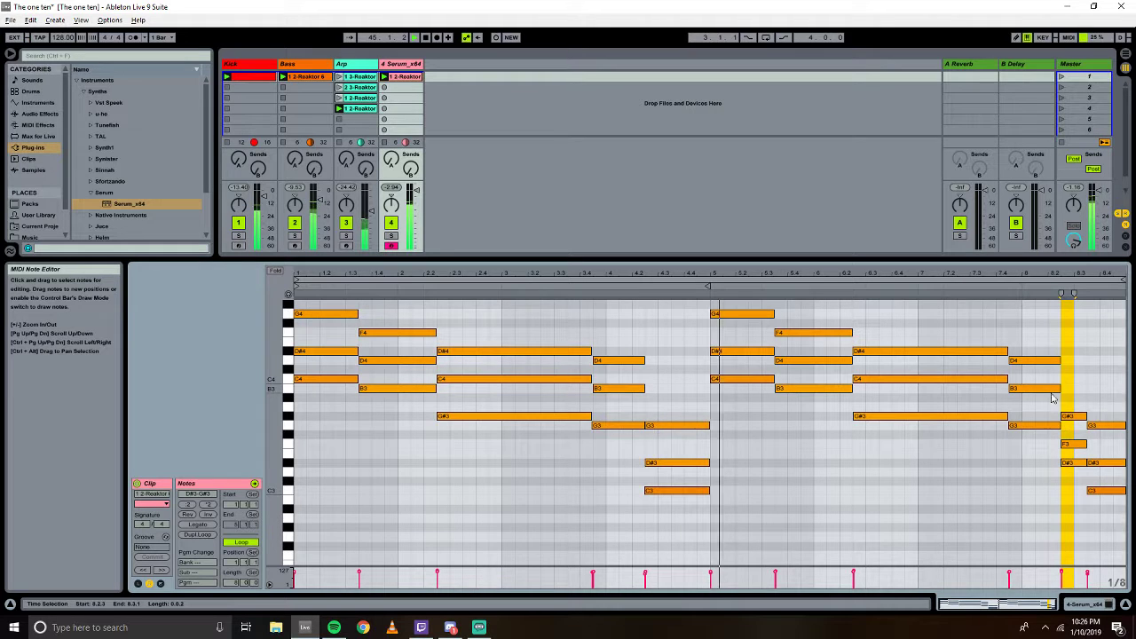
# Stagger bar 4's last chord by starting D#3 at 4.3.3 and C3 about an eighth note after it.
pyautogui.moveTo(656, 471); pyautogui.dragTo(672, 490)
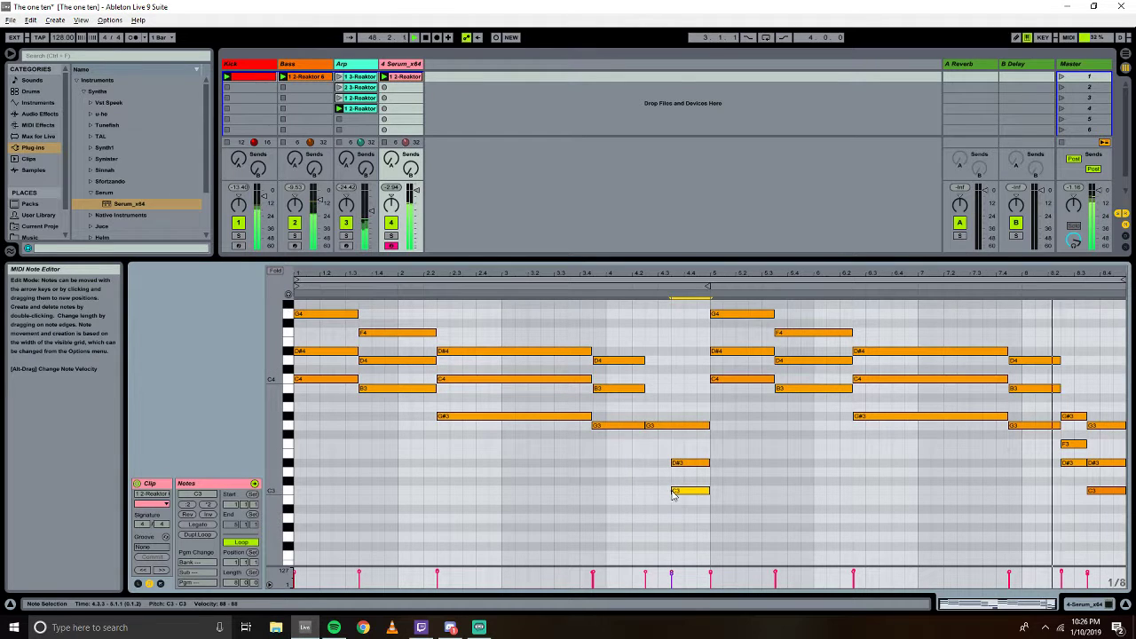
pyautogui.click(672, 490)
pyautogui.moveTo(671, 491); pyautogui.dragTo(684, 491)
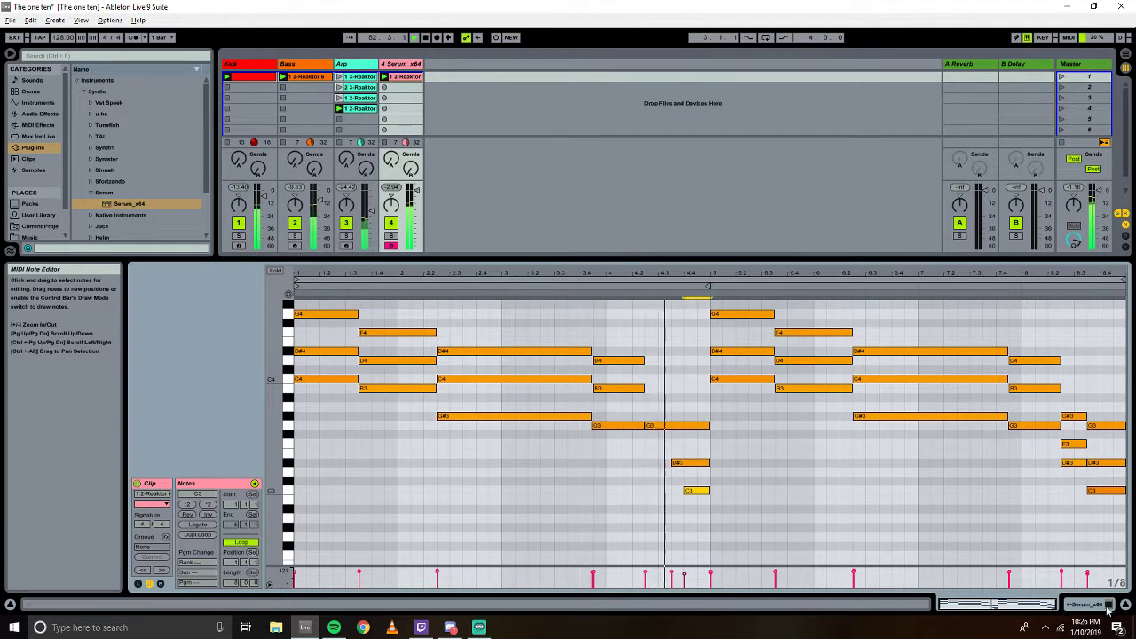
# Add a Glue Compressor audio effect after Serum in the track's device chain.
pyautogui.hotkey('shift', 'Tab')
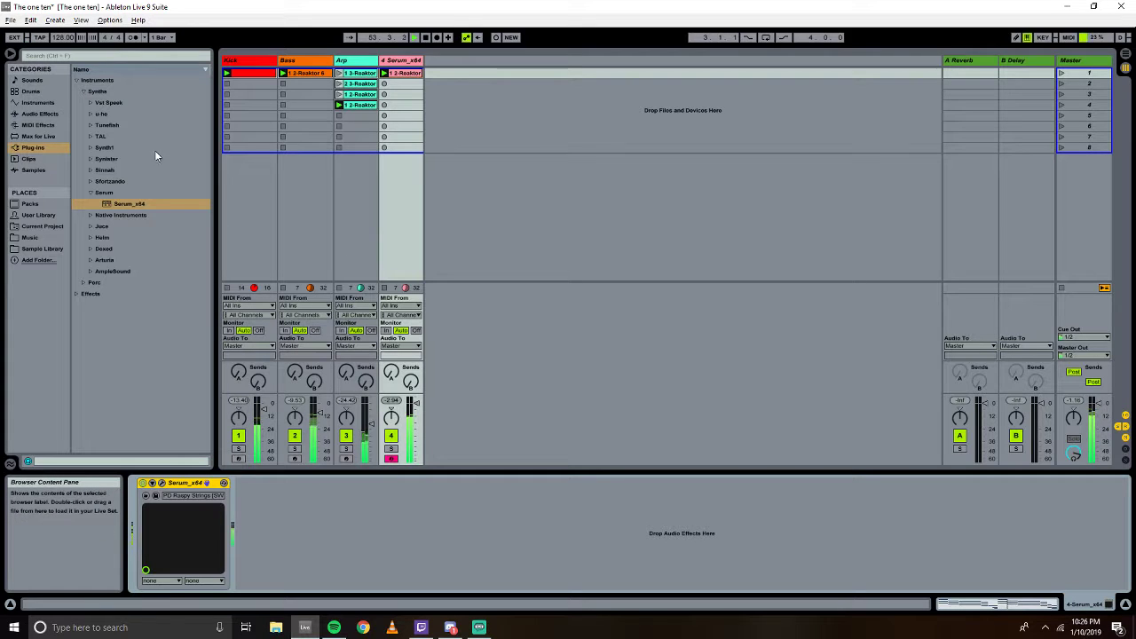
pyautogui.click(102, 192)
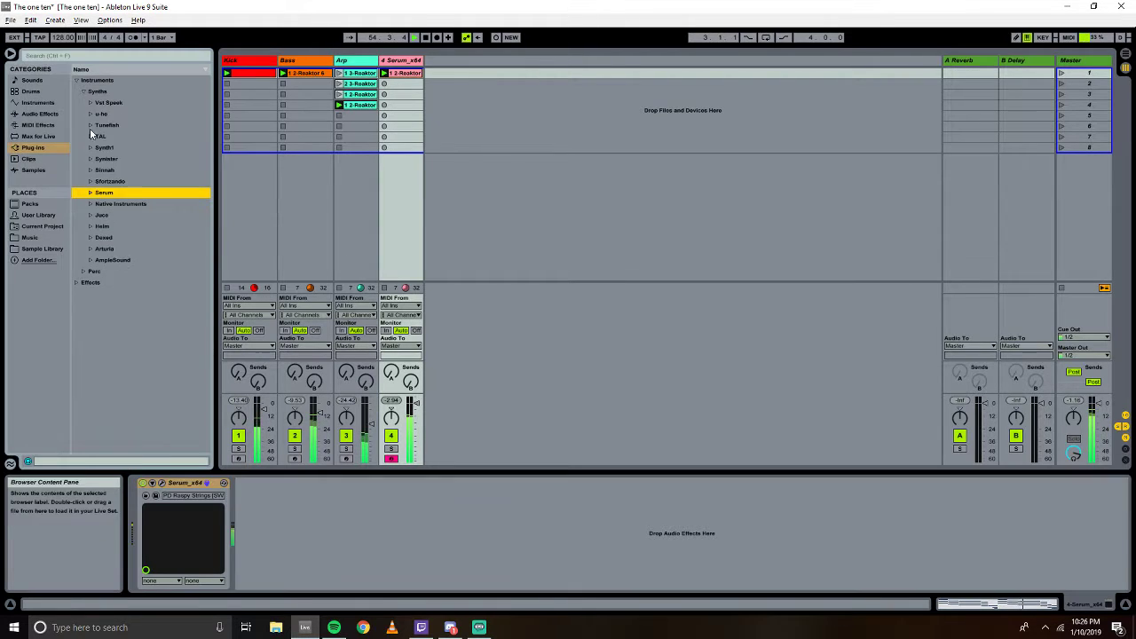
pyautogui.click(83, 91)
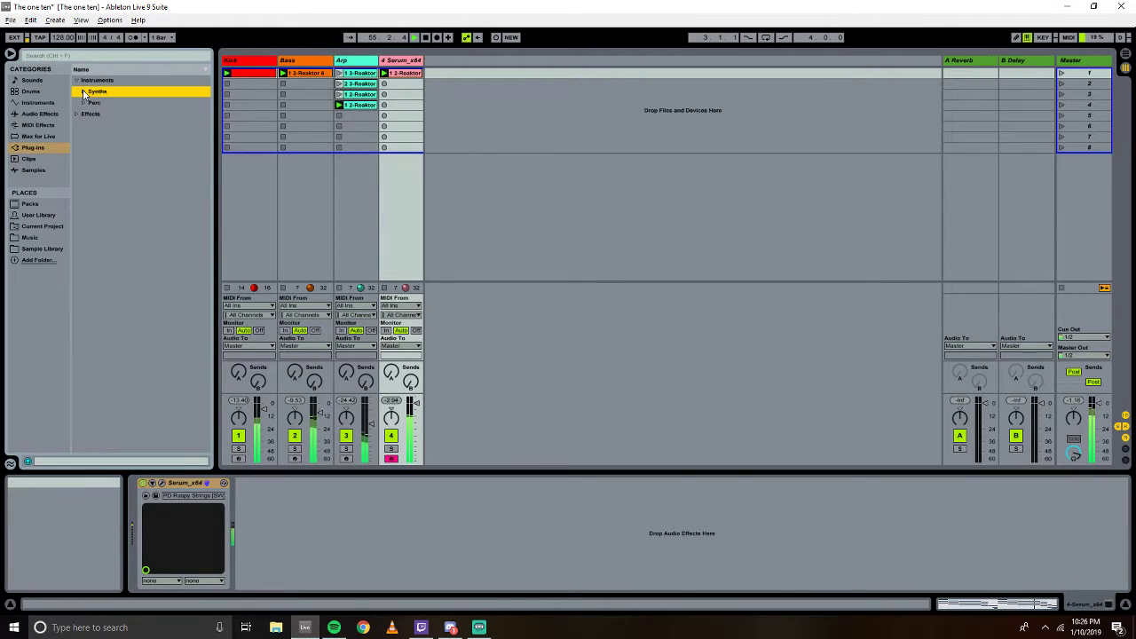
pyautogui.click(39, 114)
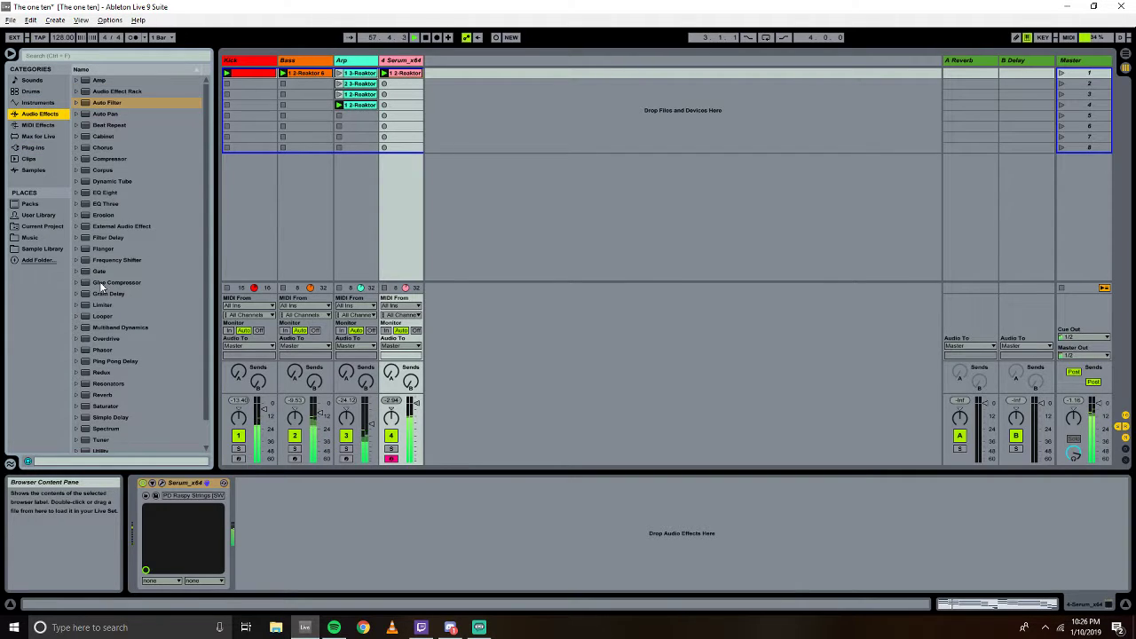
pyautogui.moveTo(102, 283); pyautogui.dragTo(368, 482)
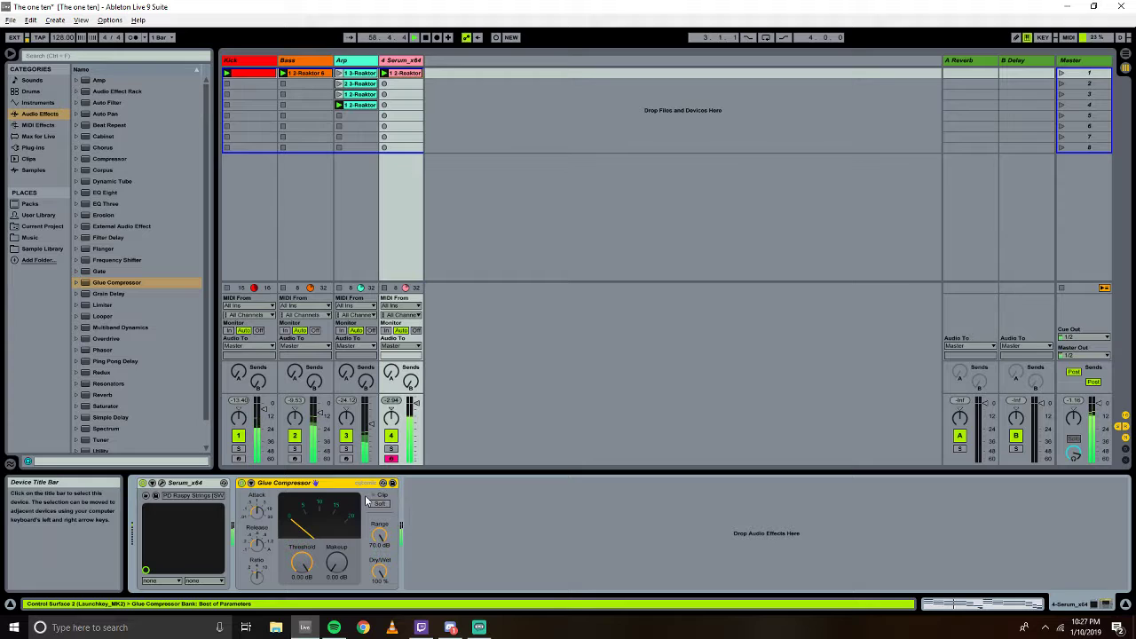
# Enable the Glue Compressor's external sidechain and feed it from the Kick track, Post FX.
pyautogui.click(251, 483)
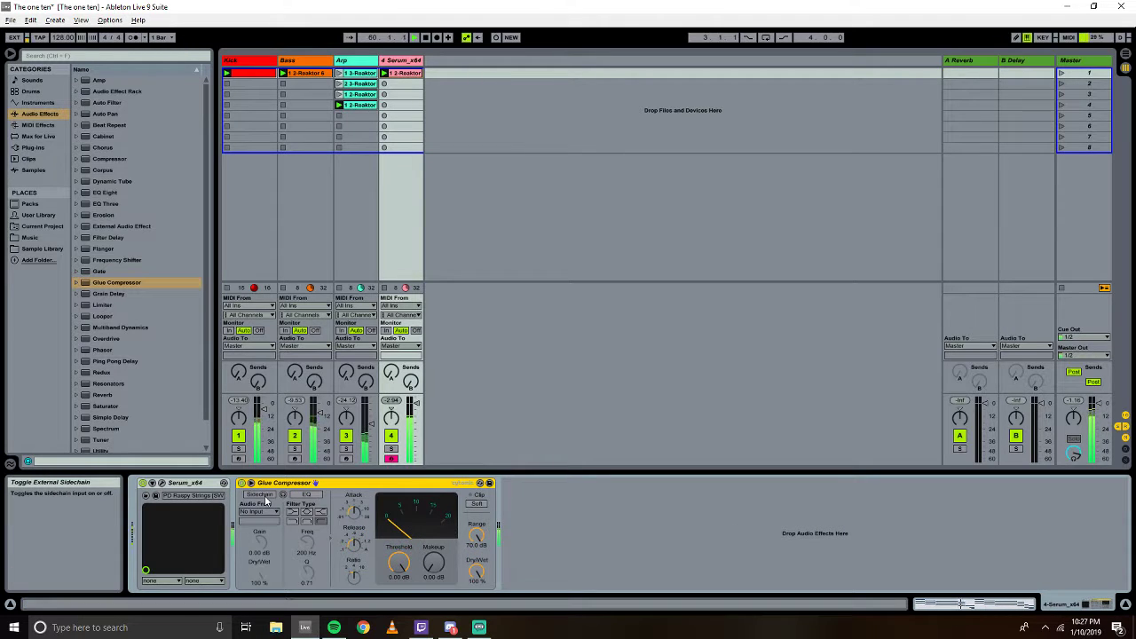
pyautogui.click(259, 512)
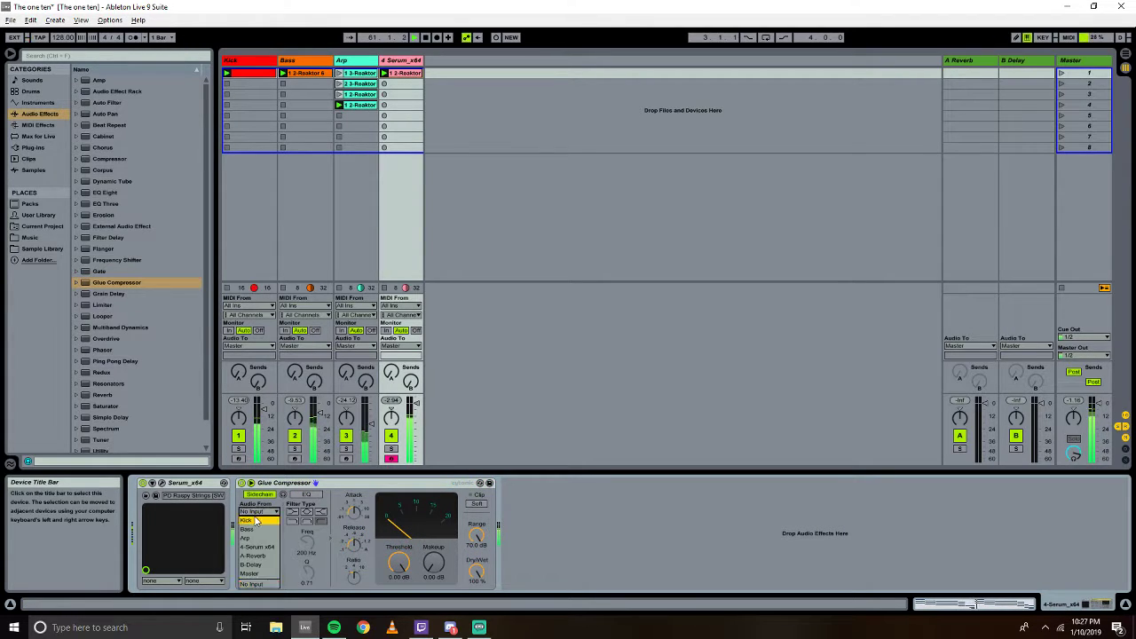
pyautogui.click(262, 523)
pyautogui.click(275, 521)
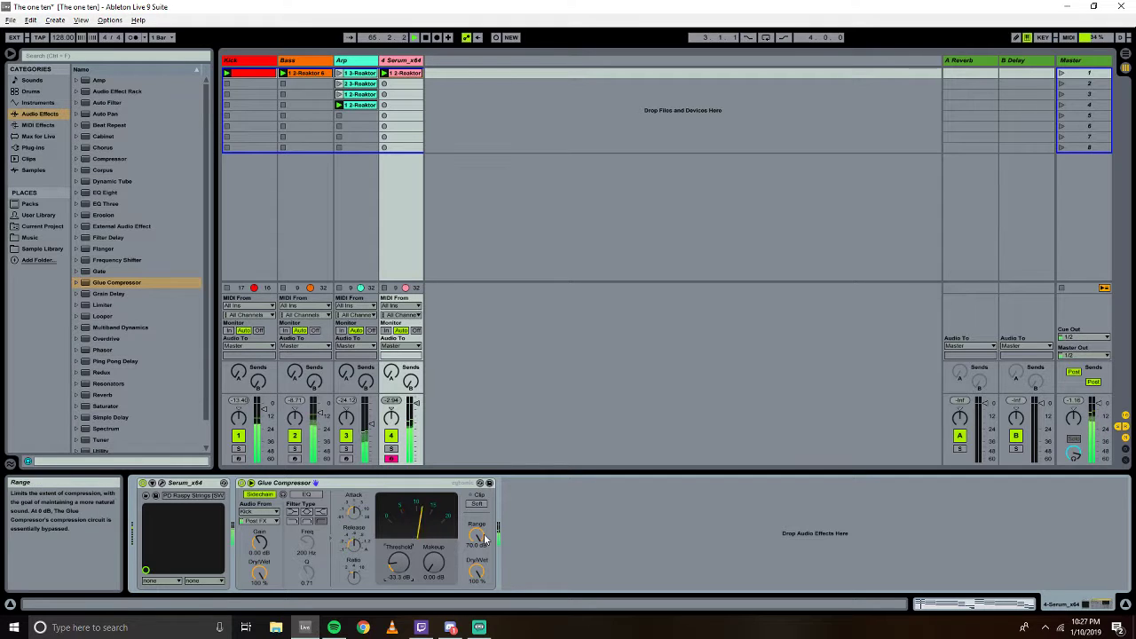
# Set the compressor's makeup to 1.43 dB, enable a sidechain EQ bell at 1.27 kHz and -10.7 dB, and lower the Serum track's volume.
pyautogui.moveTo(433, 561); pyautogui.dragTo(433, 559)
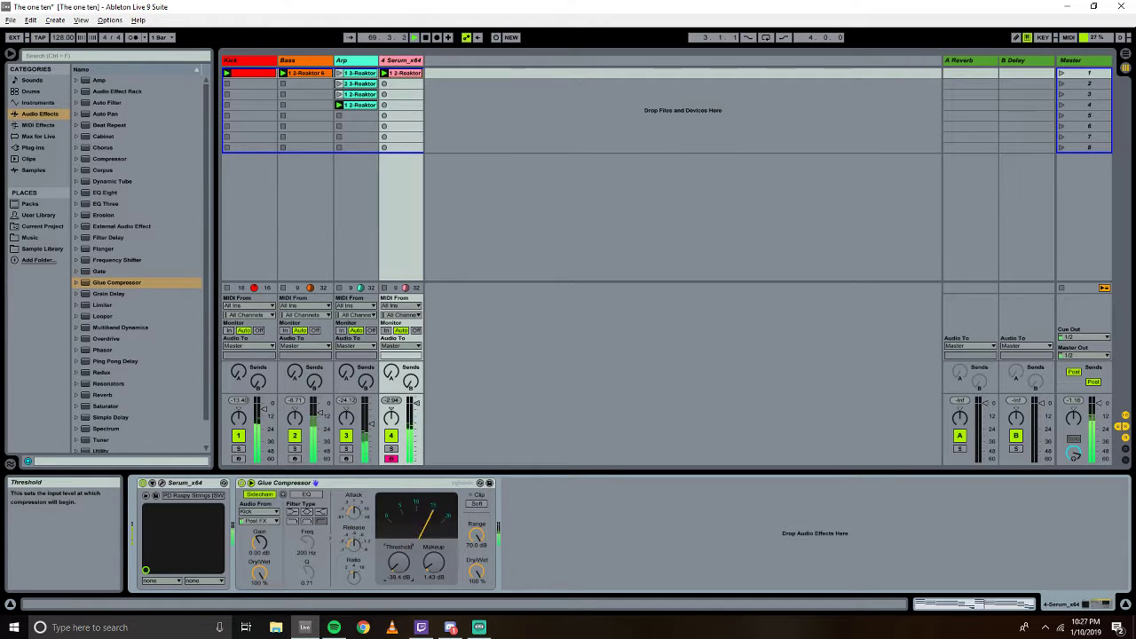
pyautogui.click(306, 494)
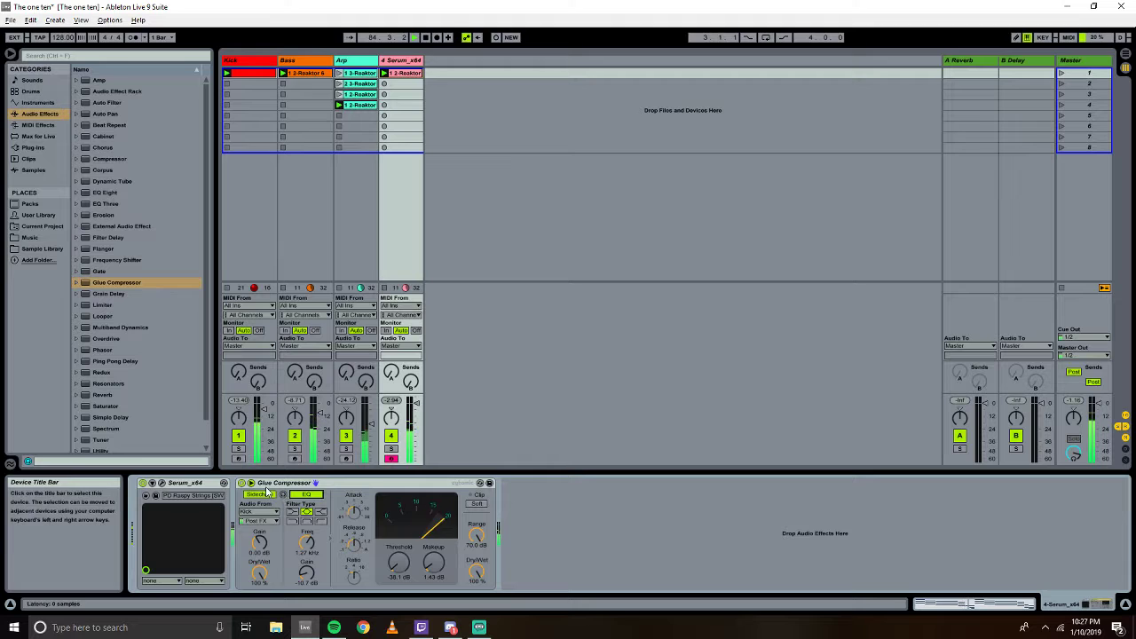
pyautogui.moveTo(417, 404); pyautogui.dragTo(415, 419)
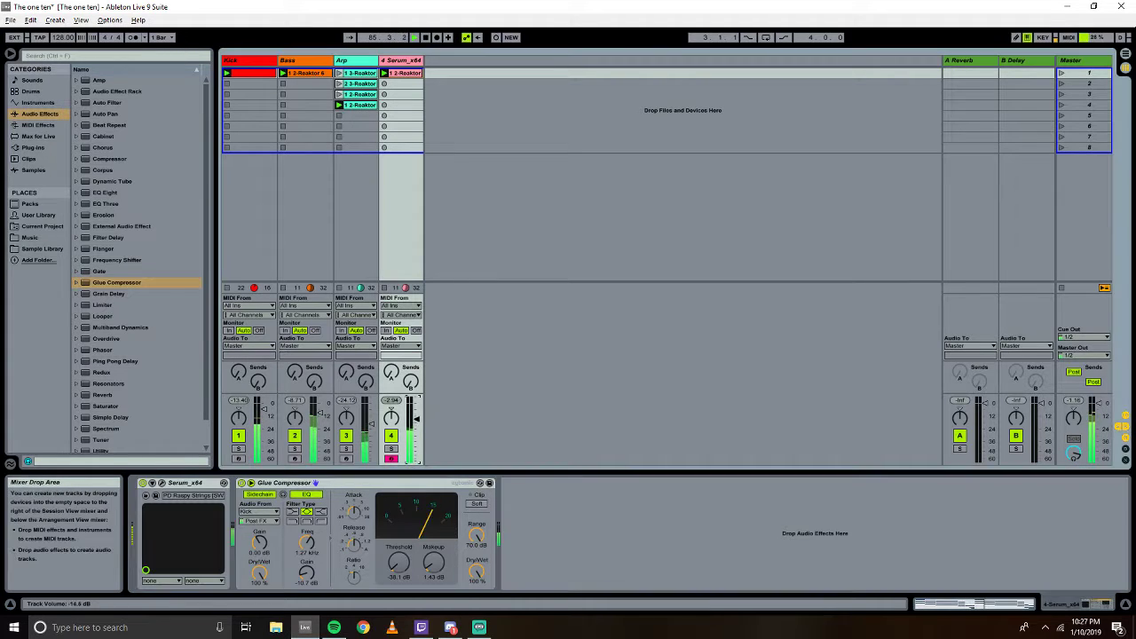
# Reset the peak readouts of the Bass and Arp tracks and lower the Arp track's volume.
pyautogui.click(297, 405)
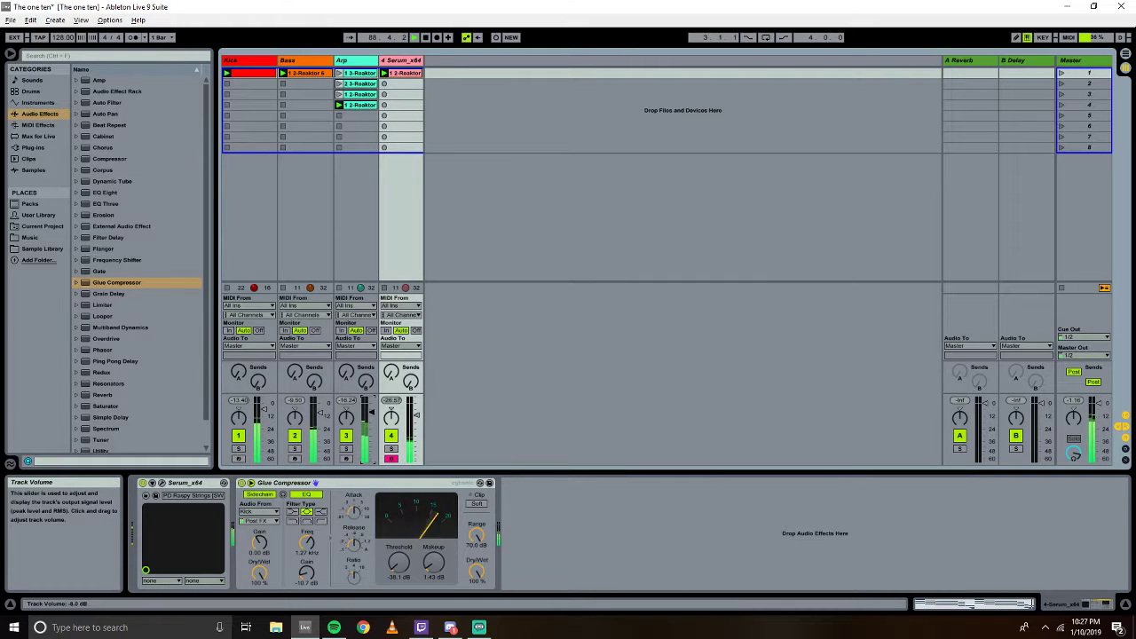
pyautogui.click(346, 400)
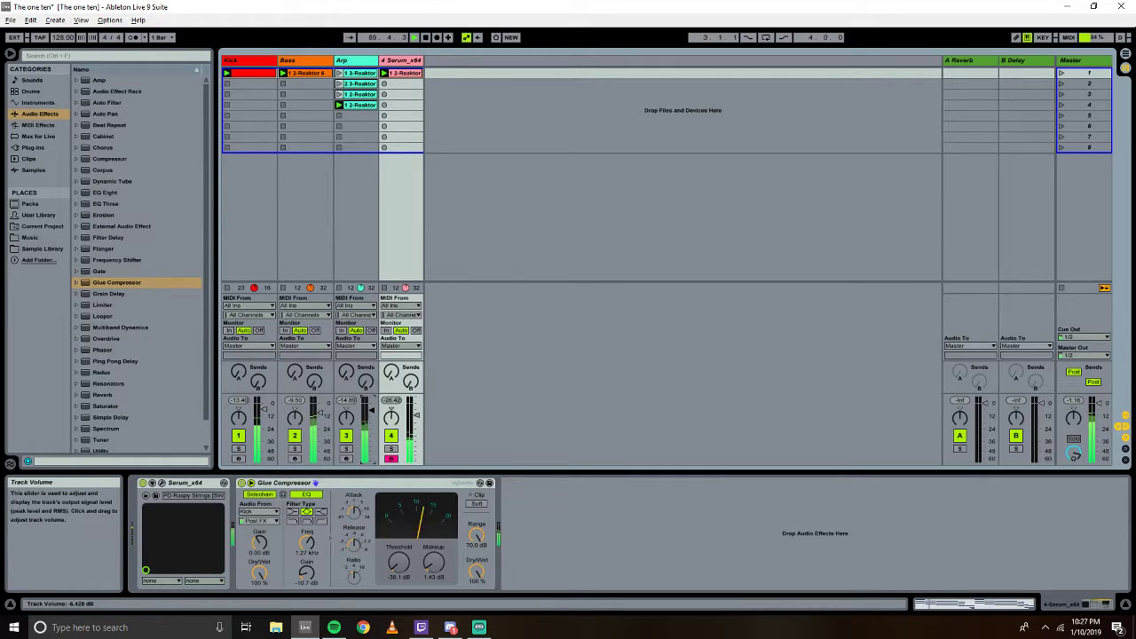
pyautogui.moveTo(371, 414); pyautogui.dragTo(375, 421)
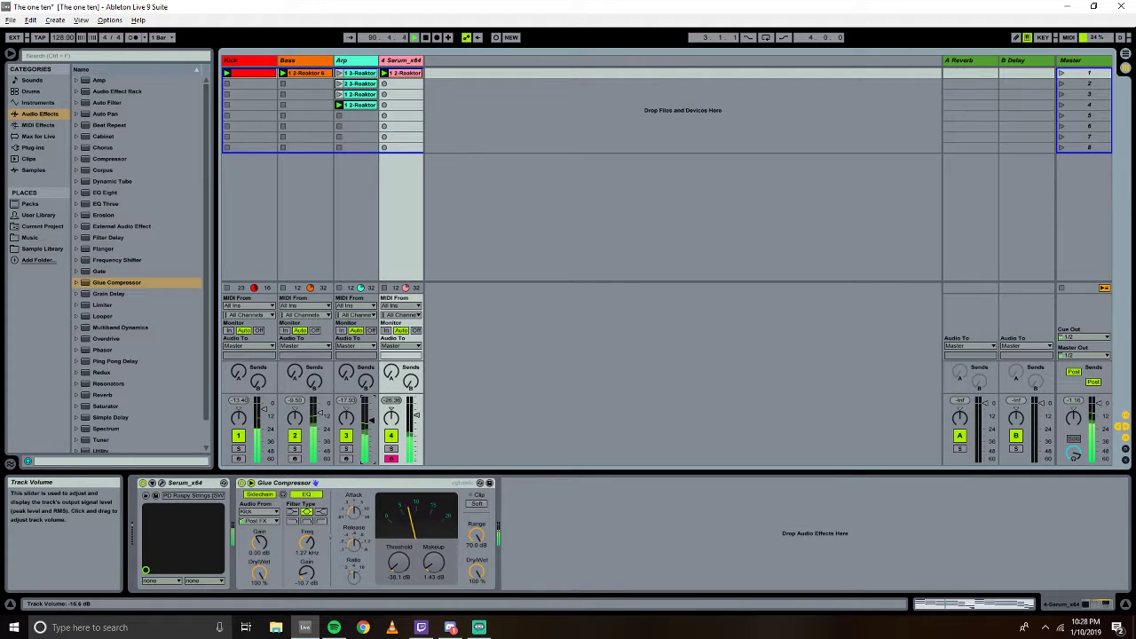
pyautogui.moveTo(362, 417); pyautogui.dragTo(362, 420)
# Add an EQ Eight after the Glue Compressor on the Serum track and expand its frequency display.
pyautogui.click(95, 280)
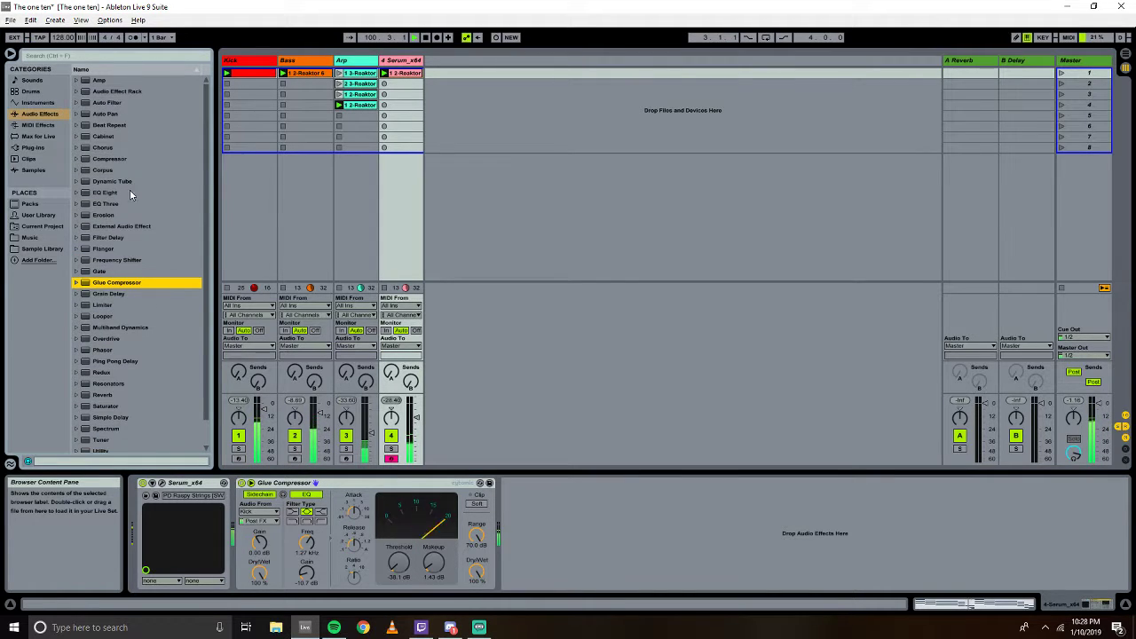
pyautogui.moveTo(98, 196)
pyautogui.mouseDown()
pyautogui.moveTo(591, 484)
pyautogui.moveTo(586, 506)
pyautogui.mouseUp()
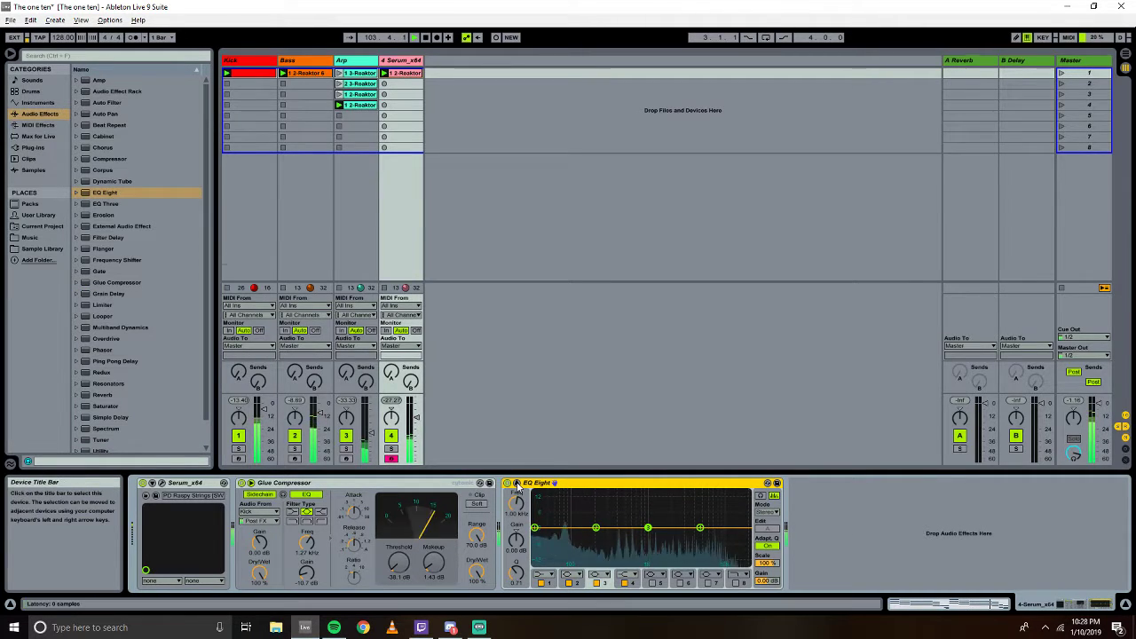
pyautogui.click(760, 495)
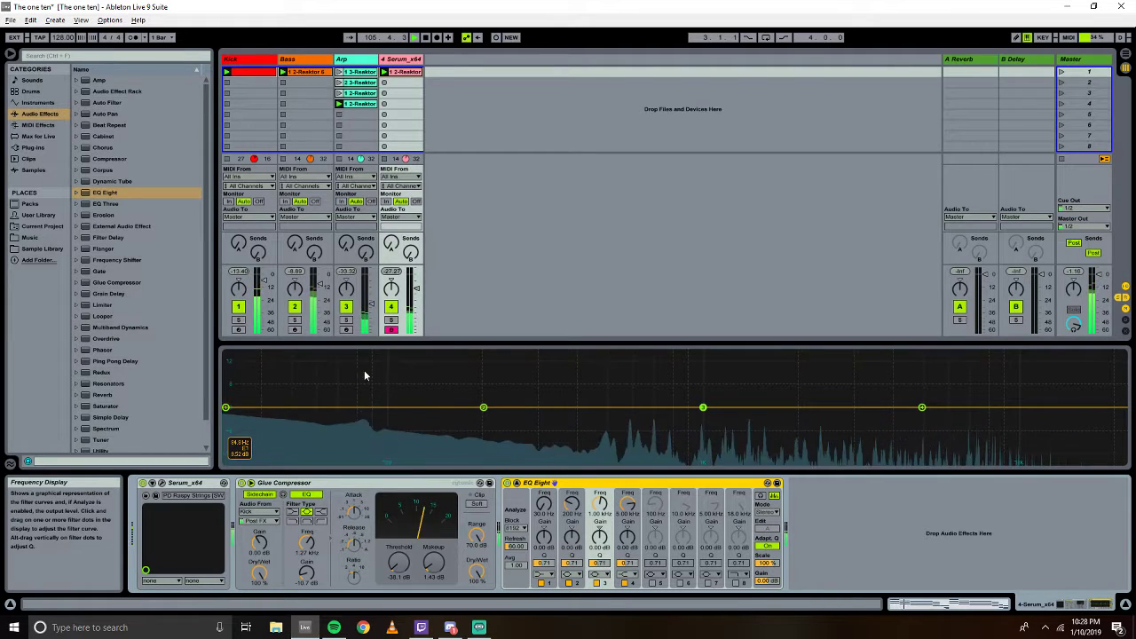
# Roll off the highs with EQ Eight's filter 4 at 4.82 kHz, -15.0 dB gain and a Q of 0.10.
pyautogui.moveTo(921, 407); pyautogui.dragTo(915, 461)
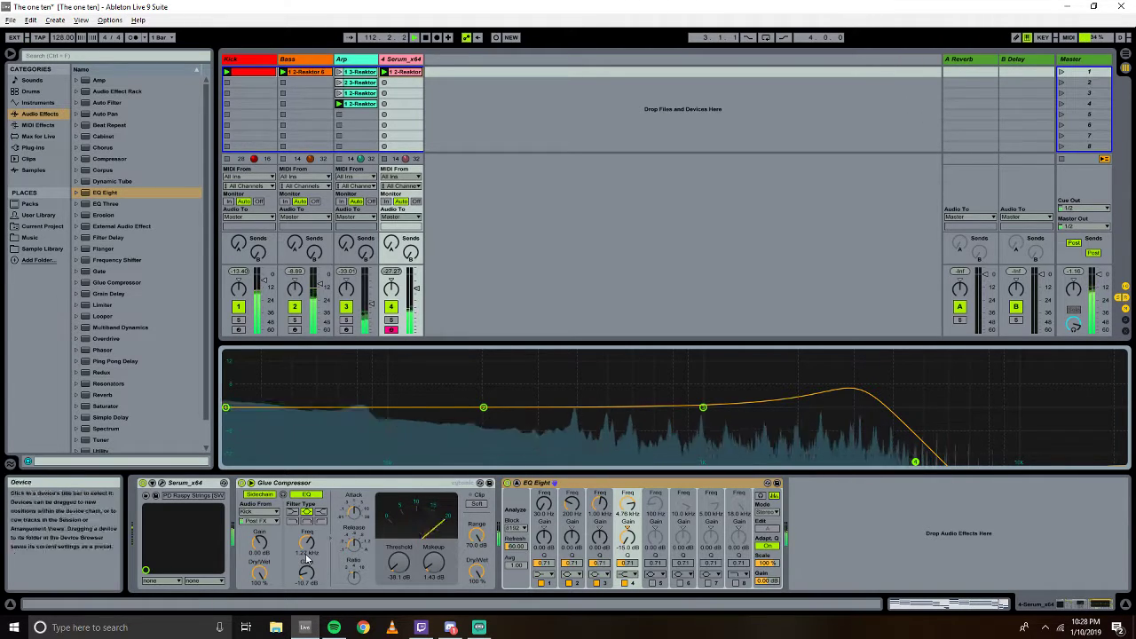
pyautogui.moveTo(627, 562); pyautogui.dragTo(631, 585)
pyautogui.moveTo(627, 504); pyautogui.dragTo(619, 475)
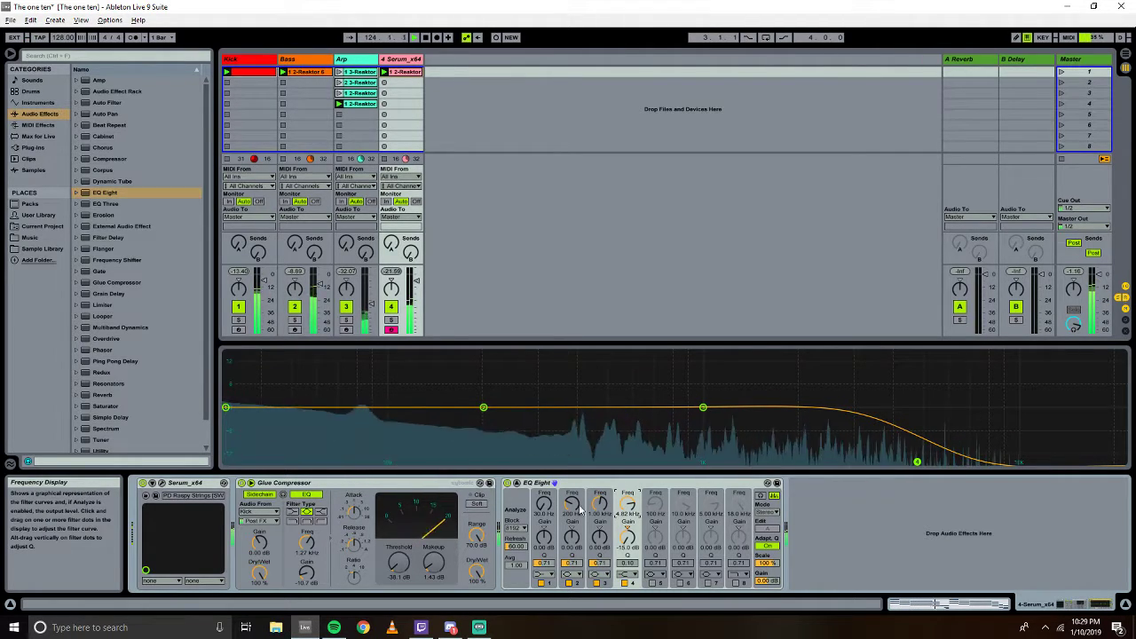
# Roll off the lows with filter 1 as a low shelf at 188 Hz, -14.5 dB gain and a Q of 0.12.
pyautogui.moveTo(543, 504)
pyautogui.mouseDown()
pyautogui.moveTo(543, 479)
pyautogui.moveTo(543, 489)
pyautogui.mouseUp()
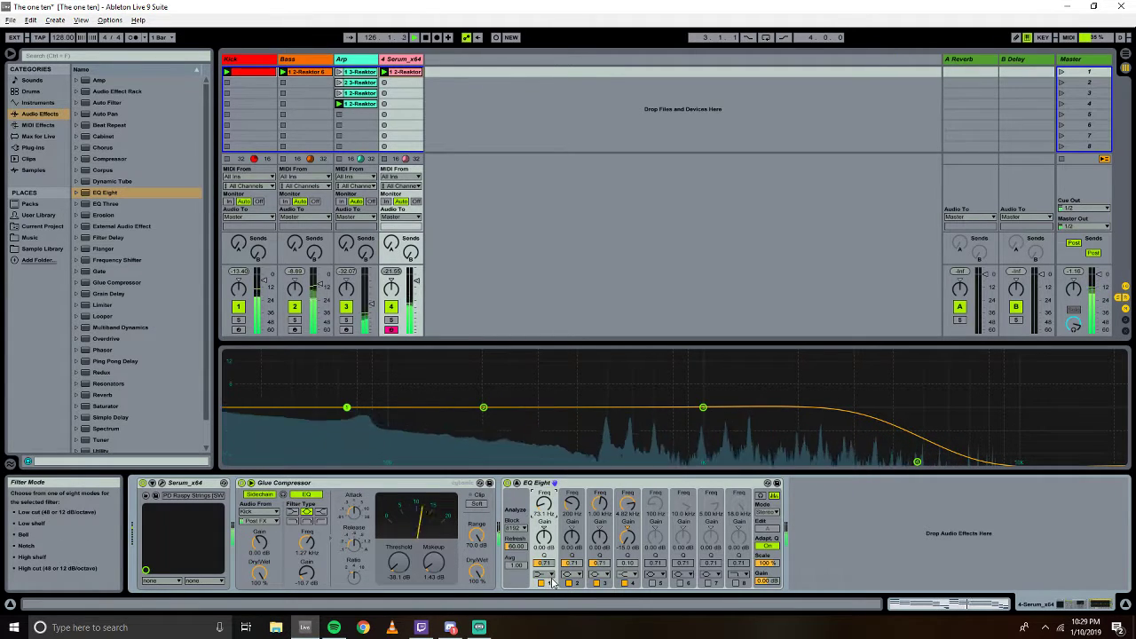
pyautogui.click(551, 576)
pyautogui.click(551, 576)
pyautogui.click(551, 576)
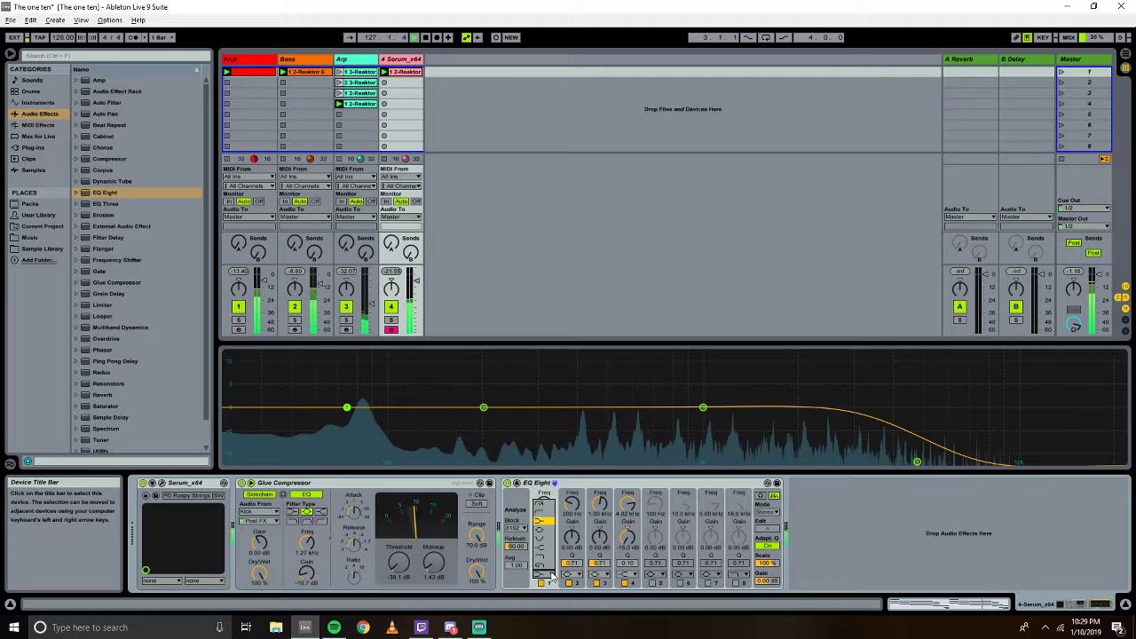
pyautogui.click(544, 520)
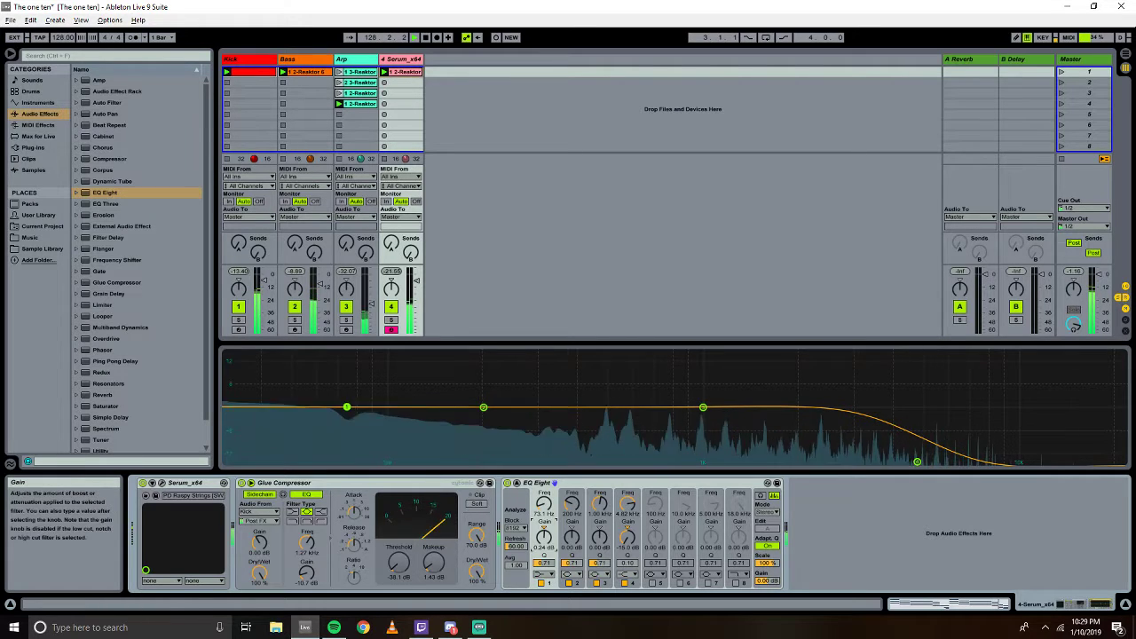
pyautogui.moveTo(543, 537); pyautogui.dragTo(542, 584)
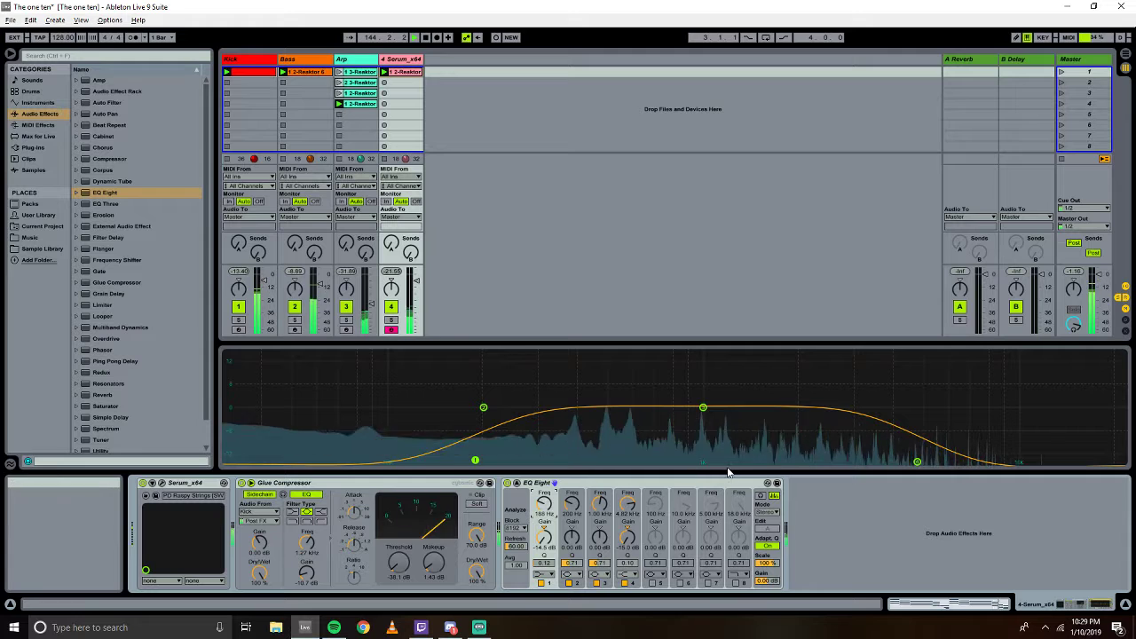
# Switch the EQ Eight to M/S mode and set the mid channel's filter 2 to 194 Hz and -1.30 dB.
pyautogui.click(775, 495)
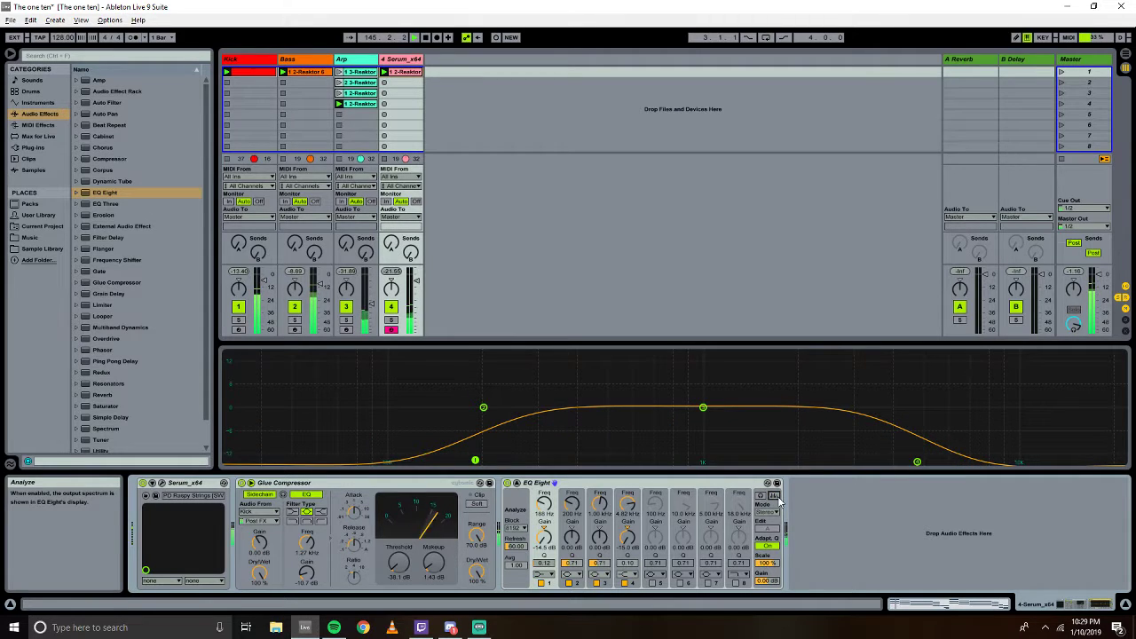
pyautogui.click(775, 495)
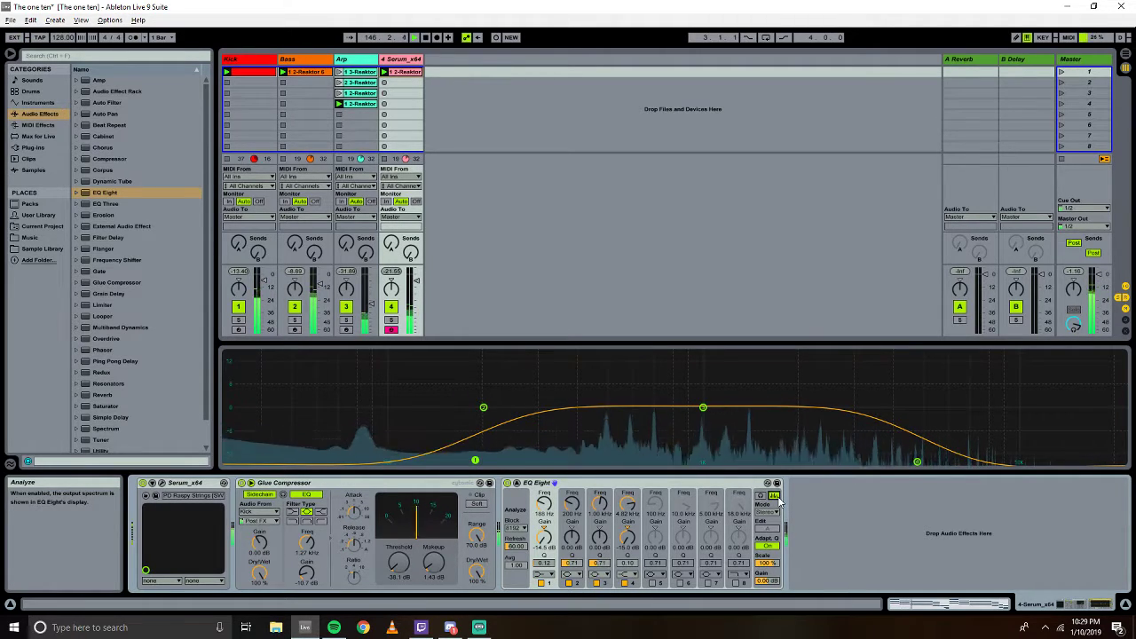
pyautogui.click(766, 512)
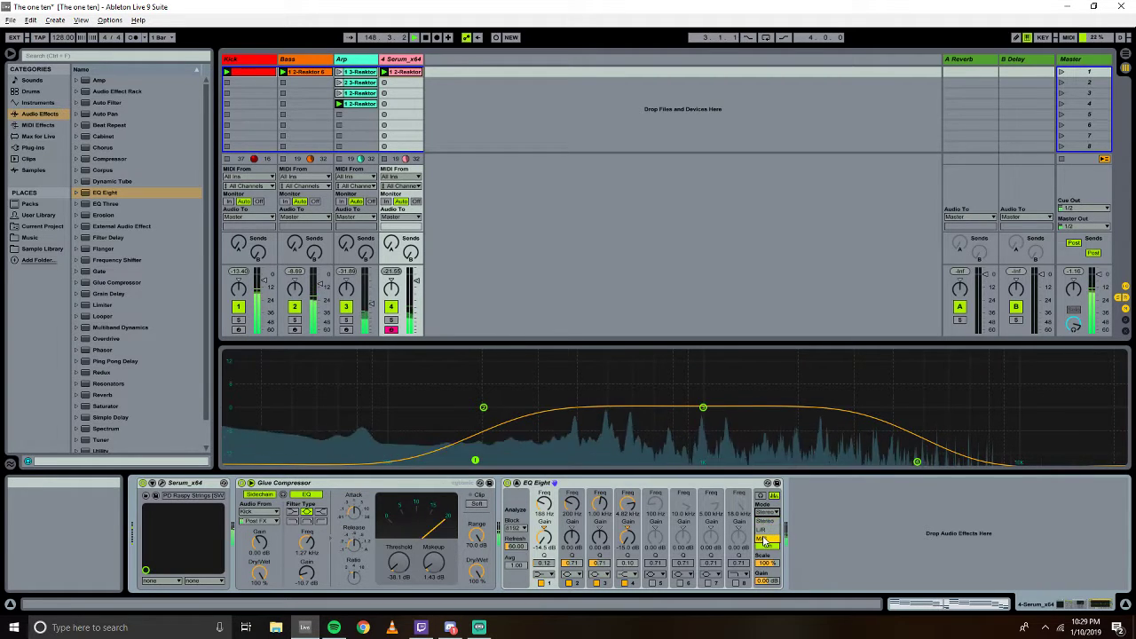
pyautogui.click(767, 529)
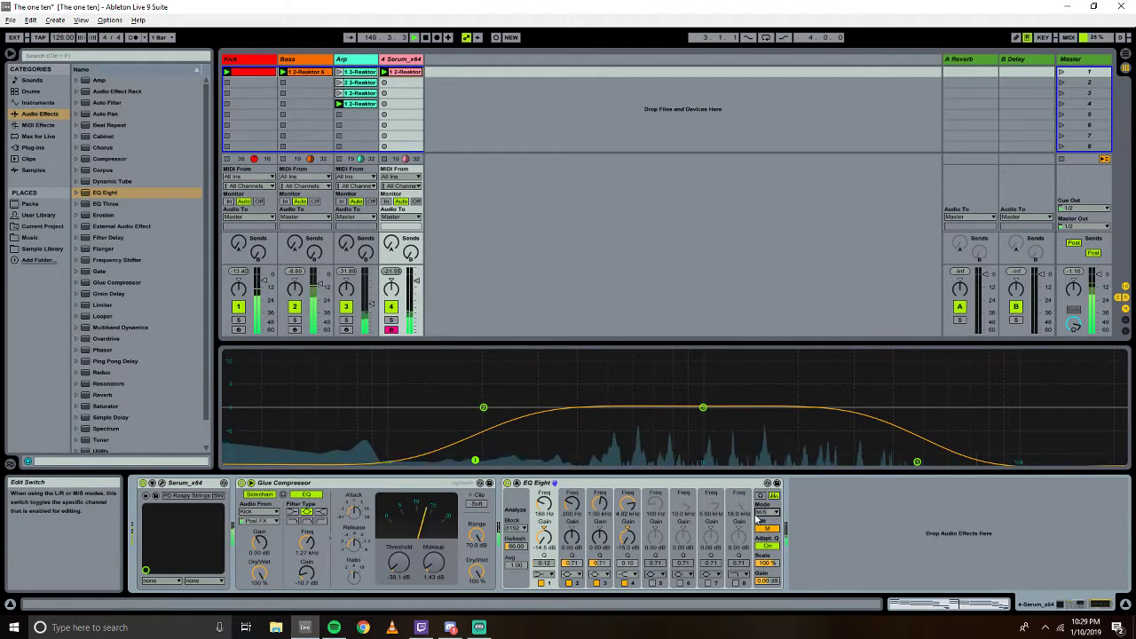
pyautogui.moveTo(483, 407); pyautogui.dragTo(480, 415)
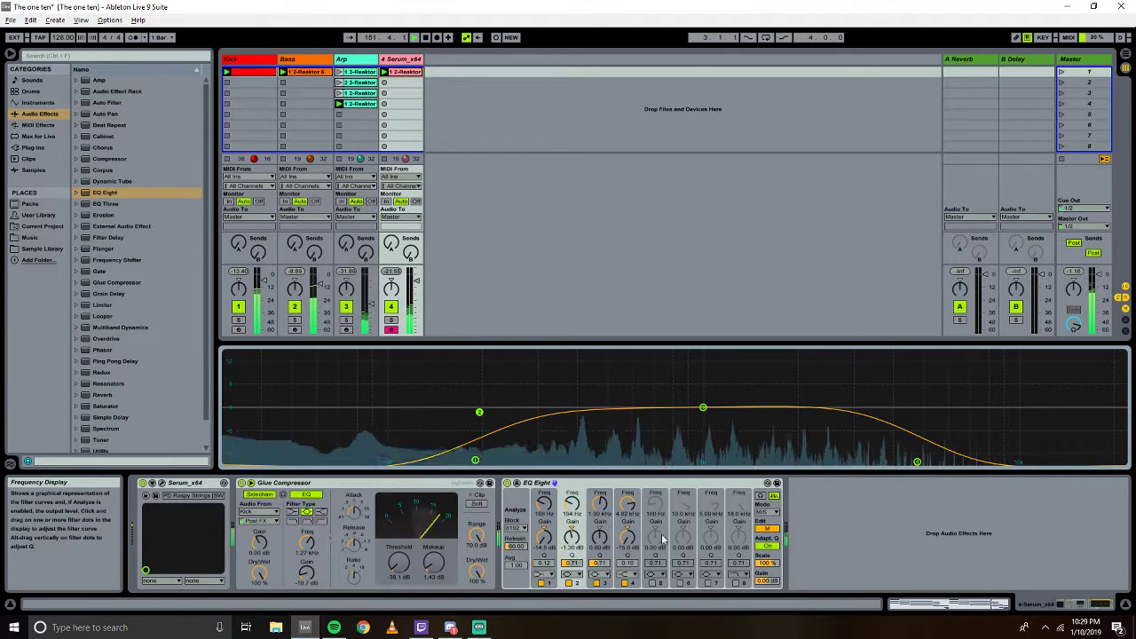
# On the EQ's side channel, shape filter 3 into a narrow 15.0 dB boost at about 2.09 kHz with a Q of 6.02.
pyautogui.click(768, 528)
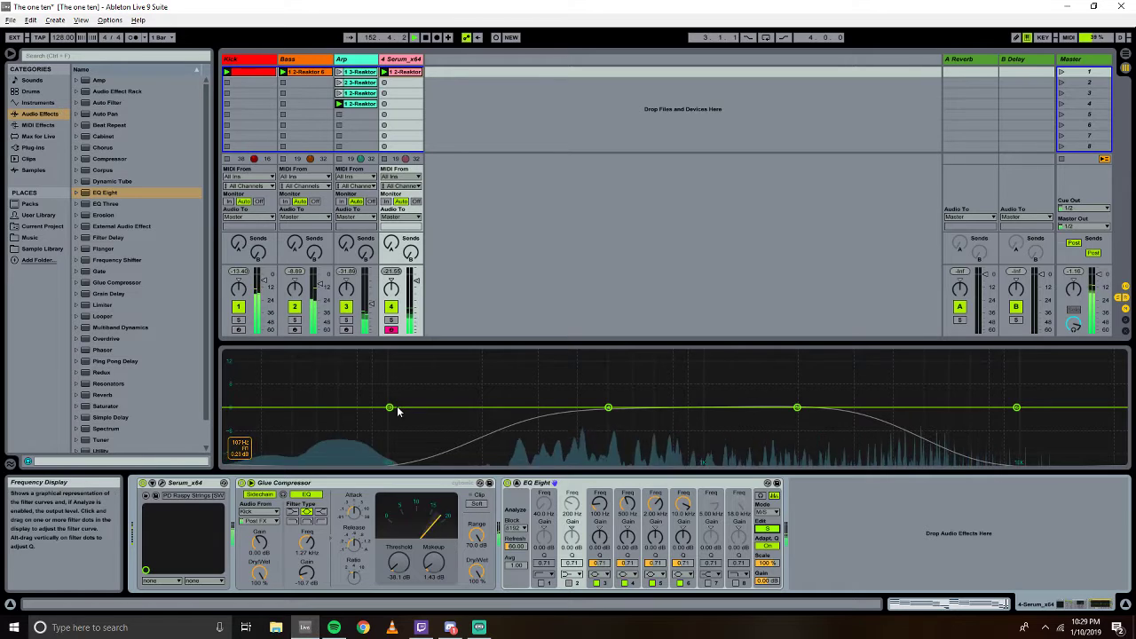
pyautogui.moveTo(390, 408); pyautogui.dragTo(414, 461)
pyautogui.moveTo(510, 461); pyautogui.dragTo(802, 353)
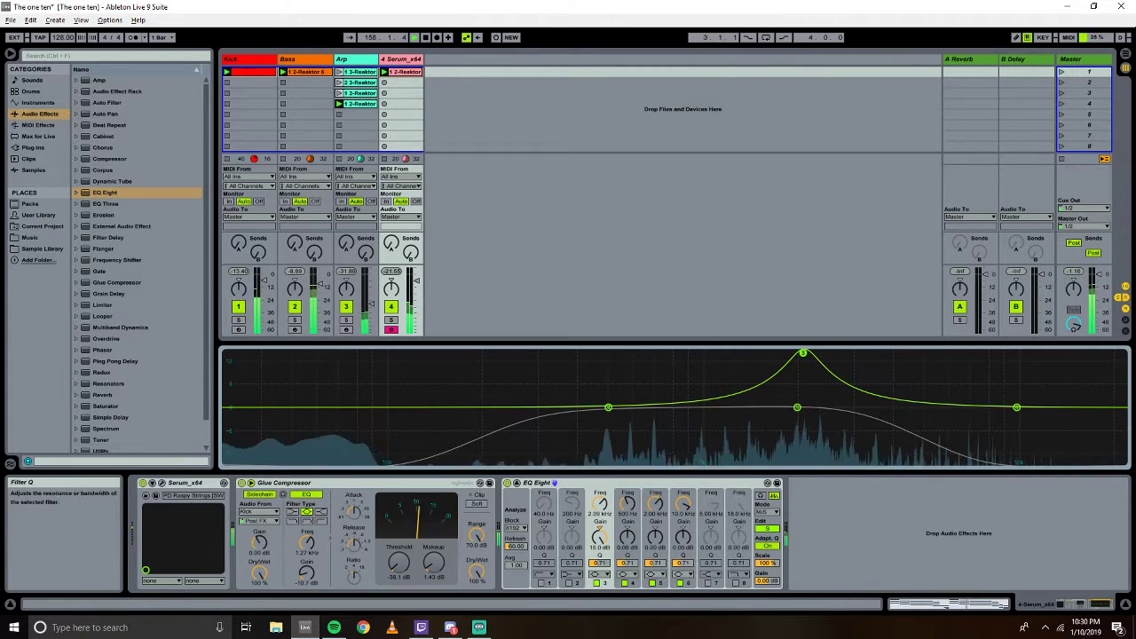
pyautogui.moveTo(687, 563); pyautogui.dragTo(688, 571)
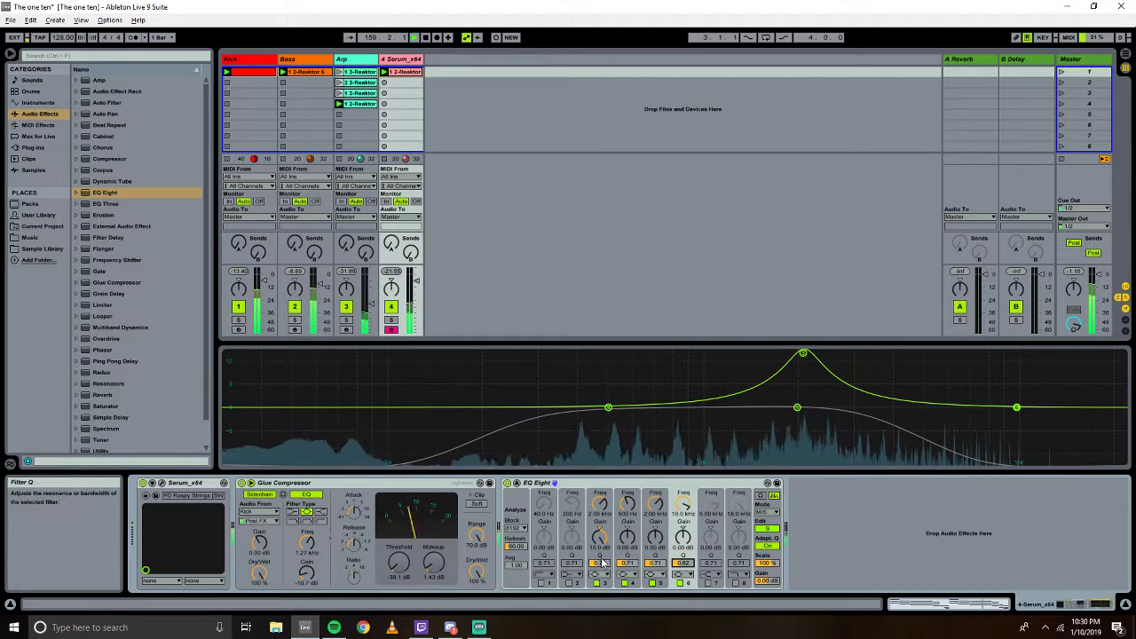
pyautogui.click(600, 562)
pyautogui.moveTo(600, 562); pyautogui.dragTo(599, 523)
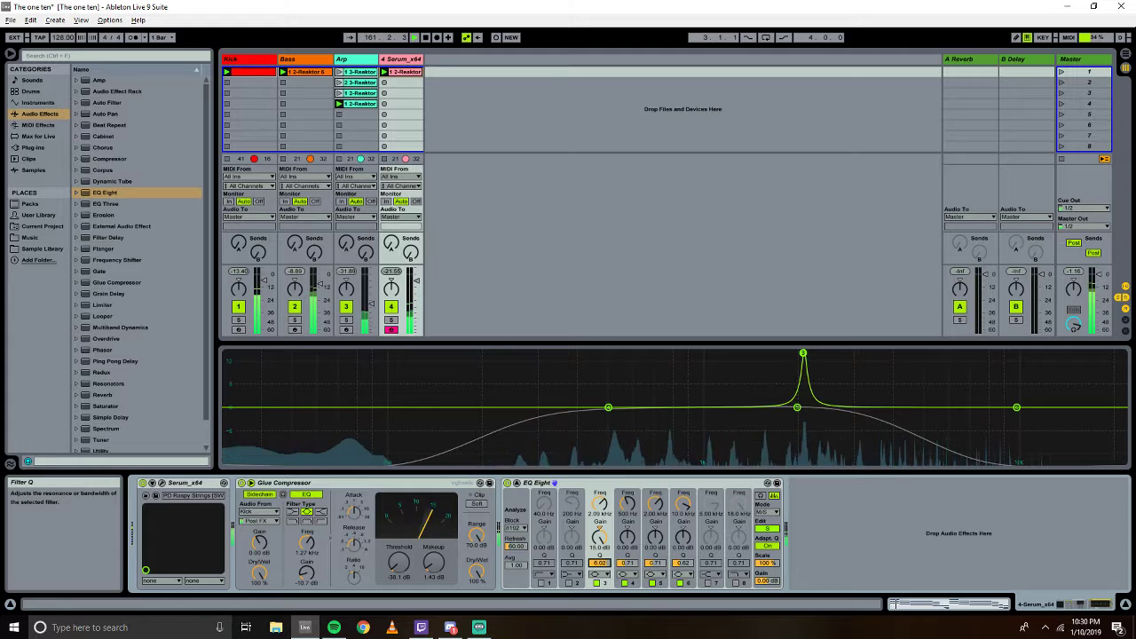
# Sweep side filter 3's boost across the spectrum and turn it into a narrow cut at 1.98 kHz, -15.0 dB, Q 13.0.
pyautogui.moveTo(804, 359)
pyautogui.mouseDown()
pyautogui.moveTo(516, 354)
pyautogui.moveTo(823, 354)
pyautogui.moveTo(801, 354)
pyautogui.mouseUp()
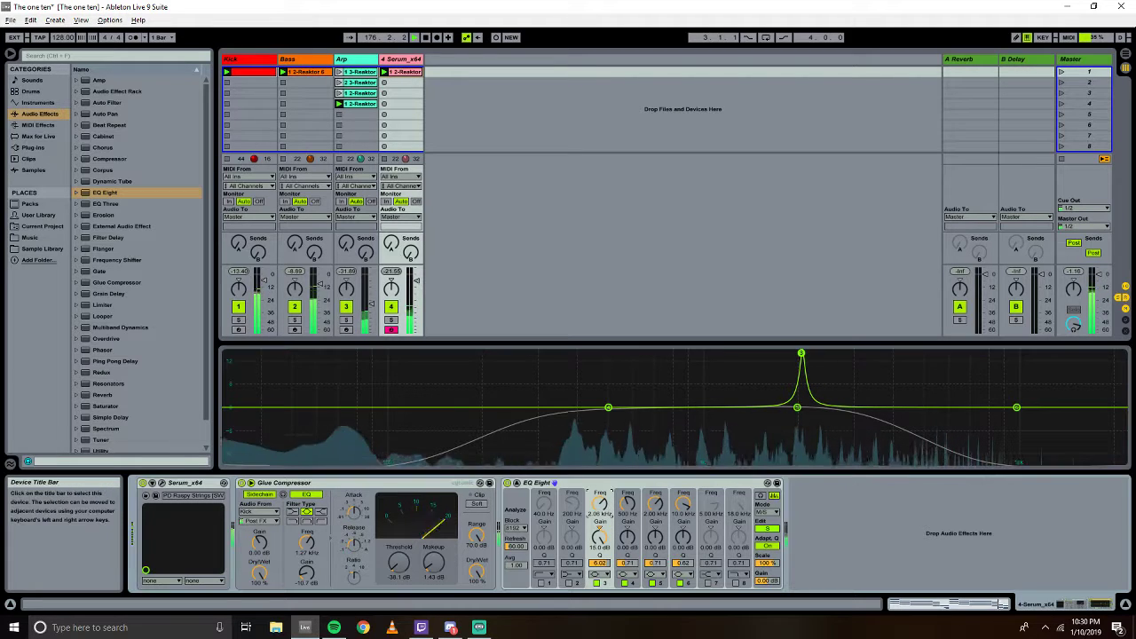
pyautogui.moveTo(611, 505)
pyautogui.mouseDown()
pyautogui.moveTo(611, 515)
pyautogui.moveTo(611, 497)
pyautogui.mouseUp()
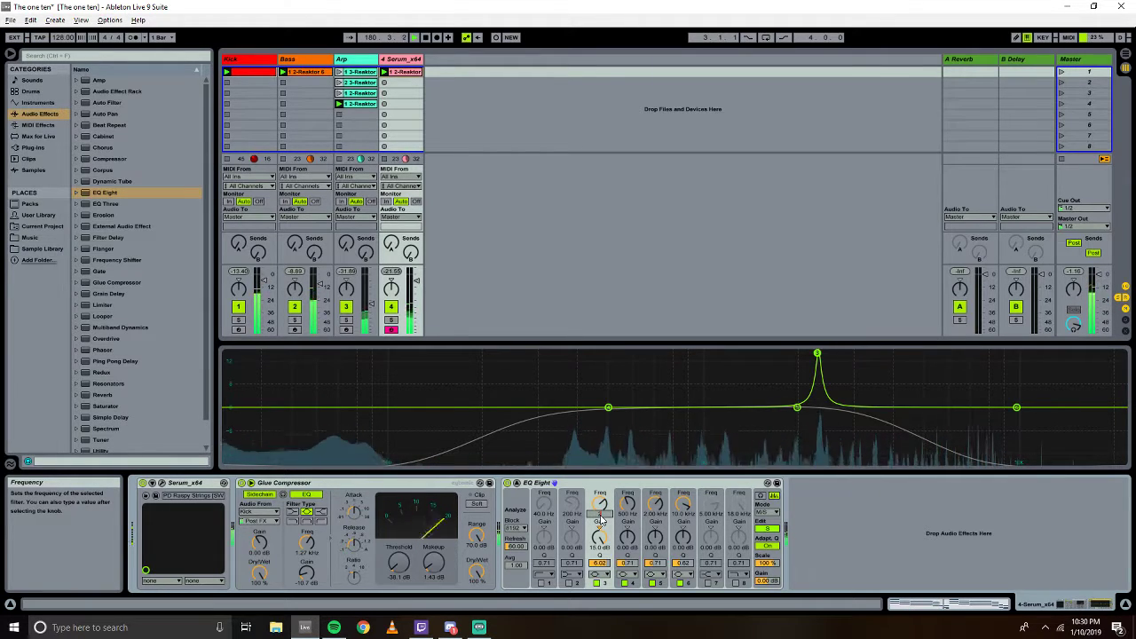
pyautogui.write('30')
pyautogui.press('Return')
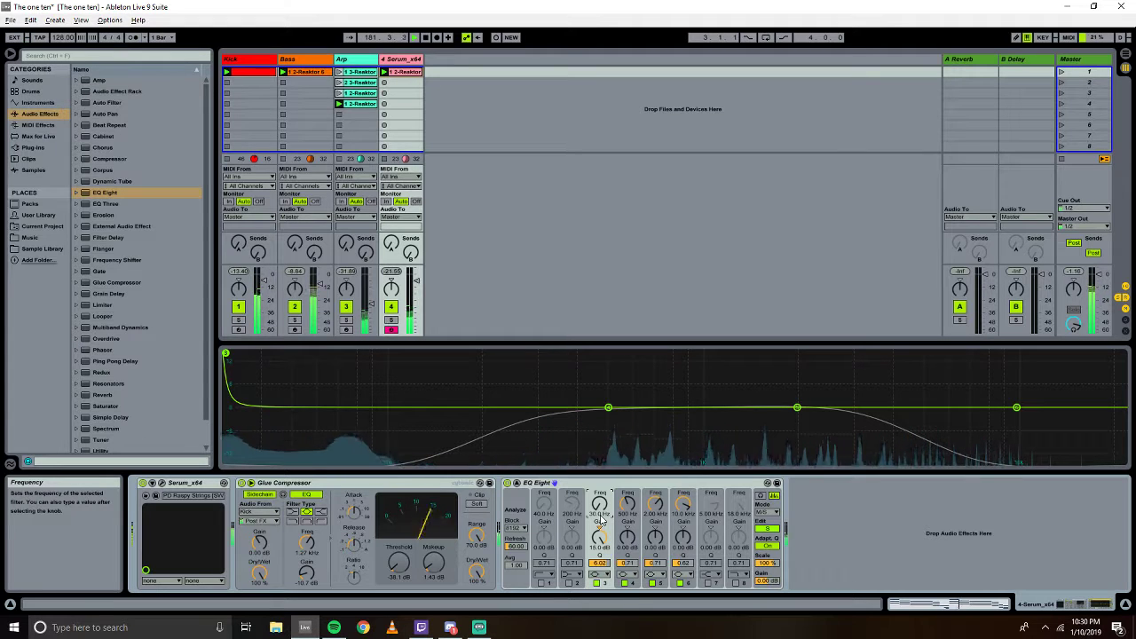
pyautogui.moveTo(600, 503); pyautogui.dragTo(600, 371)
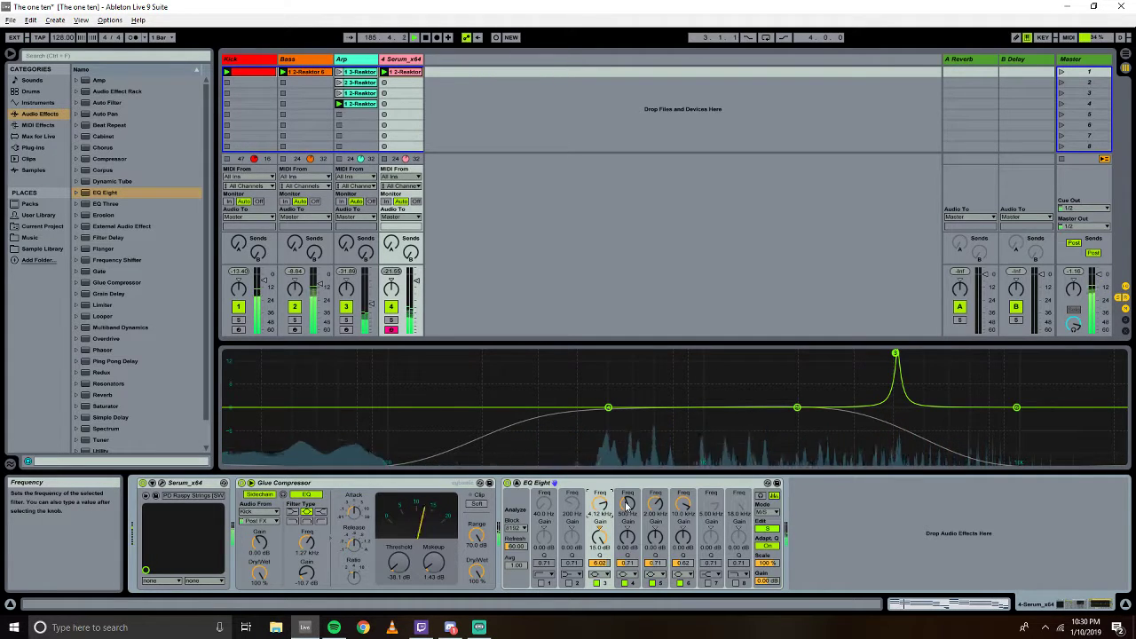
pyautogui.moveTo(600, 503); pyautogui.dragTo(601, 559)
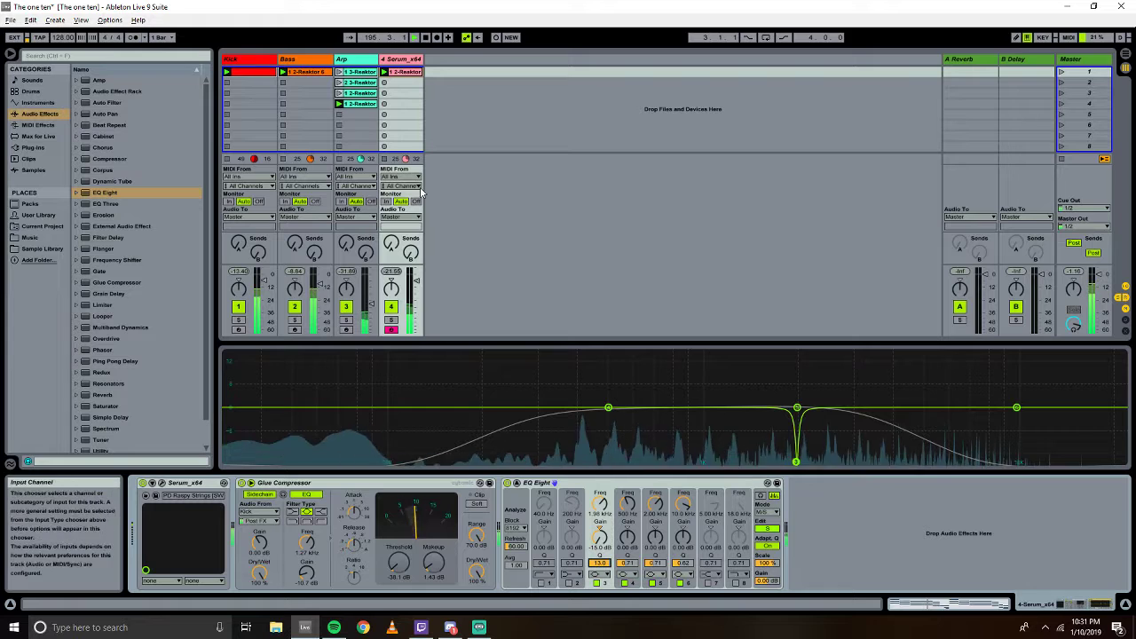
# Load another Serum_x64 instance from the synth plug-ins onto a new track beside the existing Serum track.
pyautogui.click(398, 74)
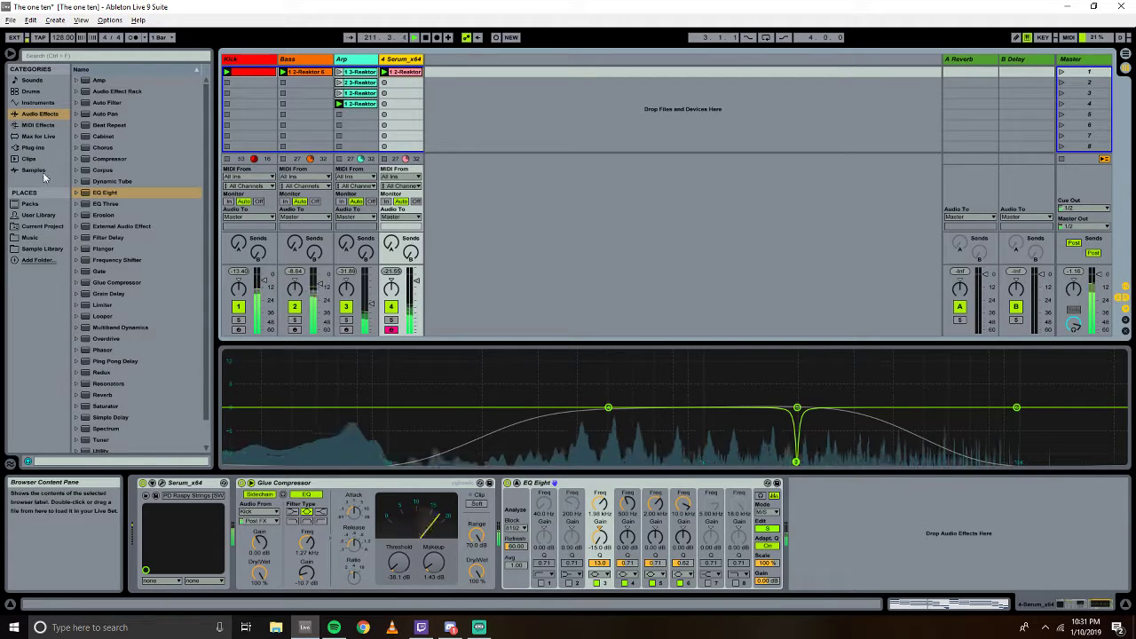
pyautogui.click(40, 149)
pyautogui.click(83, 91)
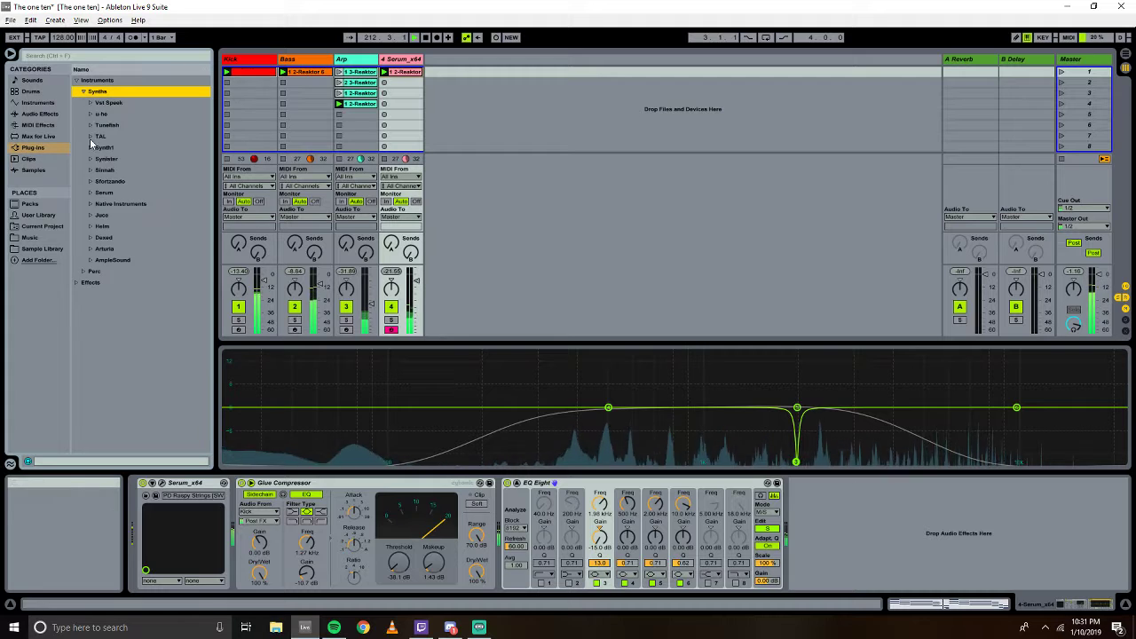
pyautogui.click(91, 205)
pyautogui.click(91, 205)
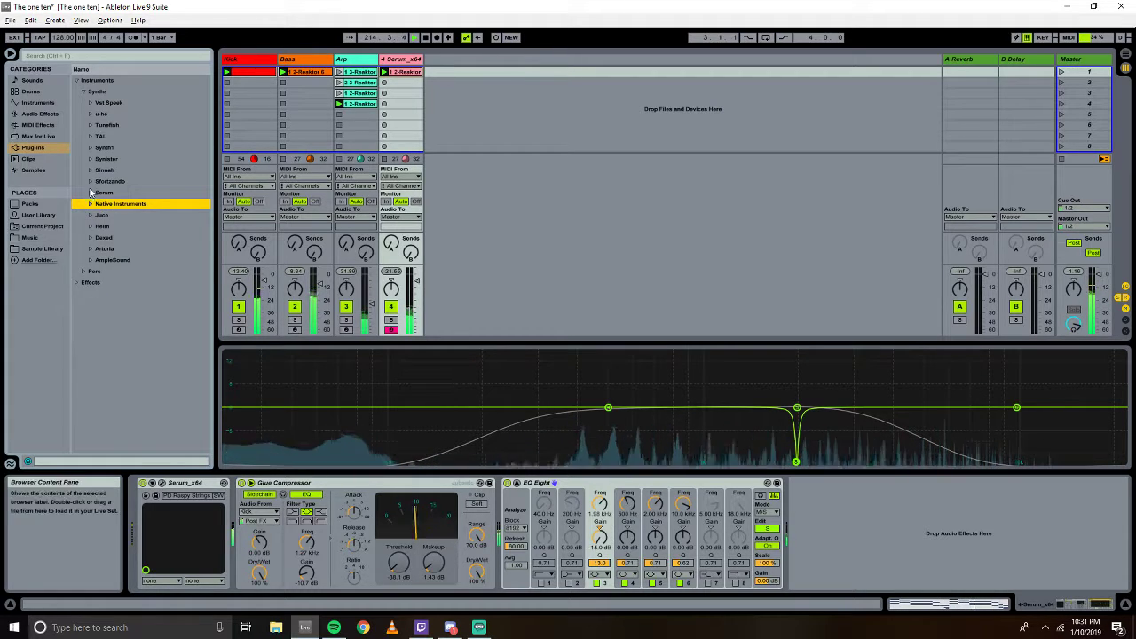
pyautogui.click(89, 192)
pyautogui.click(111, 204)
pyautogui.moveTo(108, 207); pyautogui.dragTo(455, 71)
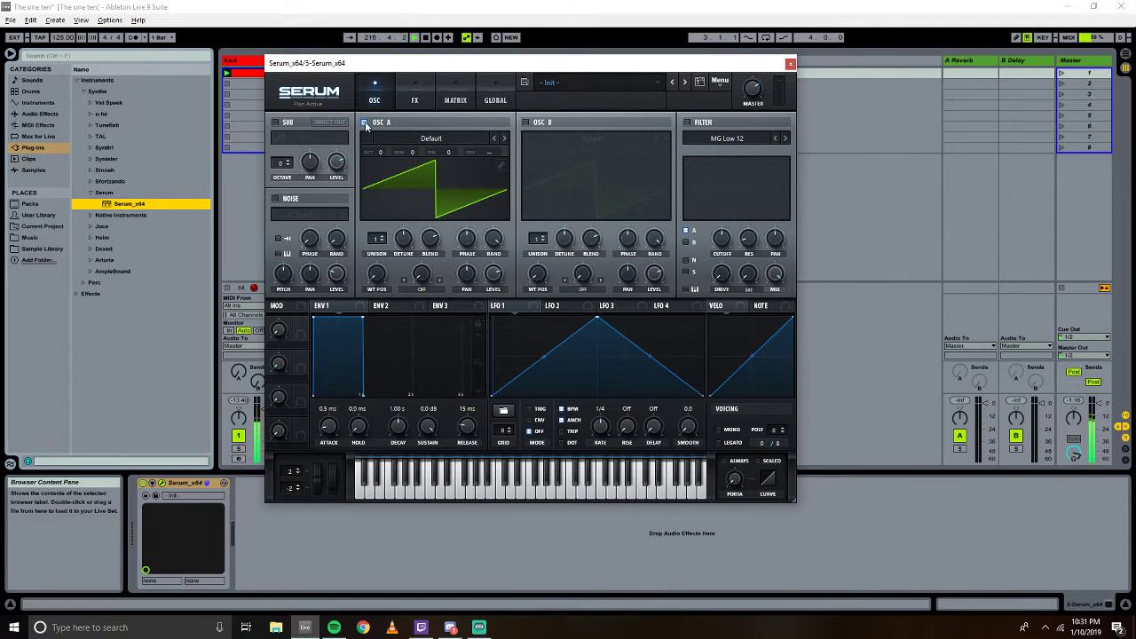
# Load the lead preset LD Tokyo [BR] in the new Serum and step forward through the leads to LD Watery [SD].
pyautogui.click(592, 86)
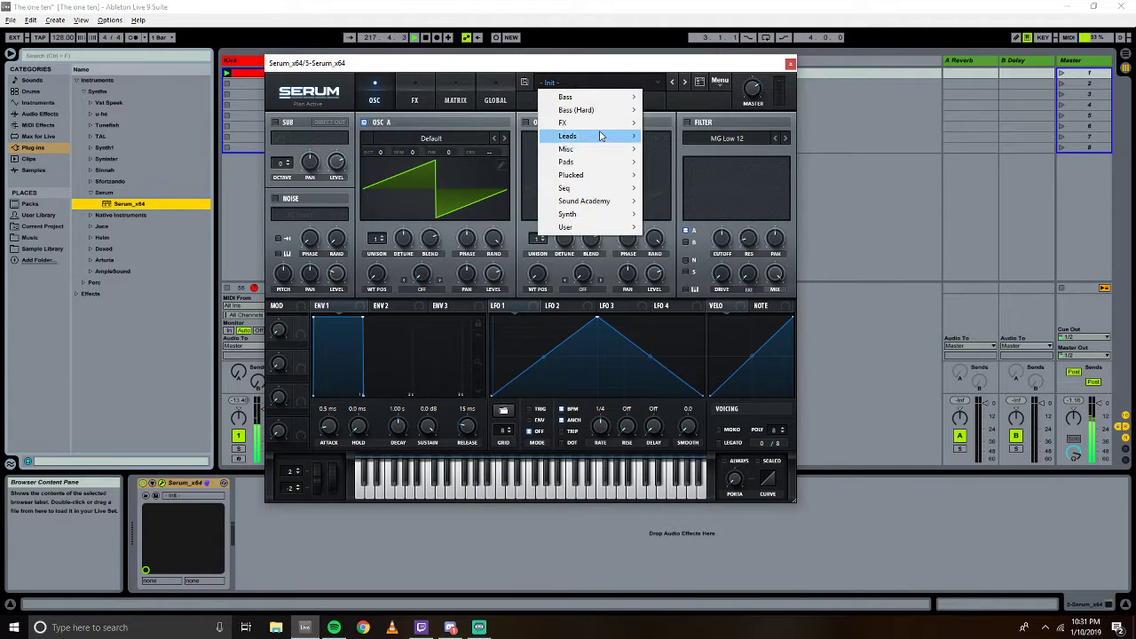
pyautogui.moveTo(600, 136)
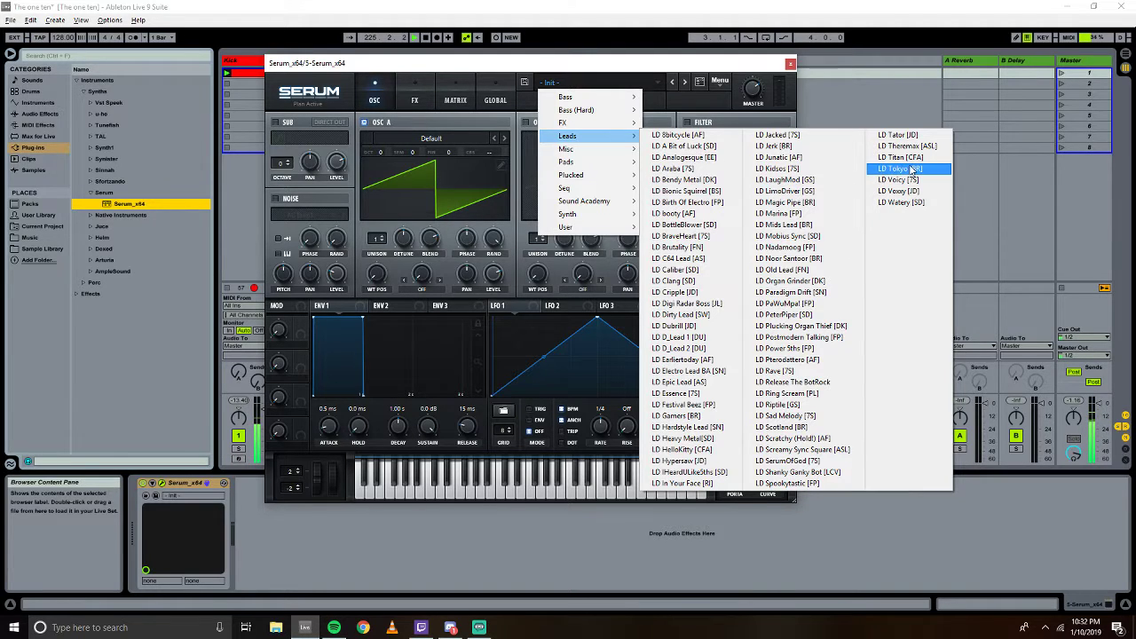
pyautogui.click(883, 169)
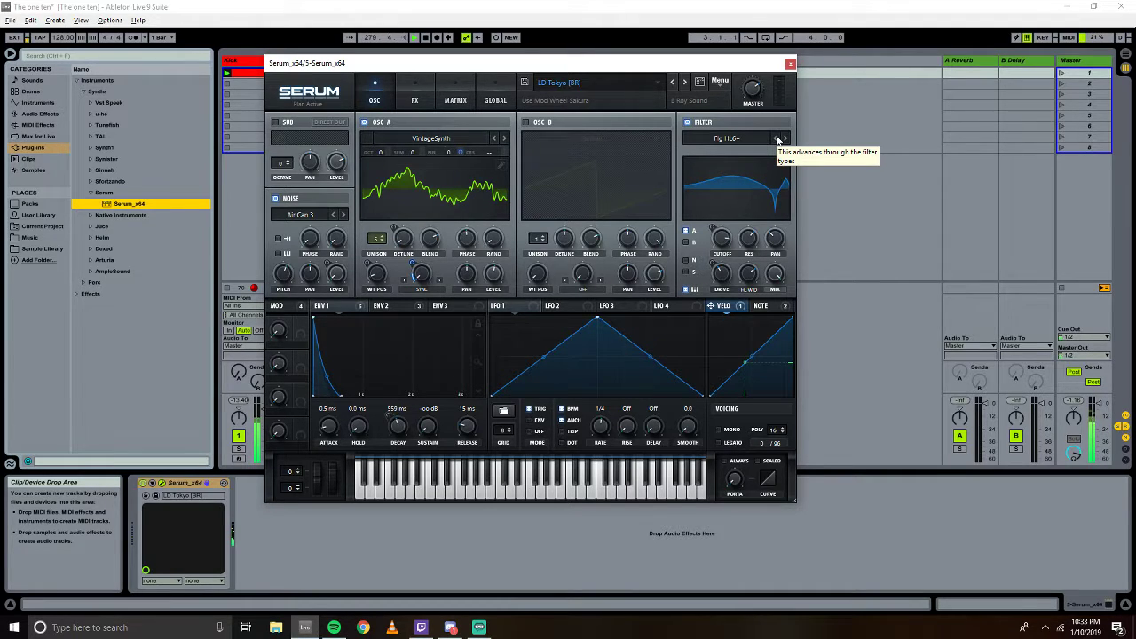
pyautogui.click(685, 82)
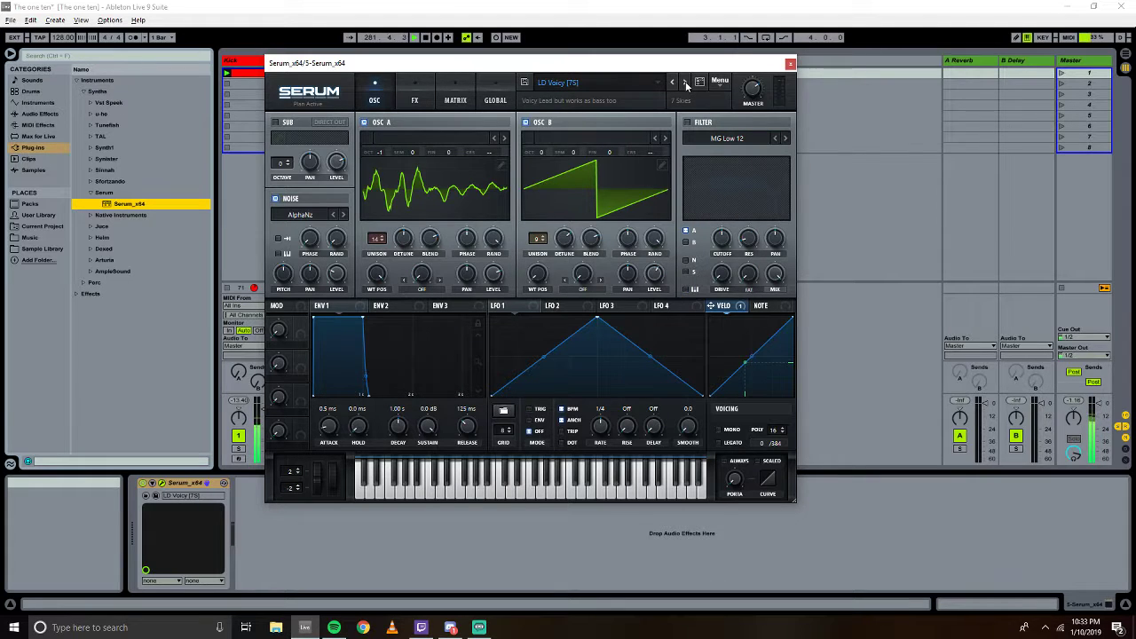
pyautogui.click(685, 83)
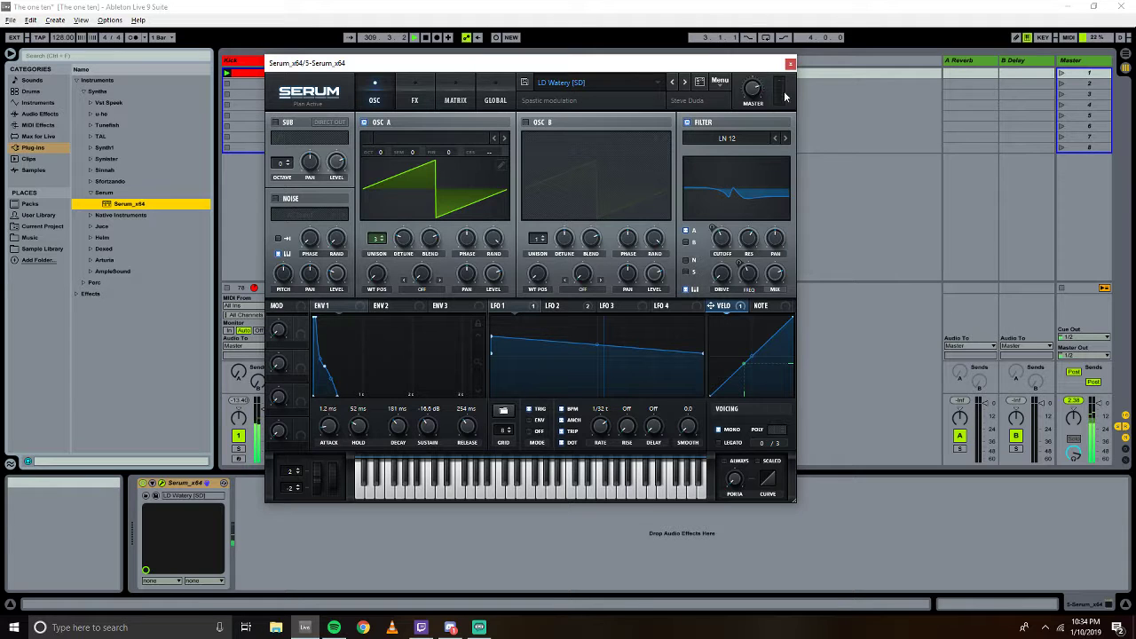
# Close the lead Serum's editor and insert an Arpeggiator MIDI effect before Serum on track 4.
pyautogui.click(789, 64)
pyautogui.click(400, 59)
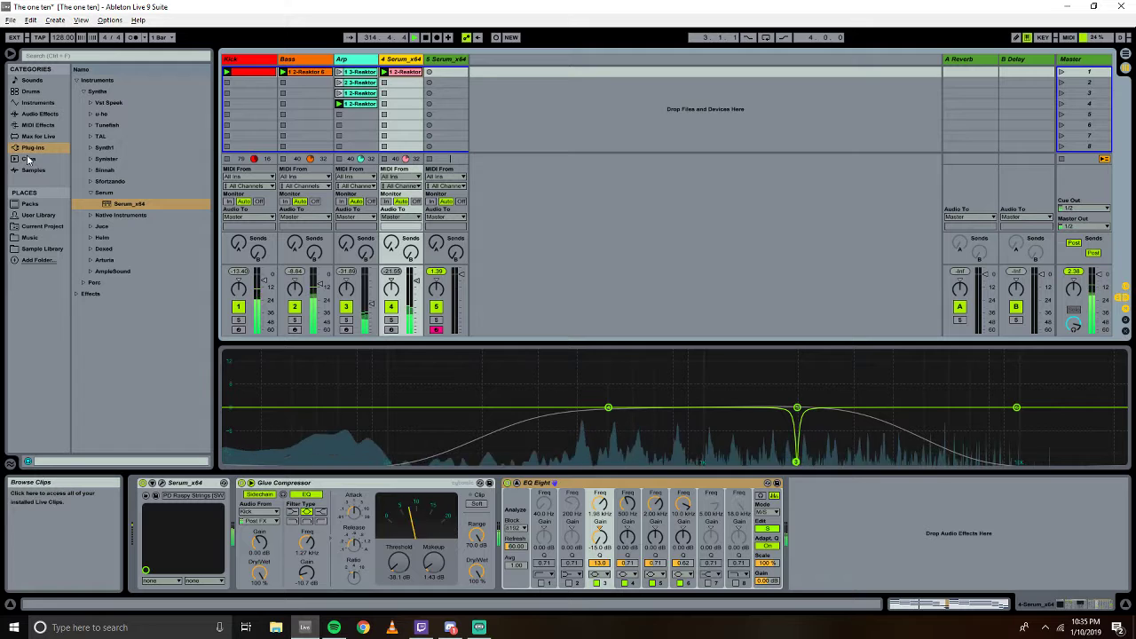
pyautogui.click(35, 114)
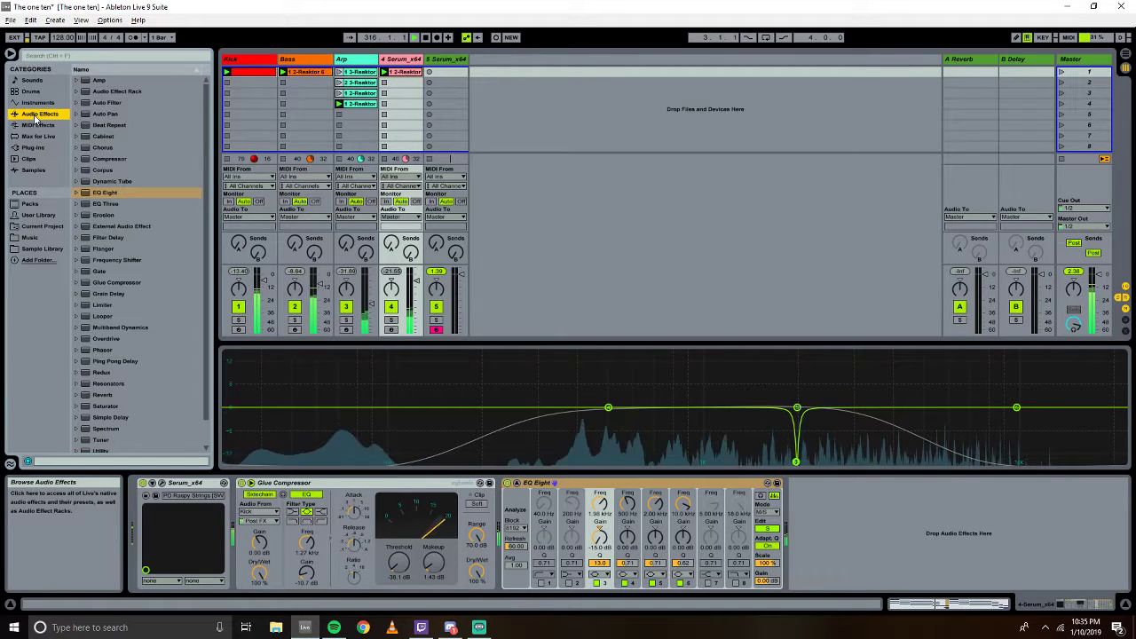
pyautogui.click(38, 125)
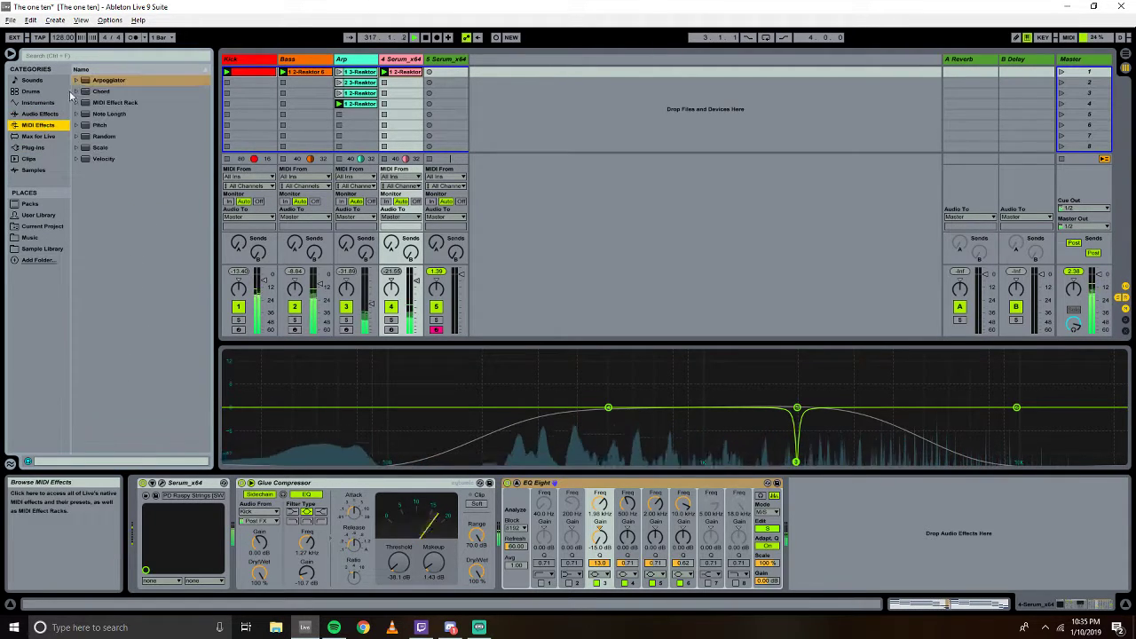
pyautogui.moveTo(102, 80); pyautogui.dragTo(144, 485)
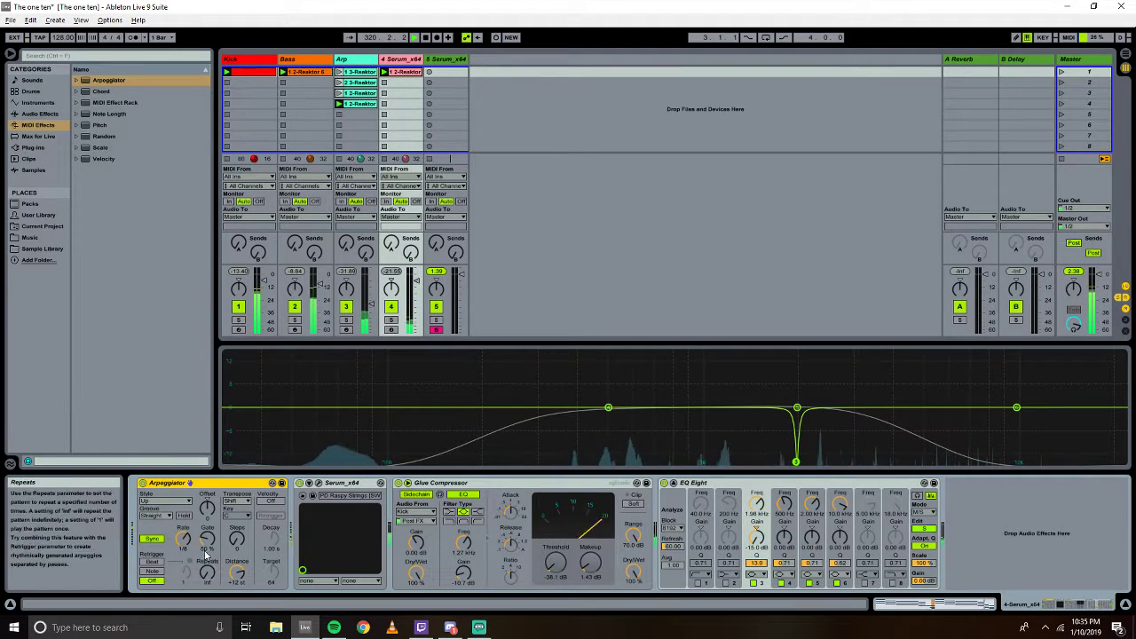
# Bypass track 4's Glue Compressor and set the Arpeggiator to the UpDown style with a 36 % gate.
pyautogui.moveTo(183, 538)
pyautogui.mouseDown()
pyautogui.moveTo(183, 524)
pyautogui.moveTo(183, 538)
pyautogui.mouseUp()
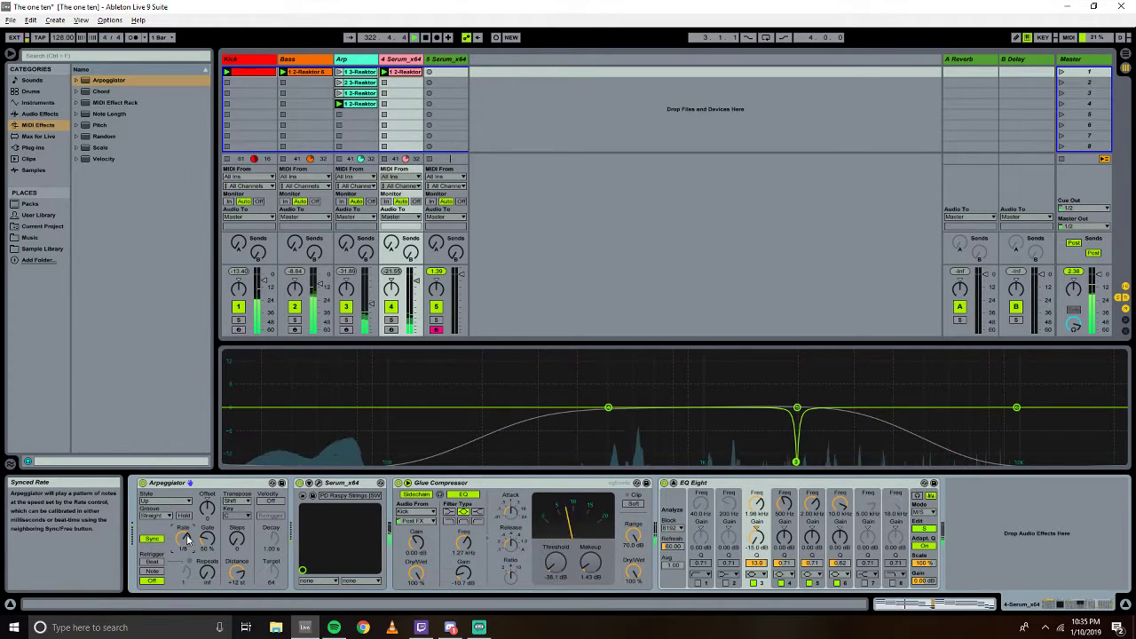
pyautogui.click(399, 484)
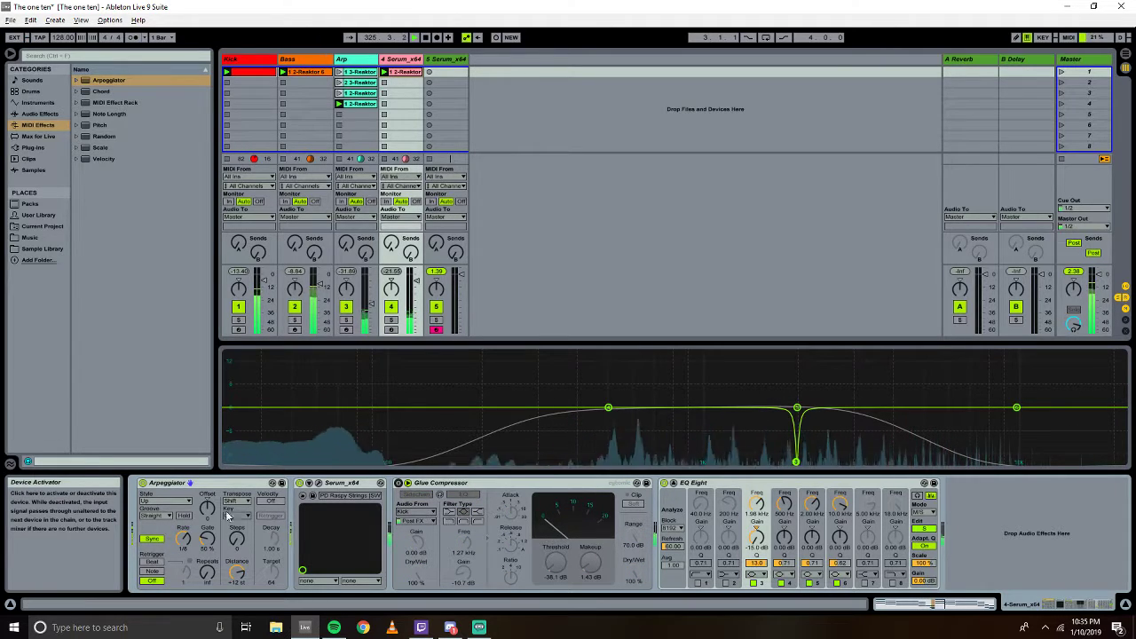
pyautogui.moveTo(206, 537); pyautogui.dragTo(206, 539)
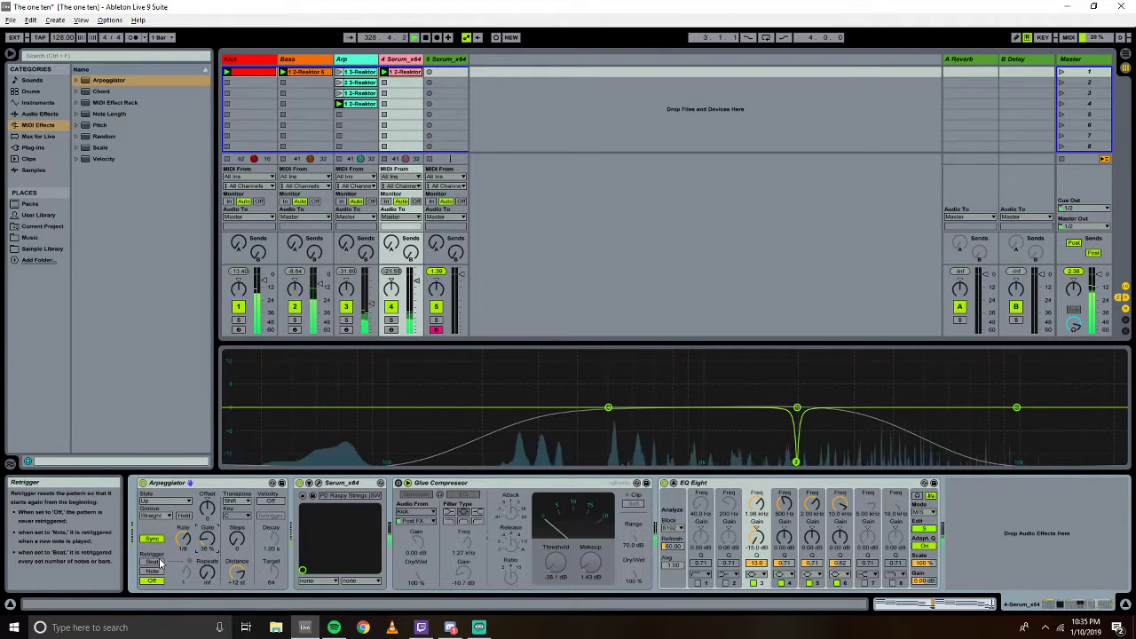
pyautogui.click(176, 502)
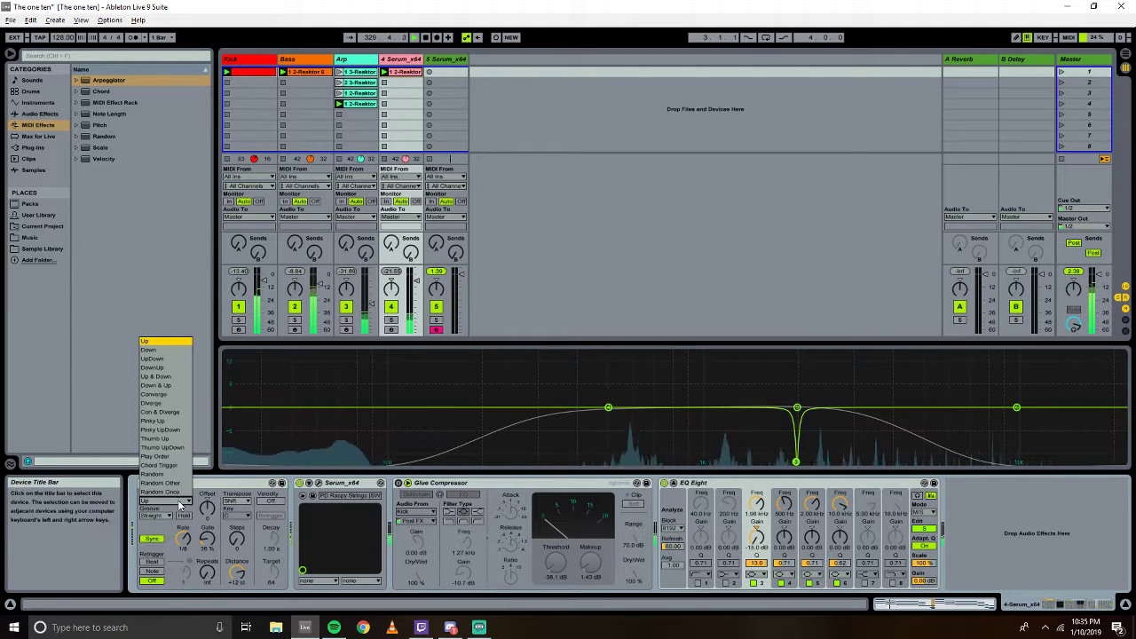
pyautogui.click(156, 360)
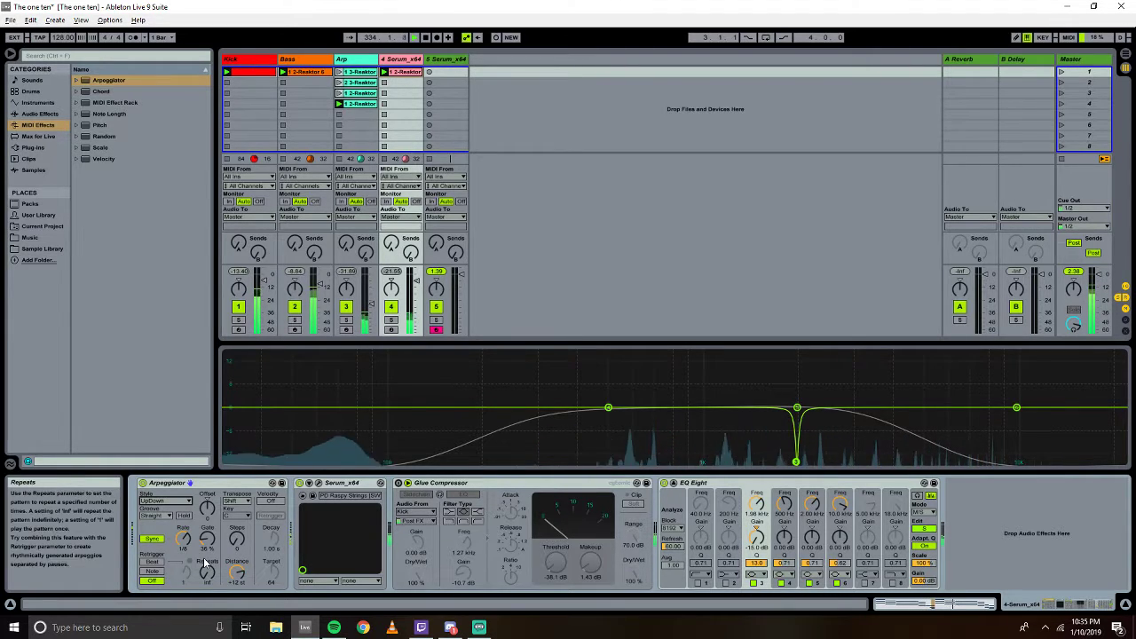
# Set the Arpeggiator to 61 % gate, Minor transpose, 1/16 rate, 0 steps and +4 st distance, and re-enable the Glue Compressor.
pyautogui.moveTo(208, 543); pyautogui.dragTo(208, 527)
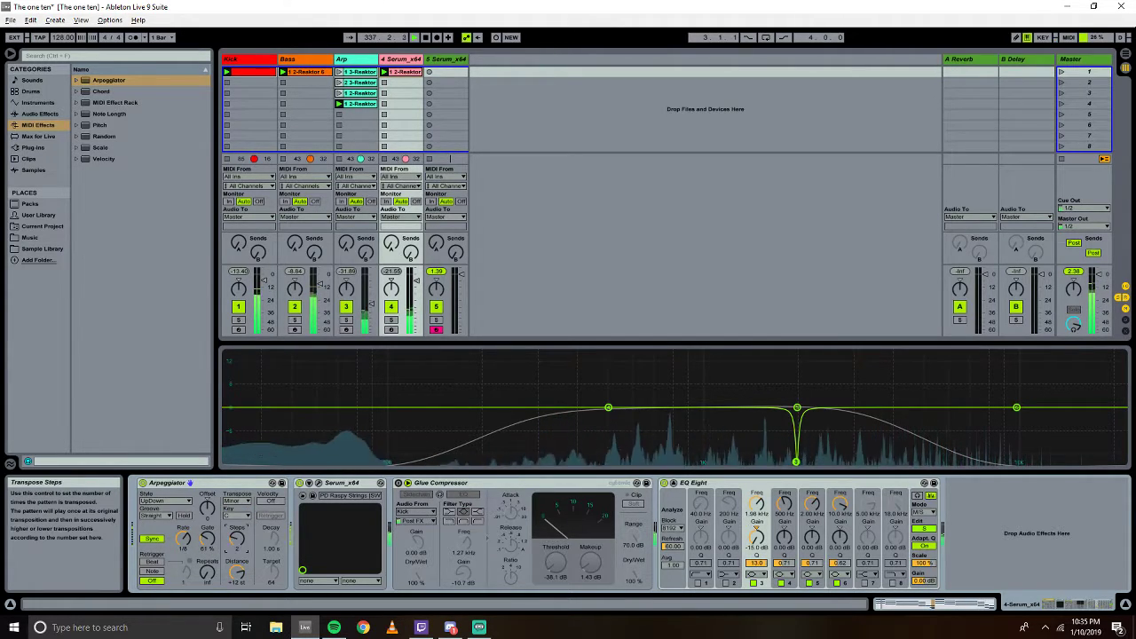
pyautogui.moveTo(229, 552); pyautogui.dragTo(228, 540)
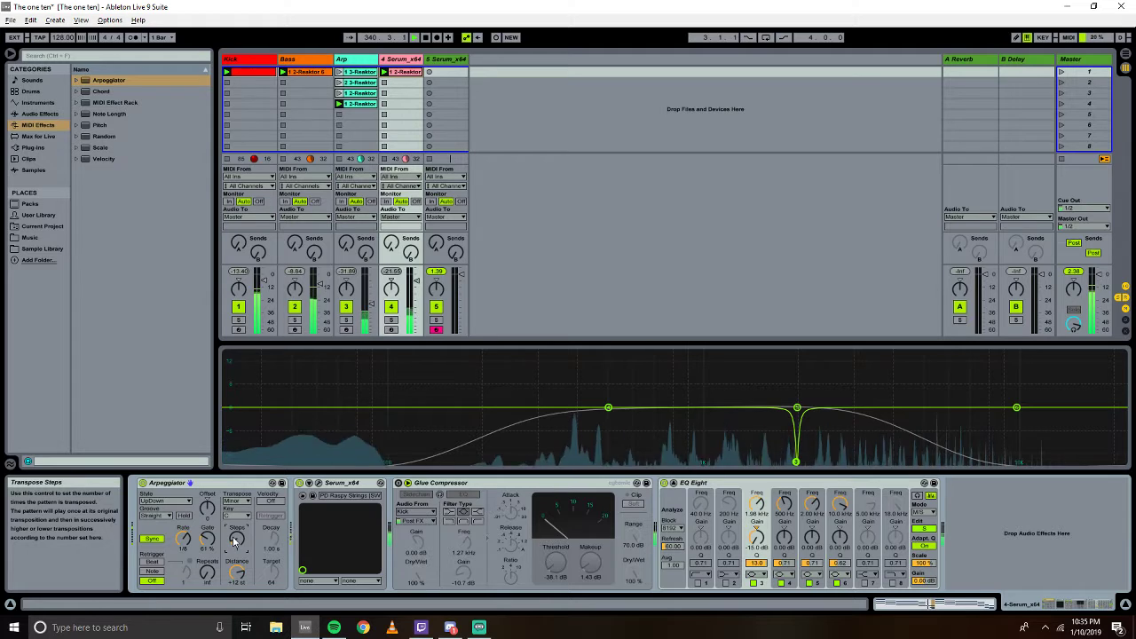
pyautogui.moveTo(235, 540); pyautogui.dragTo(235, 548)
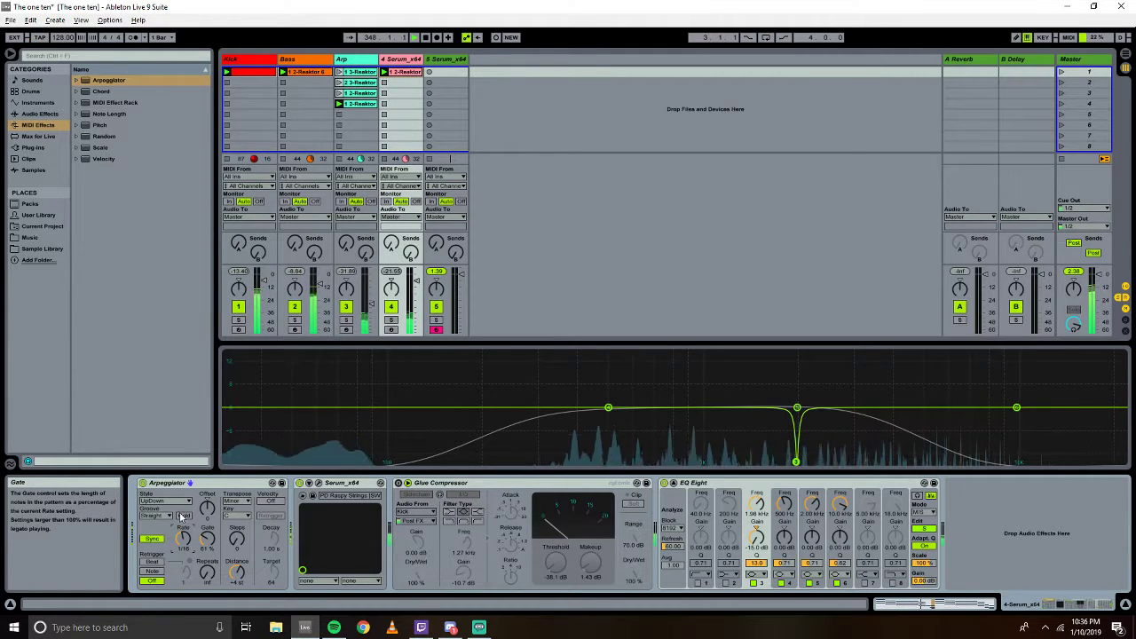
pyautogui.click(415, 493)
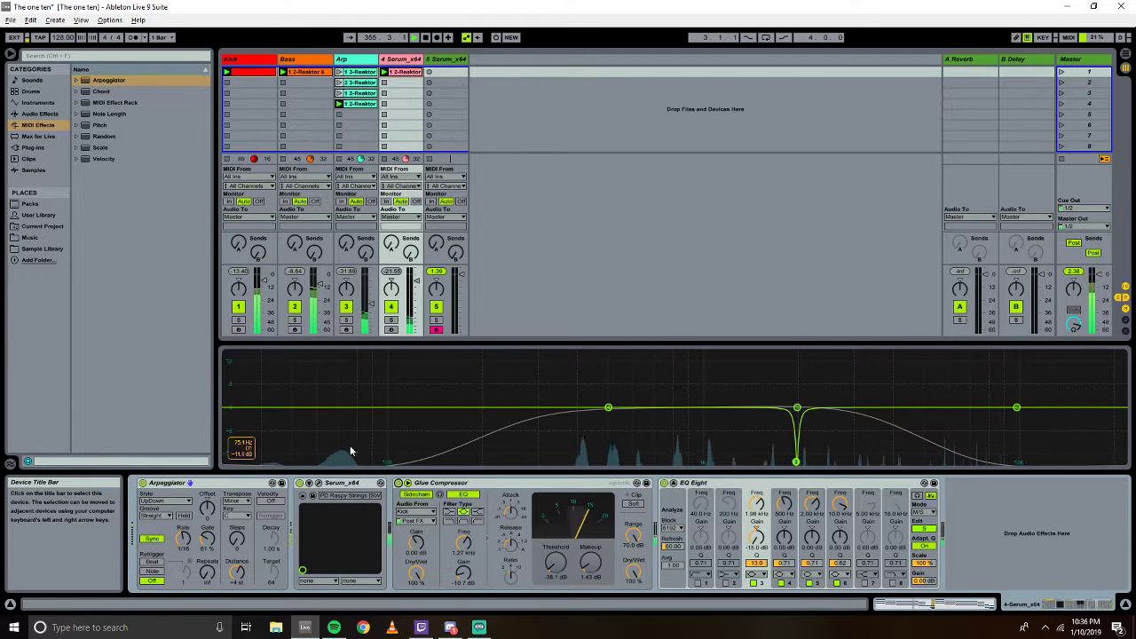
# Mute track 4 and record a 32-bar MIDI clip into the first slot of the new Serum track.
pyautogui.click(390, 306)
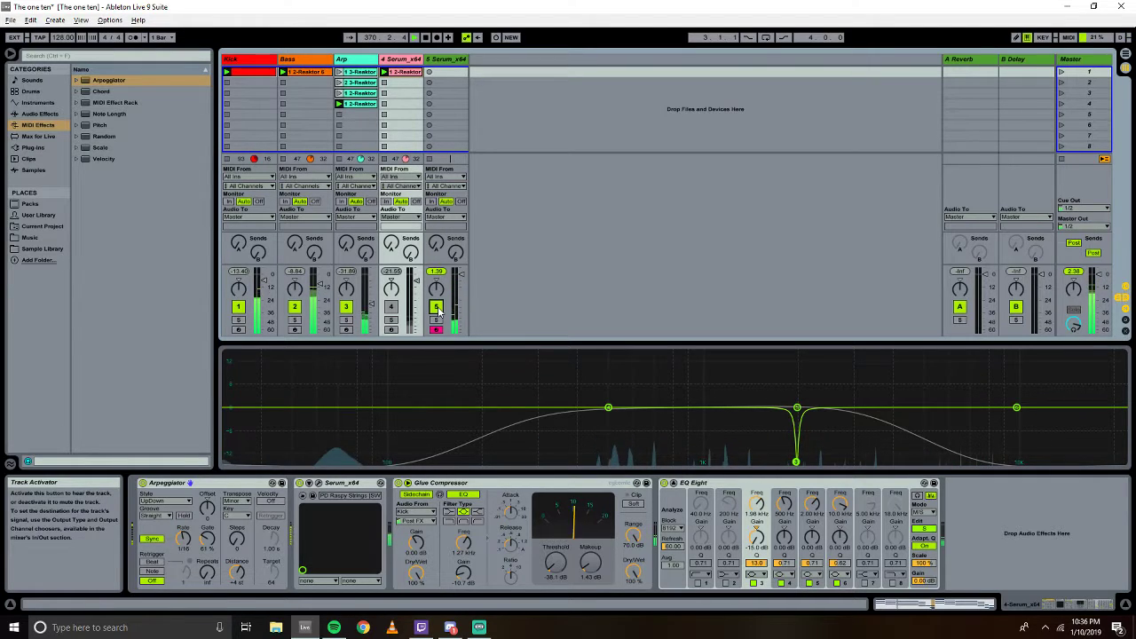
pyautogui.click(430, 72)
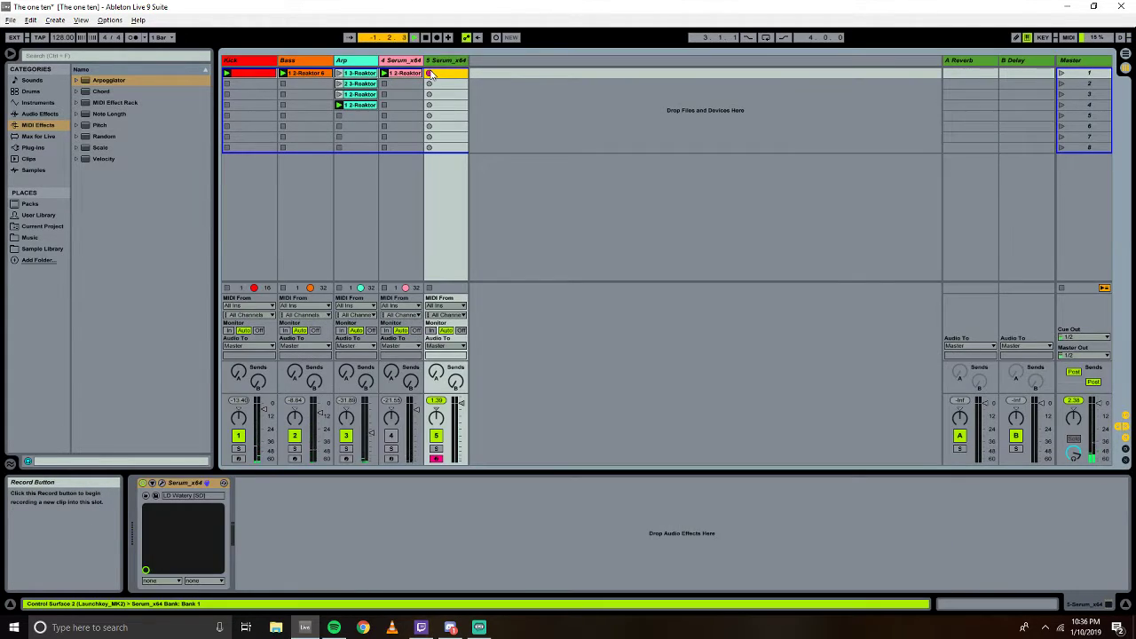
pyautogui.click(430, 73)
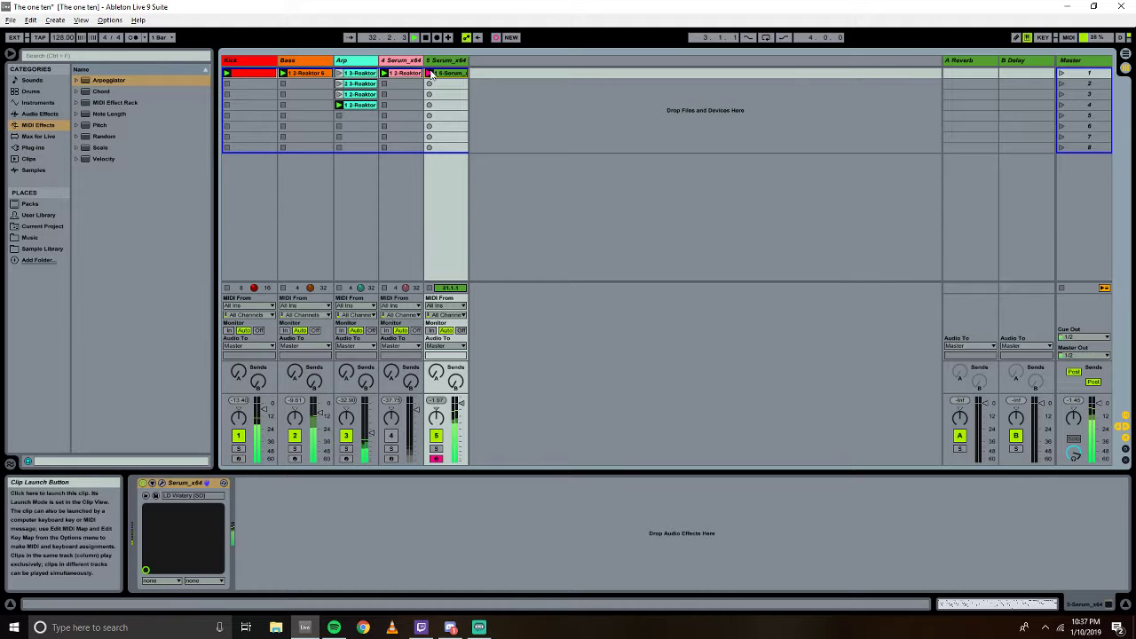
pyautogui.click(431, 74)
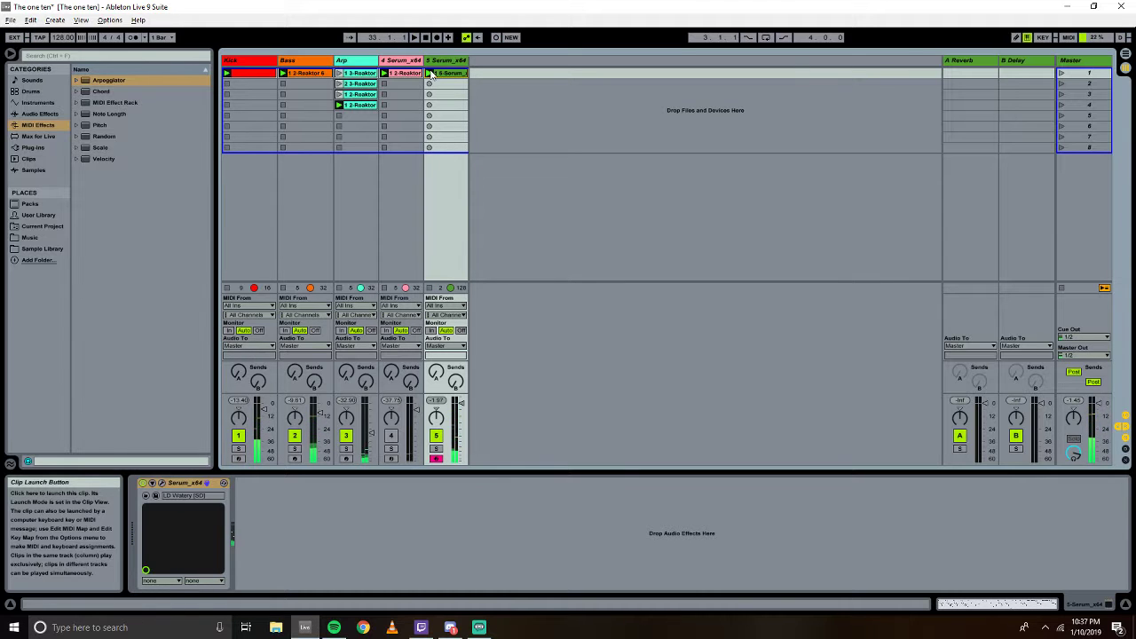
# Open the recorded lead clip, set its start and loop to the last eight bars from bar 25, and play it.
pyautogui.click(981, 605)
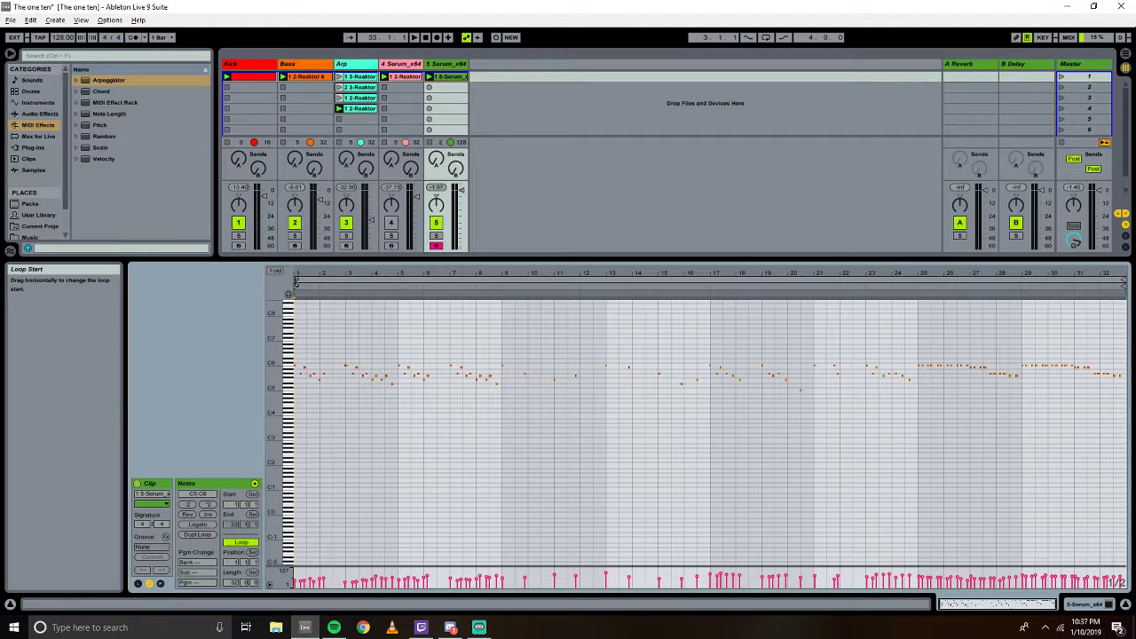
pyautogui.moveTo(297, 282)
pyautogui.mouseDown()
pyautogui.moveTo(1085, 281)
pyautogui.moveTo(921, 267)
pyautogui.mouseUp()
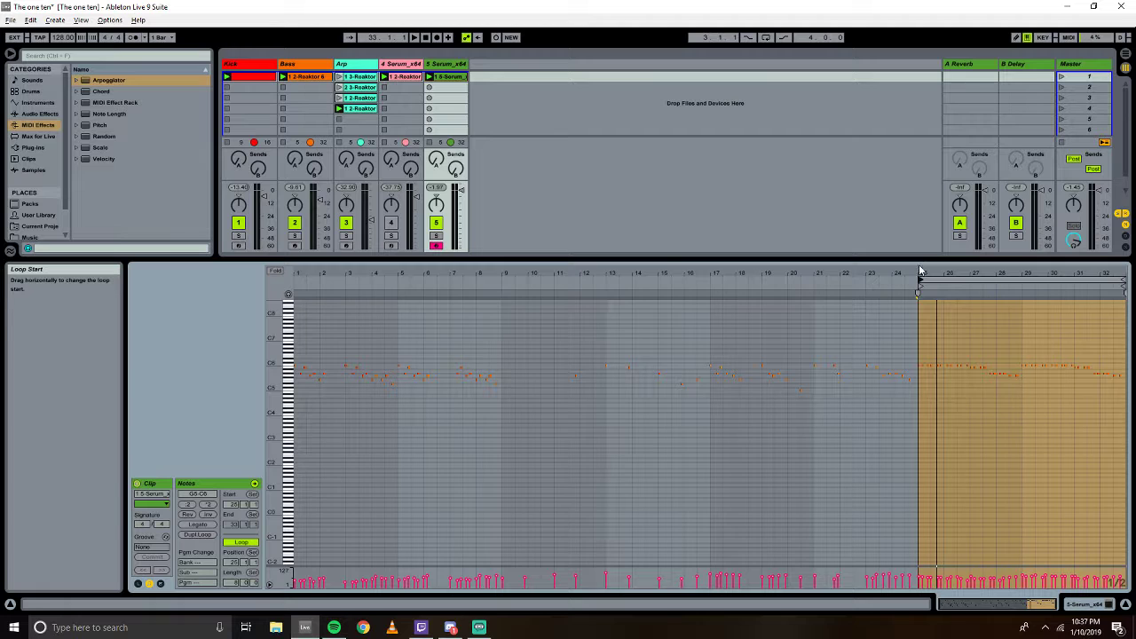
pyautogui.click(414, 38)
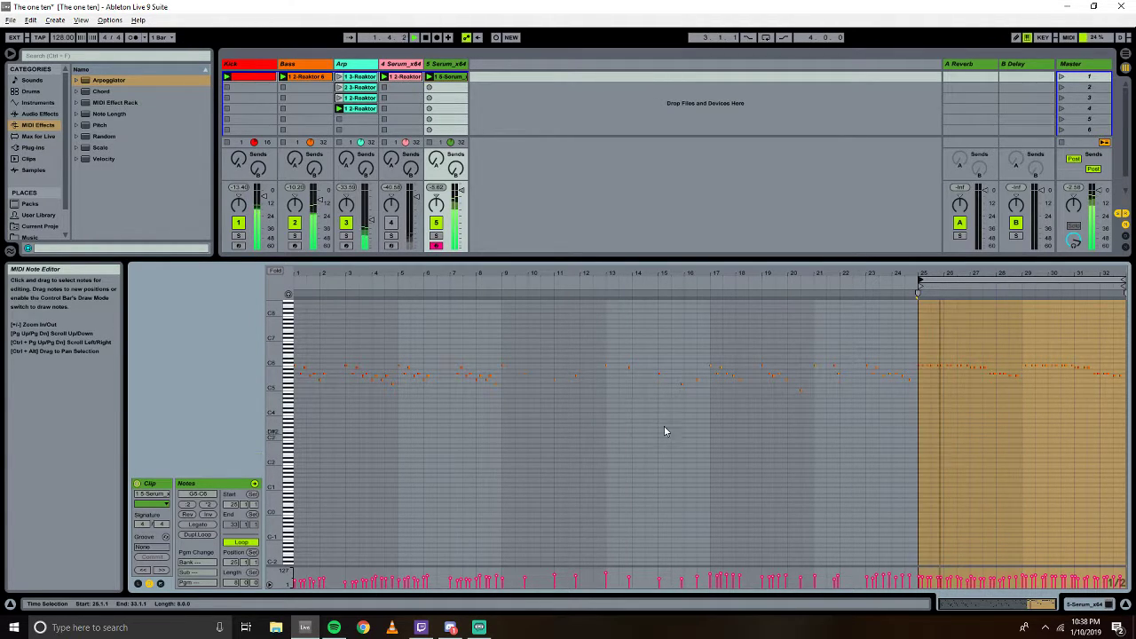
# Quantize the lead clip's note starts to 1/8 at 100 %.
pyautogui.click(987, 319)
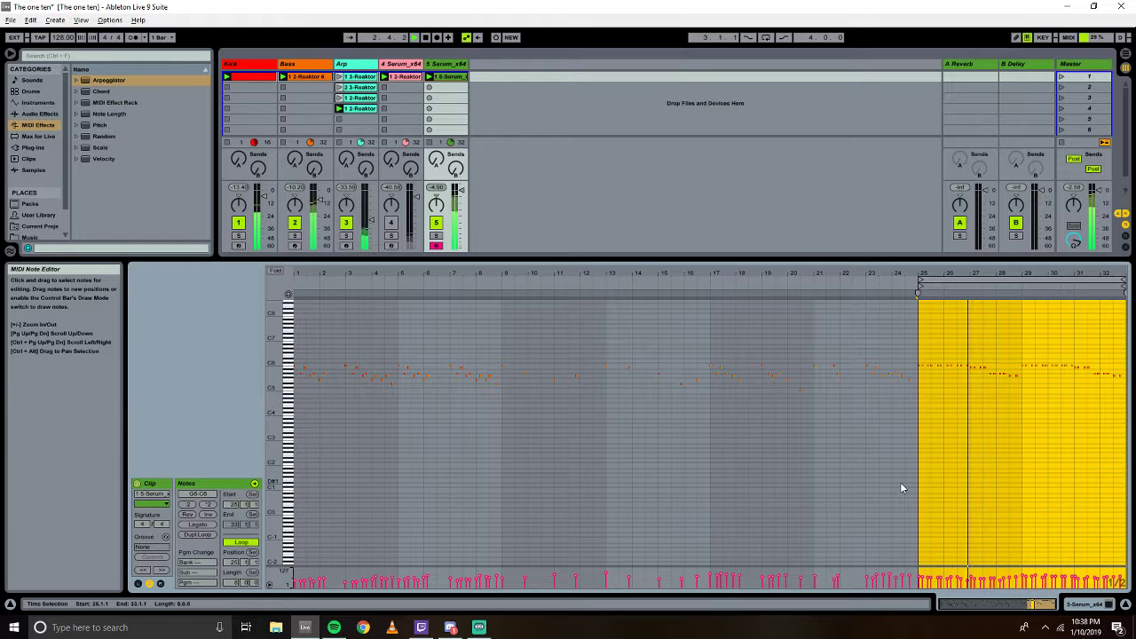
pyautogui.hotkey('ctrl', 'shift', 'u')
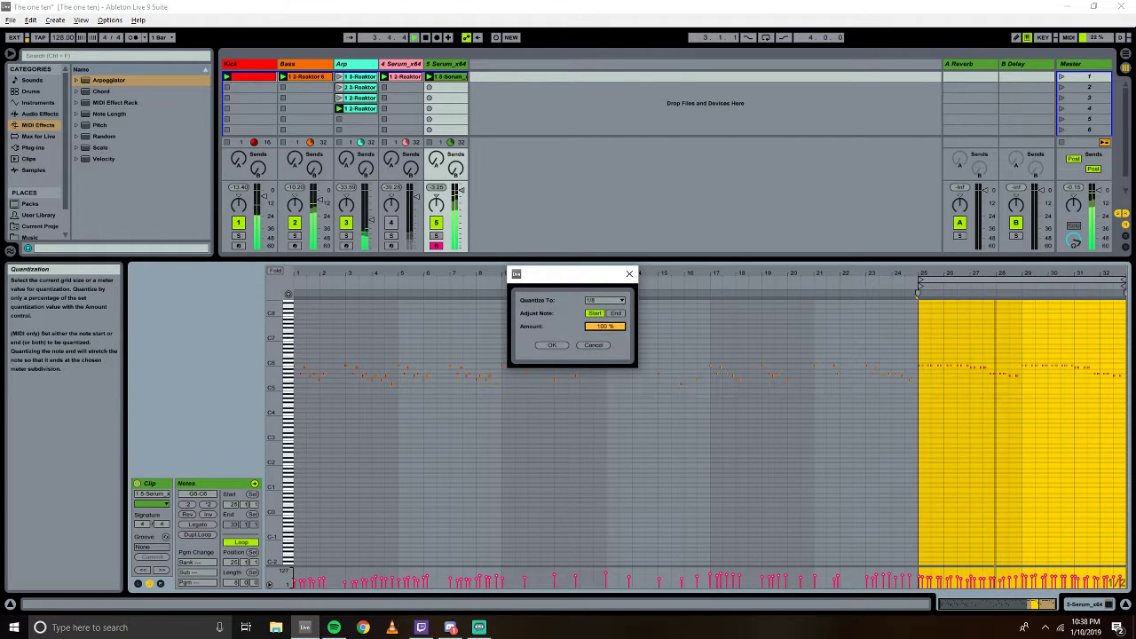
pyautogui.click(560, 346)
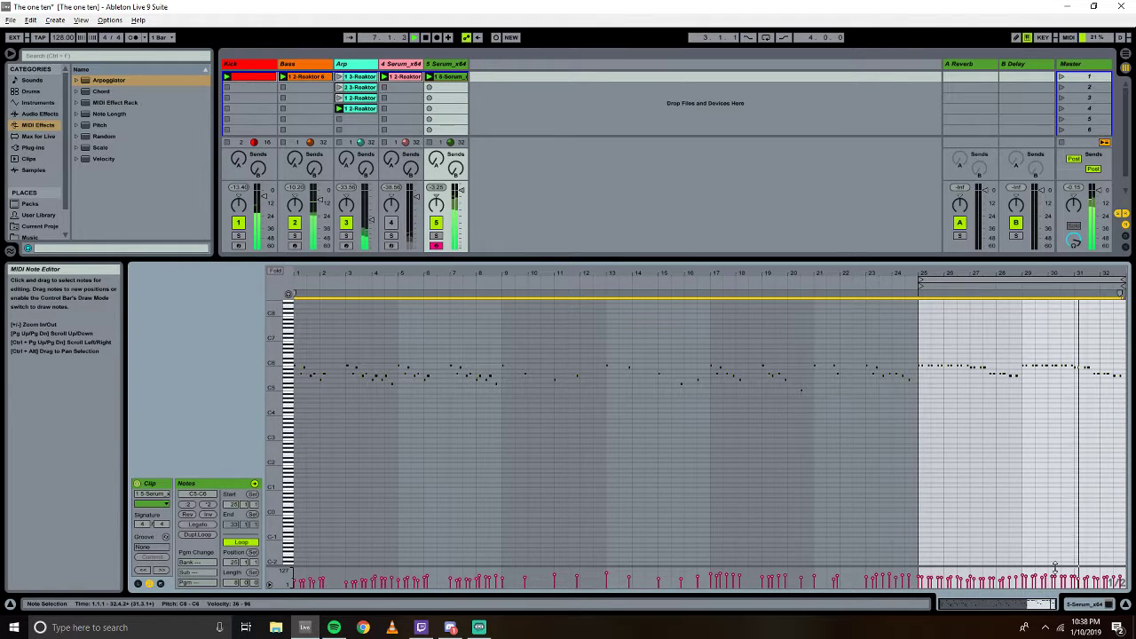
# Reopen the lead track's Serum editor and set oscillator A's octave to -1.
pyautogui.hotkey('shift', 'Tab')
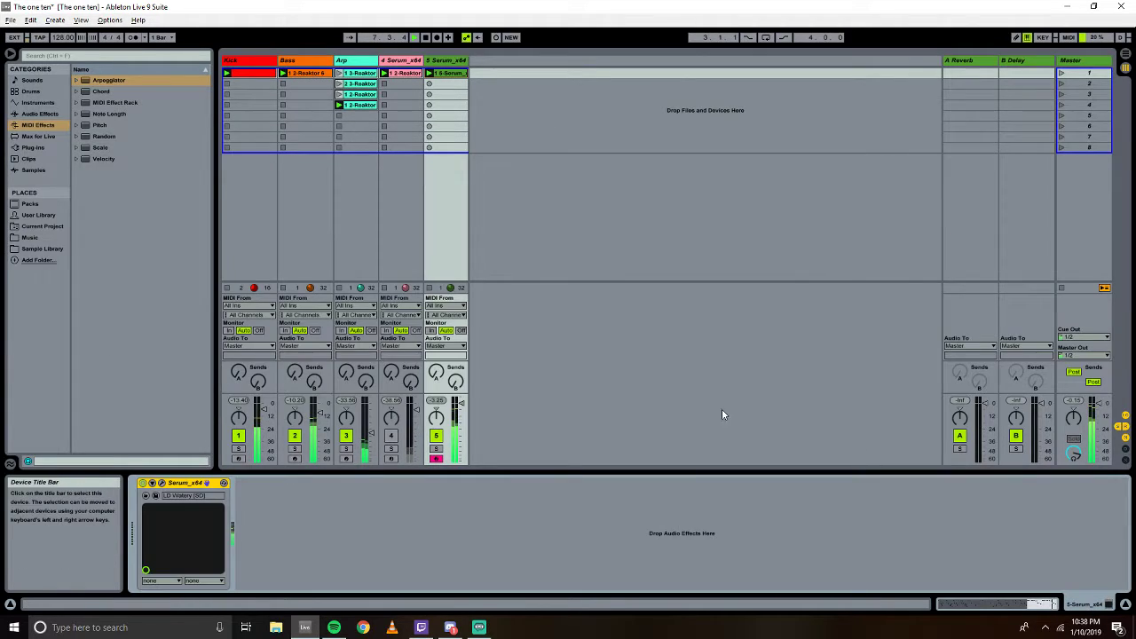
pyautogui.click(163, 485)
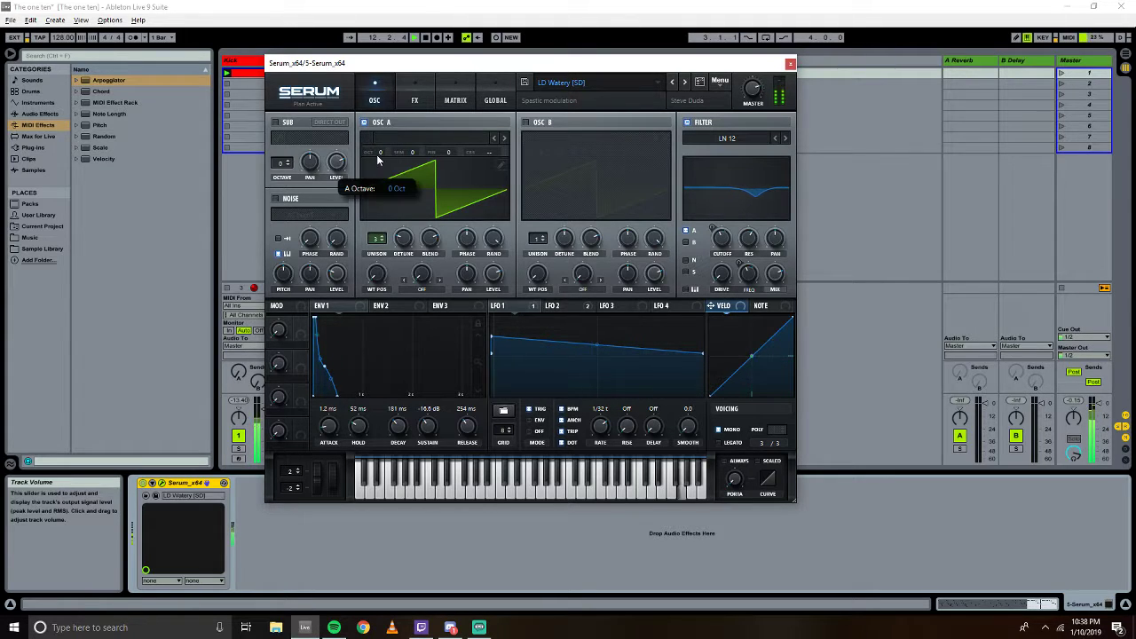
pyautogui.moveTo(379, 151); pyautogui.dragTo(376, 165)
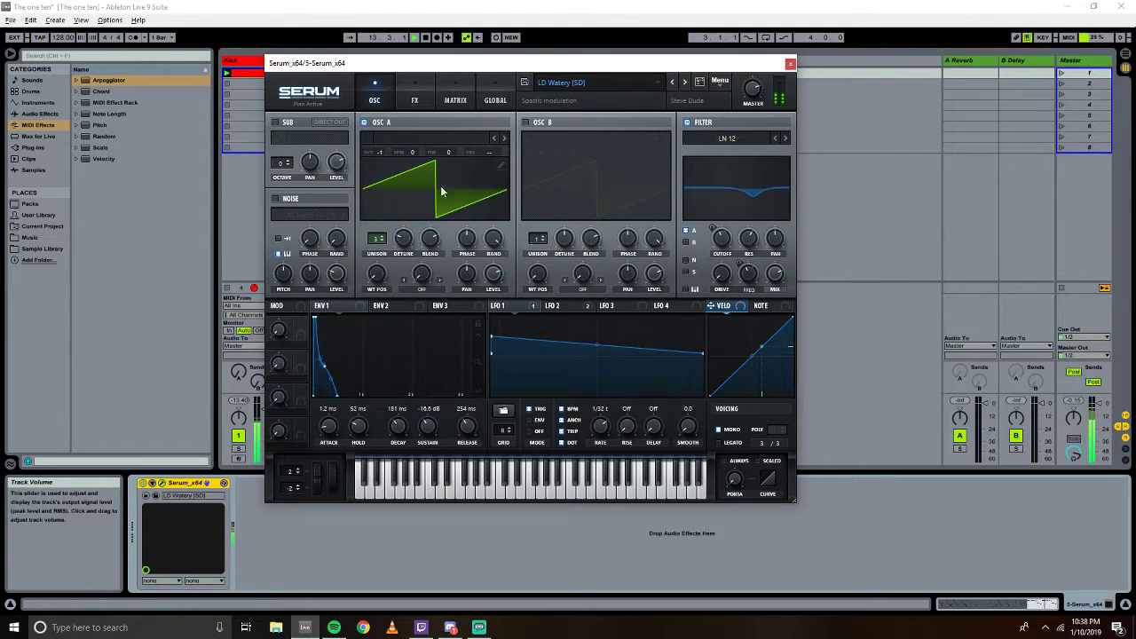
# Set oscillator A's warp mode to PWM and switch its wavetable to 4088.
pyautogui.click(420, 290)
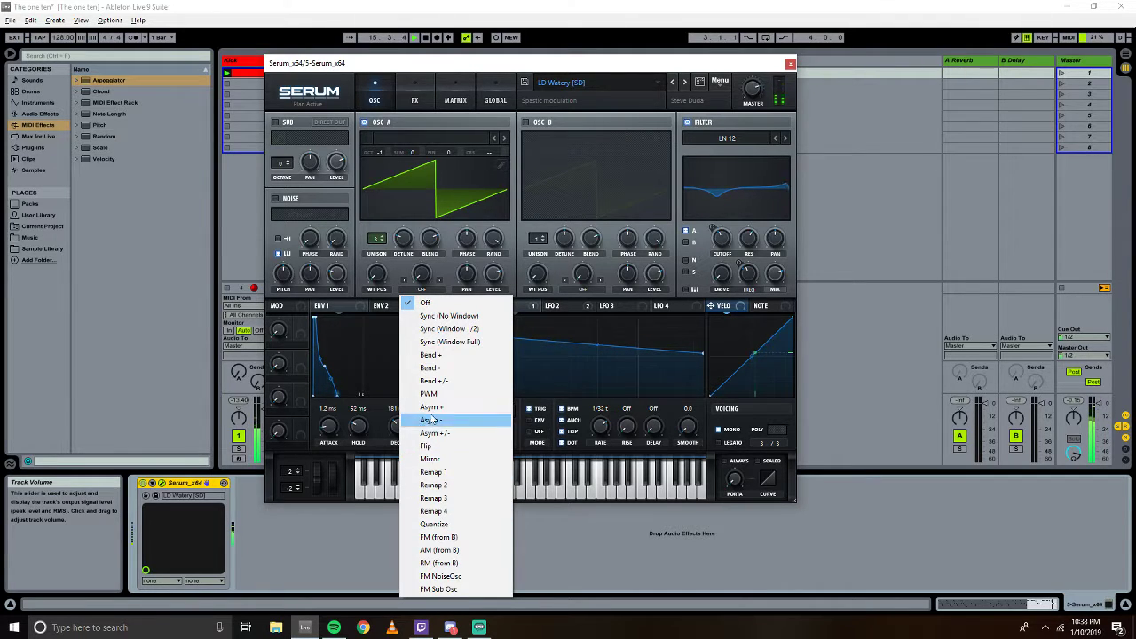
pyautogui.click(428, 394)
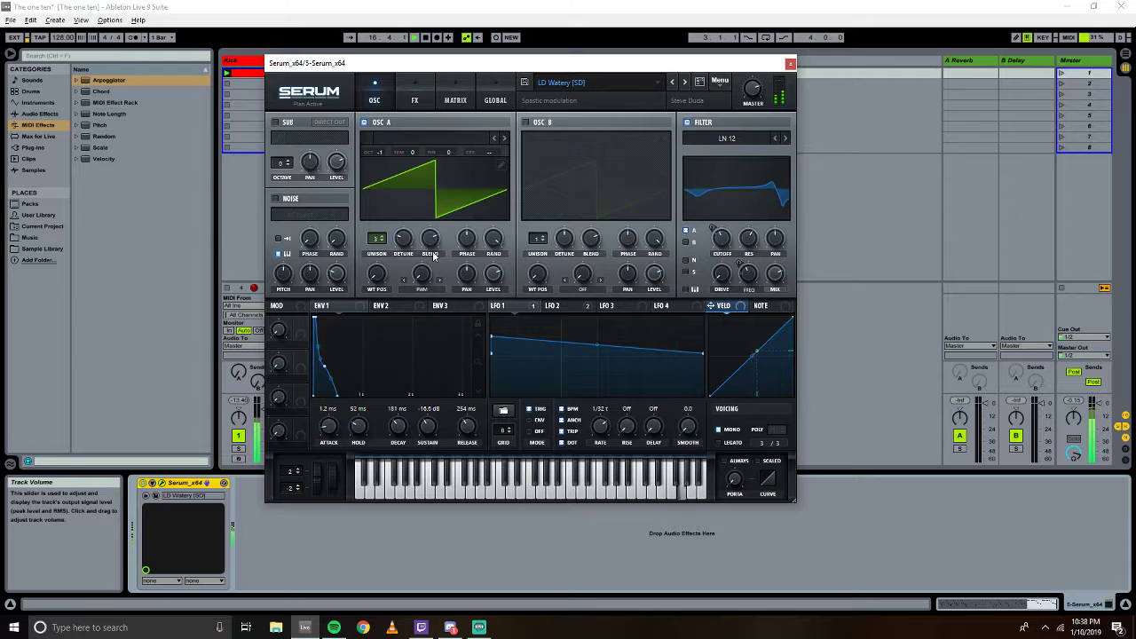
pyautogui.moveTo(425, 274)
pyautogui.mouseDown()
pyautogui.moveTo(430, 236)
pyautogui.moveTo(403, 236)
pyautogui.moveTo(406, 223)
pyautogui.moveTo(406, 273)
pyautogui.moveTo(391, 210)
pyautogui.moveTo(389, 252)
pyautogui.mouseUp()
pyautogui.click(503, 138)
# Assign LFO 3 to oscillator A's detune and slow the LFO's rate to 2 bars.
pyautogui.click(585, 309)
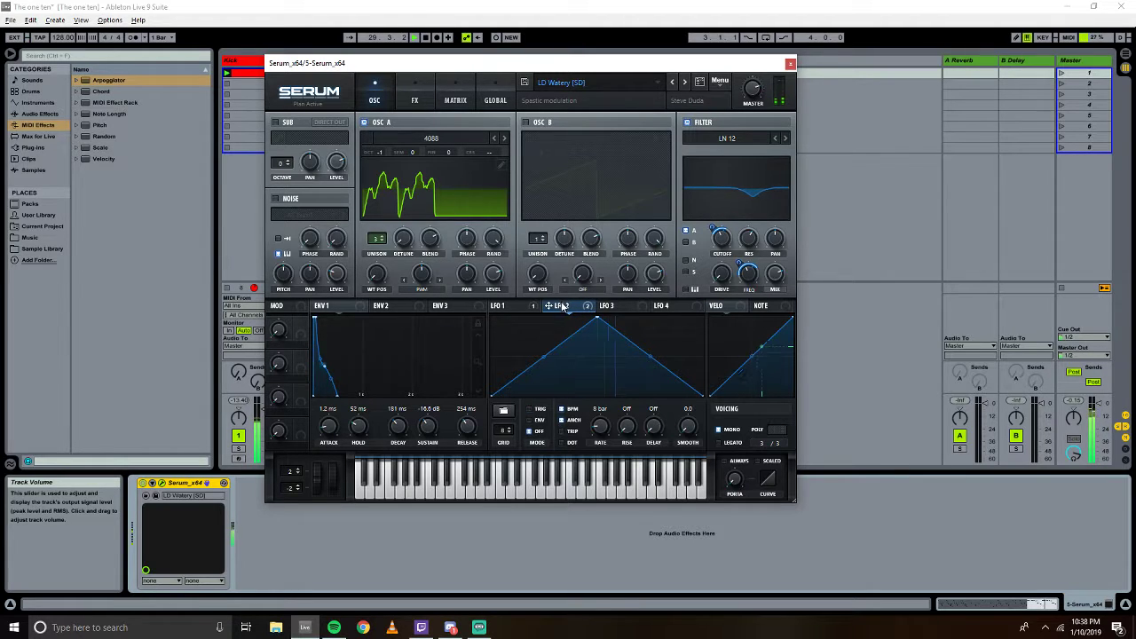
pyautogui.click(620, 306)
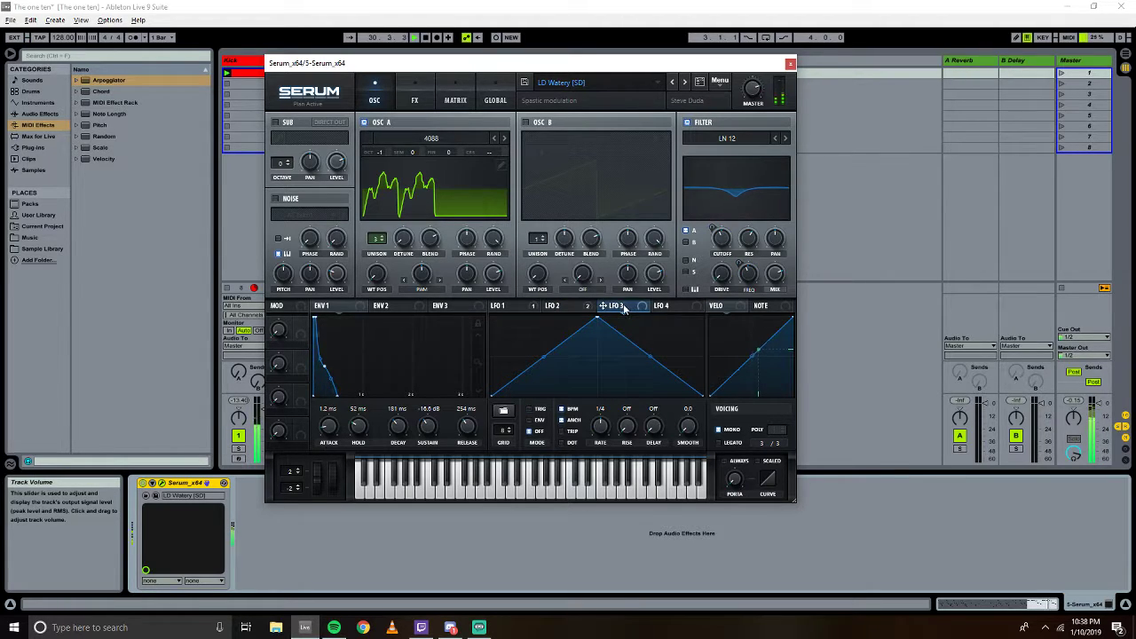
pyautogui.moveTo(406, 241); pyautogui.dragTo(405, 240)
pyautogui.rightClick(395, 230)
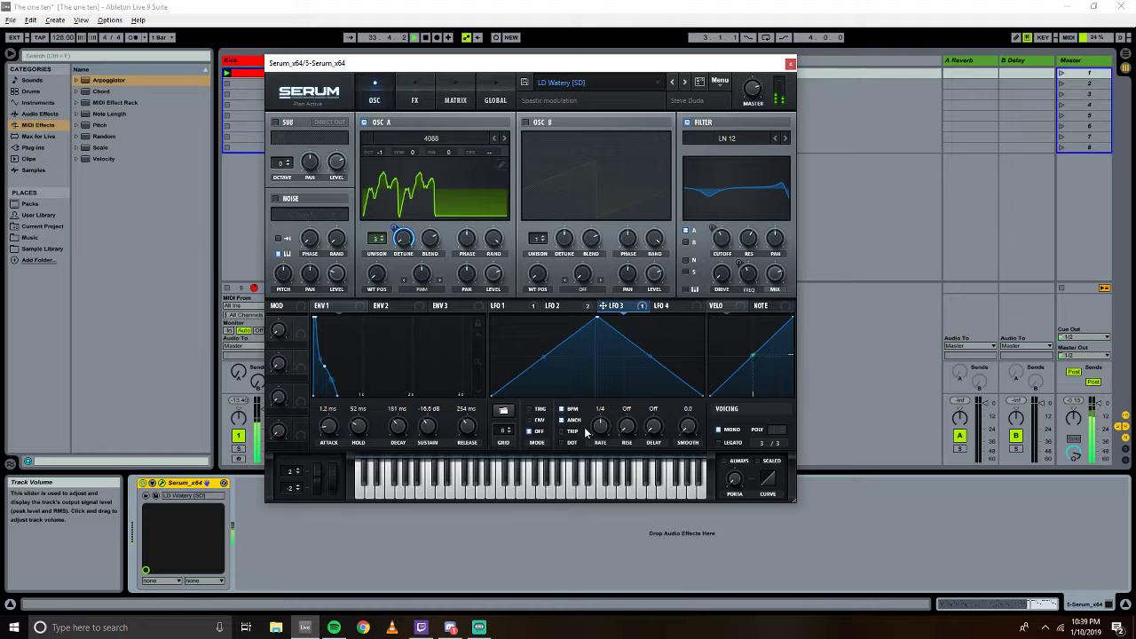
pyautogui.scroll(-1, 600, 431)
pyautogui.scroll(-2, 600, 432)
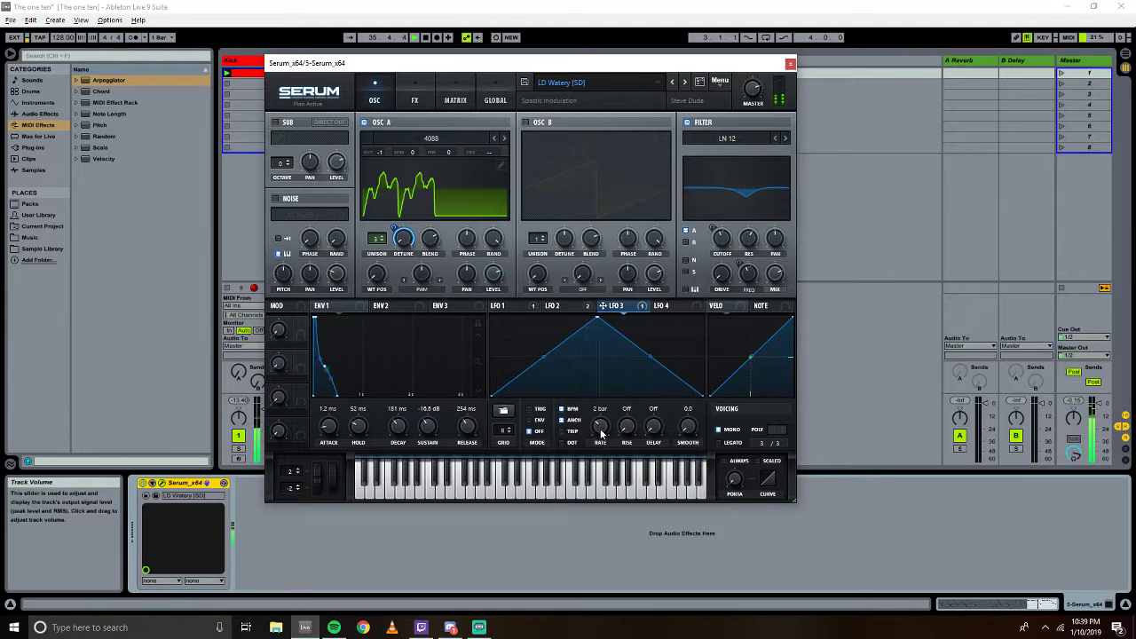
# Reduce LFO 3's modulation depth on oscillator A's detune and set the LFO rate to 8 bars.
pyautogui.moveTo(601, 432); pyautogui.dragTo(597, 446)
pyautogui.moveTo(393, 227)
pyautogui.mouseDown()
pyautogui.moveTo(394, 215)
pyautogui.moveTo(387, 252)
pyautogui.moveTo(396, 209)
pyautogui.mouseUp()
pyautogui.moveTo(408, 231)
pyautogui.mouseDown()
pyautogui.moveTo(396, 222)
pyautogui.moveTo(405, 246)
pyautogui.moveTo(401, 233)
pyautogui.mouseUp()
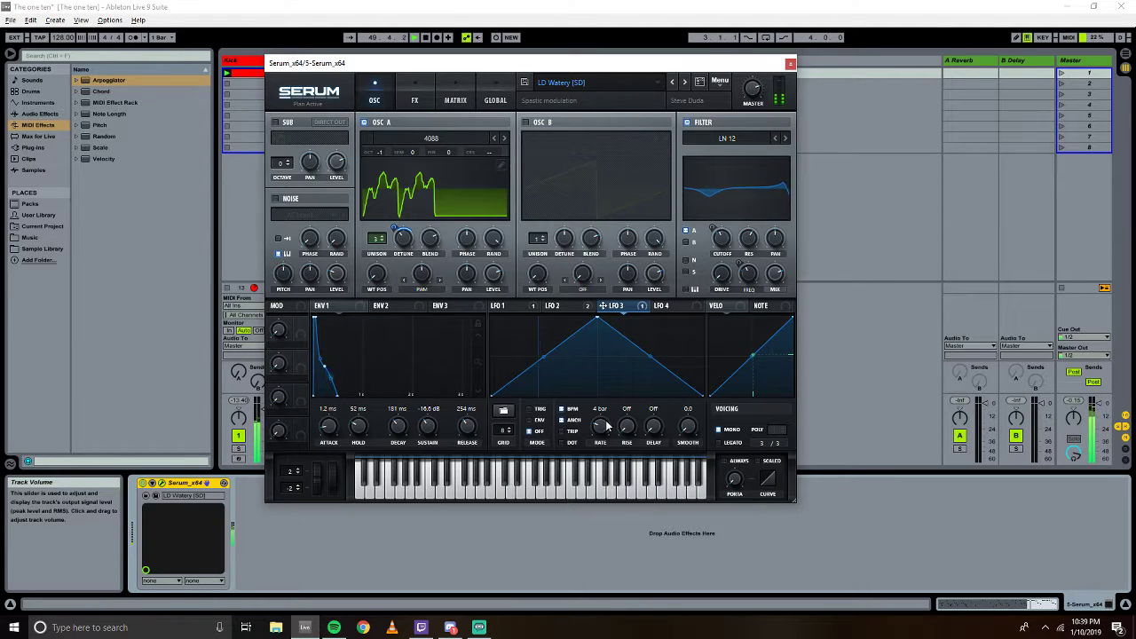
pyautogui.moveTo(599, 429); pyautogui.dragTo(598, 434)
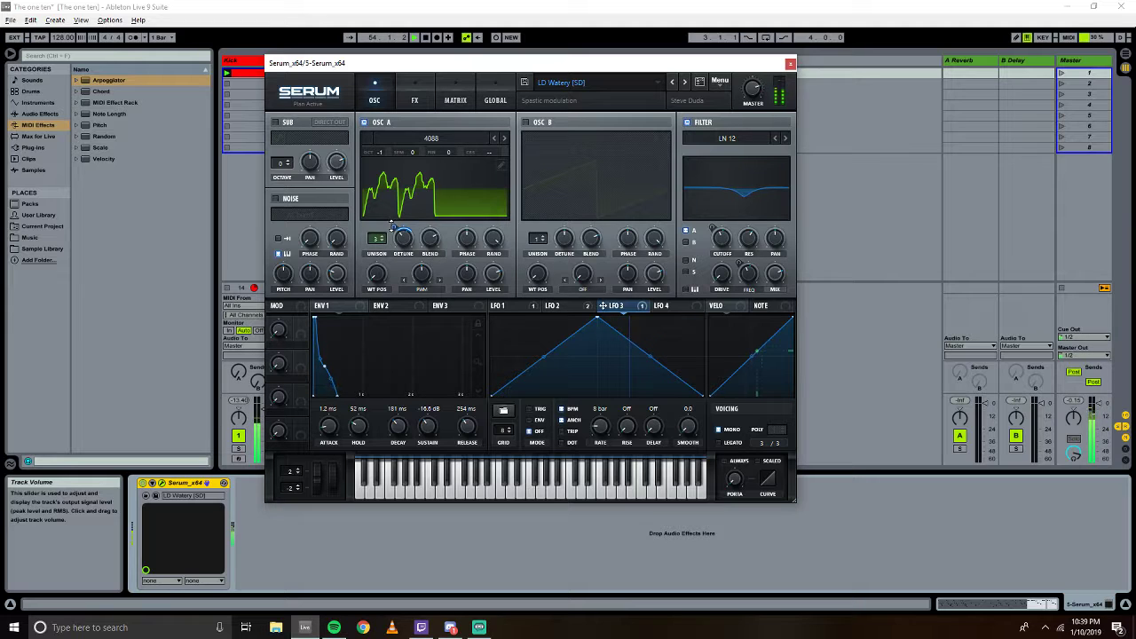
pyautogui.moveTo(393, 226)
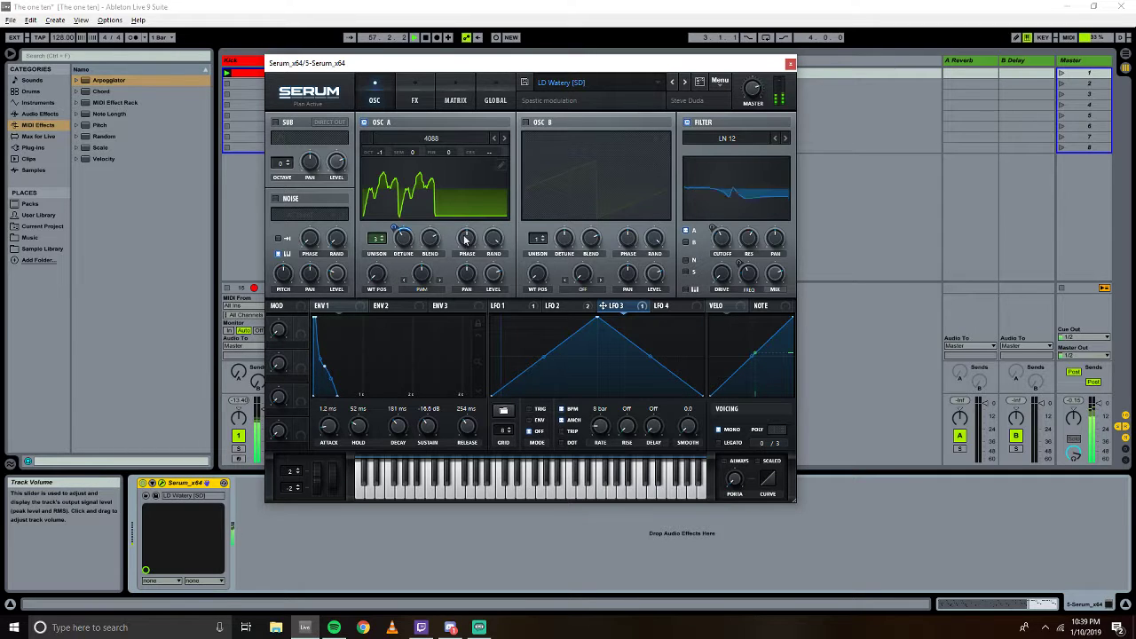
# Turn oscillator A's detune down to minimum, adjust LFO 3's modulation depth on it, and close the lead's Serum editor.
pyautogui.moveTo(404, 237); pyautogui.dragTo(403, 282)
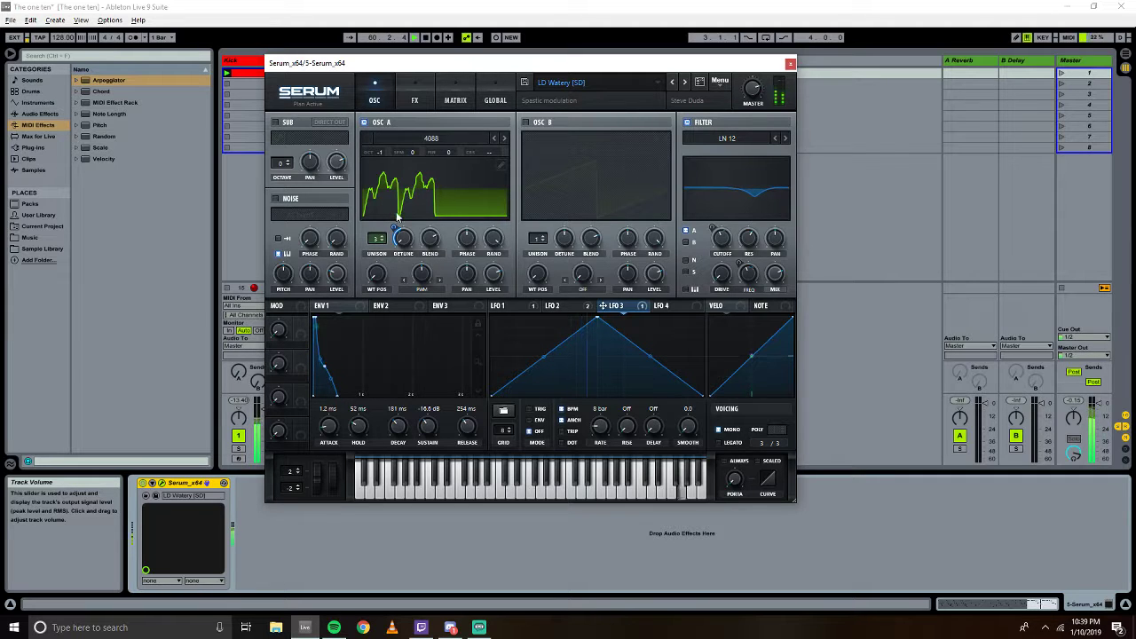
pyautogui.moveTo(394, 228)
pyautogui.mouseDown()
pyautogui.moveTo(391, 216)
pyautogui.moveTo(391, 226)
pyautogui.mouseUp()
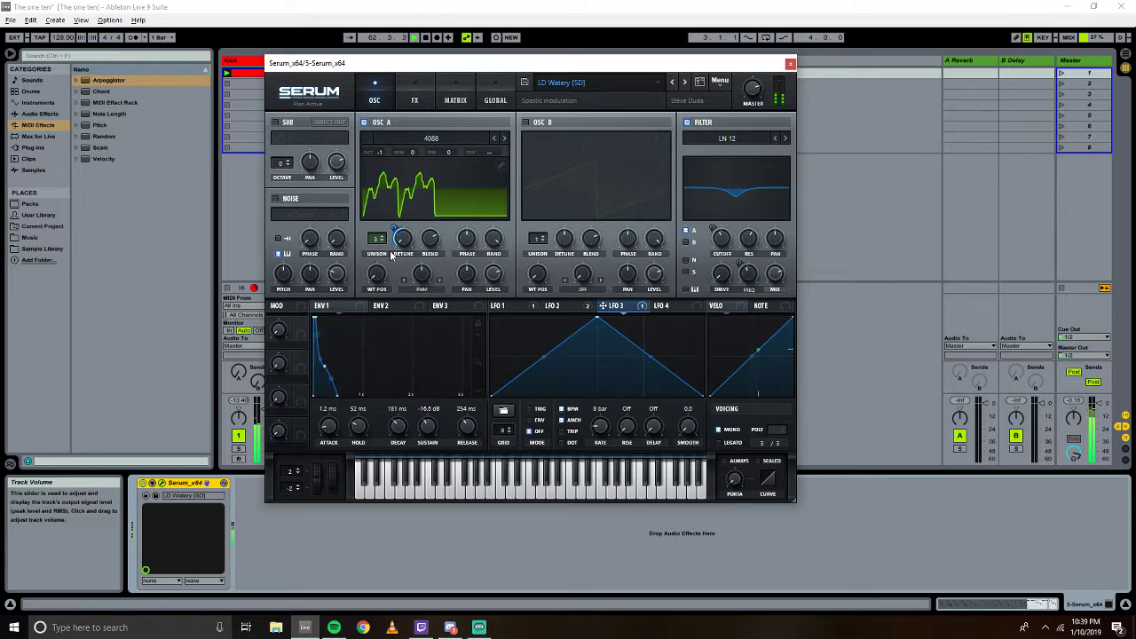
pyautogui.moveTo(392, 63); pyautogui.dragTo(664, 76)
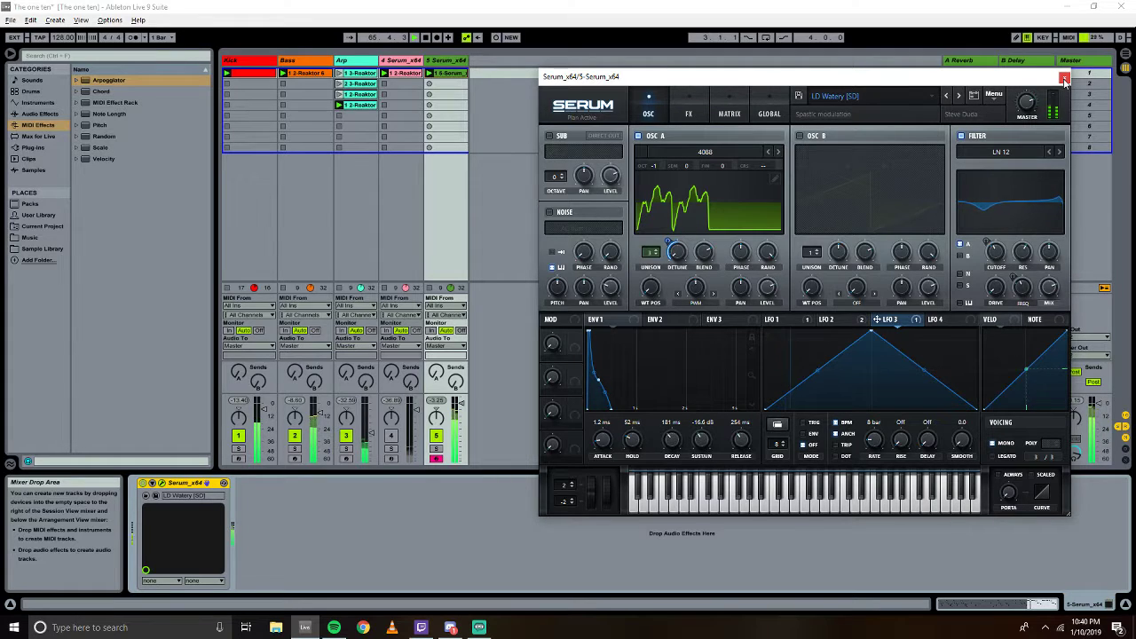
pyautogui.moveTo(937, 82); pyautogui.dragTo(718, 90)
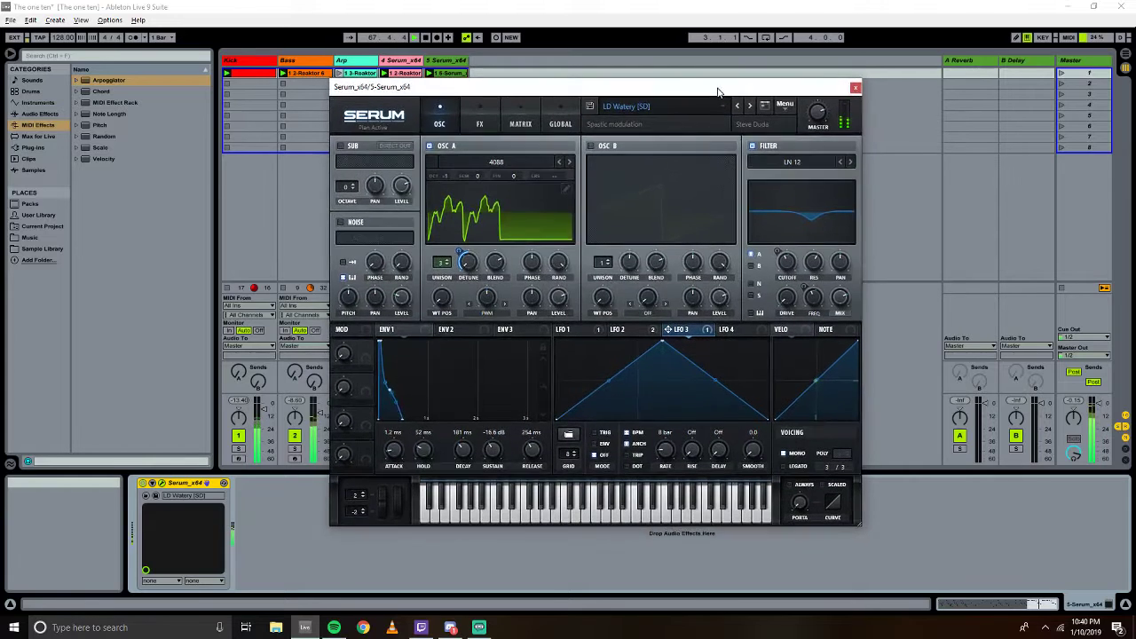
pyautogui.click(853, 87)
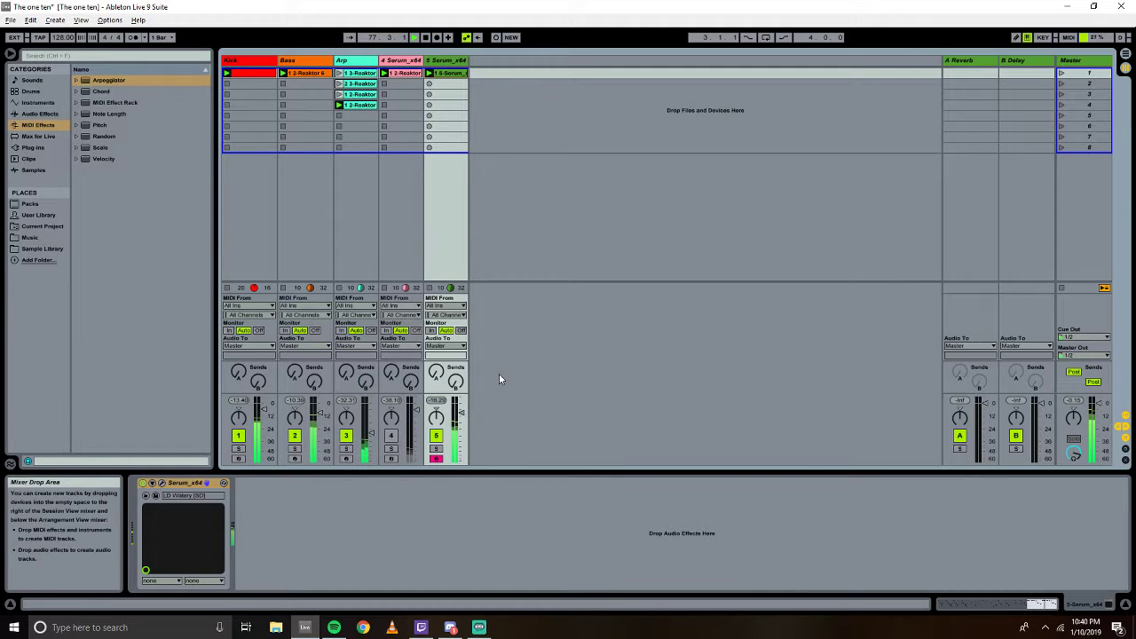
# Unmute the track 4 Serum to audition it, lower its volume, and mute it again.
pyautogui.click(391, 435)
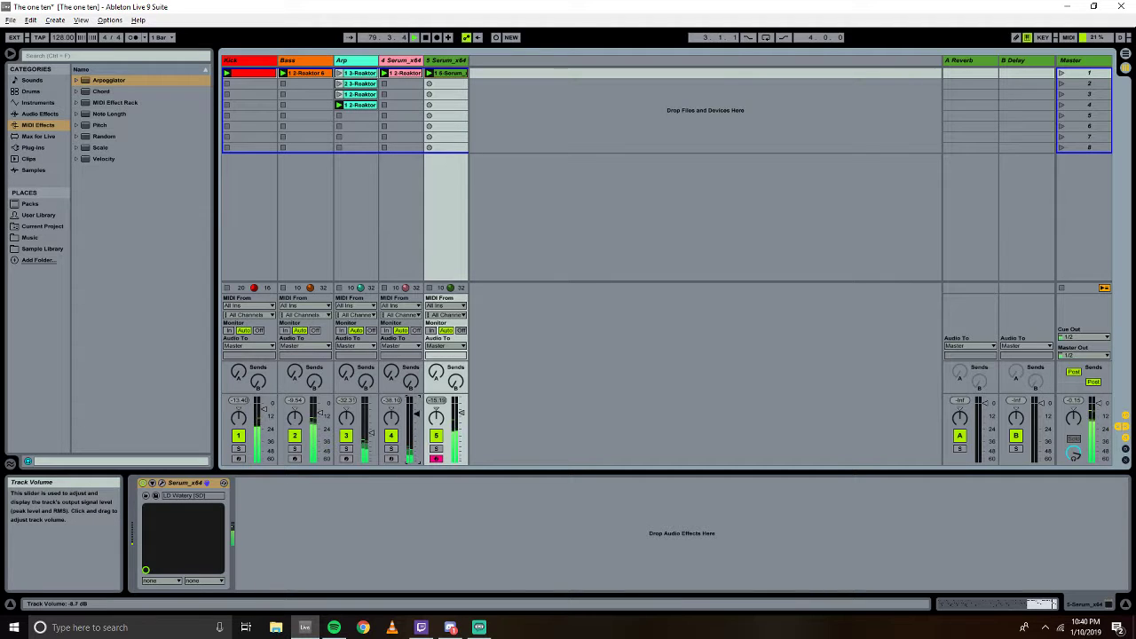
pyautogui.click(391, 435)
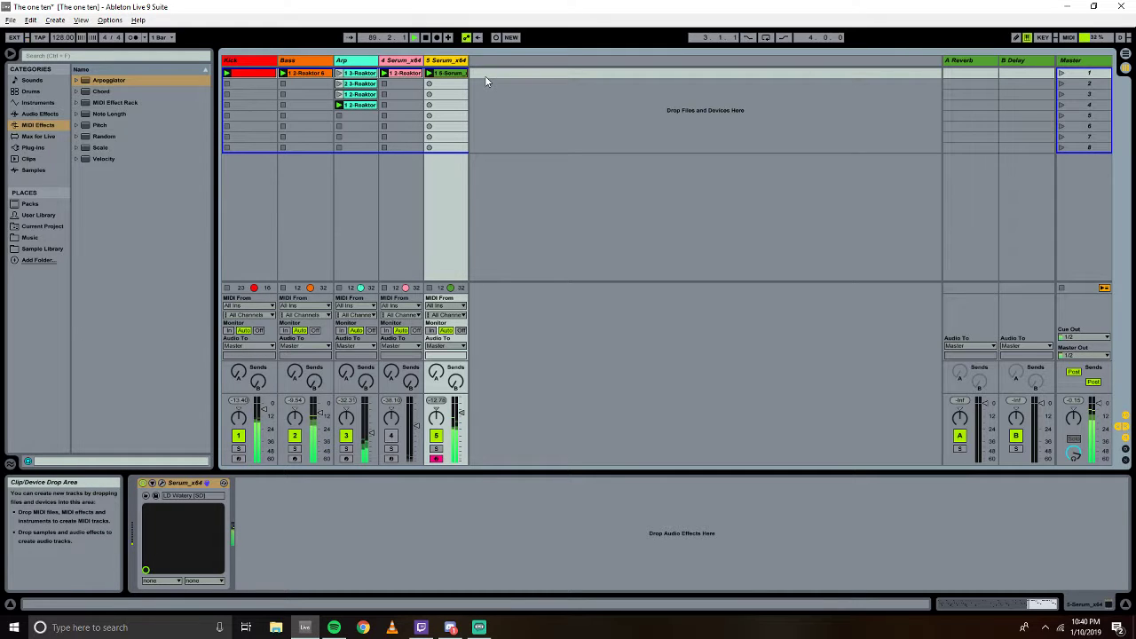
# Insert three new MIDI tracks after the lead Serum track and show the instruments in the browser.
pyautogui.hotkey('ctrl', 'shift', 't')
pyautogui.hotkey('ctrl', 'shift', 't')
pyautogui.hotkey('ctrl', 'shift', 't')
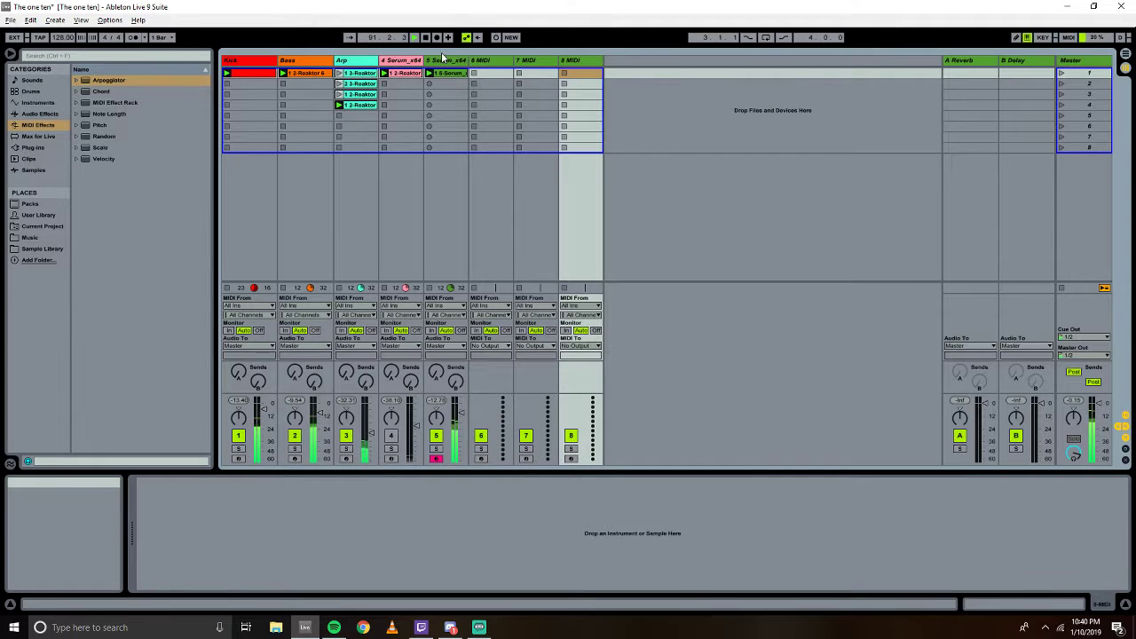
pyautogui.click(578, 63)
pyautogui.click(491, 62)
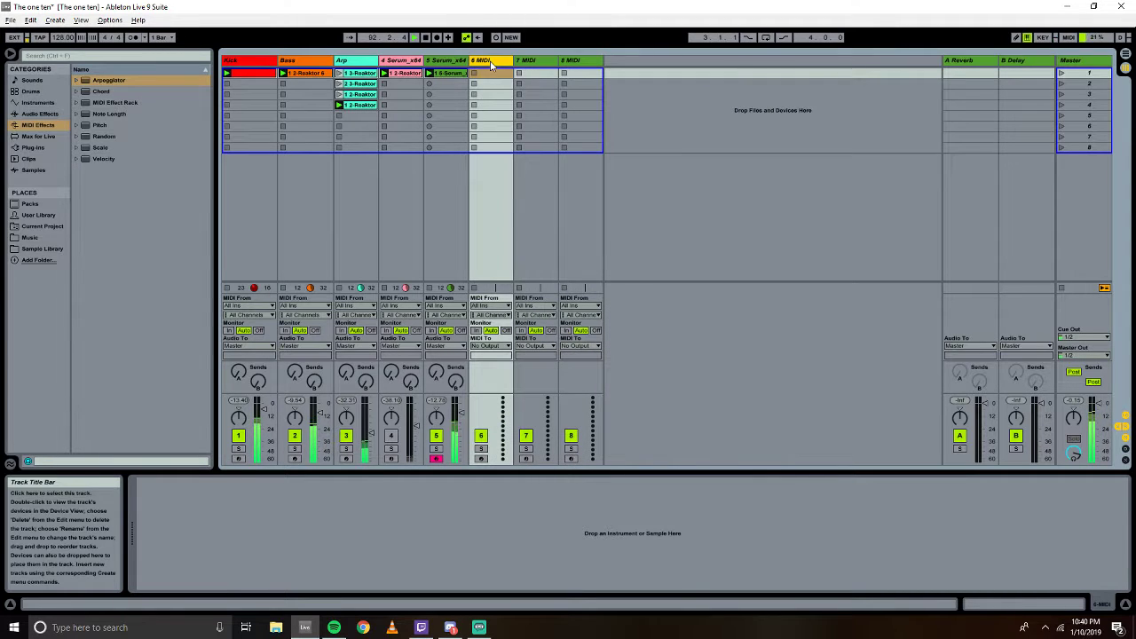
pyautogui.click(32, 103)
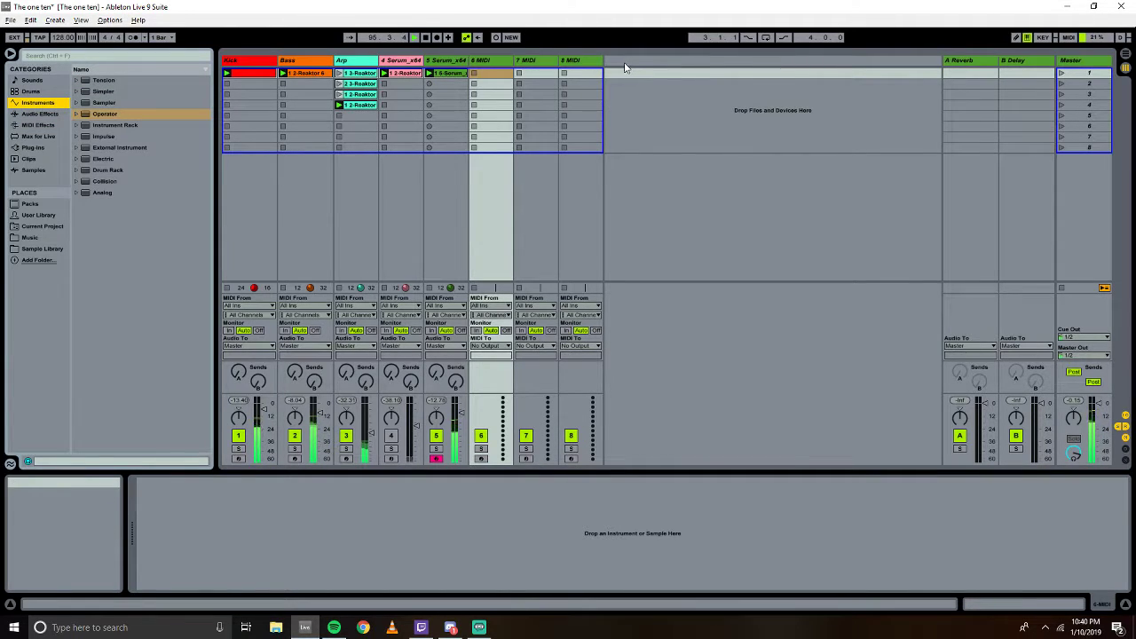
pyautogui.hotkey('ctrl', 't')
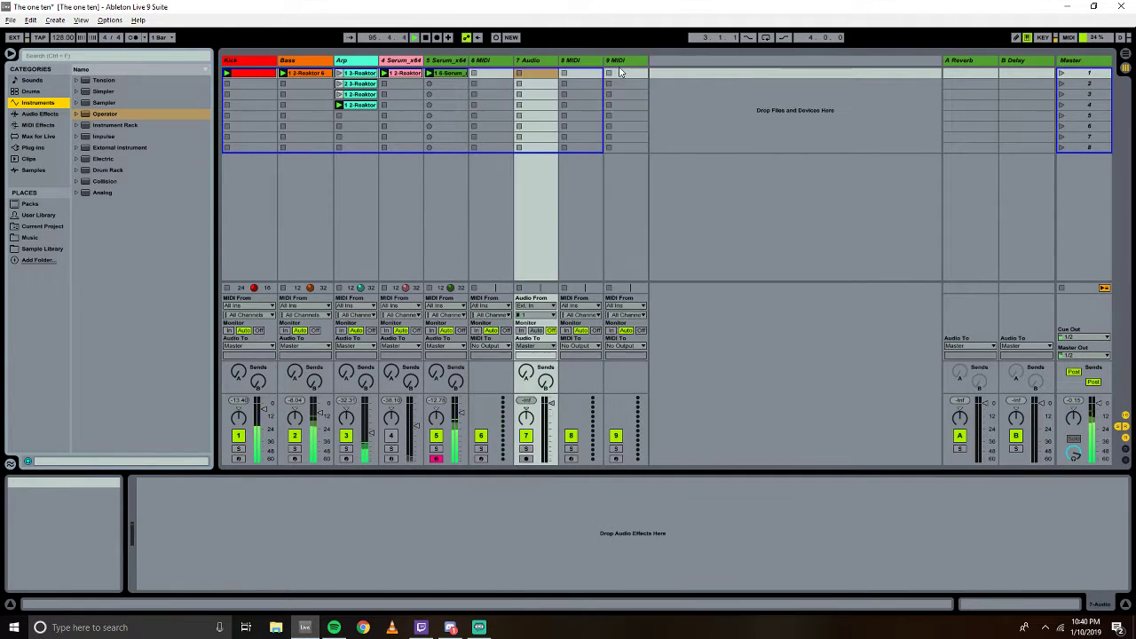
pyautogui.rightClick(524, 62)
pyautogui.click(537, 95)
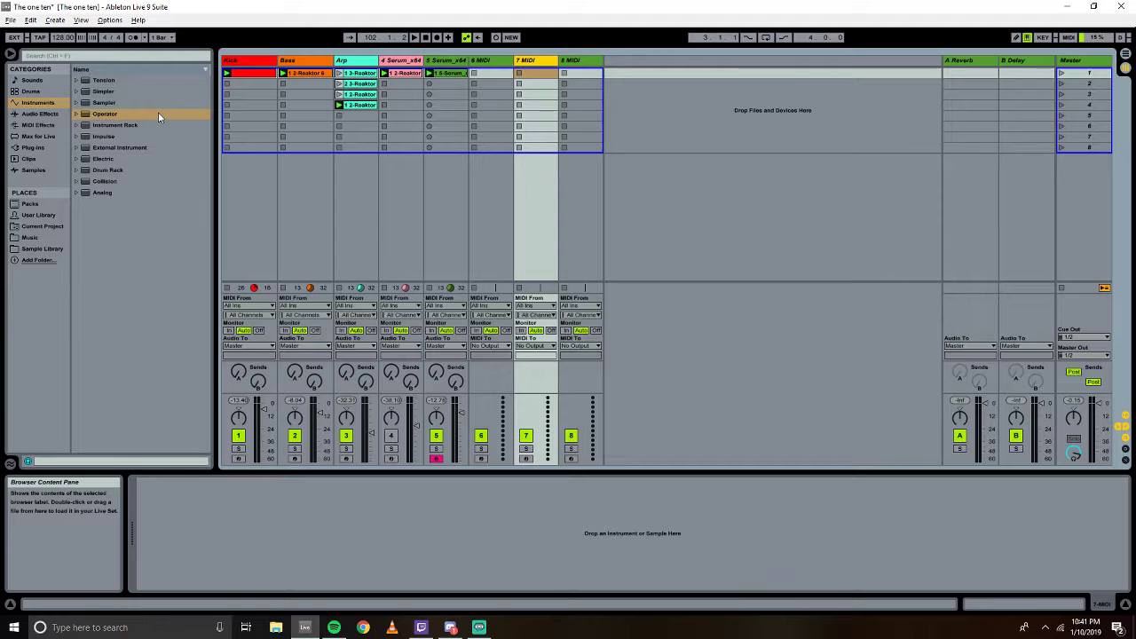
# Rename the first two new MIDI tracks HH and Clap.
pyautogui.click(479, 60)
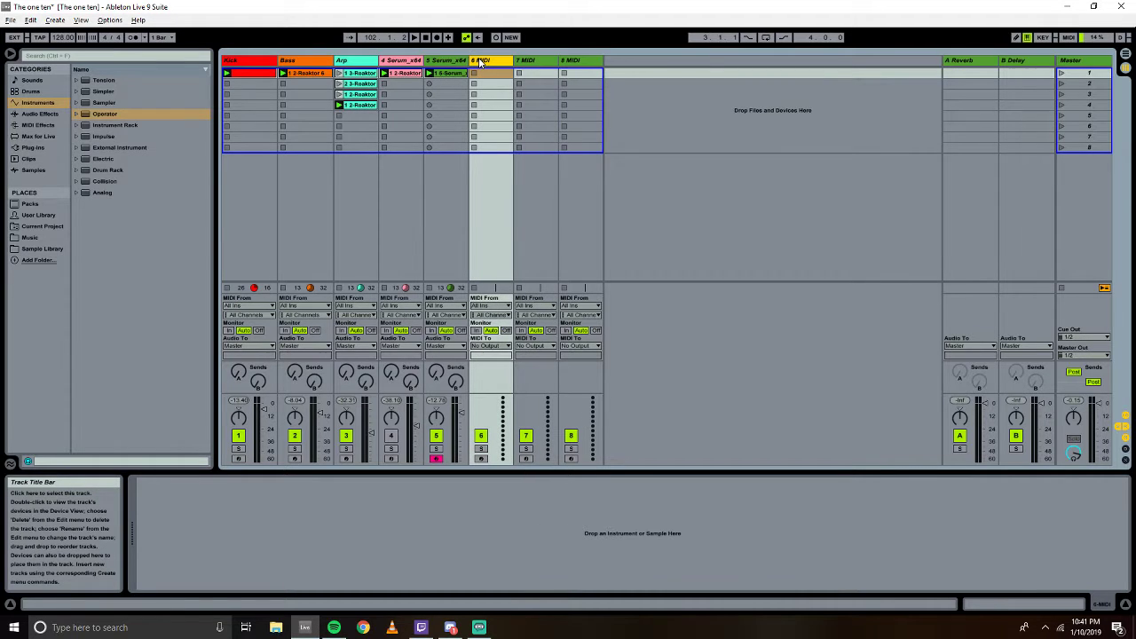
pyautogui.hotkey('ctrl', 'r')
pyautogui.click(529, 62)
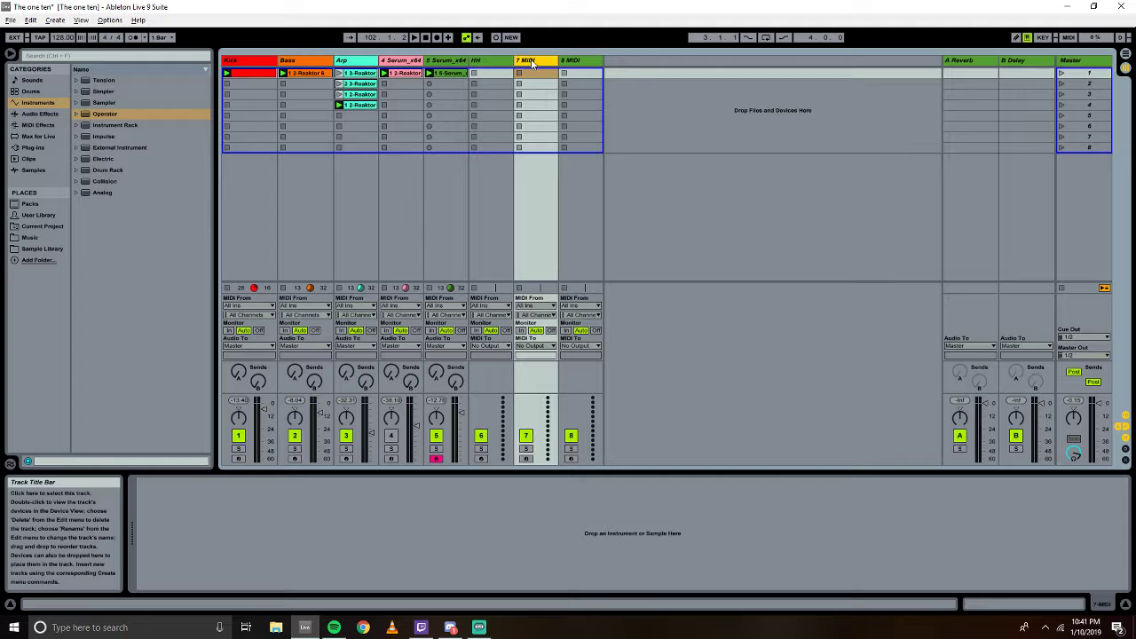
pyautogui.hotkey('ctrl', 'r')
pyautogui.write('clap')
pyautogui.press('BackSpace')
pyautogui.press('BackSpace')
pyautogui.press('BackSpace')
pyautogui.write('lap')
pyautogui.press('Return')
# Rename the third new MIDI track groove snare.
pyautogui.click(595, 61)
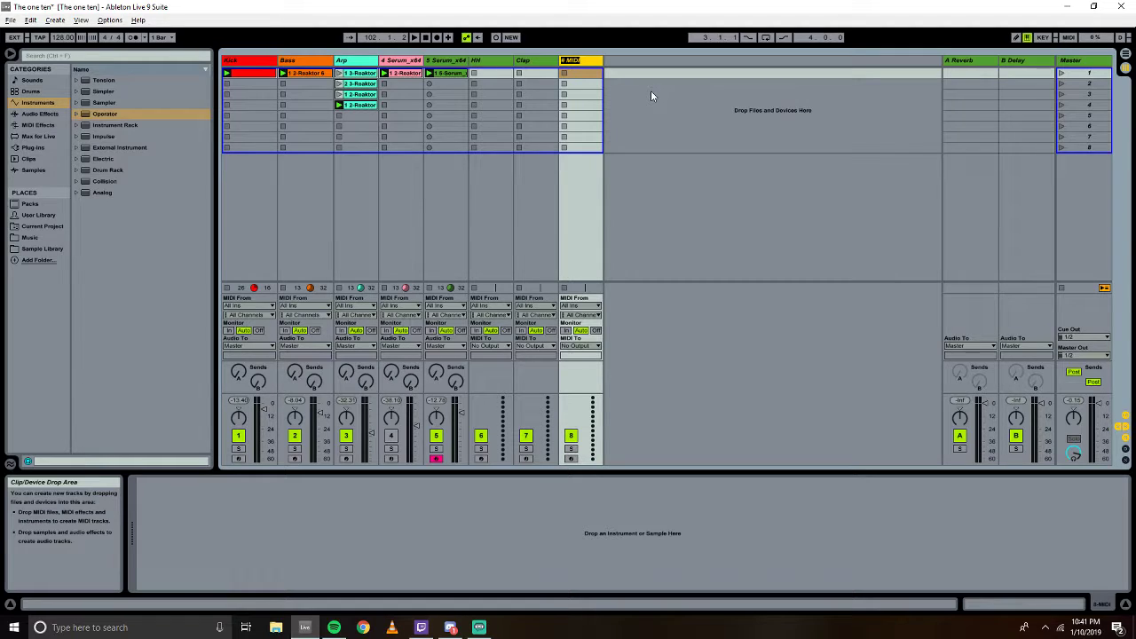
pyautogui.write('groove snare')
pyautogui.press('Return')
pyautogui.click(650, 117)
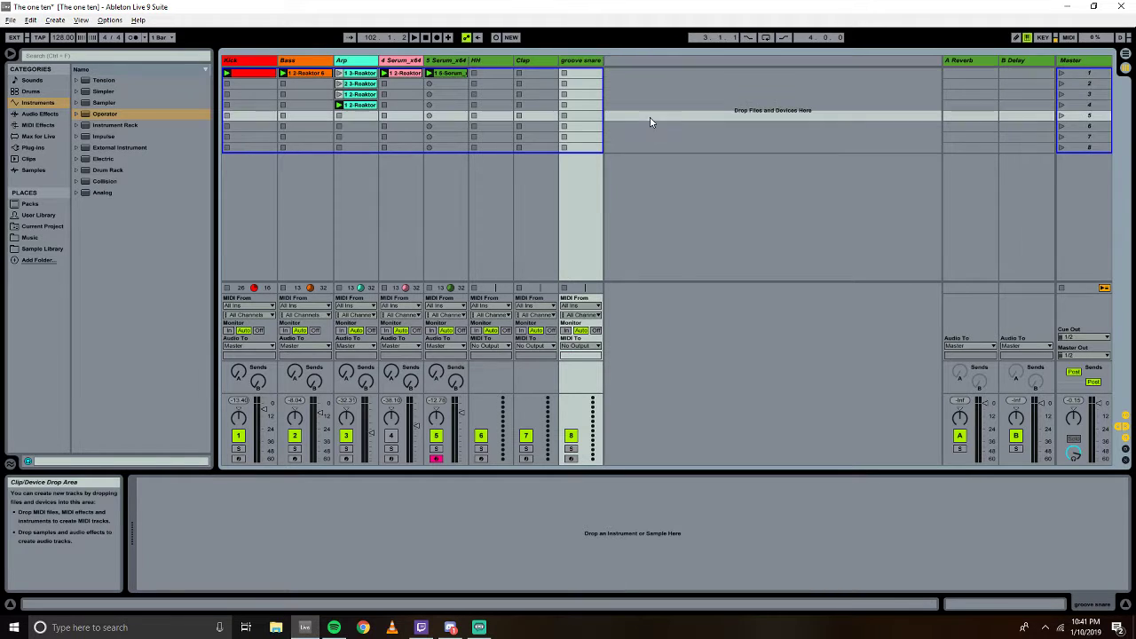
pyautogui.click(663, 106)
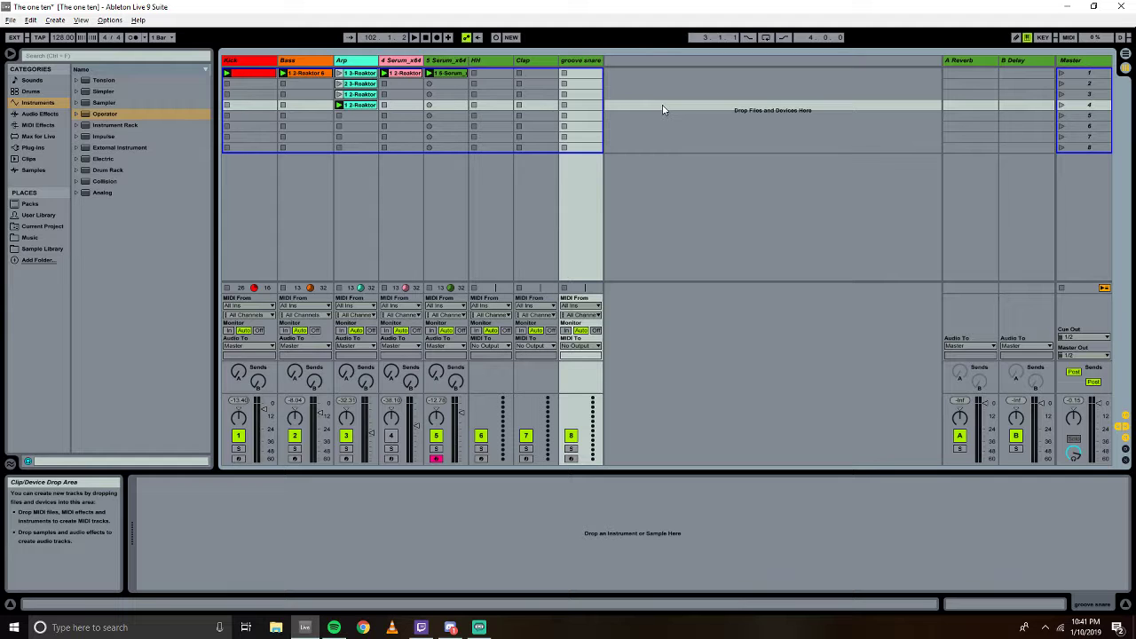
# Search the browser's samples for "hat".
pyautogui.click(72, 55)
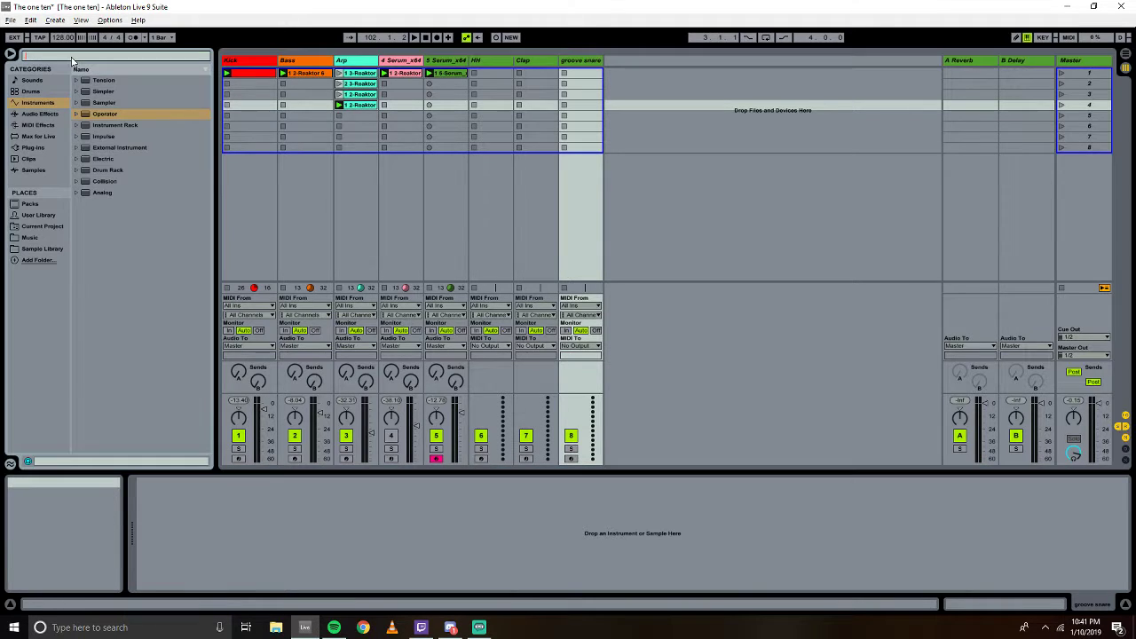
pyautogui.write('hat')
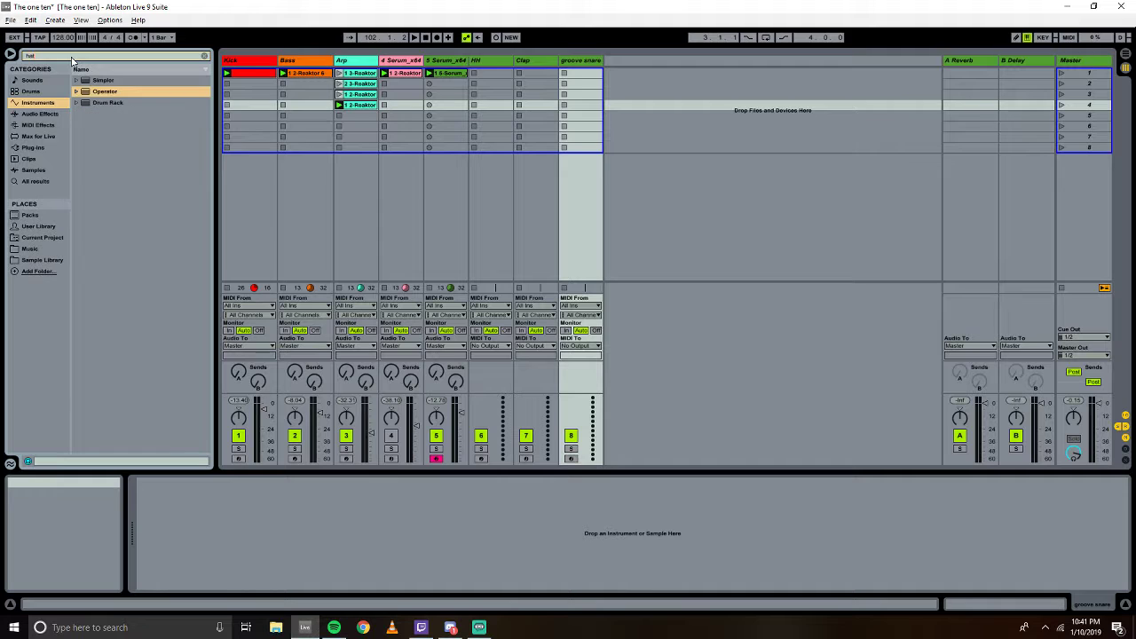
pyautogui.click(25, 171)
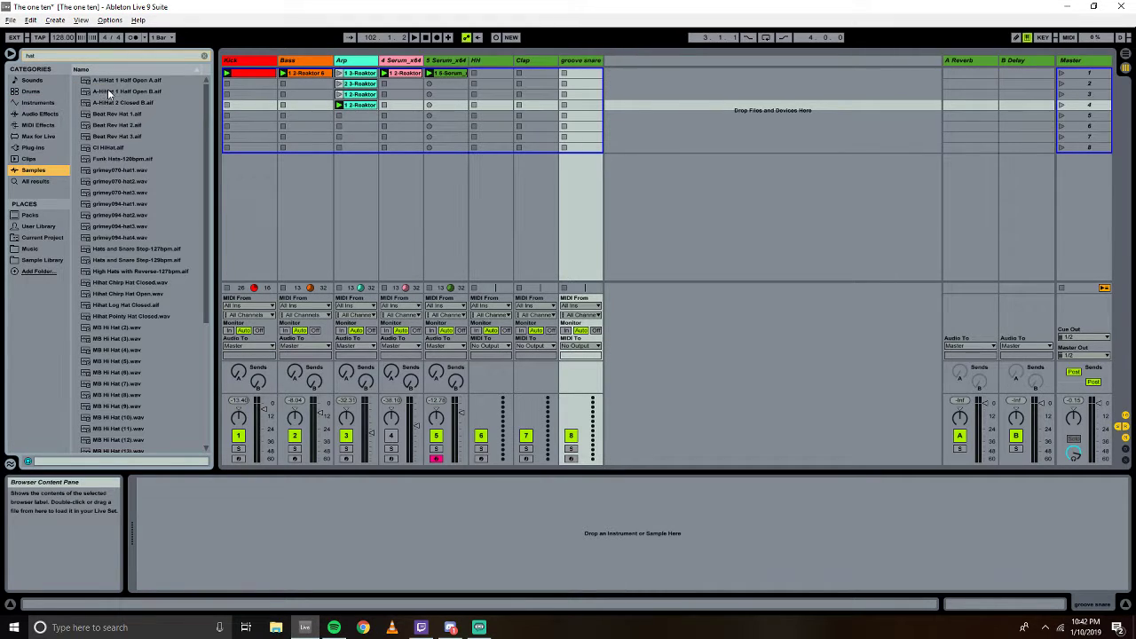
# Audition the hat samples one after another, from A-HiHat 1 Half Open A.aif to Hihat Log Hat Closed.aif.
pyautogui.click(113, 80)
pyautogui.press('Down')
pyautogui.press('Down')
pyautogui.press('Down')
pyautogui.press('Down')
pyautogui.press('Down')
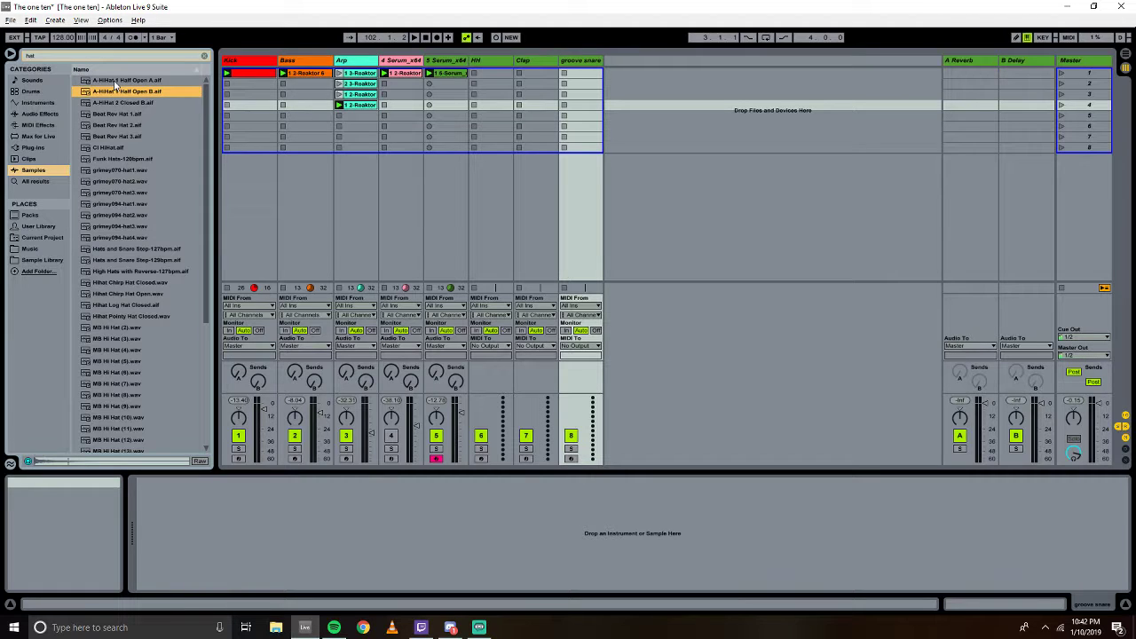
pyautogui.press('Down')
pyautogui.press('Down')
pyautogui.press('Down')
pyautogui.press('Down')
pyautogui.press('Down')
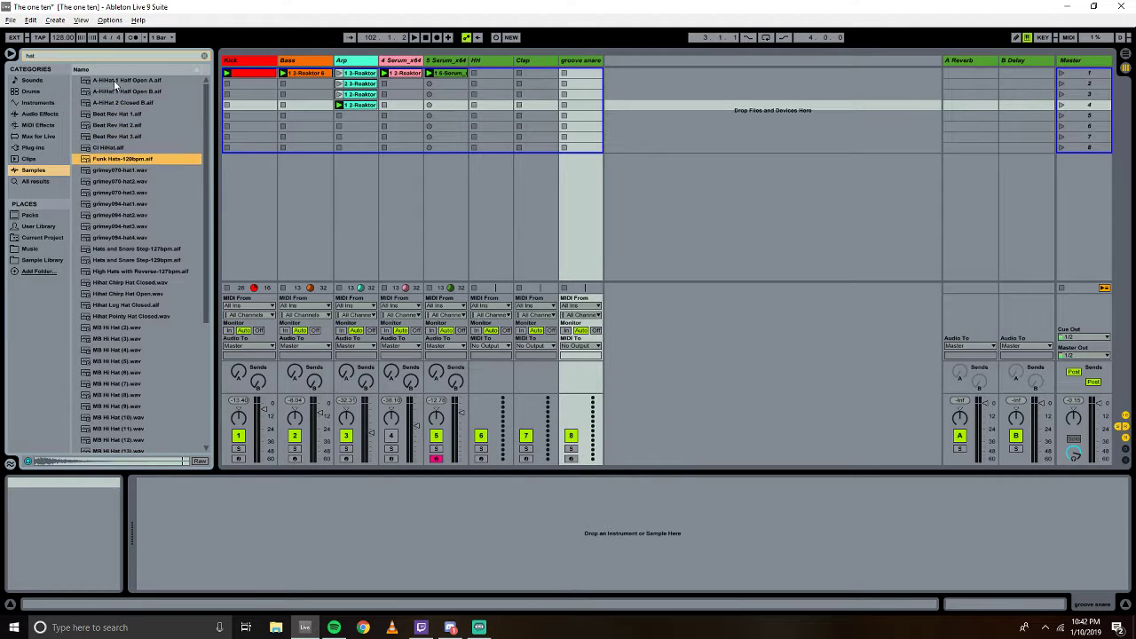
pyautogui.press('Down')
pyautogui.press('Down')
pyautogui.press('Down')
pyautogui.press('Down')
pyautogui.press('Down')
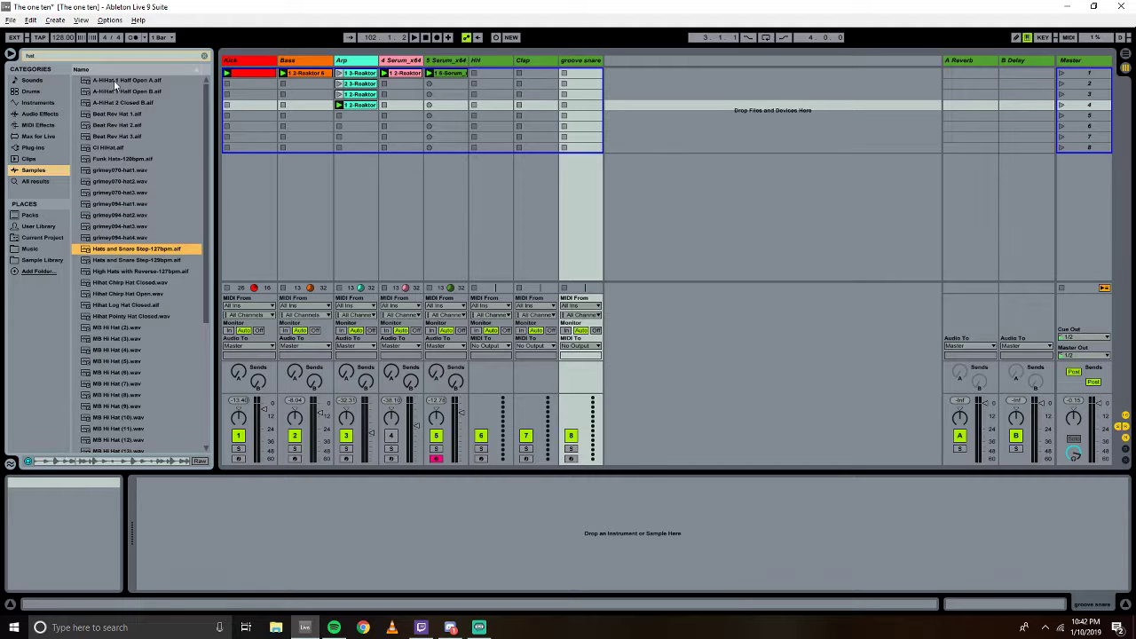
pyautogui.press('Down')
pyautogui.press('Down')
pyautogui.press('Down')
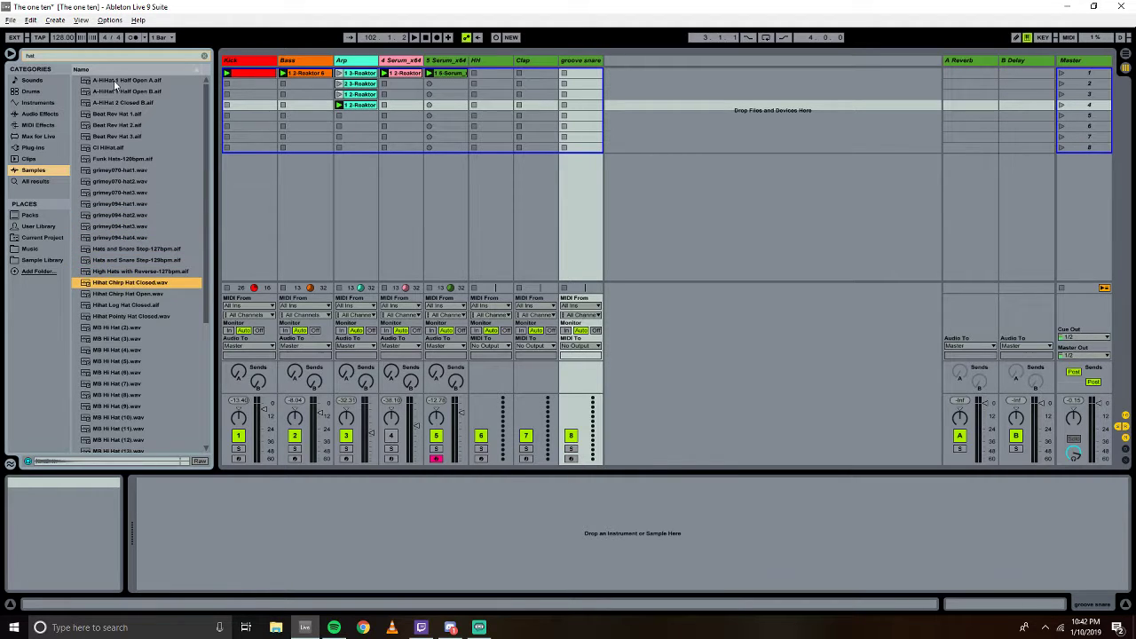
pyautogui.press('Down')
pyautogui.press('Up')
pyautogui.press('Down')
pyautogui.press('Up')
pyautogui.press('Down')
pyautogui.press('Down')
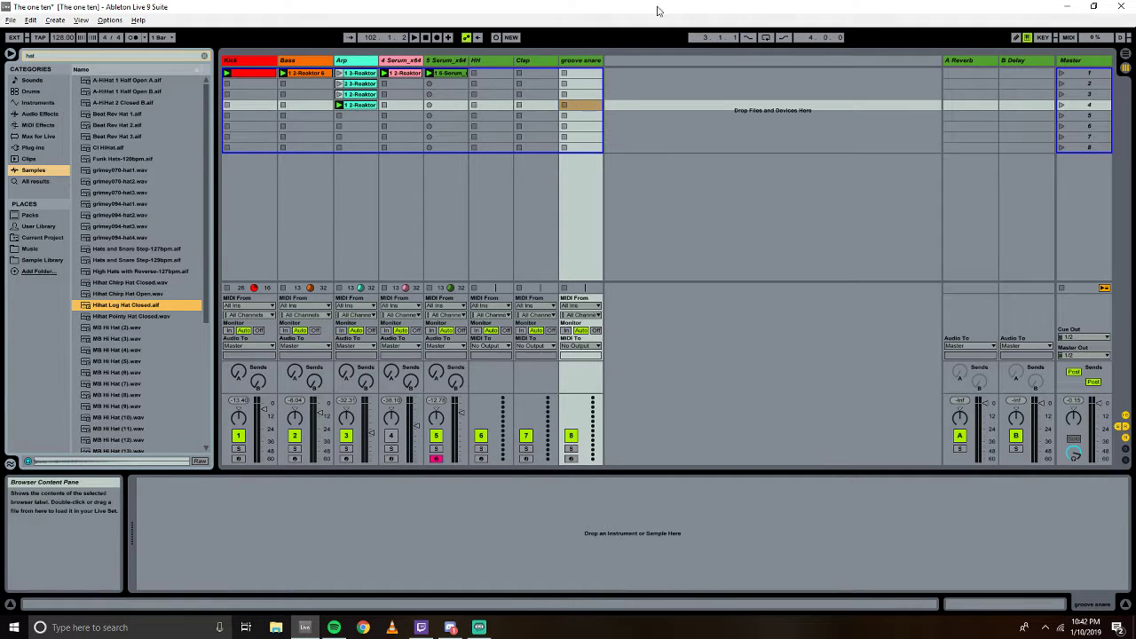
# Load the sample Hihat Log Hat Closed.aif as an instrument on the HH track.
pyautogui.press('Left')
pyautogui.press('Left')
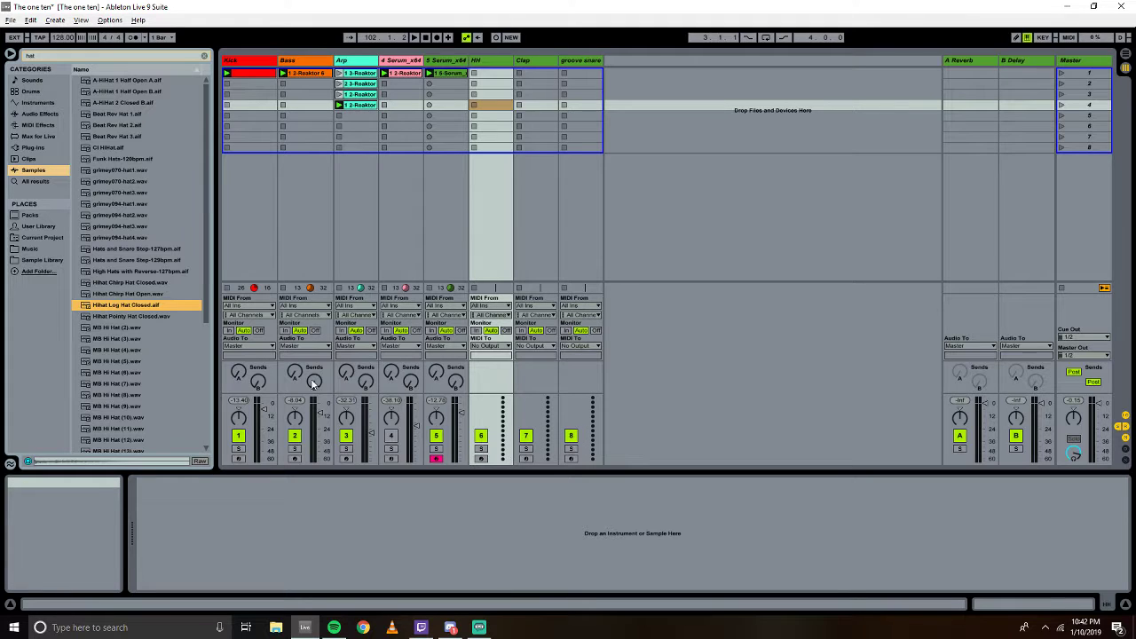
pyautogui.moveTo(120, 309); pyautogui.dragTo(415, 537)
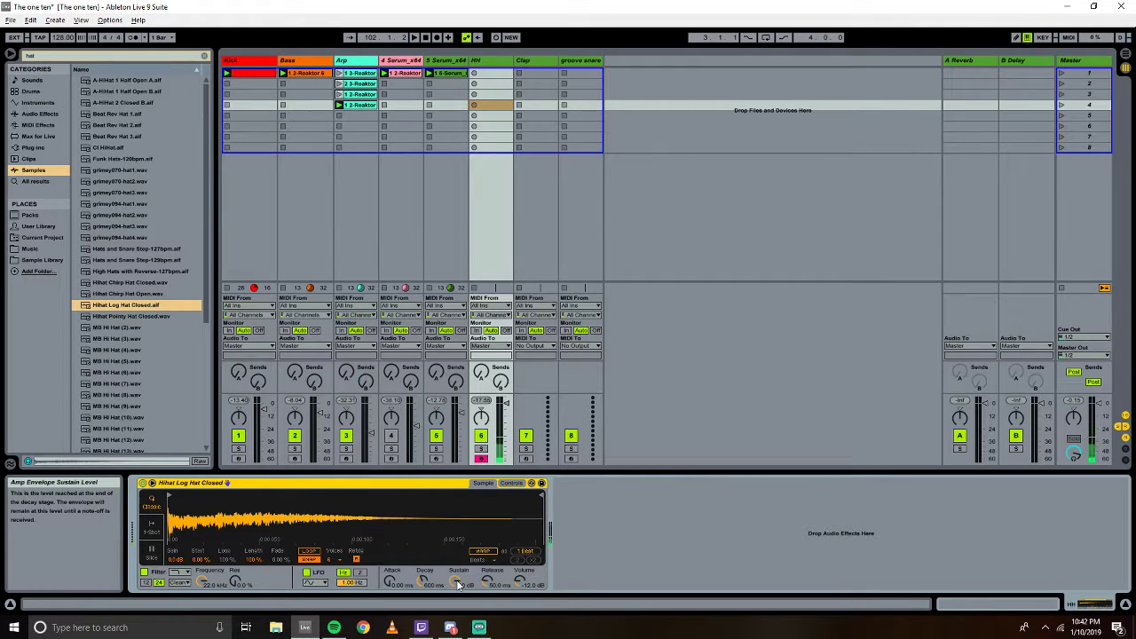
# Shape the hi-hat's amp envelope with sustain at -inf dB, decay at about 640 ms and release at 1 ms.
pyautogui.moveTo(457, 583); pyautogui.dragTo(457, 628)
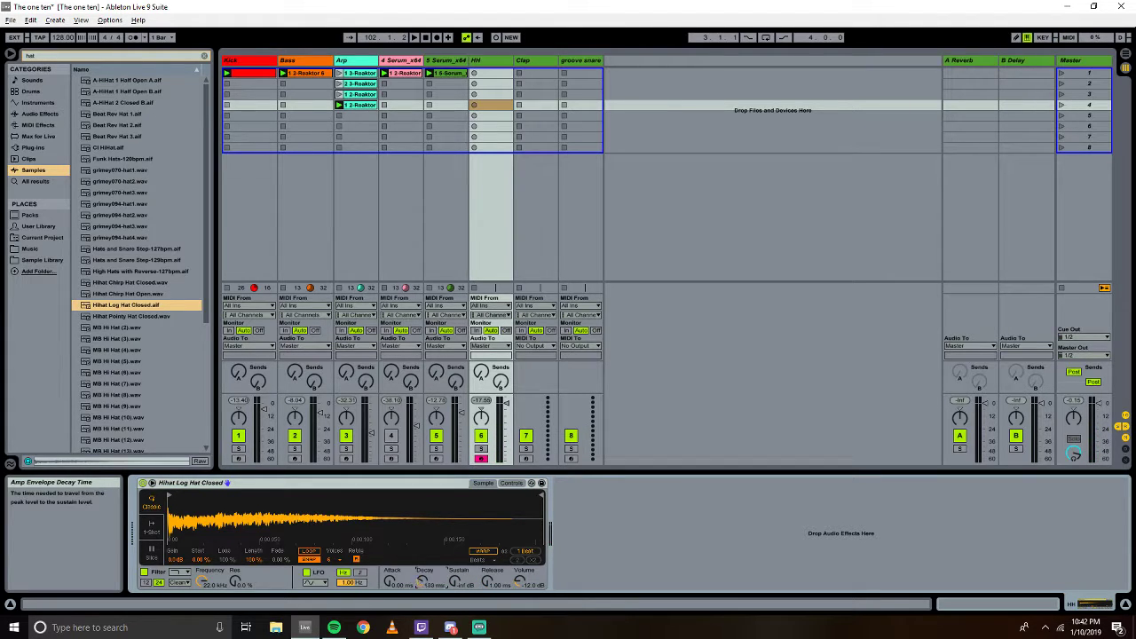
pyautogui.moveTo(421, 581); pyautogui.dragTo(422, 625)
pyautogui.moveTo(421, 581); pyautogui.dragTo(421, 537)
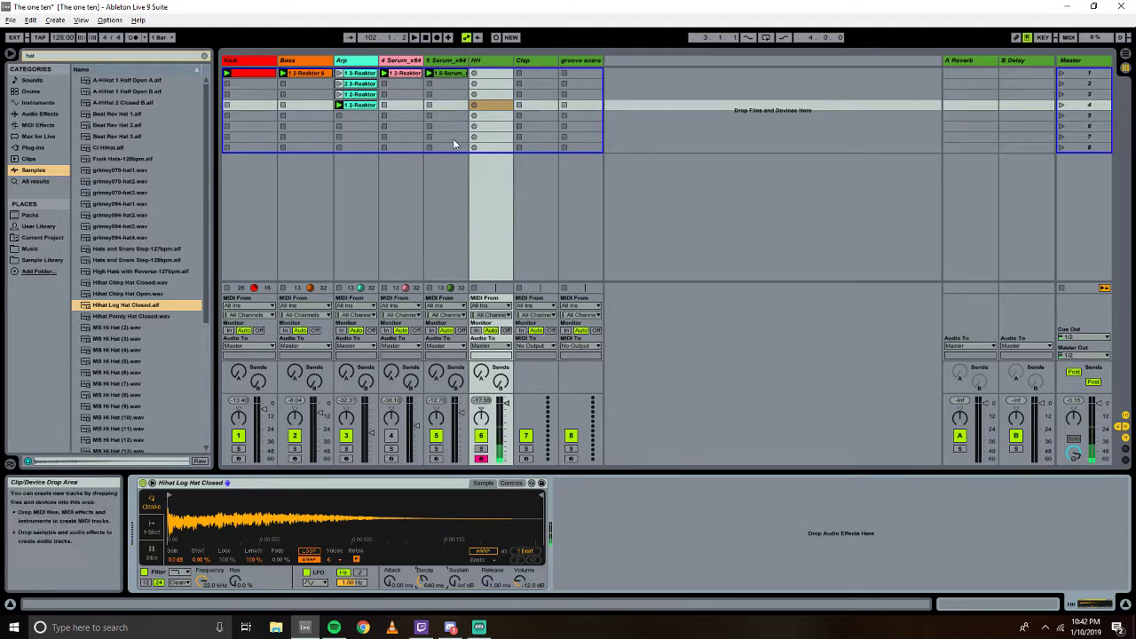
# Create a clip in the HH track's first slot with C1 sixteenth notes at 1.1.3, 1.2.3, 1.3.3 and 1.4.3, and launch it.
pyautogui.doubleClick(478, 75)
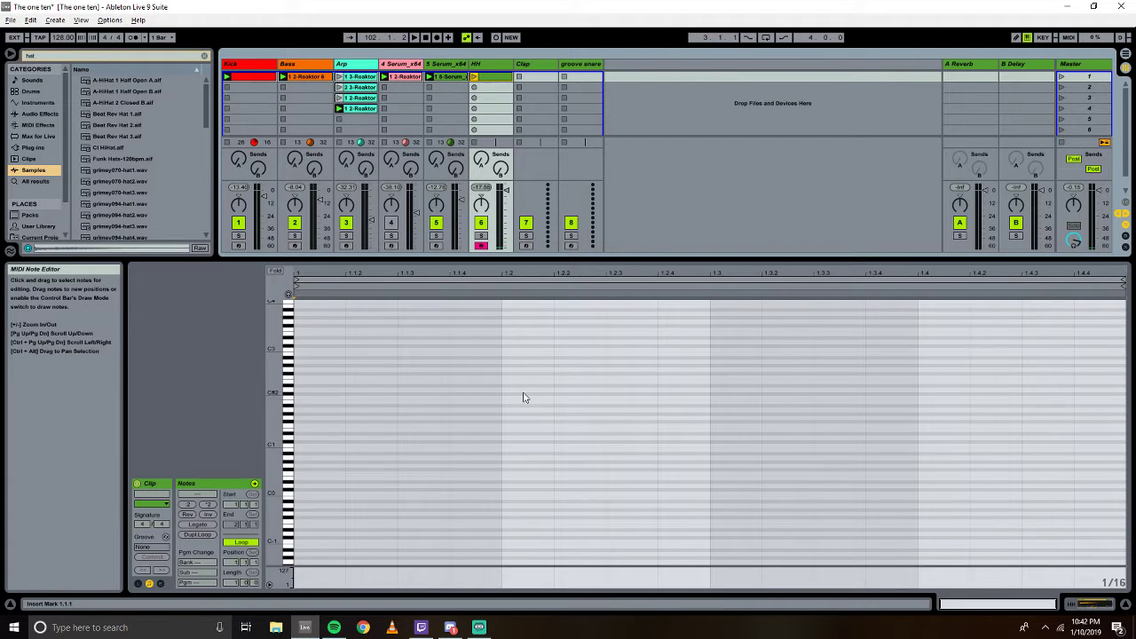
pyautogui.click(400, 449)
pyautogui.doubleClick(405, 448)
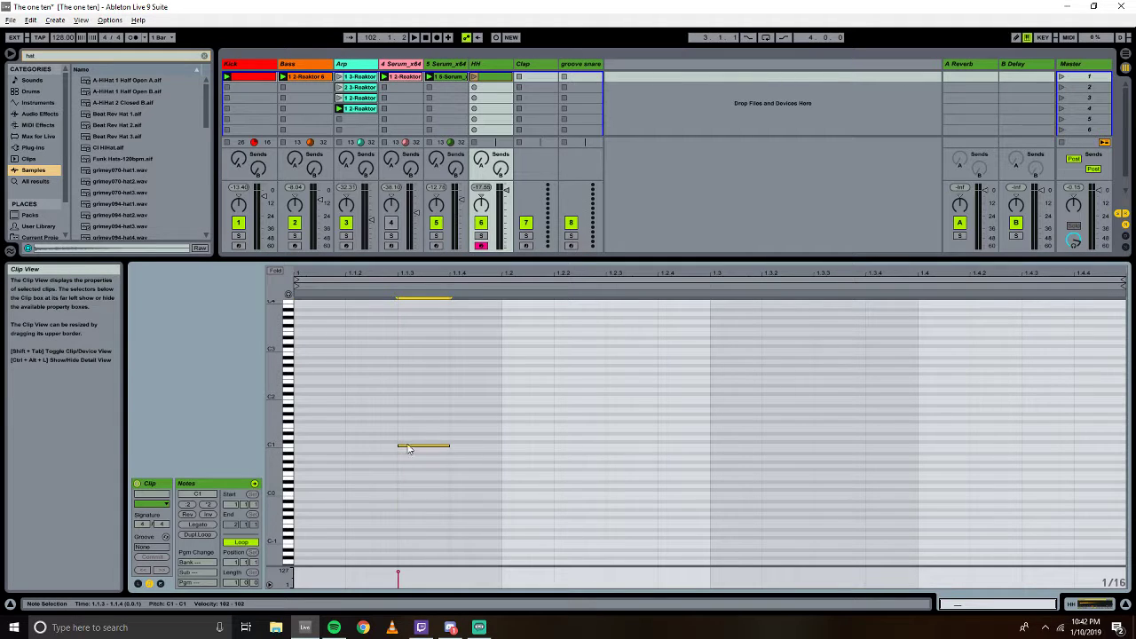
pyautogui.doubleClick(623, 448)
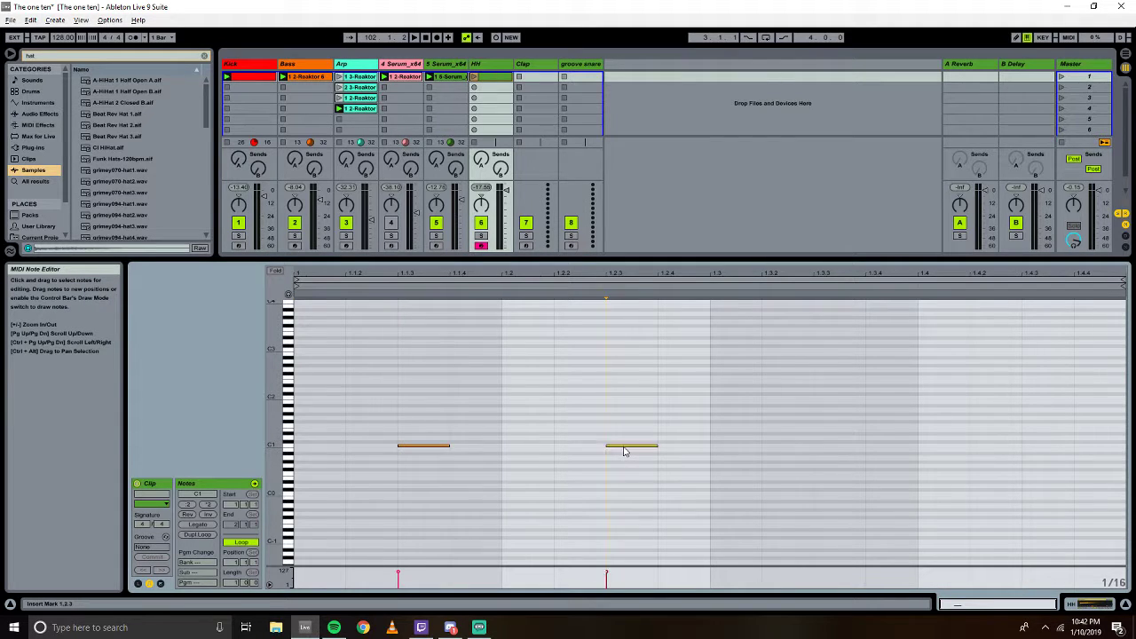
pyautogui.doubleClick(843, 445)
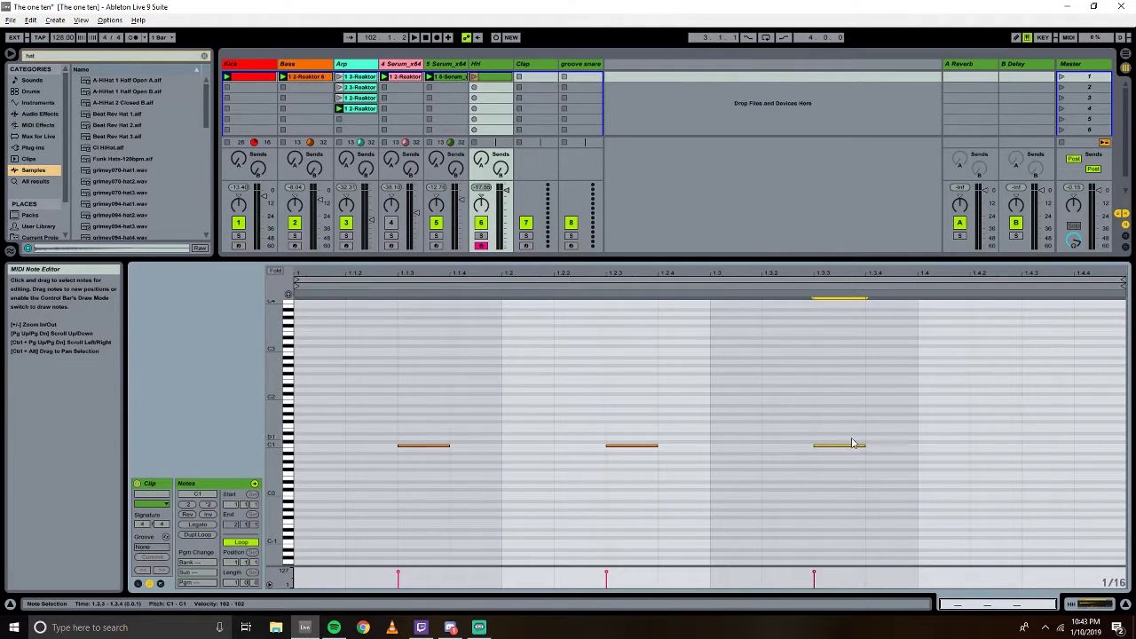
pyautogui.doubleClick(1054, 448)
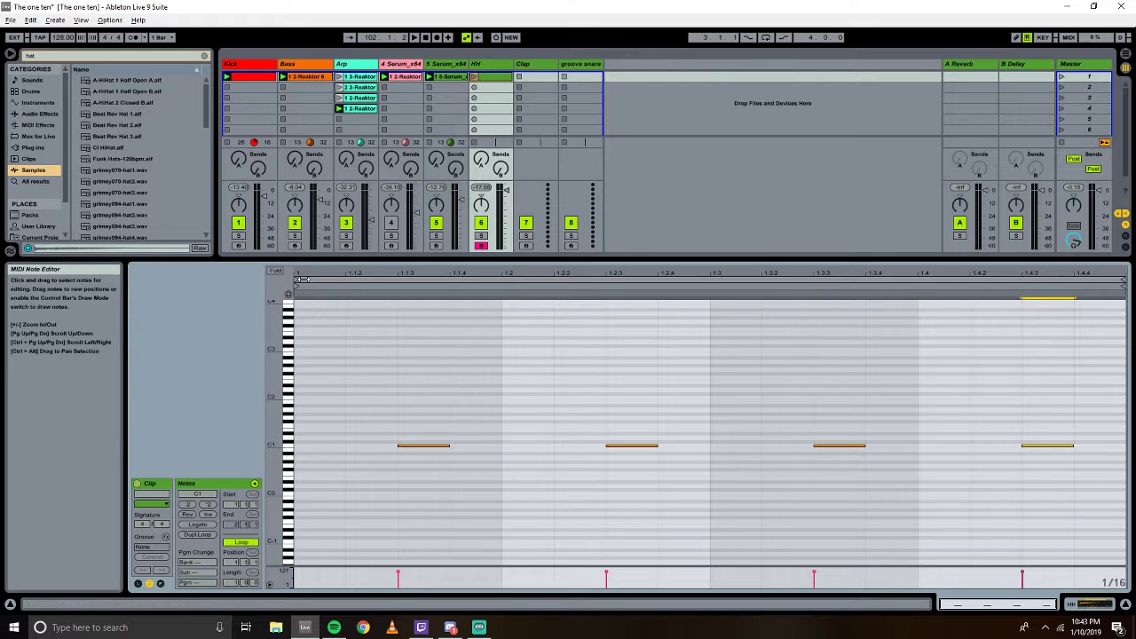
pyautogui.click(474, 78)
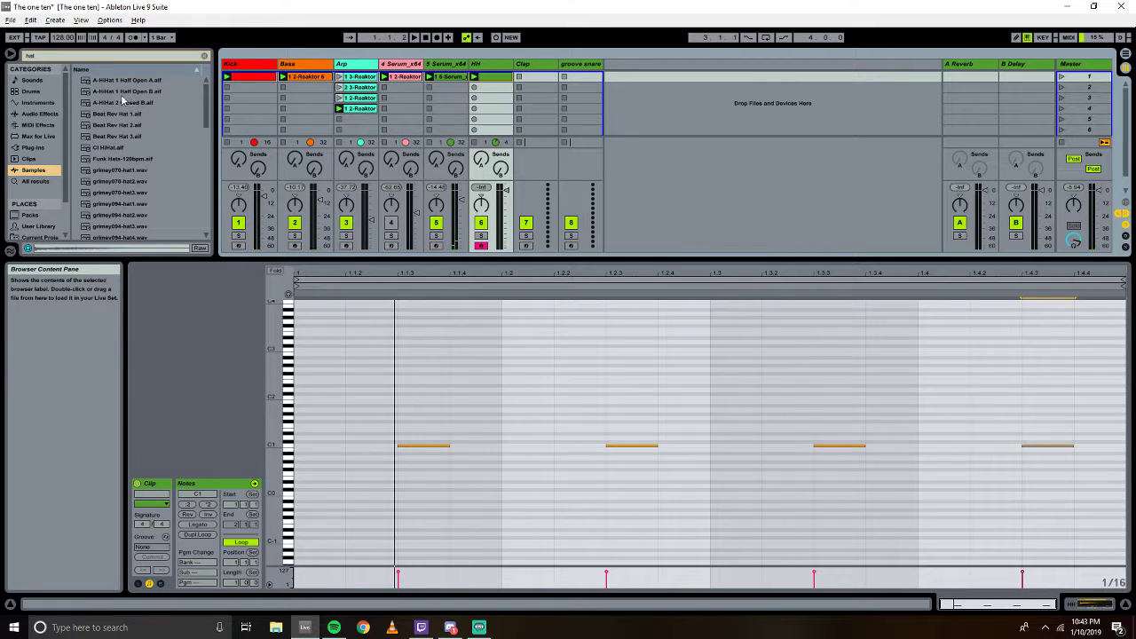
# Search the samples for "clap" and audition the results from Clap 6xPeople.wav to Clap Burned 03 1.aif.
pyautogui.click(80, 56)
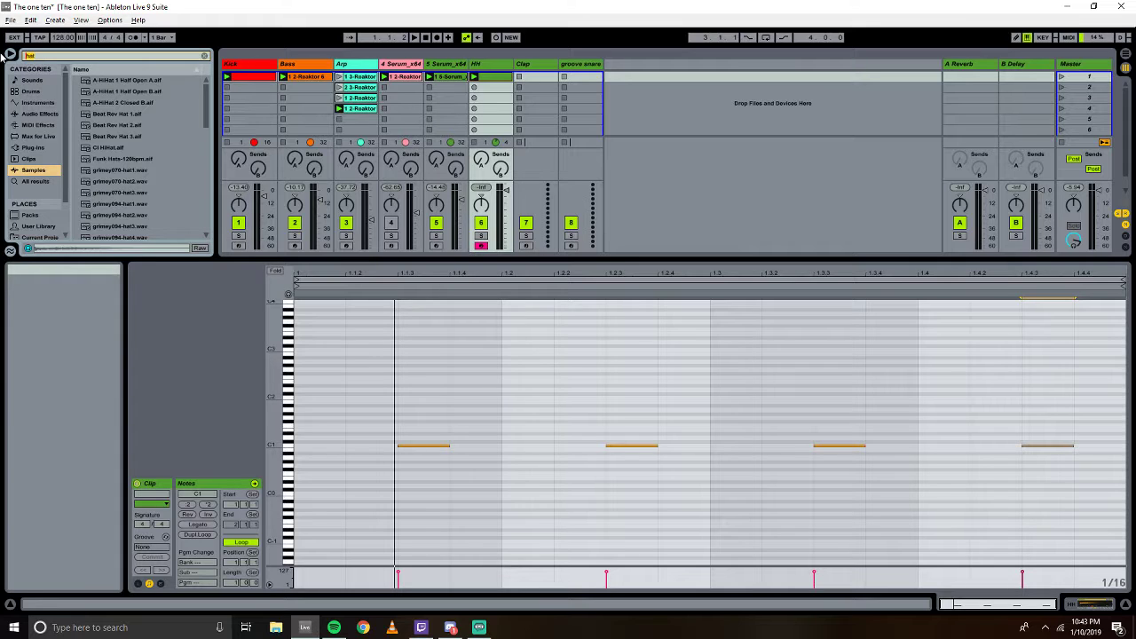
pyautogui.write('clap')
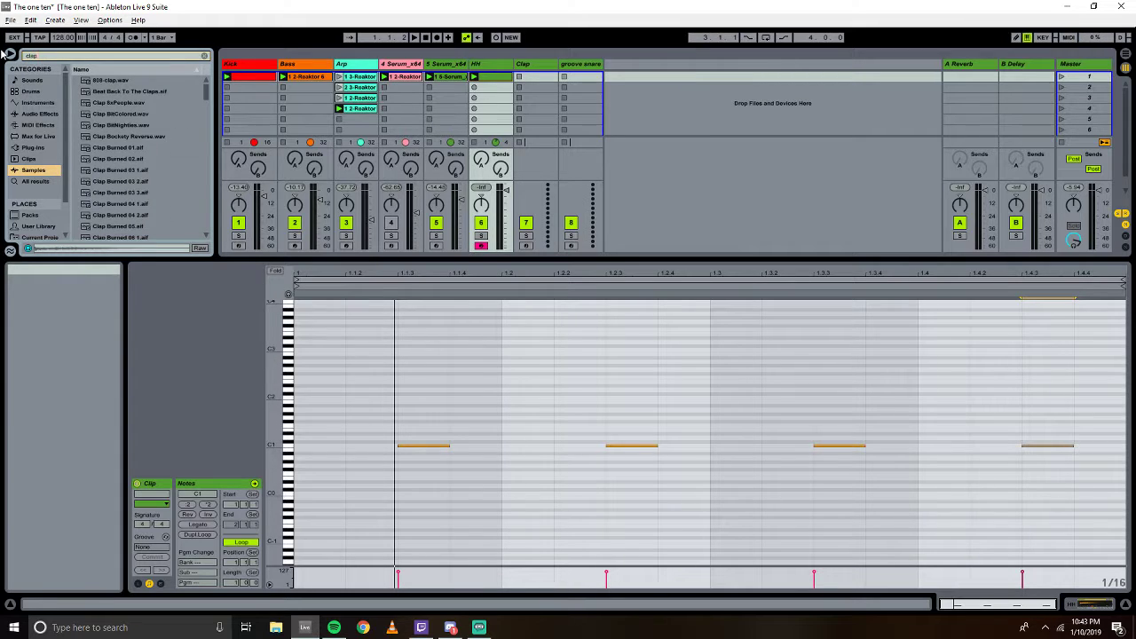
pyautogui.click(124, 104)
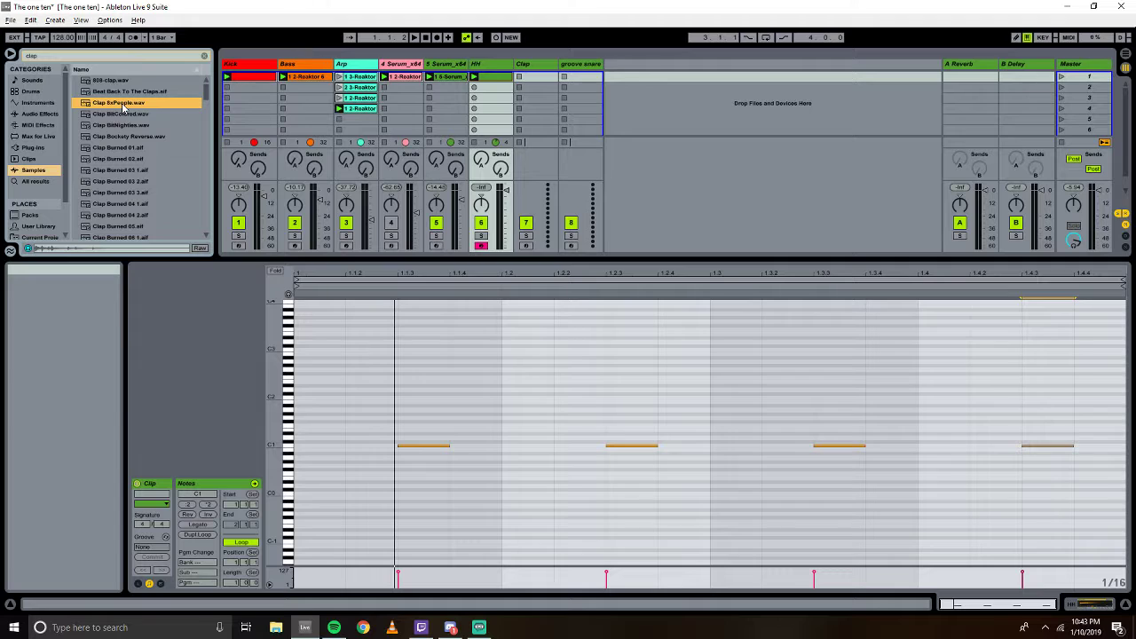
pyautogui.press('Down')
pyautogui.press('Down')
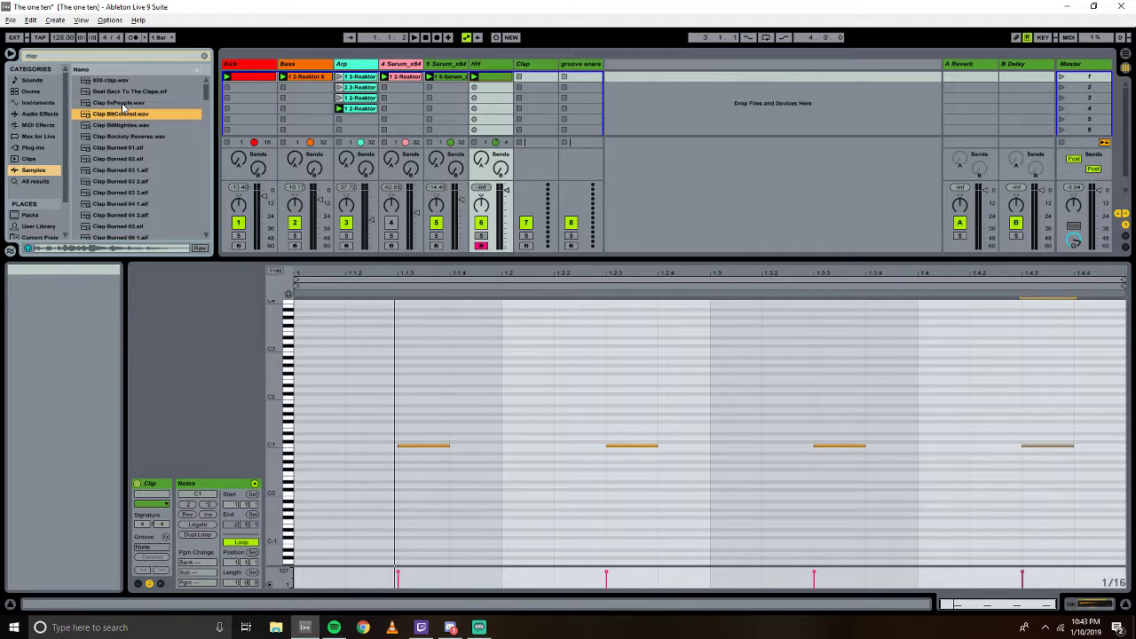
pyautogui.press('Down')
pyautogui.press('Down')
pyautogui.press('Down')
pyautogui.press('Down')
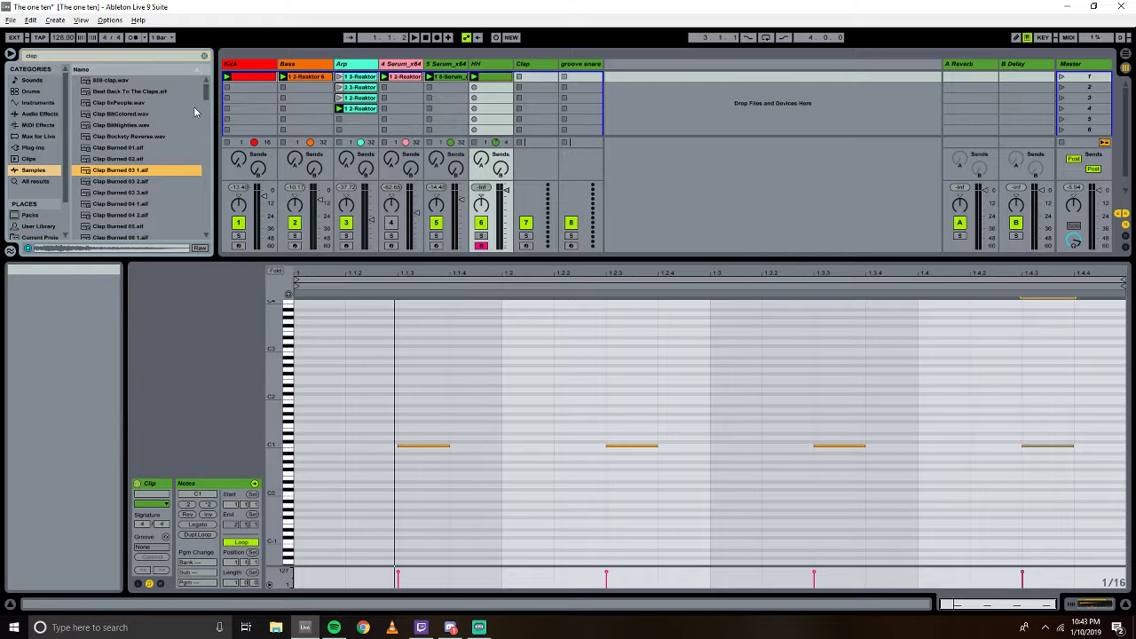
# Audition the clap samples one after another, starting over at 808-clap.wav and continuing to Clap Kiss.wav.
pyautogui.click(110, 81)
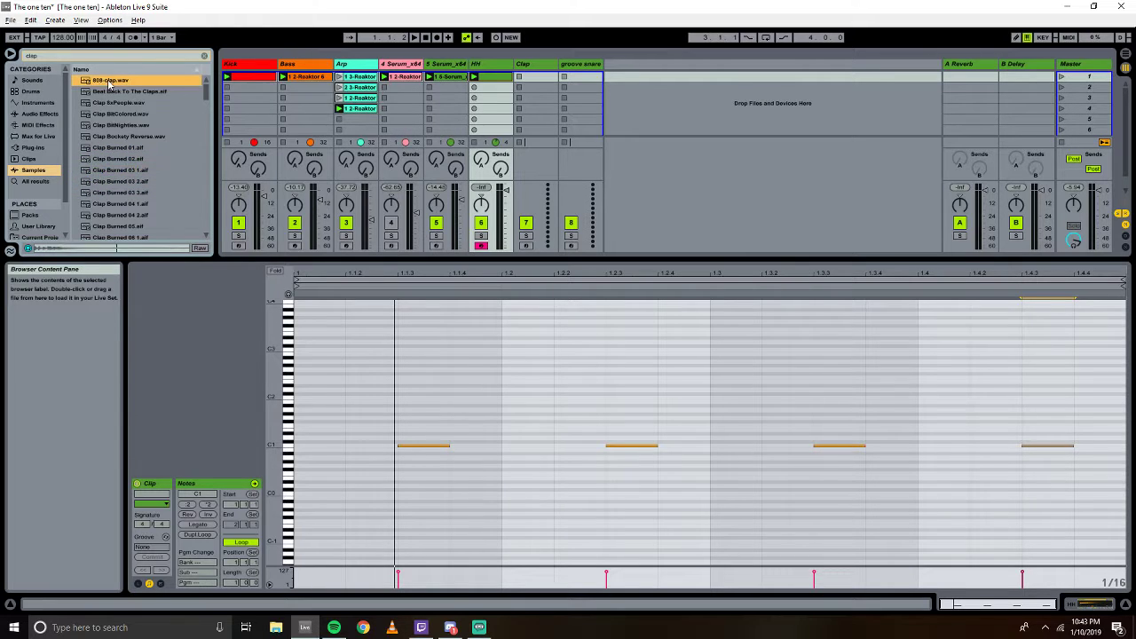
pyautogui.click(113, 93)
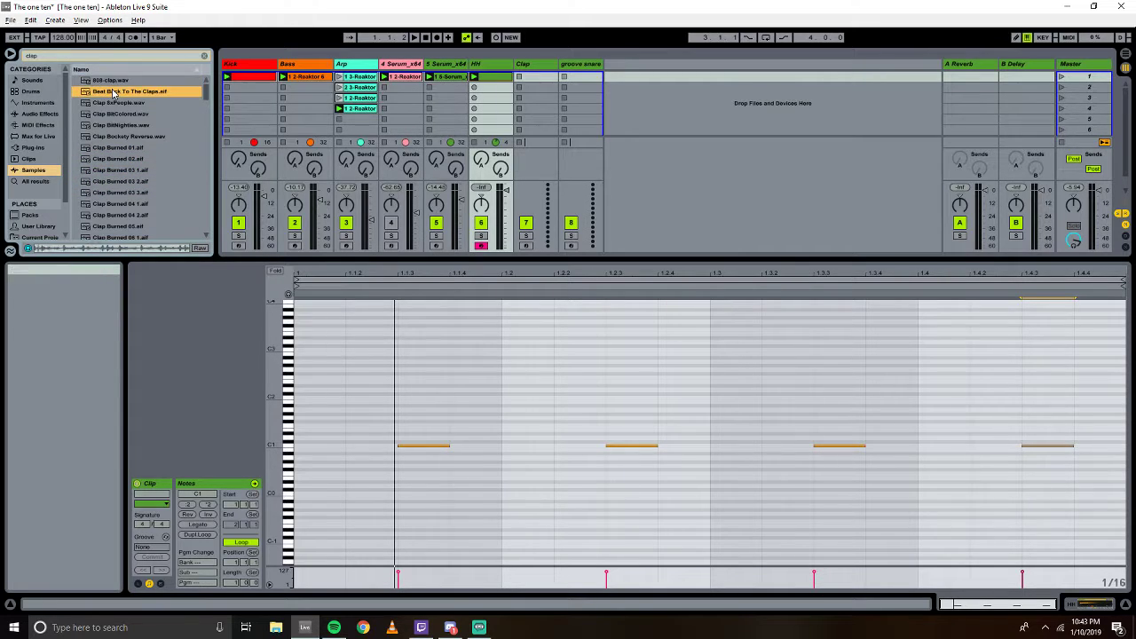
pyautogui.press('Down')
pyautogui.press('Down')
pyautogui.press('Down')
pyautogui.press('Down')
pyautogui.press('Down')
pyautogui.press('Down')
pyautogui.press('Down')
pyautogui.press('Down')
pyautogui.press('Down')
pyautogui.press('Down')
pyautogui.press('Down')
pyautogui.press('Down')
pyautogui.press('Down')
pyautogui.press('Down')
pyautogui.press('Down')
pyautogui.press('Down')
pyautogui.press('Down')
pyautogui.press('Down')
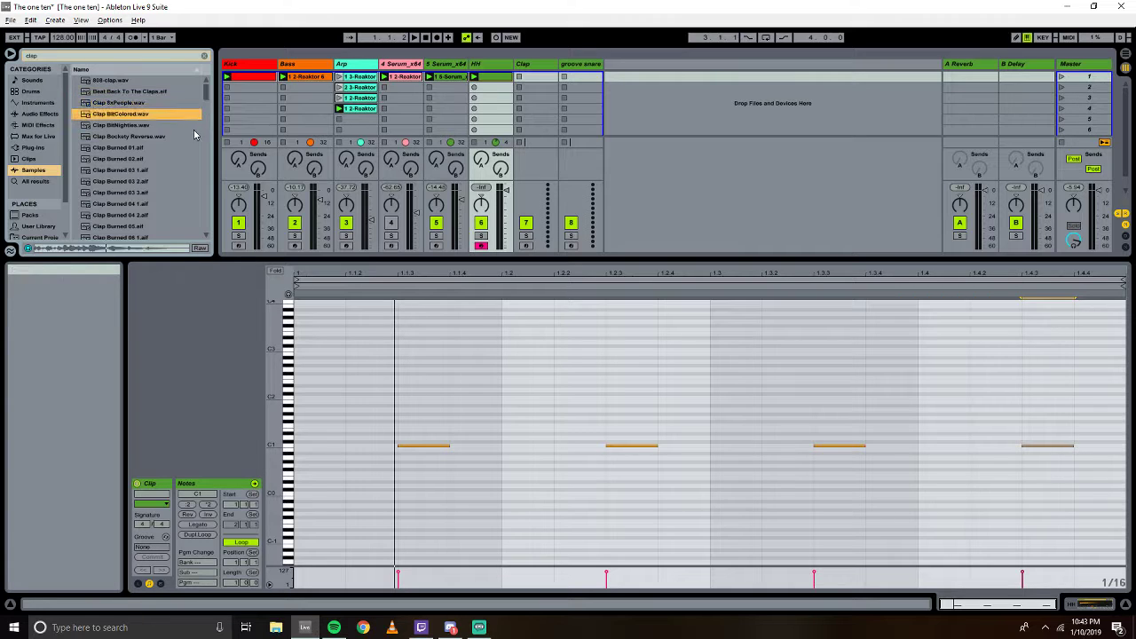
pyautogui.press('Down')
pyautogui.press('Down')
pyautogui.press('Down')
pyautogui.press('Down')
pyautogui.press('Down')
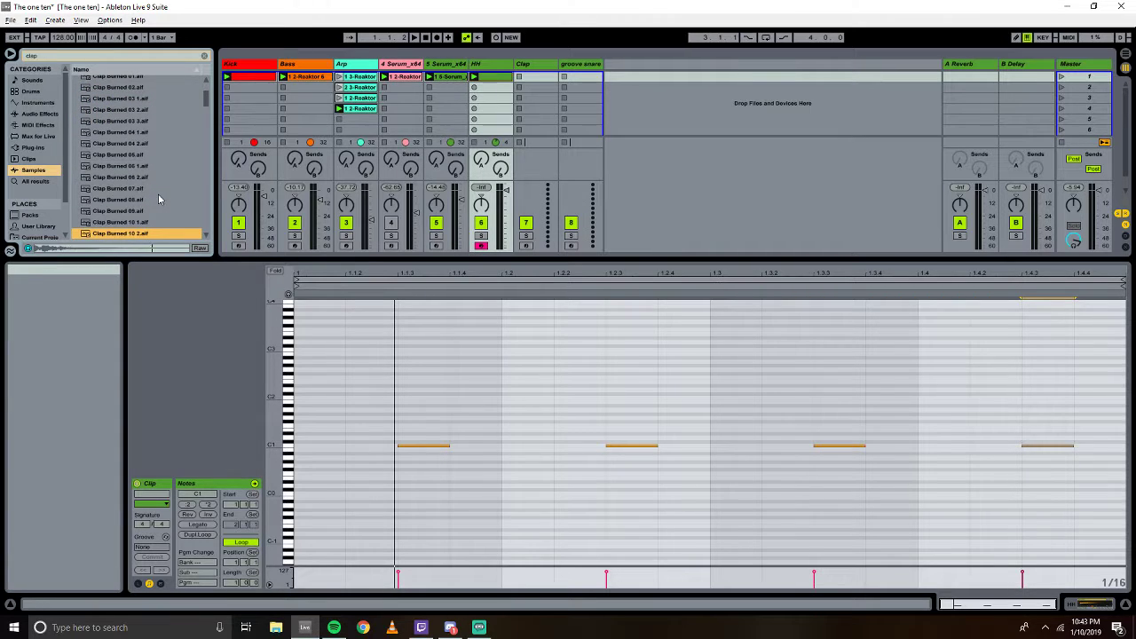
pyautogui.press('Down')
pyautogui.press('Down')
pyautogui.press('Down')
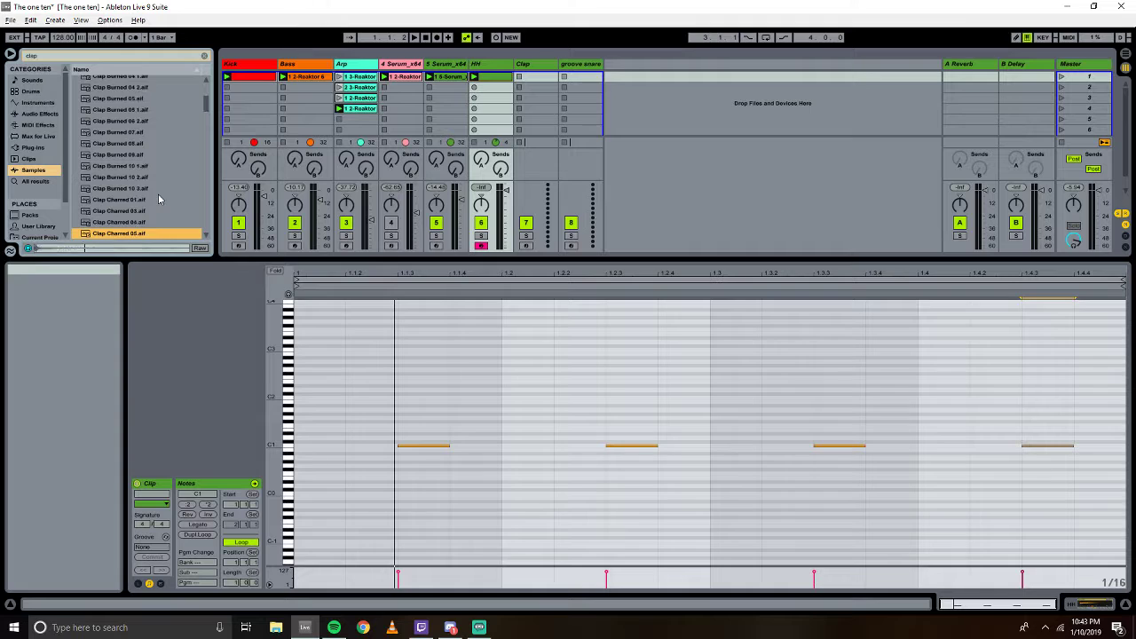
pyautogui.press('Down')
pyautogui.press('Down')
pyautogui.press('Down')
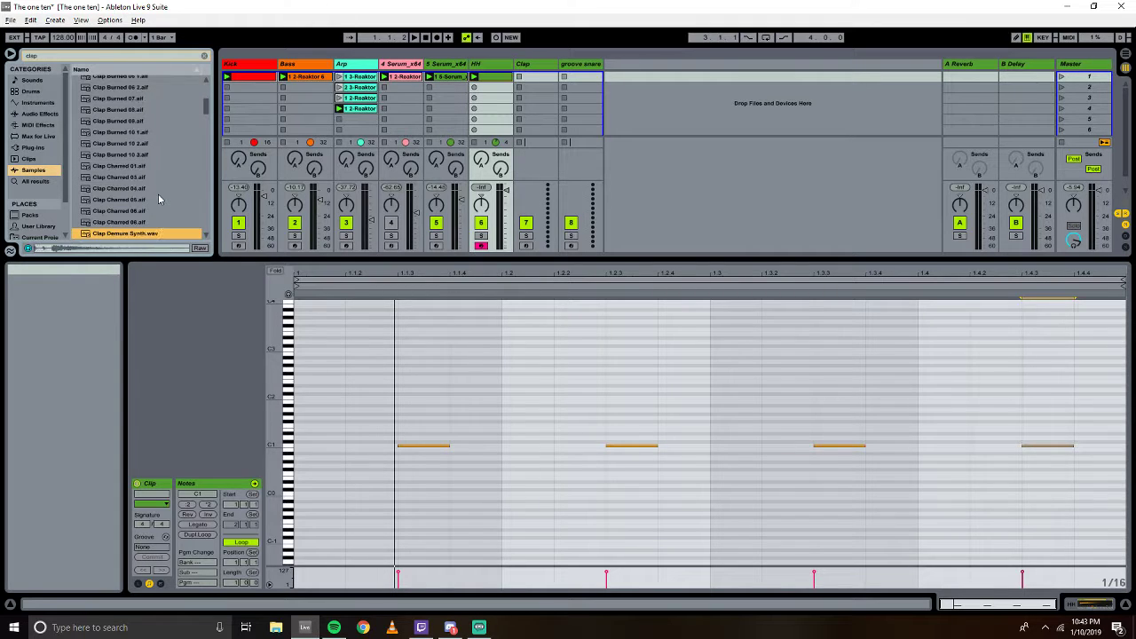
pyautogui.press('Down')
pyautogui.press('Down')
pyautogui.press('Down')
pyautogui.press('Down')
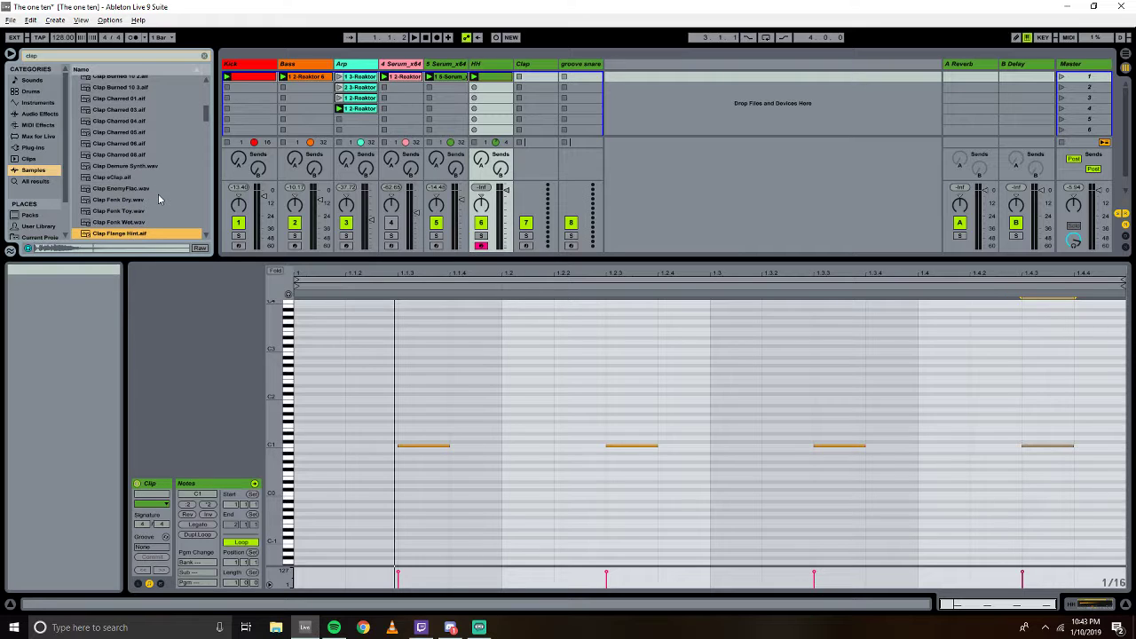
pyautogui.press('Down')
pyautogui.press('Down')
pyautogui.press('Down')
pyautogui.press('Down')
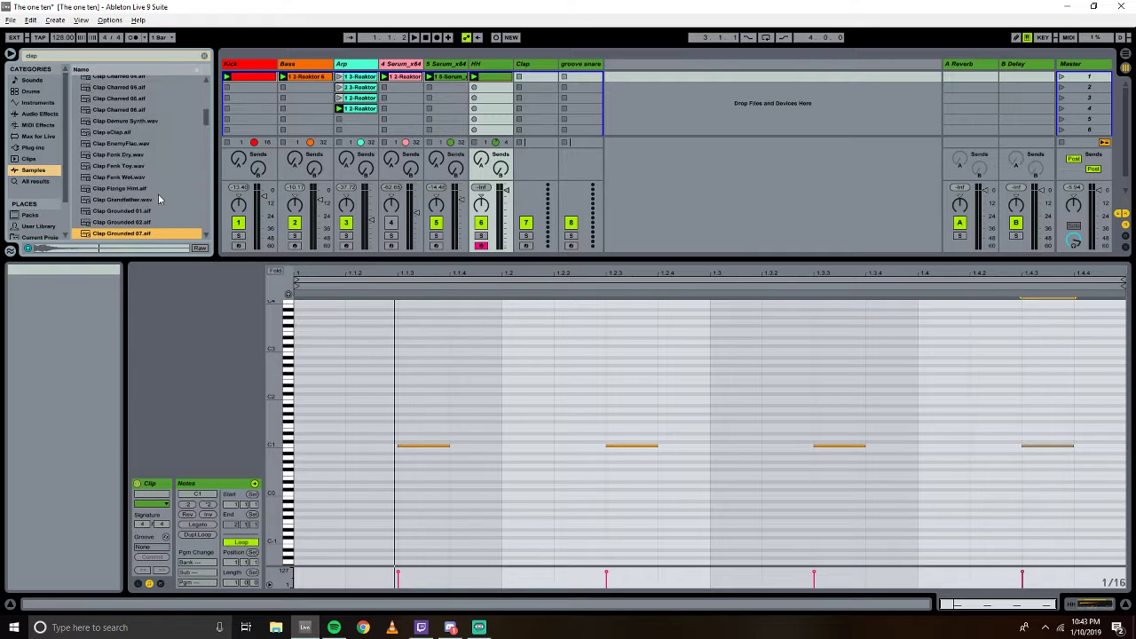
pyautogui.press('Down')
pyautogui.press('Down')
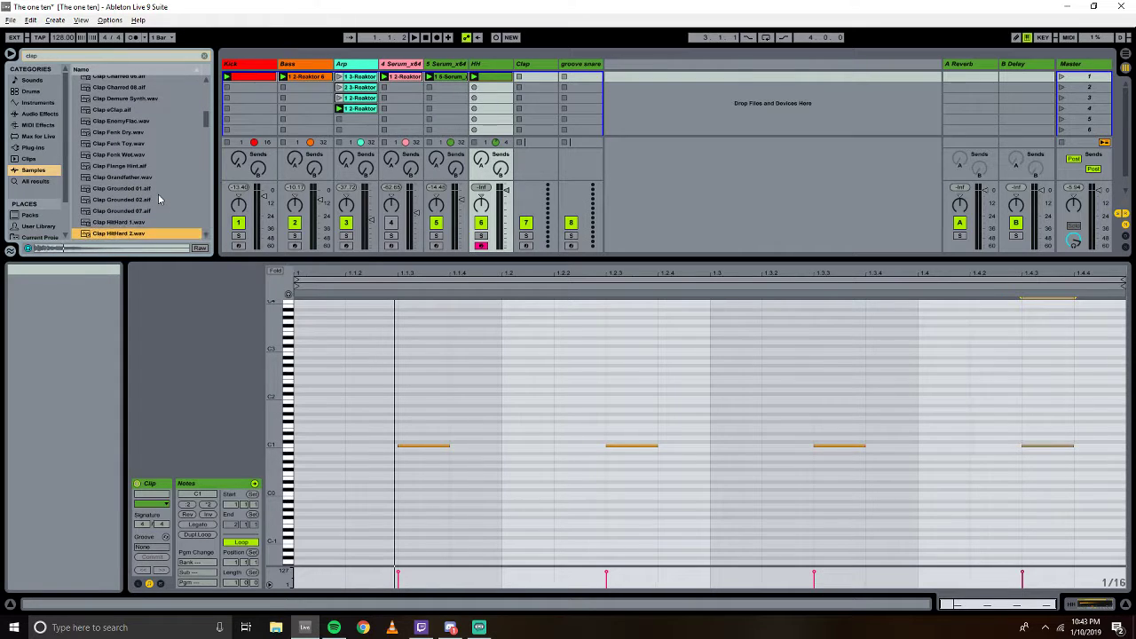
pyautogui.press('Down')
pyautogui.press('Down')
pyautogui.press('Down')
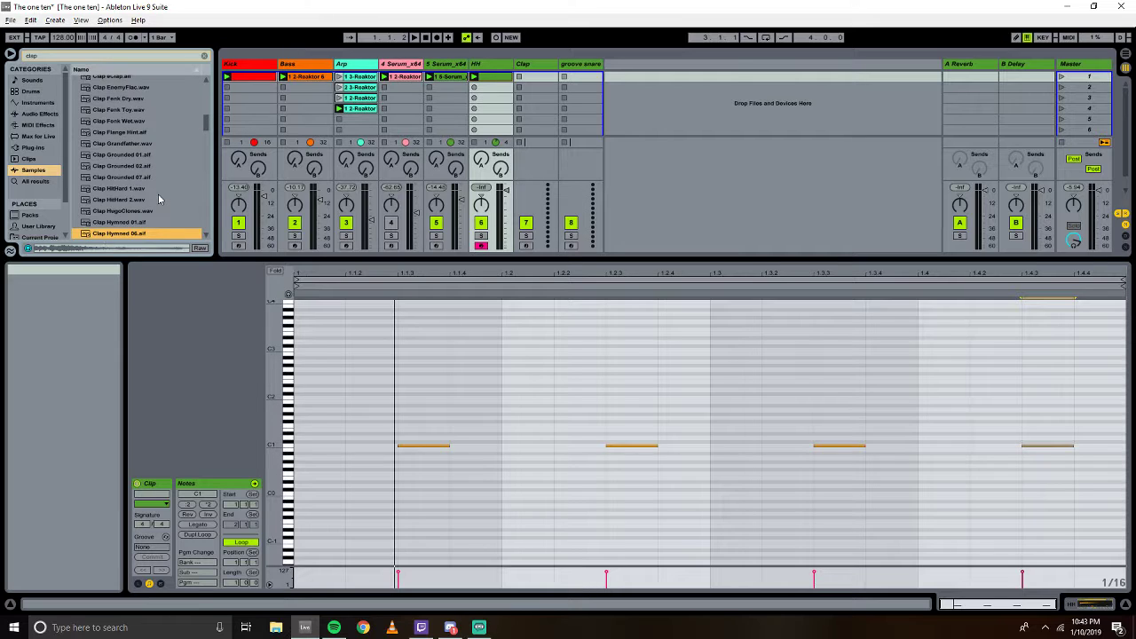
pyautogui.press('Down')
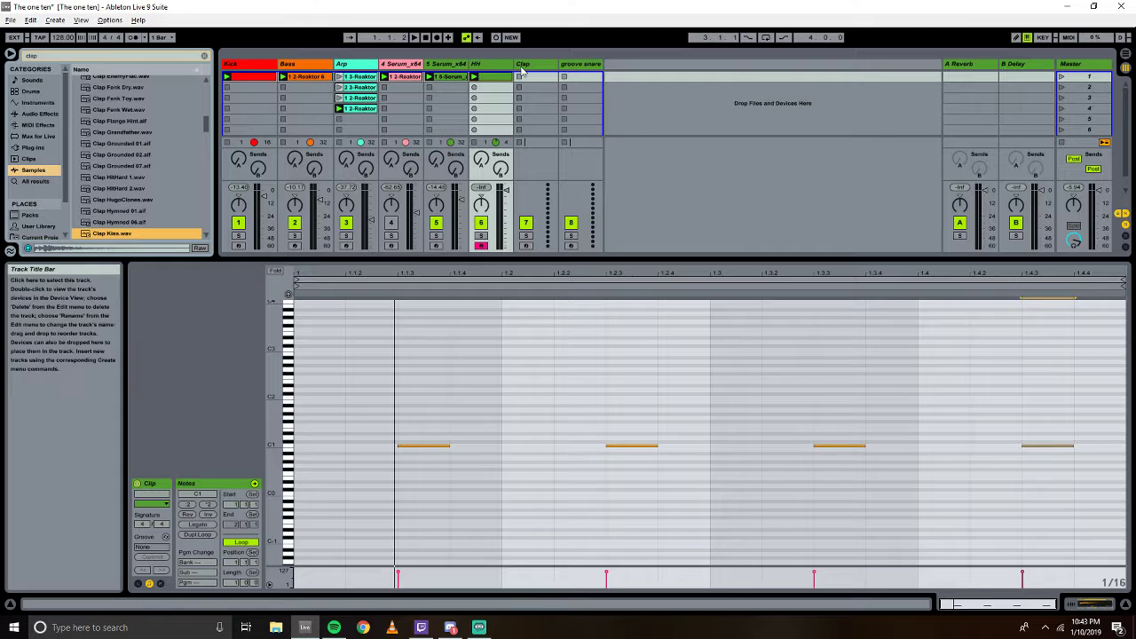
# Load Clap Kiss.wav as an instrument on the Clap track and set sustain to about -55 dB, decay 5.20 s and release 1 ms.
pyautogui.click(533, 77)
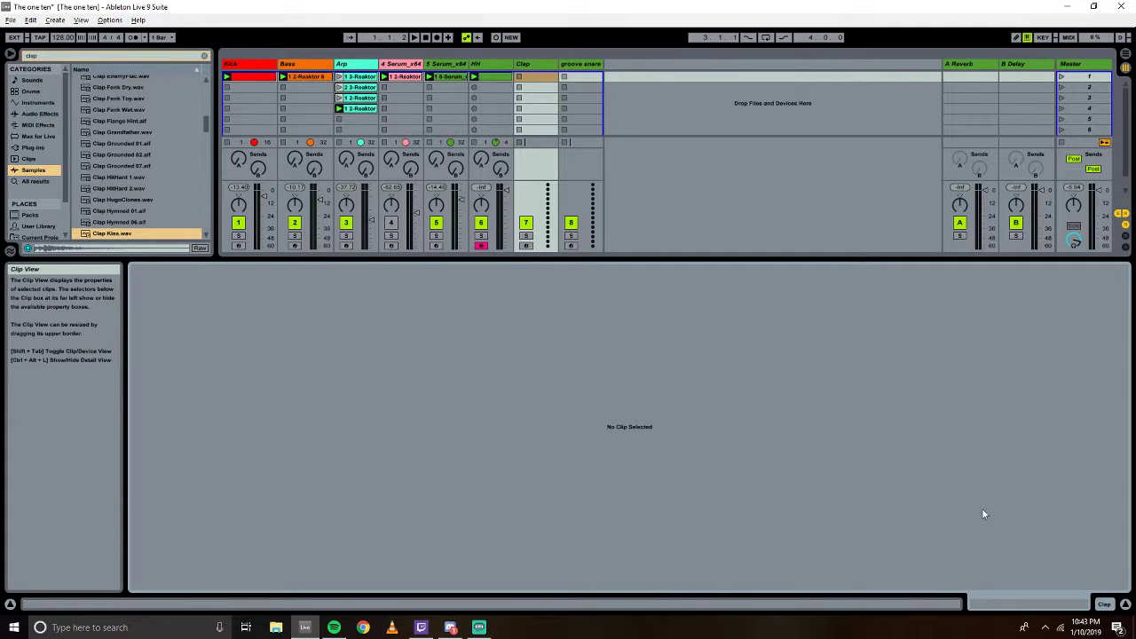
pyautogui.hotkey('shift', 'Tab')
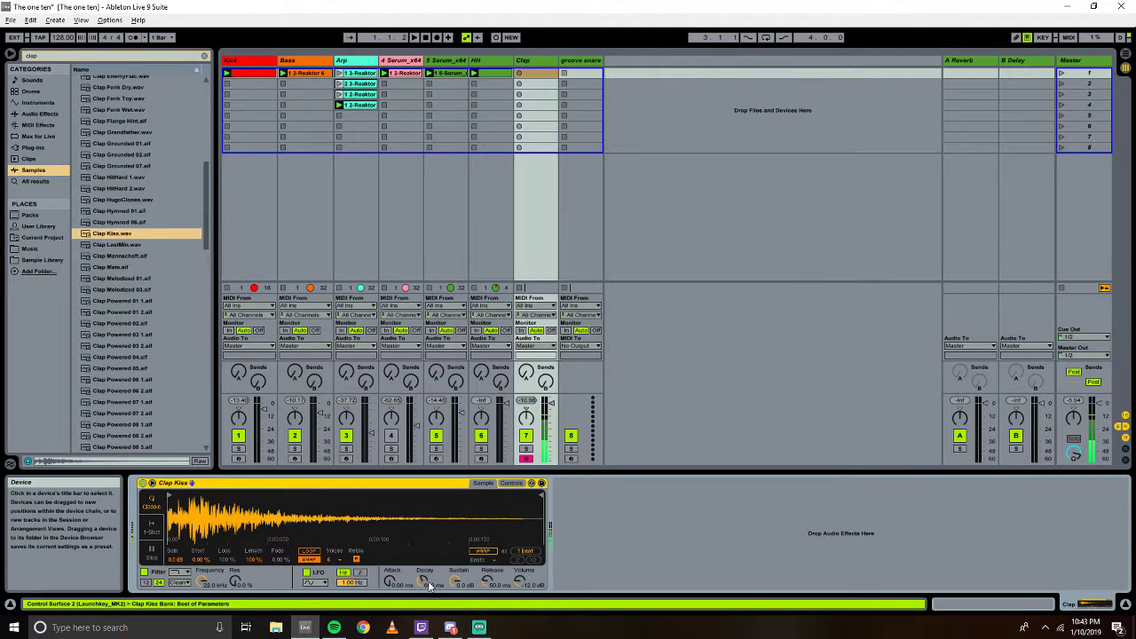
pyautogui.moveTo(458, 581); pyautogui.dragTo(458, 626)
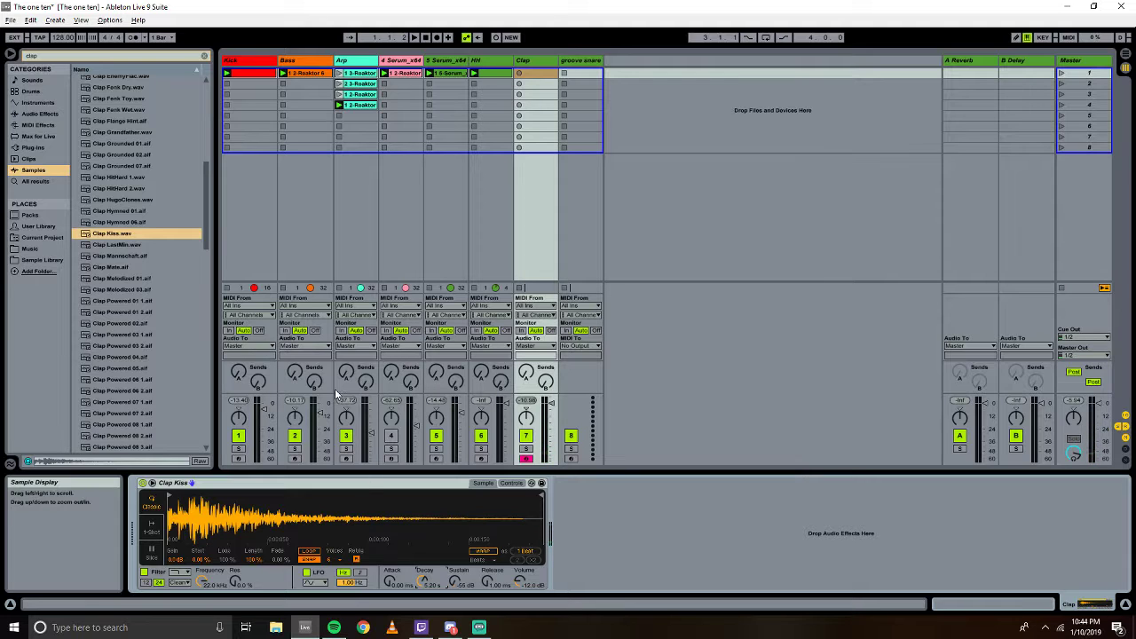
# Insert a MIDI clip in the Clap track's first slot with C3 sixteenth notes on beats 1.2 and 1.4.
pyautogui.rightClick(529, 83)
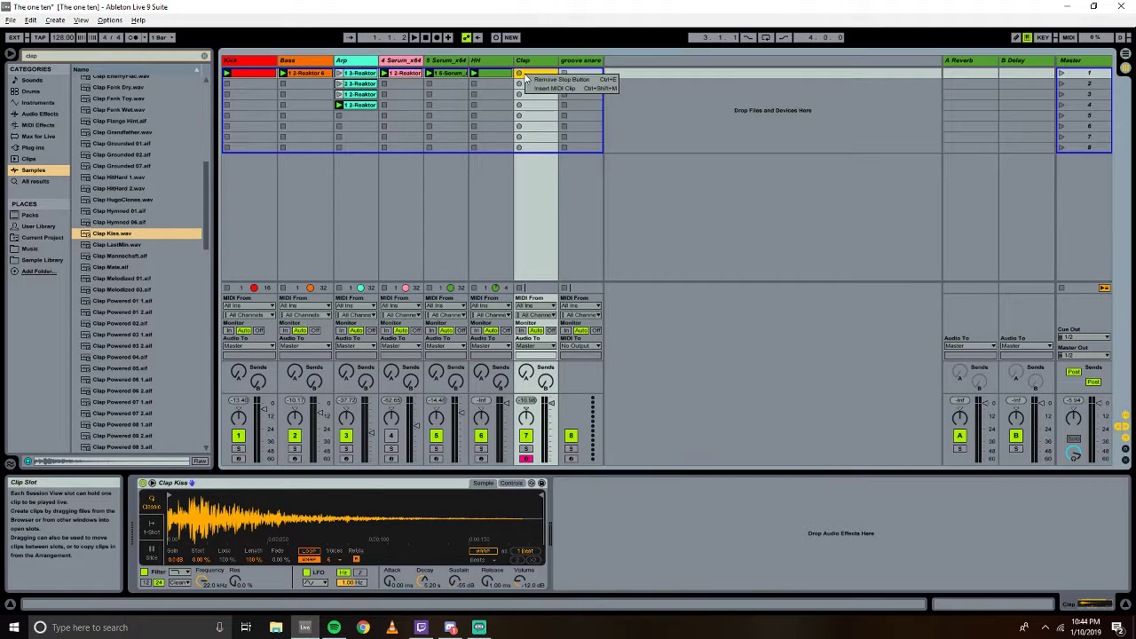
pyautogui.click(559, 85)
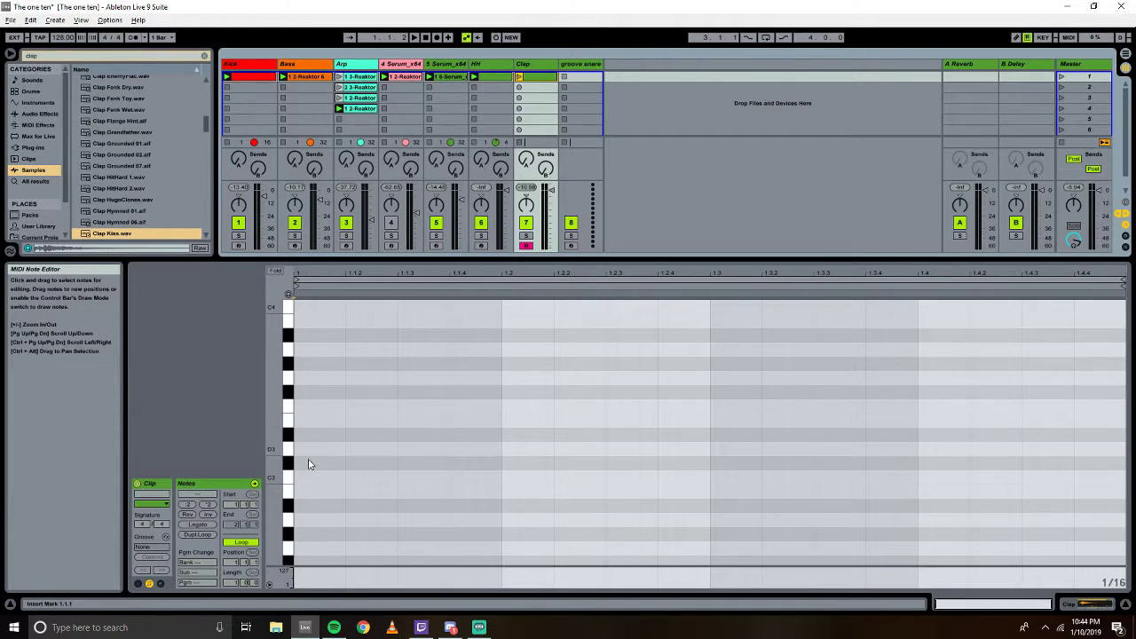
pyautogui.doubleClick(527, 479)
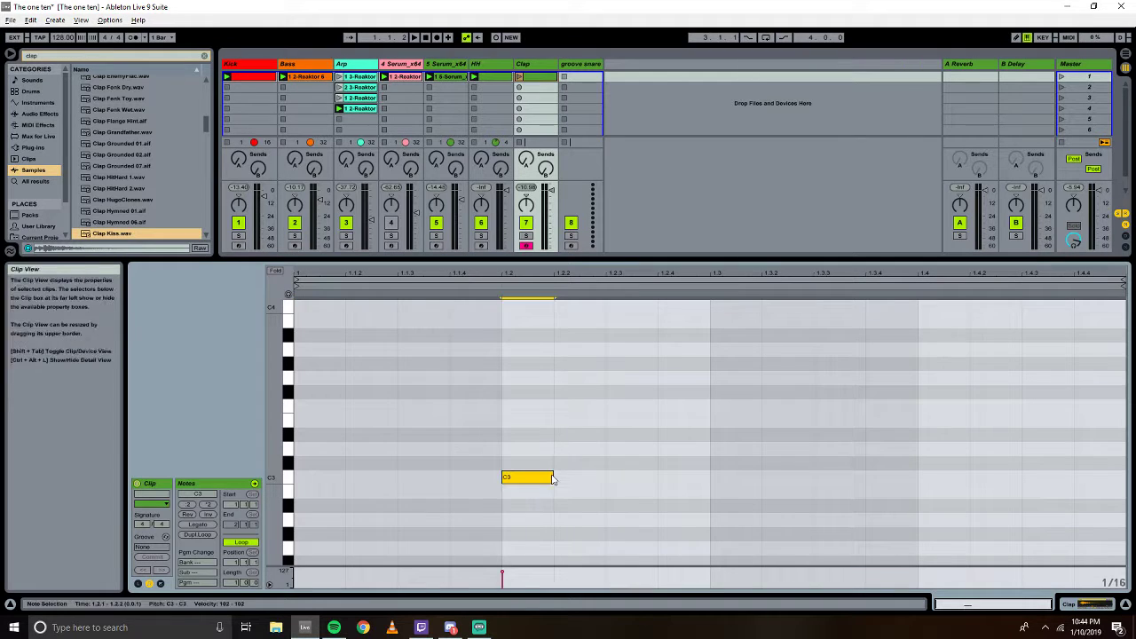
pyautogui.doubleClick(948, 479)
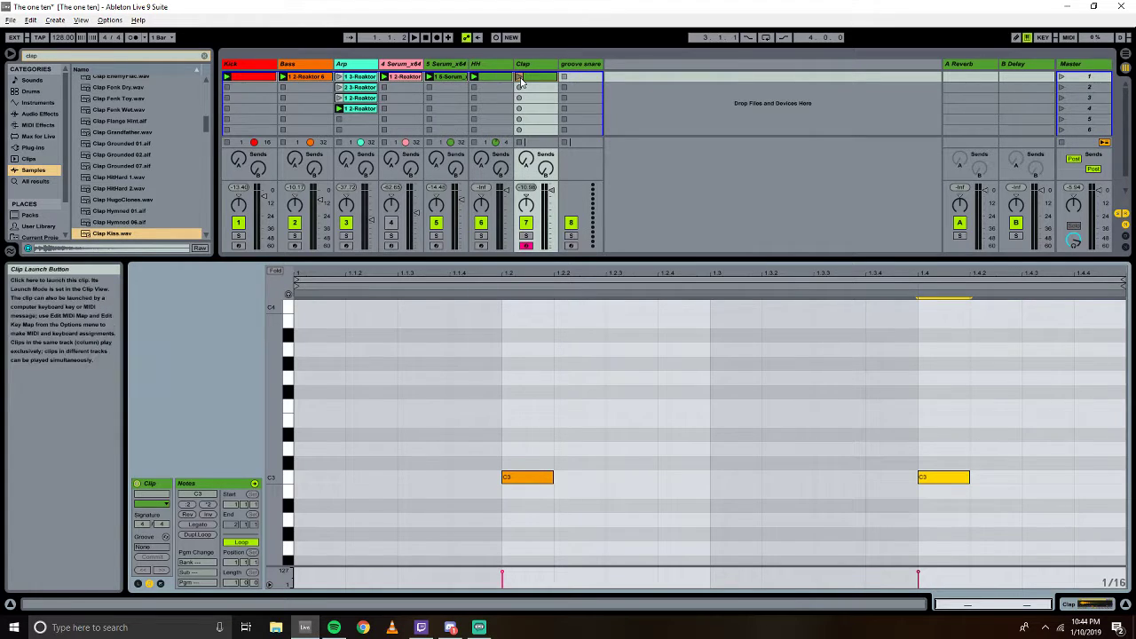
pyautogui.press('space')
pyautogui.click(519, 108)
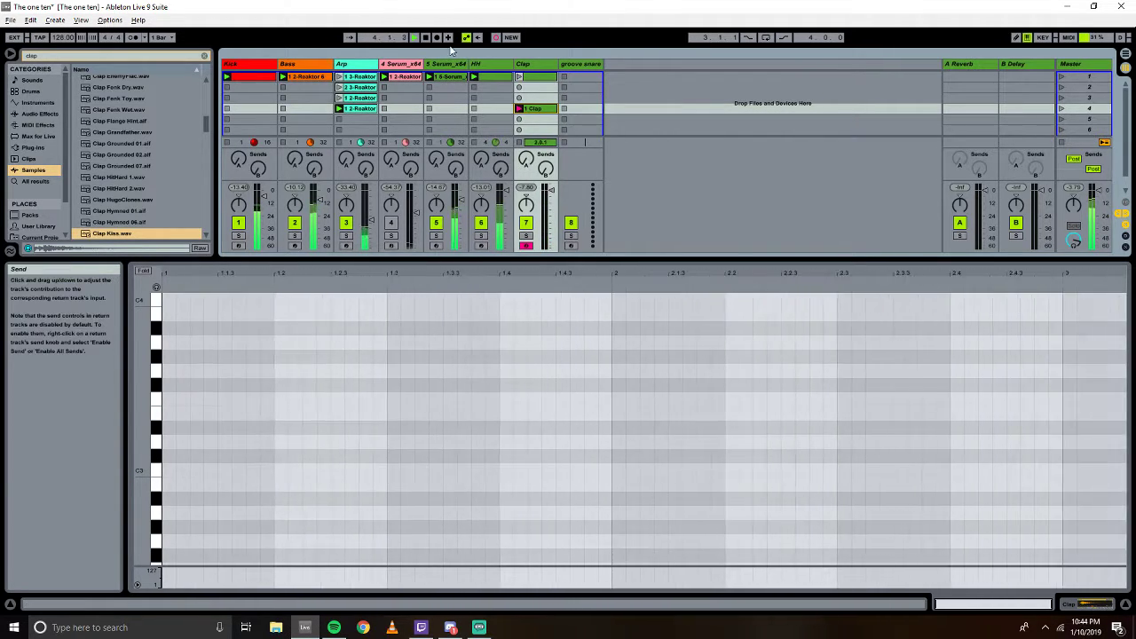
pyautogui.hotkey('ctrl', 'z')
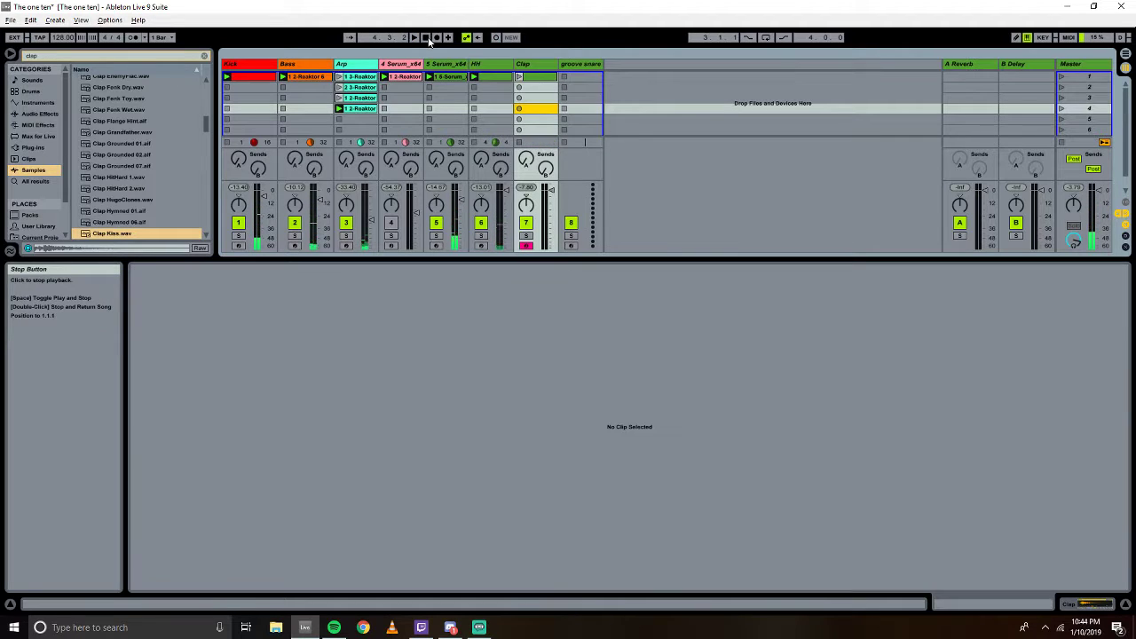
# Launch the Clap track's first clip with the set playing and set the HH track volume to 0.0 dB.
pyautogui.click(536, 78)
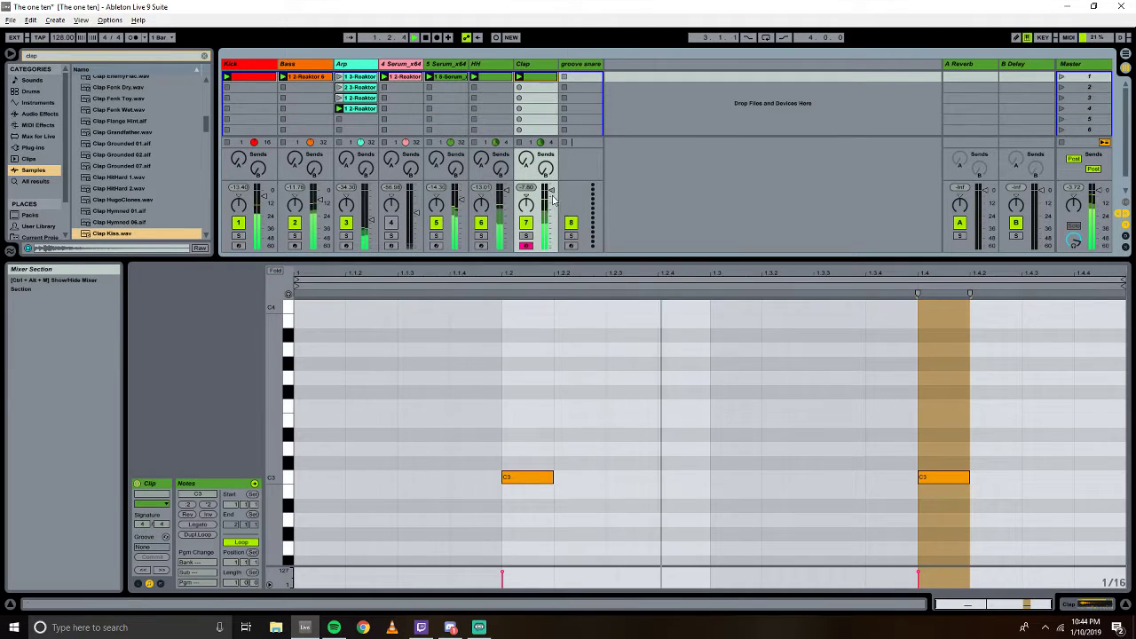
pyautogui.moveTo(499, 200); pyautogui.dragTo(504, 191)
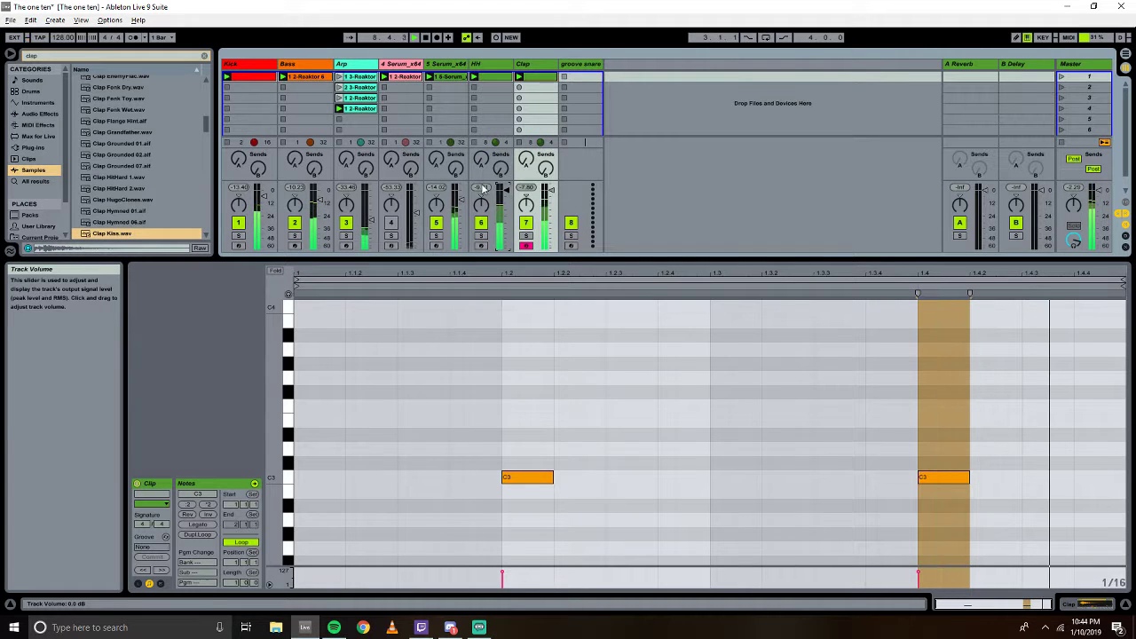
# Fill the C1 row of the HH track's first clip with sixteenth notes across the whole bar.
pyautogui.click(492, 76)
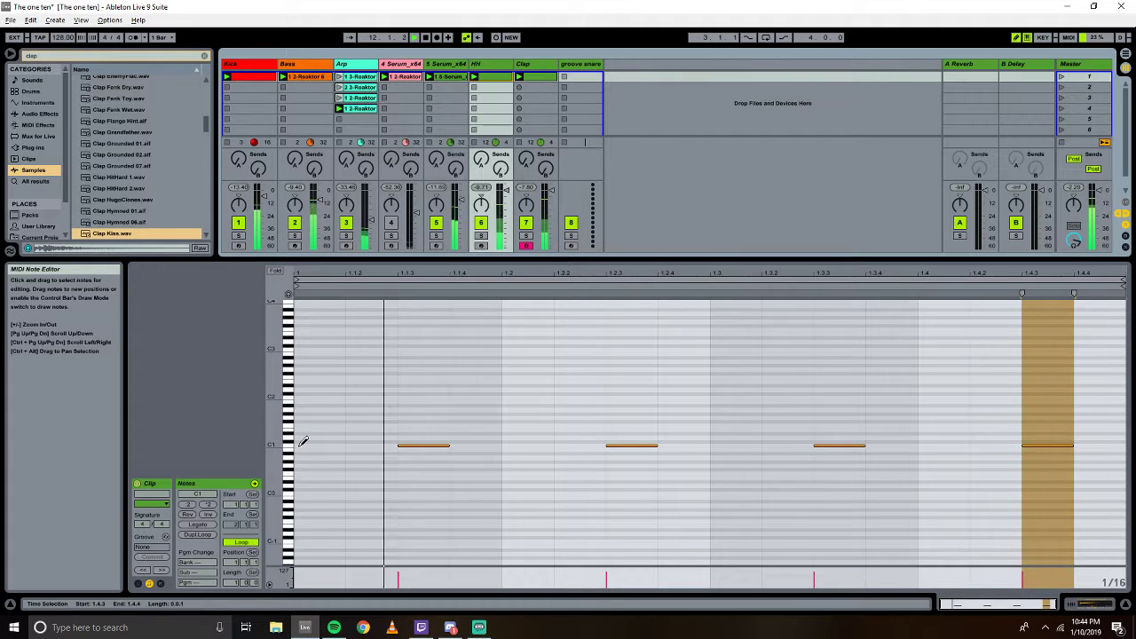
pyautogui.moveTo(299, 446); pyautogui.dragTo(1118, 446)
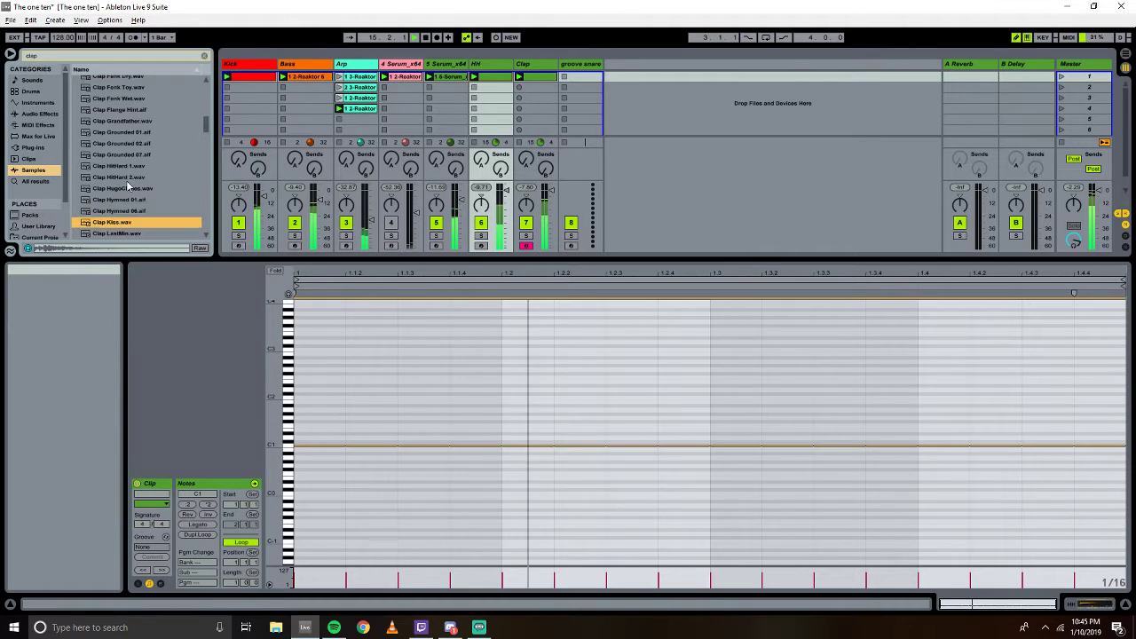
# Search the samples for "open hat" and audition A-HiHat 1 Half Open B.aif and A-HiHat 1 Half Open A.aif.
pyautogui.scroll(-2, 128, 186)
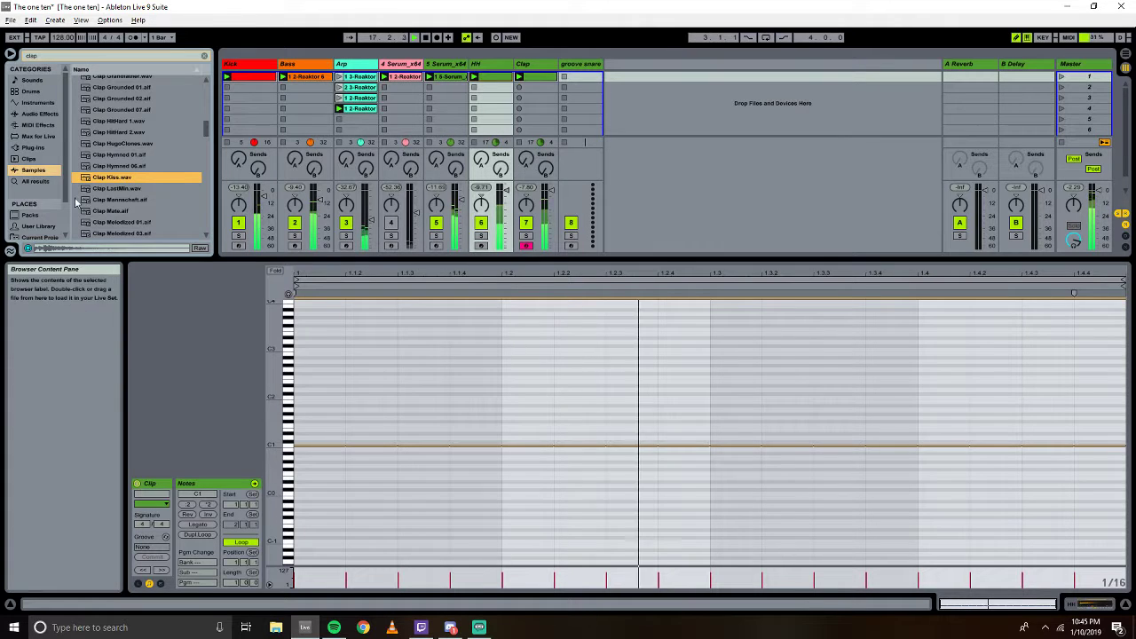
pyautogui.scroll(-5, 106, 169)
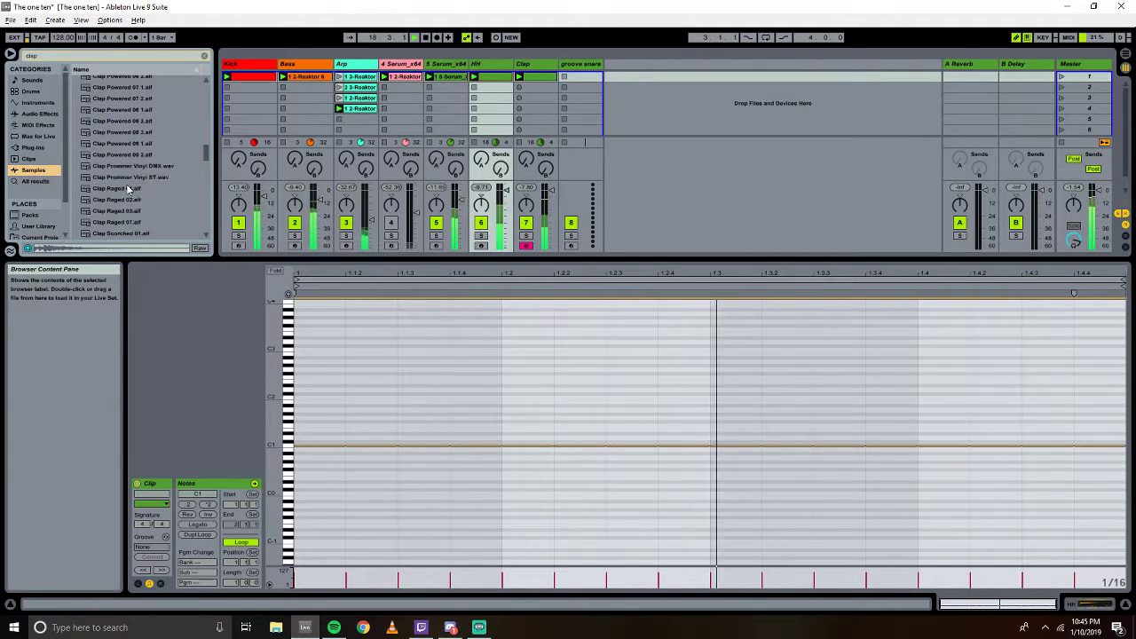
pyautogui.hotkey('ctrl', 'f')
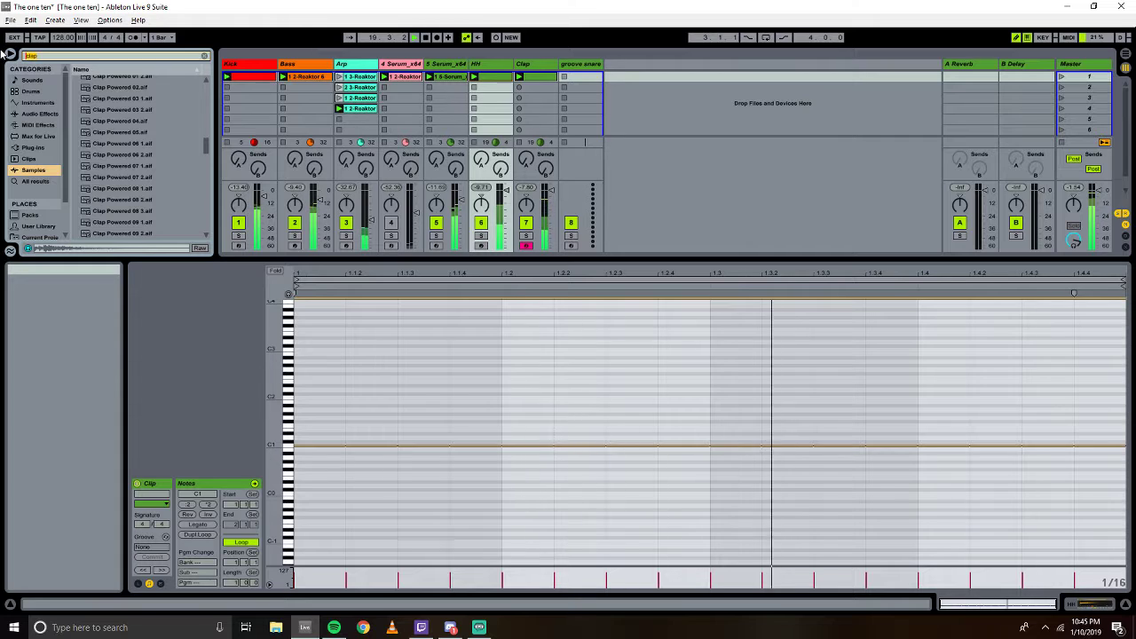
pyautogui.write('open hat')
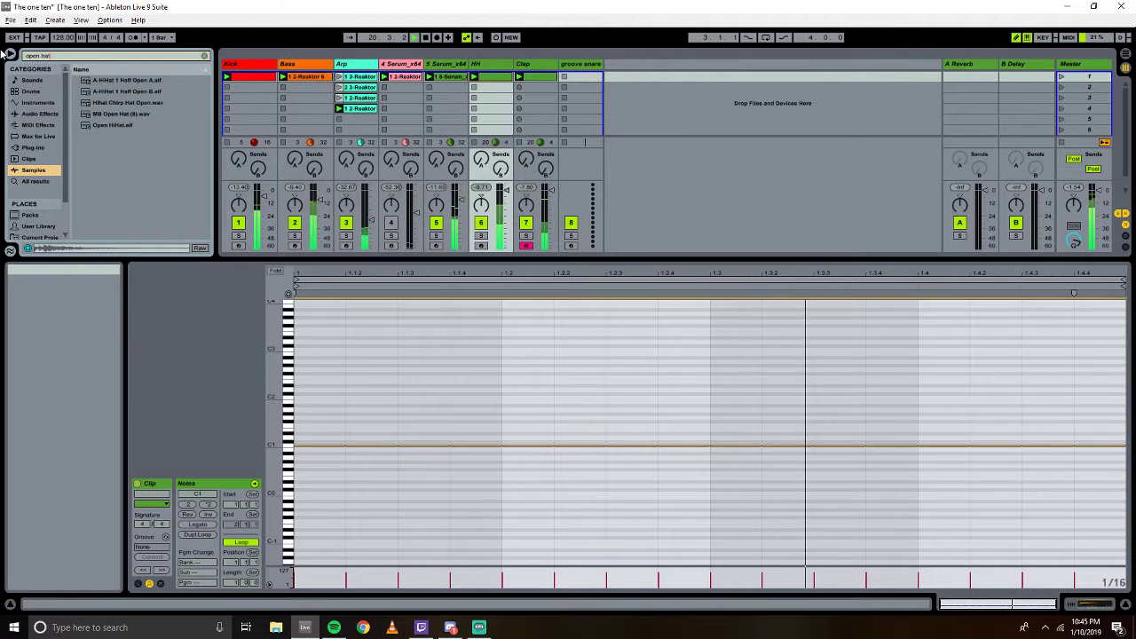
pyautogui.click(110, 92)
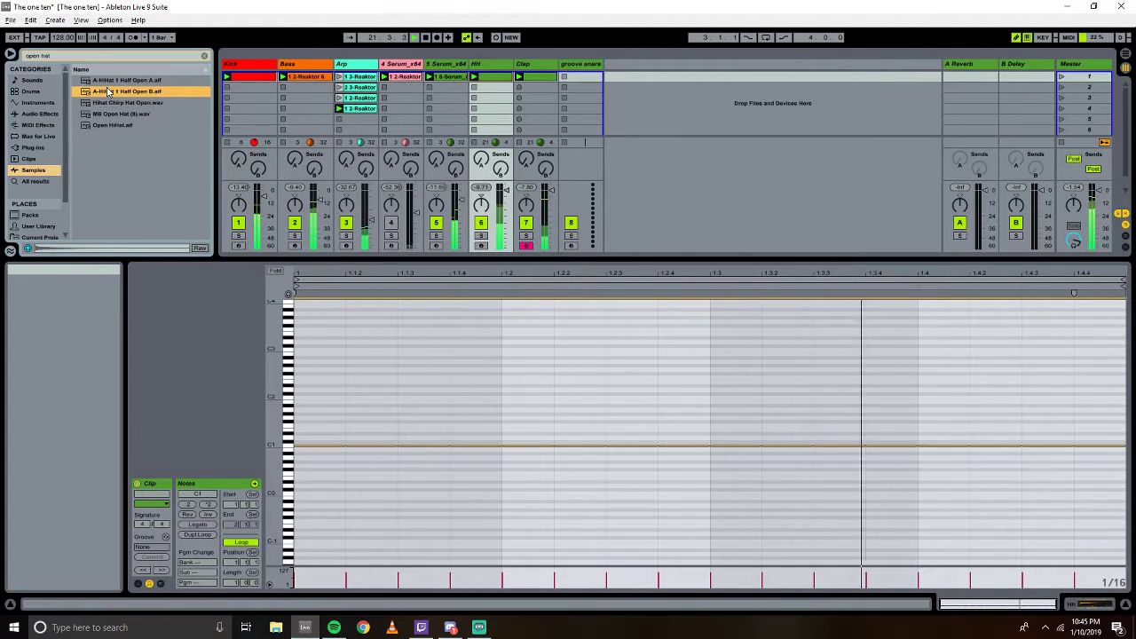
pyautogui.click(112, 80)
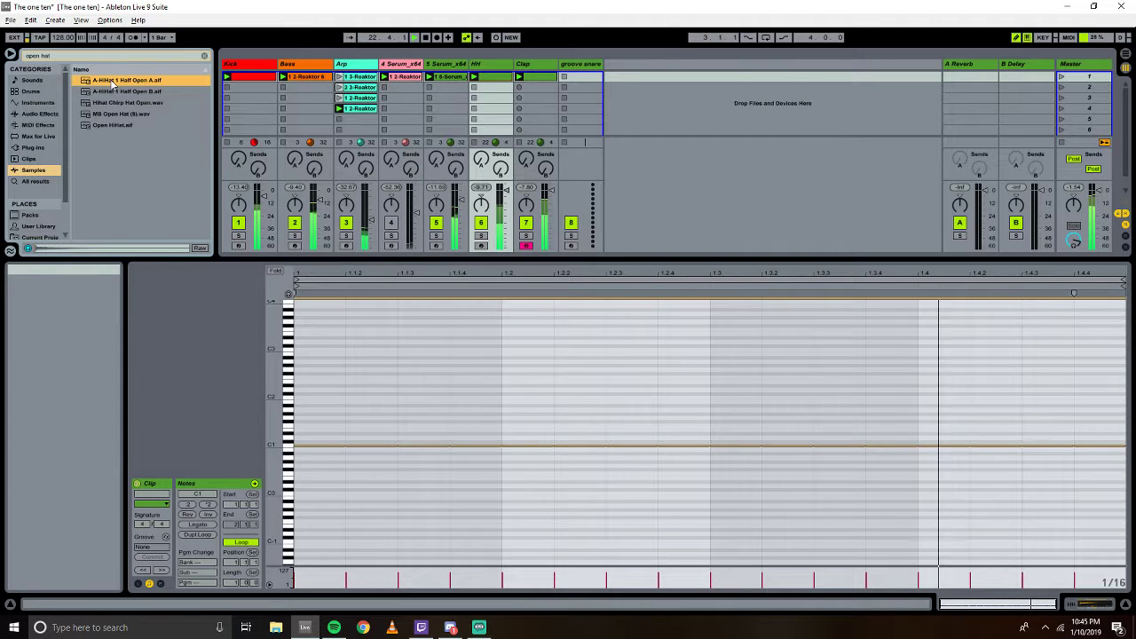
# Audition MB Open Hat (8).wav, load it onto the groove snare track and set its amp envelope decay to 5.68 s.
pyautogui.click(106, 115)
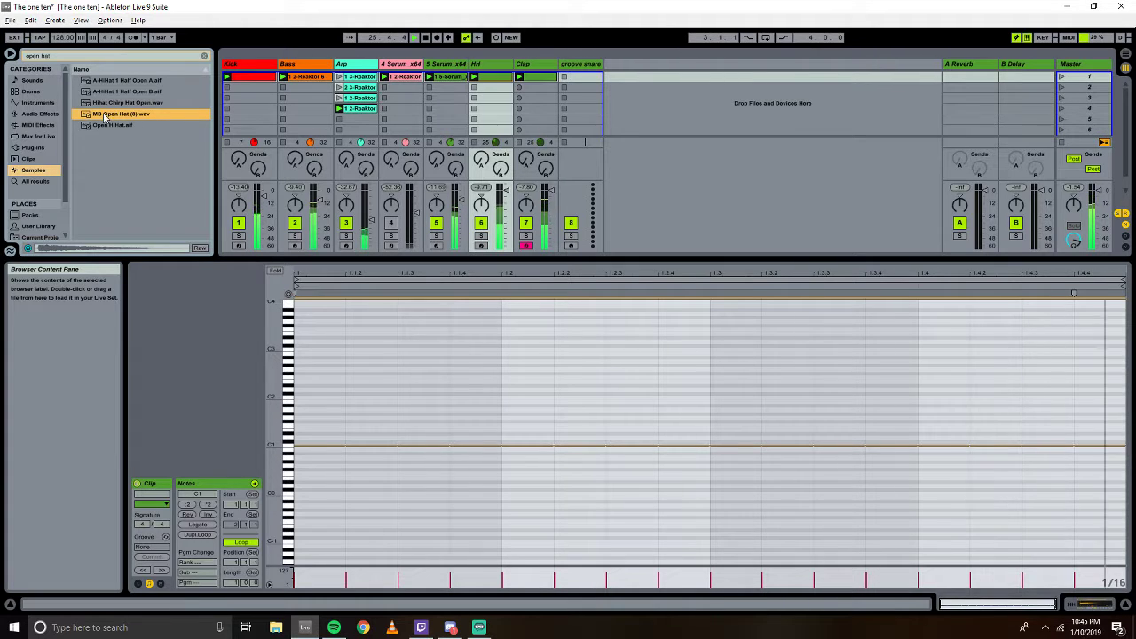
pyautogui.click(581, 77)
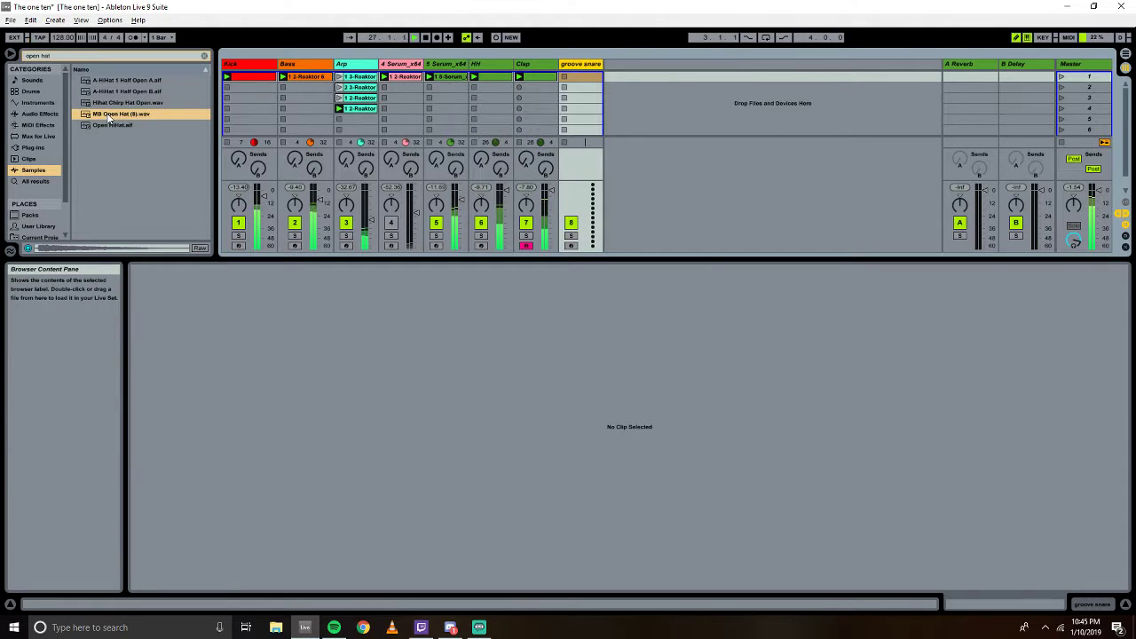
pyautogui.click(1111, 605)
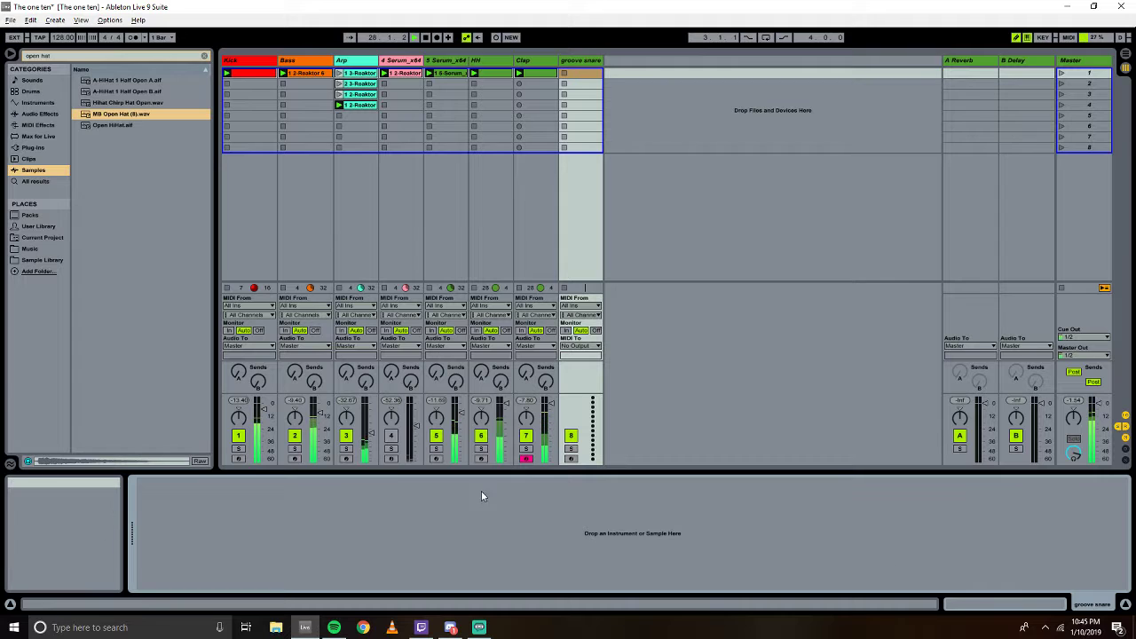
pyautogui.moveTo(103, 120); pyautogui.dragTo(114, 128)
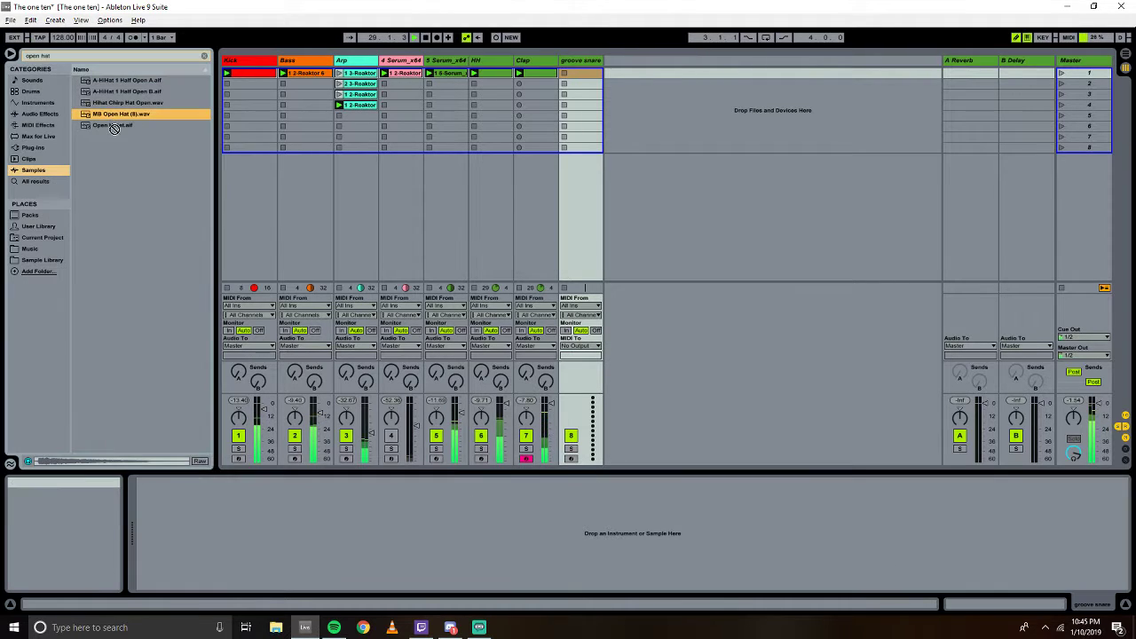
pyautogui.moveTo(234, 490); pyautogui.dragTo(234, 489)
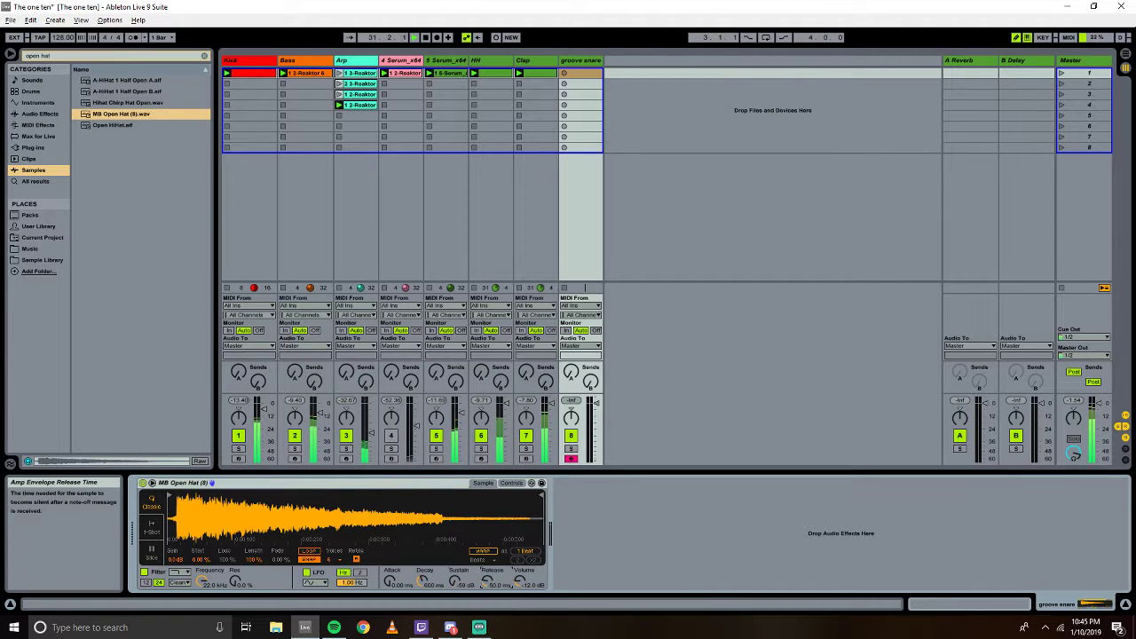
pyautogui.moveTo(486, 581); pyautogui.dragTo(423, 599)
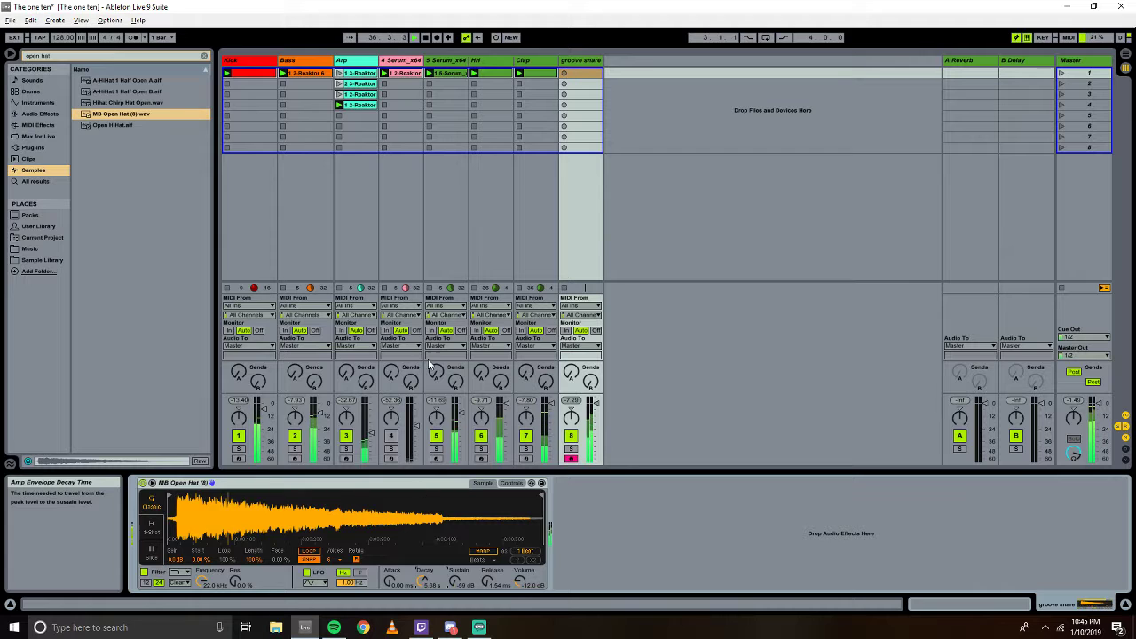
# Create and launch a clip in the groove snare track's first slot with C3 sixteenth notes at 1.1.3, 1.2.3, 1.3.3 and 1.4.3.
pyautogui.doubleClick(573, 77)
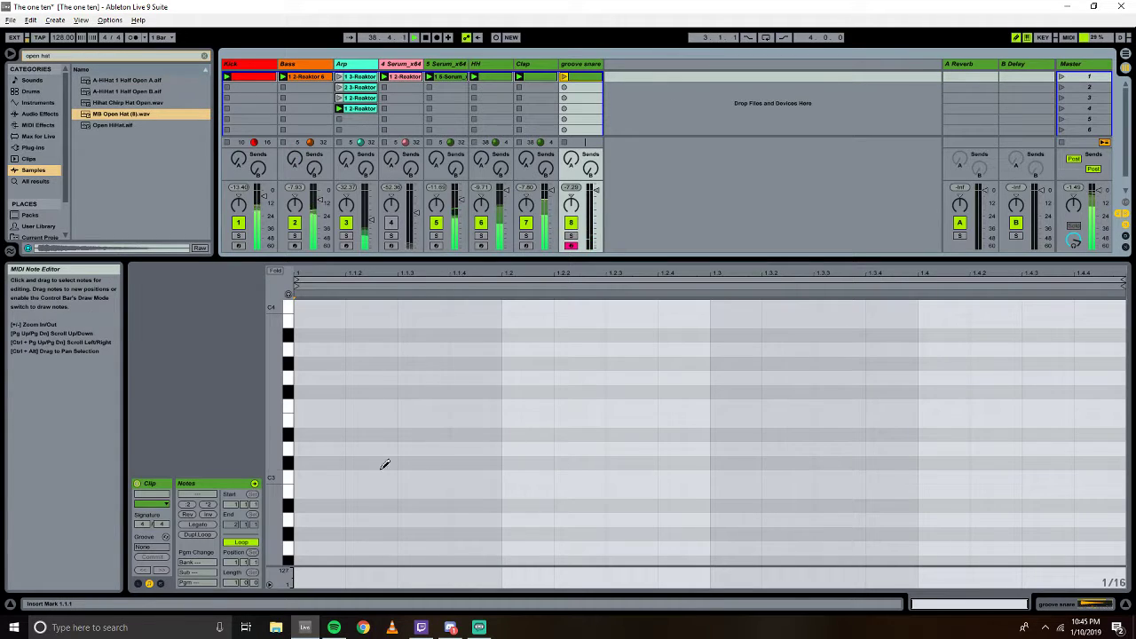
pyautogui.click(446, 476)
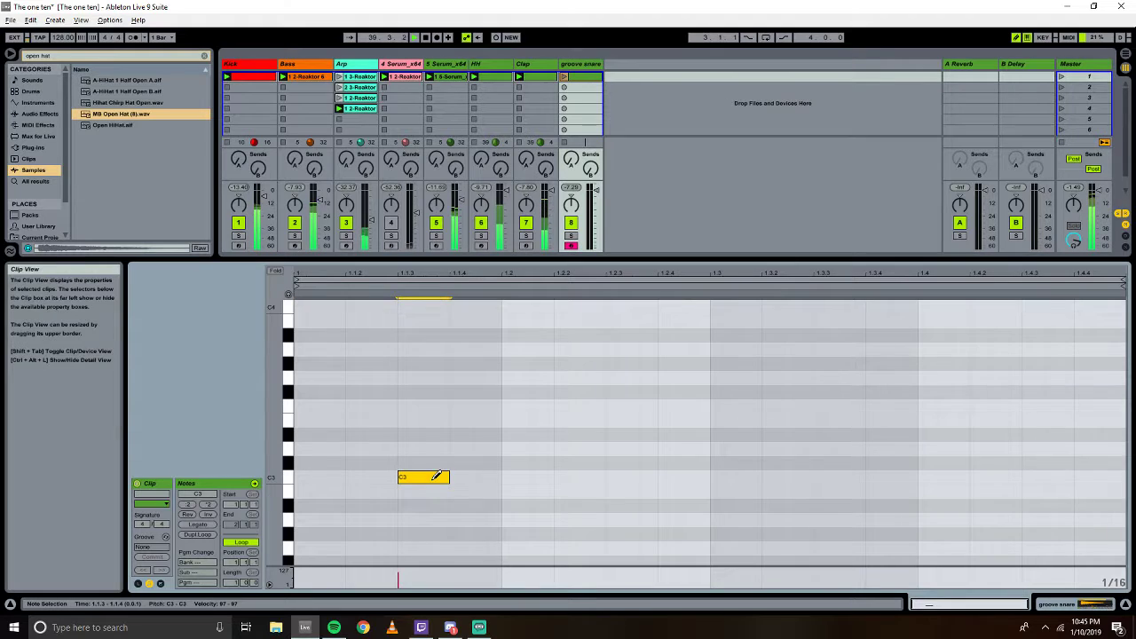
pyautogui.click(639, 477)
pyautogui.click(839, 476)
pyautogui.click(1037, 477)
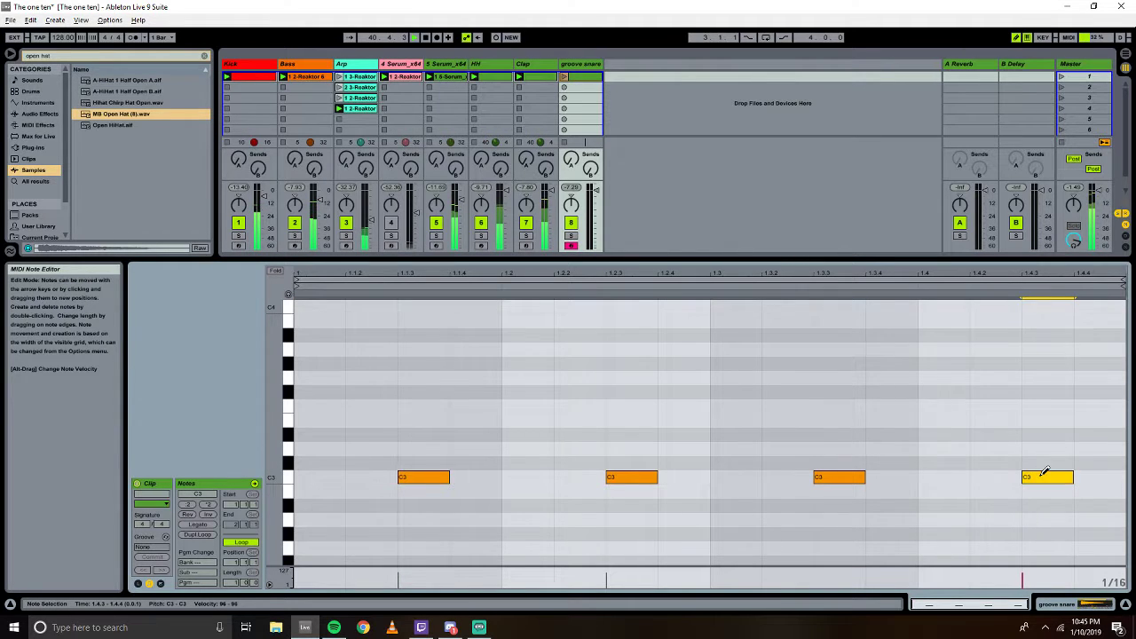
pyautogui.click(564, 89)
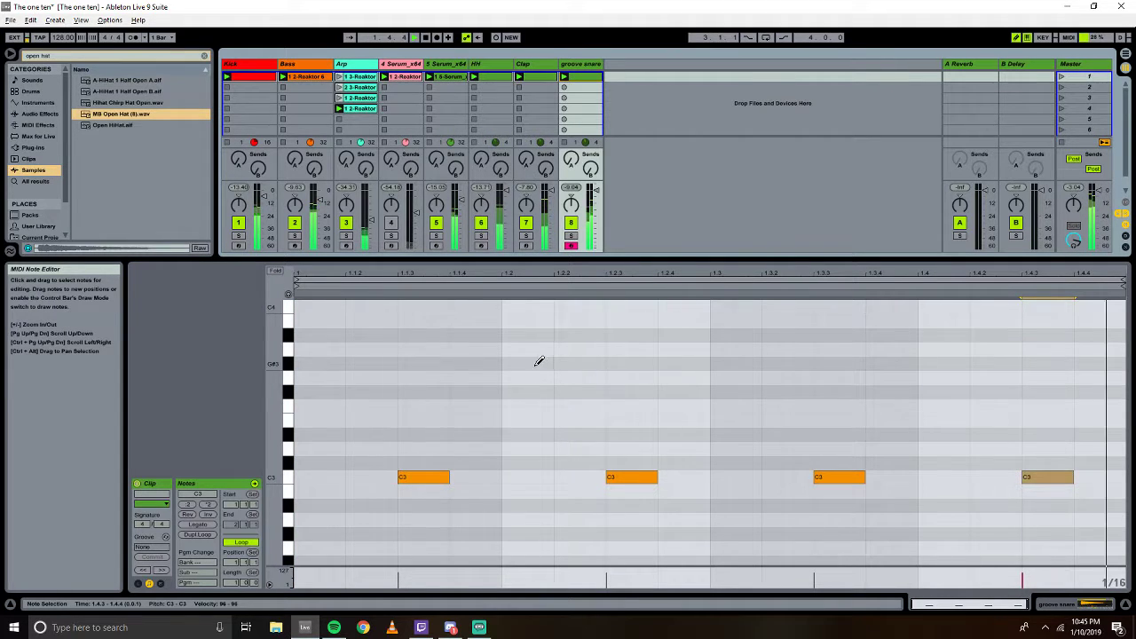
# Show the Clap track's devices and clear the "open hat" search to list all third-party plug-ins.
pyautogui.click(530, 71)
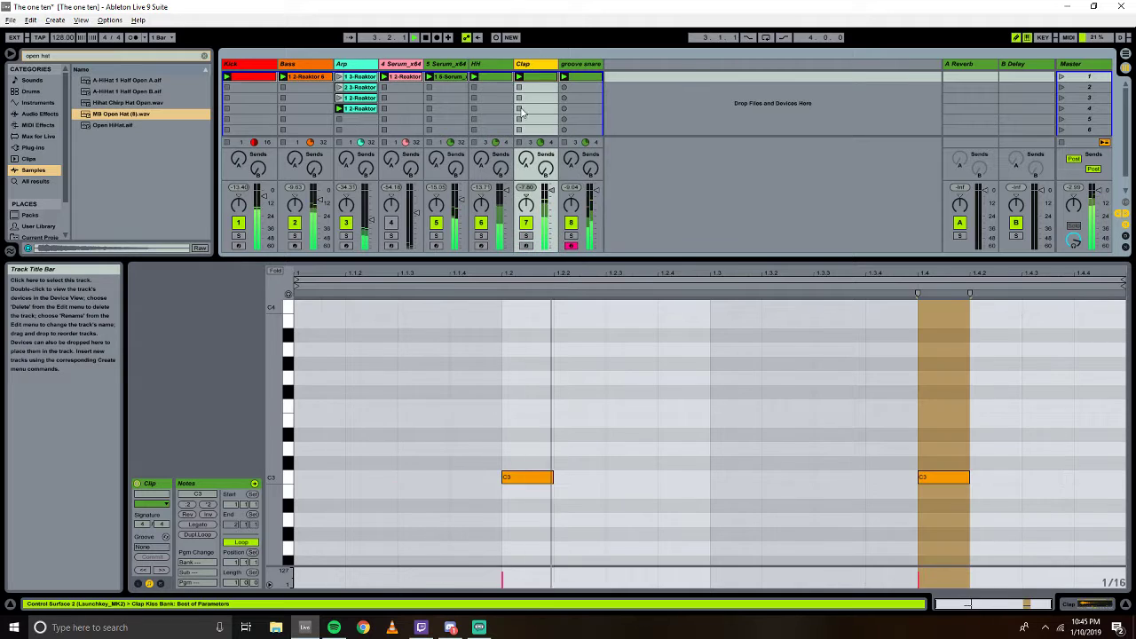
pyautogui.click(1069, 606)
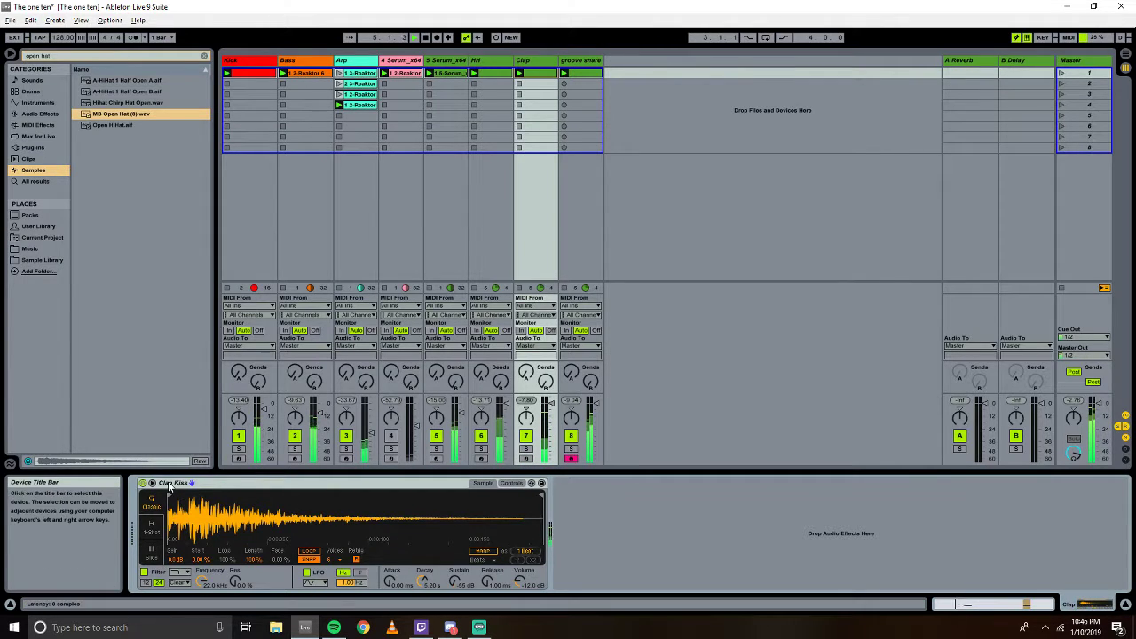
pyautogui.click(32, 116)
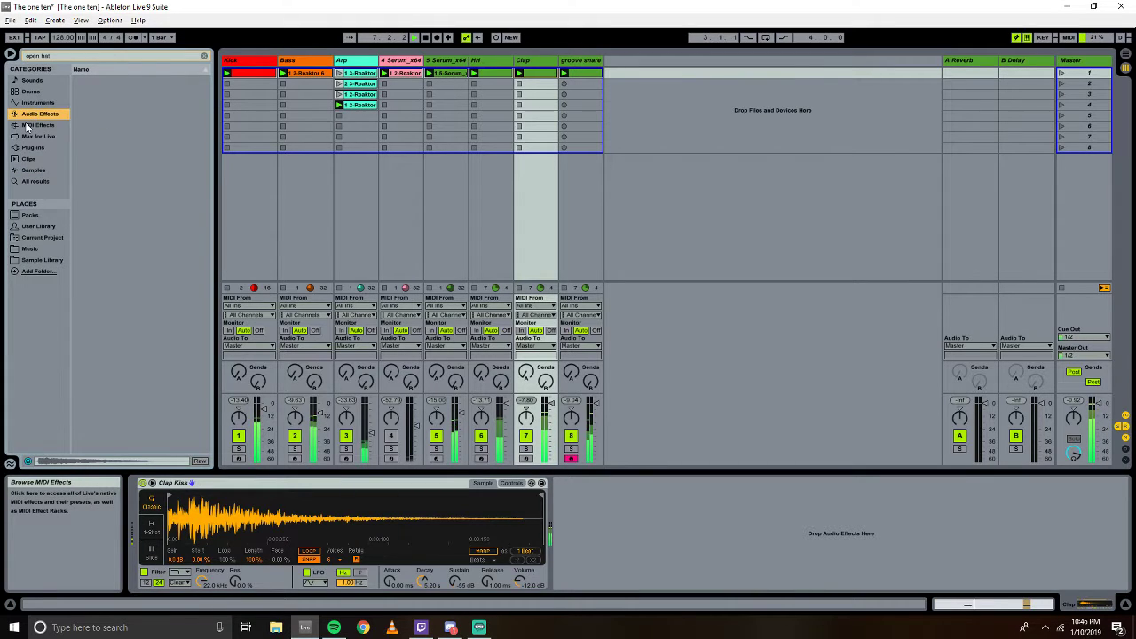
pyautogui.click(28, 127)
pyautogui.click(27, 148)
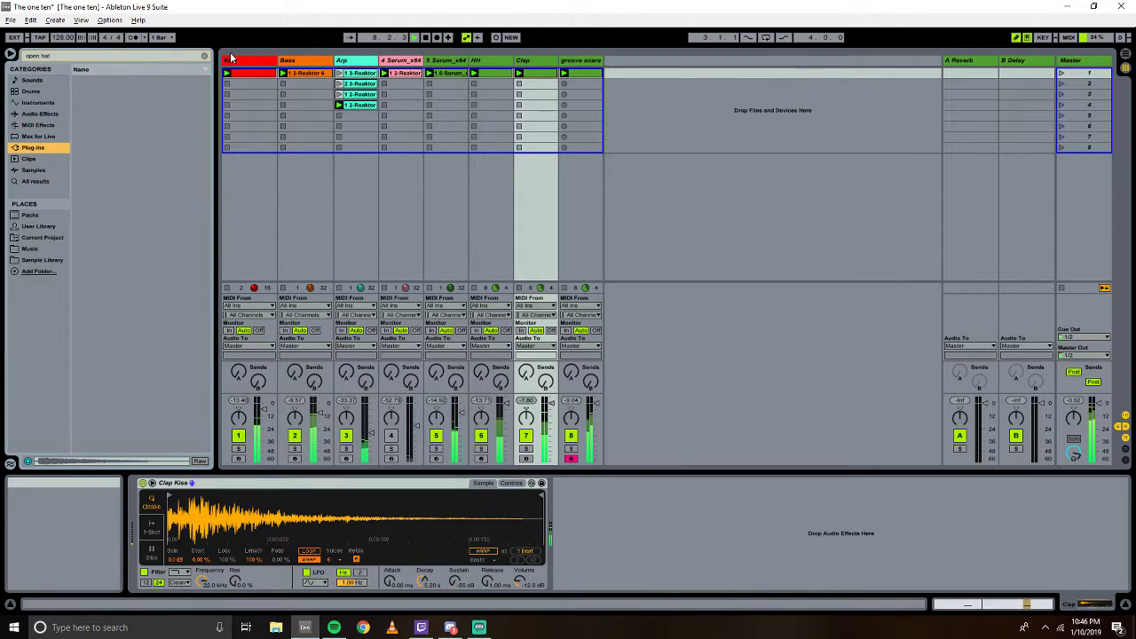
pyautogui.click(202, 58)
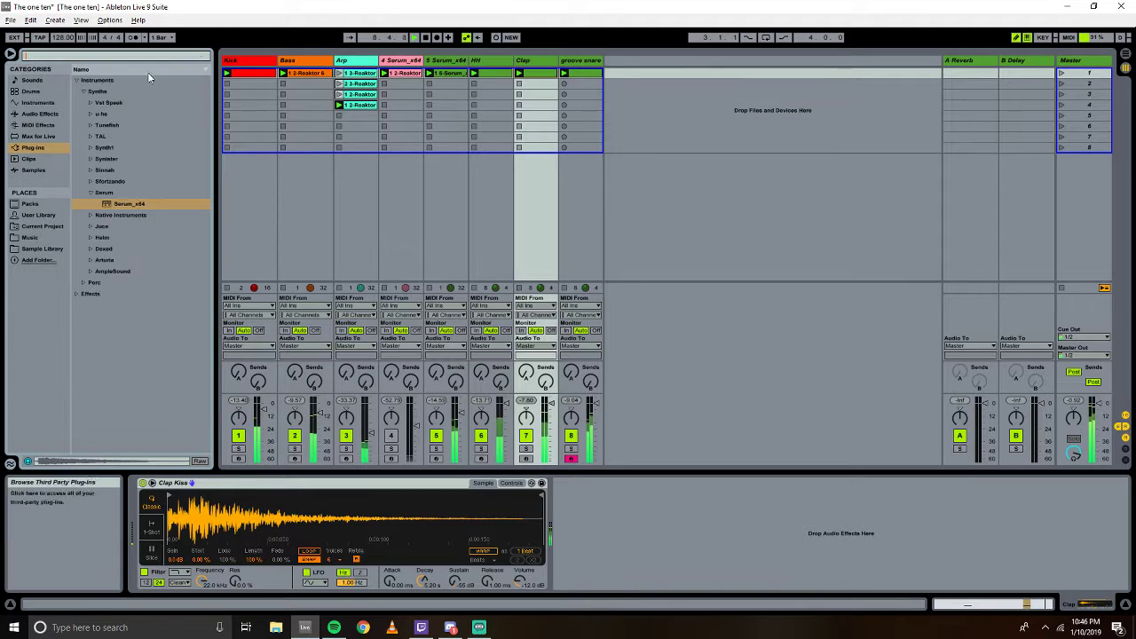
# Add the Klanghelm MJUCjr compressor from the plug-in effects to the Clap track, after the Clap Kiss sampler.
pyautogui.click(92, 194)
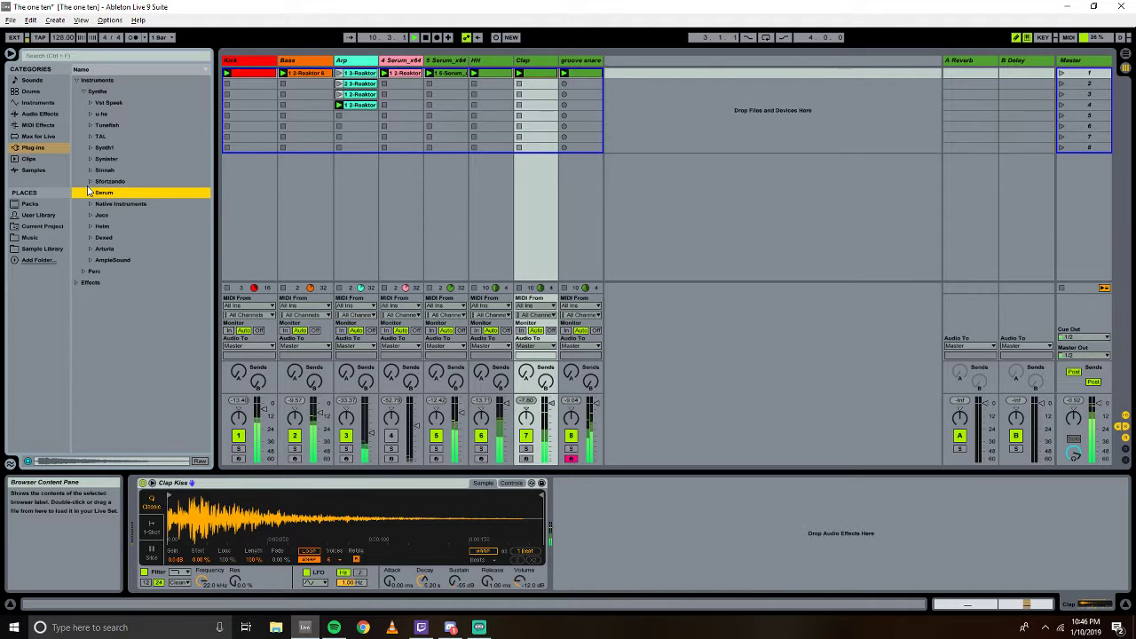
pyautogui.click(93, 115)
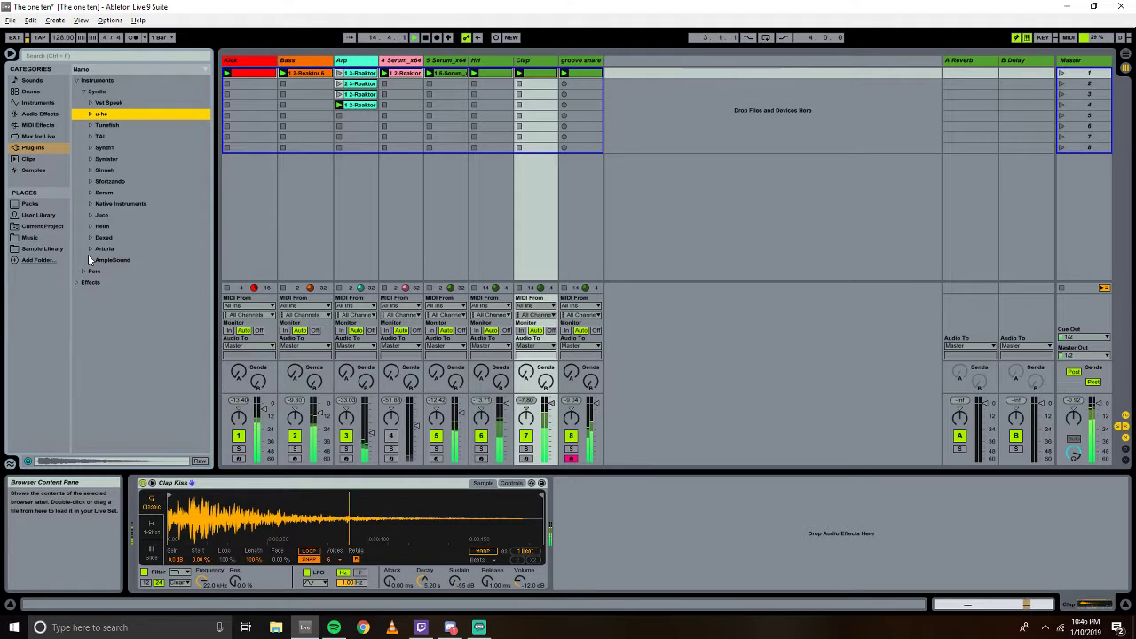
pyautogui.click(83, 86)
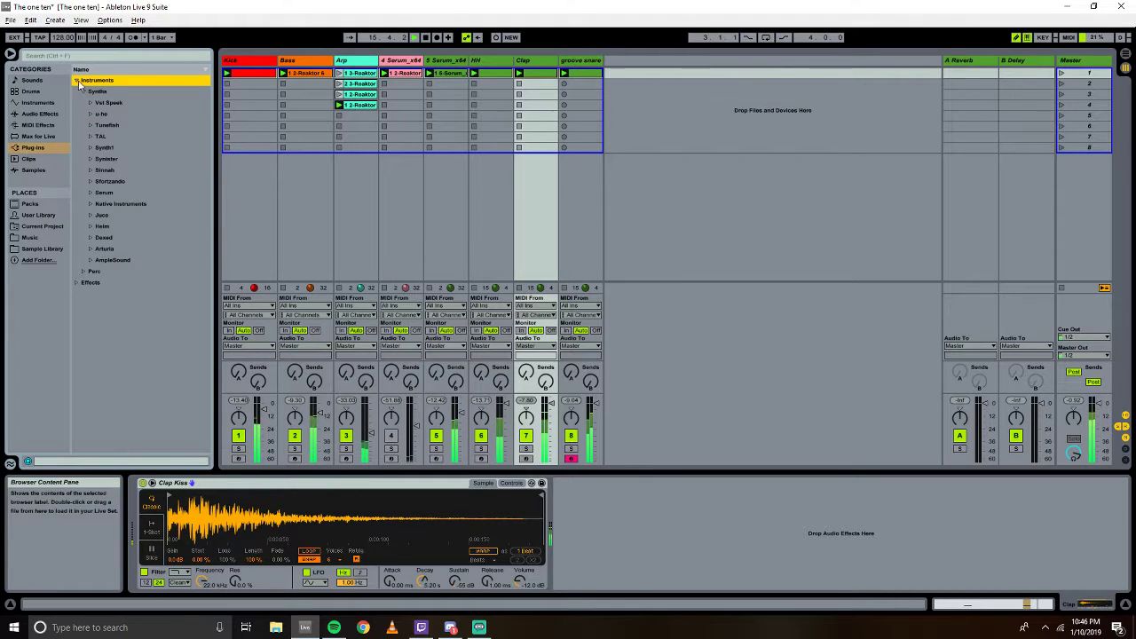
pyautogui.click(78, 81)
pyautogui.click(76, 92)
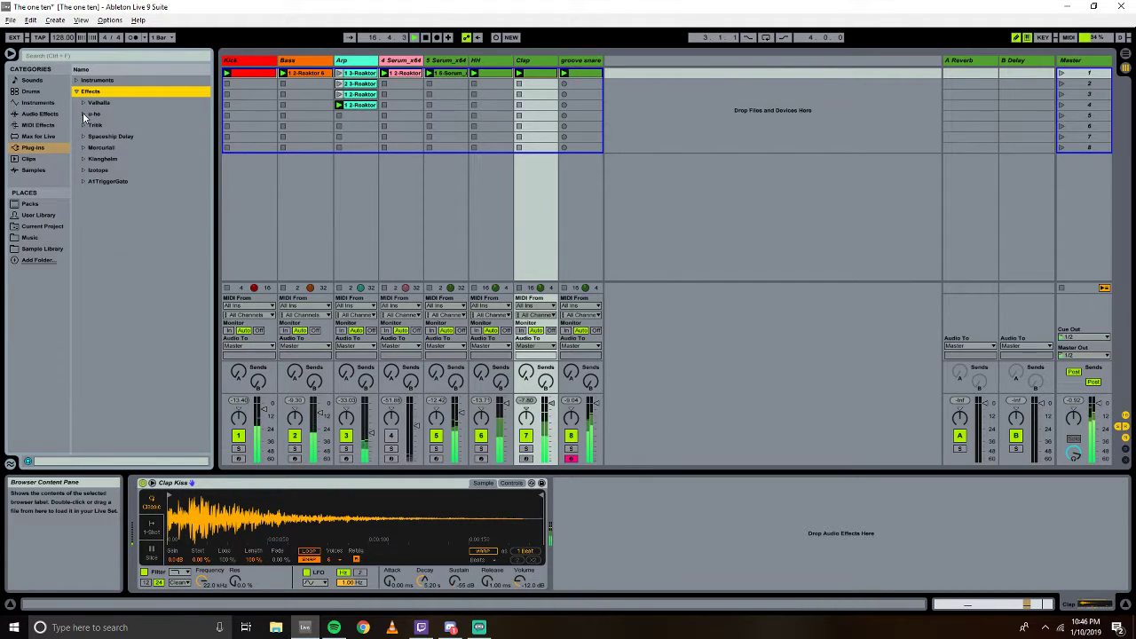
pyautogui.click(86, 115)
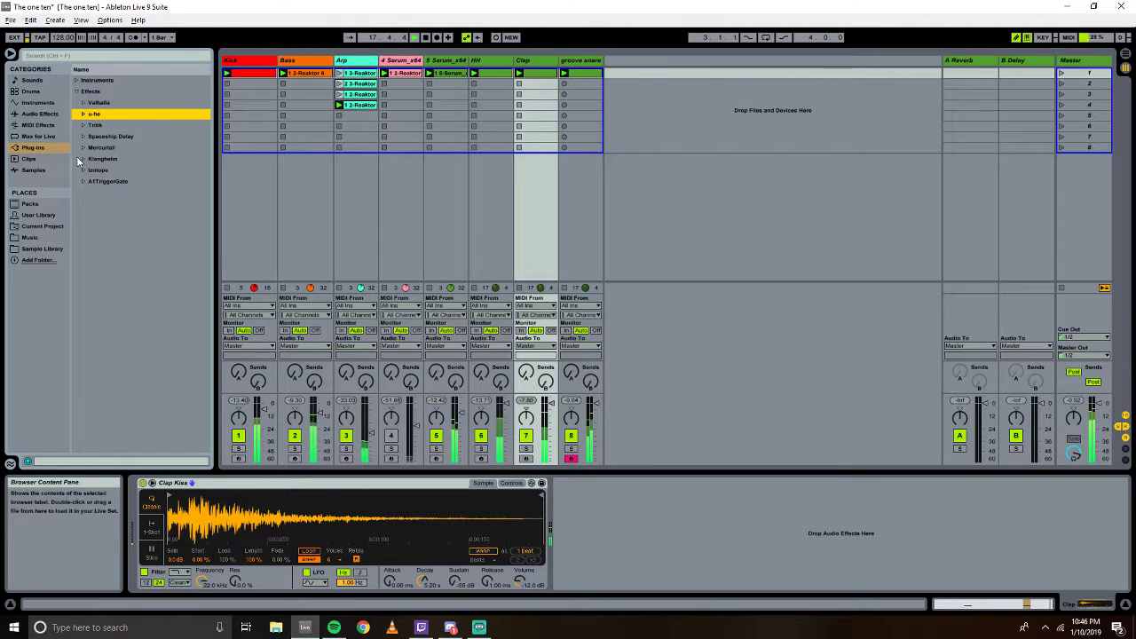
pyautogui.click(83, 159)
pyautogui.click(90, 169)
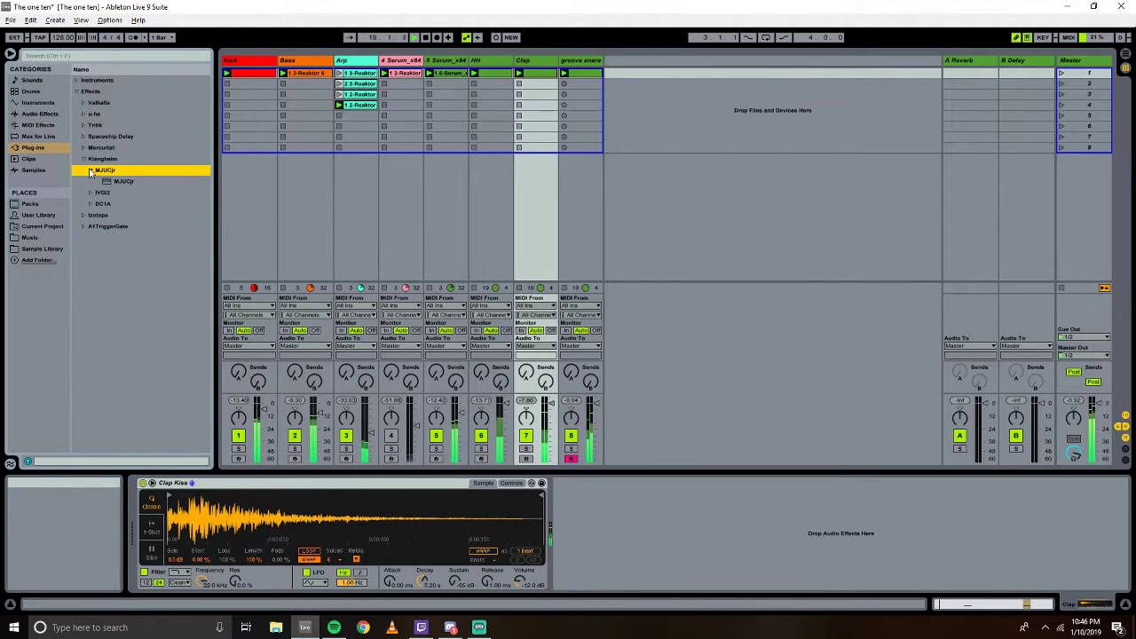
pyautogui.moveTo(115, 181)
pyautogui.mouseDown()
pyautogui.moveTo(213, 217)
pyautogui.moveTo(587, 506)
pyautogui.moveTo(646, 532)
pyautogui.mouseUp()
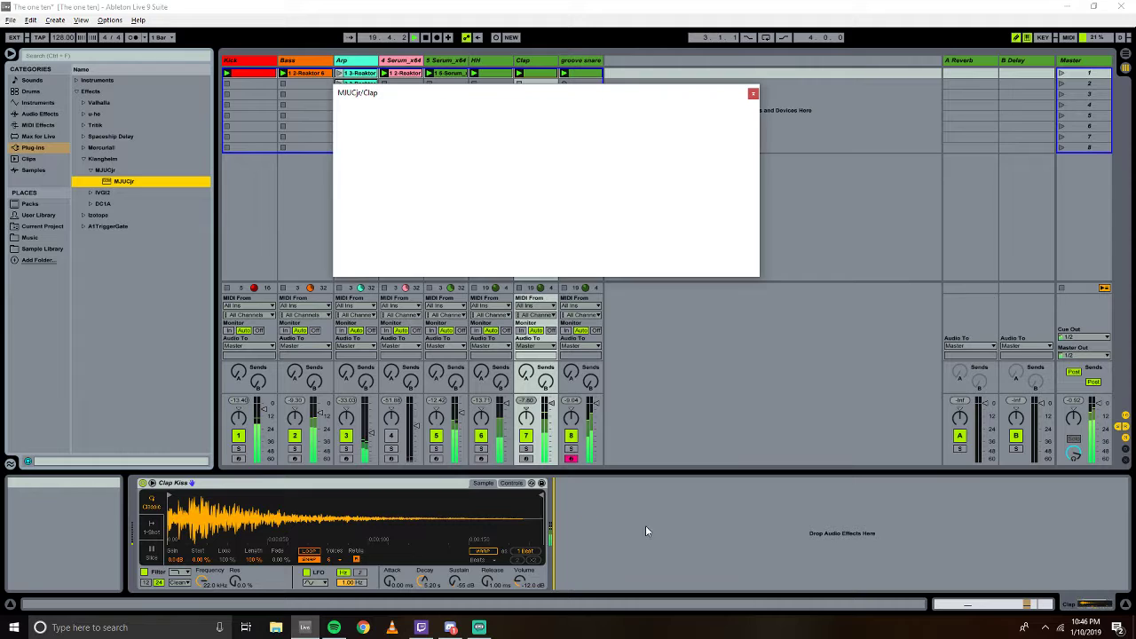
# Set MJUCjr's Compress to 40.0 and Make-Up to about 7.9 with Slow time constants, and close its window.
pyautogui.moveTo(414, 187); pyautogui.dragTo(433, 11)
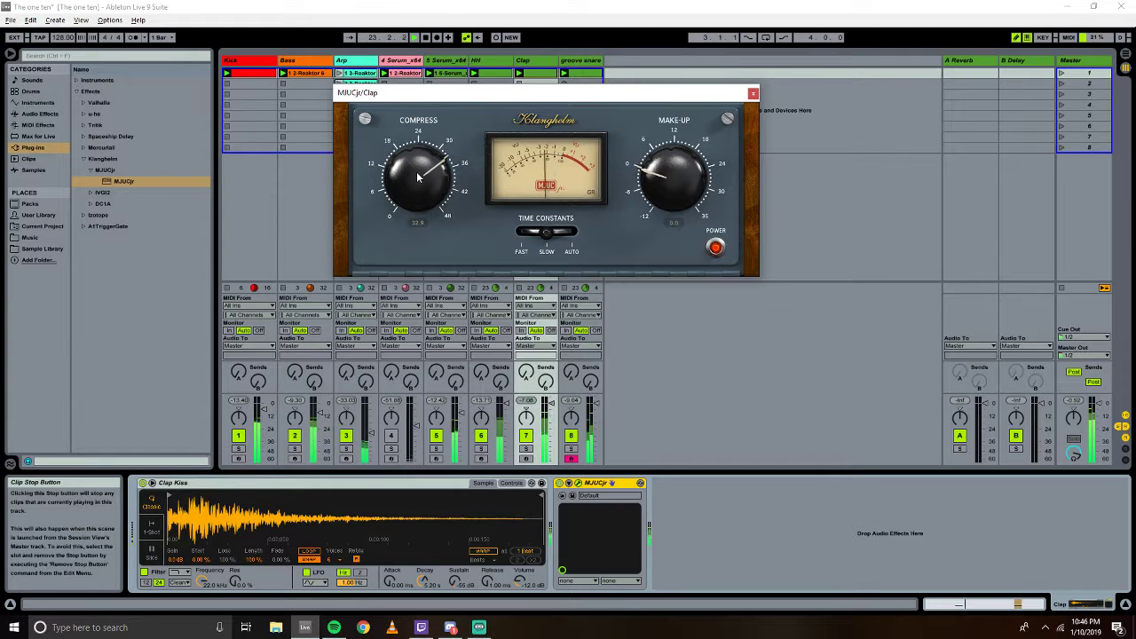
pyautogui.moveTo(416, 183); pyautogui.dragTo(421, 209)
pyautogui.moveTo(418, 141); pyautogui.dragTo(419, 97)
pyautogui.moveTo(685, 184); pyautogui.dragTo(674, 137)
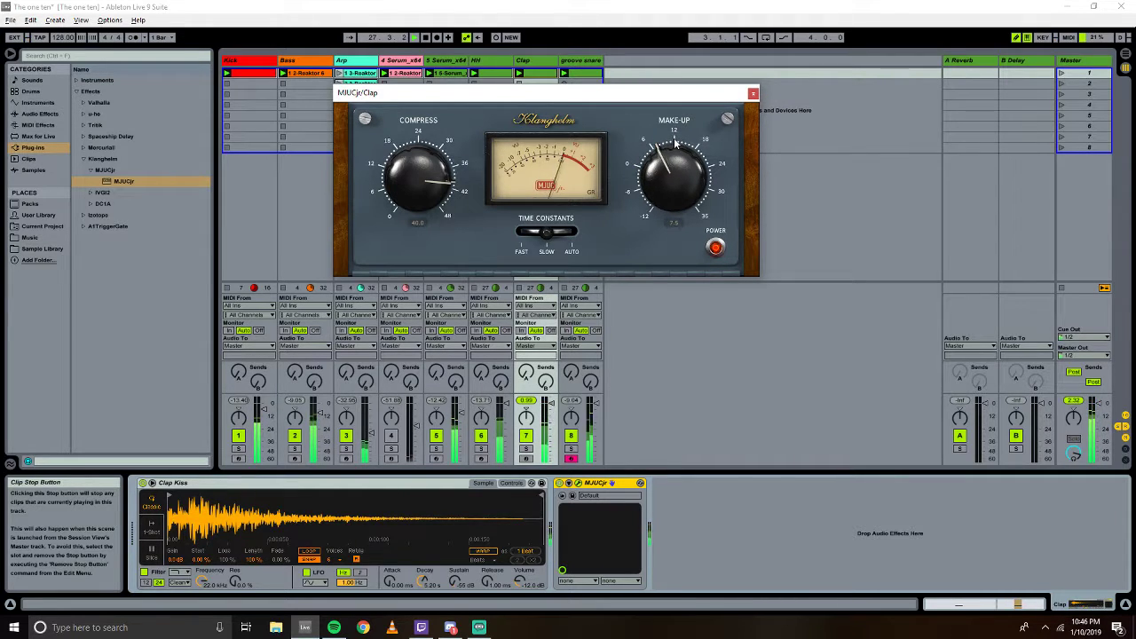
pyautogui.moveTo(537, 235)
pyautogui.mouseDown()
pyautogui.moveTo(522, 233)
pyautogui.moveTo(614, 229)
pyautogui.moveTo(546, 237)
pyautogui.mouseUp()
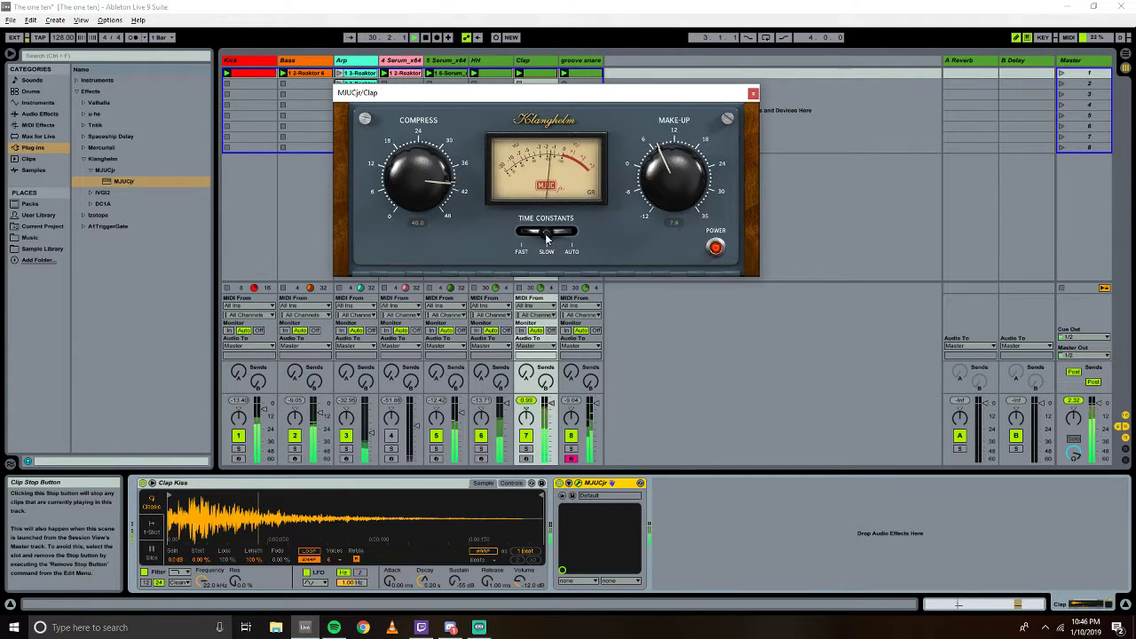
pyautogui.click(752, 93)
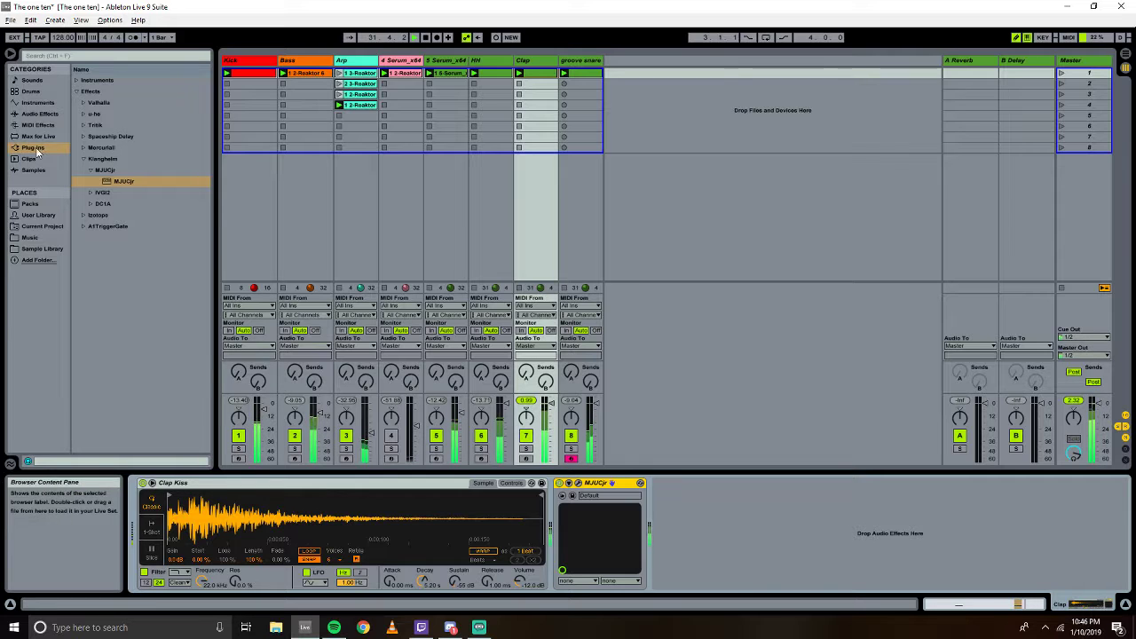
# Add the u-he Protoverb reverb after MJUCjr on the Clap track, set Dry to 84.00 and close its window.
pyautogui.click(89, 114)
pyautogui.click(91, 125)
pyautogui.click(121, 137)
pyautogui.moveTo(122, 138); pyautogui.dragTo(656, 538)
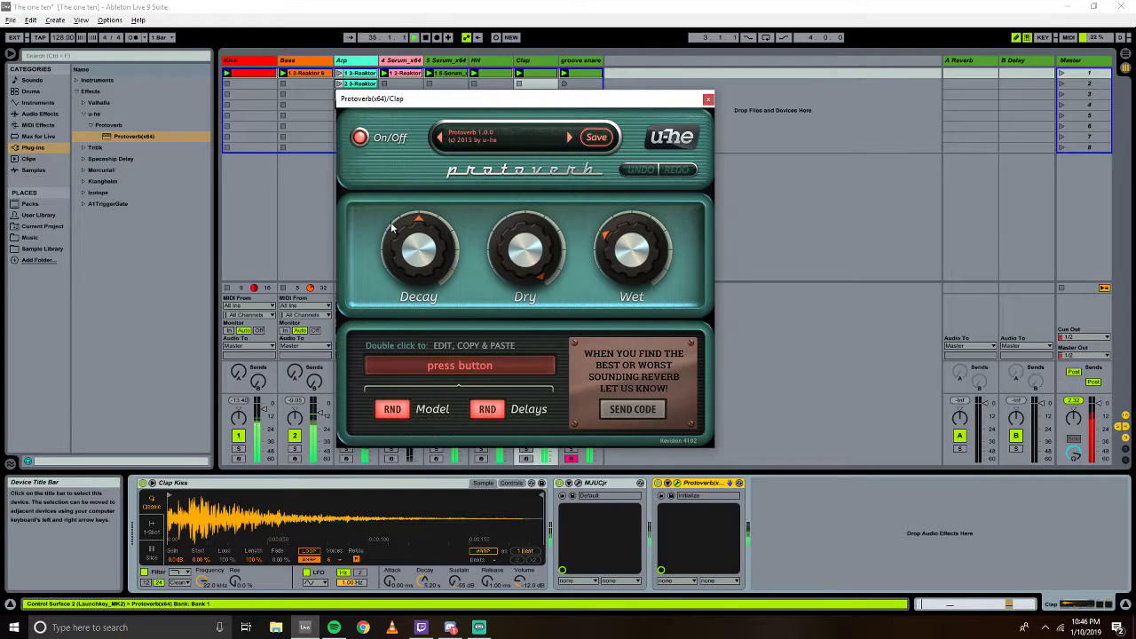
pyautogui.moveTo(522, 241)
pyautogui.mouseDown()
pyautogui.moveTo(524, 277)
pyautogui.moveTo(522, 259)
pyautogui.mouseUp()
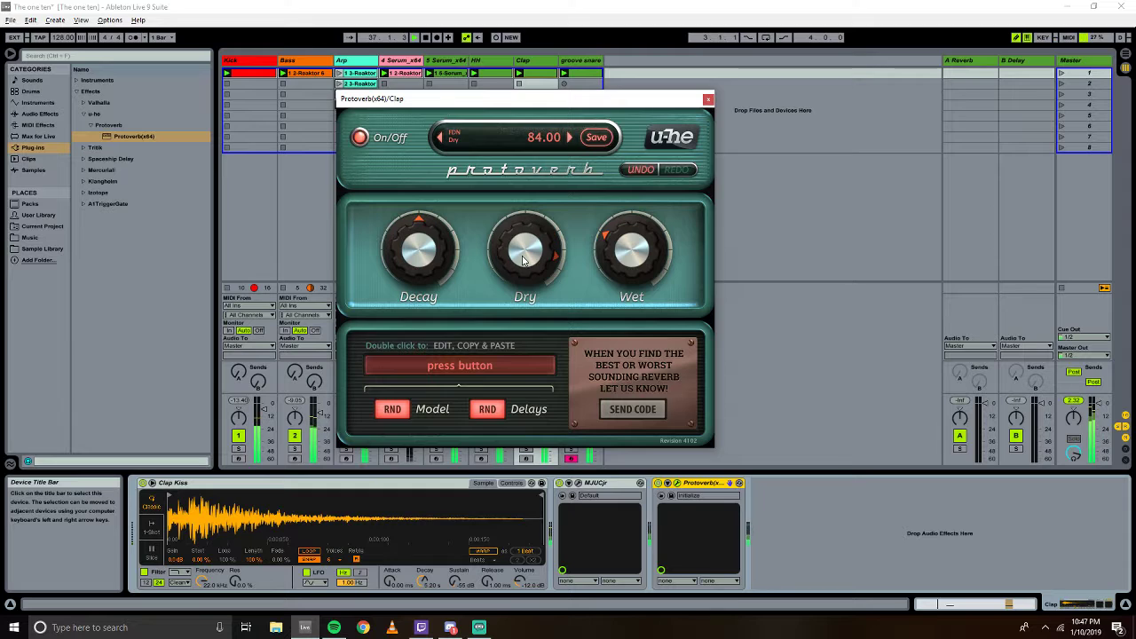
pyautogui.click(707, 100)
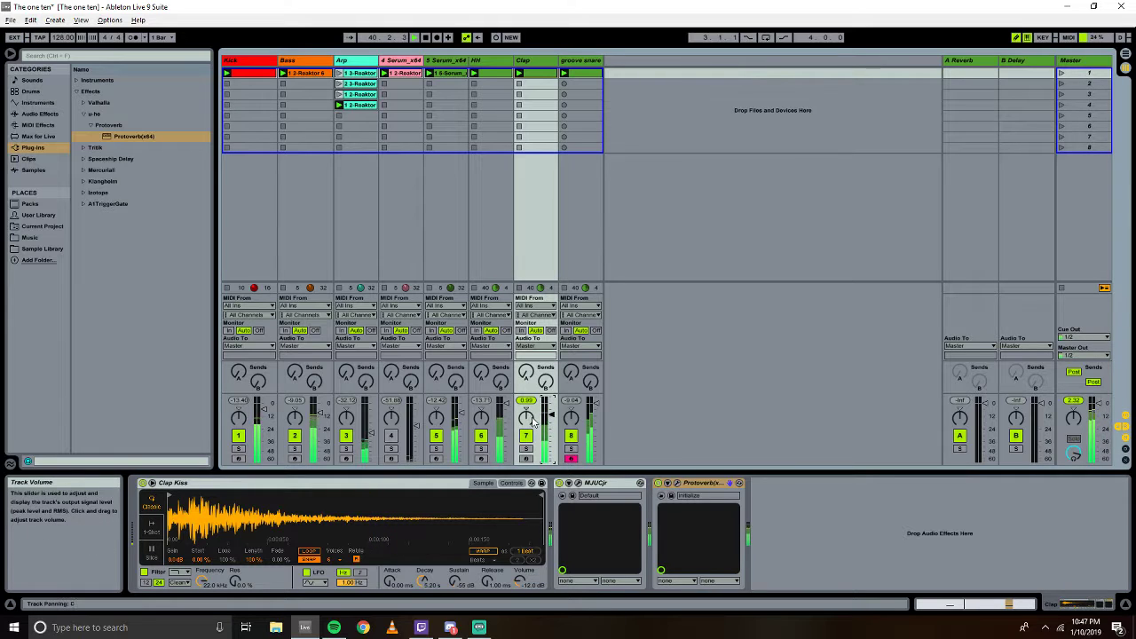
# Pan the groove snare track to the left, reset the Clap track's peak level and lower the 5 Serum_x64 track's volume.
pyautogui.moveTo(526, 418); pyautogui.dragTo(526, 424)
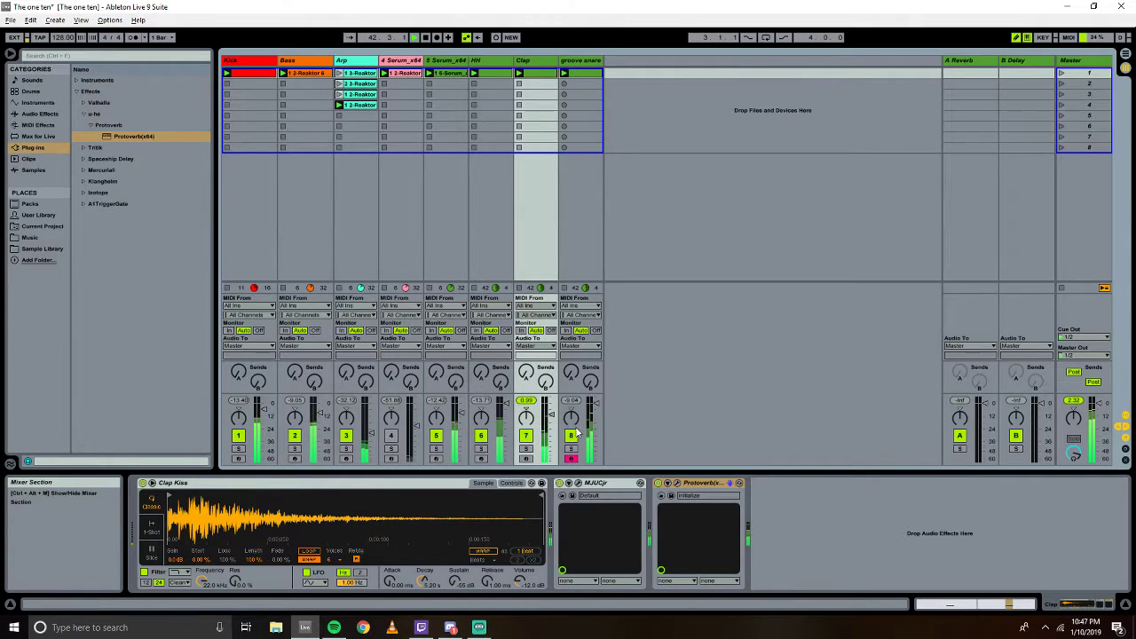
pyautogui.moveTo(572, 417); pyautogui.dragTo(573, 422)
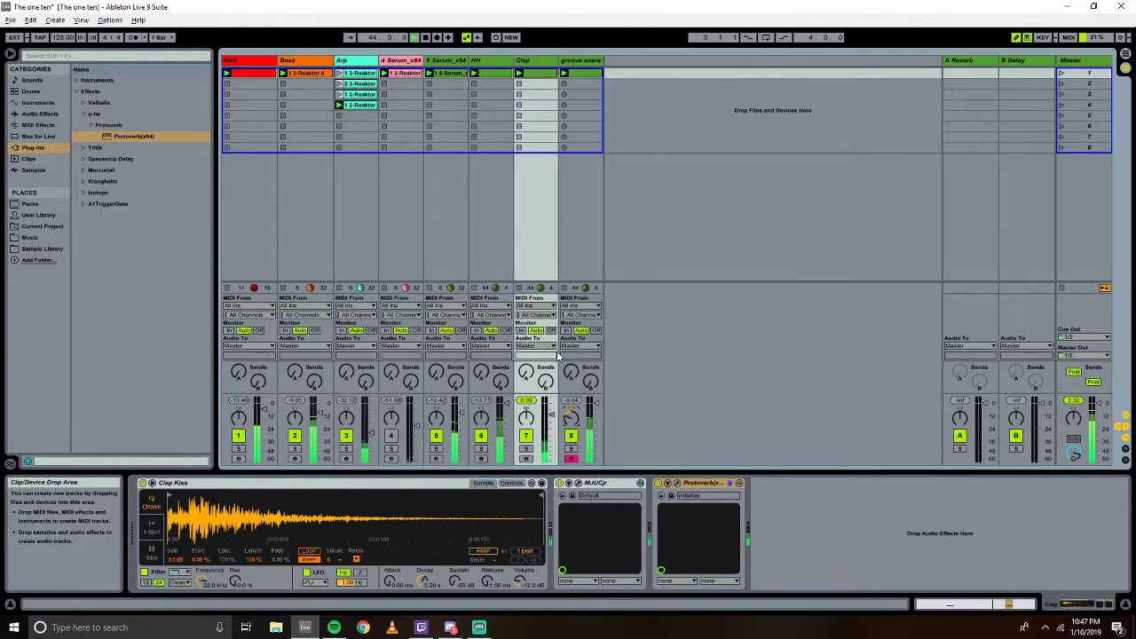
pyautogui.click(524, 405)
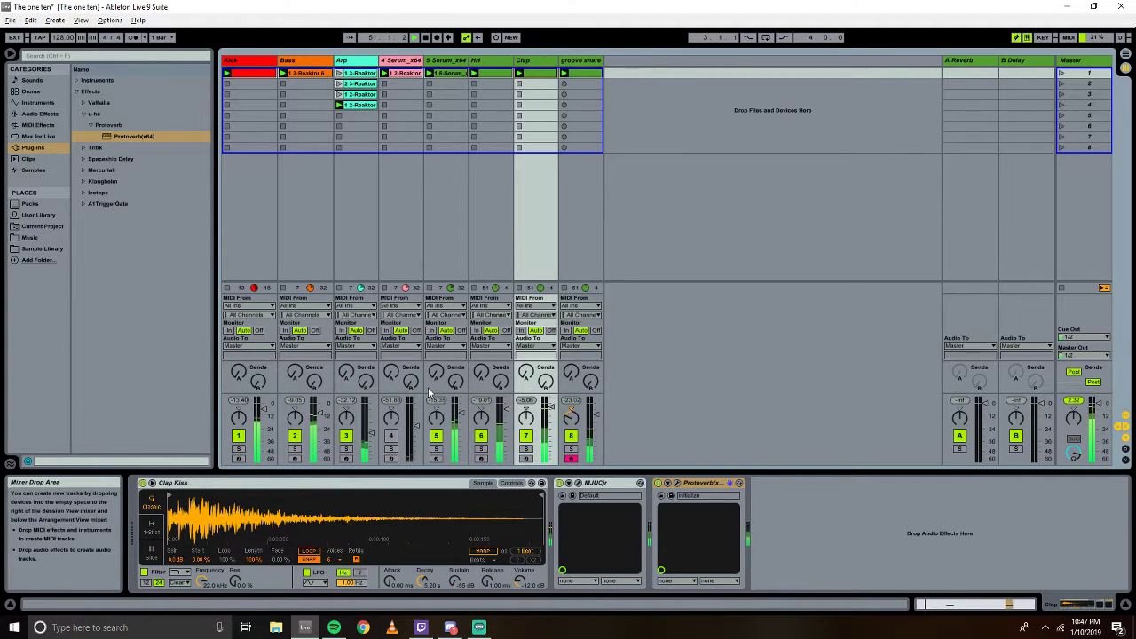
pyautogui.moveTo(459, 412); pyautogui.dragTo(461, 434)
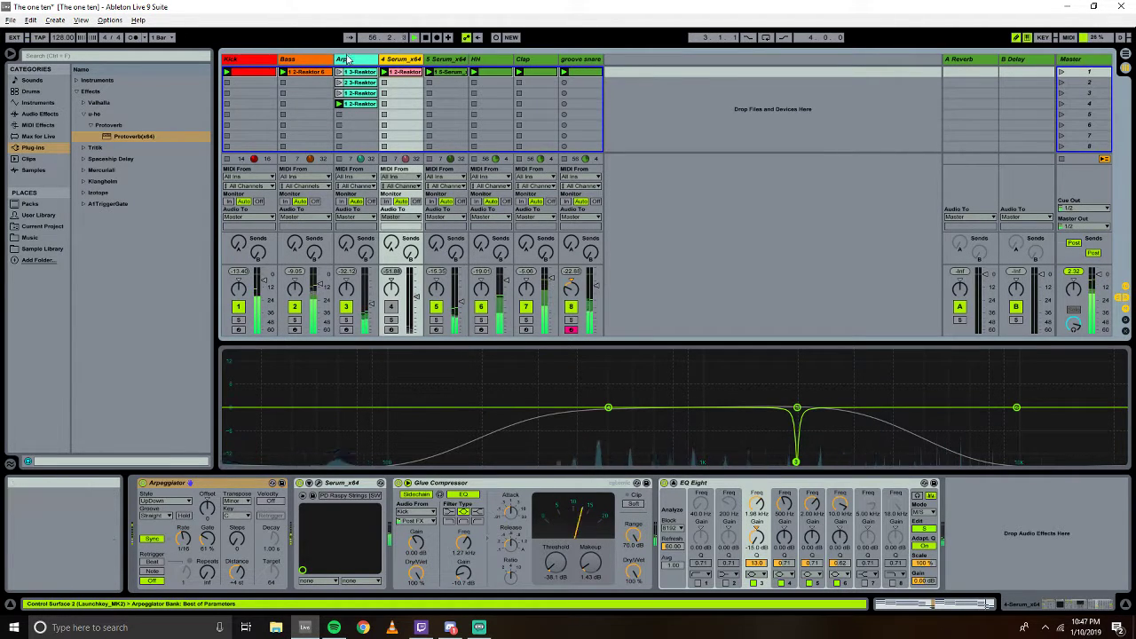
# Copy the Auto Filter from the Arp track onto the 5 Serum_x64 track, after its Serum instrument.
pyautogui.click(349, 58)
pyautogui.click(435, 482)
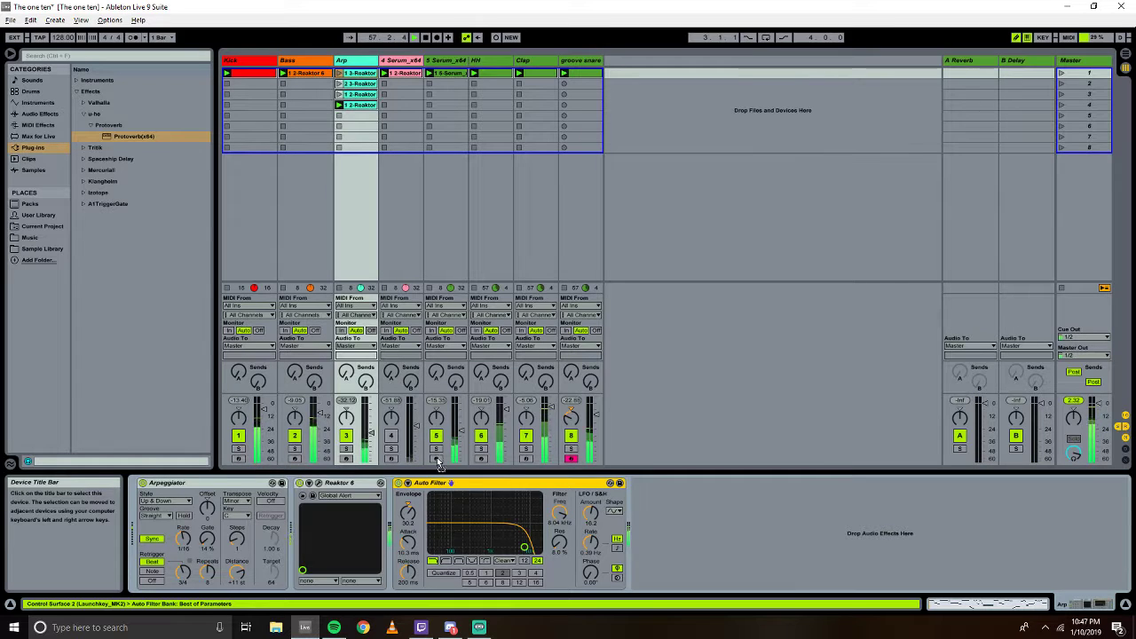
pyautogui.click(435, 115)
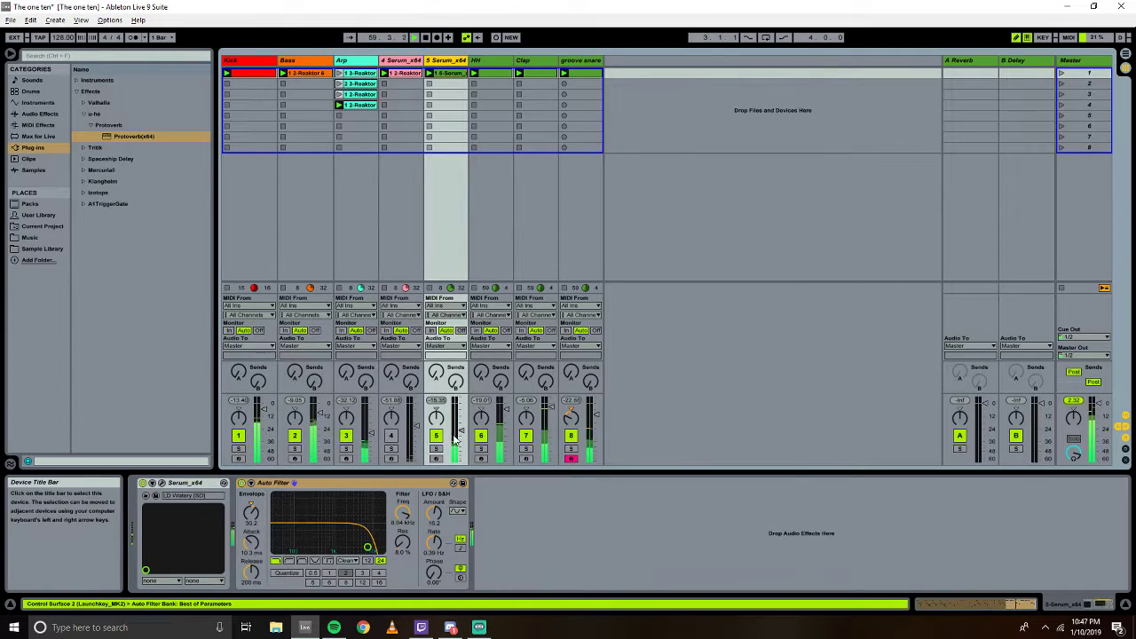
# Raise the 5 Serum_x64 track's volume and solo the Clap track with its device chain shown.
pyautogui.moveTo(458, 431); pyautogui.dragTo(458, 413)
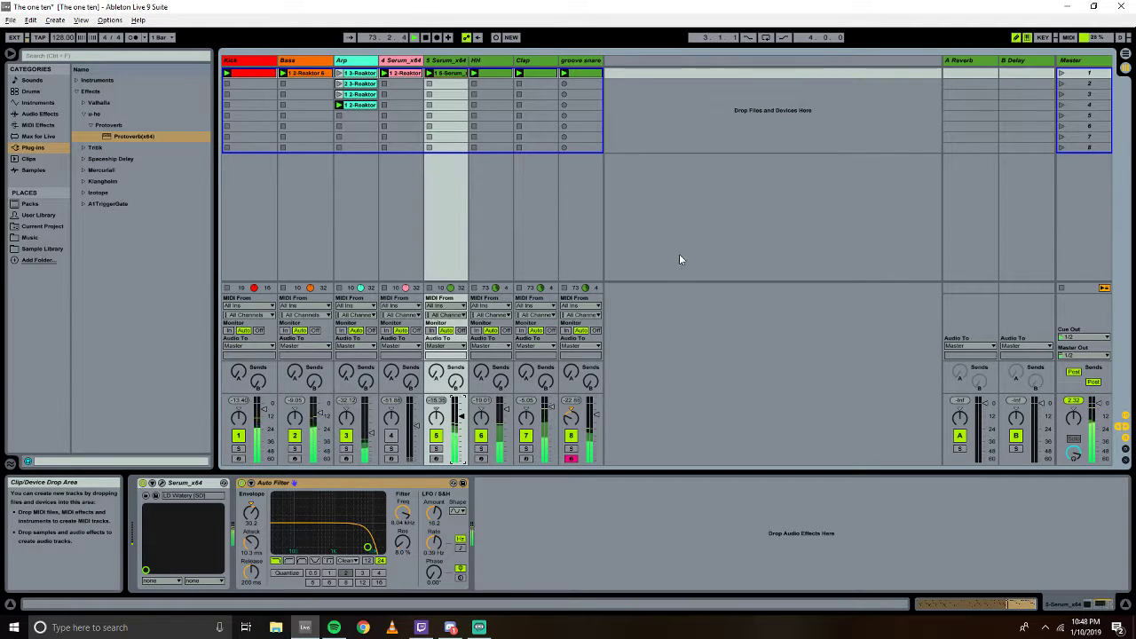
pyautogui.click(526, 60)
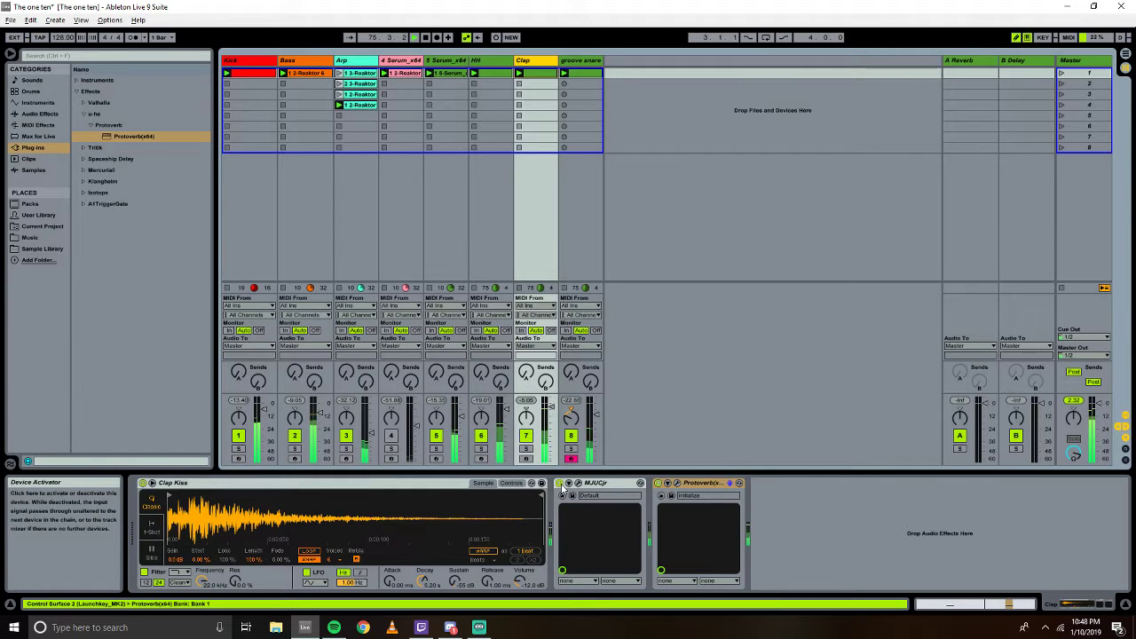
pyautogui.click(526, 449)
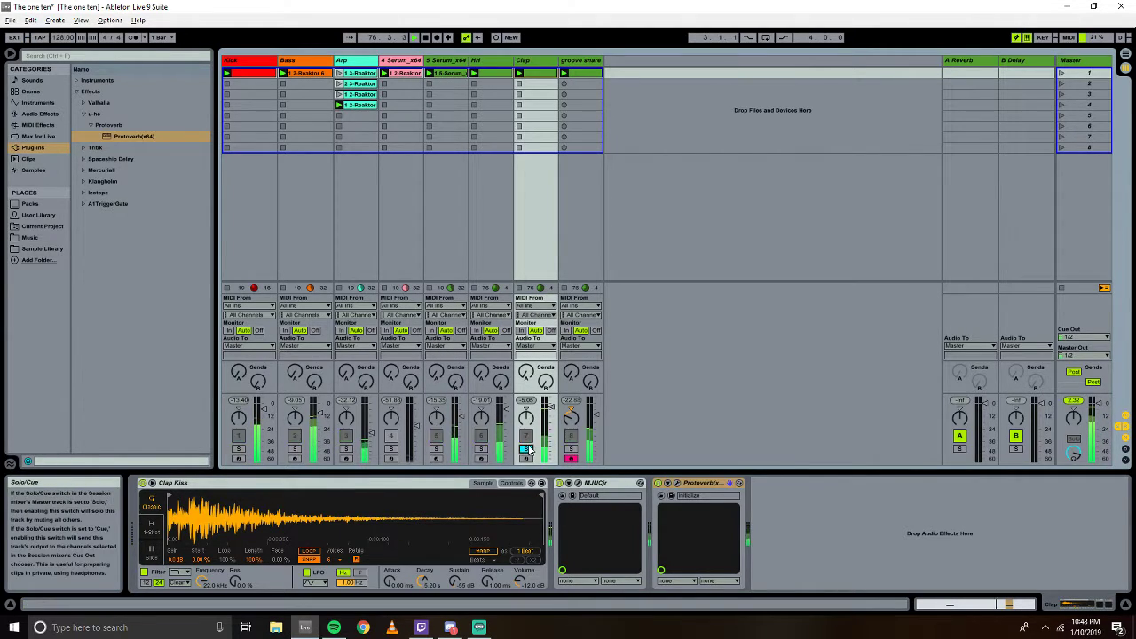
# Compare the soloed Clap with MJUCjr switched off and on, and with Protoverb bypassed.
pyautogui.click(559, 483)
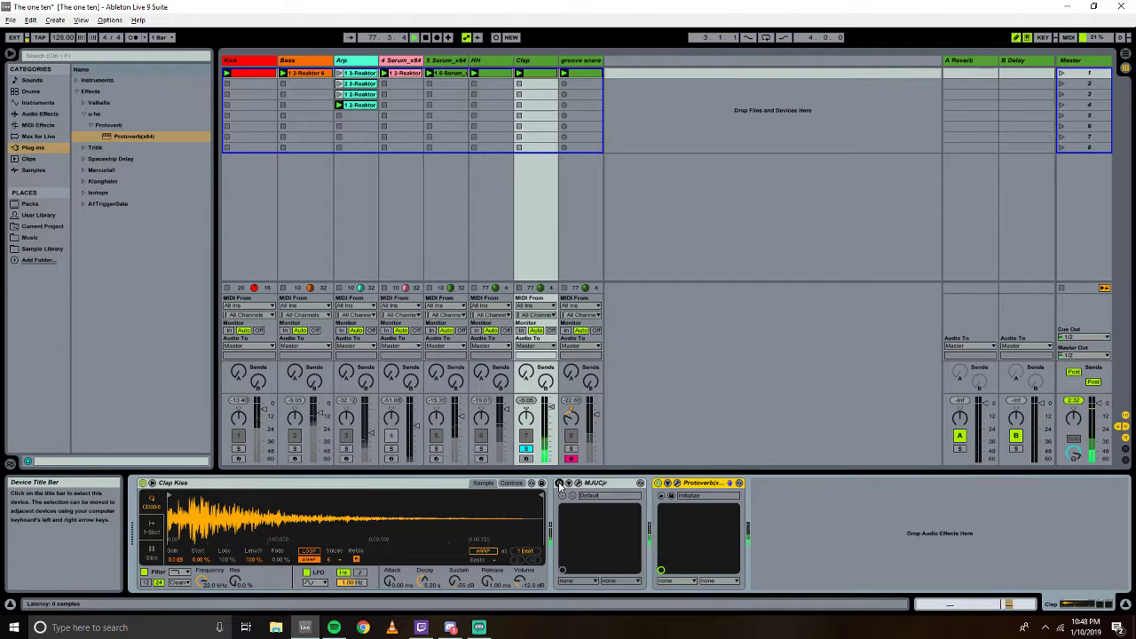
pyautogui.click(558, 484)
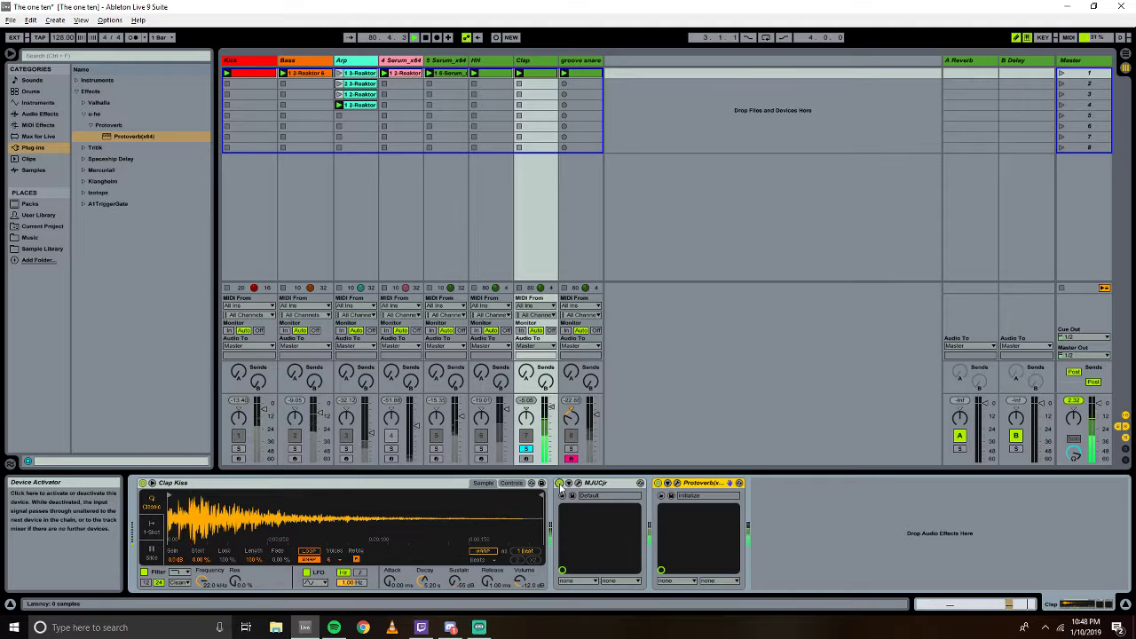
pyautogui.click(558, 484)
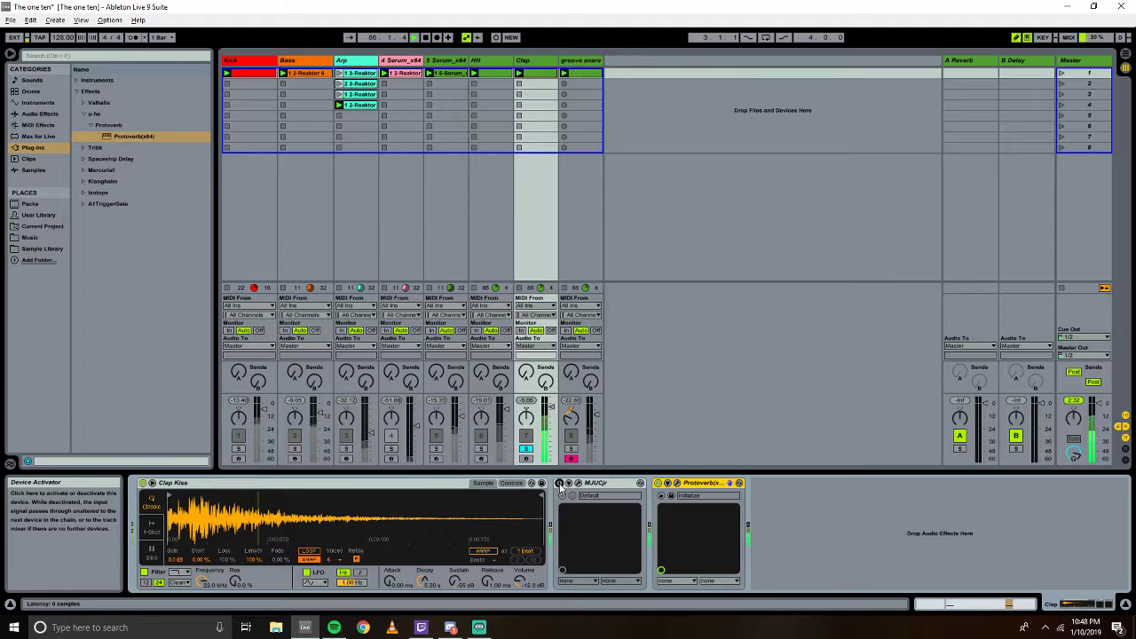
pyautogui.click(560, 485)
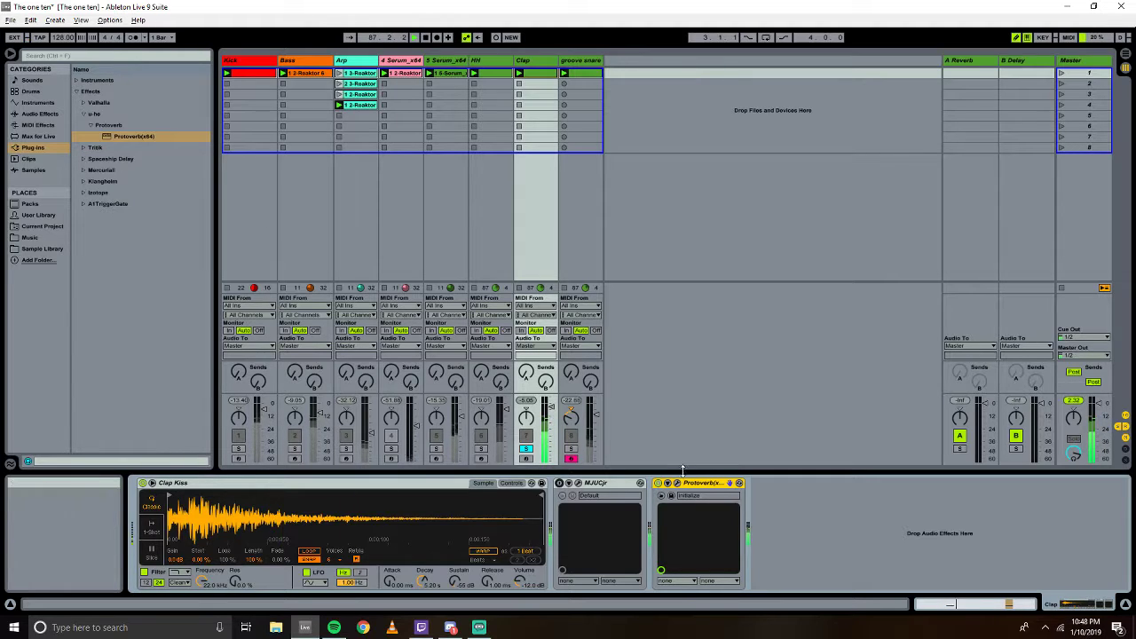
pyautogui.click(657, 486)
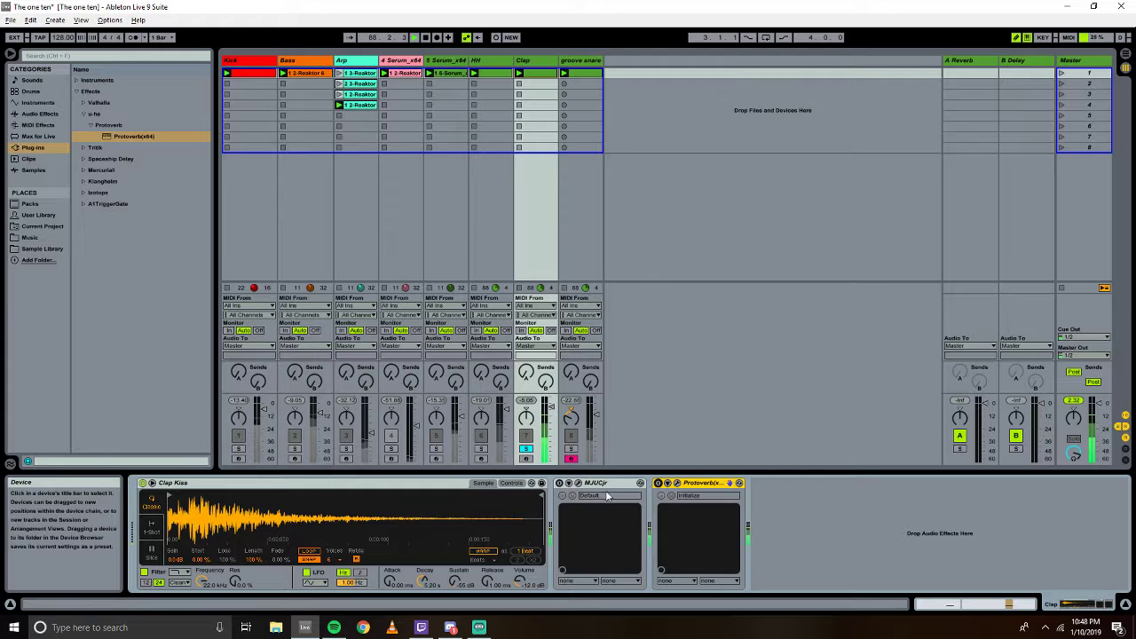
pyautogui.click(559, 484)
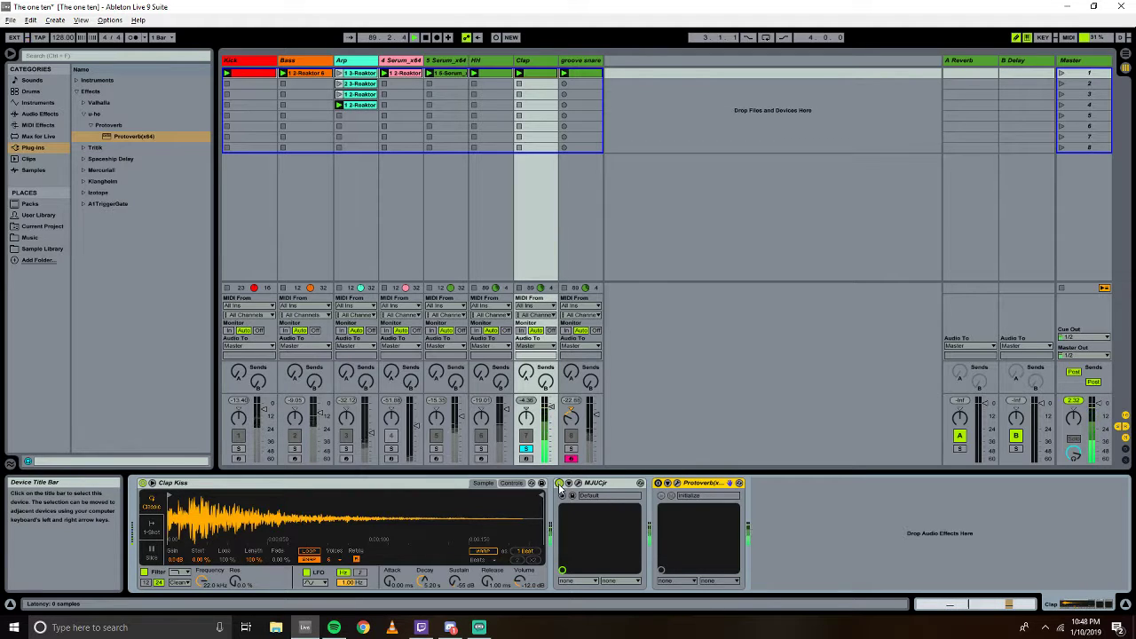
pyautogui.click(559, 483)
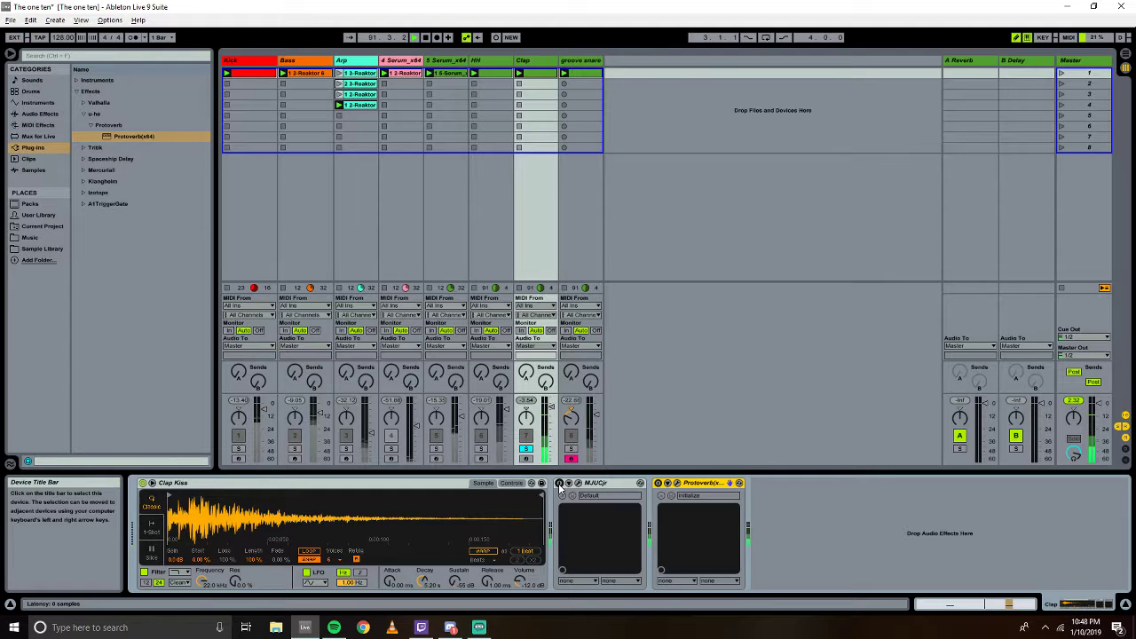
pyautogui.click(559, 484)
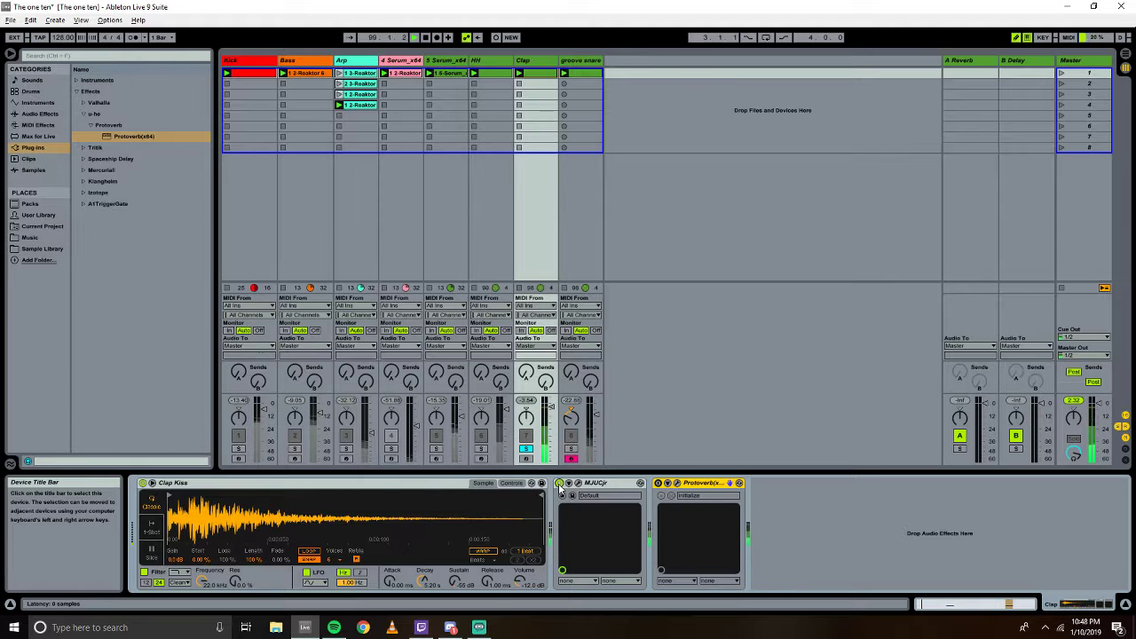
# Inspect the enlarged Clap Kiss sampler display, then unsolo the Clap track and reactivate MJUCjr and Protoverb.
pyautogui.click(153, 484)
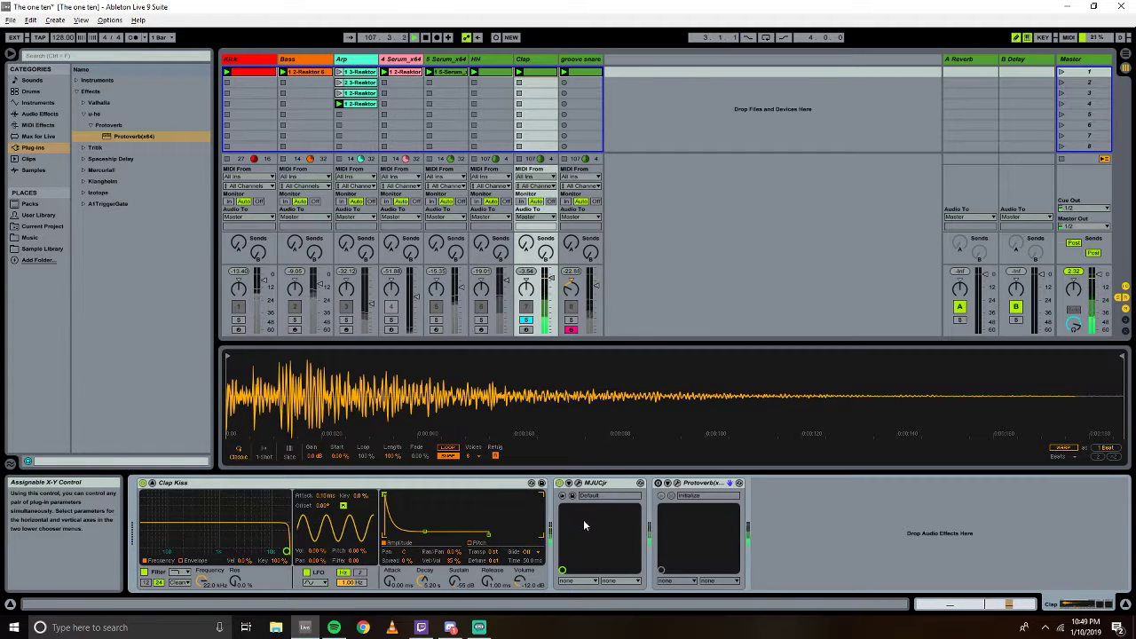
pyautogui.click(152, 483)
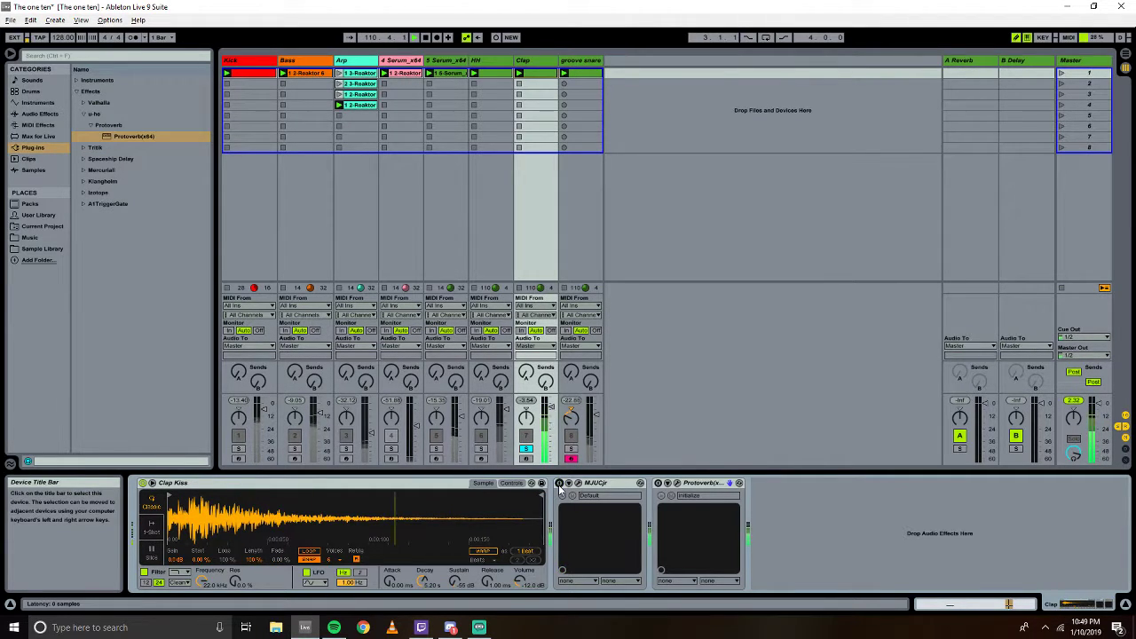
pyautogui.click(525, 448)
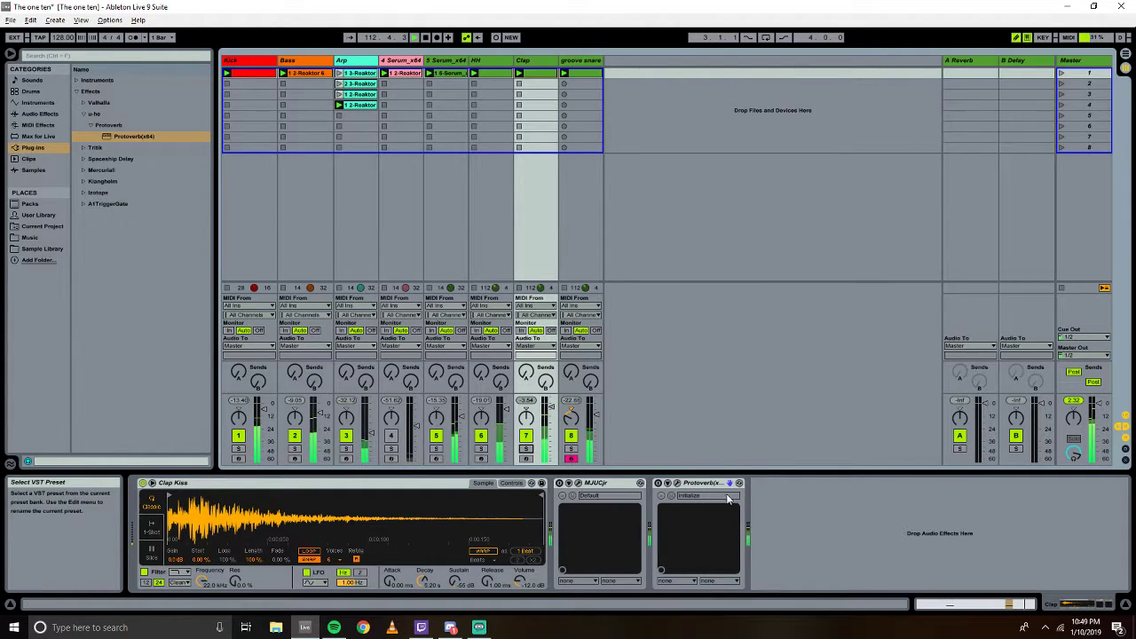
pyautogui.click(559, 483)
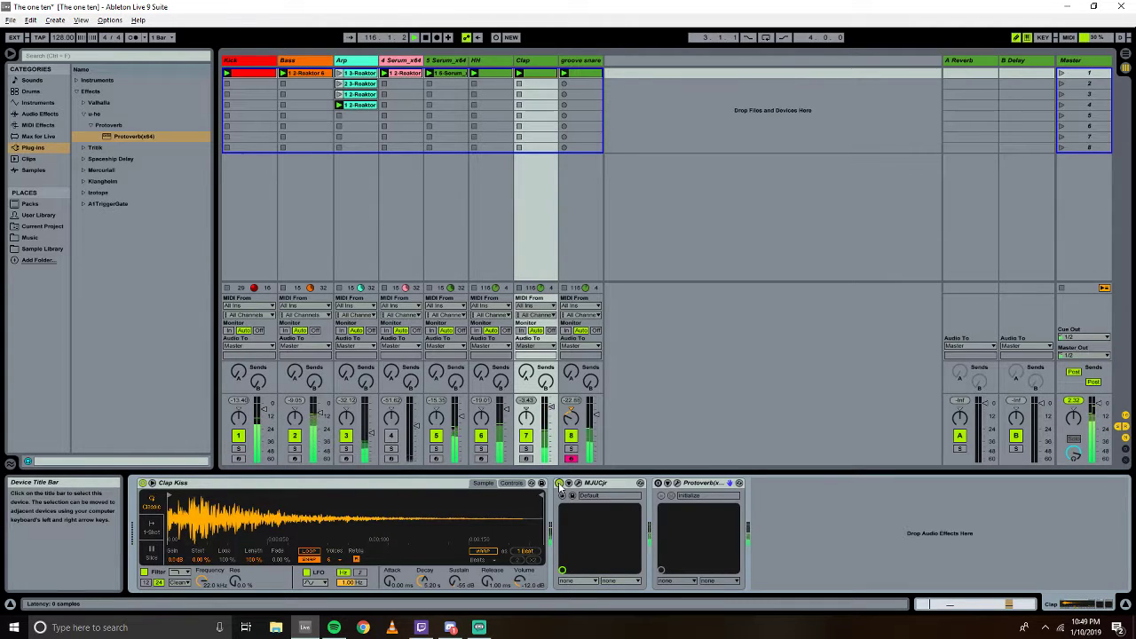
pyautogui.click(657, 483)
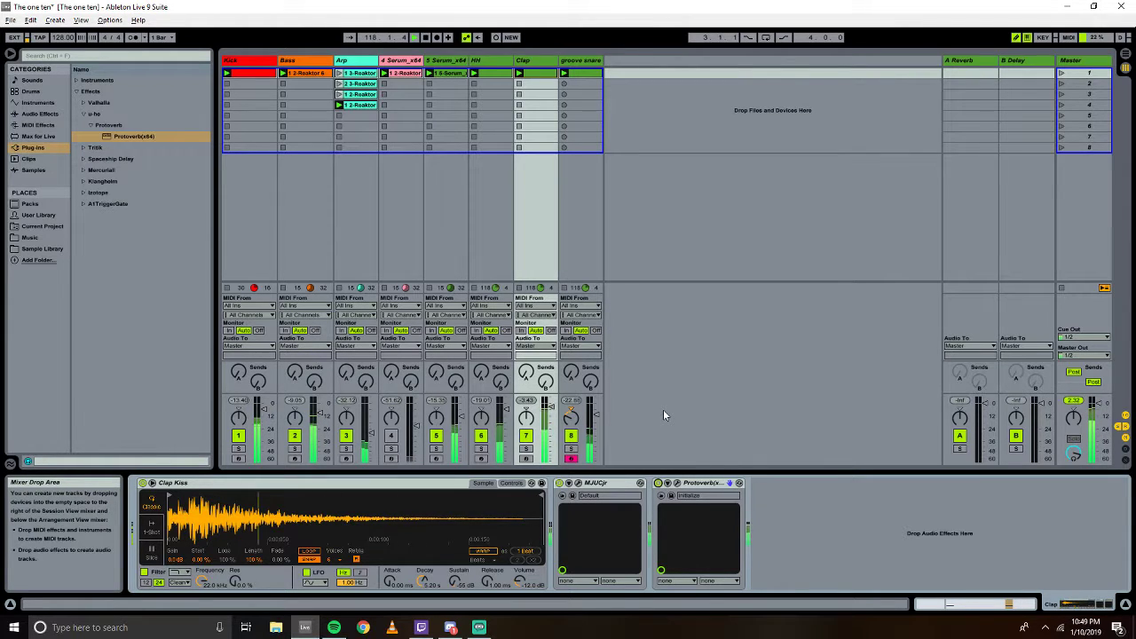
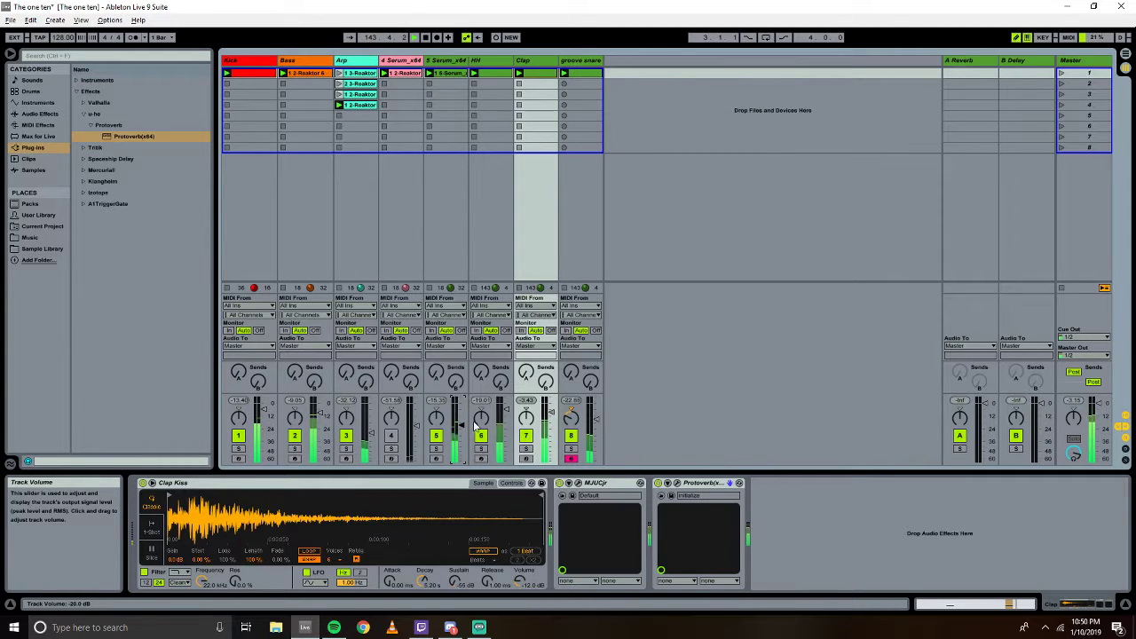
# Mute the 5 Serum_x64 track and rebalance the low end, with Bass at about -12.4 dB and Kick at about -5.0 dB.
pyautogui.moveTo(319, 410); pyautogui.dragTo(322, 414)
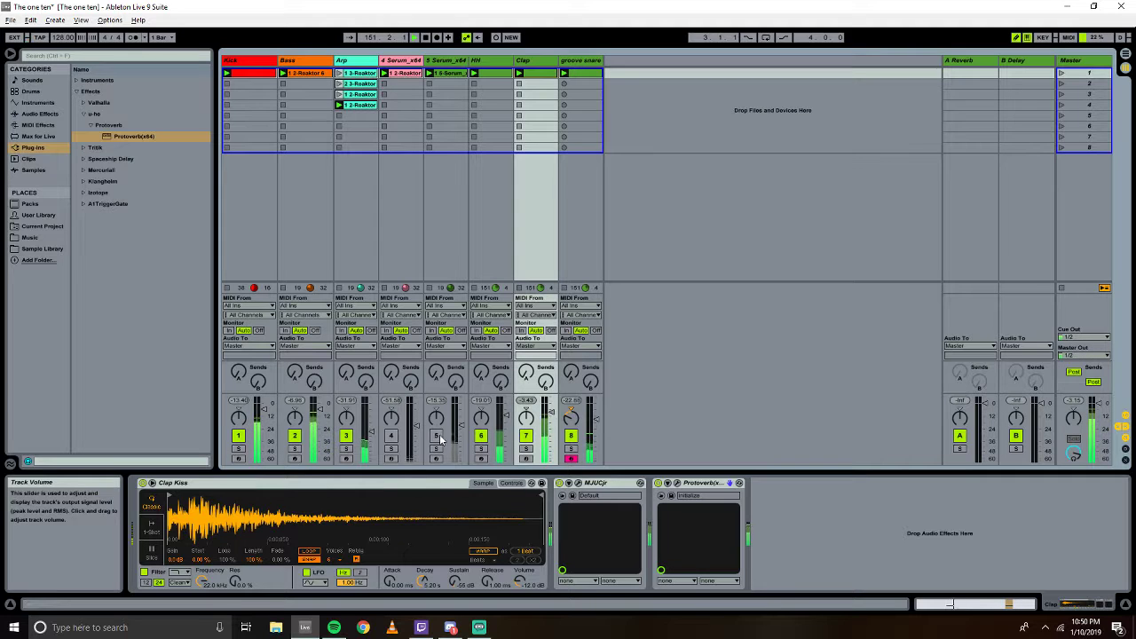
pyautogui.click(391, 436)
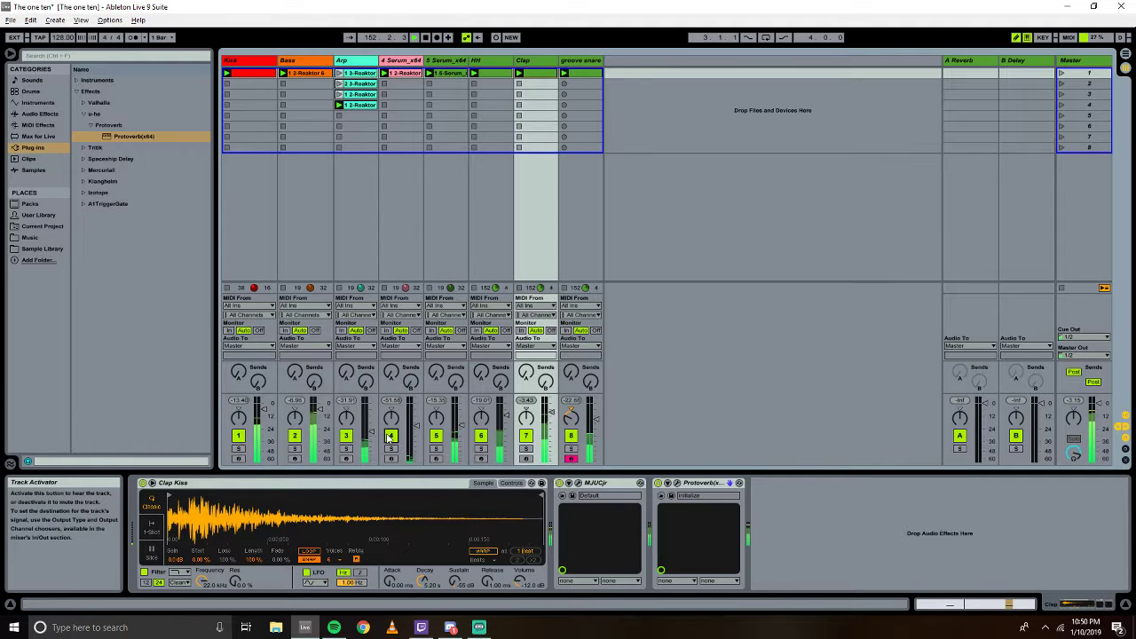
pyautogui.click(390, 436)
pyautogui.click(435, 435)
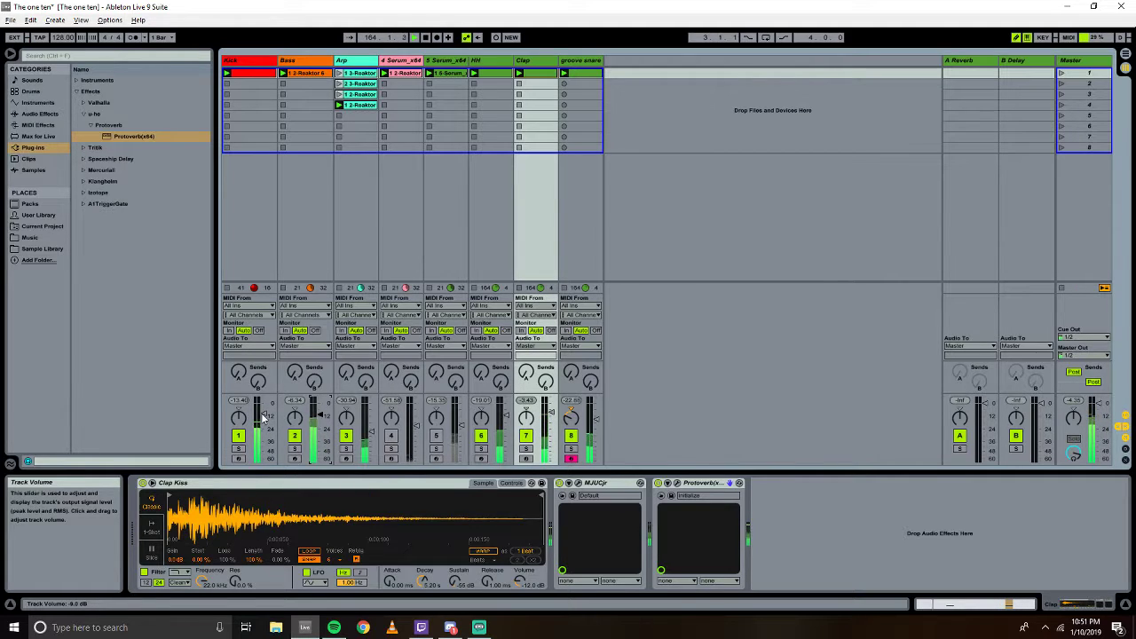
pyautogui.moveTo(263, 408); pyautogui.dragTo(264, 406)
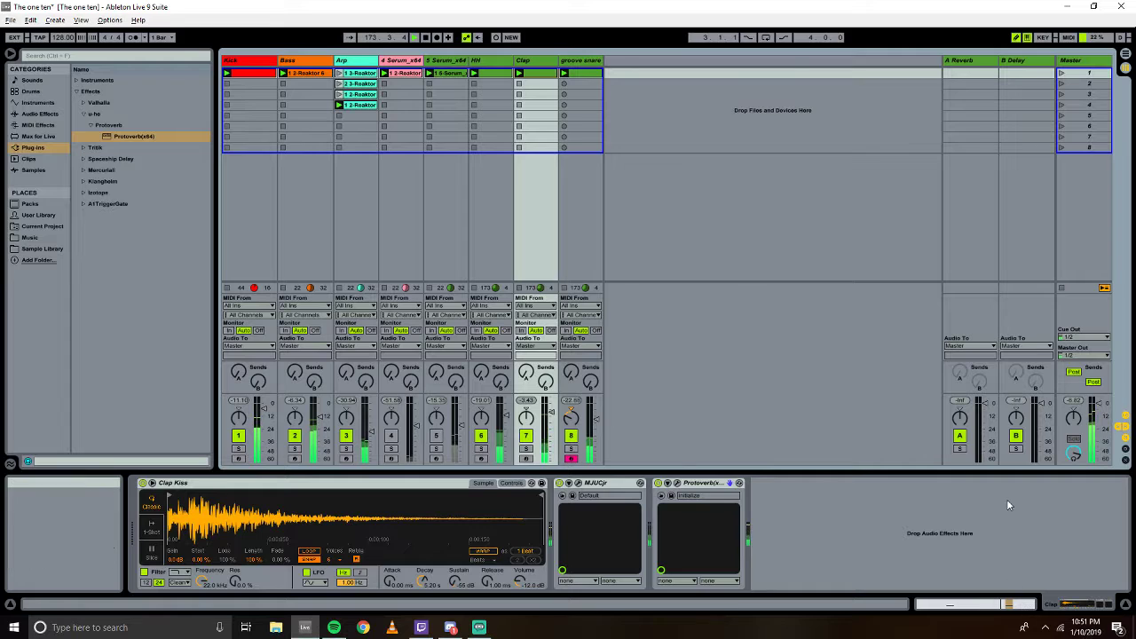
# Show the Master track's device chain and collapse the u-he plug-in folder.
pyautogui.click(1078, 60)
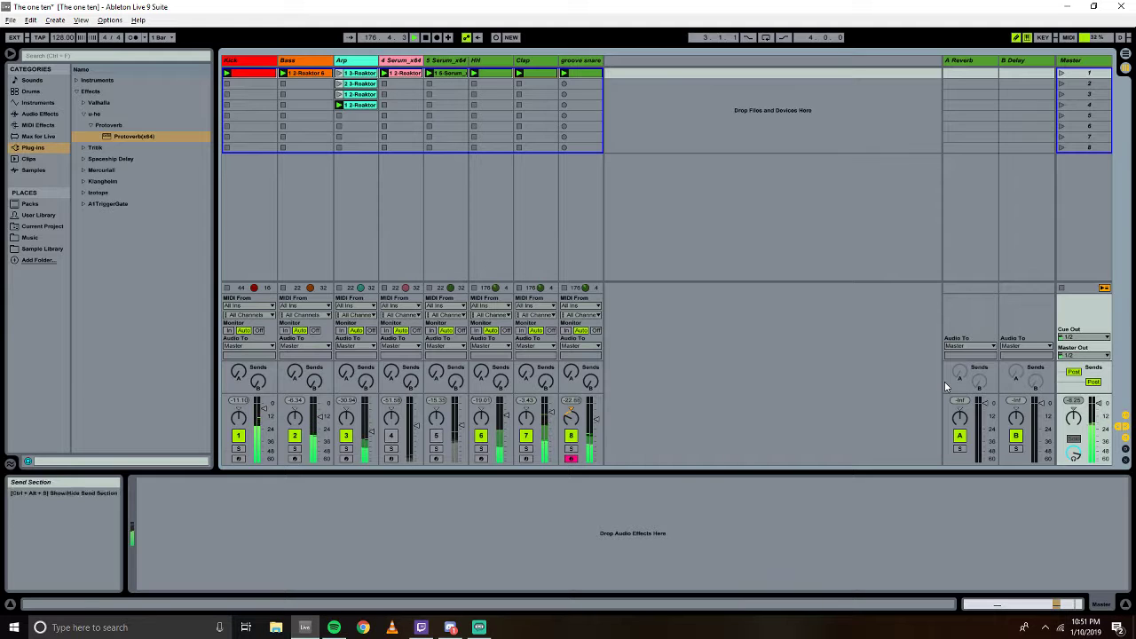
pyautogui.click(83, 114)
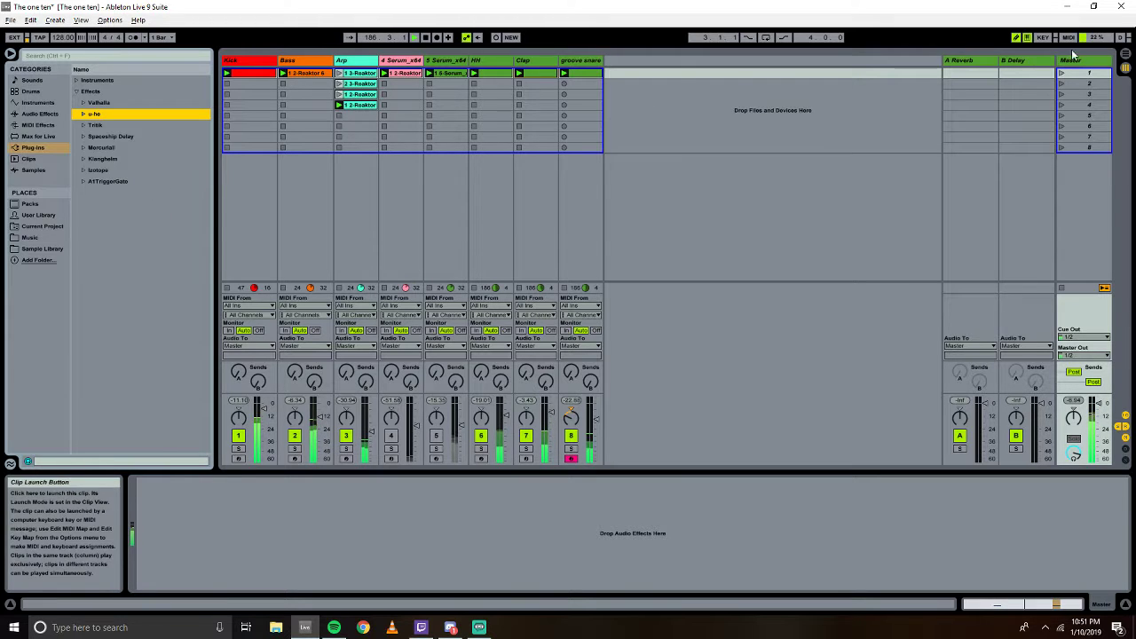
pyautogui.click(1124, 55)
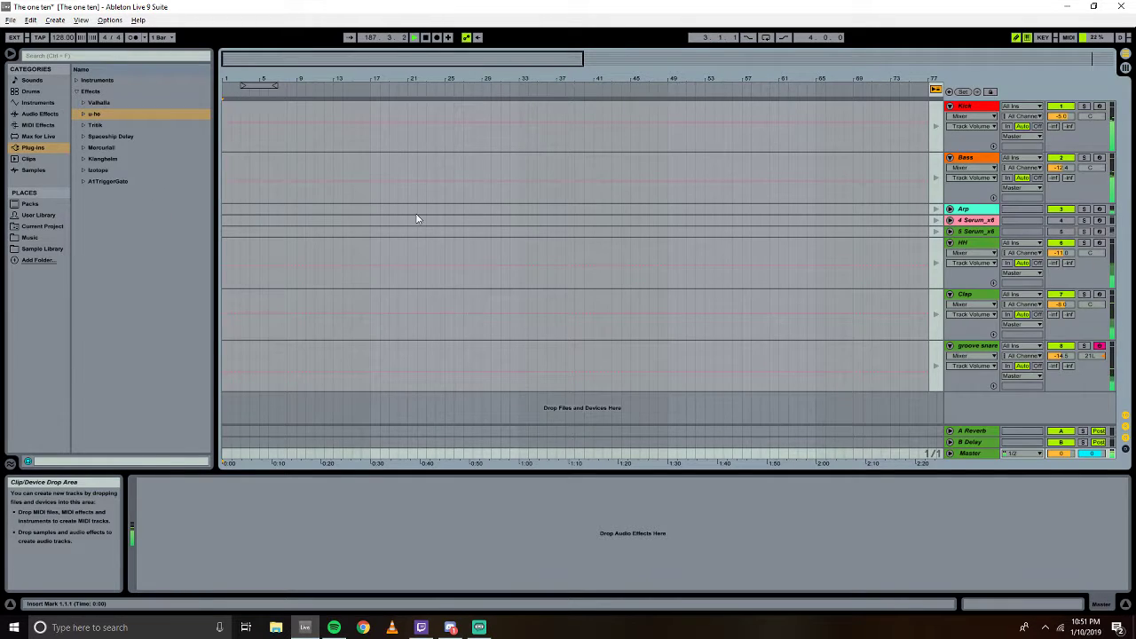
pyautogui.click(1125, 67)
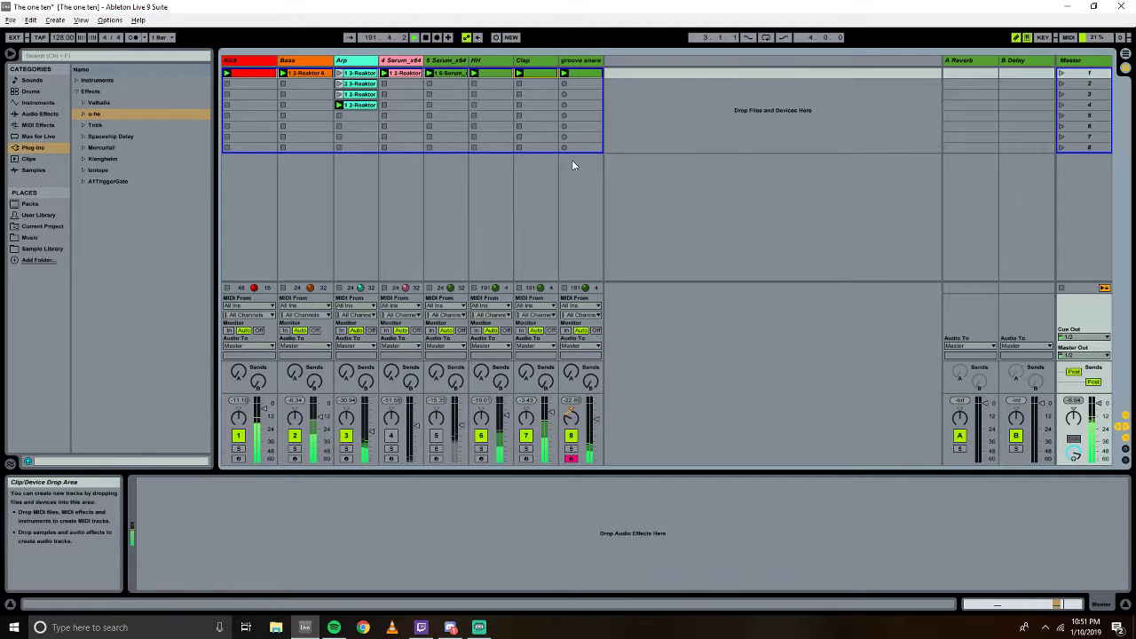
pyautogui.press('Tab')
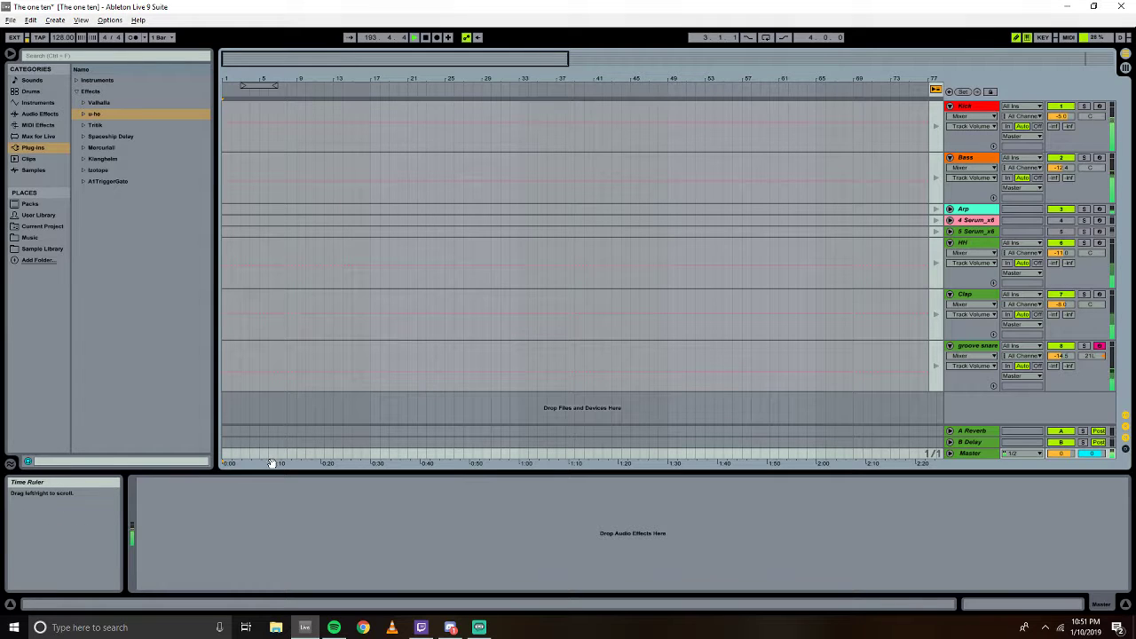
pyautogui.press('Tab')
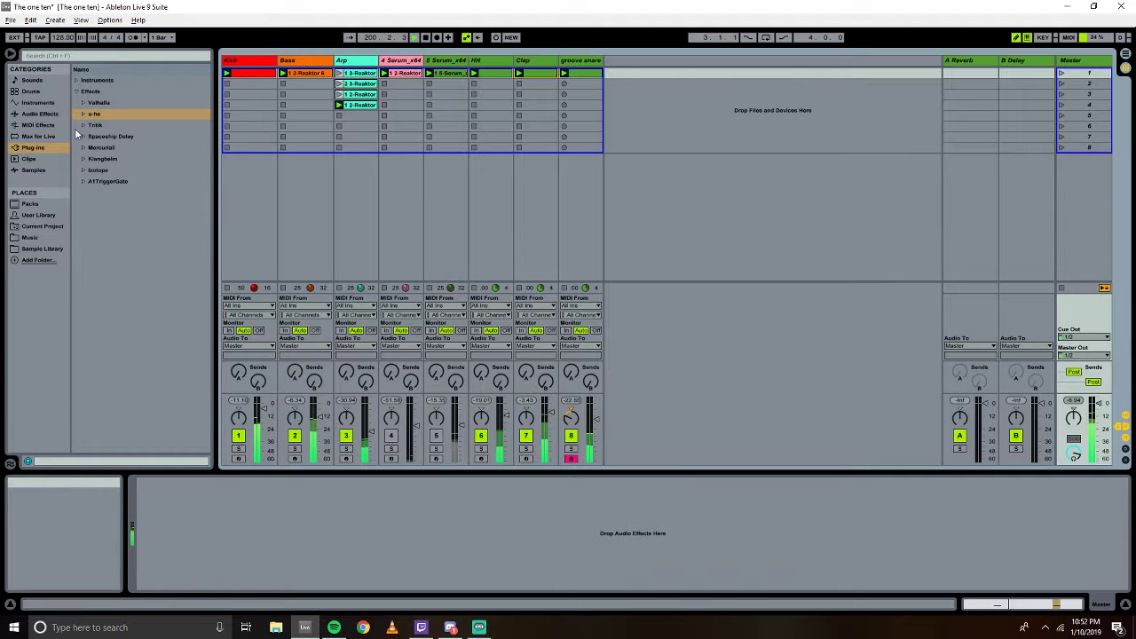
# Add the iZotope Ozone 8 plug-in to the Master track.
pyautogui.click(84, 170)
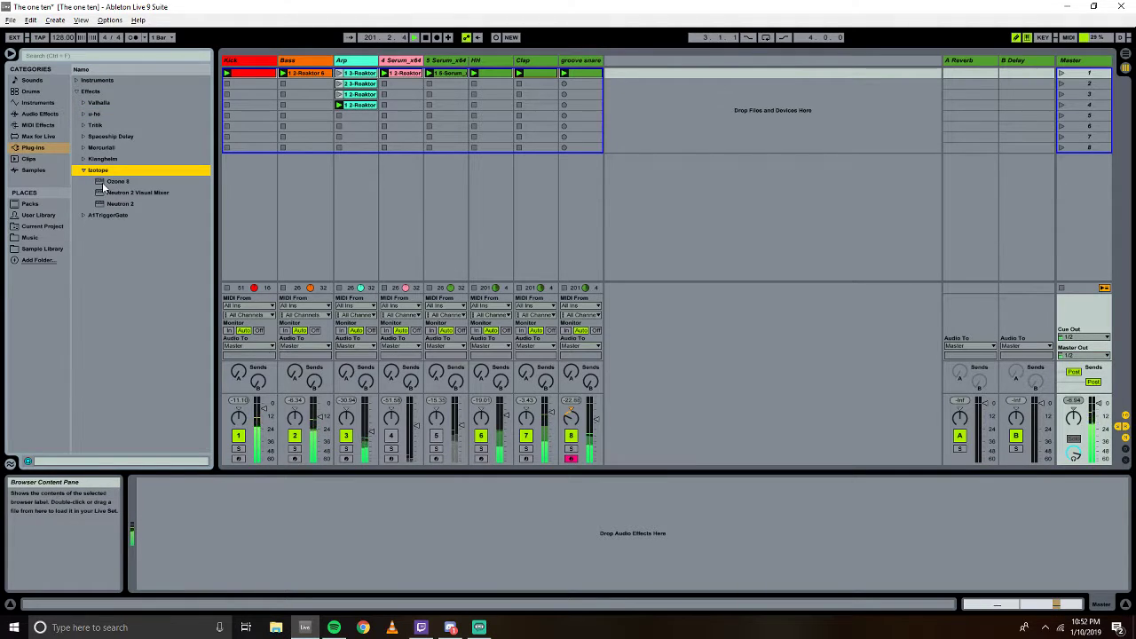
pyautogui.moveTo(105, 184); pyautogui.dragTo(243, 519)
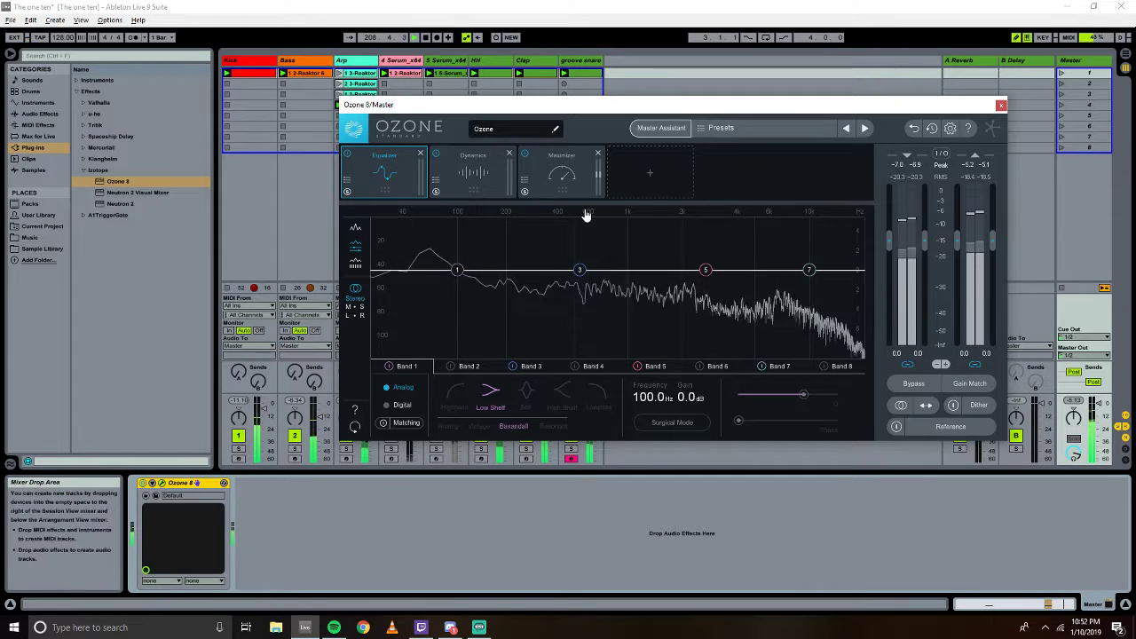
# Load the Disco preset from Ozone 8's Genre-Specific Mastering presets and close the preset manager.
pyautogui.click(660, 179)
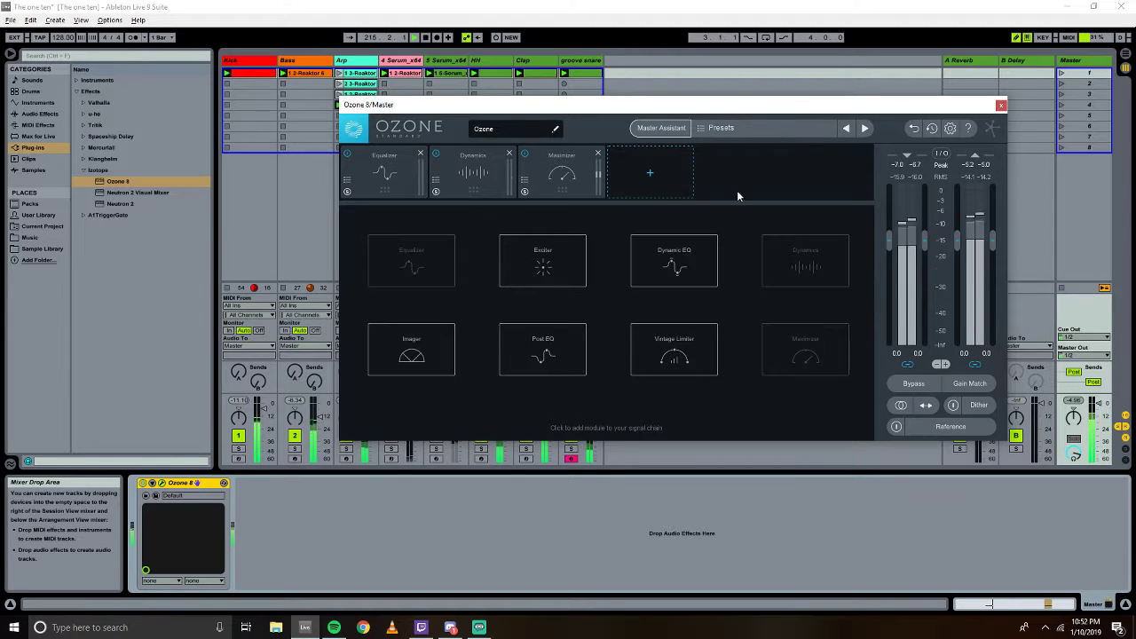
pyautogui.click(754, 134)
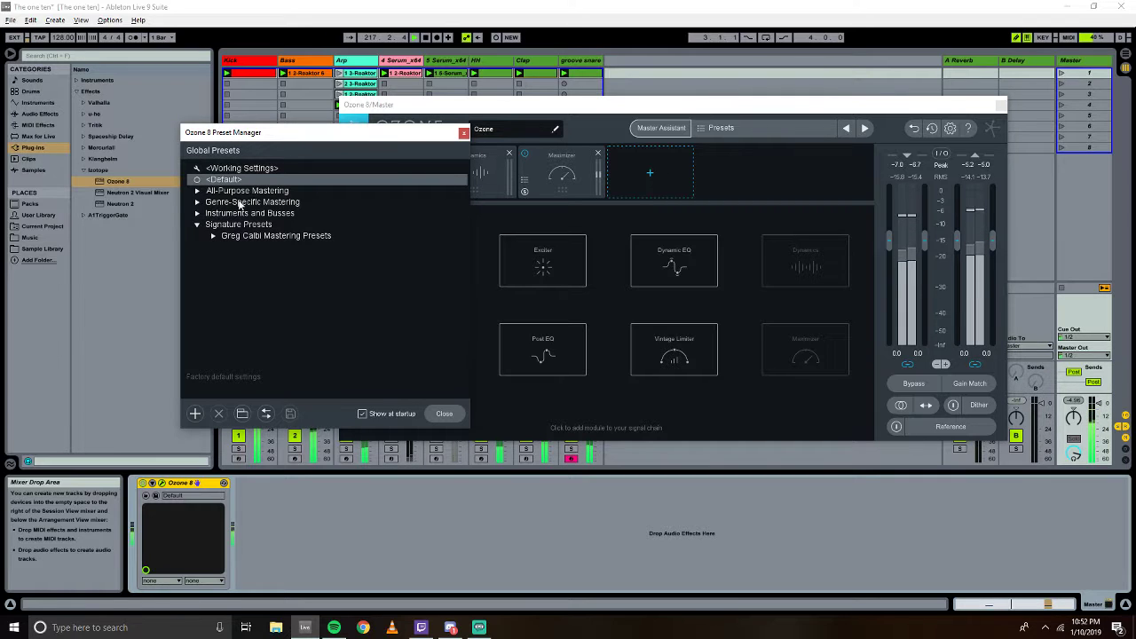
pyautogui.click(198, 203)
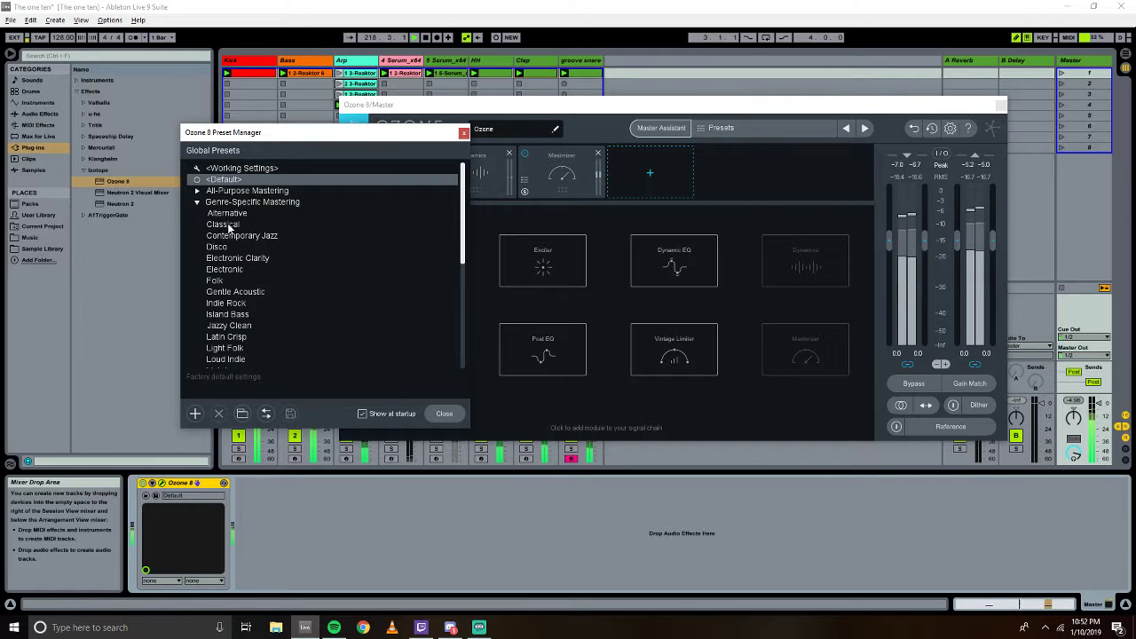
pyautogui.scroll(-8, 213, 326)
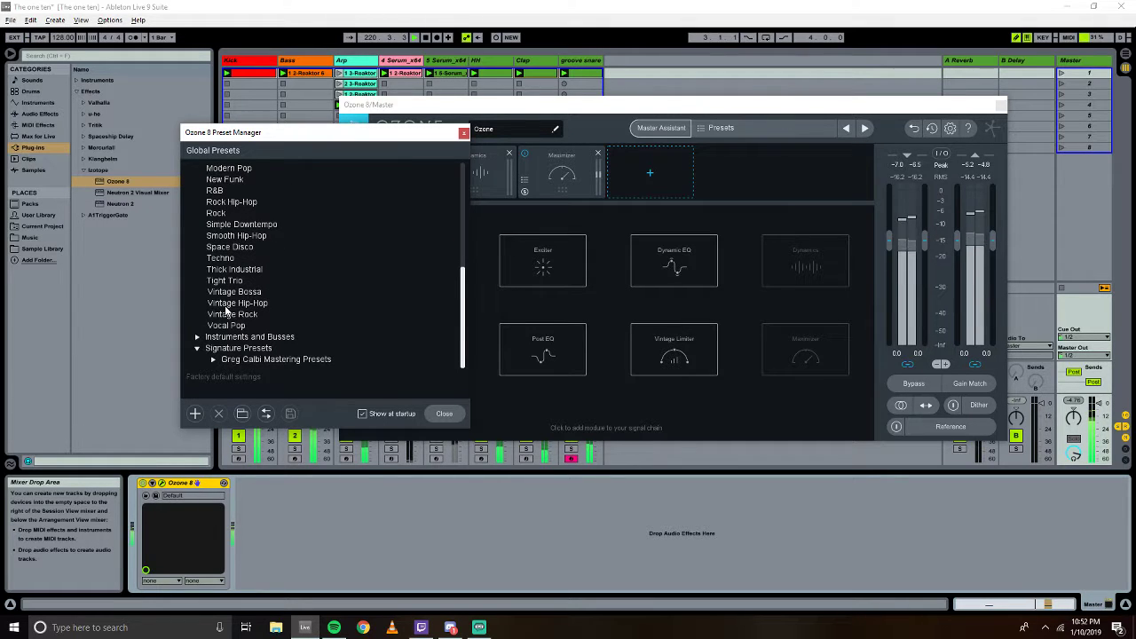
pyautogui.scroll(1, 227, 310)
pyautogui.scroll(1, 224, 278)
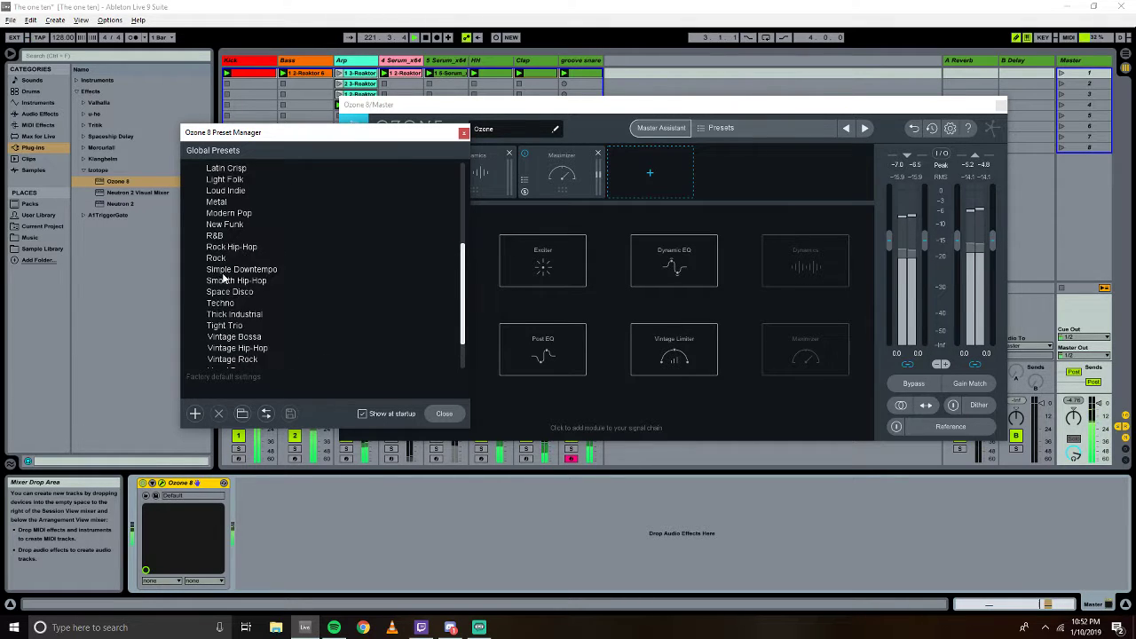
pyautogui.scroll(3, 224, 277)
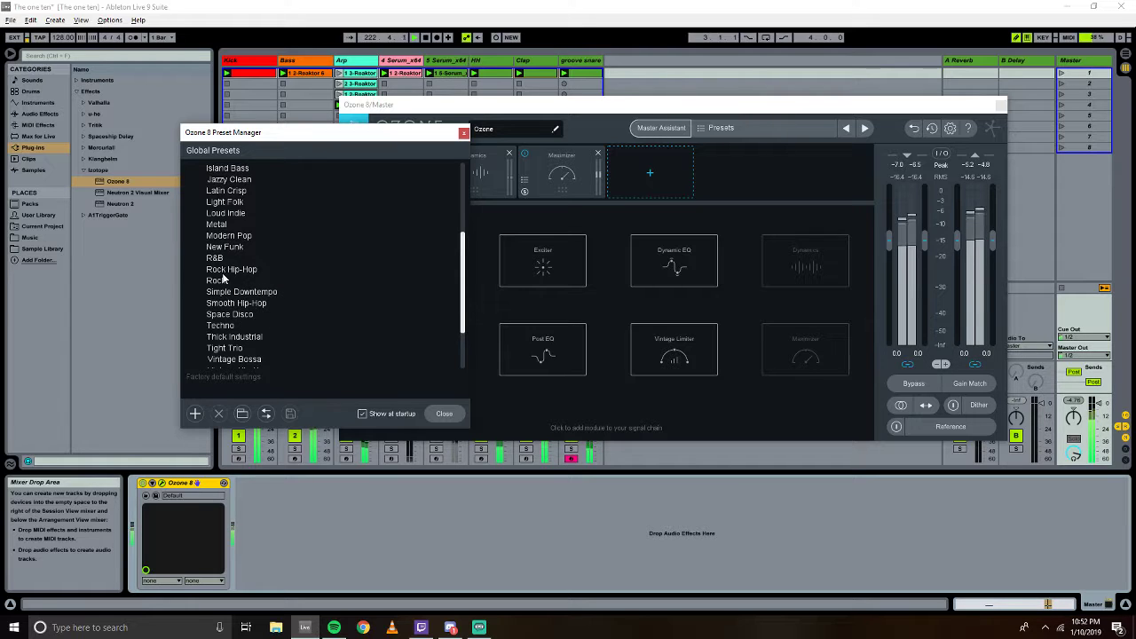
pyautogui.scroll(1, 224, 277)
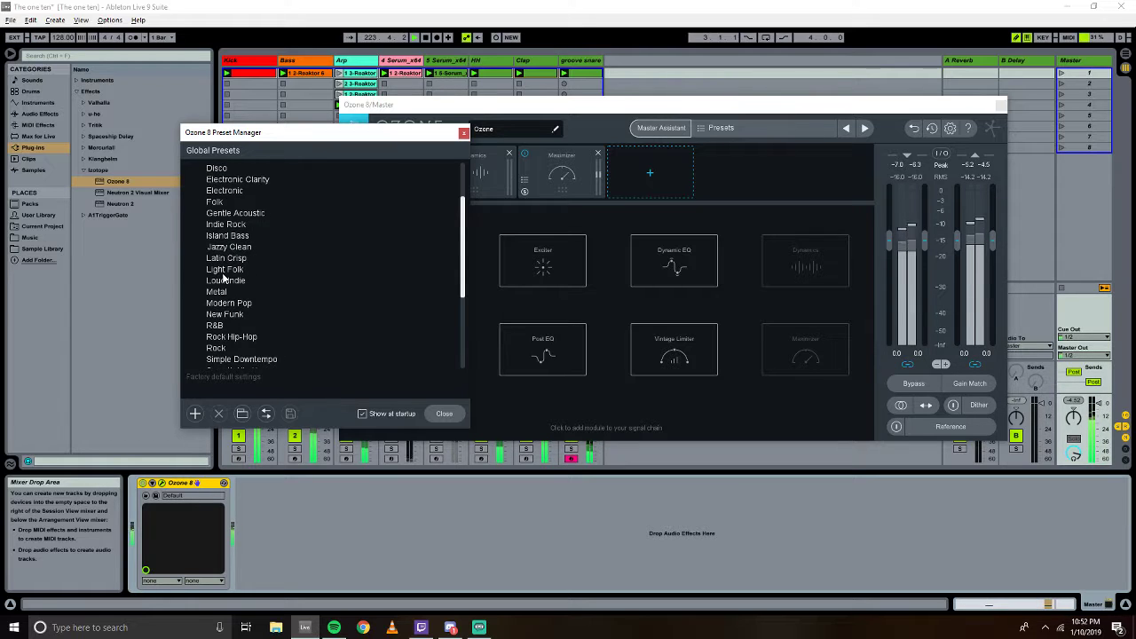
pyautogui.scroll(3, 223, 278)
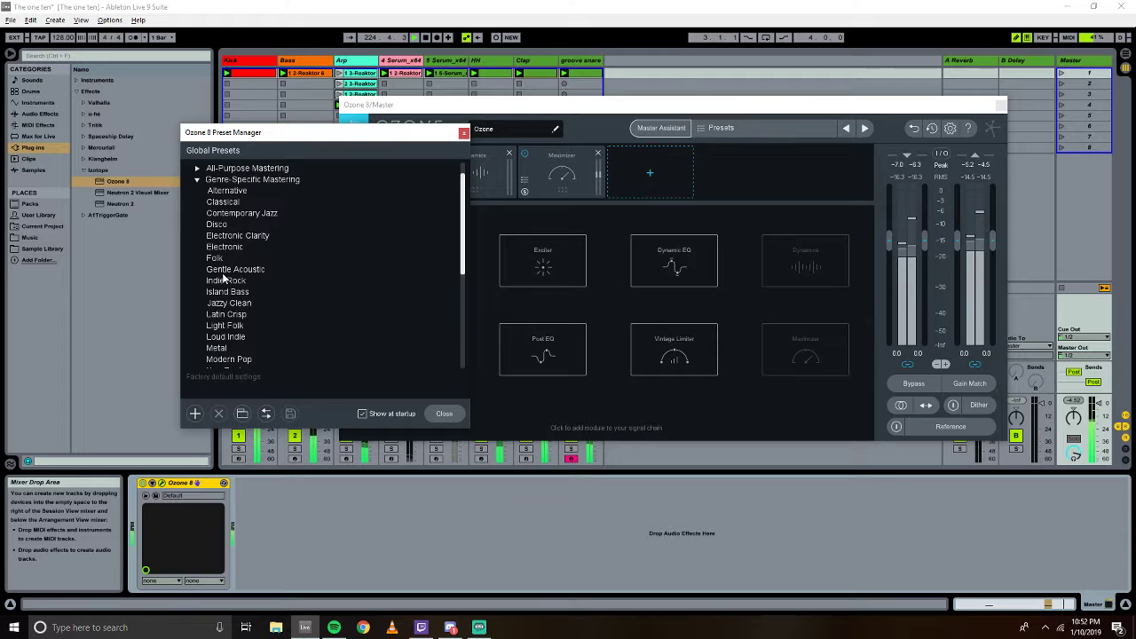
pyautogui.click(218, 225)
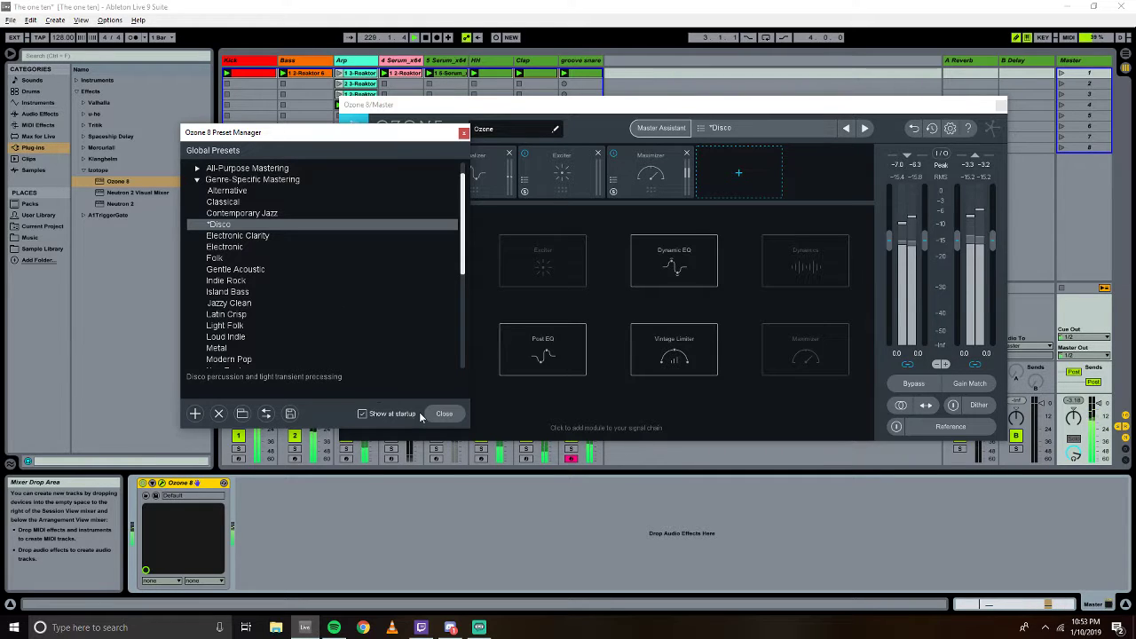
pyautogui.click(446, 414)
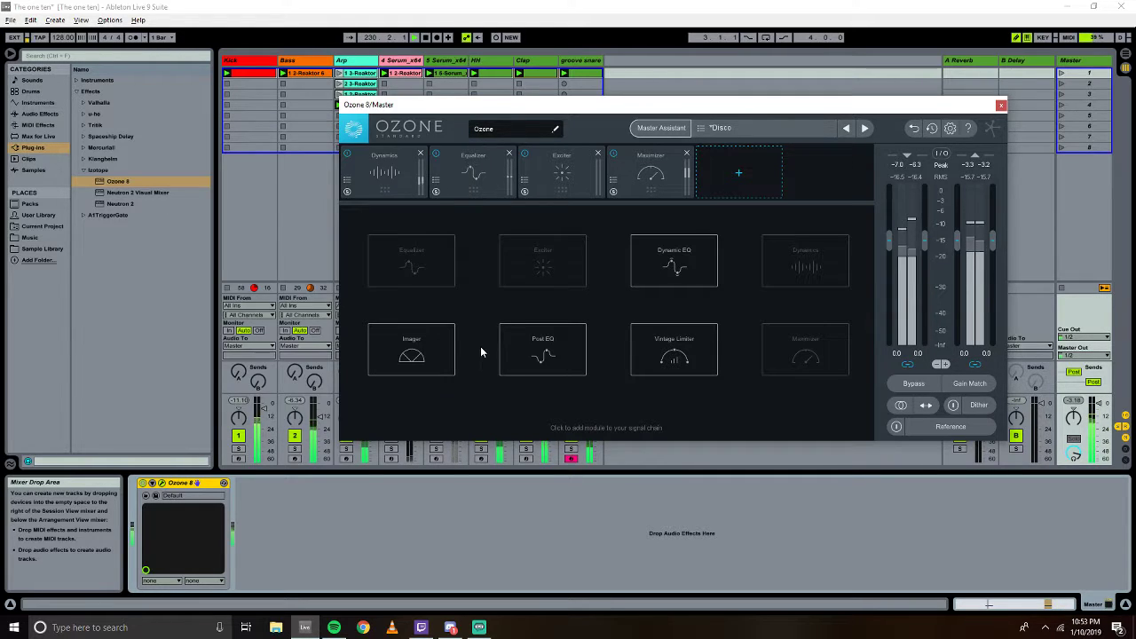
# Add Steve_Darko_-_Thumbs (1).mp3 as an Ozone 8 reference track, check the stream chat in Streamlabs OBS, and hide the reference view.
pyautogui.click(659, 128)
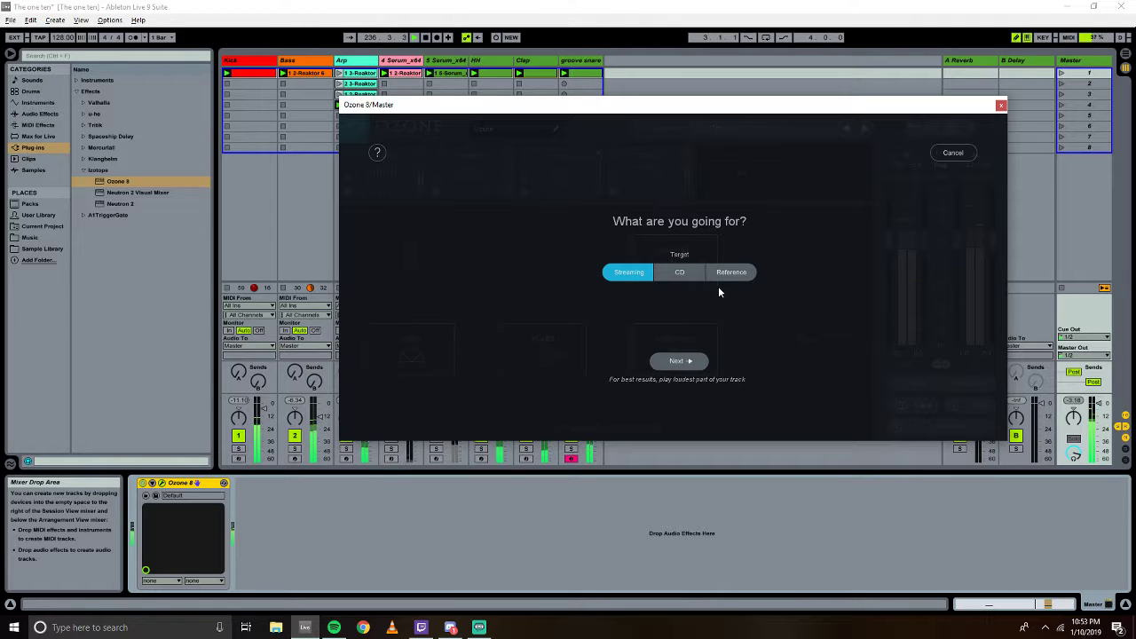
pyautogui.click(957, 154)
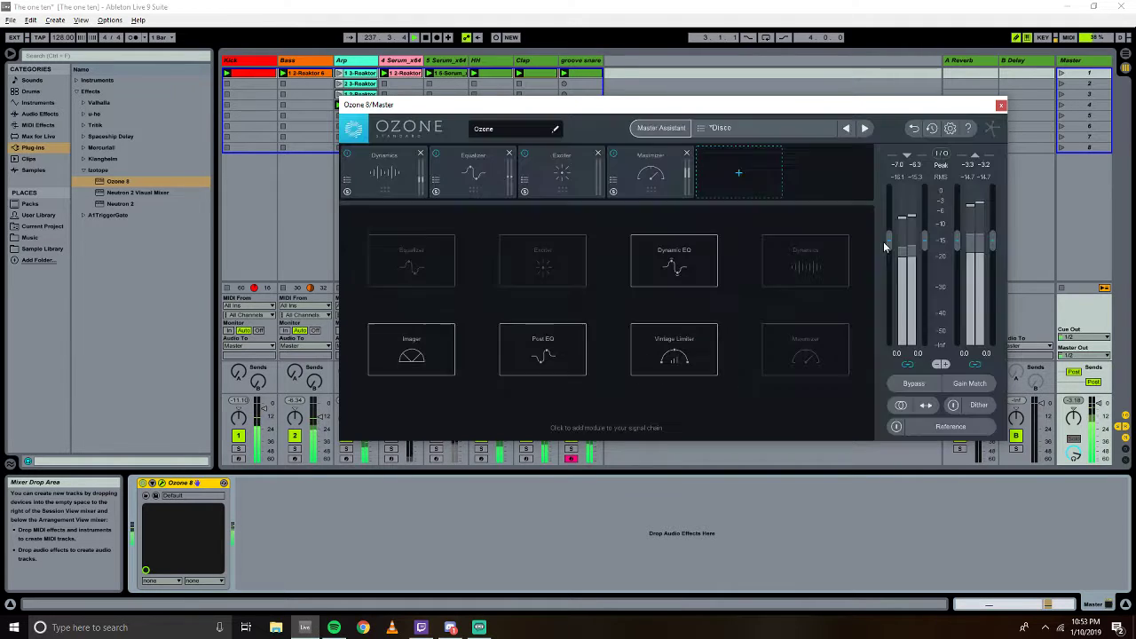
pyautogui.click(906, 429)
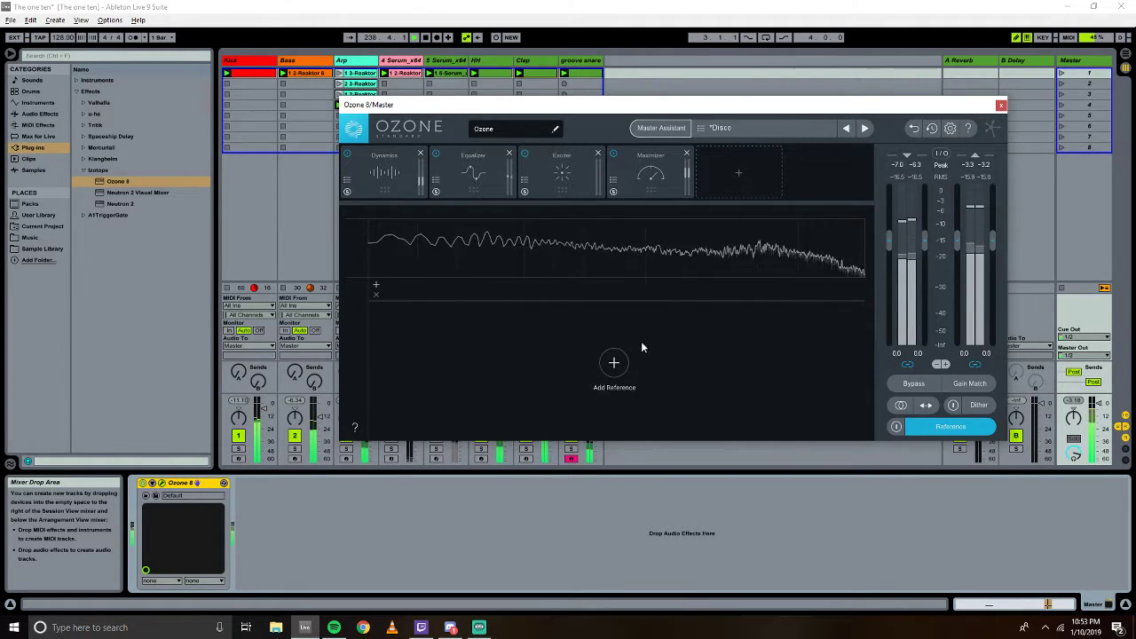
pyautogui.click(613, 362)
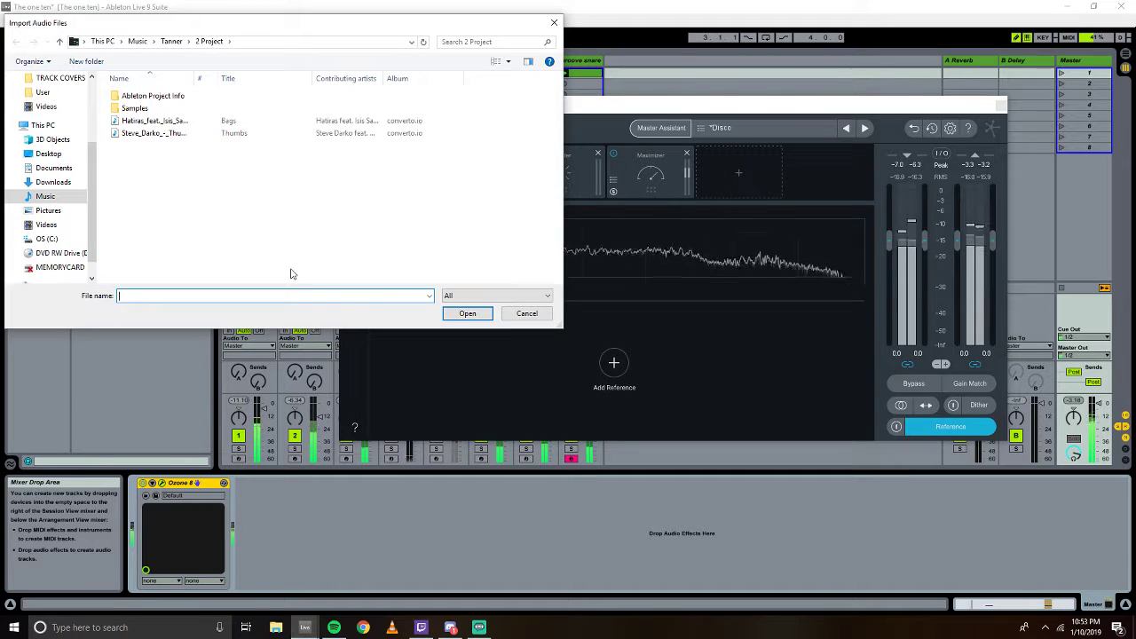
pyautogui.click(142, 133)
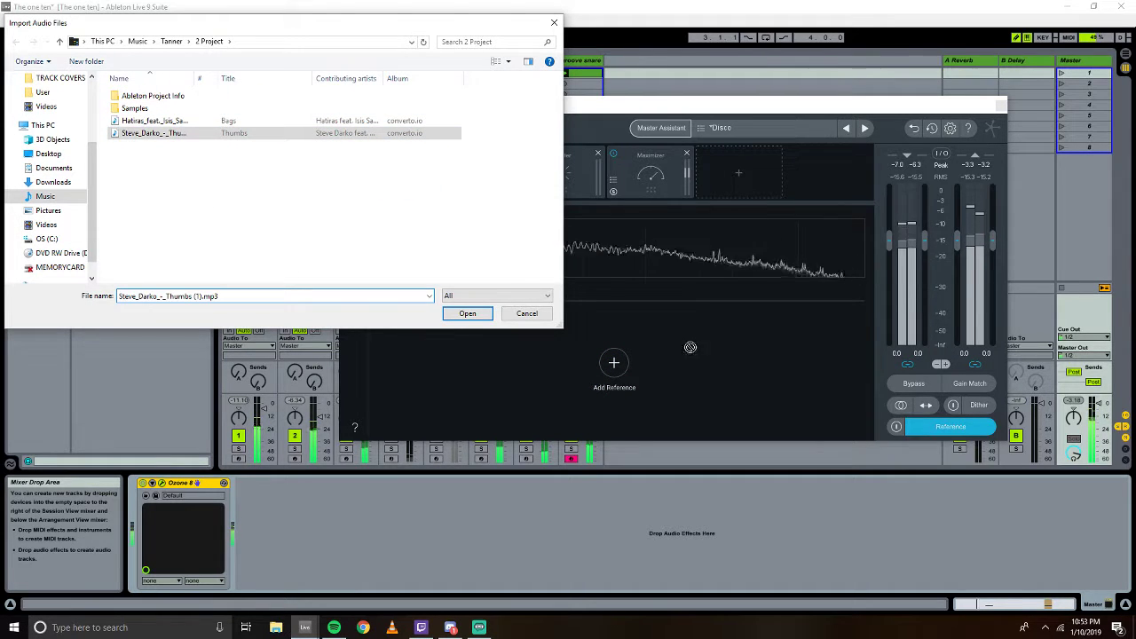
pyautogui.click(477, 314)
pyautogui.hotkey('alt', 'Tab')
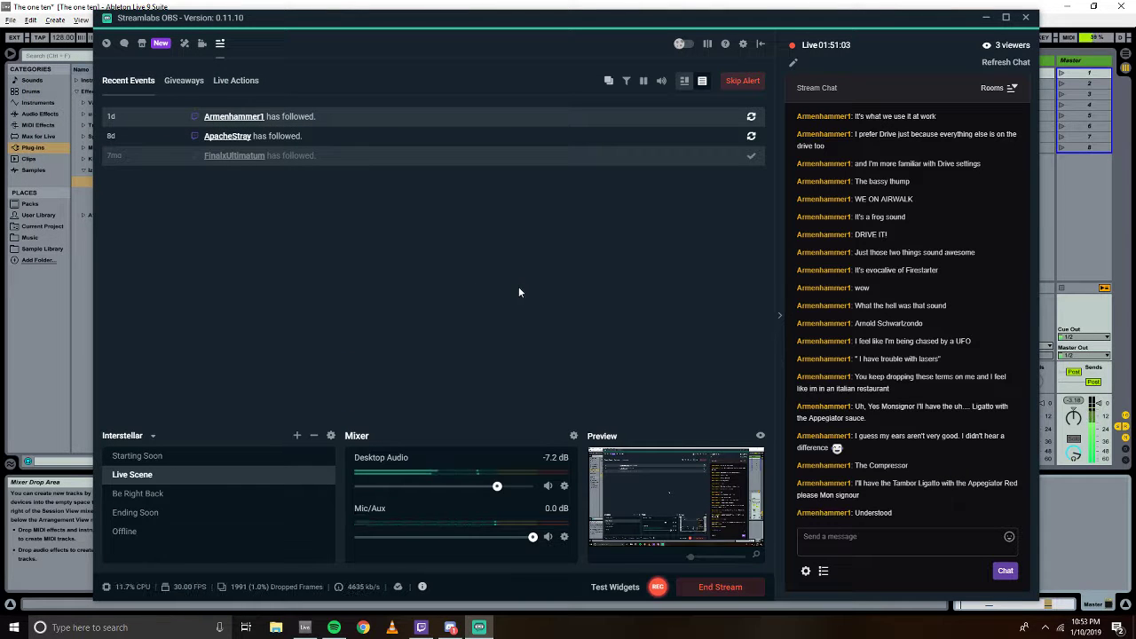
pyautogui.hotkey('alt', 'Tab')
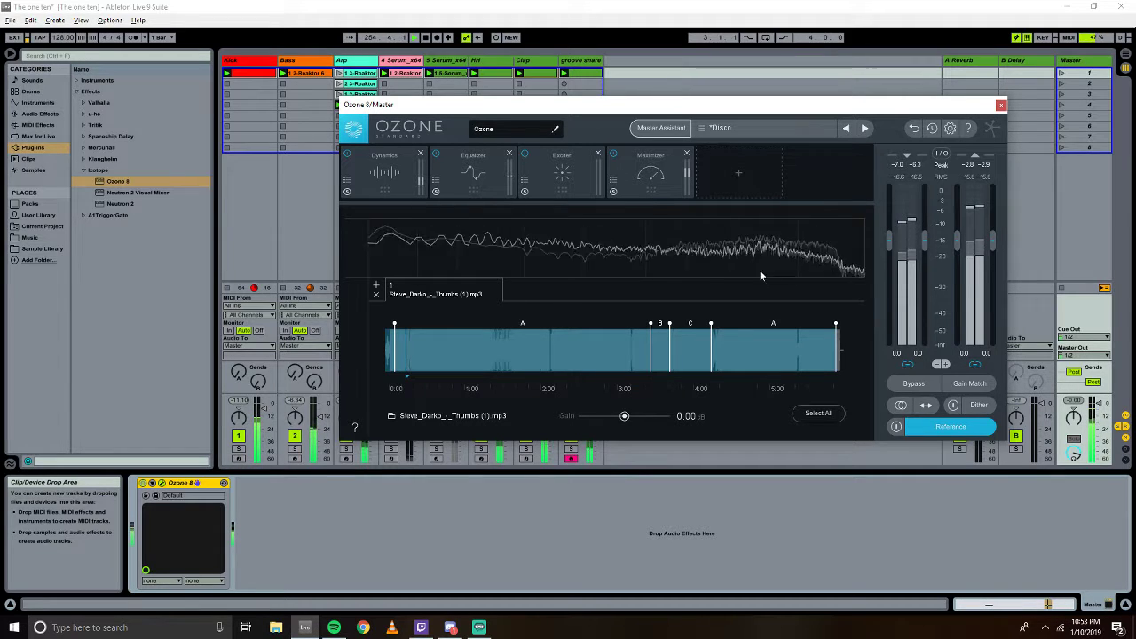
pyautogui.click(950, 426)
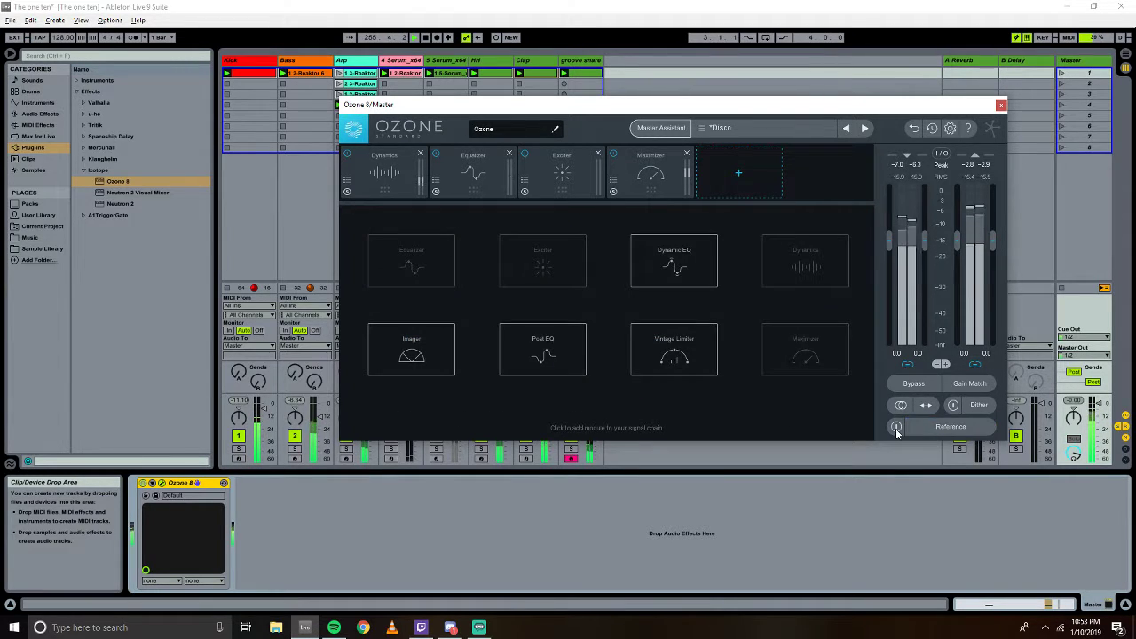
# Run Ozone 8's Master Assistant with the CD target at High intensity and accept its suggested processing chain.
pyautogui.click(767, 293)
pyautogui.click(661, 128)
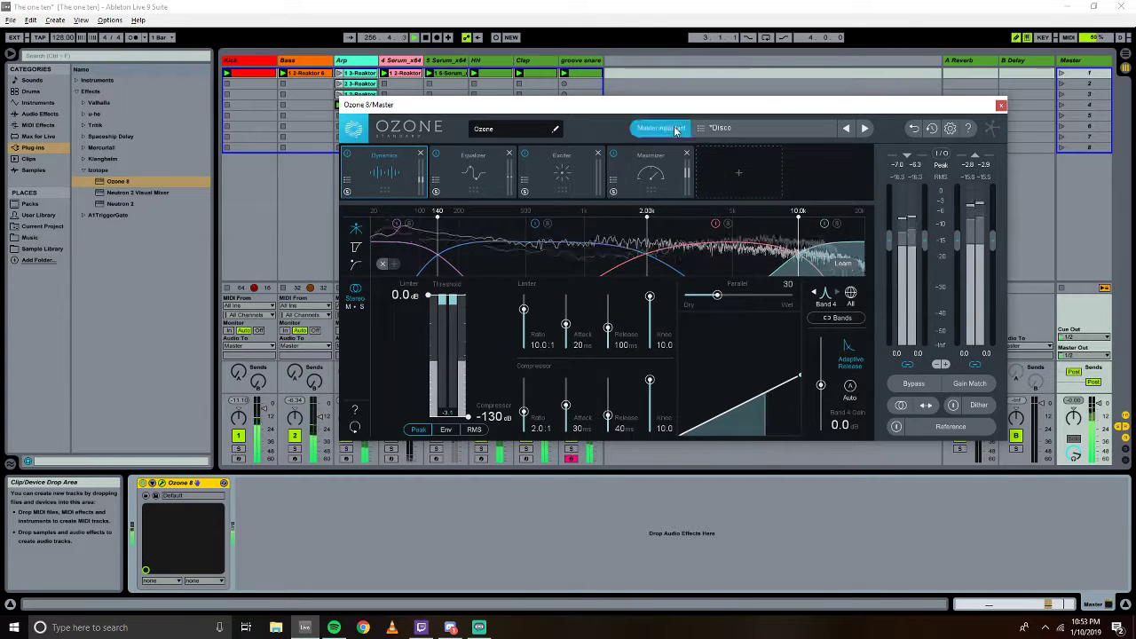
pyautogui.click(681, 272)
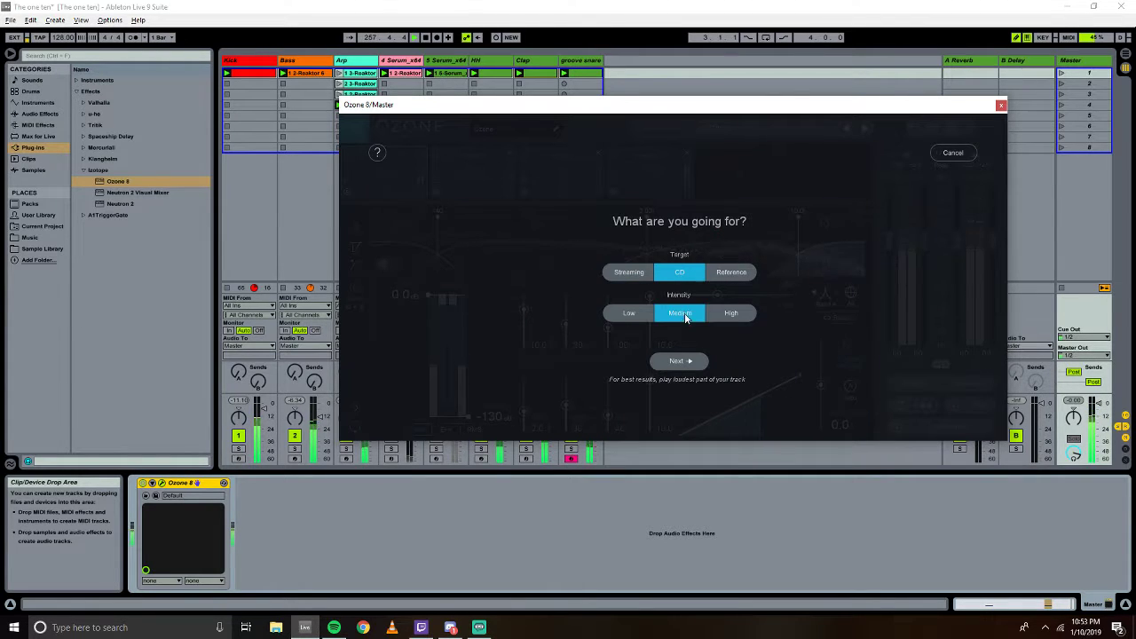
pyautogui.click(726, 274)
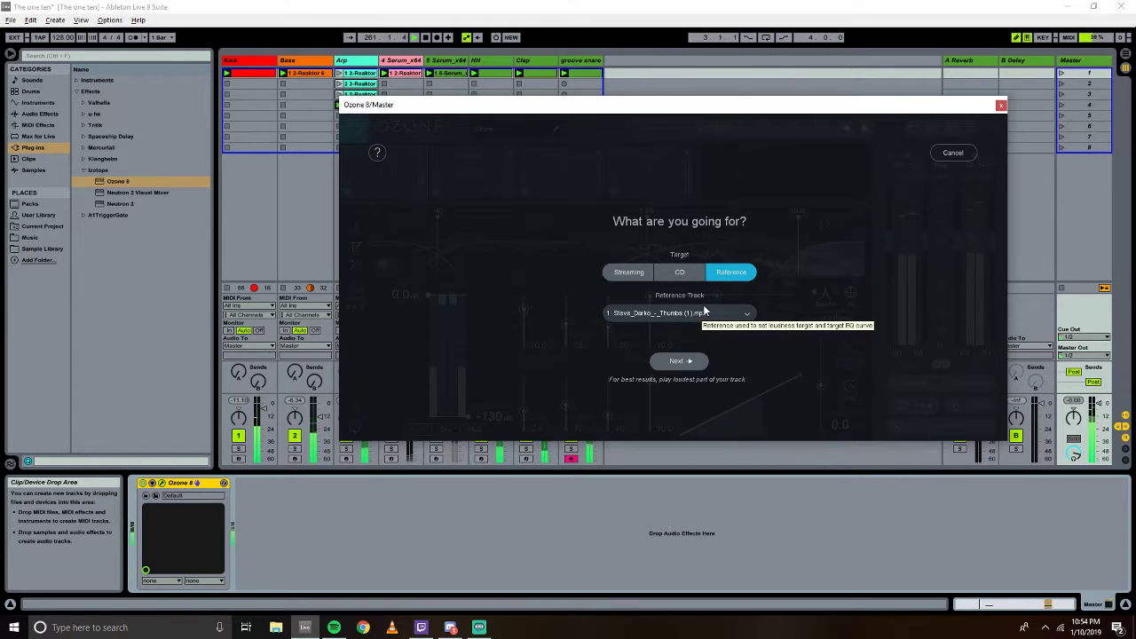
pyautogui.click(679, 271)
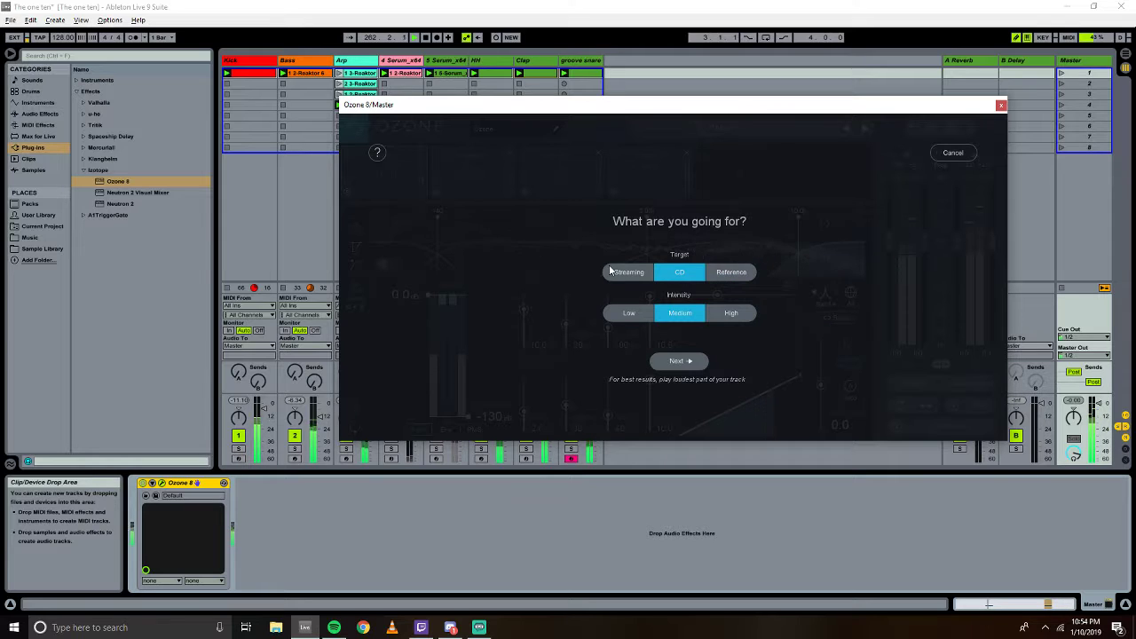
pyautogui.click(745, 315)
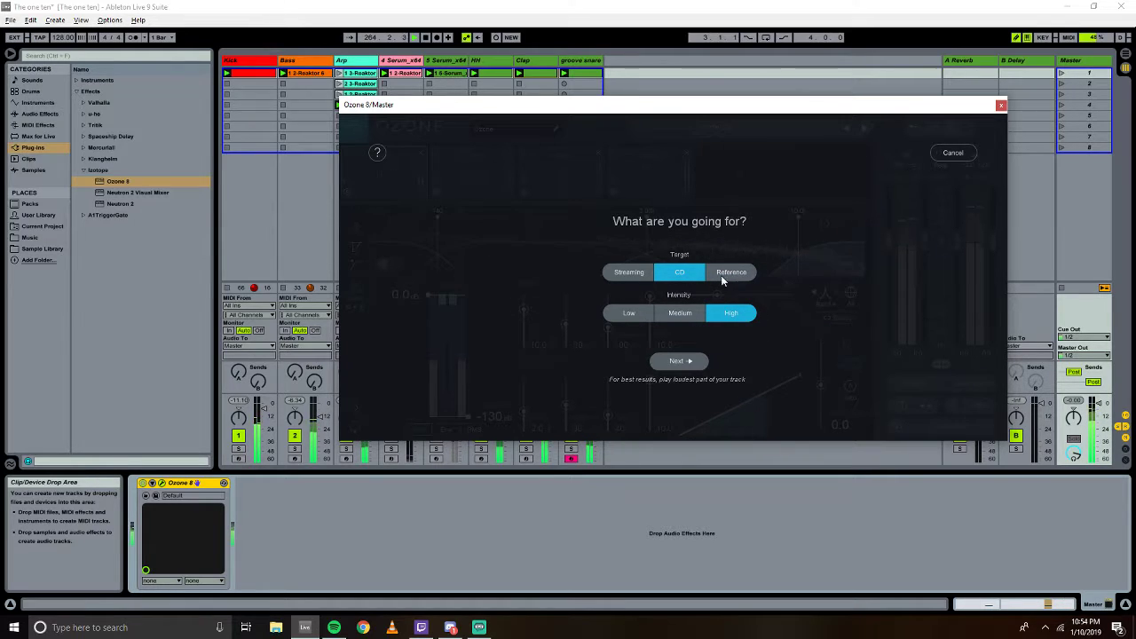
pyautogui.click(678, 363)
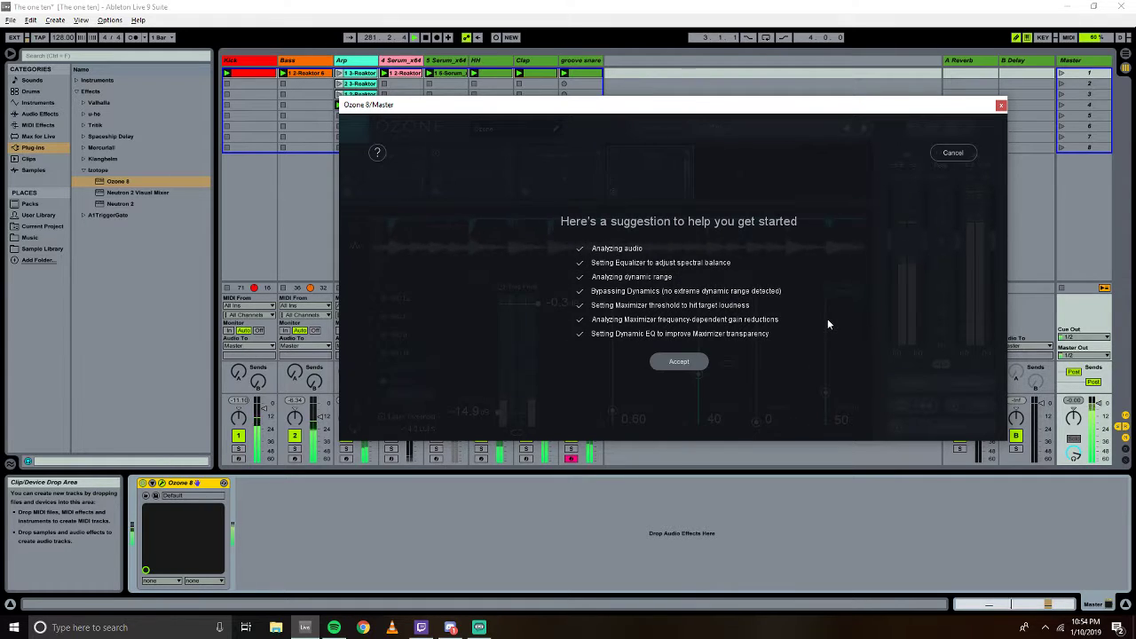
pyautogui.click(678, 361)
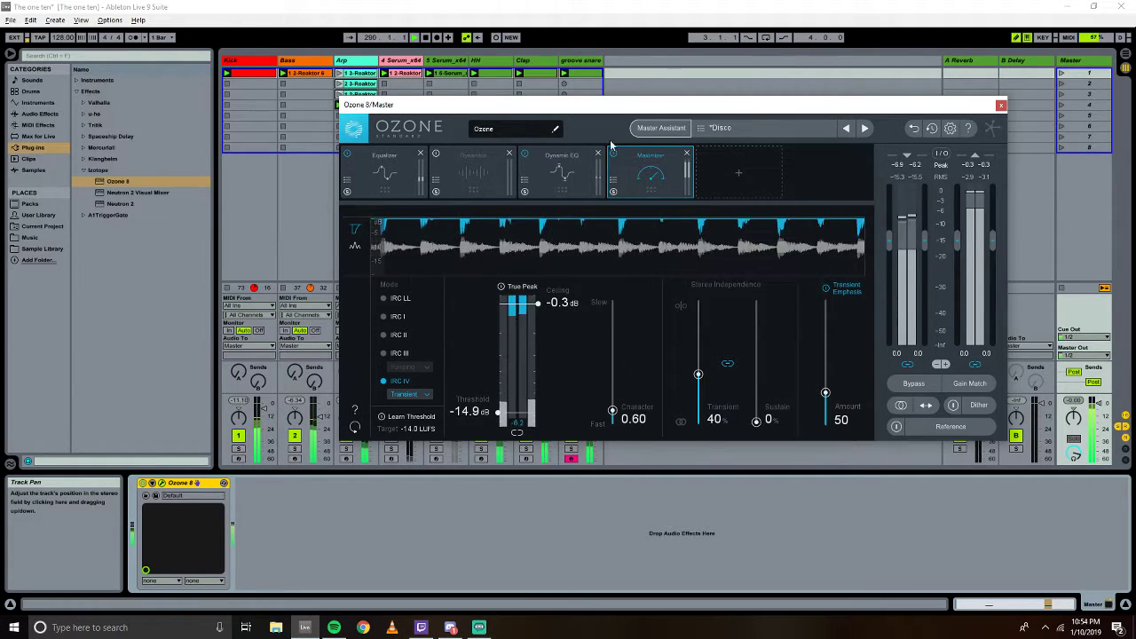
# View the Dynamic EQ module, then remove the Thumbs reference track from Ozone 8 and close the reference view.
pyautogui.click(560, 169)
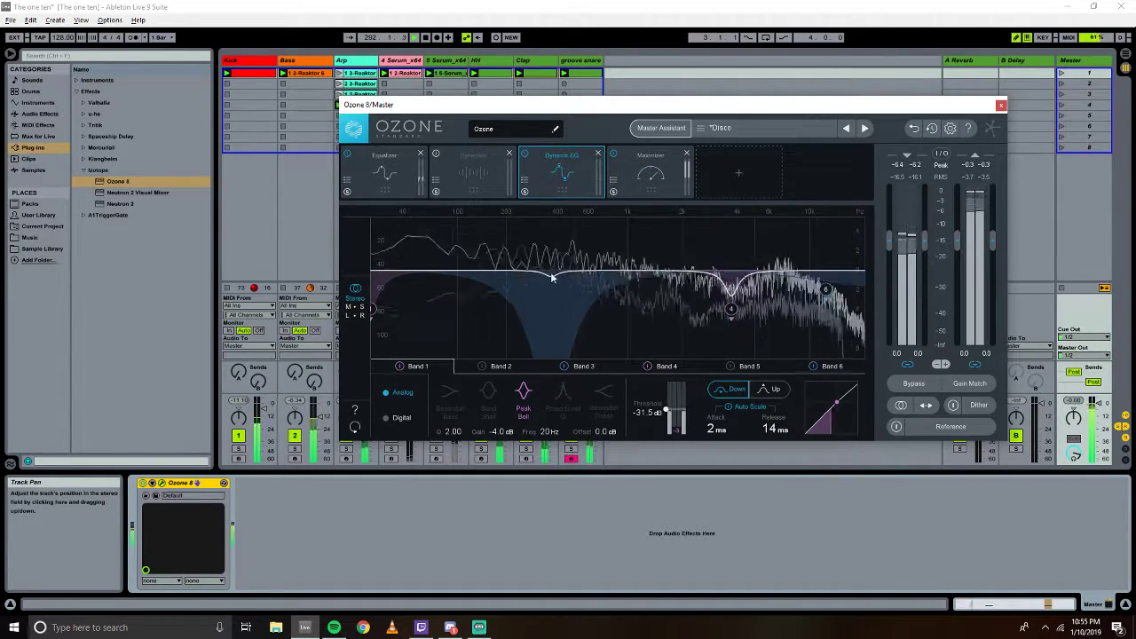
pyautogui.click(896, 429)
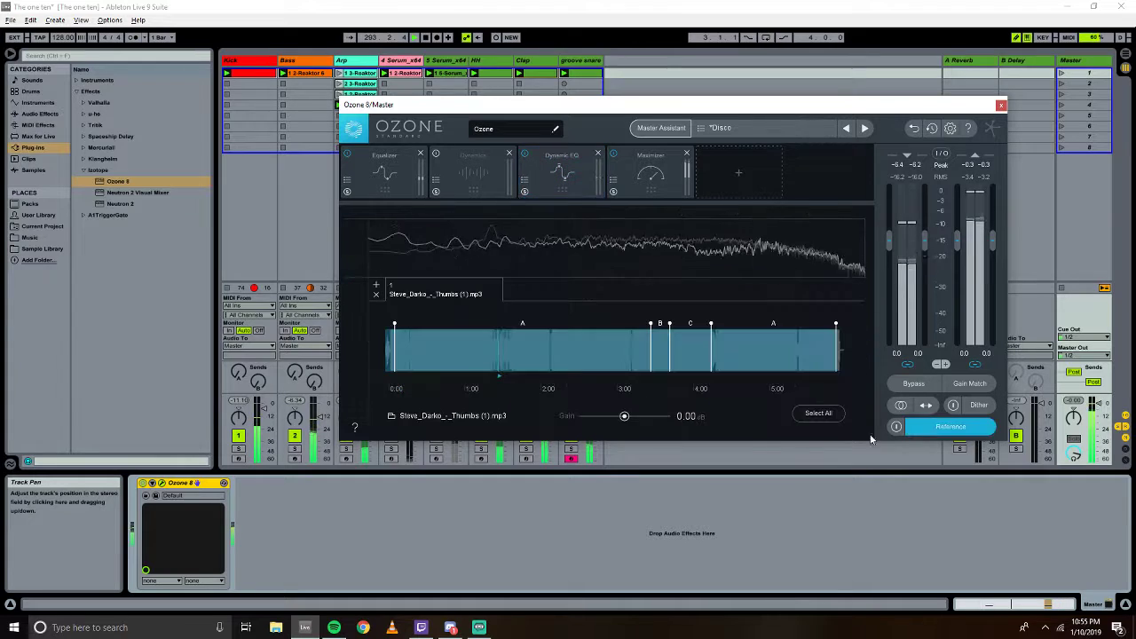
pyautogui.click(375, 293)
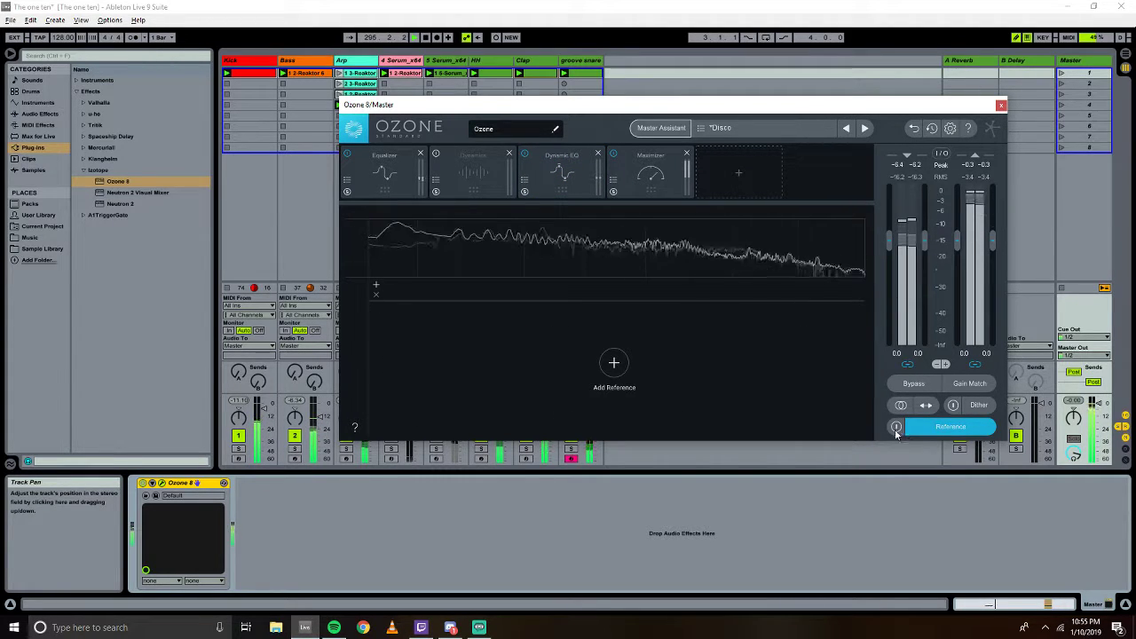
pyautogui.click(896, 429)
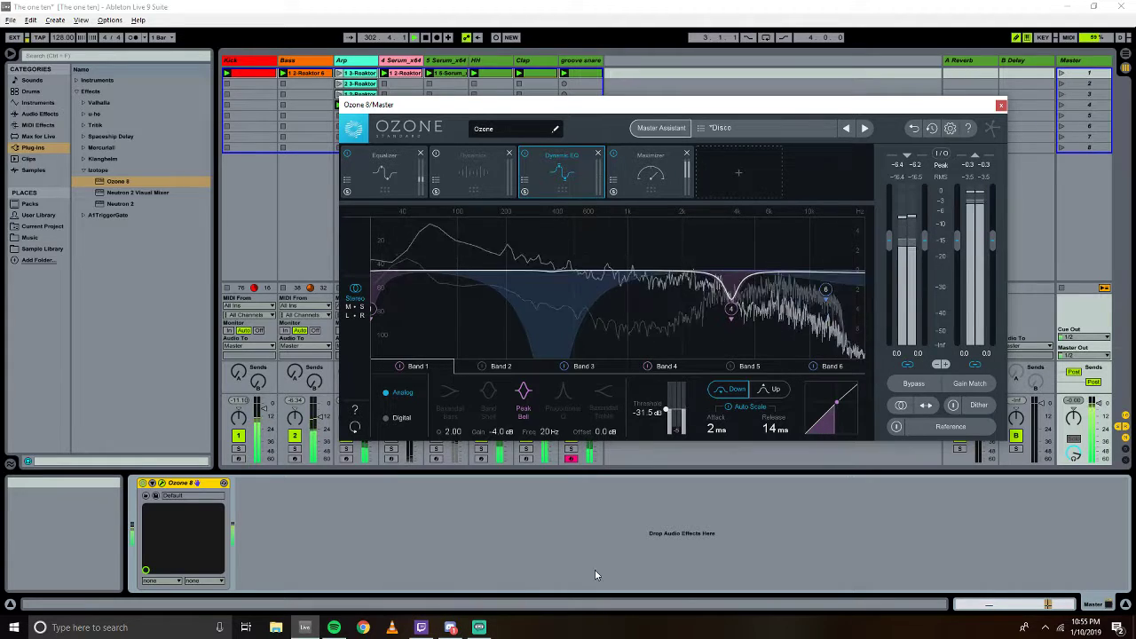
# Stop playback and examine the Maximizer and Equalizer settings produced by the Master Assistant.
pyautogui.click(425, 39)
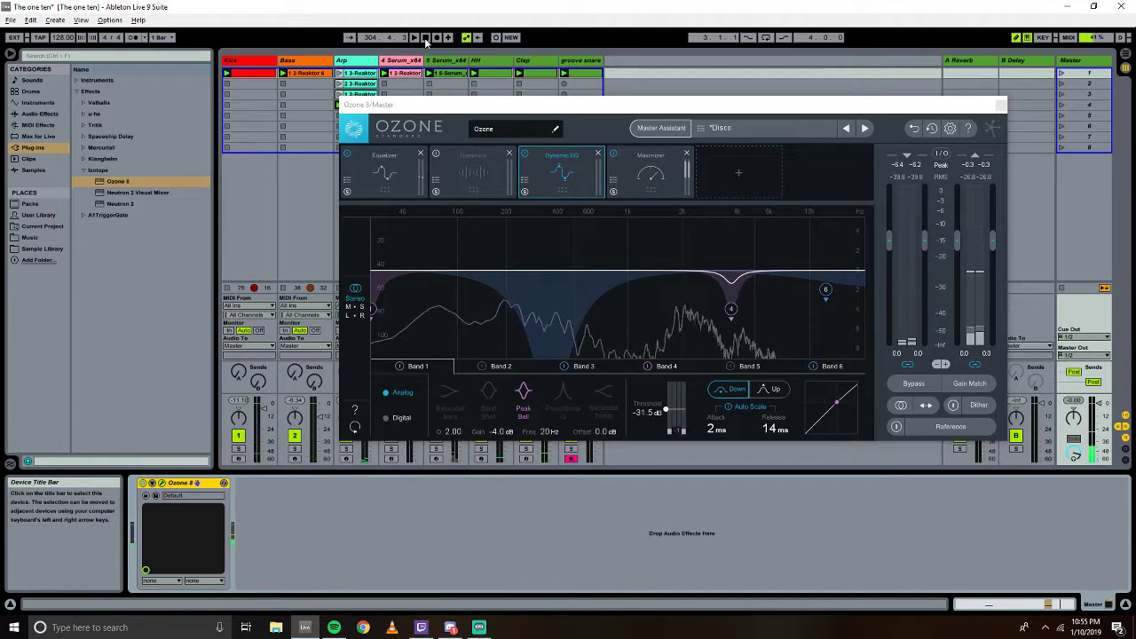
pyautogui.click(648, 175)
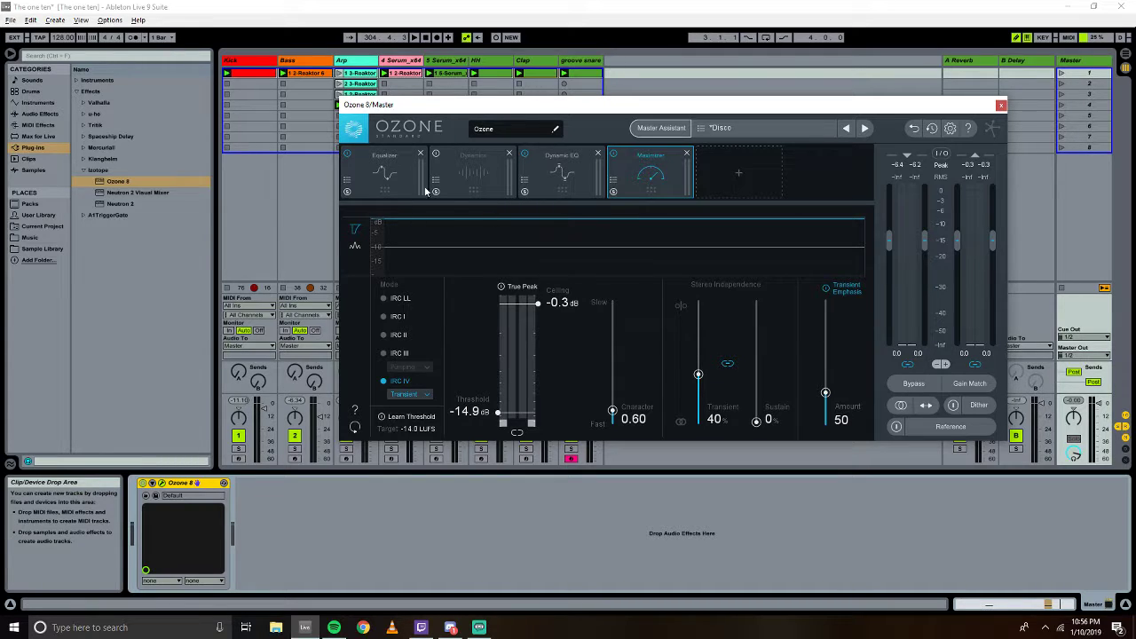
pyautogui.click(393, 166)
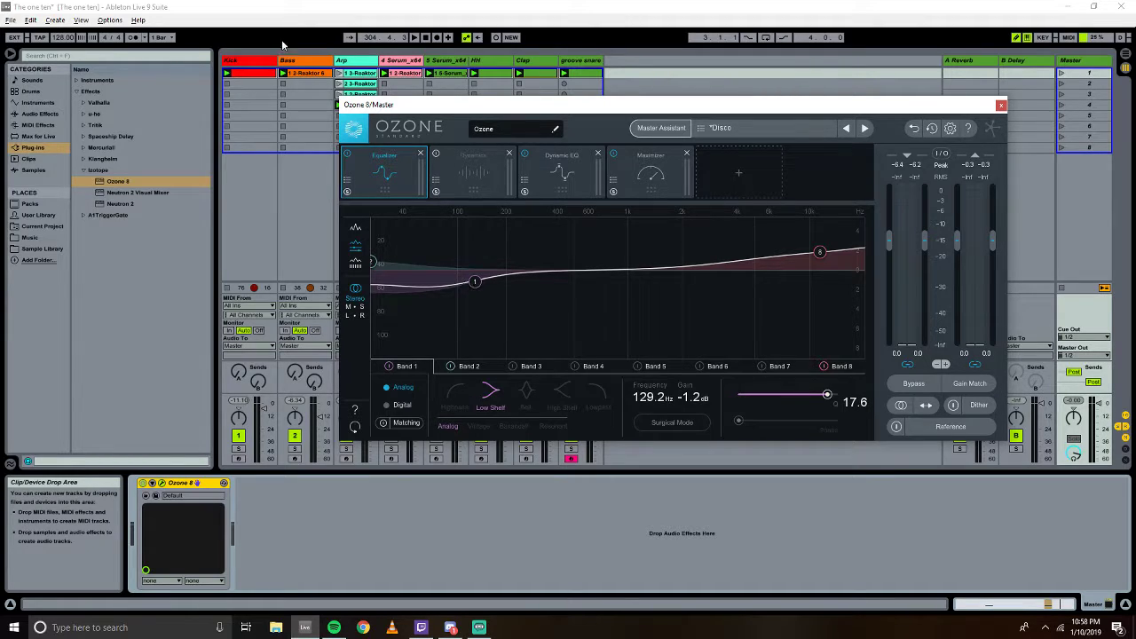
# Reset the playback position to the start of the set and save the Live set.
pyautogui.click(425, 37)
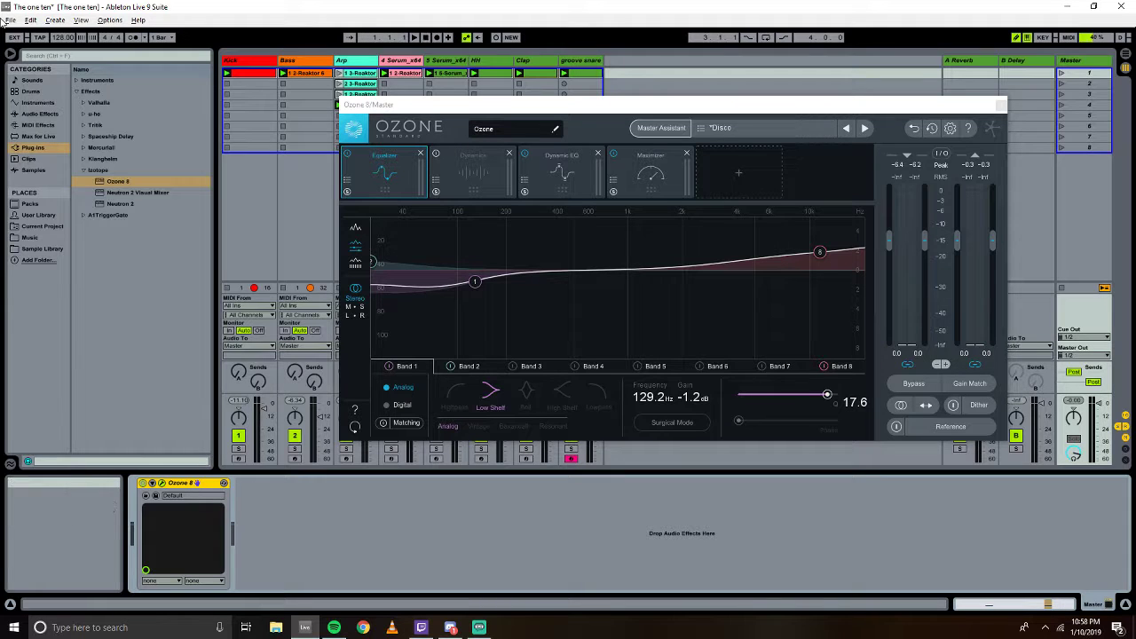
pyautogui.click(8, 20)
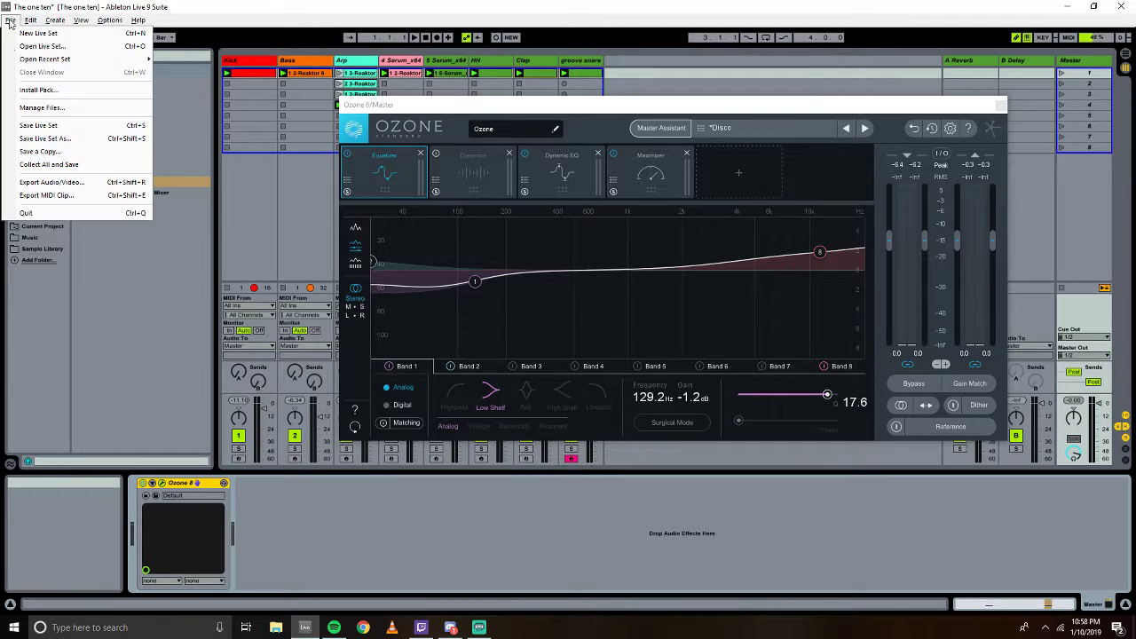
pyautogui.click(25, 125)
# Play the mastered set and audition the Kick track soloed, then unsolo it.
pyautogui.press('space')
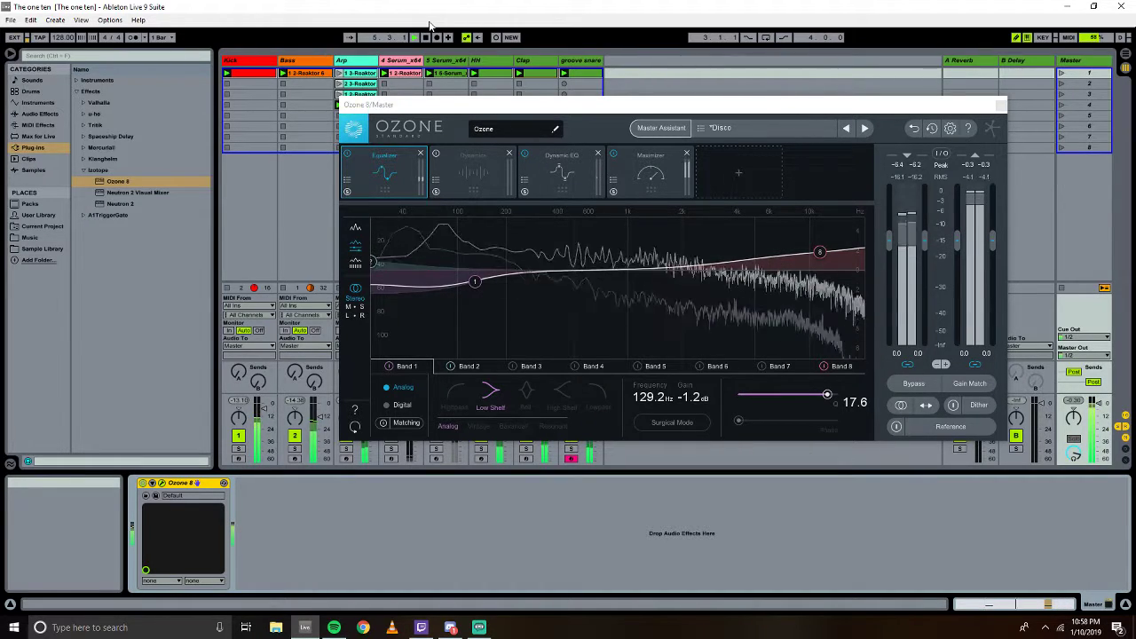
pyautogui.click(241, 450)
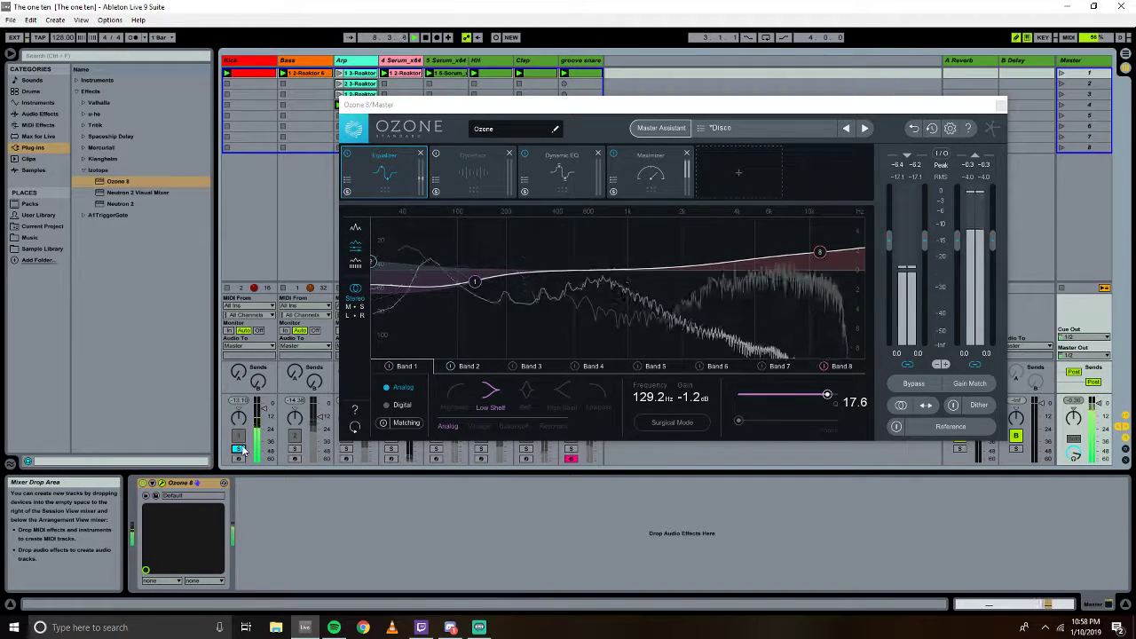
pyautogui.click(240, 449)
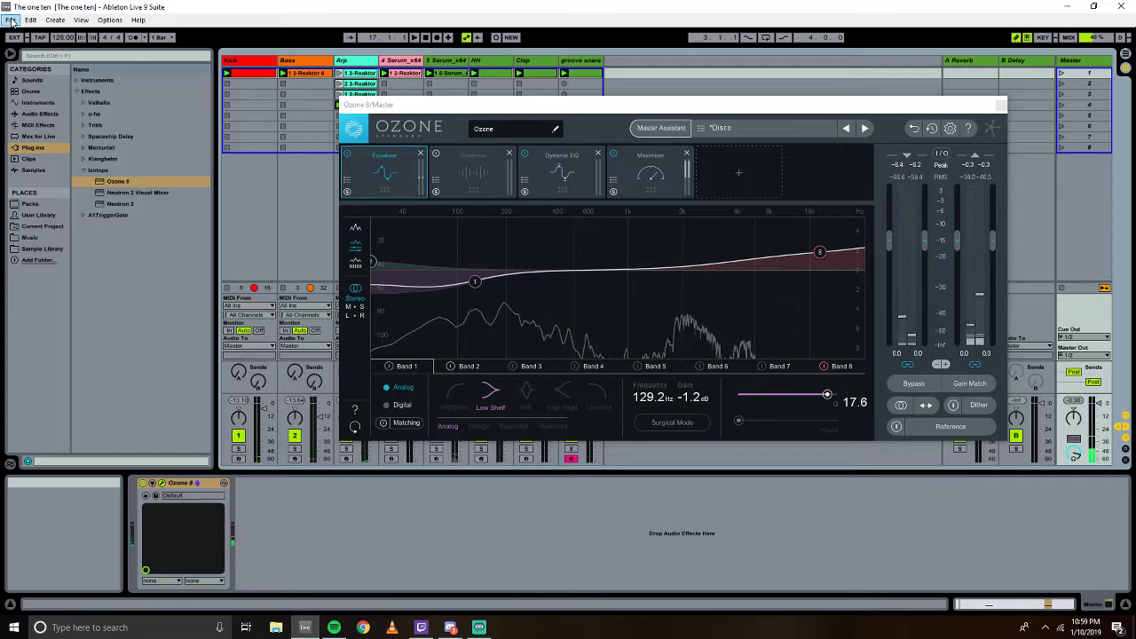
# Switch to the Streamlabs OBS window, leaving the Live set without saving another version.
pyautogui.click(11, 19)
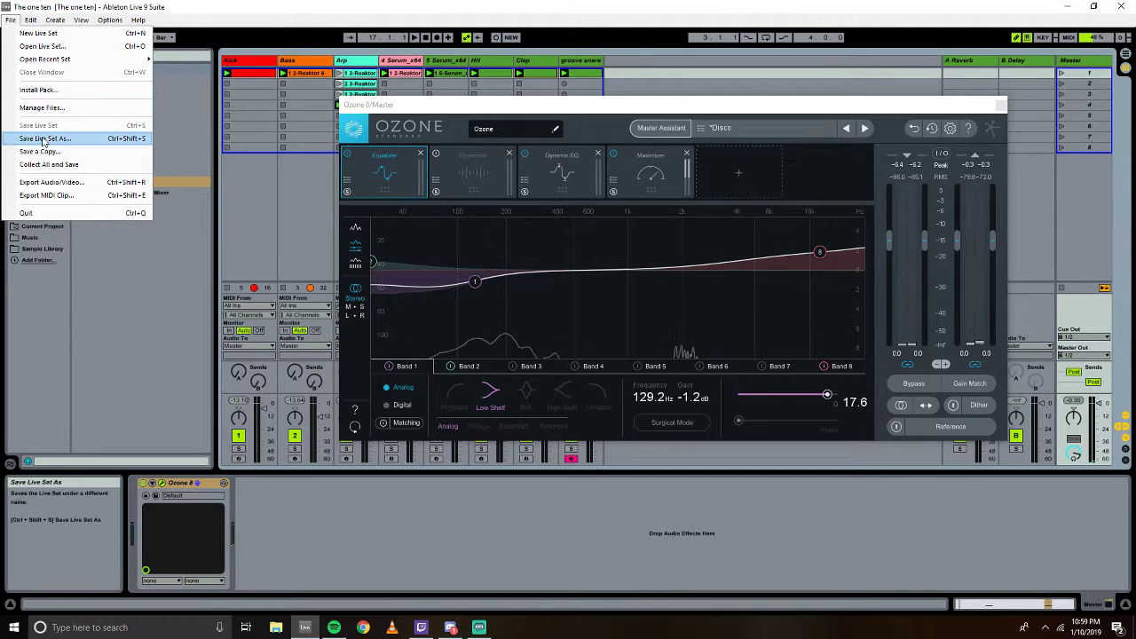
pyautogui.click(172, 353)
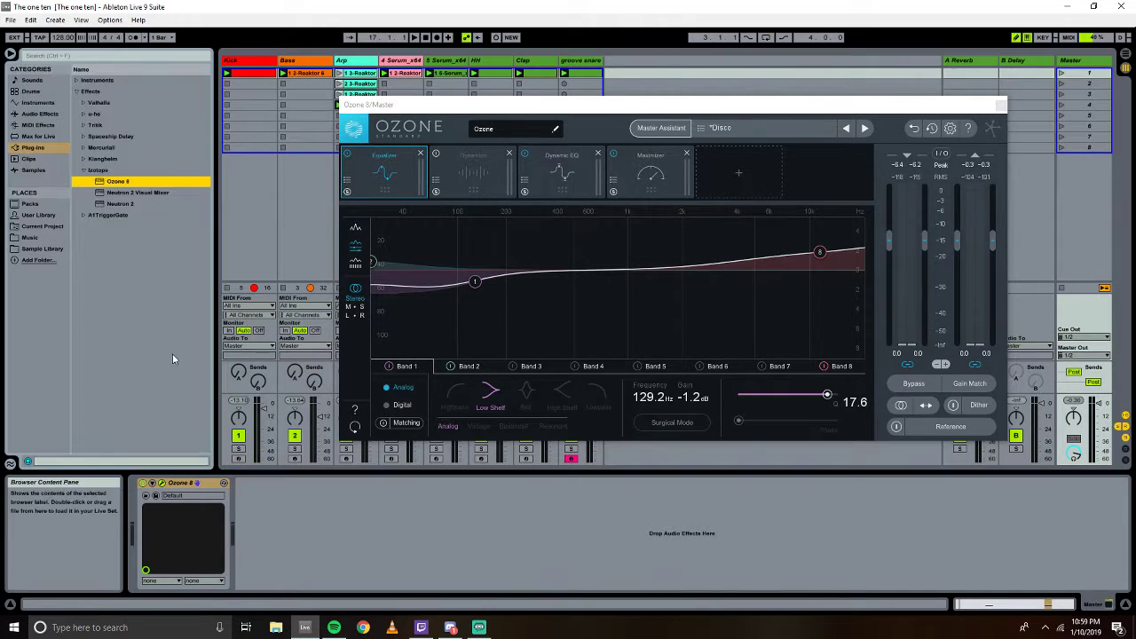
pyautogui.click(478, 627)
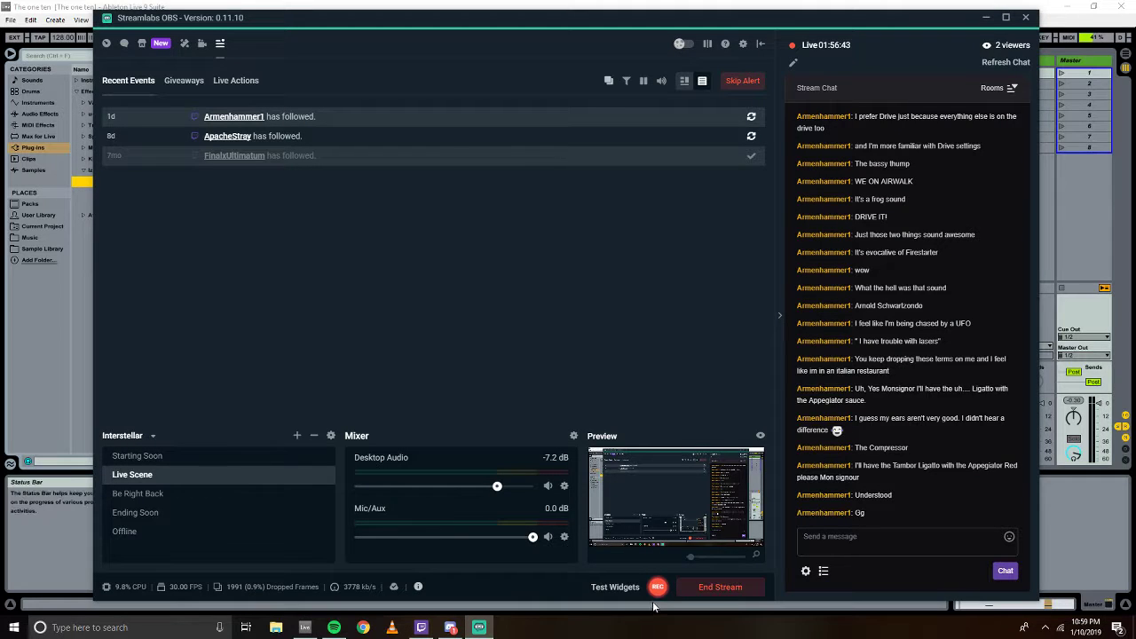